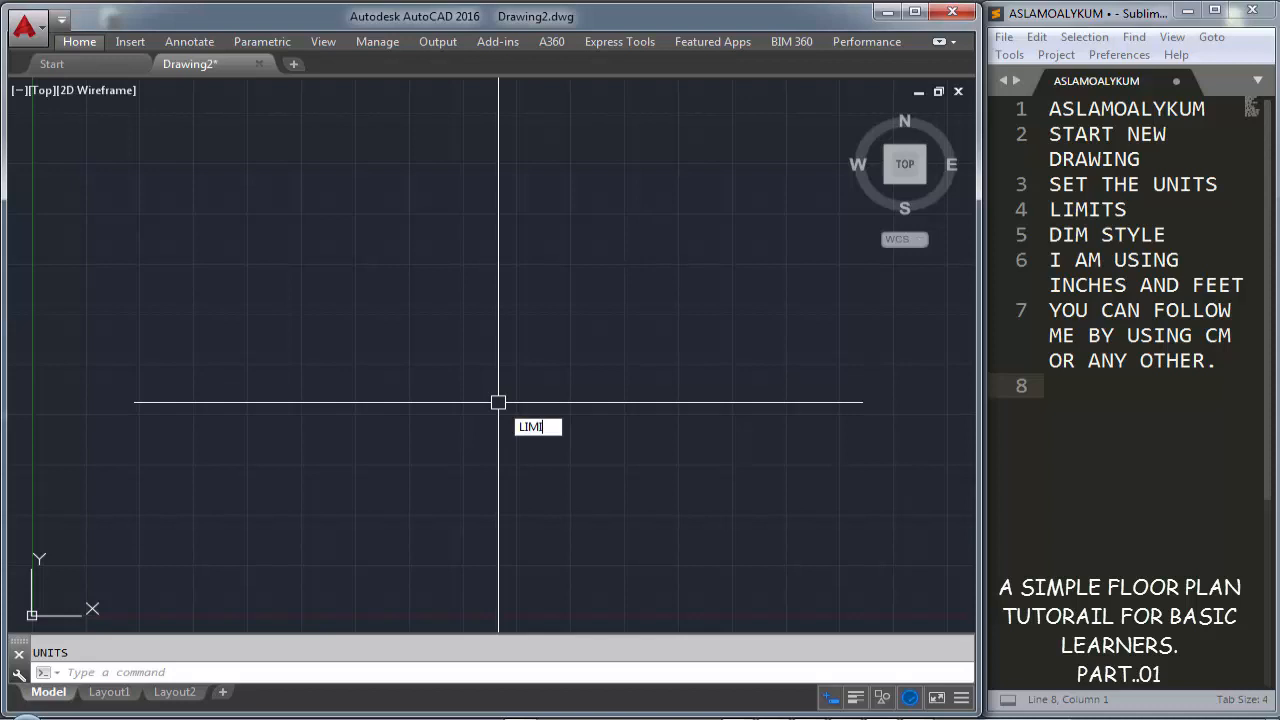
Set the model space limits from 0,0 to 100',100'
key("Return")
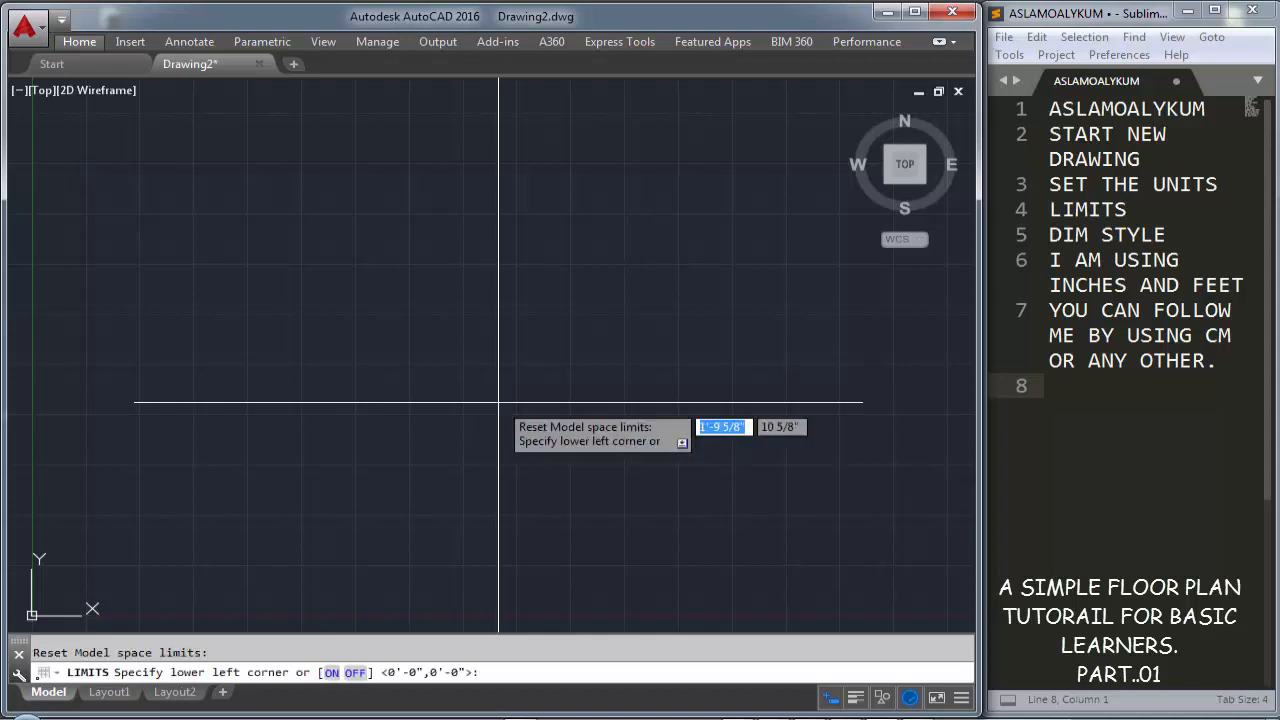
type("0,0")
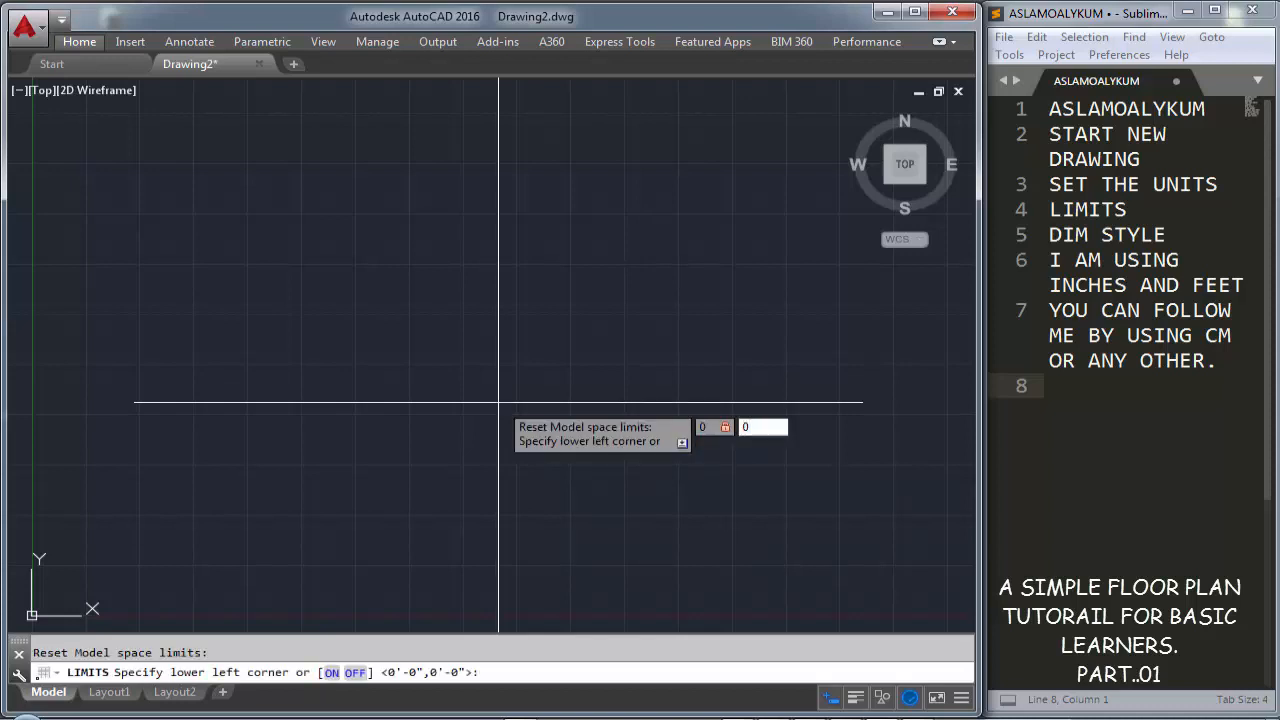
key("Return")
type("10")
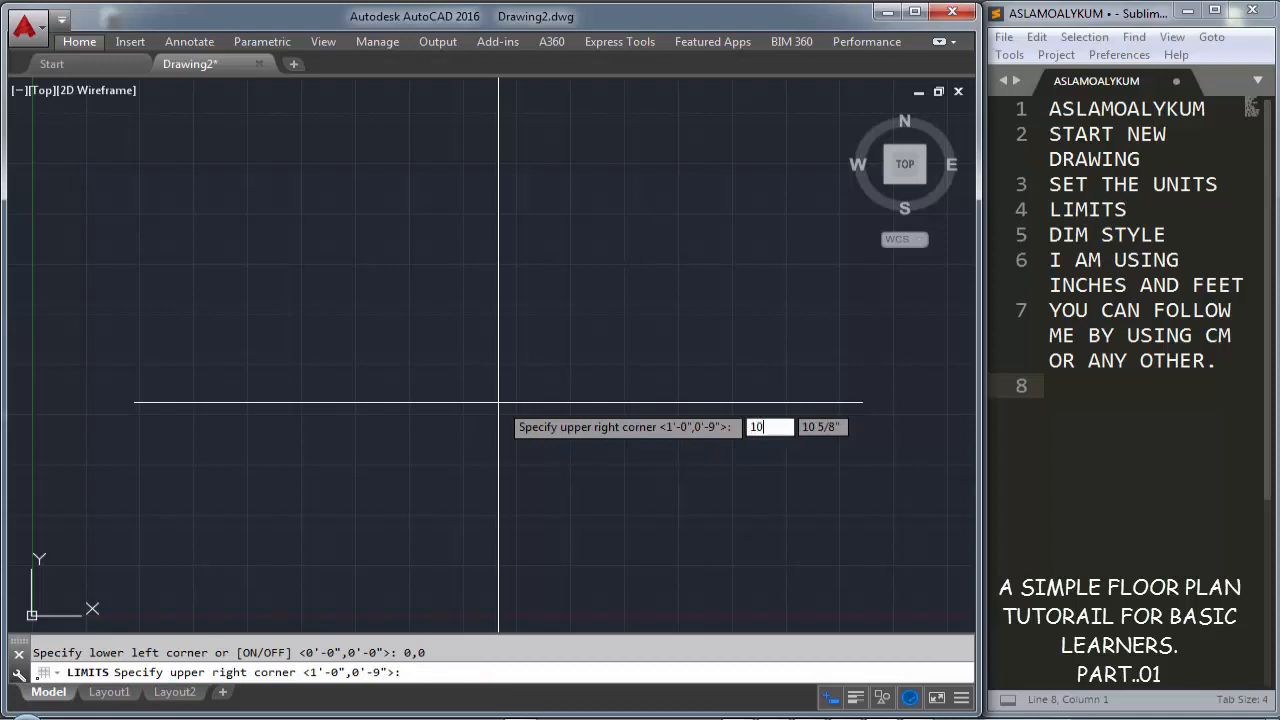
type("0',1")
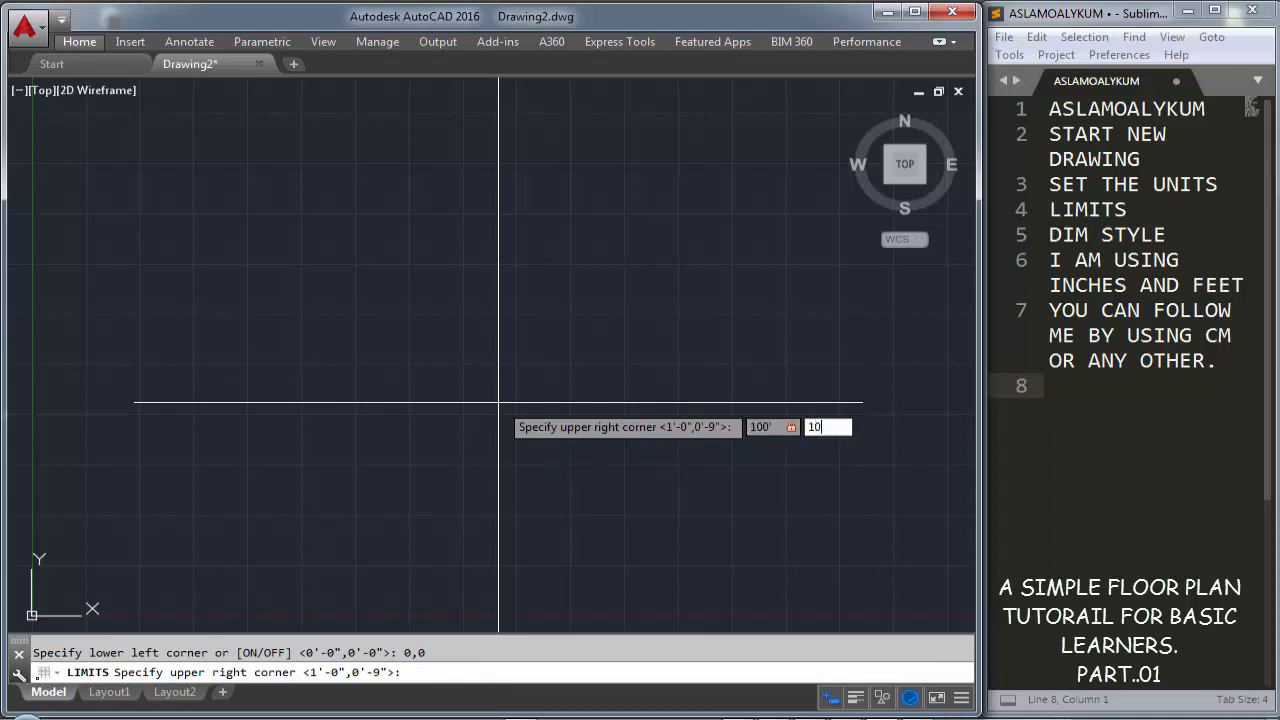
key("Return")
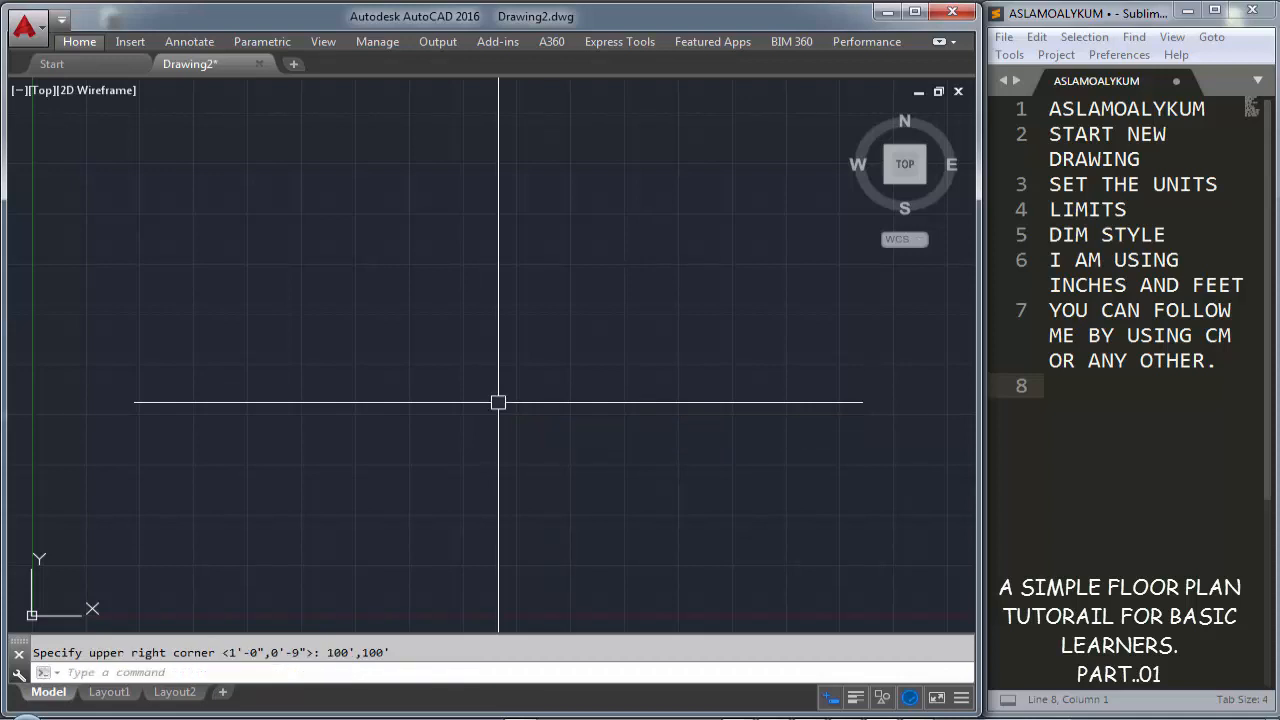
Modify the Standard dimension style, setting its text height to 10
type("d")
key("Return")
left_click(697, 327)
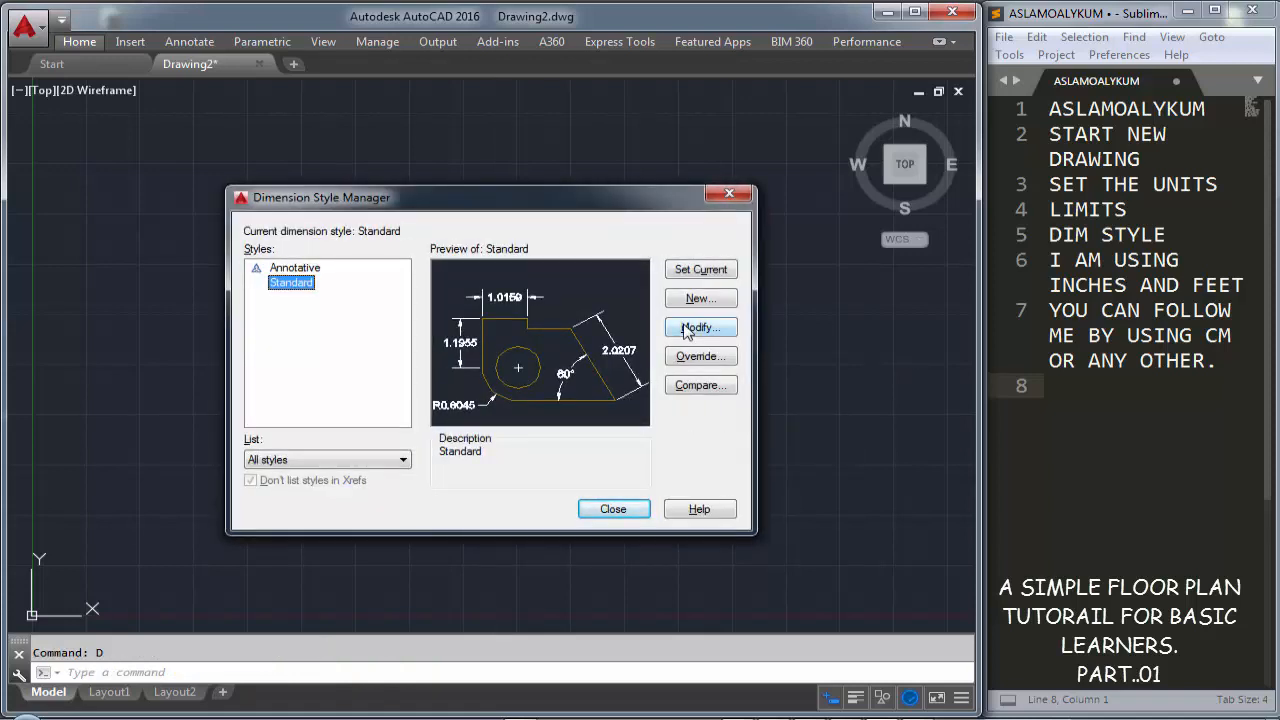
left_click(379, 162)
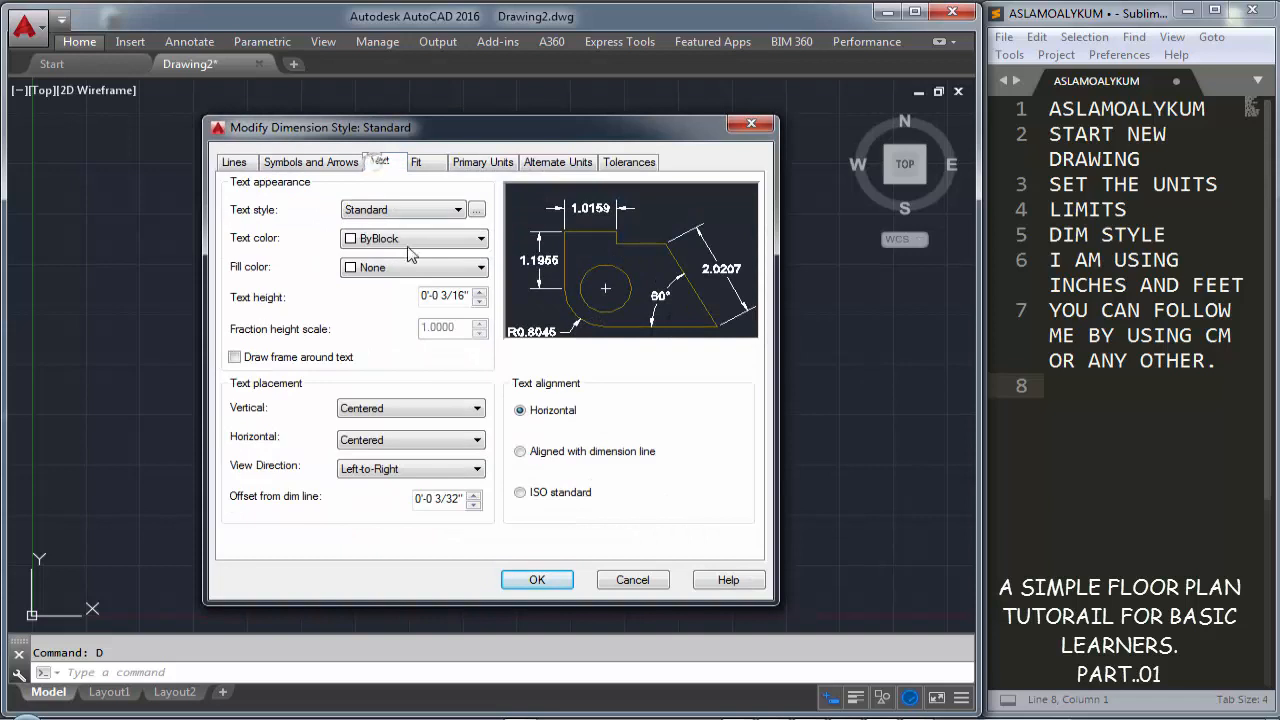
double_click(470, 295)
type("10")
Set the dimension style's primary units to Architectural with a precision of 0'-0 1/16"
left_click(470, 163)
left_click(430, 201)
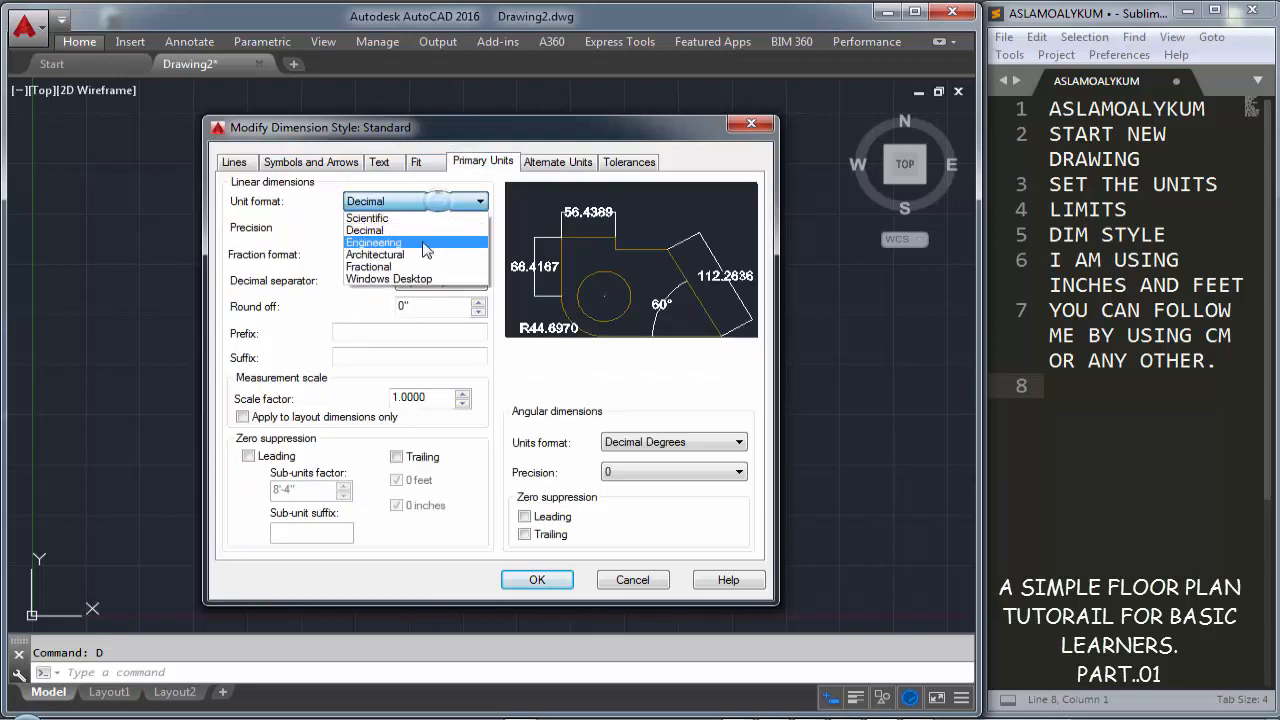
left_click(424, 255)
left_click(420, 228)
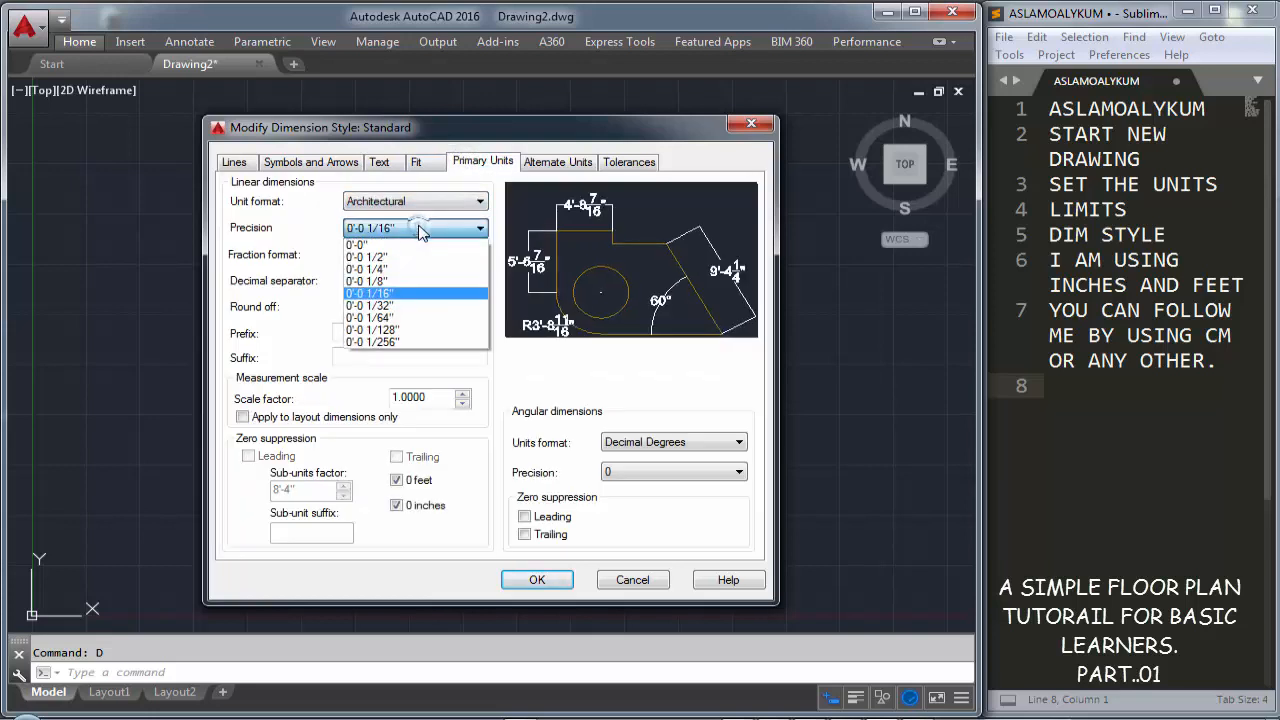
left_click(399, 295)
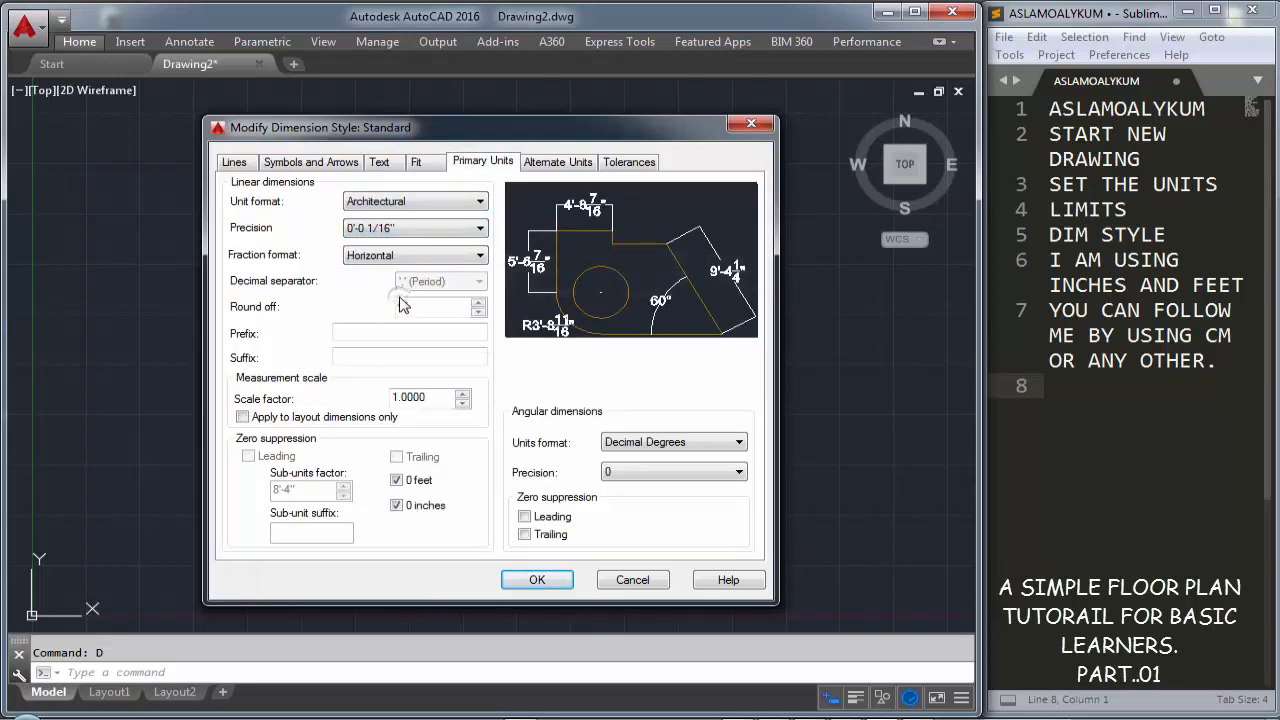
Change the dimension arrowheads to Architectural tick and set the arrow size to 5
left_click(300, 163)
left_click(307, 218)
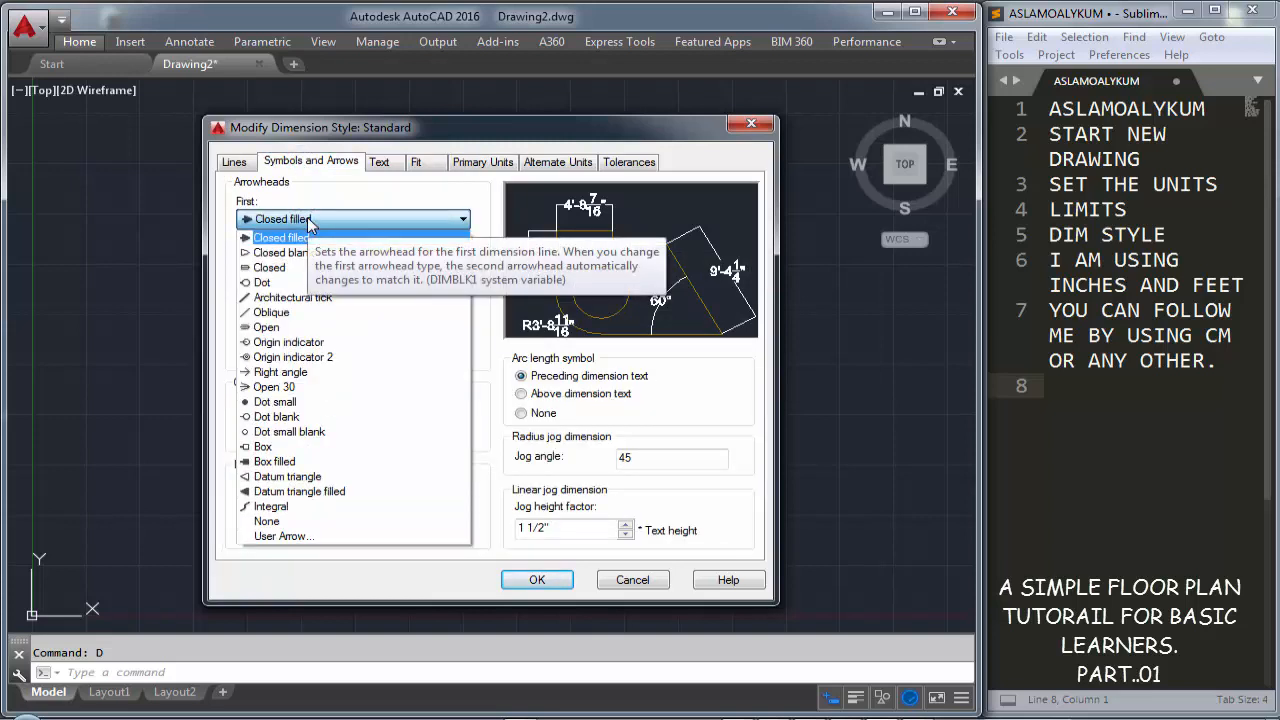
left_click(300, 297)
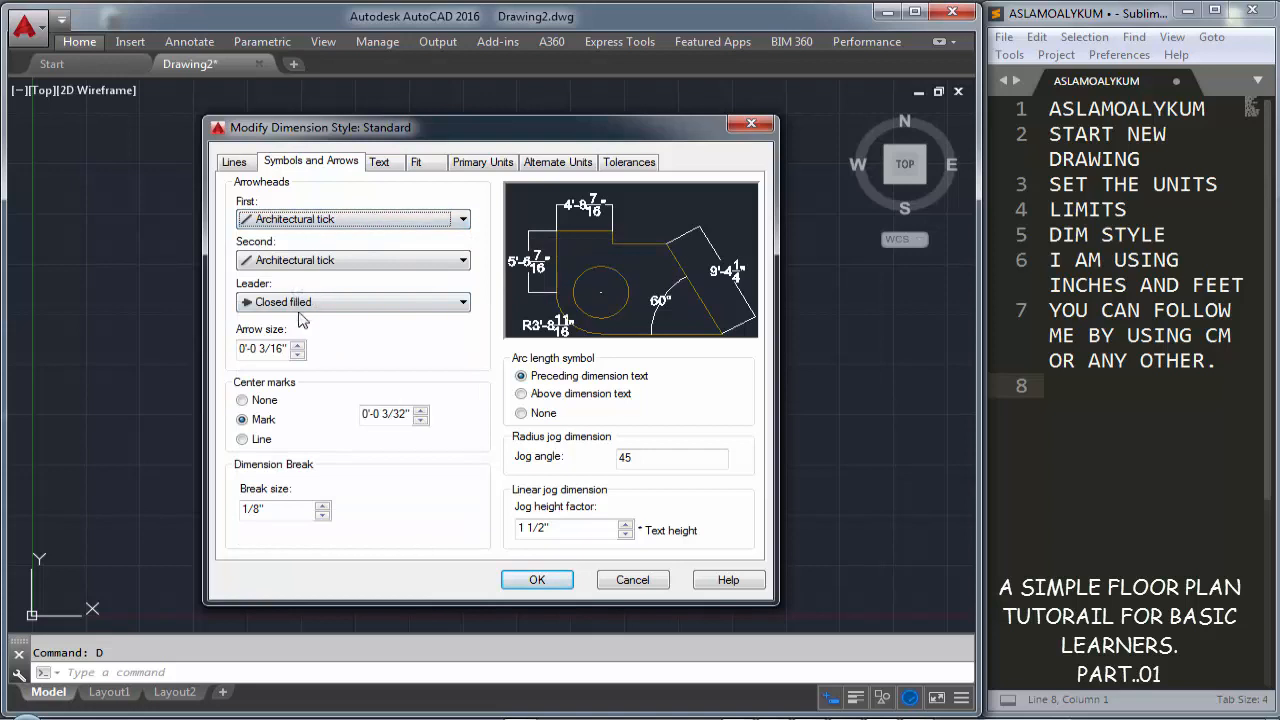
left_click_drag(289, 348, 231, 346)
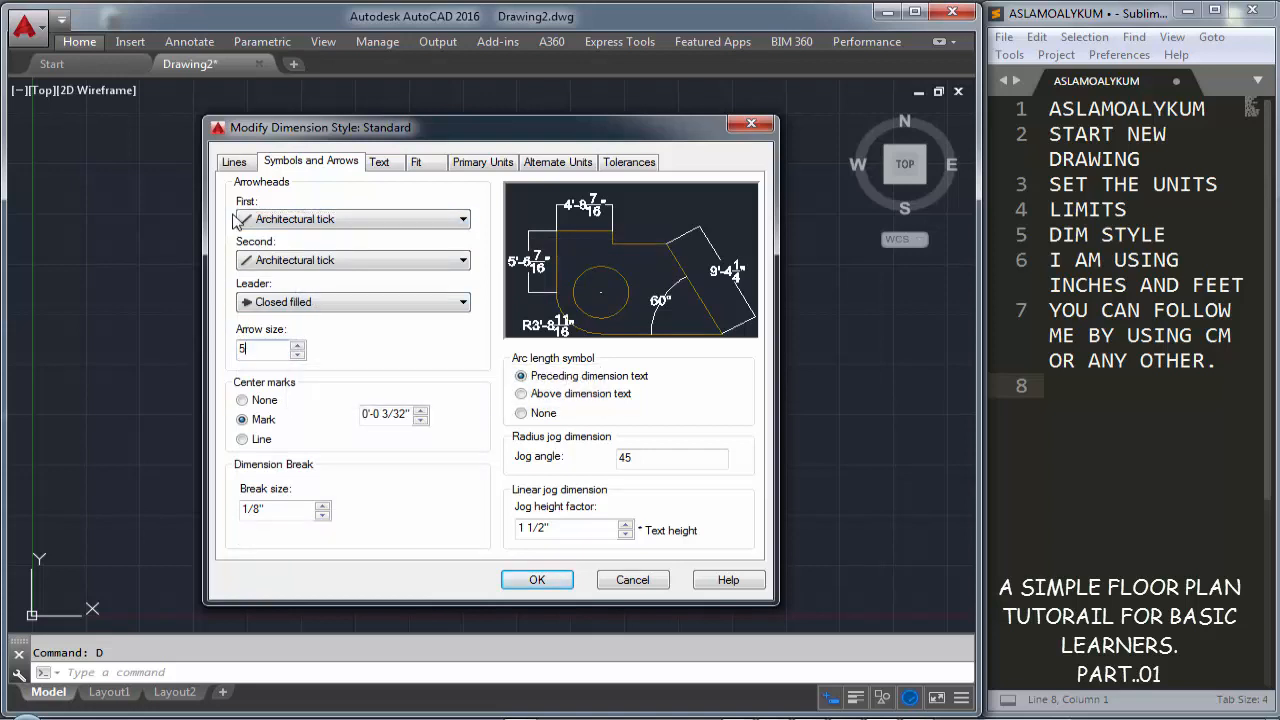
Set the dimension line color to Red, apply the style changes and leave the Dimension Style Manager
left_click(234, 162)
left_click(359, 203)
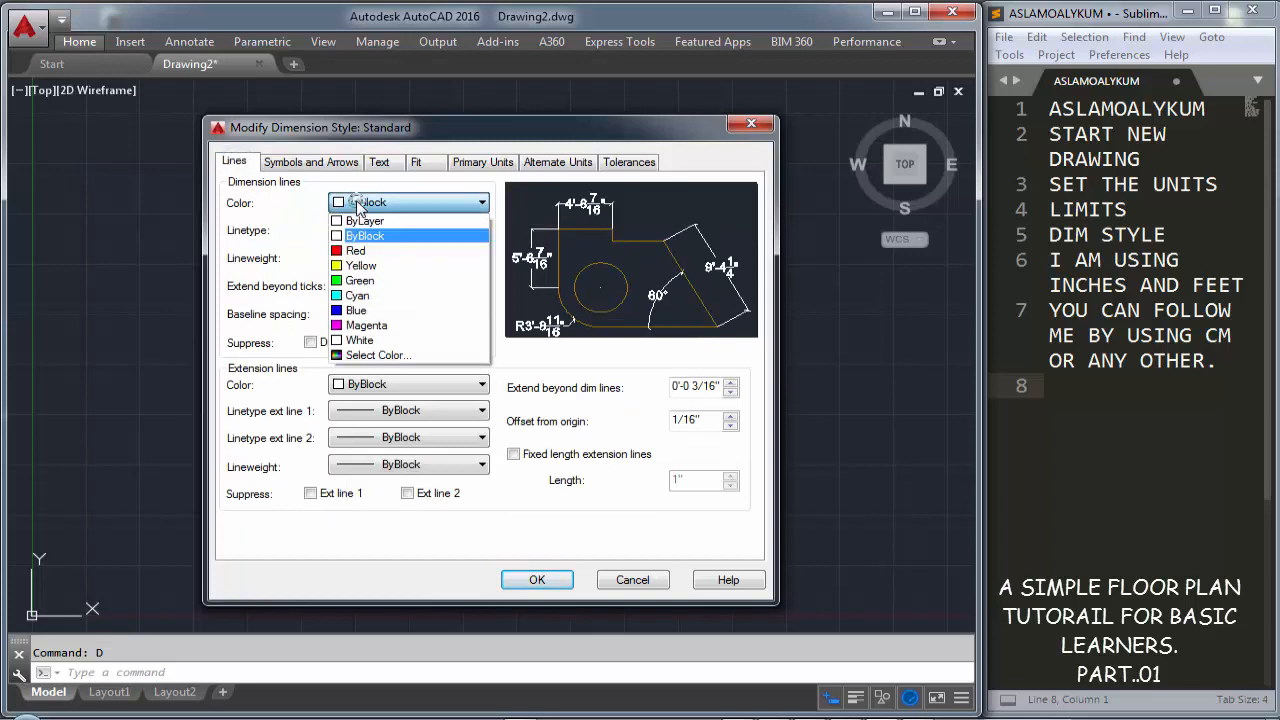
left_click(365, 257)
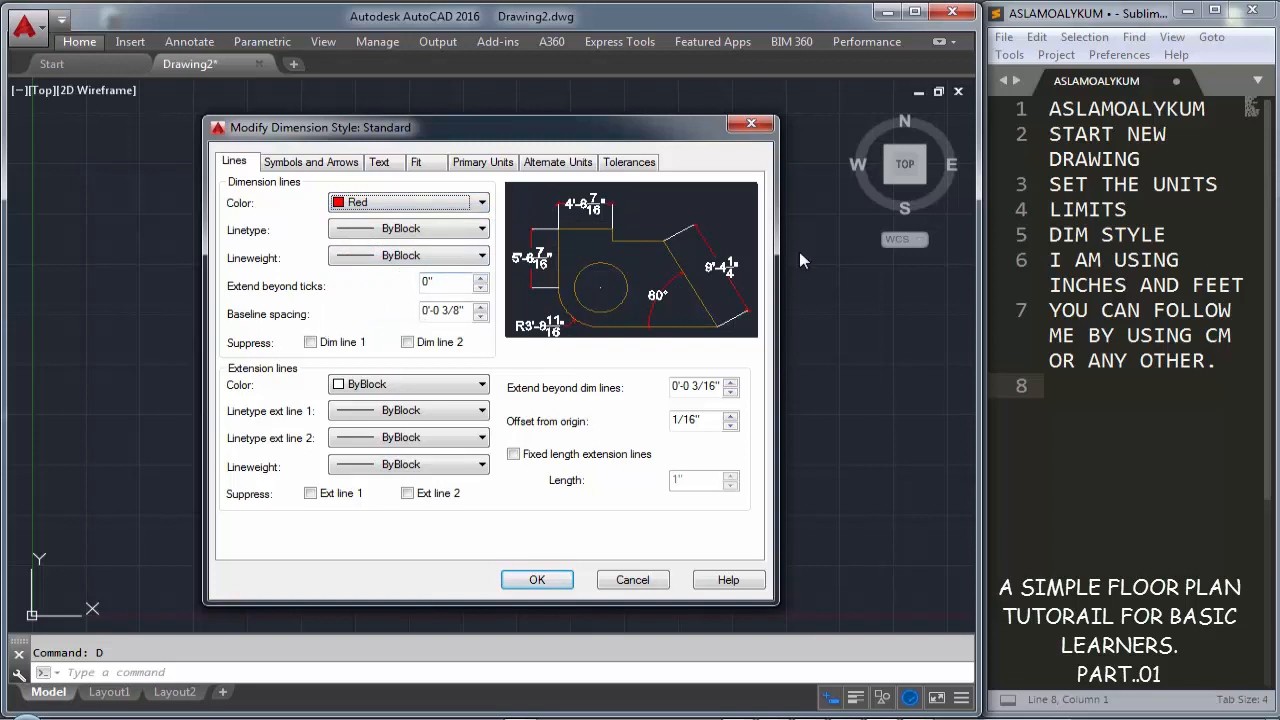
left_click(530, 585)
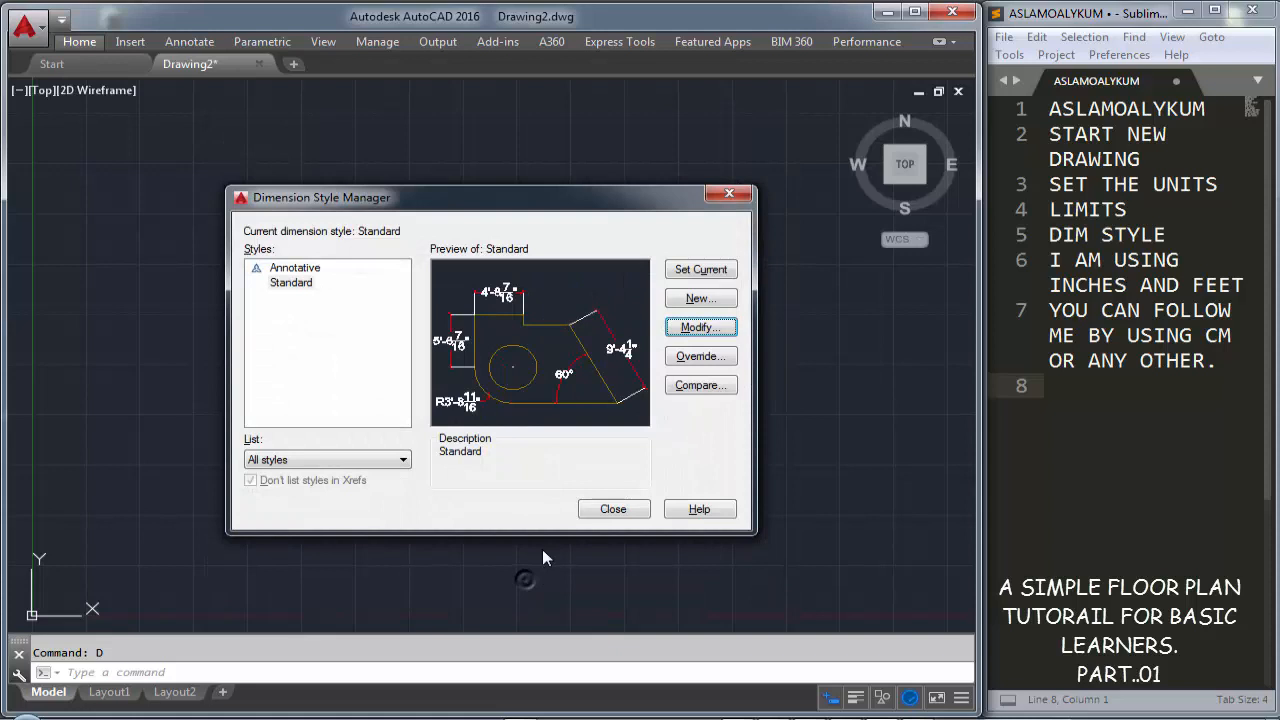
left_click(609, 509)
Zoom to show the entire area of the drawing limits
left_click(314, 460)
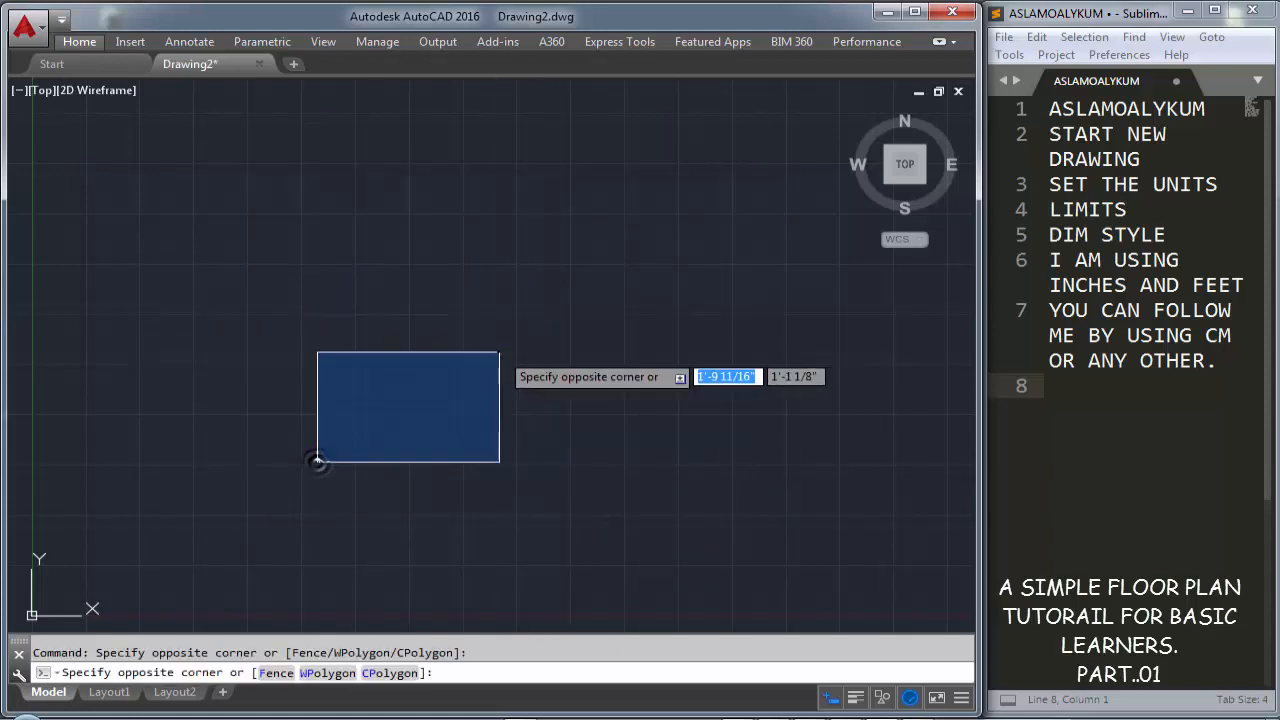
left_click(500, 352)
type("Z")
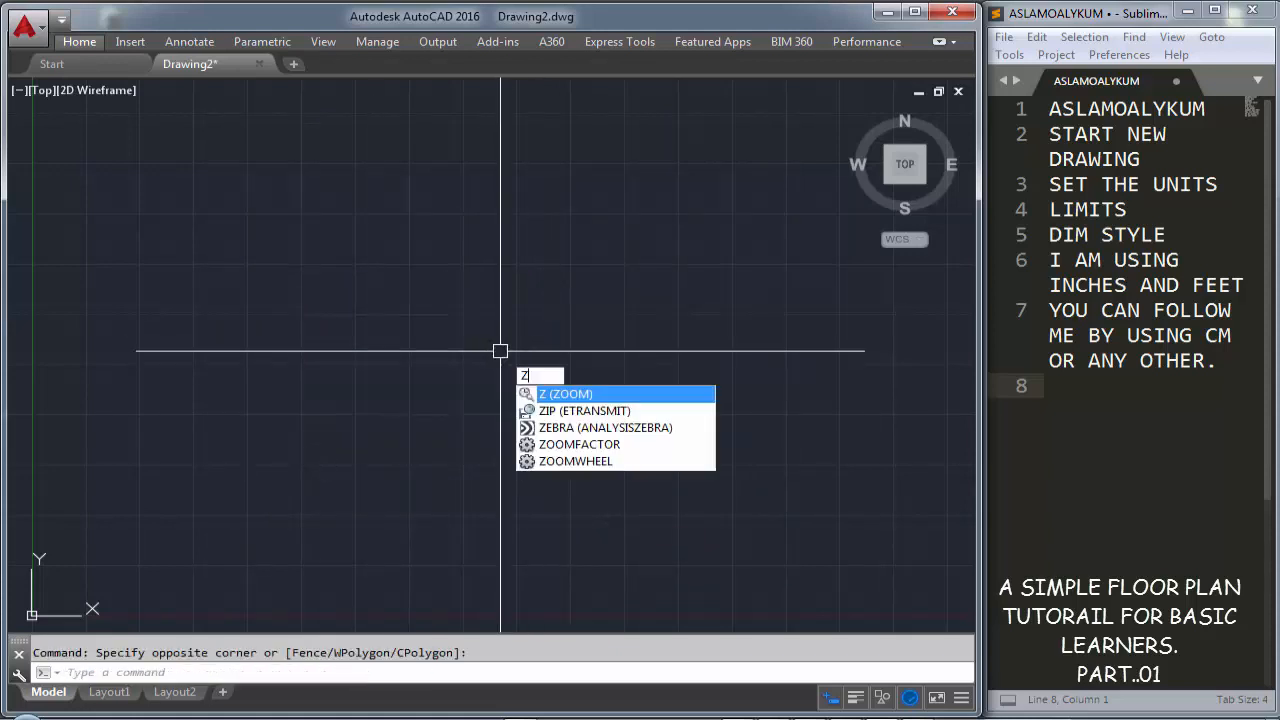
key("Return")
type("A")
key("Return")
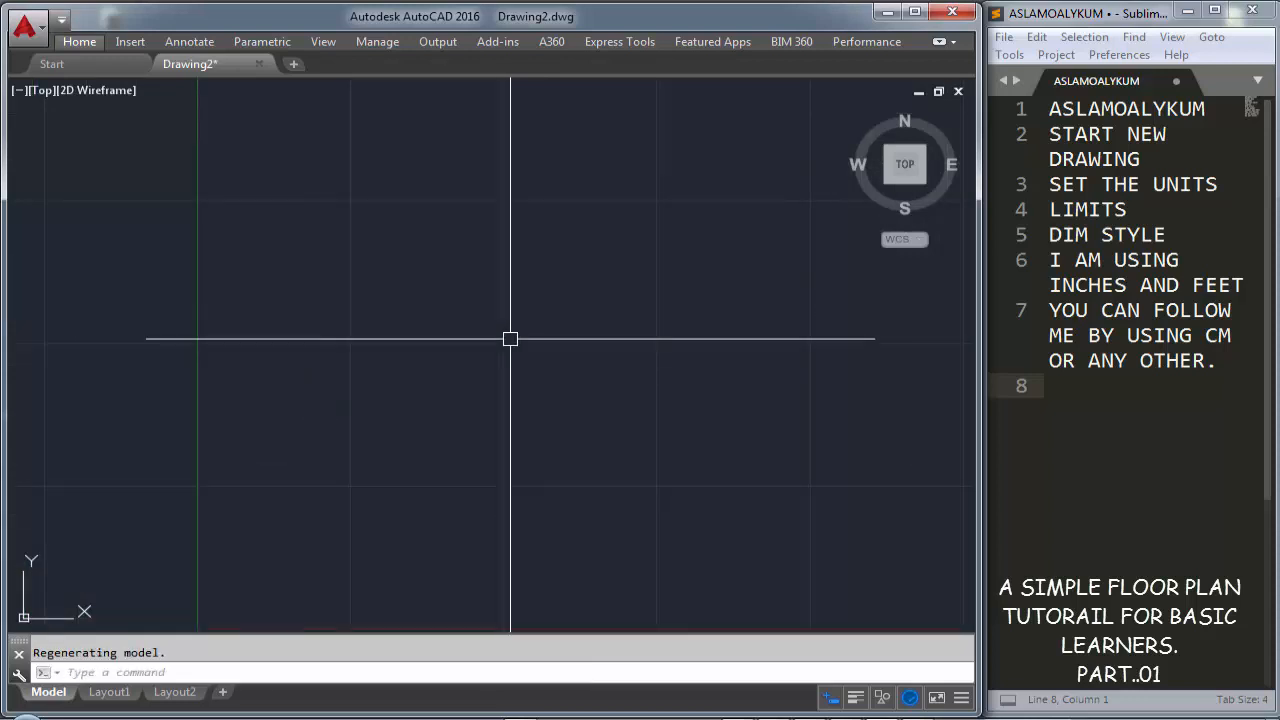
left_click(383, 410)
left_click(580, 298)
middle_click_drag(580, 298, 361, 293)
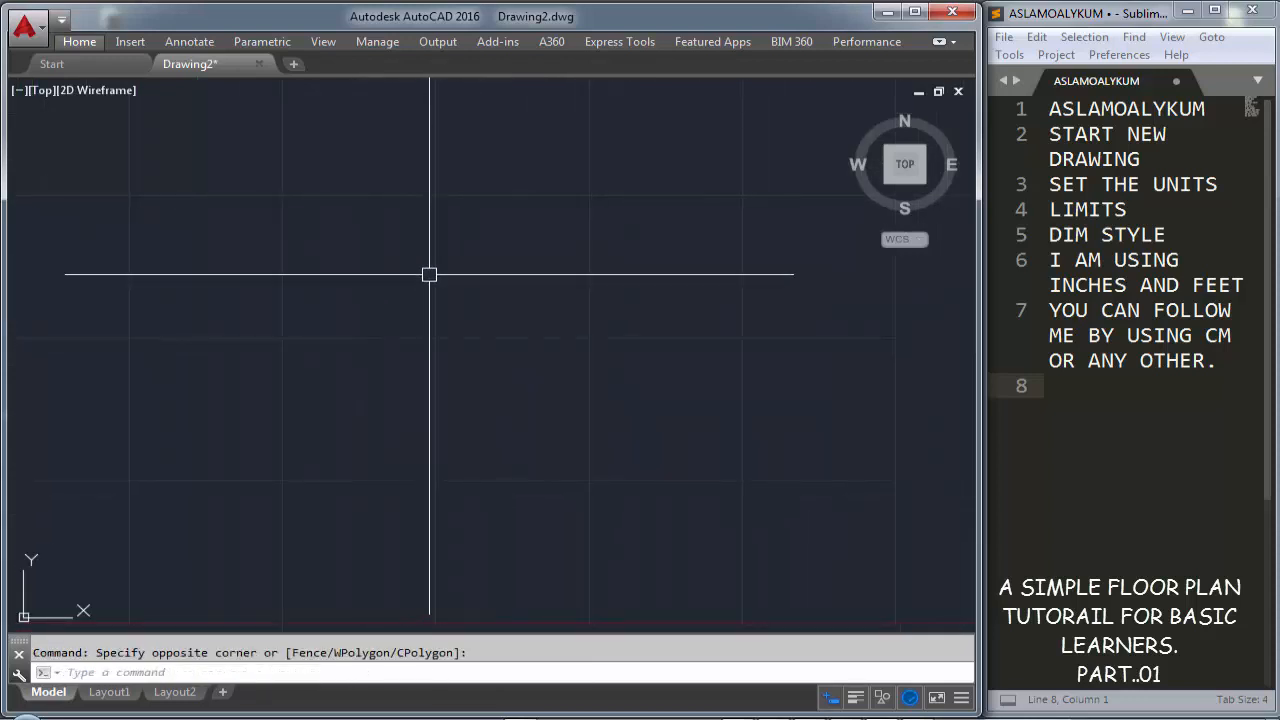
Start a line at 0,0 and, with Ortho on, draw a 50' horizontal bottom side along the X axis
type("L")
key("Return")
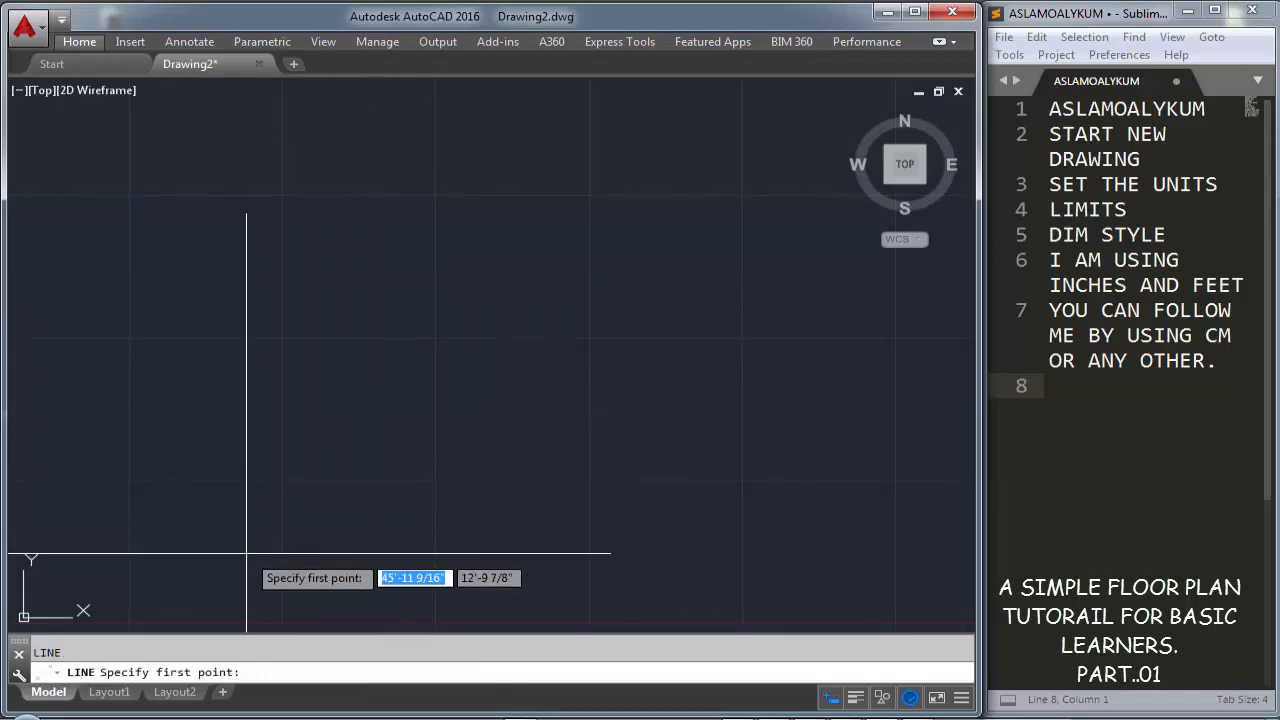
type("0,0")
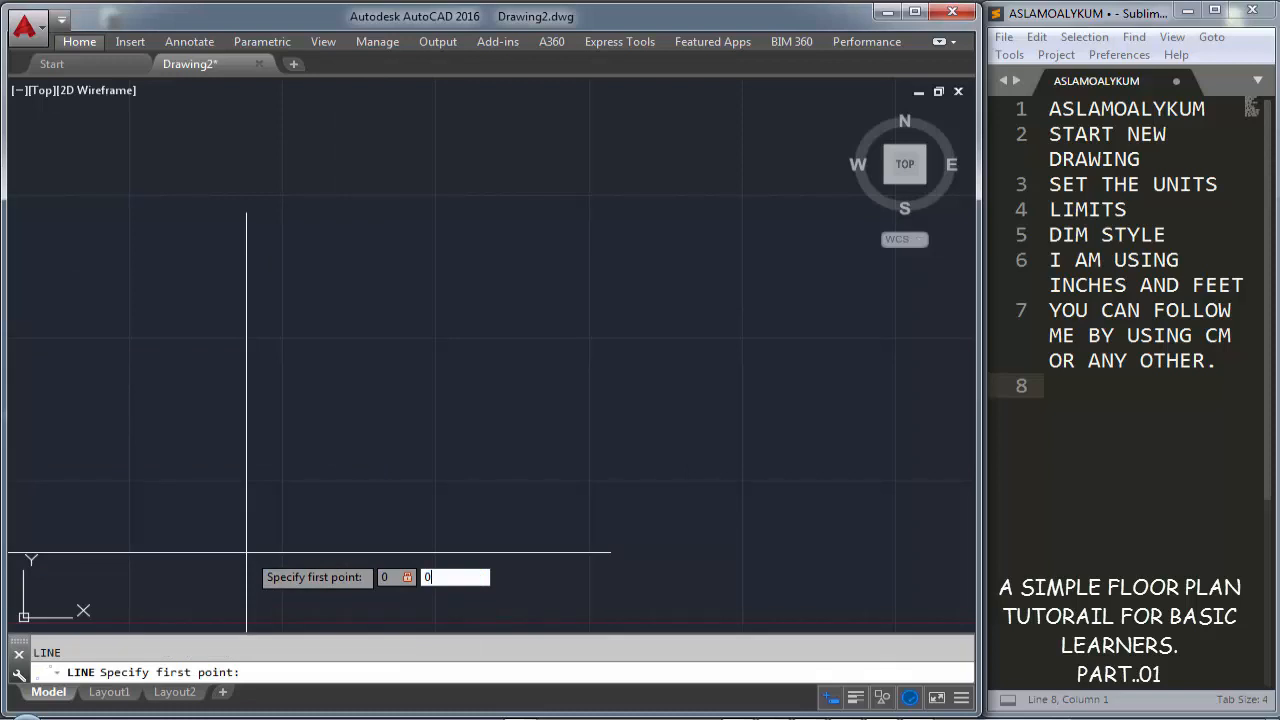
key("Return")
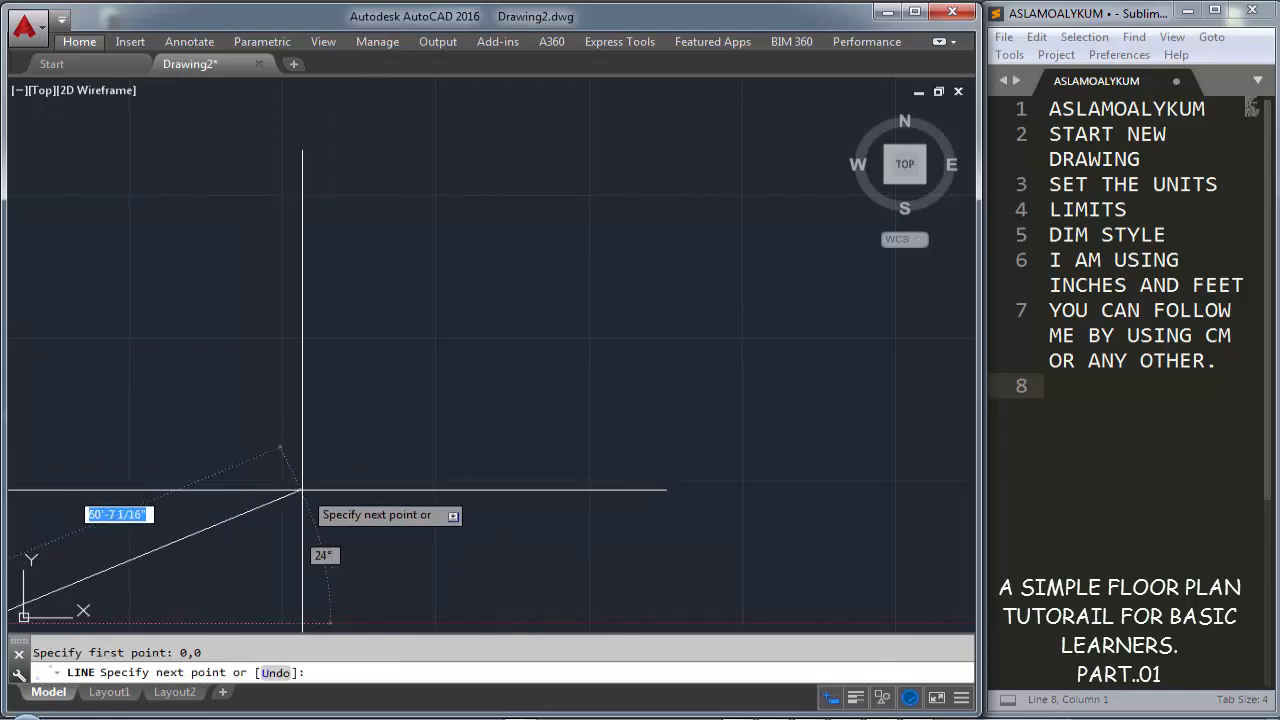
scroll(290, 520, "down", 3)
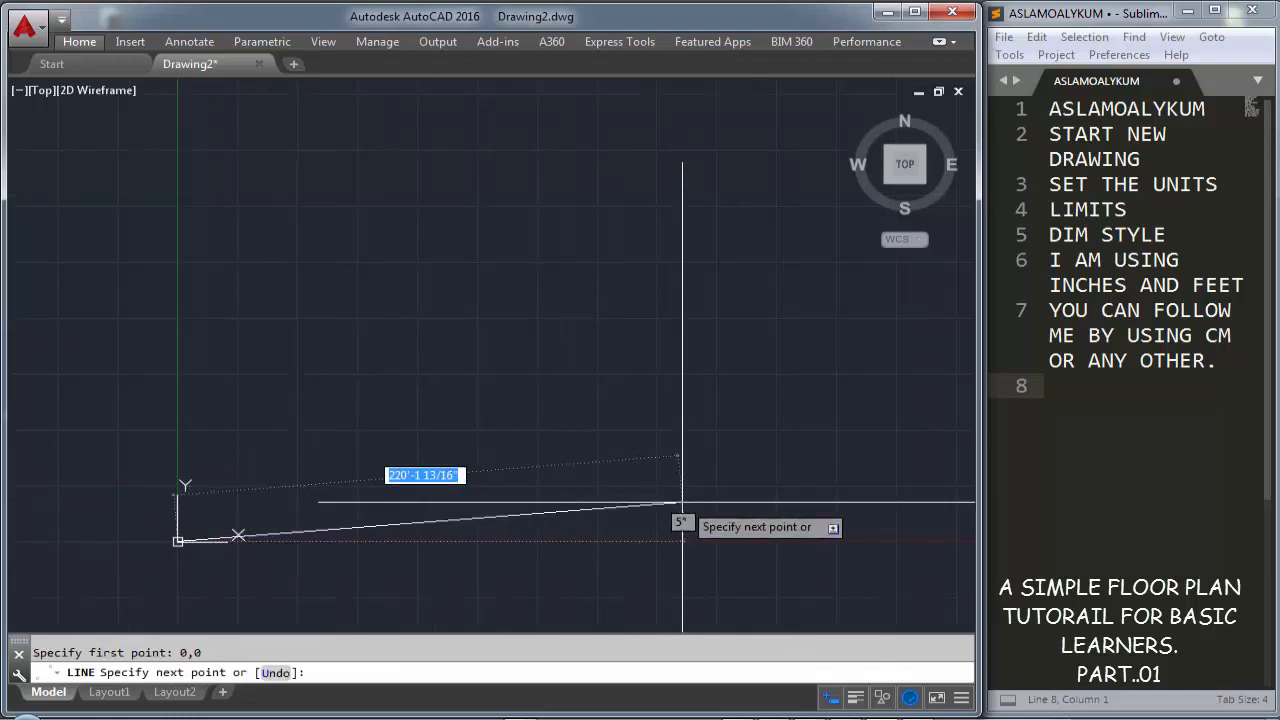
key("F8")
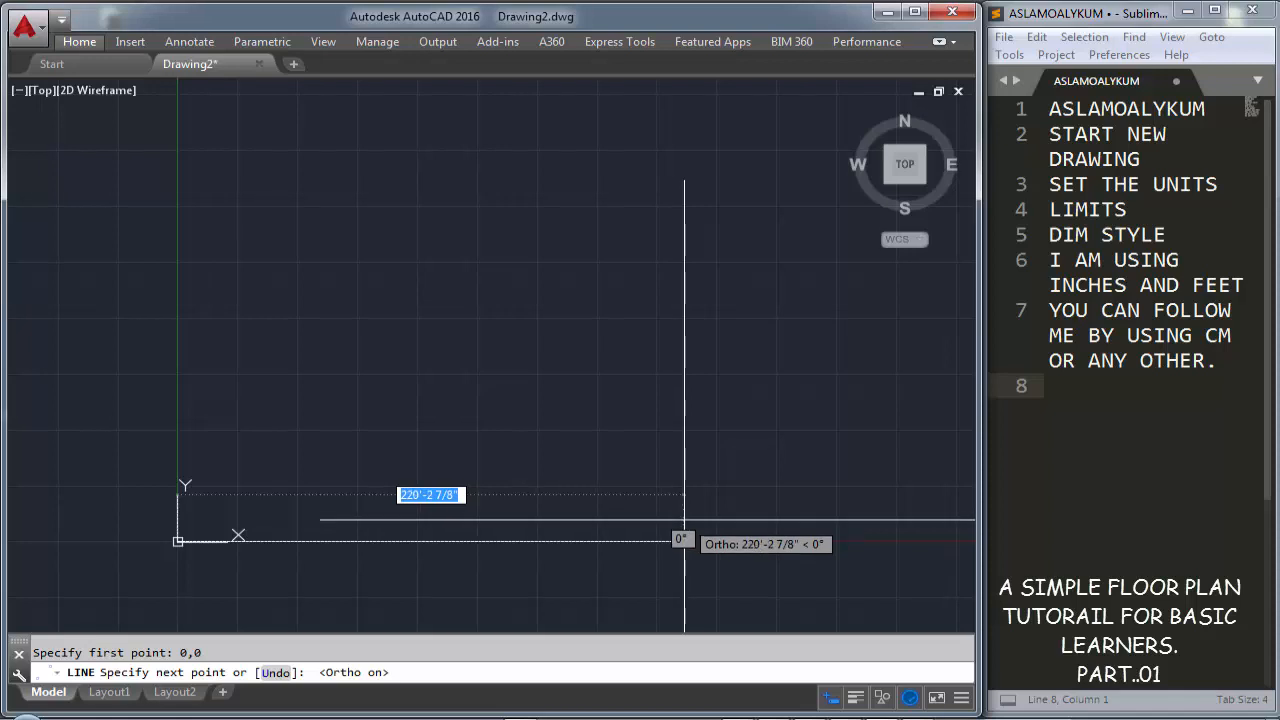
type("5")
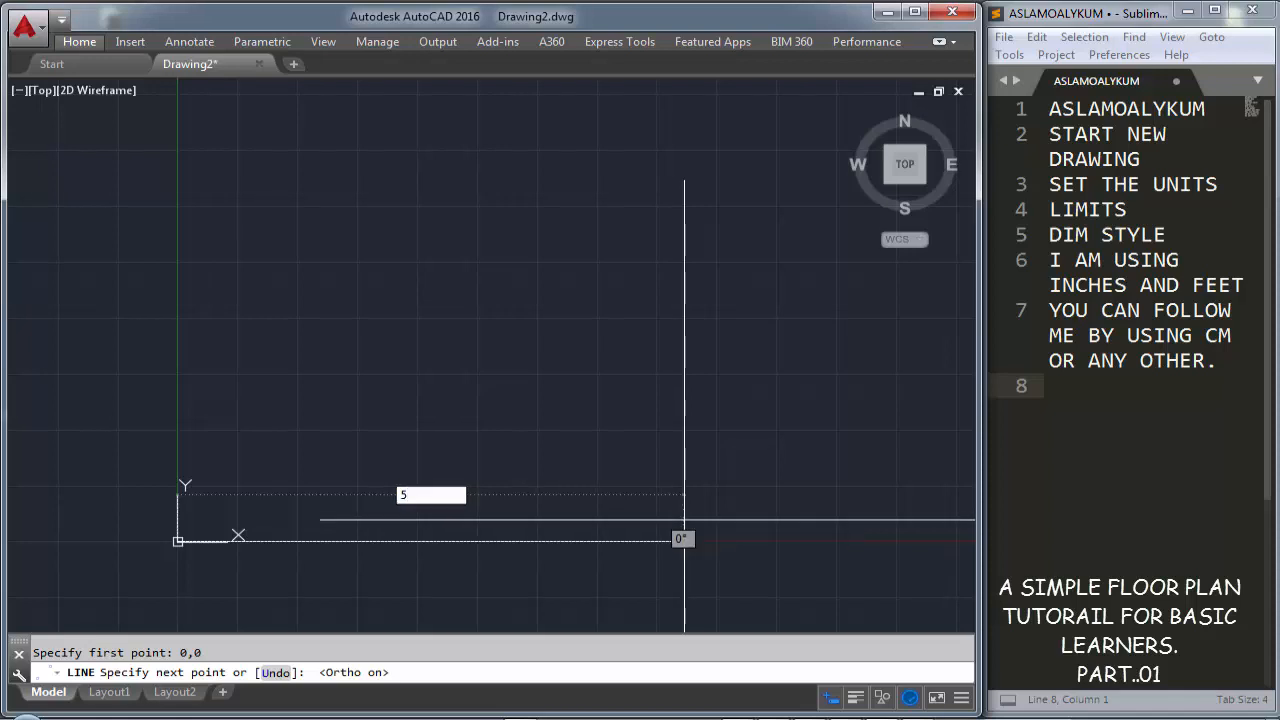
type("0")
key("Return")
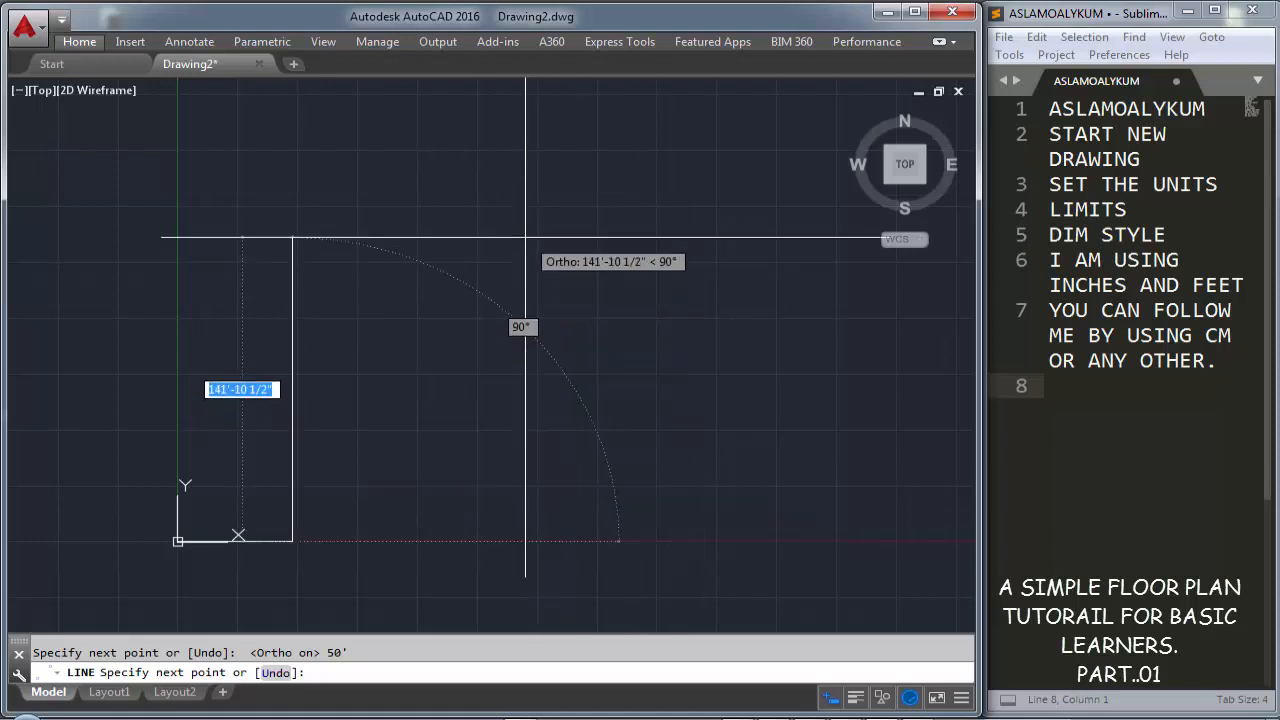
Draw the remaining 50' right, top and left sides to complete the square and end the line
type("50")
key("Return")
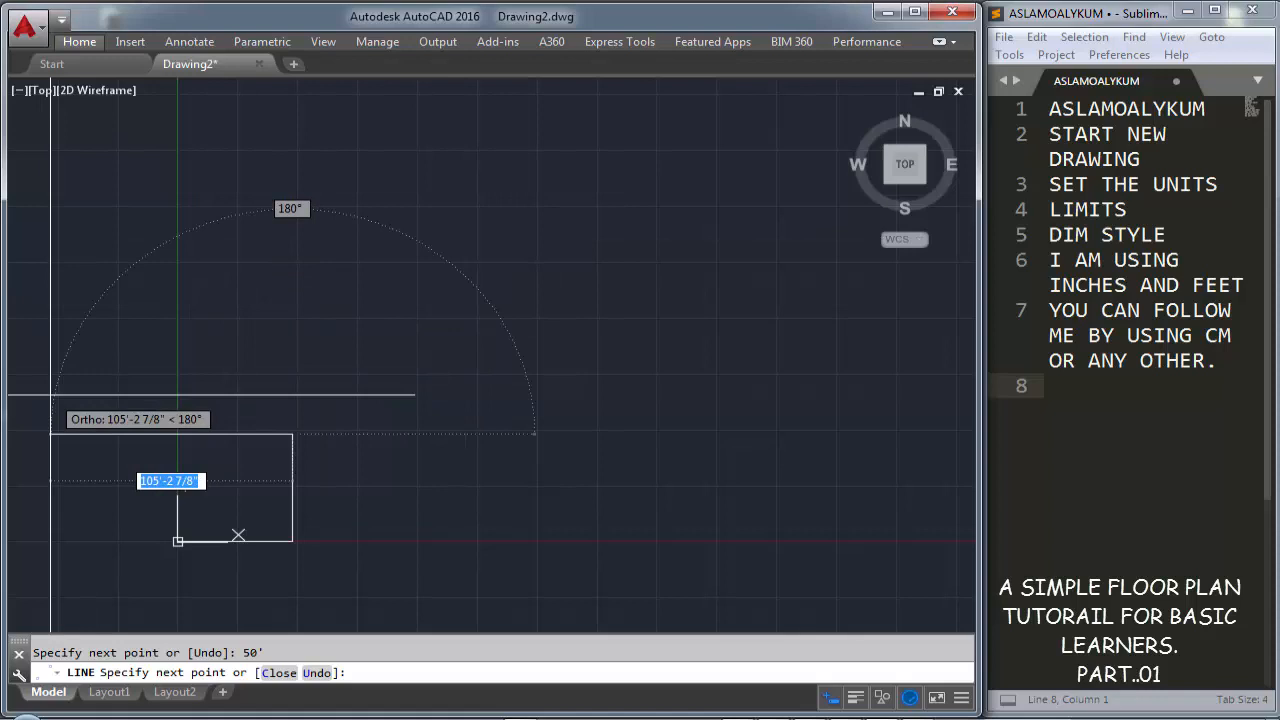
type("50")
key("Return")
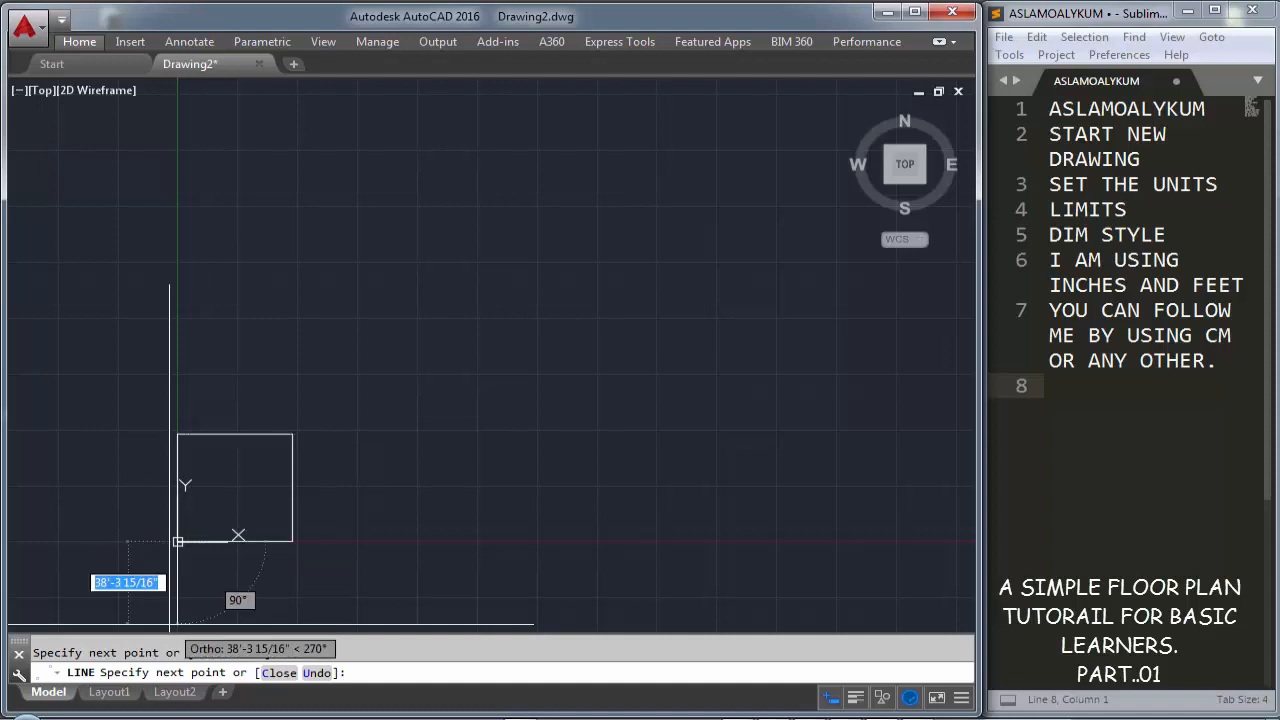
key("Return")
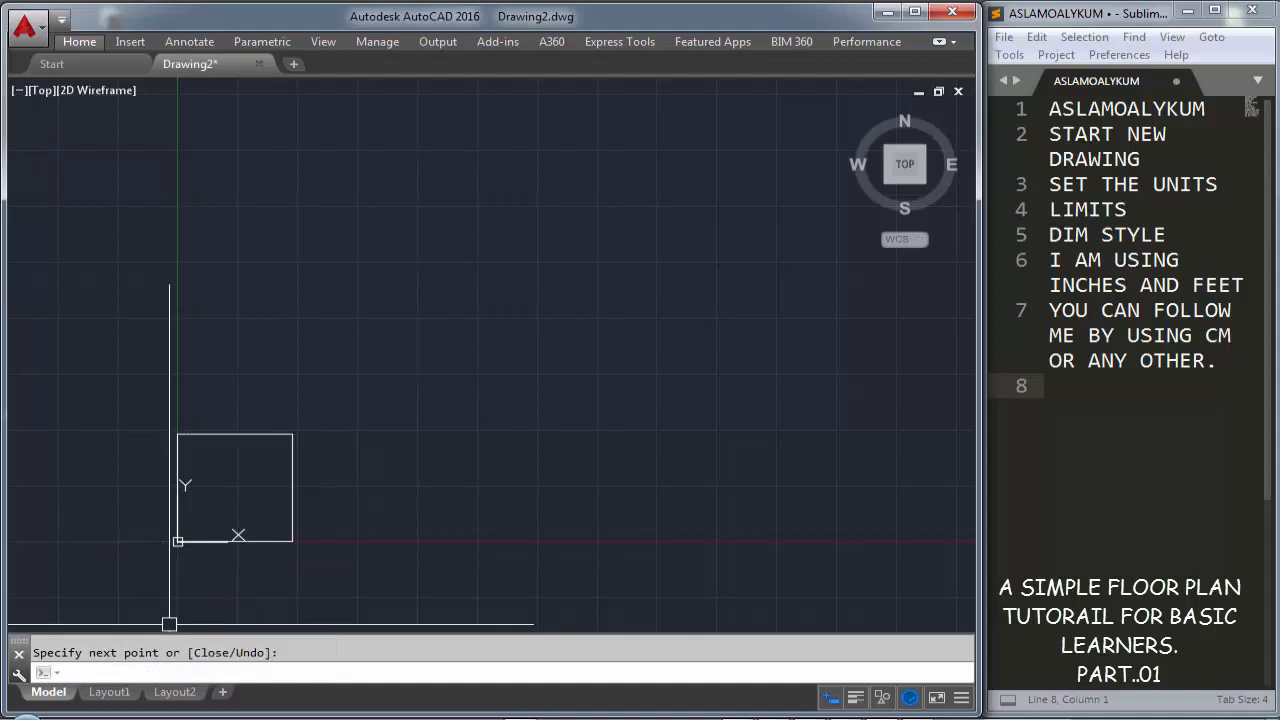
Switch to Sublime Text and add the note "TURN OFF UCS ICON" on line 8
middle_click_drag(392, 443, 455, 307)
scroll(294, 400, "up", 4)
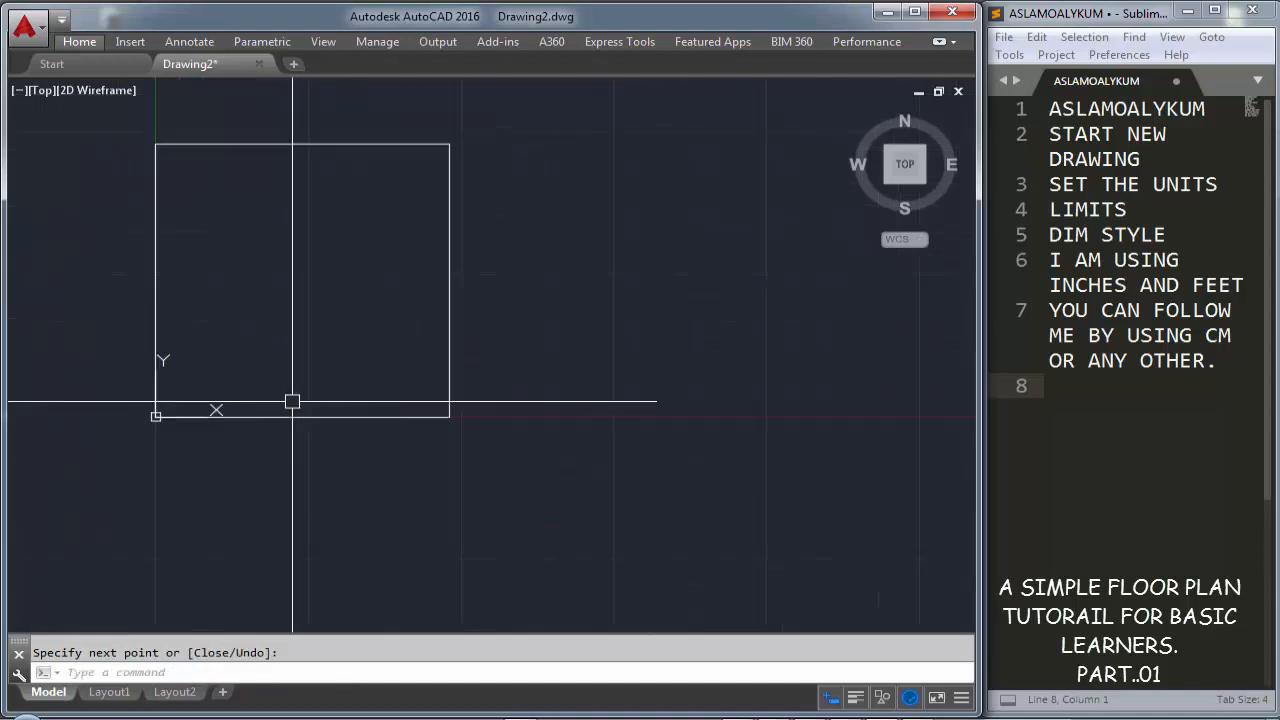
middle_click_drag(291, 402, 331, 523)
left_click(1078, 396)
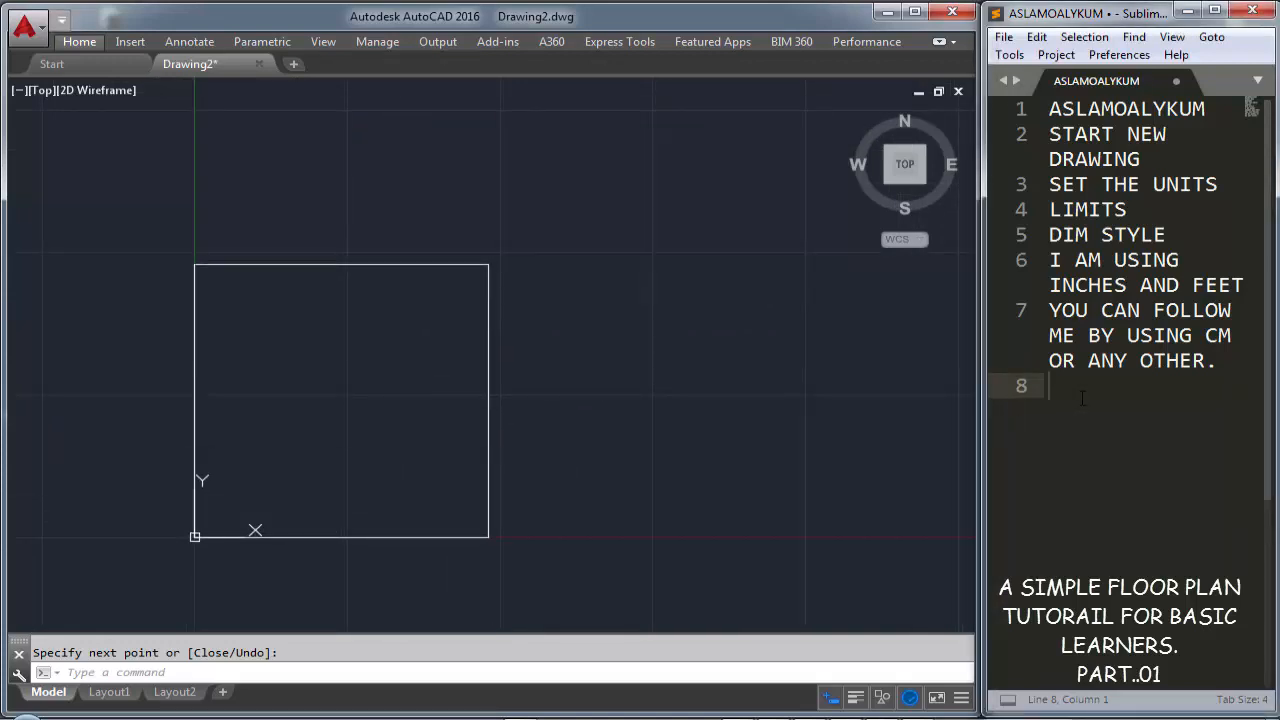
type("TURN OFF U")
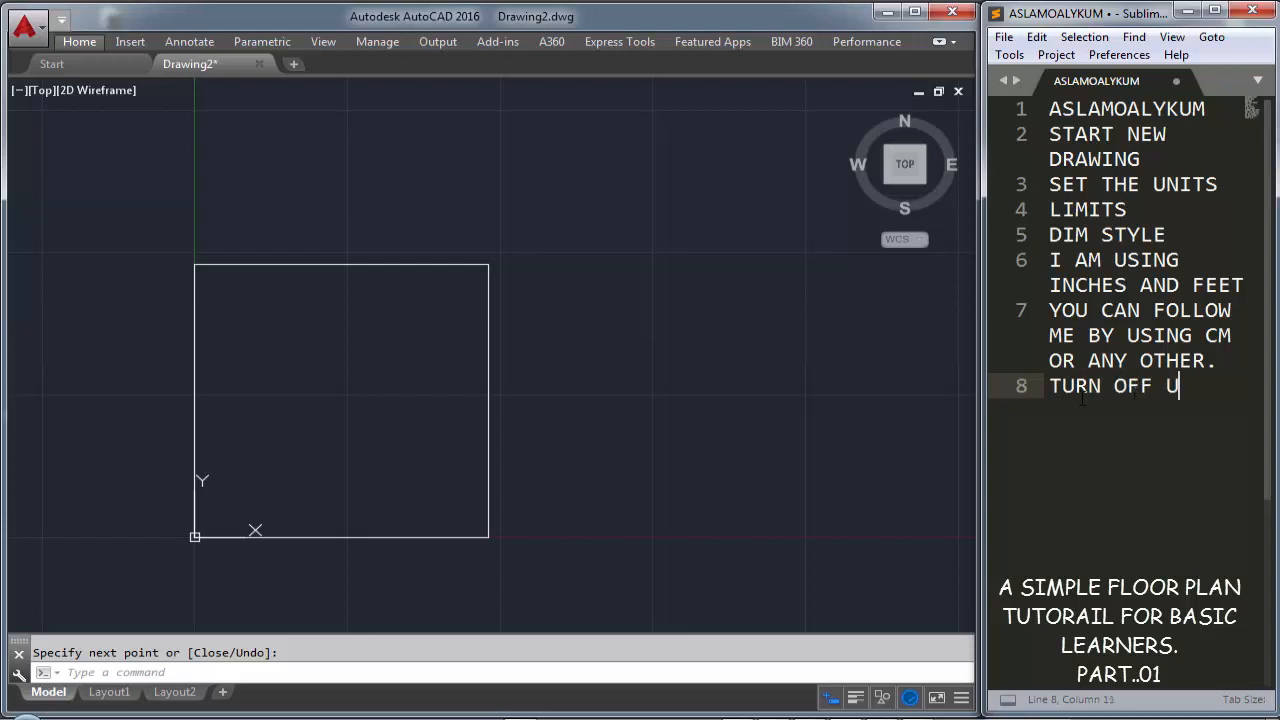
type("CS")
key("BackSpace")
type("CS ICON")
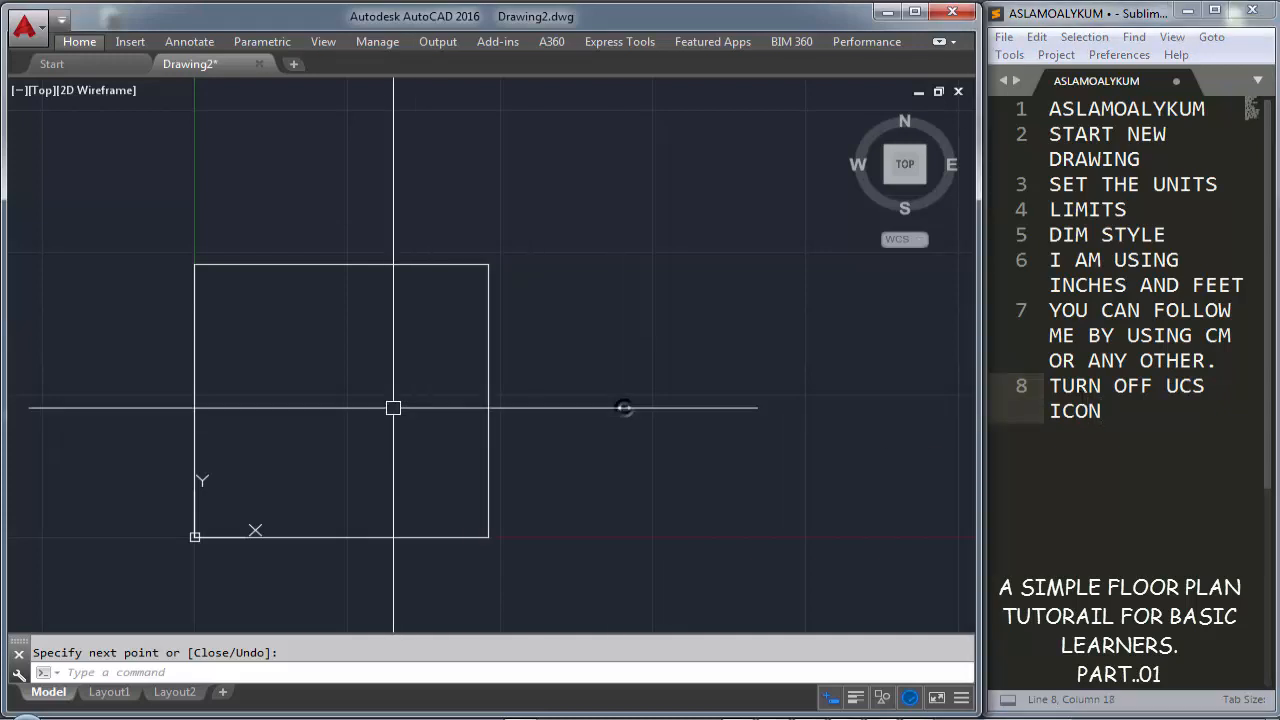
Return to the AutoCAD drawing and turn off the UCS icon with the UCSICON command
middle_click_drag(394, 409, 431, 364)
type("UC")
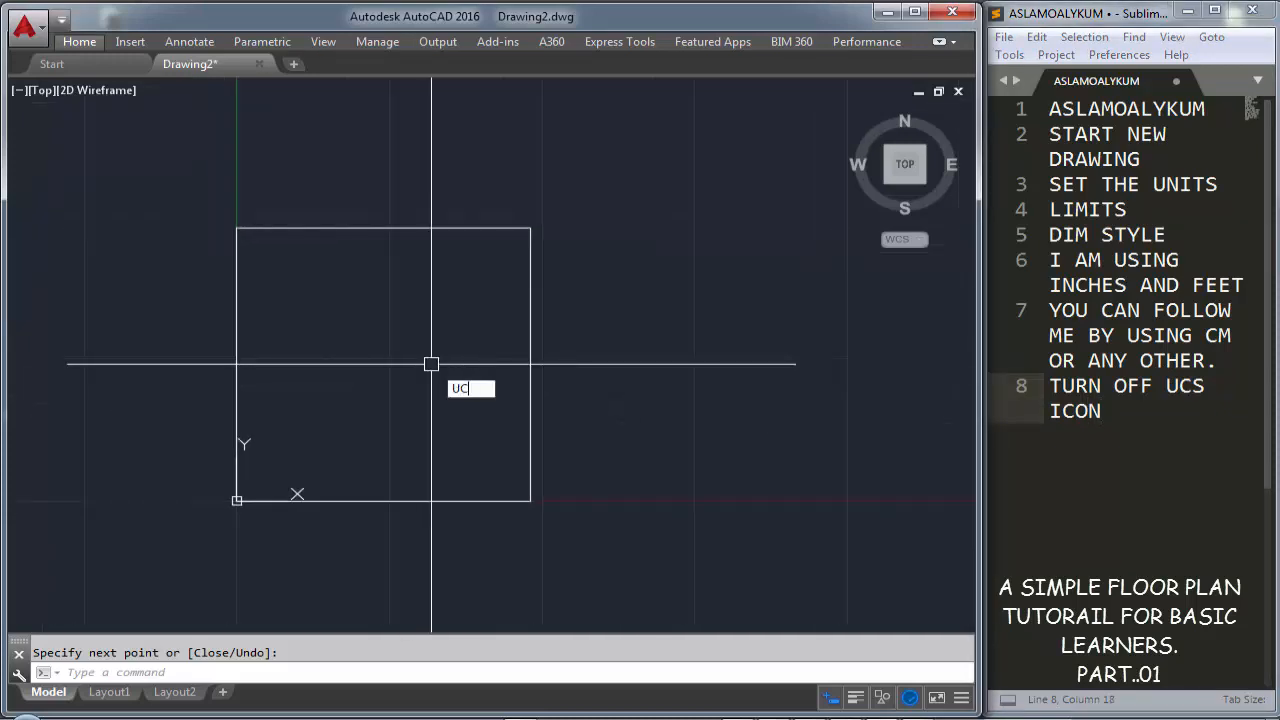
type("SICO")
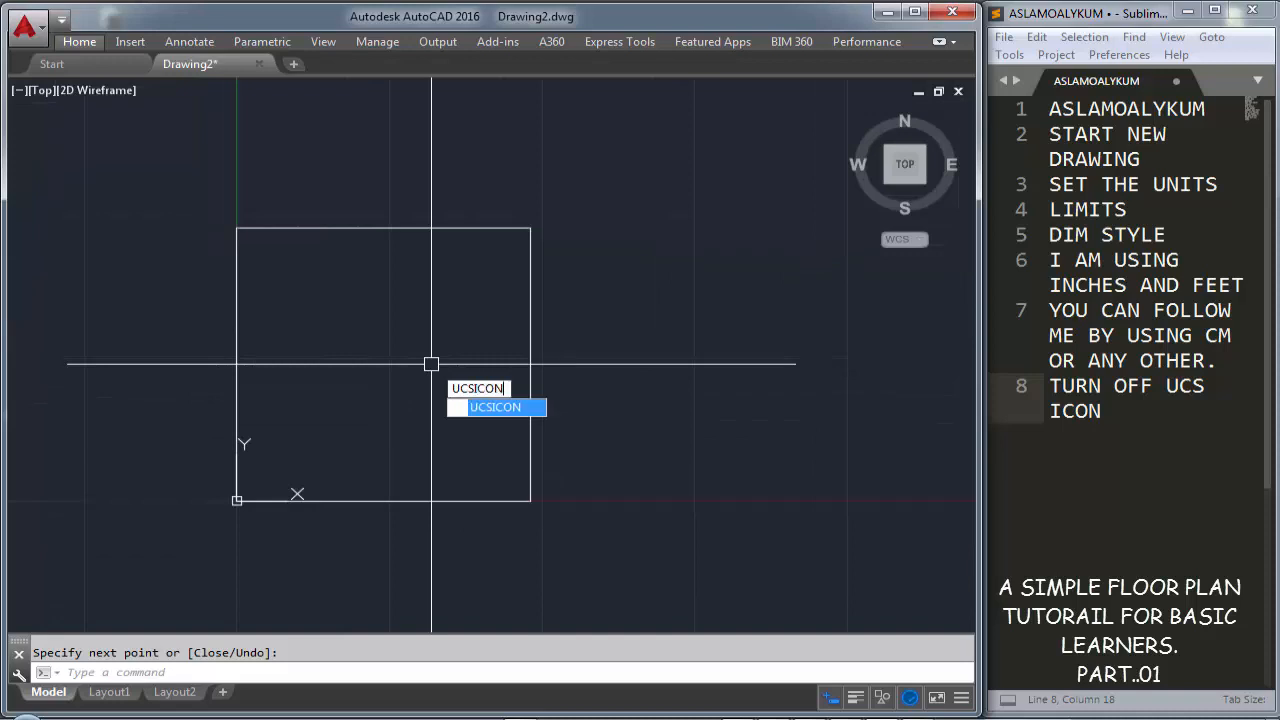
type("N")
key("Return")
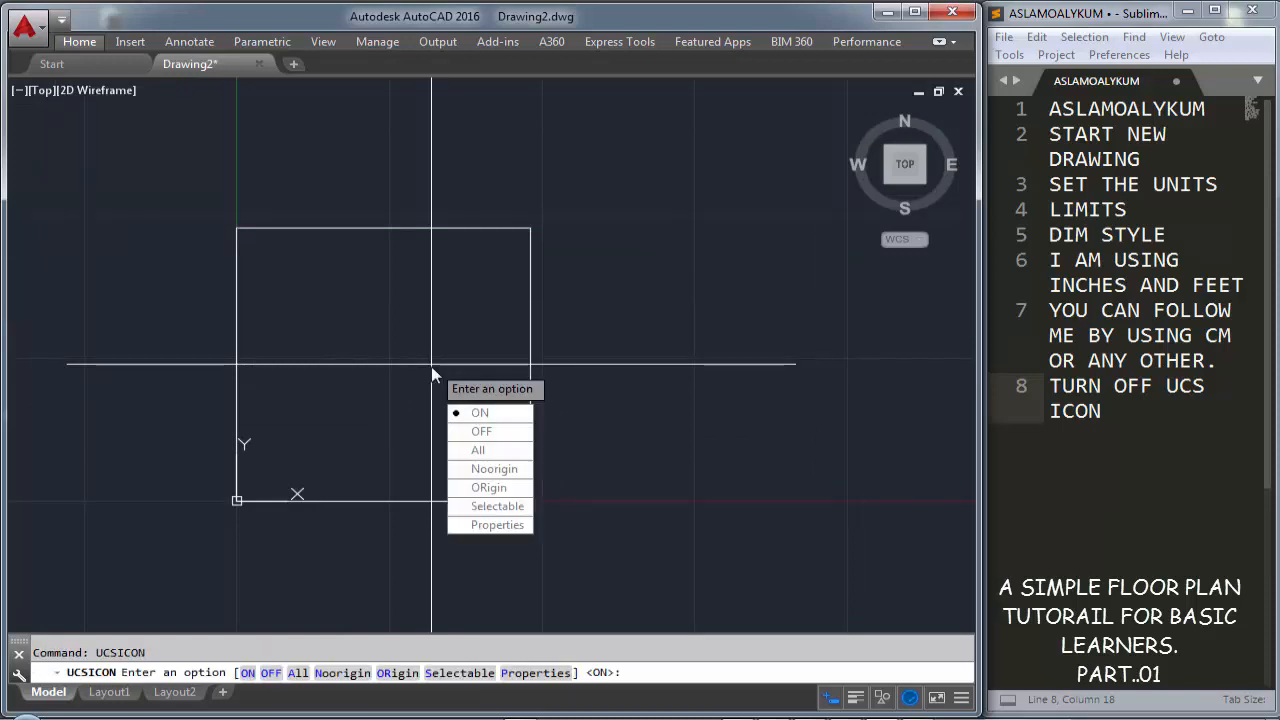
left_click(477, 431)
mouse_move(486, 423)
middle_mouse_down()
mouse_move(506, 346)
mouse_move(554, 341)
middle_mouse_up()
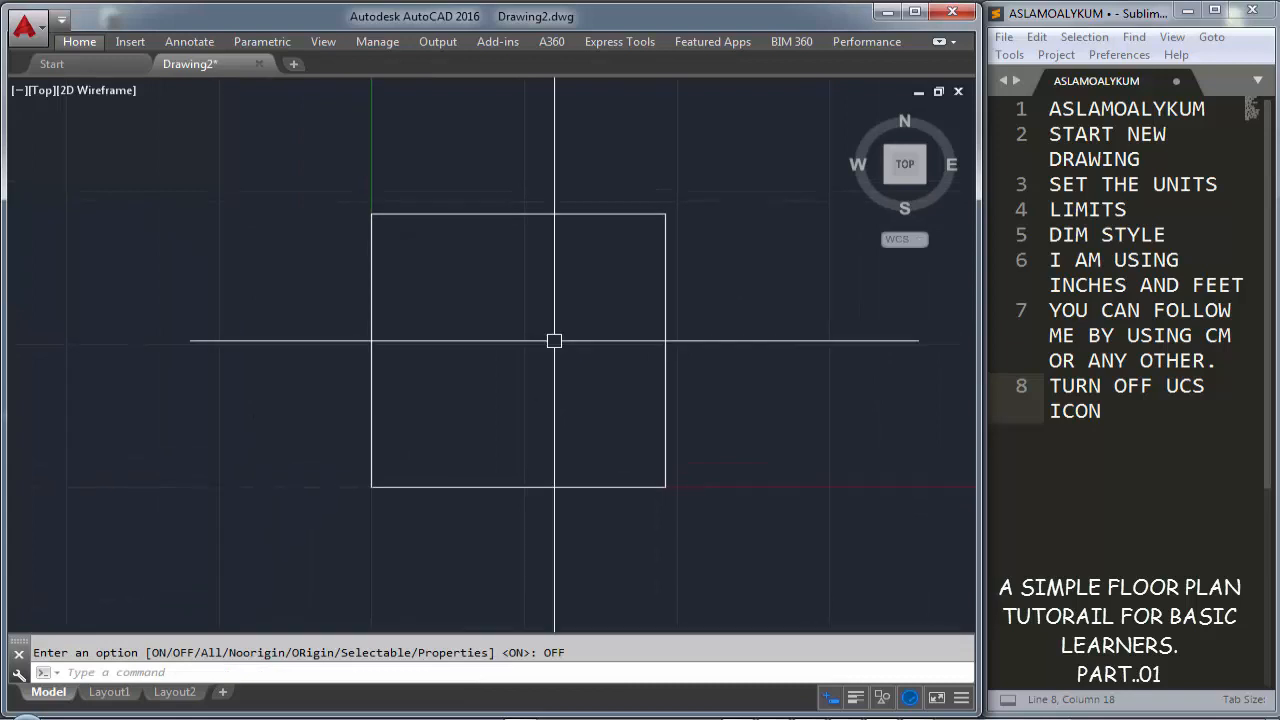
Switch to Sublime Text and add the notes "TURN OFF GRID" on line 9 and "CTRL+G" on line 10
left_click(1129, 430)
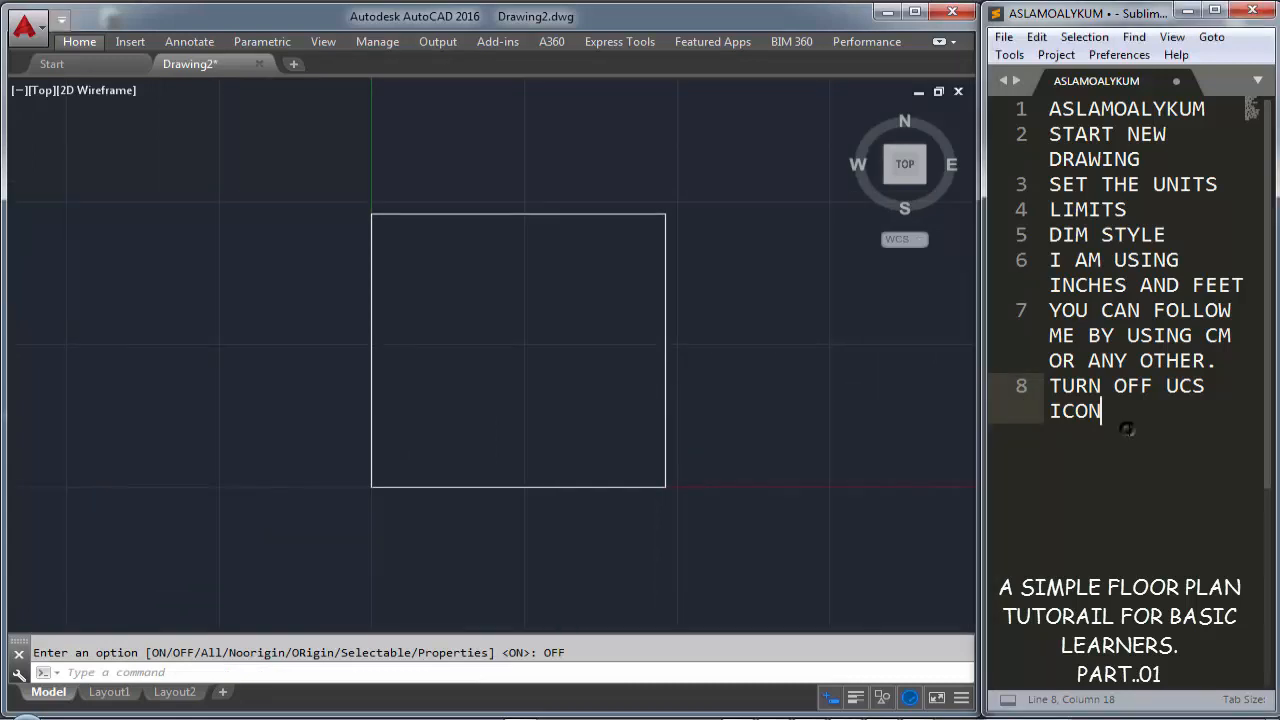
key("Return")
type("TURN")
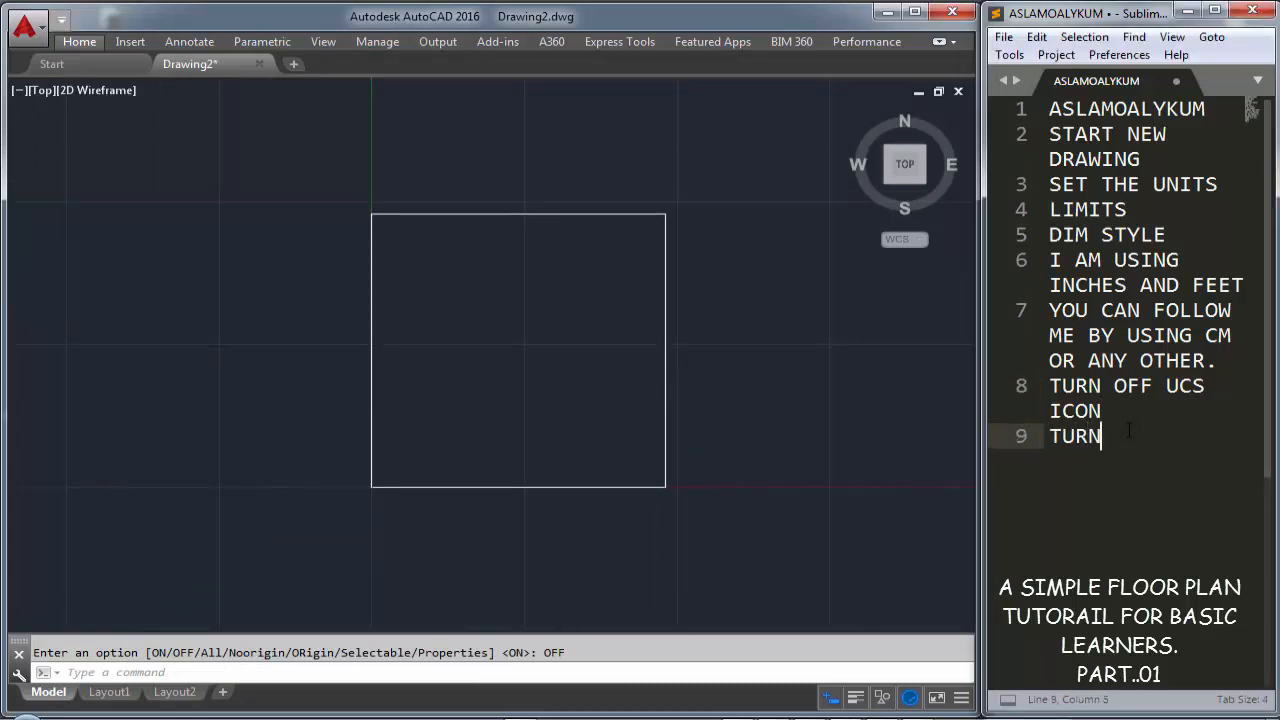
type(" OFF GRID")
key("Return")
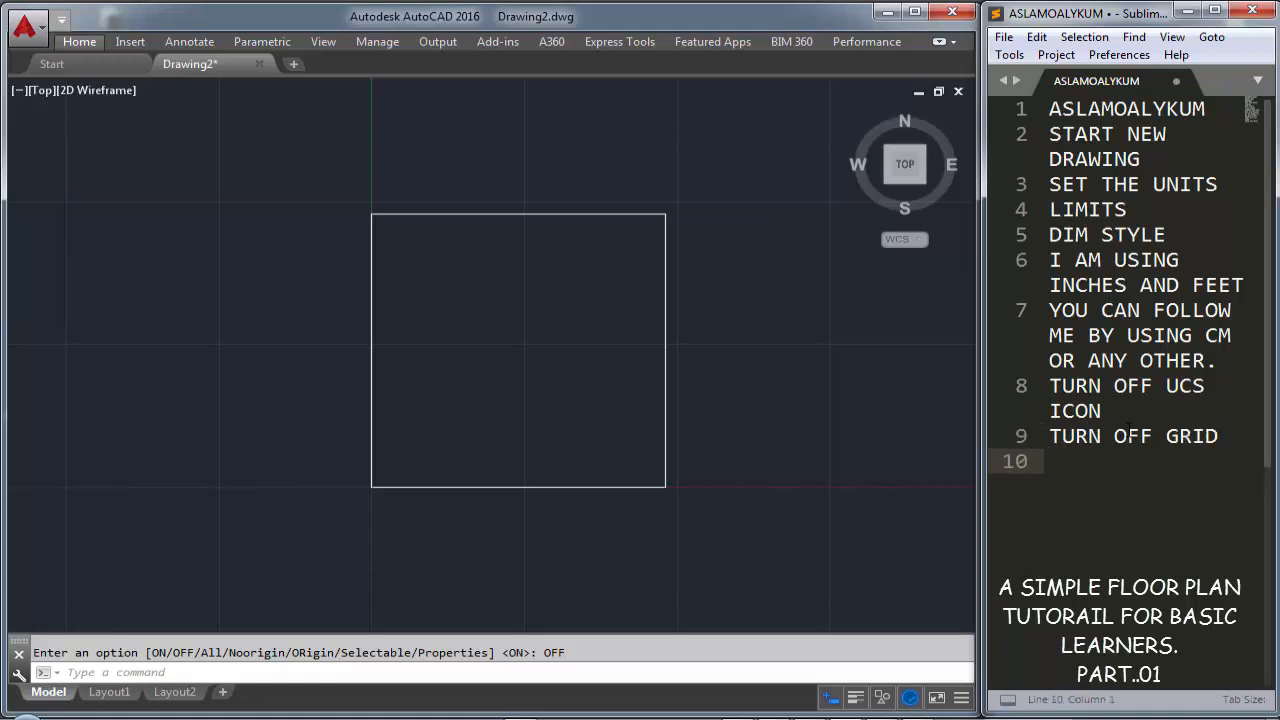
type("CTRL+G")
key("Return")
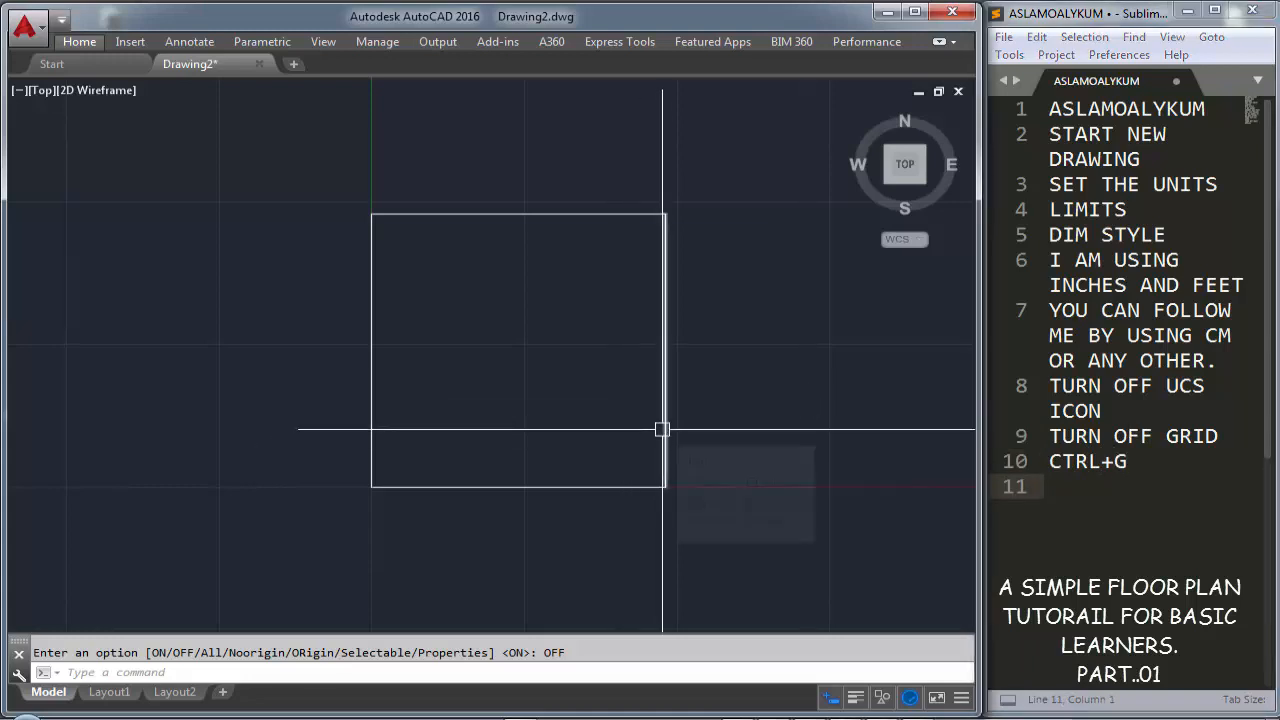
Return to the AutoCAD drawing and turn off the grid display
key("ctrl+g")
scroll(700, 370, "down", 1)
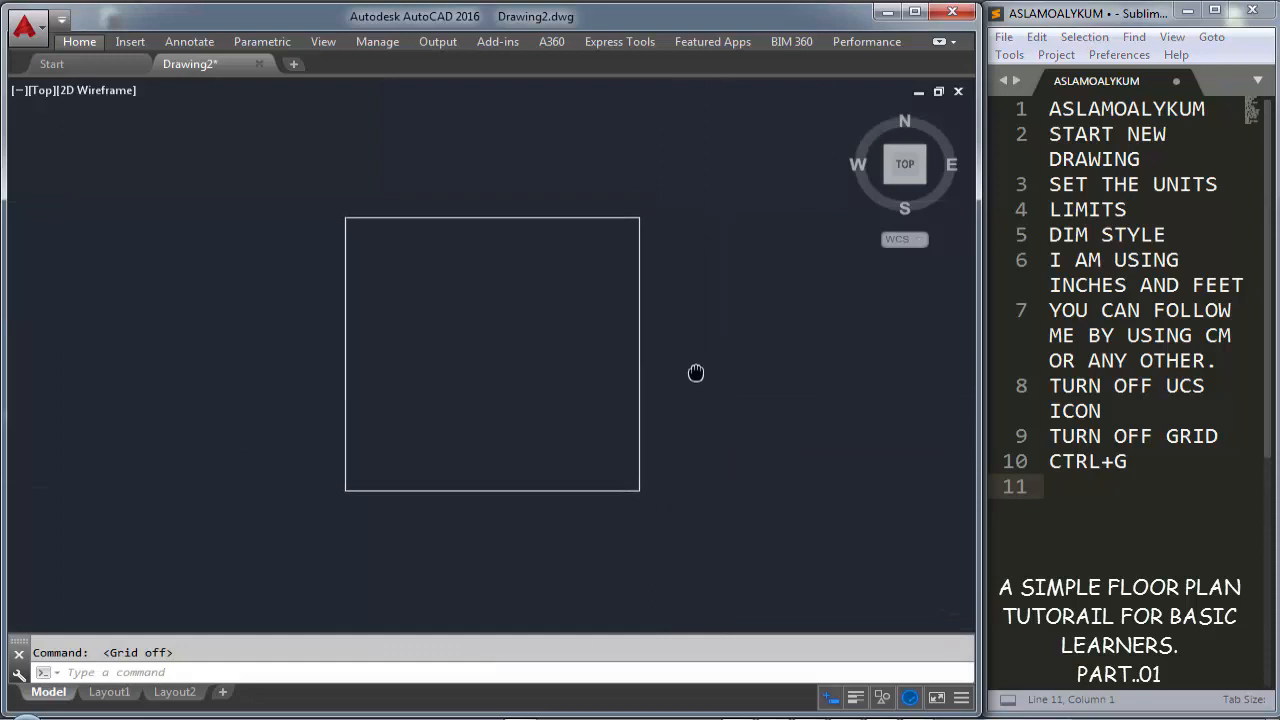
scroll(364, 383, "up", 1)
middle_click_drag(546, 279, 582, 292)
Offset all four sides of the square outline 9" inward to form the outer walls, and end the command
type("o")
key("Return")
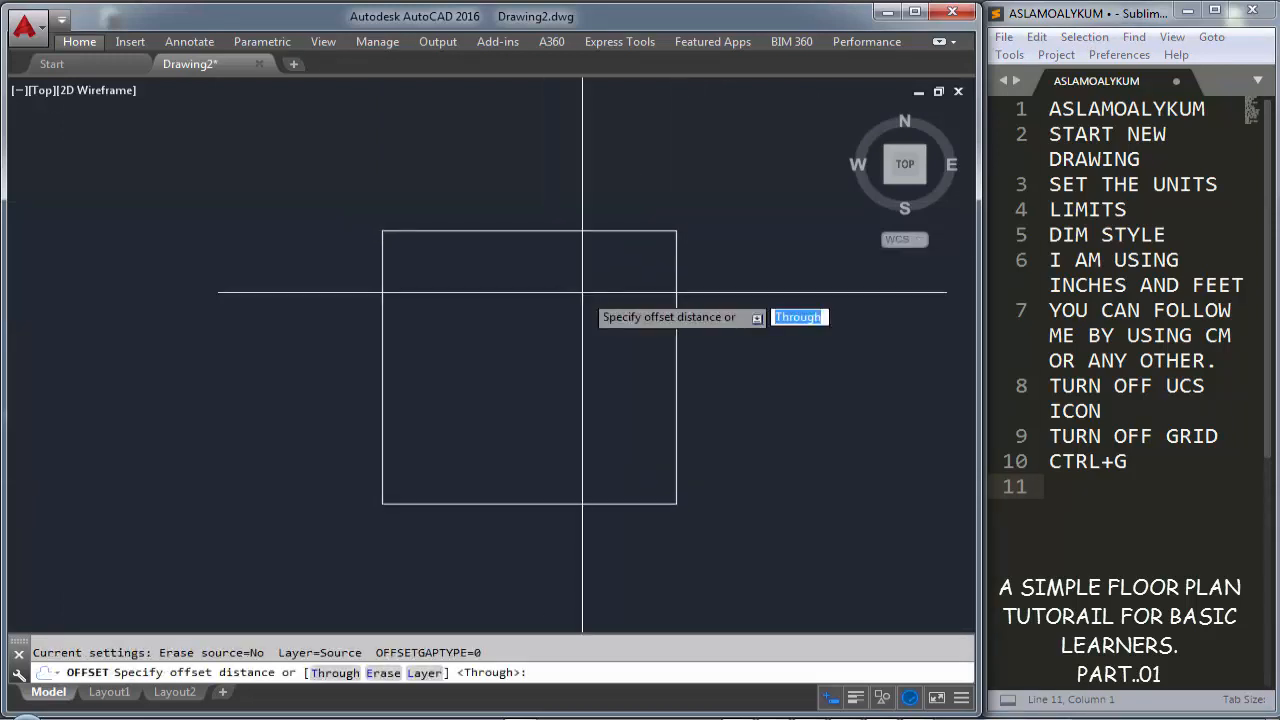
type("9")
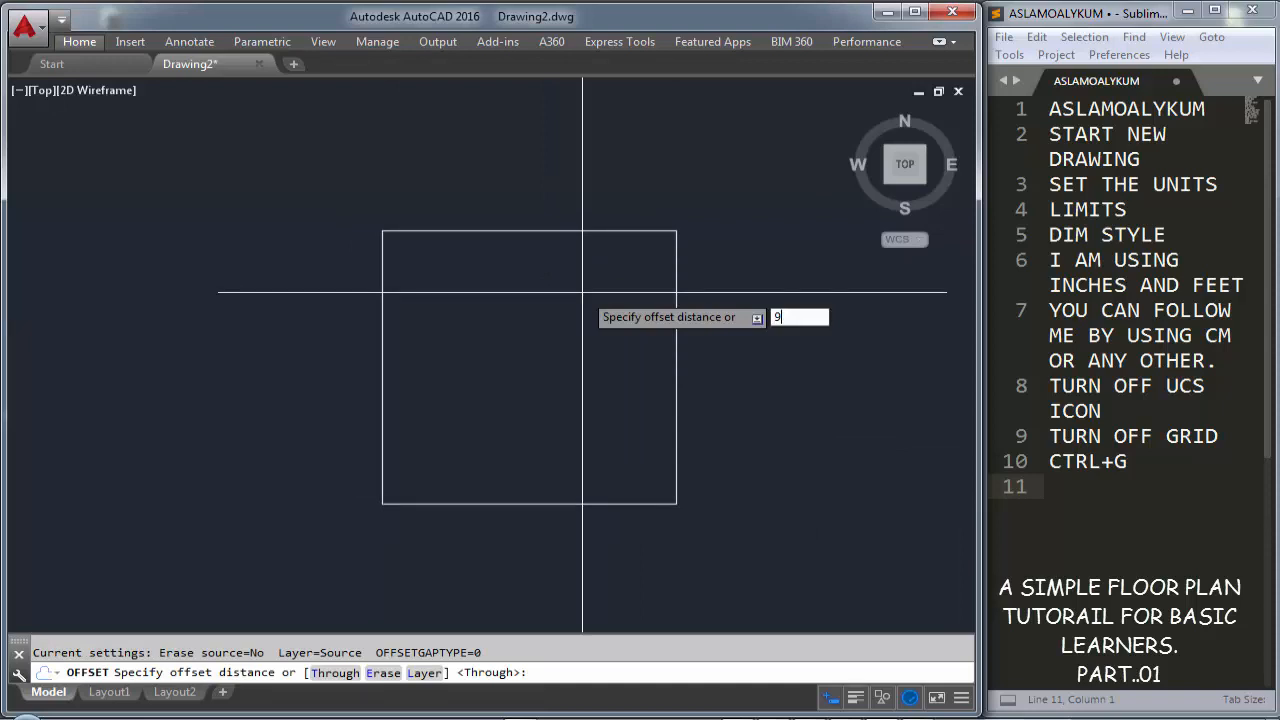
key("Return")
left_click(596, 224)
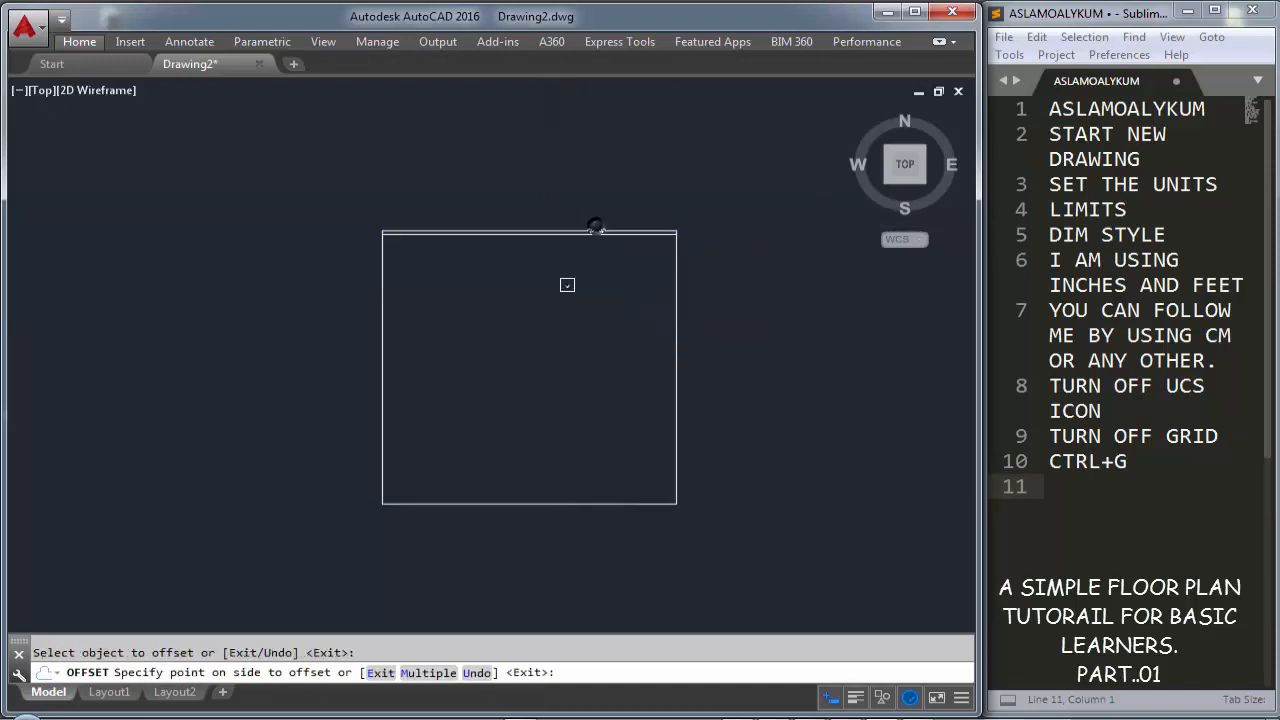
left_click(566, 283)
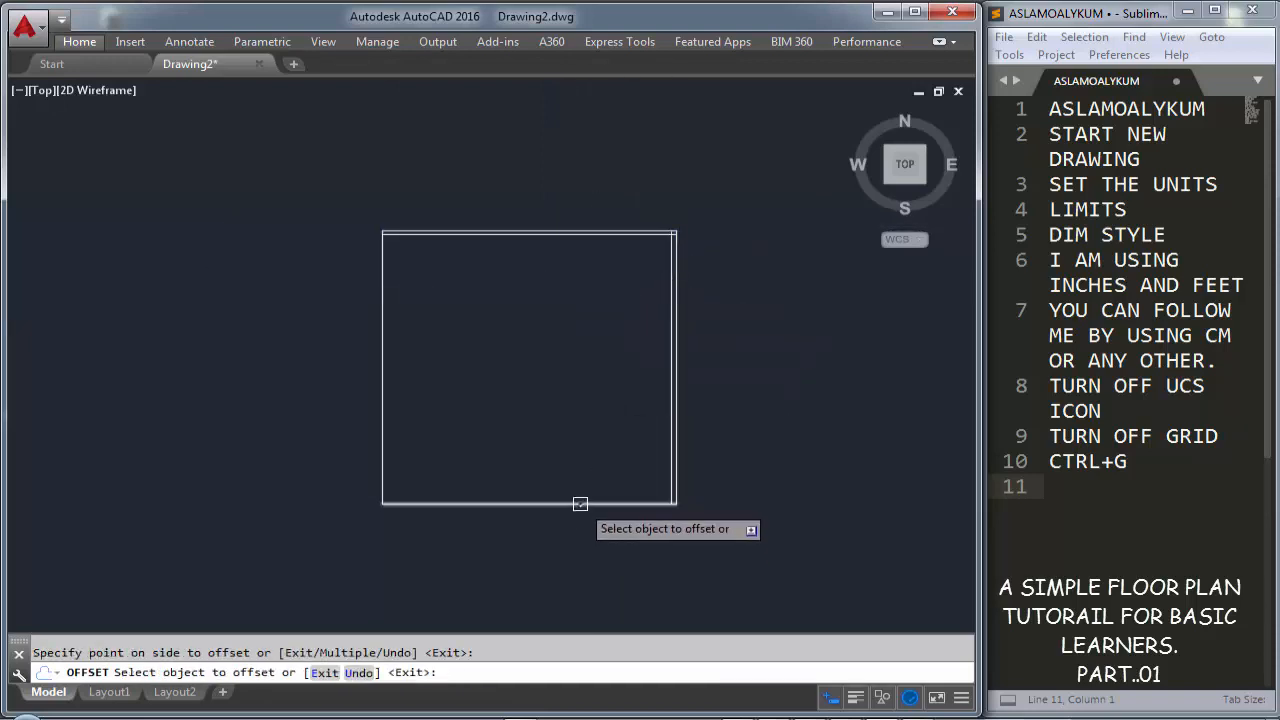
left_click(381, 410)
left_click(470, 392)
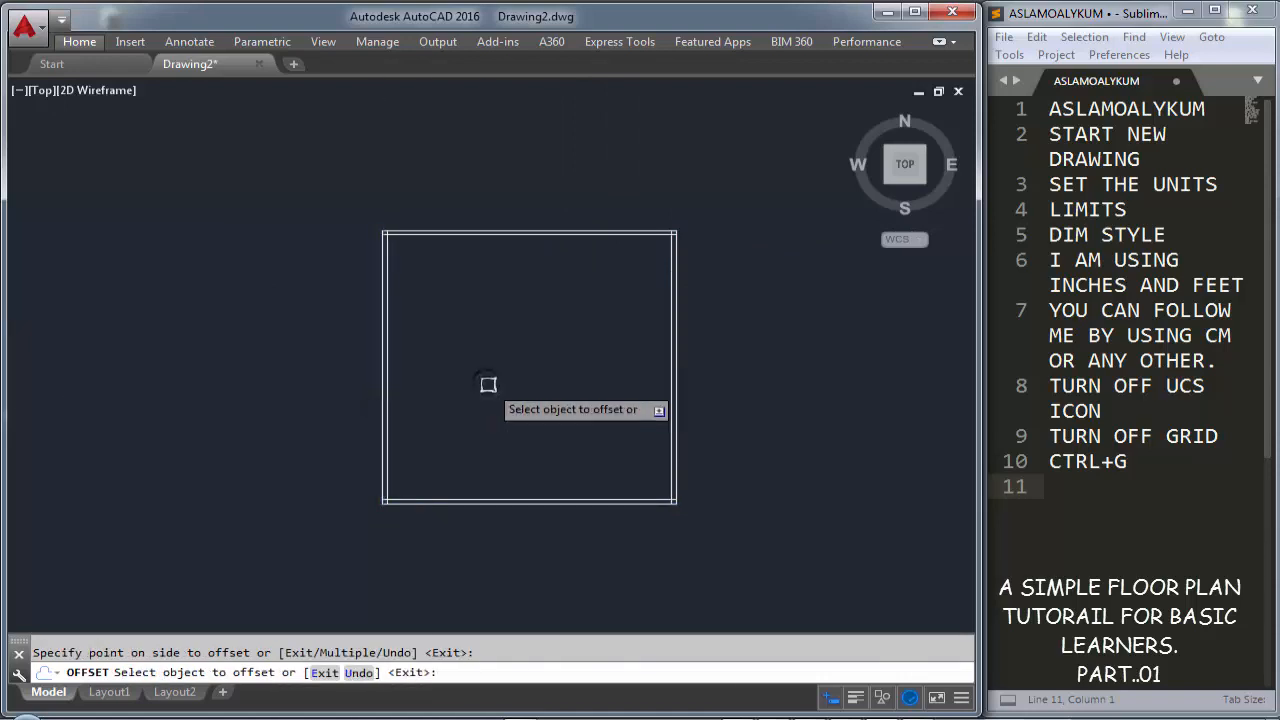
key("Escape")
Switch to Sublime Text and add the notes "THICKNESS OF WALL" on line 11 and 9" on line 12
left_click(1110, 490)
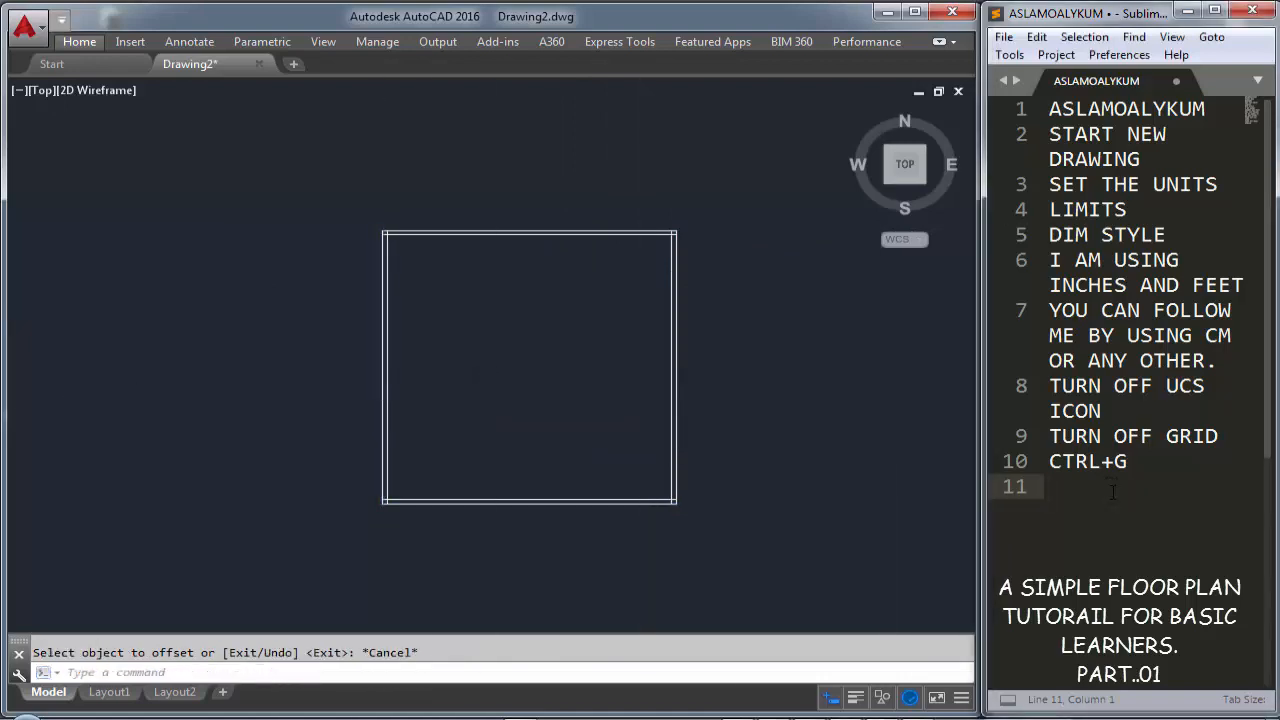
type("THICKNESS OF WALL")
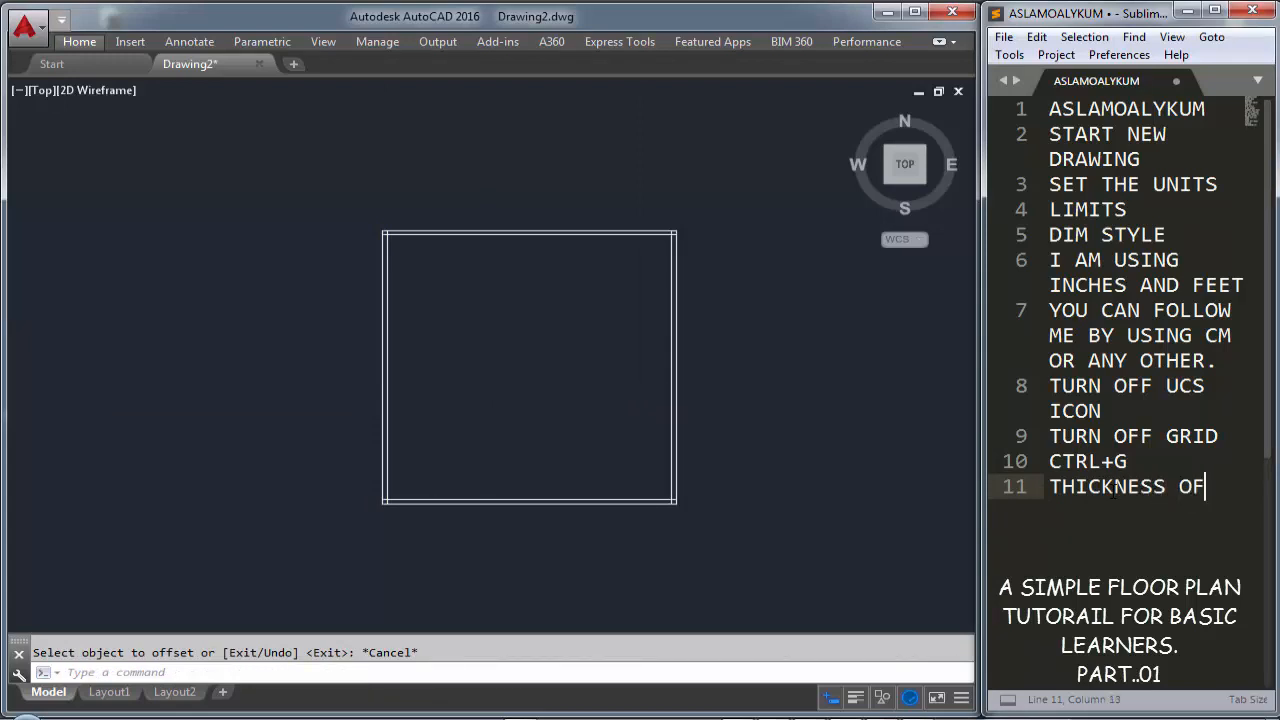
key("Return")
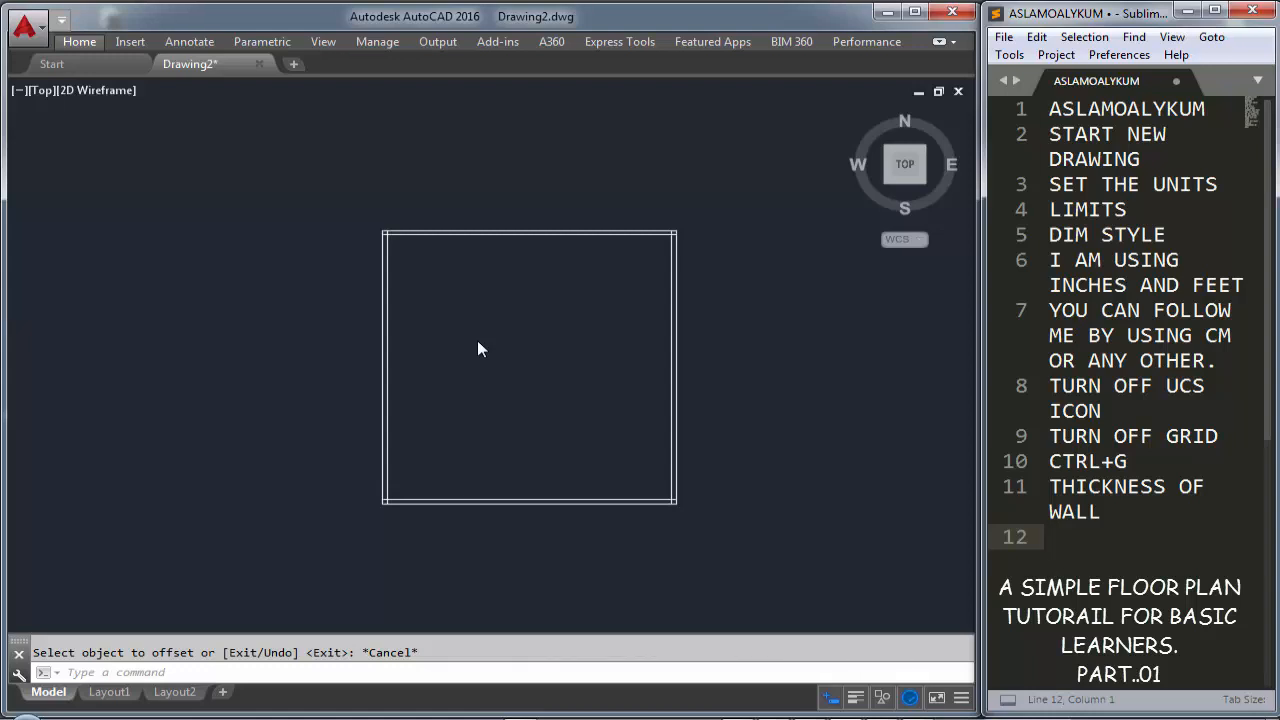
type("9")
key("Return")
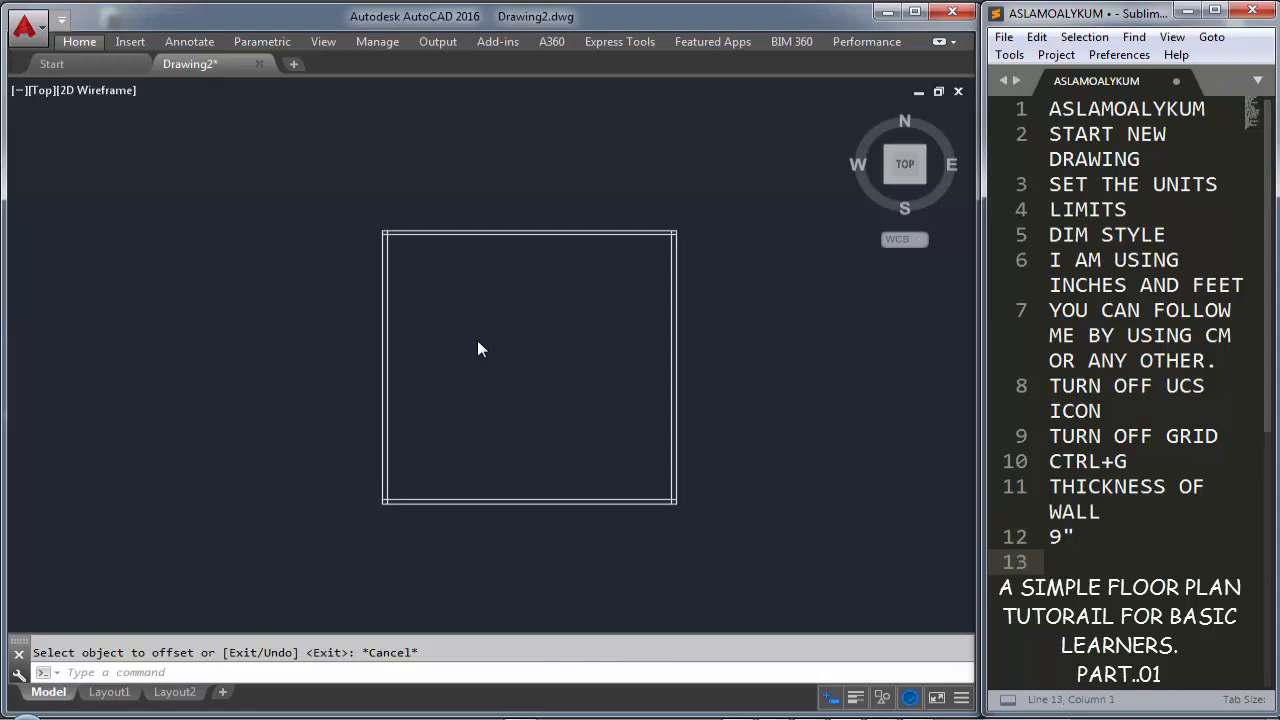
Bring the top-left wall corner into close view in AutoCAD, and add the note "FILLET" on line 13 in Sublime Text
left_click(477, 336)
scroll(407, 300, "up", 5)
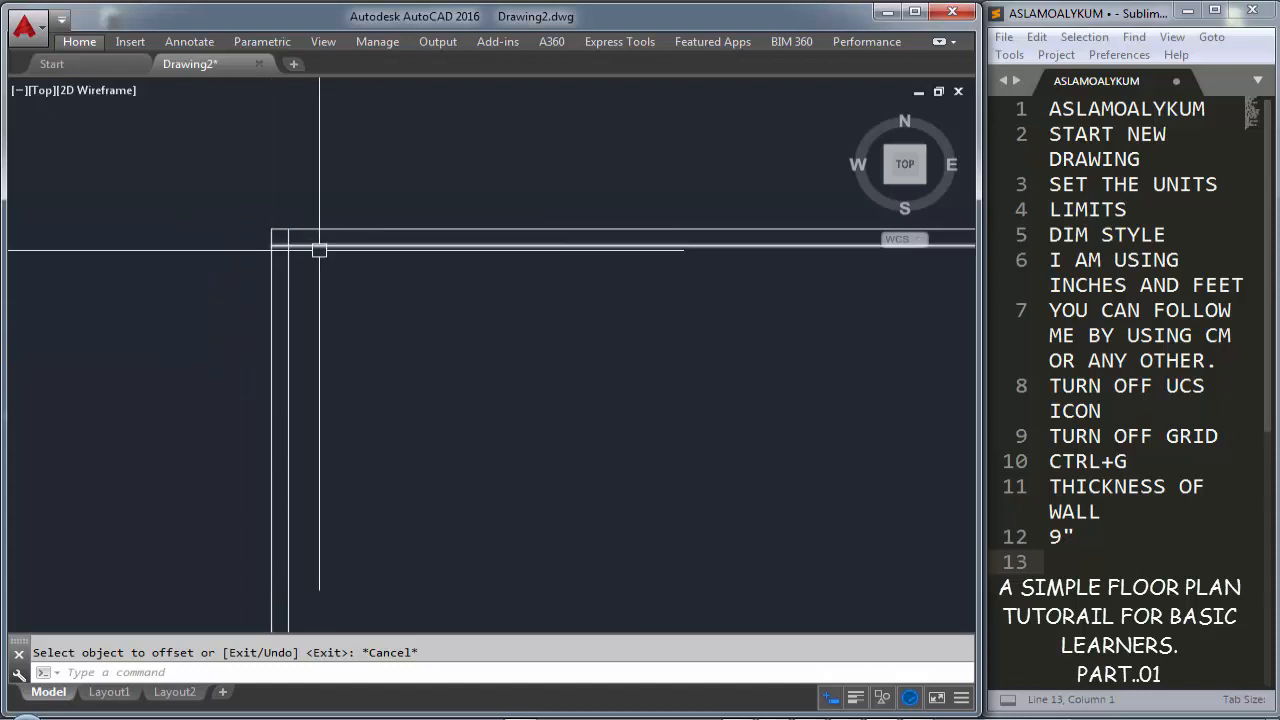
left_click(1077, 576)
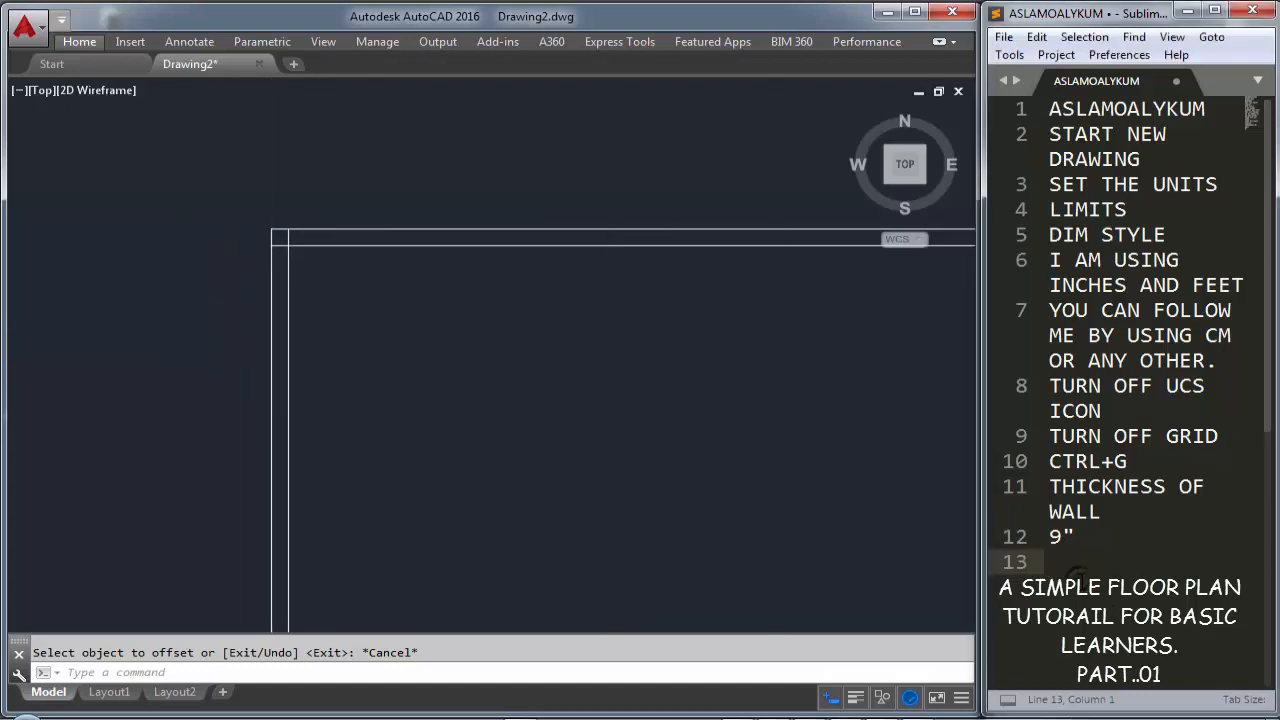
type("FILLET")
key("Return")
Return to the AutoCAD drawing and fillet the two inner wall lines at the top-left corner with zero radius
left_click(474, 400)
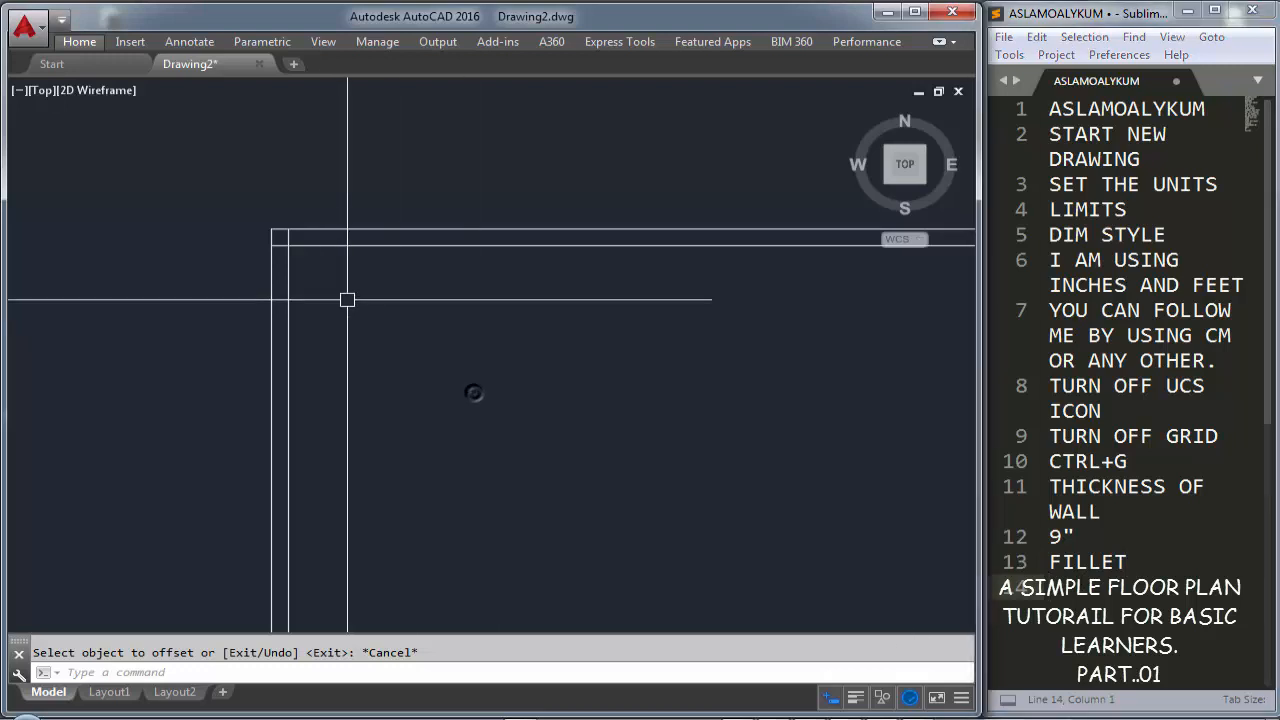
type("f")
key("Return")
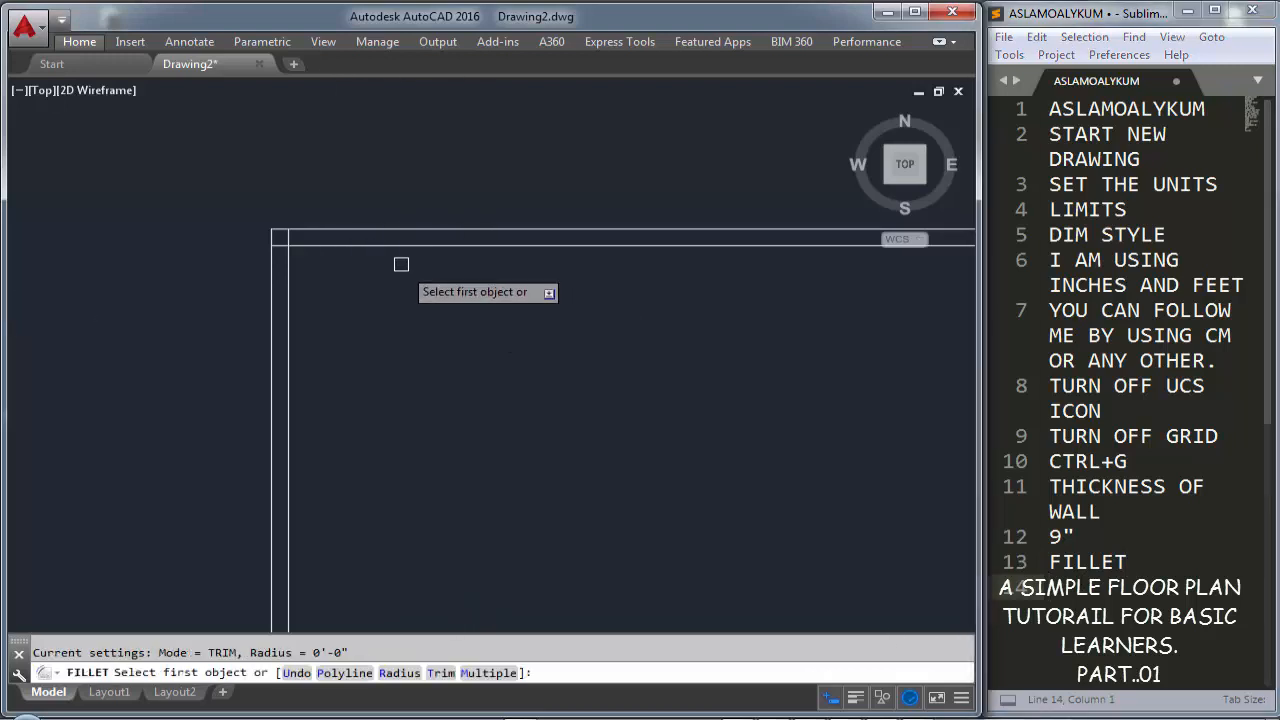
left_click(337, 246)
Fillet the inner wall lines into a sharp corner at the top-right of the outline
scroll(335, 266, "down", 3)
middle_click_drag(788, 272, 680, 294)
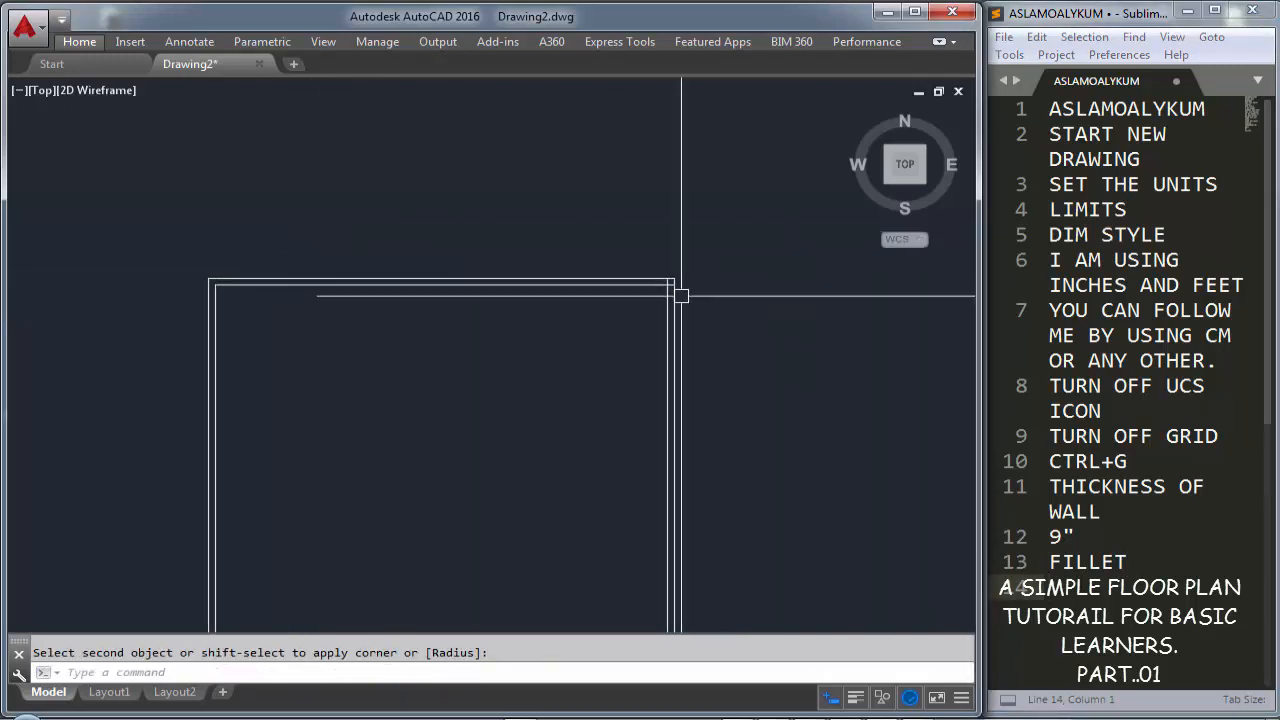
scroll(680, 294, "up", 3)
key("Return")
left_click(654, 288)
left_click(634, 265)
Fillet the inner wall lines into a sharp corner at the bottom-right of the outline
scroll(632, 262, "down", 3)
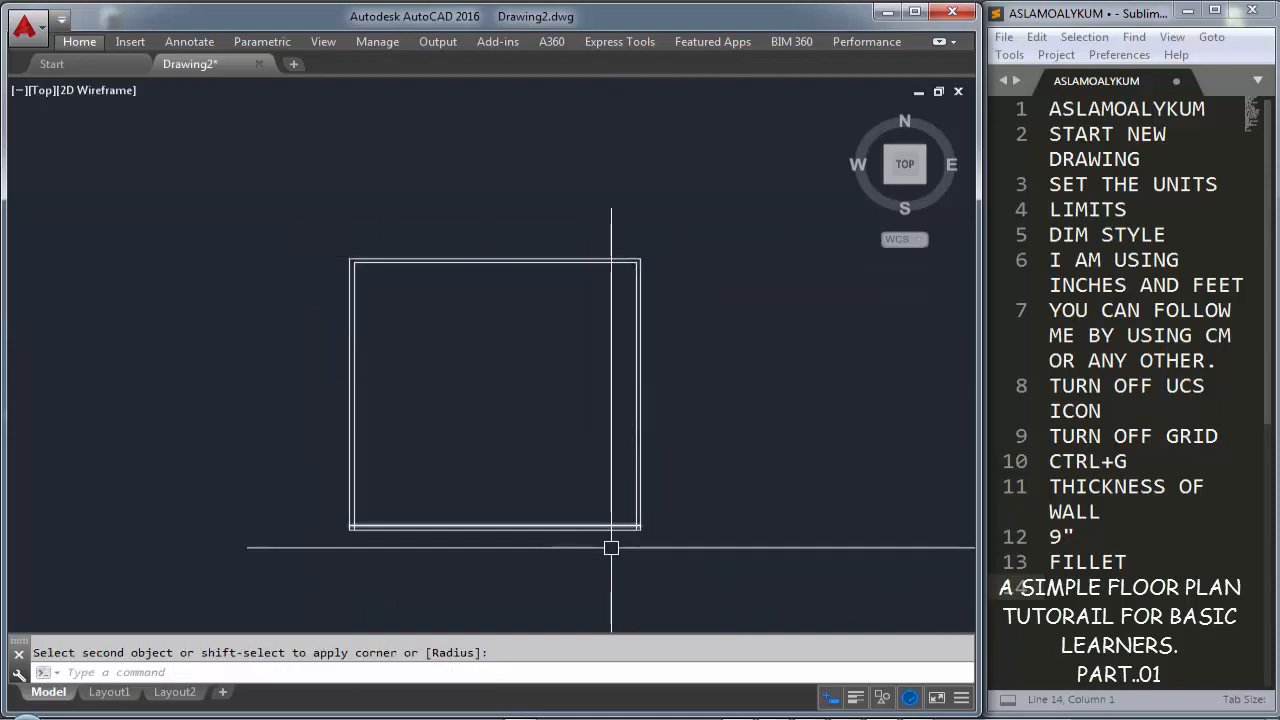
scroll(625, 533, "up", 5)
key("Return")
left_click(690, 442)
left_click(666, 461)
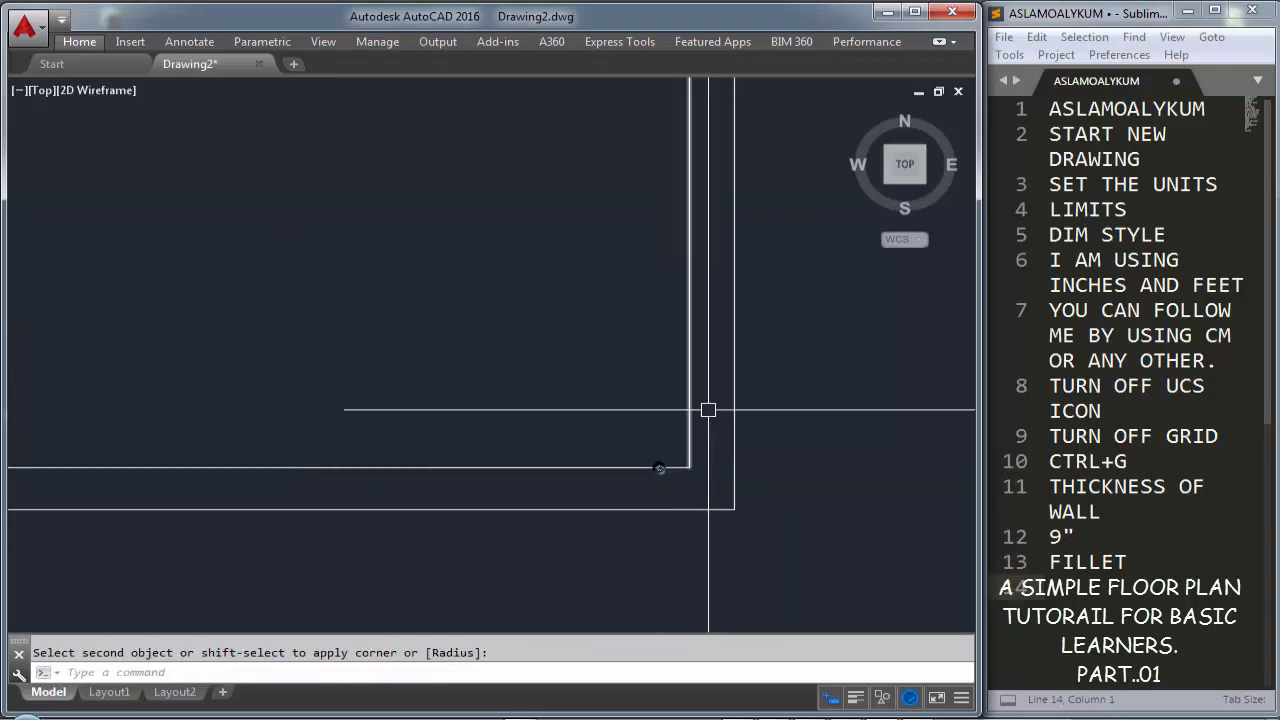
Fillet the inner wall lines into a sharp corner at the bottom-left of the outline
scroll(666, 461, "down", 4)
scroll(283, 434, "up", 4)
key("Return")
left_click(260, 398)
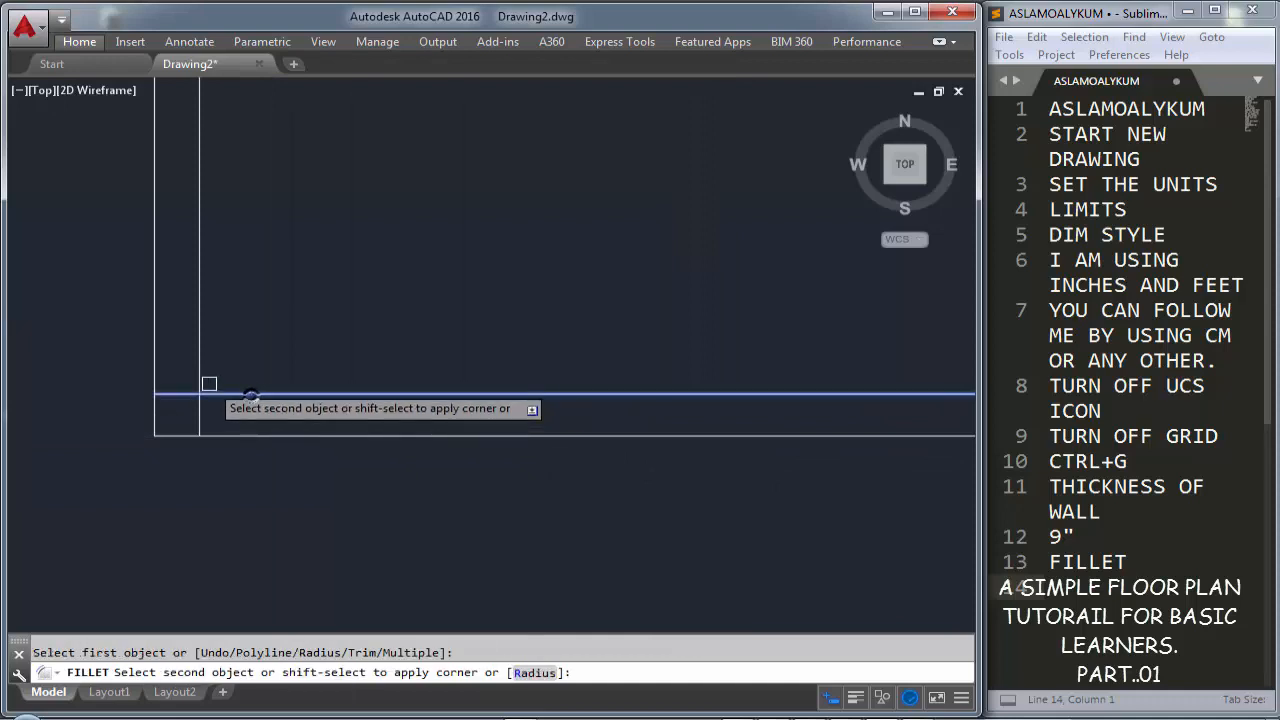
scroll(214, 363, "down", 5)
scroll(489, 314, "down", 3)
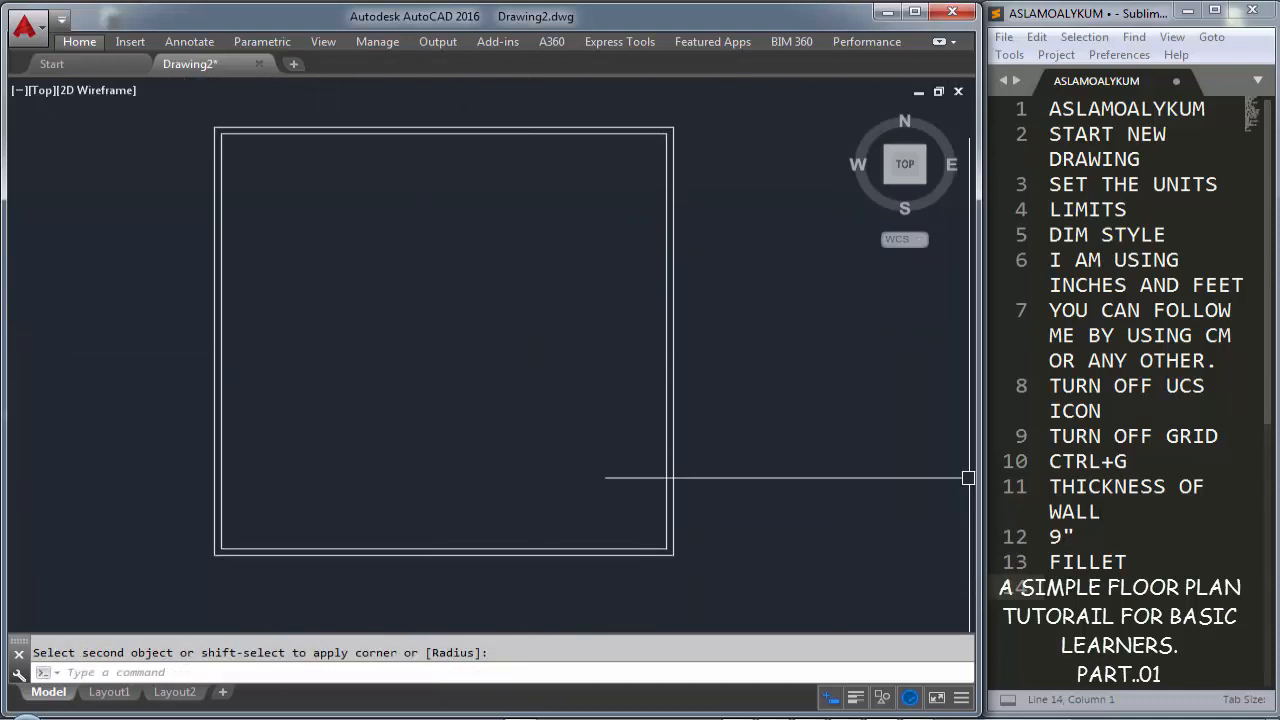
Switch to Sublime Text and add the note "NOW I AM USING OFFSET COMMAND" on line 14
type("OW ")
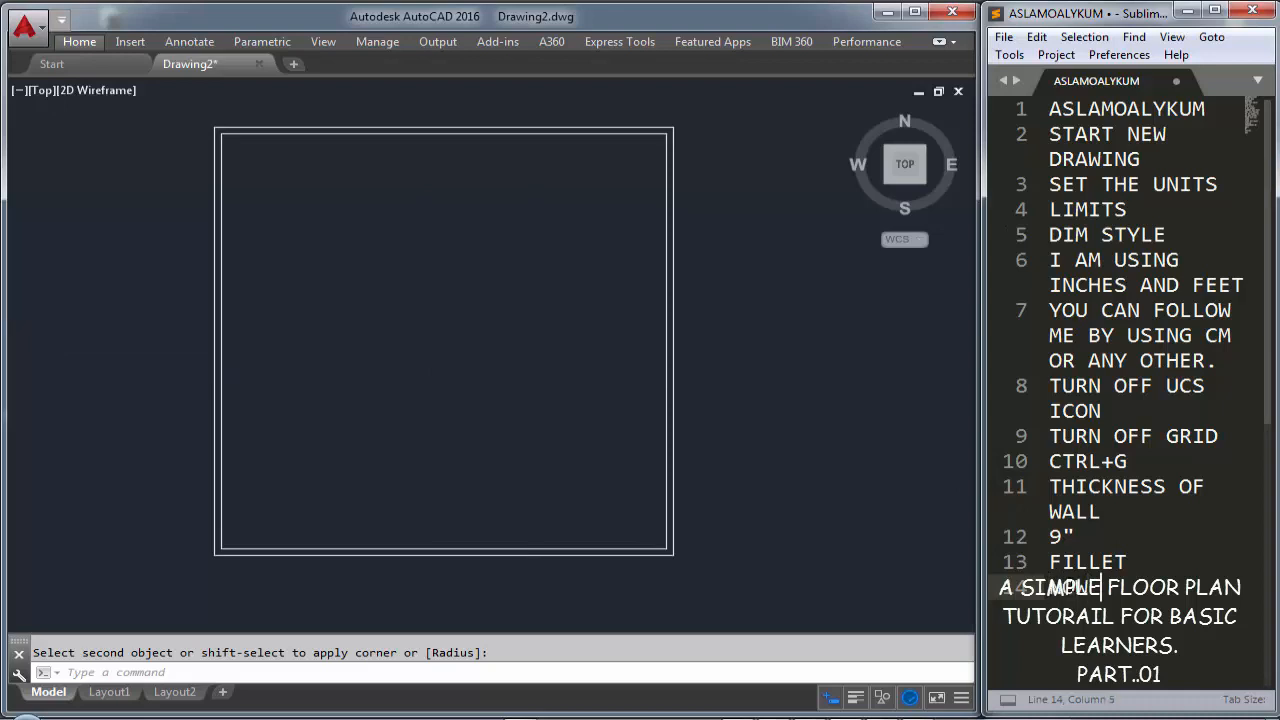
type("I AM GOING")
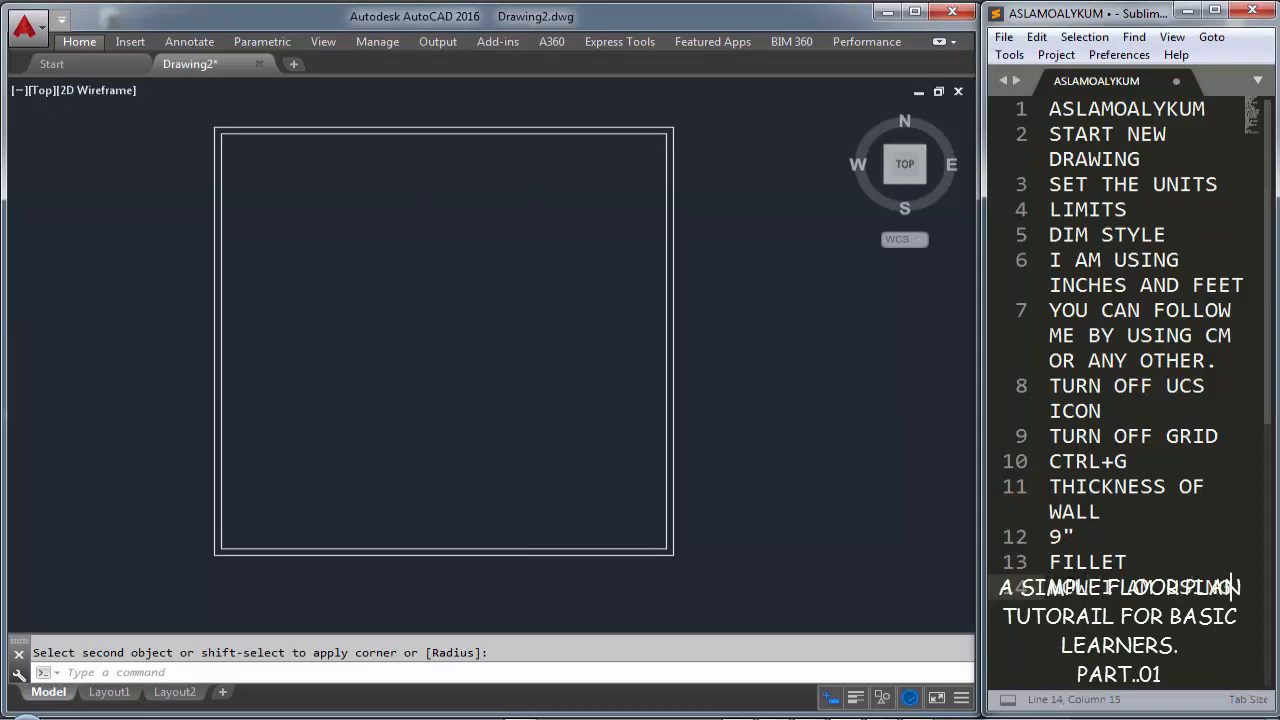
type(" TO OFFSET C")
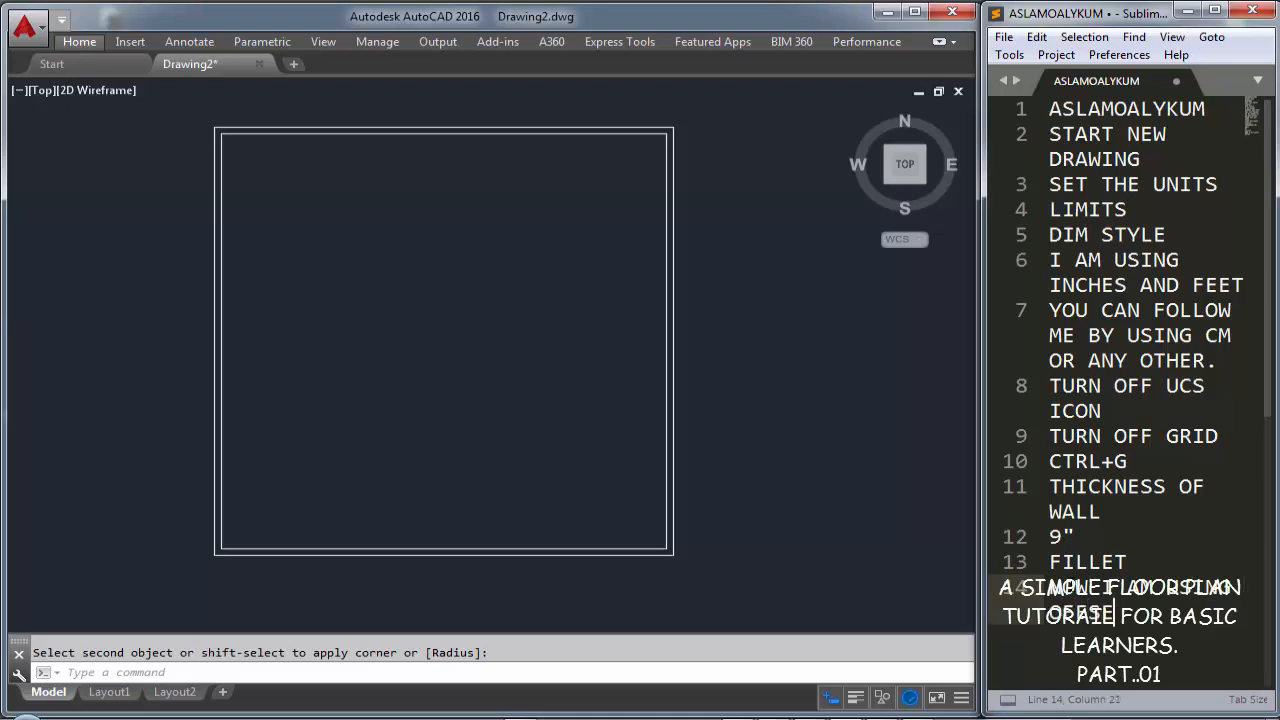
type("OMMA")
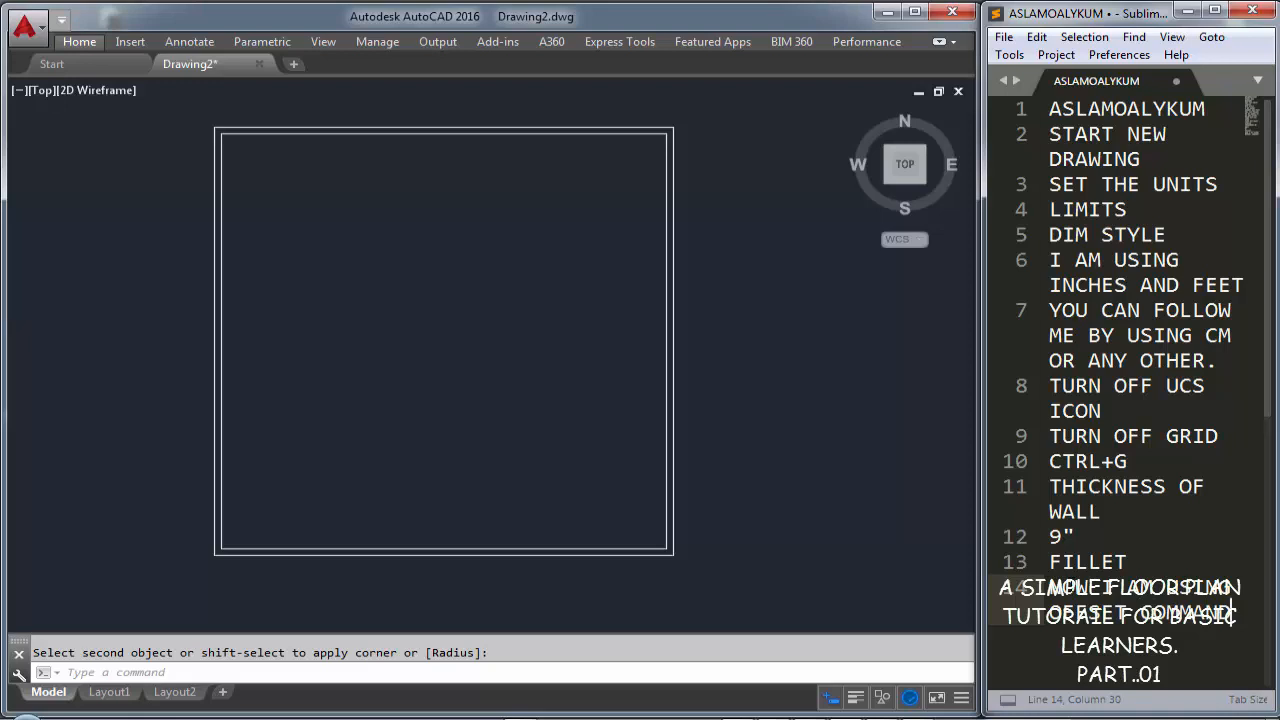
type("ND")
key("Return")
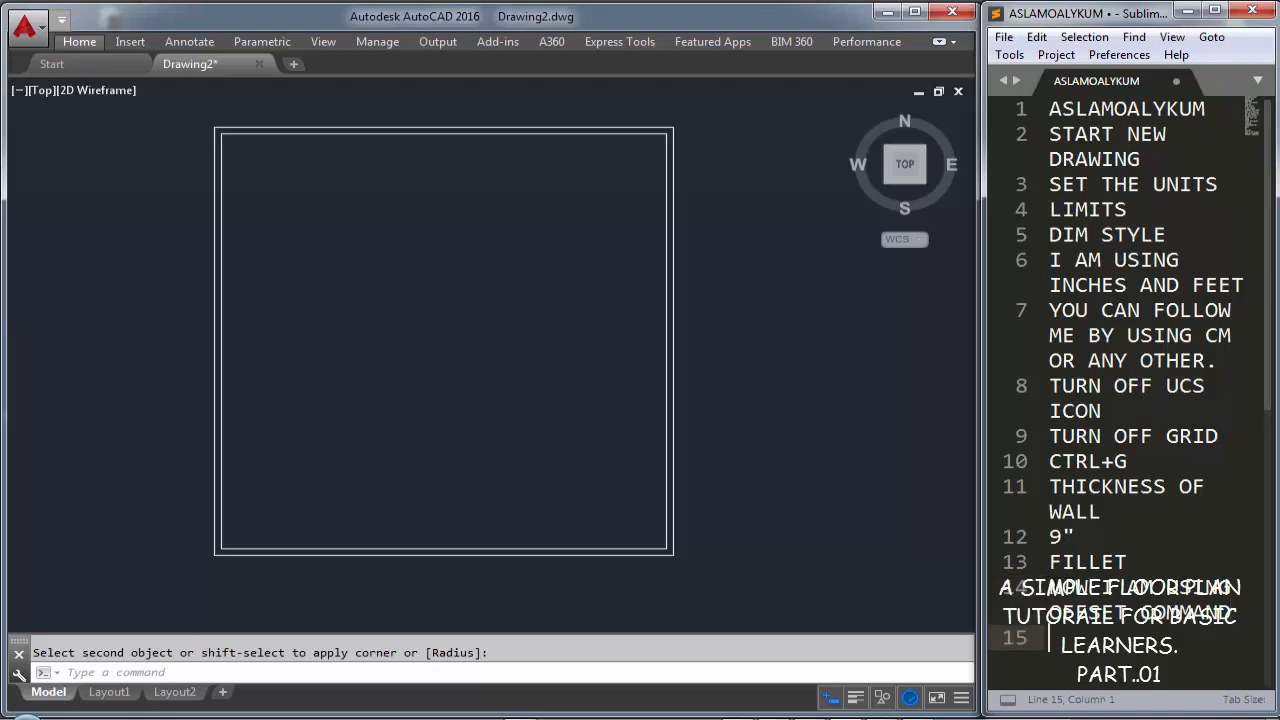
Switch back to AutoCAD and offset the top, left and right inner wall lines 4' toward the inside of the plan
middle_click(438, 315)
middle_click_drag(338, 261, 347, 331)
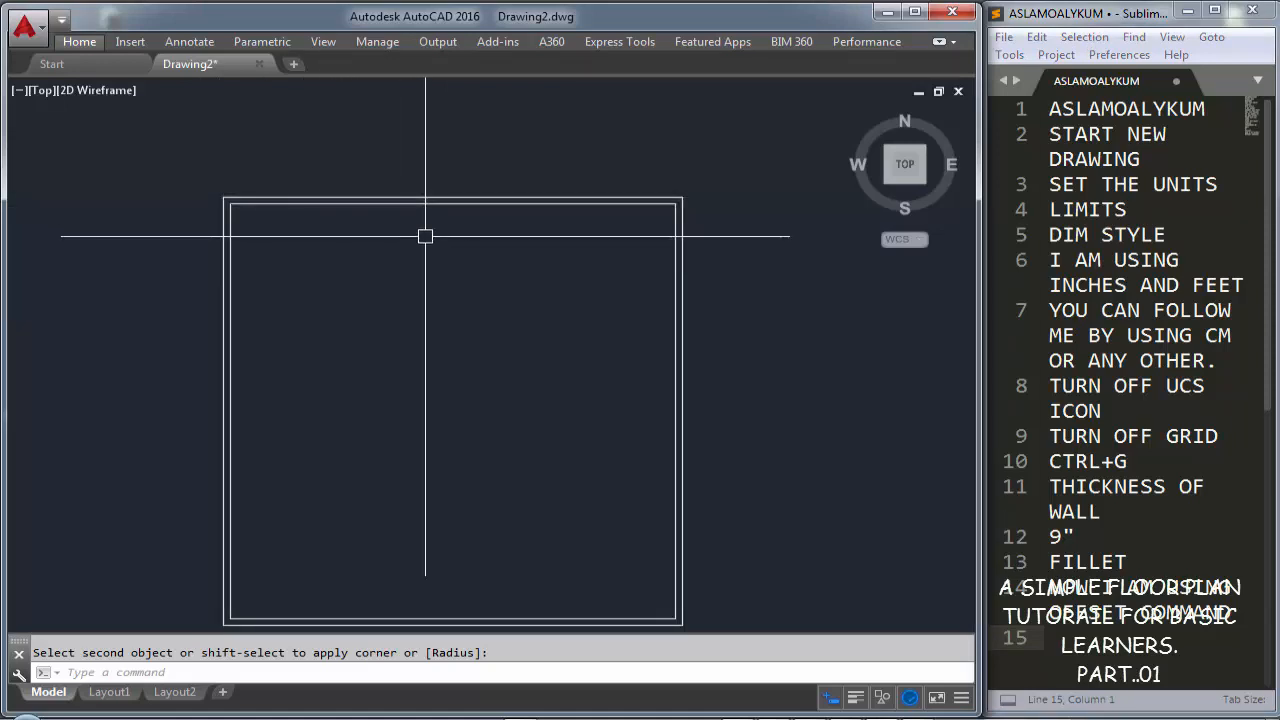
type("o")
key("Return")
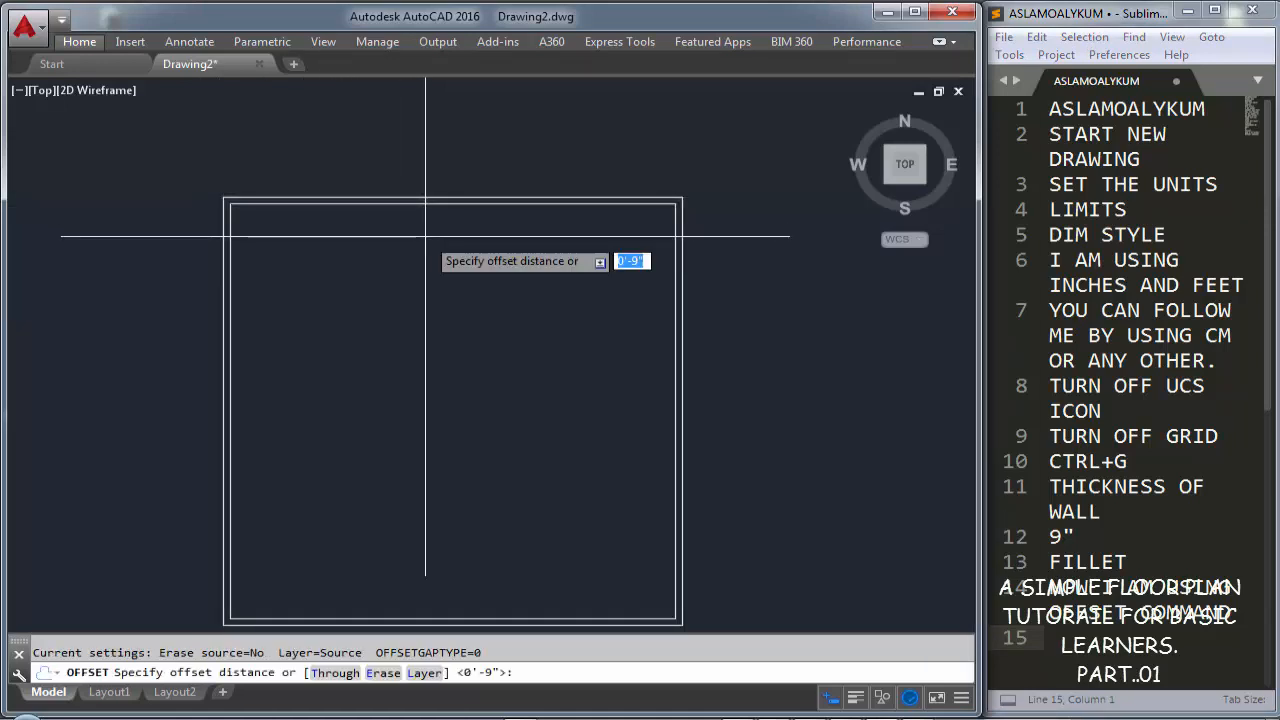
type("1")
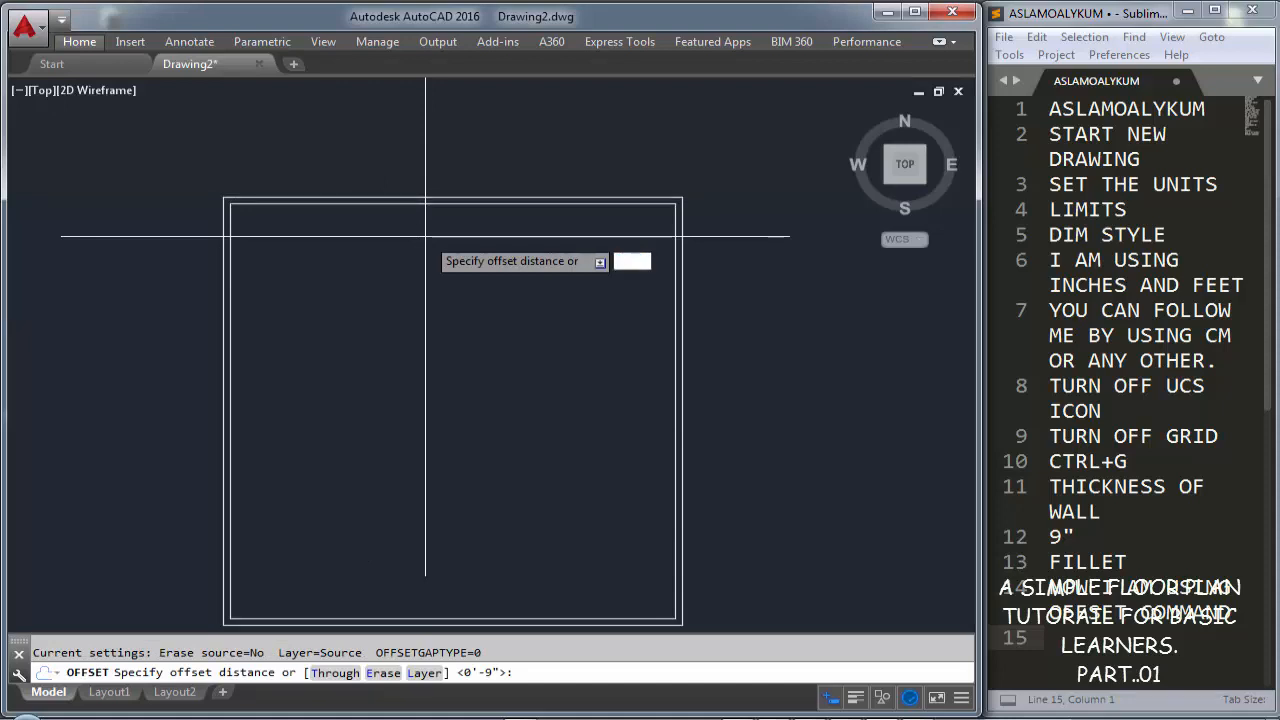
key("Return")
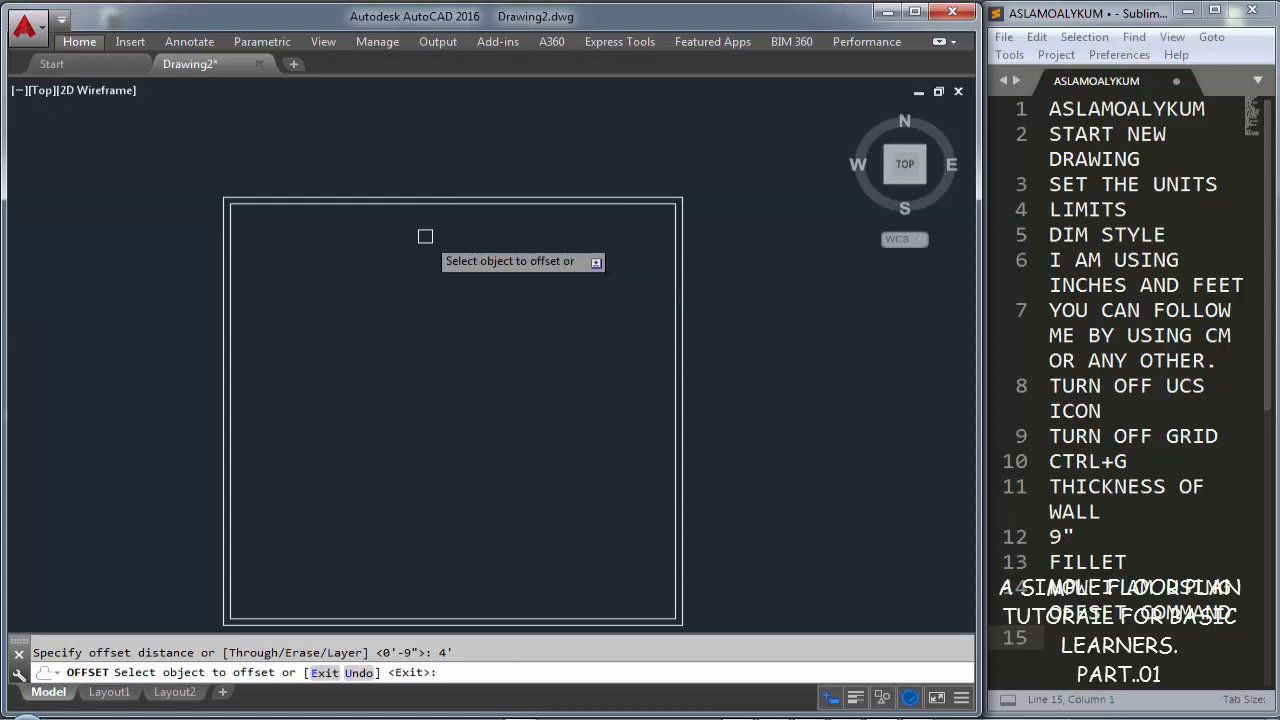
left_click(390, 204)
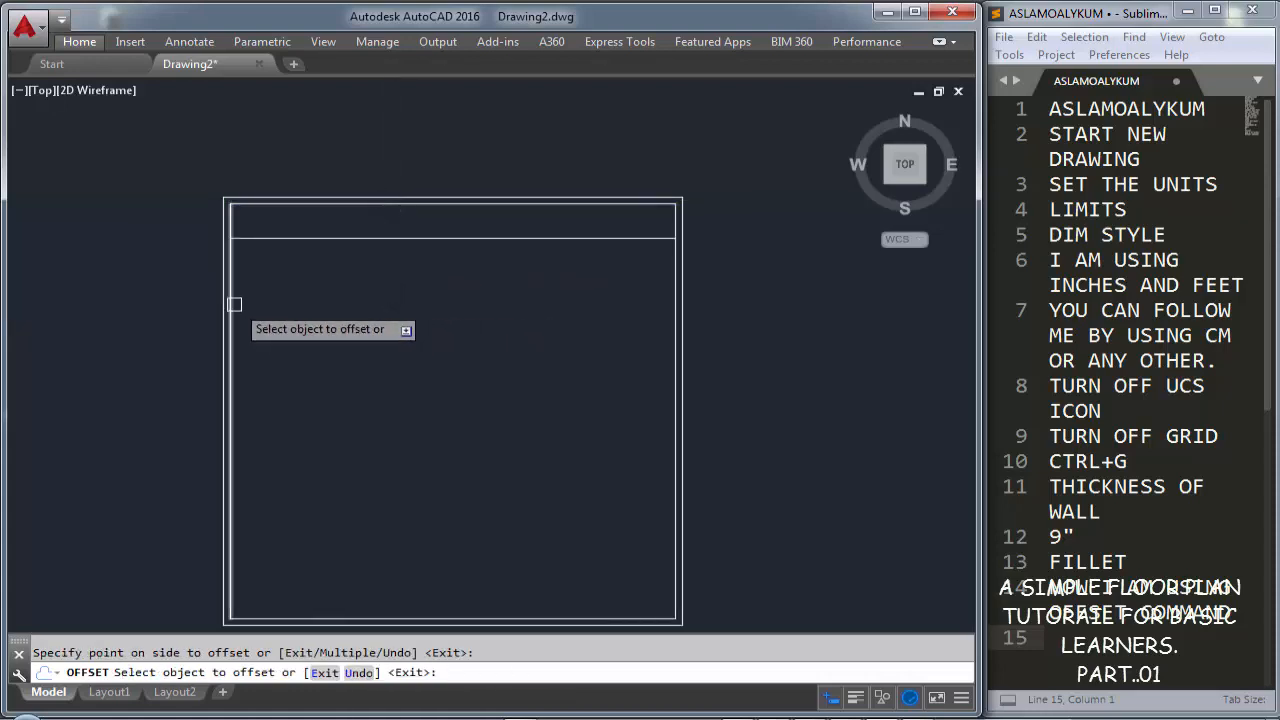
left_click(232, 304)
left_click(286, 300)
left_click(676, 311)
left_click(583, 320)
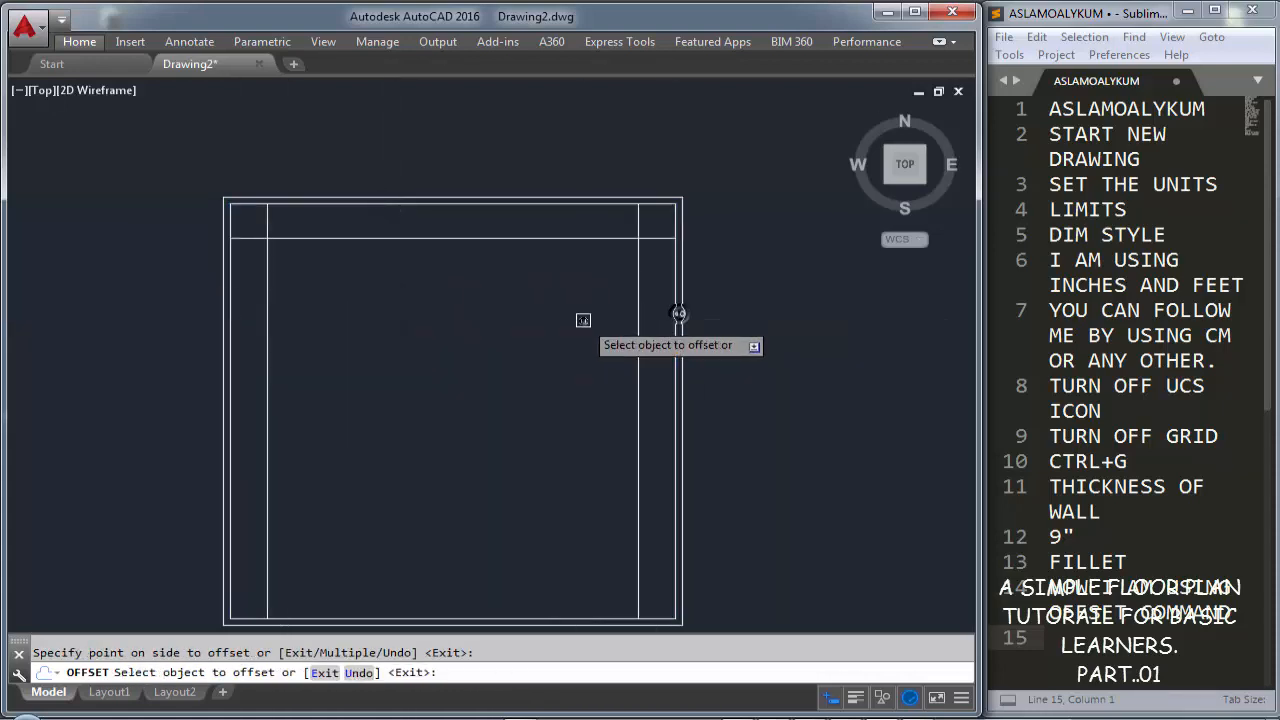
key("Escape")
Offset the three new interior lines 9" further inward to form the wall thickness
type("O")
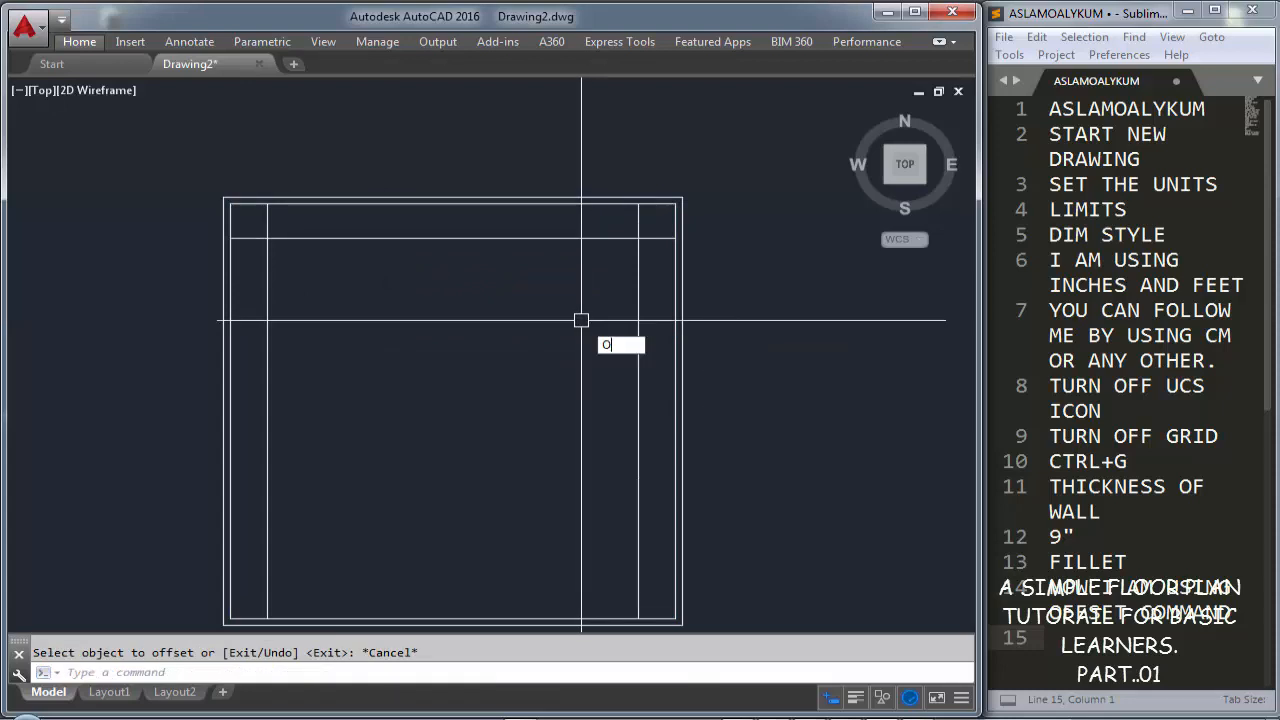
key("Return")
key("Return")
left_click(637, 321)
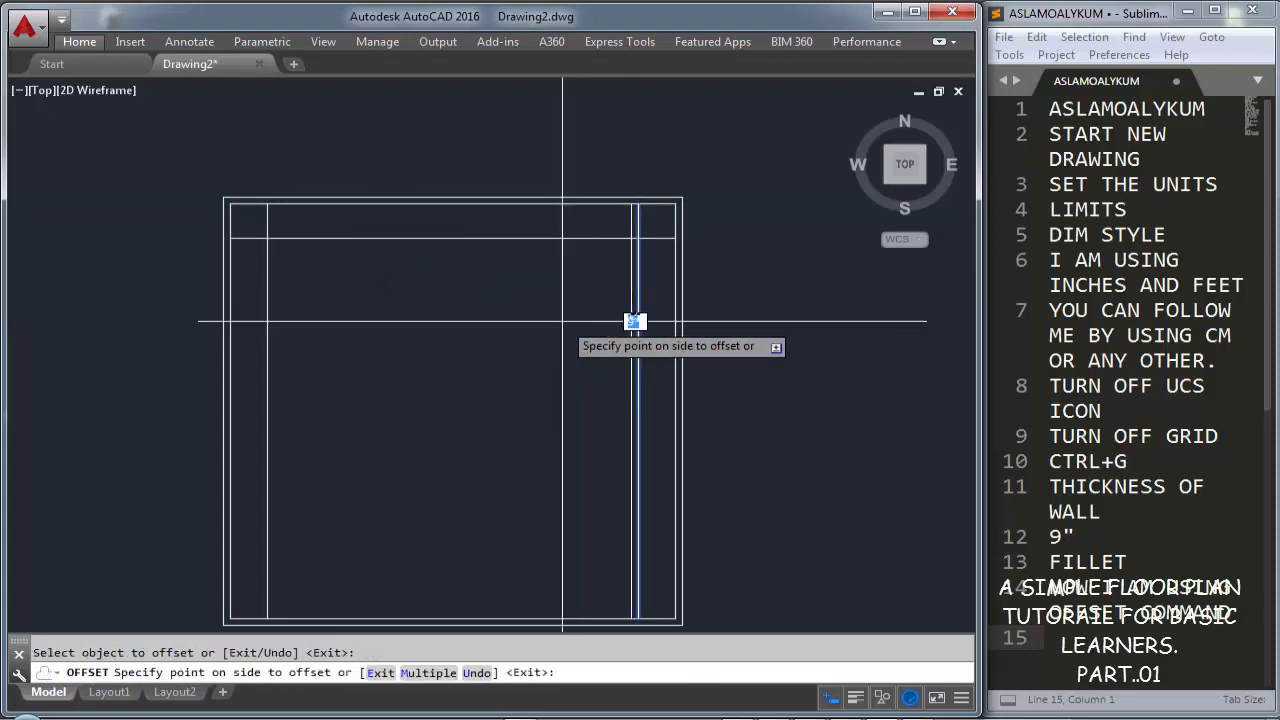
left_click(565, 237)
left_click(563, 309)
left_click(268, 306)
left_click(391, 321)
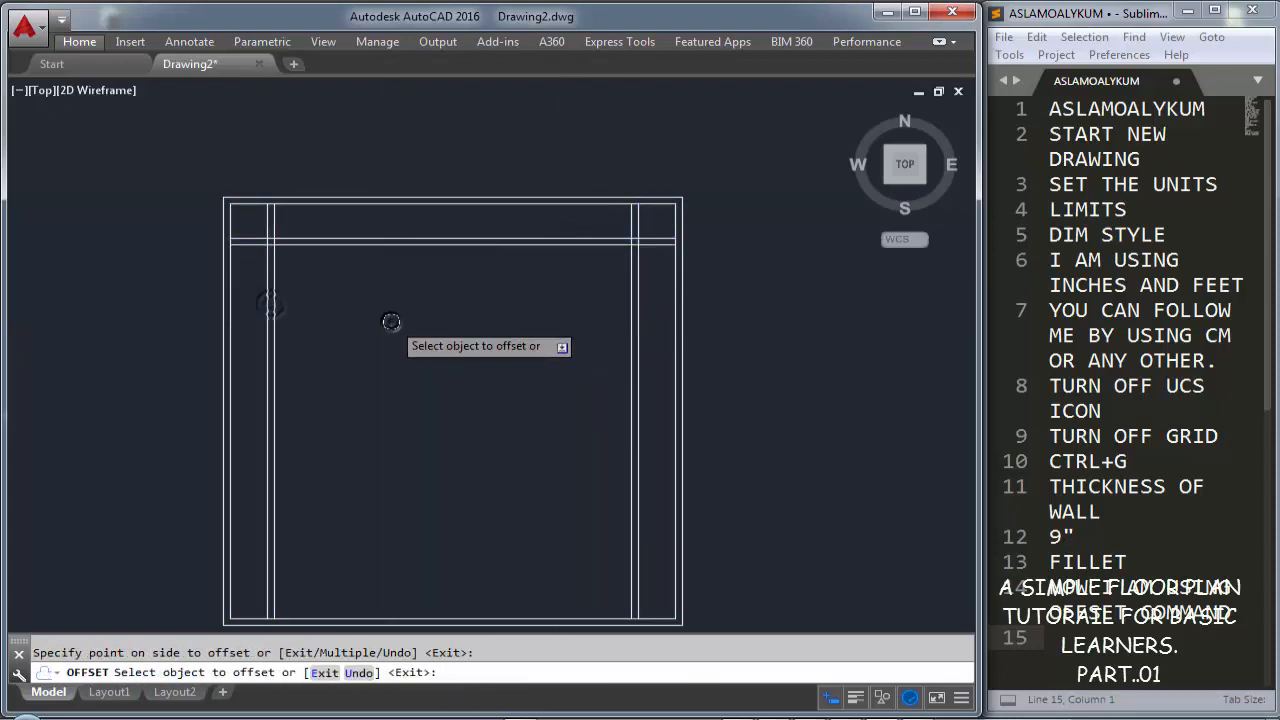
key("Escape")
Fillet both pairs of interior wall lines into sharp corners at the top-left of the inner room outline
scroll(337, 222, "up", 2)
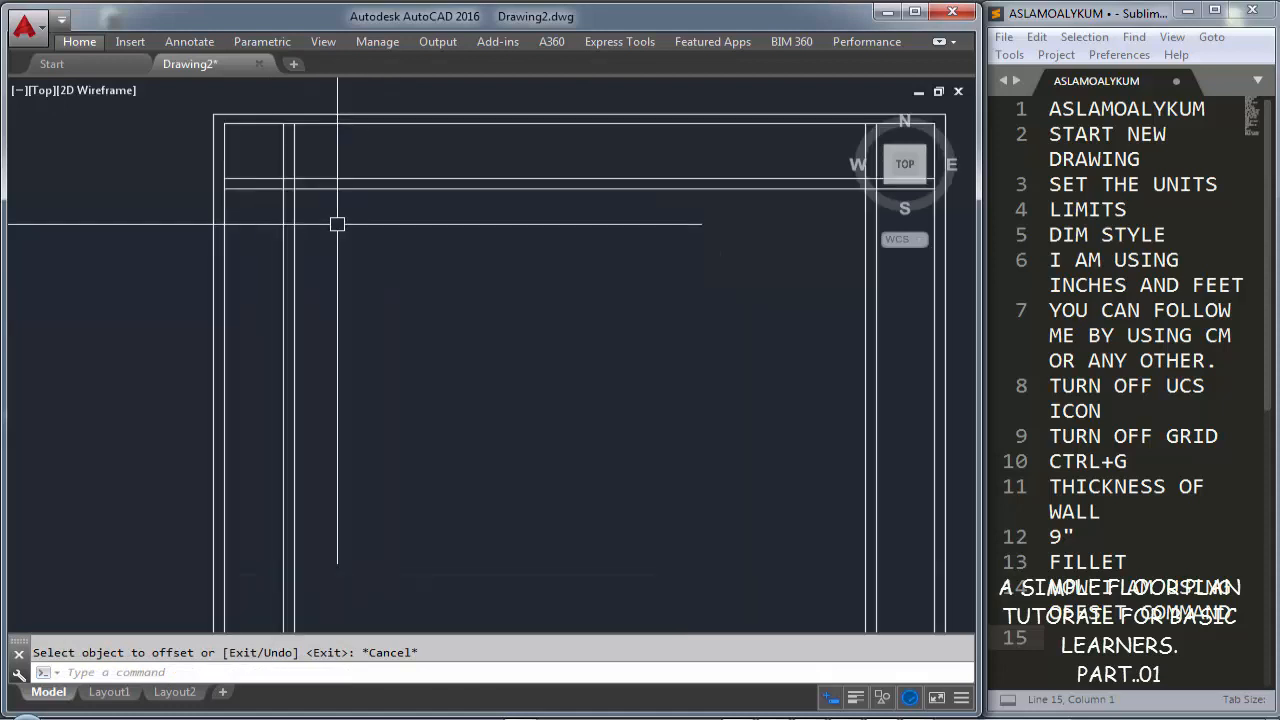
type("f")
key("Return")
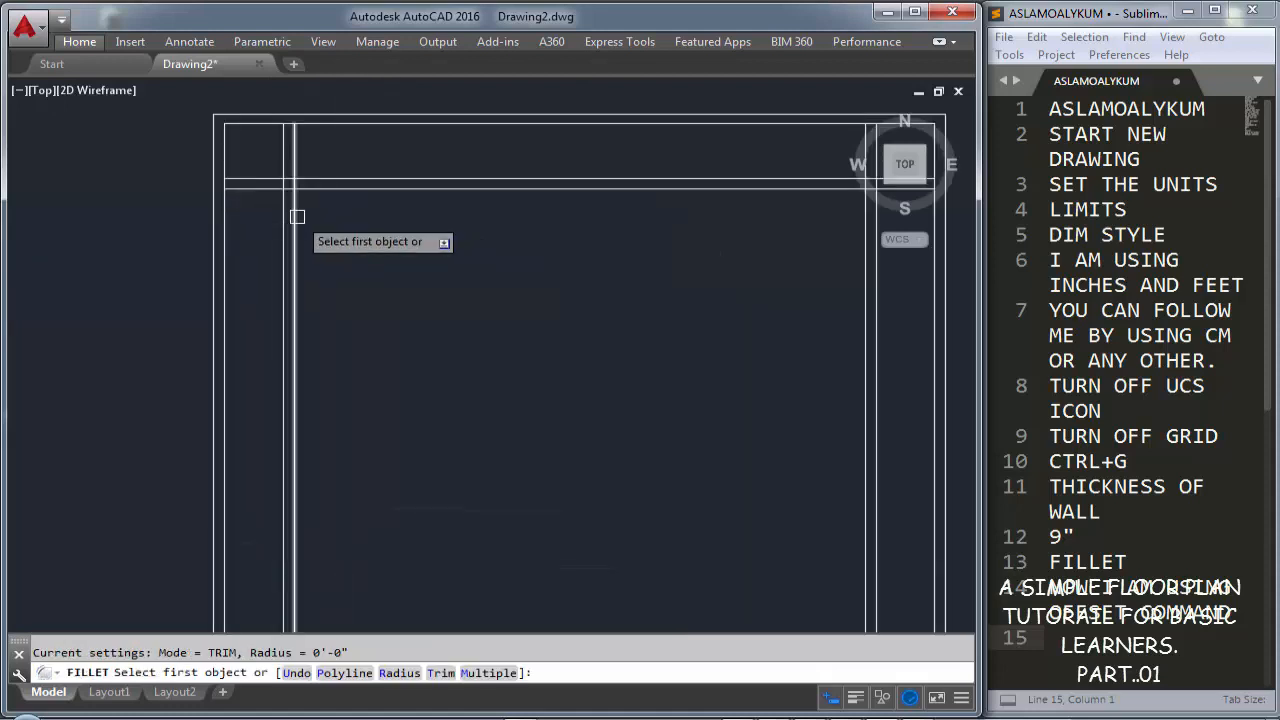
left_click(295, 214)
left_click(288, 189)
key("Return")
left_click(288, 203)
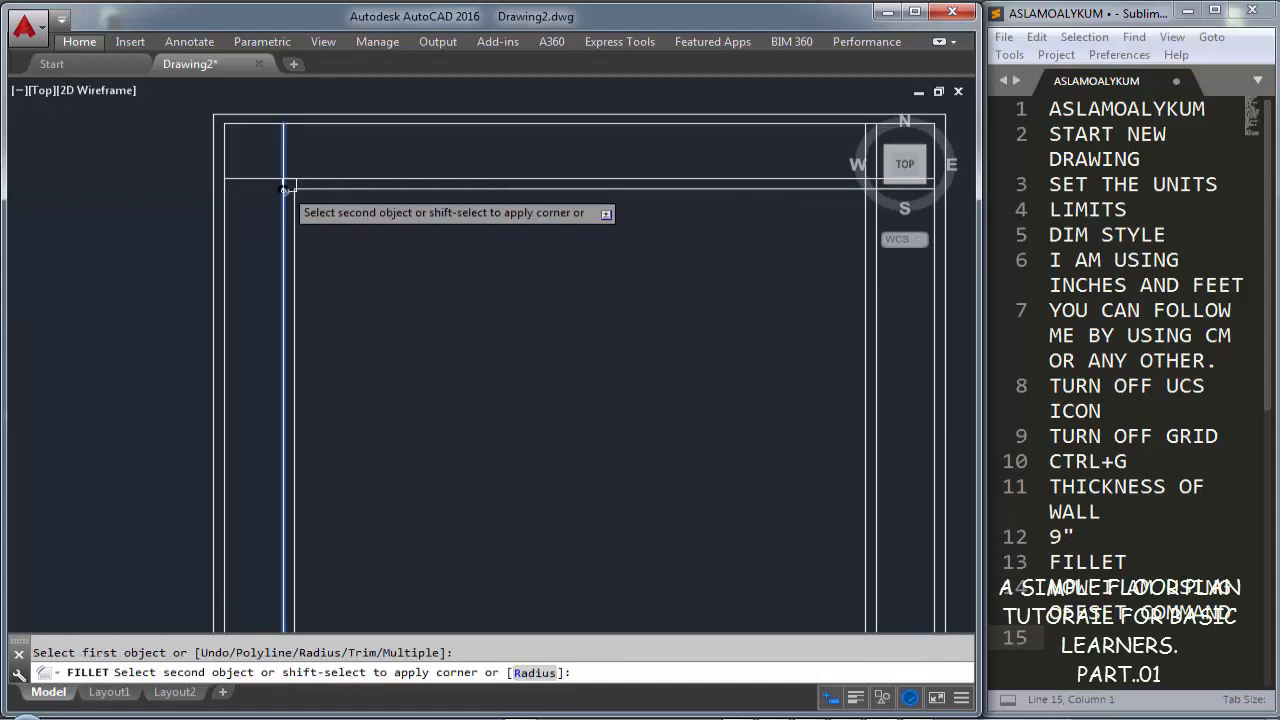
left_click(314, 183)
Fillet both pairs of interior wall lines into sharp corners at the top-right of the inner room outline
middle_click_drag(869, 214, 569, 289)
key("Return")
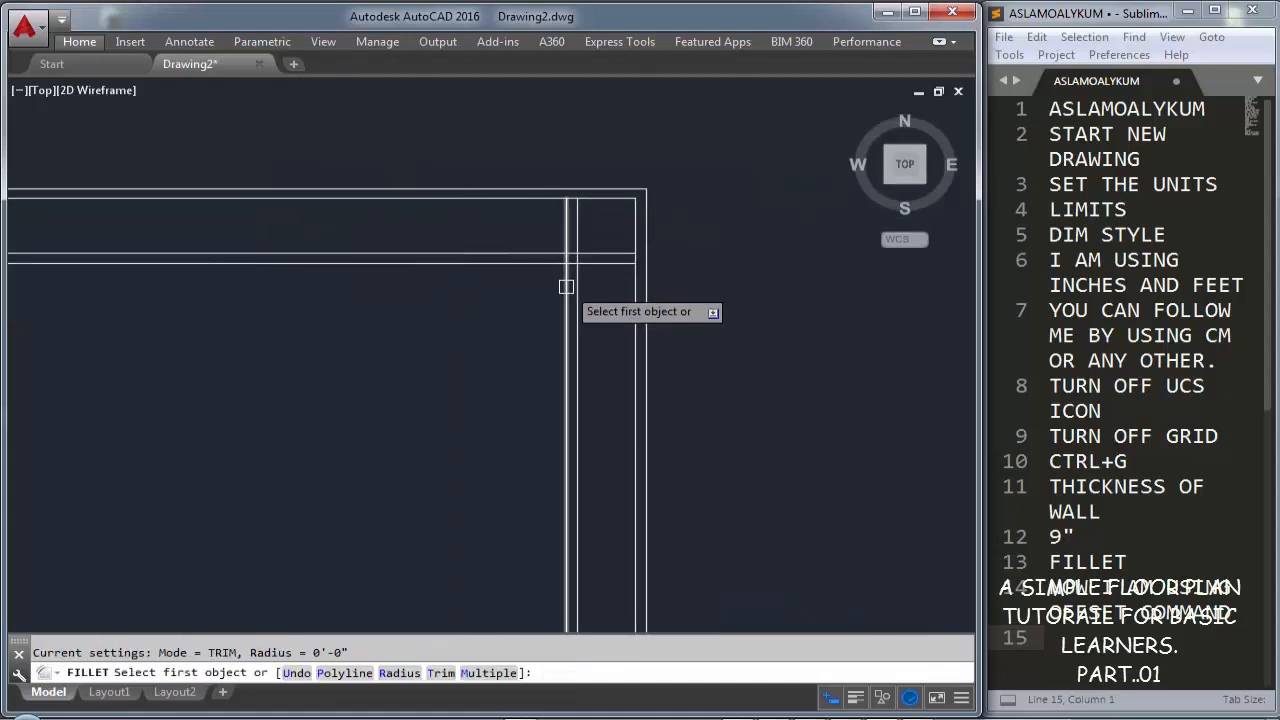
left_click(538, 266)
left_click(566, 288)
key("Return")
left_click(552, 255)
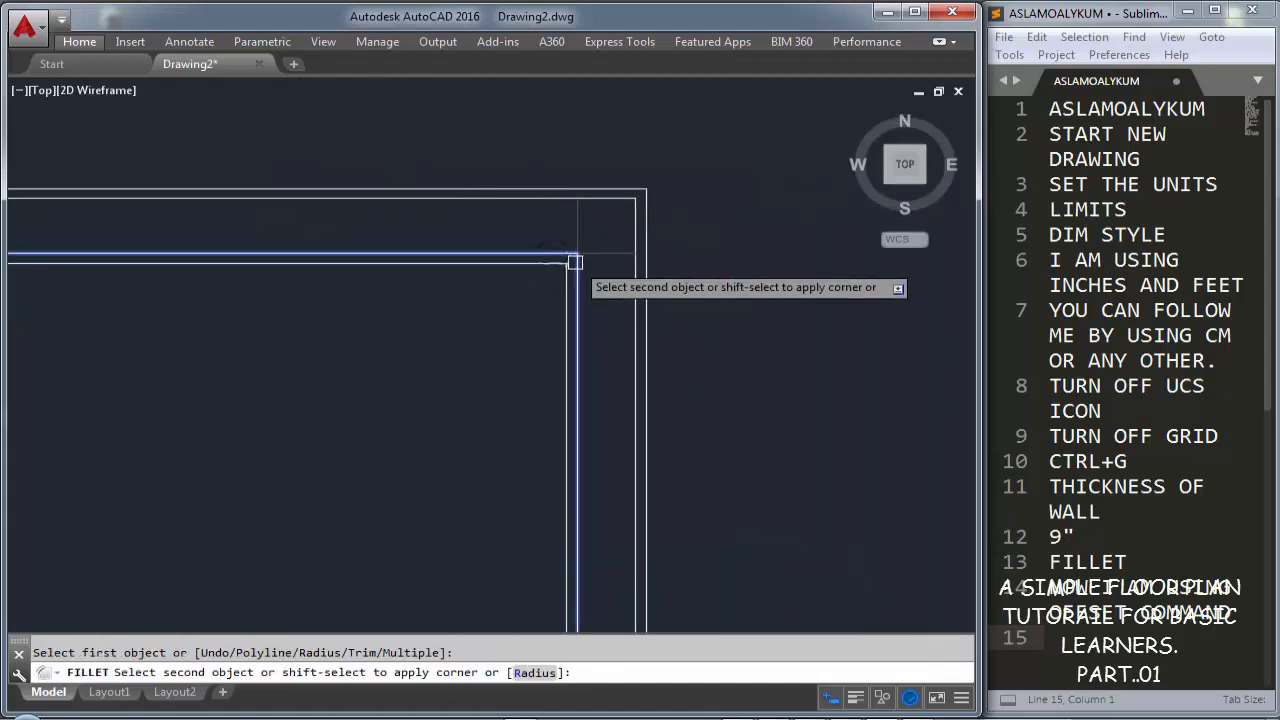
left_click(577, 268)
scroll(571, 268, "down", 3)
scroll(569, 266, "up", 3)
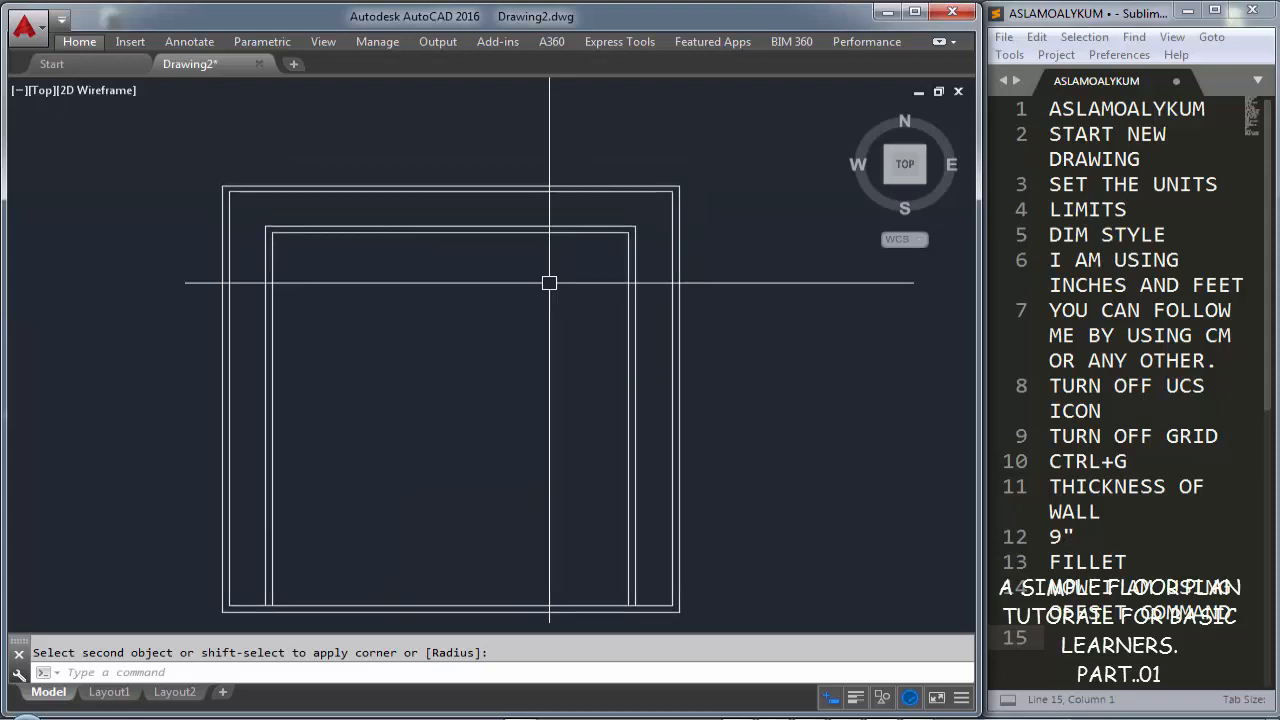
Switch to Sublime Text and write "NOW I WILL MAKE ROOMS" and "AND BATH" on two lines of a new file
left_click(1236, 615)
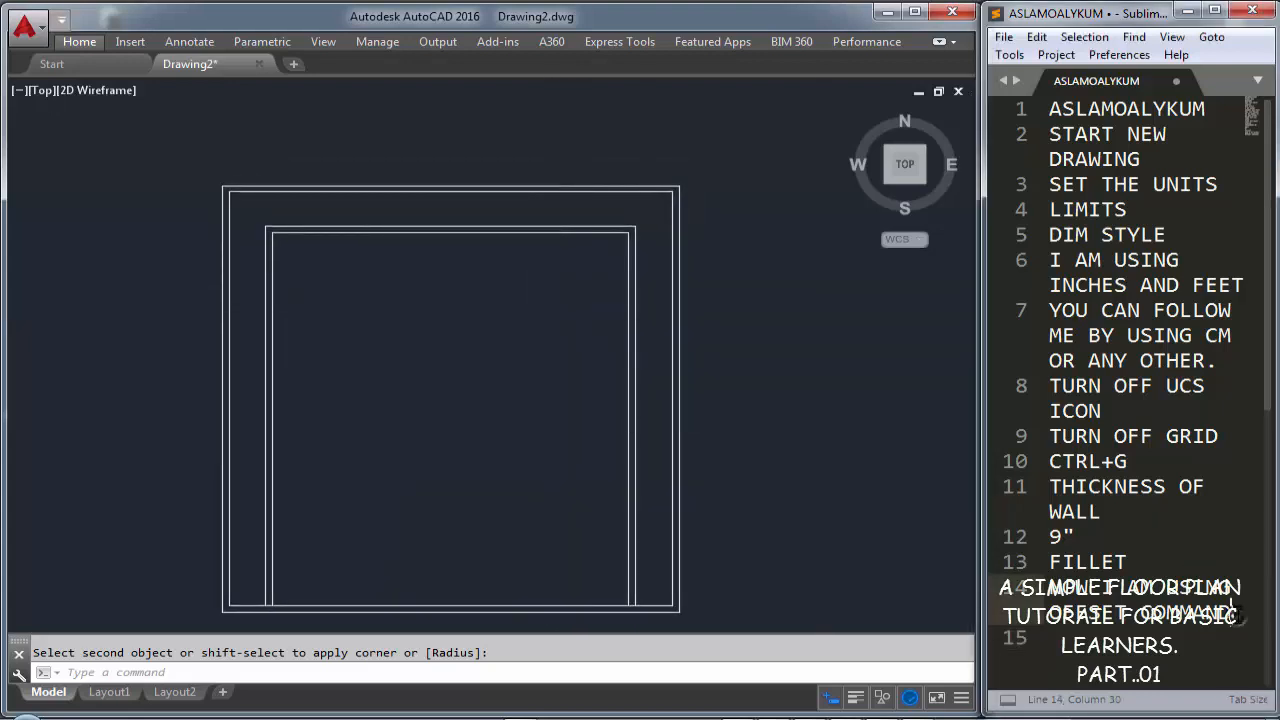
key("ctrl+n")
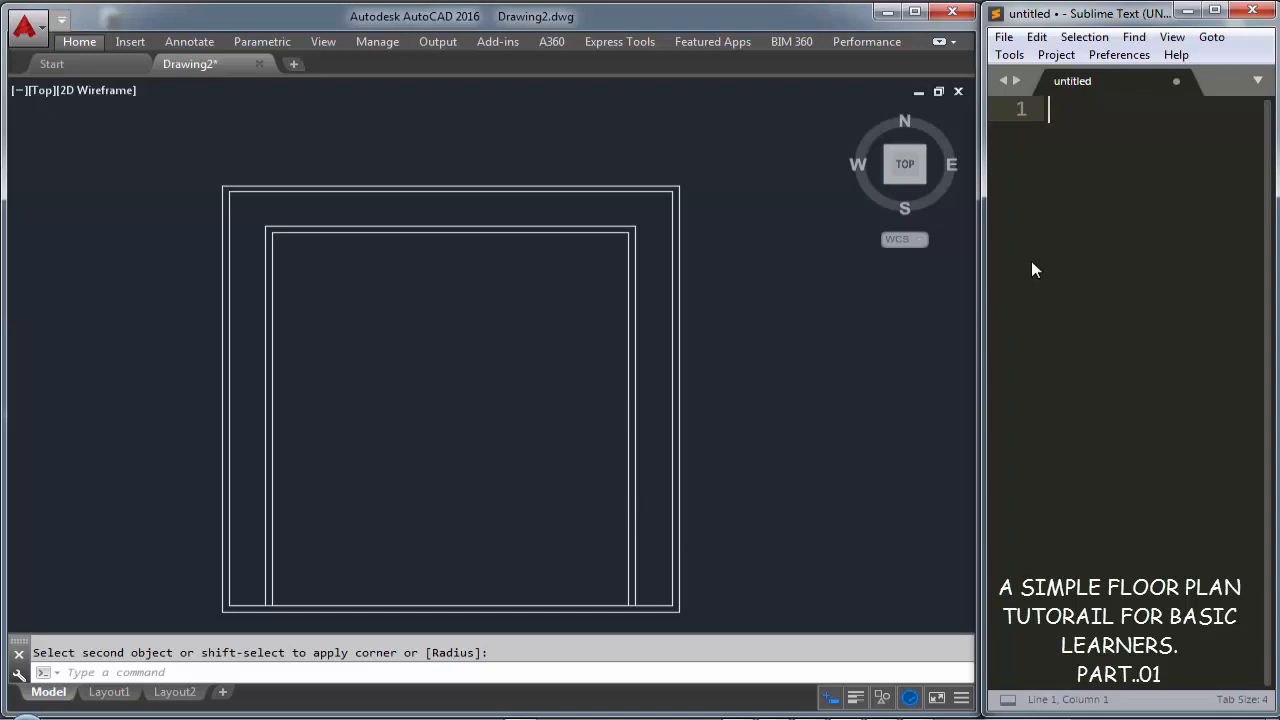
type("NOW I ")
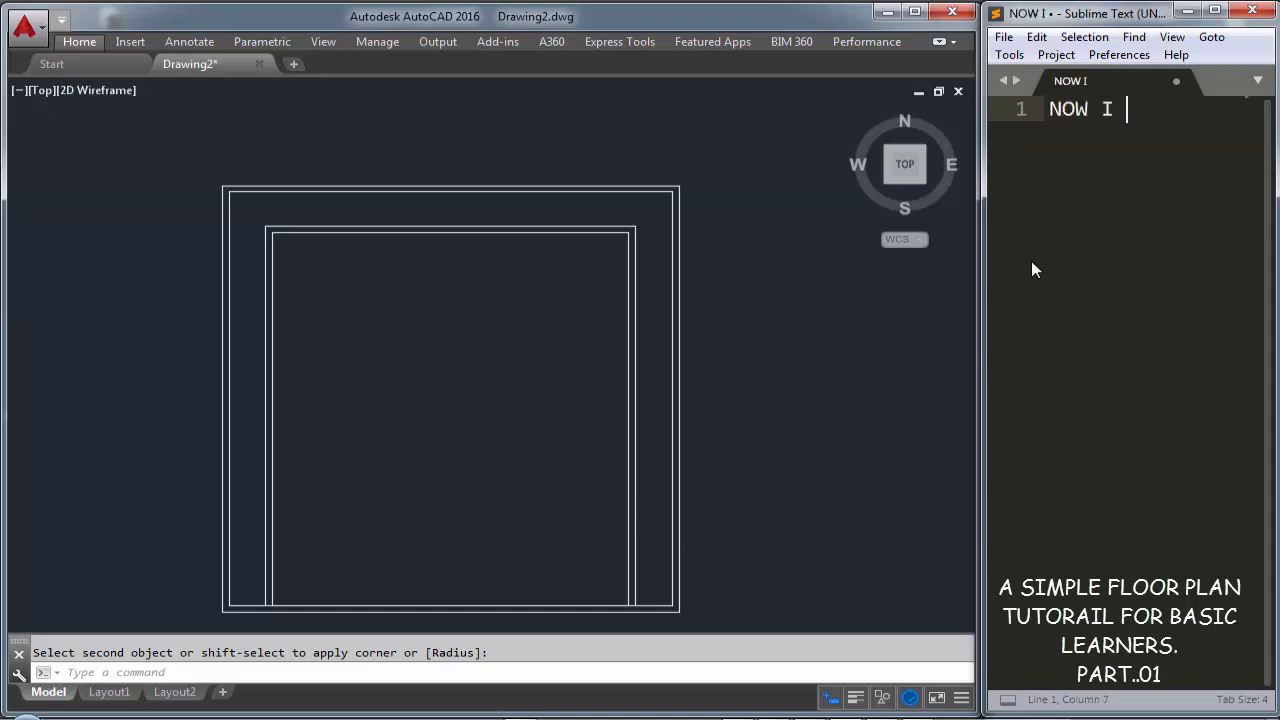
type("WILL MAKE")
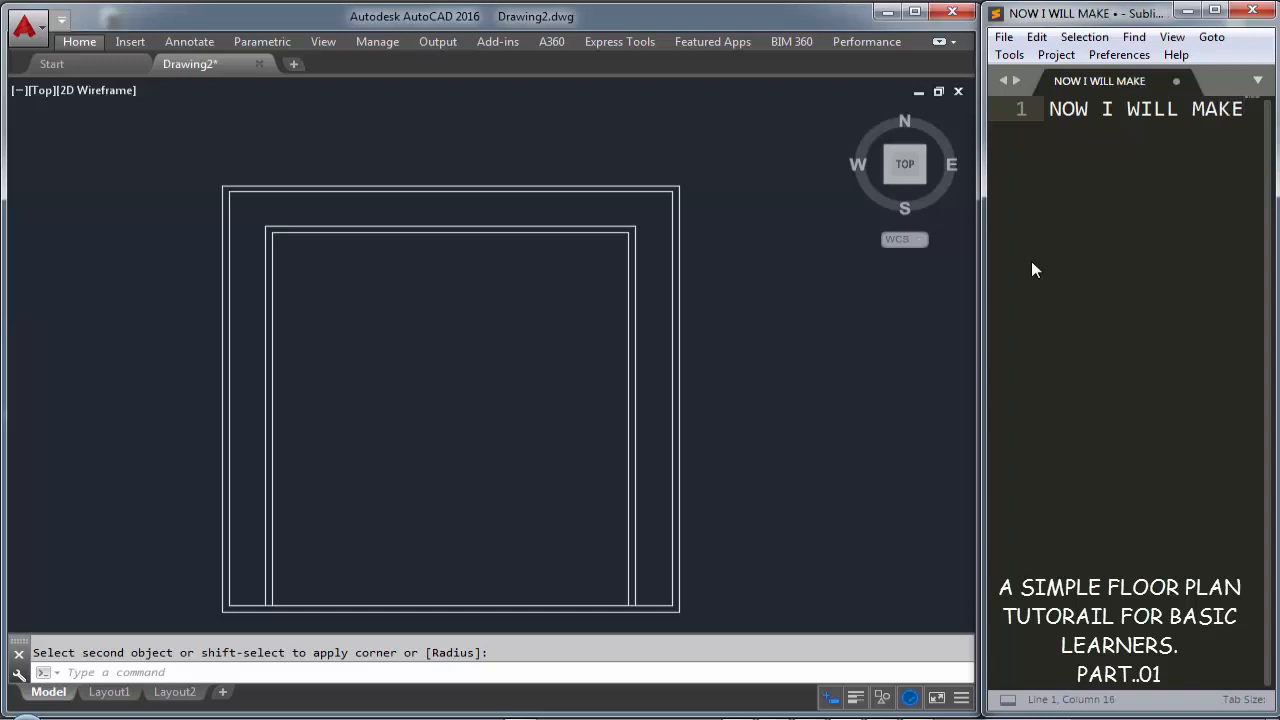
type("R")
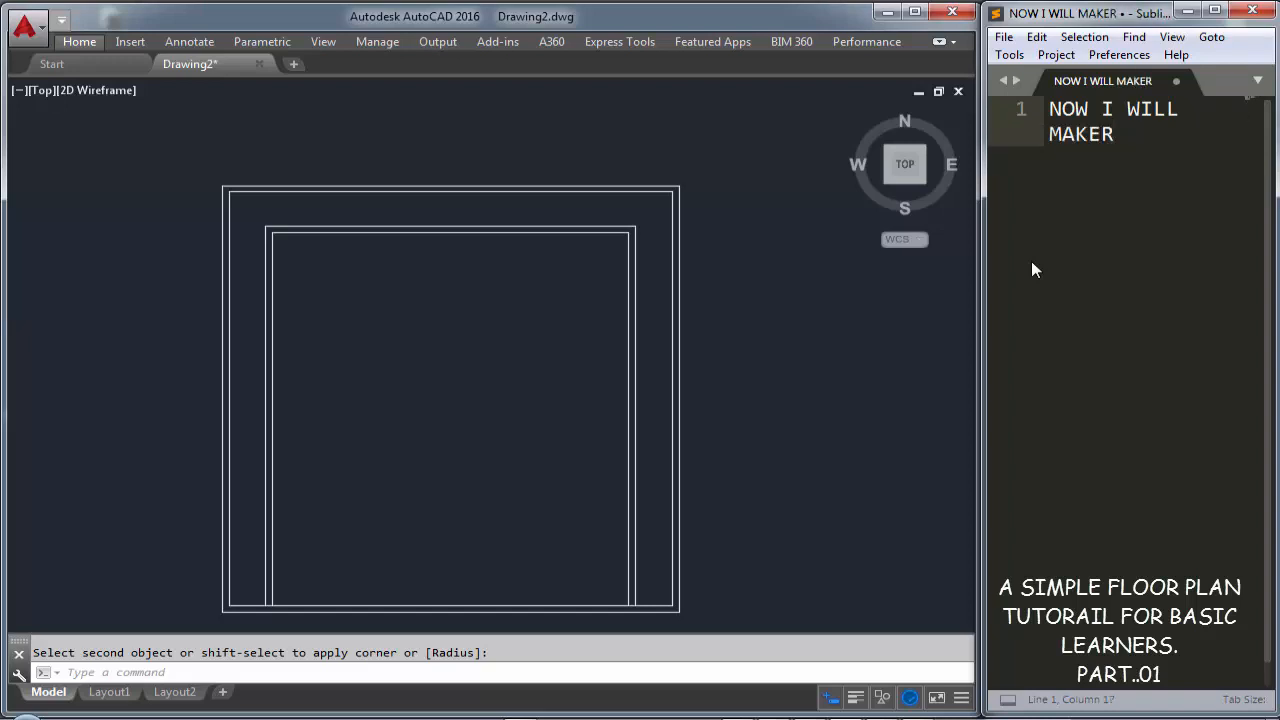
key("BackSpace")
type("ROO")
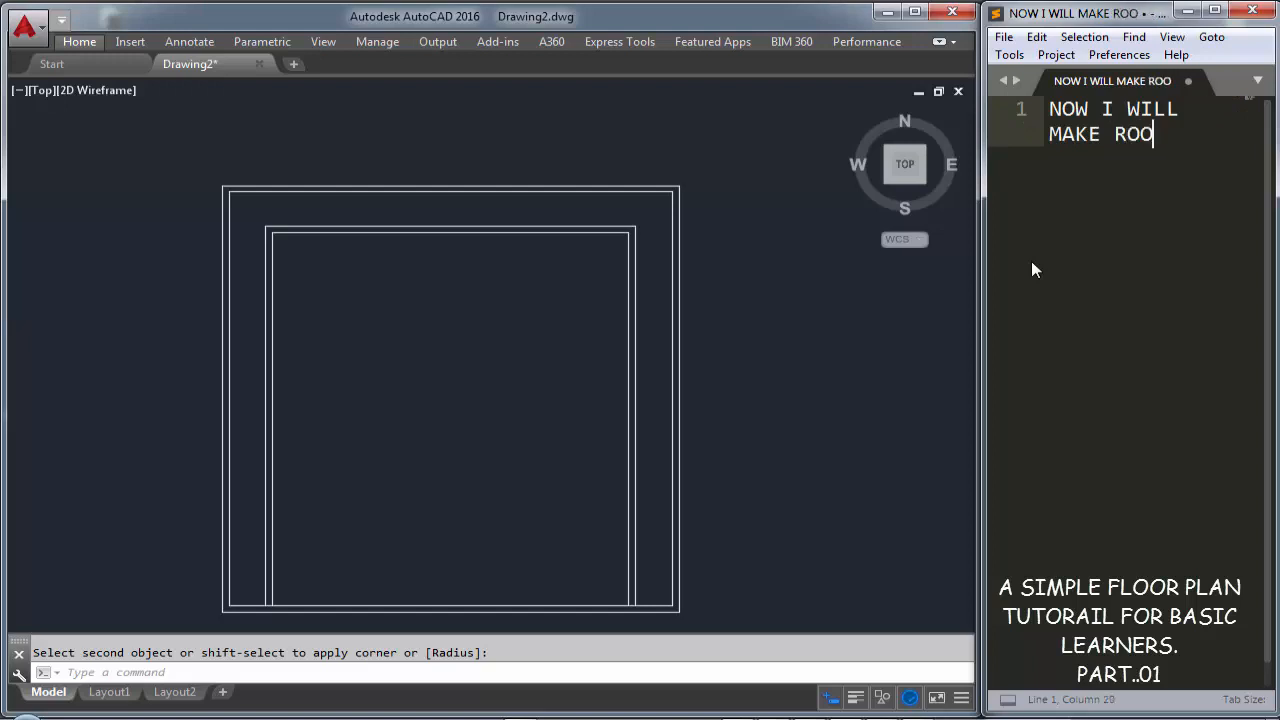
type("MS")
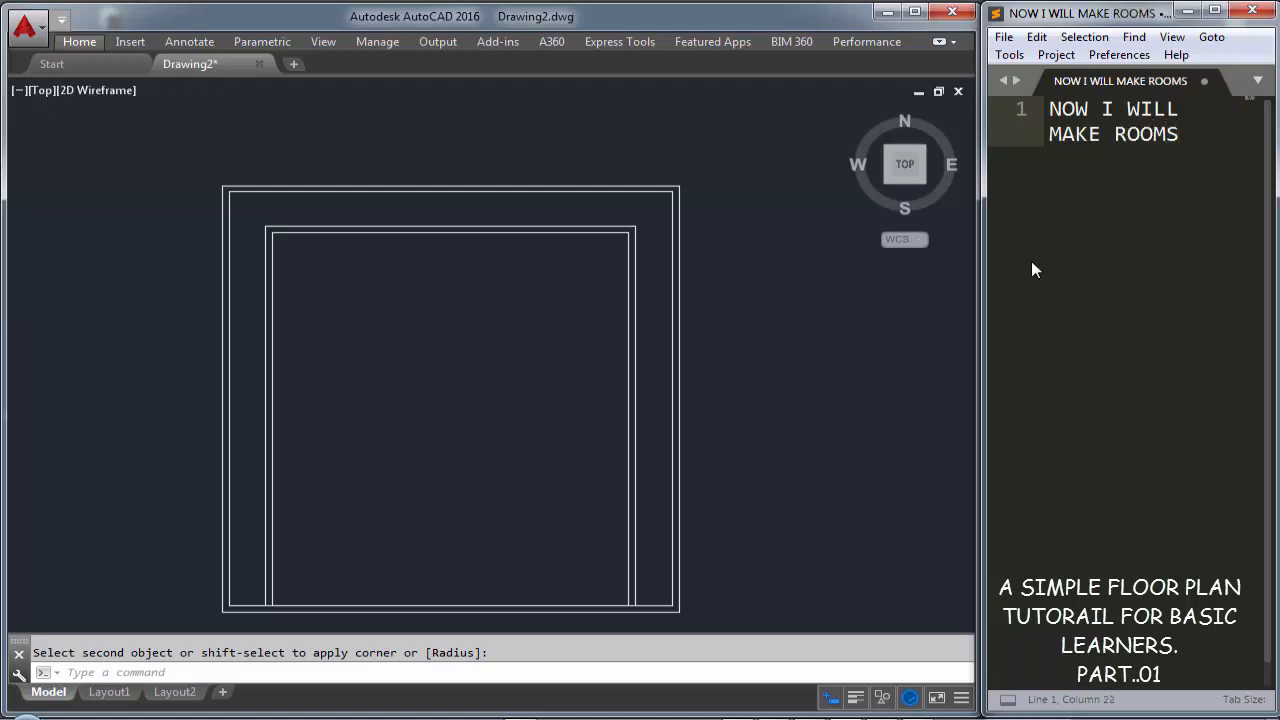
key("Return")
type("AND ")
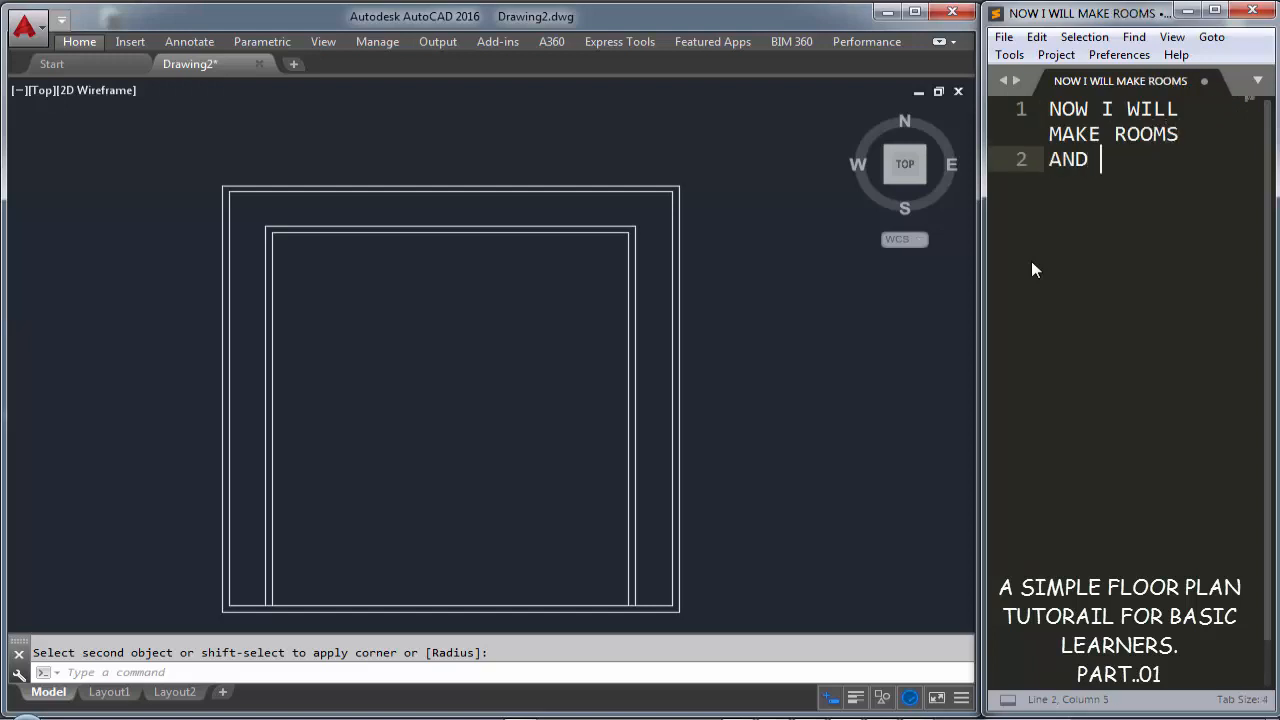
type("BATH")
Switch to AutoCAD and offset the innermost left and right wall lines 15' inward as room partitions
left_click(503, 338)
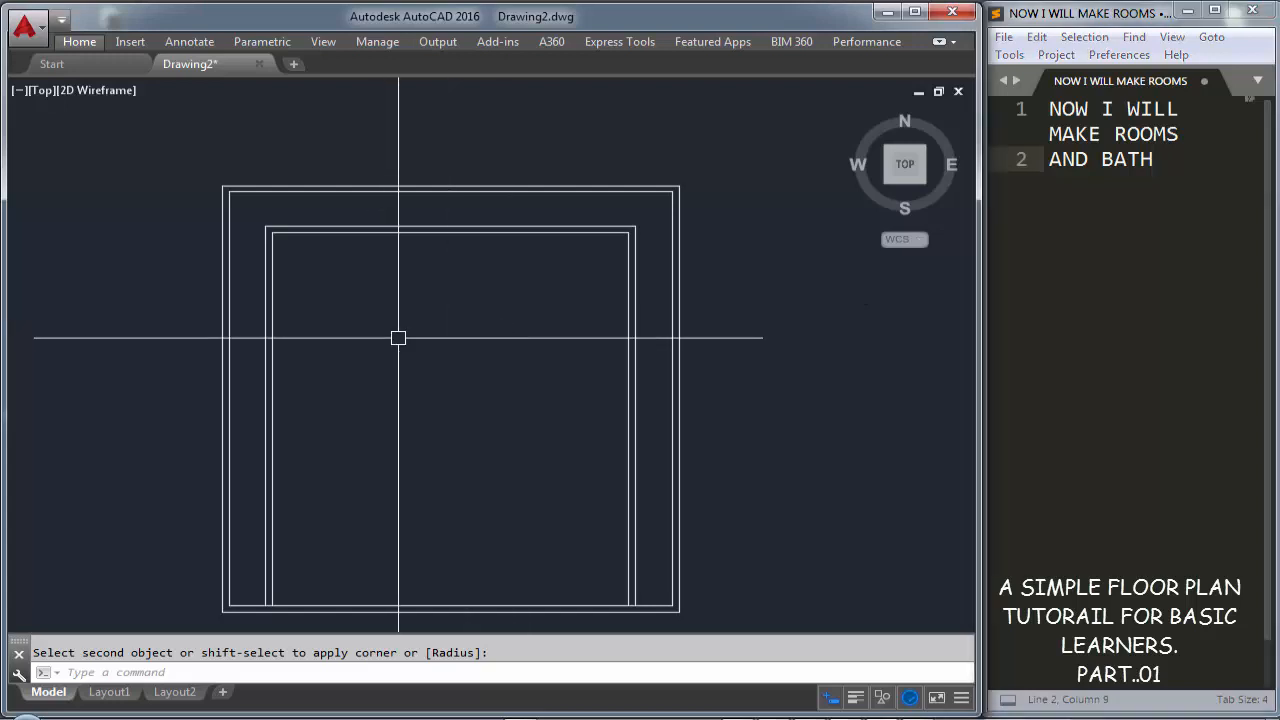
type("o")
key("Return")
type("15'")
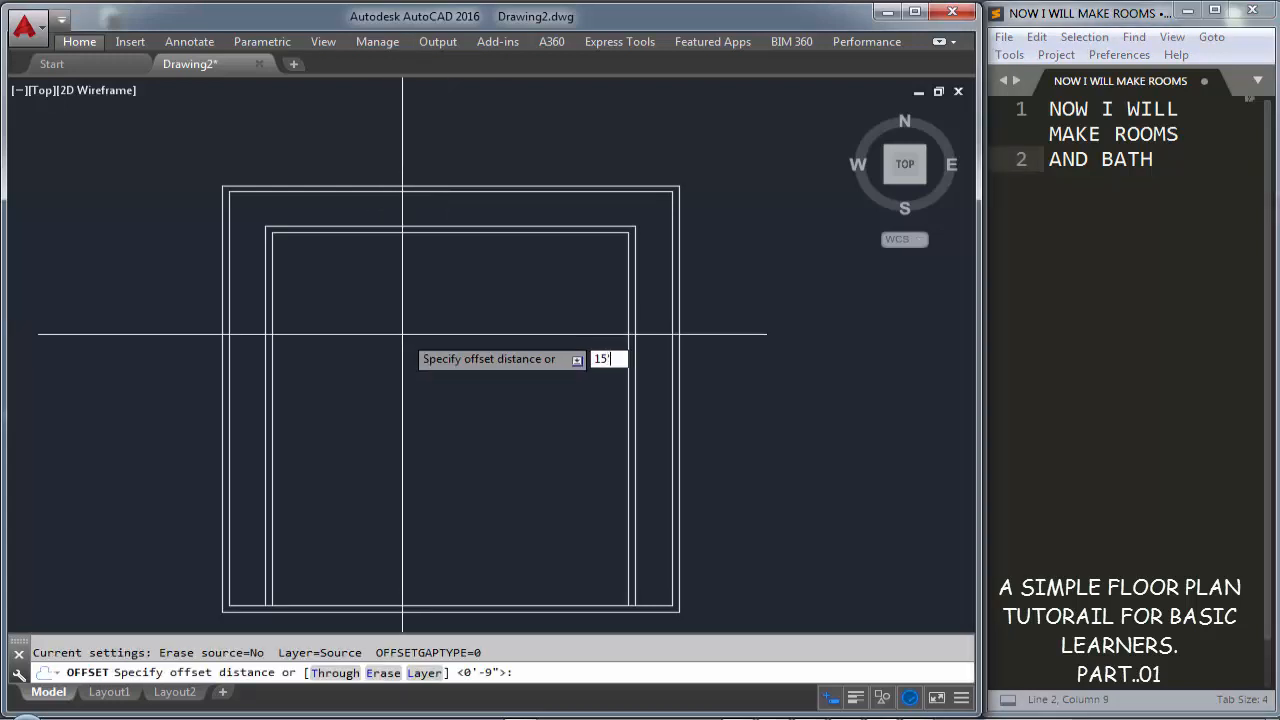
key("Return")
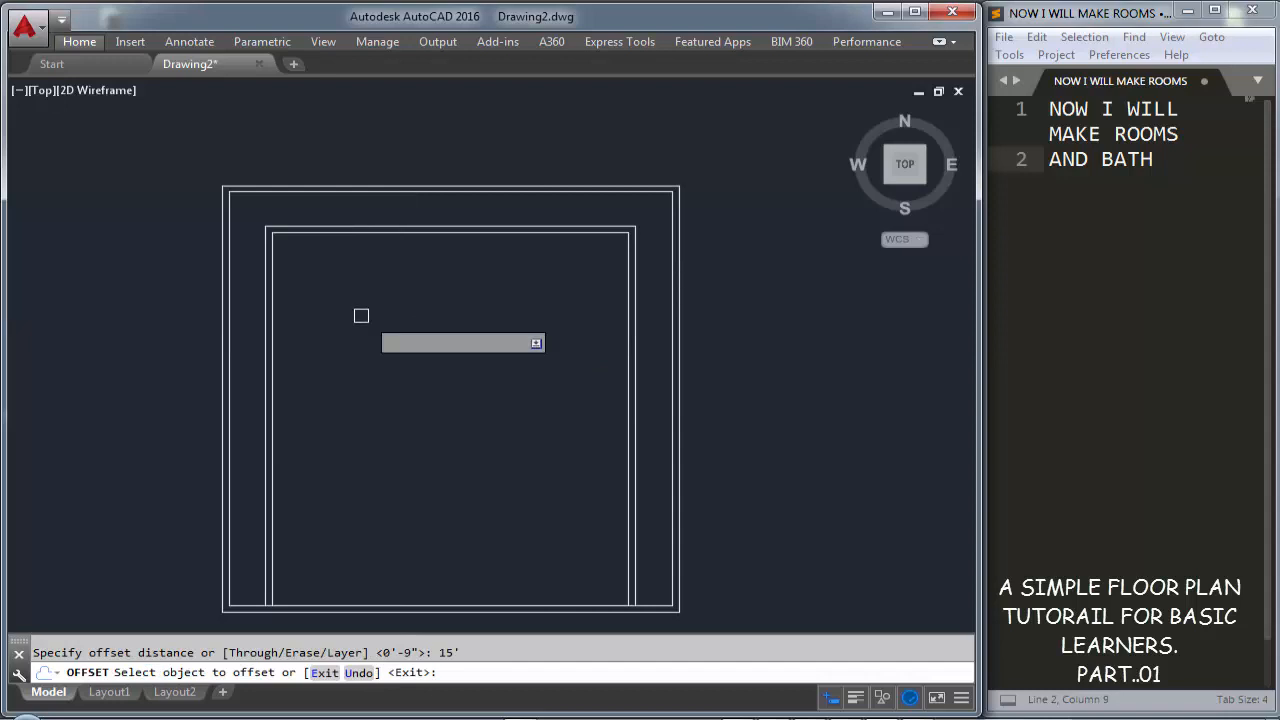
left_click(273, 314)
left_click(398, 334)
left_click(624, 298)
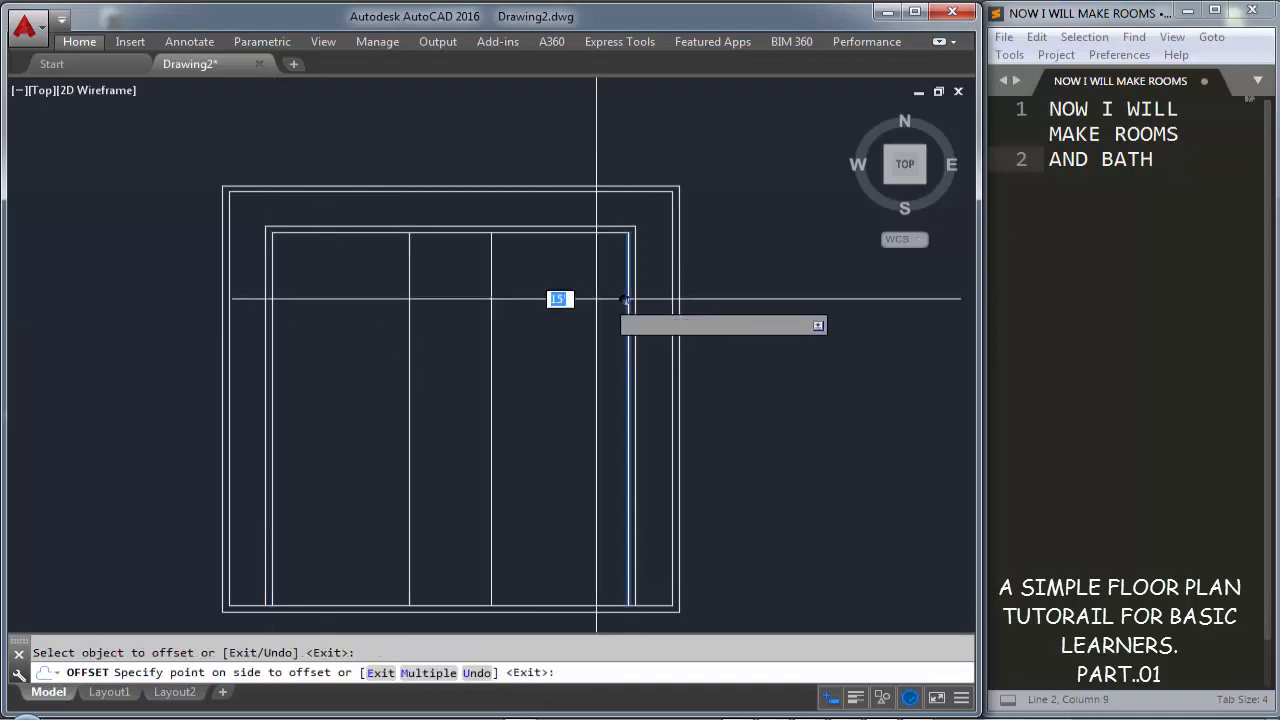
left_click(555, 299)
key("Escape")
Offset the two vertical partition lines 9" toward each other to give the partitions their thickness
scroll(453, 257, "up", 4)
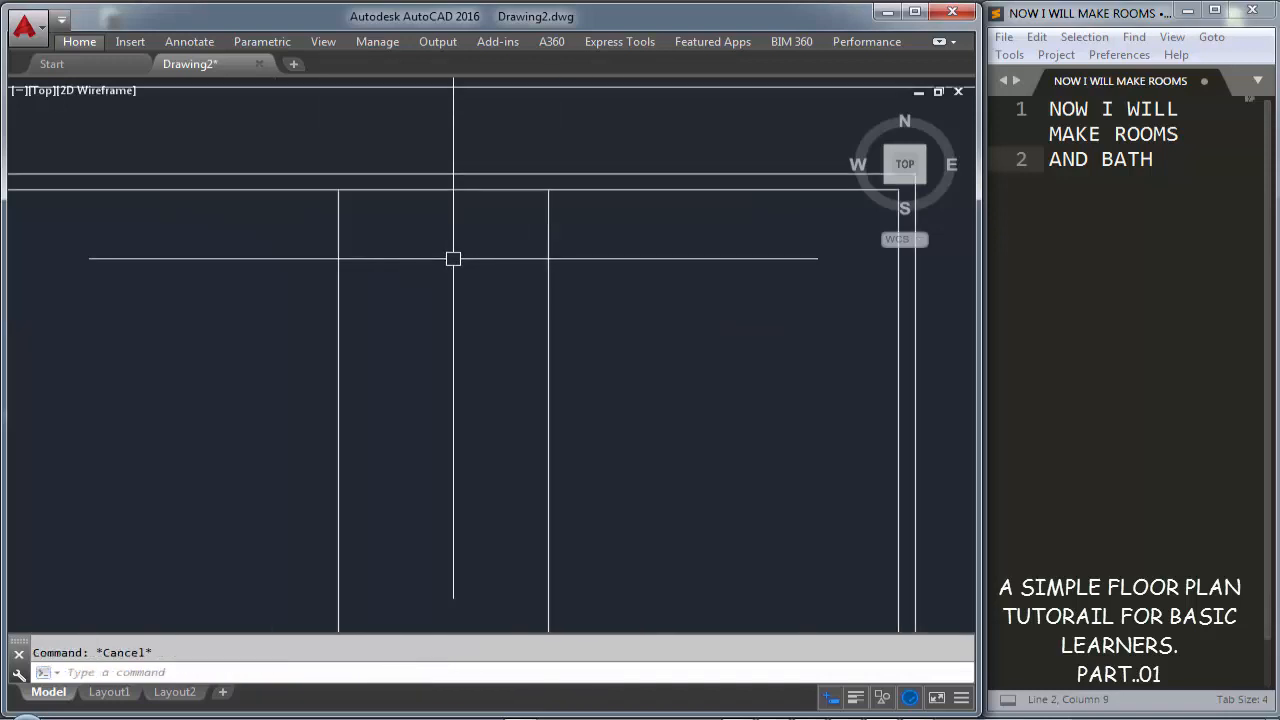
type("o")
key("Return")
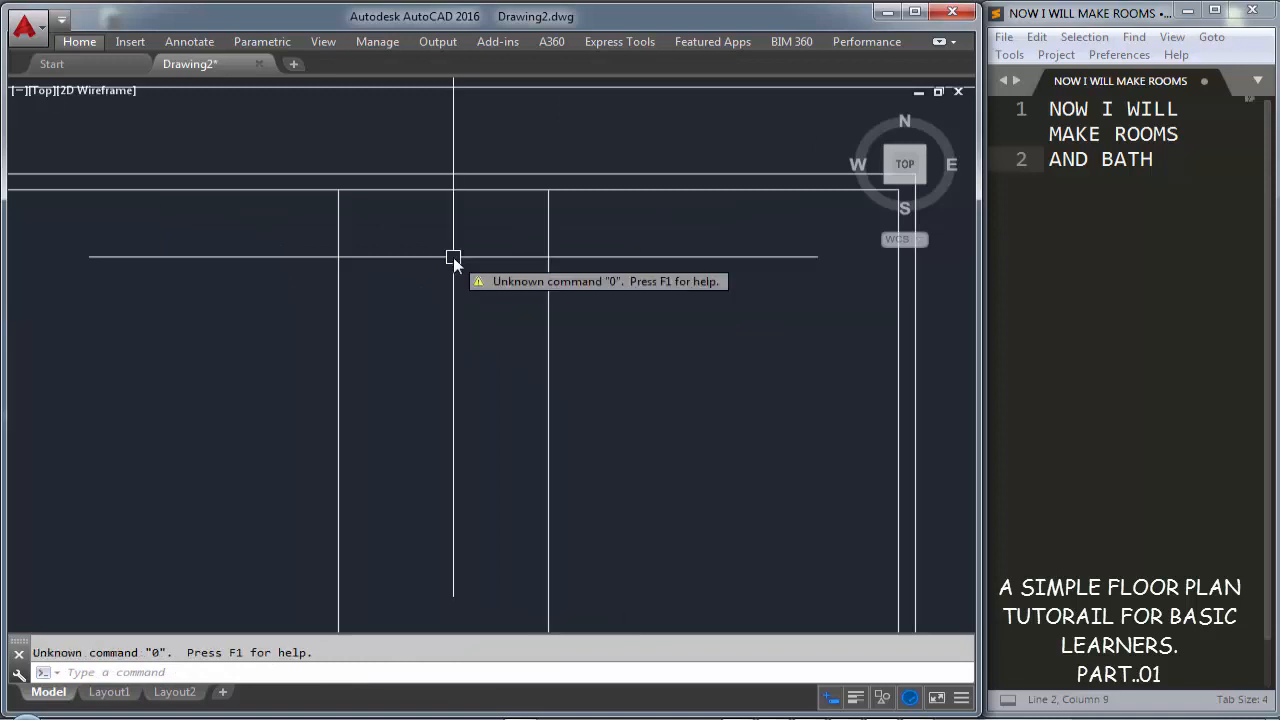
key("Escape")
type("o")
key("Return")
type("9")
key("Return")
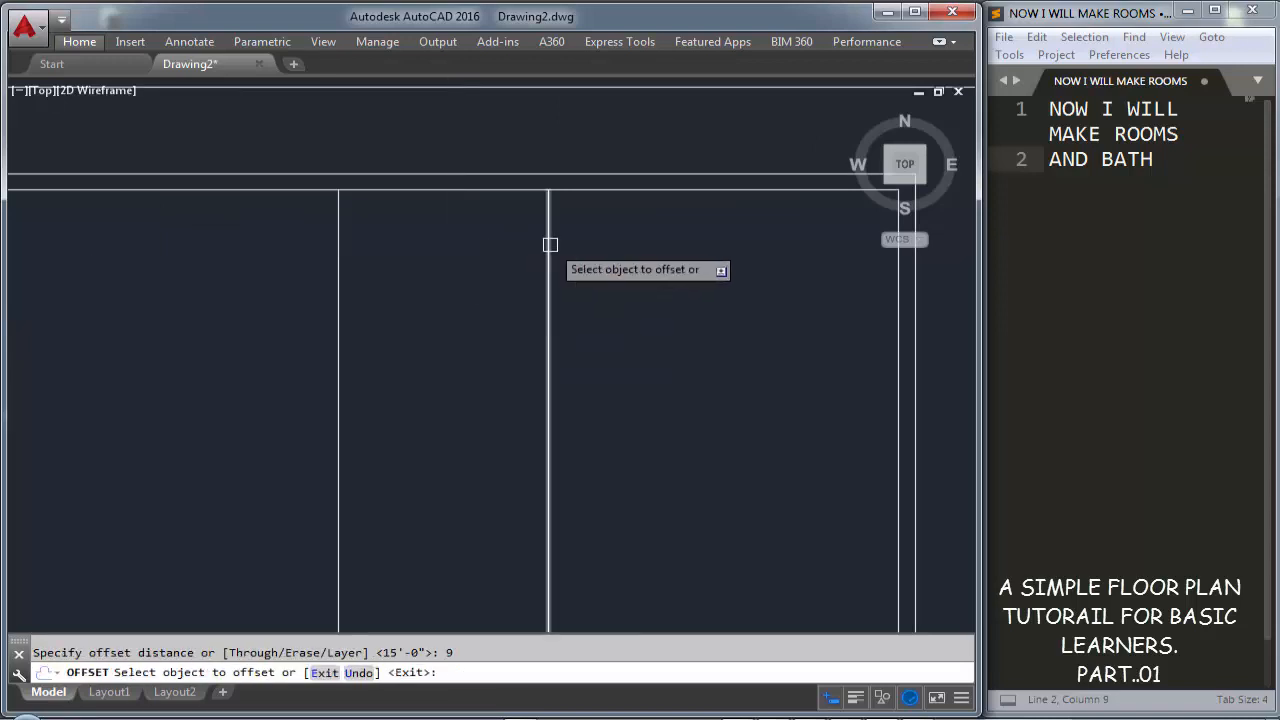
left_click(548, 245)
left_click(480, 257)
left_click(338, 260)
left_click(350, 260)
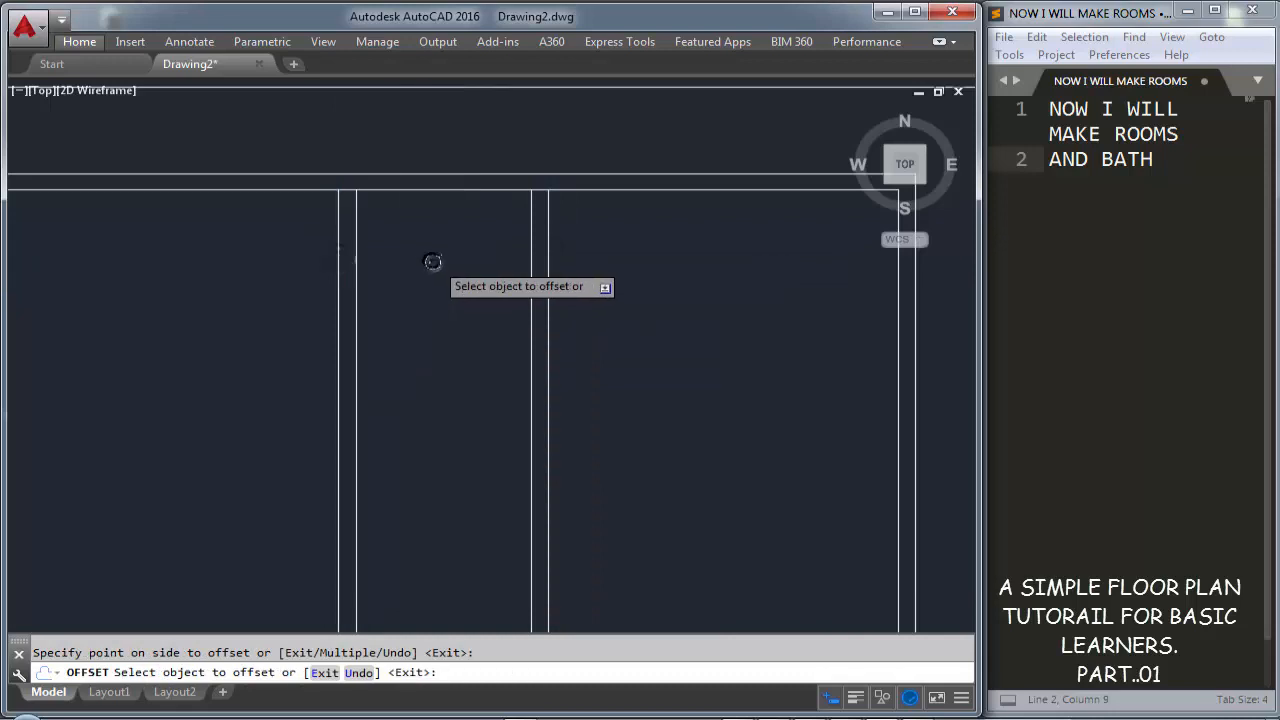
key("Escape")
Offset the innermost top wall line 12' downward to set the depth of the rooms
type("o")
key("Return")
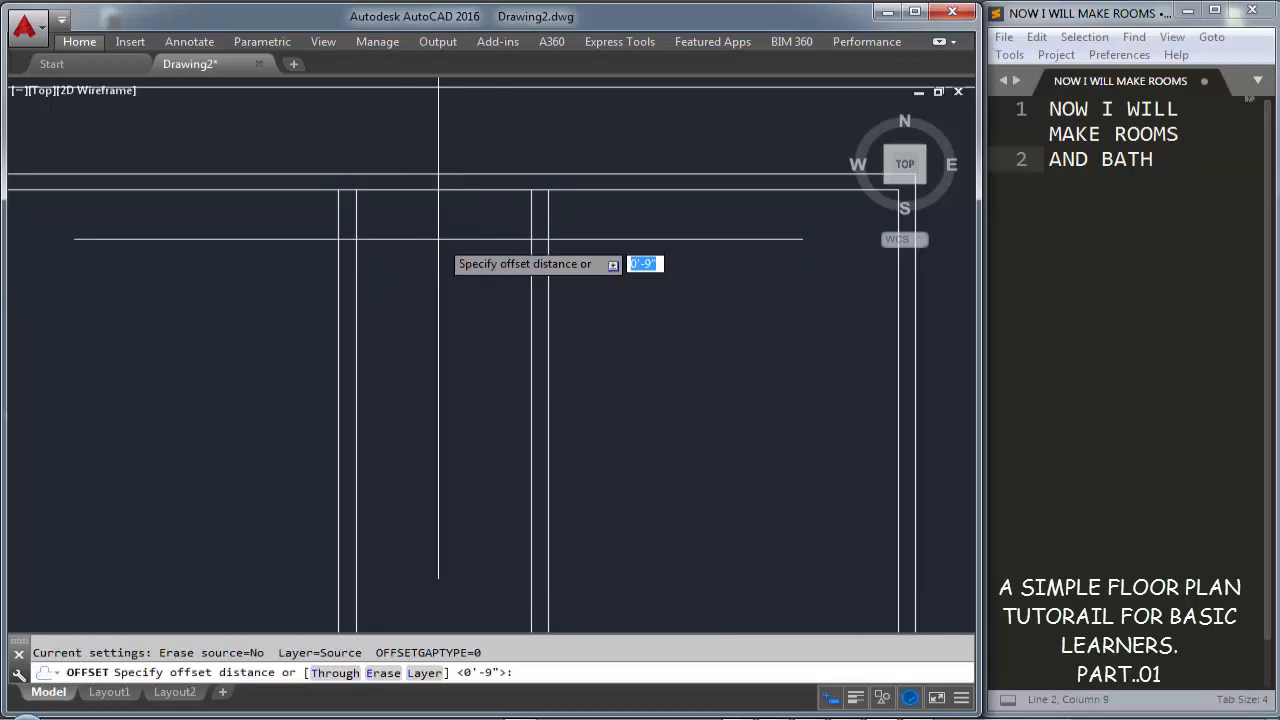
type("12")
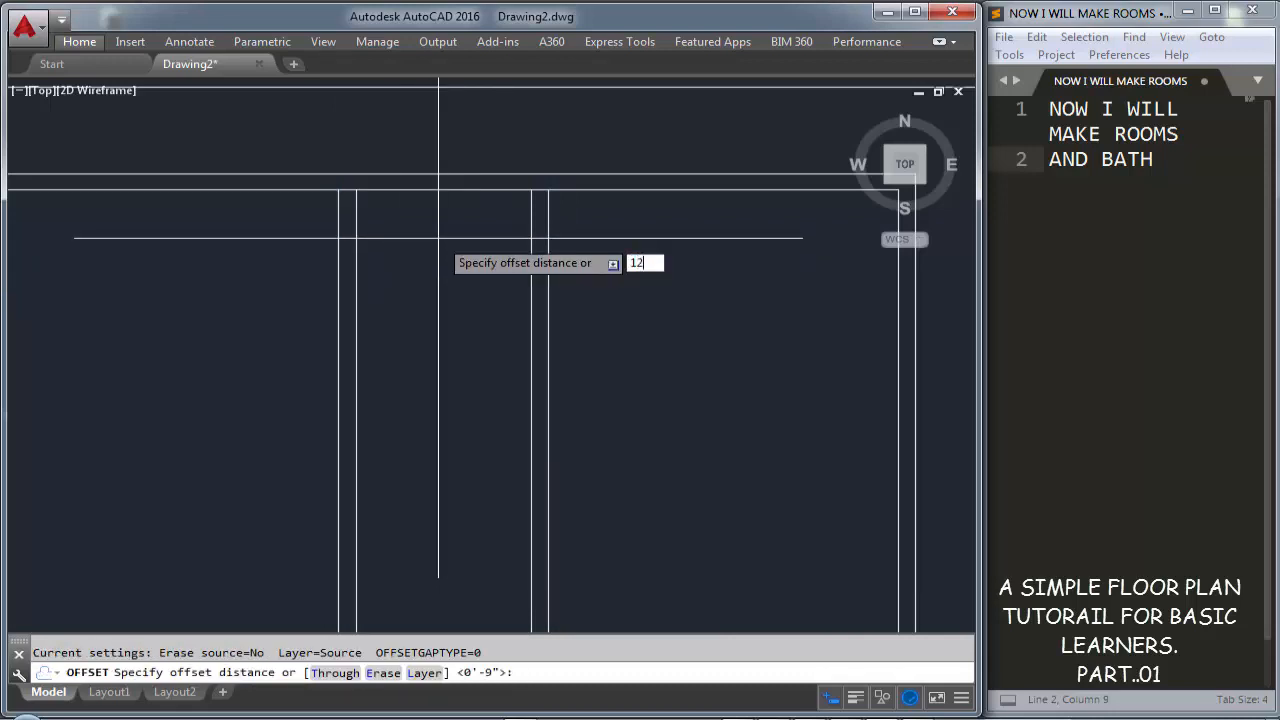
key("Return")
left_click(445, 189)
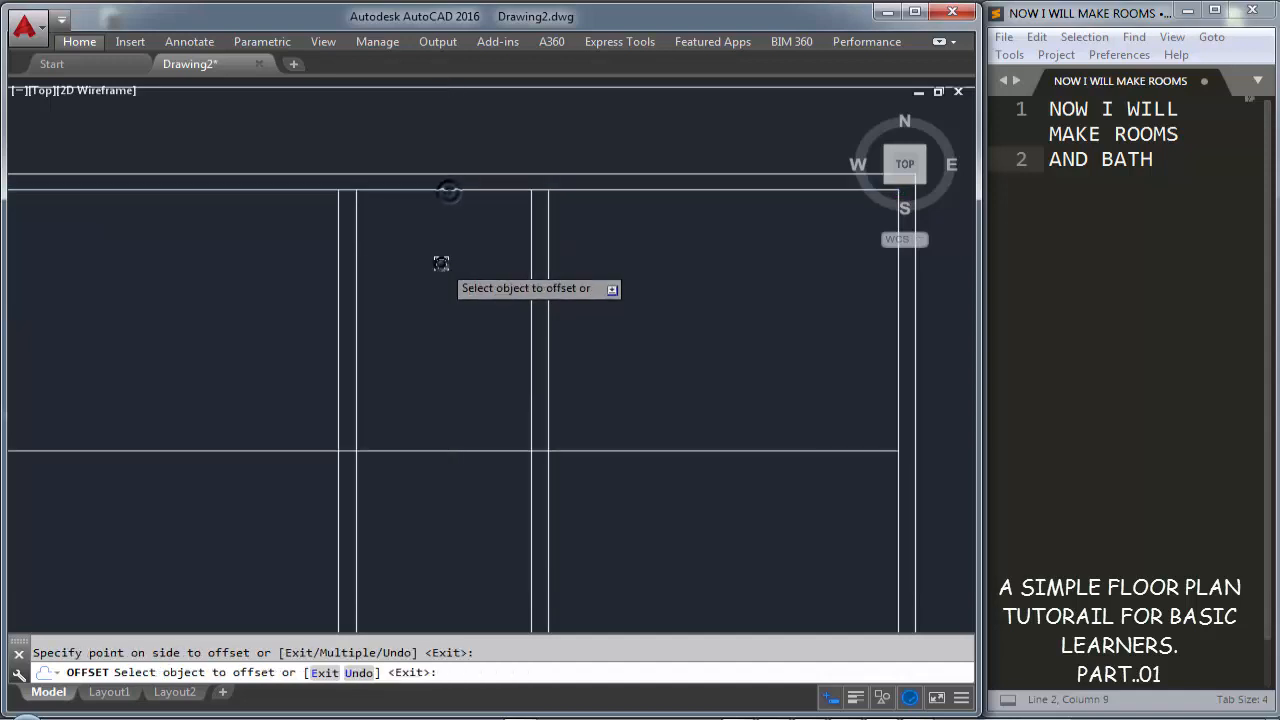
left_click(441, 263)
key("Escape")
Offset the horizontal line below the rooms 9" downward to give the wall its thickness
type("o")
key("Return")
type("9")
key("Return")
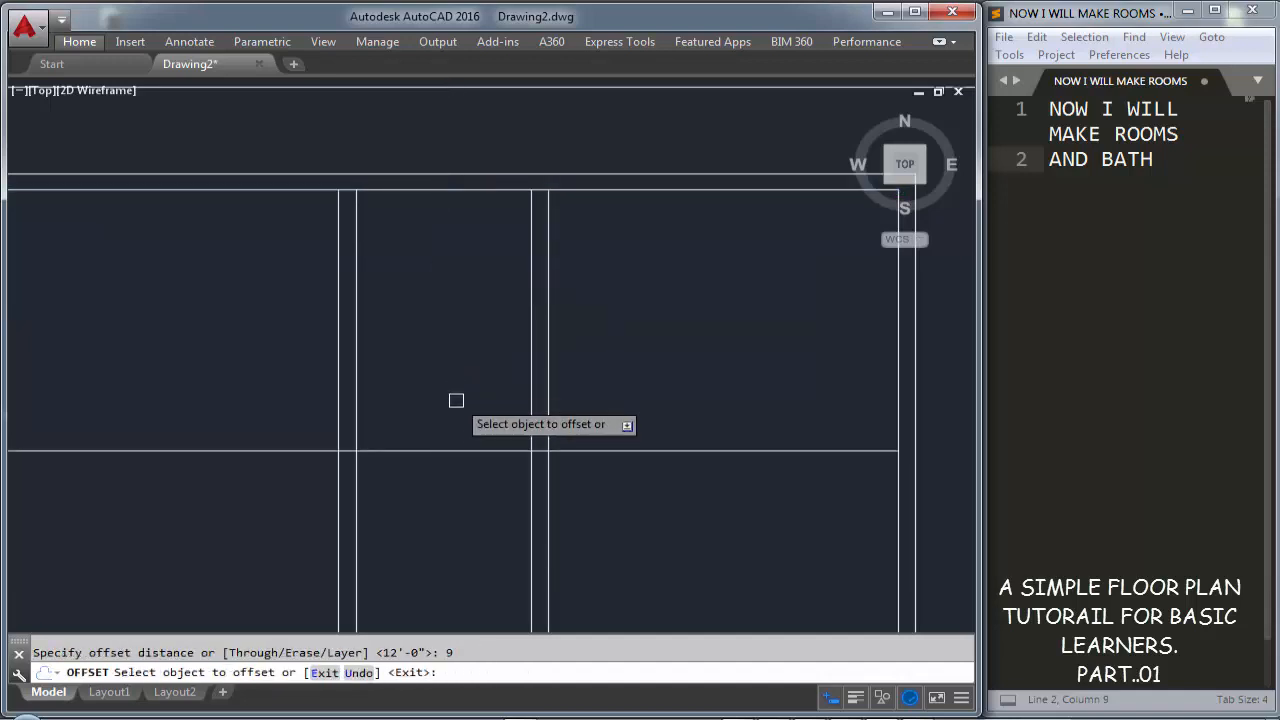
left_click(445, 450)
left_click(445, 504)
middle_click_drag(445, 504, 491, 327)
key("Escape")
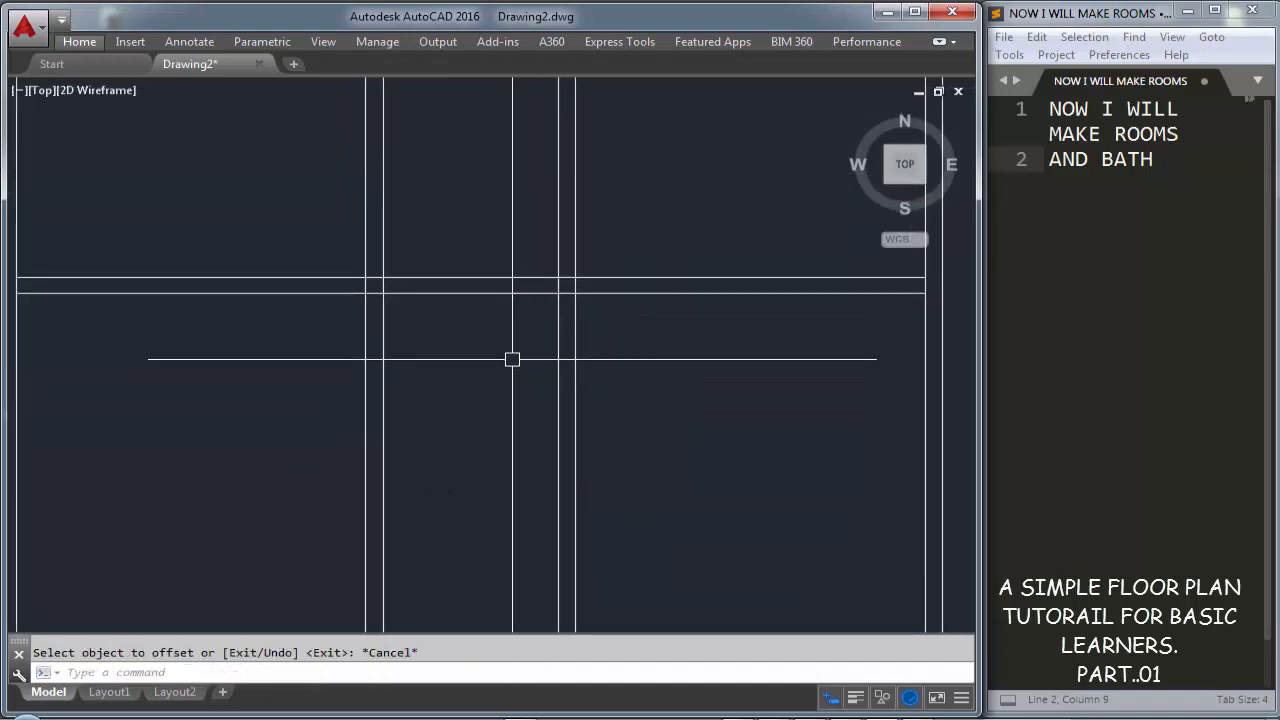
Trim away the vertical partition lines that extend below the rooms' lower horizontal wall
type("TR")
key("Return")
key("Return")
left_click(652, 397)
left_click(260, 400)
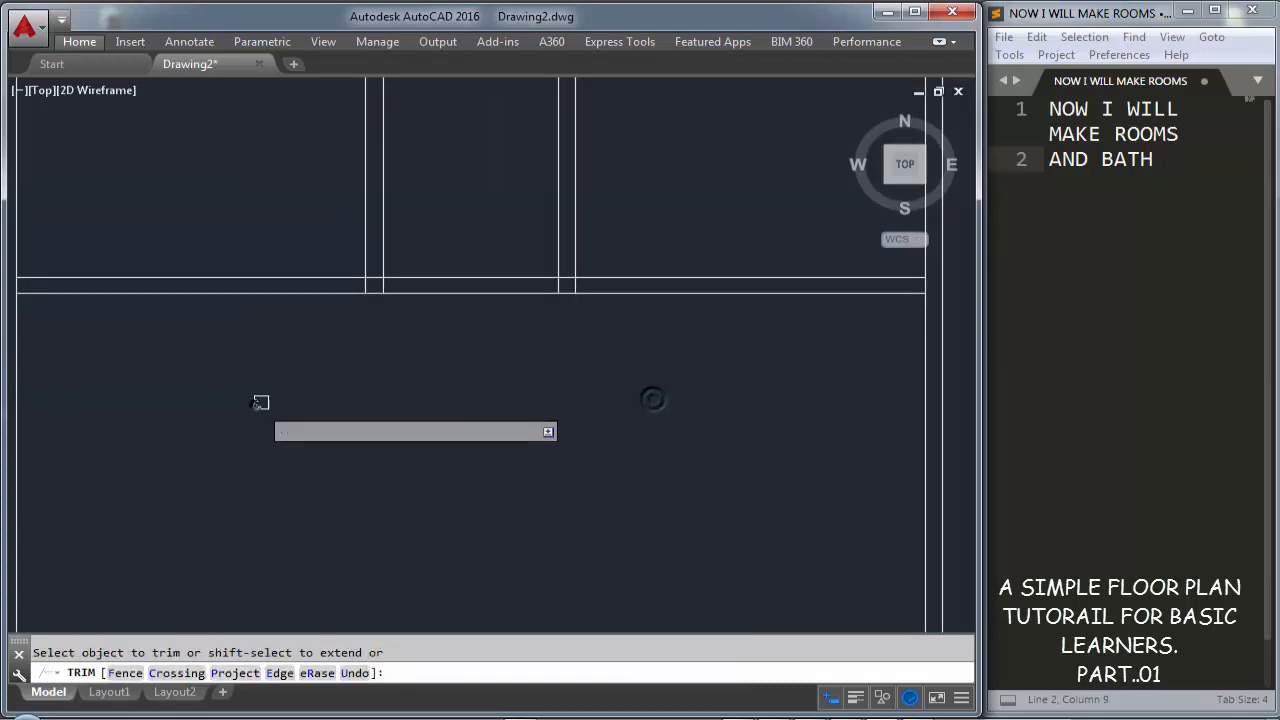
middle_click_drag(428, 341, 434, 412)
scroll(467, 386, "down", 2)
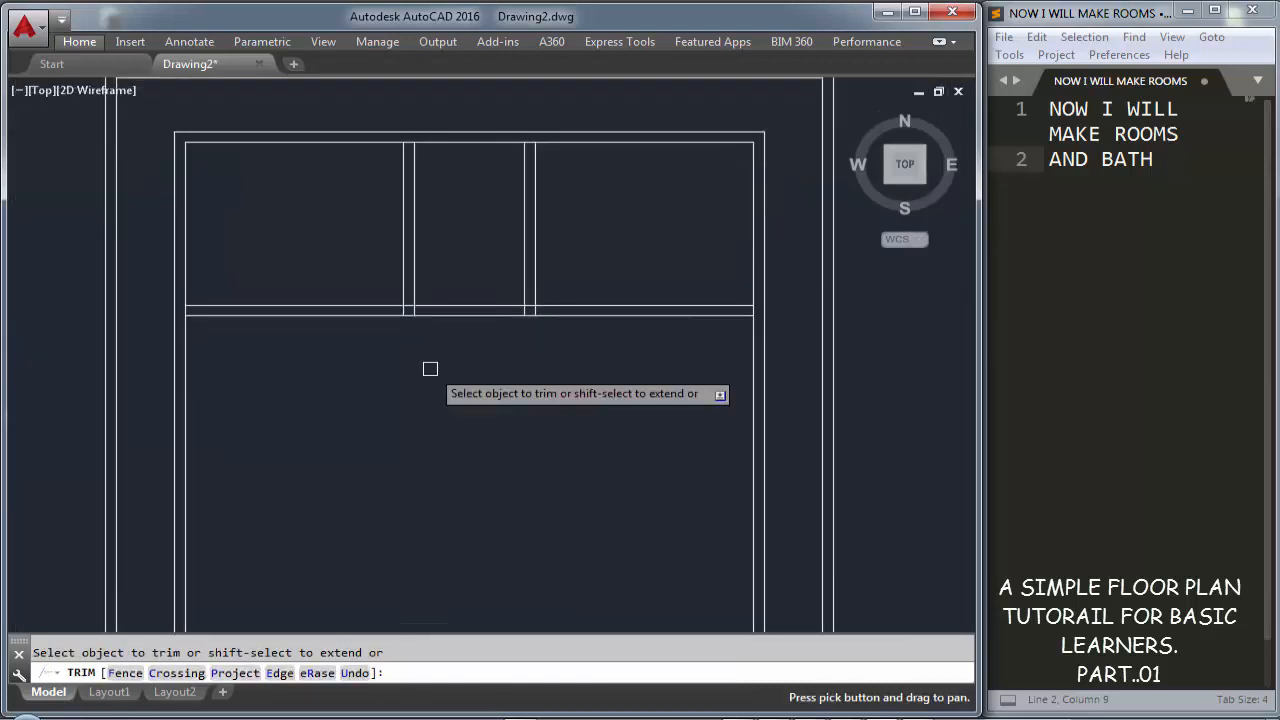
scroll(483, 240, "up", 2)
key("Escape")
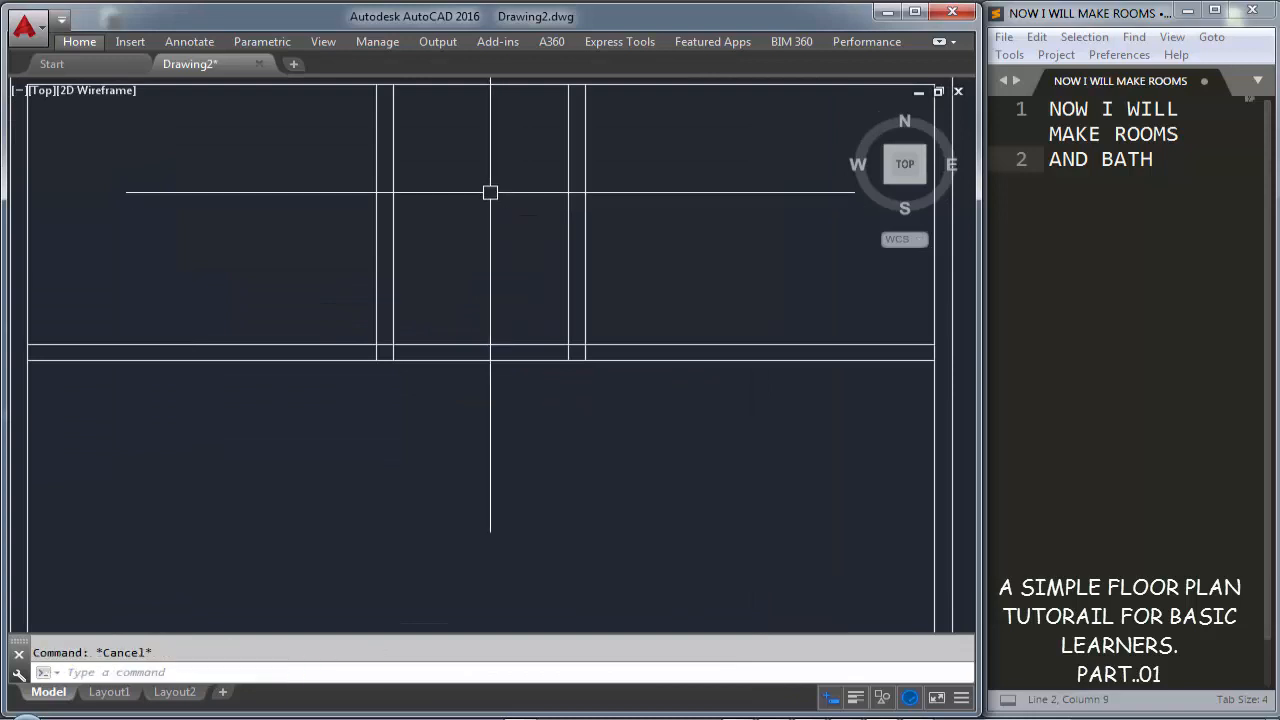
Measure the right partition's inner line with an aligned dimension, and delete the dimension
type("dal")
key("Return")
key("Return")
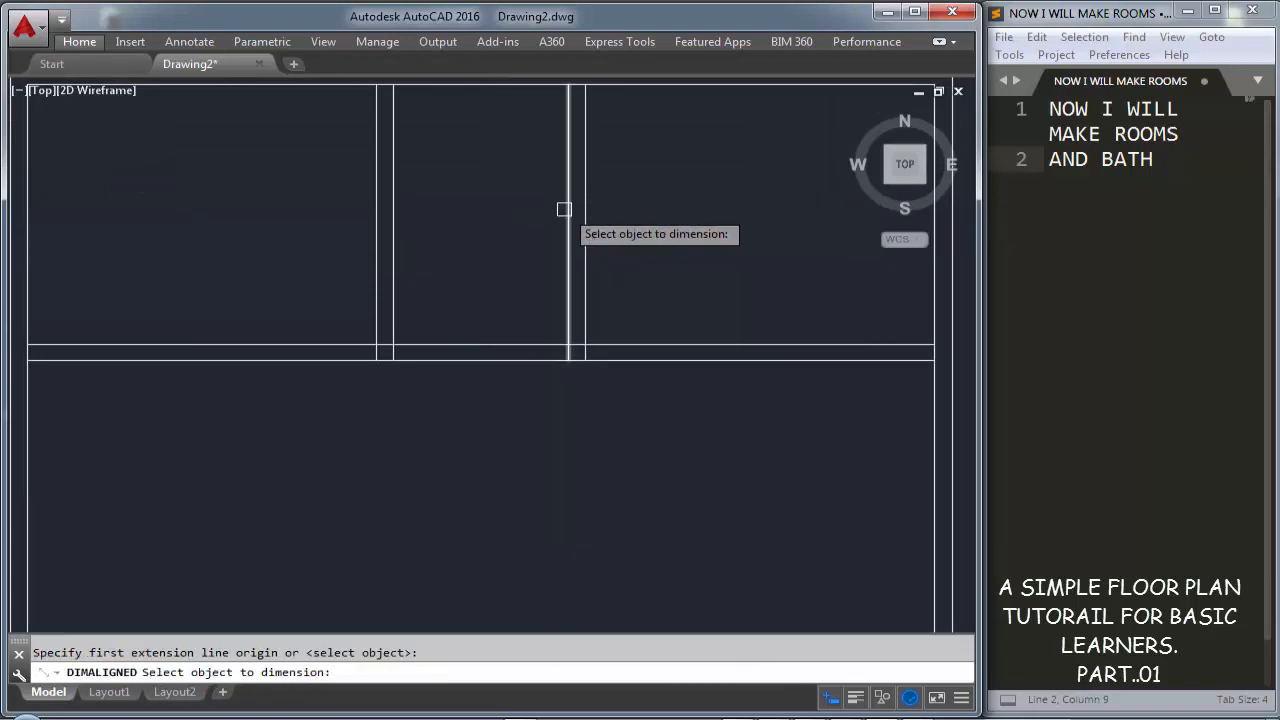
left_click(565, 209)
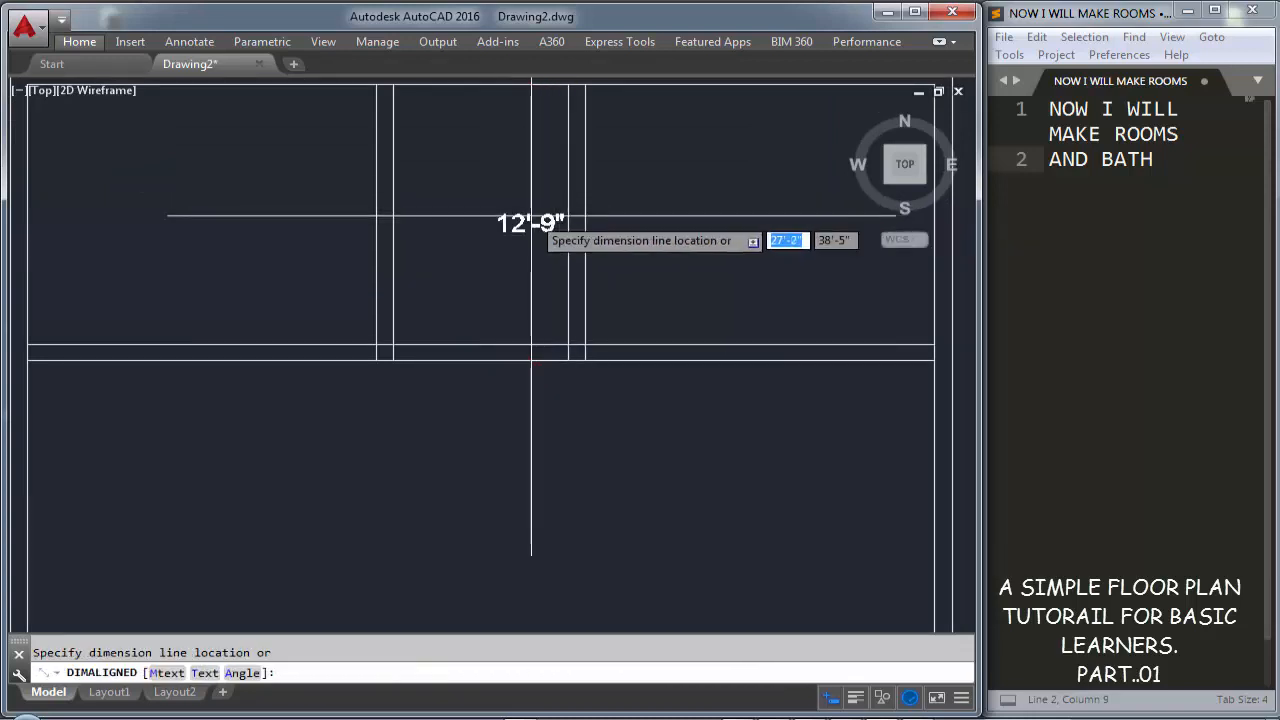
middle_click_drag(531, 215, 506, 345)
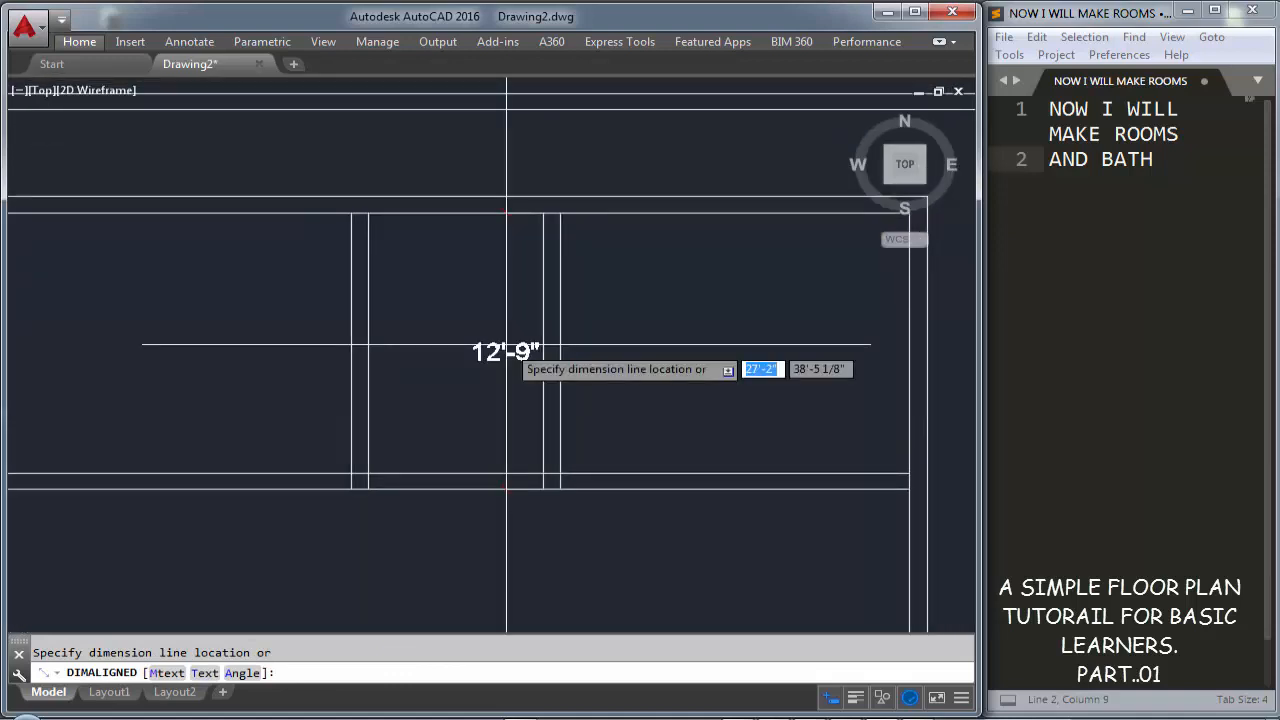
left_click(507, 348)
left_click(503, 351)
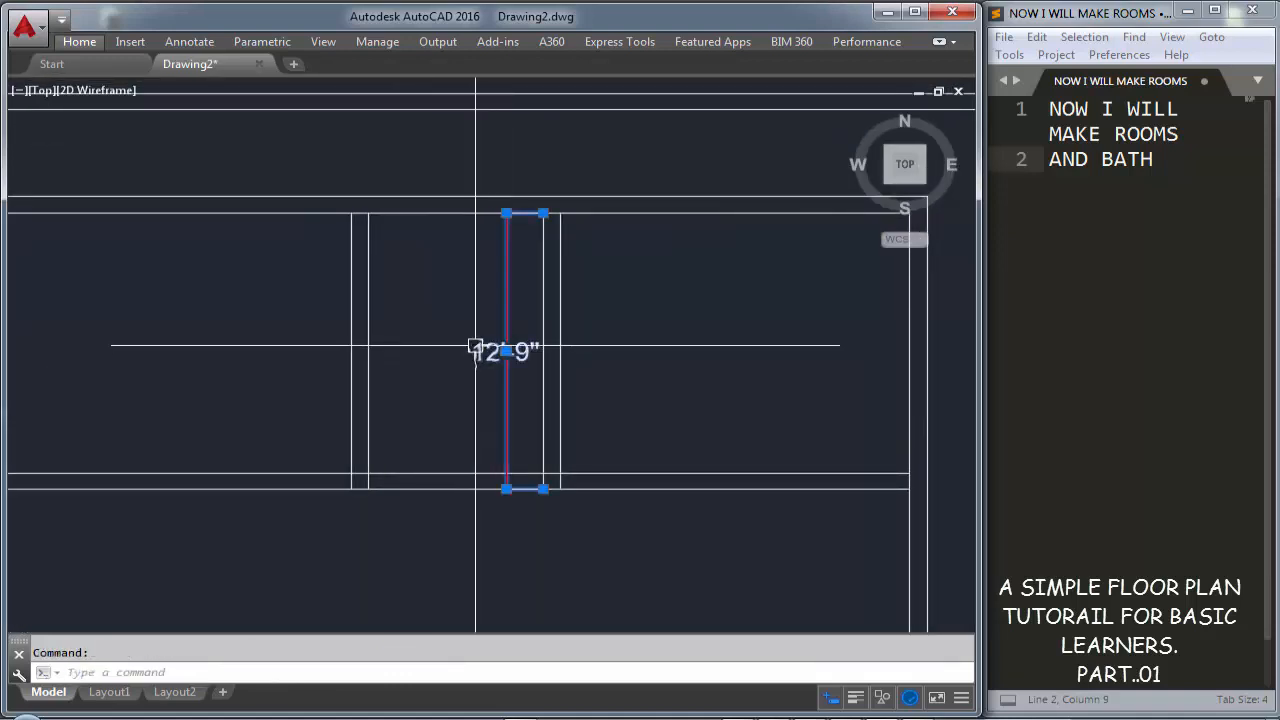
key("Delete")
Offset the innermost top wall line 8' downward to set the depth of the bath between the partitions
type("o")
key("Return")
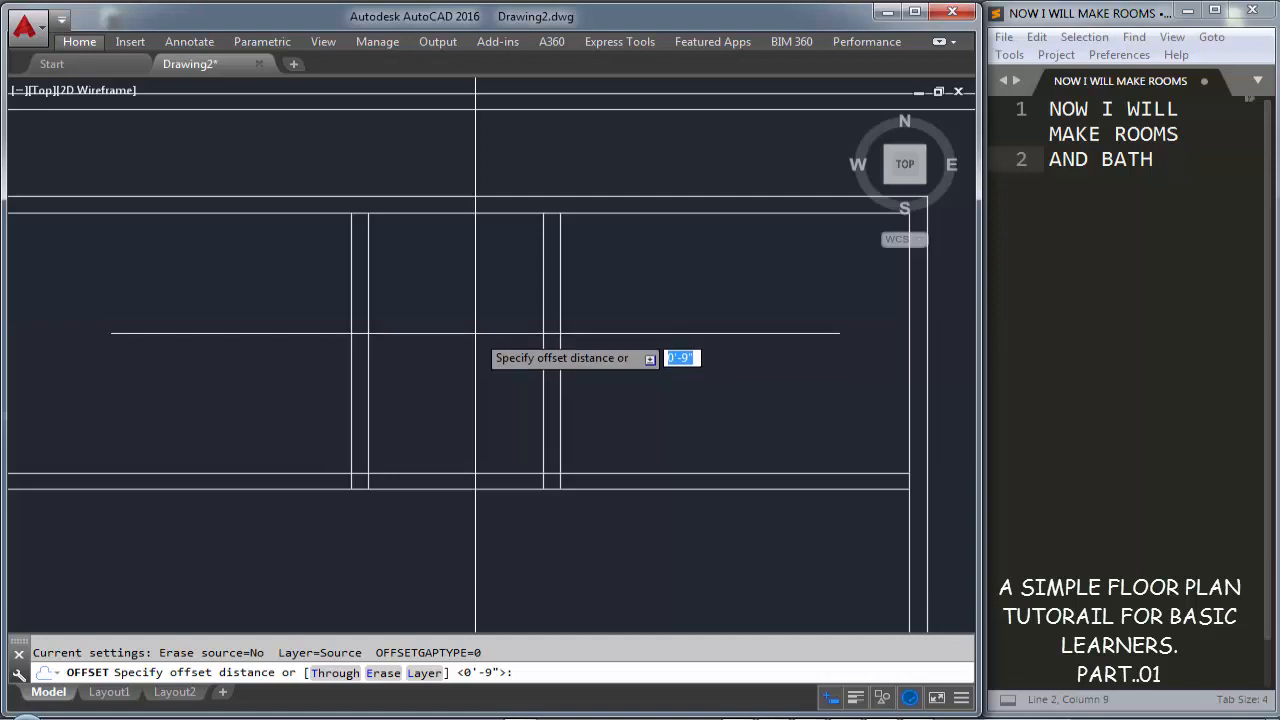
type("8'")
key("Return")
left_click(491, 214)
left_click(476, 274)
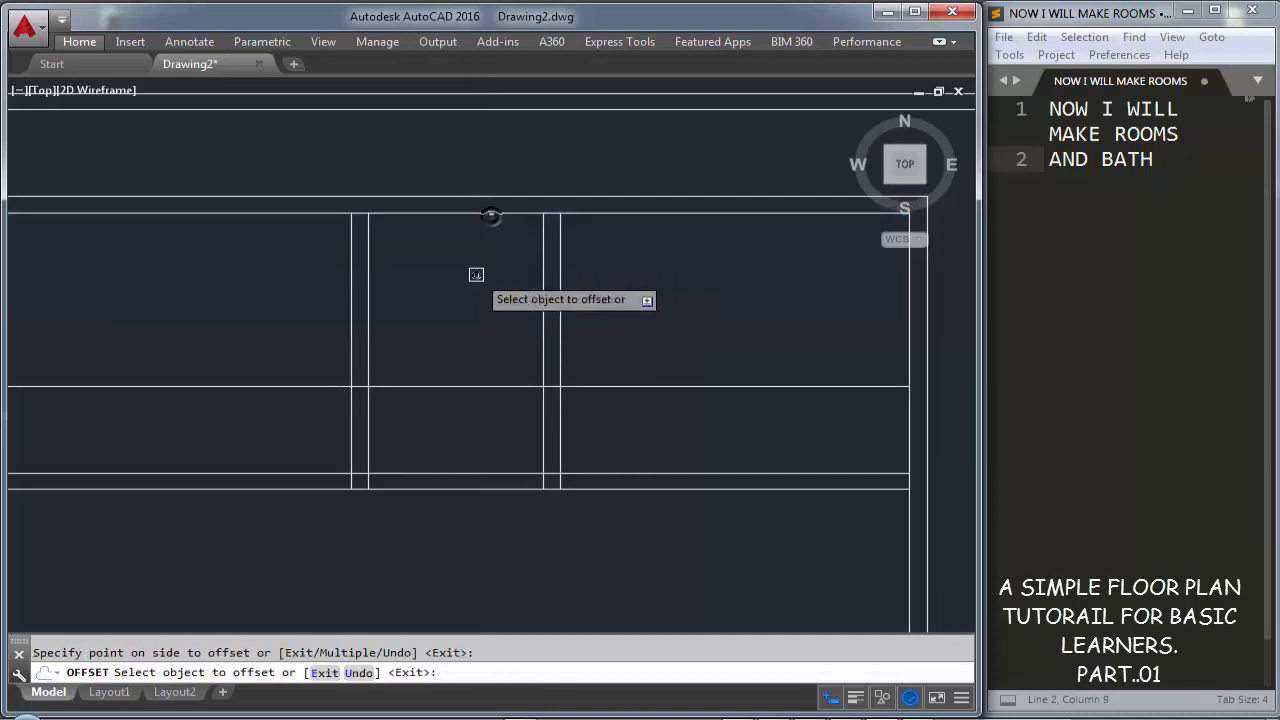
key("Escape")
Offset the bath's lower line 9" downward to give the bath wall its thickness
middle_click_drag(474, 274, 461, 288)
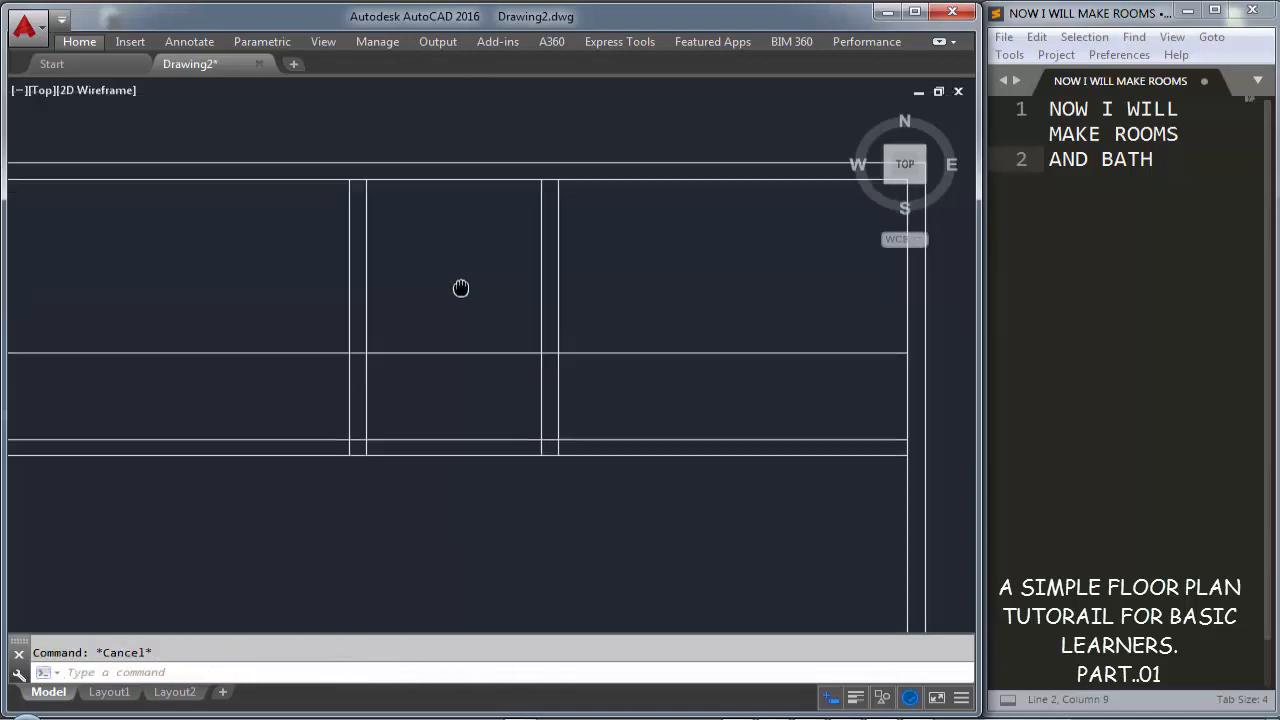
scroll(474, 345, "up", 5)
key("Return")
key("Return")
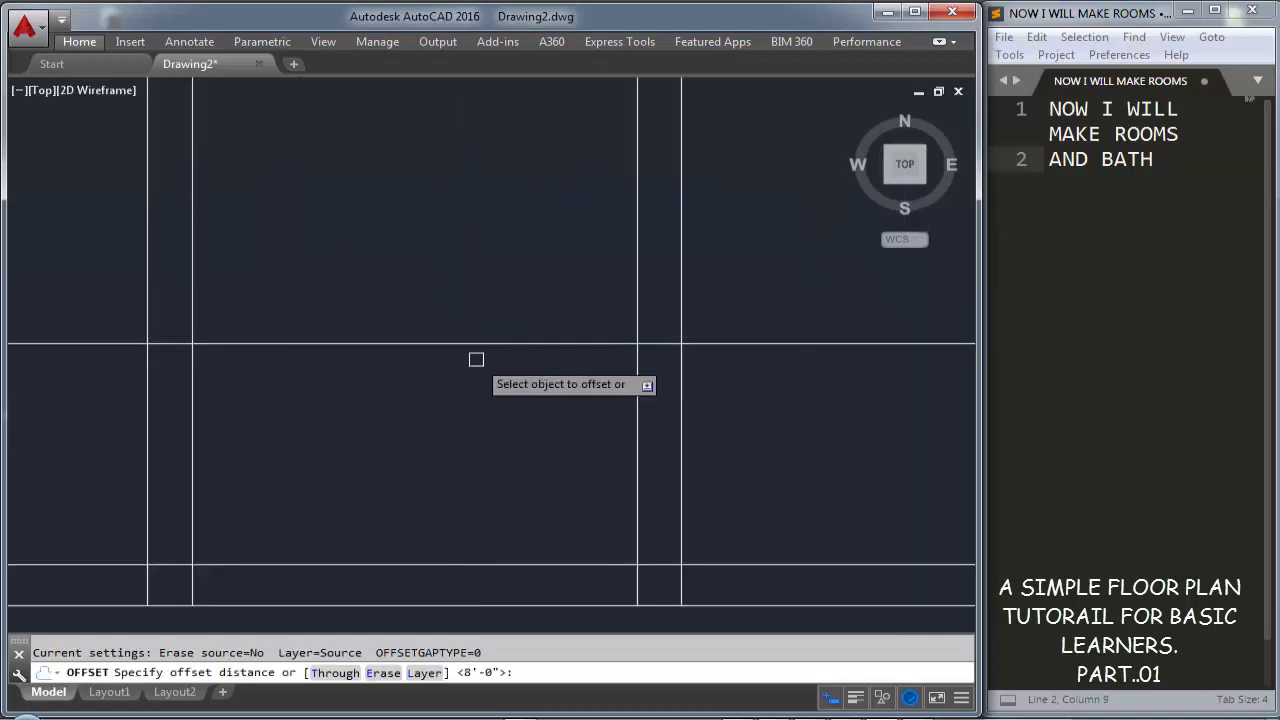
left_click(476, 345)
left_click(480, 385)
key("Escape")
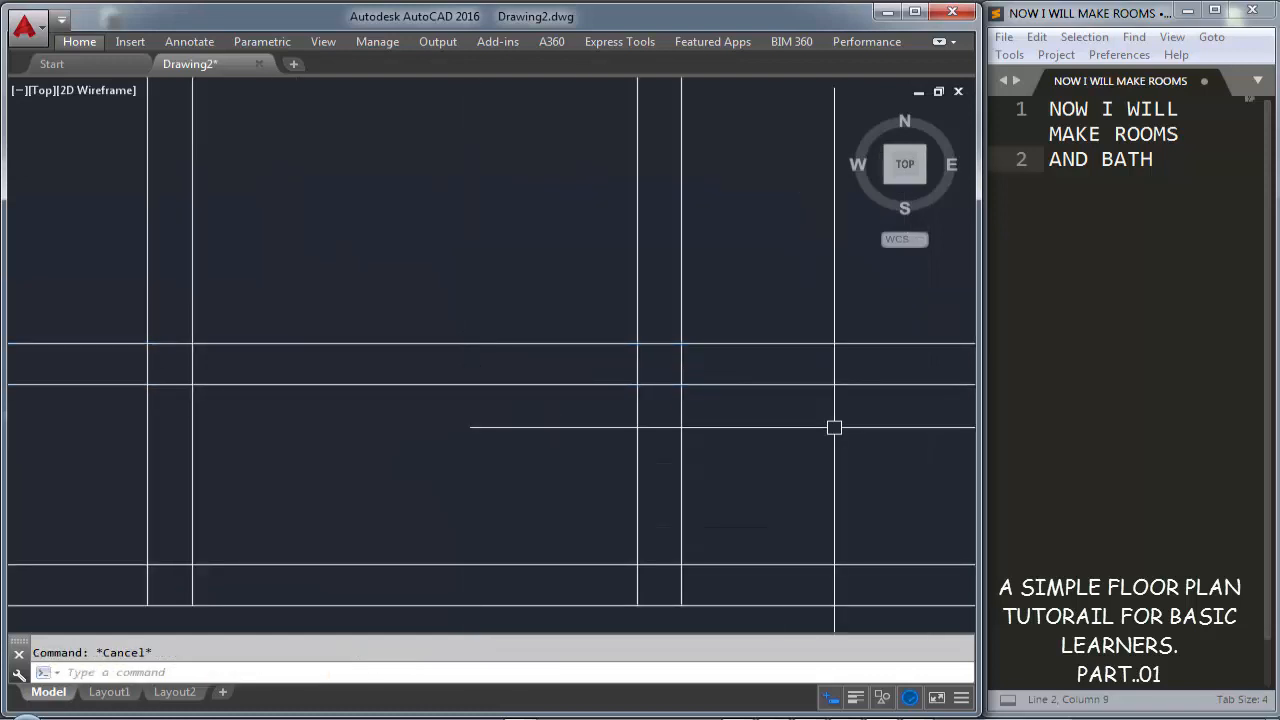
type("TR")
key("Return")
left_click(834, 428)
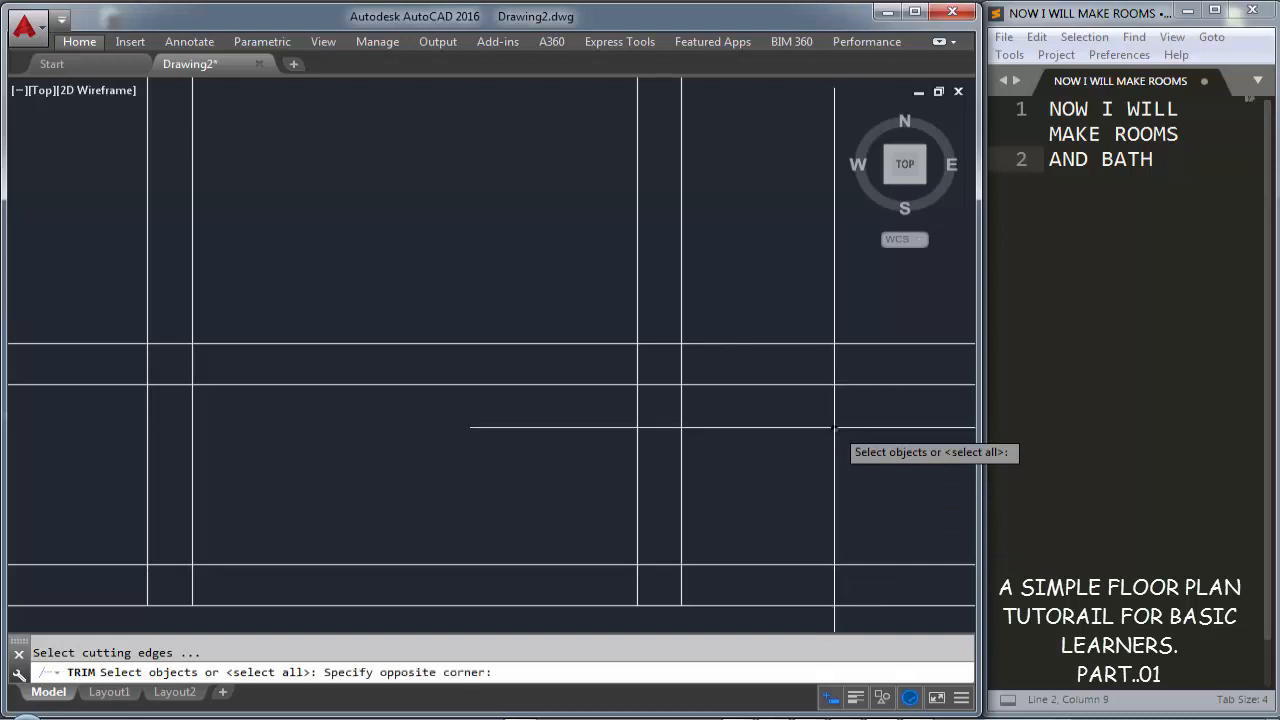
left_click(766, 335)
key("Escape")
Trim the two bath wall lines where they run through the rooms on both sides of the partitions
type("TR")
key("Return")
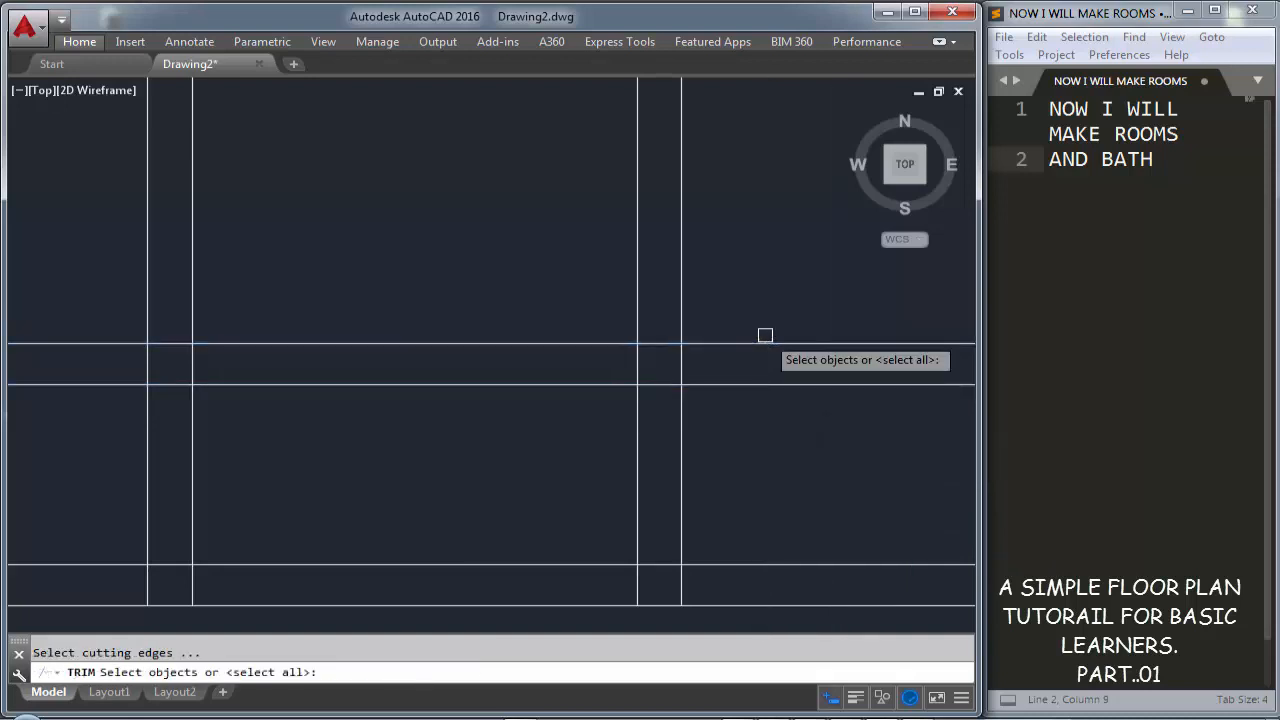
key("Return")
left_click(767, 302)
left_click(730, 454)
middle_click_drag(313, 362, 632, 340)
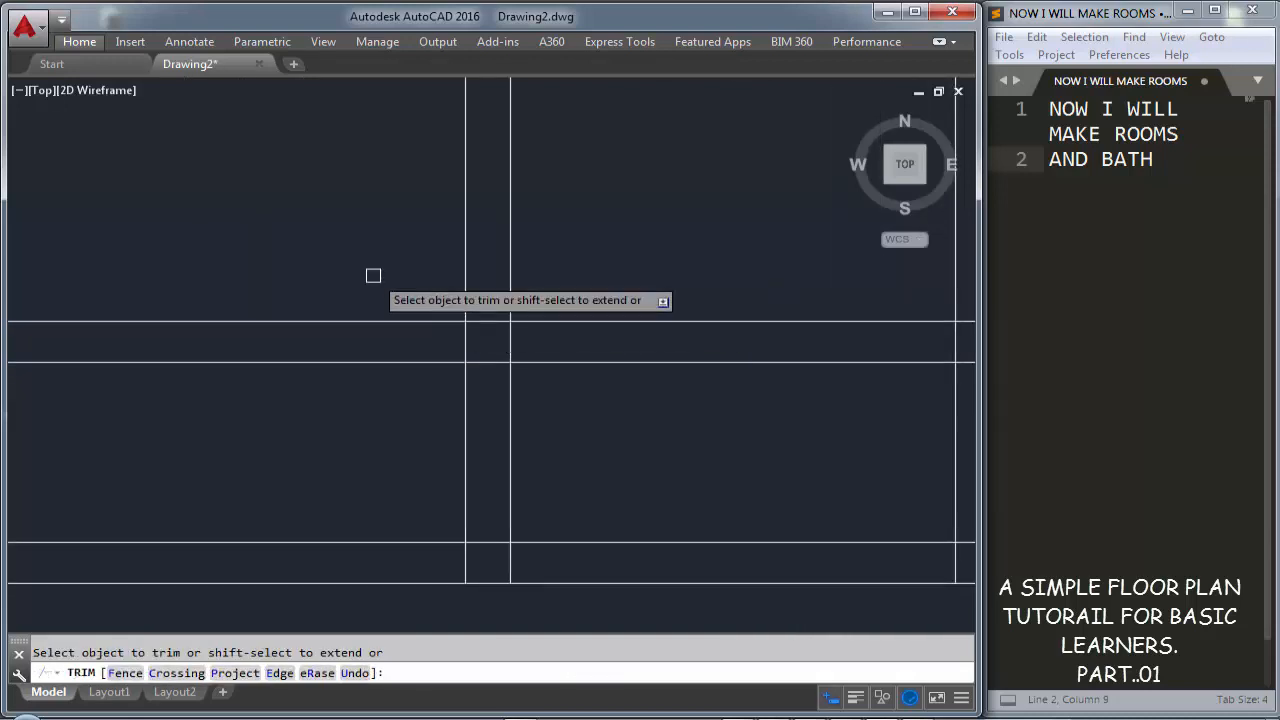
left_click(361, 258)
left_click(364, 399)
key("Escape")
Trim the rooms' two lower wall lines between the partitions to open the space below the bath
scroll(423, 331, "down", 2)
mouse_move(622, 410)
middle_mouse_down()
mouse_move(522, 385)
mouse_move(526, 440)
middle_mouse_up()
type("TR")
key("Return")
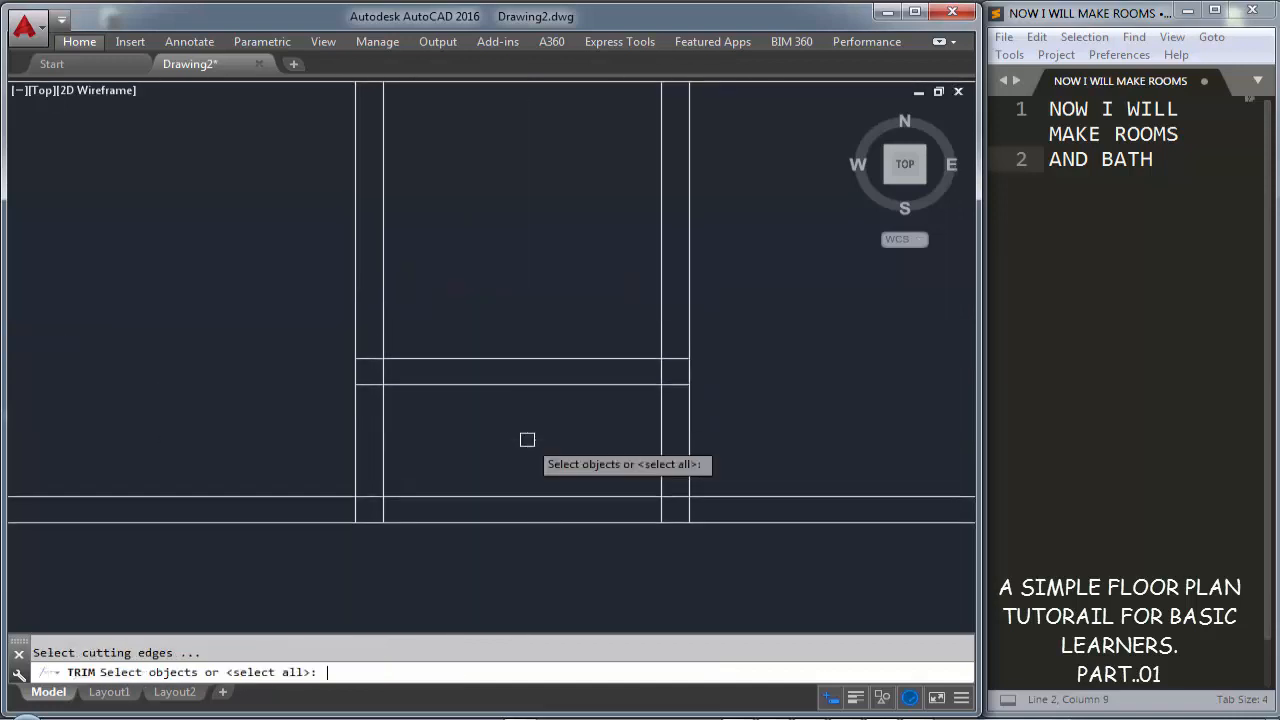
key("Return")
left_click(527, 437)
left_click(507, 497)
key("Escape")
scroll(549, 437, "down", 2)
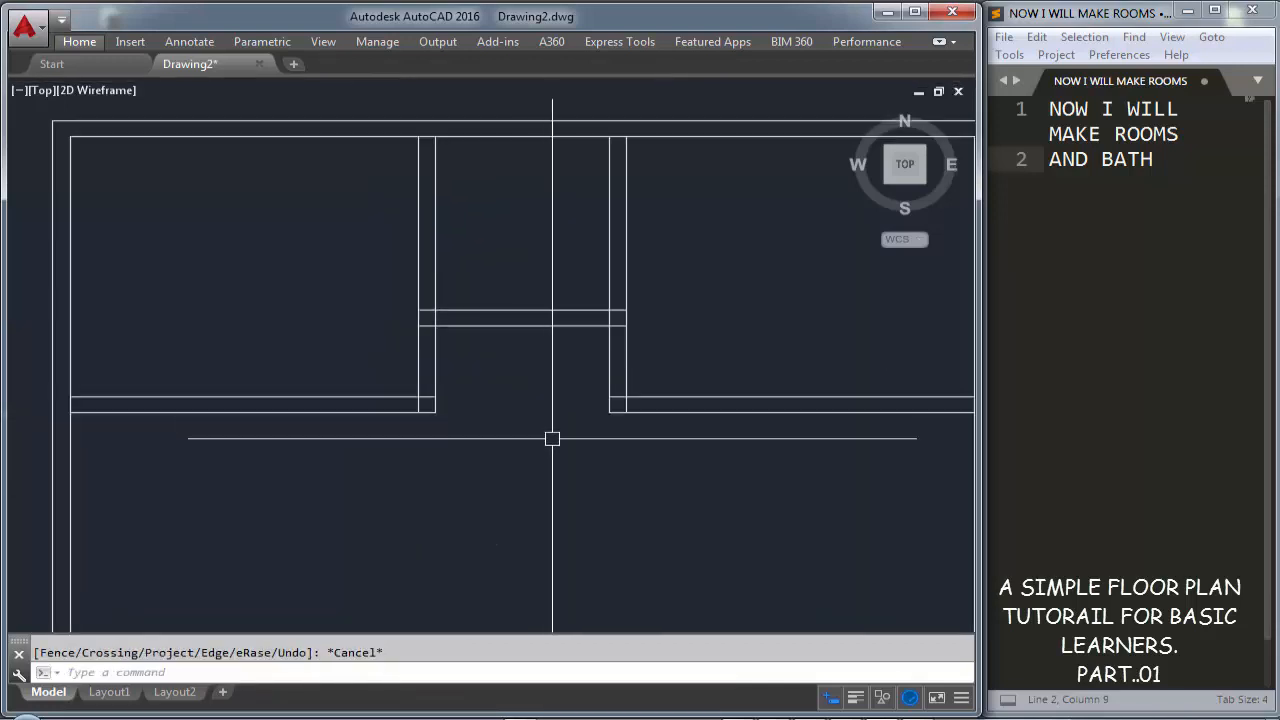
mouse_move(549, 437)
middle_mouse_down()
mouse_move(470, 386)
mouse_move(500, 374)
mouse_move(529, 290)
mouse_move(512, 330)
middle_mouse_up()
scroll(470, 386, "down", 2)
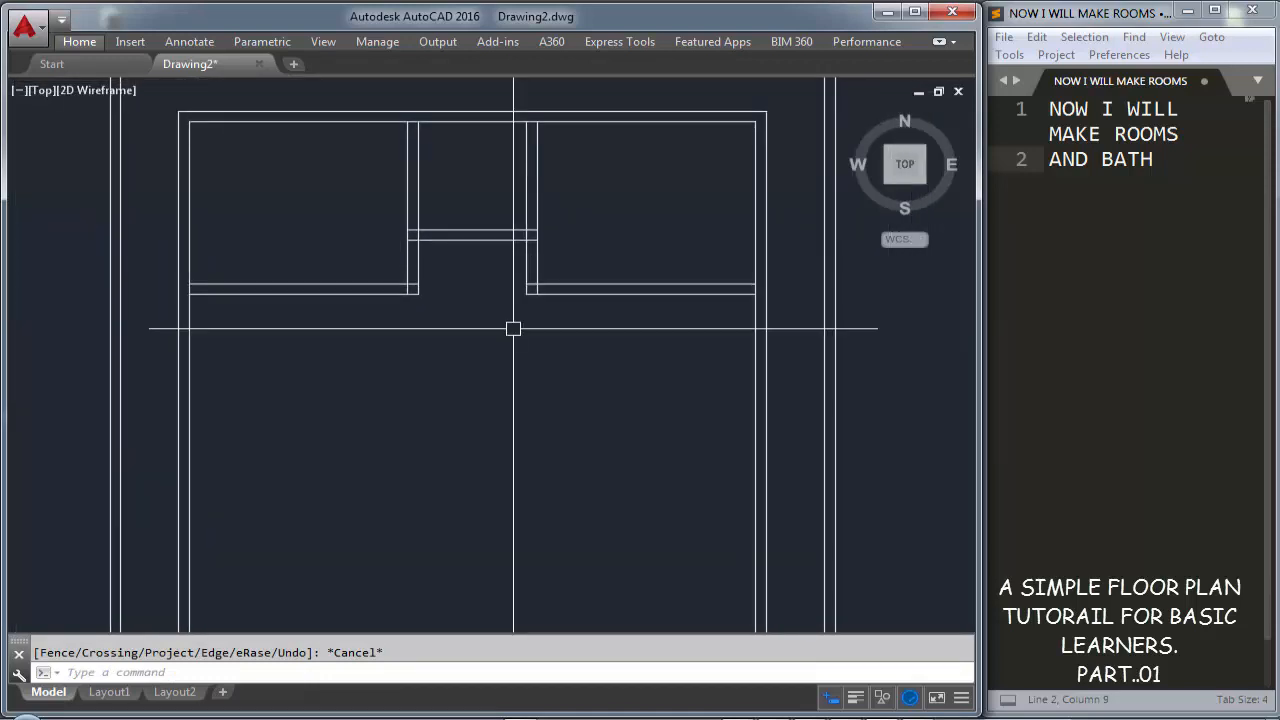
Switch to Sublime Text and add the line "NOW MAKE KITCHEN" below the existing text
left_click(1171, 185)
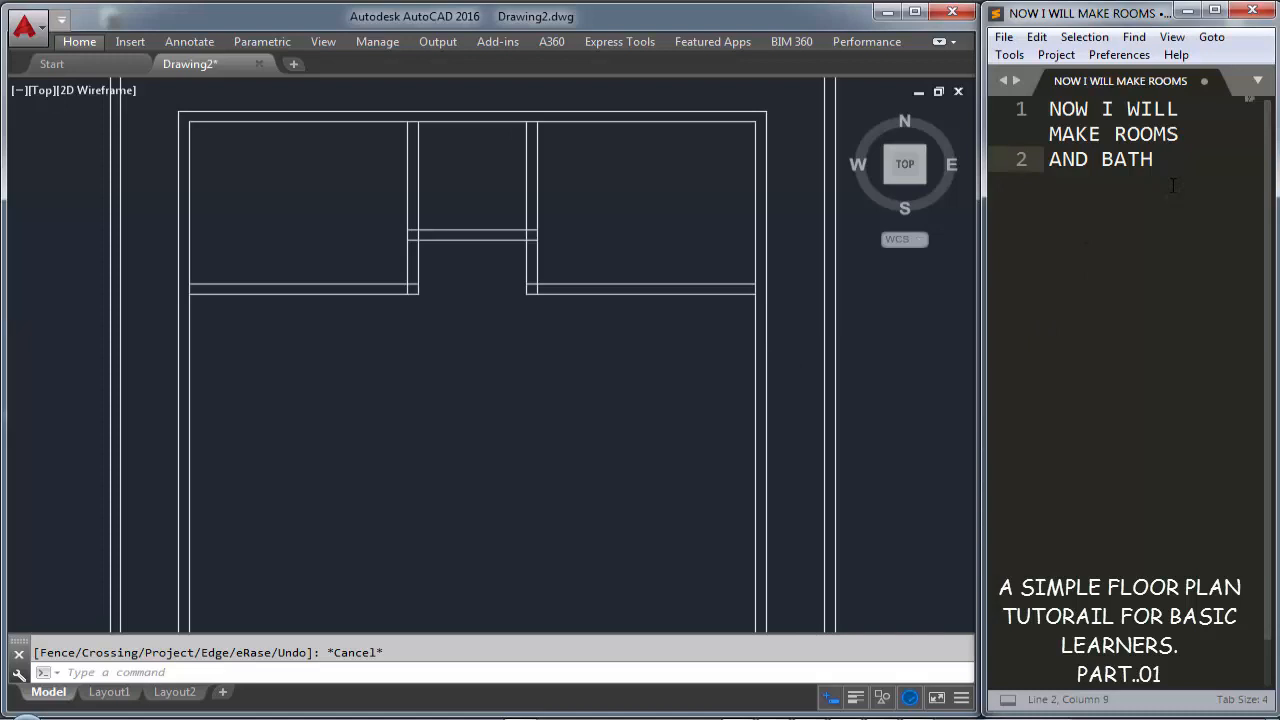
key("Return")
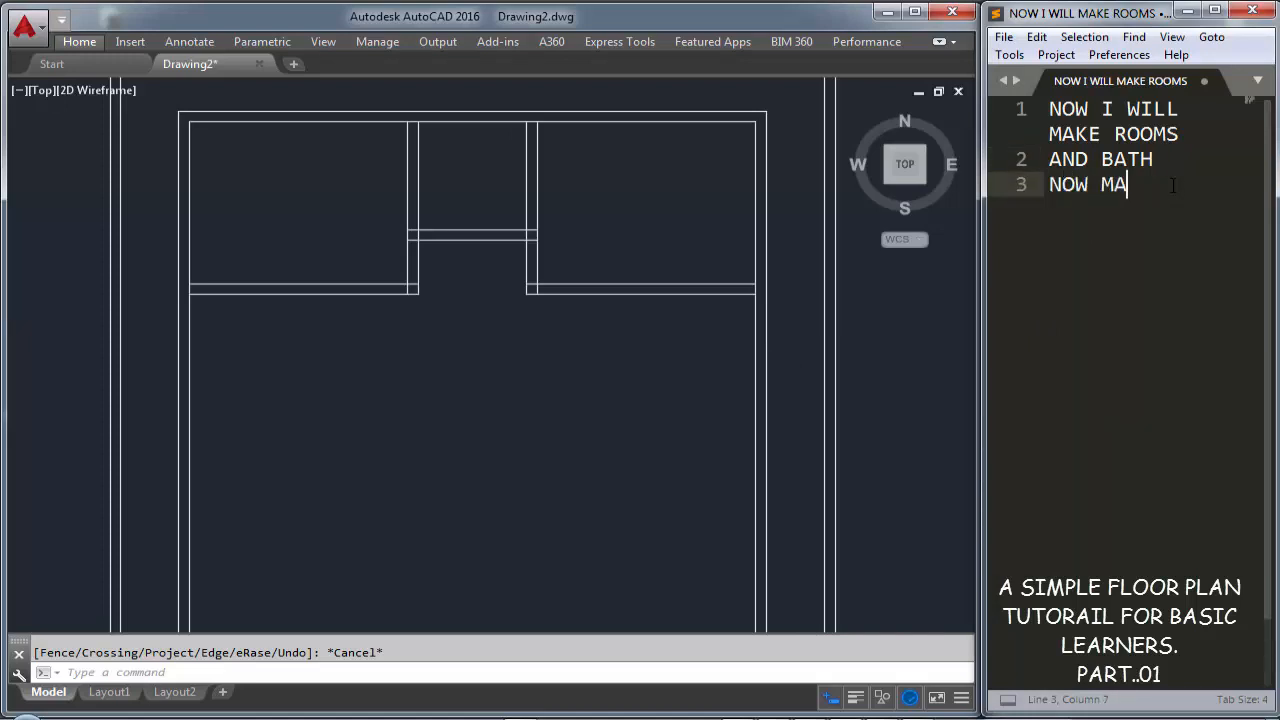
type("NOW MAKE KITCHE")
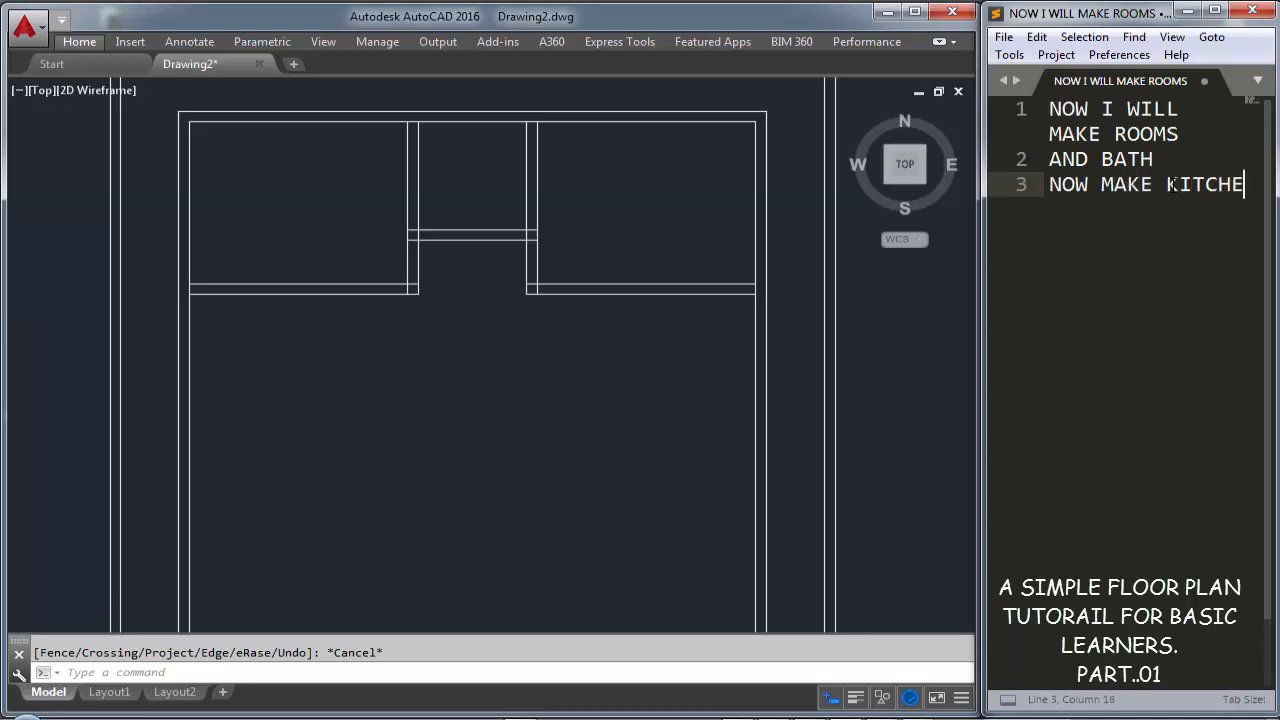
type("N")
key("Return")
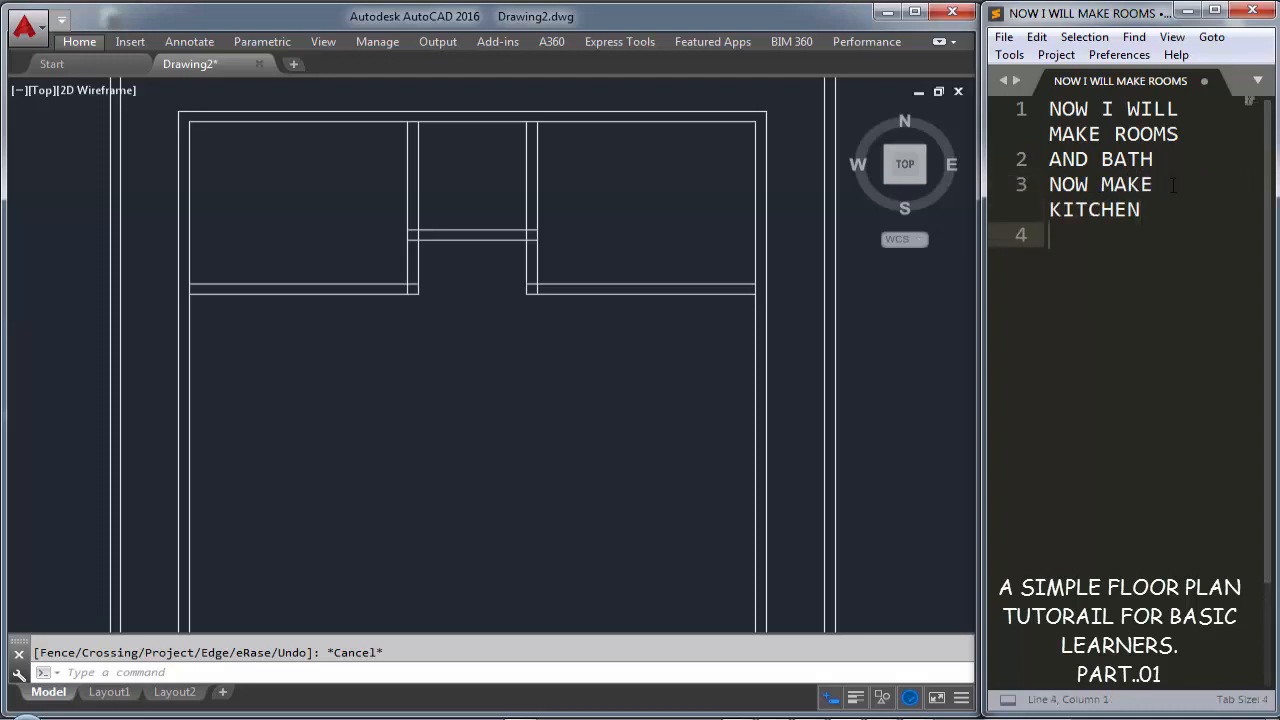
Switch to AutoCAD and offset the innermost right wall line 8' inward to set the kitchen width
middle_click_drag(677, 349, 657, 349)
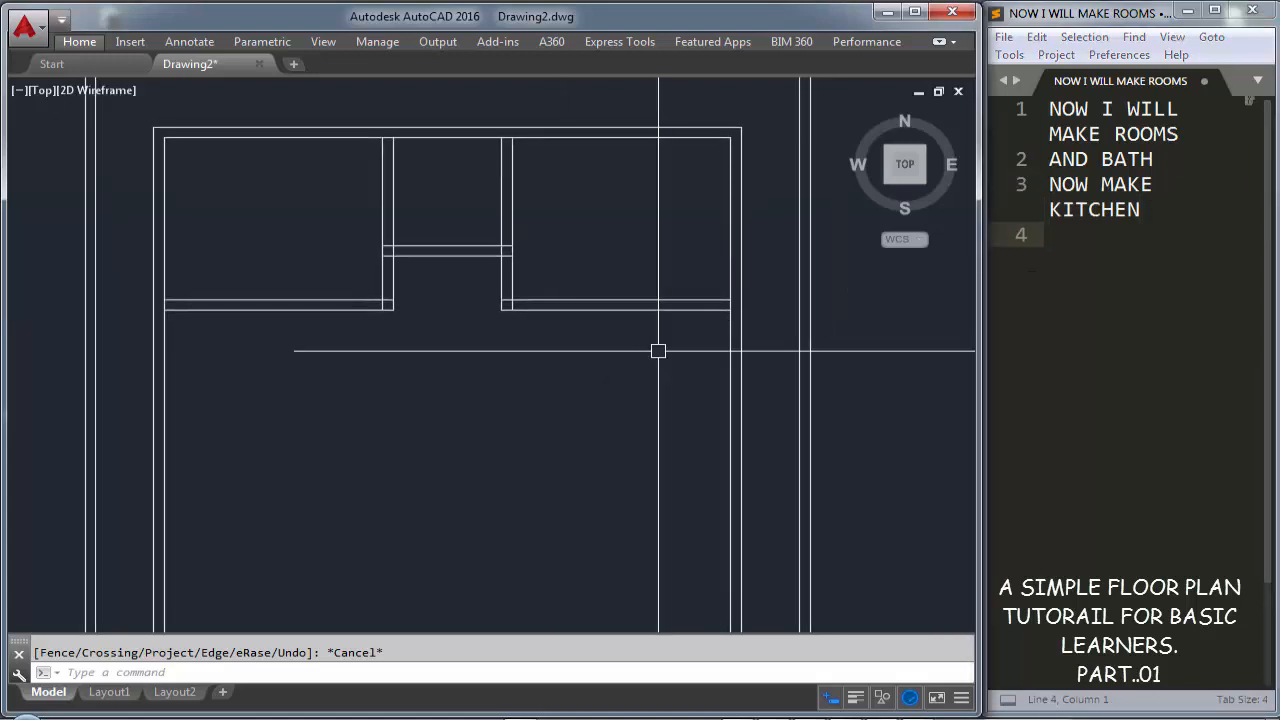
type("o")
key("Return")
type("8")
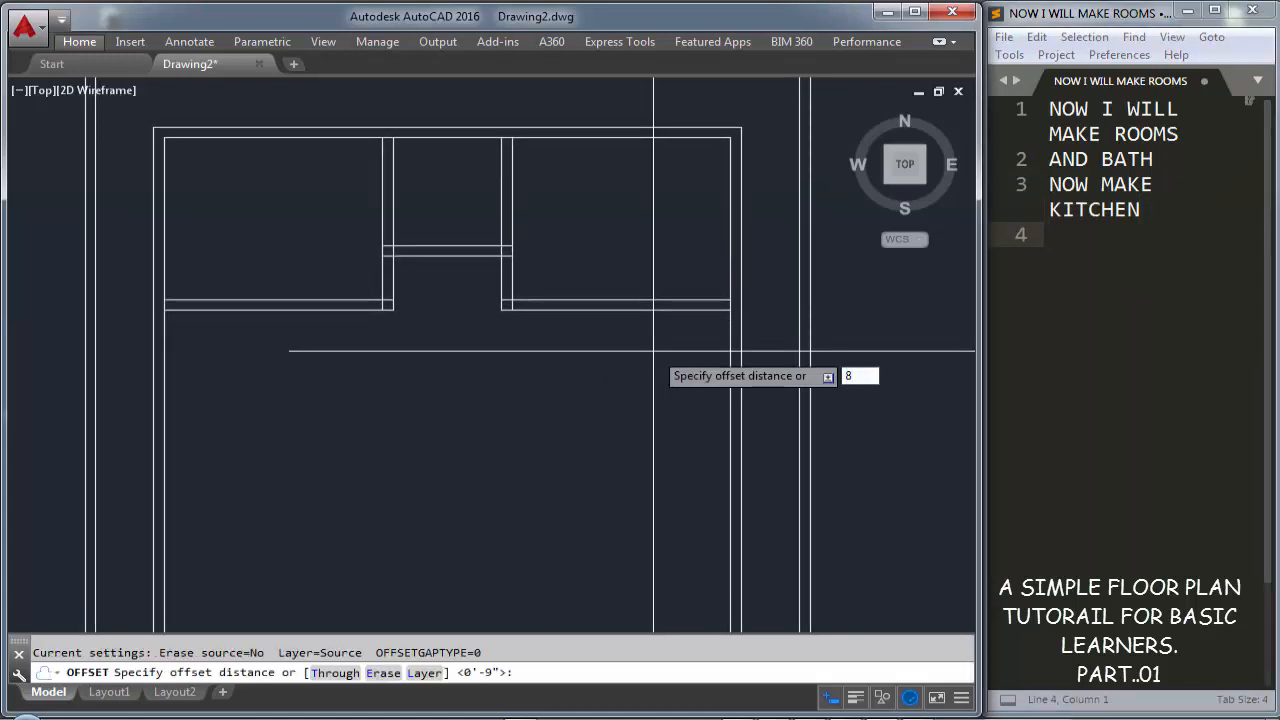
type("'")
key("Return")
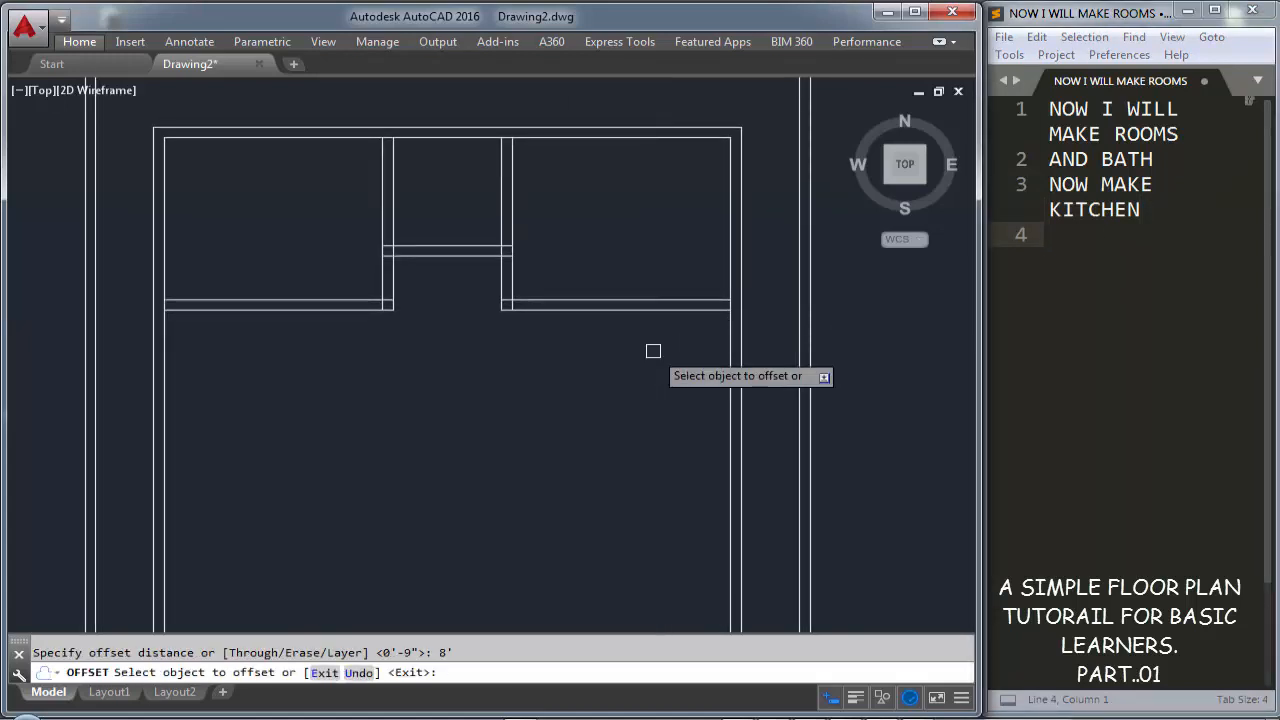
left_click(729, 365)
left_click(620, 380)
key("Escape")
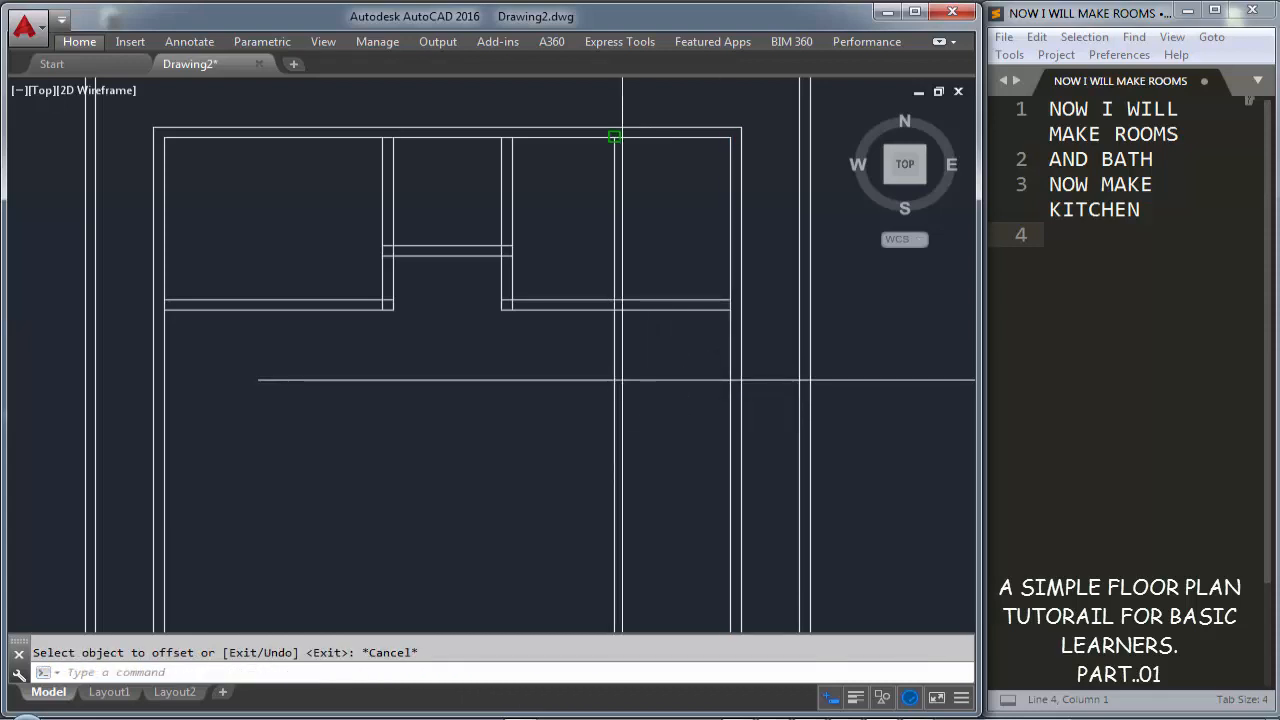
Offset the kitchen's vertical line 9" to the left to give the kitchen wall its thickness
key("Return")
key("Return")
left_click(614, 372)
left_click(428, 405)
key("Escape")
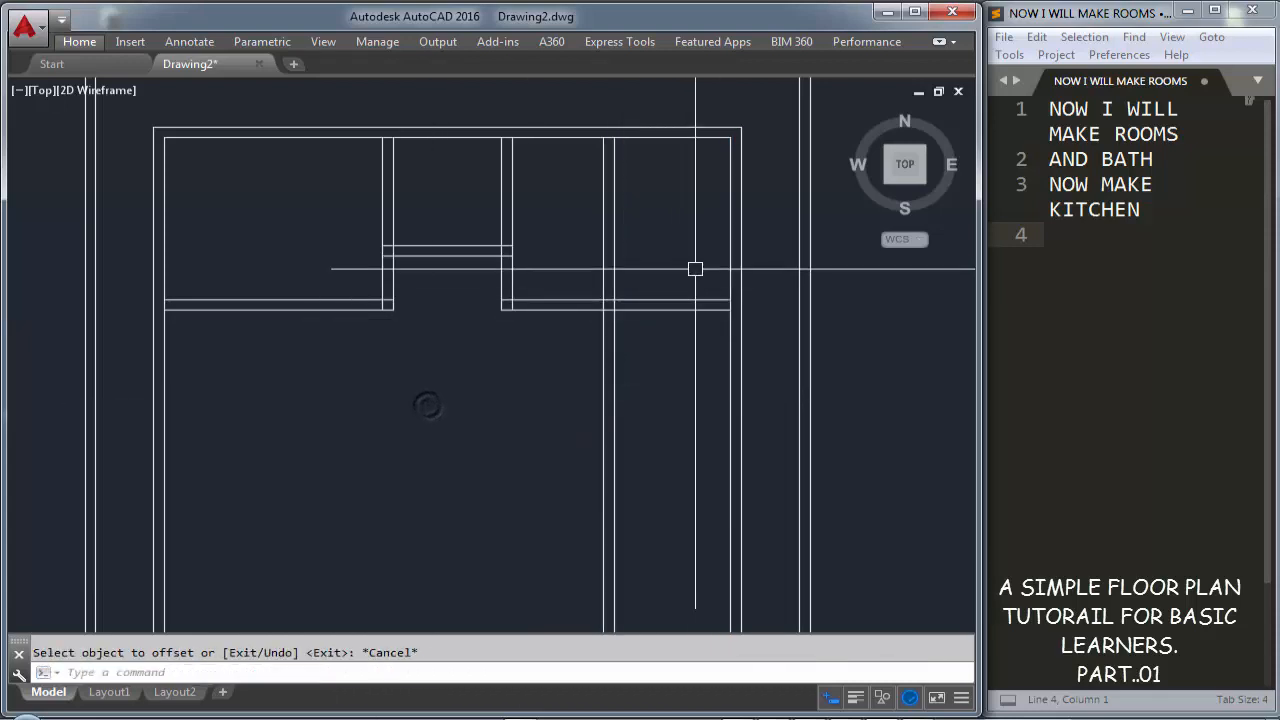
key("Escape")
Trim the two vertical kitchen wall lines where they cross the upper right room
type("TR")
key("Return")
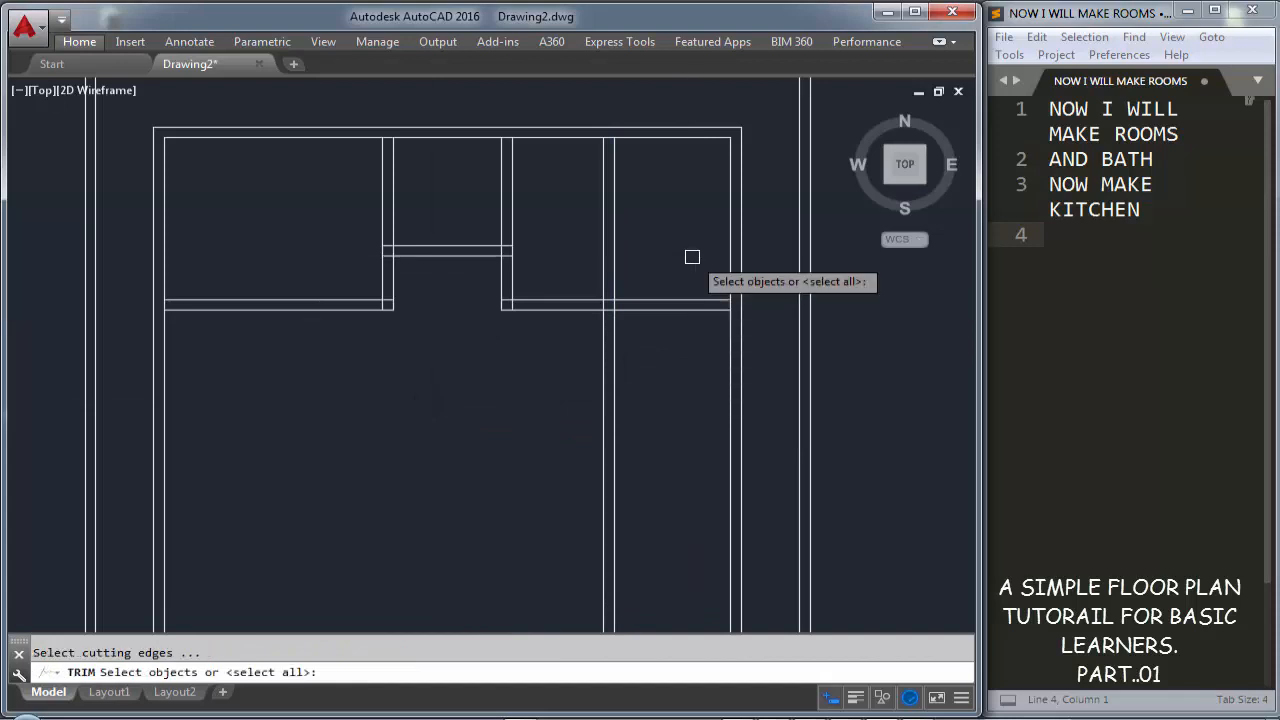
key("Return")
left_click(692, 257)
left_click(594, 225)
key("Escape")
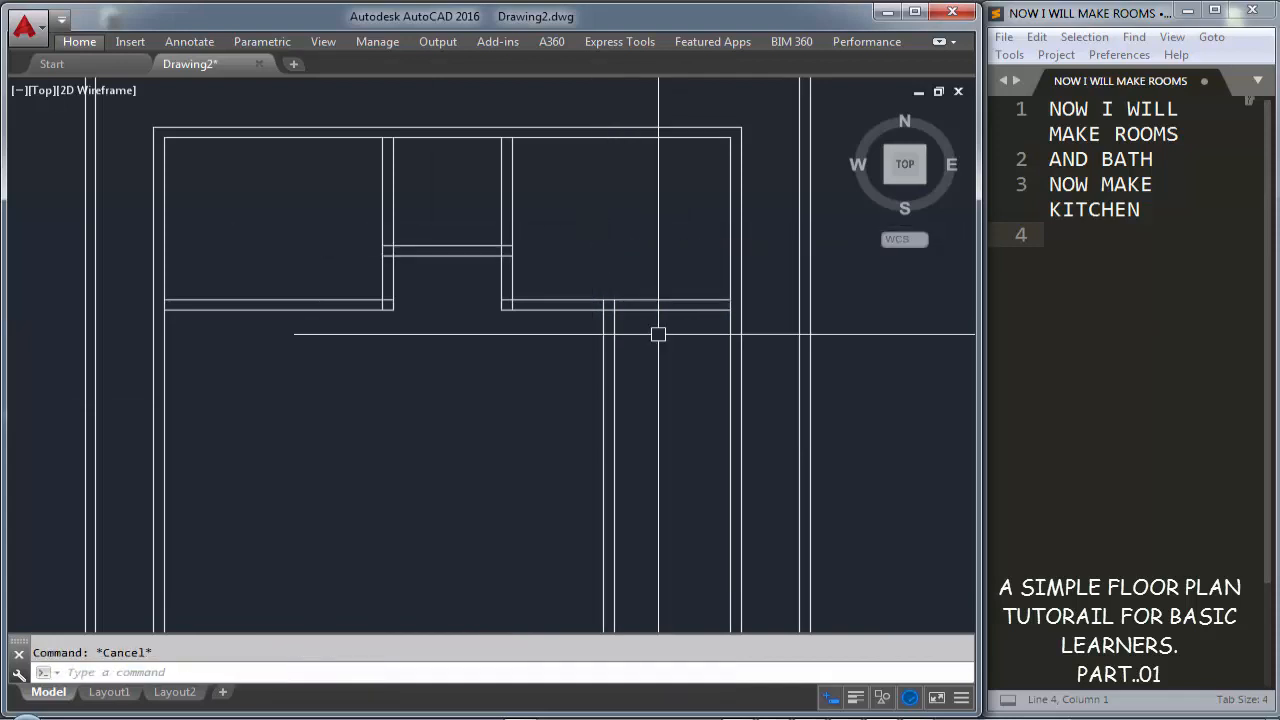
Offset the lower wall line of the upper right room 10' downward to set the kitchen length
type("O")
key("Return")
type("10")
key("Return")
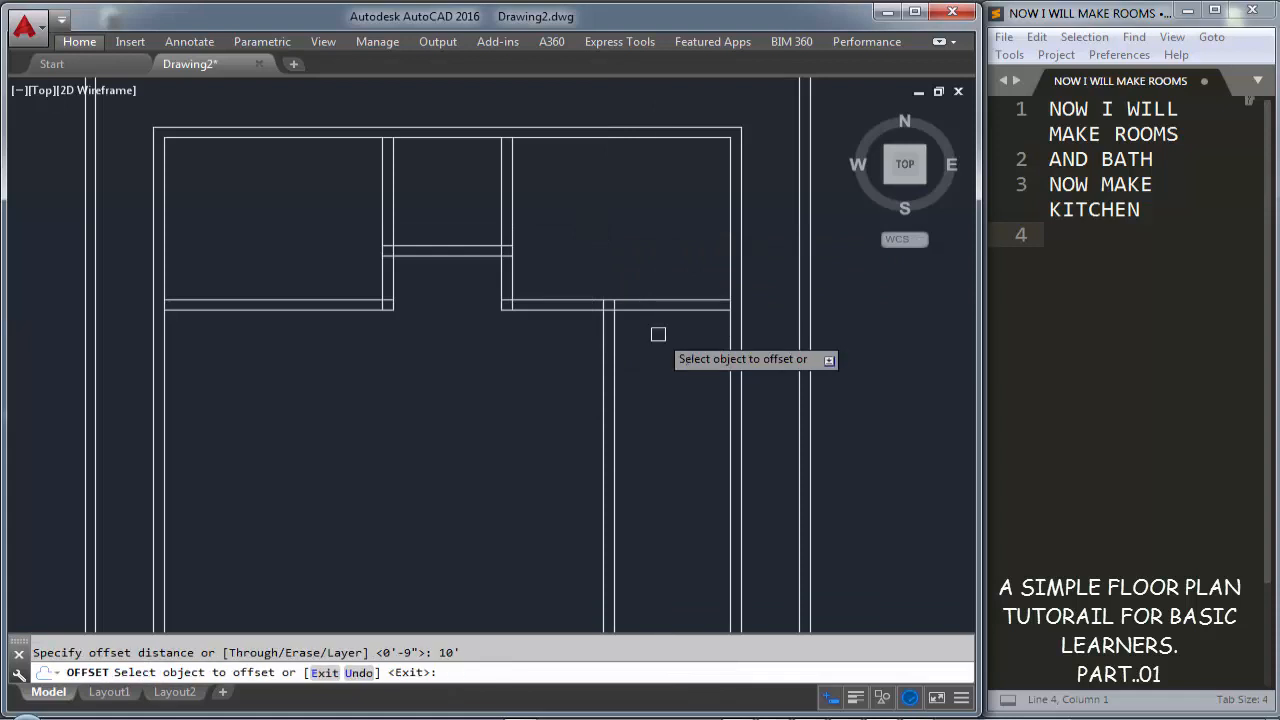
left_click(656, 309)
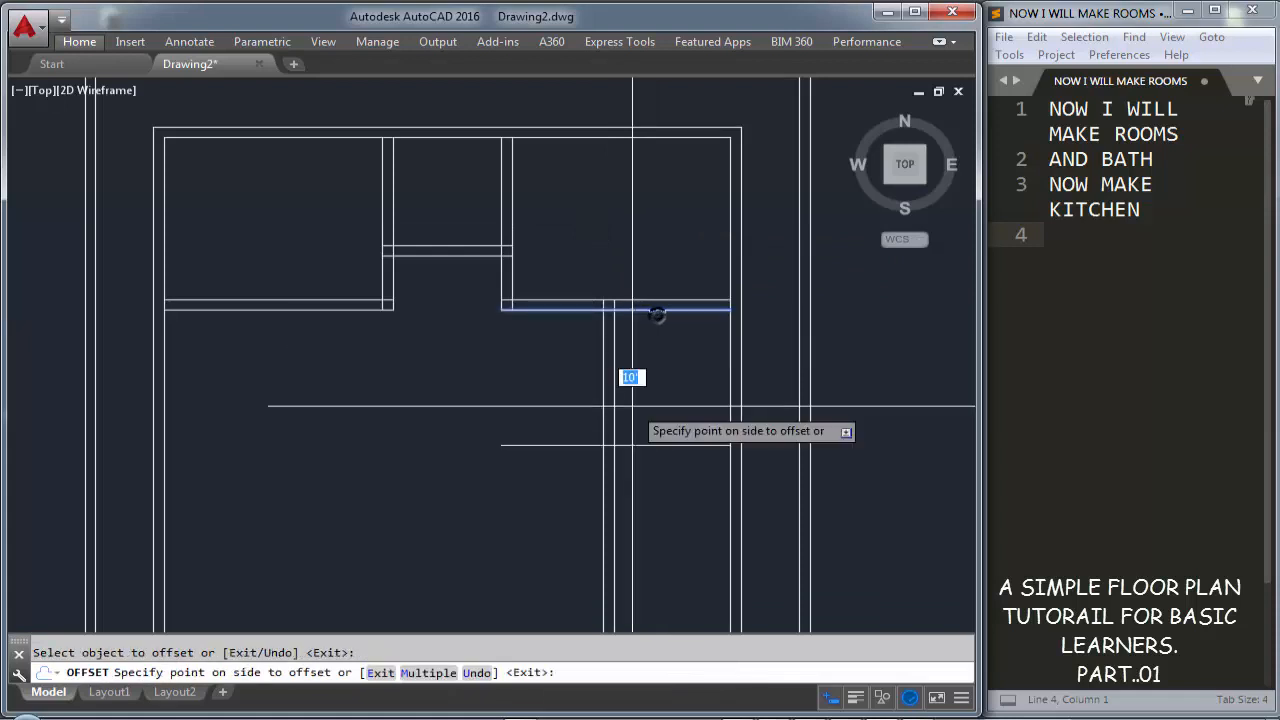
left_click(631, 406)
key("Escape")
key("Escape")
Offset the kitchen's lower horizontal line 9" downward to give that wall its thickness
type("O9")
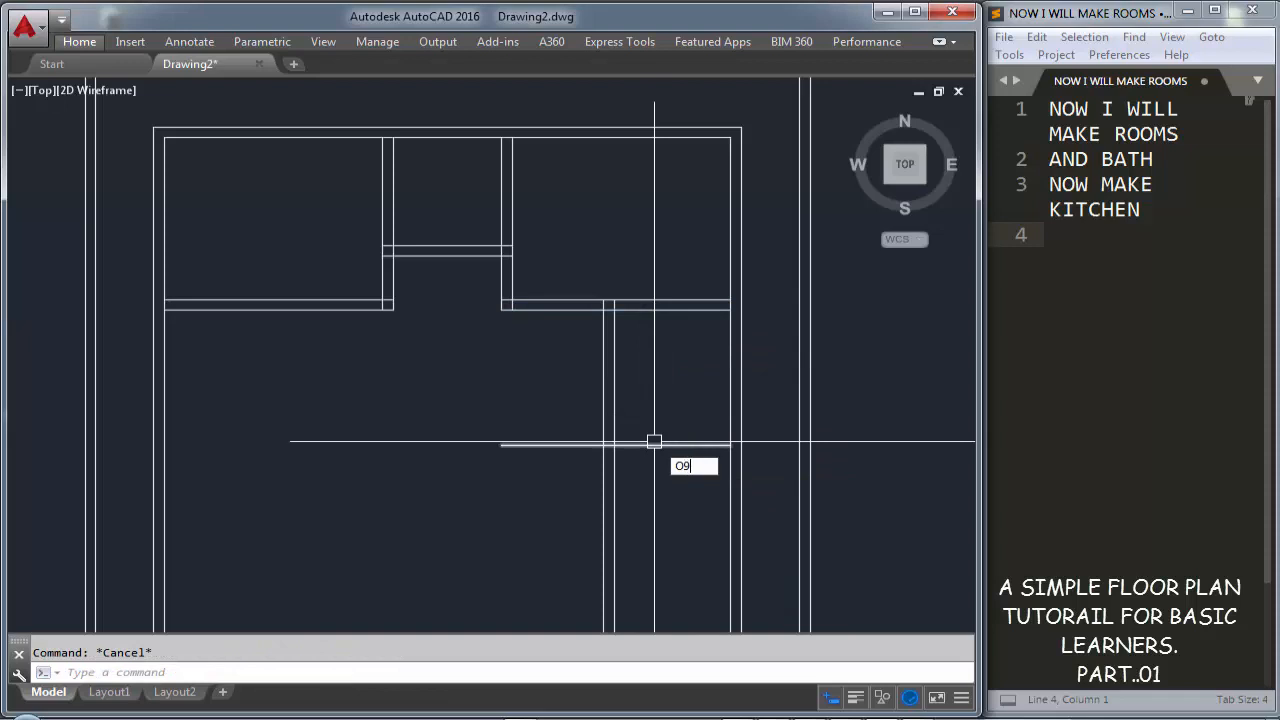
key("Escape")
type("O")
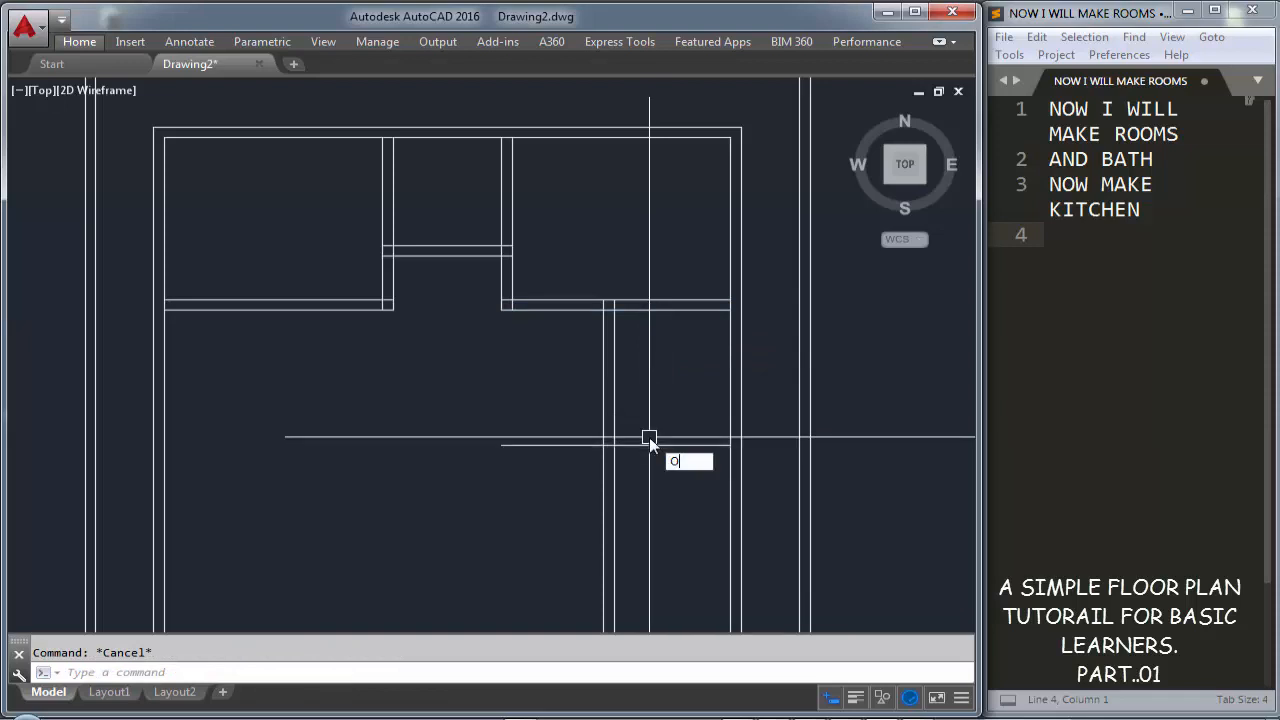
key("Return")
type("9")
key("Return")
left_click(649, 440)
left_click(649, 505)
key("Escape")
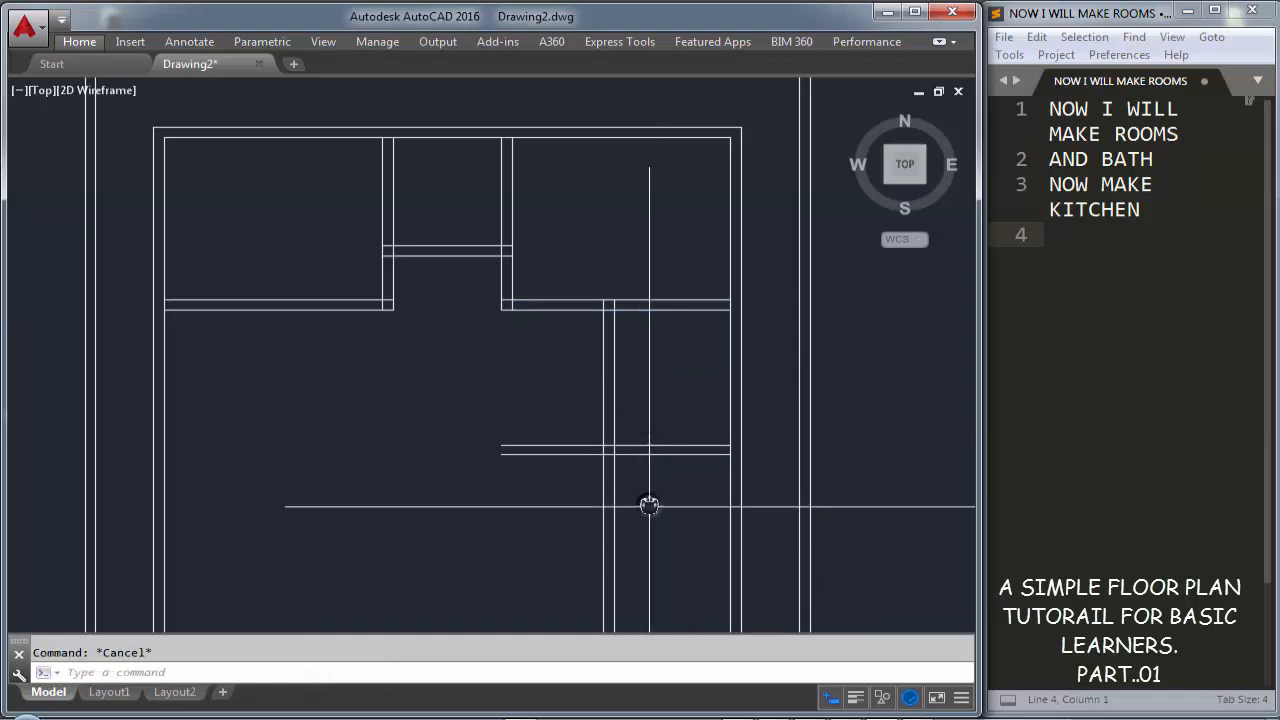
Trim the vertical kitchen wall lines below the kitchen's lower wall and the horizontal lines extending left of the kitchen
type("TR")
key("Return")
key("Return")
left_click(649, 507)
left_click(540, 508)
left_click(540, 507)
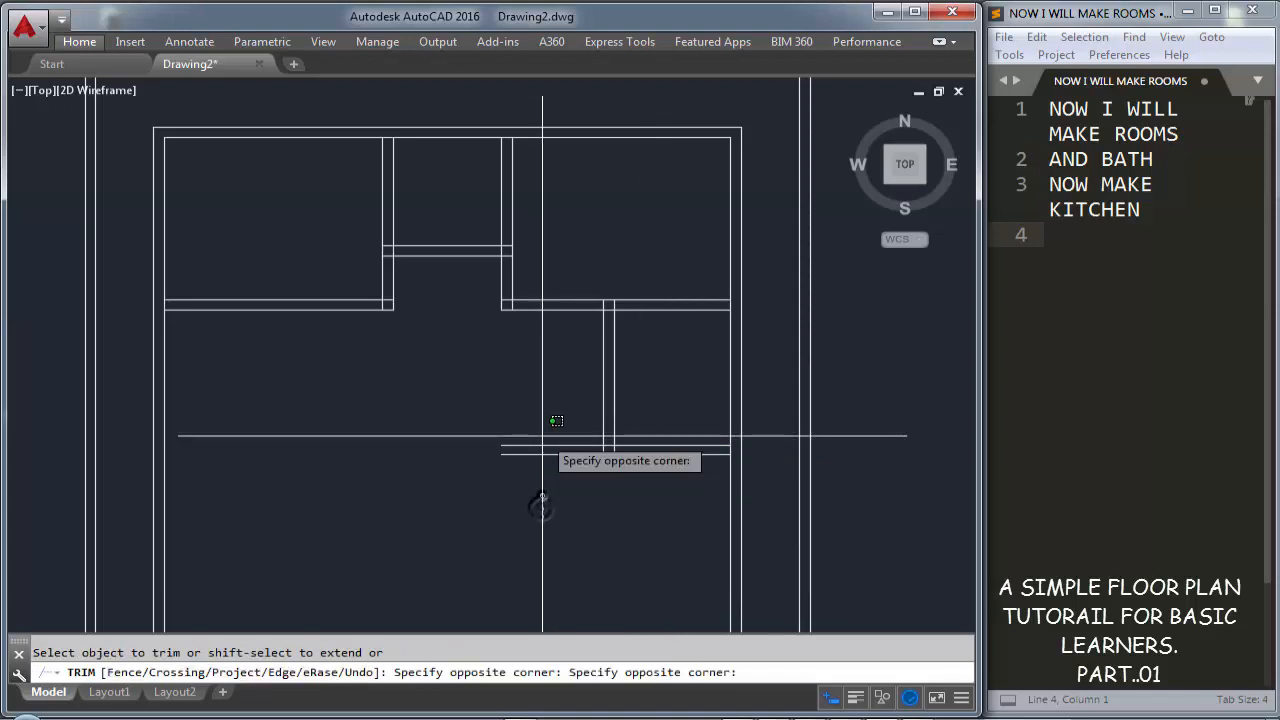
left_click(537, 423)
key("Escape")
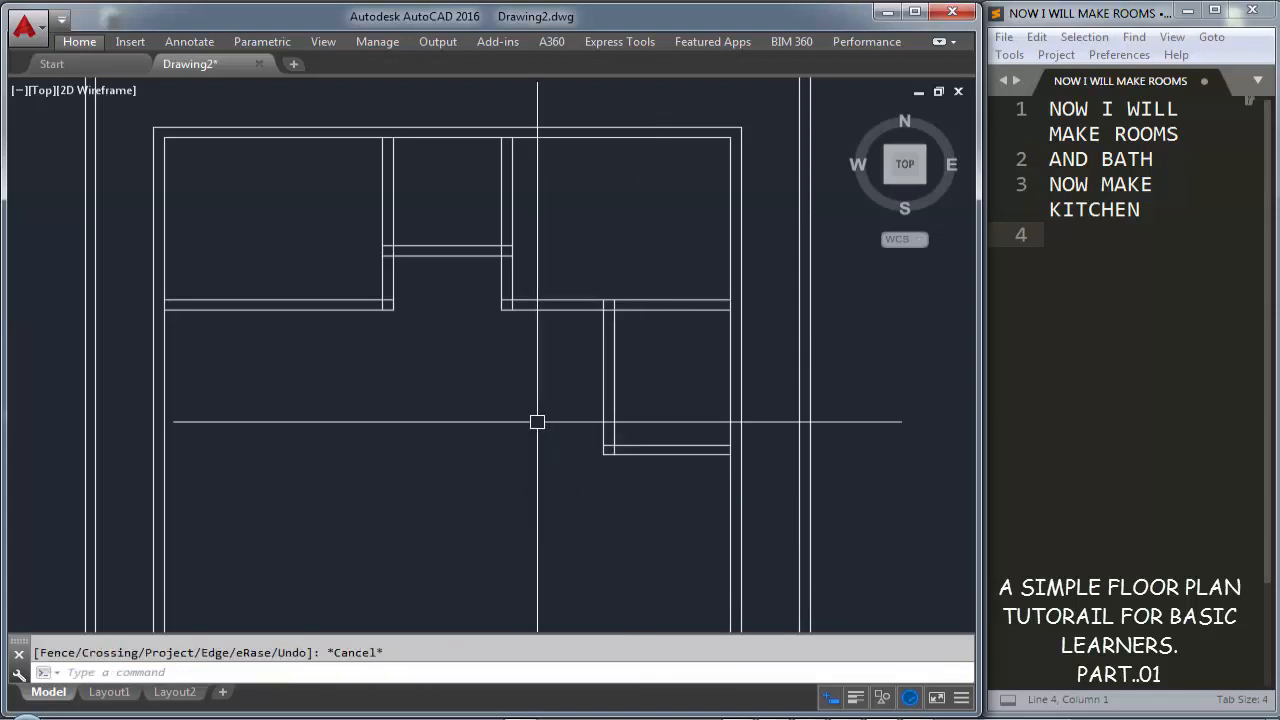
mouse_move(610, 390)
middle_mouse_down()
mouse_move(693, 320)
mouse_move(631, 410)
middle_mouse_up()
scroll(631, 410, "up", 3)
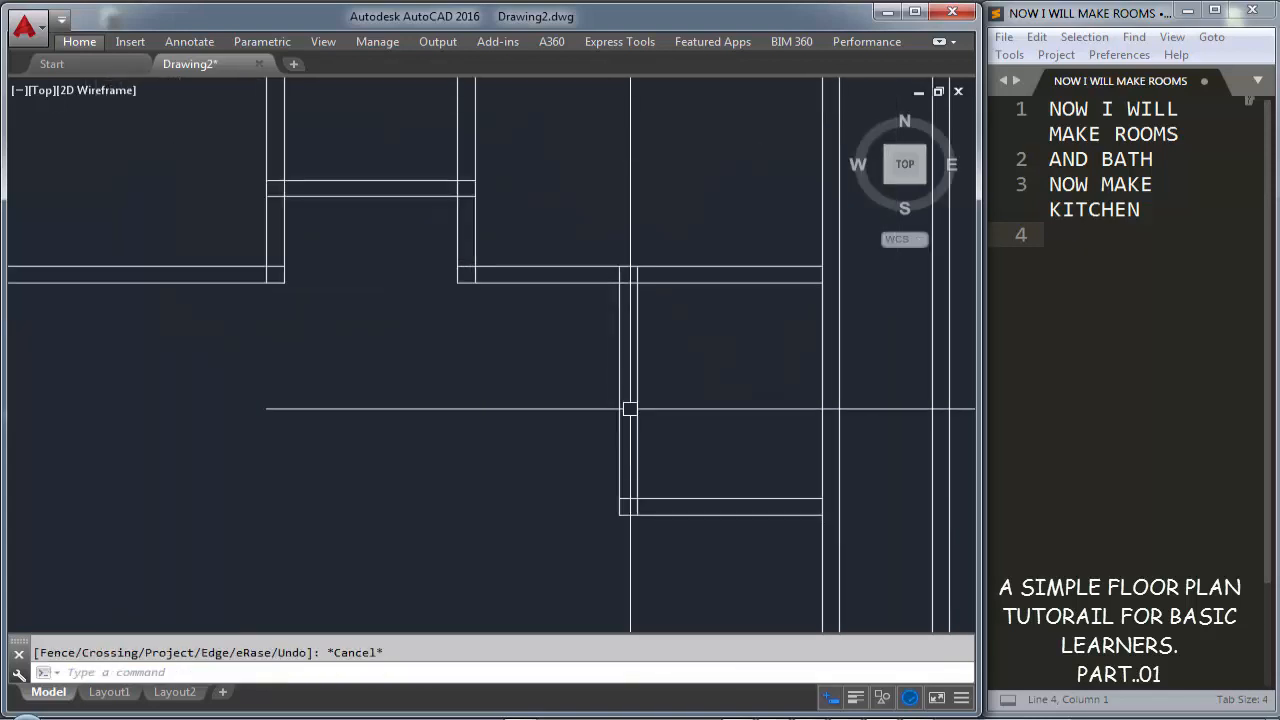
scroll(617, 420, "down", 4)
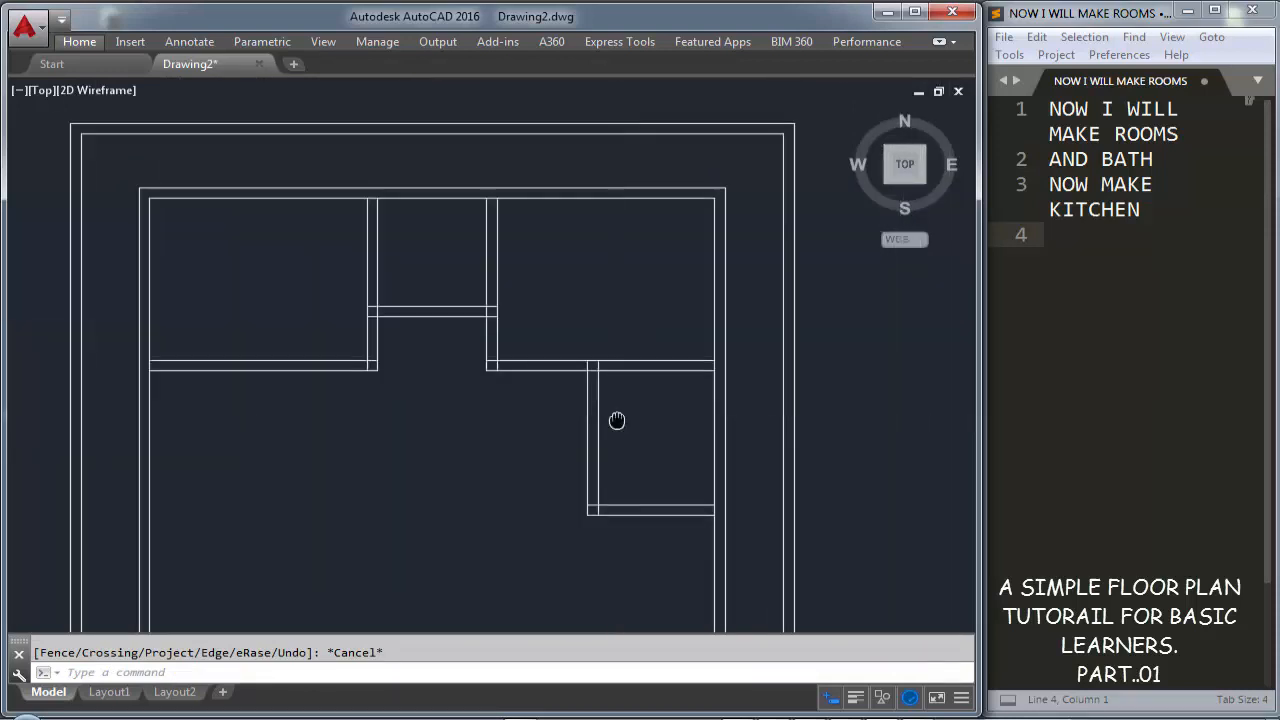
scroll(614, 423, "up", 2)
mouse_move(614, 423)
middle_mouse_down()
mouse_move(646, 297)
mouse_move(691, 231)
mouse_move(695, 254)
middle_mouse_up()
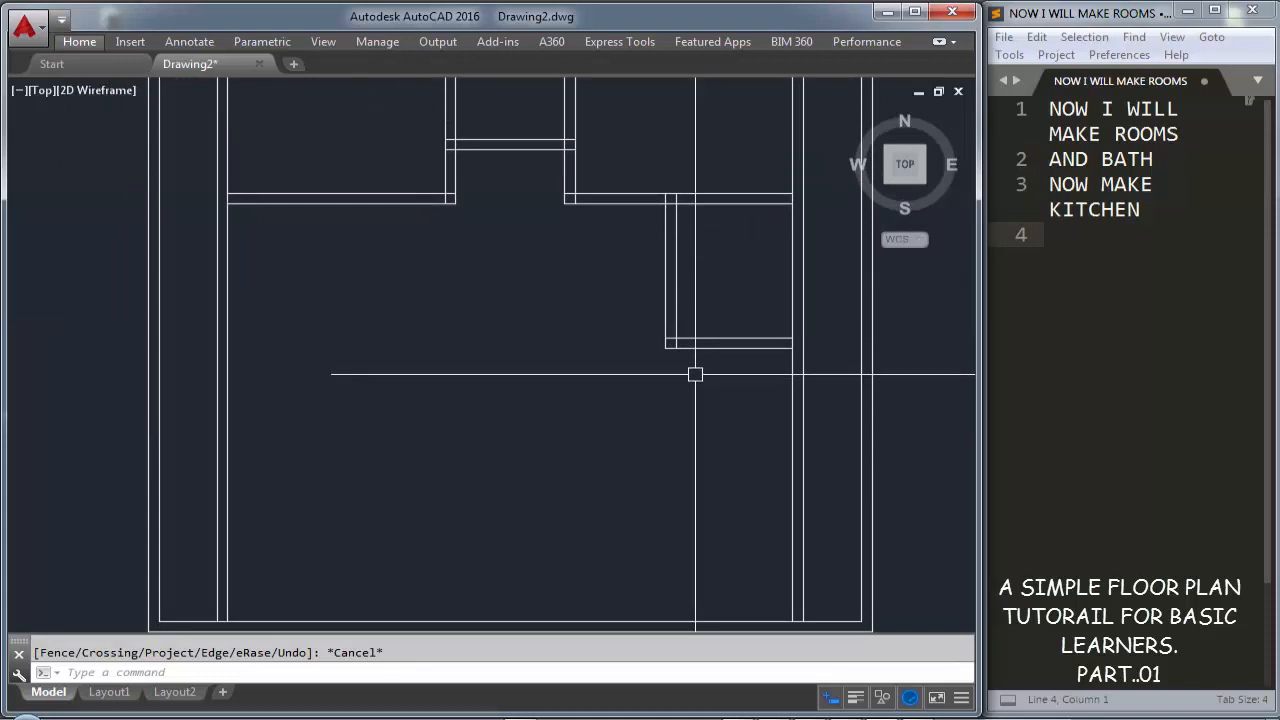
middle_click_drag(694, 371, 663, 406)
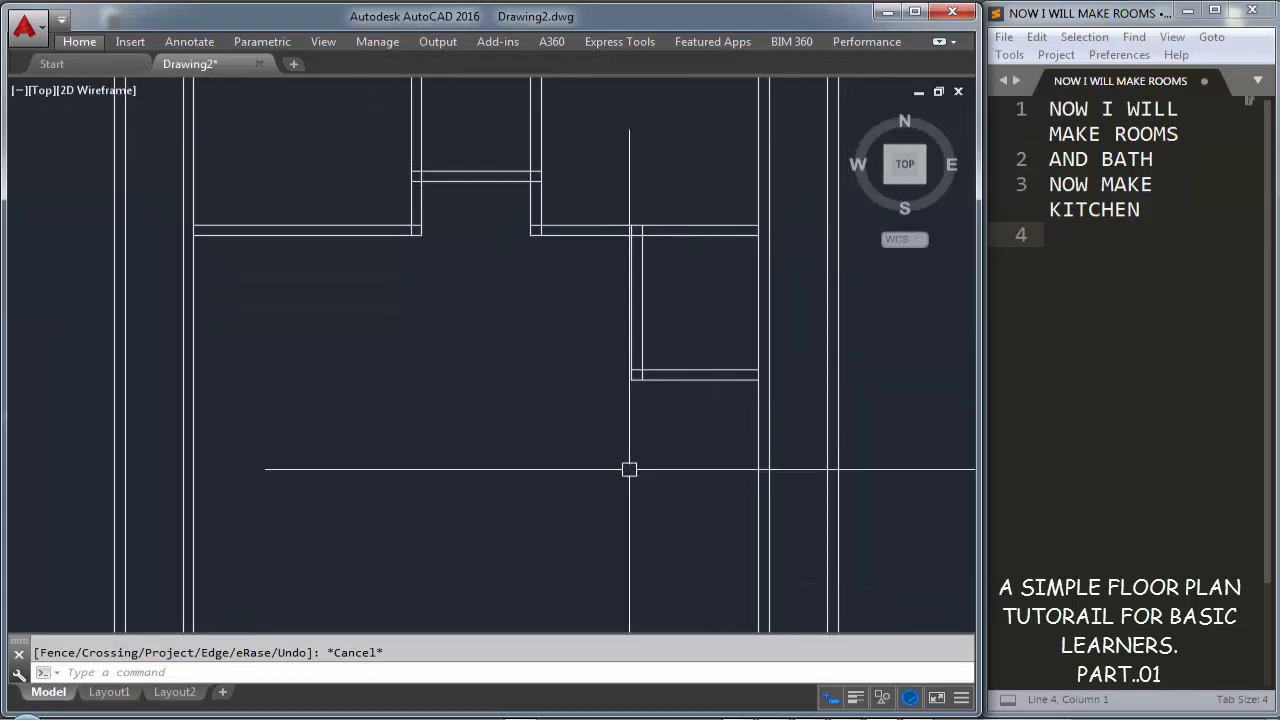
Switch to the text editor and add the note line "NOW MAKE STAIRS"
left_click(1082, 256)
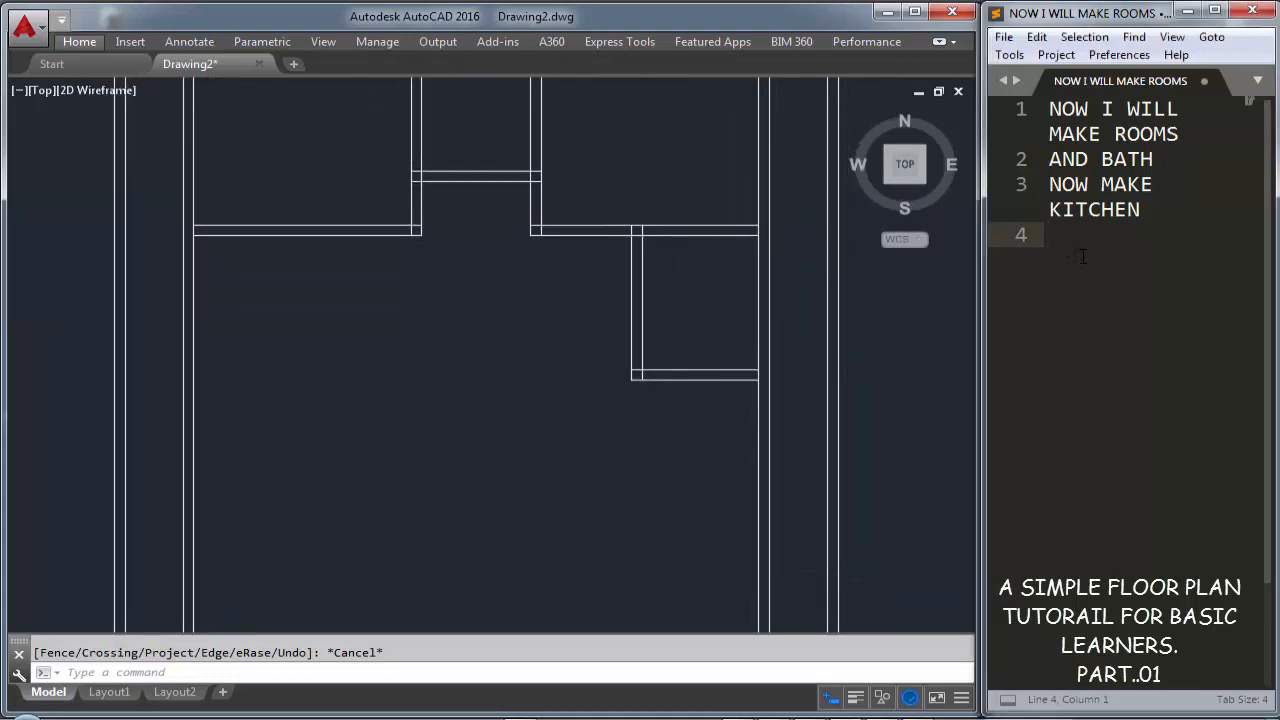
type("NOW MAKE STAIRS")
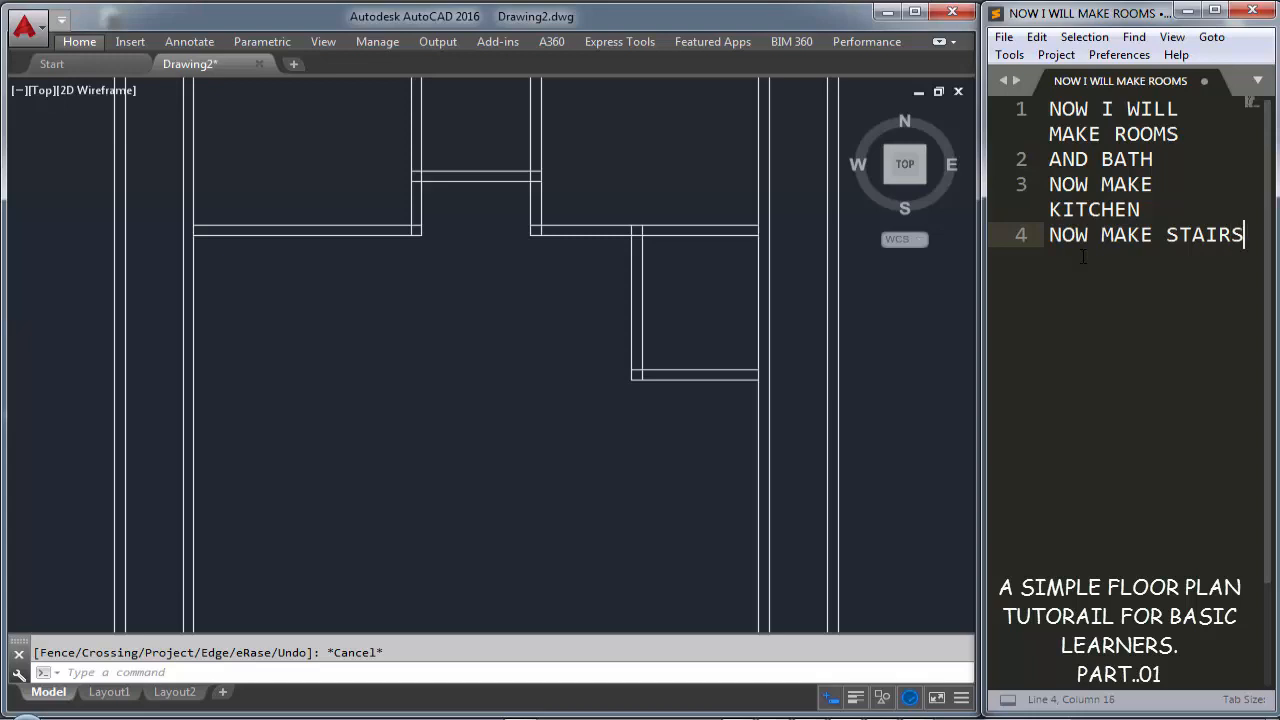
key("Return")
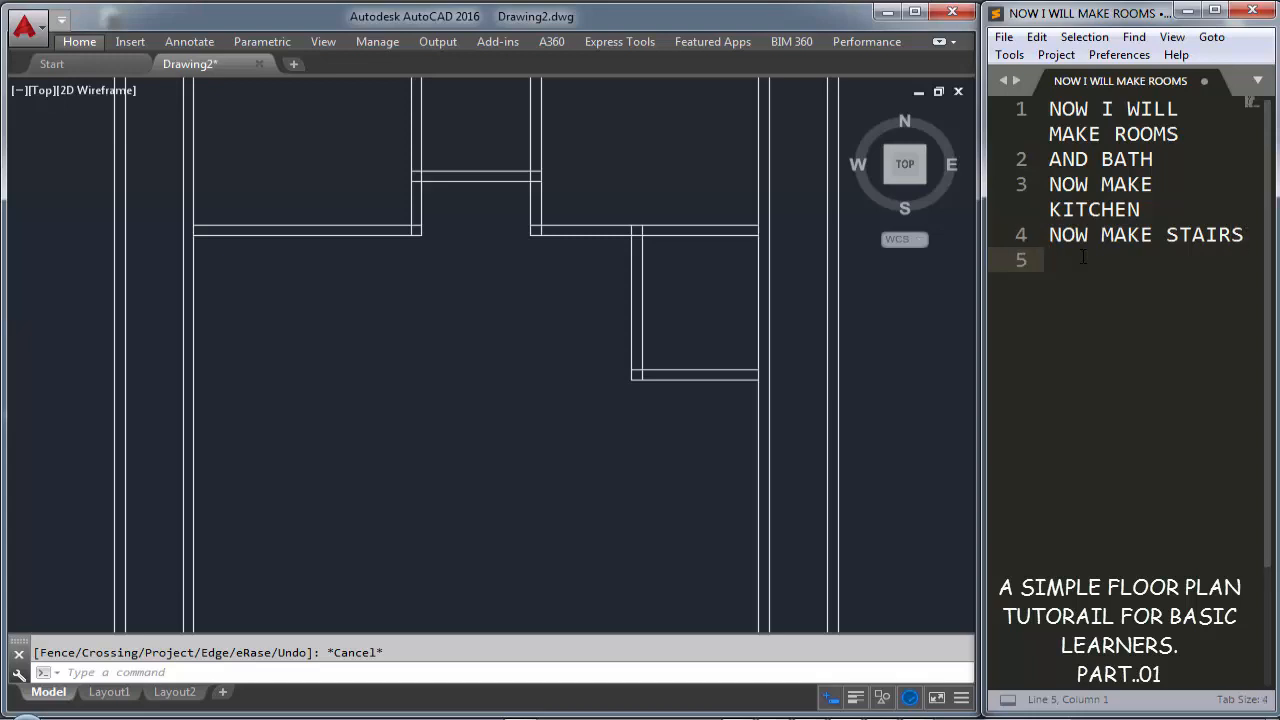
Switch to AutoCAD and offset the outer line of the kitchen's lower wall 7' downward to set the stair area's extent
middle_click_drag(705, 398, 720, 307)
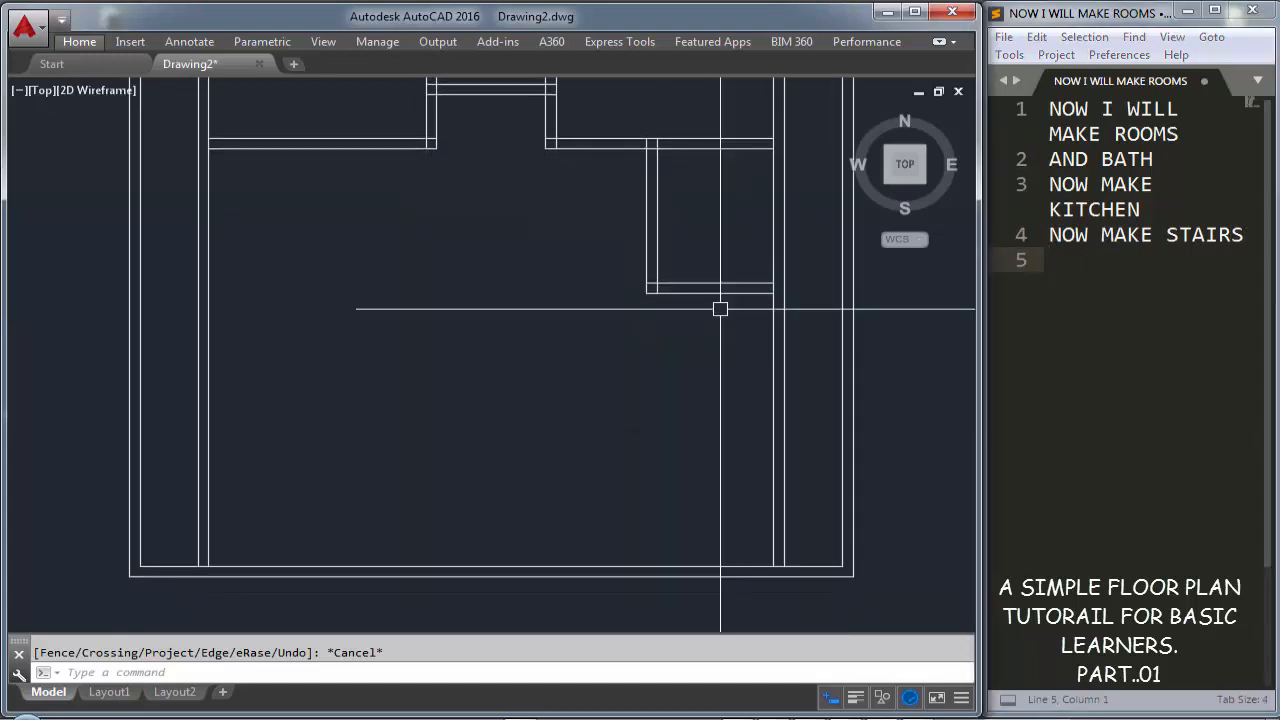
type("o")
key("Return")
type("7")
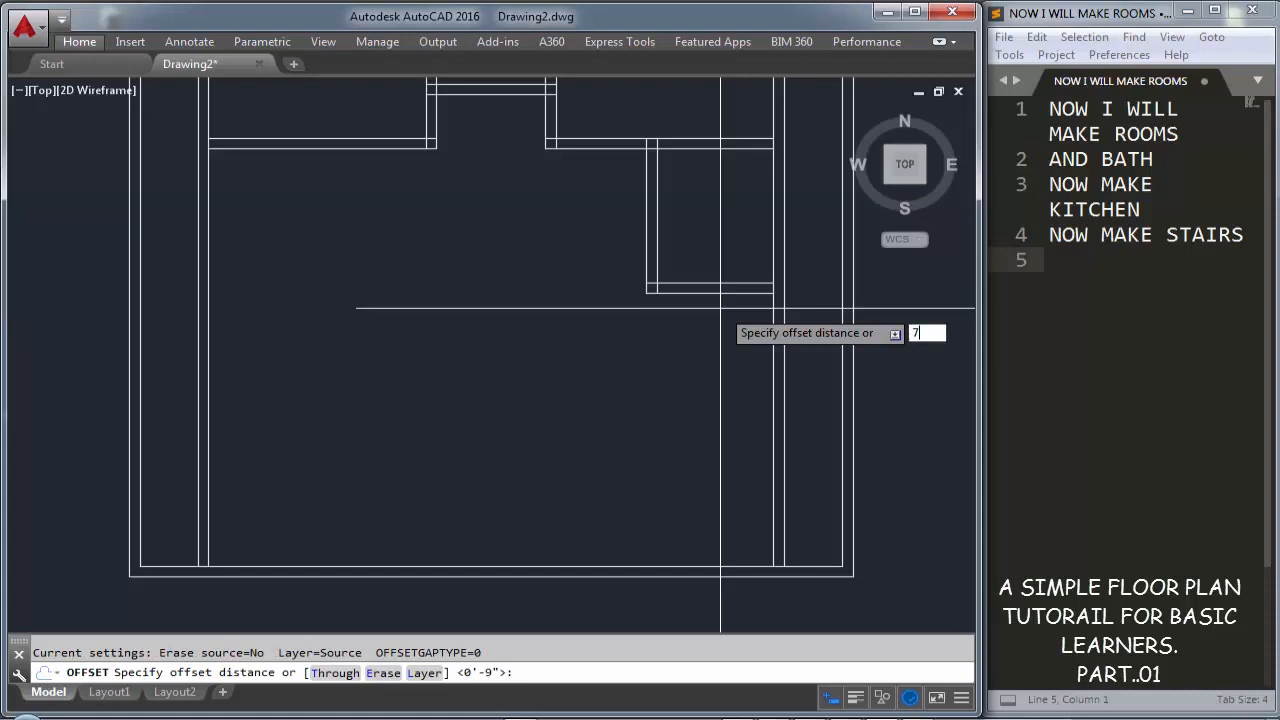
type("'")
key("Return")
left_click(714, 288)
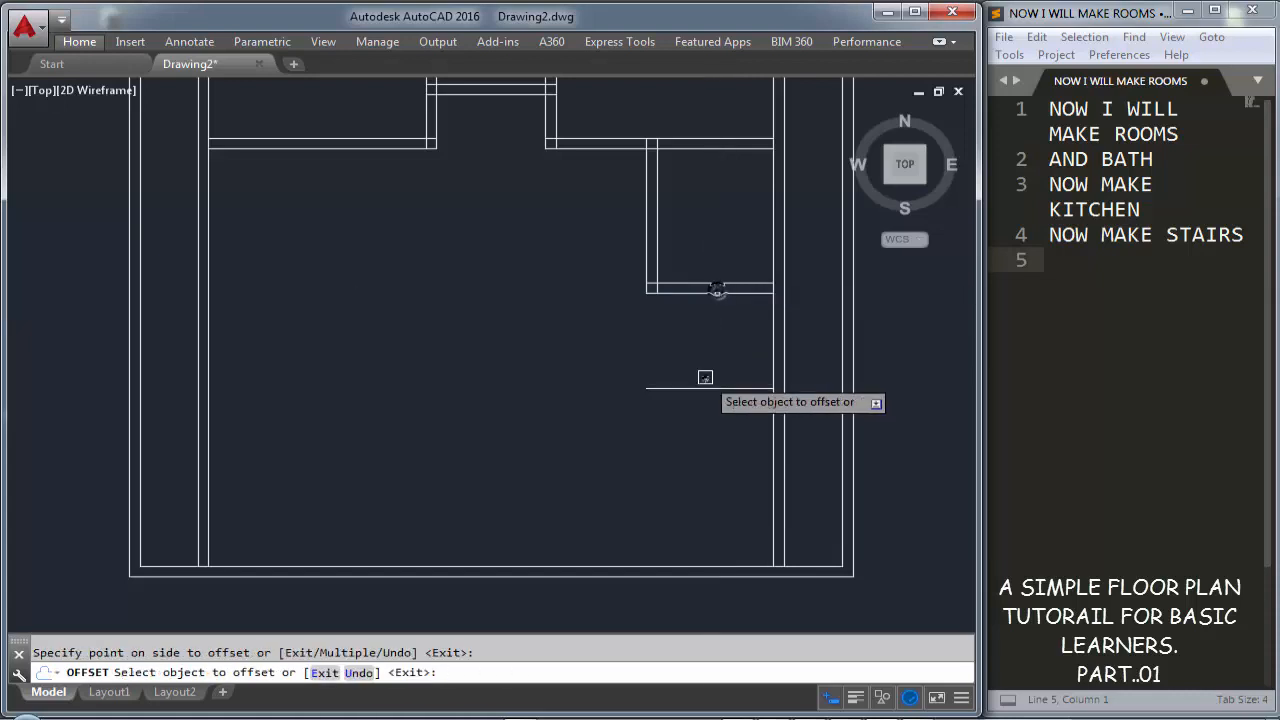
left_click(705, 377)
key("Escape")
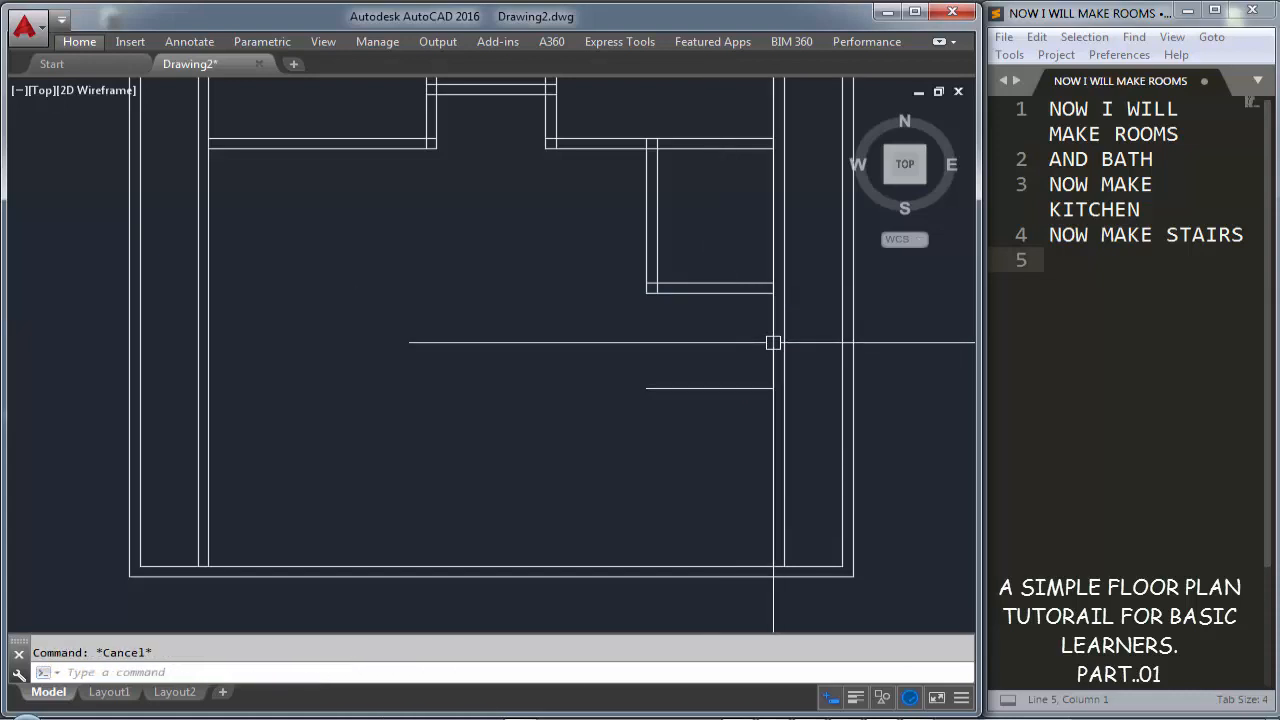
Offset the innermost right wall line 3' inward to mark the landing of the stairs
key("Return")
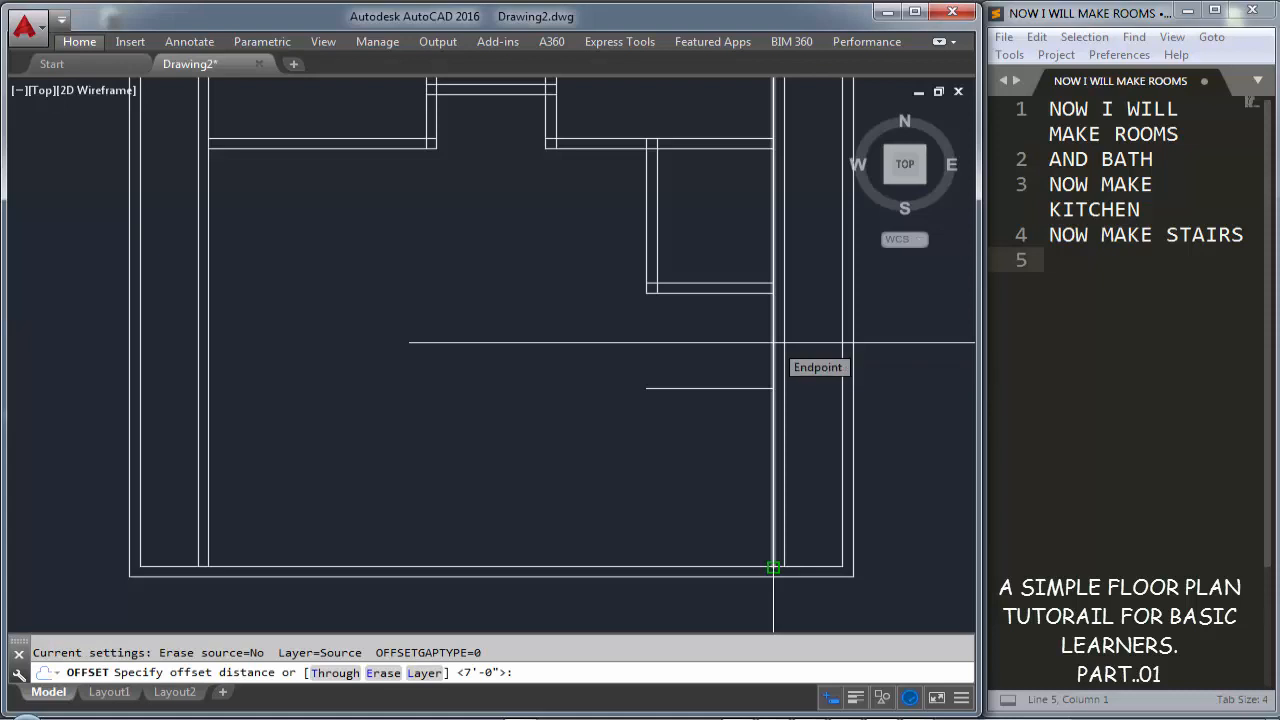
type("3")
key("Return")
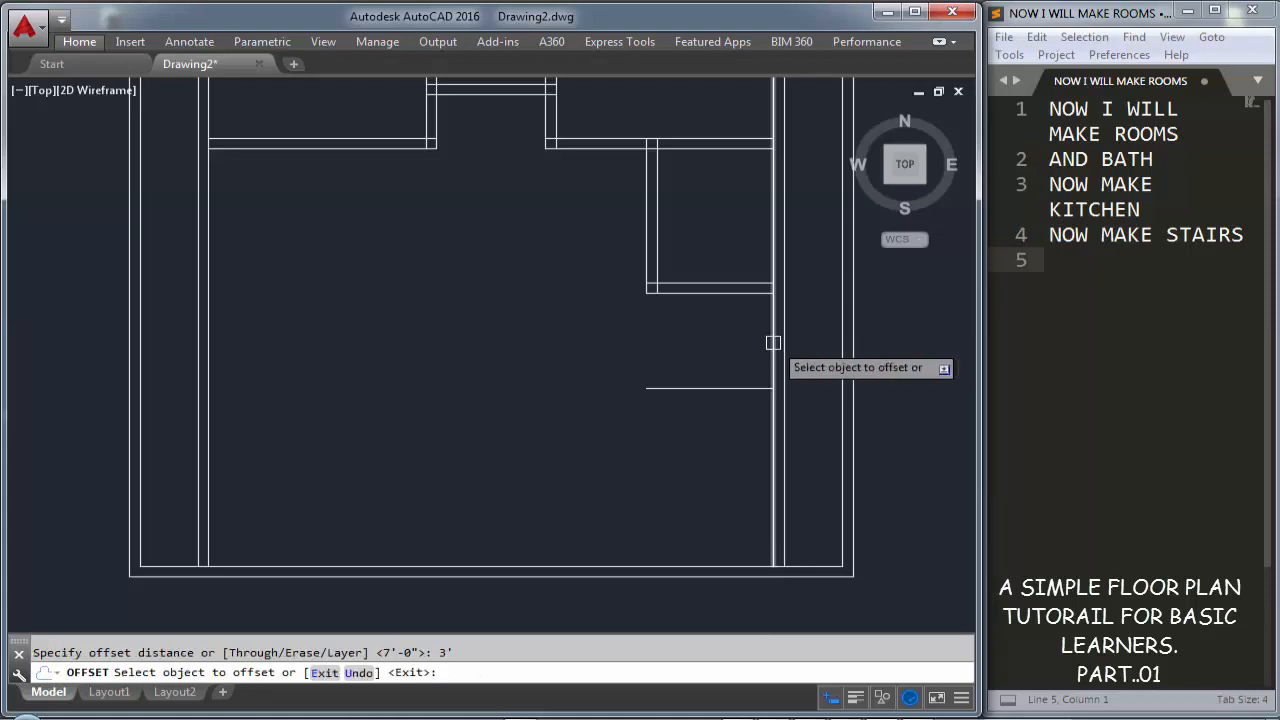
left_click(773, 343)
left_click(748, 332)
scroll(732, 333, "up", 4)
key("Escape")
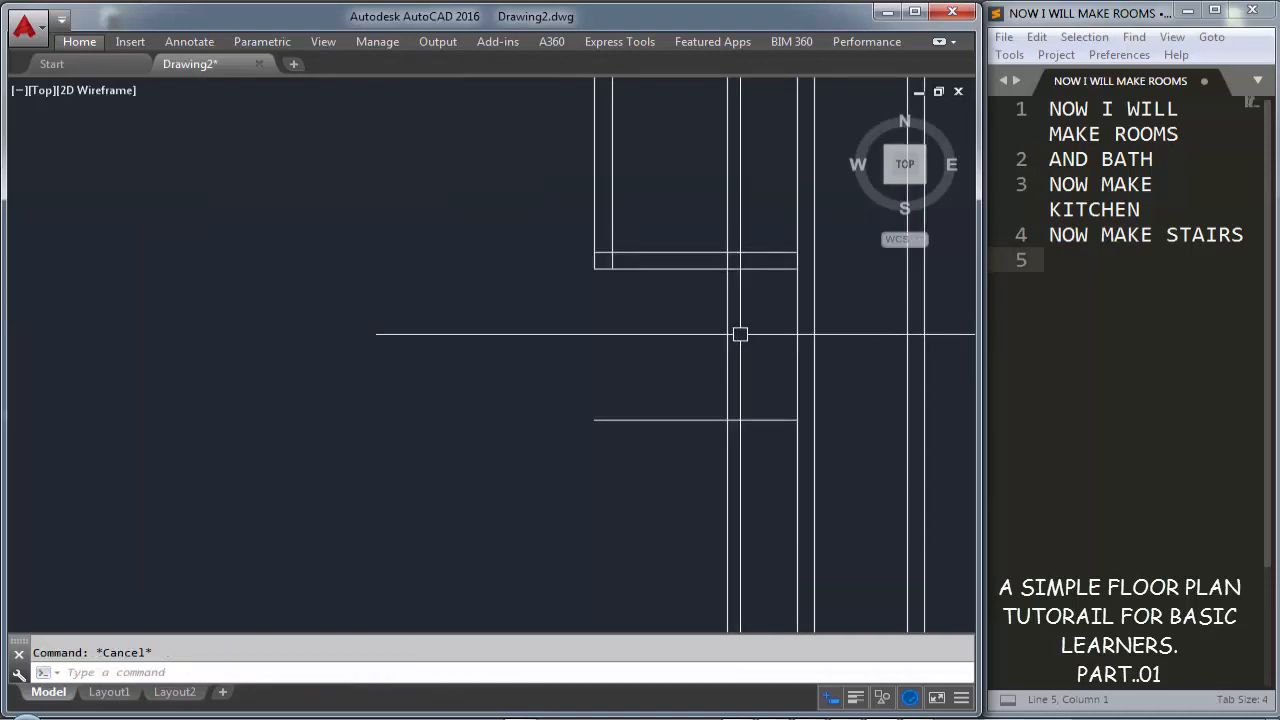
Trim the vertical landing line to the stair area's upper and lower edges and delete its leftover piece inside the kitchen
type("TR")
key("Return")
key("Return")
left_click(762, 454)
left_click(688, 458)
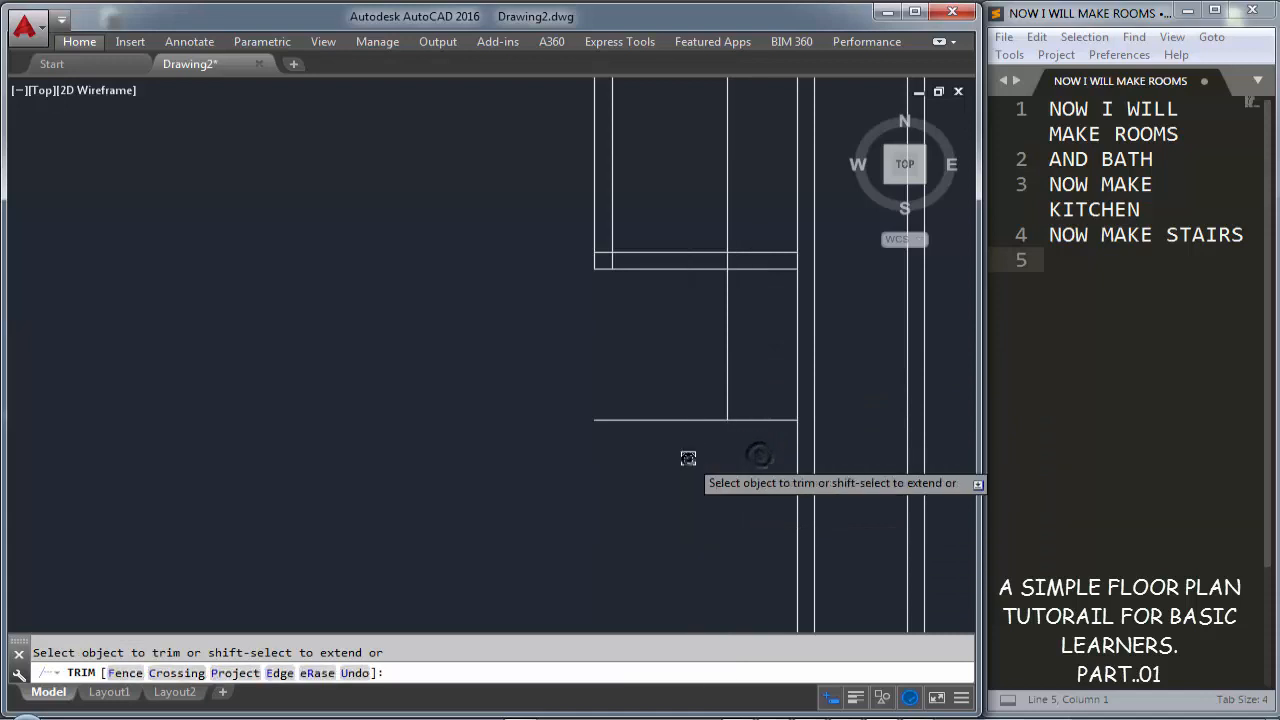
scroll(745, 252, "up", 4)
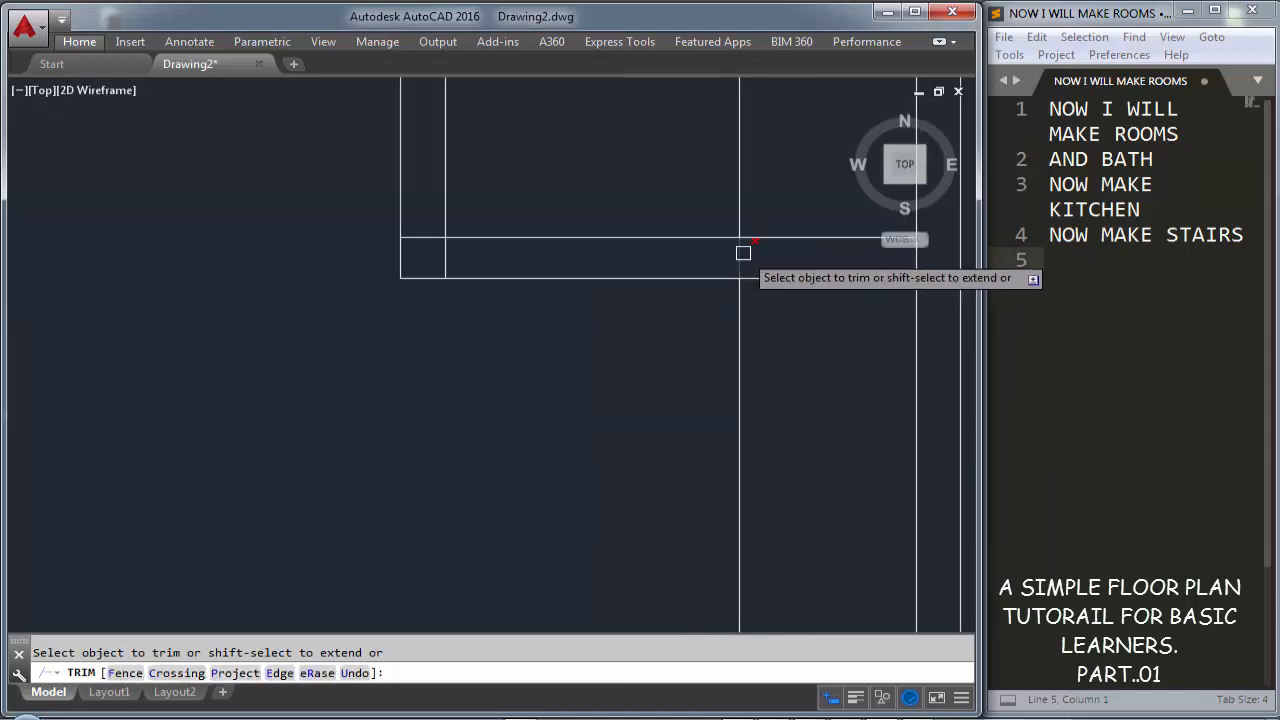
key("Escape")
left_click(786, 198)
left_click(718, 197)
key("Delete")
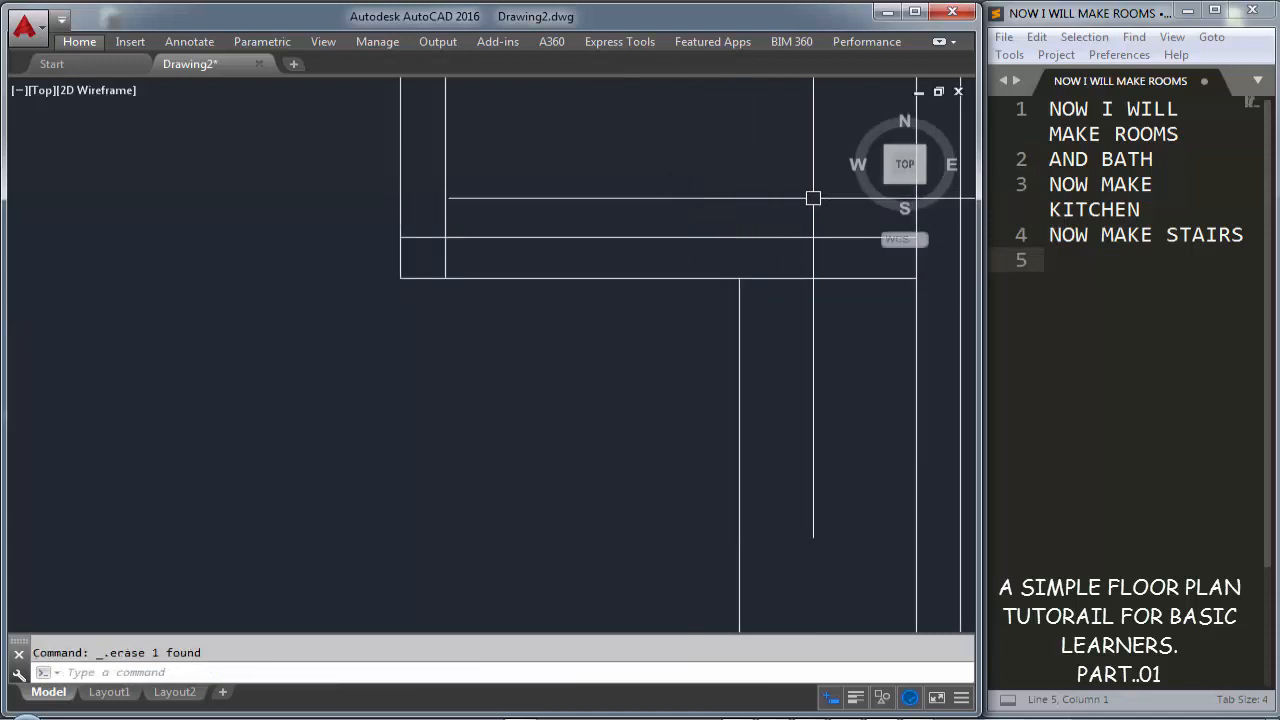
scroll(823, 323, "down", 3)
type("l")
key("Return")
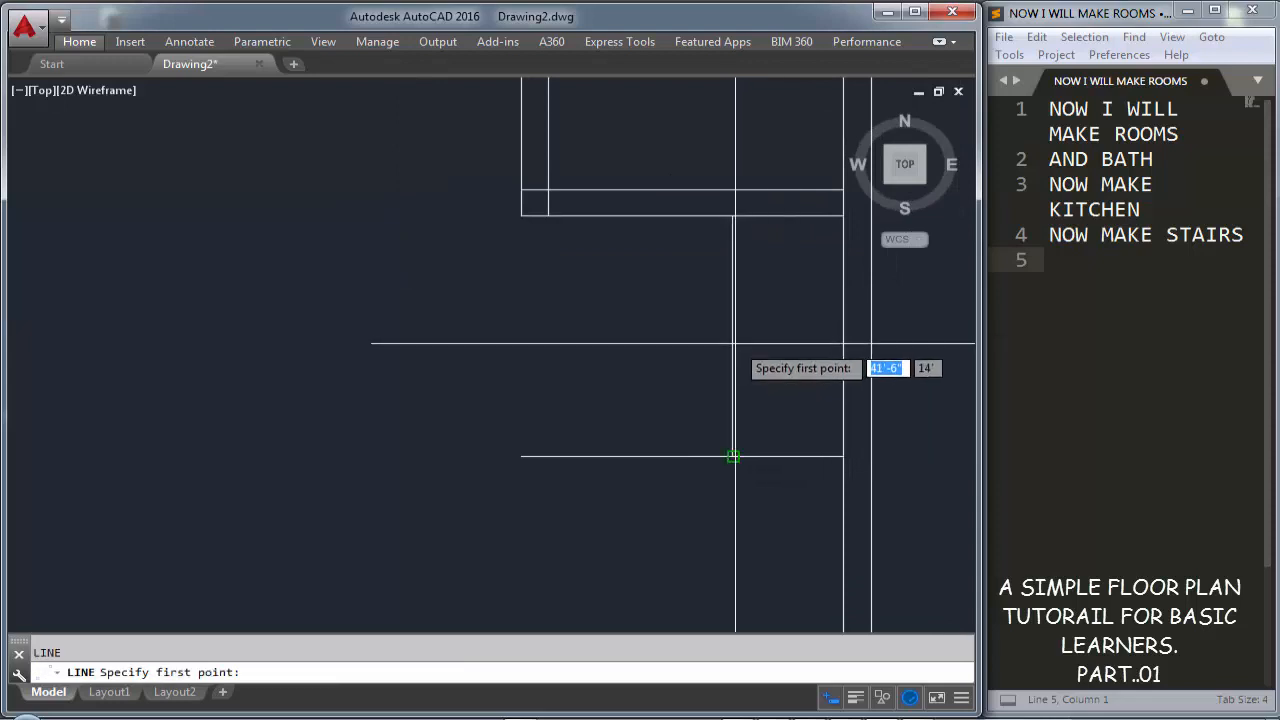
key("Escape")
key("Escape")
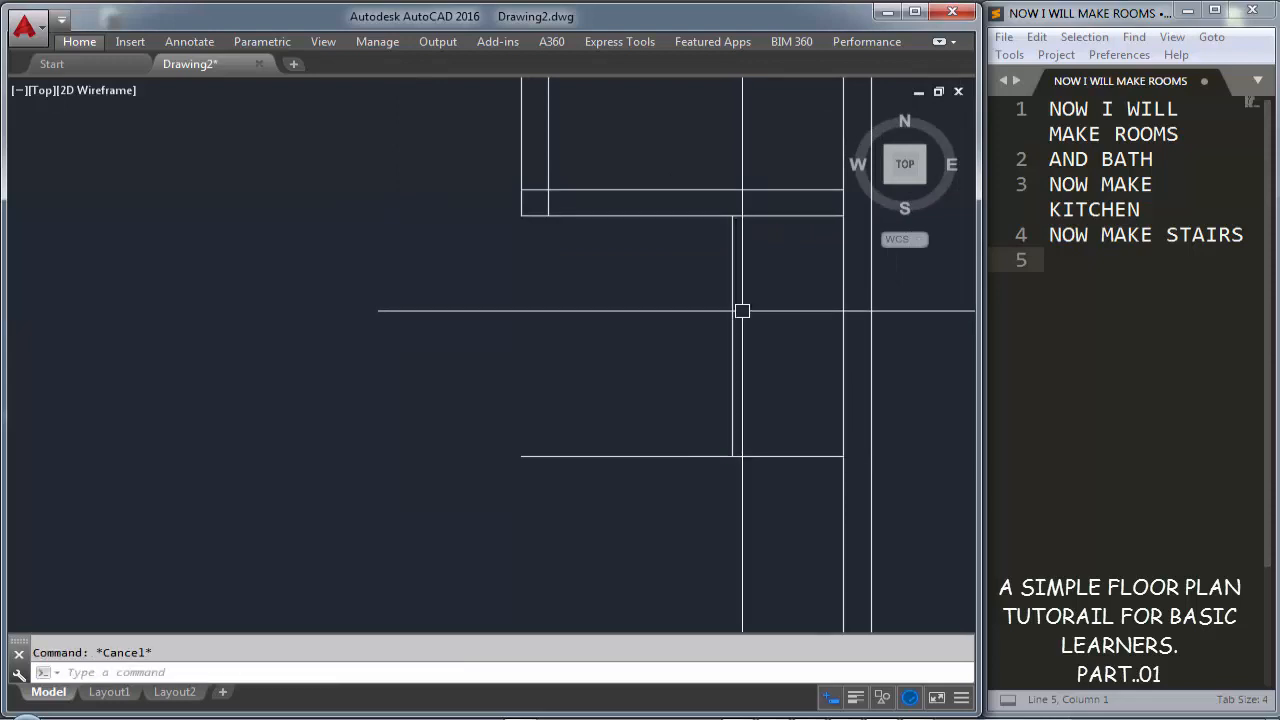
Switch to the text editor and write "OSNAP" on the new line
left_click(1047, 261)
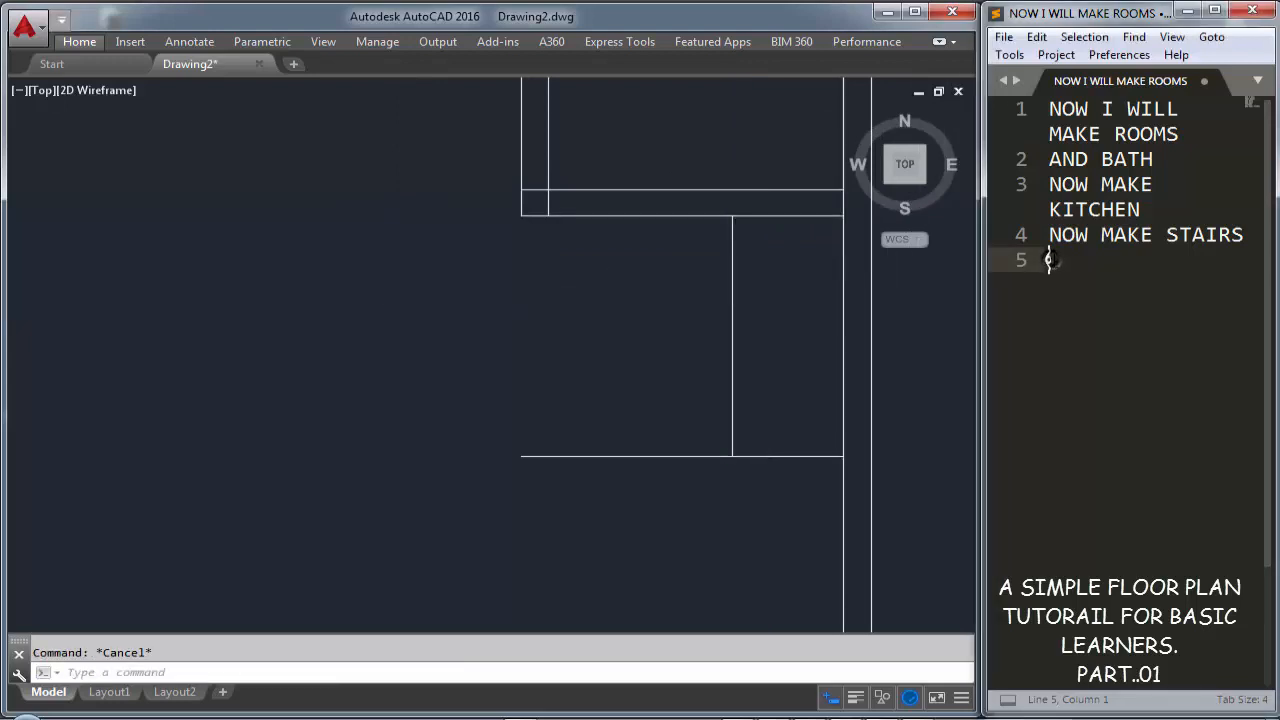
type("OSNAP")
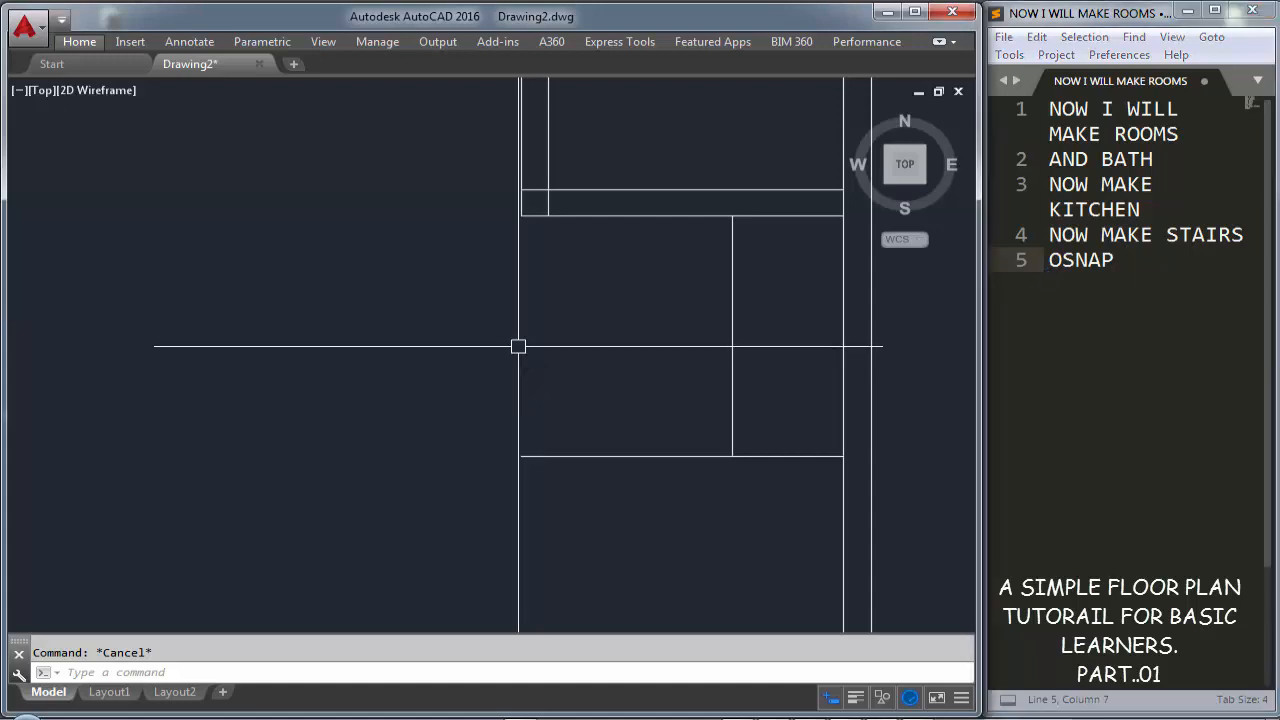
Enable all object snap modes in AutoCAD's drafting settings and add "SELECT ALL" to the OSNAP note in the text editor
type("OS")
key("Return")
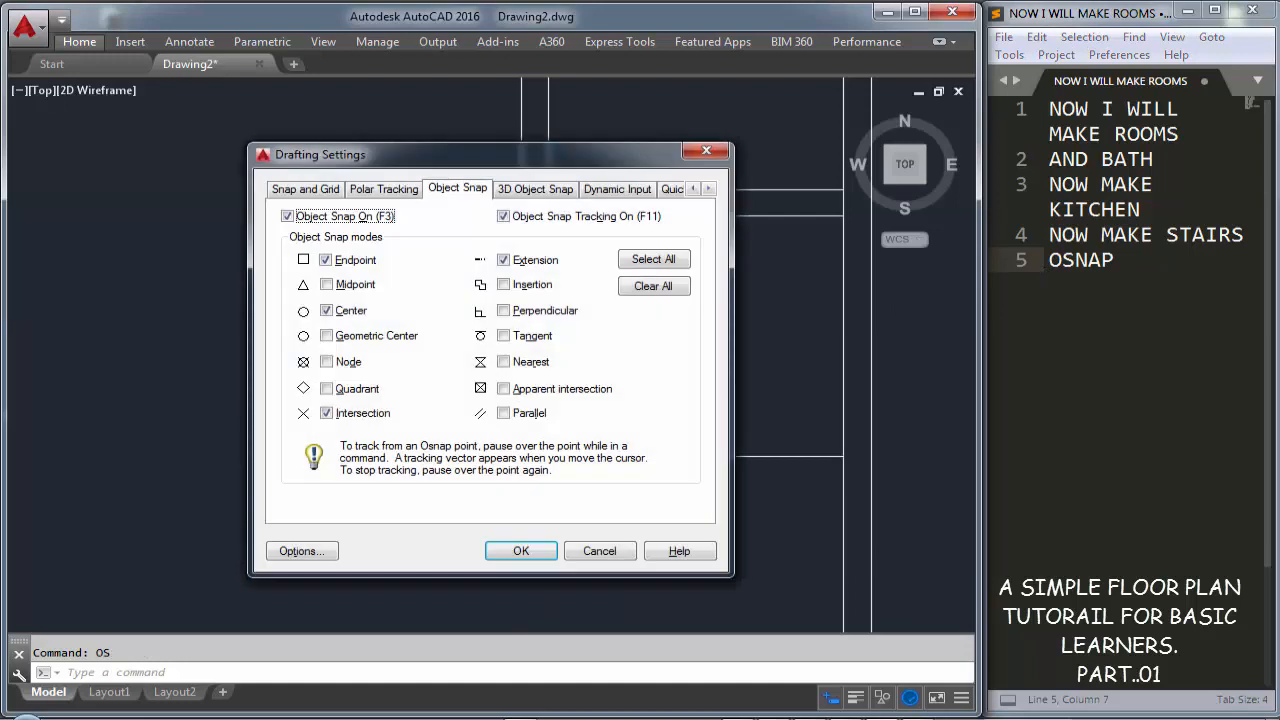
left_click(646, 261)
left_click(1126, 292)
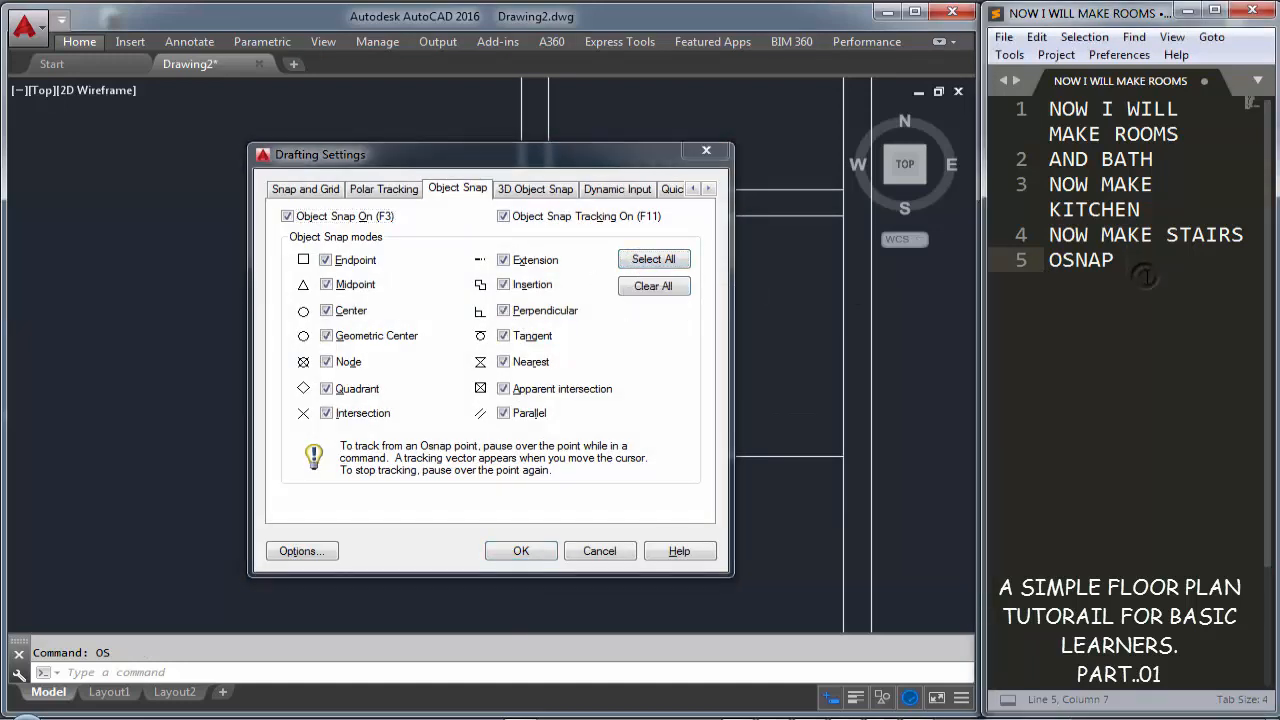
type("SELECT ALL")
key("Return")
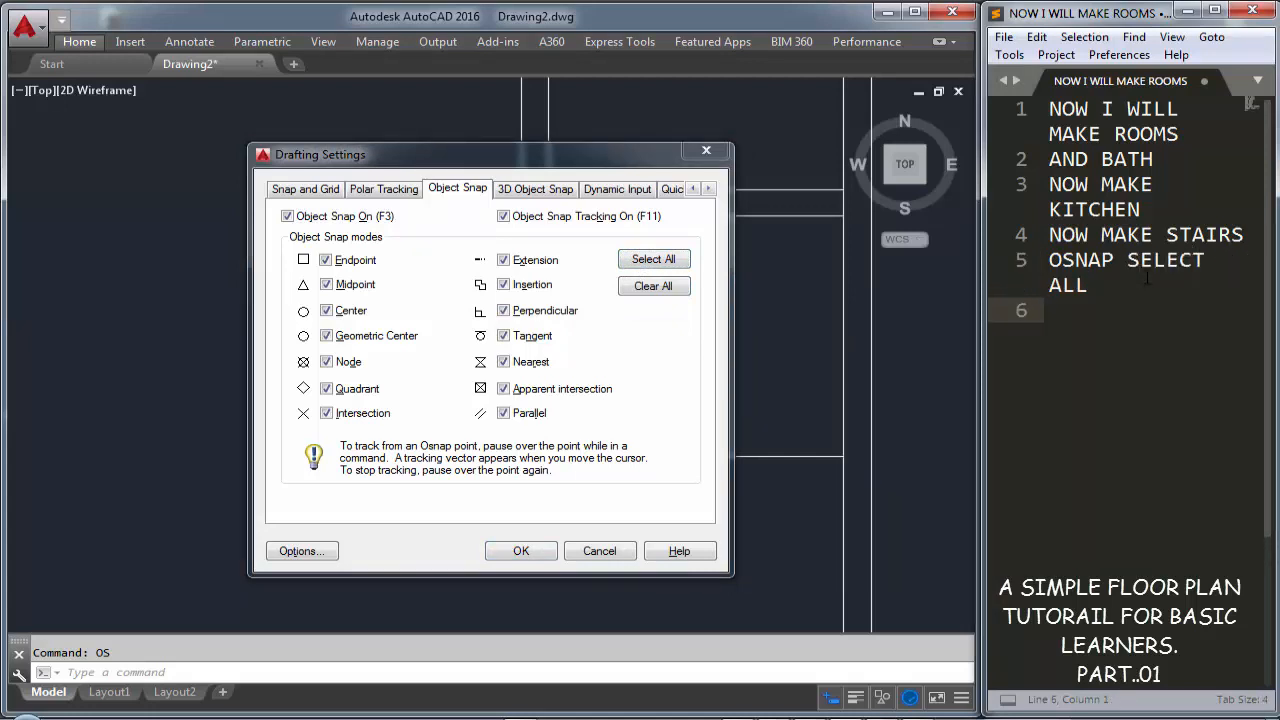
left_click(521, 551)
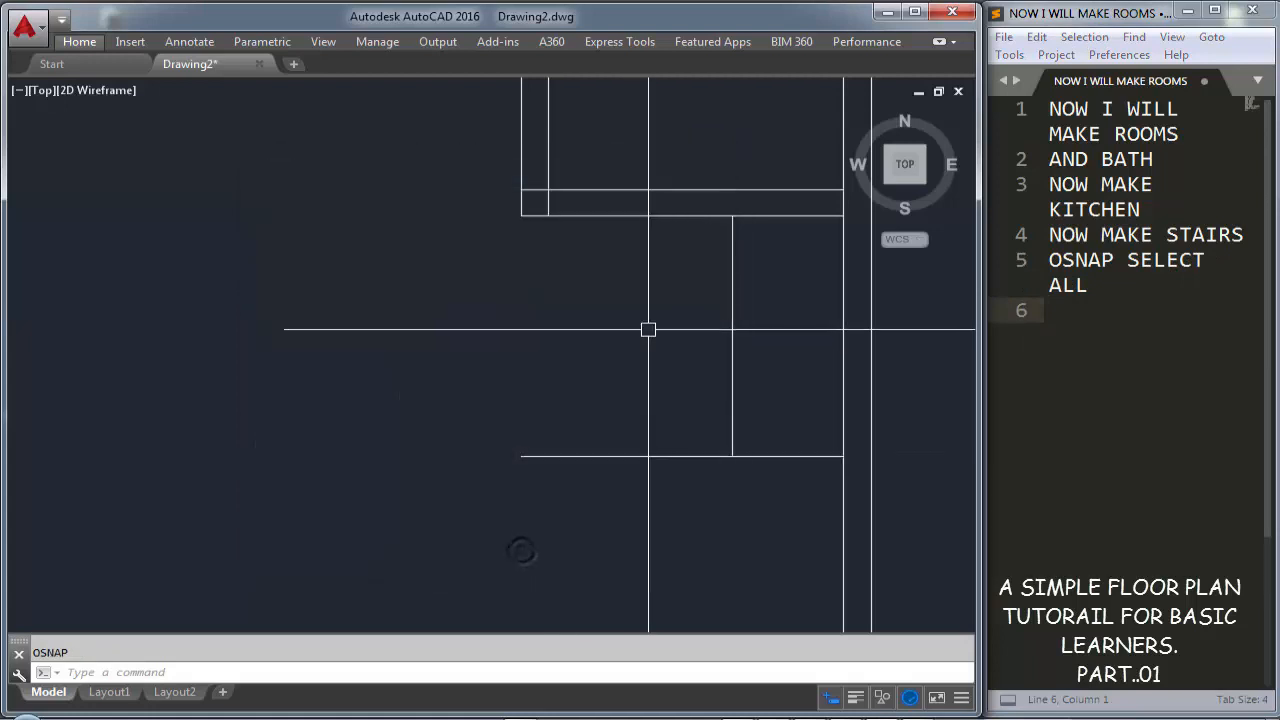
Draw a 5'-9" horizontal line leftward from the landing line's midpoint, ending in line with the kitchen's outer left wall line
type("l")
key("Return")
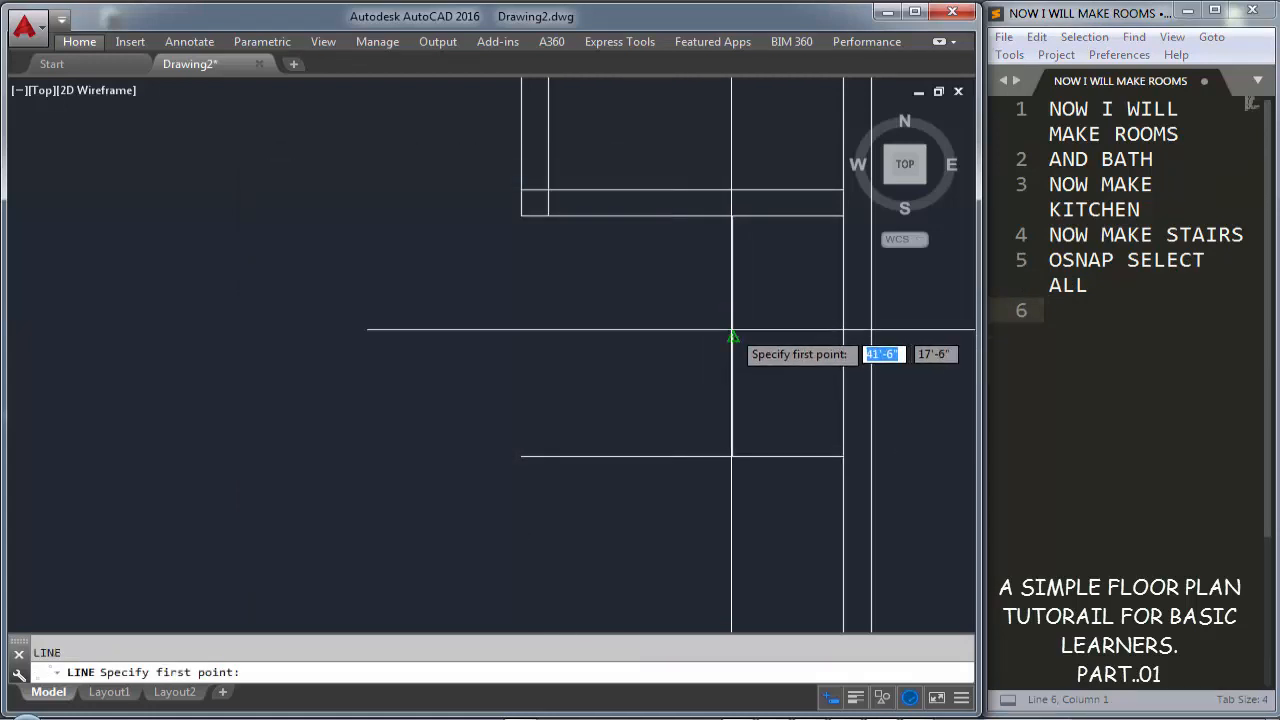
left_click(733, 336)
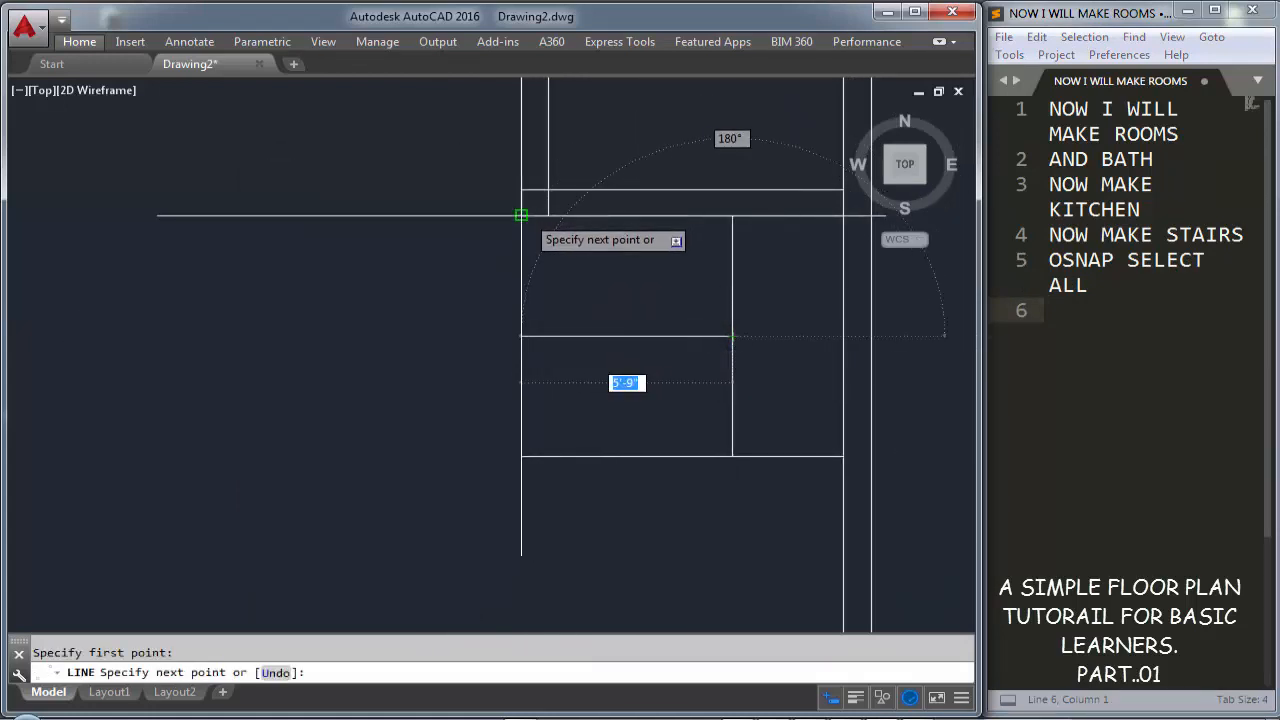
left_click(521, 336)
key("Return")
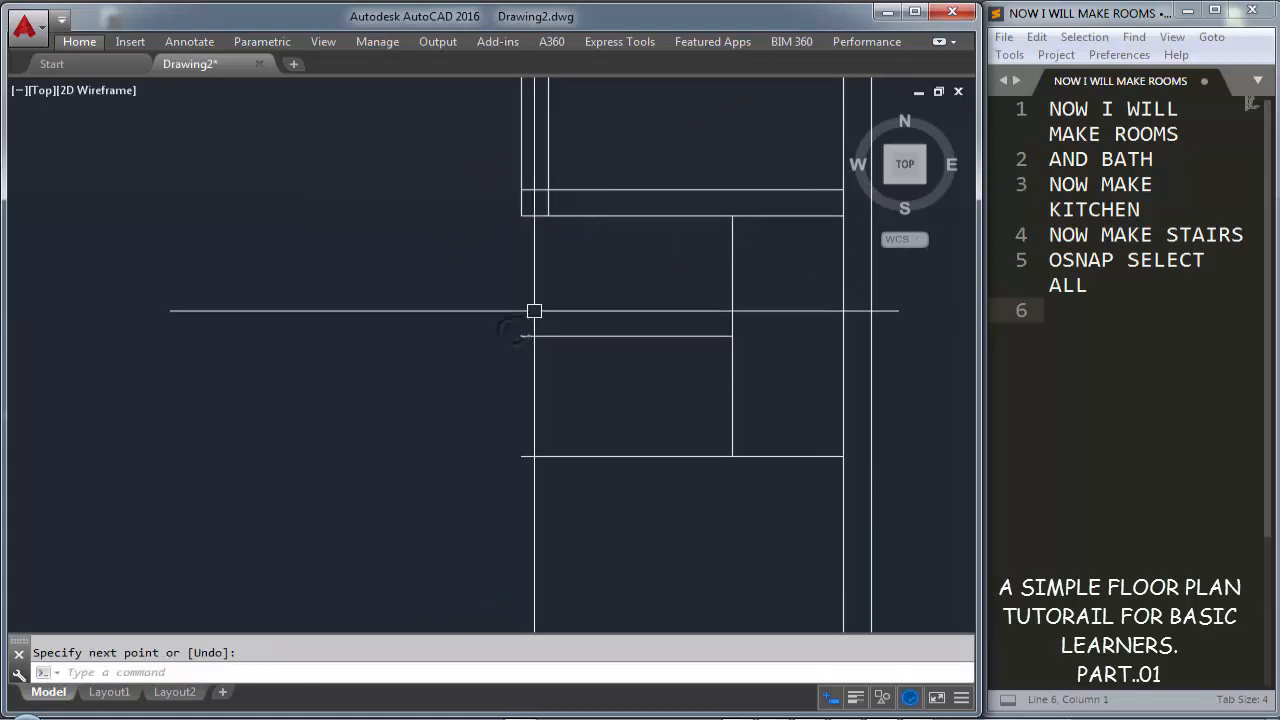
key("Return")
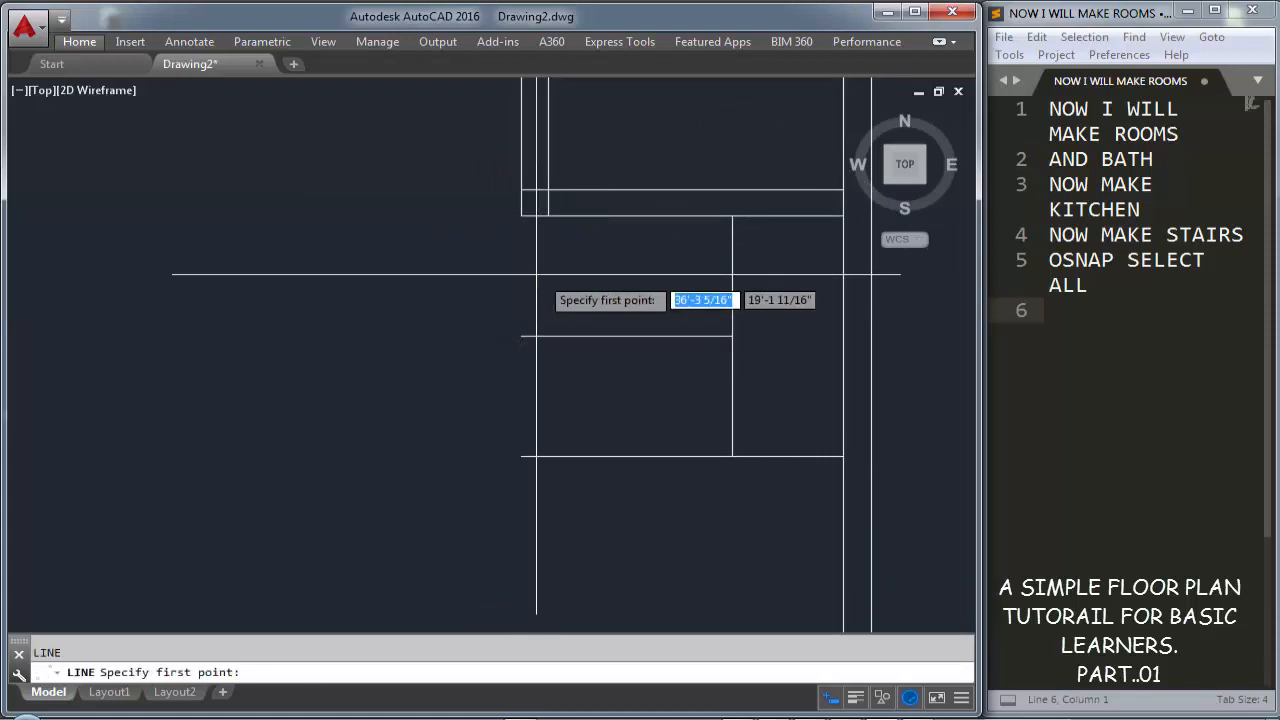
left_click(521, 215)
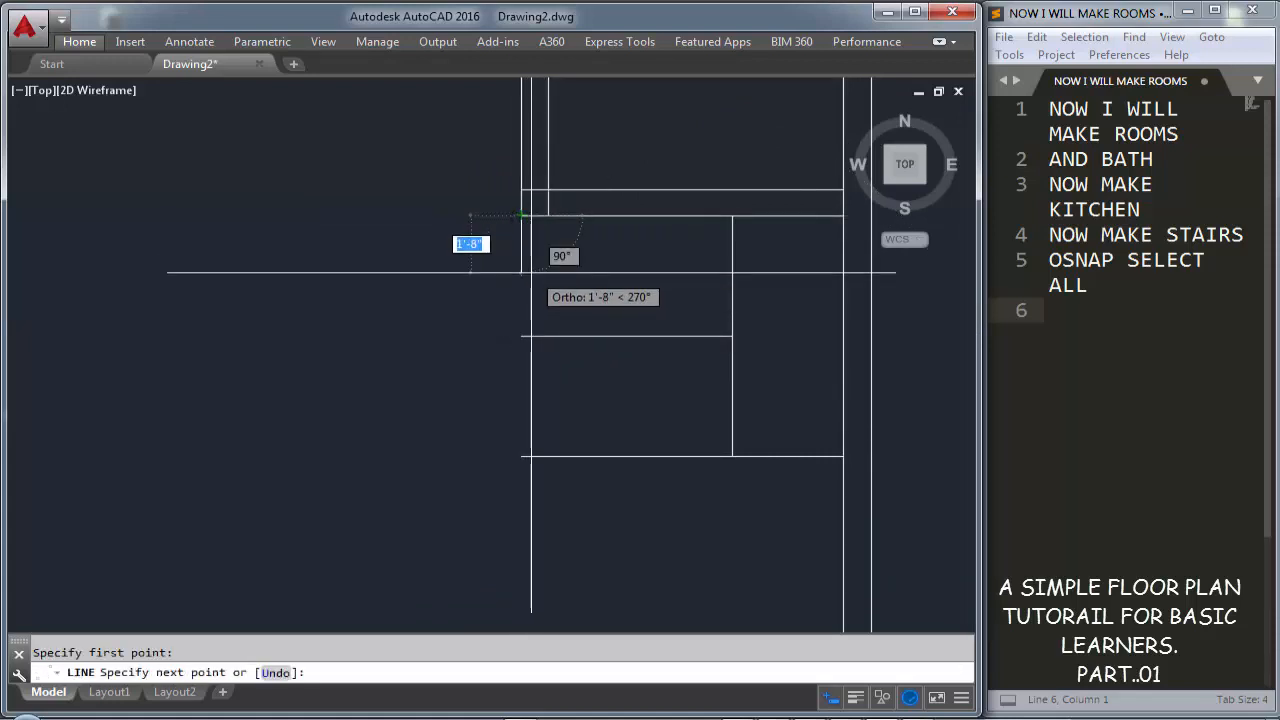
key("Escape")
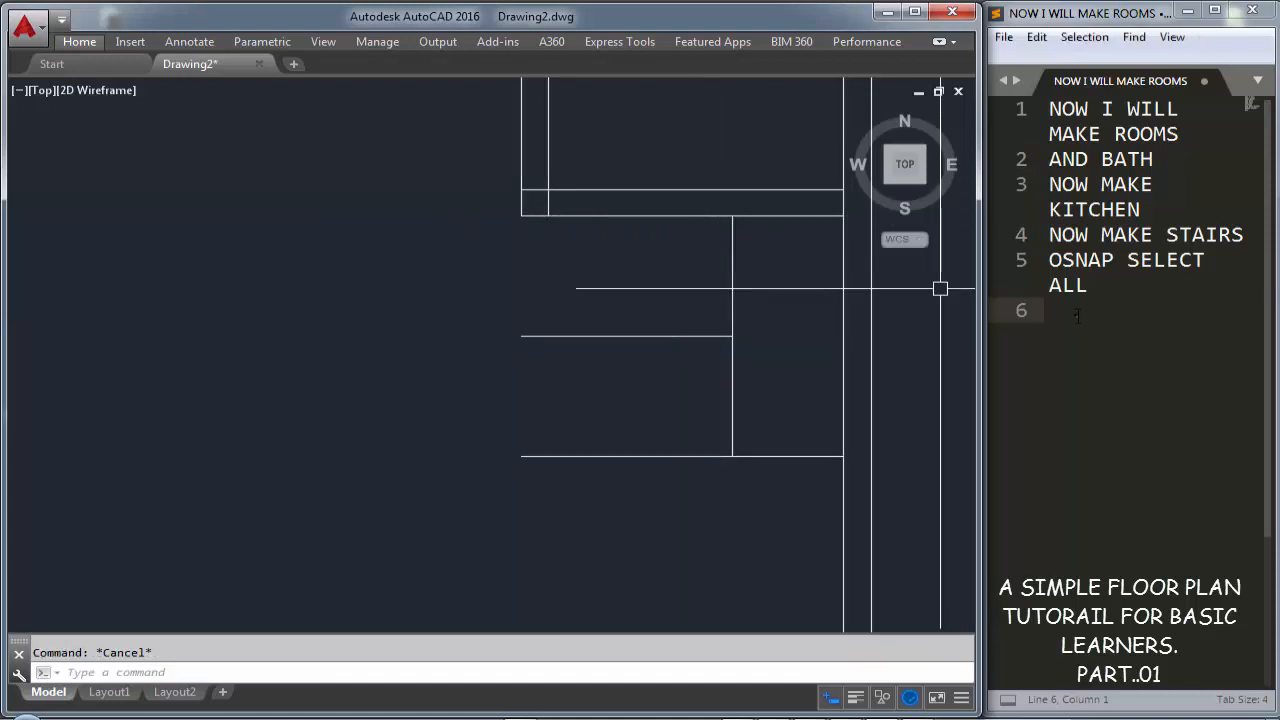
Switch to the text editor and write "TAKE OFFSET FOR STEPS" and "I AM TAKING 10"" on two new lines
left_click(1076, 316)
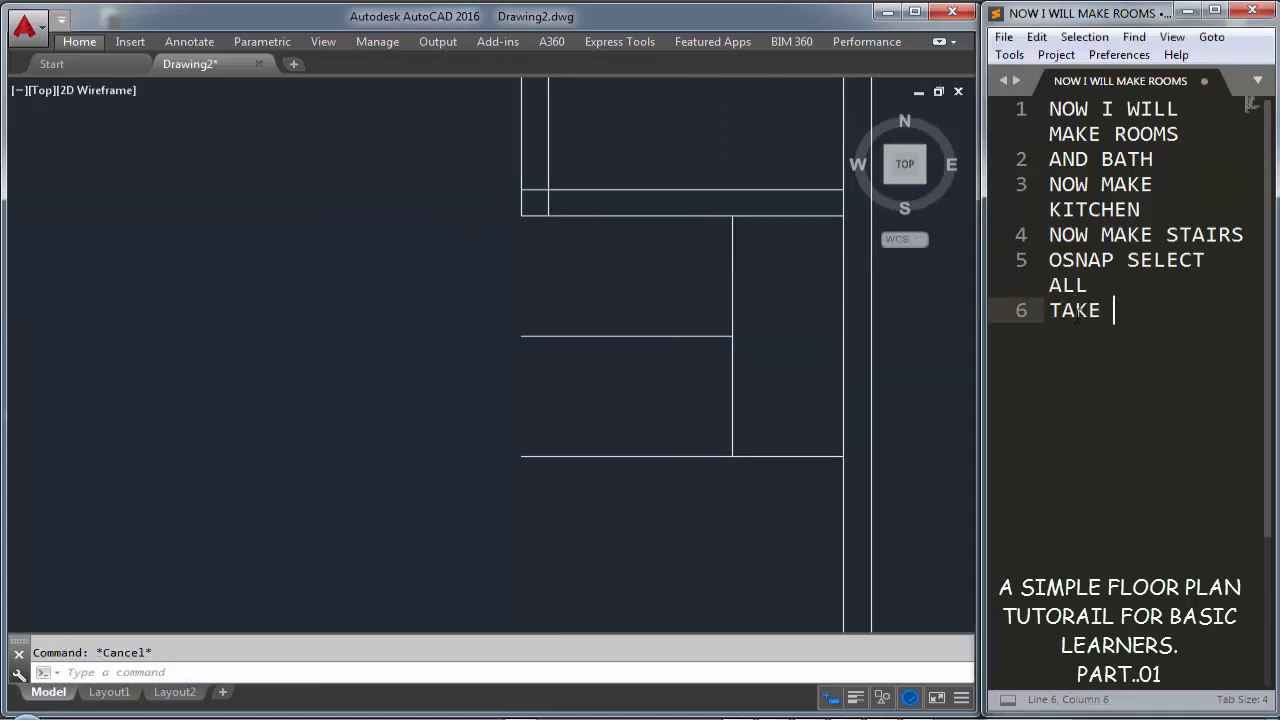
type("TAKE OFFSET")
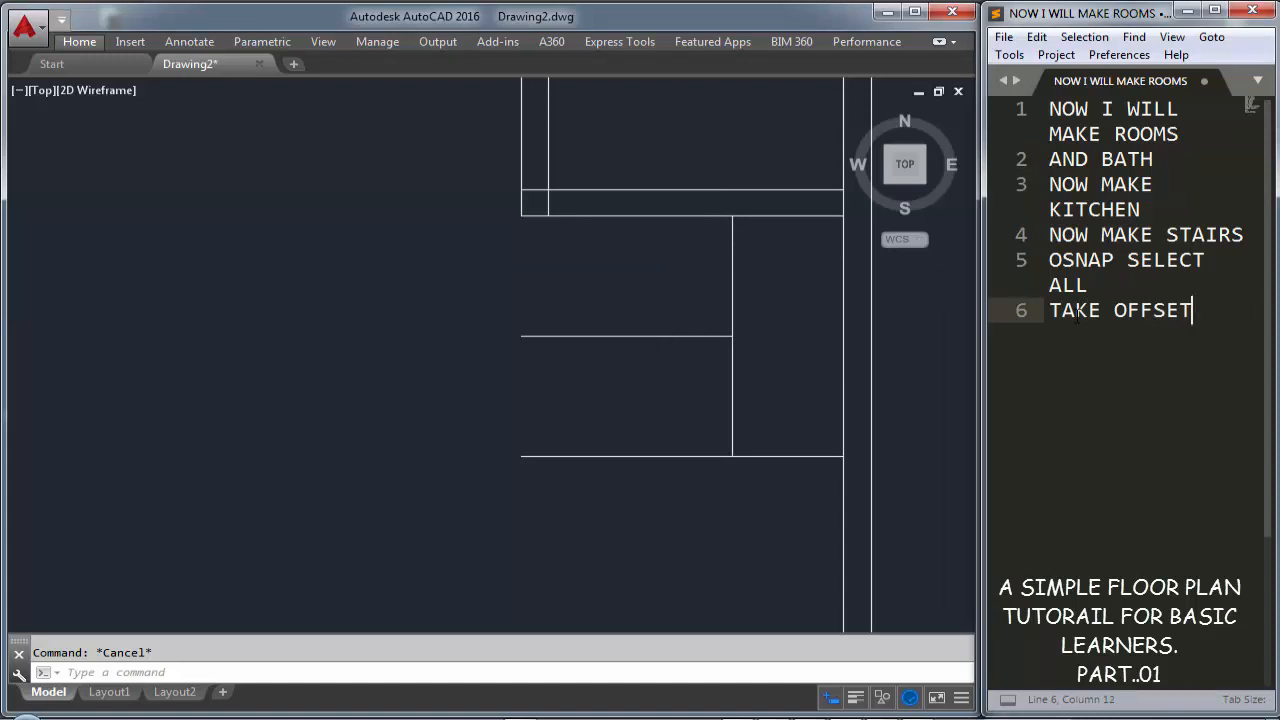
type(" FOR ")
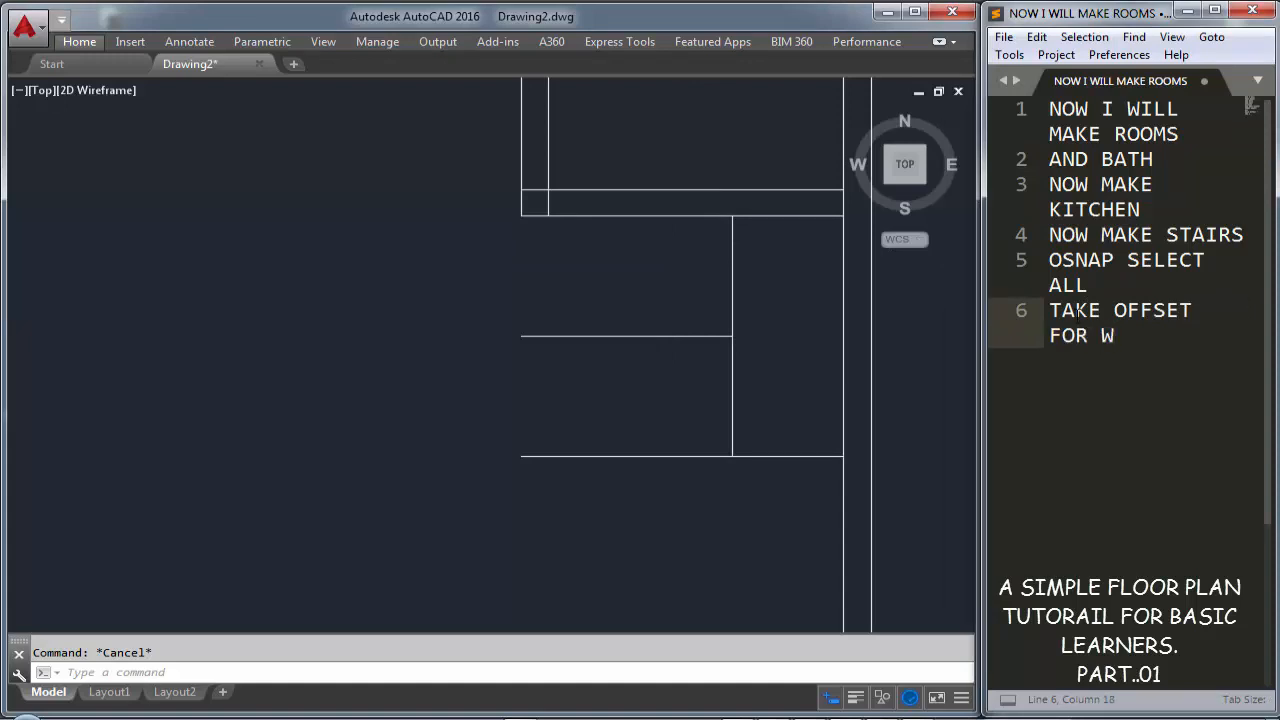
type("STEPS")
key("Return")
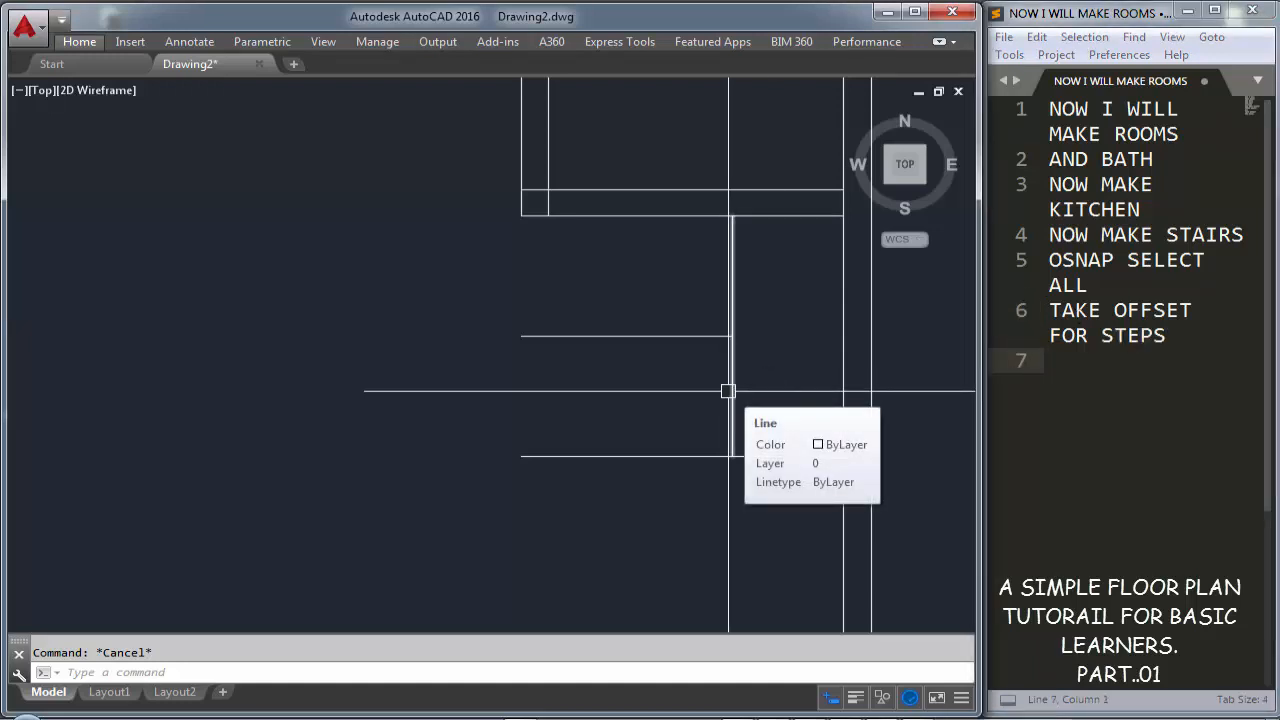
left_click(1054, 360)
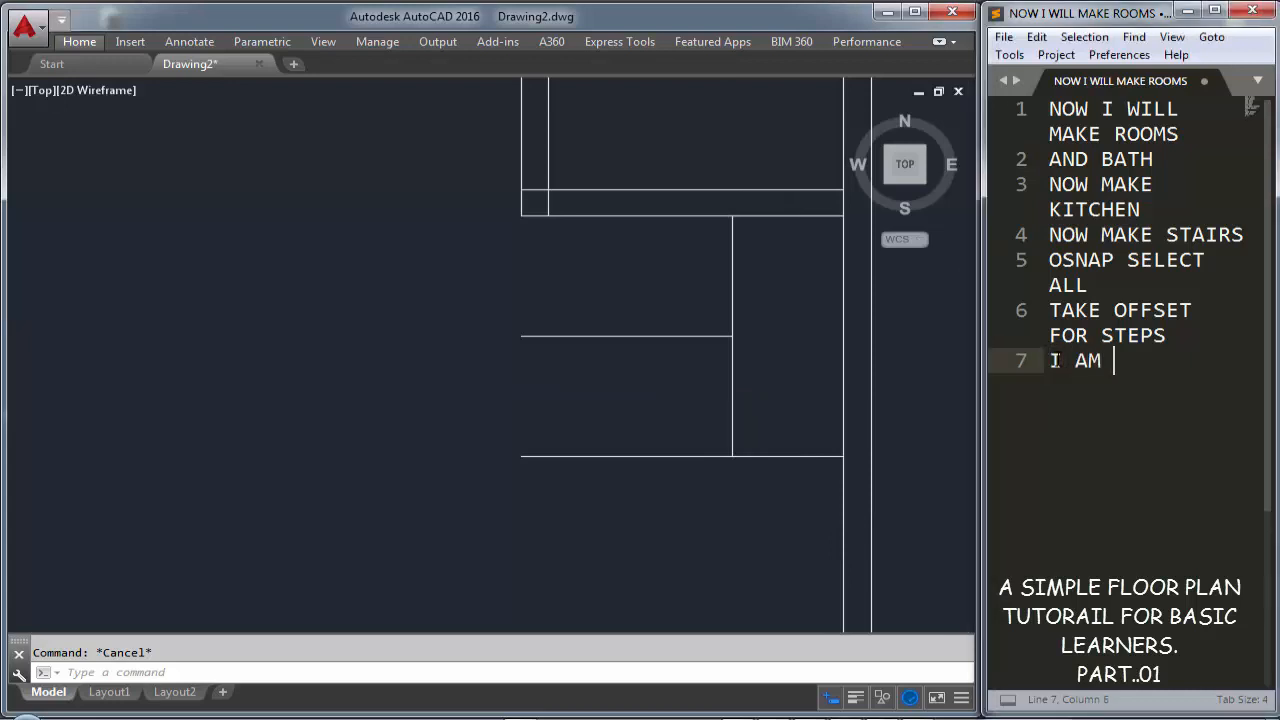
type("I AM TAKING 10\"")
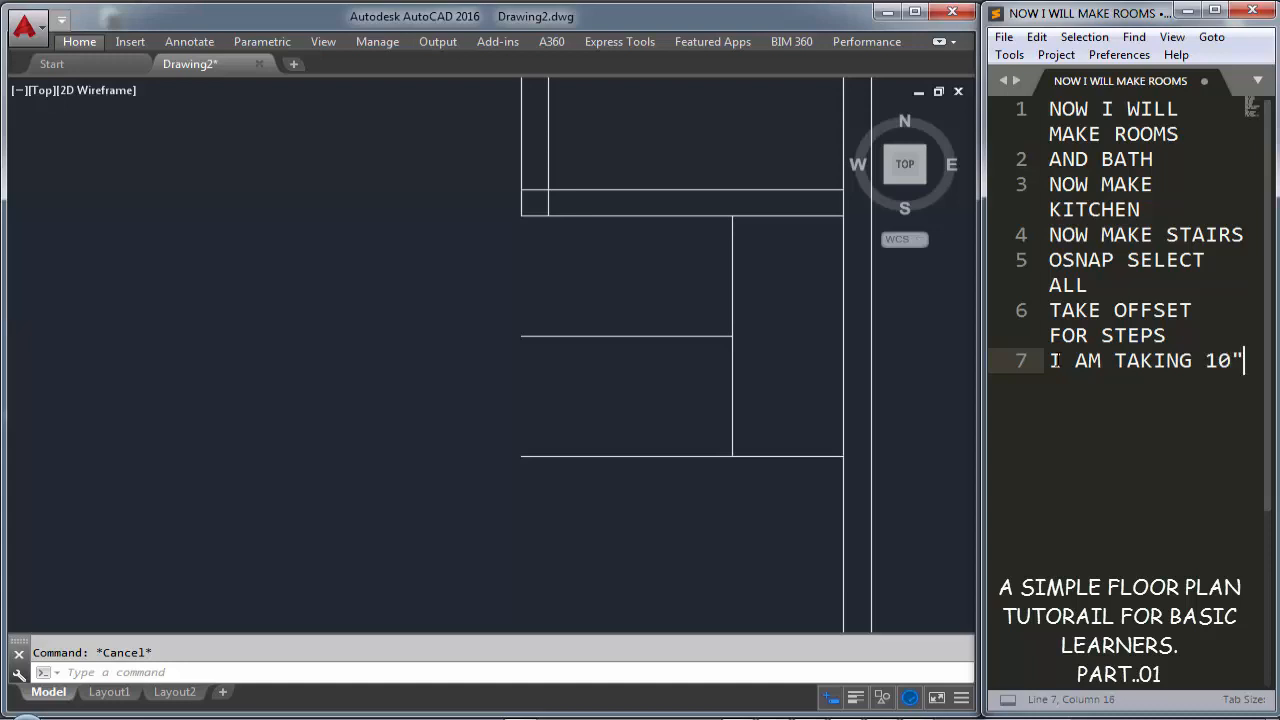
key("Return")
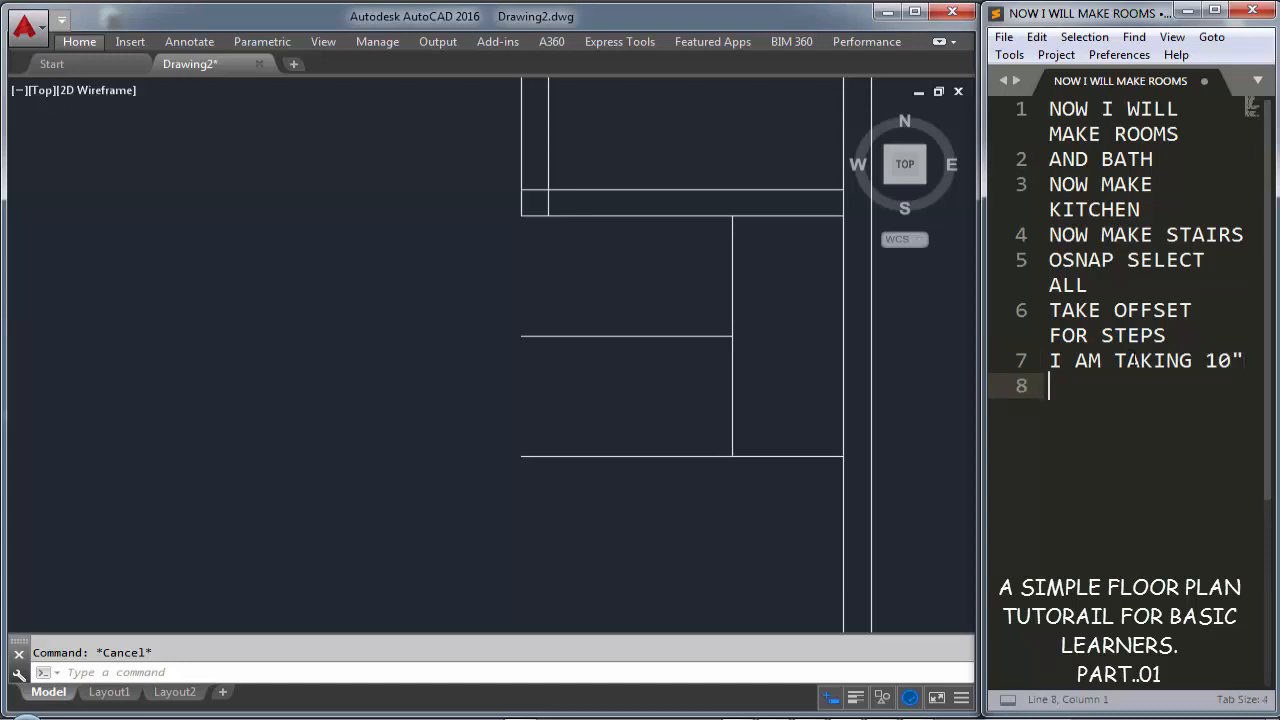
type("O 10")
left_click_drag(1076, 386, 1050, 386)
left_click(1061, 389)
left_click_drag(1102, 386, 1049, 386)
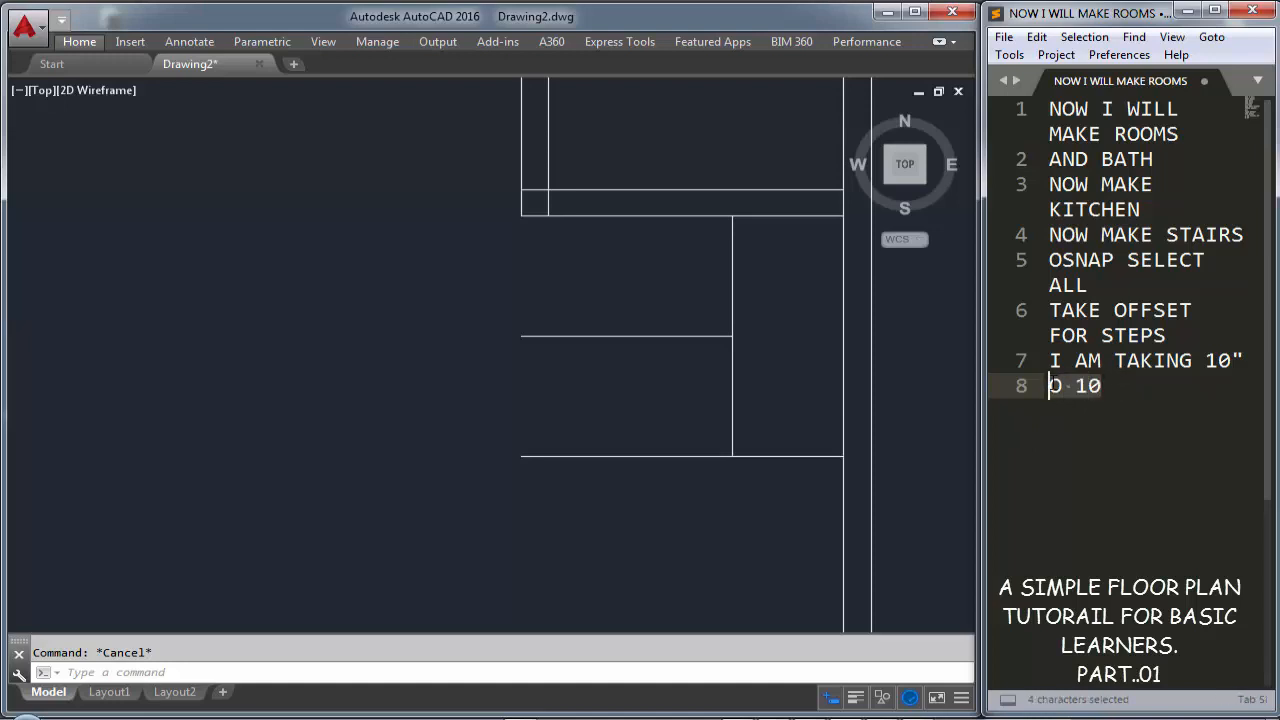
key("ctrl+x")
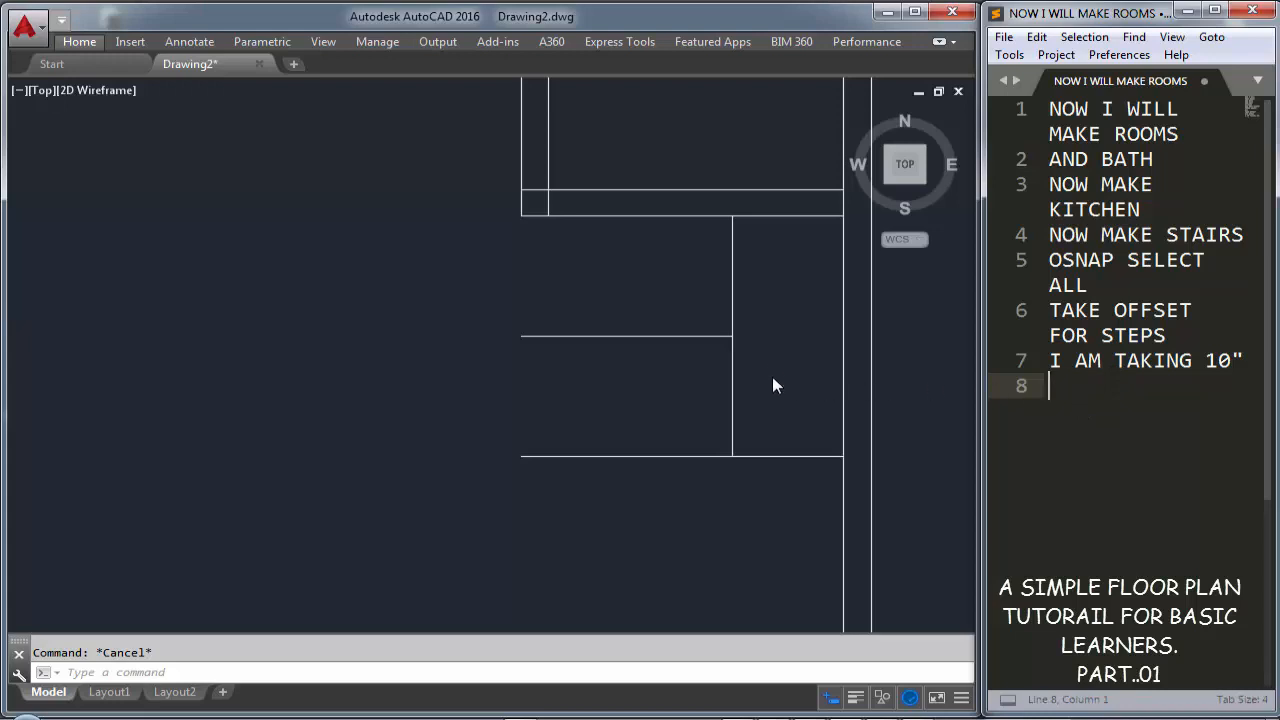
Switch to AutoCAD and offset the vertical landing line 10" leftward to make the first step line
type("o")
key("Return")
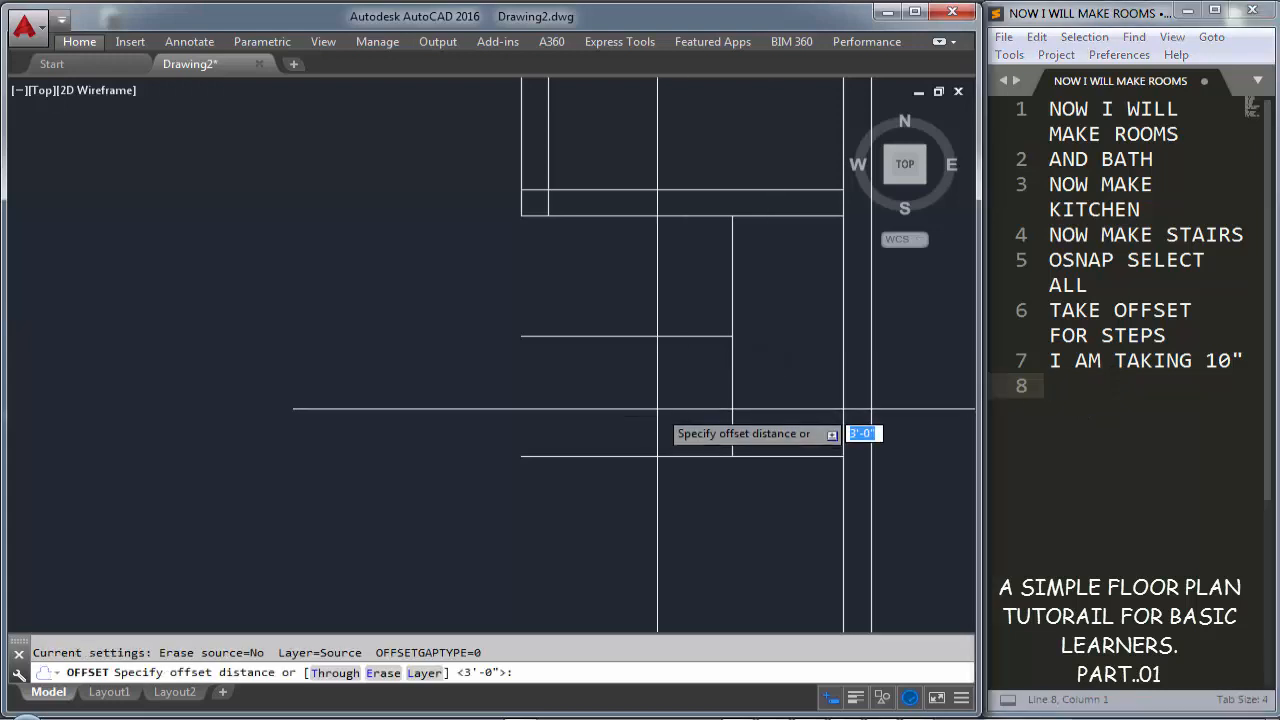
type("10")
key("Return")
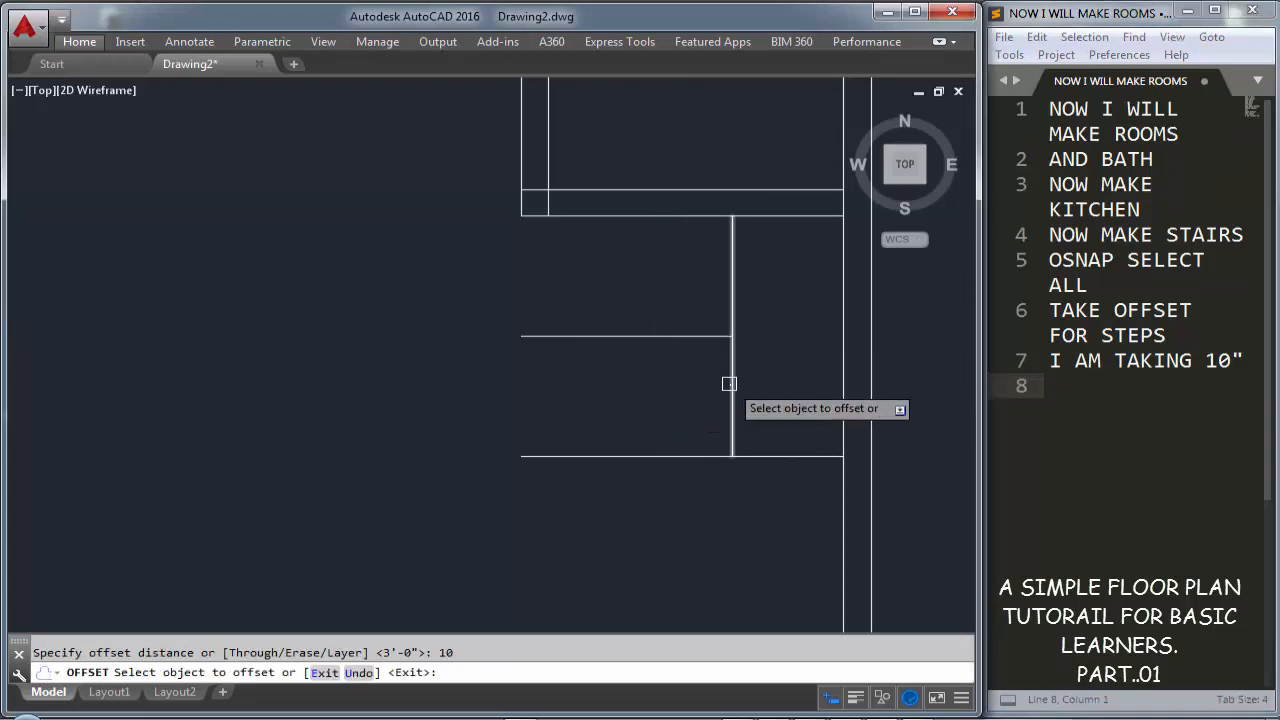
left_click(732, 384)
left_click(697, 383)
Offset the first step line leftward four times at 10" spacing with the Multiple option
left_click(700, 381)
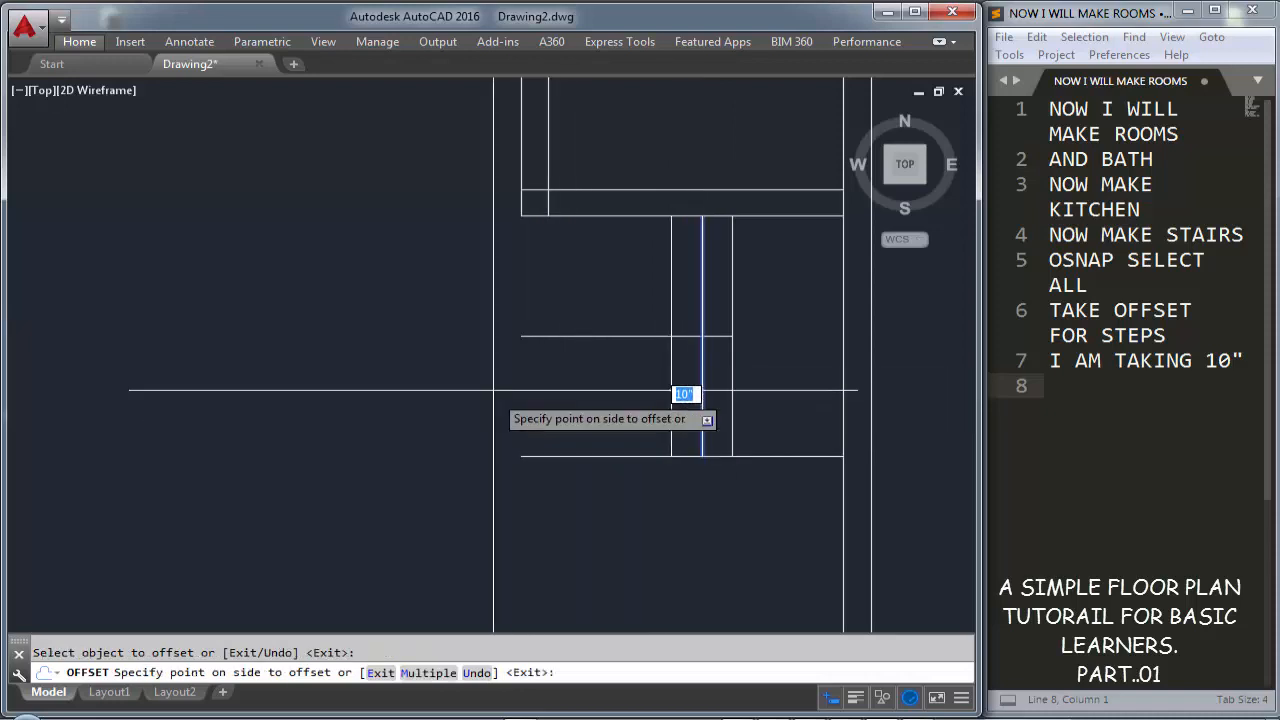
left_click(422, 677)
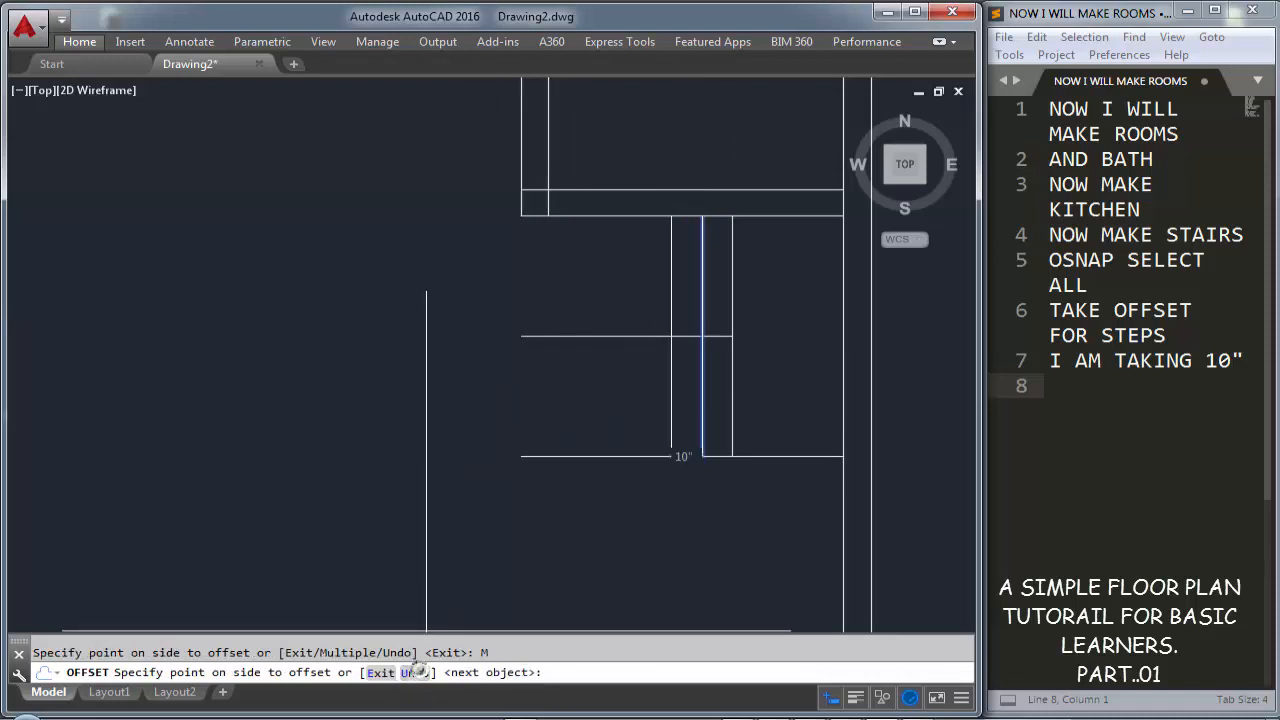
left_click(526, 397)
left_click(521, 397)
left_click(521, 397)
left_click(521, 397)
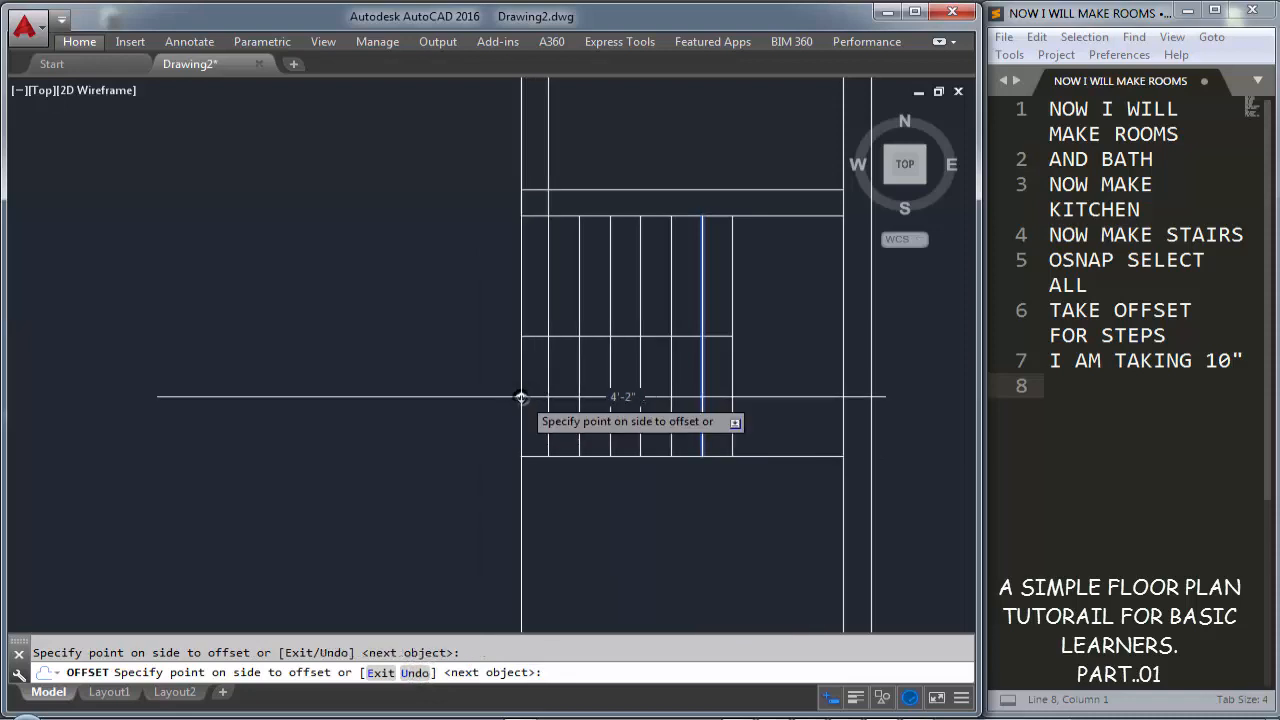
key("Escape")
Offset the leftmost step line another 10" leftward to make the last step line
key("Return")
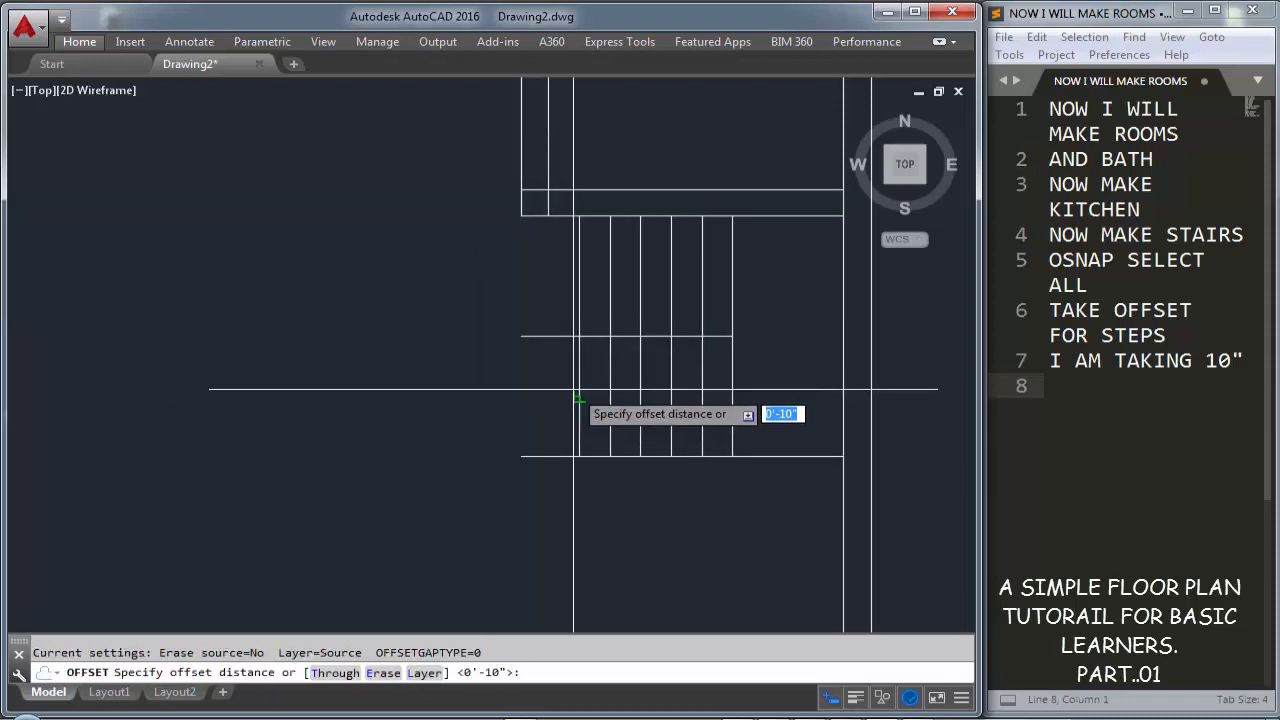
key("Return")
left_click(578, 391)
key("Escape")
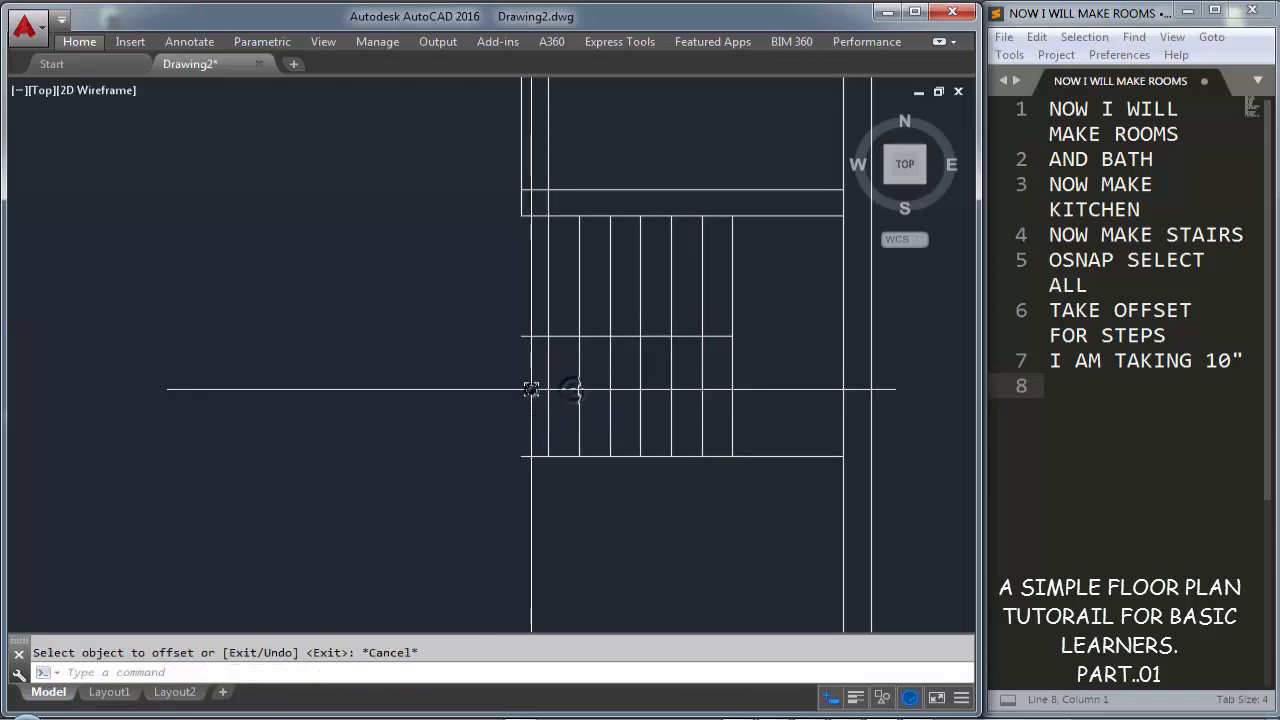
Trim the left ends of the stair's middle and lower horizontal lines back to the leftmost step line
type("tr")
key("Return")
key("Return")
left_click(532, 338)
left_click(527, 455)
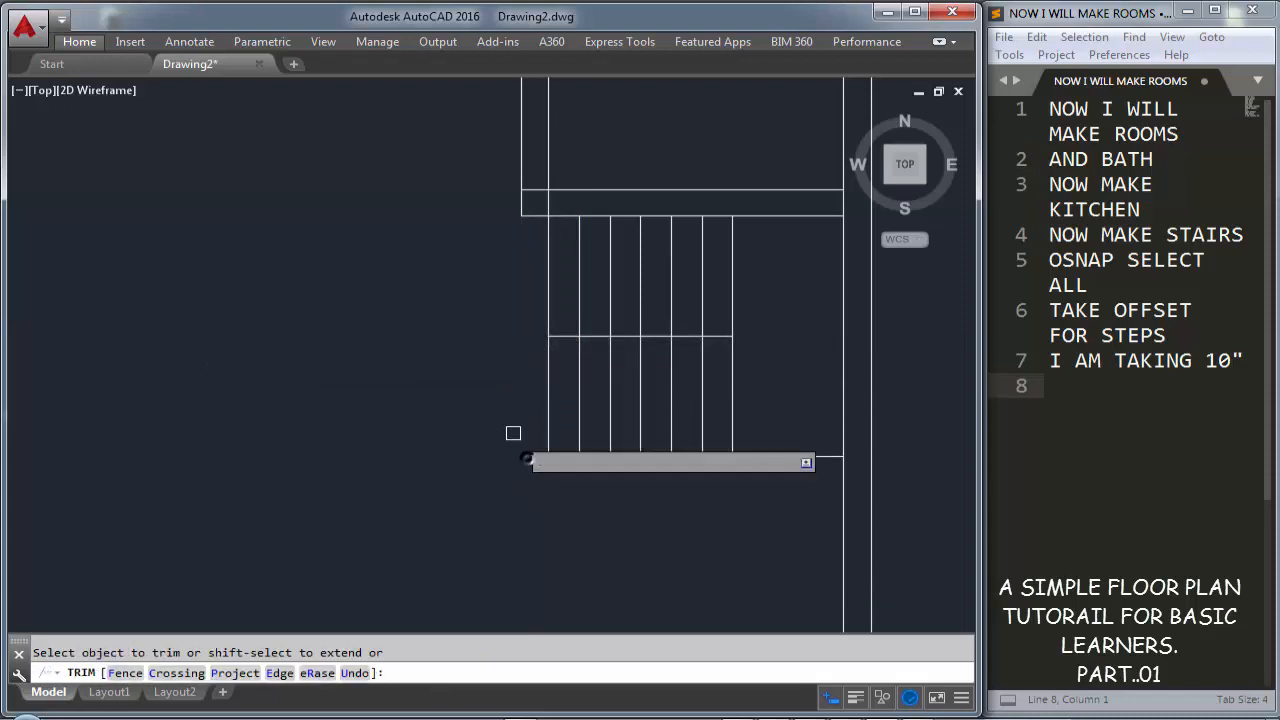
key("Escape")
key("Escape")
Offset the stair area's lower edge line 9" downward to form the wall below the stairs
middle_click_drag(500, 323, 486, 343)
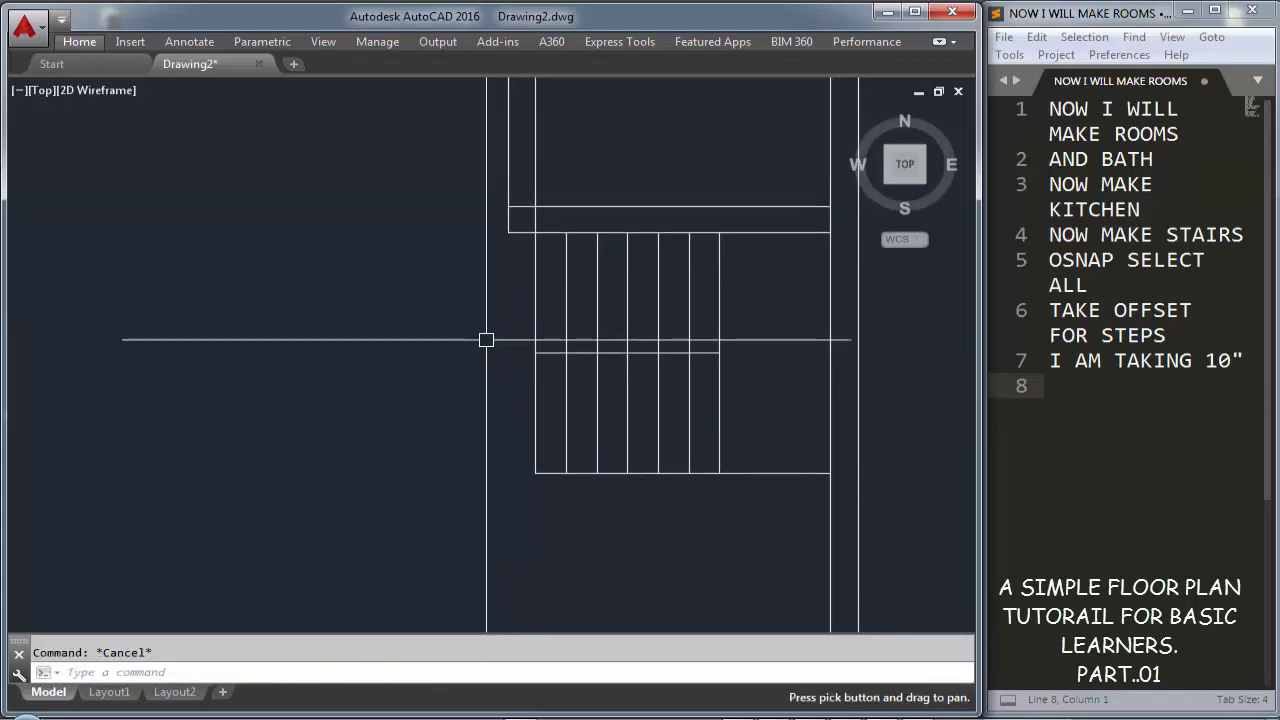
mouse_move(536, 240)
middle_mouse_down()
mouse_move(534, 286)
mouse_move(497, 380)
mouse_move(514, 420)
mouse_move(511, 489)
middle_mouse_up()
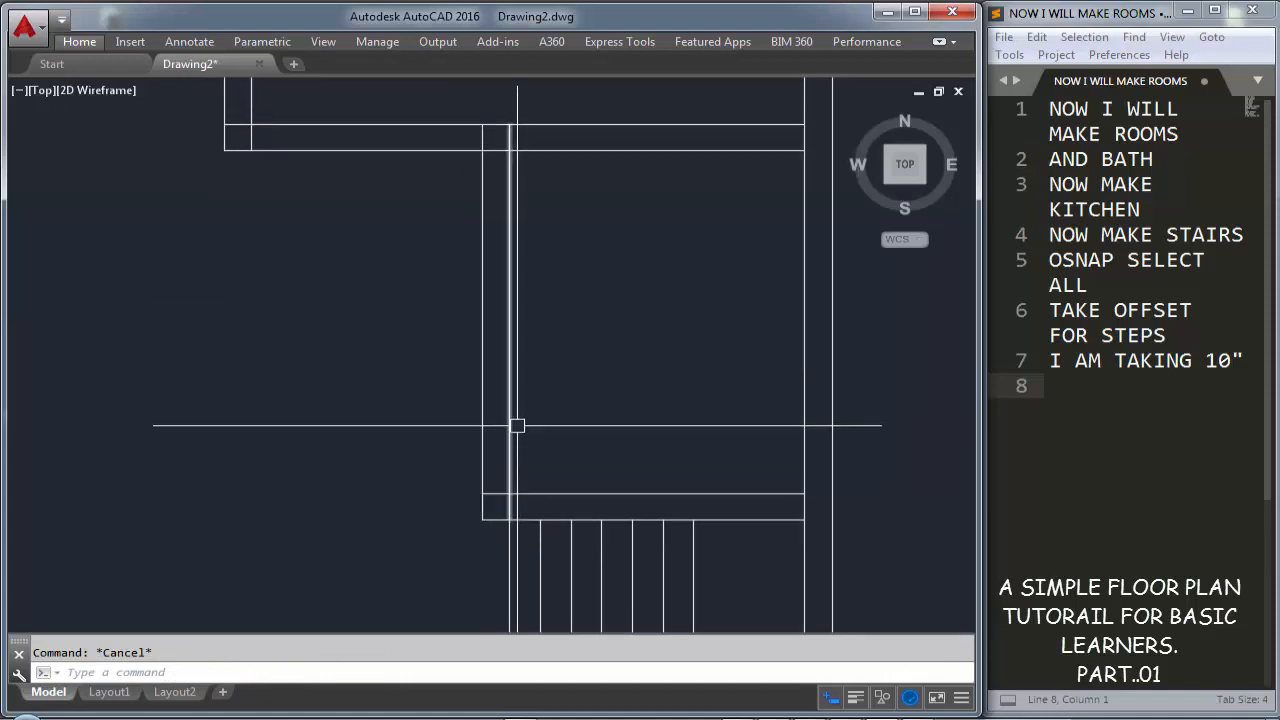
scroll(545, 438, "down", 1)
middle_click_drag(558, 435, 566, 260)
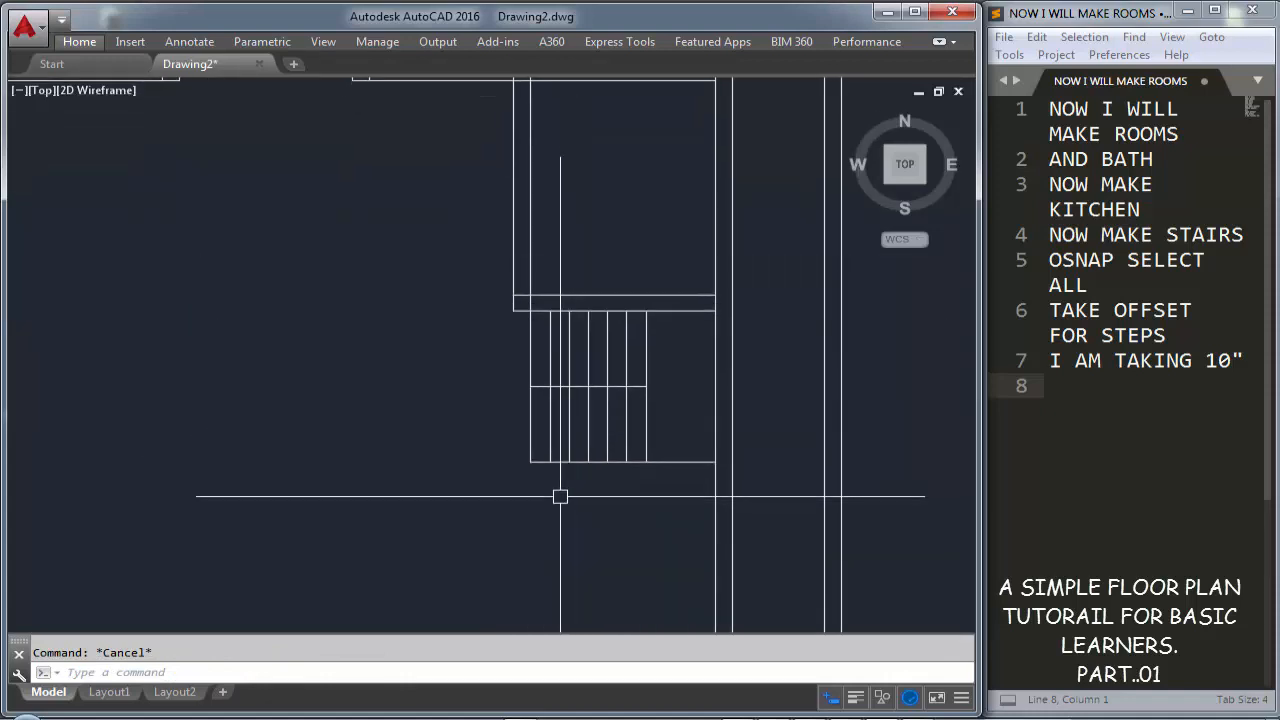
middle_click_drag(558, 517, 646, 334)
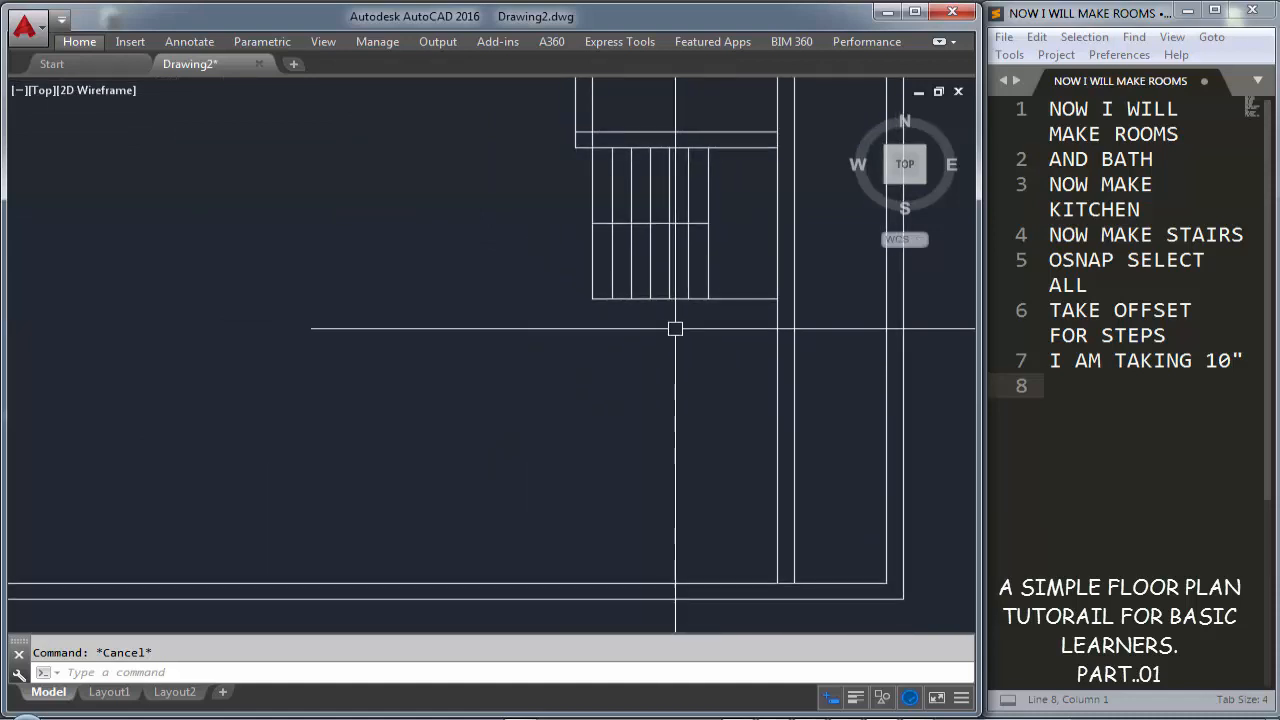
type("o")
key("Return")
key("Return")
left_click(722, 298)
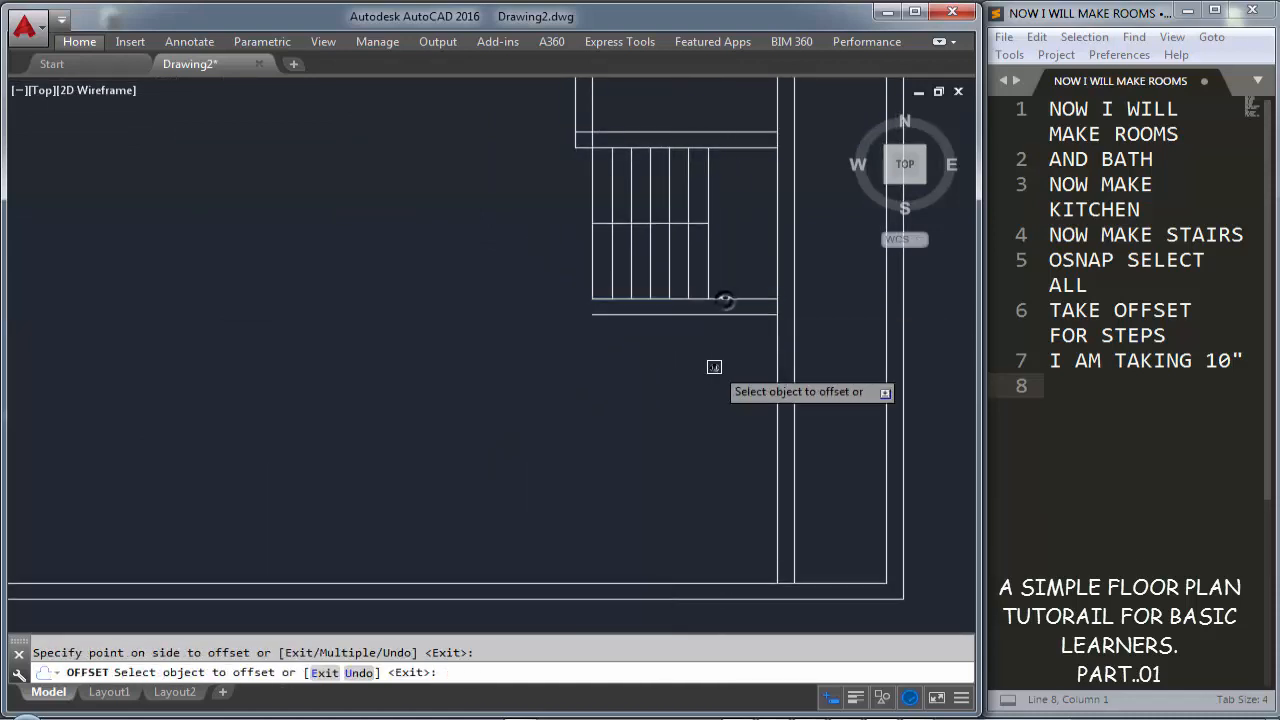
left_click(714, 366)
key("Escape")
key("Escape")
type("o")
key("Return")
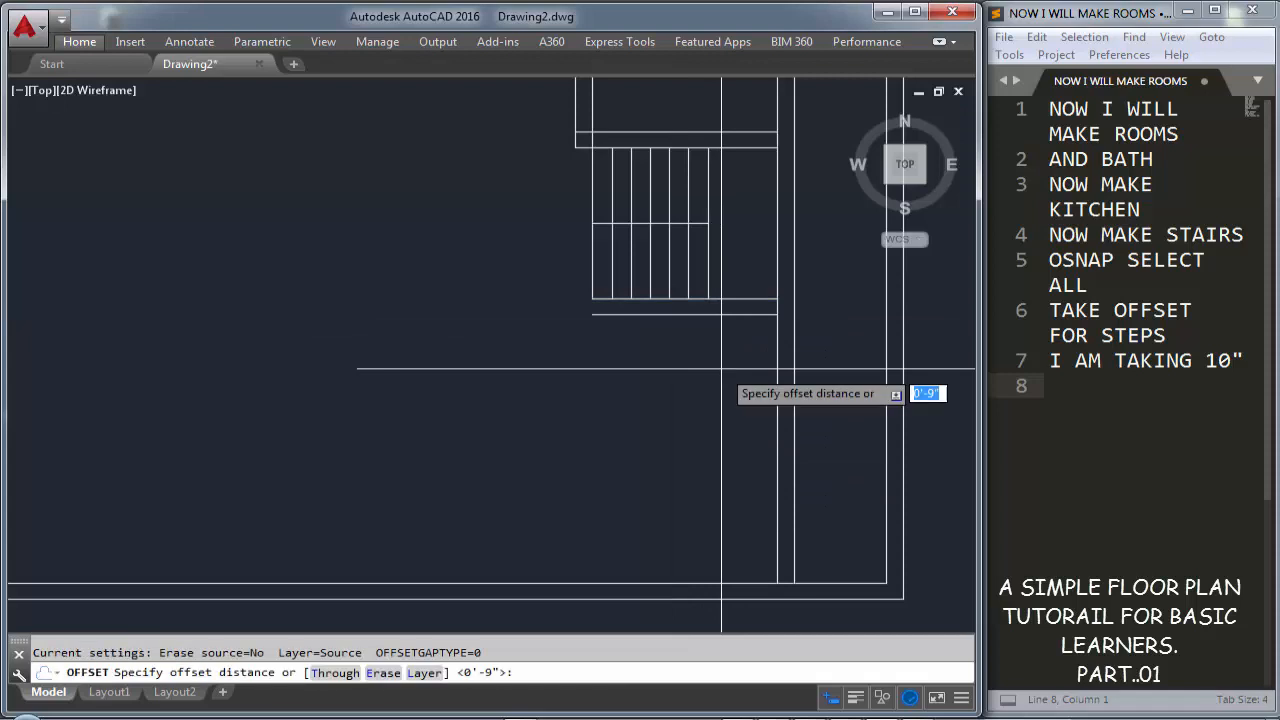
type("18")
key("Escape")
key("Return")
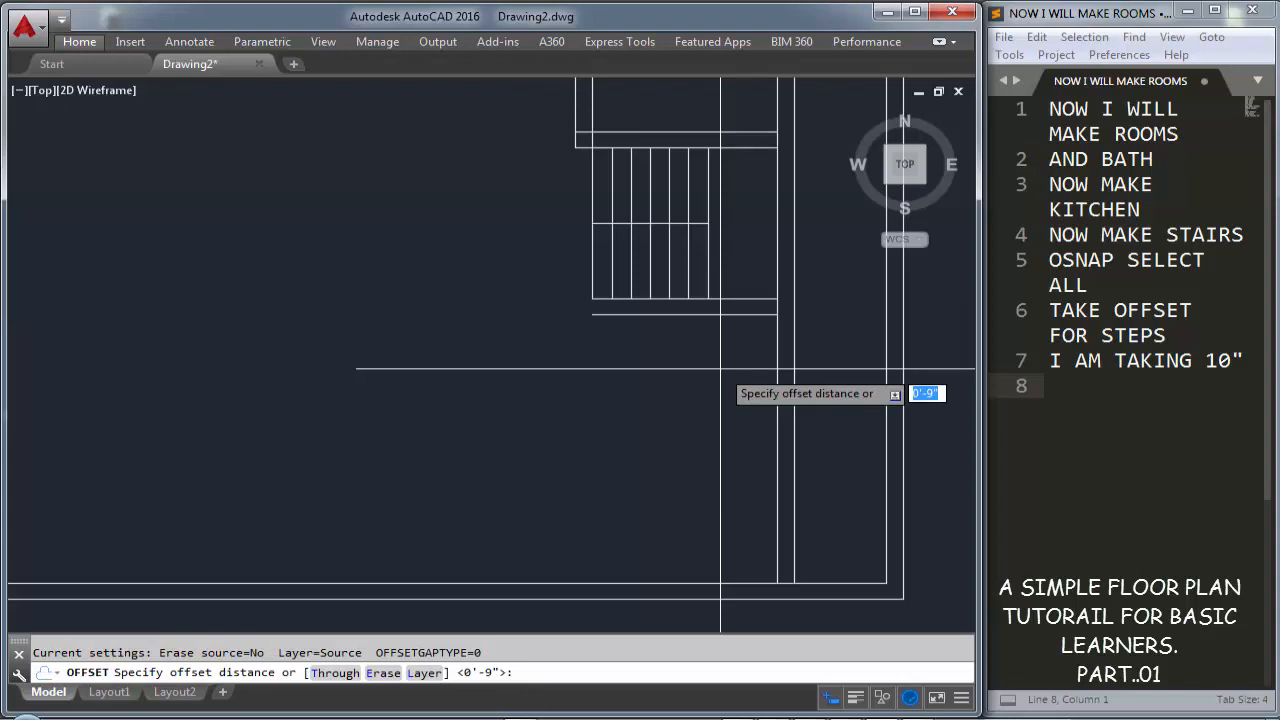
type("DAL")
key("Return")
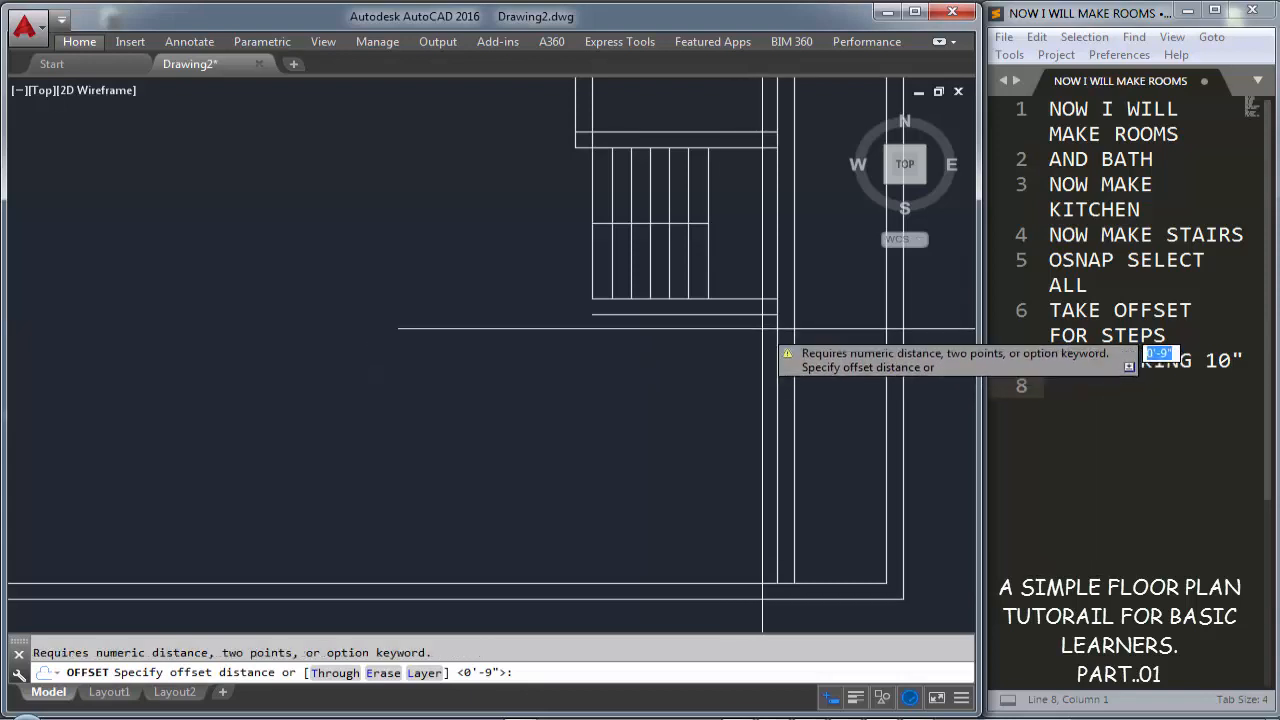
key("Escape")
Measure with an aligned dimension from the right end of the wall line below the stairs down to the lower outer wall's inner line
type("DAL")
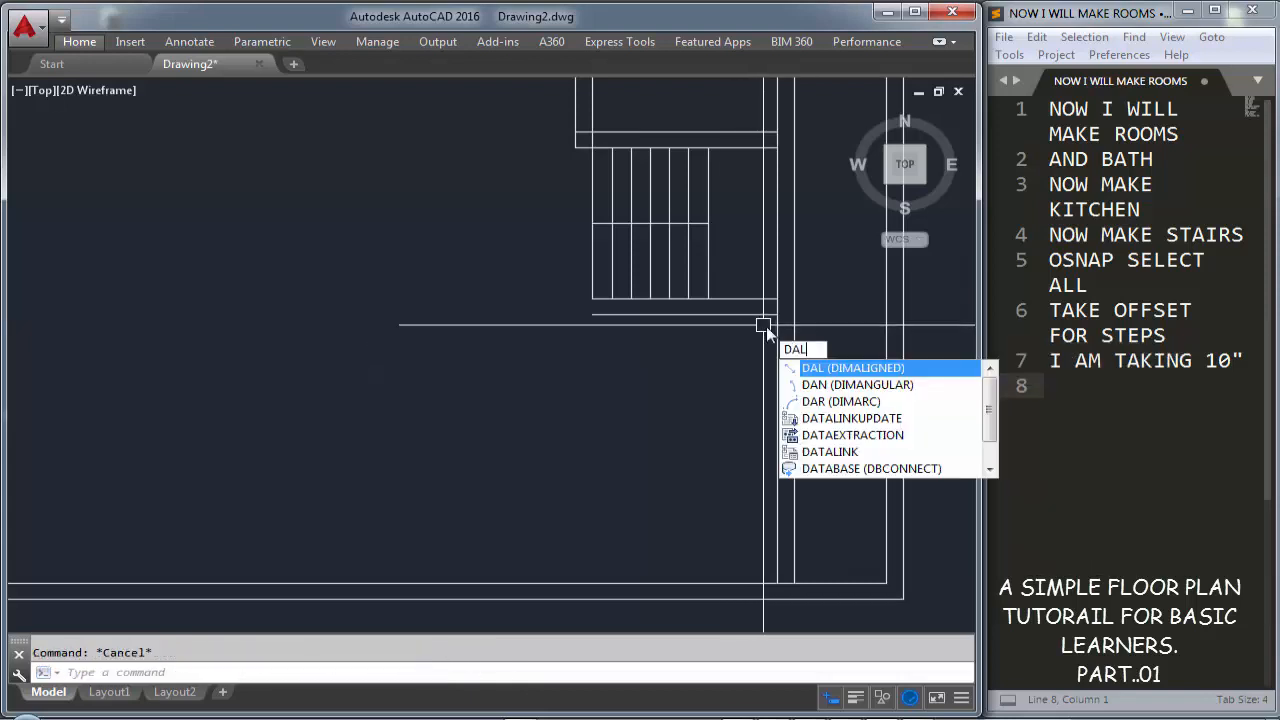
key("Return")
left_click(777, 315)
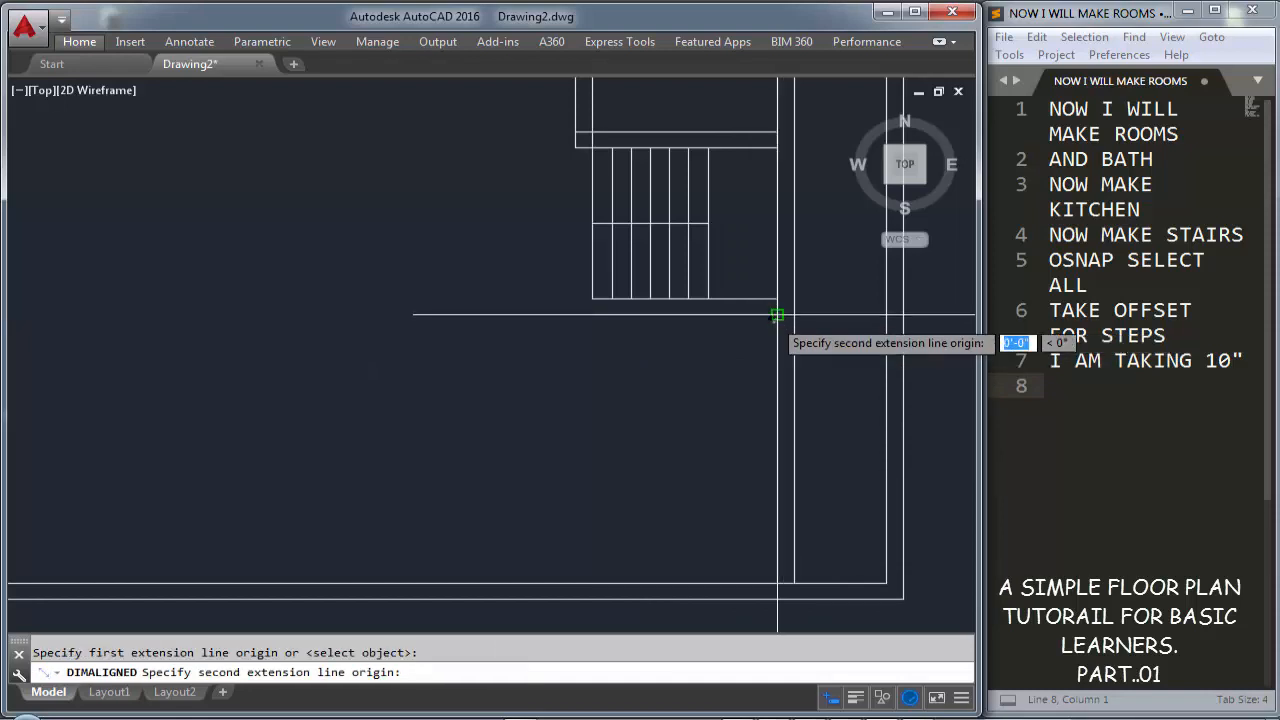
left_click(777, 583)
key("Escape")
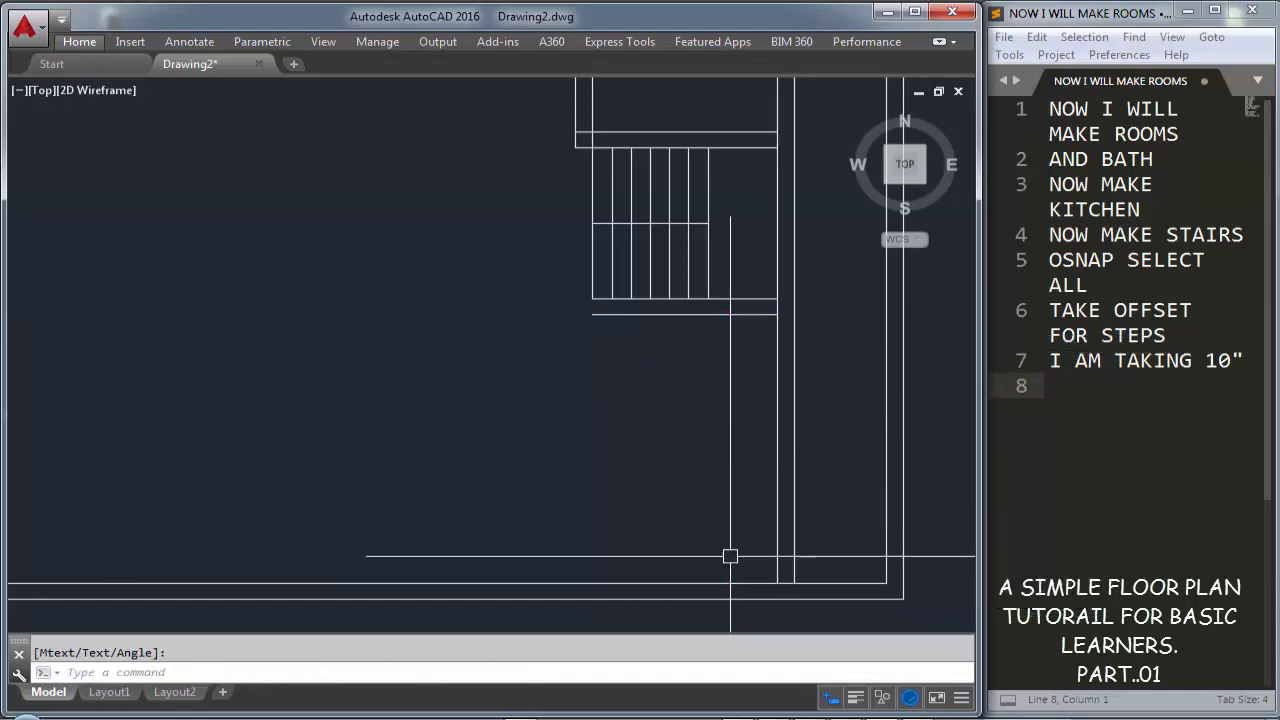
Offset the inner vertical wall line on the right side of the stairs 18' leftward
type("o")
key("Return")
type("1")
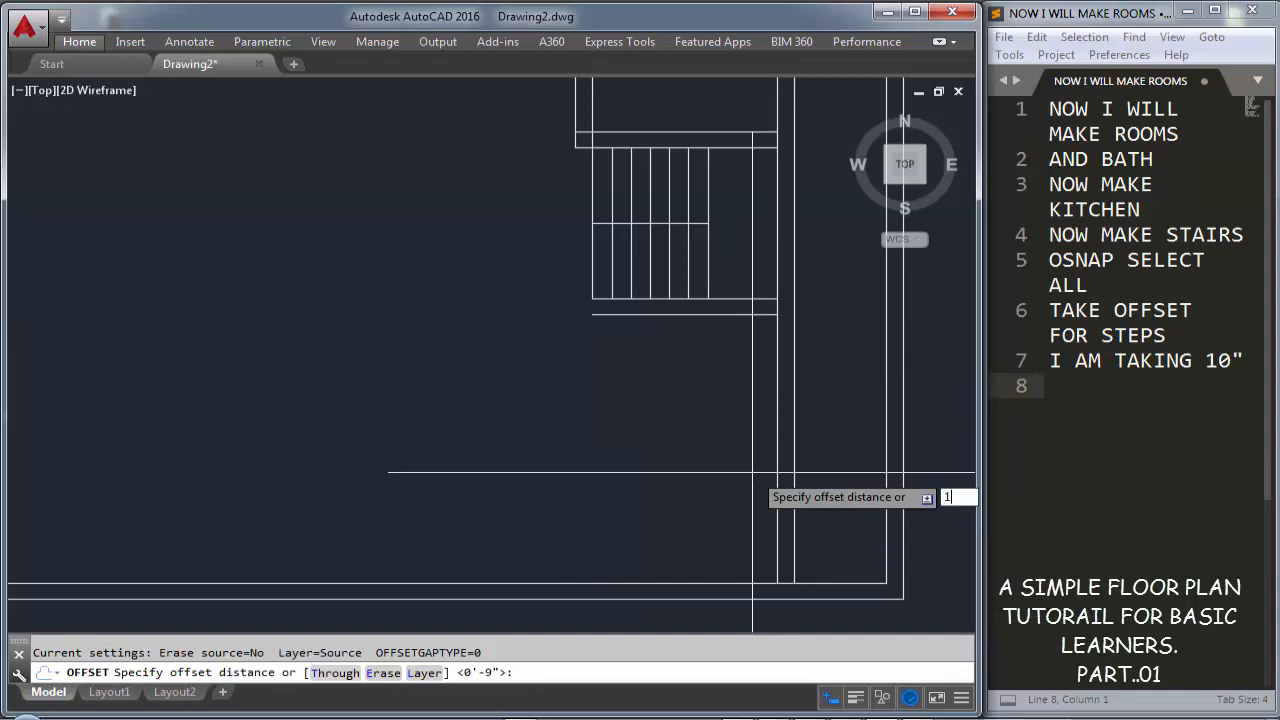
type("0")
key("Return")
left_click(777, 470)
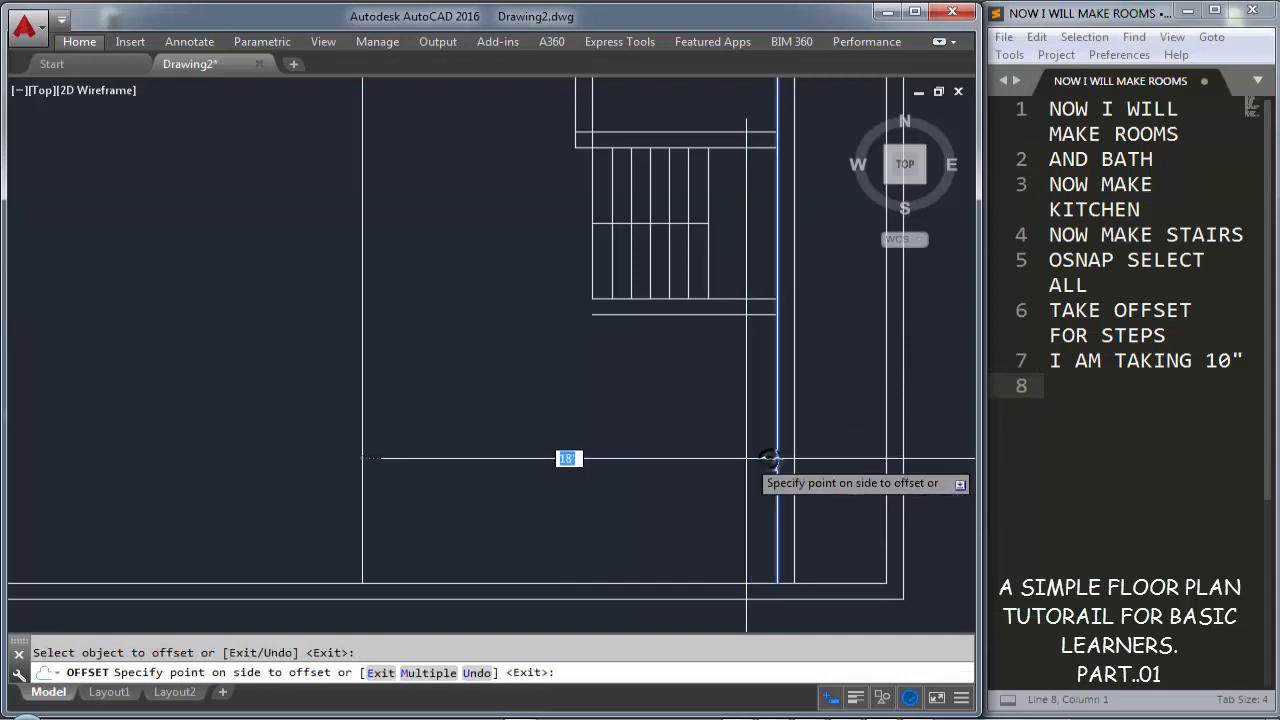
left_click(619, 471)
key("Escape")
Offset the new vertical room line 9" leftward to give the wall its thickness
type("o")
key("Return")
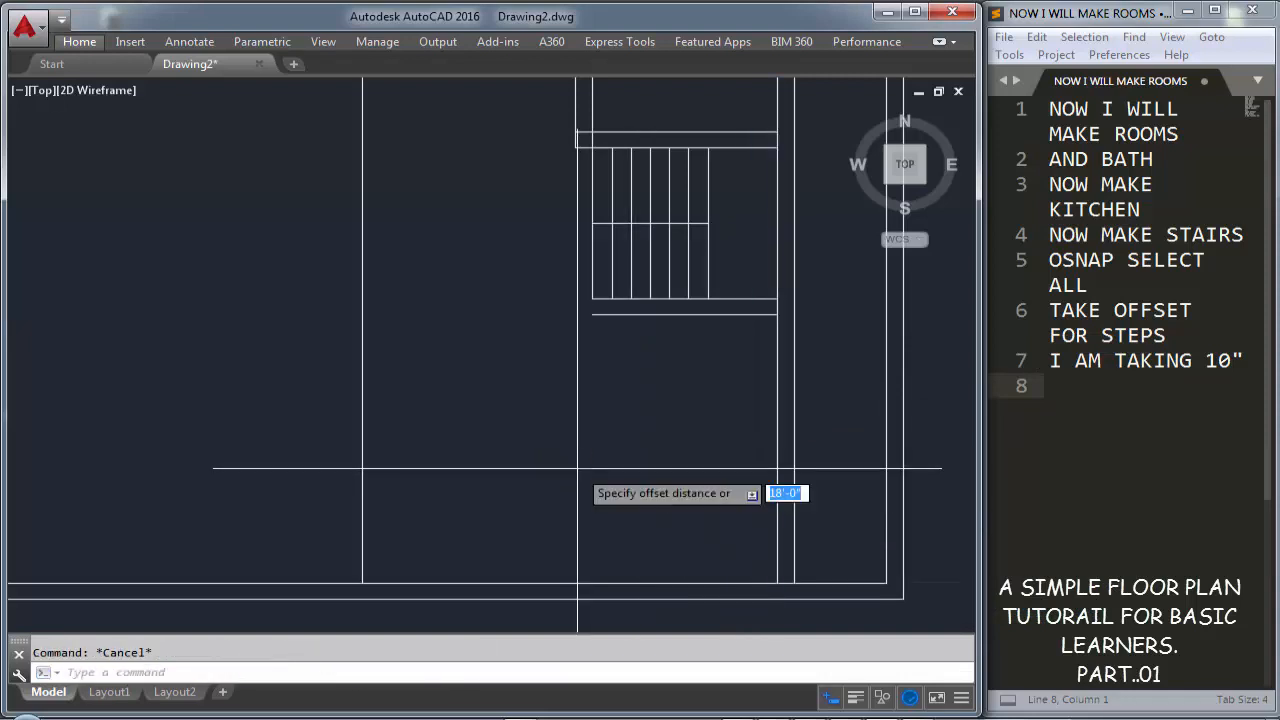
type("9")
key("Return")
left_click(360, 424)
left_click(325, 422)
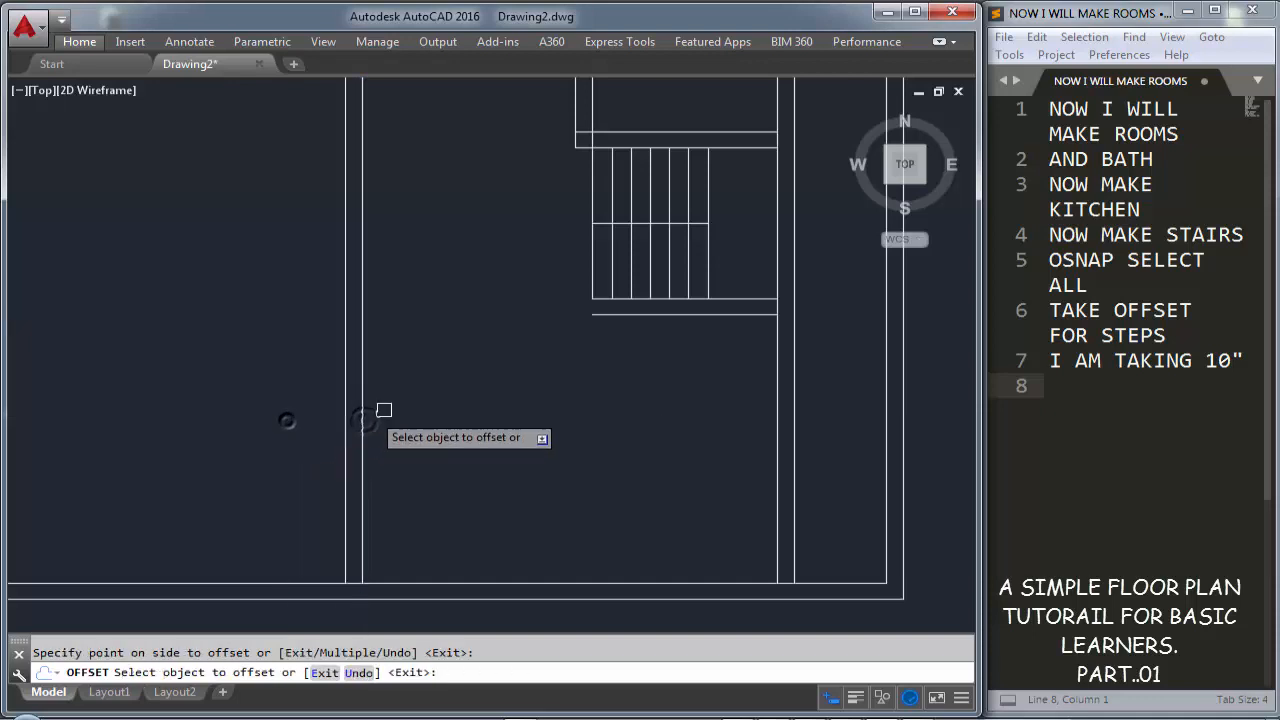
Extend both lines of the wall below the stairs leftward to the far line of the new vertical room wall
key("Escape")
type("ex")
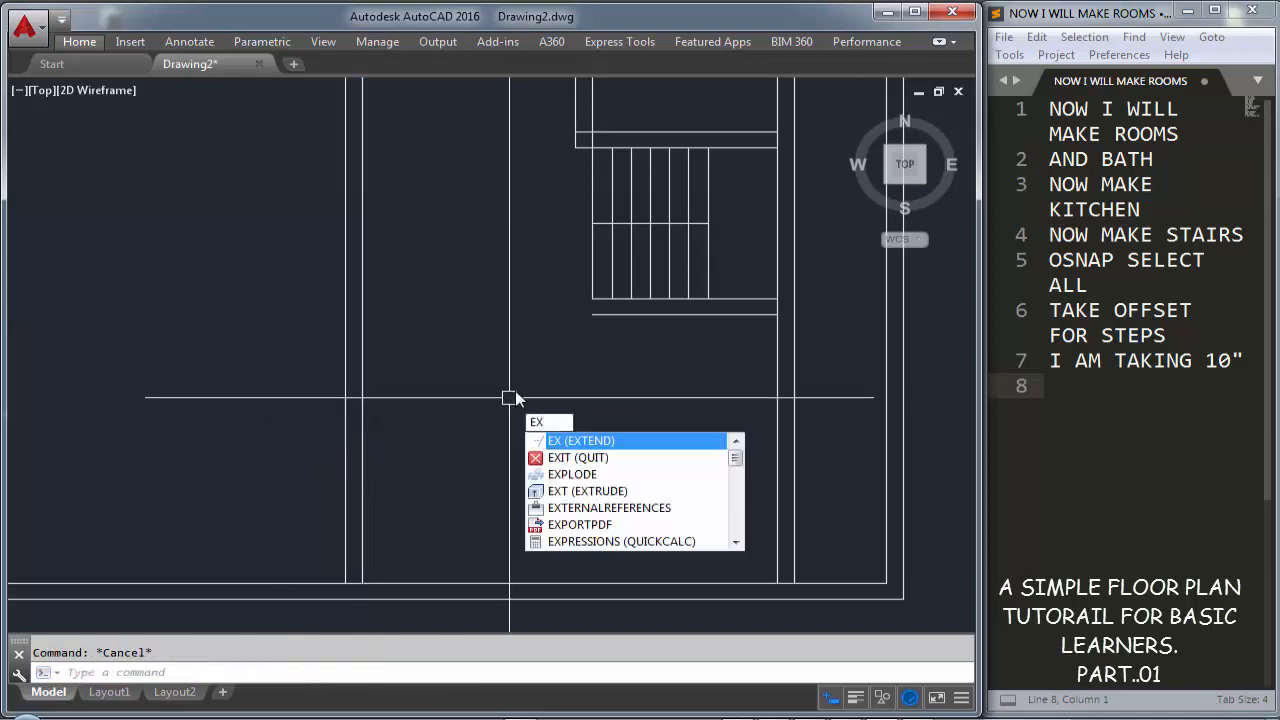
key("Return")
key("Return")
left_click(608, 311)
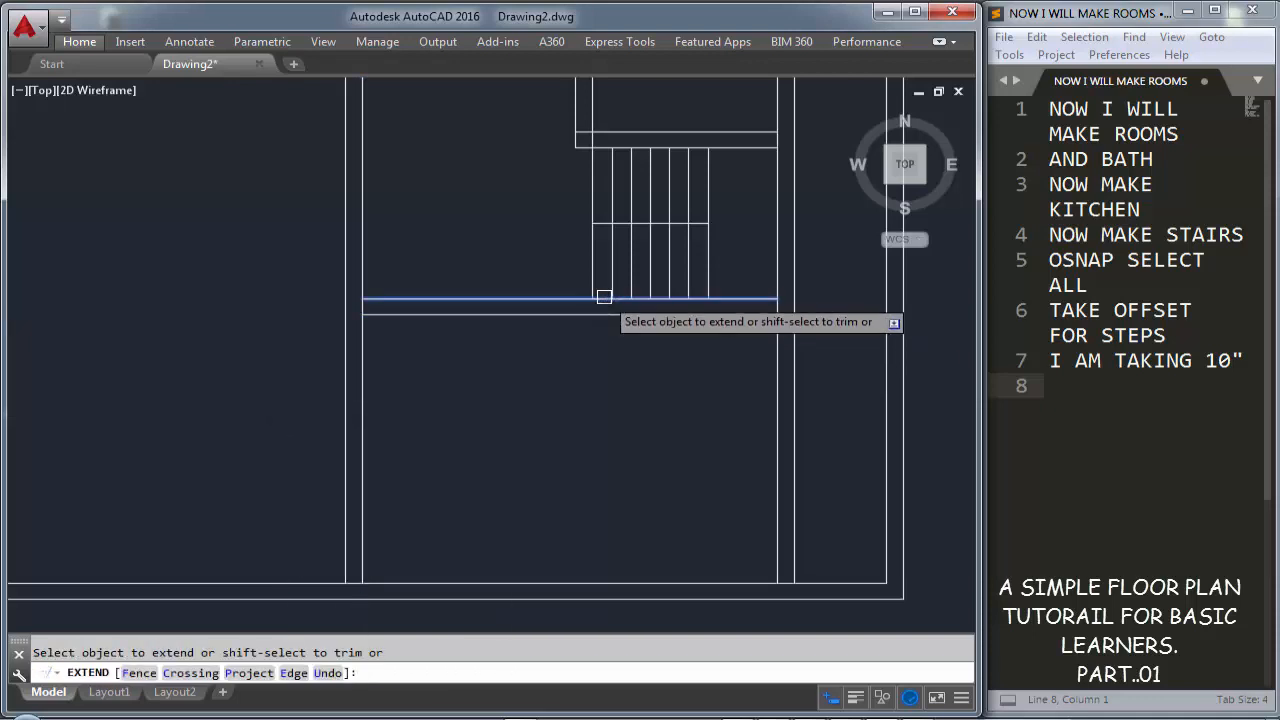
left_click(604, 296)
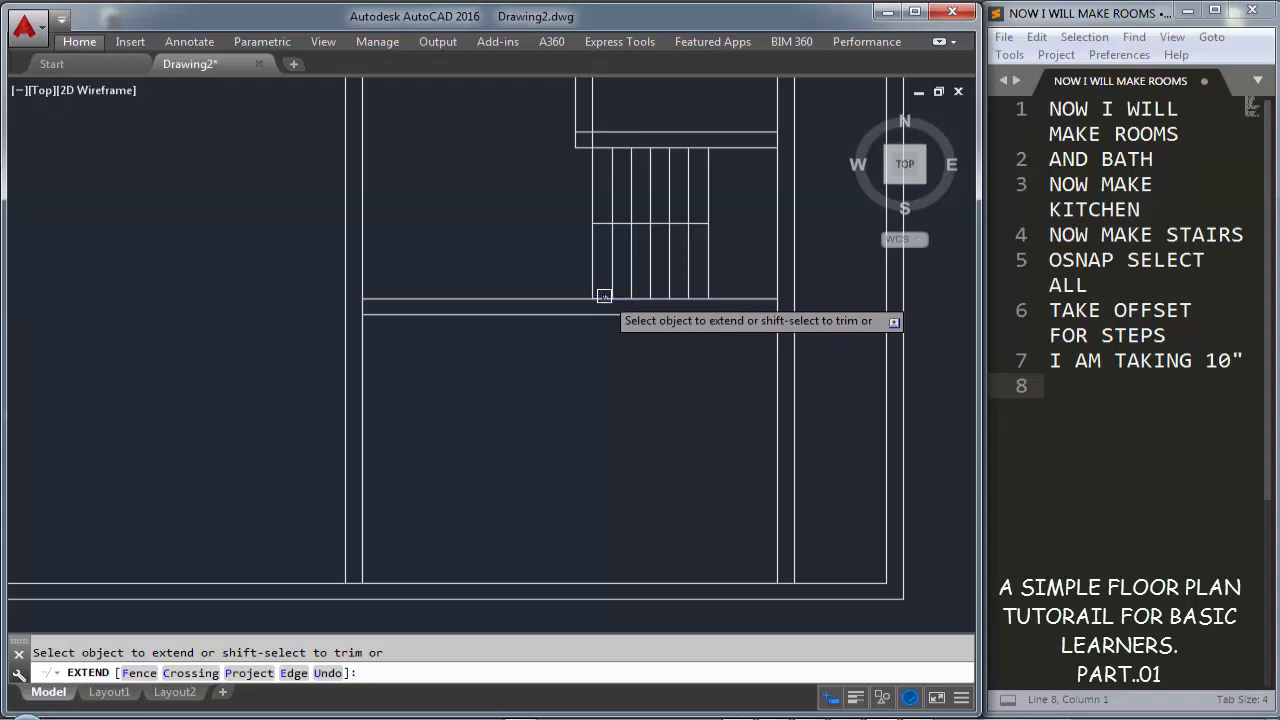
left_click(451, 346)
left_click(424, 278)
key("Escape")
Trim both vertical room wall lines above the horizontal wall below the stairs to form the room's corner
type("tr")
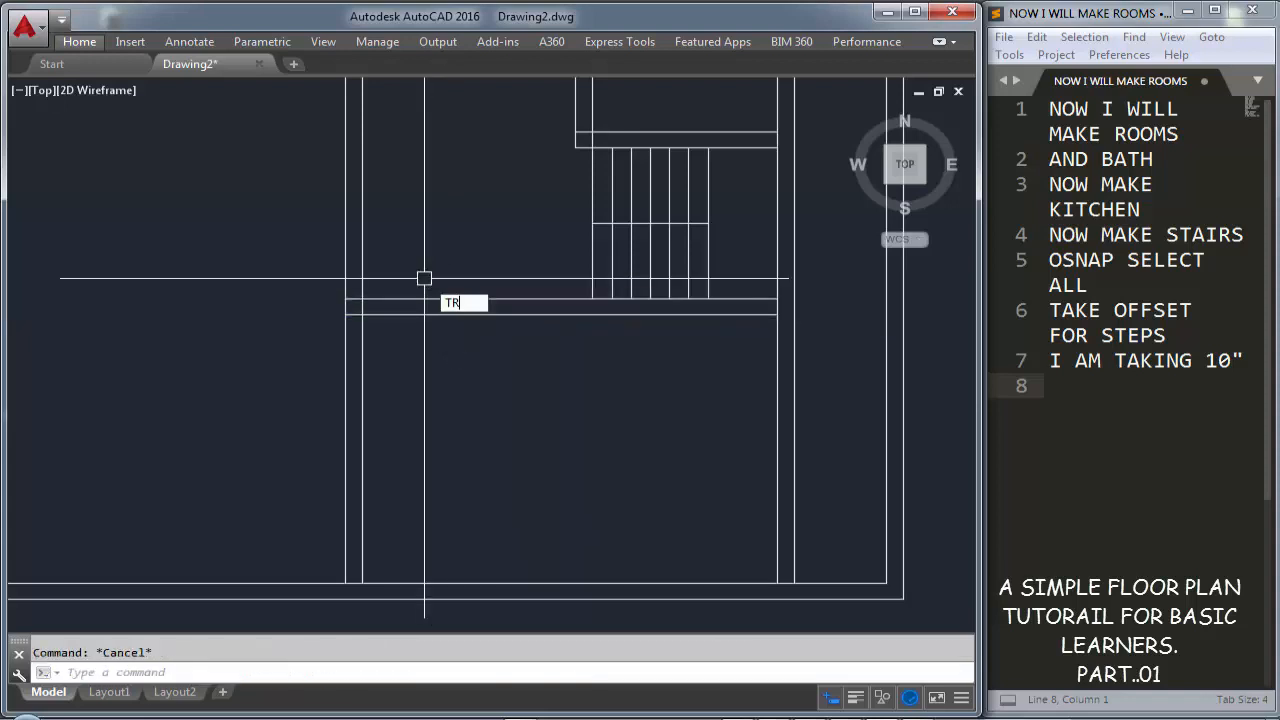
key("Return")
key("Return")
left_click(424, 278)
left_click(277, 223)
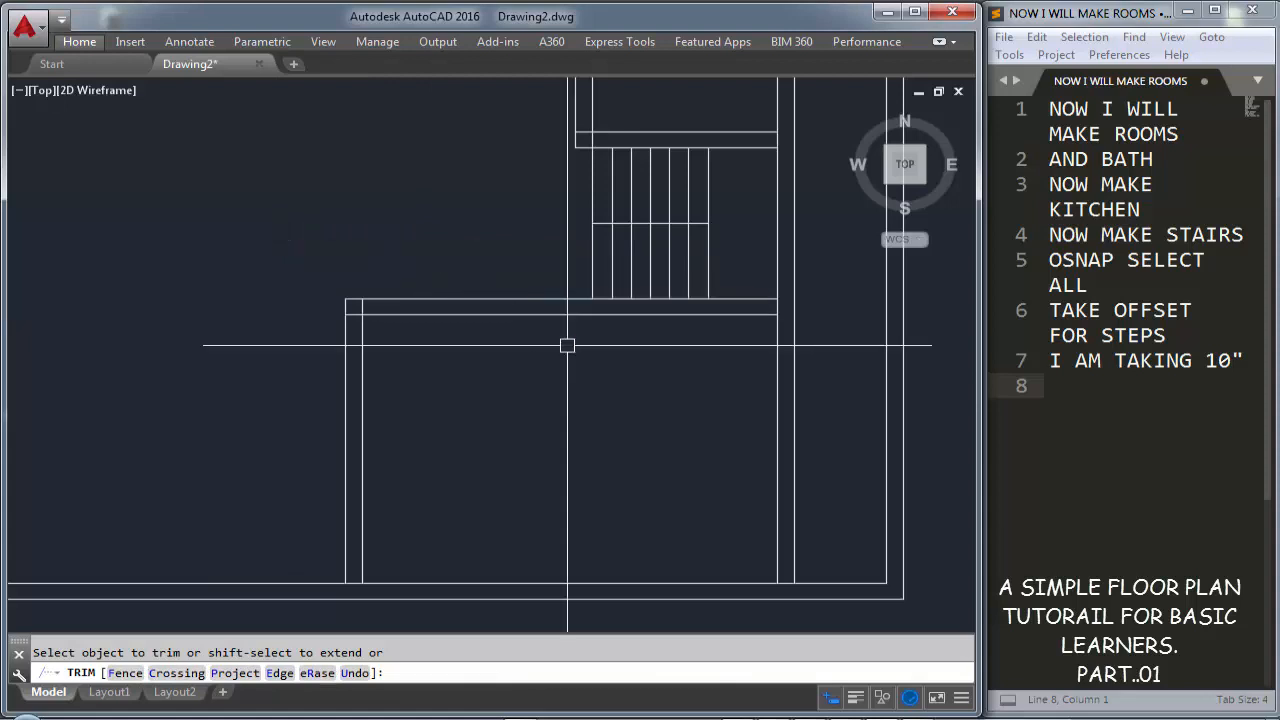
key("Escape")
Offset the lower outer wall's inner line 18' upward and the left outer wall's inner line 18' rightward
middle_click_drag(572, 363, 604, 320)
scroll(610, 321, "down", 2)
mouse_move(506, 378)
middle_mouse_down()
mouse_move(566, 463)
mouse_move(558, 503)
middle_mouse_up()
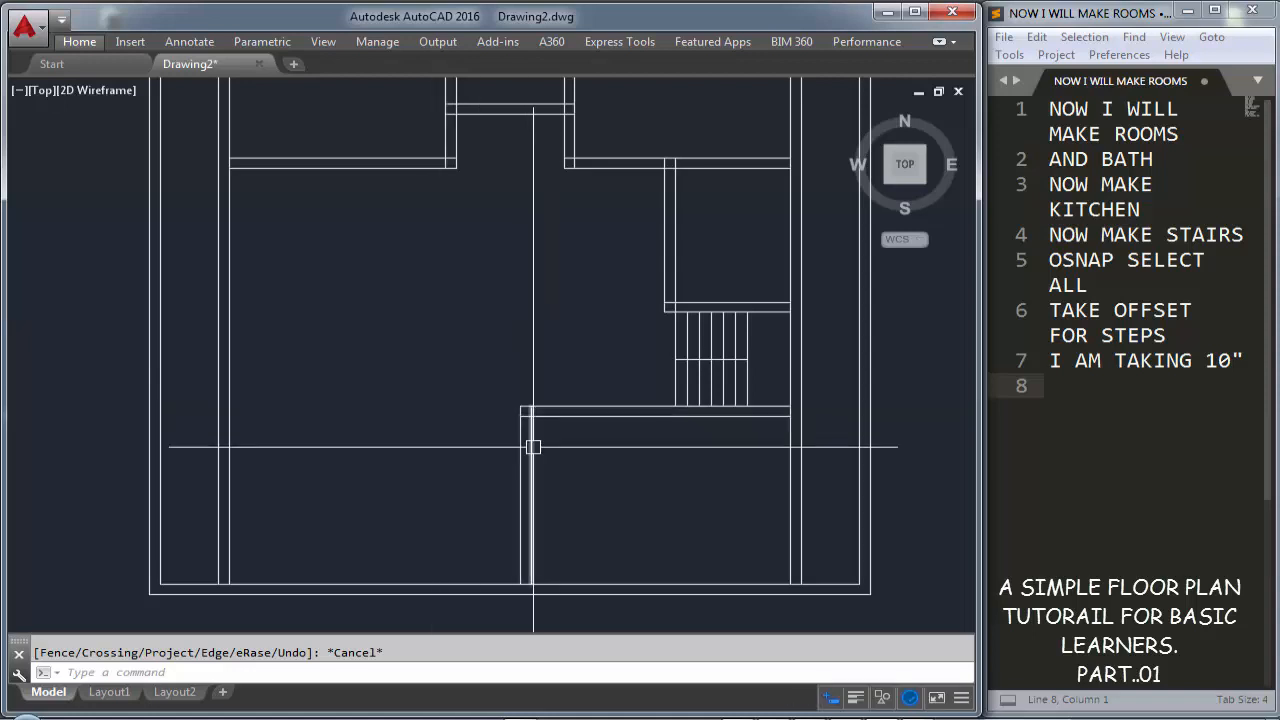
scroll(510, 440, "down", 2)
mouse_move(480, 437)
middle_mouse_down()
mouse_move(497, 497)
mouse_move(505, 390)
middle_mouse_up()
scroll(500, 491, "up", 2)
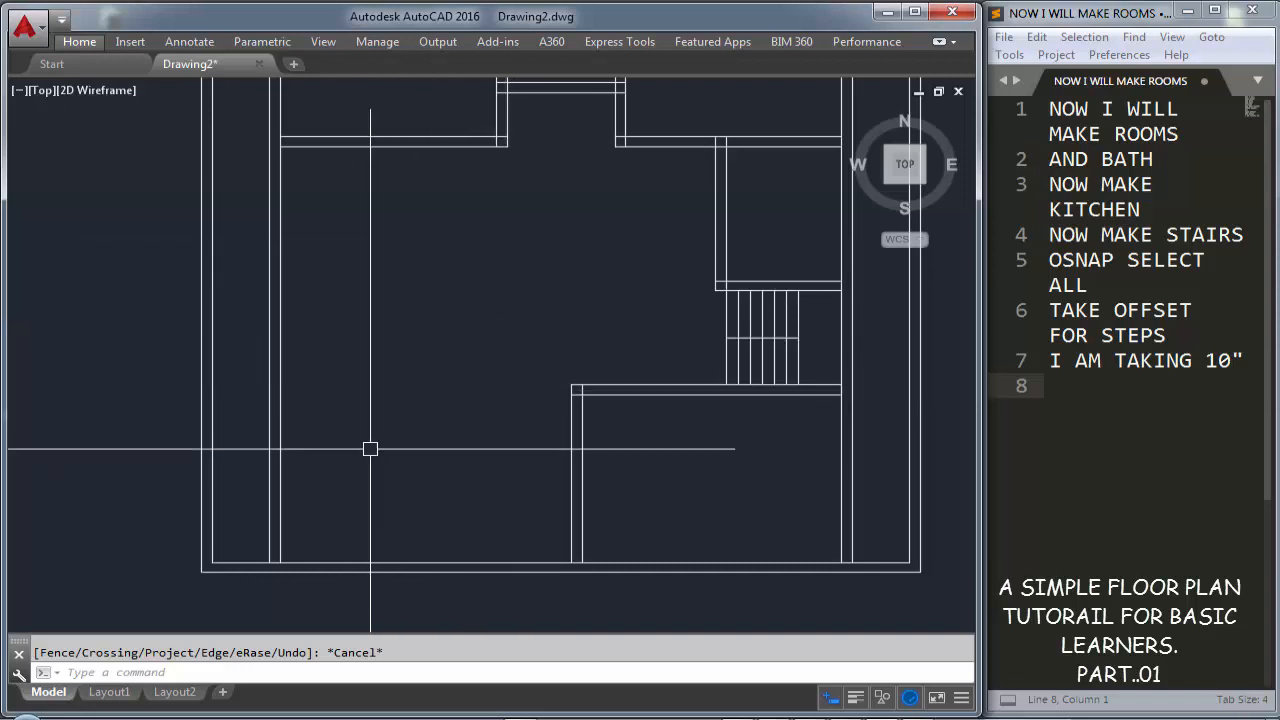
mouse_move(433, 391)
middle_mouse_down()
mouse_move(491, 420)
mouse_move(489, 462)
mouse_move(478, 397)
middle_mouse_up()
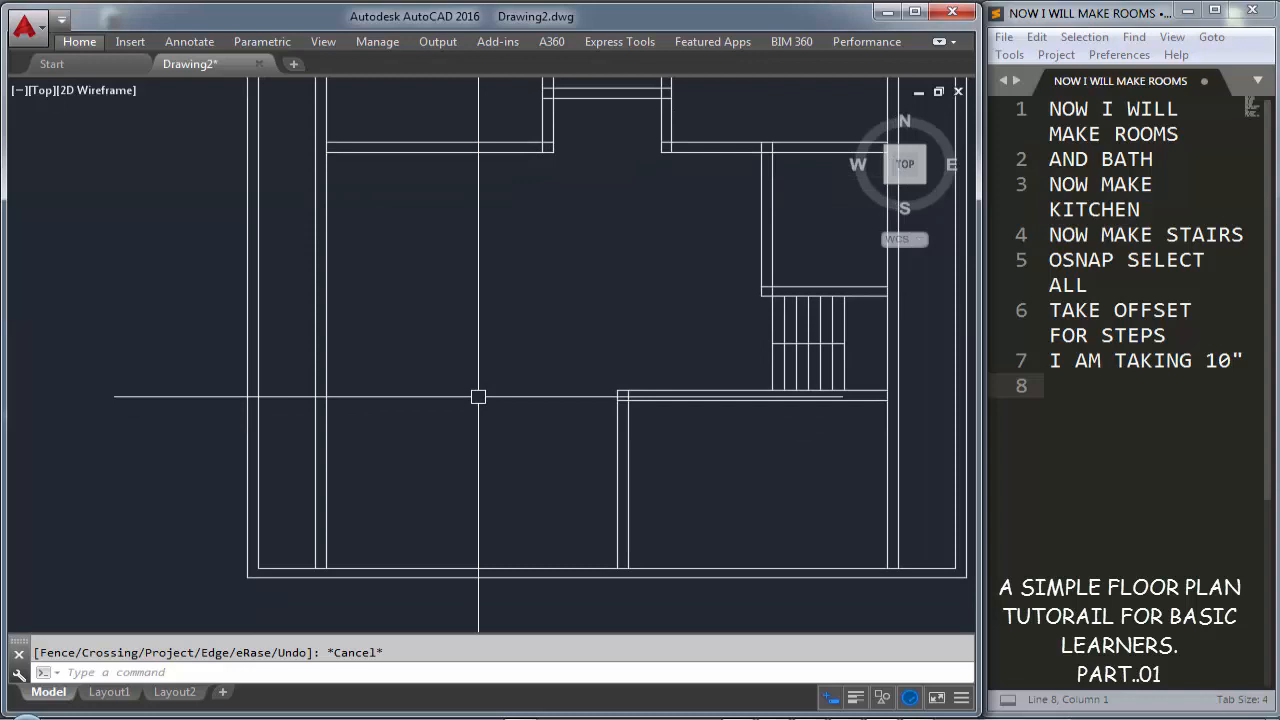
type("o")
key("Return")
type("1")
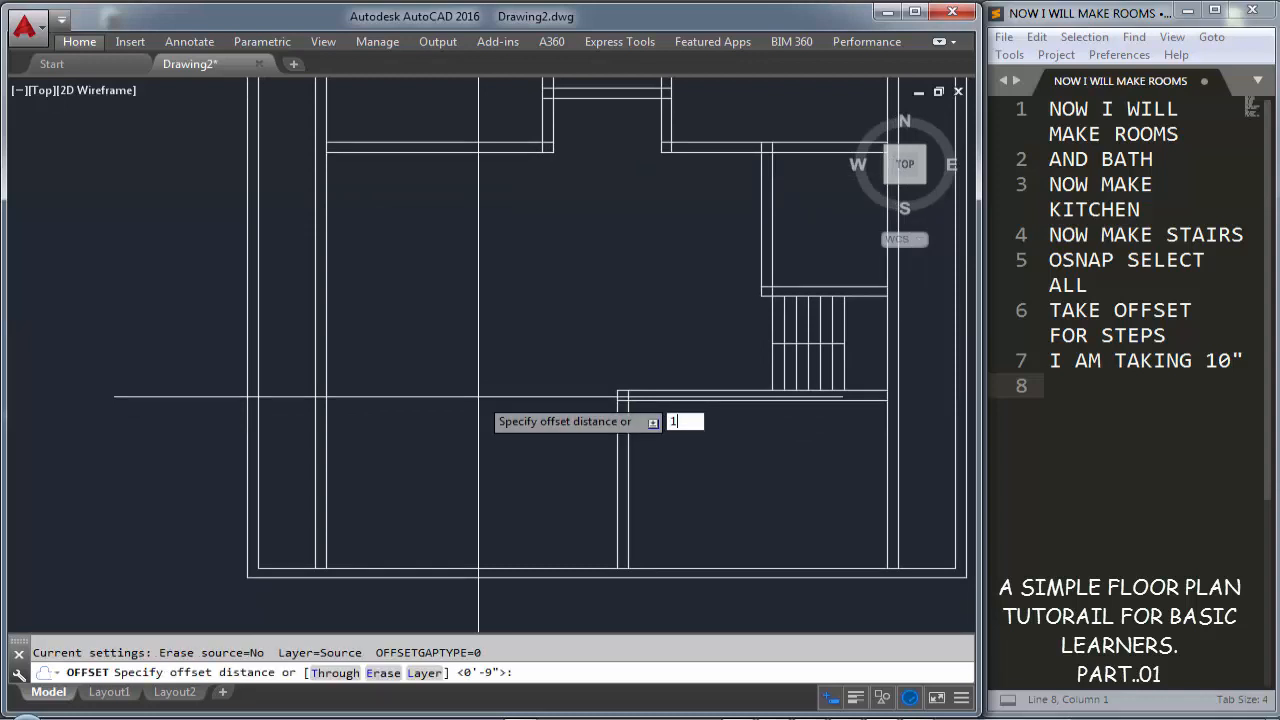
key("Return")
left_click(430, 567)
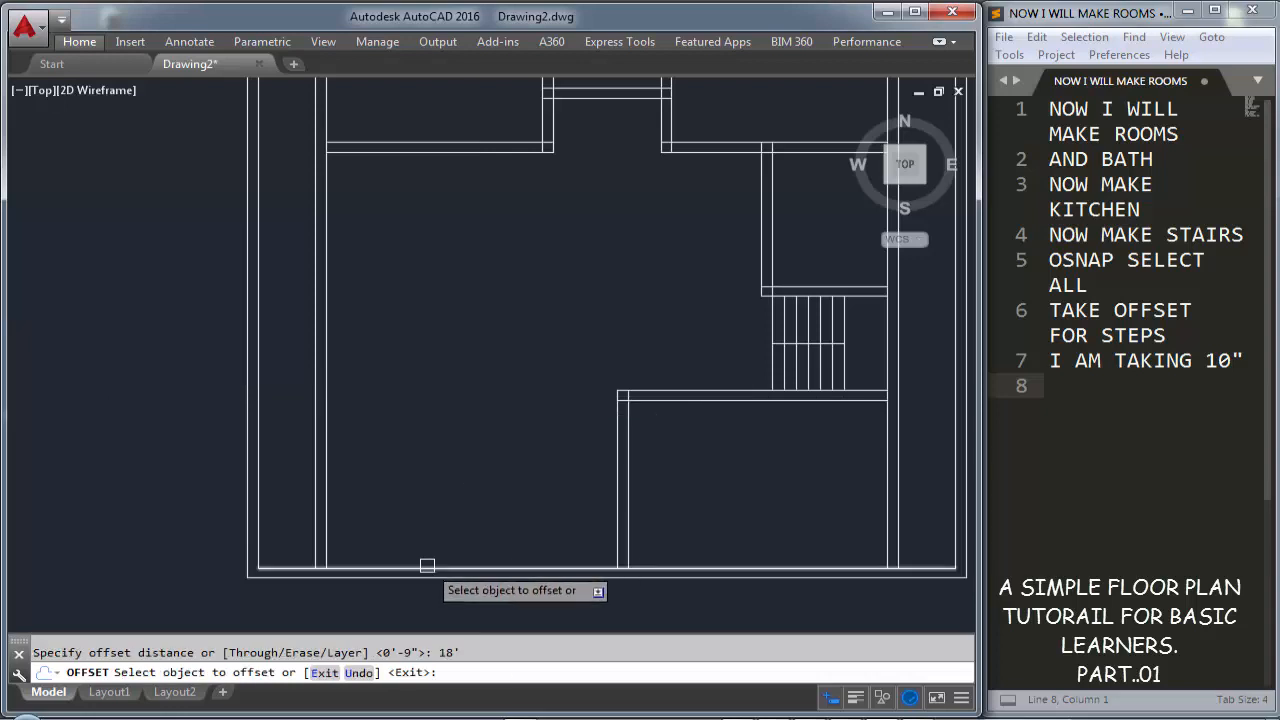
left_click(405, 477)
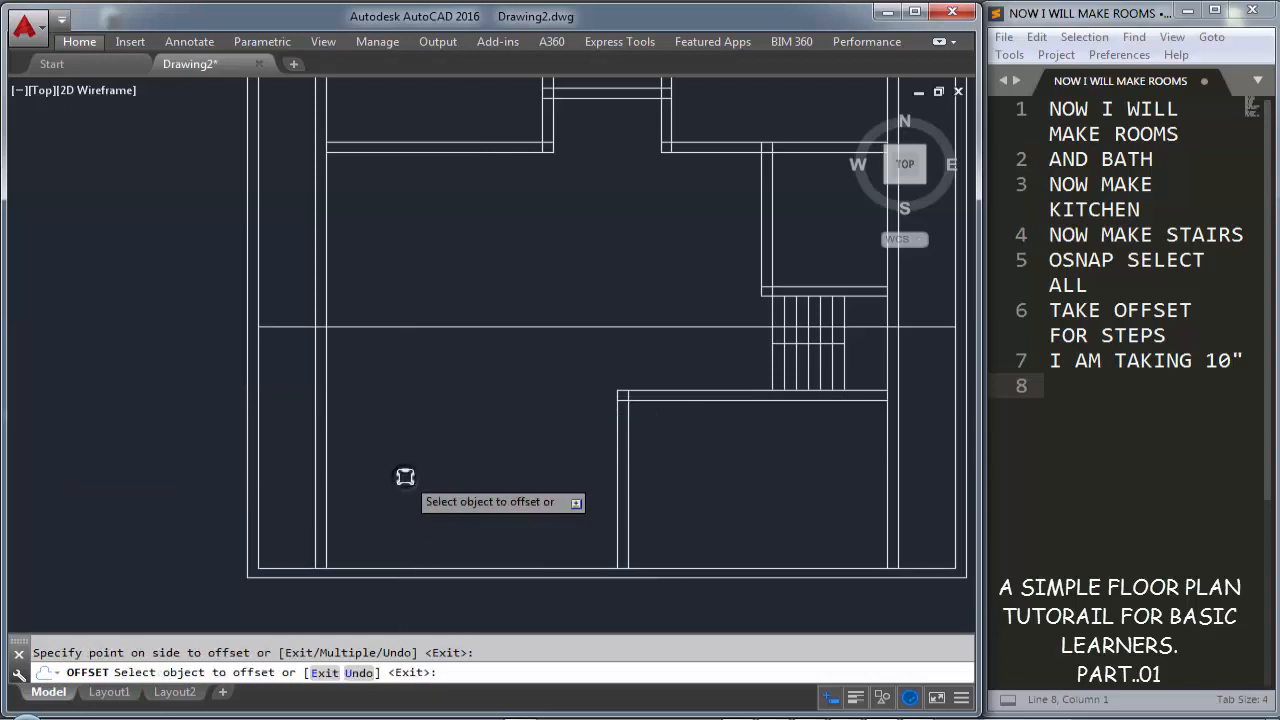
left_click(263, 437)
left_click(394, 437)
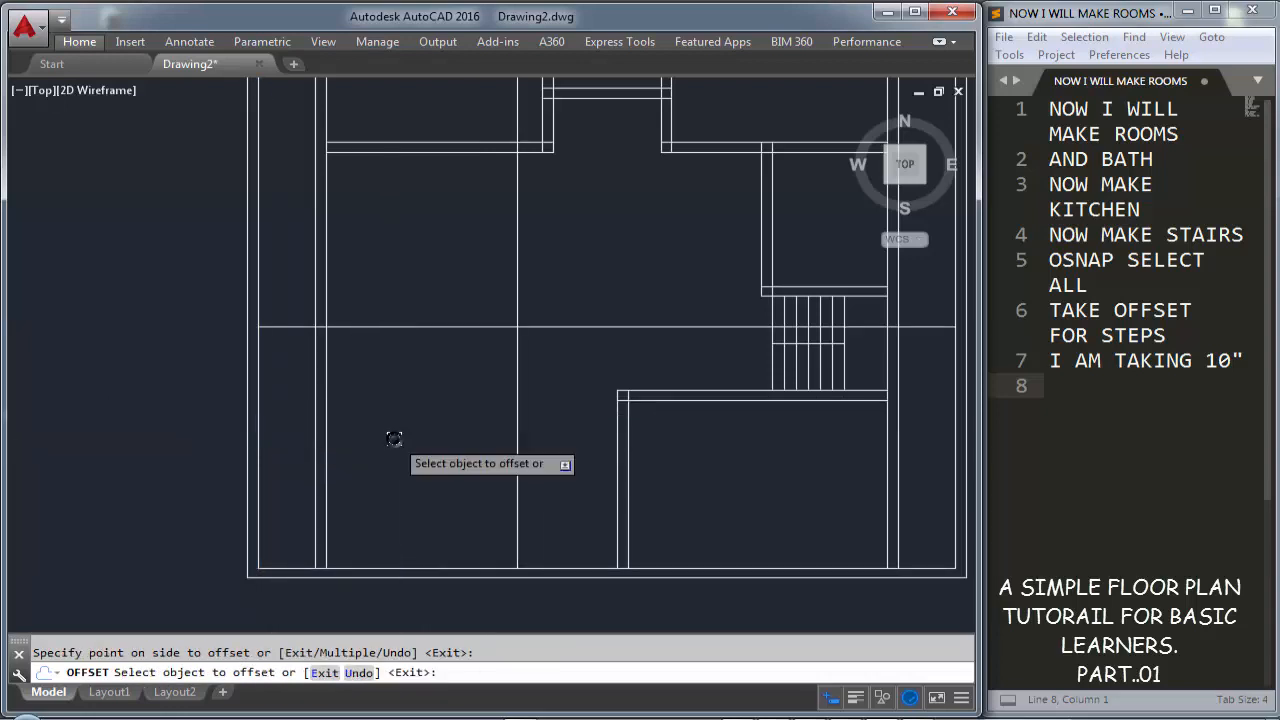
key("Escape")
Trim the left inner wall's two vertical lines below the new horizontal line
type("tr")
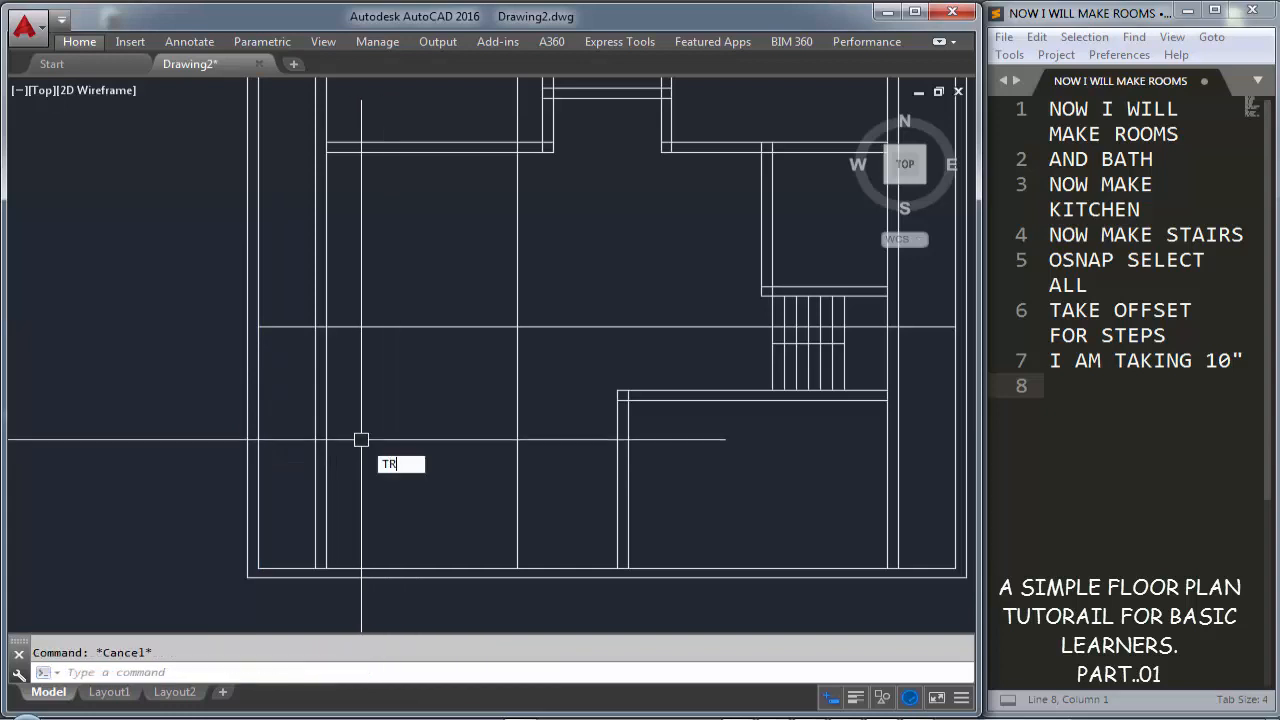
key("Return")
key("Return")
left_click(362, 438)
left_click(305, 430)
key("Escape")
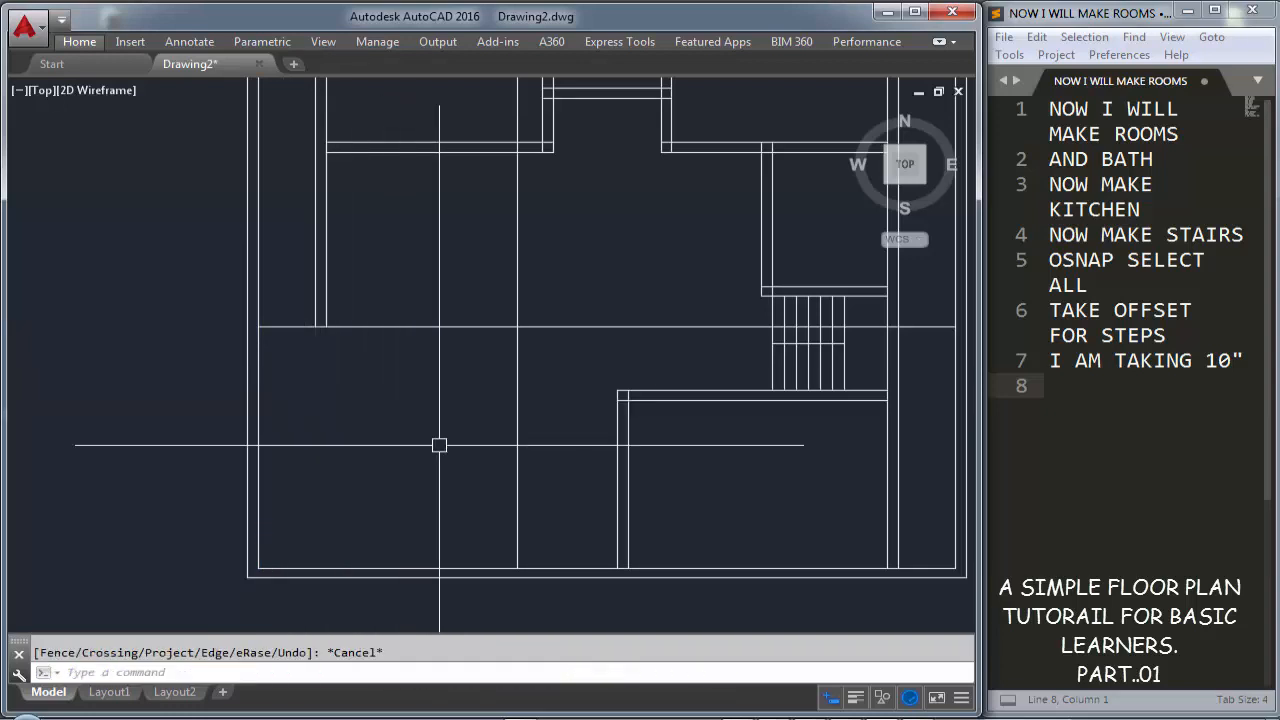
Hatch the square area in the floor plan's lower-left corner
type("h")
key("Return")
left_click(373, 424)
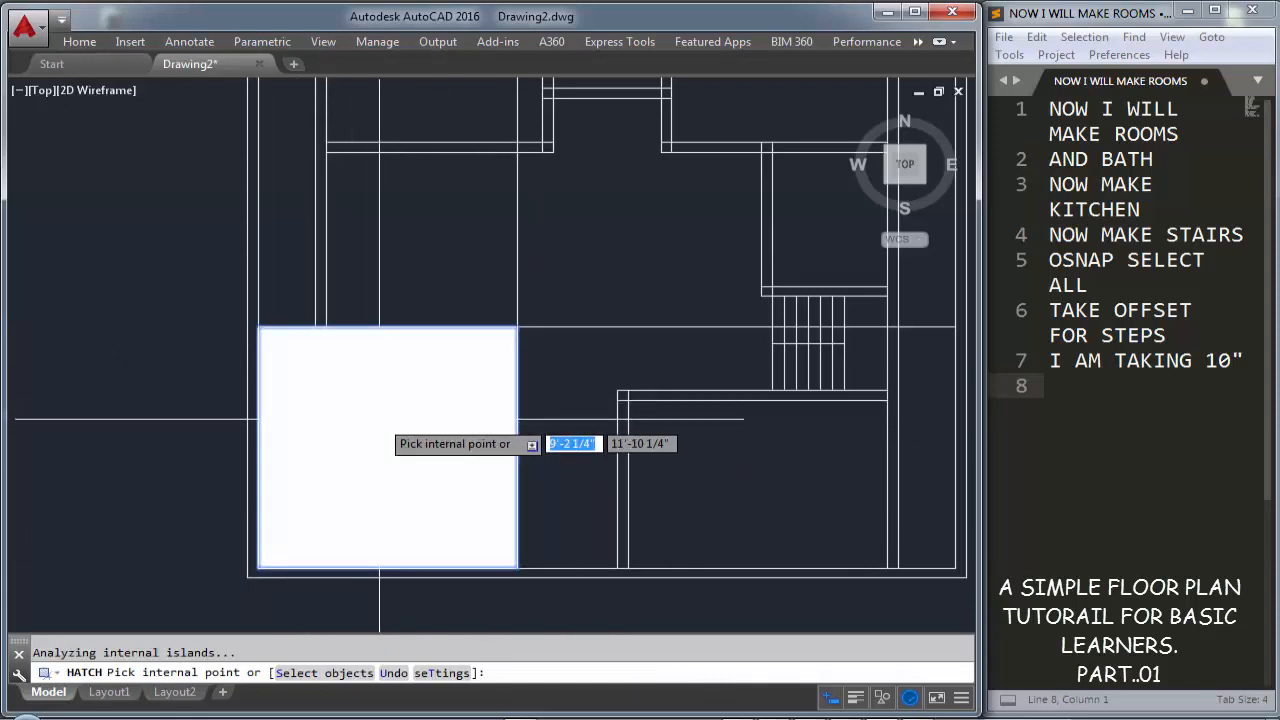
key("Return")
Switch to the text editor notes and add the lines "WHITE AREA?" and "PORCH"
left_click(1094, 419)
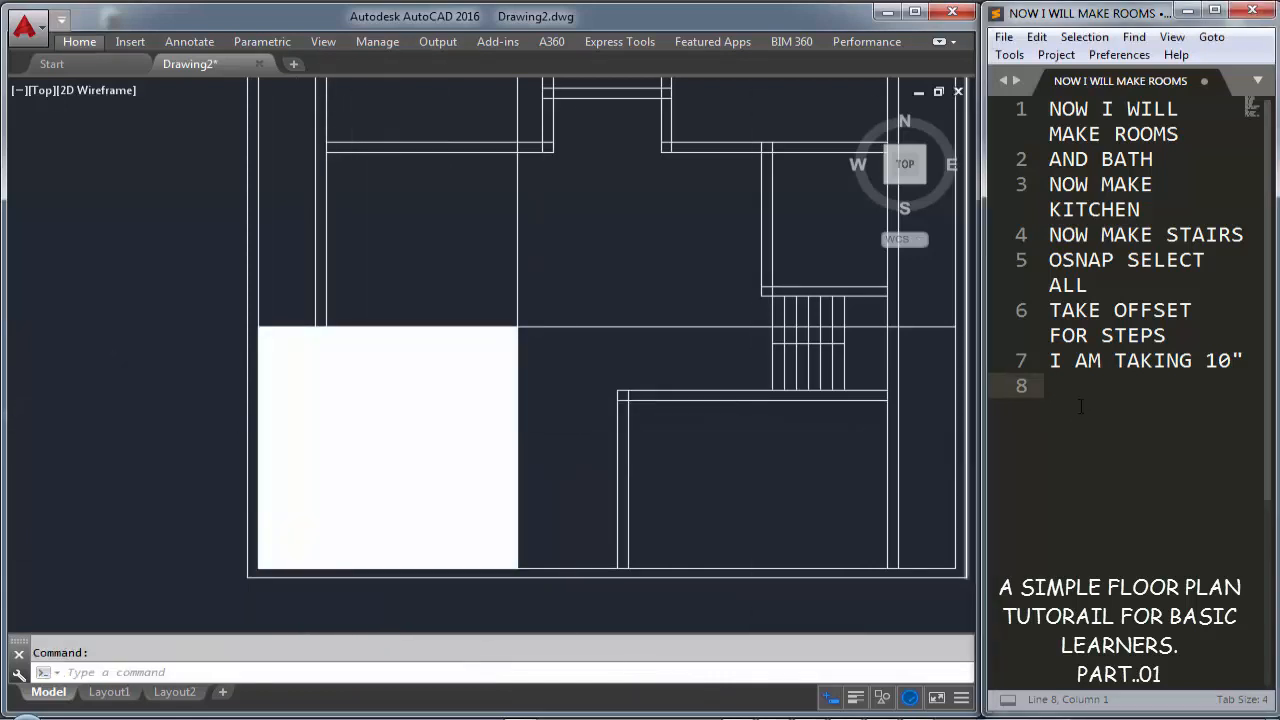
type("WHITE ARE")
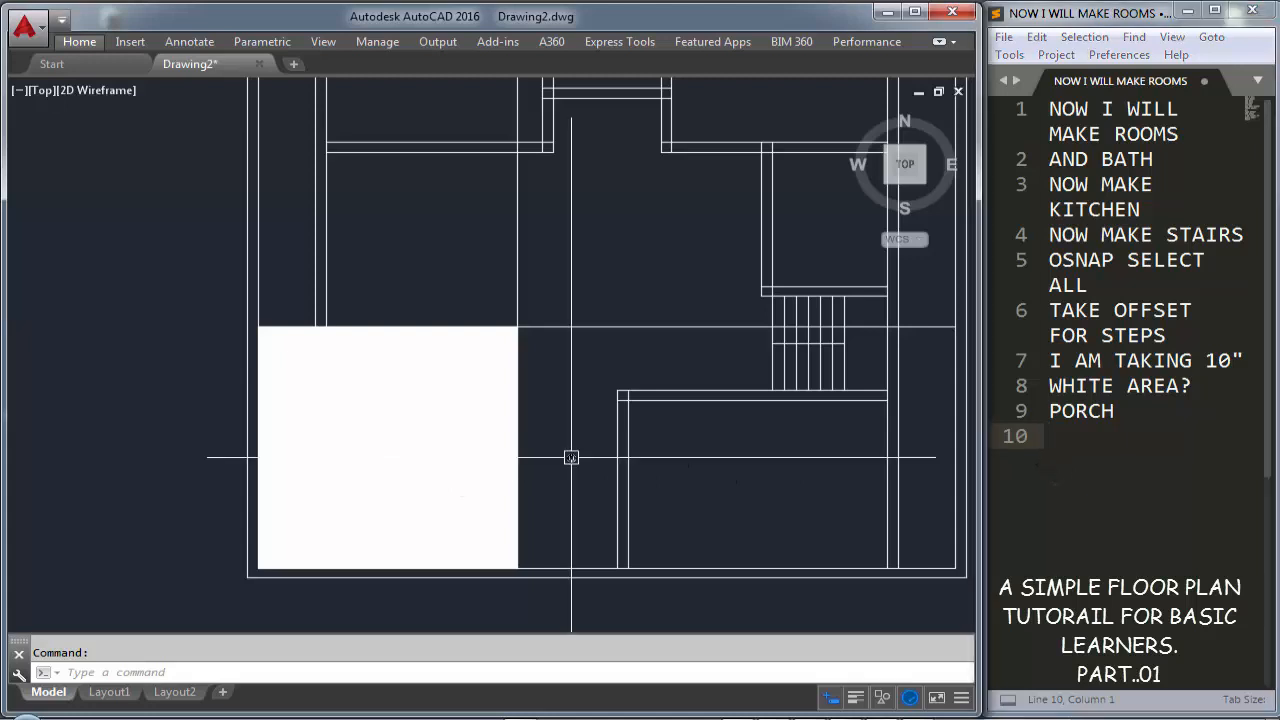
Switch back to AutoCAD and delete the hatch from the porch area
left_click(430, 446)
key("Delete")
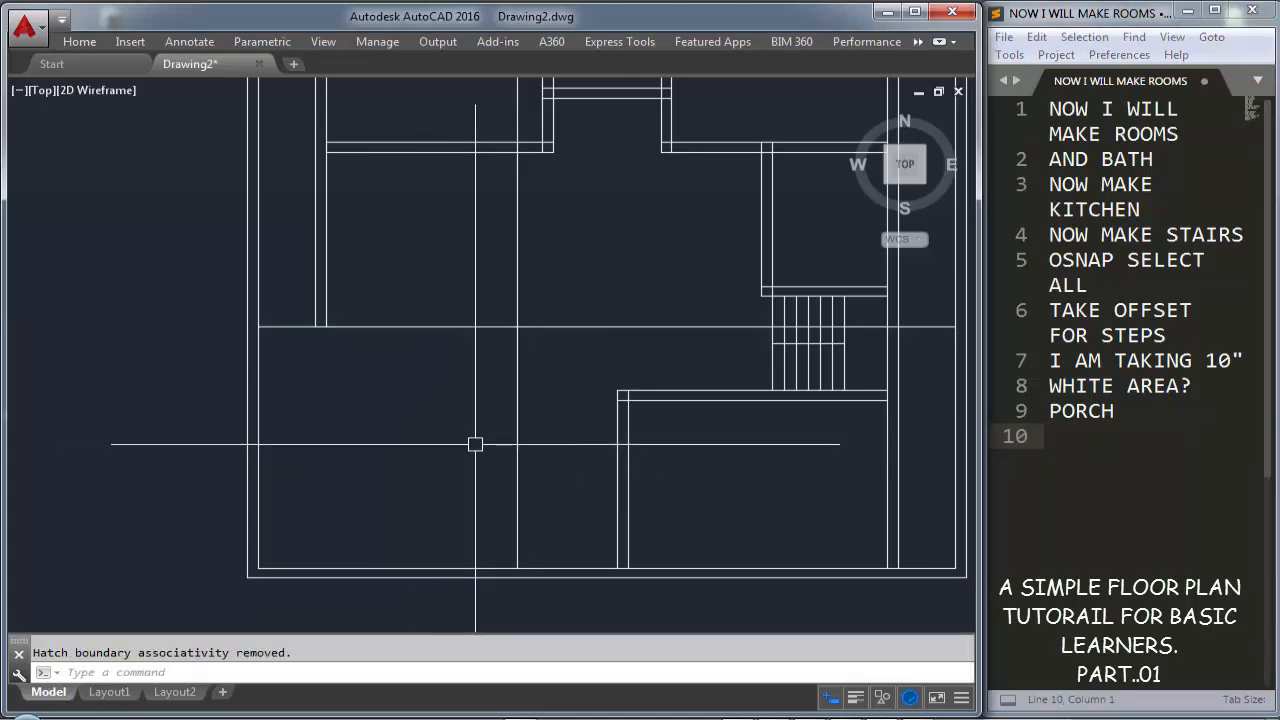
Offset the porch's upper line 9" upward and its right line 9" rightward to give the walls their thickness
type("o")
key("Return")
type("6")
key("Return")
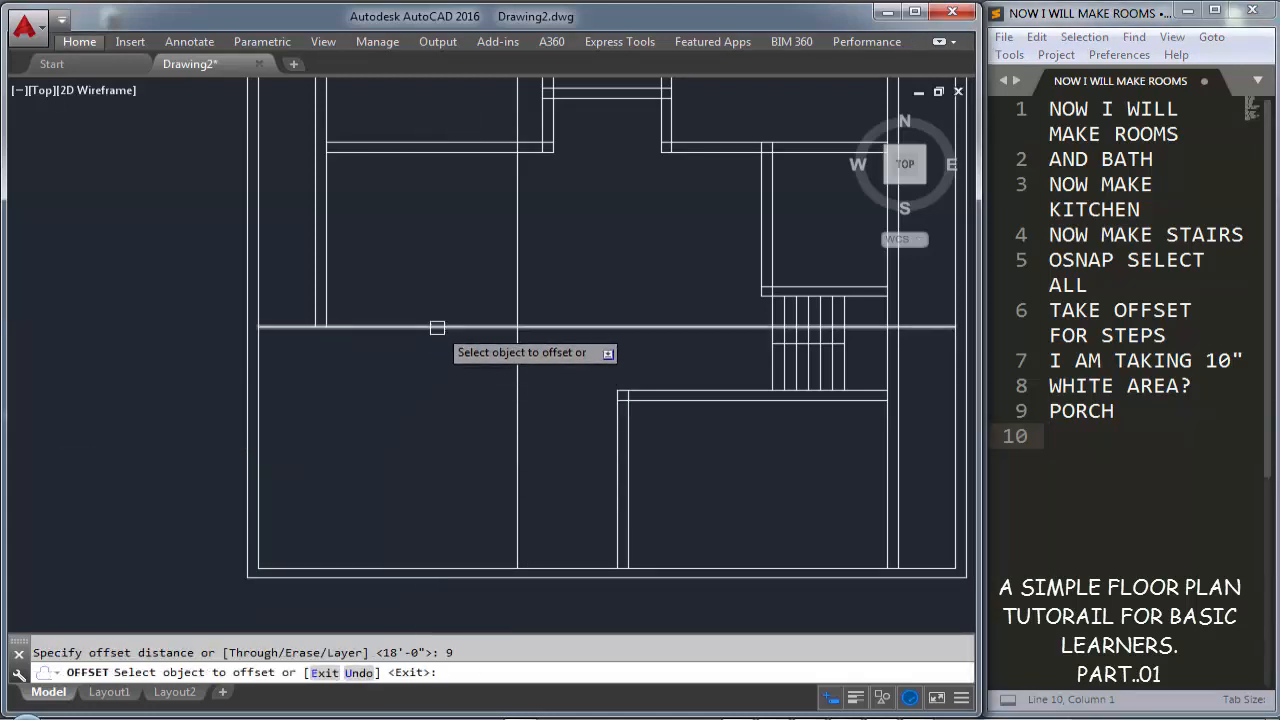
left_click(437, 328)
left_click(458, 305)
left_click(518, 366)
left_click(566, 366)
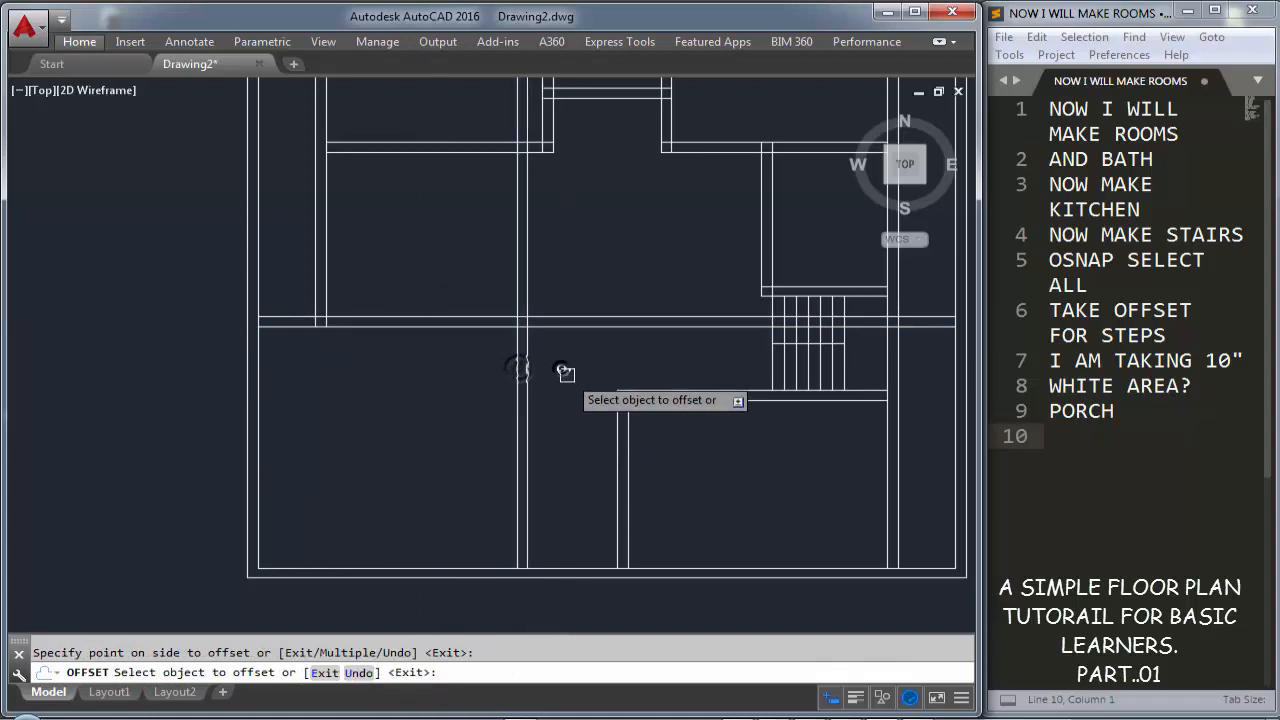
key("Escape")
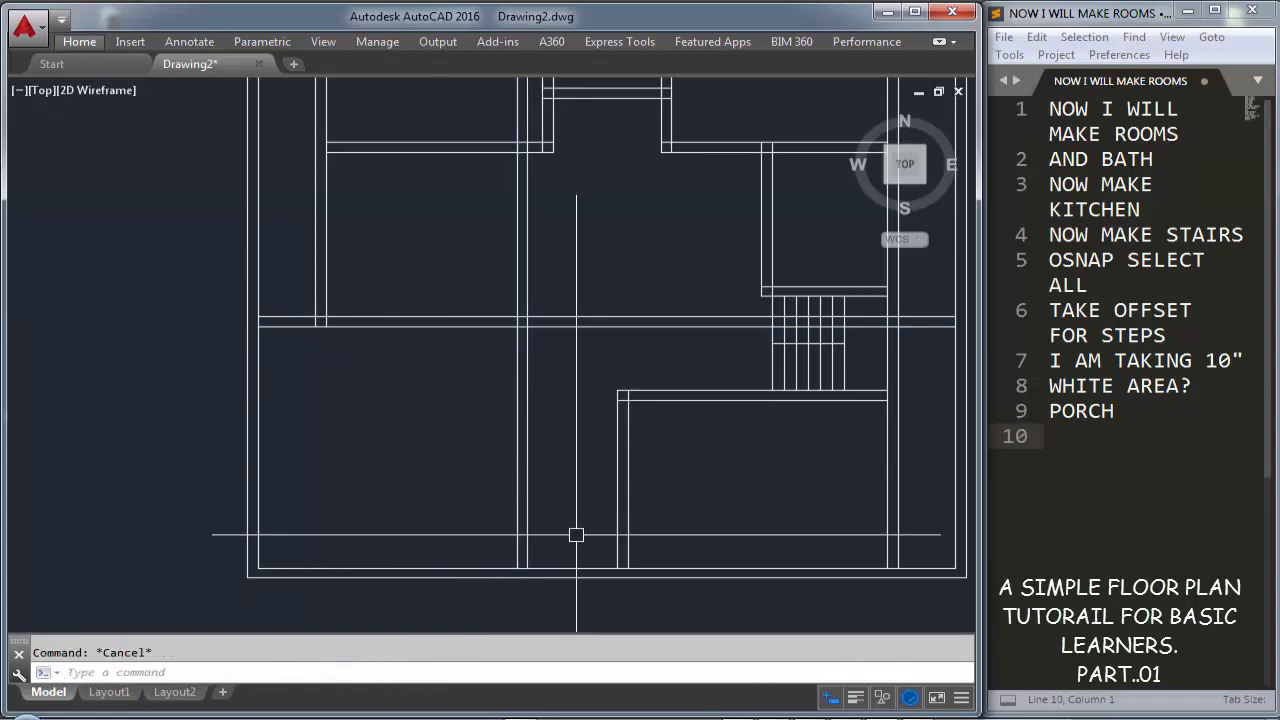
type("o")
key("Return")
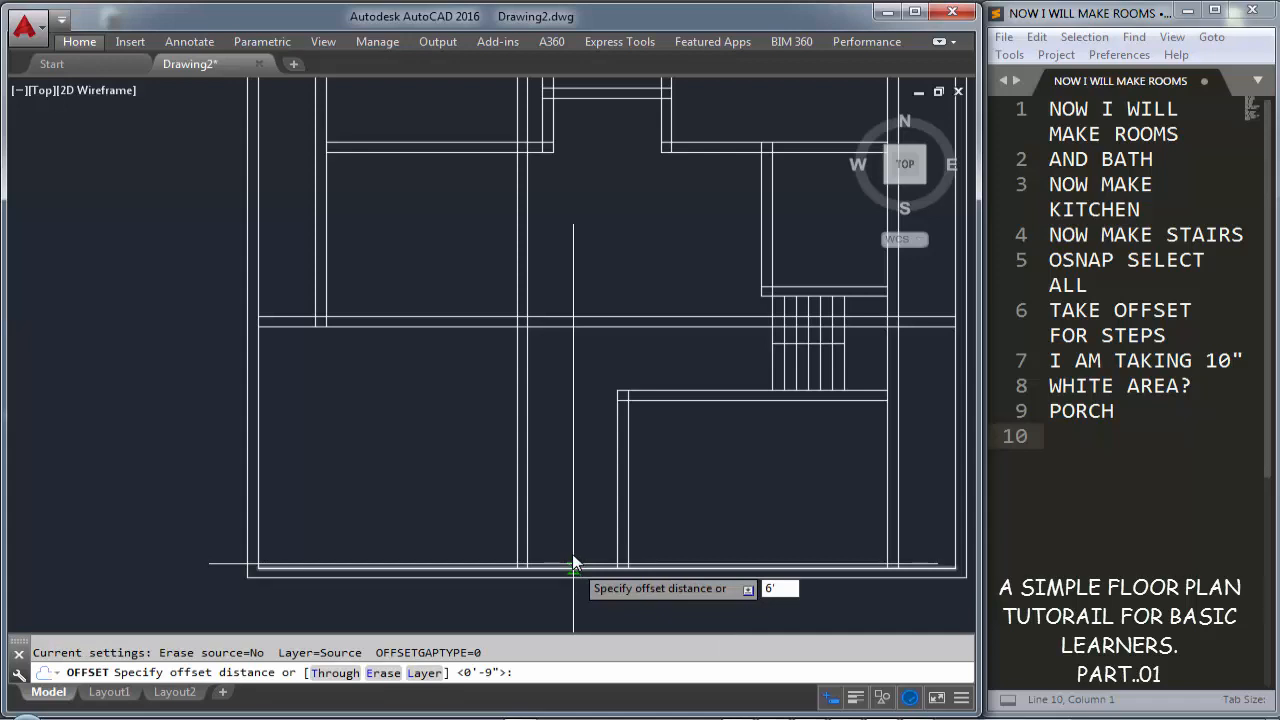
key("Escape")
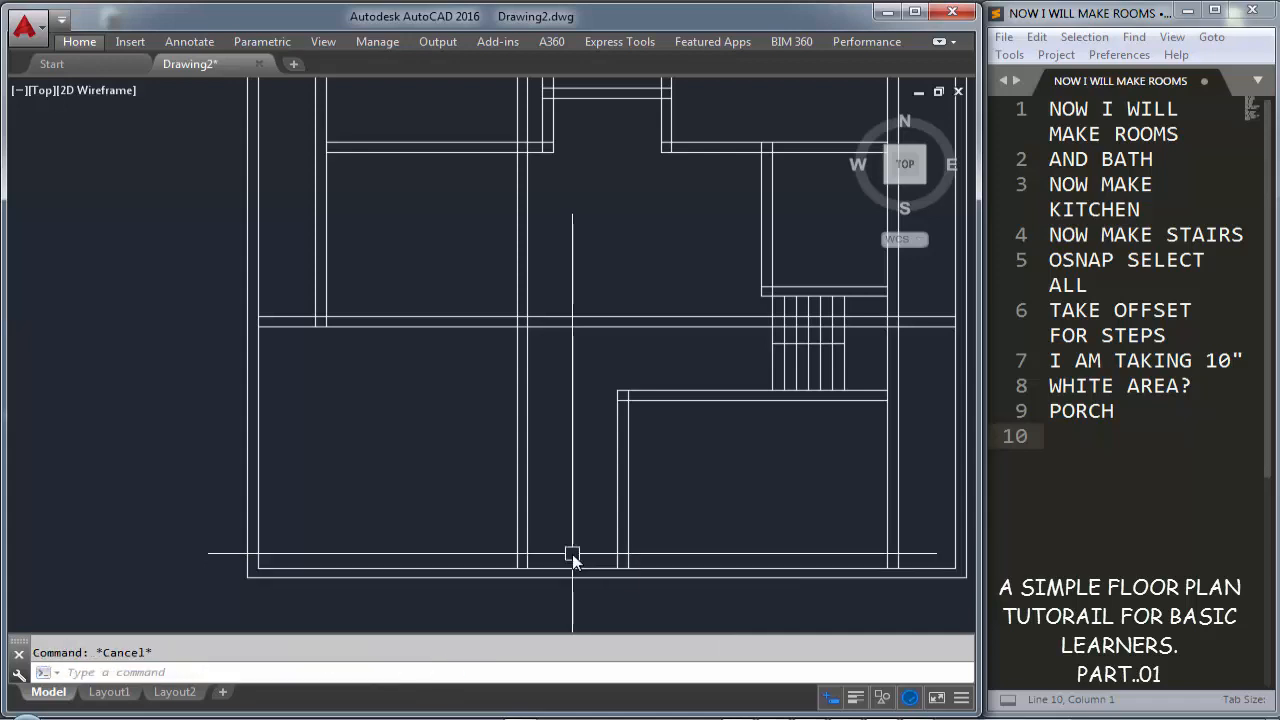
Offset the lower outer wall's inner line 8' upward
type("o")
key("Return")
type("8'")
key("Return")
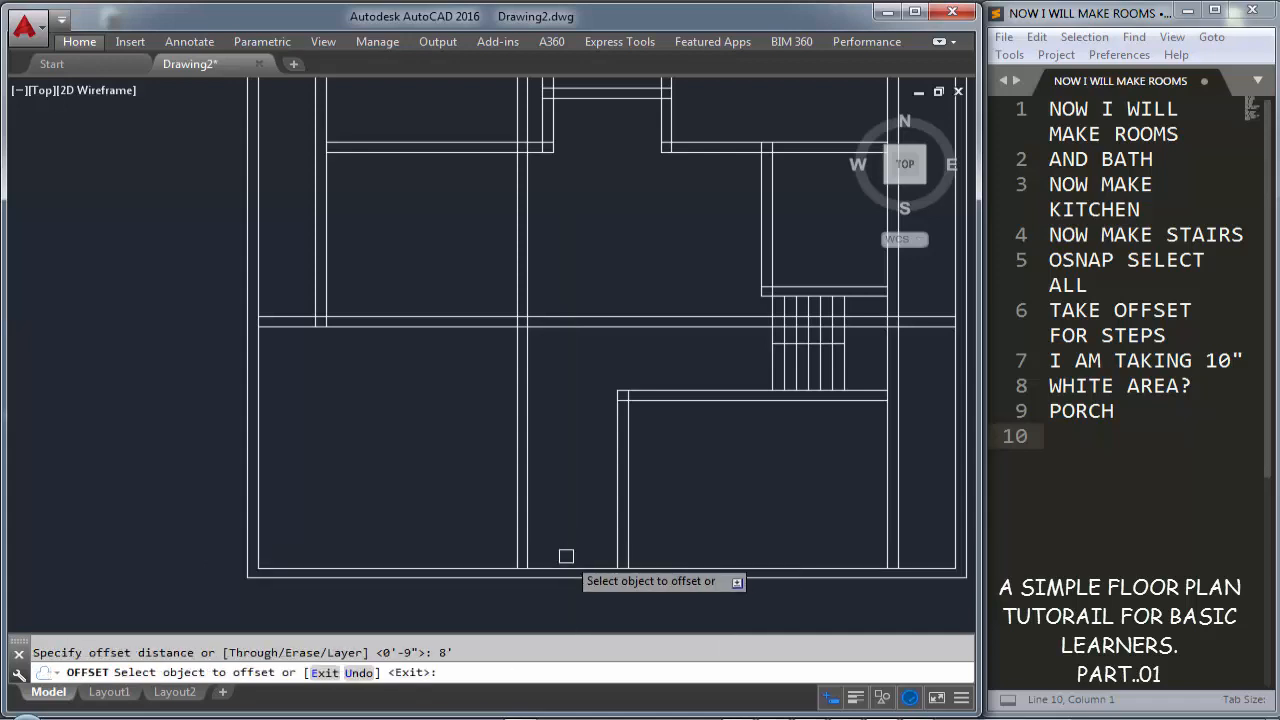
left_click(545, 554)
left_click(551, 514)
key("Escape")
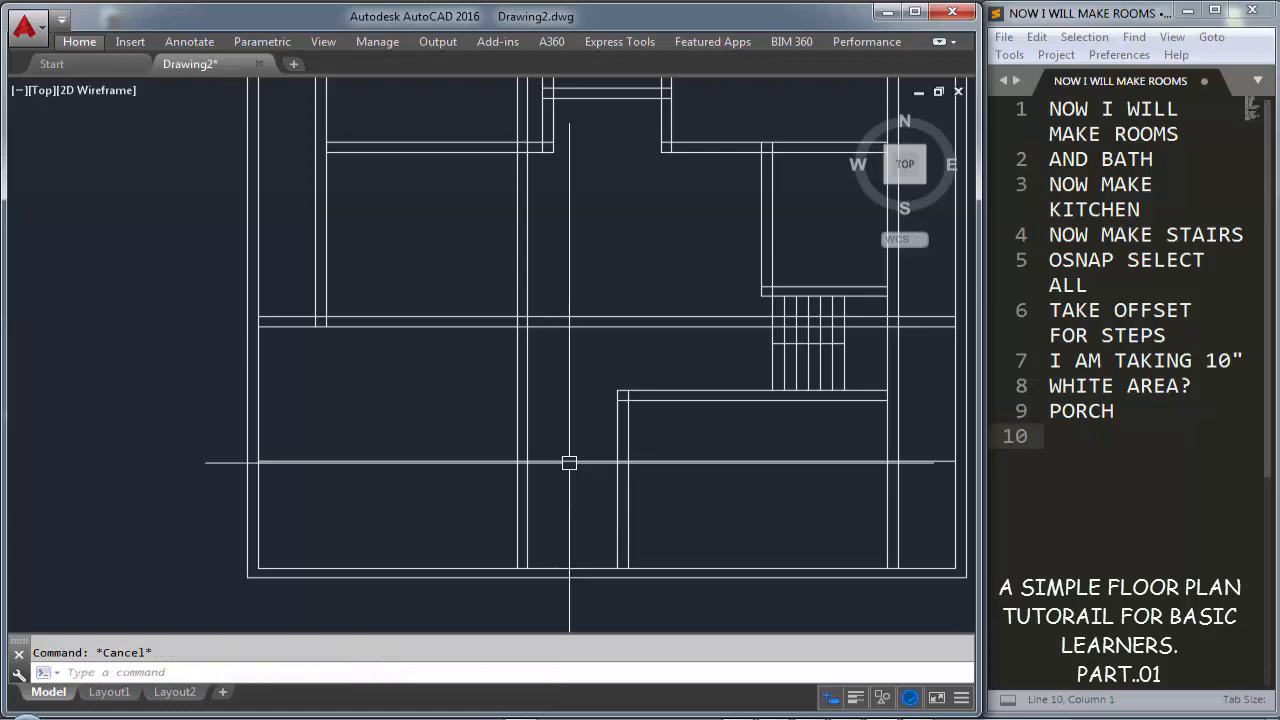
Offset the new horizontal line 9" upward to form the entrance wall between the porch and the lower-right room
type("o")
key("Return")
type("1'")
key("Return")
left_click(569, 462)
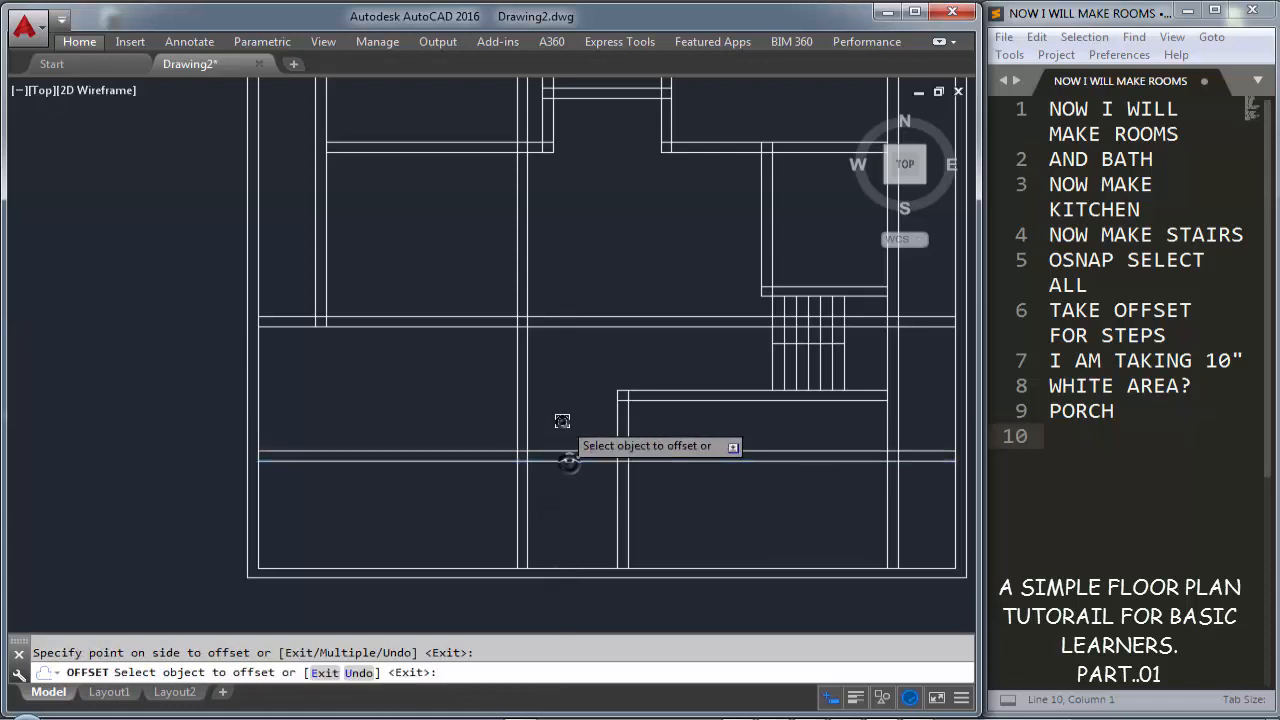
left_click(618, 421)
key("Escape")
Measure with an aligned dimension from the entrance wall's upper line to the underside of the wall below the stairs
scroll(625, 420, "up", 2)
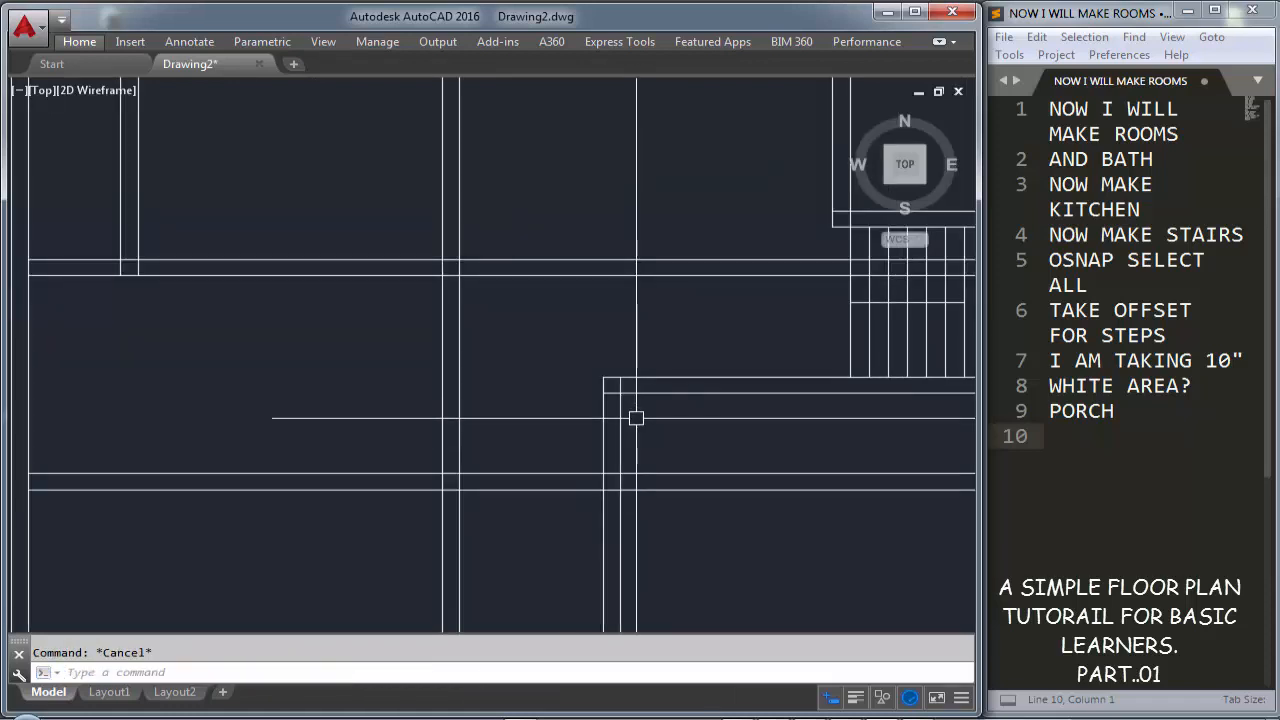
type("DIMAL")
key("Return")
left_click(618, 476)
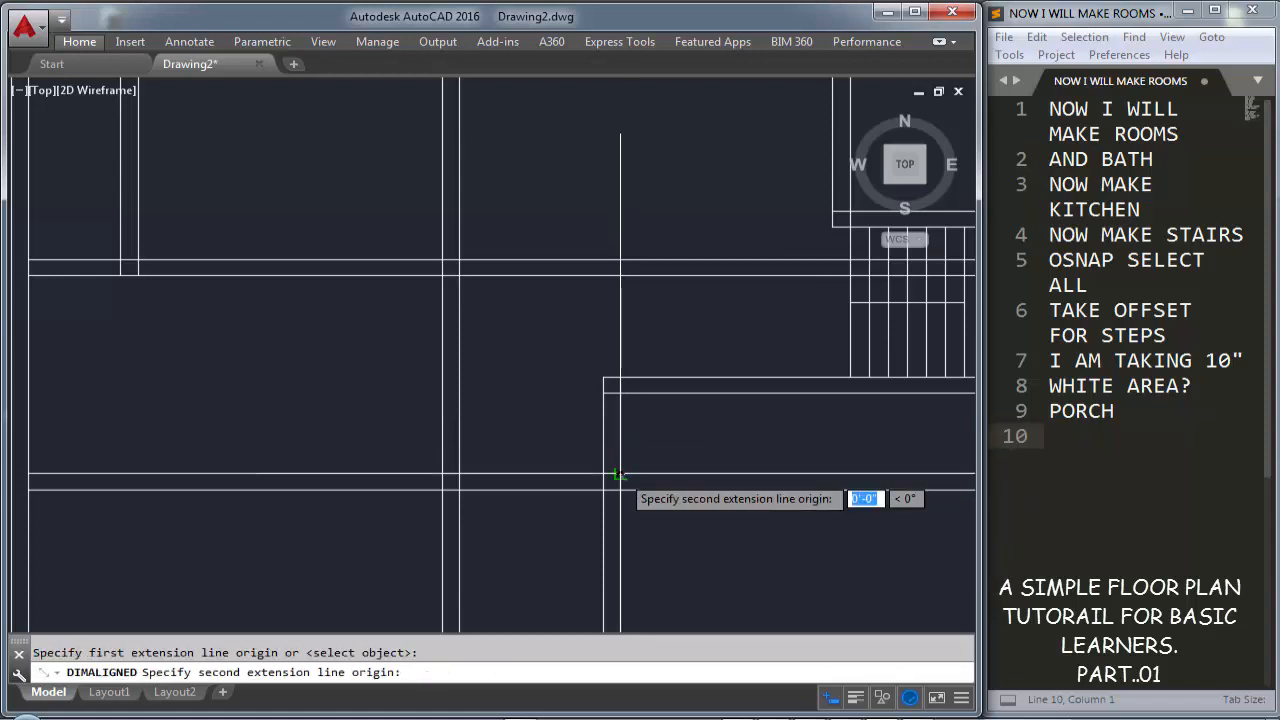
left_click(619, 393)
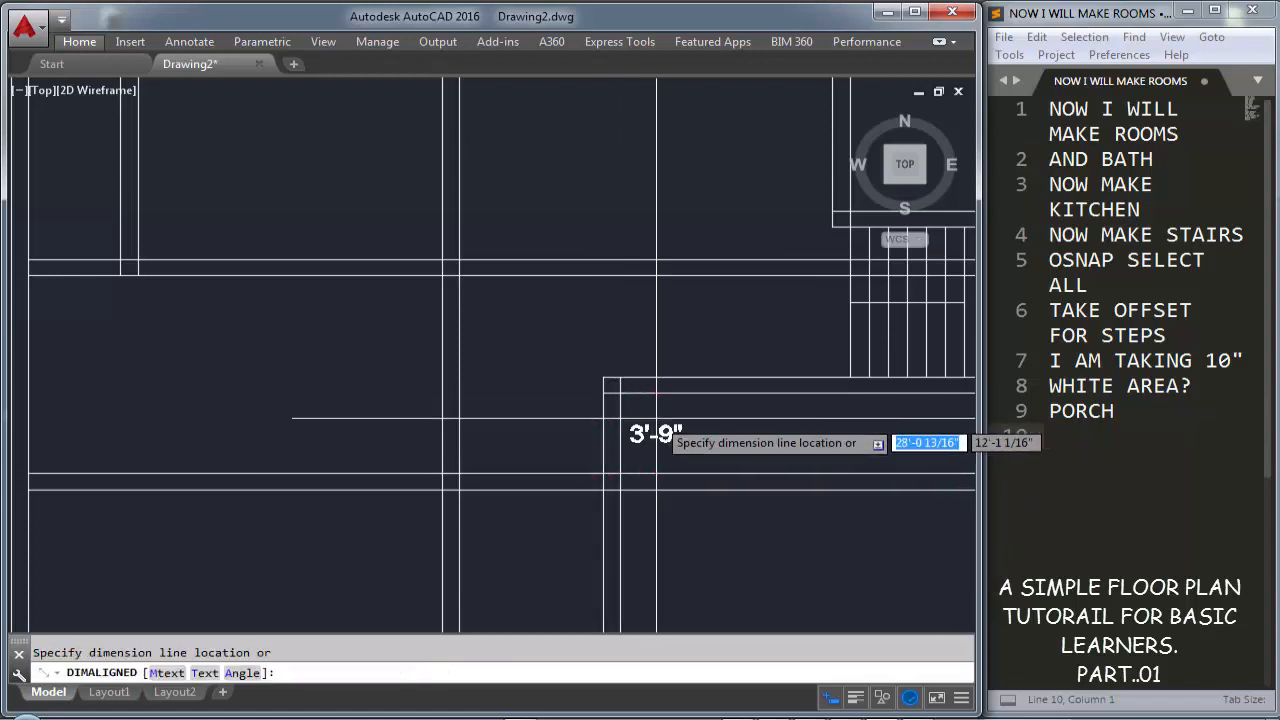
key("Escape")
Trim the porch's upper wall lines right of its vertical wall, and the vertical wall lines above that corner
middle_click_drag(626, 417, 625, 451)
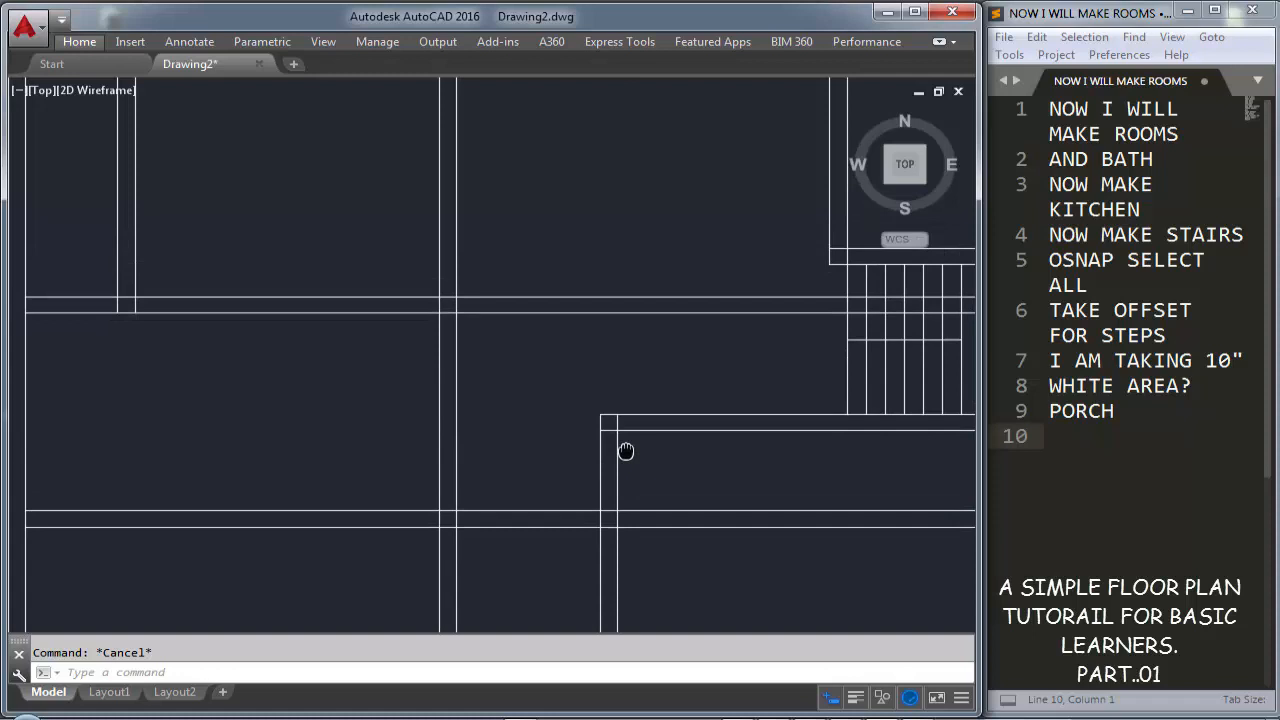
key("Return")
left_click(526, 395)
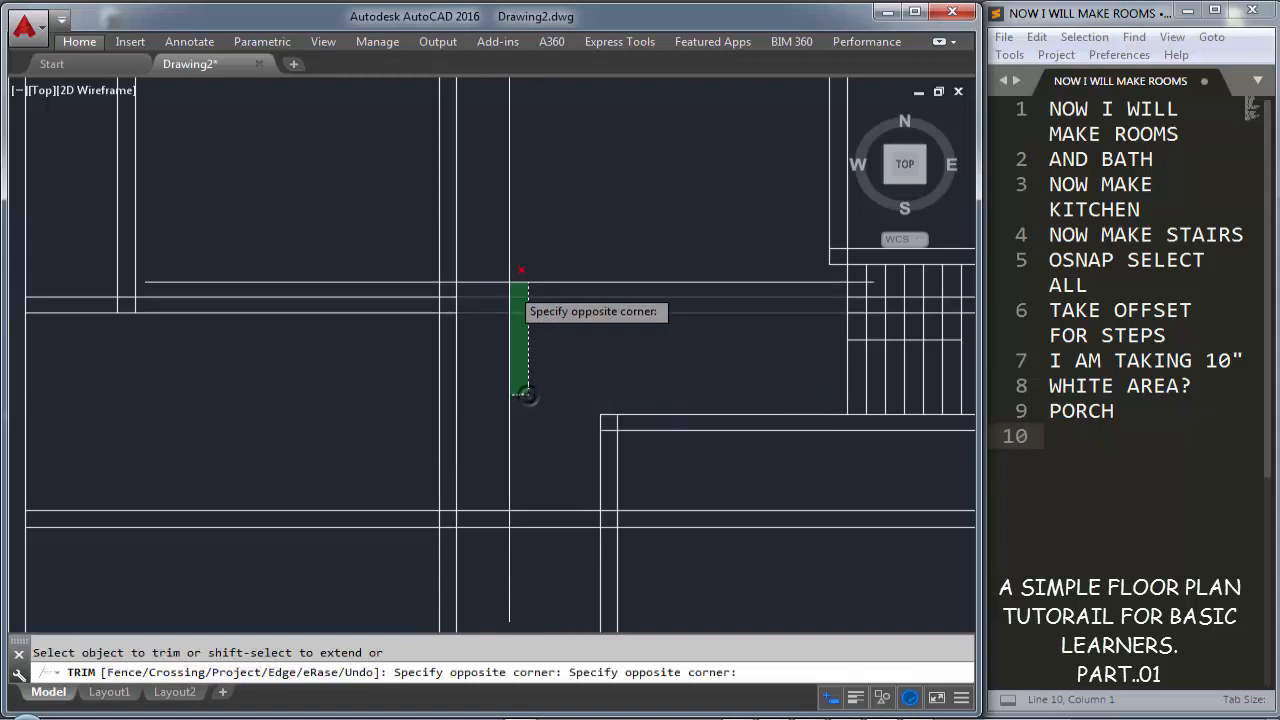
left_click(509, 284)
left_click(500, 238)
left_click(375, 216)
scroll(484, 303, "down", 2)
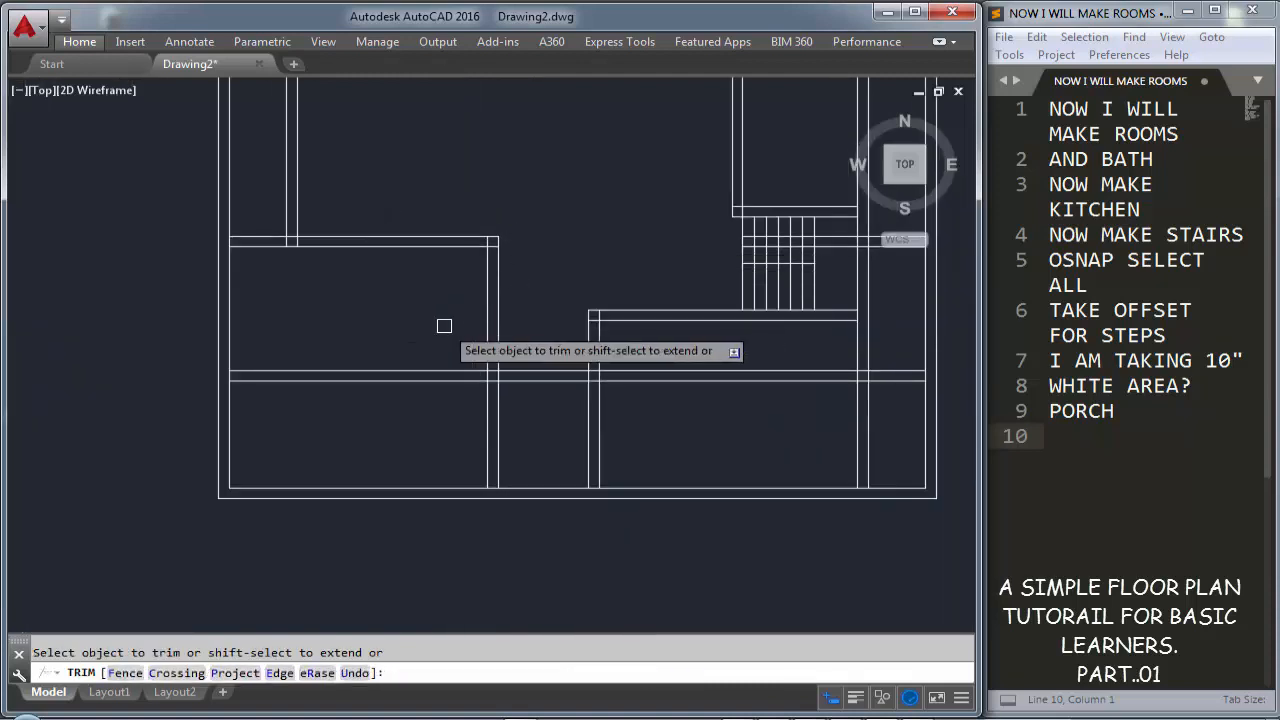
Trim the vertical porch wall below the entrance wall, and the entrance wall lines inside the porch and the lower-right room
left_click(530, 418)
left_click(417, 420)
middle_click_drag(427, 344, 423, 381)
left_click(693, 464)
left_click(634, 402)
middle_click_drag(852, 423, 609, 446)
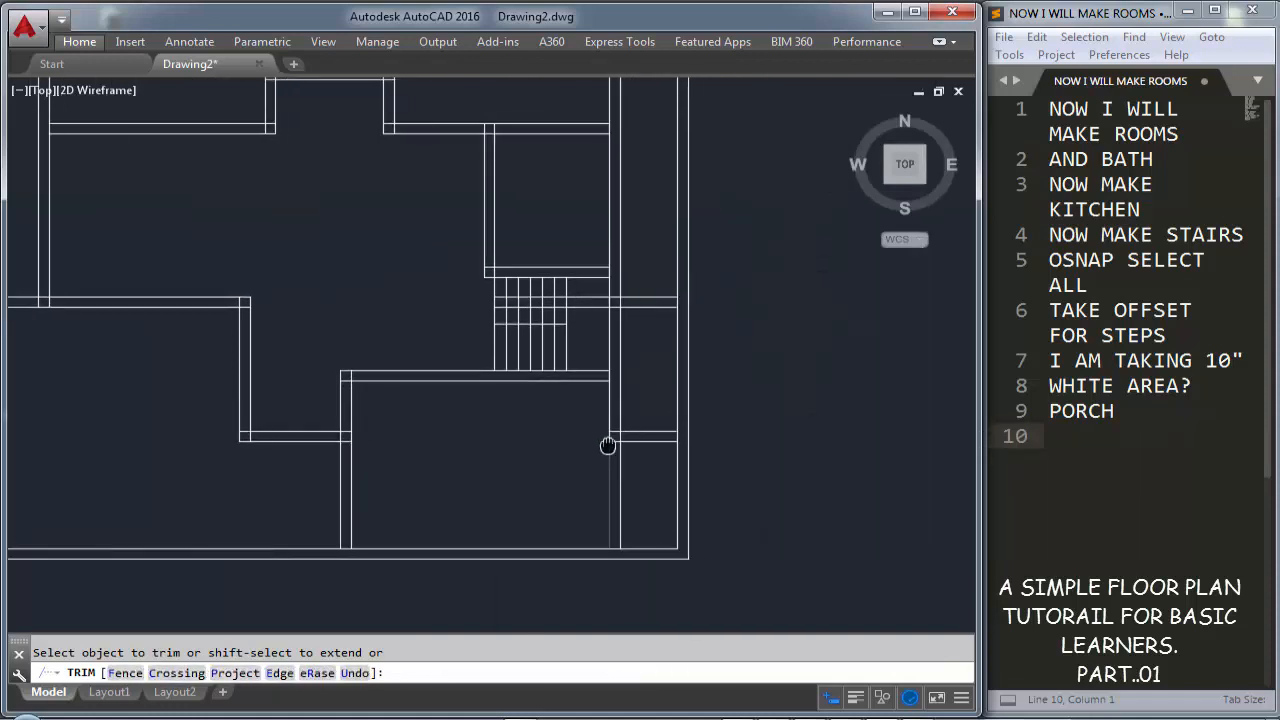
scroll(677, 450, "up", 2)
key("Escape")
Erase the four leftover horizontal lines crossing the stairs and the passage along the right outer wall
left_click(637, 466)
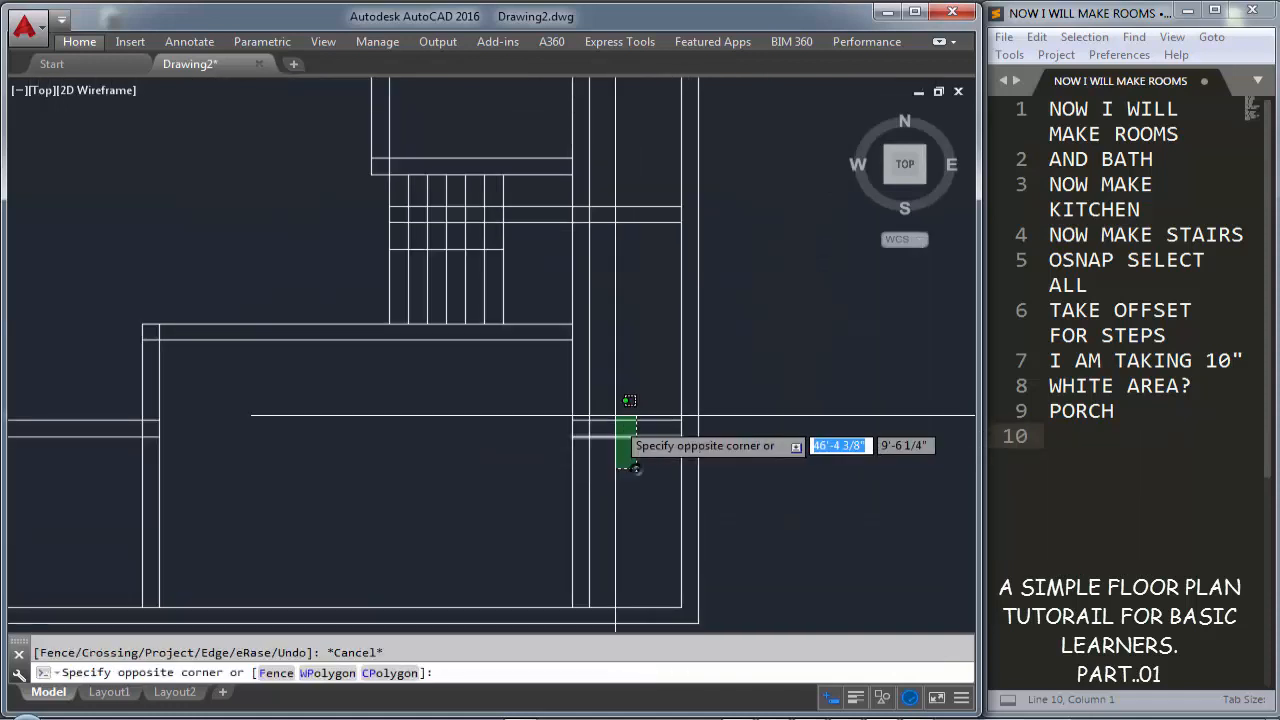
left_click(625, 190)
key("Delete")
scroll(634, 237, "down", 2)
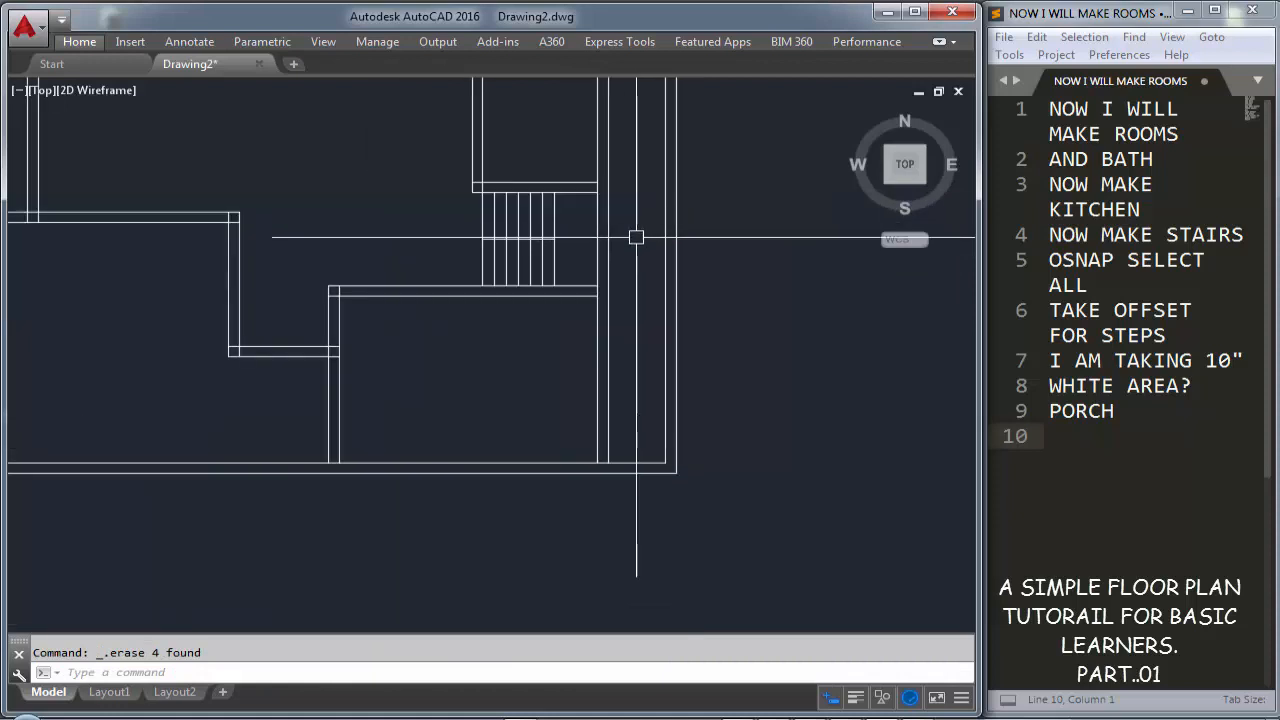
Trim the two porch upper wall lines between the left boundary wall and the house's left wall
mouse_move(634, 237)
middle_mouse_down()
mouse_move(594, 314)
mouse_move(612, 411)
mouse_move(783, 394)
middle_mouse_up()
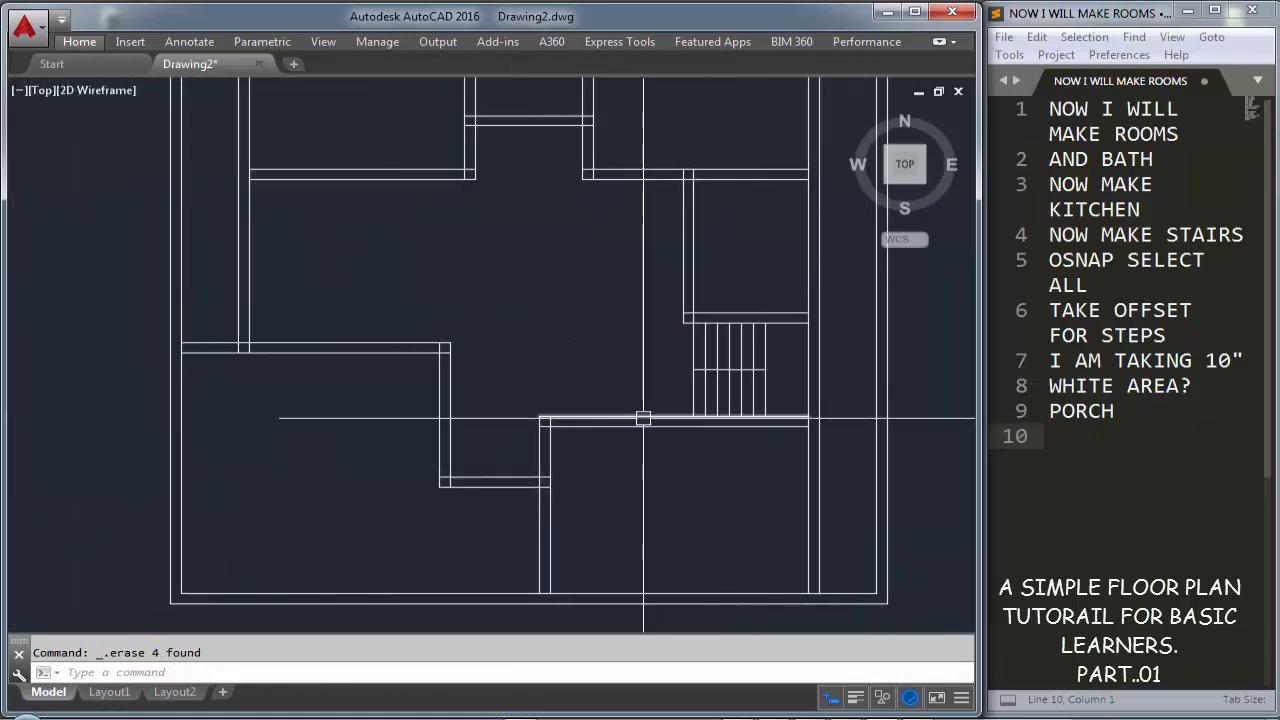
middle_click_drag(342, 406, 437, 460)
scroll(283, 412, "up", 4)
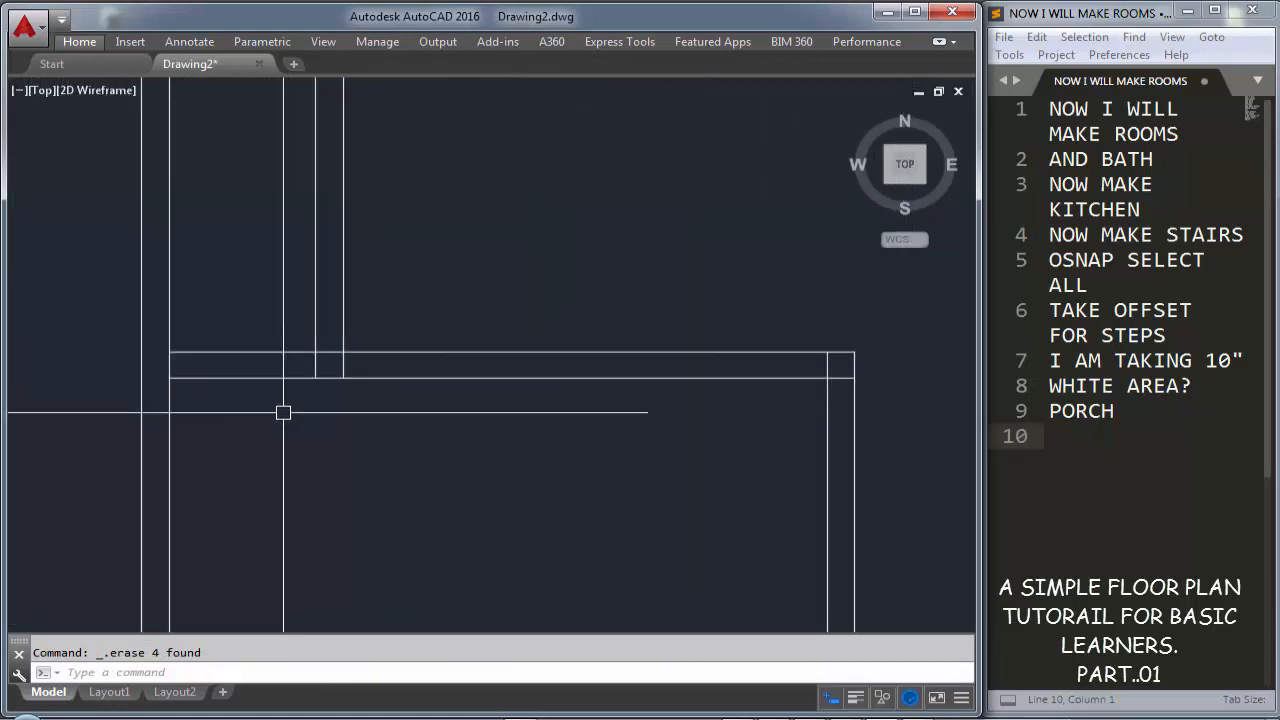
key("Return")
key("Return")
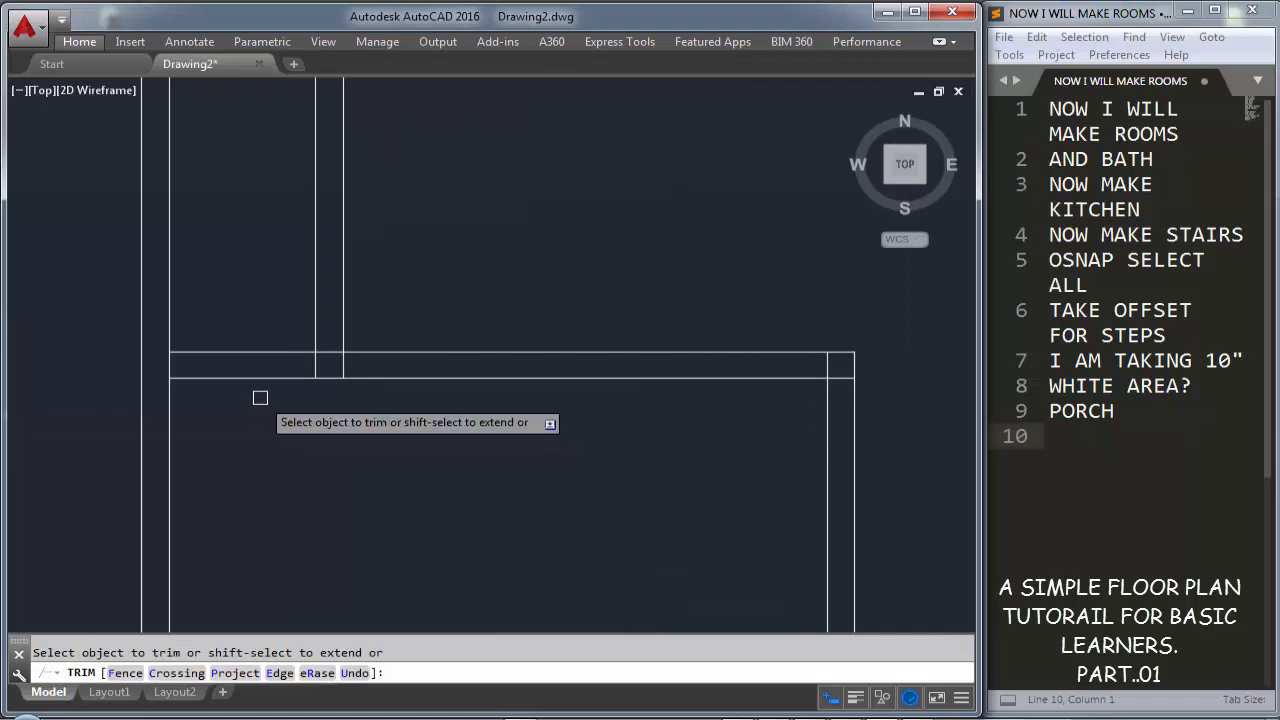
left_click(260, 398)
left_click(240, 329)
scroll(485, 450, "down", 2)
middle_click_drag(490, 455, 408, 301)
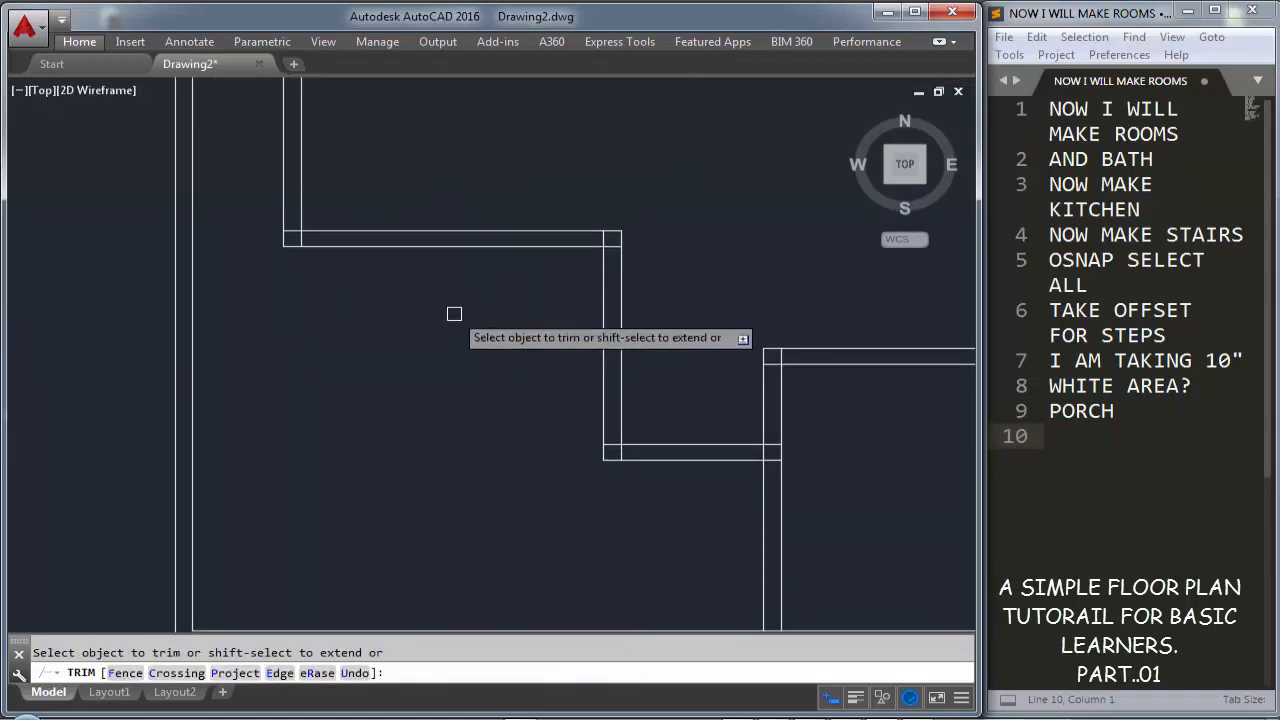
key("Escape")
Extend the two lines of the vertical wall between the porch and drawing room down to the outer boundary line
scroll(451, 343, "down", 2)
middle_click_drag(451, 343, 432, 420)
scroll(468, 367, "down", 1)
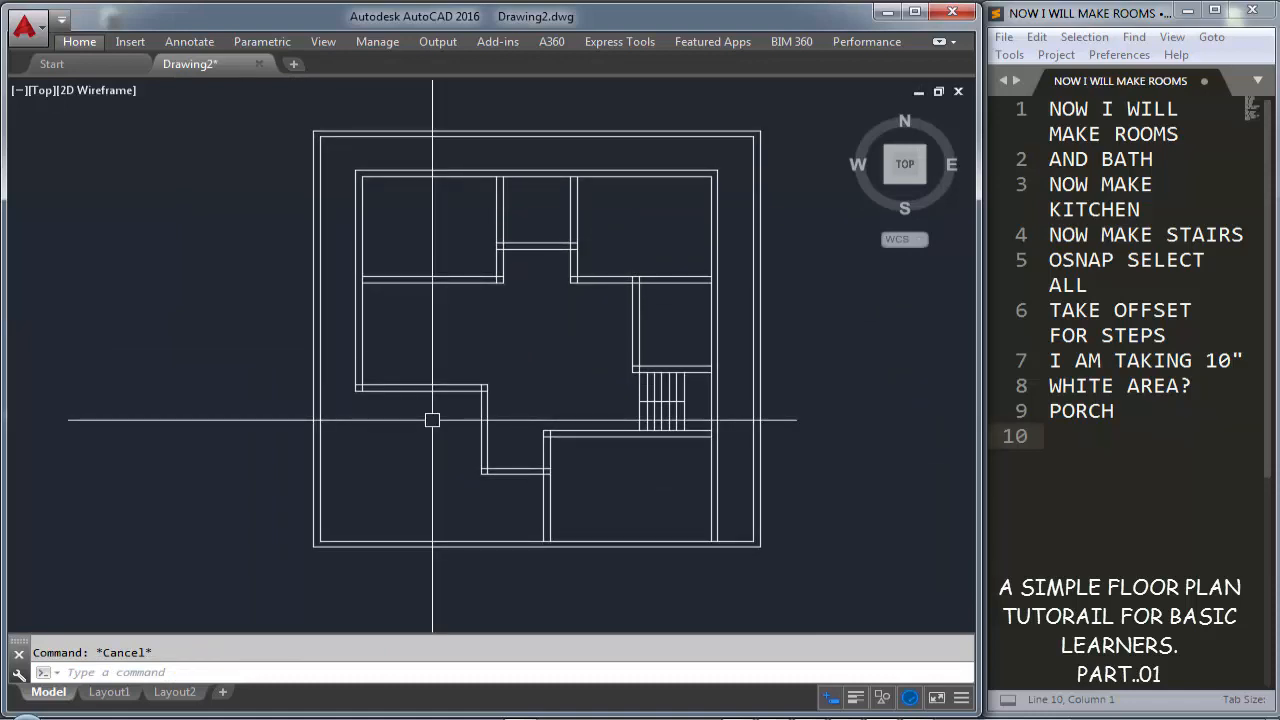
scroll(432, 420, "up", 2)
middle_click_drag(444, 427, 360, 369)
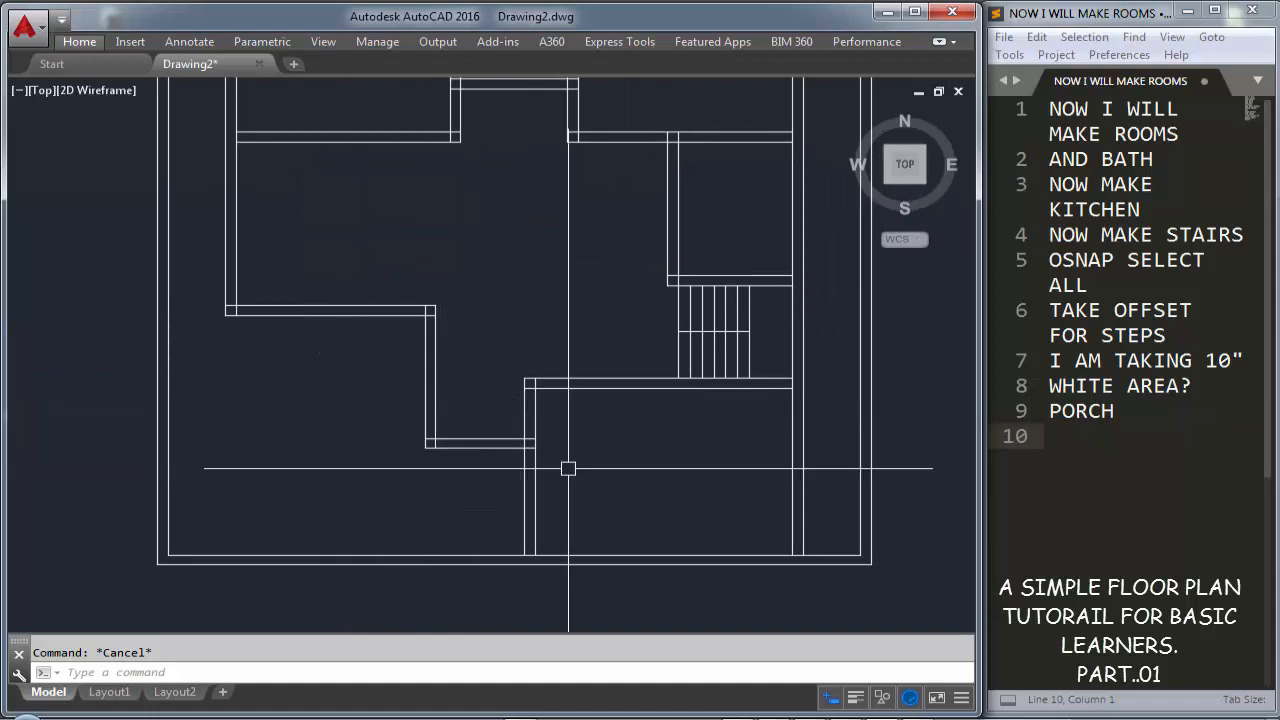
middle_click_drag(466, 491, 457, 474)
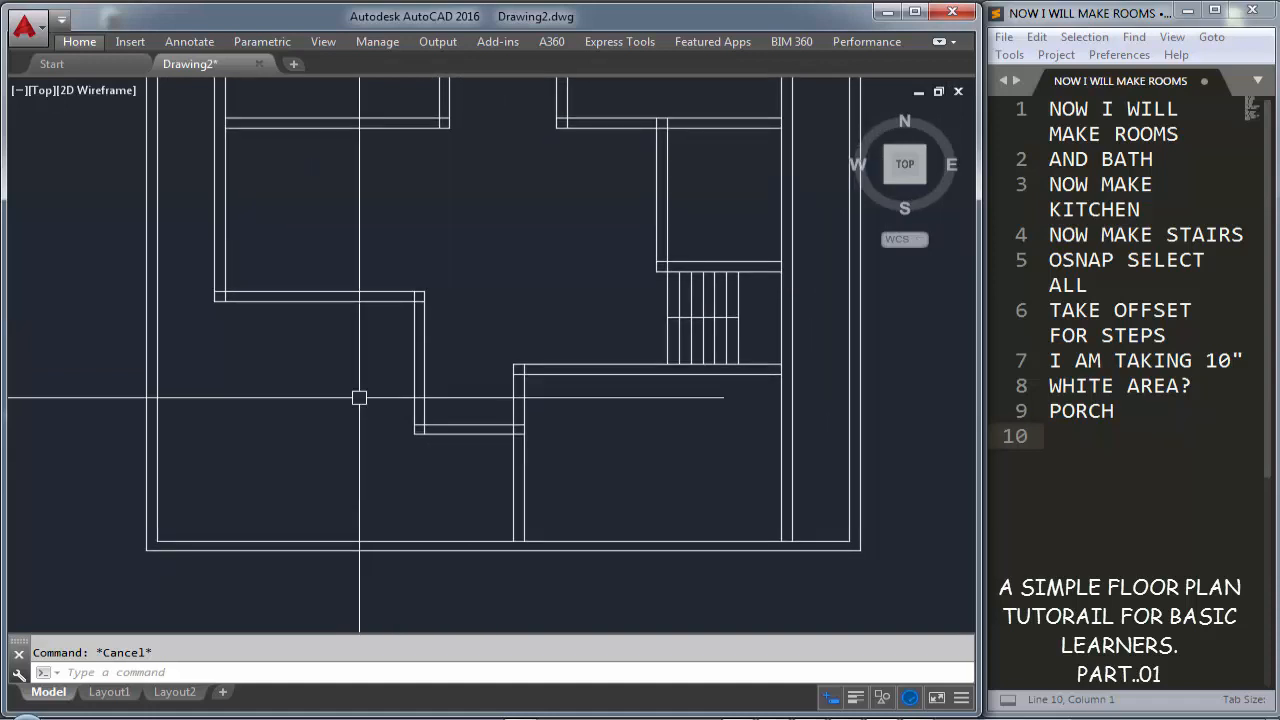
middle_click_drag(359, 398, 427, 418)
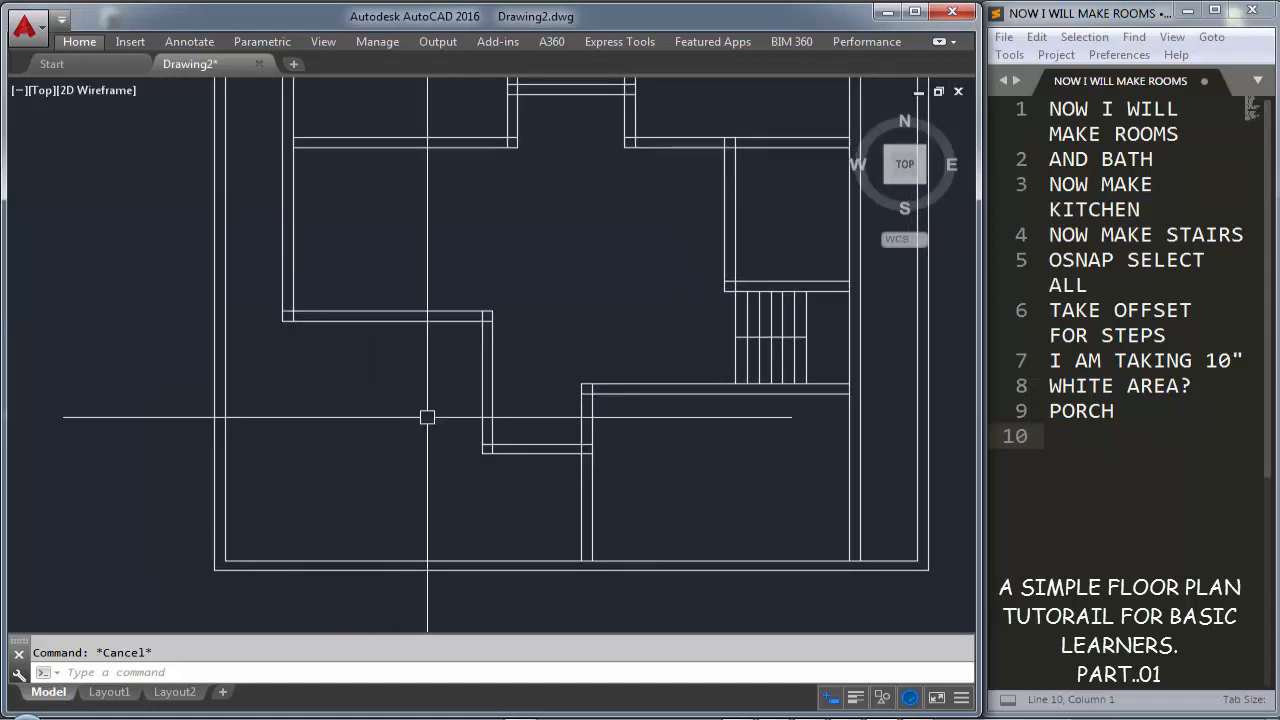
scroll(600, 537, "up", 2)
middle_click_drag(600, 537, 609, 493)
key("Return")
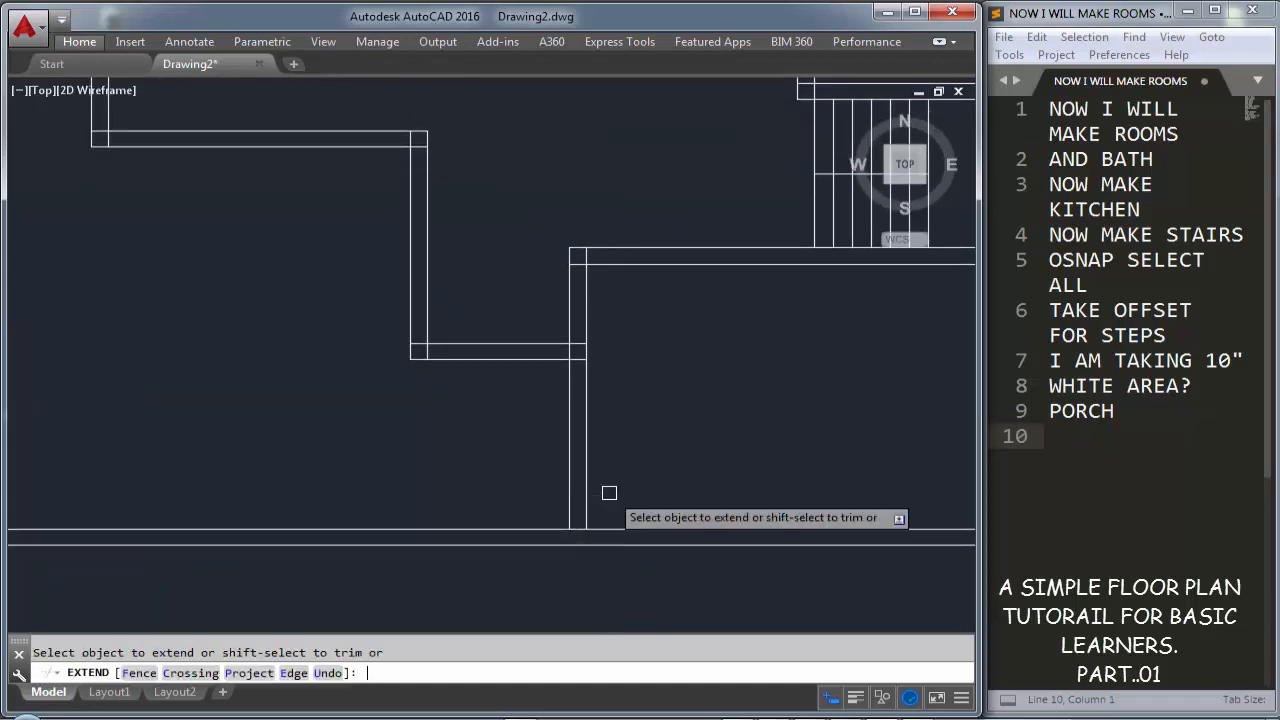
key("Escape")
key("Escape")
middle_click_drag(442, 461, 578, 469)
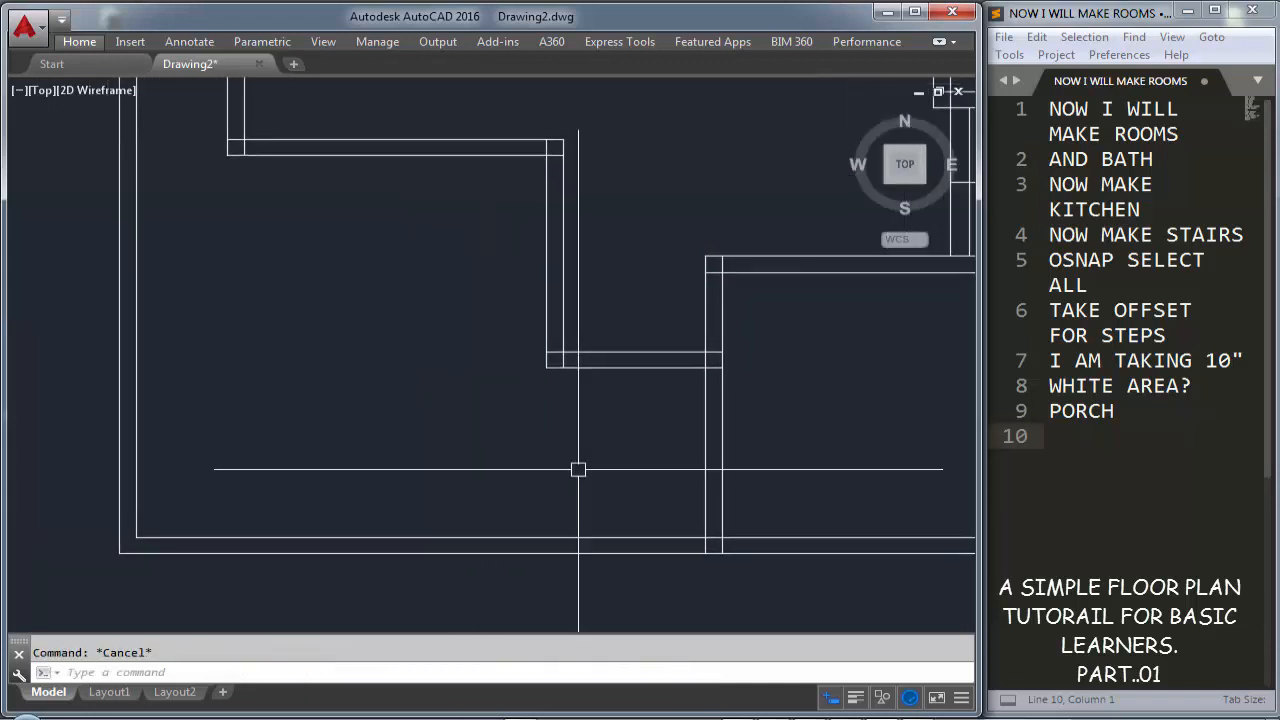
scroll(578, 469, "down", 2)
middle_click_drag(438, 390, 455, 449)
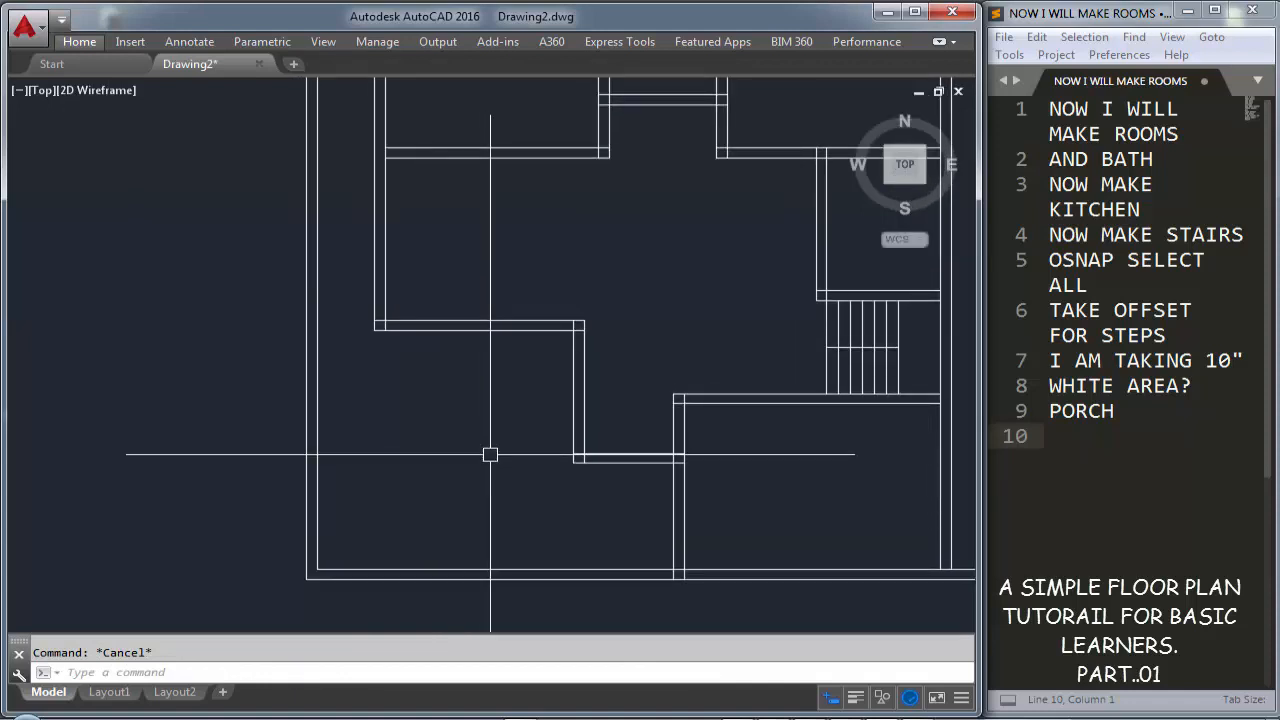
Switch to the text editor and add the note "CREATE BATH FOR DRAWING ROOM" on line 10
left_click(1065, 440)
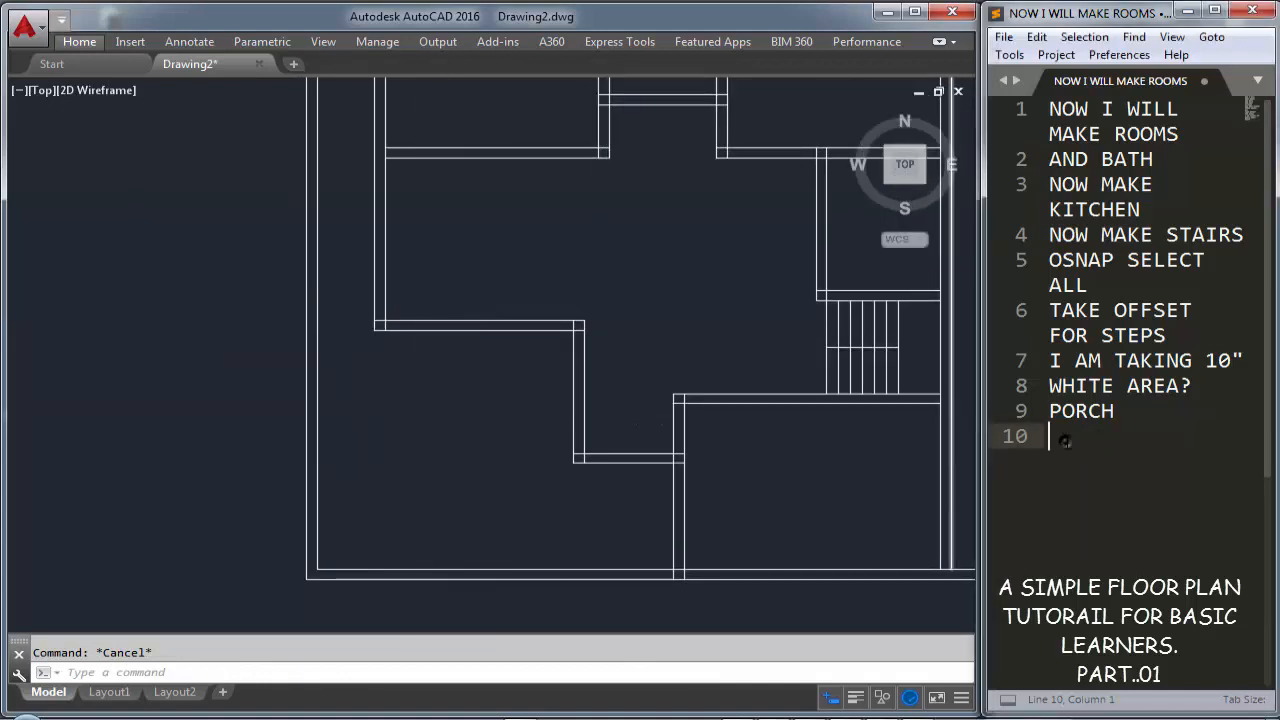
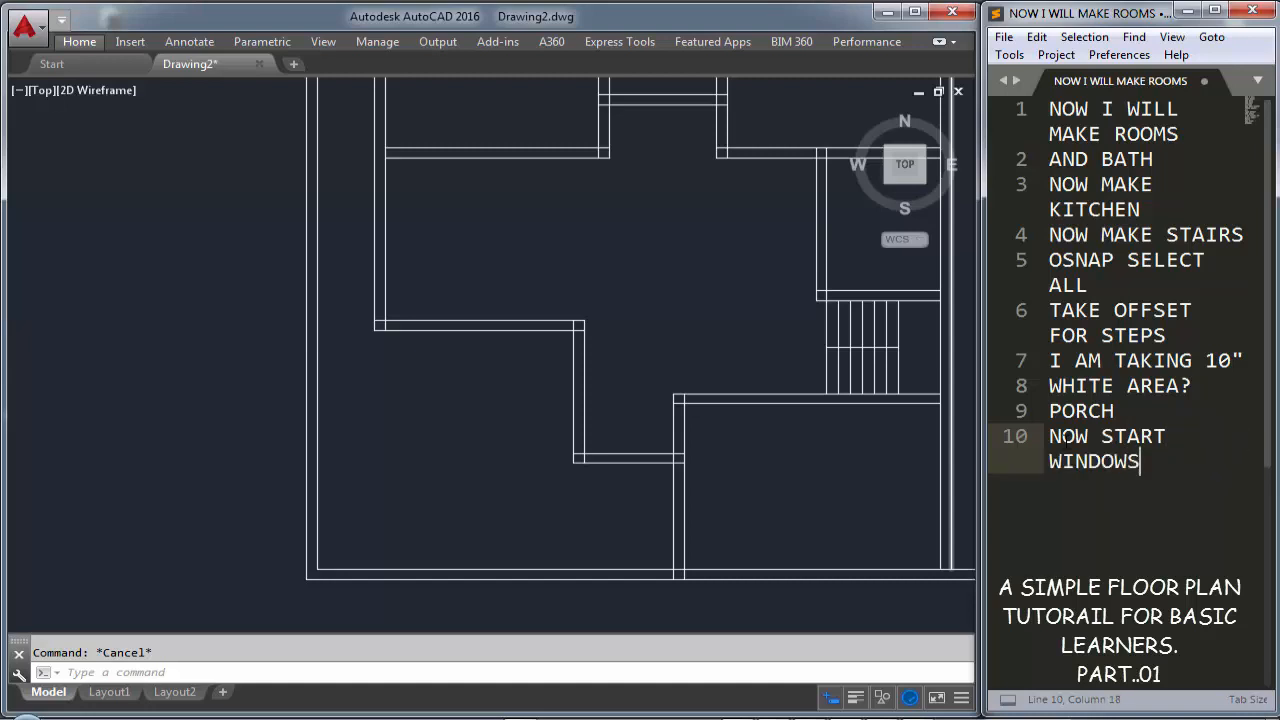
key("Return")
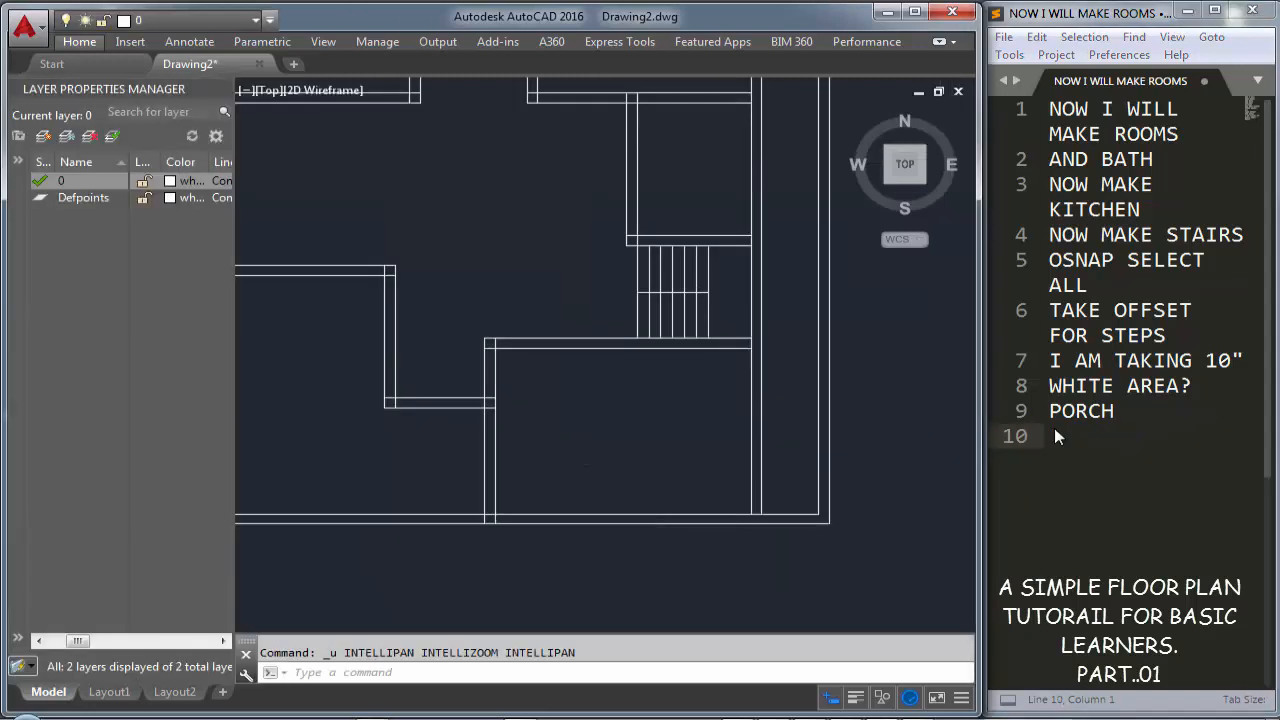
left_click(1054, 428)
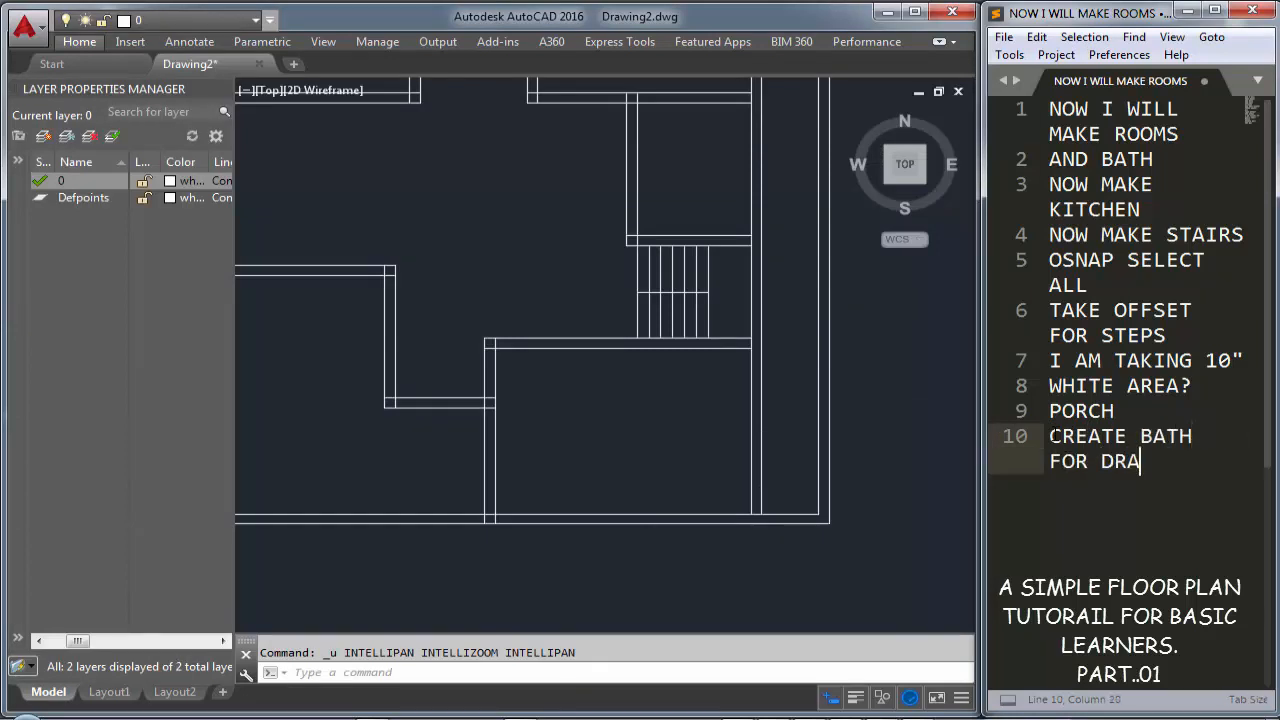
type("M")
key("Return")
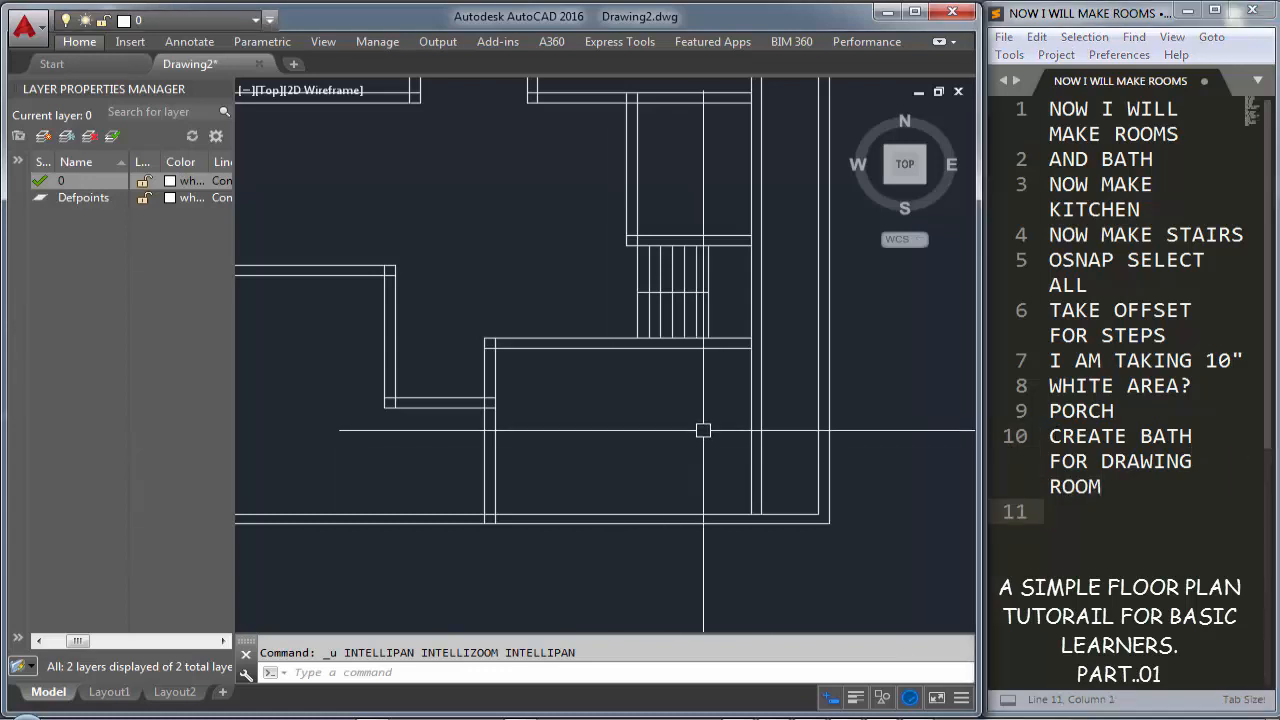
Back in AutoCAD, offset the inner line of the lower boundary wall 6' upward for the drawing room bath
middle_click_drag(700, 429, 643, 491)
type("o")
key("Return")
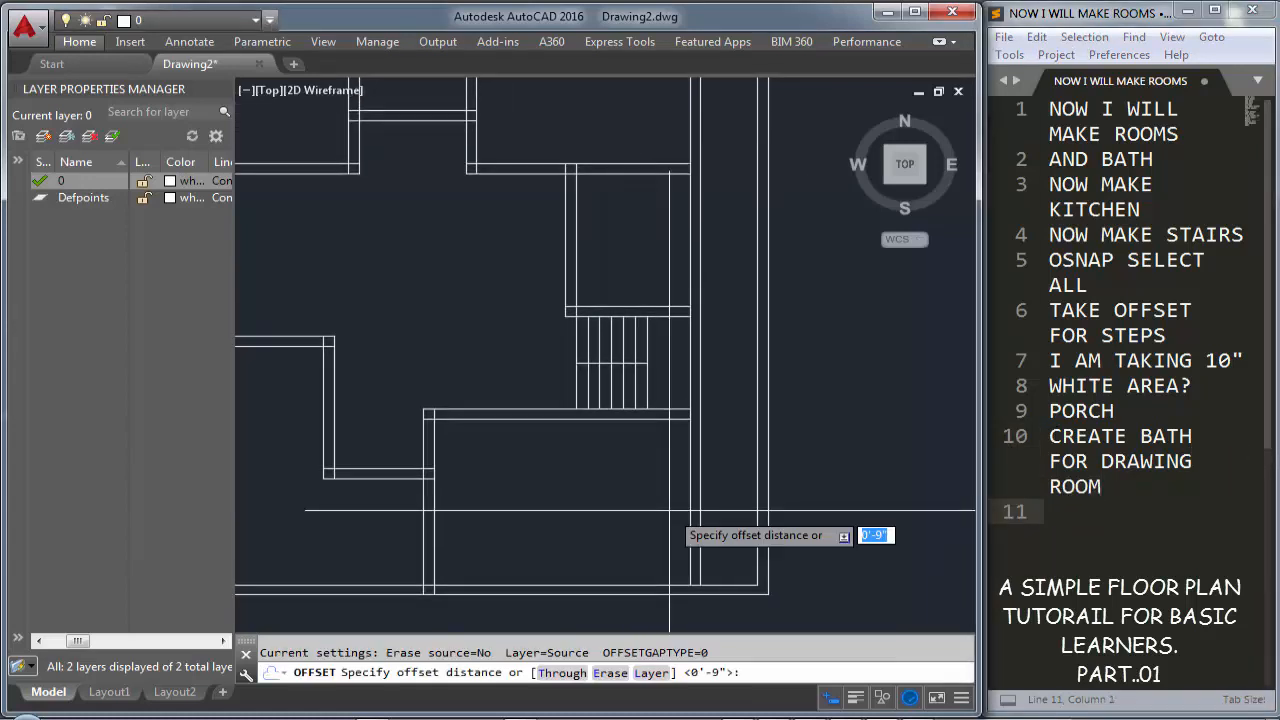
key("Return")
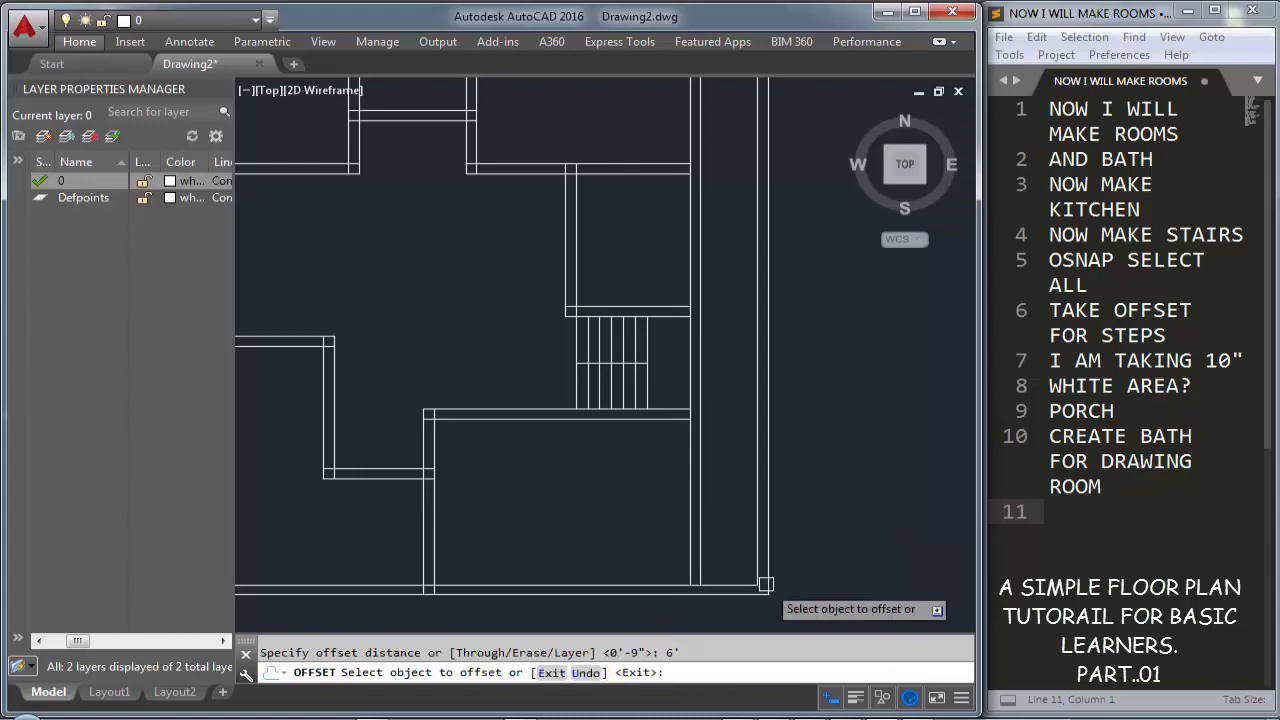
left_click(740, 586)
left_click(728, 530)
key("Escape")
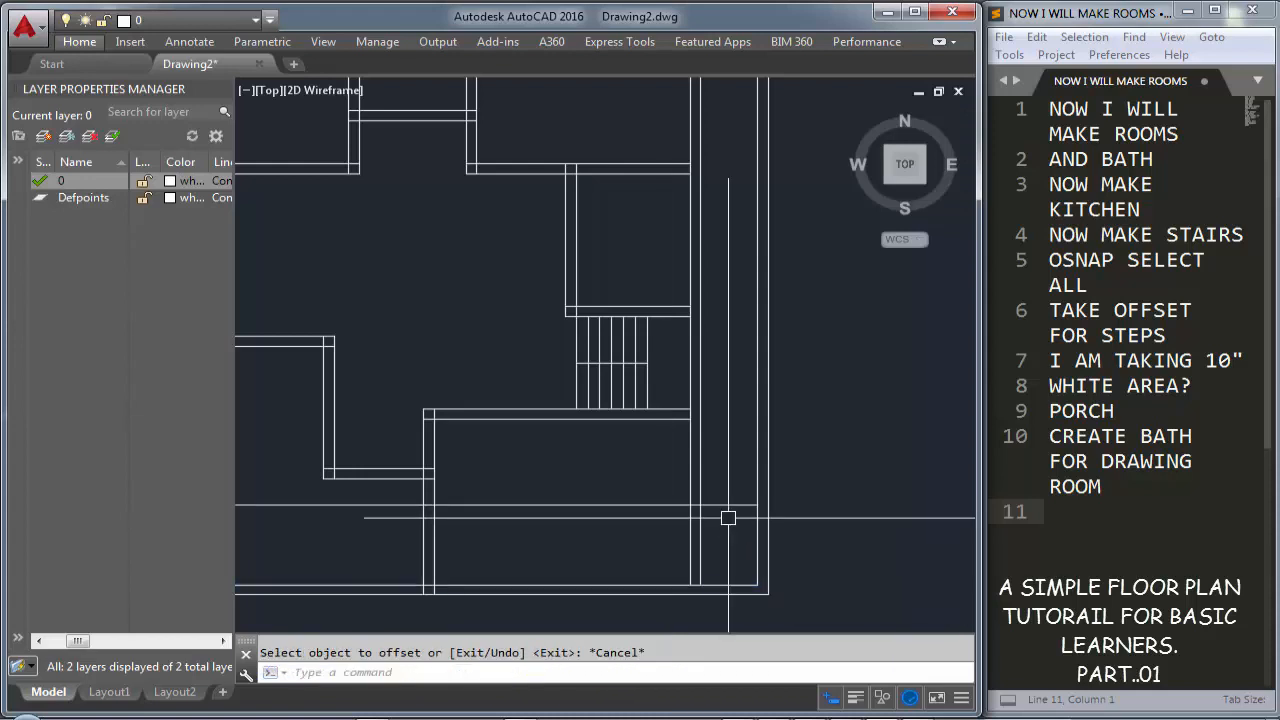
Offset the new bath line upward by the wall thickness to form the second wall line
key("Return")
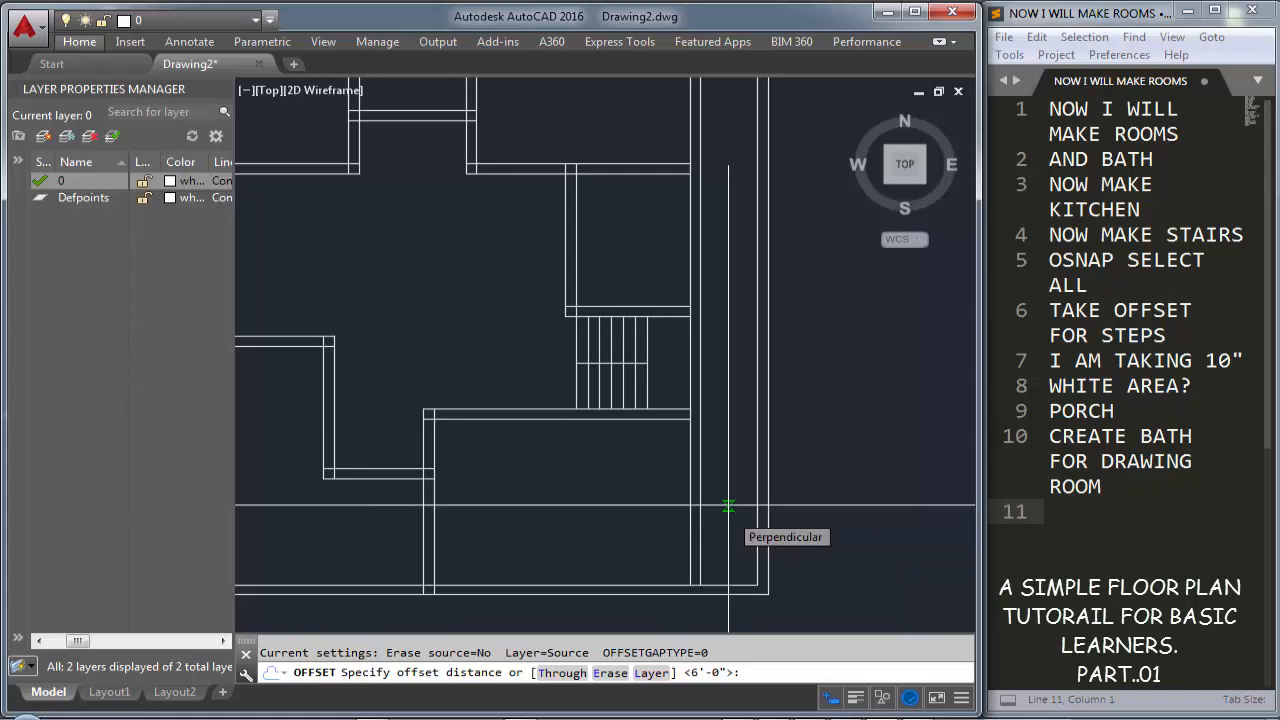
left_click(728, 506)
key("Escape")
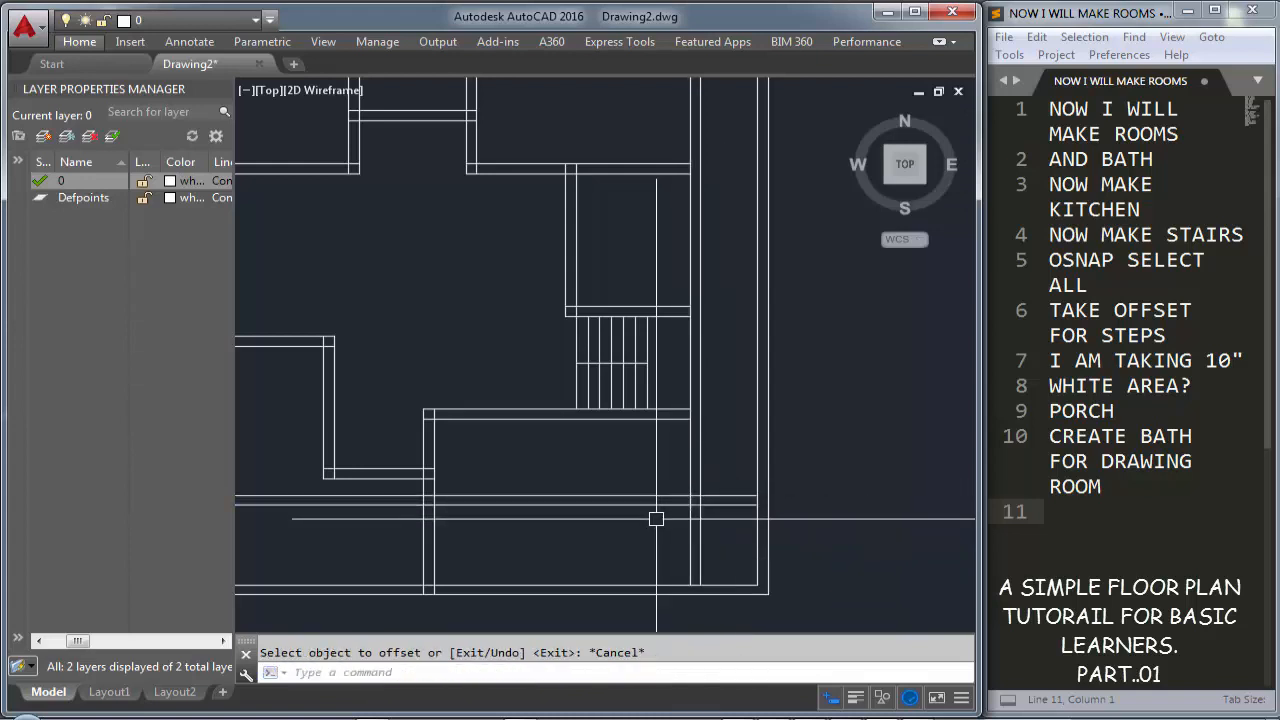
type("TR")
key("Return")
left_click(656, 521)
left_click(462, 528)
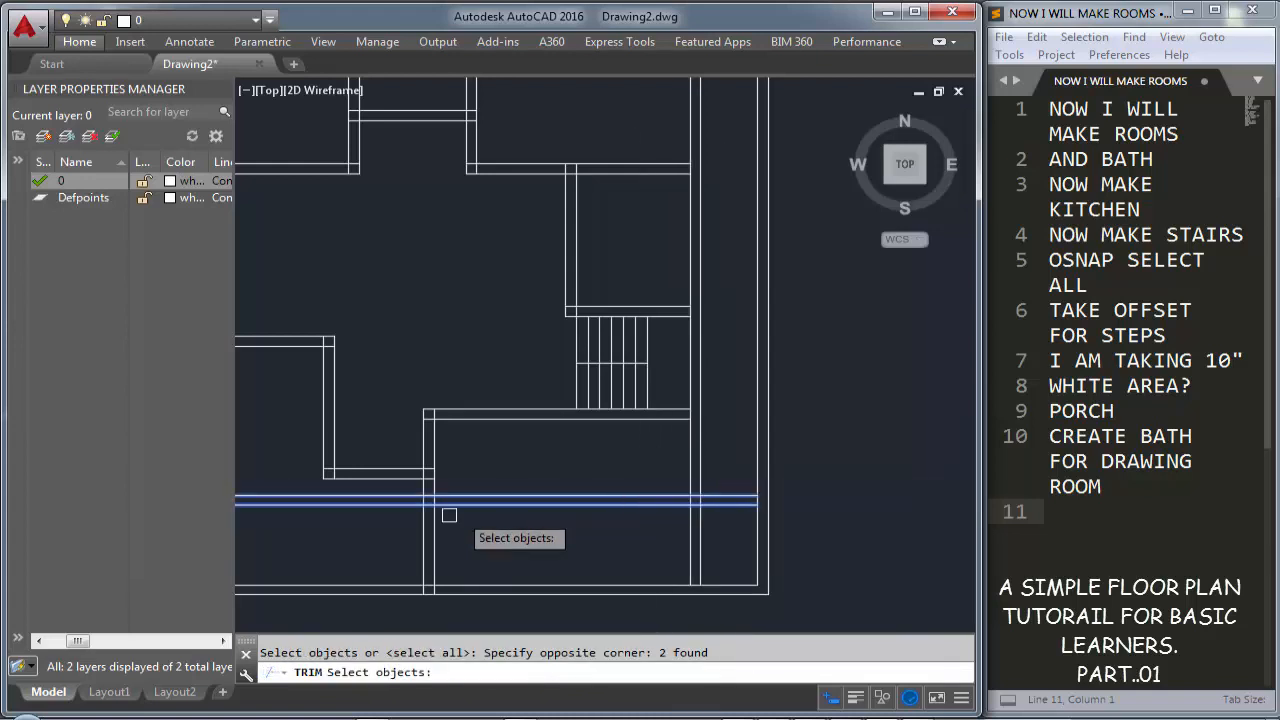
key("Escape")
Trim the two new bath wall lines where they cross the drawing room
key("Return")
key("Return")
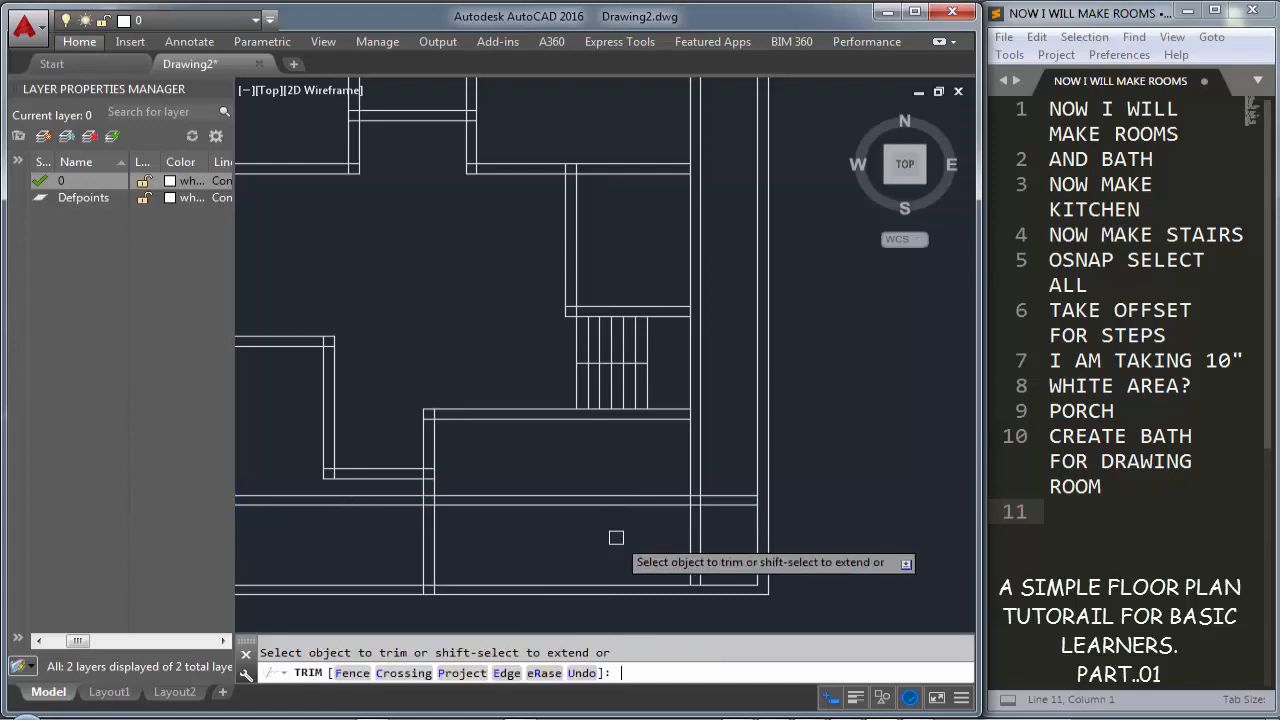
left_click(615, 537)
left_click(598, 491)
middle_click_drag(492, 513, 820, 505)
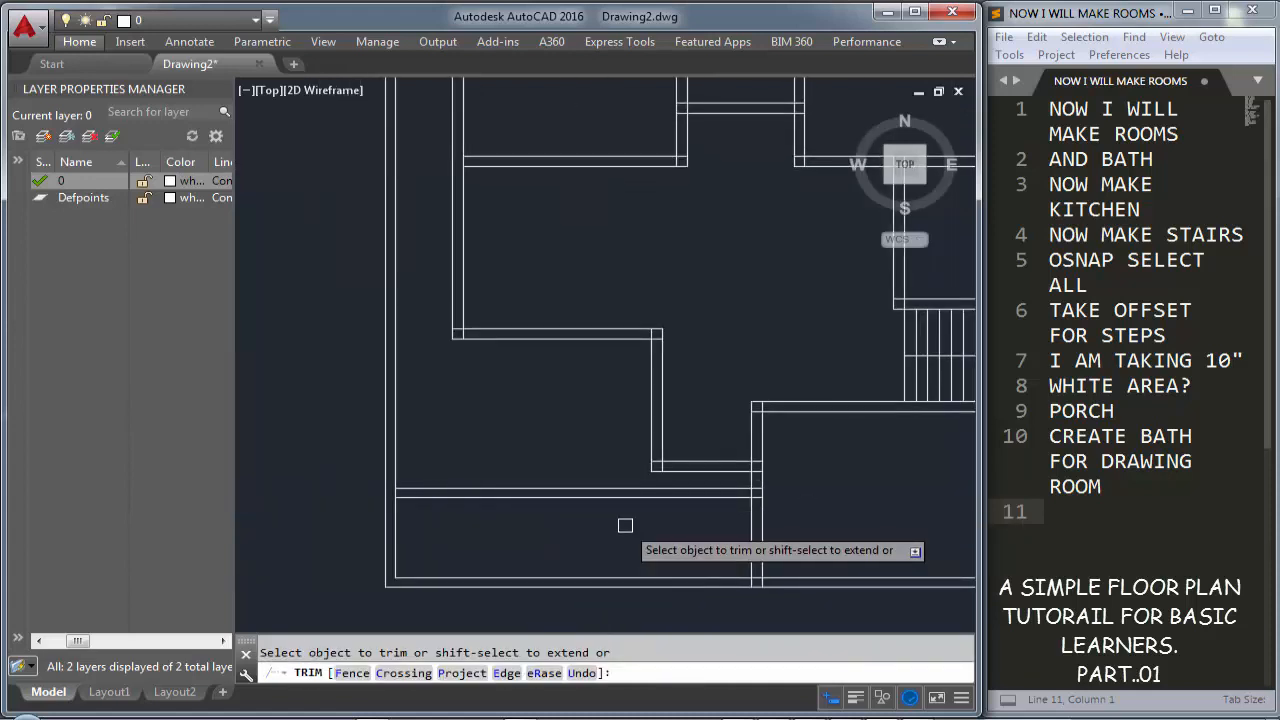
key("Escape")
Erase the two leftover bath wall lines crossing the porch
left_click(735, 512)
left_click(690, 478)
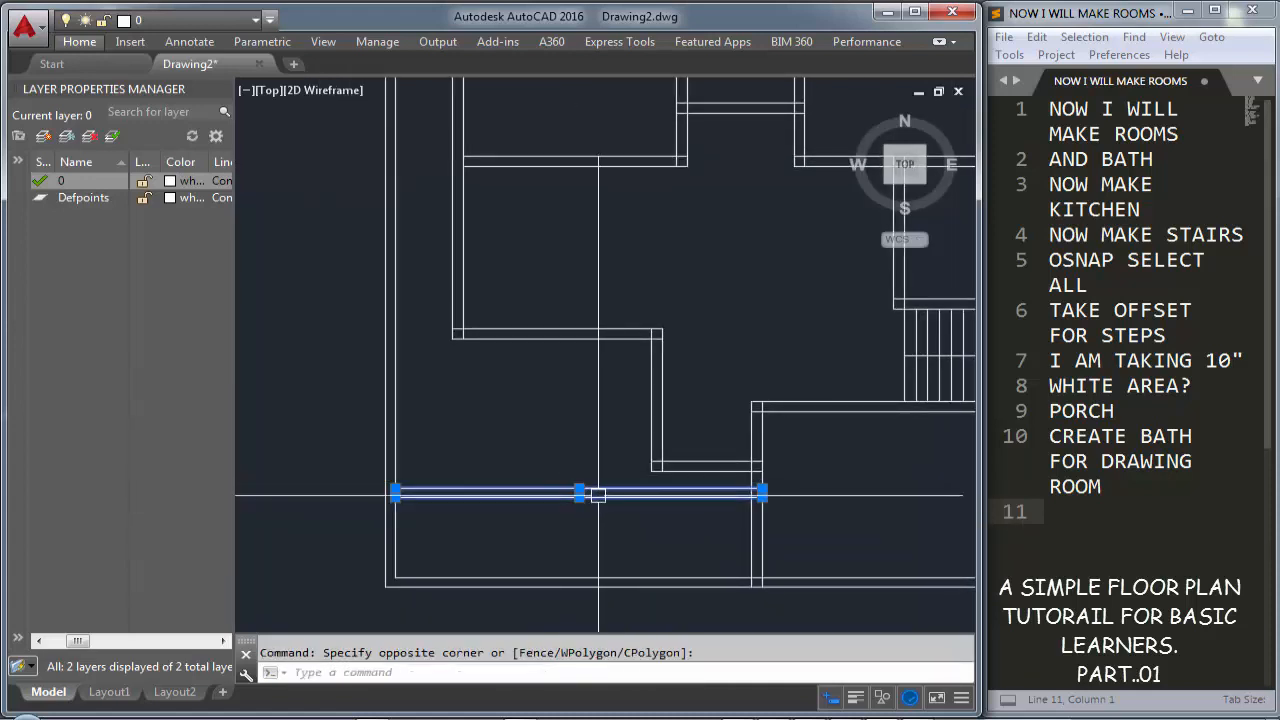
key("Delete")
scroll(764, 488, "down", 3)
middle_click_drag(764, 488, 679, 510)
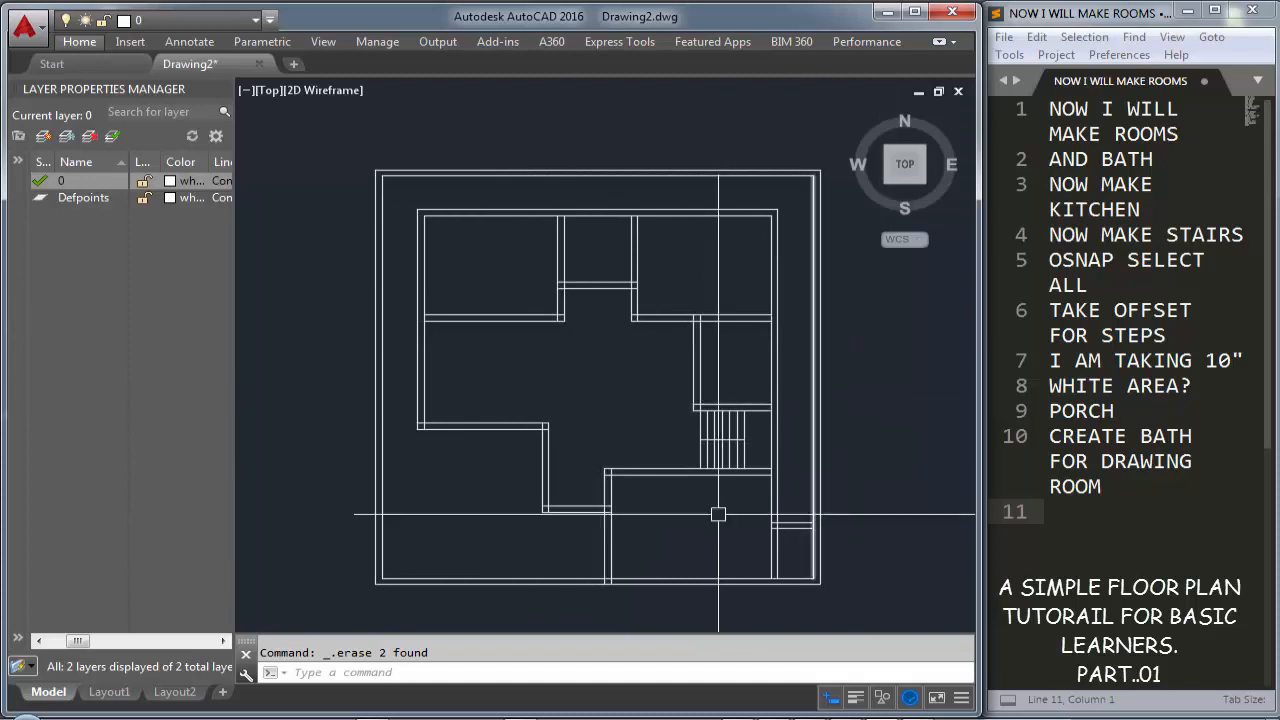
Switch to the text editor, add the note "NOW START TRIM" on line 11, and return to the drawing
left_click(1078, 521)
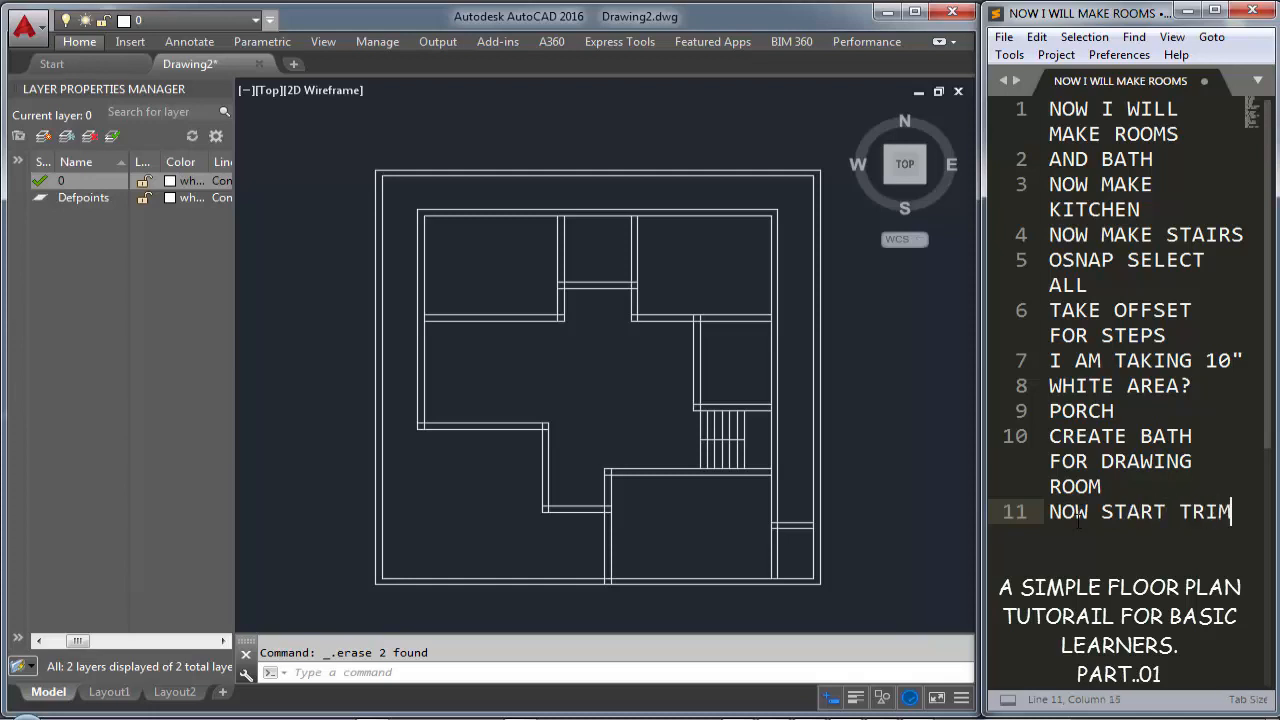
left_click(713, 493)
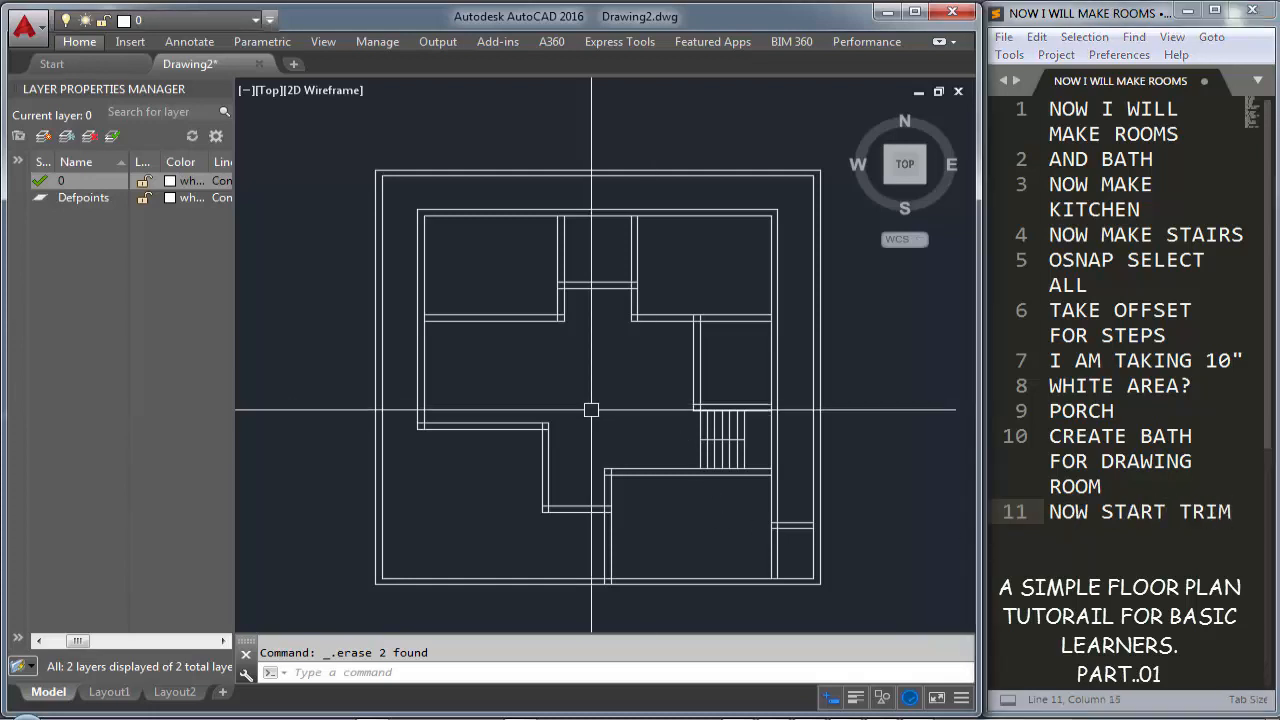
Trim the overlapping lines of the upper-left room's lower wall at the left wall junction and at its right-hand corner
type("TR")
key("Return")
key("Return")
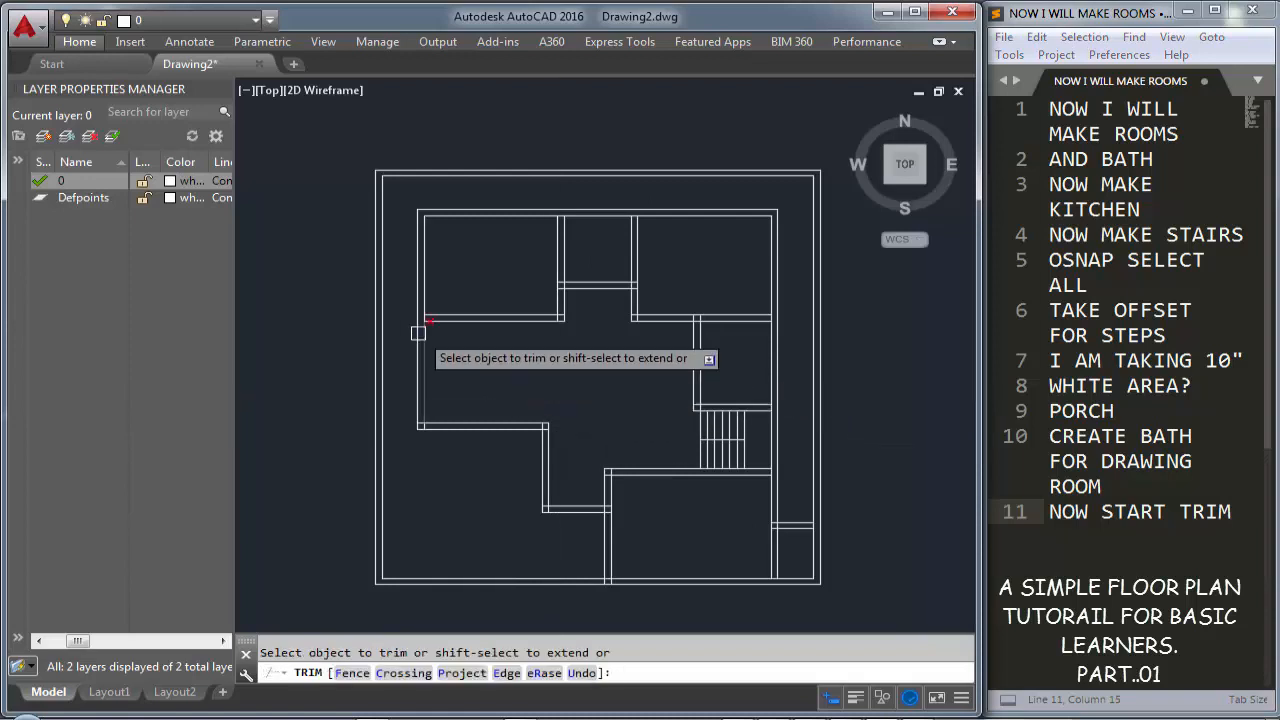
scroll(425, 326, "up", 5)
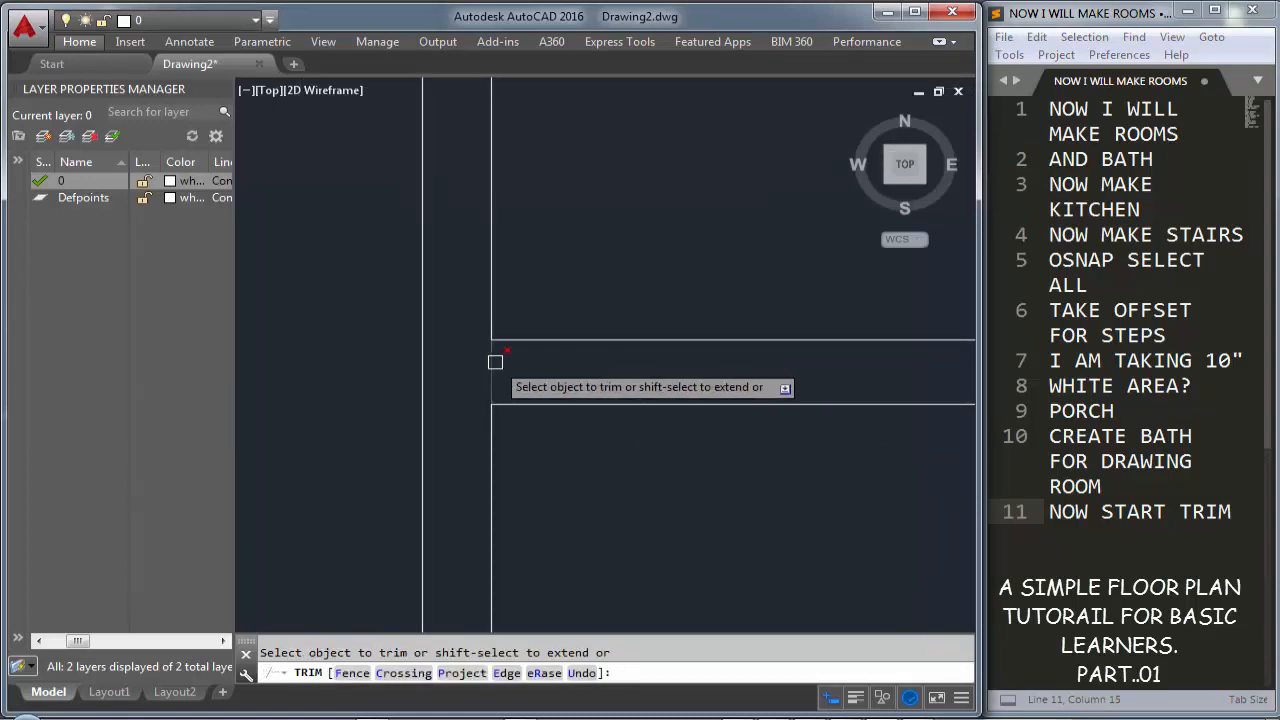
scroll(510, 370, "down", 3)
scroll(826, 374, "up", 2)
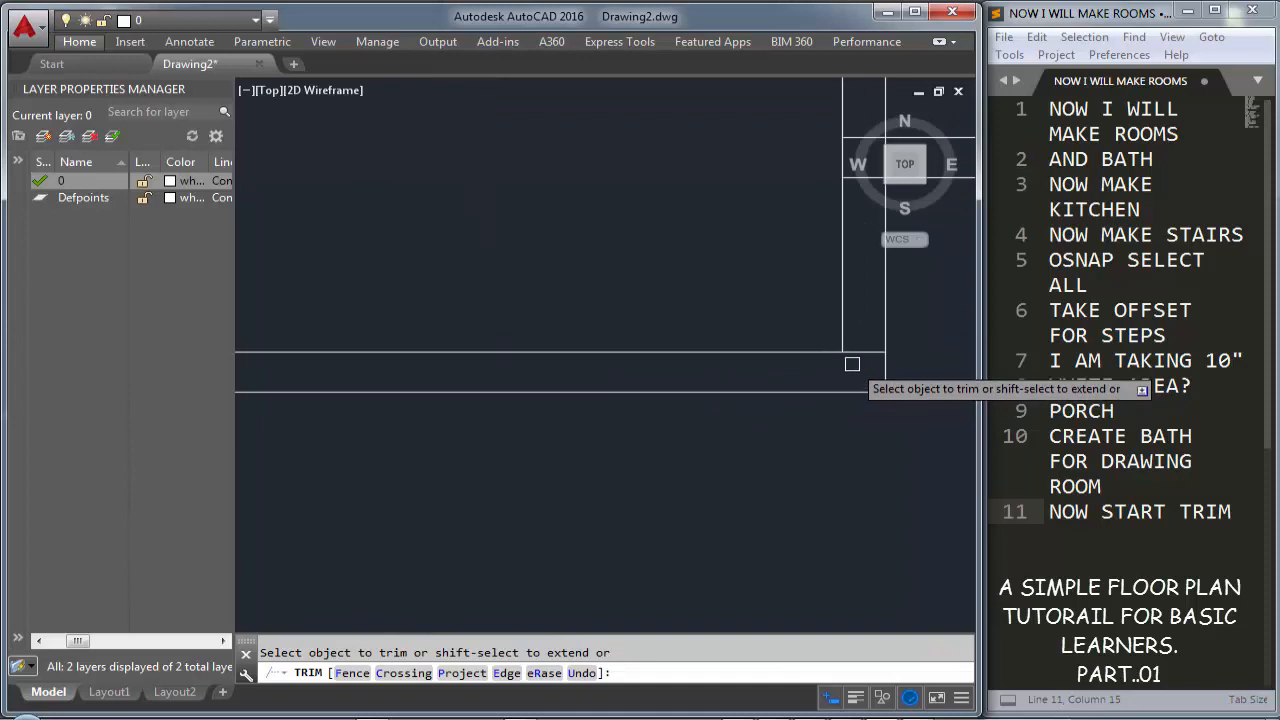
Trim the overlapping lines at both ends of the short wall below the upper middle bath
scroll(594, 617, "down", 1)
scroll(614, 417, "up", 2)
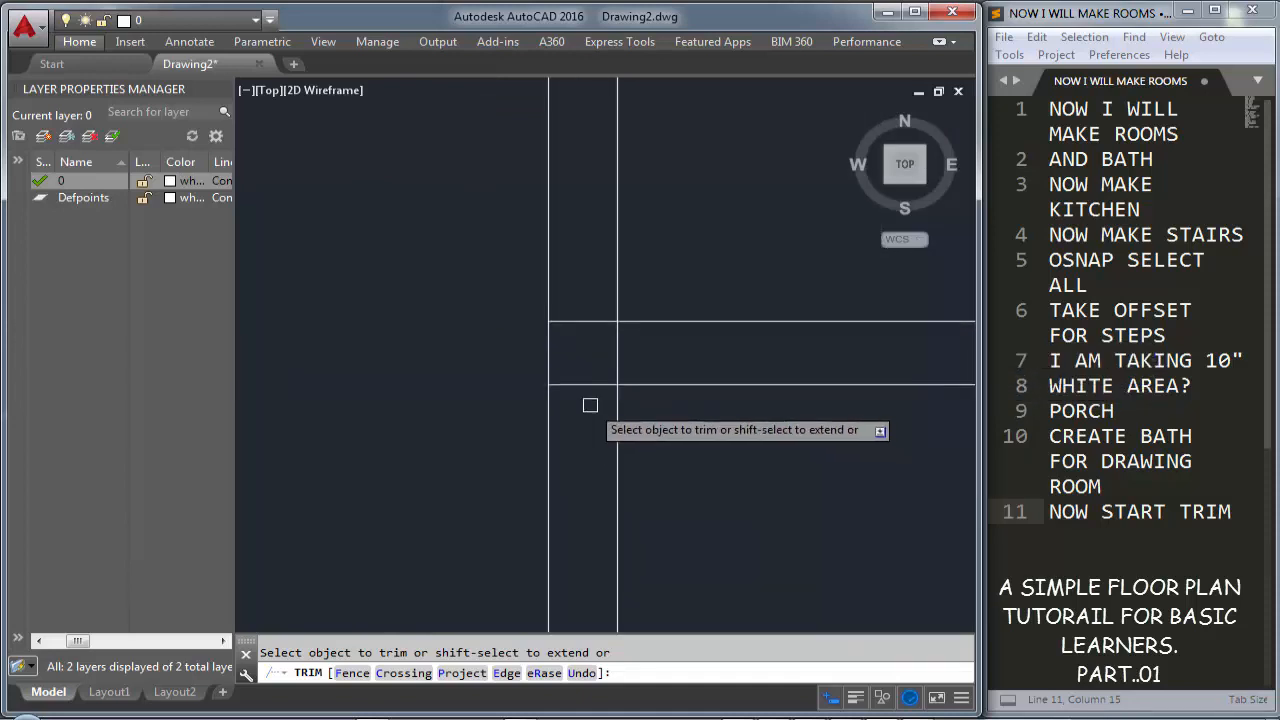
left_click_drag(590, 405, 596, 322)
scroll(580, 363, "down", 3)
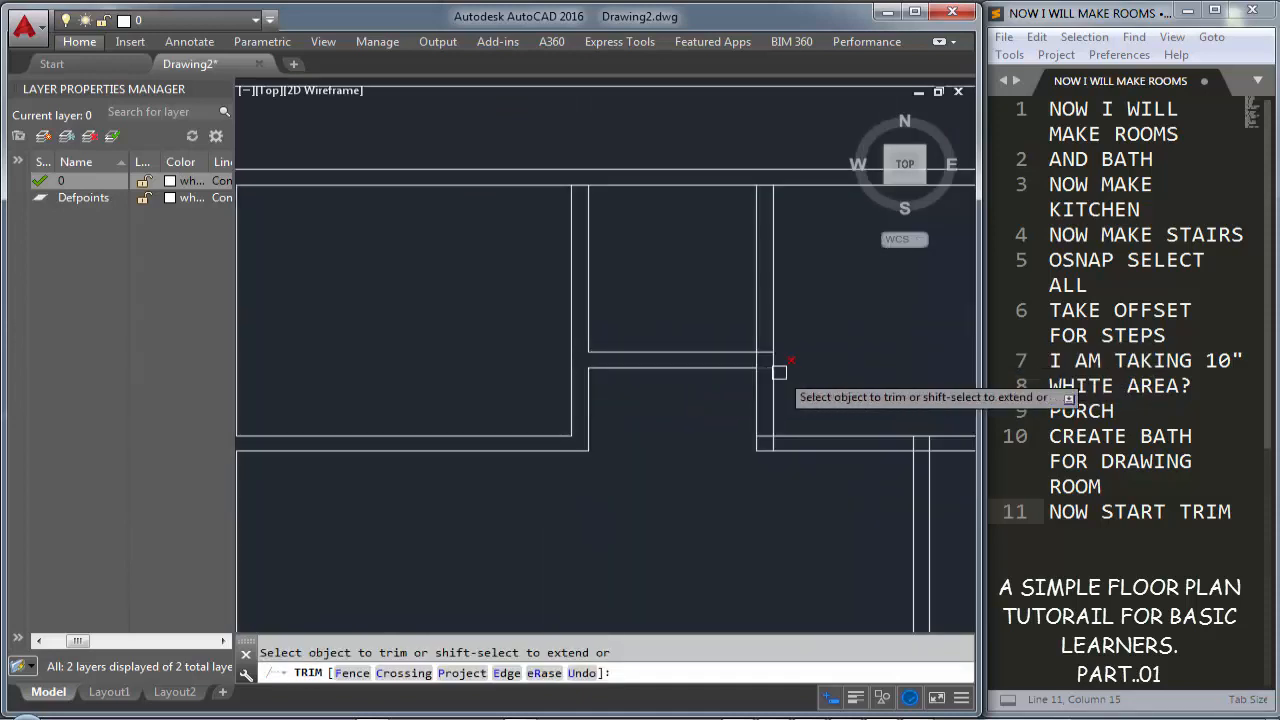
scroll(779, 372, "up", 2)
left_click_drag(737, 323, 684, 322)
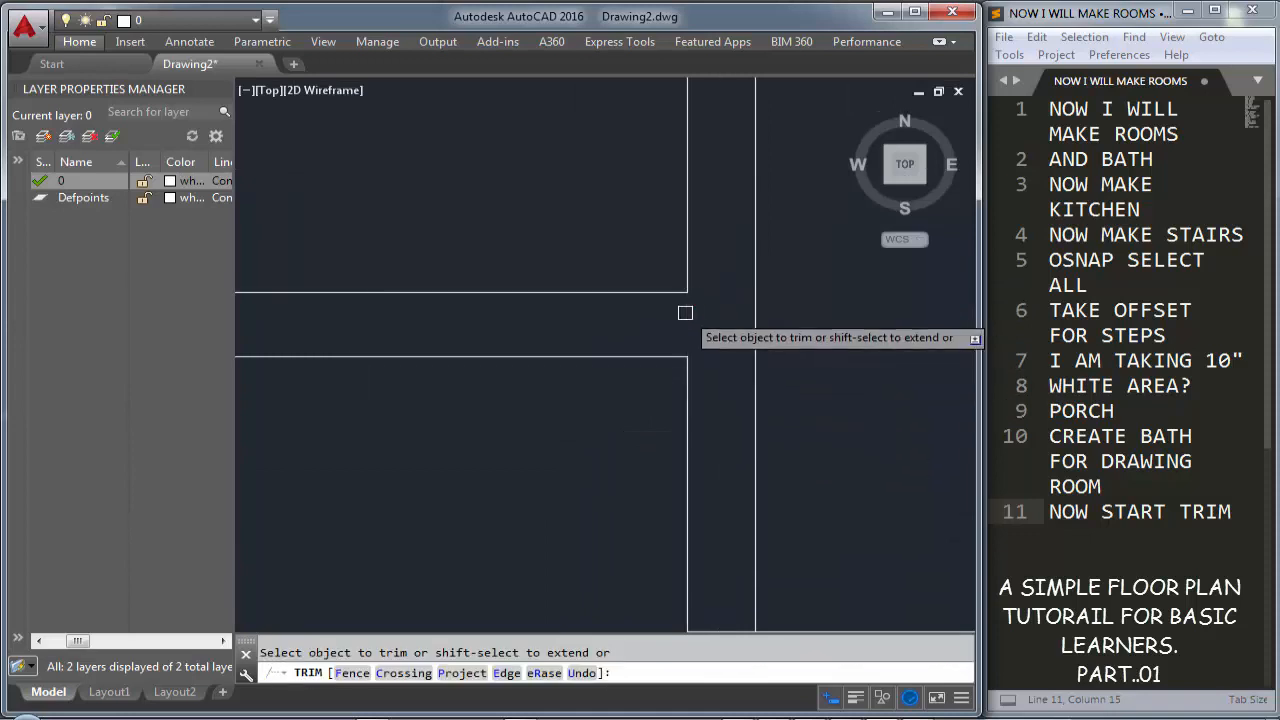
Trim the overlapping wall lines at the lower-left corner of the upper-right room
scroll(700, 355, "down", 2)
scroll(711, 380, "up", 3)
left_click(674, 373)
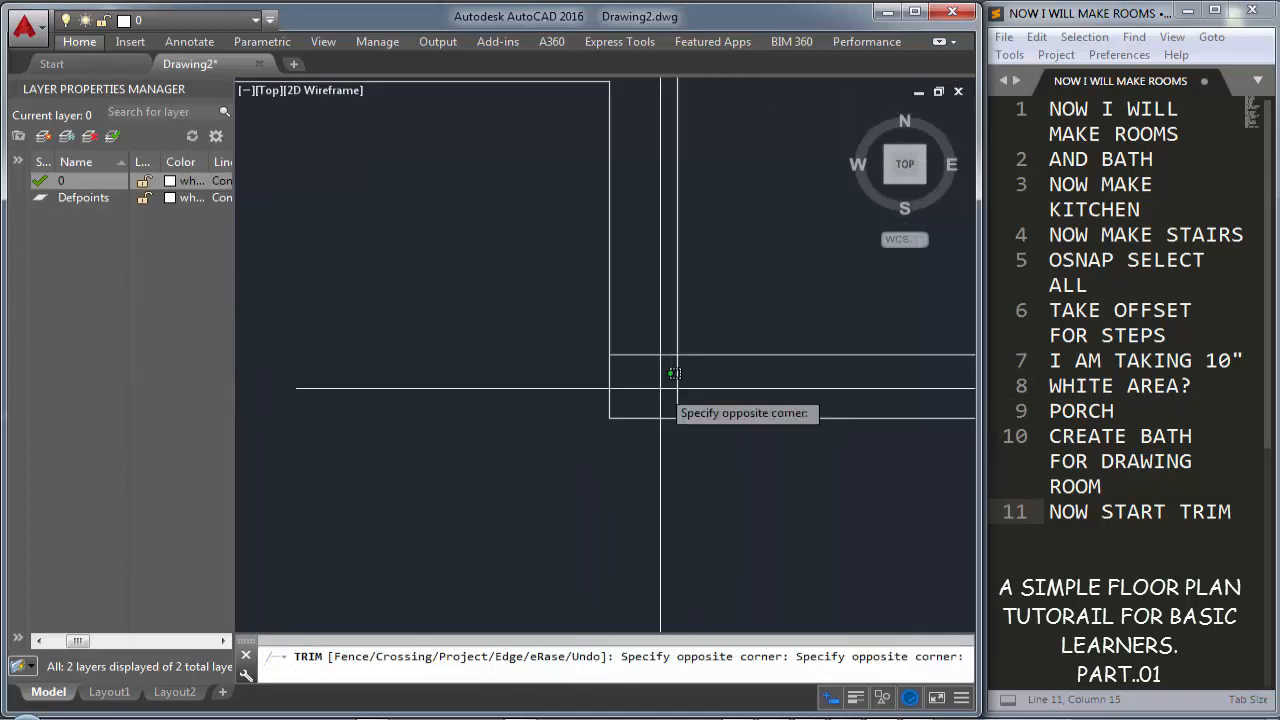
left_click(652, 386)
left_click(651, 383)
left_click(651, 351)
scroll(654, 362, "down", 2)
scroll(658, 356, "up", 2)
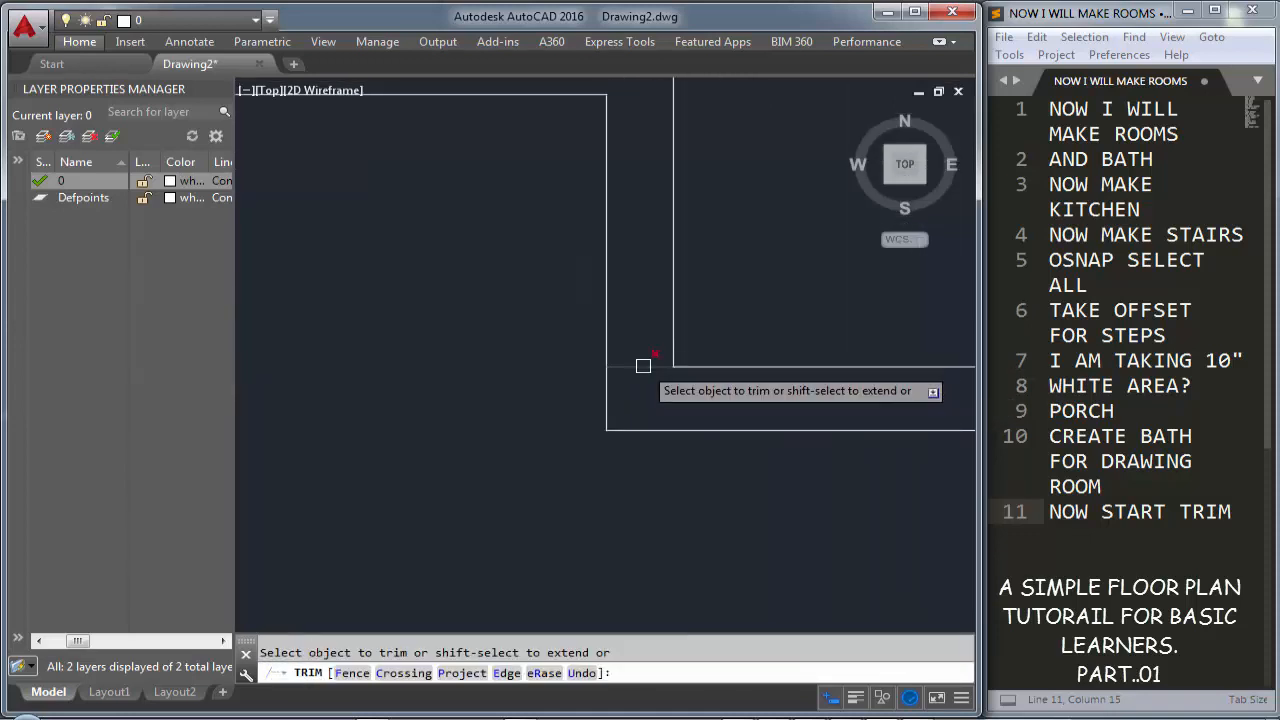
left_click(643, 366)
Trim the overlapping lines where the left wall of the room above the stairs meets the upper-right room's lower wall
scroll(645, 367, "down", 3)
scroll(817, 377, "up", 3)
left_click(794, 363)
left_click(689, 361)
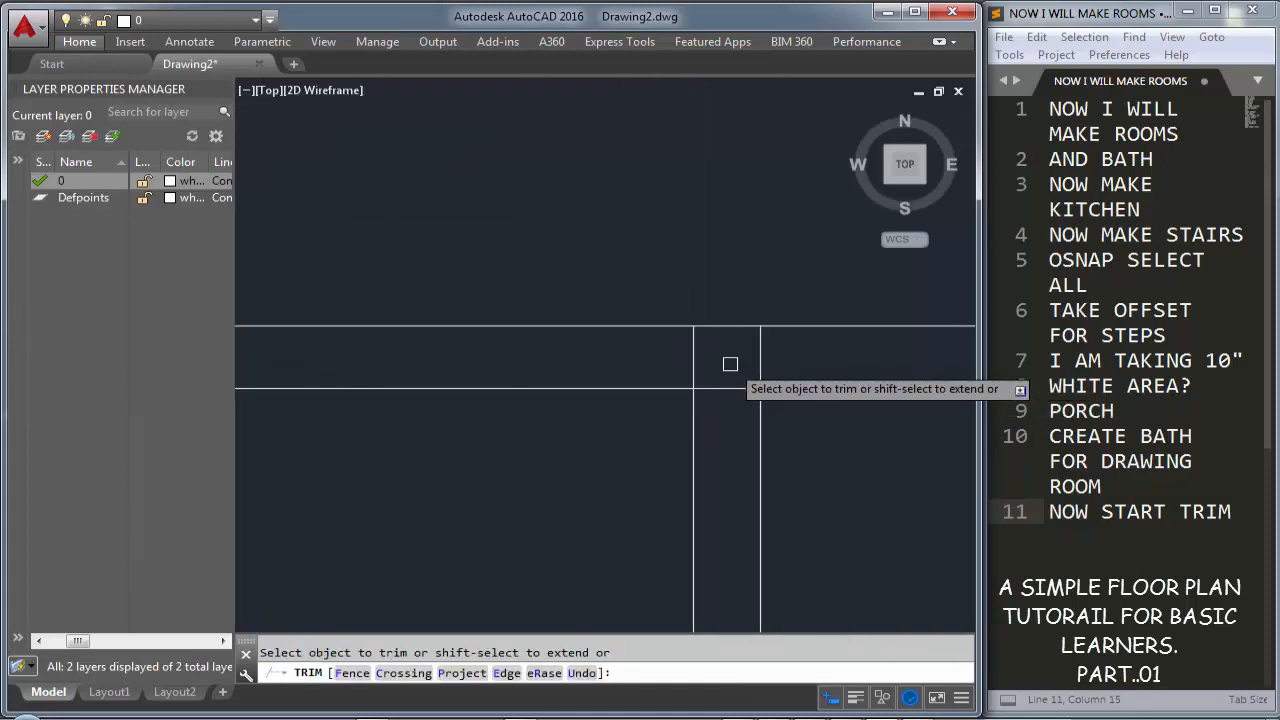
left_click(674, 356)
left_click(748, 359)
left_click(732, 404)
scroll(674, 386, "down", 3)
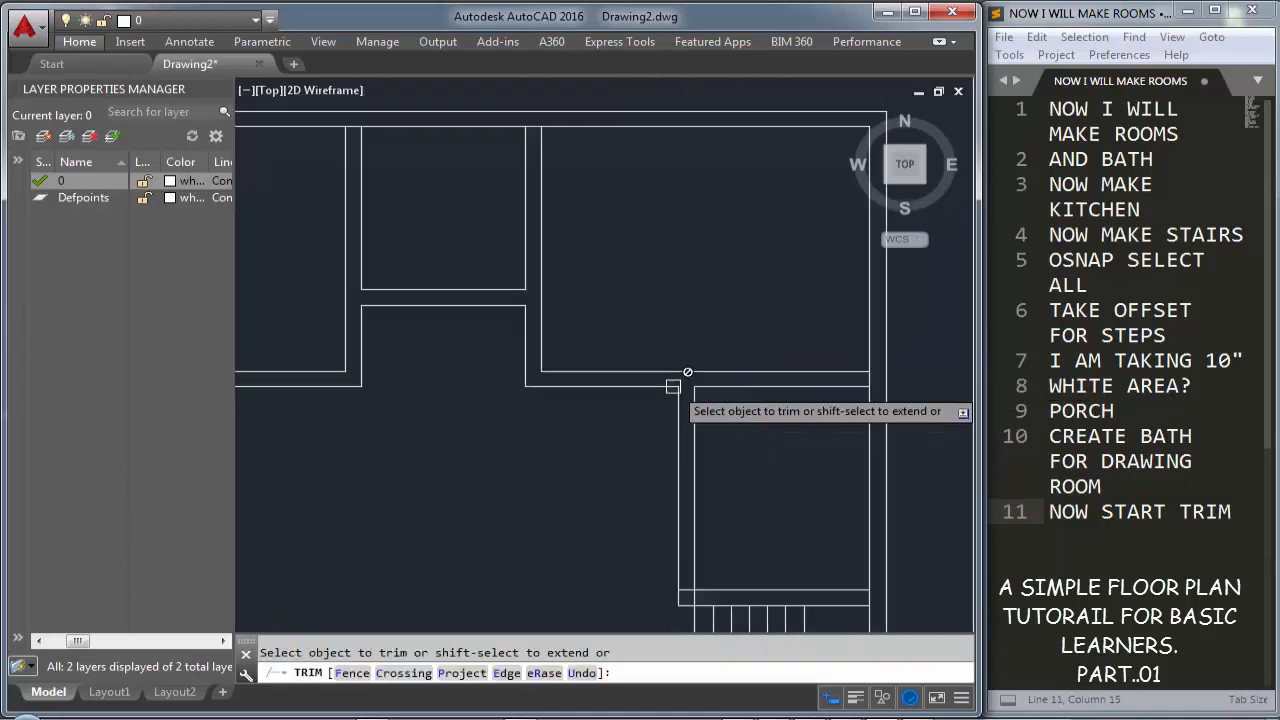
scroll(791, 391, "up", 5)
scroll(810, 341, "down", 5)
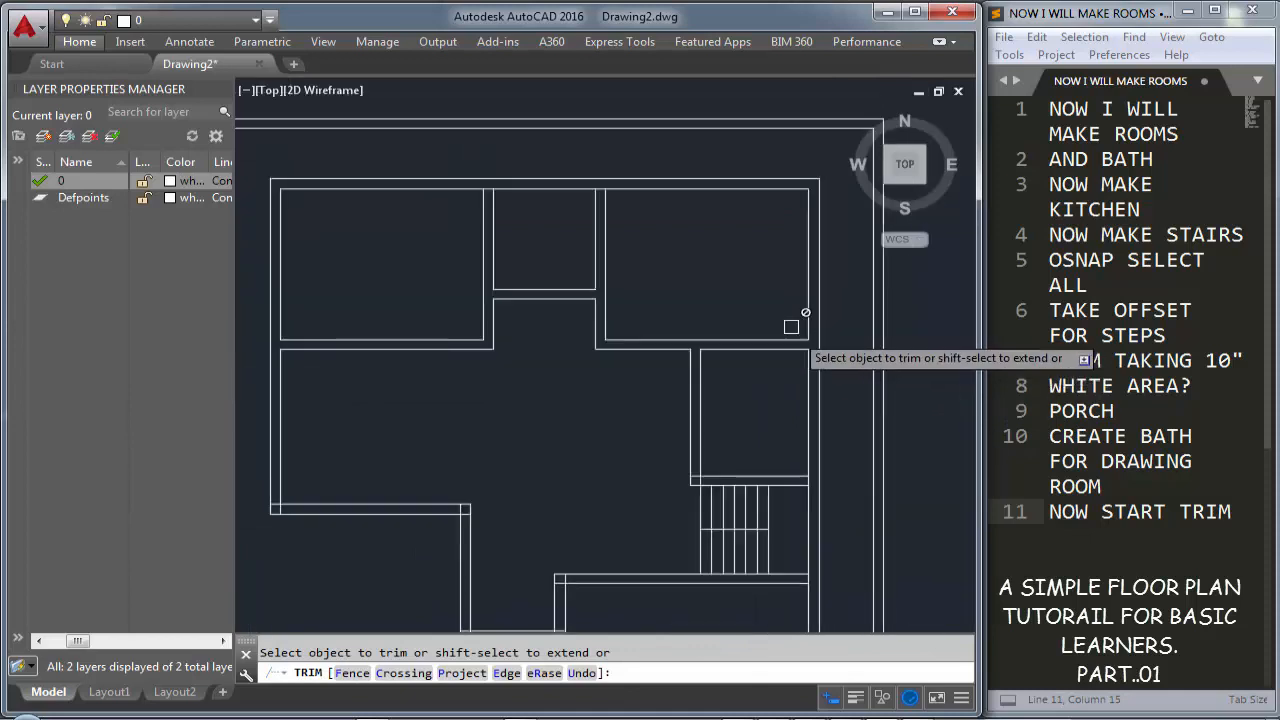
Trim the overlapping lines where the upper middle bath's two side walls meet the house's top wall
scroll(595, 181, "up", 5)
left_click(612, 209)
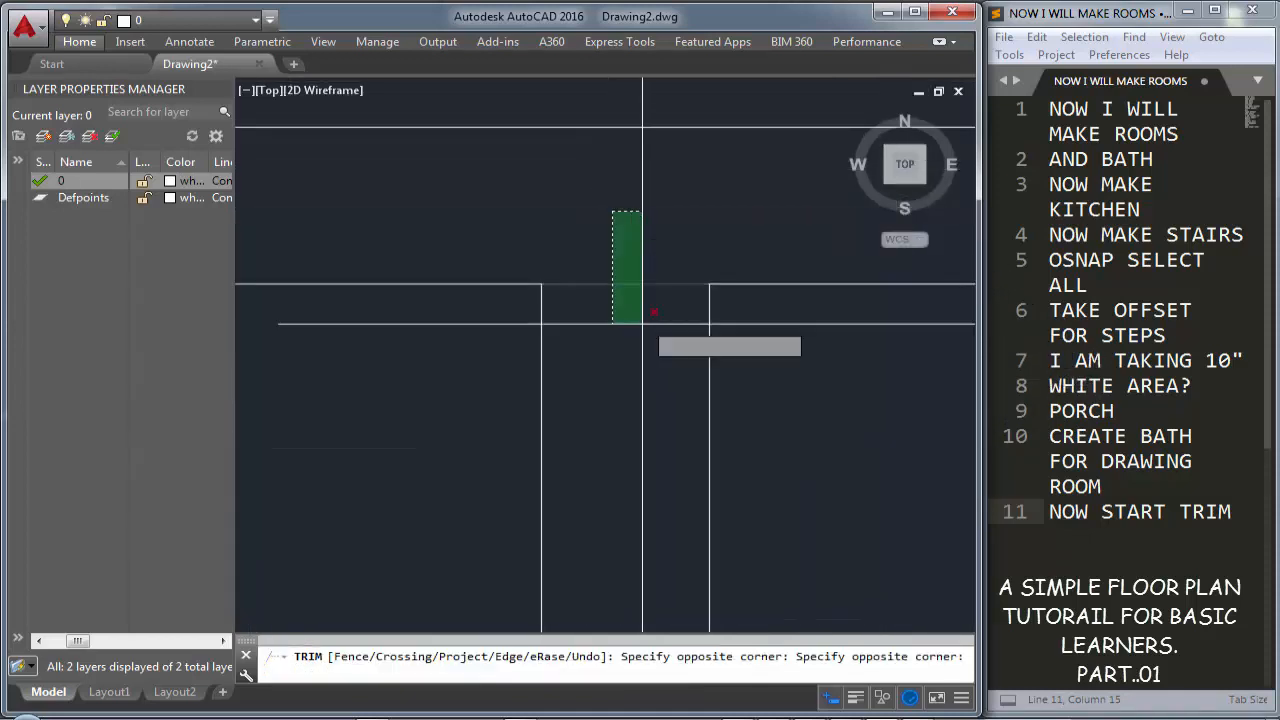
left_click(642, 323)
scroll(677, 294, "down", 5)
scroll(502, 290, "up", 4)
left_click(477, 270)
left_click(535, 297)
scroll(537, 291, "down", 6)
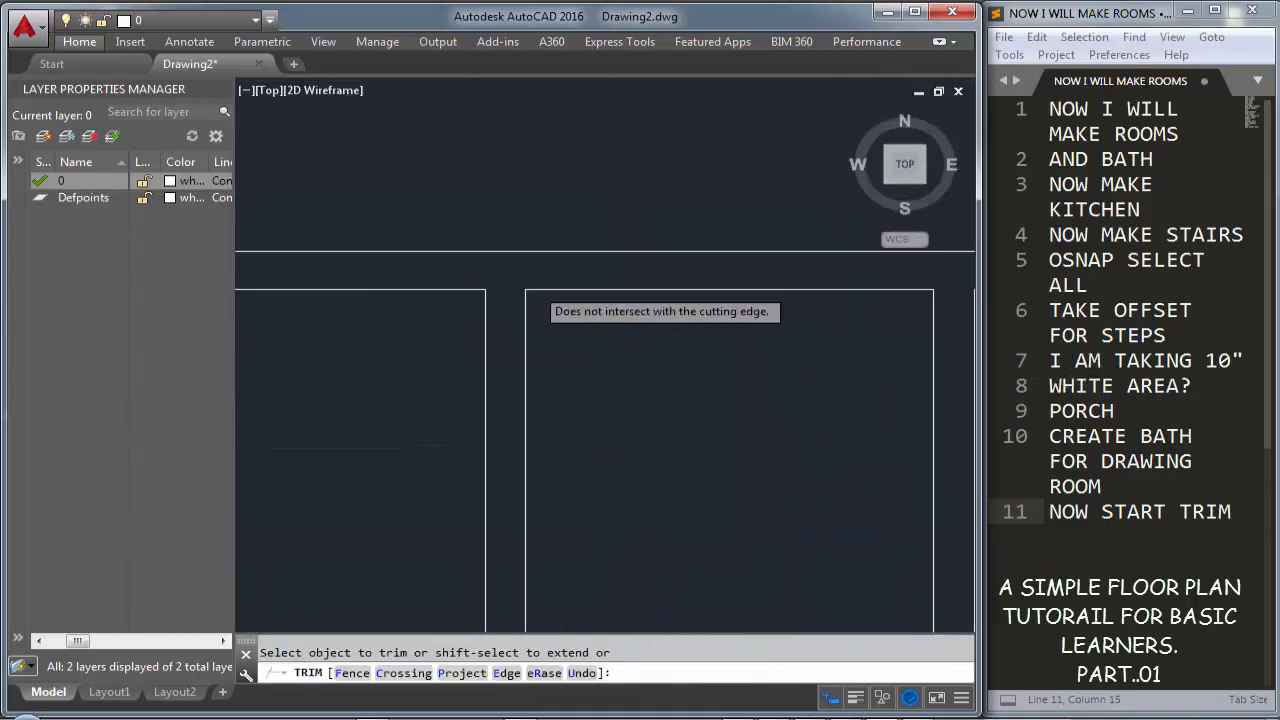
Trim the overlapping wall lines at the lower-left corner of the room above the stairs
middle_click_drag(746, 426, 576, 284)
scroll(612, 301, "up", 2)
left_click(614, 303)
scroll(614, 522, "up", 6)
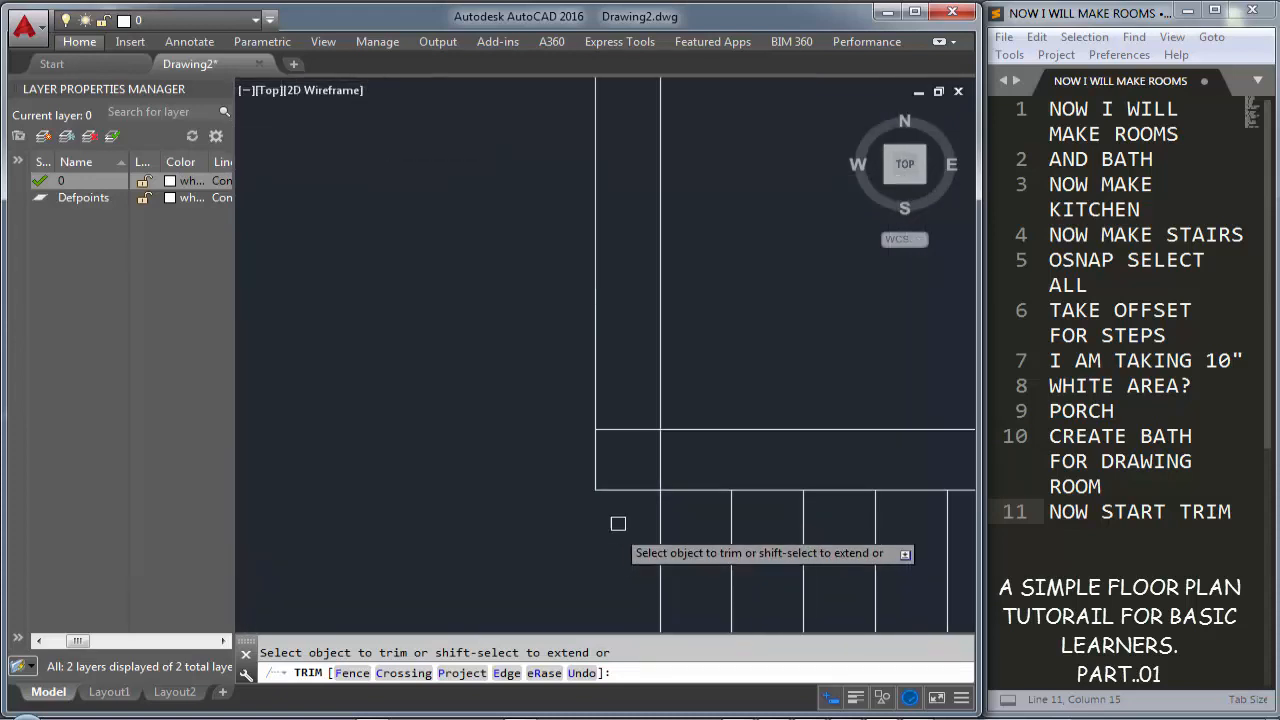
scroll(656, 481, "up", 4)
left_click(700, 460)
left_click(597, 427)
left_click(598, 427)
left_click(603, 300)
scroll(723, 380, "down", 4)
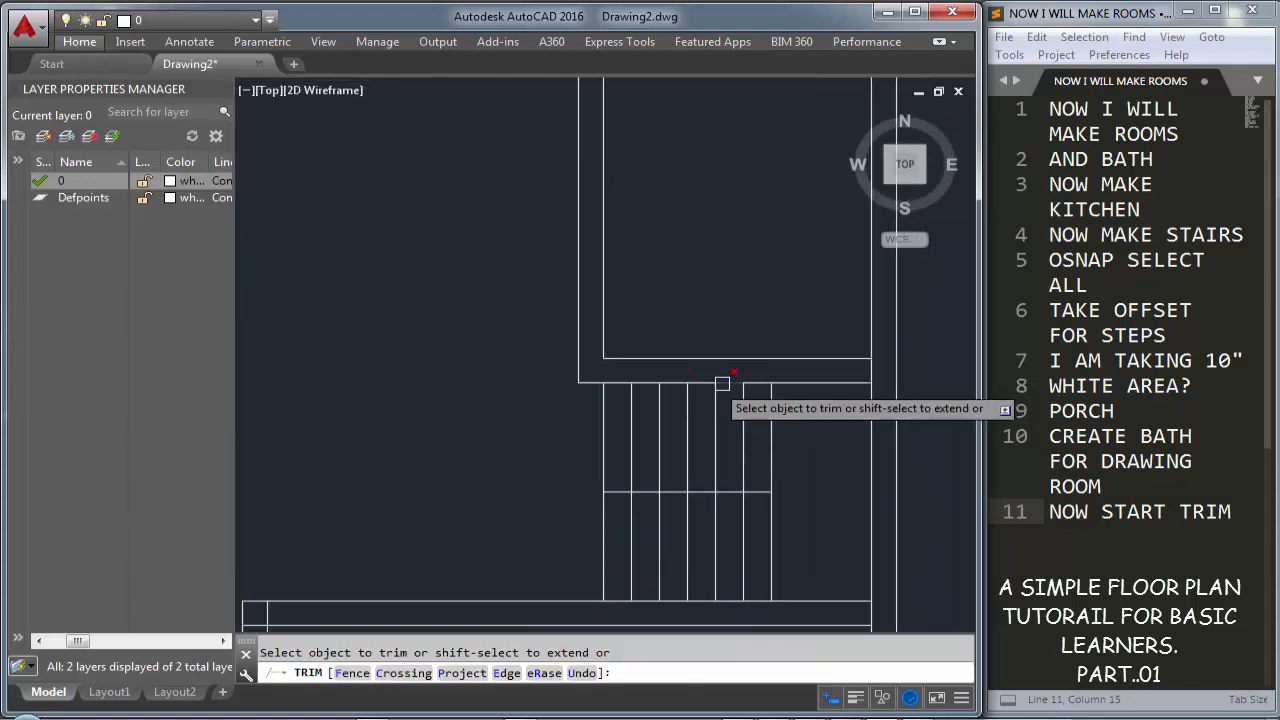
scroll(883, 378, "up", 6)
scroll(765, 347, "down", 6)
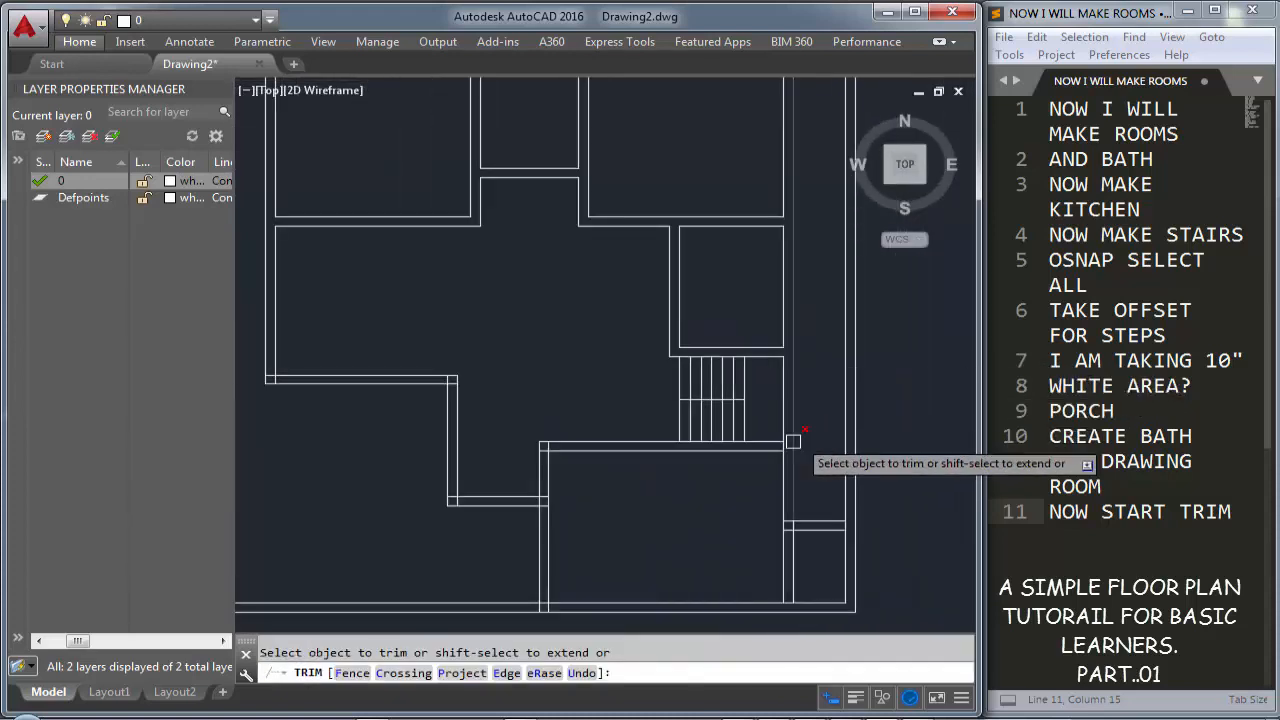
Trim the overlapping lines where the wall below the stairs meets the right house wall
scroll(789, 441, "up", 5)
left_click(788, 437)
left_click(751, 423)
scroll(752, 419, "down", 4)
scroll(400, 446, "down", 2)
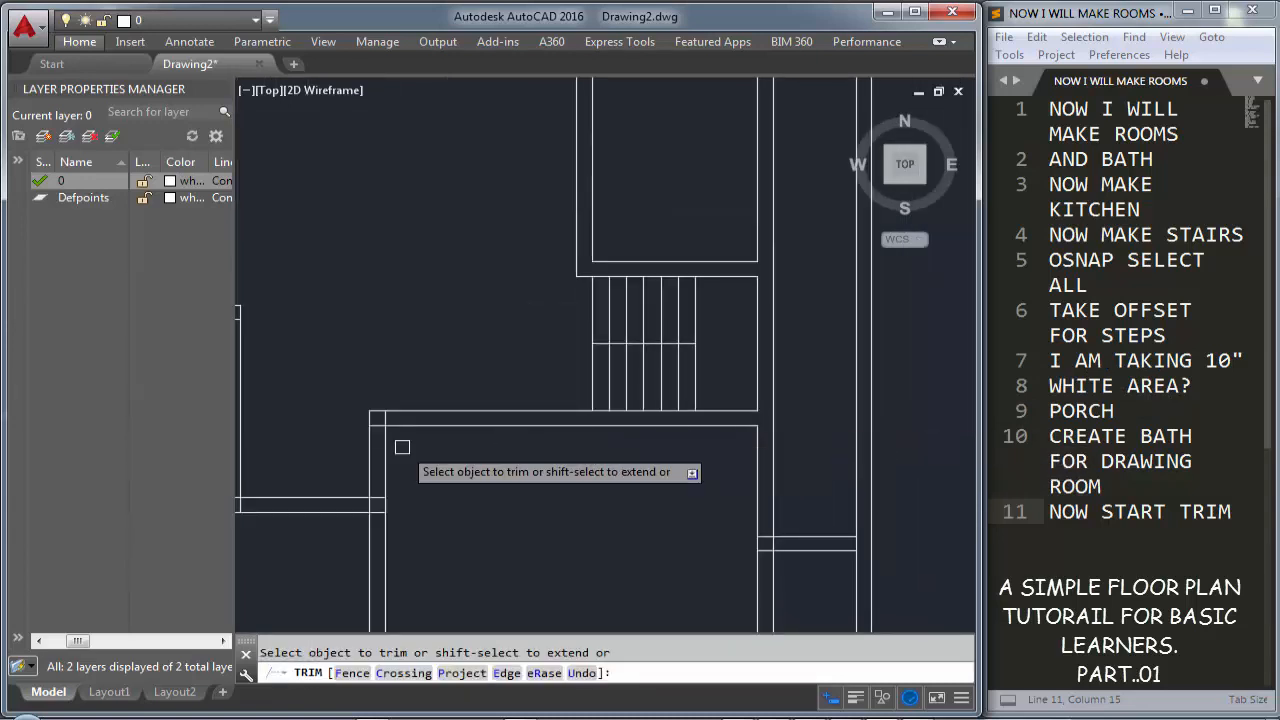
Trim the overlapping wall lines at the upper-left corner of the large room below the stairs
scroll(640, 377, "up", 6)
left_click(651, 410)
left_click(637, 425)
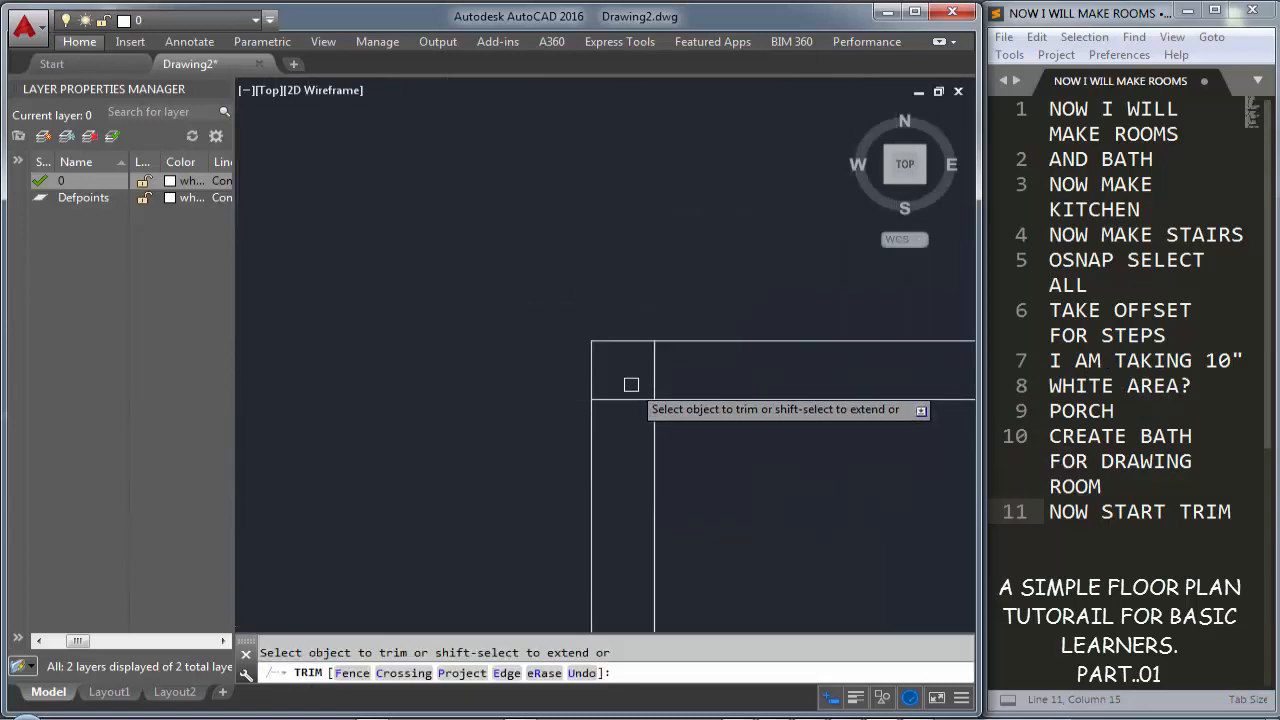
left_click(621, 401)
left_click(636, 379)
left_click(678, 373)
scroll(682, 373, "down", 5)
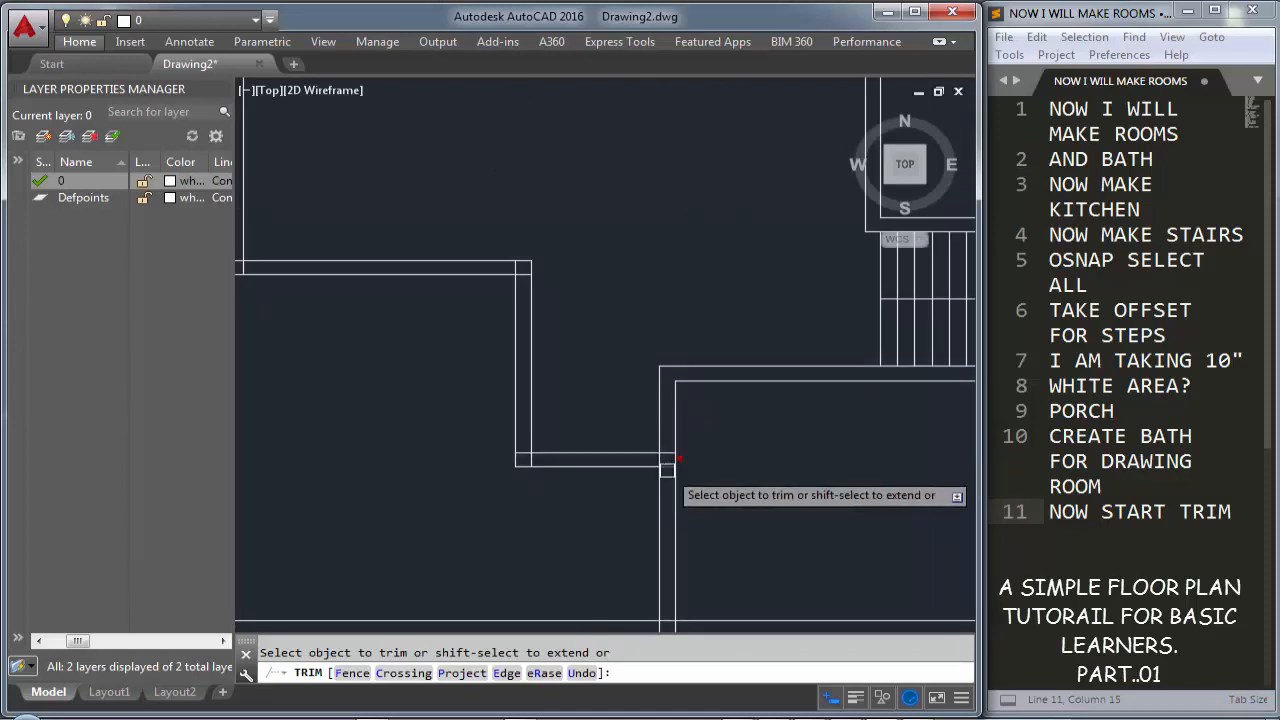
Trim the overlapping lines at both ends of the short horizontal wall joining the large lower room's left wall
scroll(666, 469, "up", 5)
left_click(680, 386)
left_click(678, 495)
left_click(666, 447)
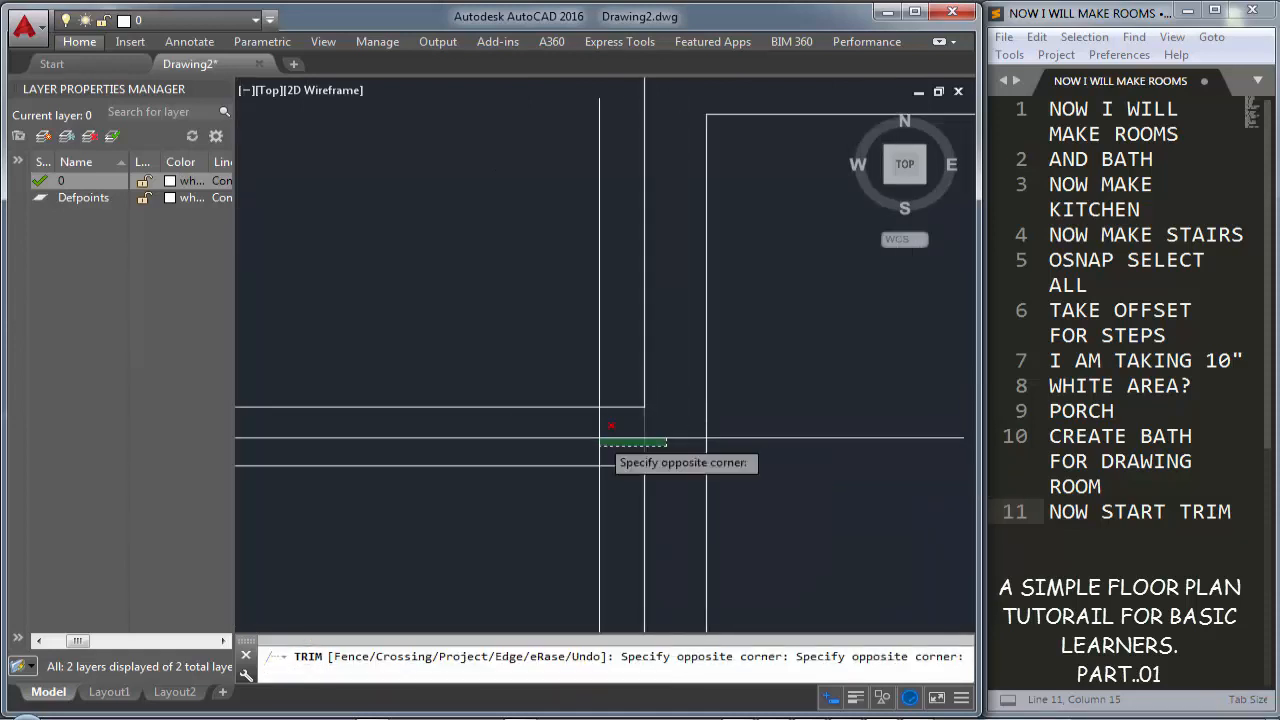
scroll(598, 438, "down", 2)
left_click(284, 434)
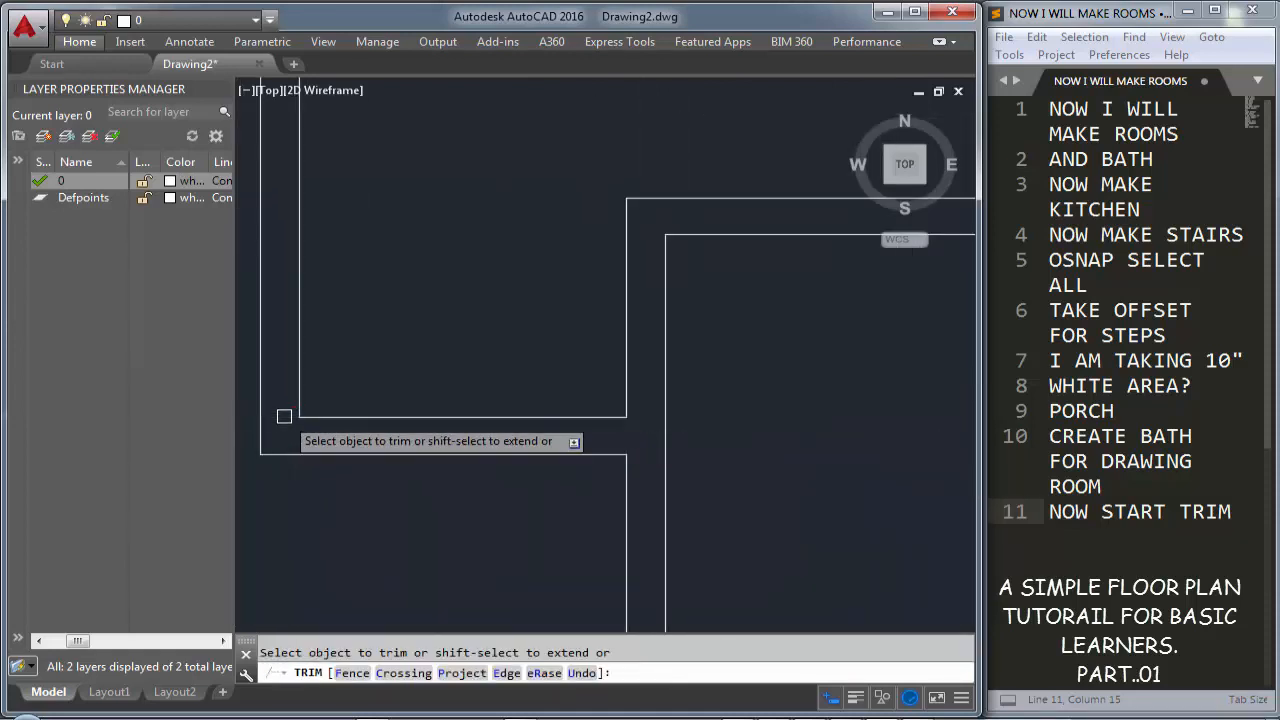
scroll(586, 457, "down", 5)
Trim the overlapping lines where the small lower-right bath's walls meet the bottom wall and the walls on either side
scroll(770, 530, "up", 5)
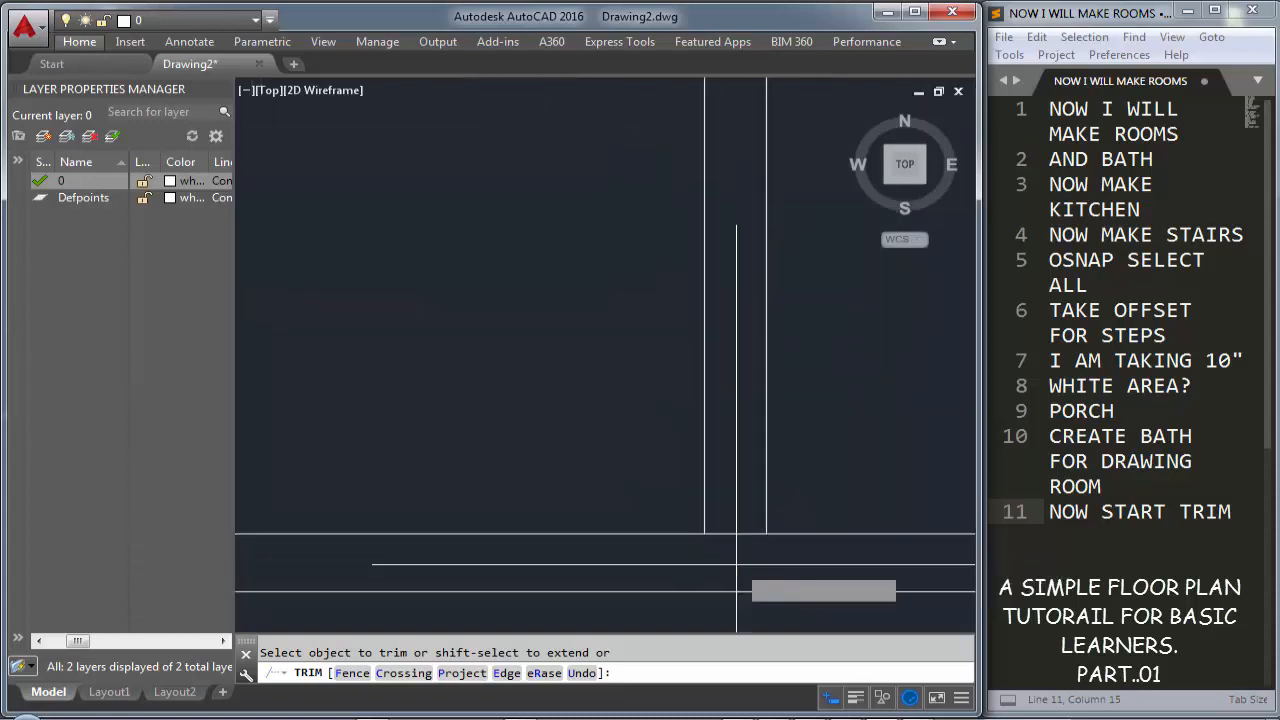
scroll(740, 537, "down", 4)
left_click(733, 535)
left_click(740, 385)
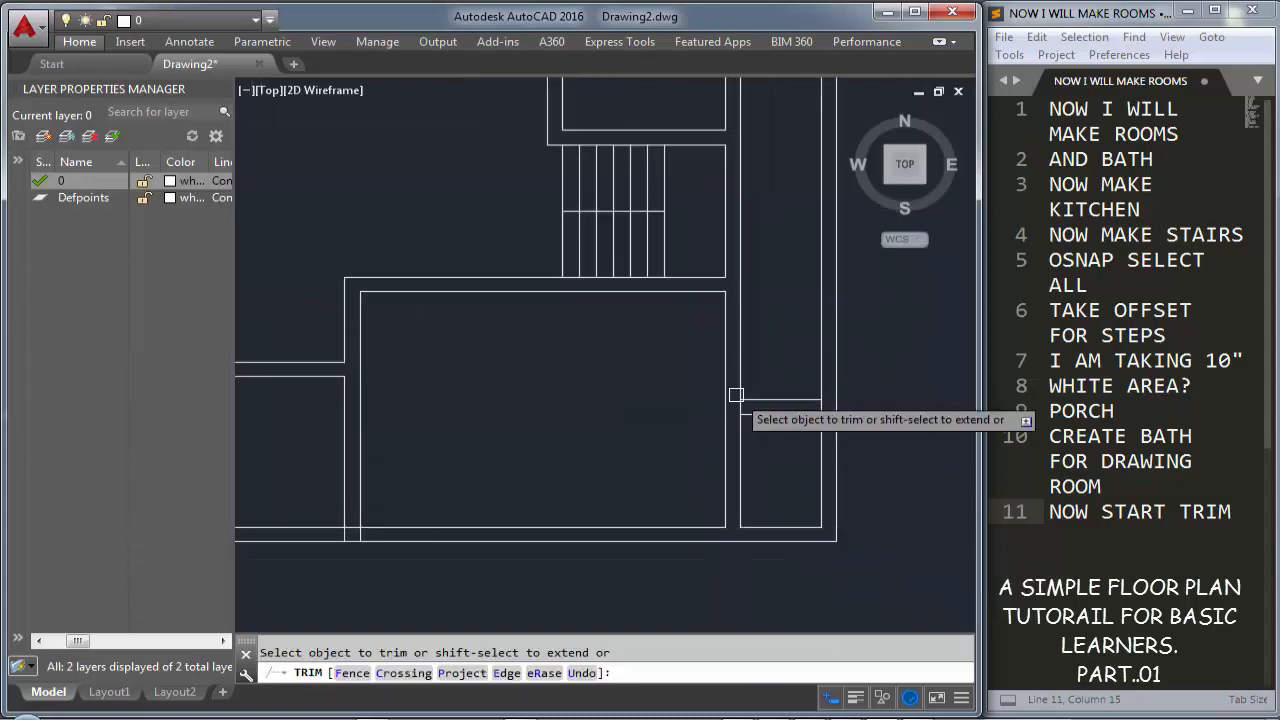
scroll(800, 405, "up", 4)
left_click(893, 381)
left_click(665, 368)
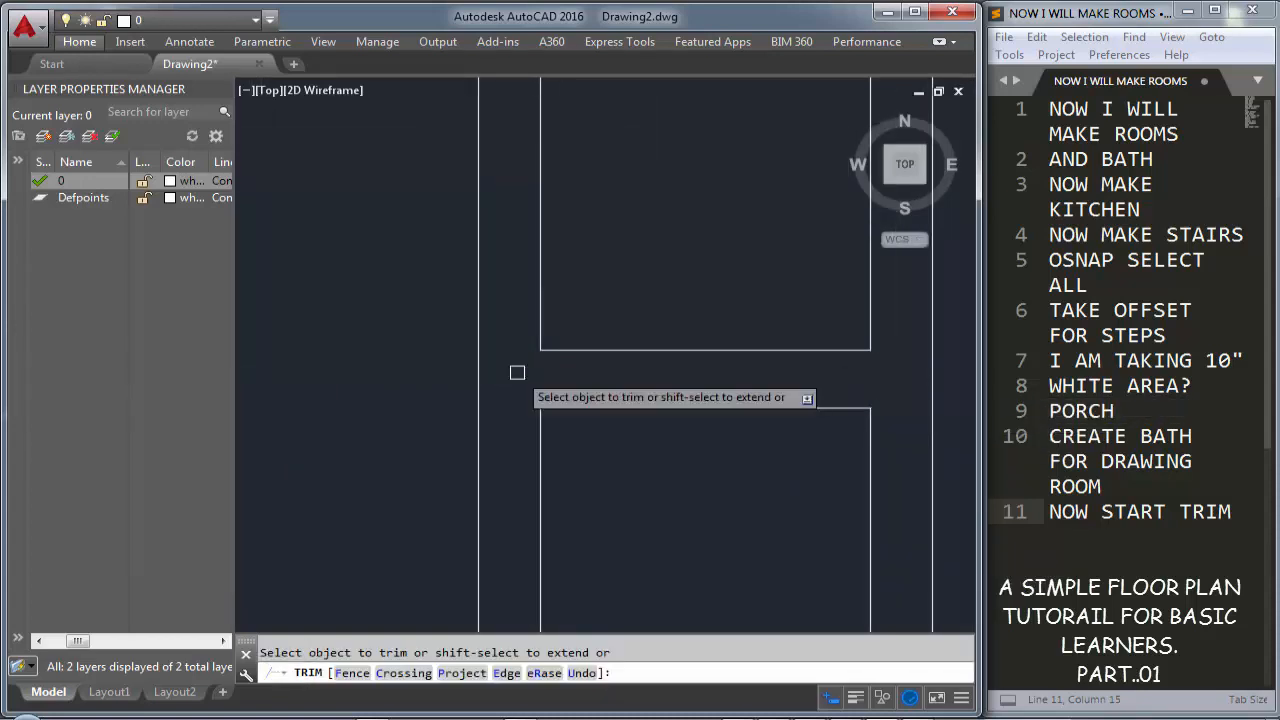
scroll(809, 371, "down", 4)
Trim the overlapping lines where the large lower room's left wall meets the bottom boundary wall
middle_click_drag(687, 454, 697, 454)
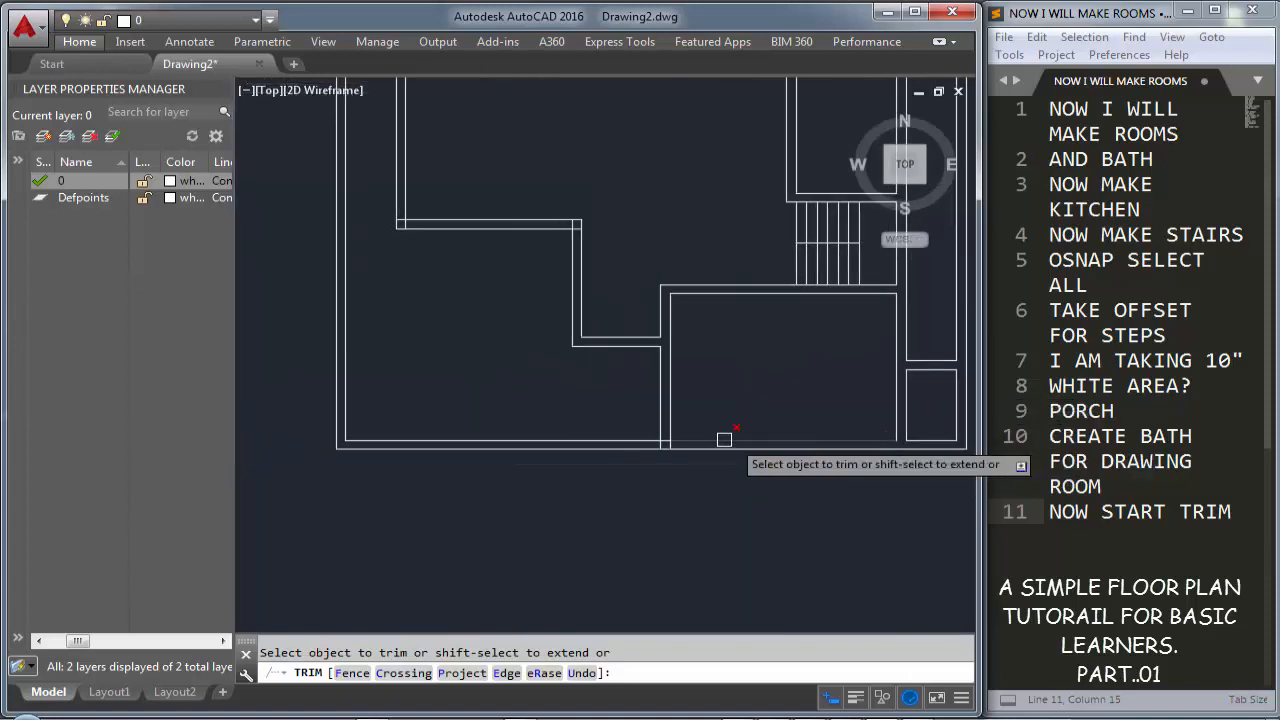
scroll(600, 450, "up", 4)
left_click(594, 458)
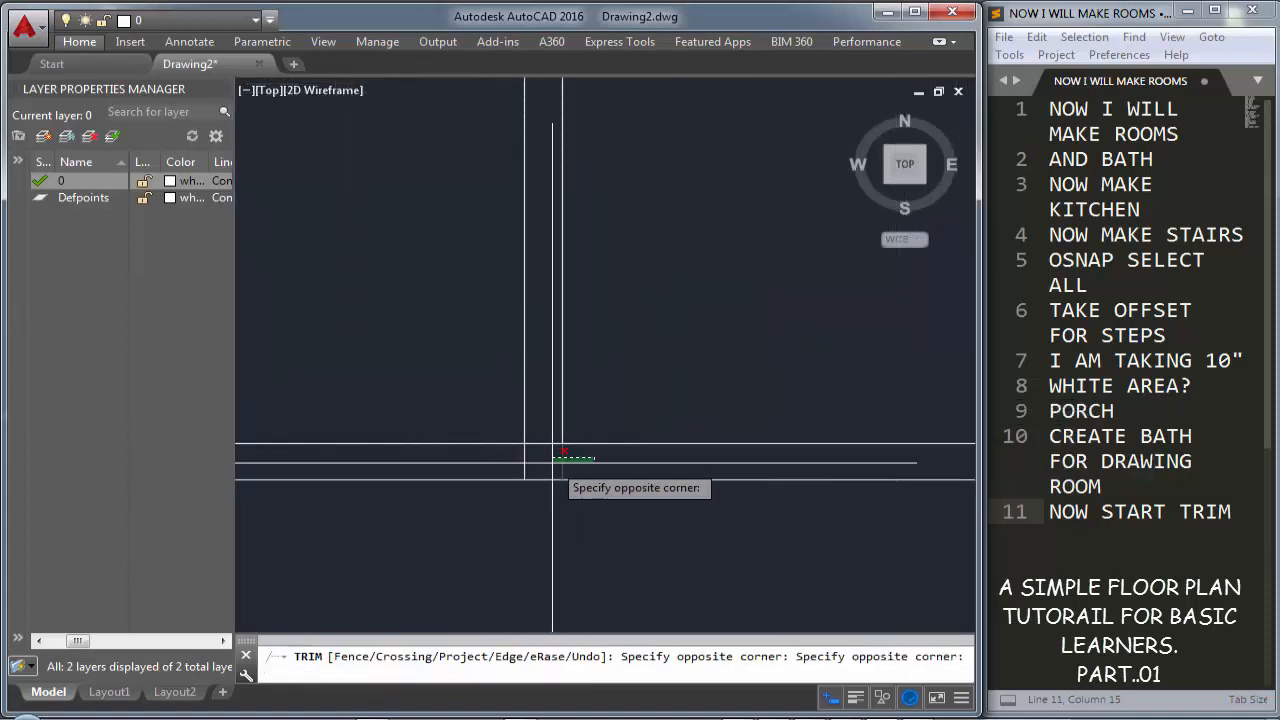
left_click(552, 462)
scroll(616, 441, "down", 2)
scroll(520, 447, "down", 4)
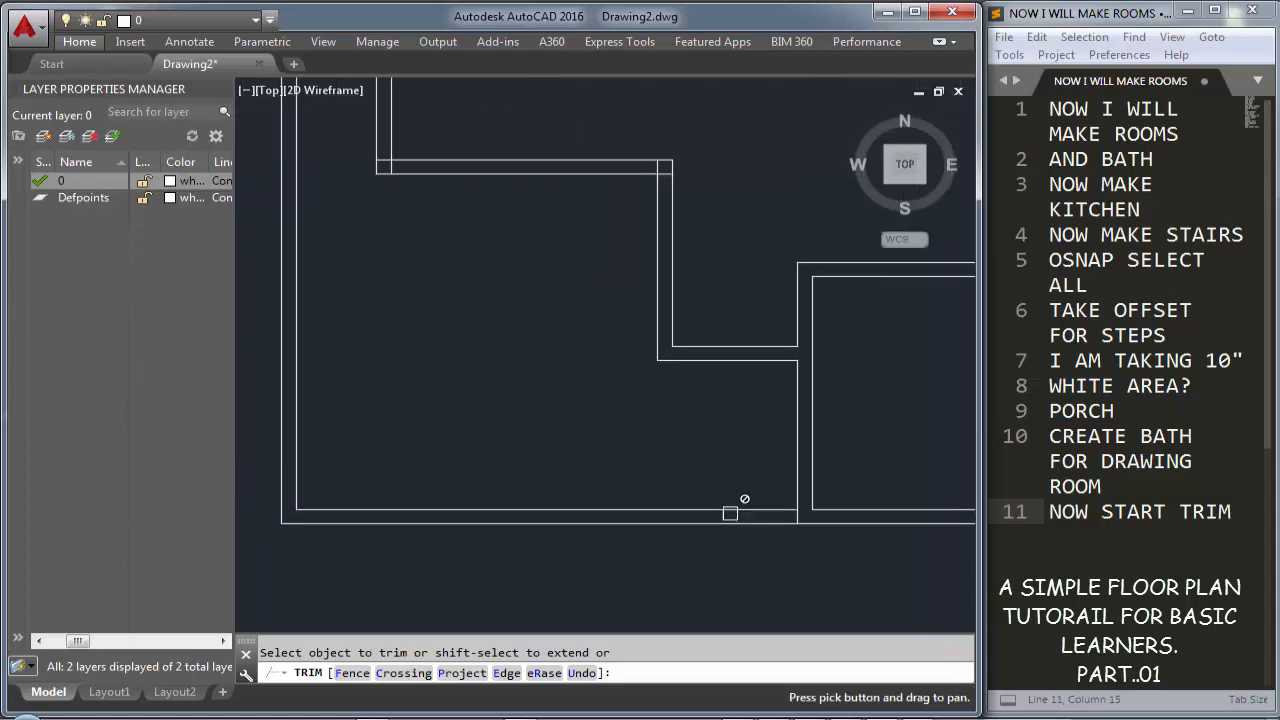
Trim the overlapping lines at the right-hand corner of the horizontal wall above the porch
scroll(628, 495, "up", 3)
middle_click_drag(629, 495, 626, 549)
scroll(691, 426, "up", 10)
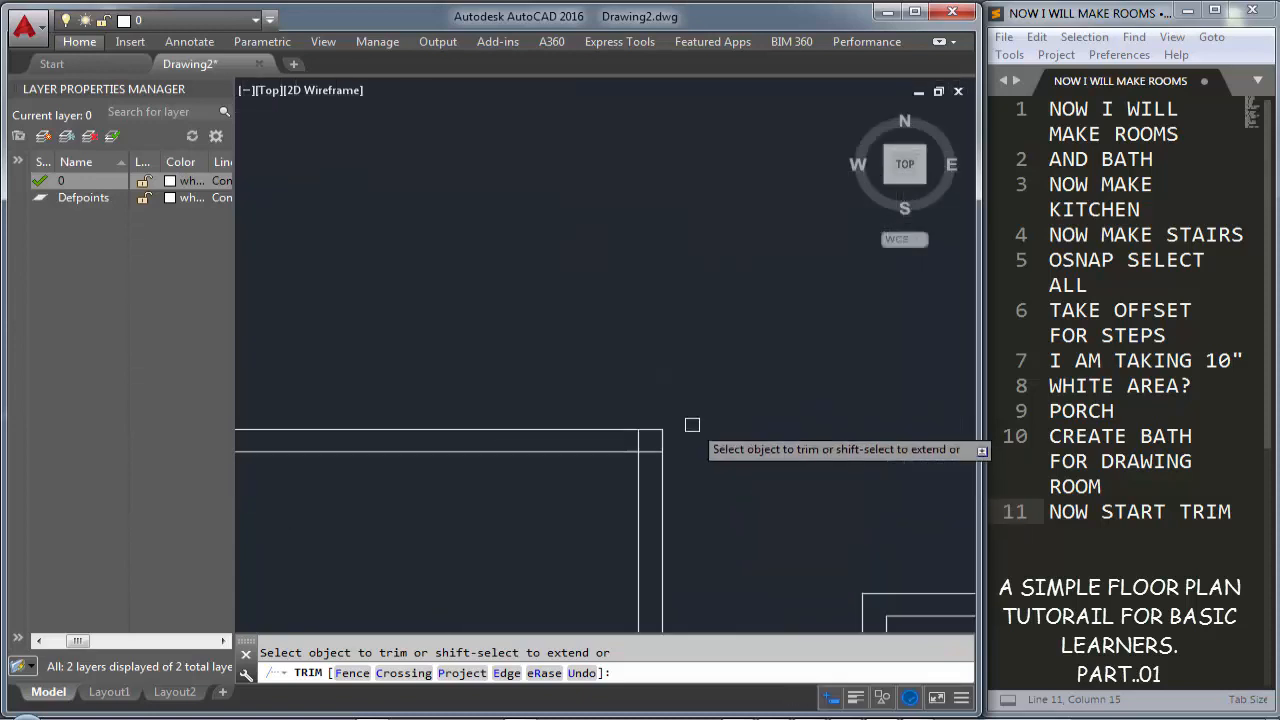
left_click(626, 458)
left_click(629, 541)
scroll(640, 470, "down", 3)
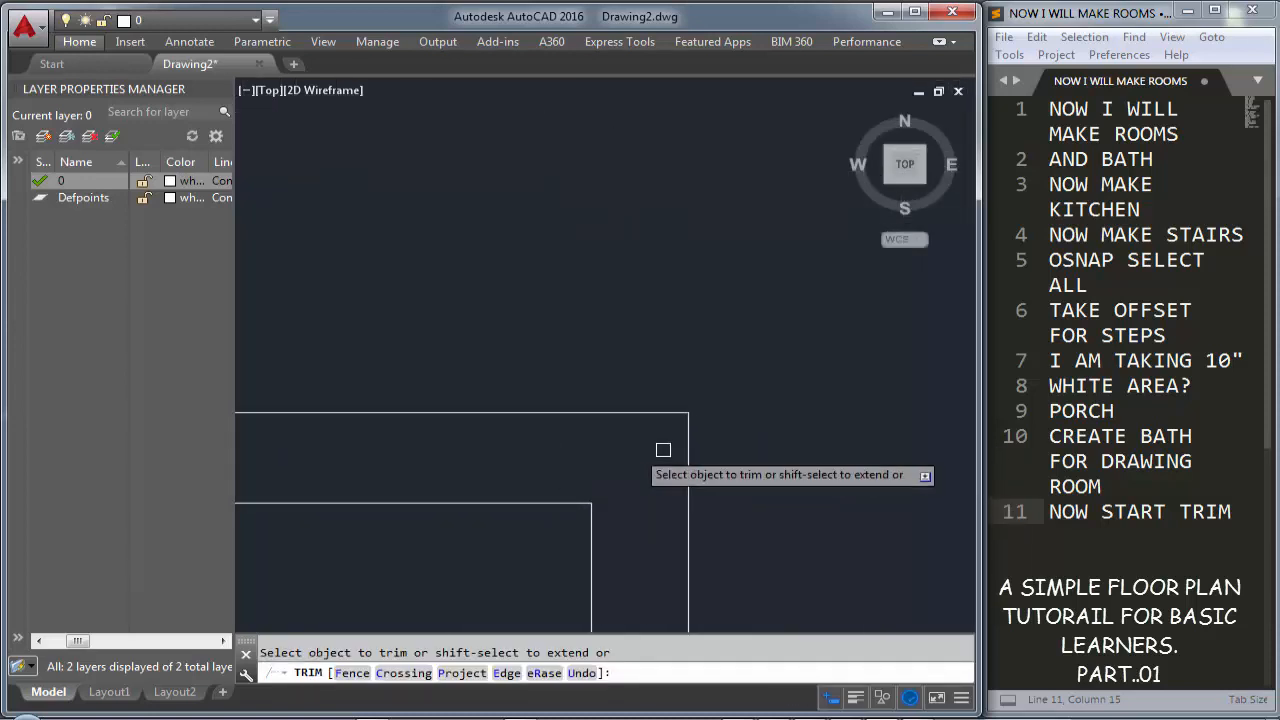
Trim the overlapping lines at the left-hand corner of the wall above the porch and end the Trim command
scroll(474, 466, "up", 3)
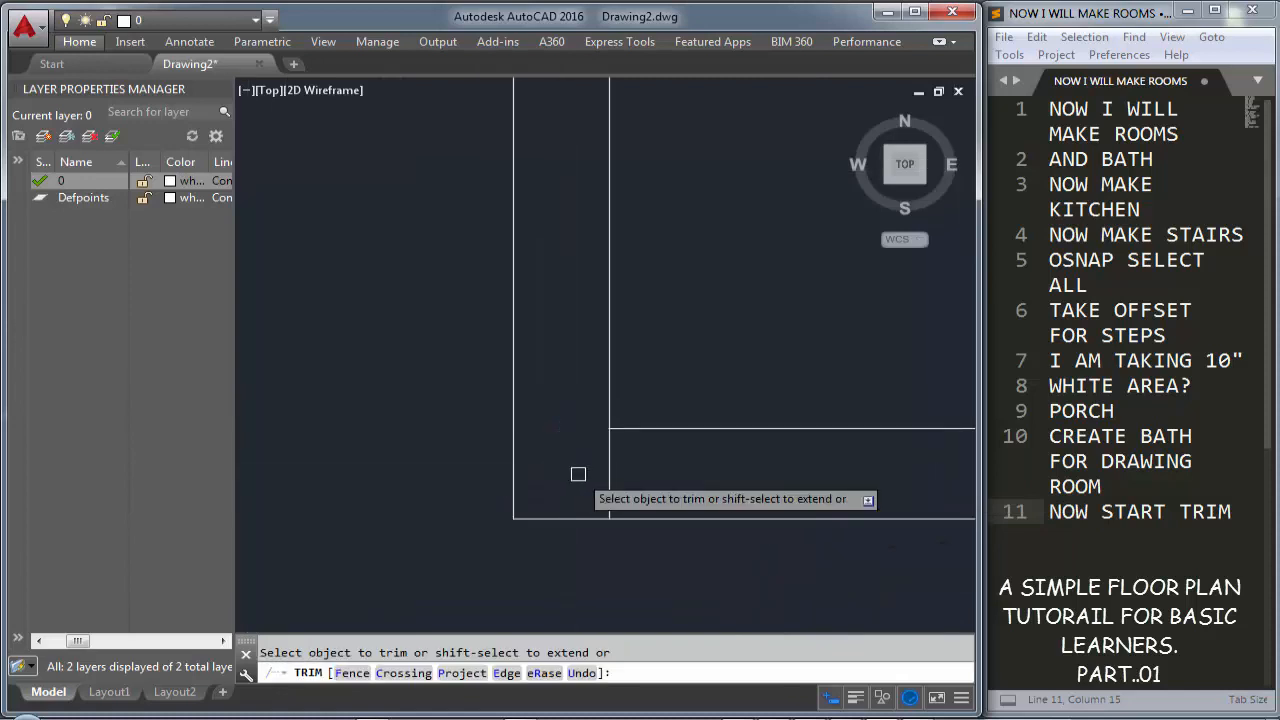
scroll(686, 466, "down", 4)
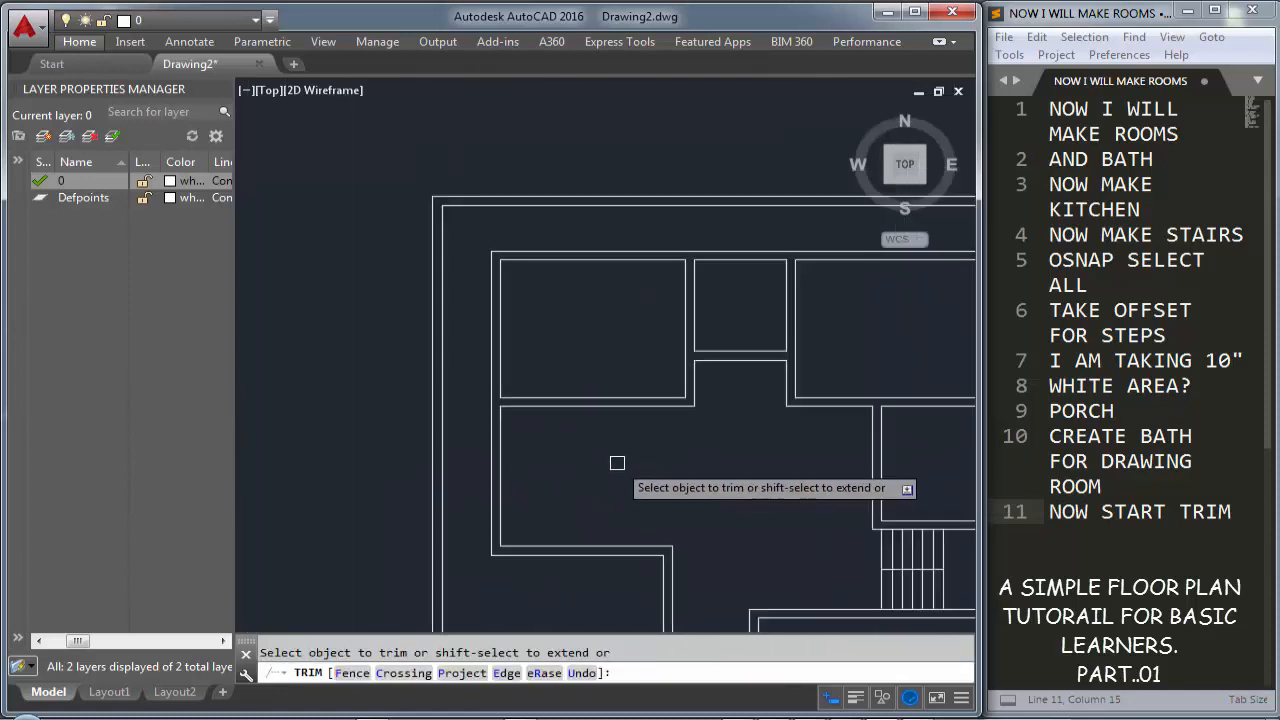
scroll(562, 460, "down", 5)
middle_click_drag(646, 383, 632, 365)
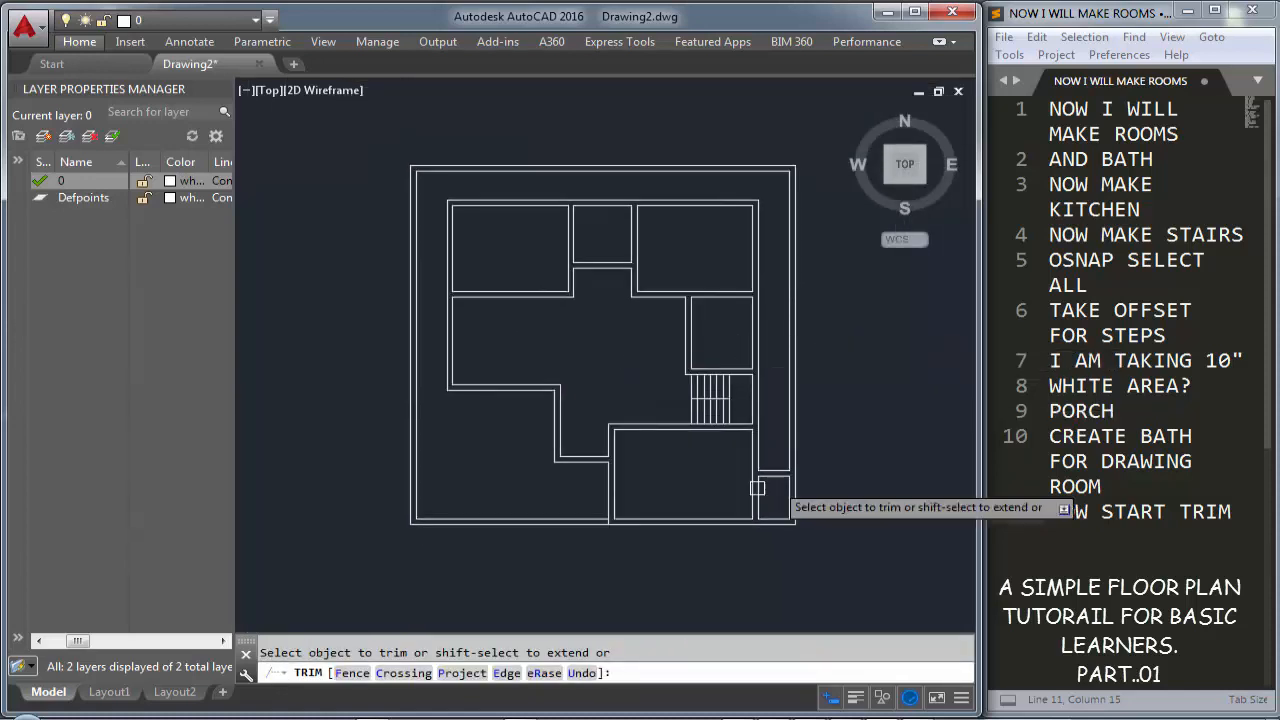
key("Escape")
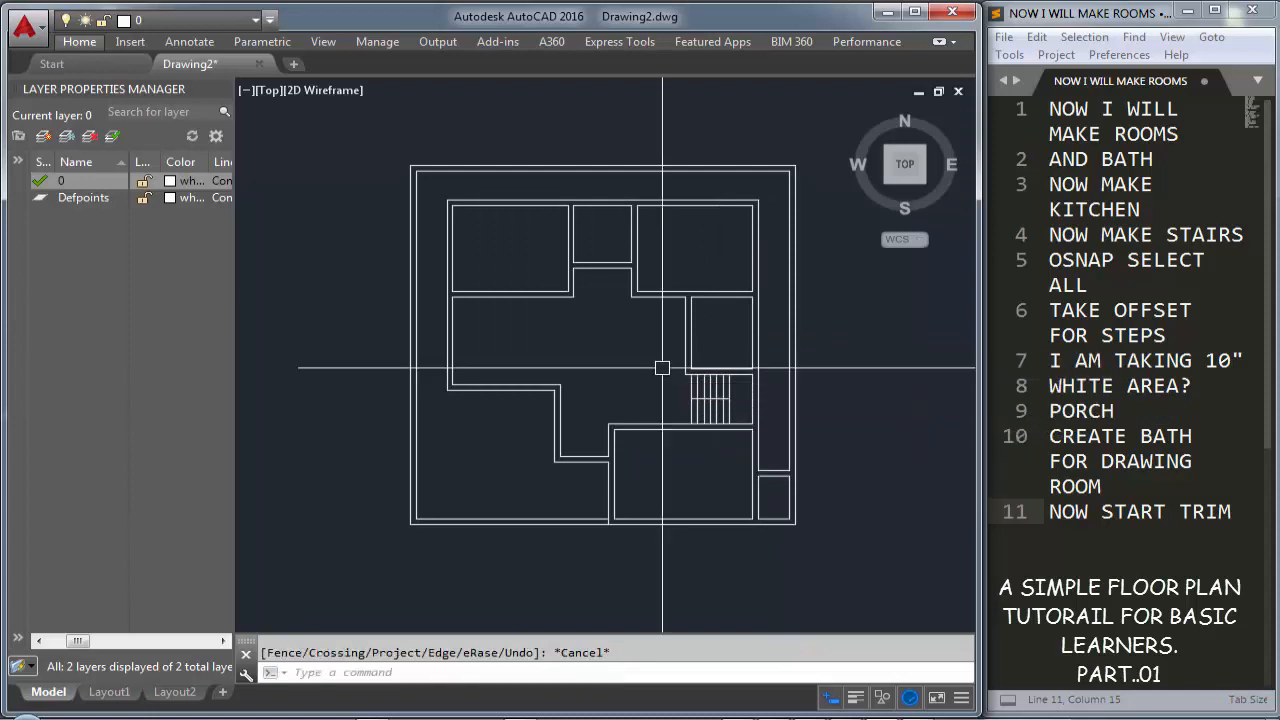
Switch to the text editor and add the note "NOW MAKE SOME LAYERS AND ASIGN THEM" on line 12
left_click(1101, 552)
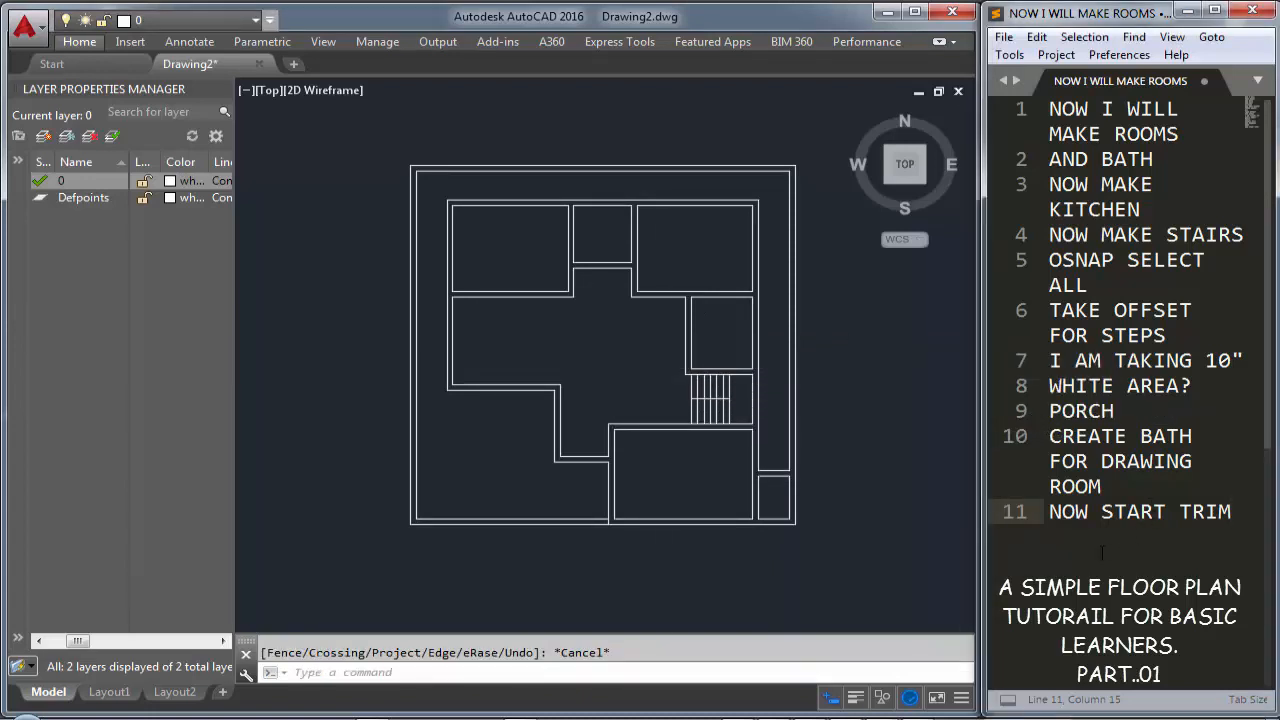
key("Return")
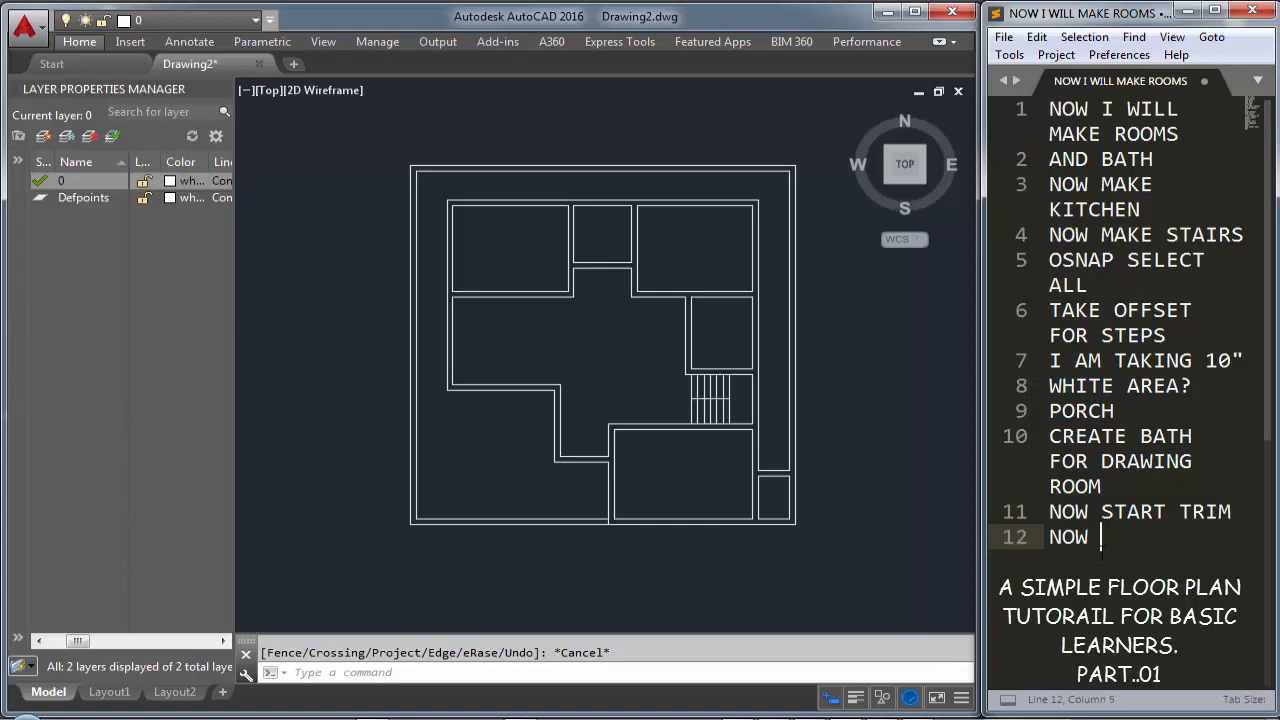
type("NOW MAKE SOME ")
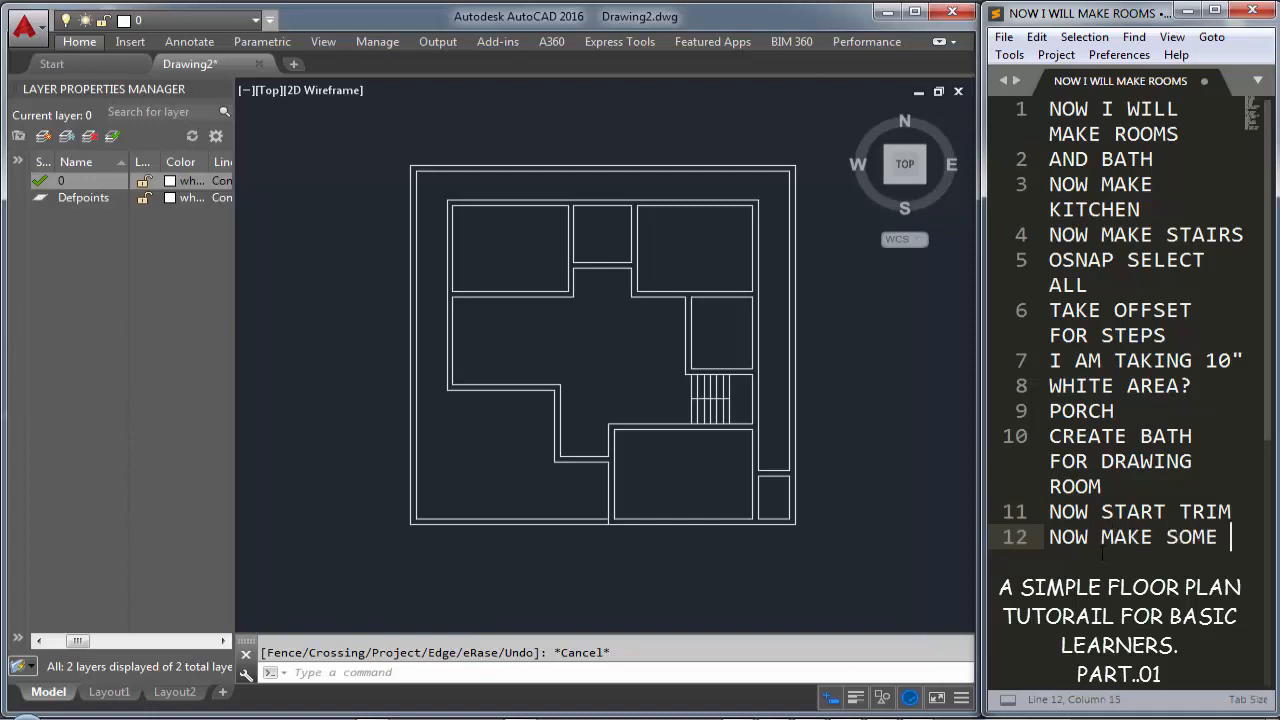
type("LAYERS AND ")
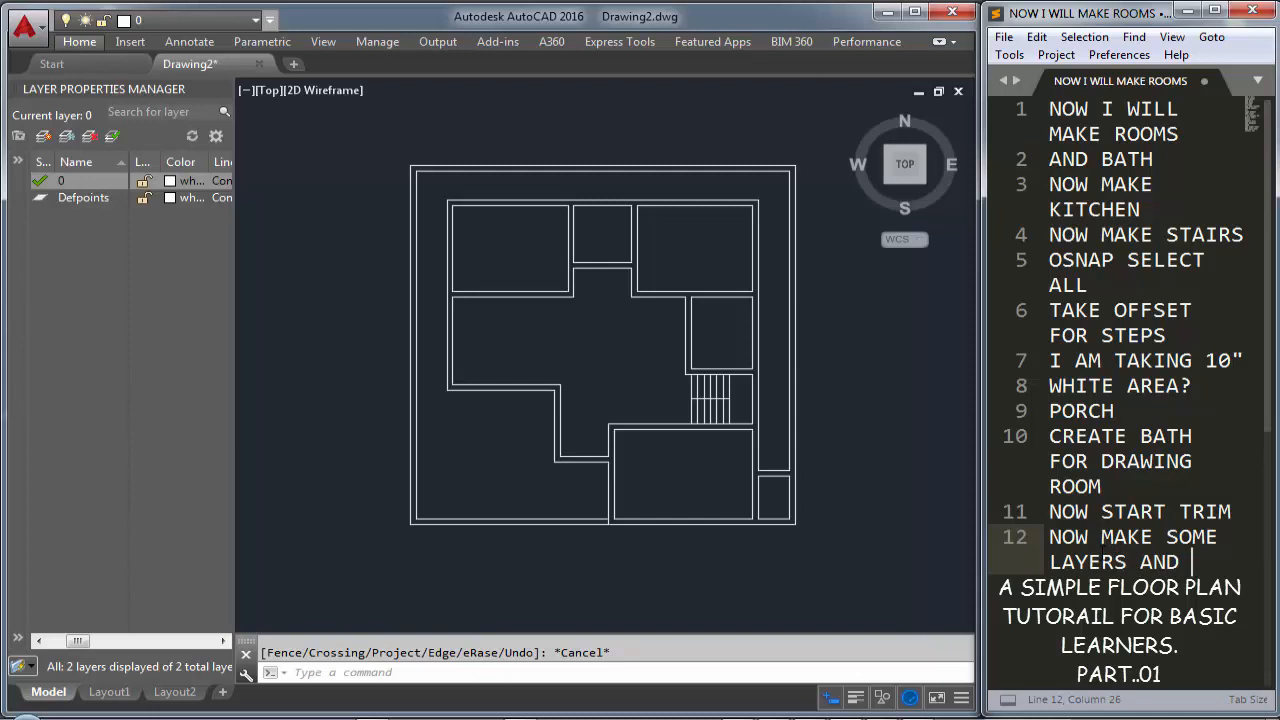
type("ASIGN COLO")
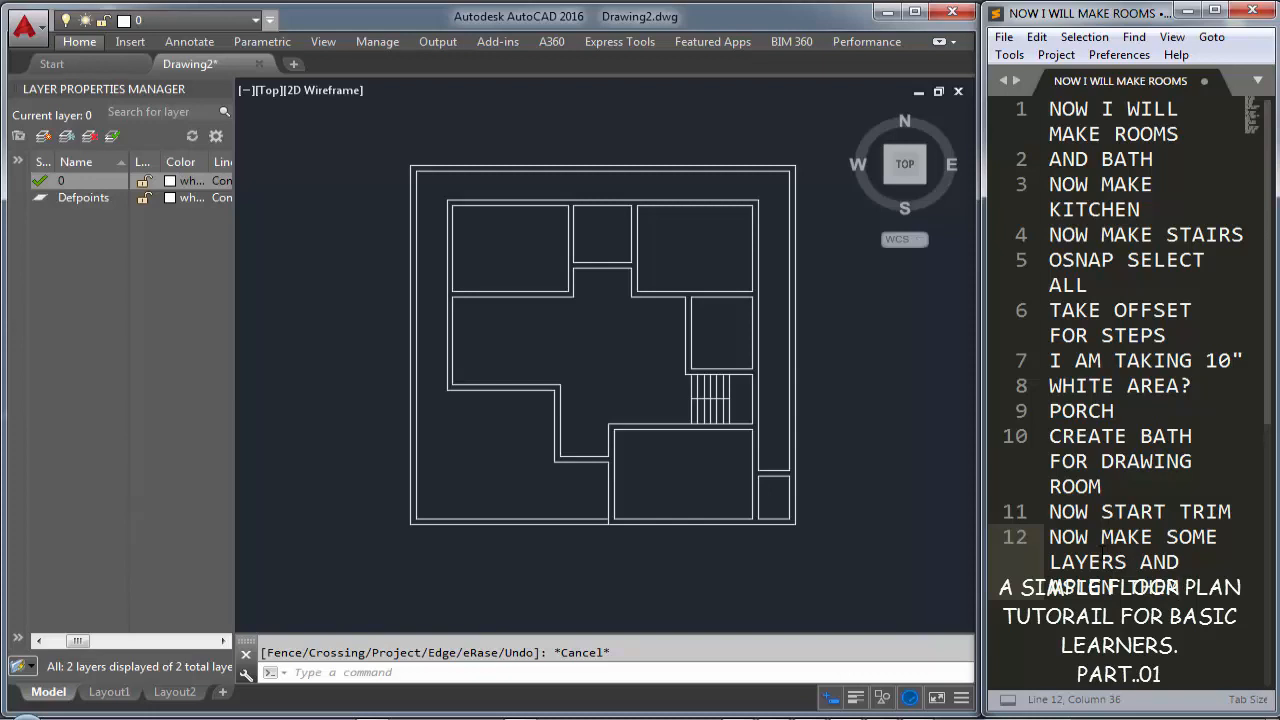
key("Return")
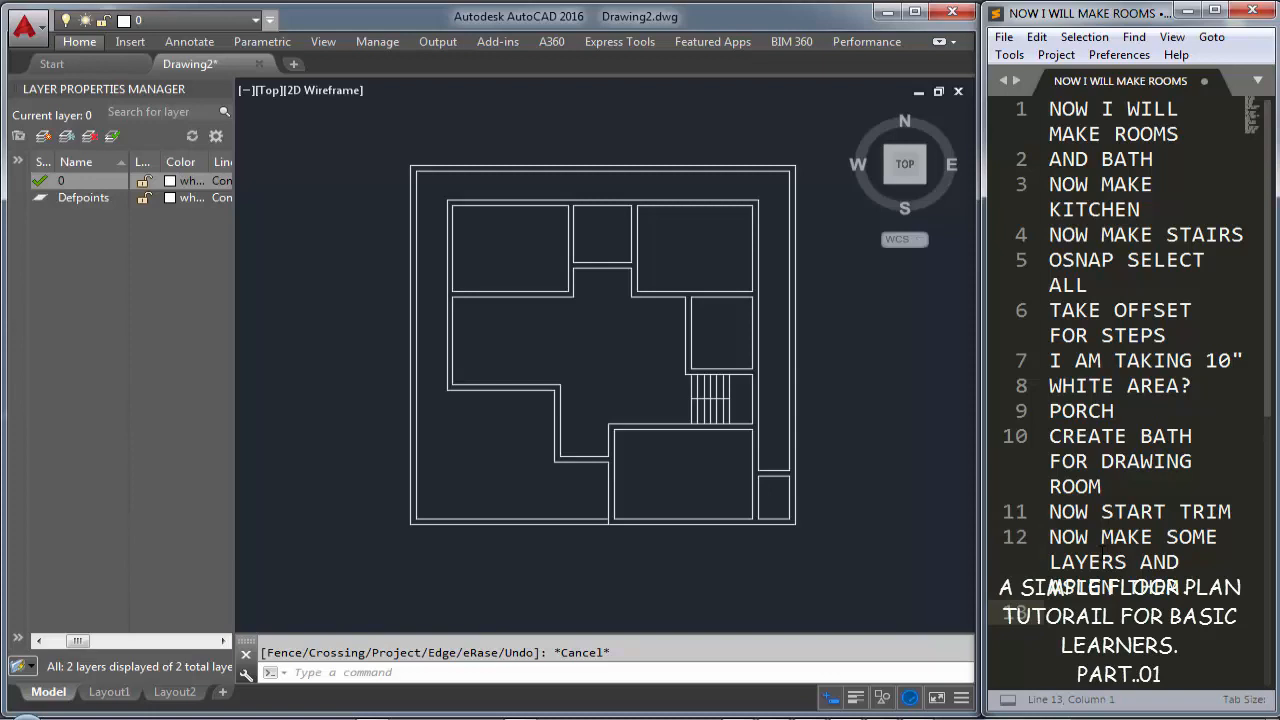
Delete all the notes in the text editor
key("ctrl+a")
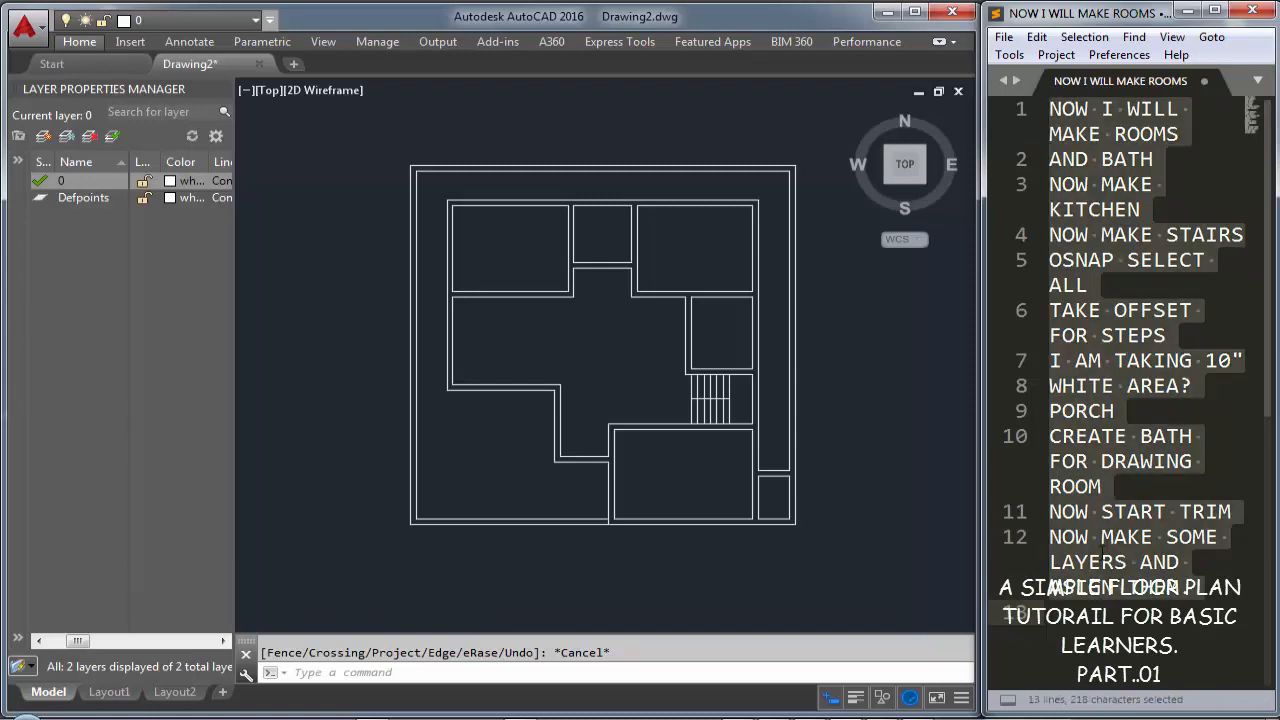
key("BackSpace")
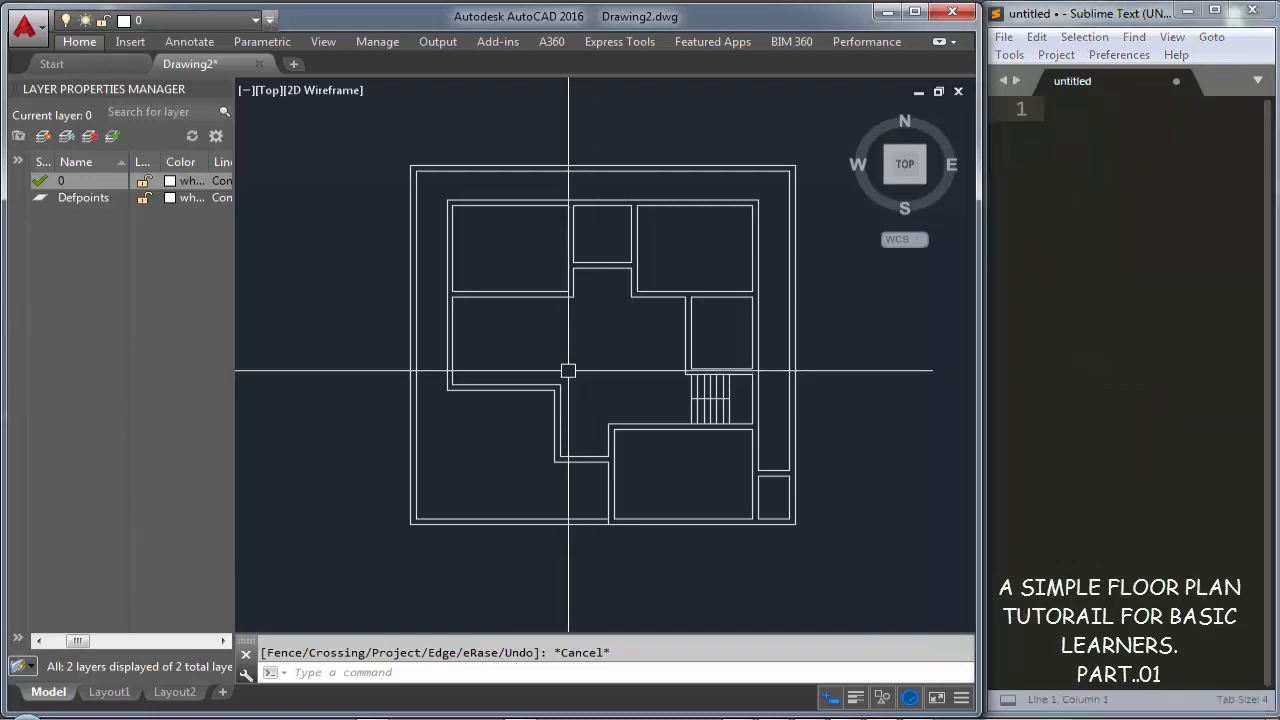
Create three new layers named WALLS, WINDOW and VIN
left_click(53, 138)
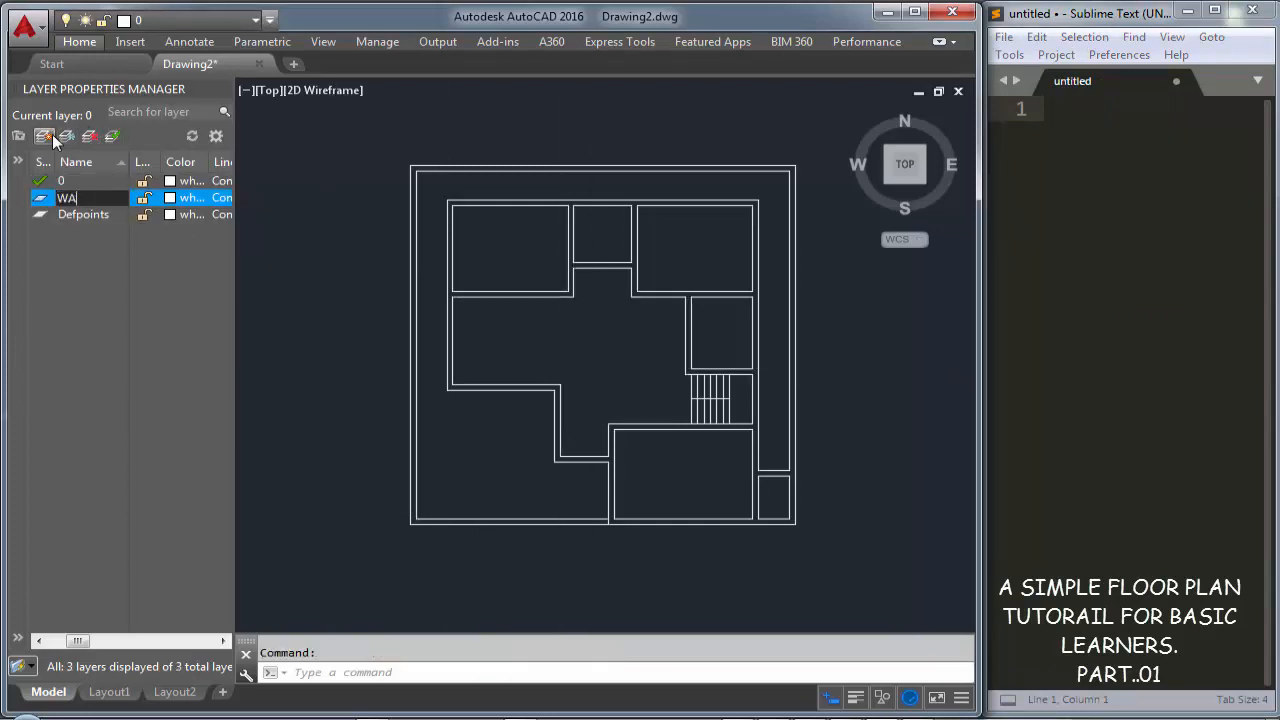
key("Return")
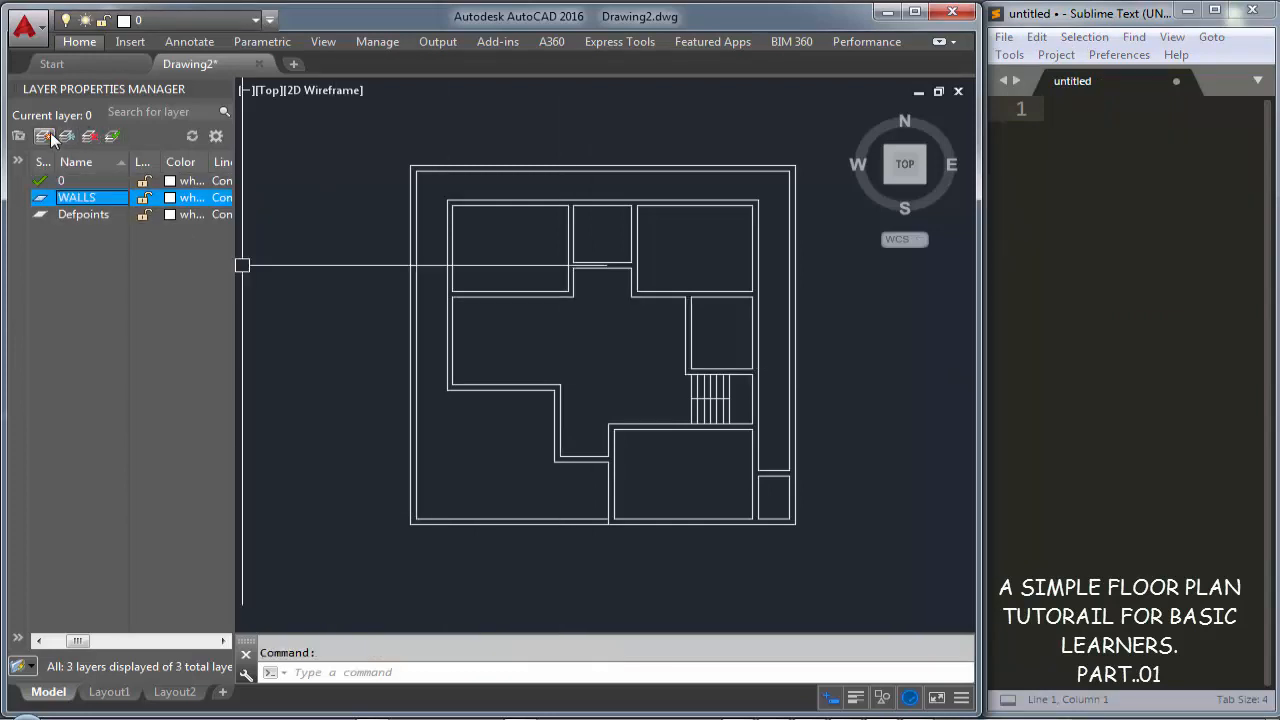
left_click(52, 138)
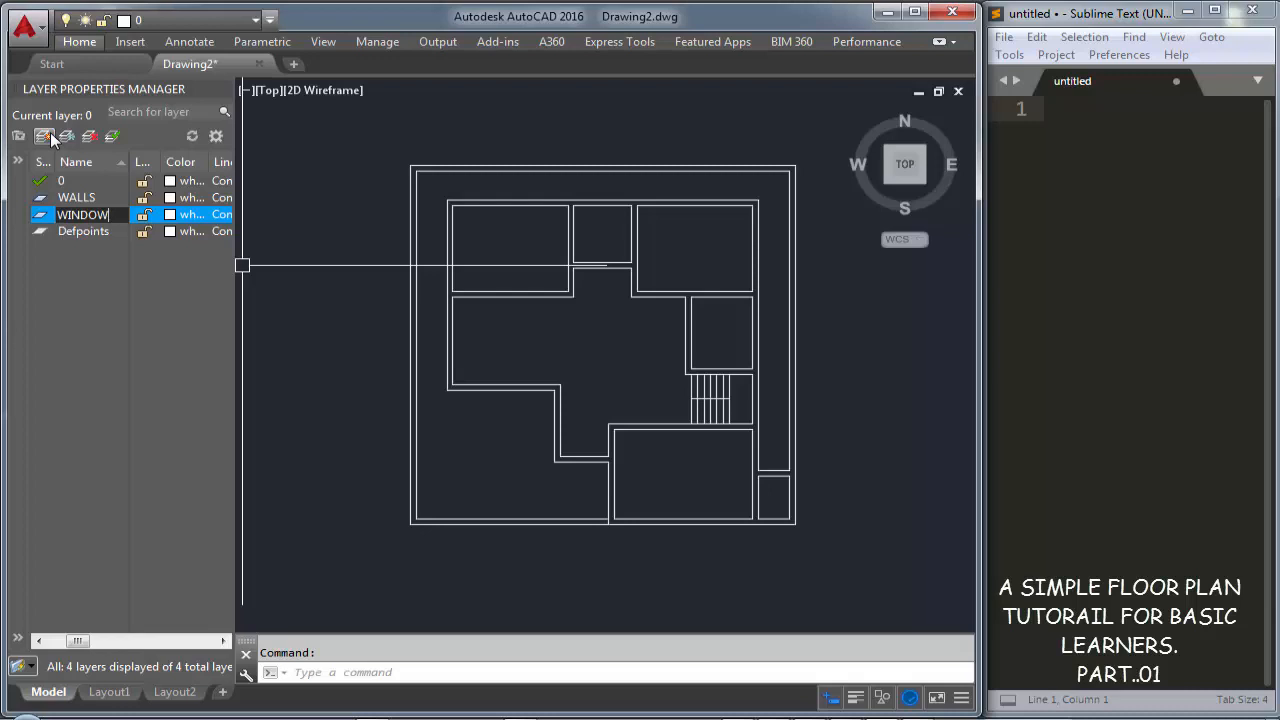
key("Return")
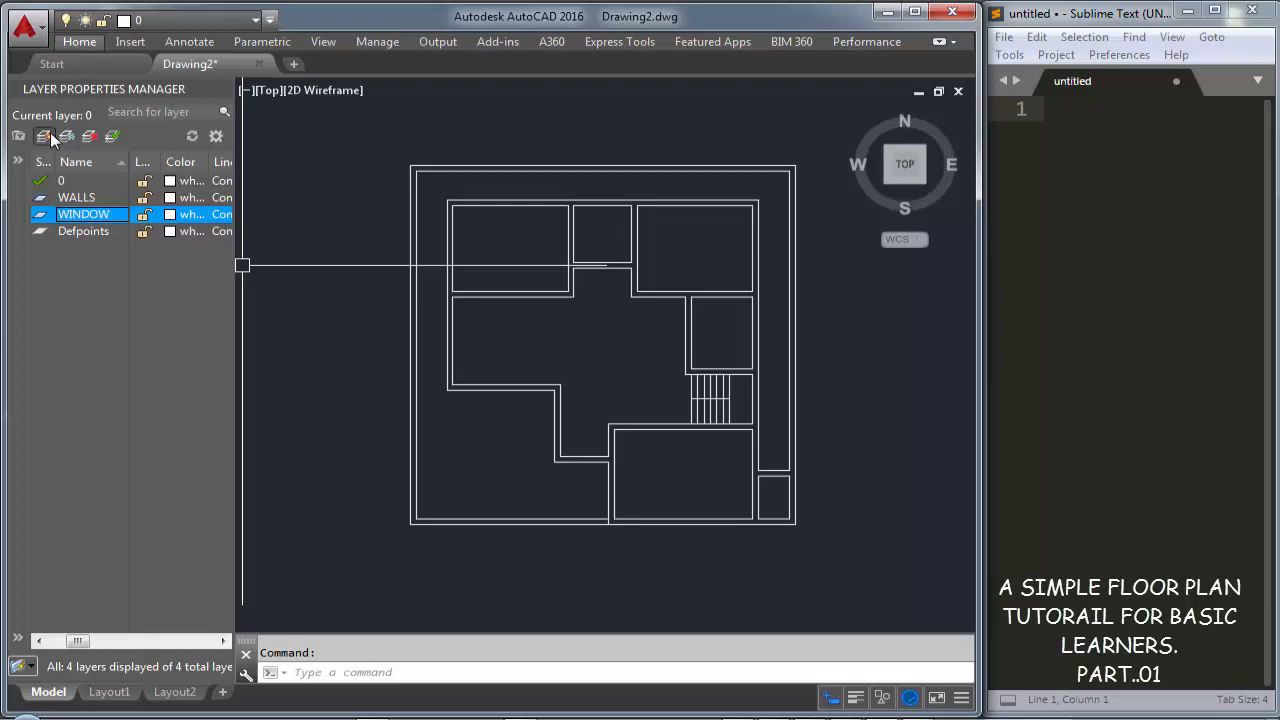
left_click(52, 138)
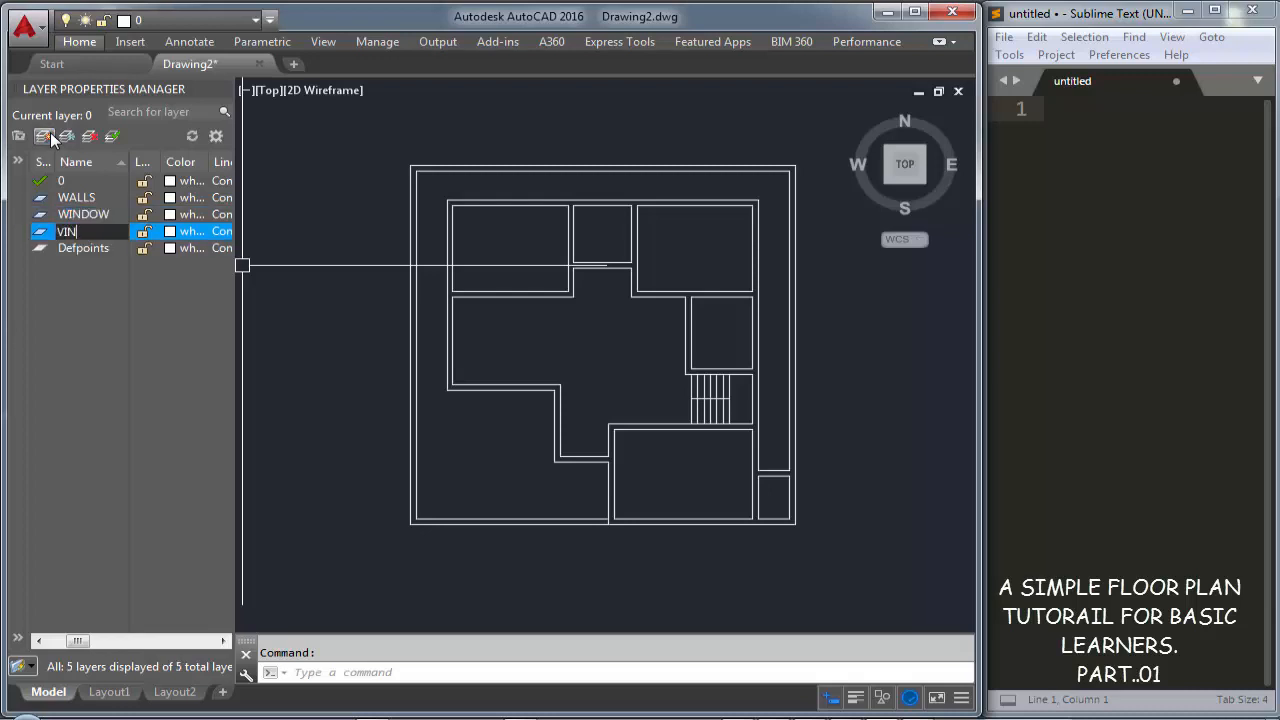
key("Return")
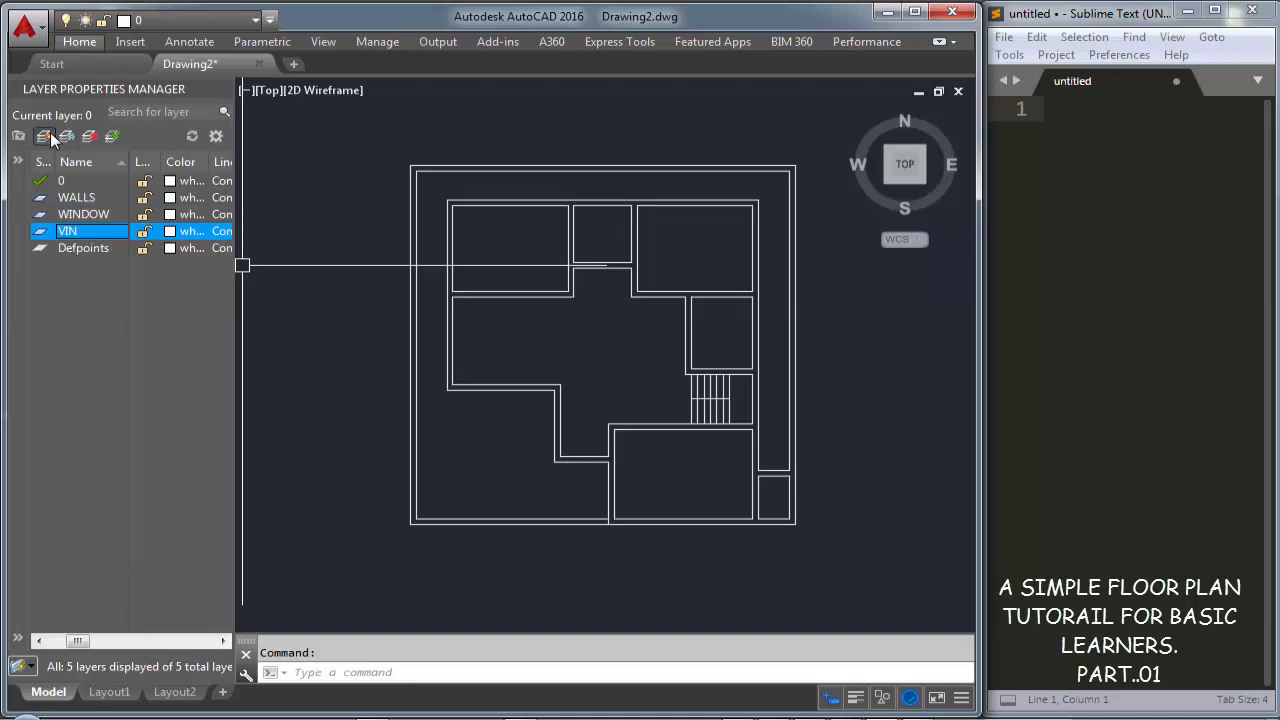
Add three more layers named STAIRS, TEXT and DIMS
left_click(52, 138)
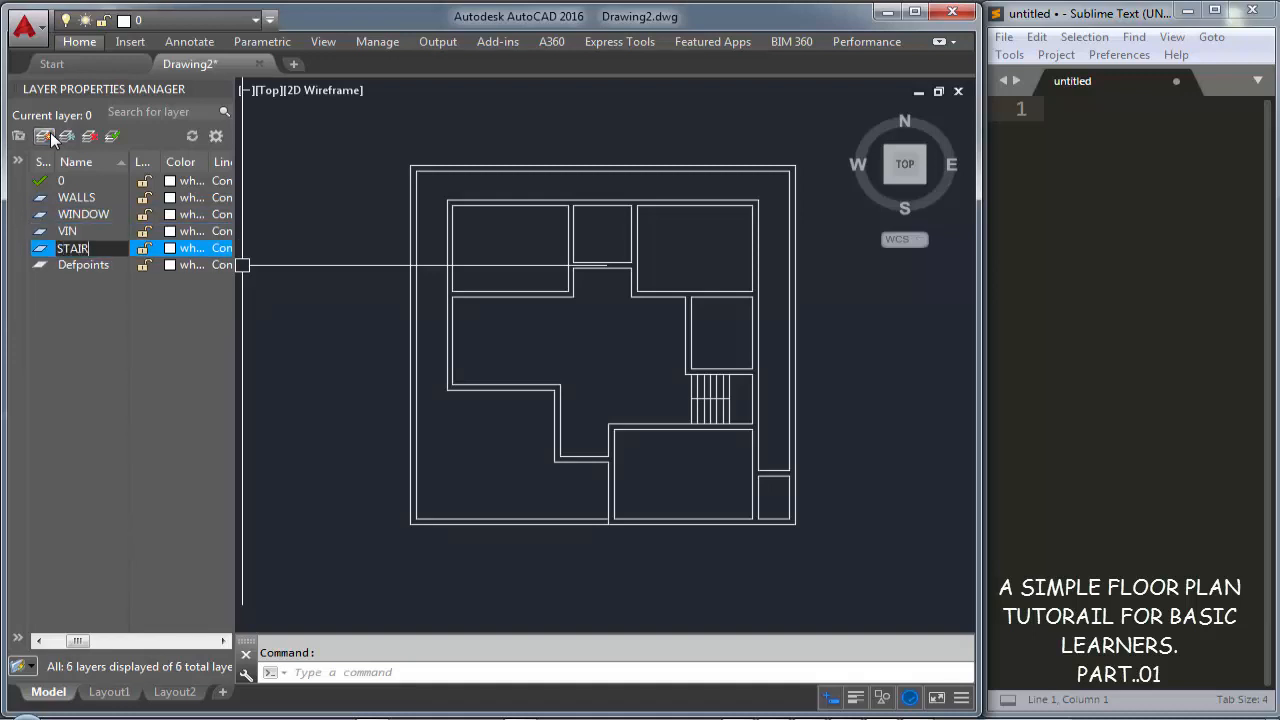
key("Return")
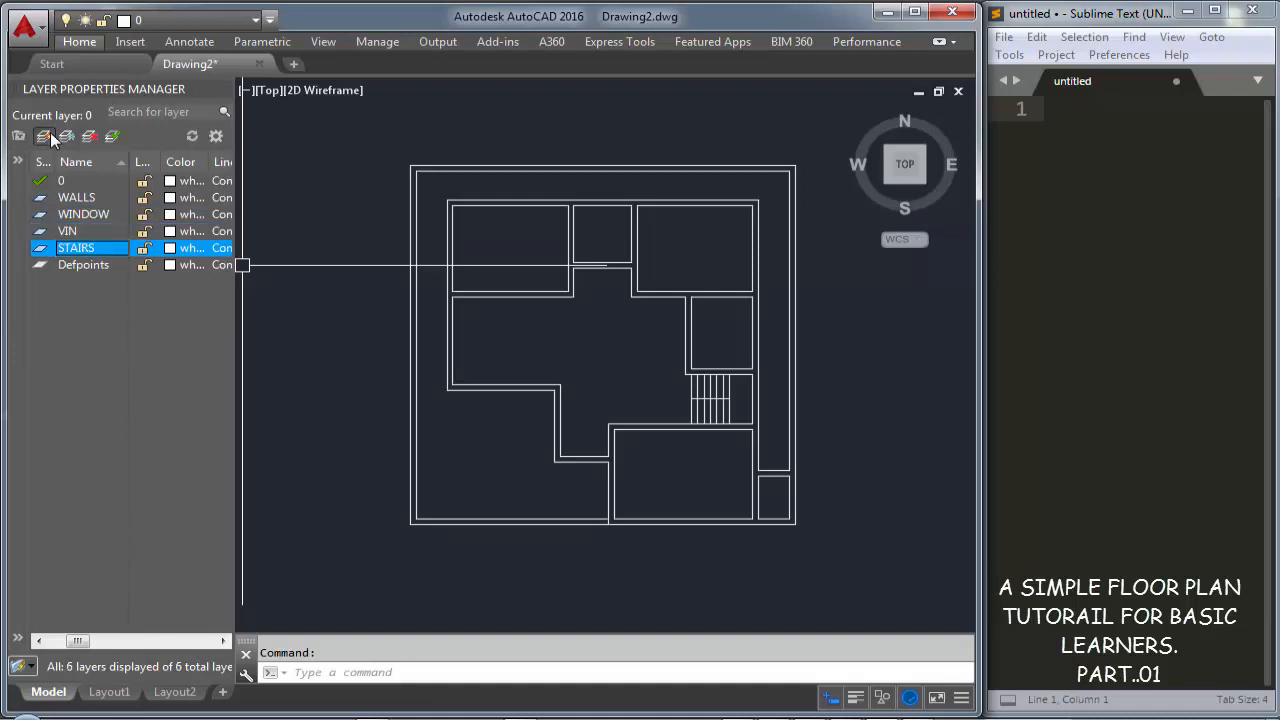
left_click(52, 138)
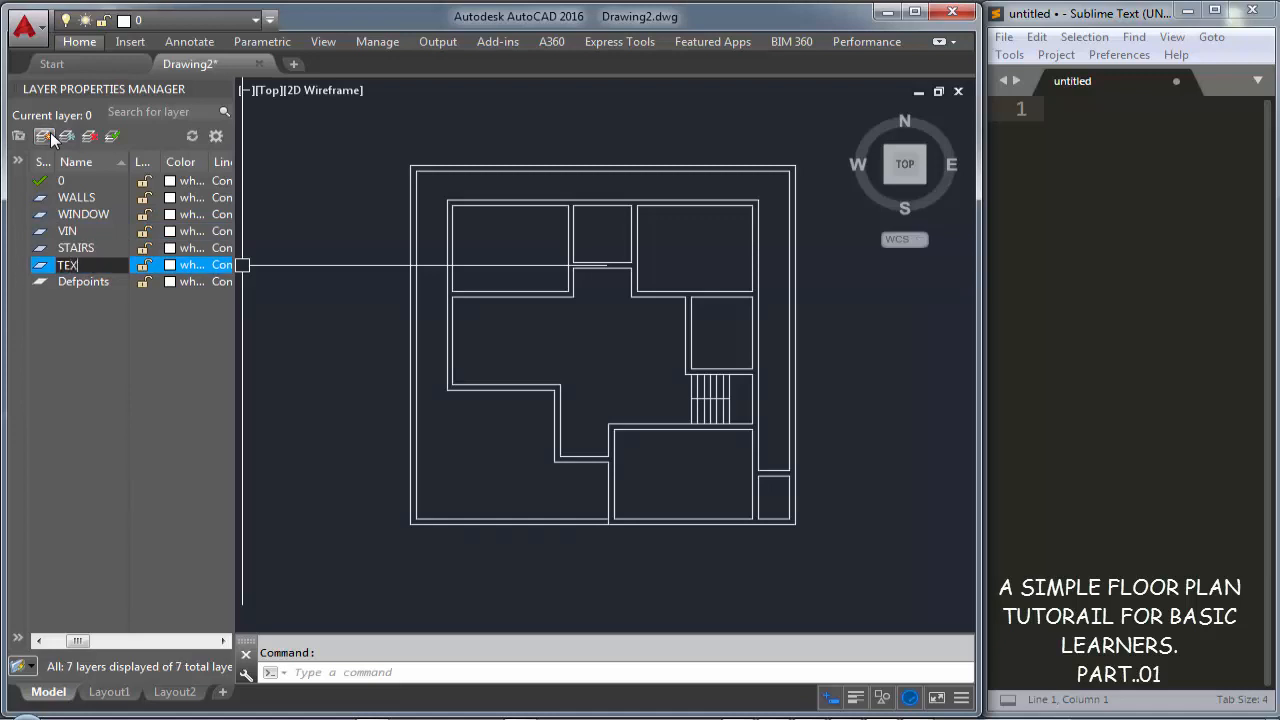
key("Return")
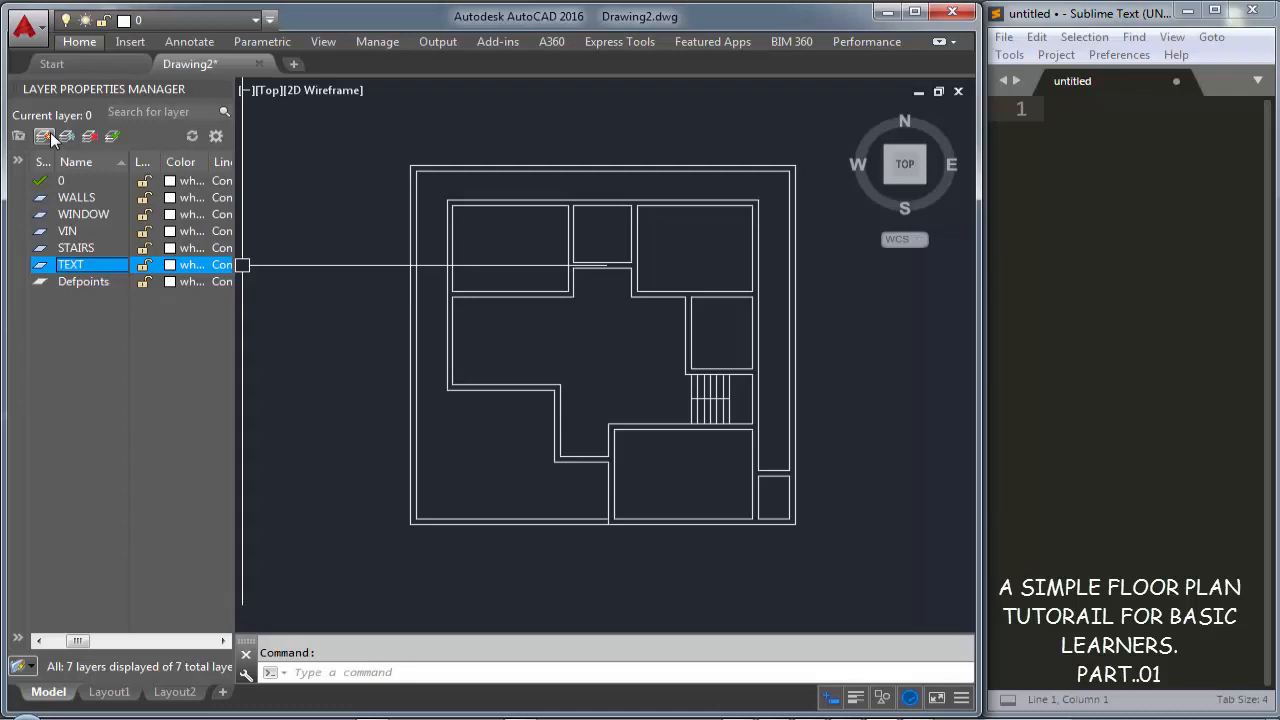
left_click(52, 138)
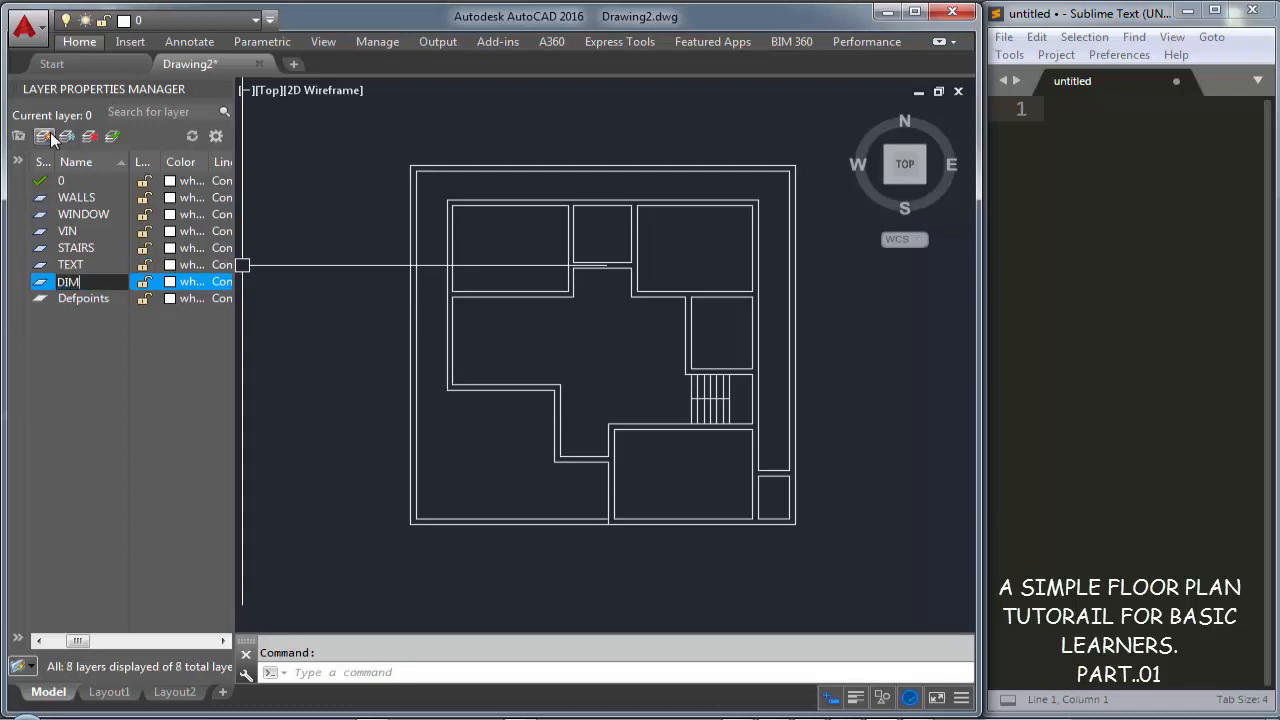
key("Return")
Set the WALLS layer's colour to cyan
left_click(173, 21)
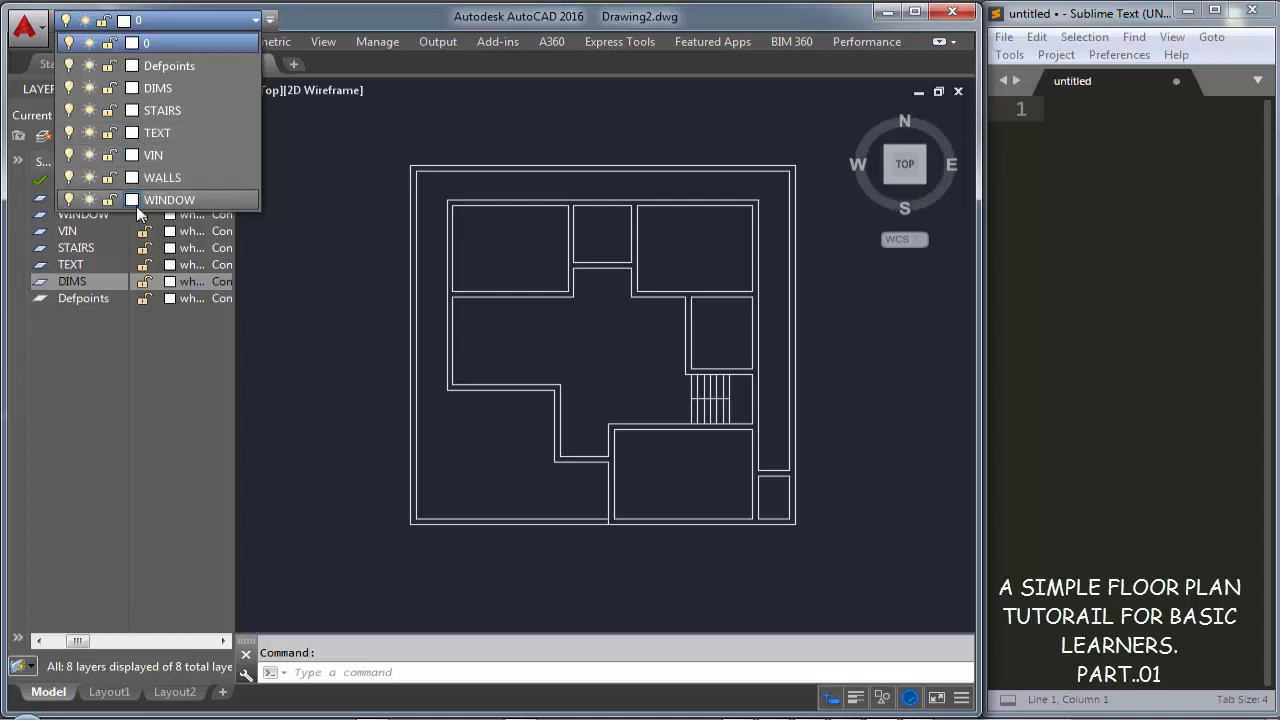
left_click(132, 178)
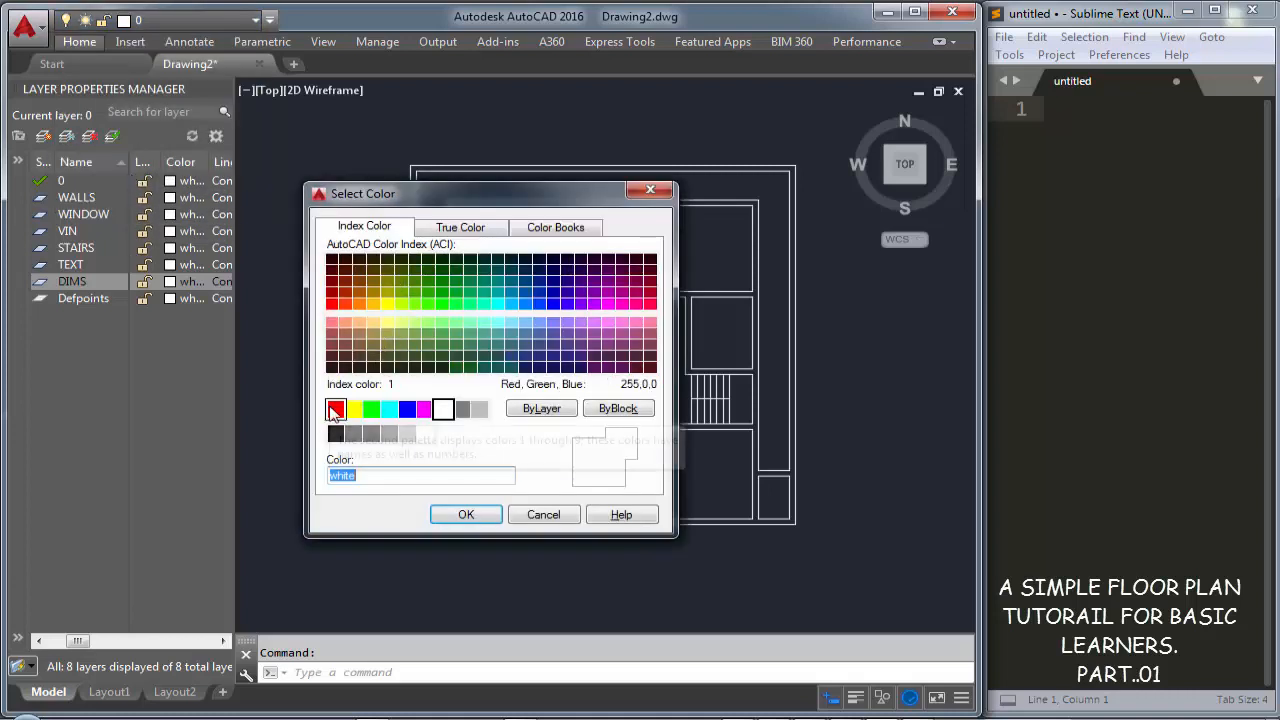
left_click(389, 409)
left_click(466, 514)
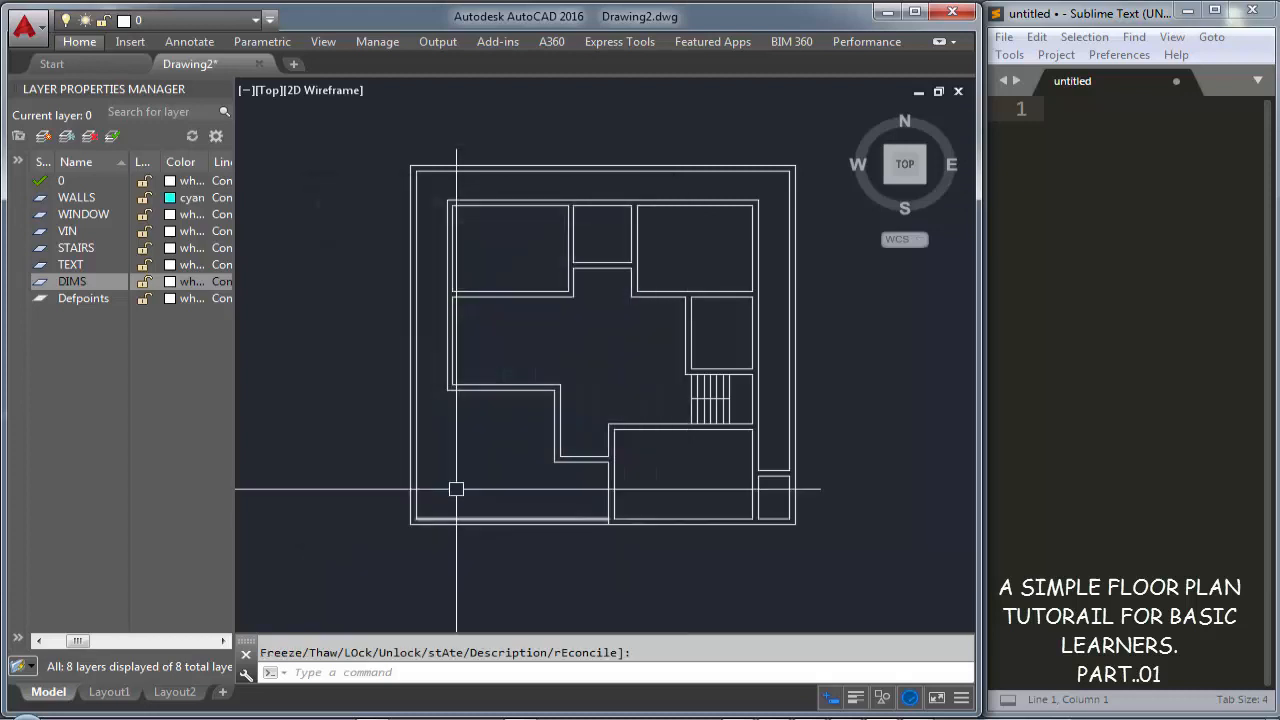
Assign all lines of the floor plan to the WALLS layer and clear the selection
left_click(360, 112)
left_click(830, 605)
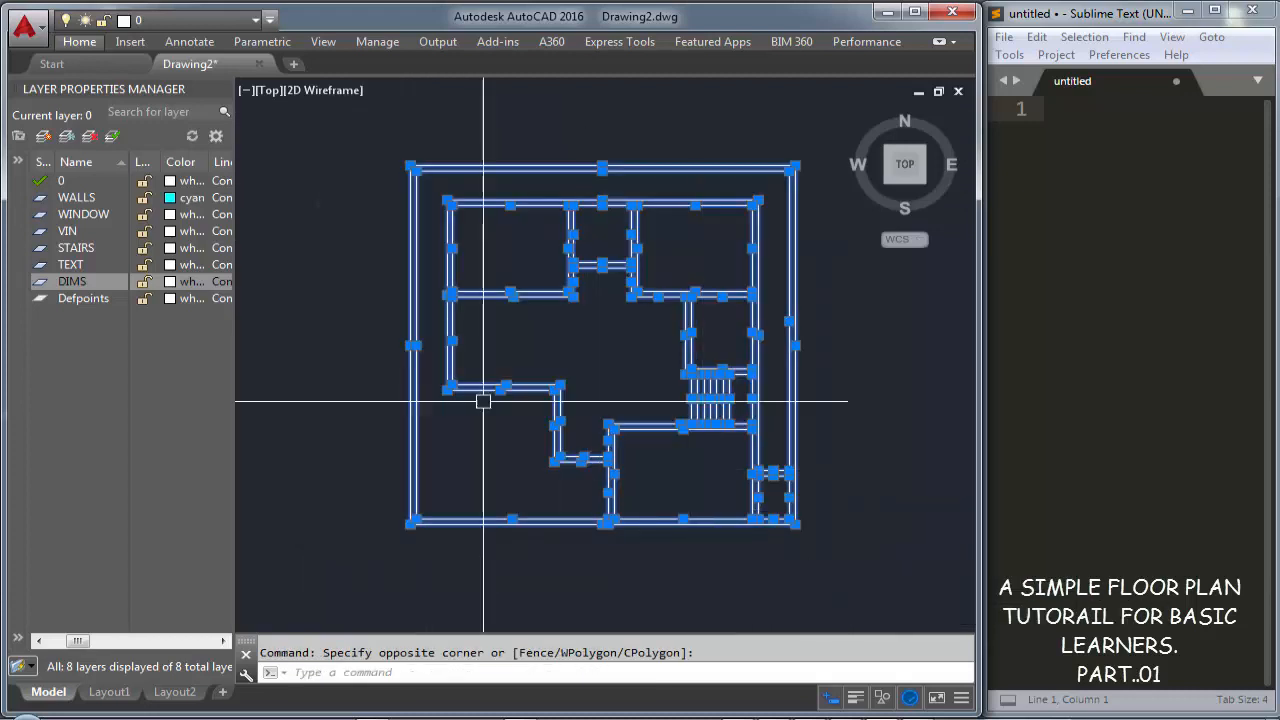
left_click(171, 24)
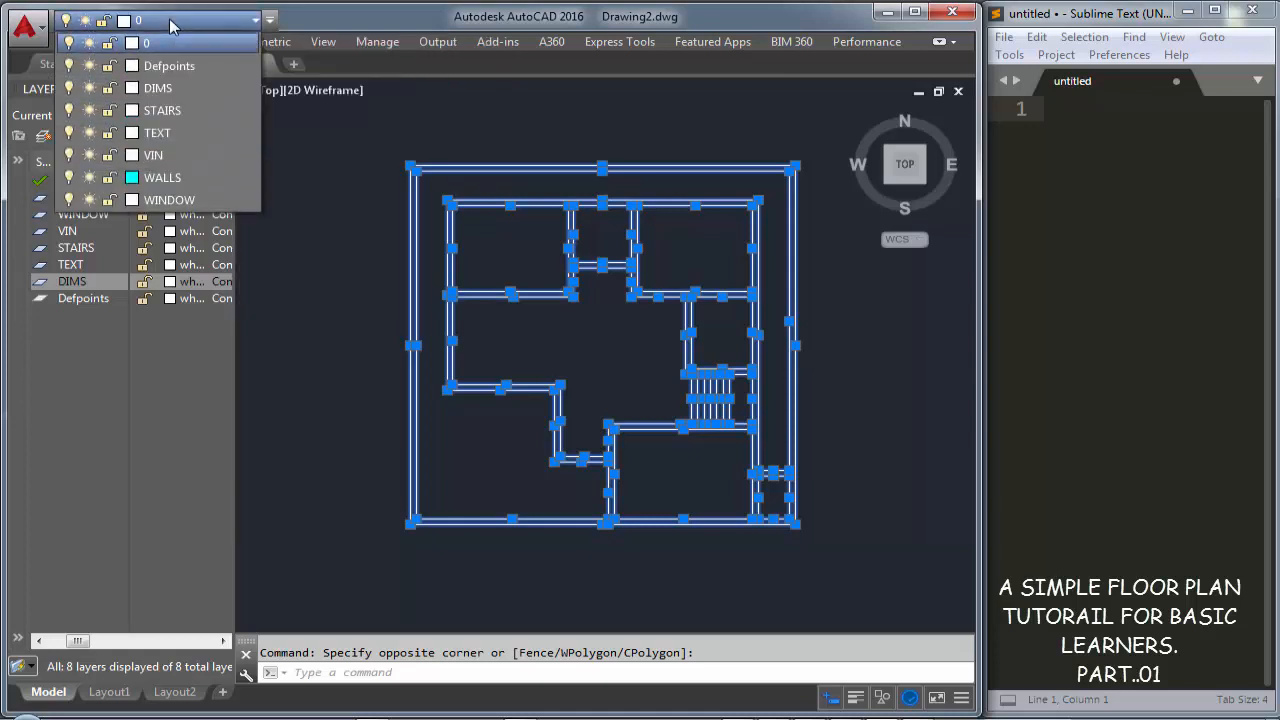
left_click(162, 177)
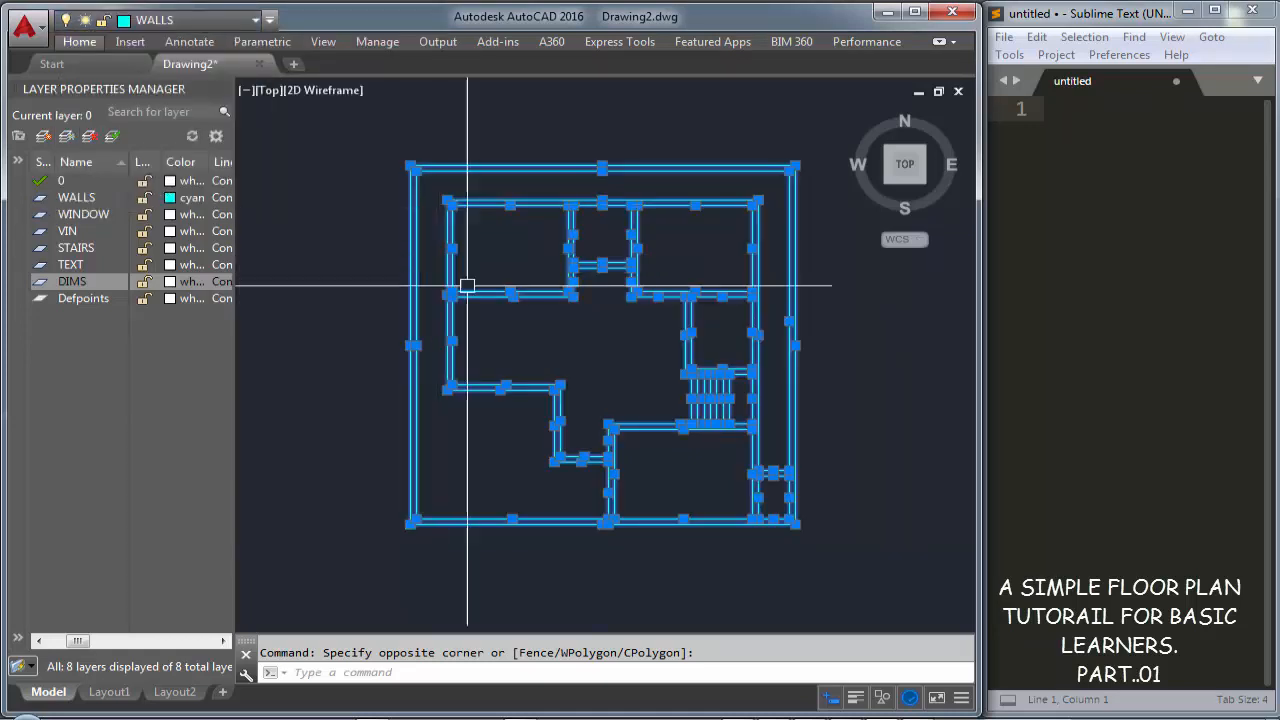
key("Escape")
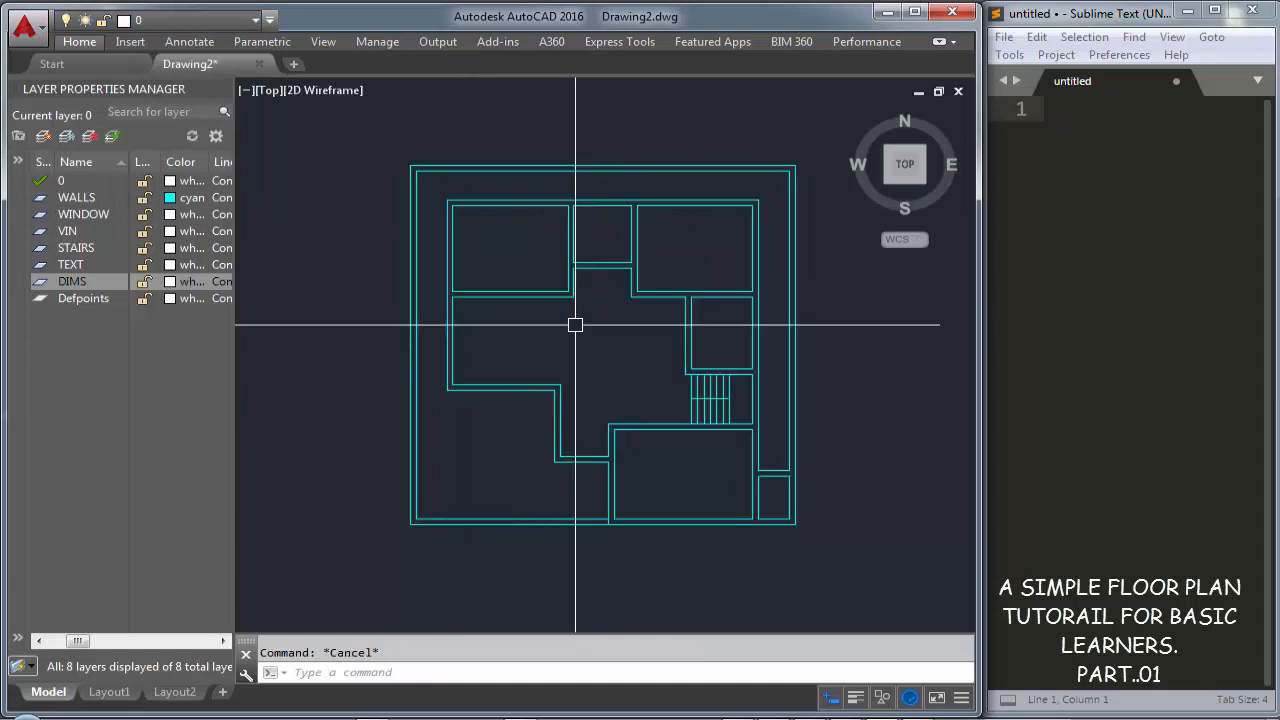
Set the WINDOW layer's colour to red and make it the current layer
left_click(214, 21)
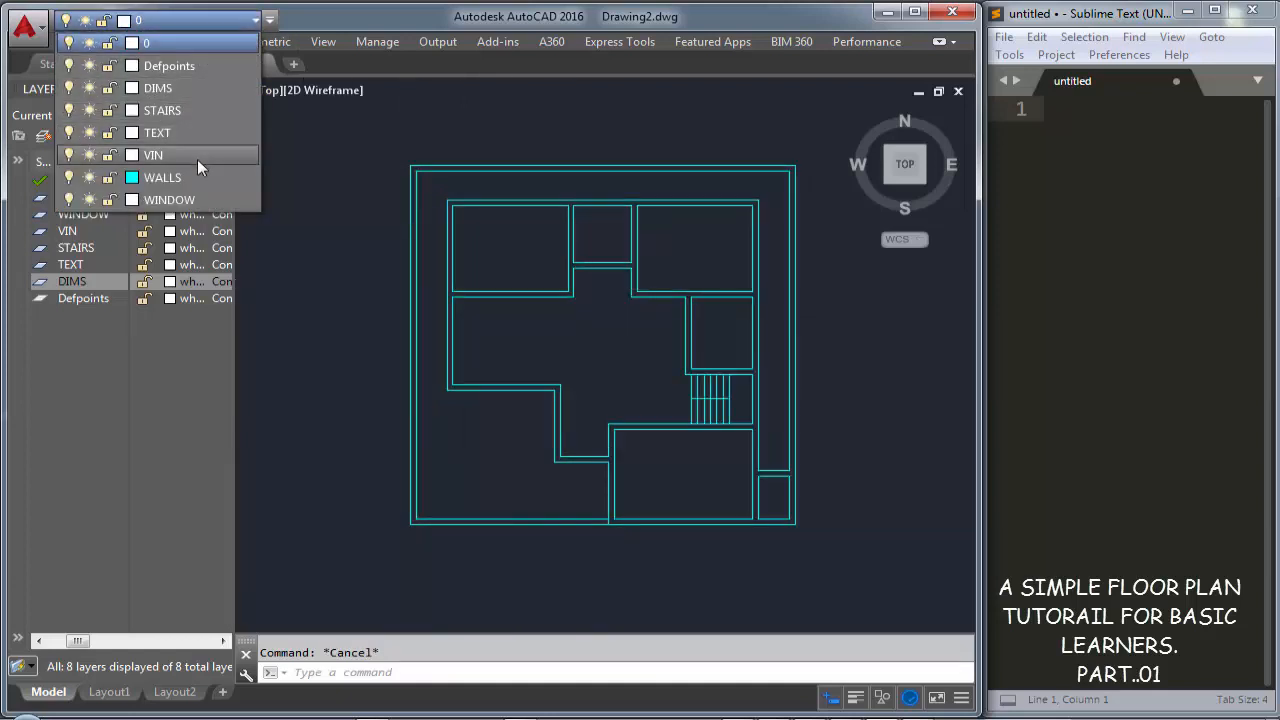
left_click(133, 200)
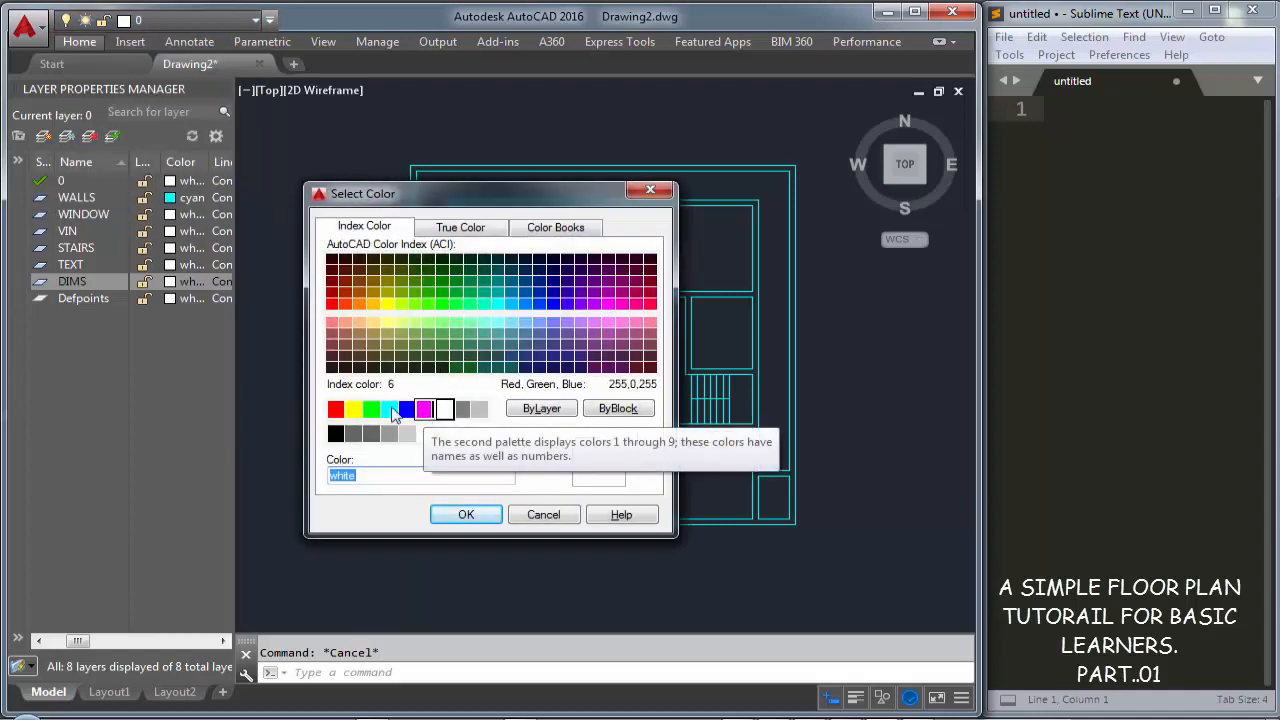
left_click(336, 409)
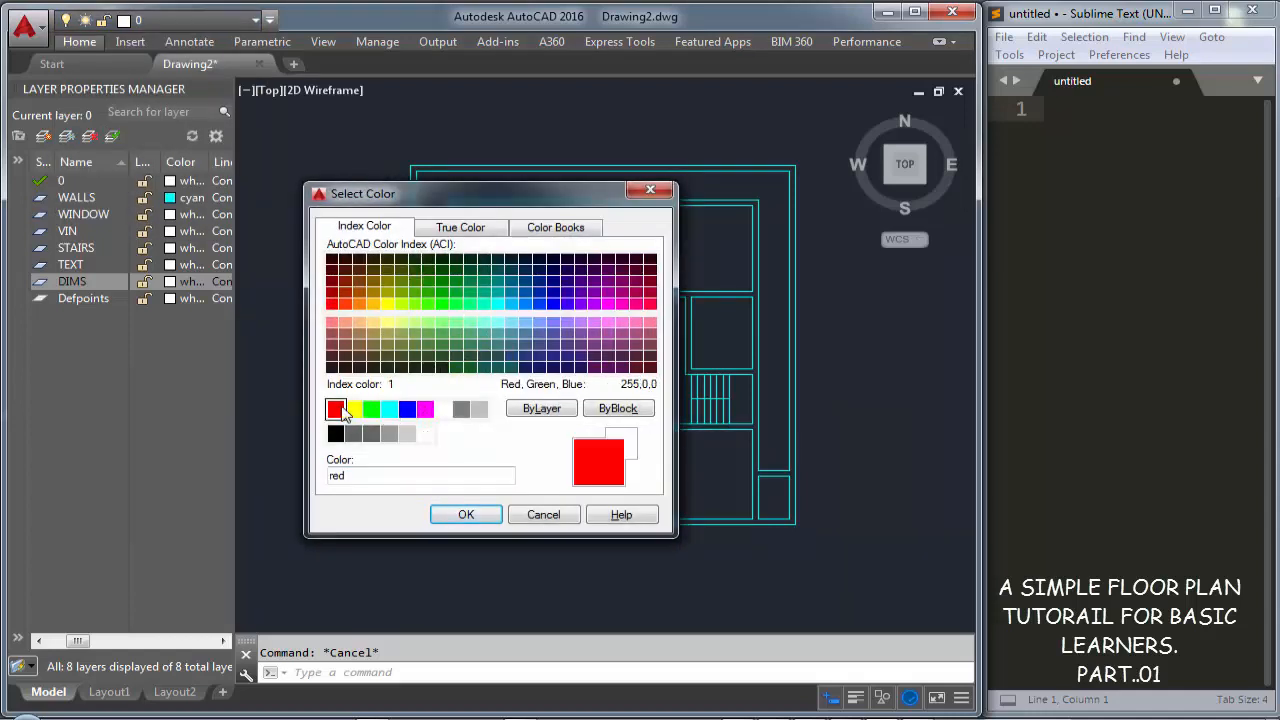
left_click(466, 514)
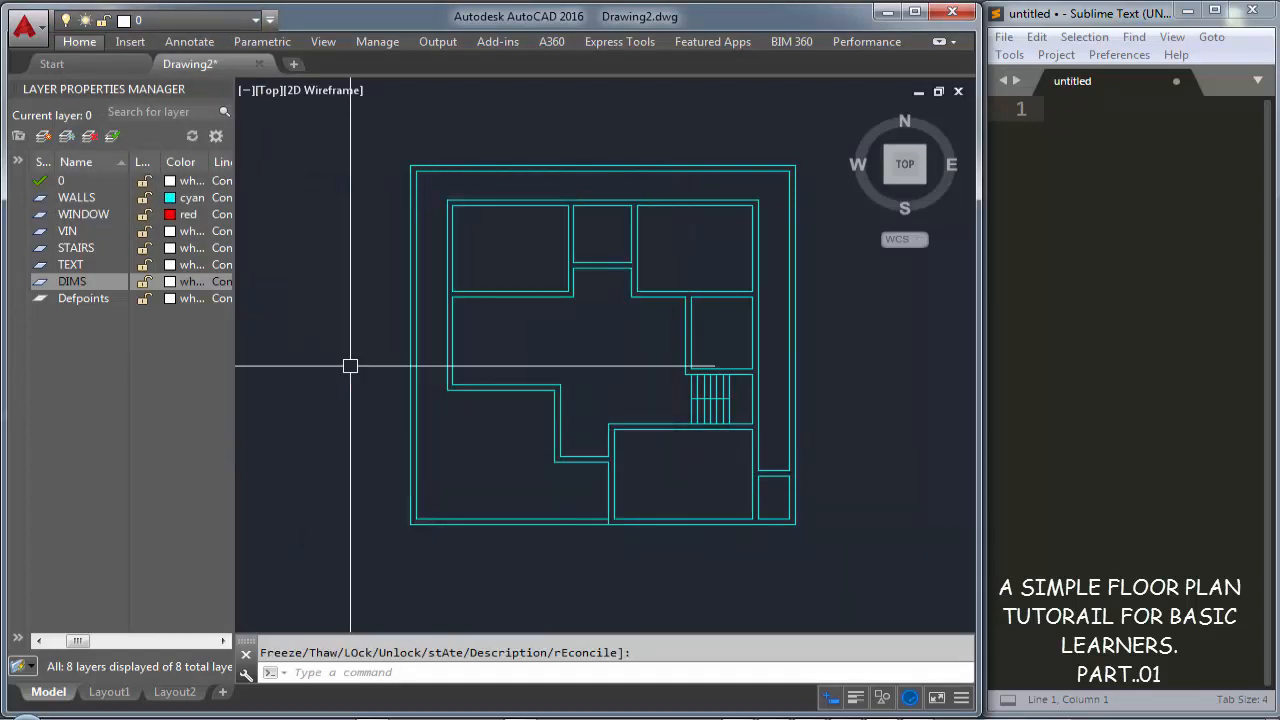
left_click(147, 22)
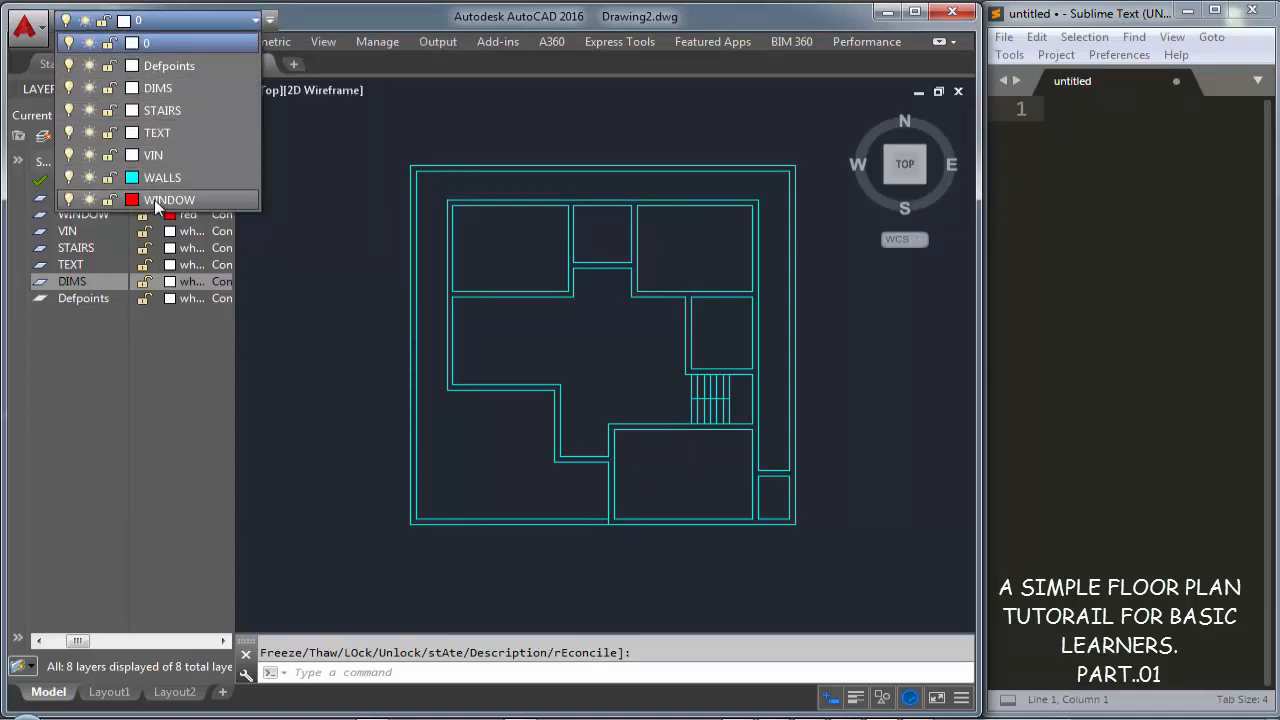
left_click(160, 200)
Switch to the text editor and write the notes "CREATE WINDOWS" and "ITS VERY SIMPLE" on two lines
left_click(1090, 165)
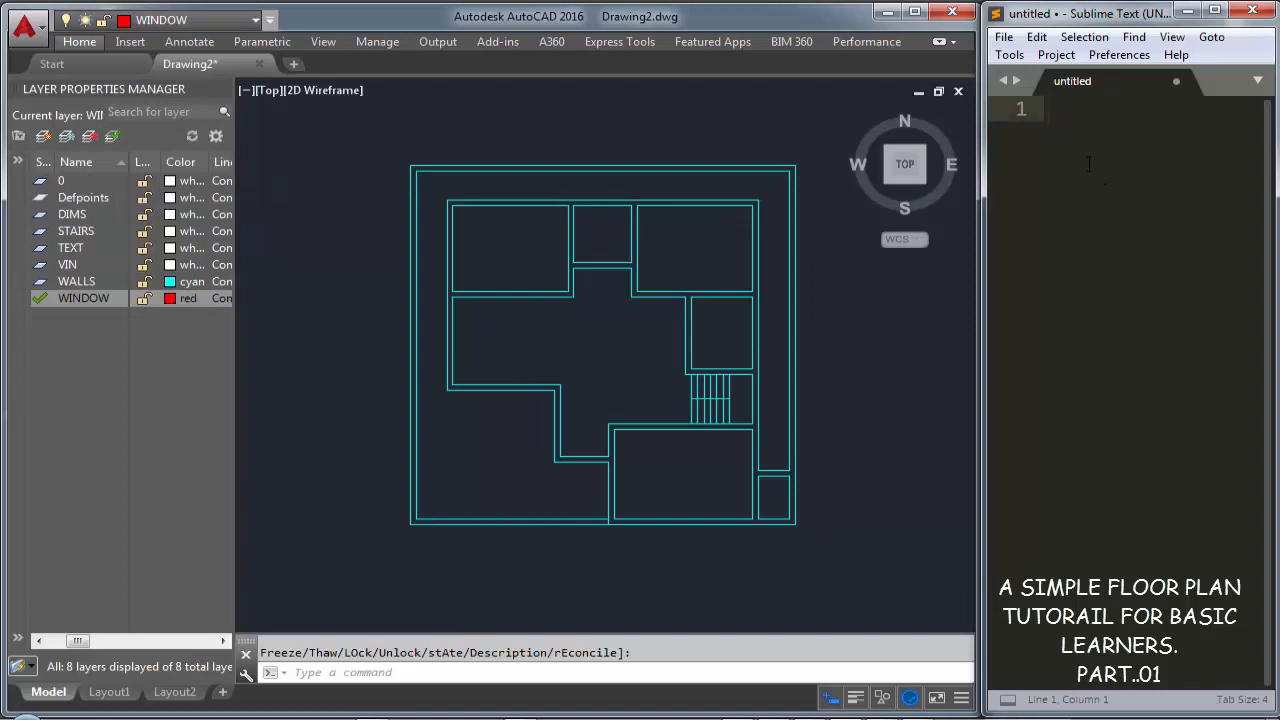
type("CREATE W")
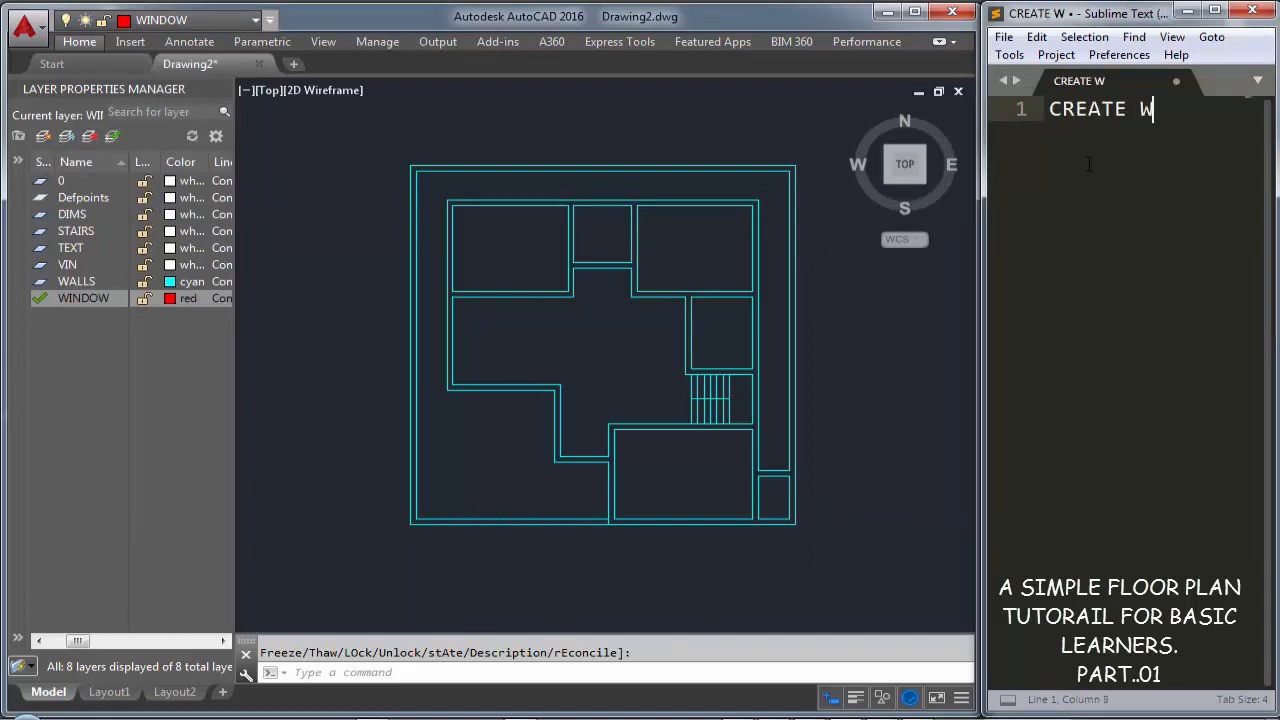
type("INDOWS")
key("Return")
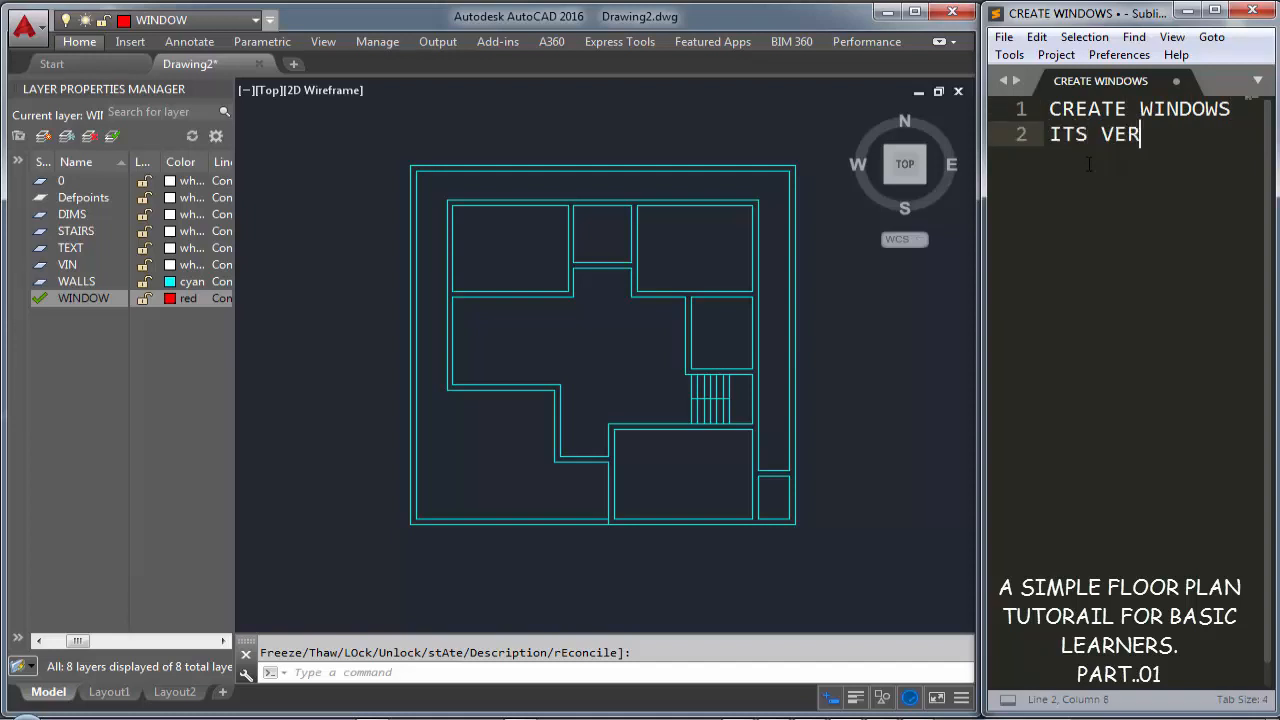
type("ITS VERY SIMPLE")
key("Return")
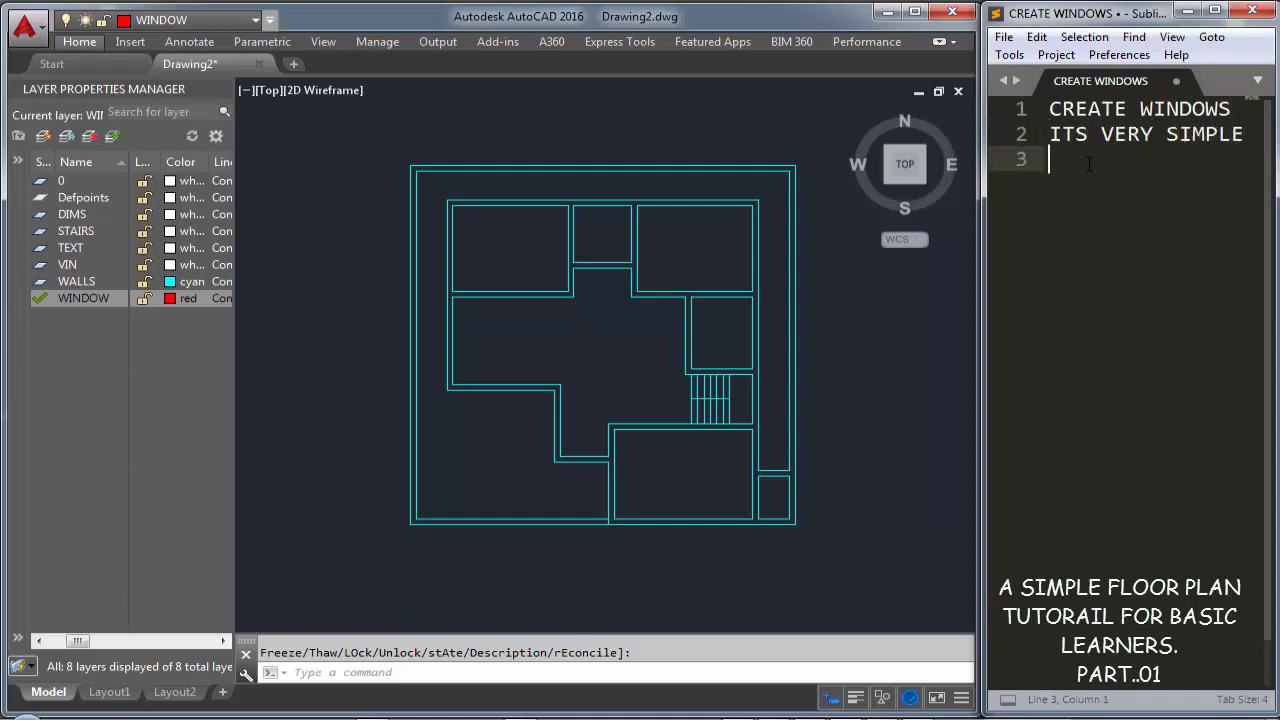
Switch back to AutoCAD and draw a short vertical line upward from the midpoint of the upper-left room's inner top wall line
left_click(597, 333)
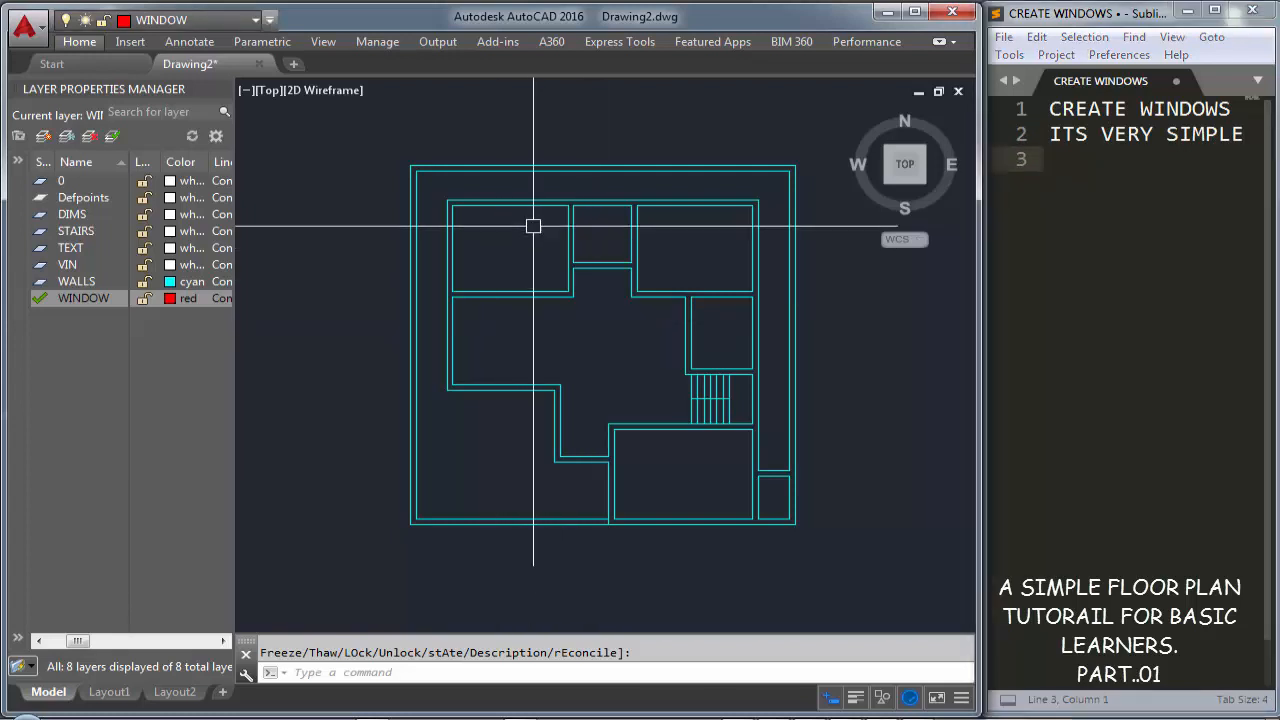
scroll(508, 306, "up", 3)
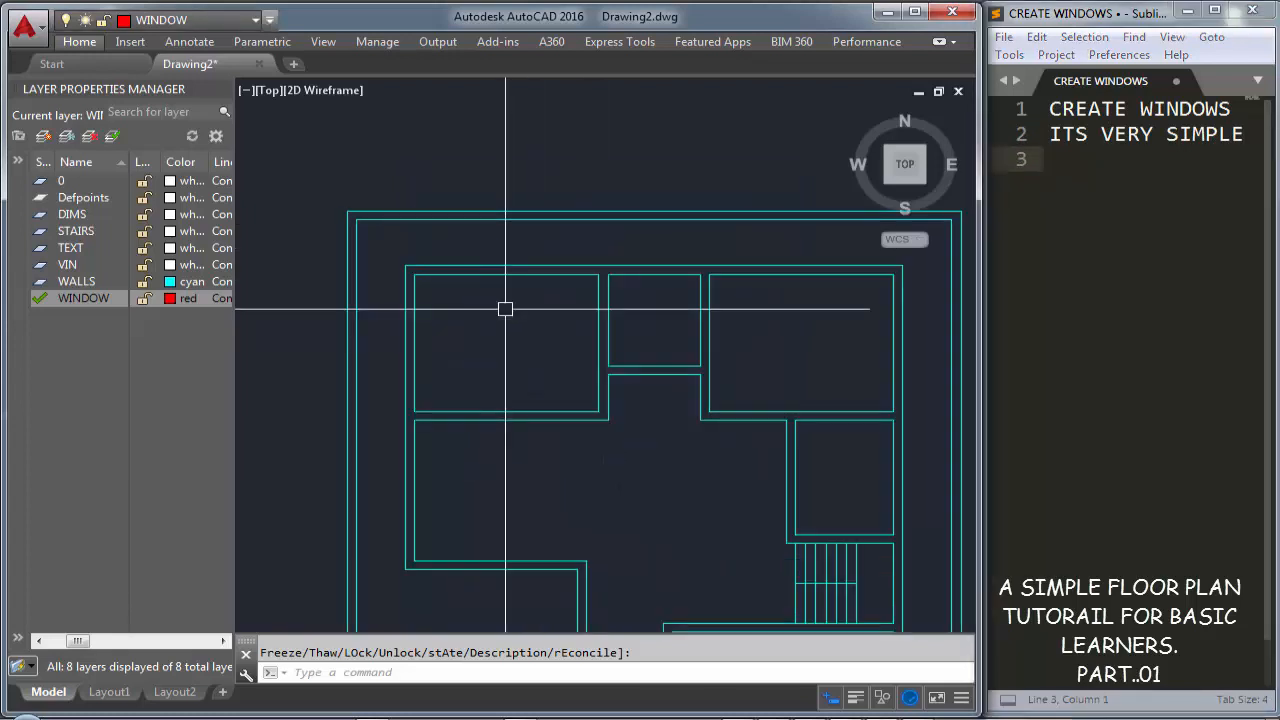
type("l")
key("Return")
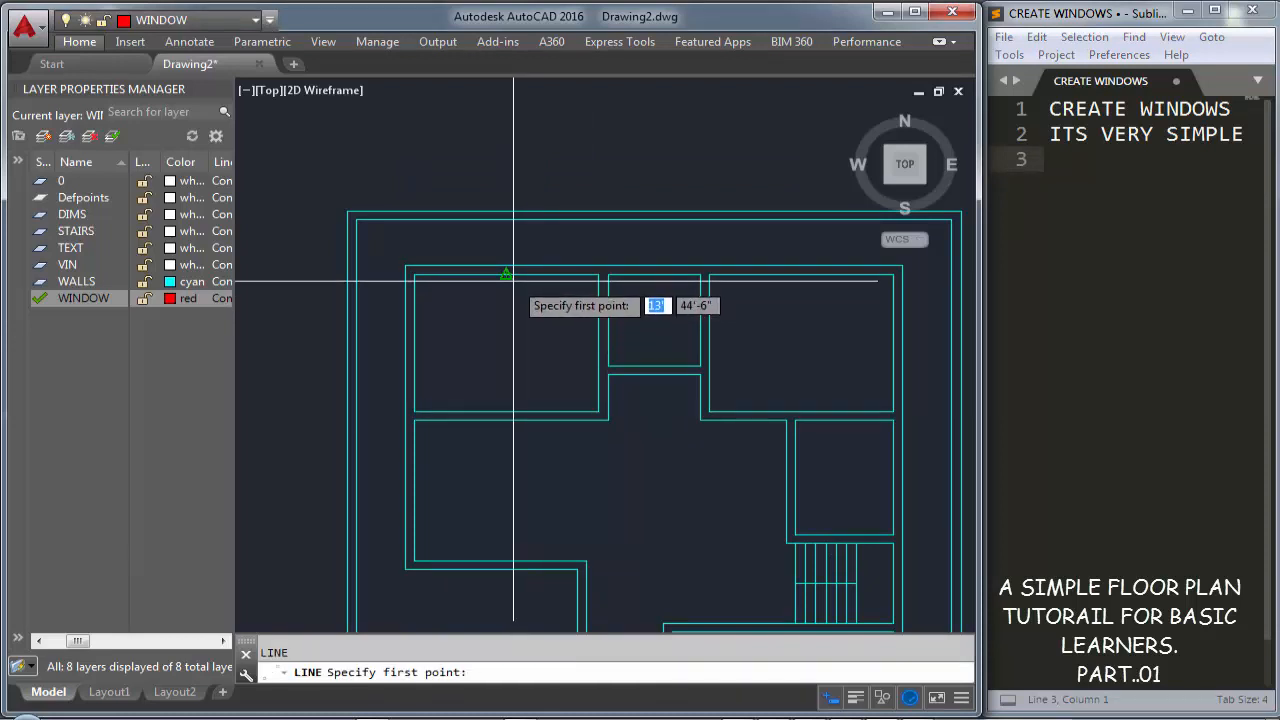
left_click(506, 274)
left_click(523, 251)
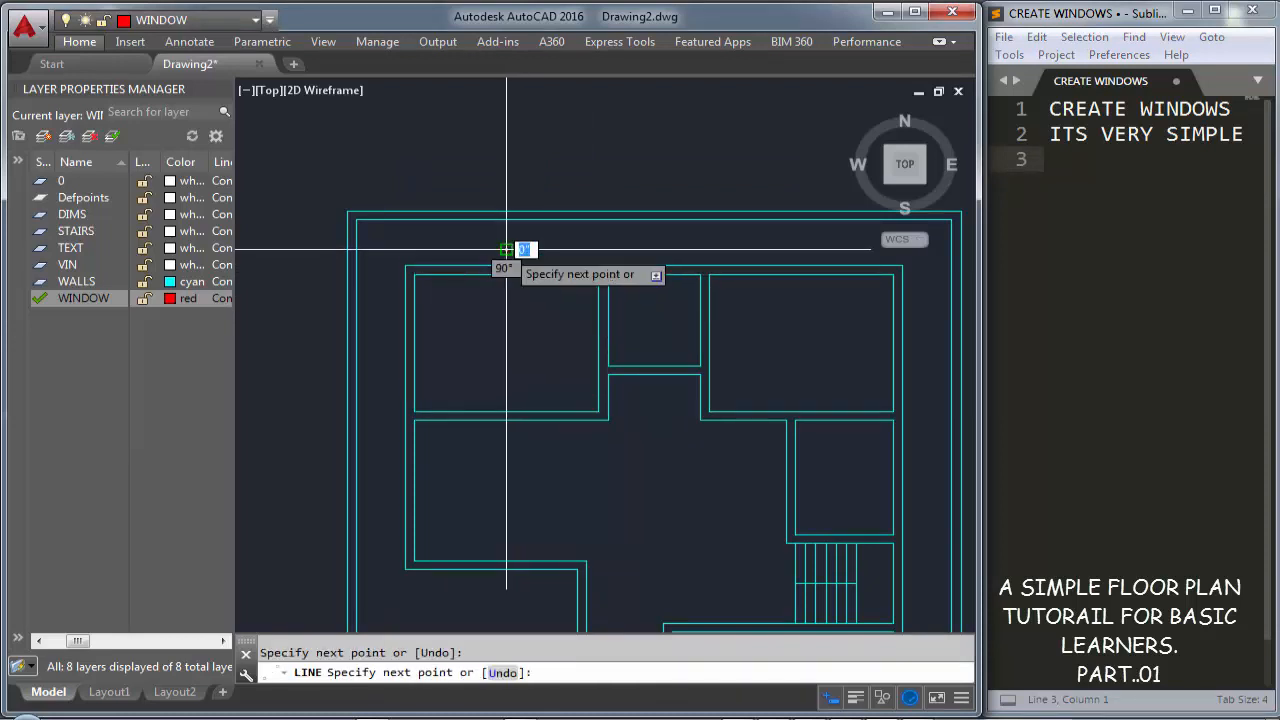
key("Return")
Draw a horizontal line about 2'-10" long outward from the midpoint of the upper-left room's inner left wall line
key("Return")
left_click(414, 343)
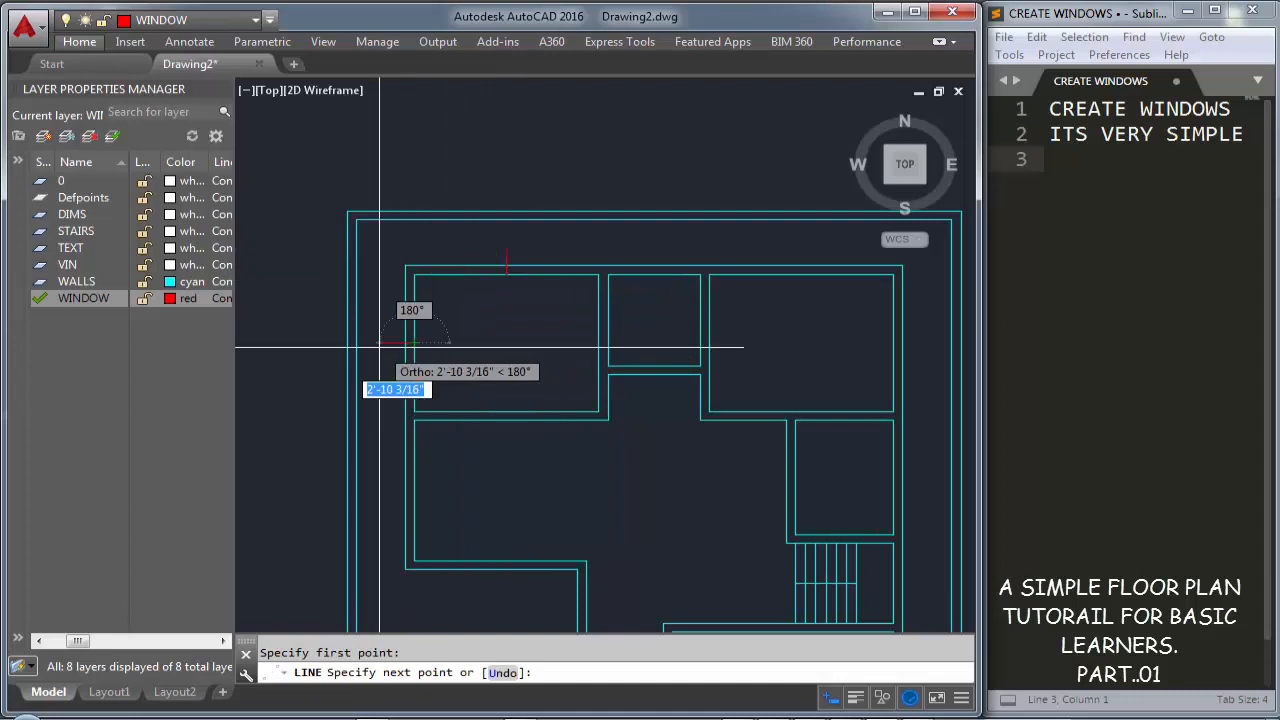
left_click(379, 346)
key("Return")
Offset the vertical red line on the upper-left room's top wall 4' to its right
middle_click_drag(442, 337, 468, 343)
scroll(468, 343, "up", 2)
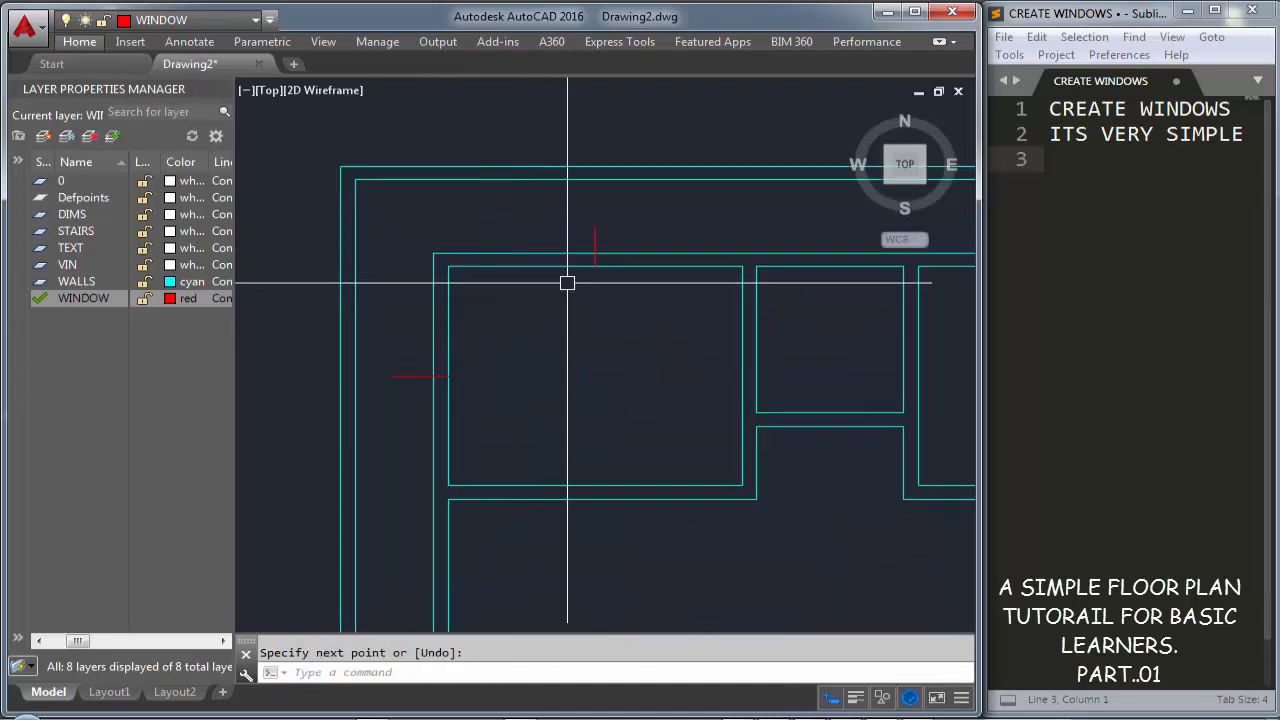
type("o")
key("Return")
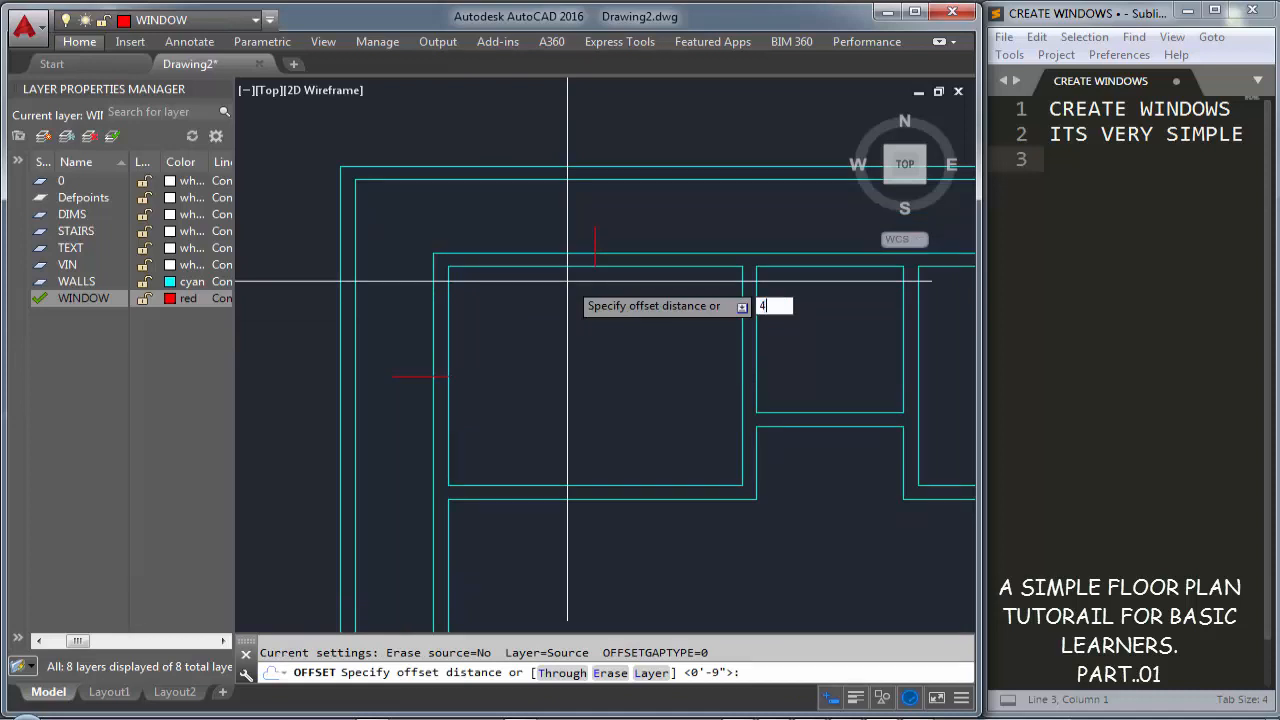
key("Return")
left_click(595, 240)
left_click(630, 238)
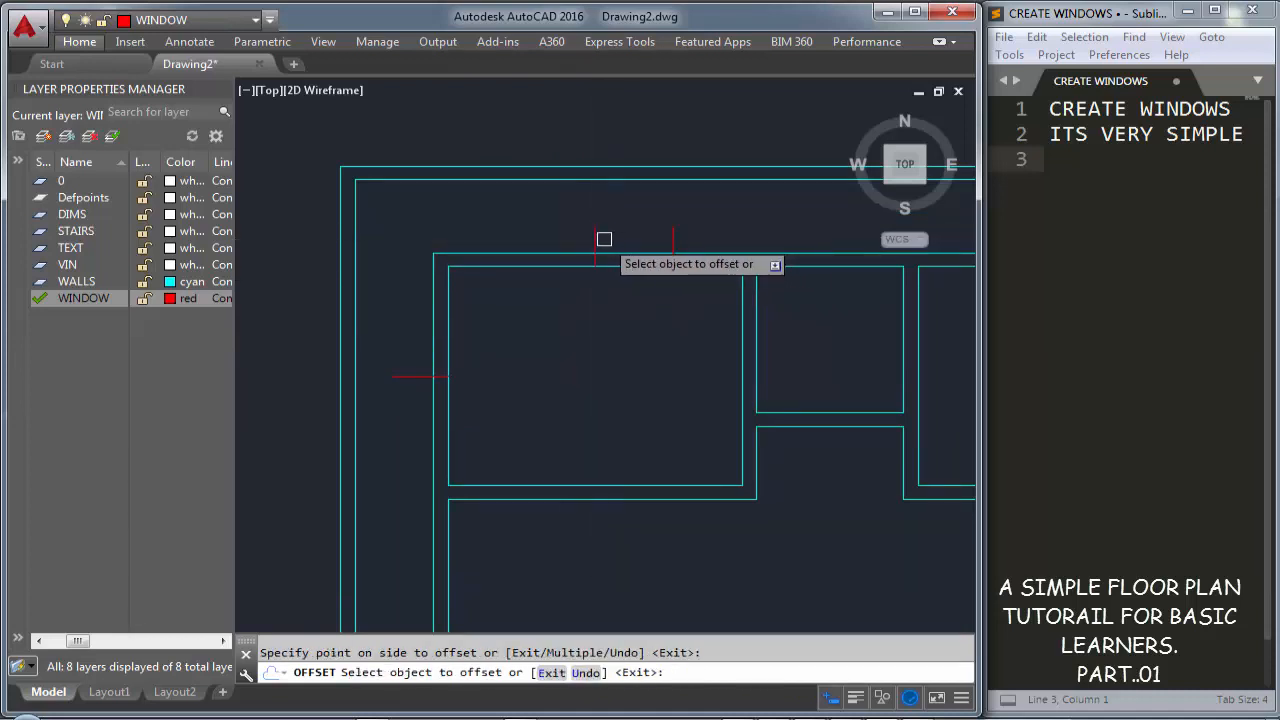
Offset the top wall's red centre line 4' to its left and the left wall's red centre line 4' up and down
left_click(597, 240)
left_click(572, 237)
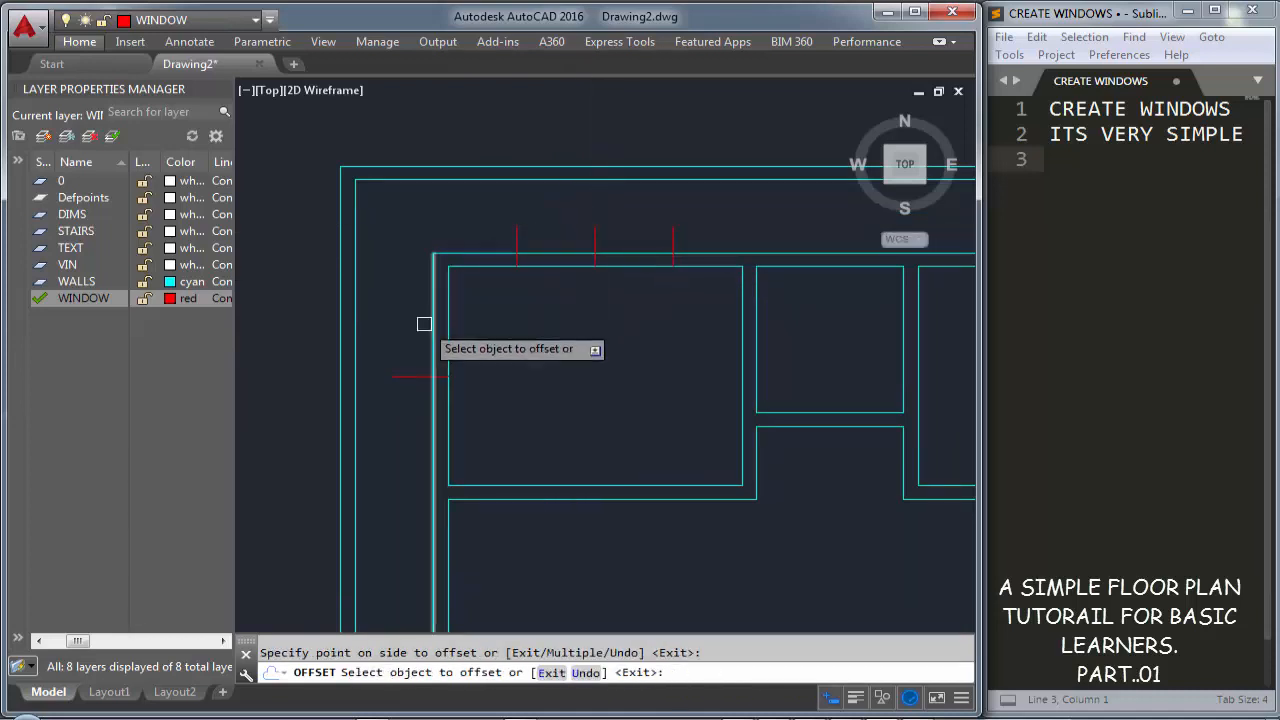
left_click(414, 376)
left_click(462, 362)
key("Escape")
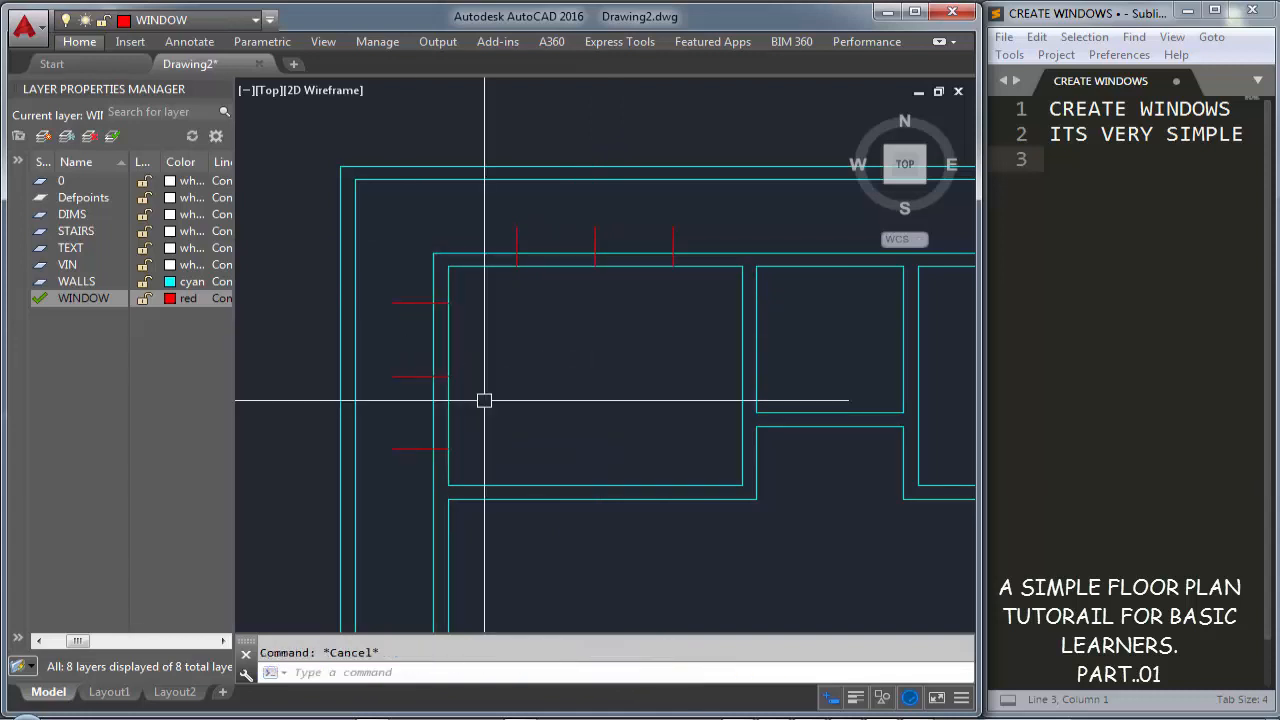
Trim the wall lines between the outer red lines to open gaps in the upper-left room's left and top walls
type("TR")
key("Return")
key("Return")
left_click(484, 411)
left_click(412, 348)
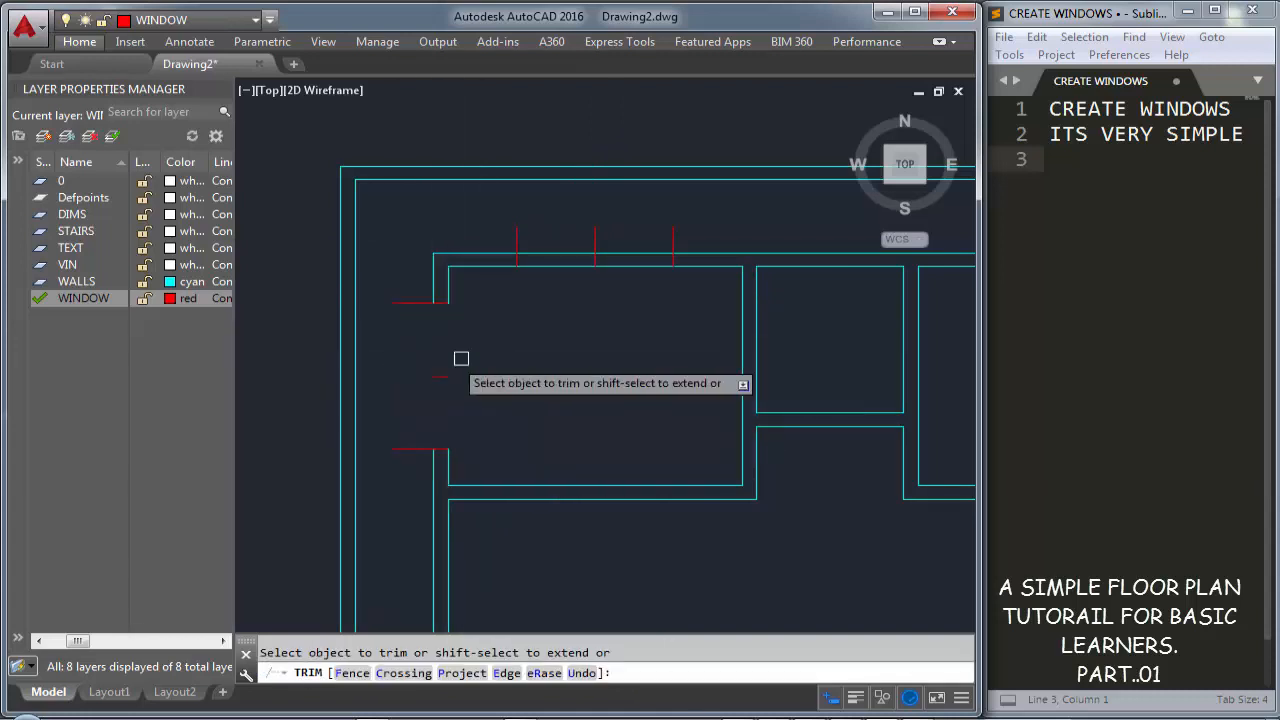
left_click(630, 303)
left_click(560, 250)
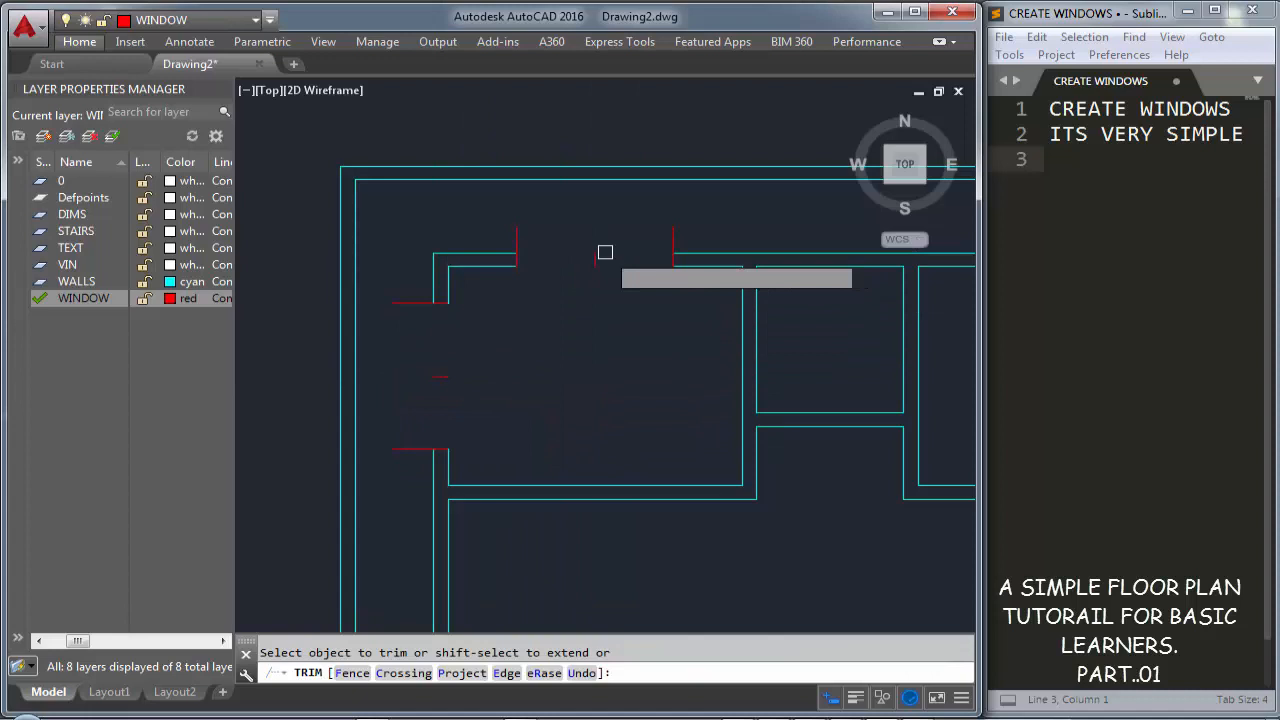
Trim the red lines' overhangs outside the upper-left room's top and left walls so they end at the outer wall faces
left_click(692, 240)
left_click(507, 231)
left_click(388, 266)
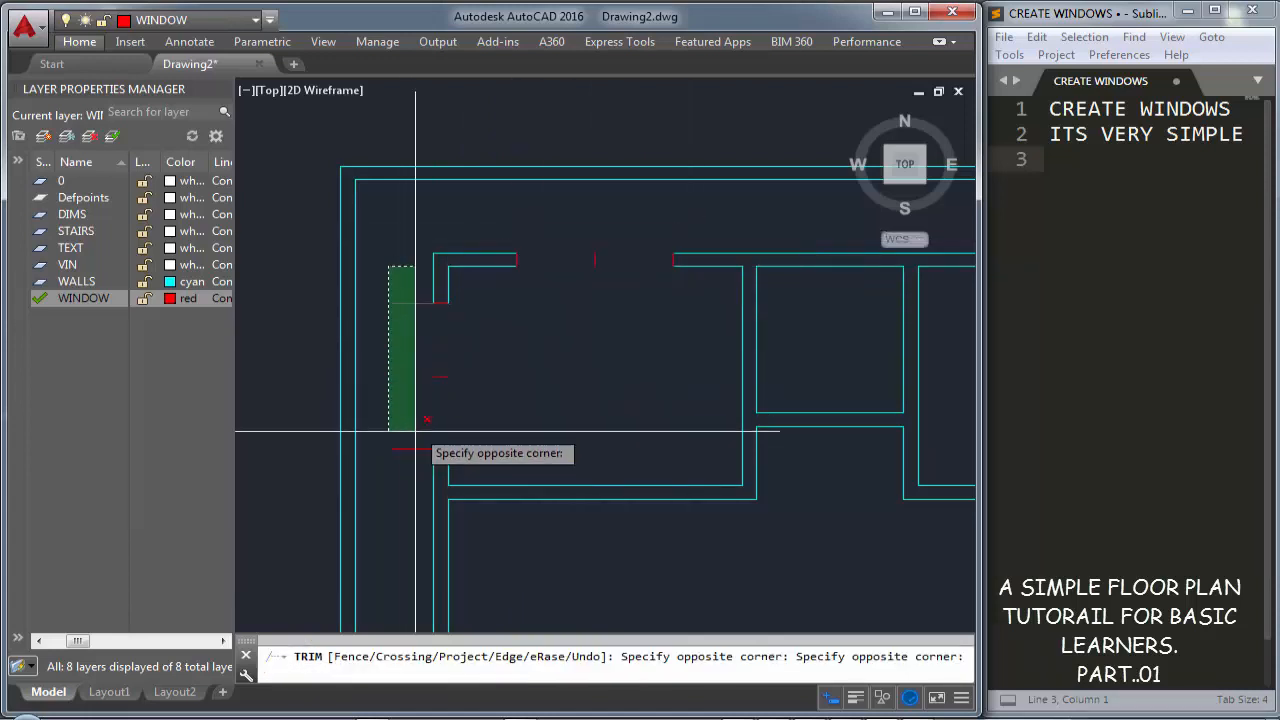
left_click(411, 466)
key("Escape")
Erase the short red centre lines left in the middle of the two window openings
left_click(486, 400)
left_click(434, 363)
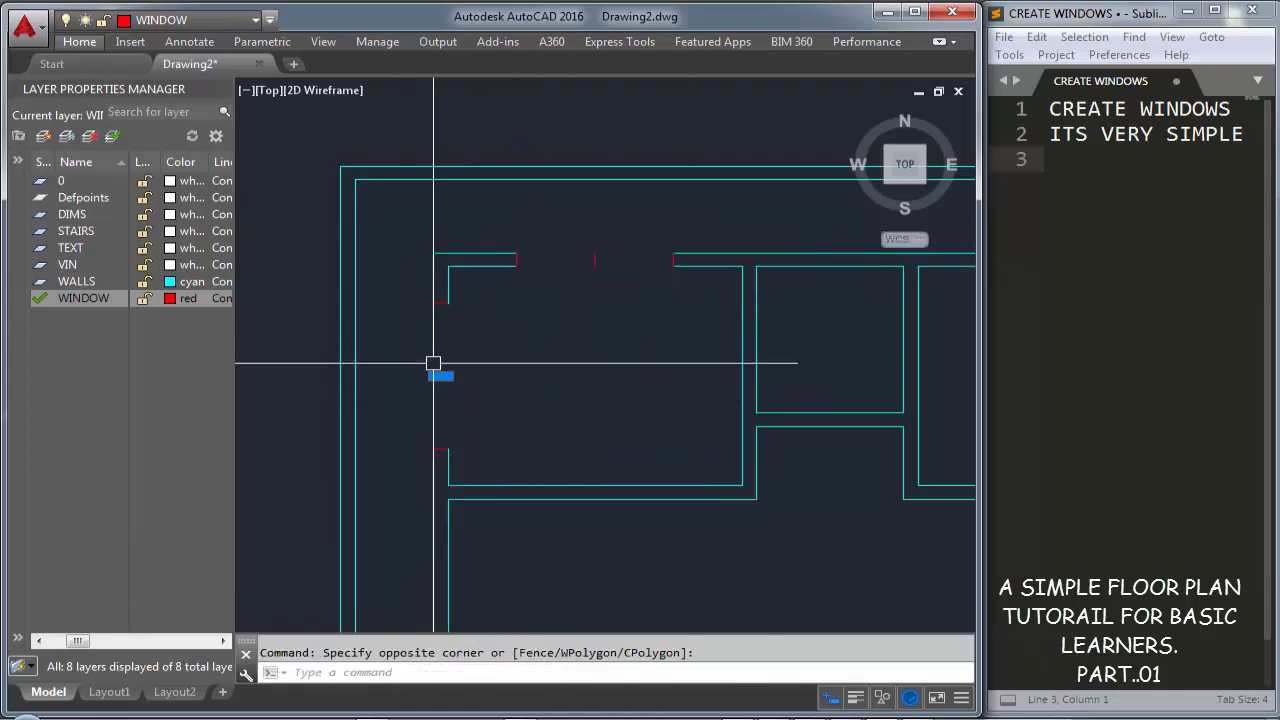
left_click(605, 304)
left_click(588, 232)
key("Delete")
Draw a vertical line across the left wall's window opening along the inner wall face, joining the jamb ends
scroll(594, 277, "down", 2)
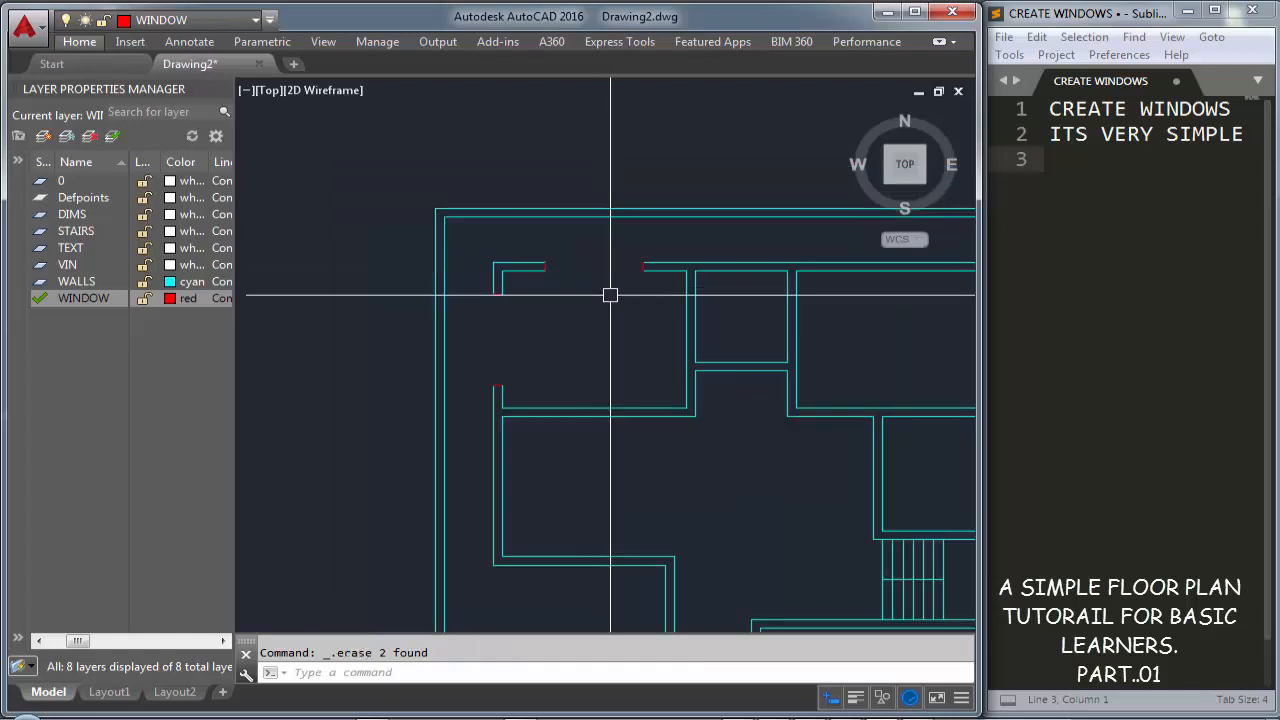
type("l")
key("Return")
left_click(502, 294)
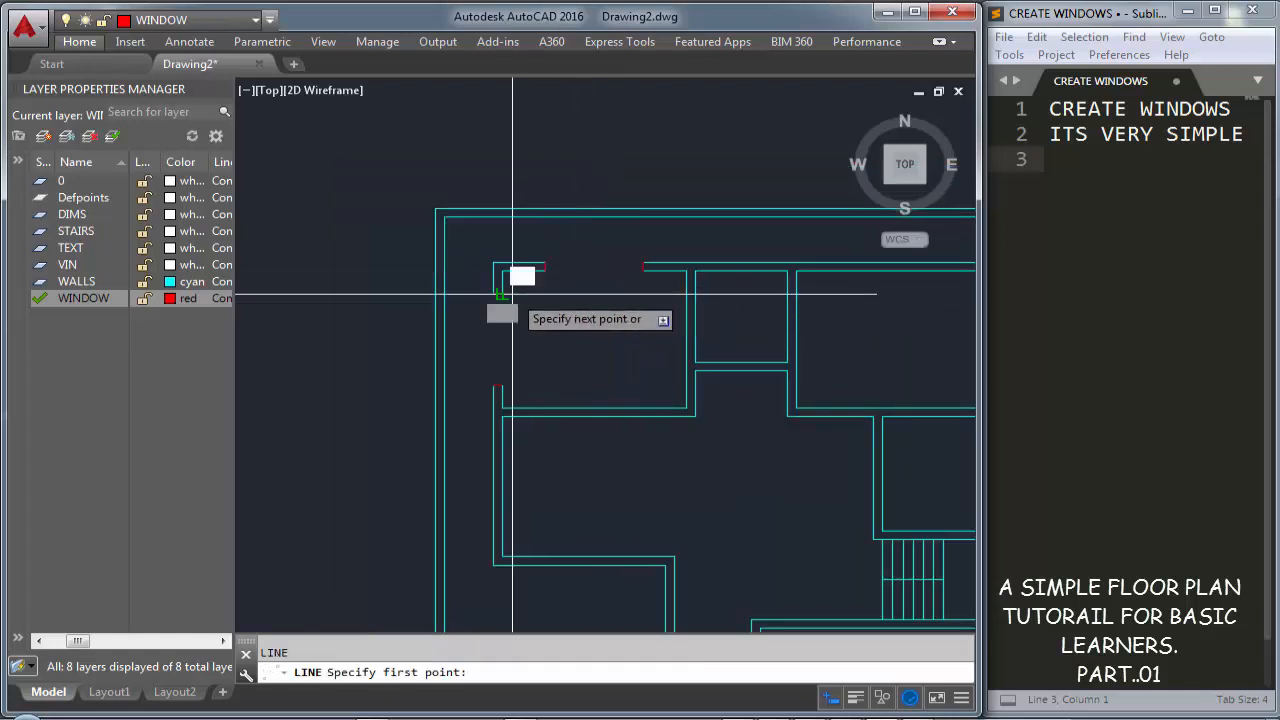
left_click(503, 384)
key("Escape")
Offset the line in the left window opening 4.5" outward twice to make the centre and outer window lines
scroll(503, 337, "up", 3)
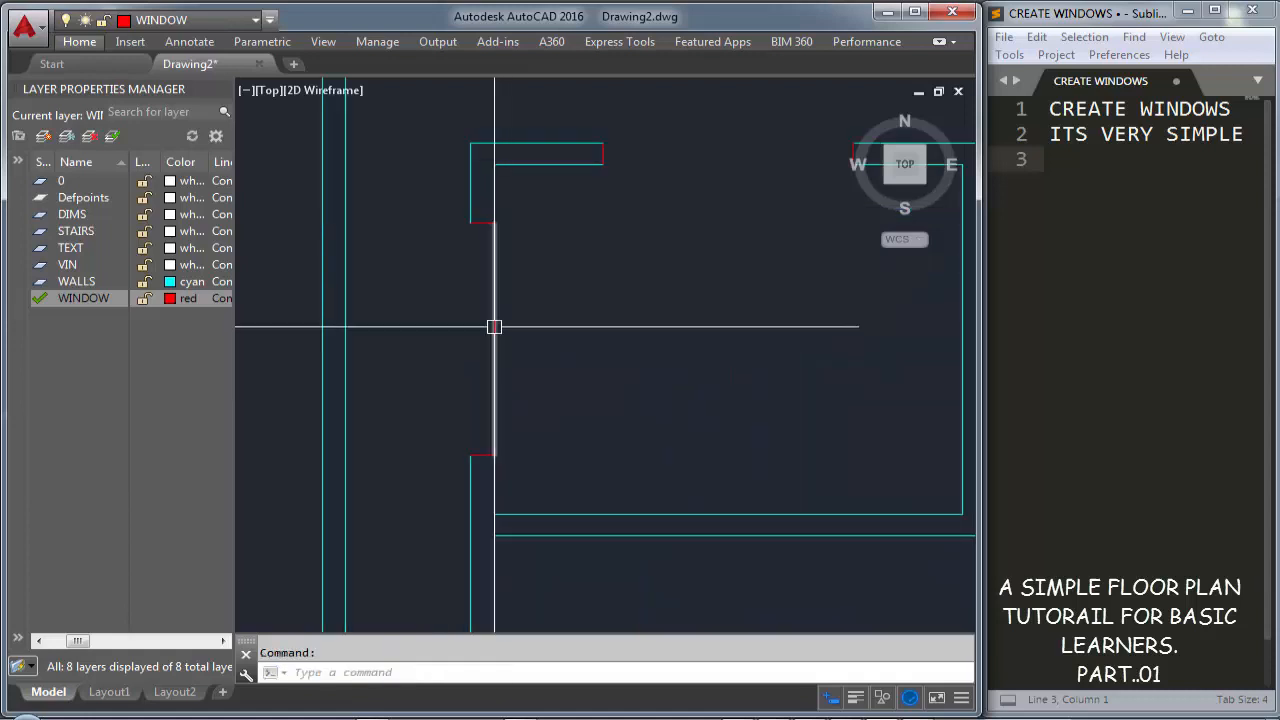
type("o")
key("Return")
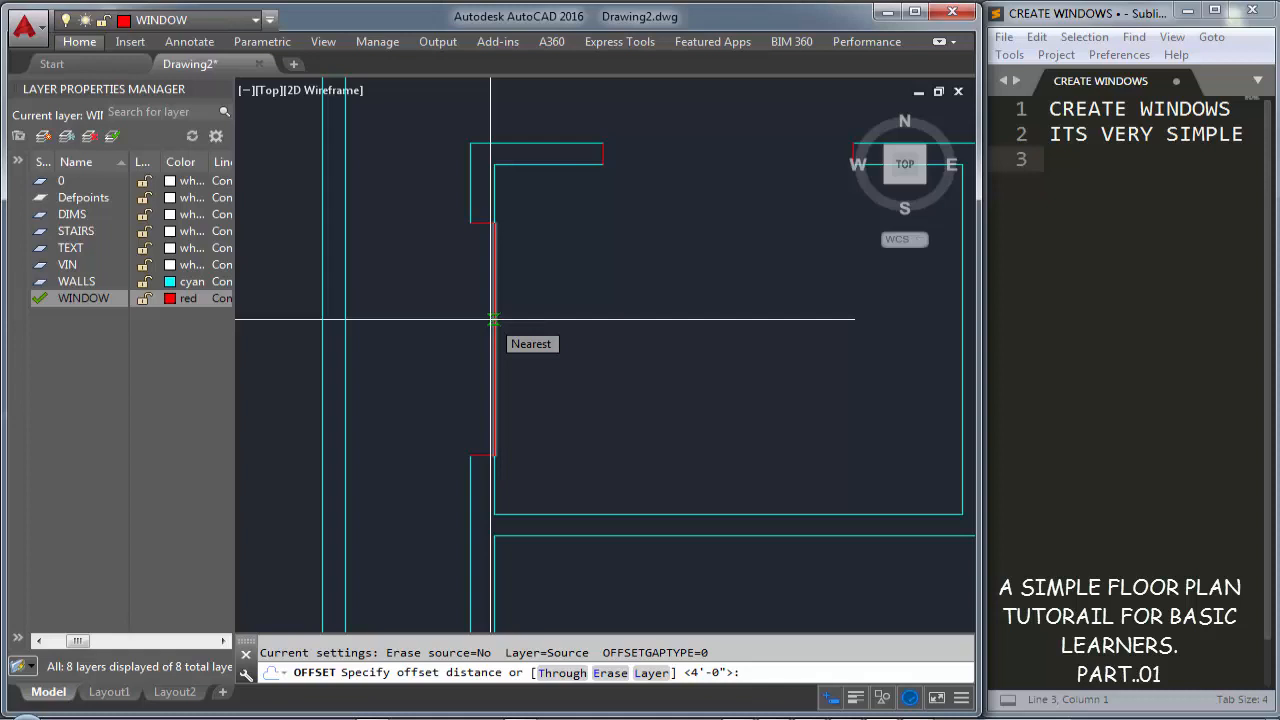
type("4.5")
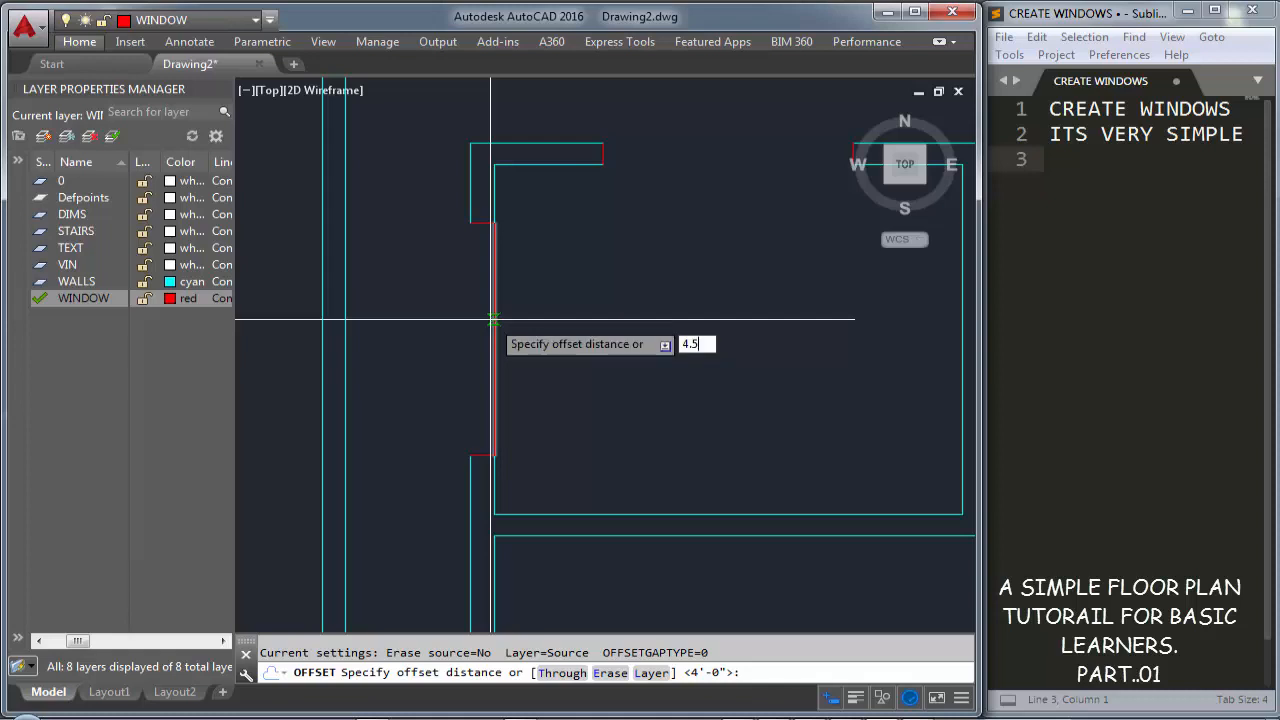
key("Return")
left_click(491, 320)
left_click(478, 307)
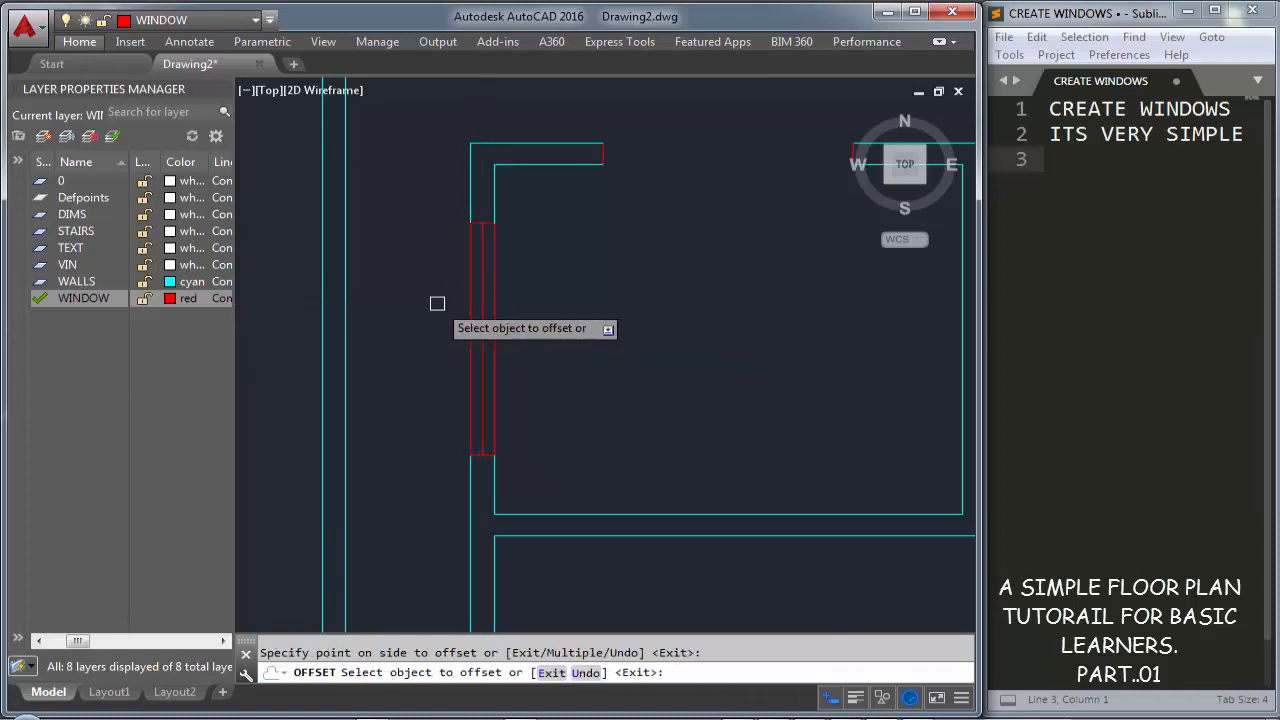
key("Escape")
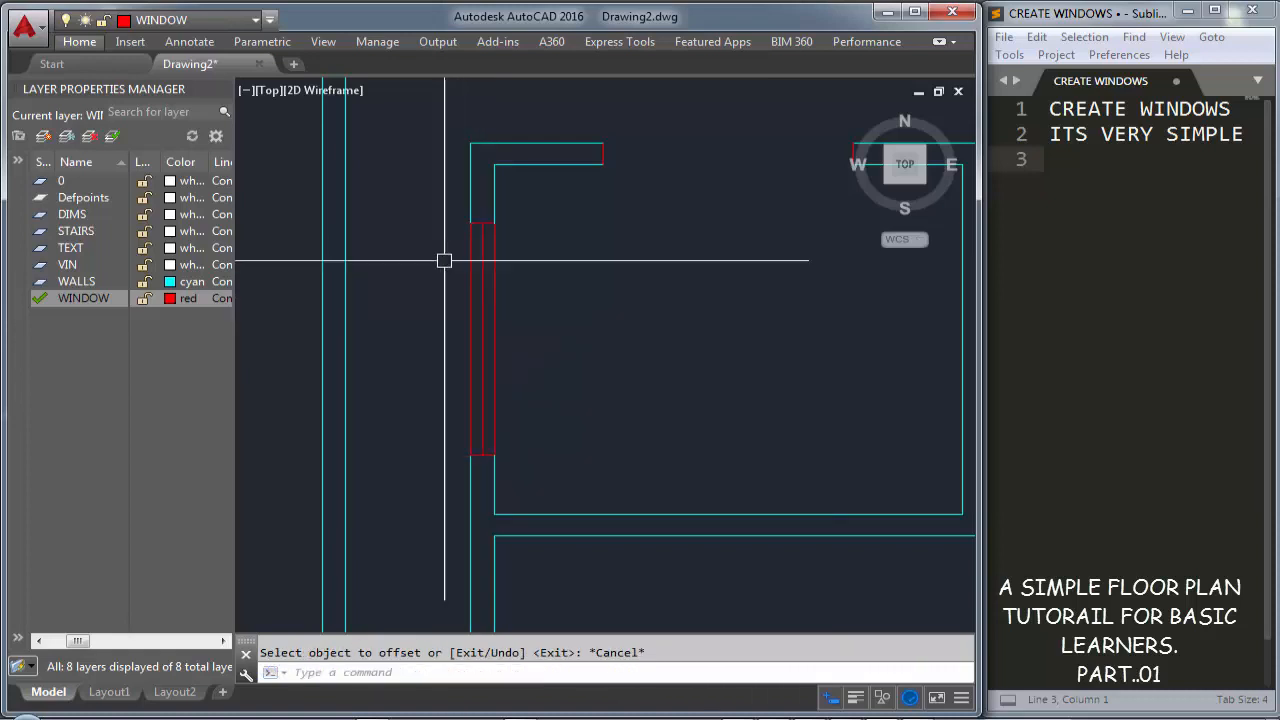
Mirror the finished left-wall window to the right wall about a vertical axis through the midpoint of the small middle room's top wall, keeping the original
left_click(423, 200)
left_click(537, 462)
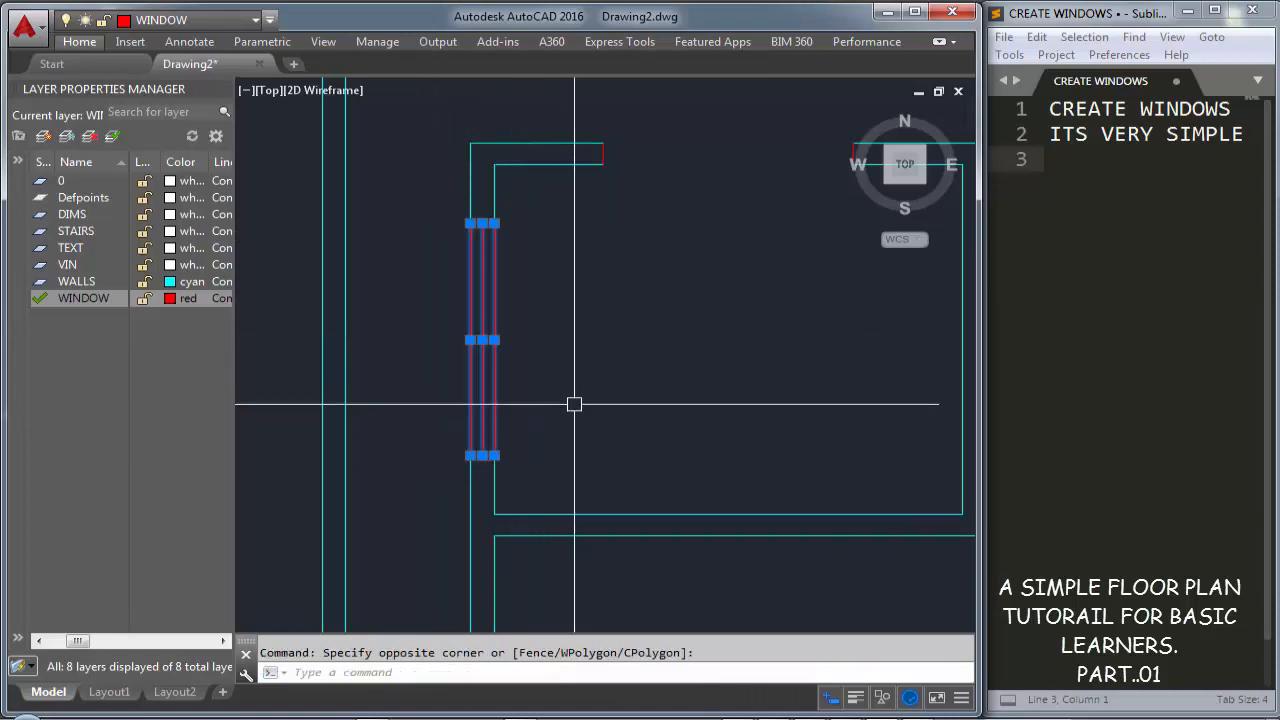
type("mi")
key("Return")
scroll(572, 402, "down", 4)
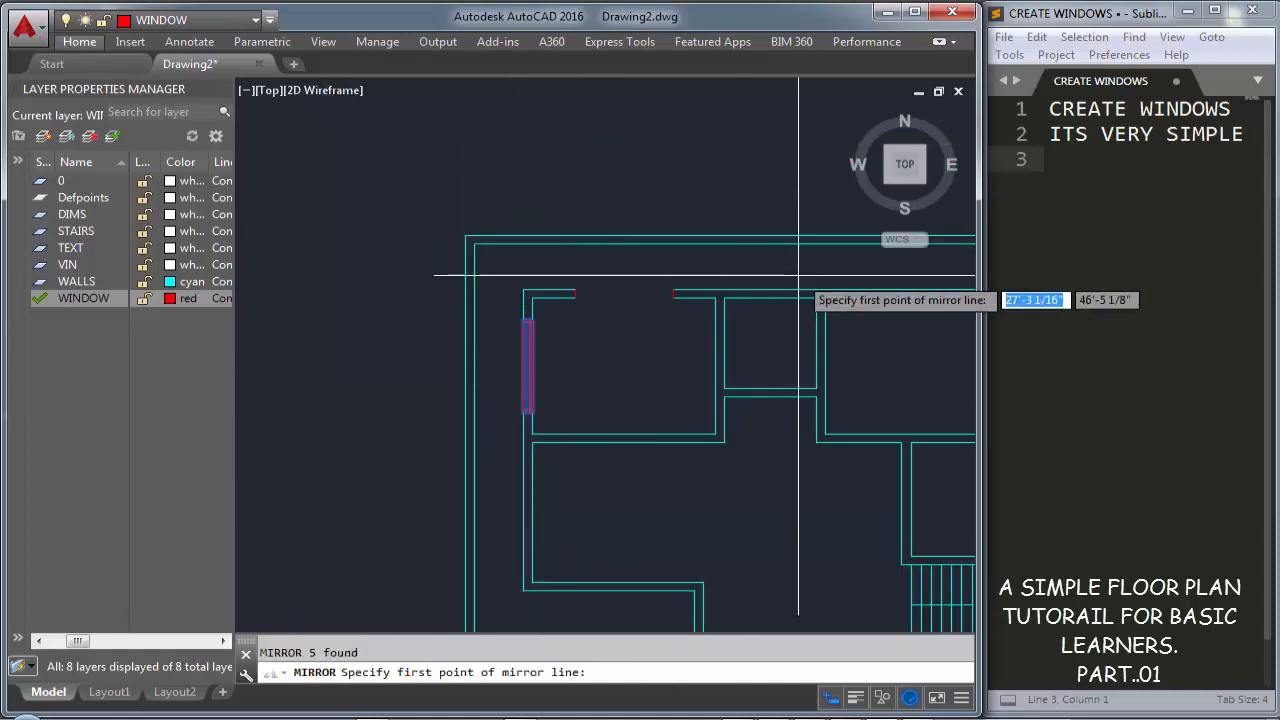
middle_click_drag(798, 275, 606, 285)
left_click(578, 303)
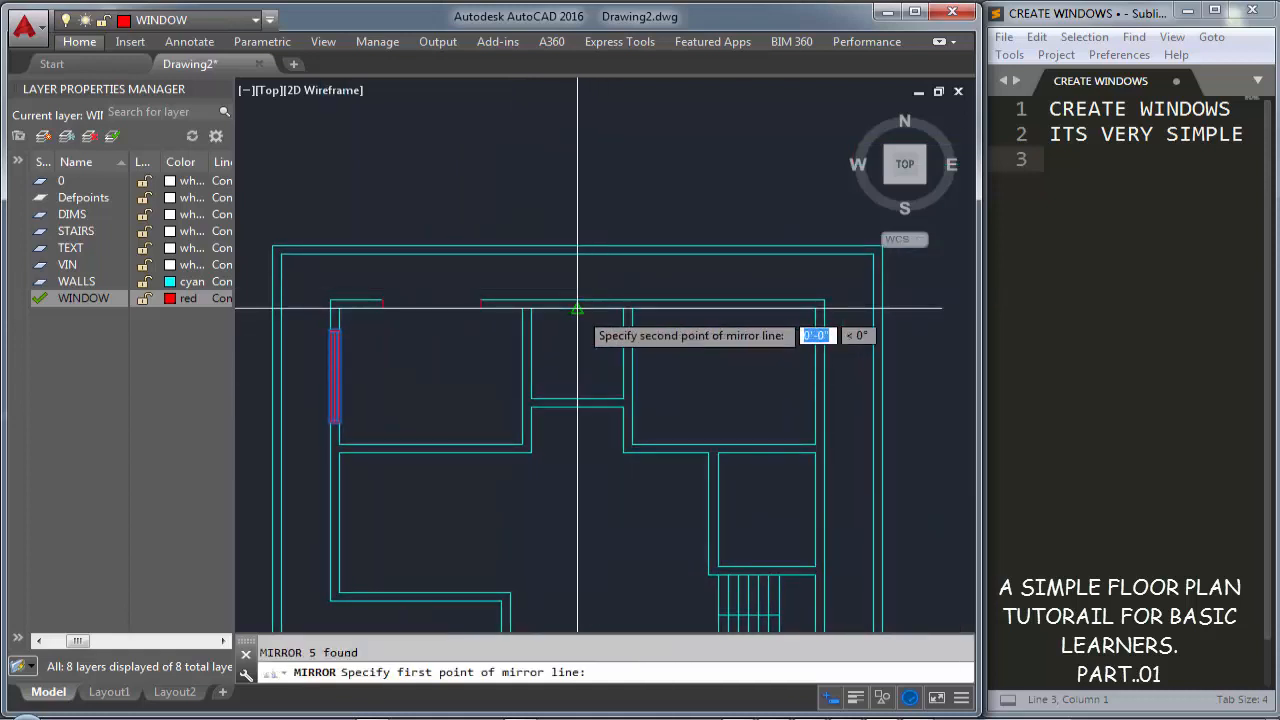
left_click(578, 363)
scroll(843, 357, "up", 5)
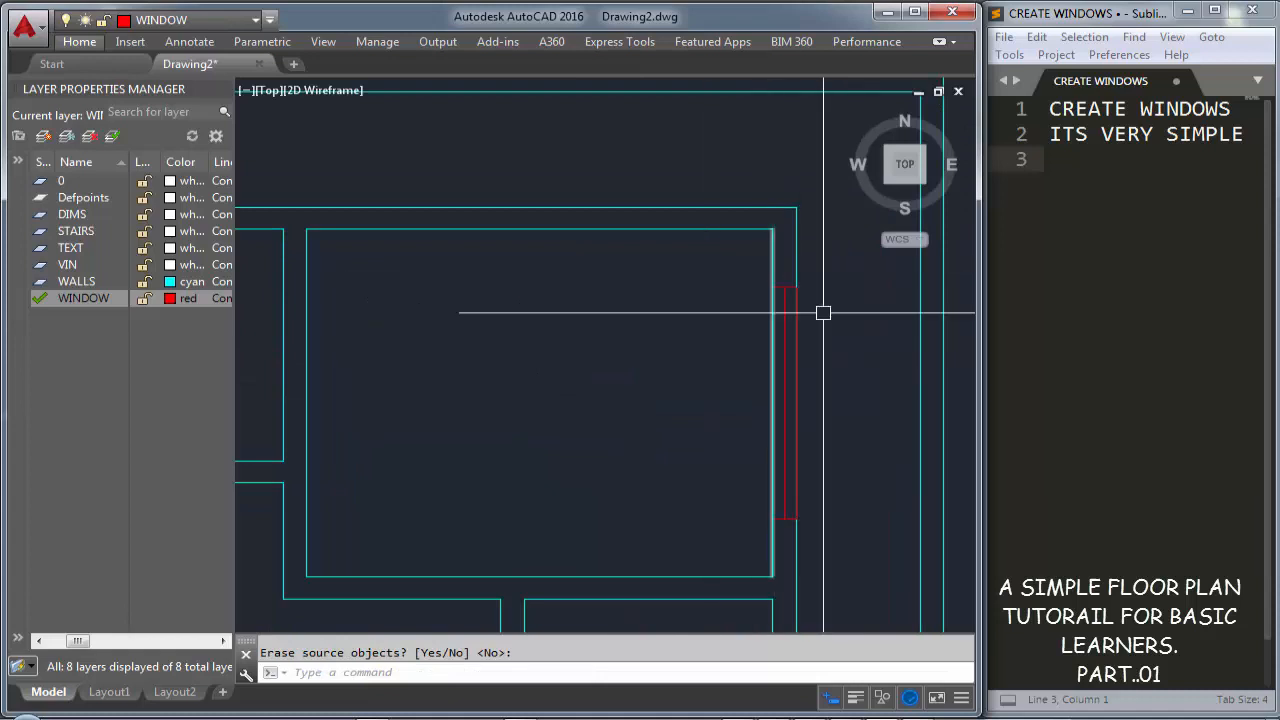
key("Return")
Move only the three long vertical lines of the mirrored window aside into the upper-right room, leaving the jamb lines in the wall
left_click(739, 264)
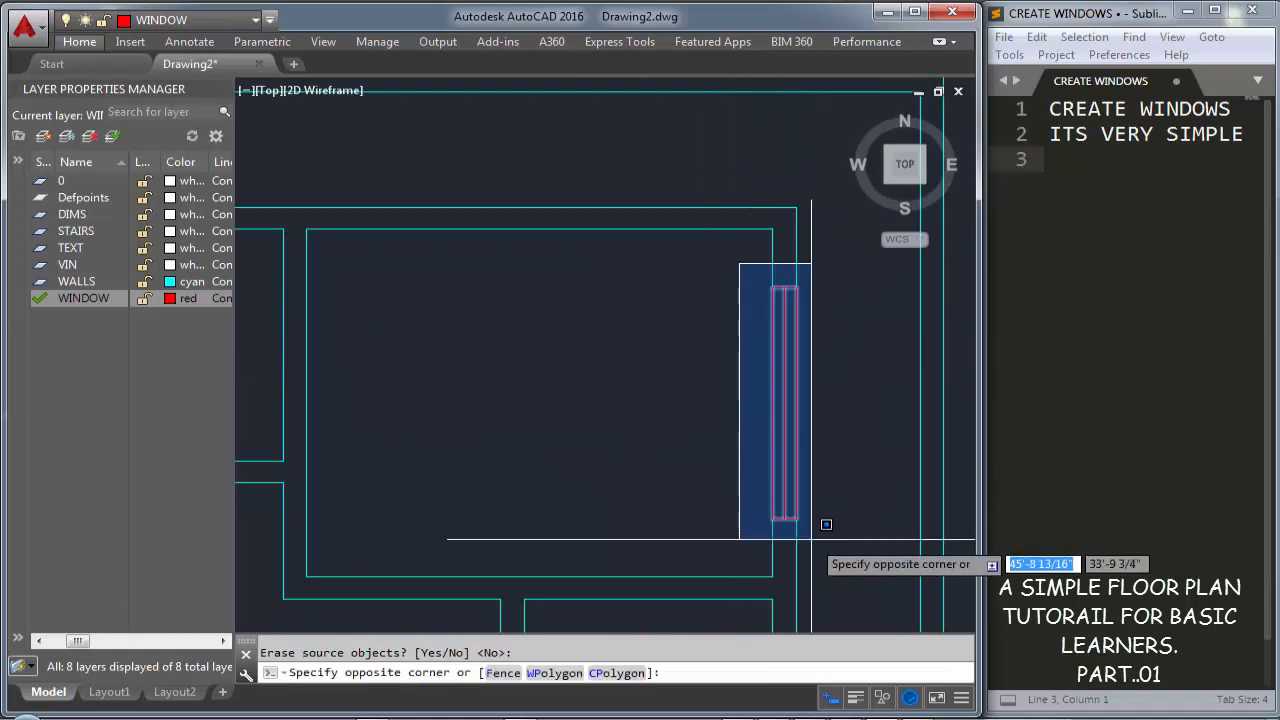
left_click(826, 365)
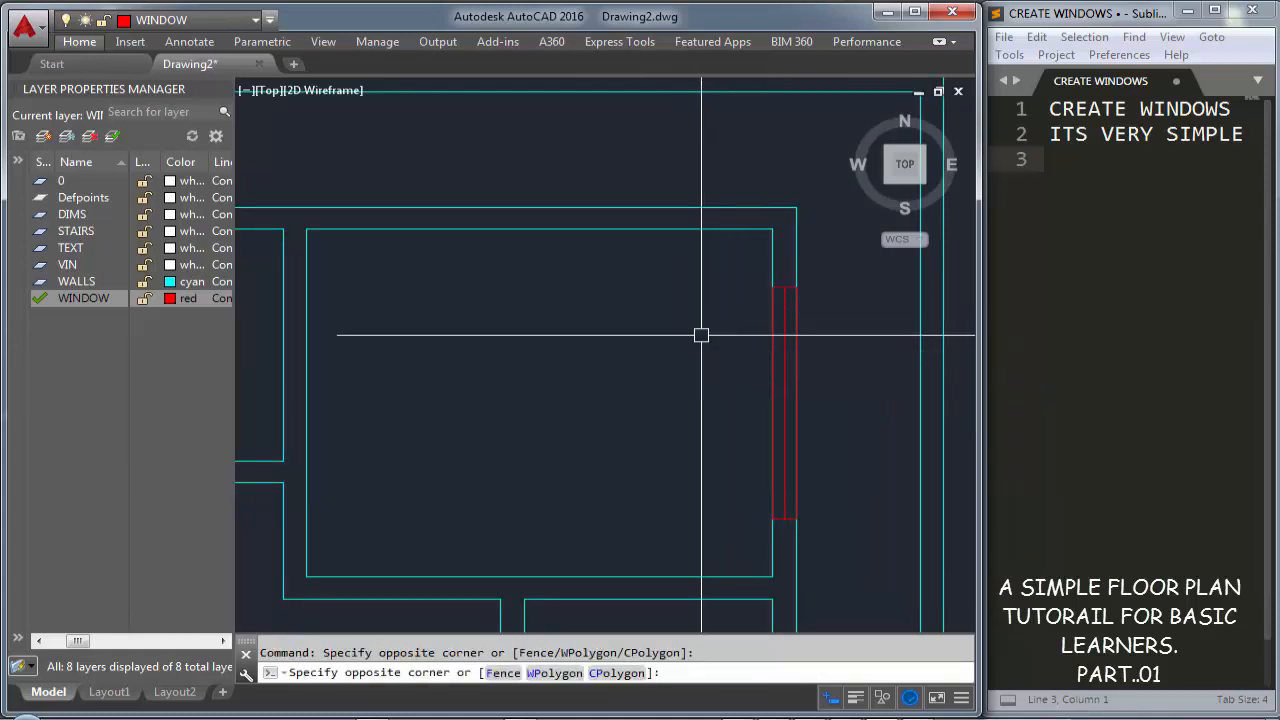
left_click(743, 349)
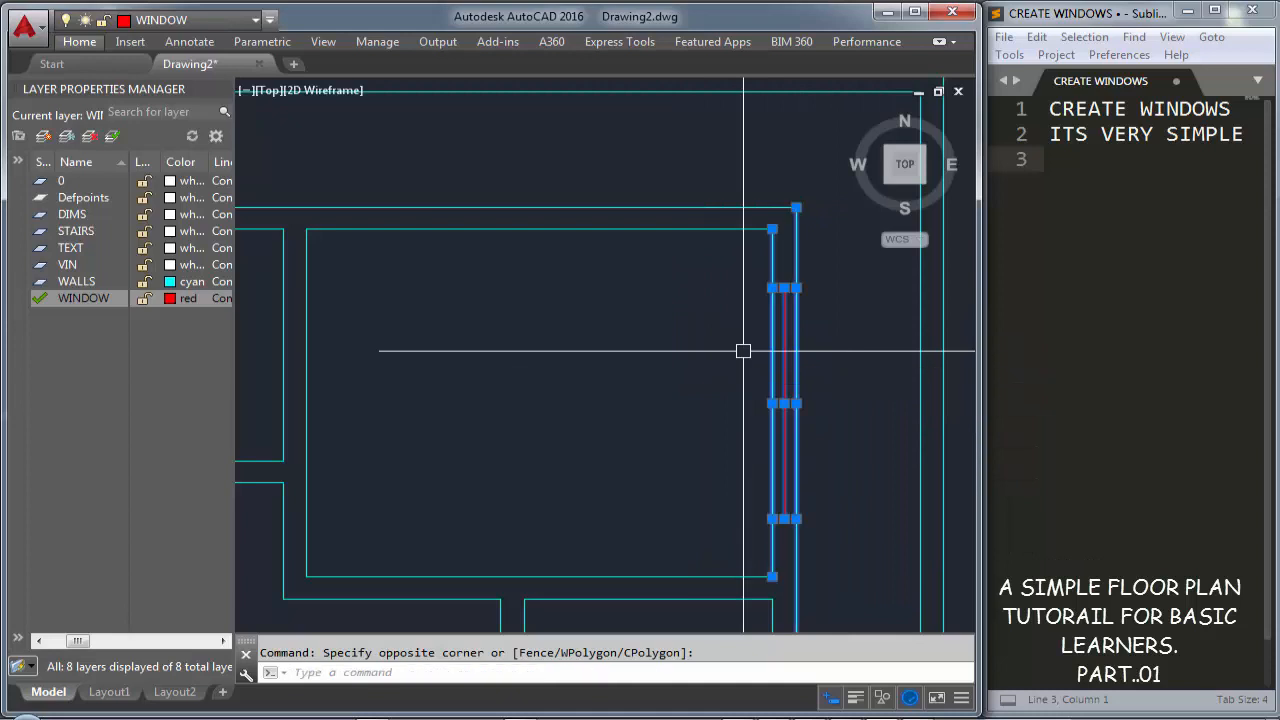
left_click(828, 286, "shift")
left_click(723, 283, "shift")
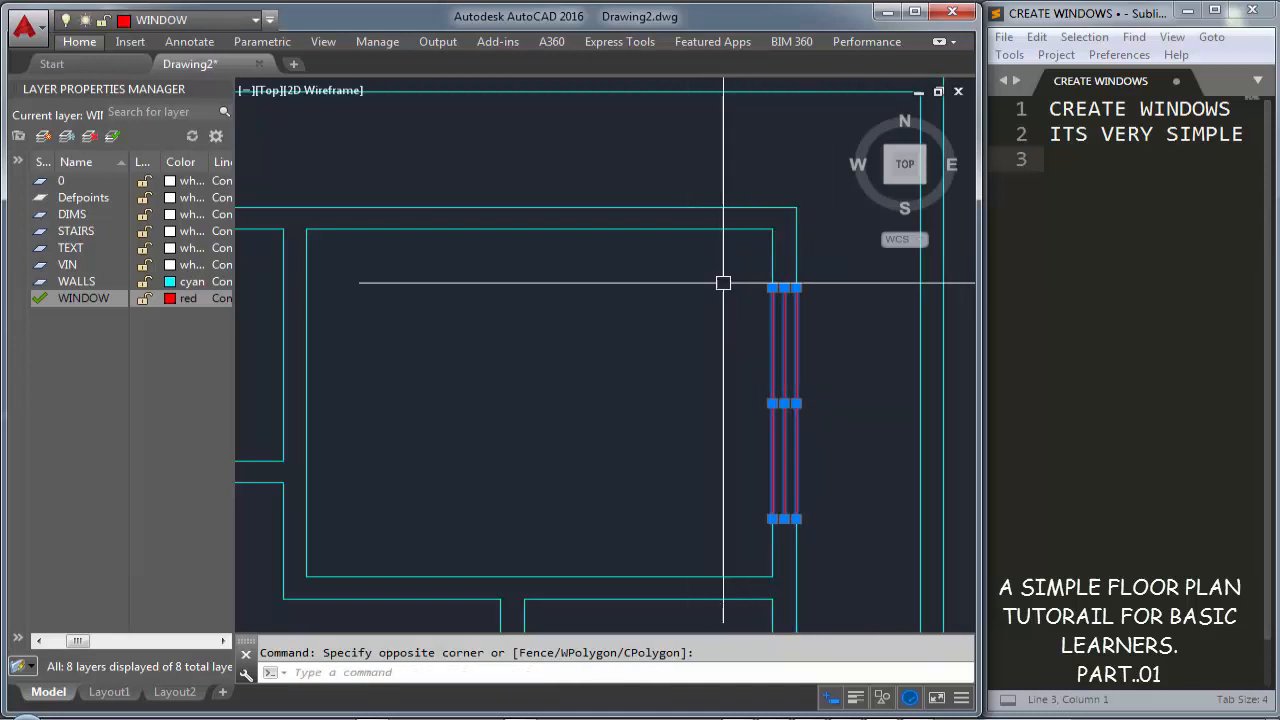
type("m")
key("Return")
left_click(750, 355)
left_click(622, 352)
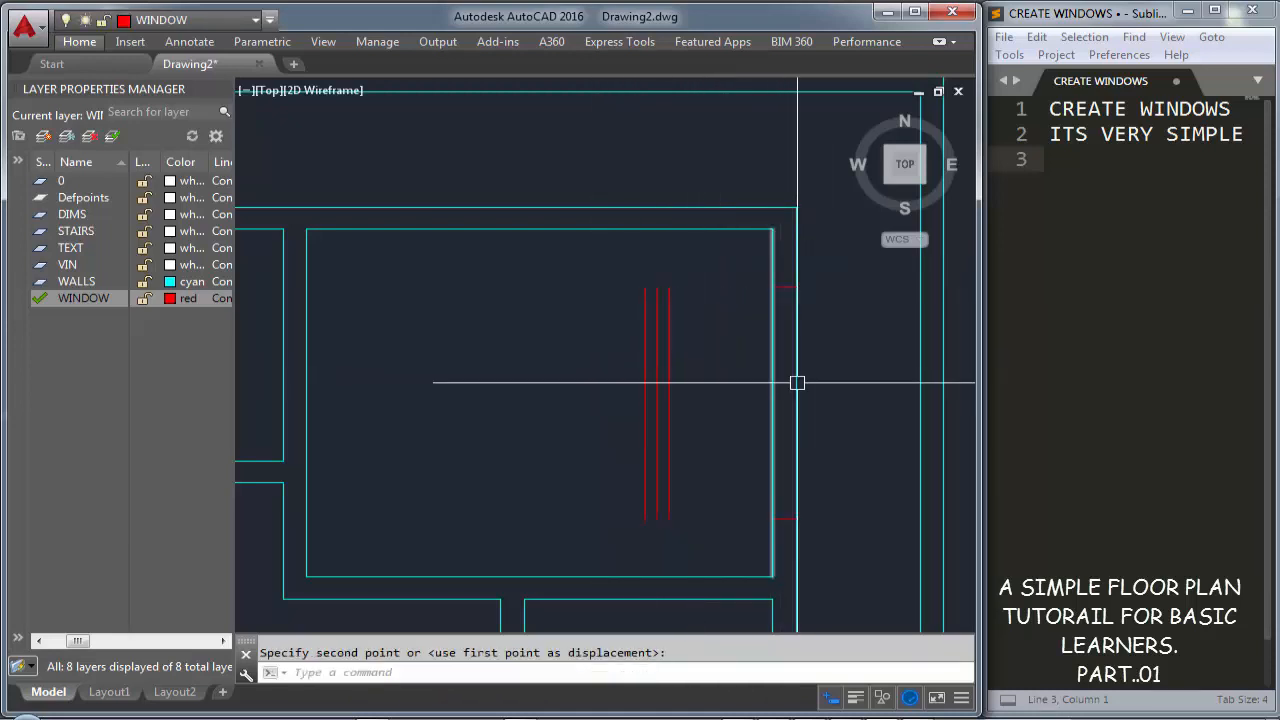
Trim both right-wall lines between the mirrored window's jamb lines to open the wall
type("tr")
key("Return")
key("Return")
left_click(819, 387)
left_click(748, 381)
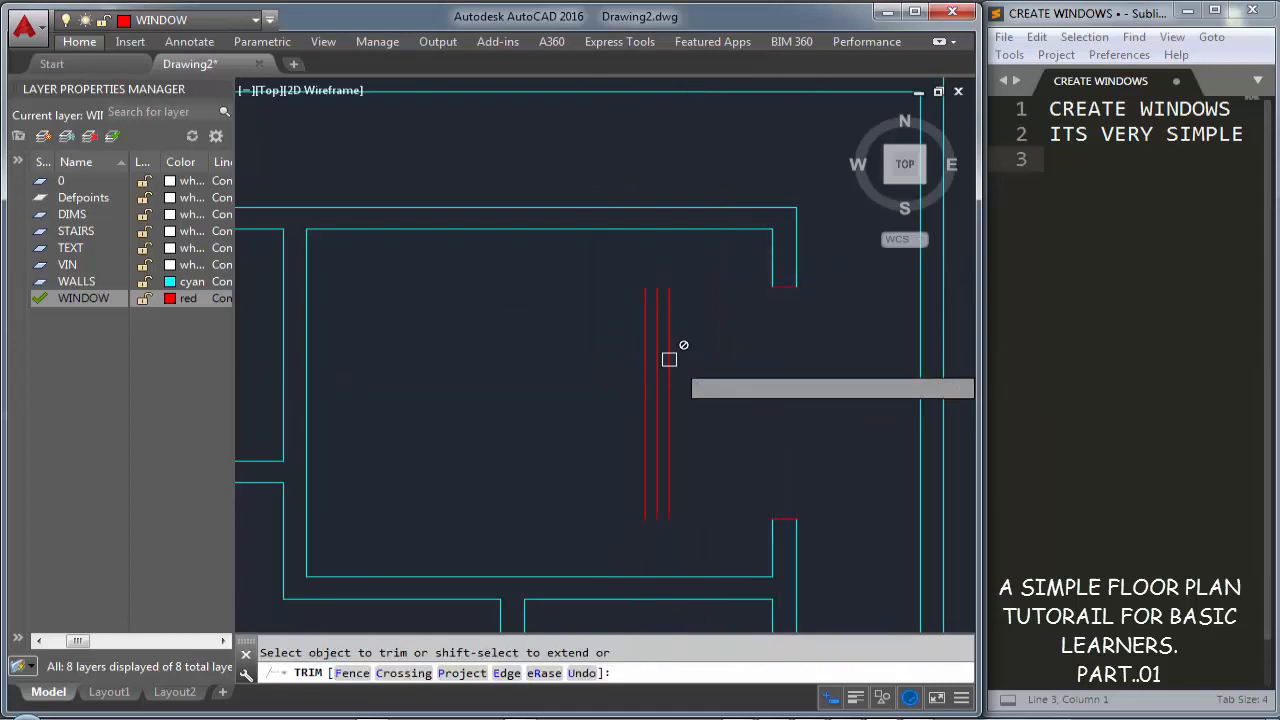
Move the three vertical window lines from inside the upper-right room into the right wall opening, snapping to its lower outer corner
key("Escape")
left_click(590, 274)
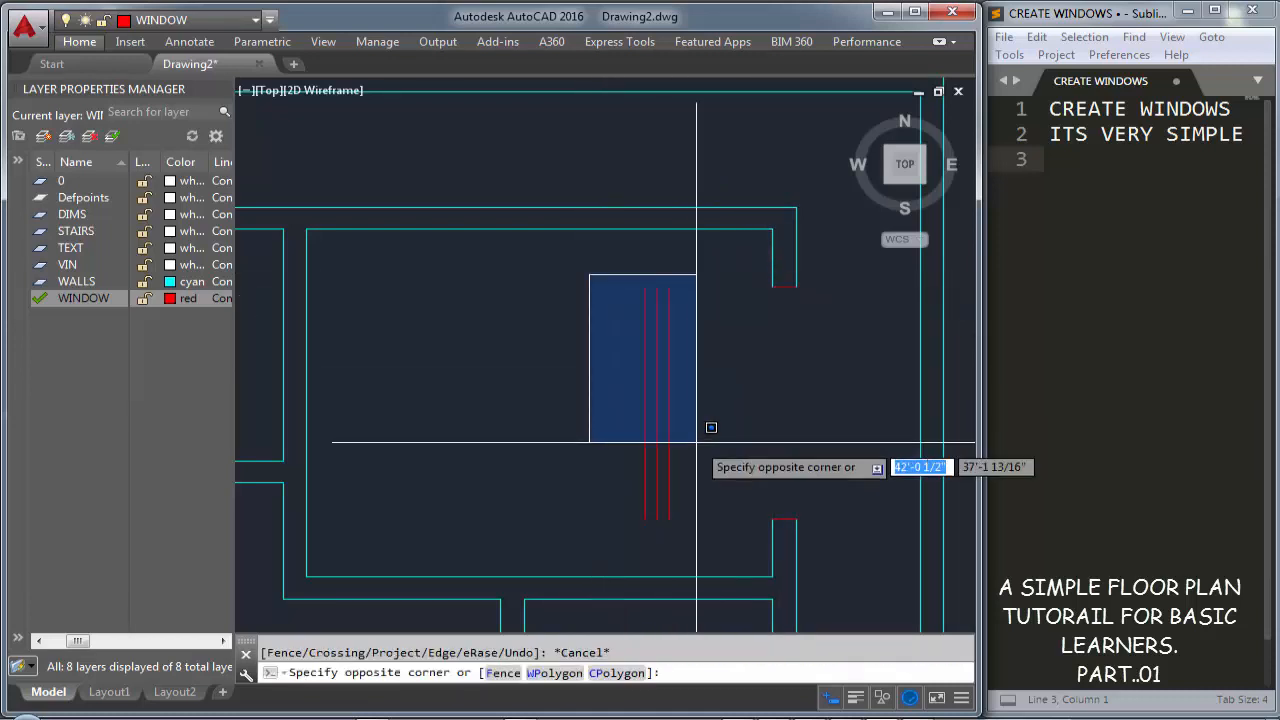
left_click(706, 534)
type("m")
key("Return")
left_click(669, 519)
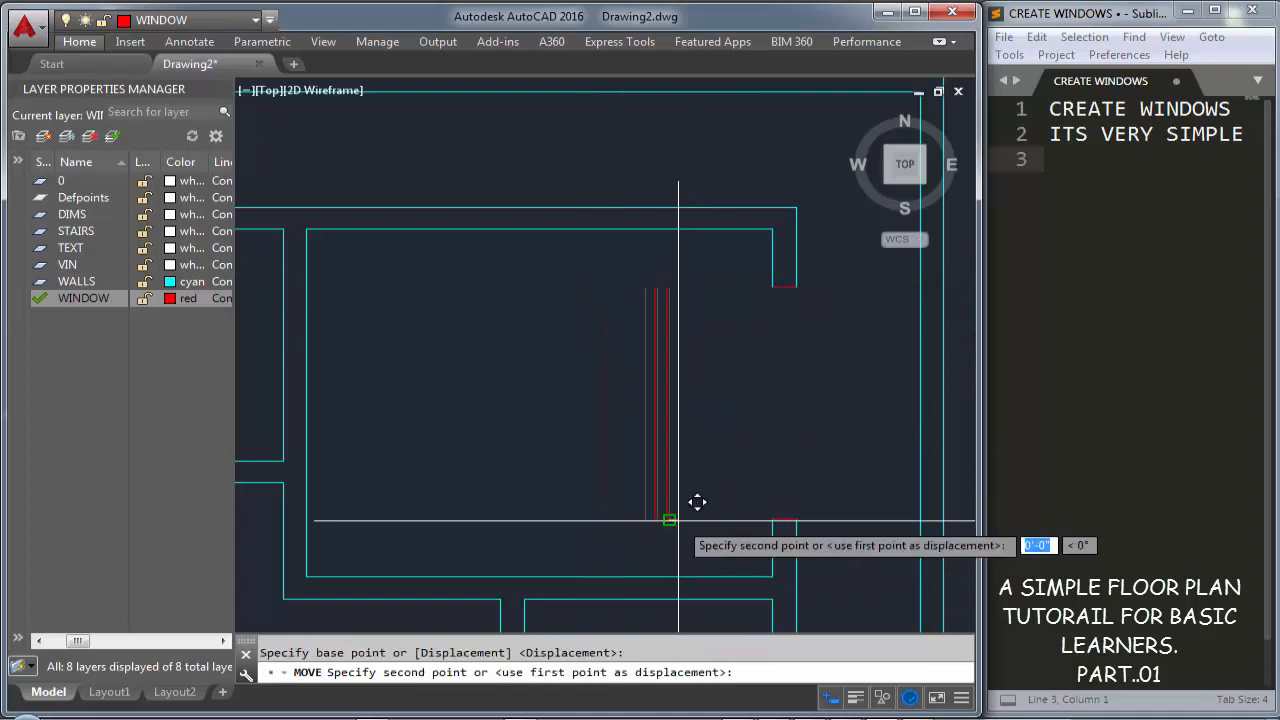
left_click(813, 502)
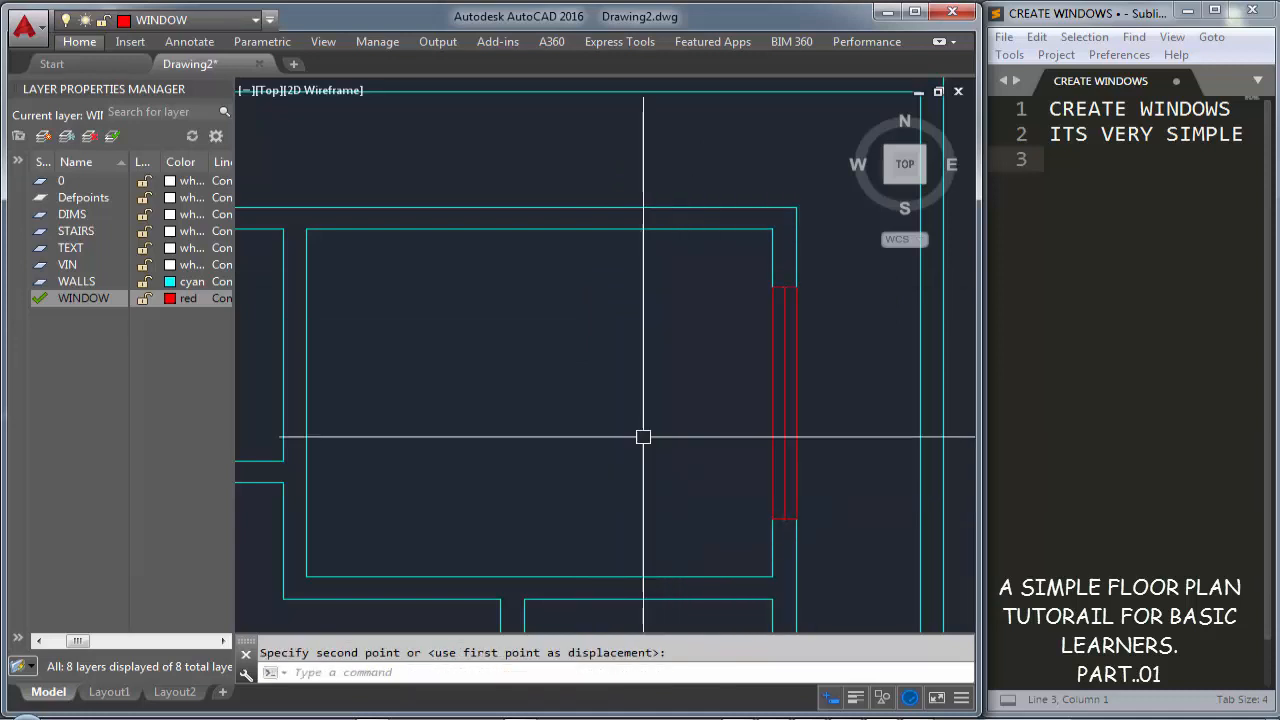
Mirror the two jamb lines of the upper-left room's top wall opening about the central small room's vertical midline, keeping the originals
scroll(789, 434, "up", 5)
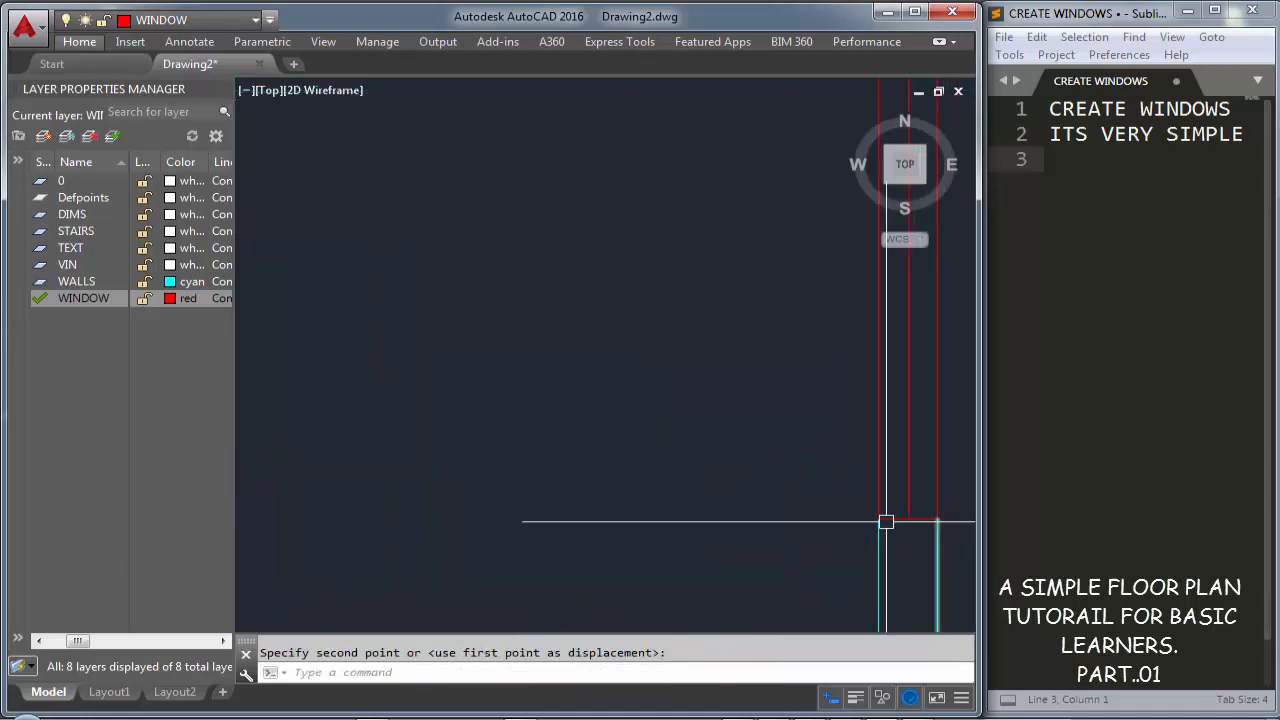
scroll(780, 490, "down", 5)
left_click(363, 363)
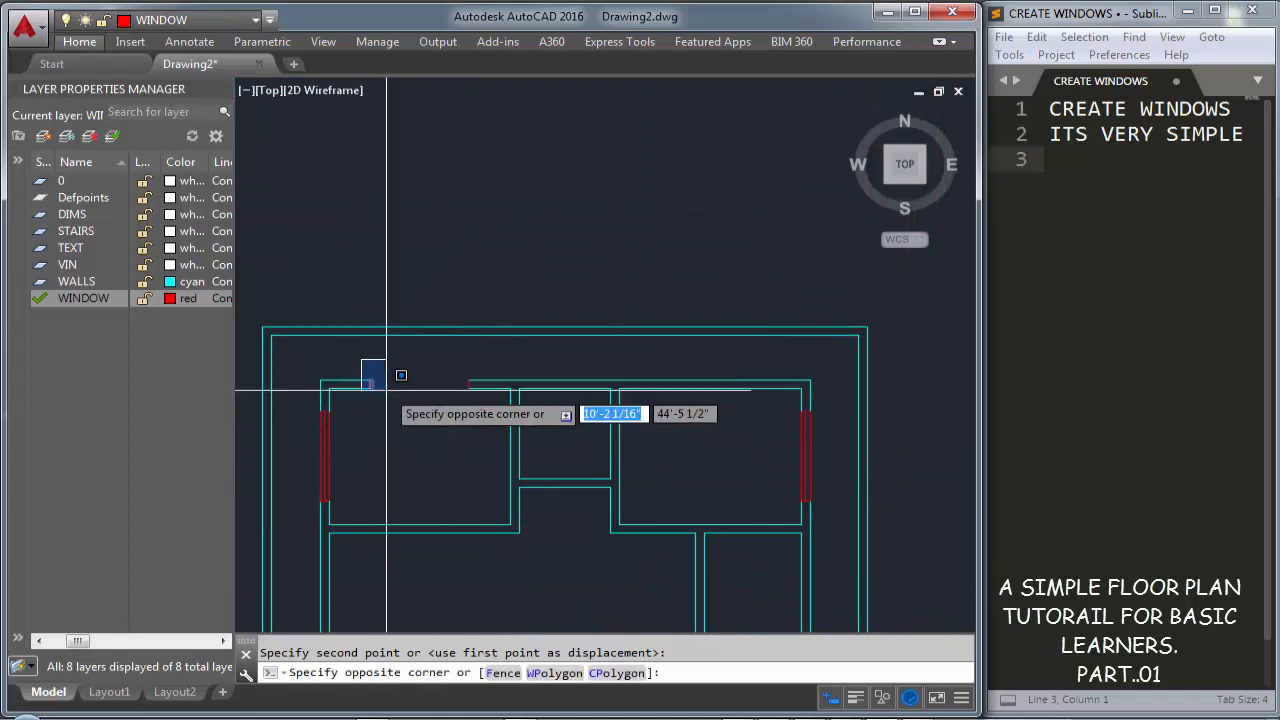
left_click(487, 424)
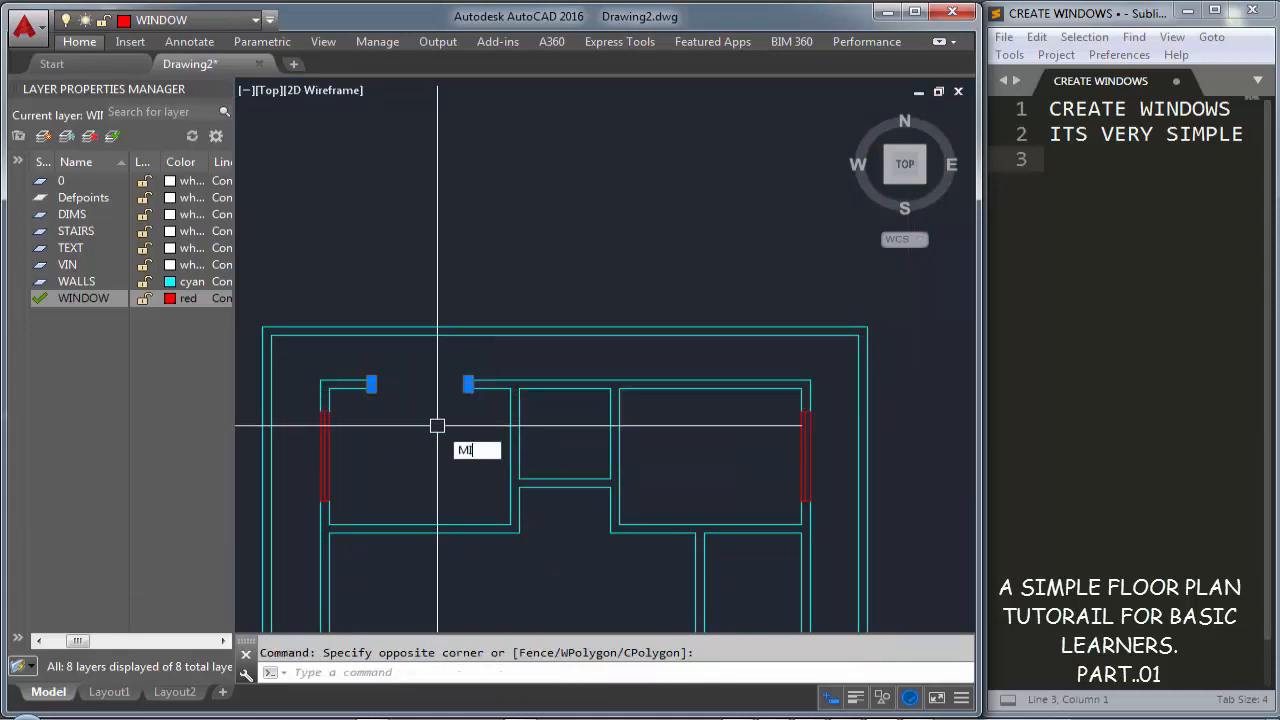
key("Return")
left_click(566, 384)
left_click(571, 455)
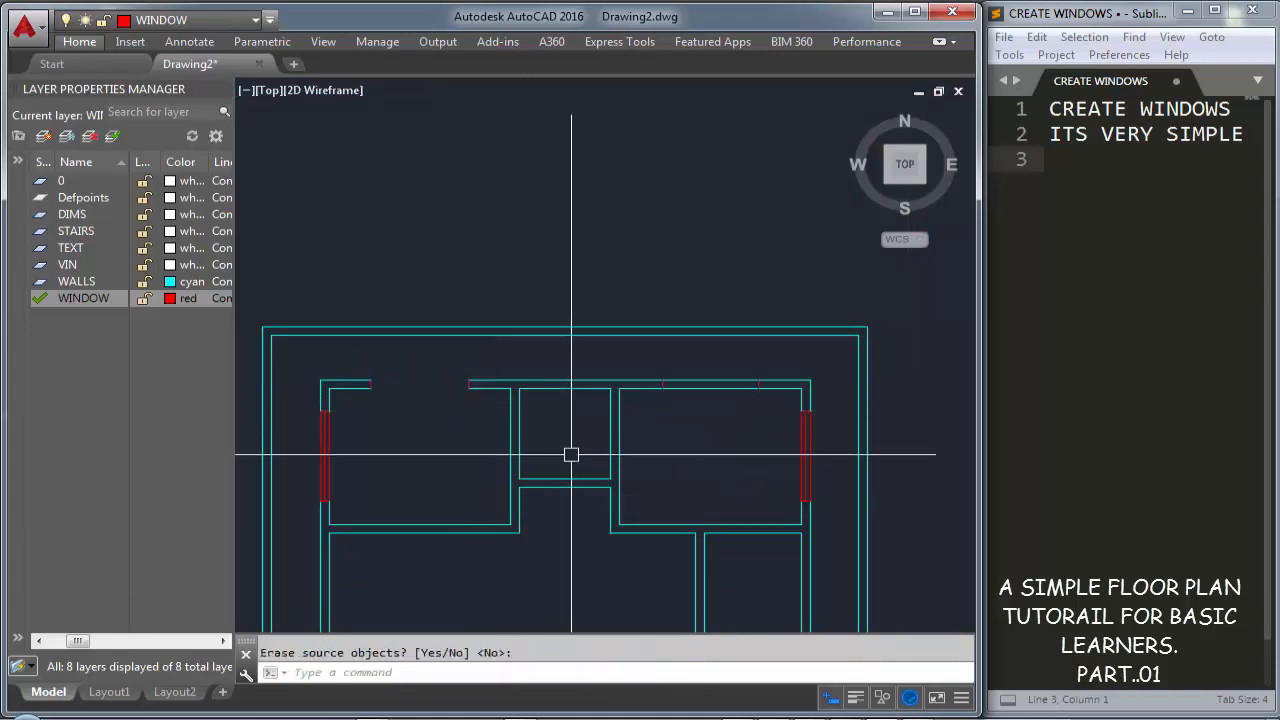
Trim both top wall lines between the mirrored jambs to open a window gap in the upper-right room
key("Return")
key("Return")
left_click(717, 424)
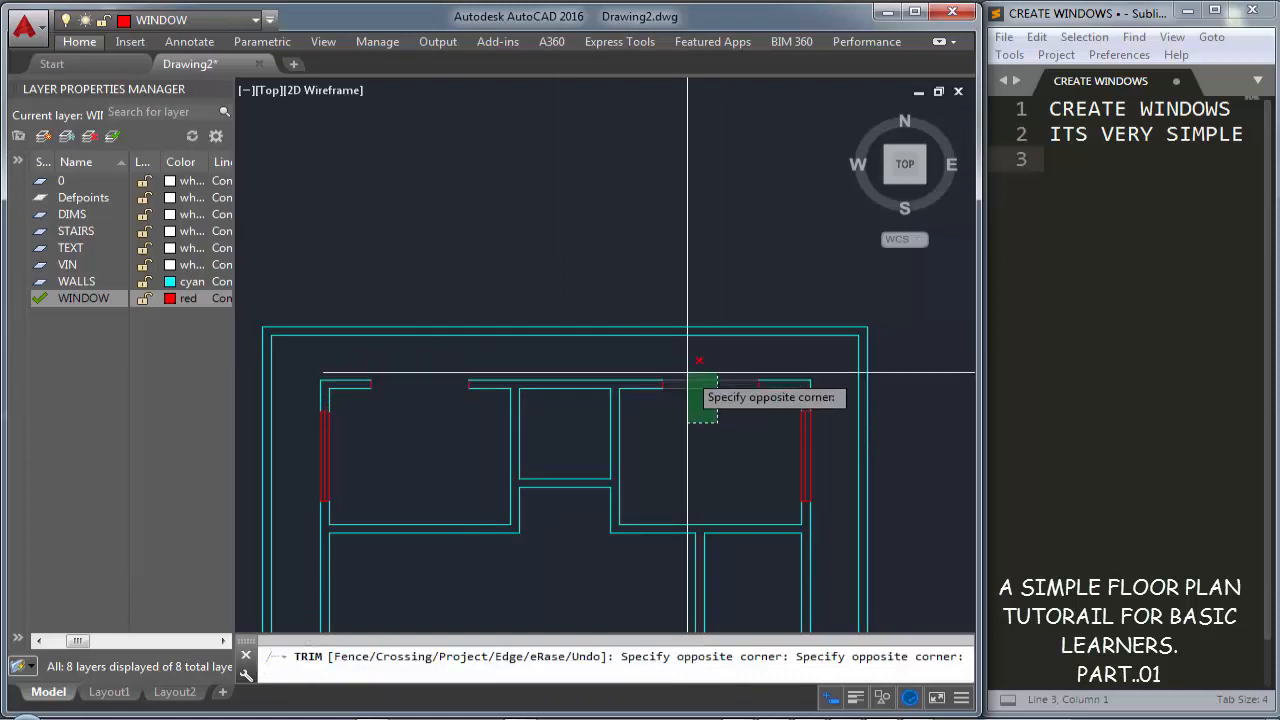
left_click(687, 373)
key("Escape")
Draw an 8' line across the outer edge of the upper-right room's top window gap, from jamb to jamb
type("l")
key("Return")
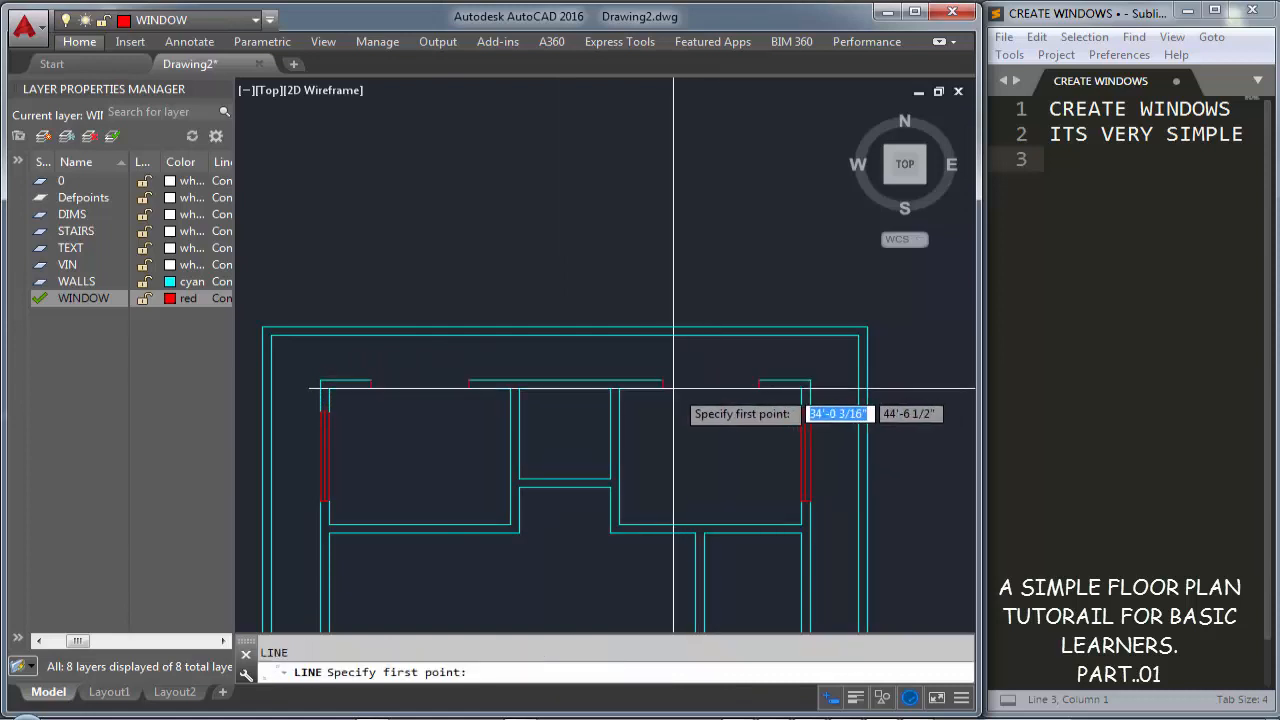
left_click(662, 380)
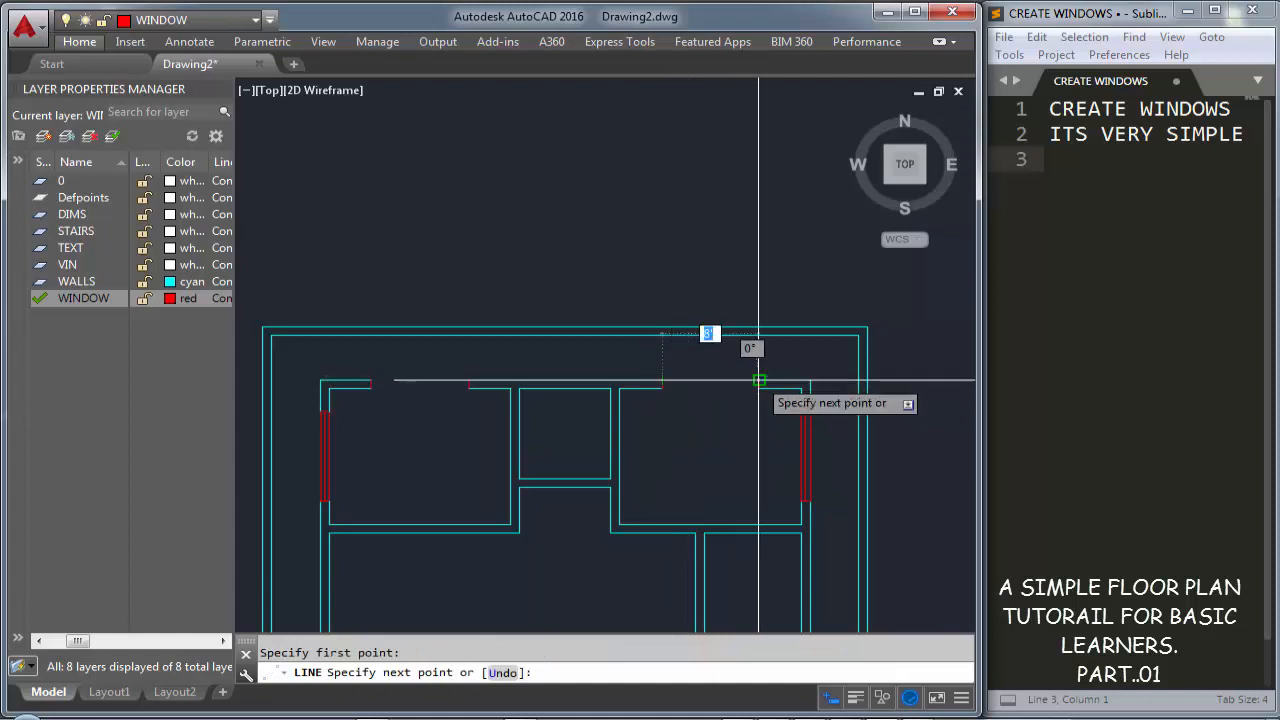
key("Return")
Offset the window line 4.5" inward twice to make the middle and inner window lines in the top wall
scroll(717, 390, "up", 4)
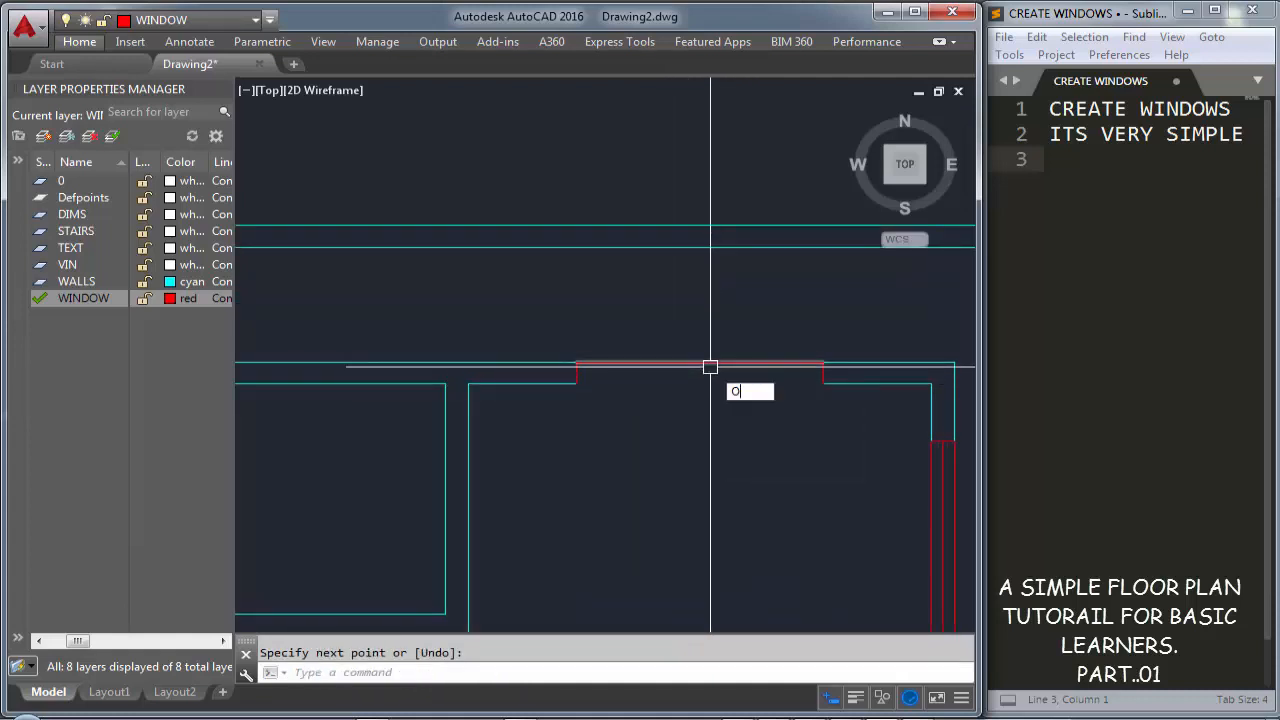
type("o")
key("Return")
type("4.")
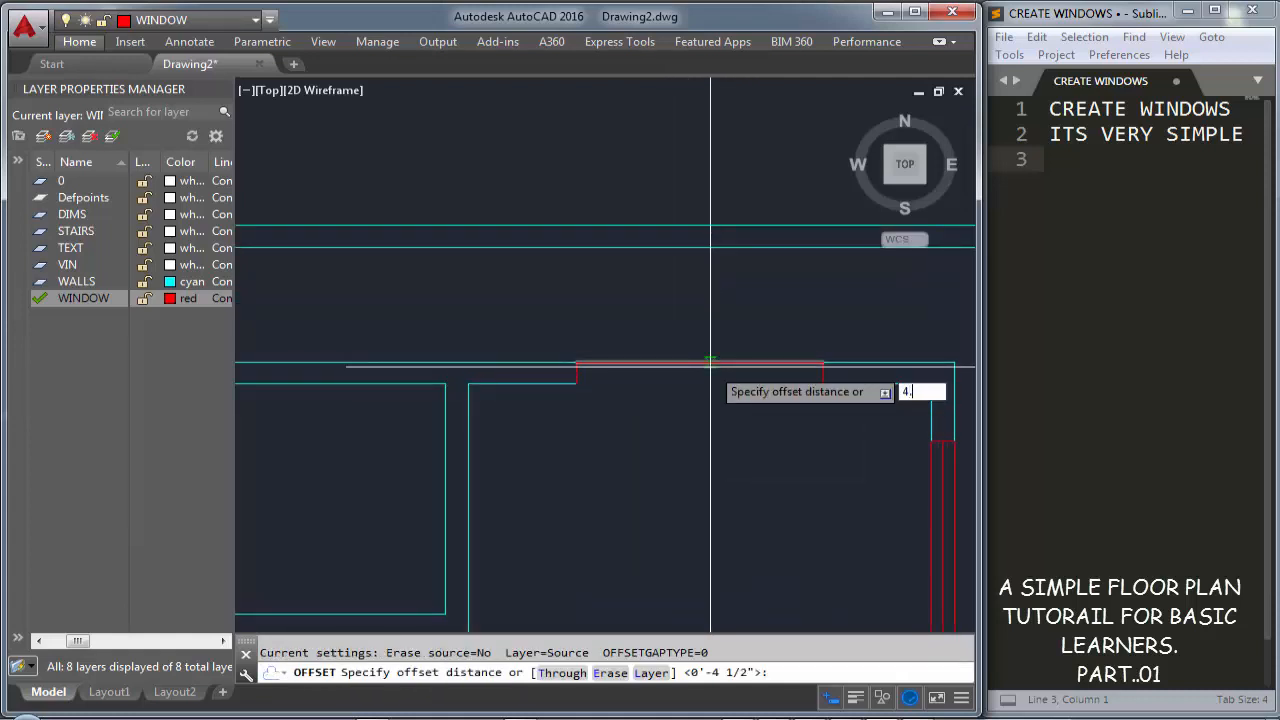
type("5")
key("Return")
left_click(709, 366)
left_click(709, 374)
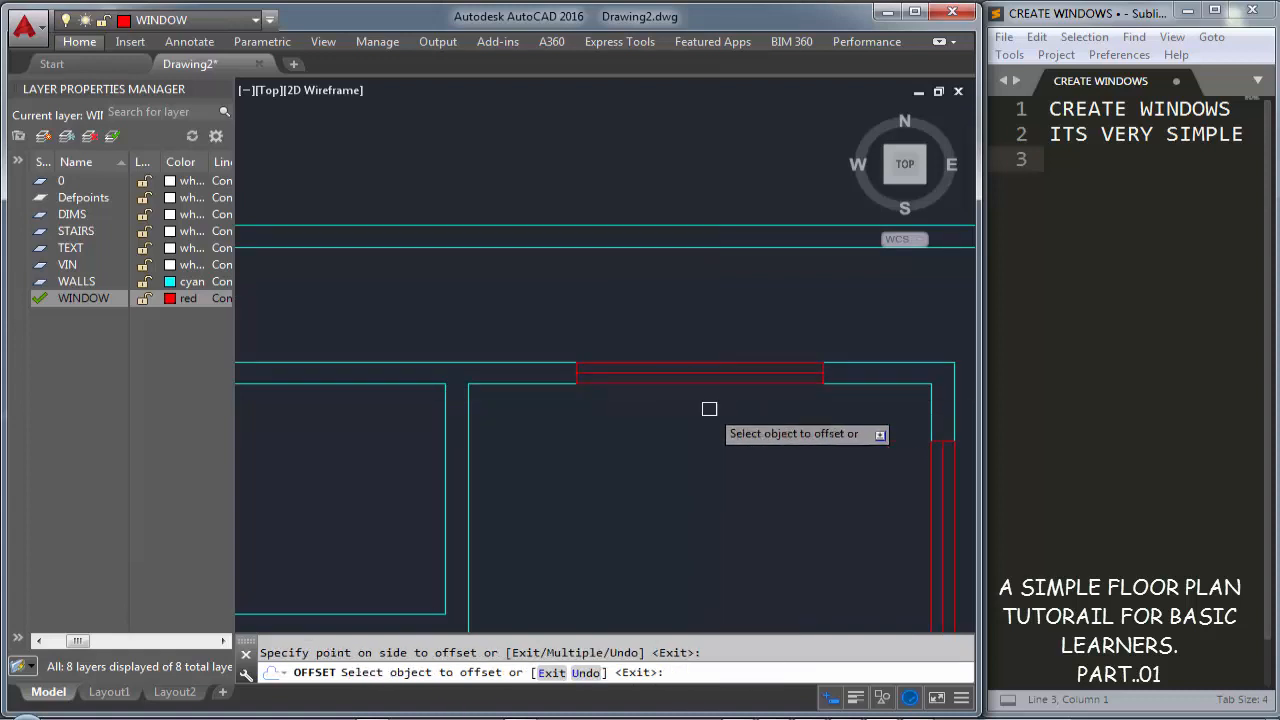
key("Escape")
Mirror the three top-wall window lines about the central small room's midline into the upper-left room's gap, keeping the source
left_click(547, 332)
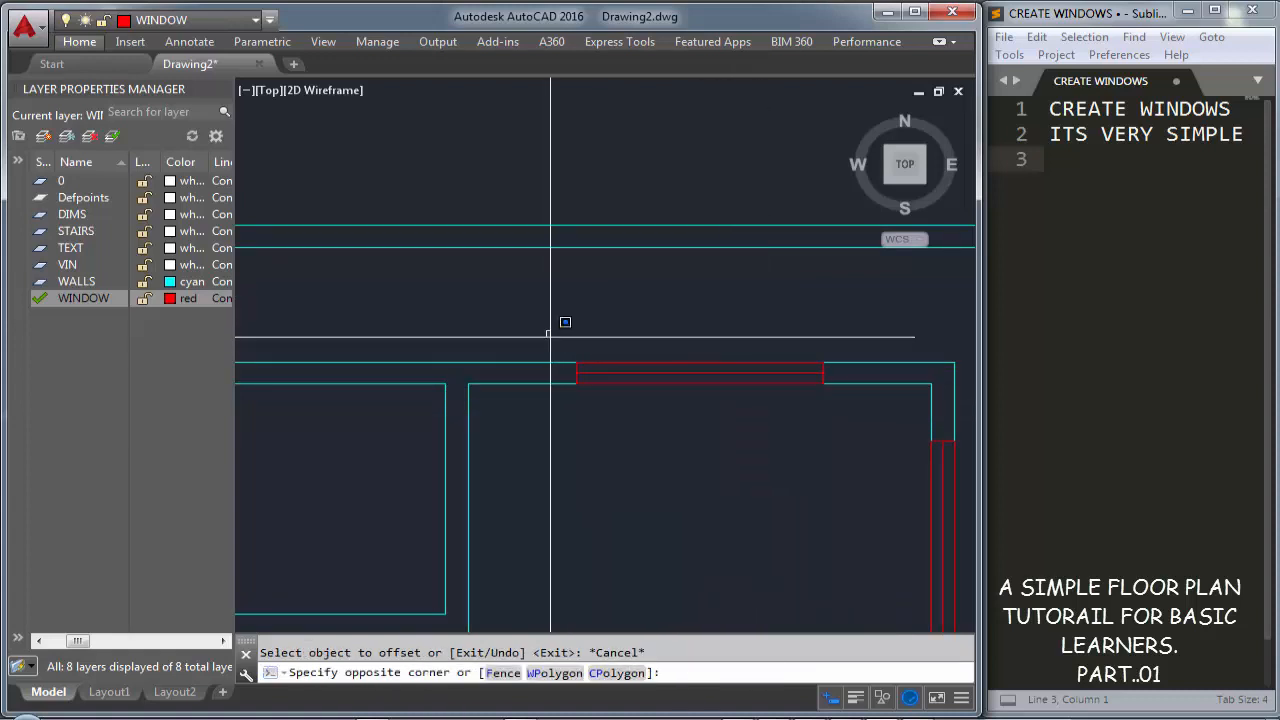
key("Escape")
left_click(782, 435)
left_click(709, 337)
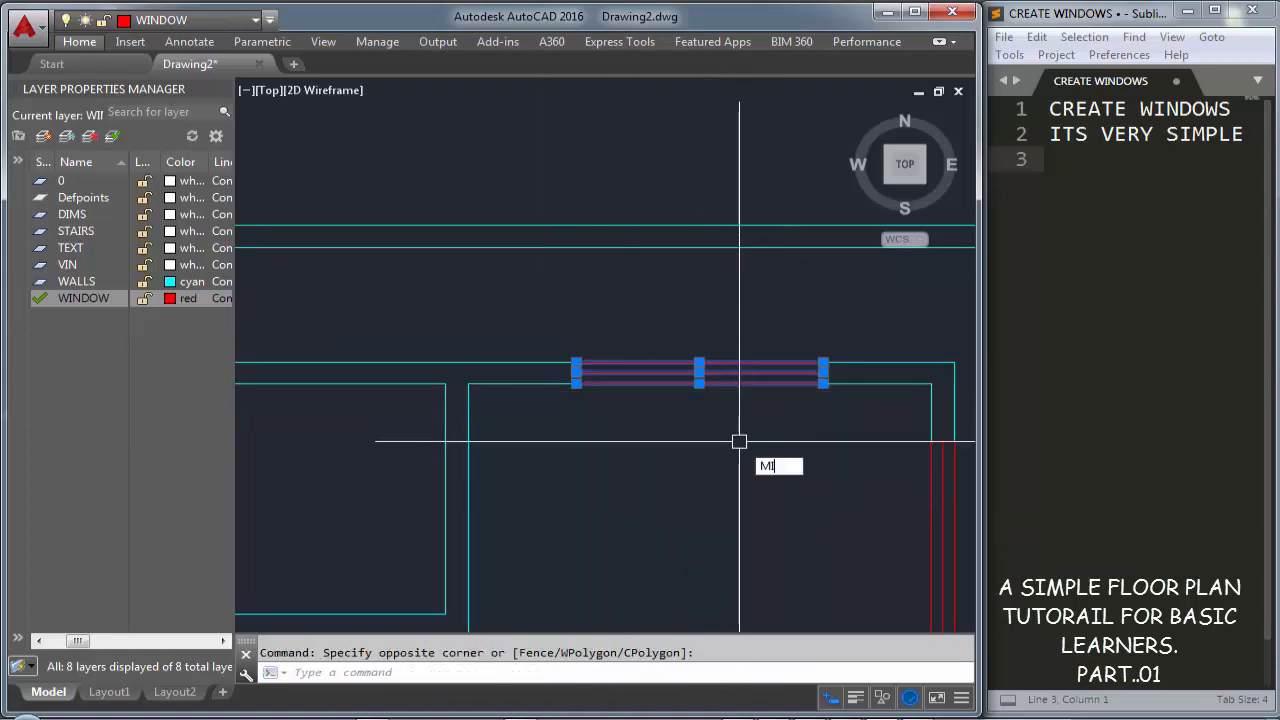
type("MI")
key("Return")
scroll(739, 441, "down", 2)
left_click(483, 402)
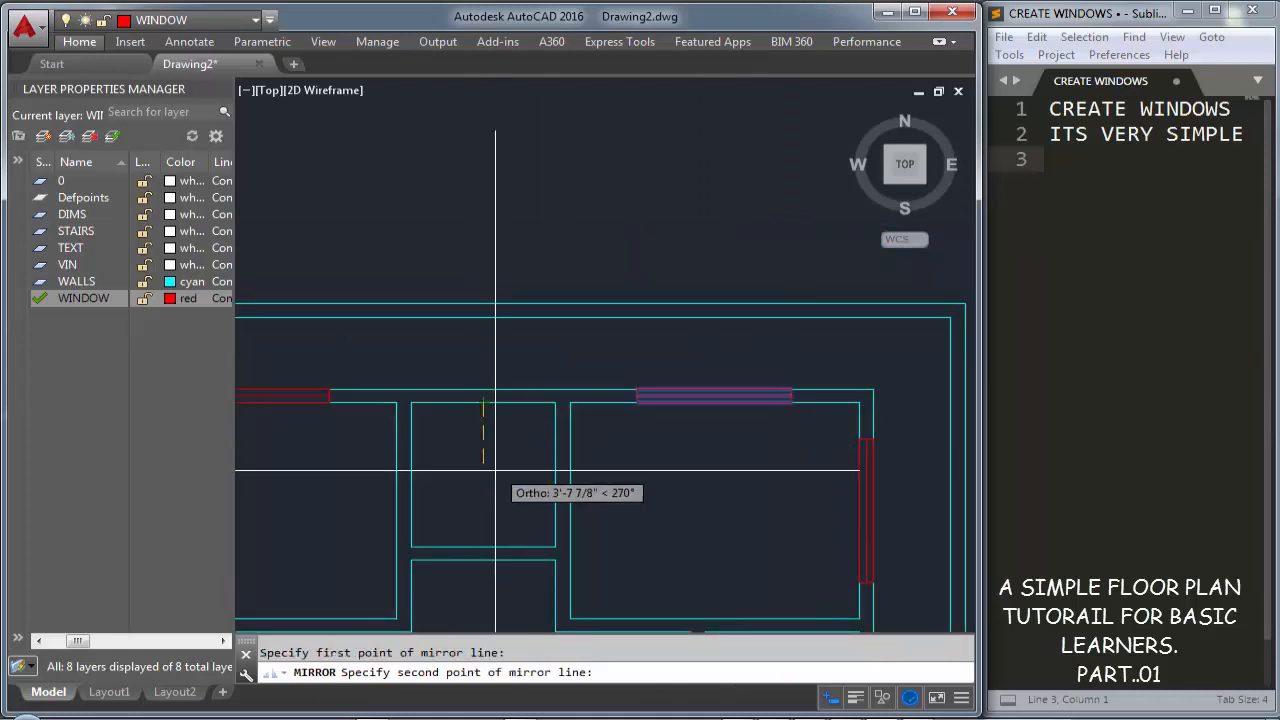
left_click(495, 469)
scroll(680, 300, "down", 4)
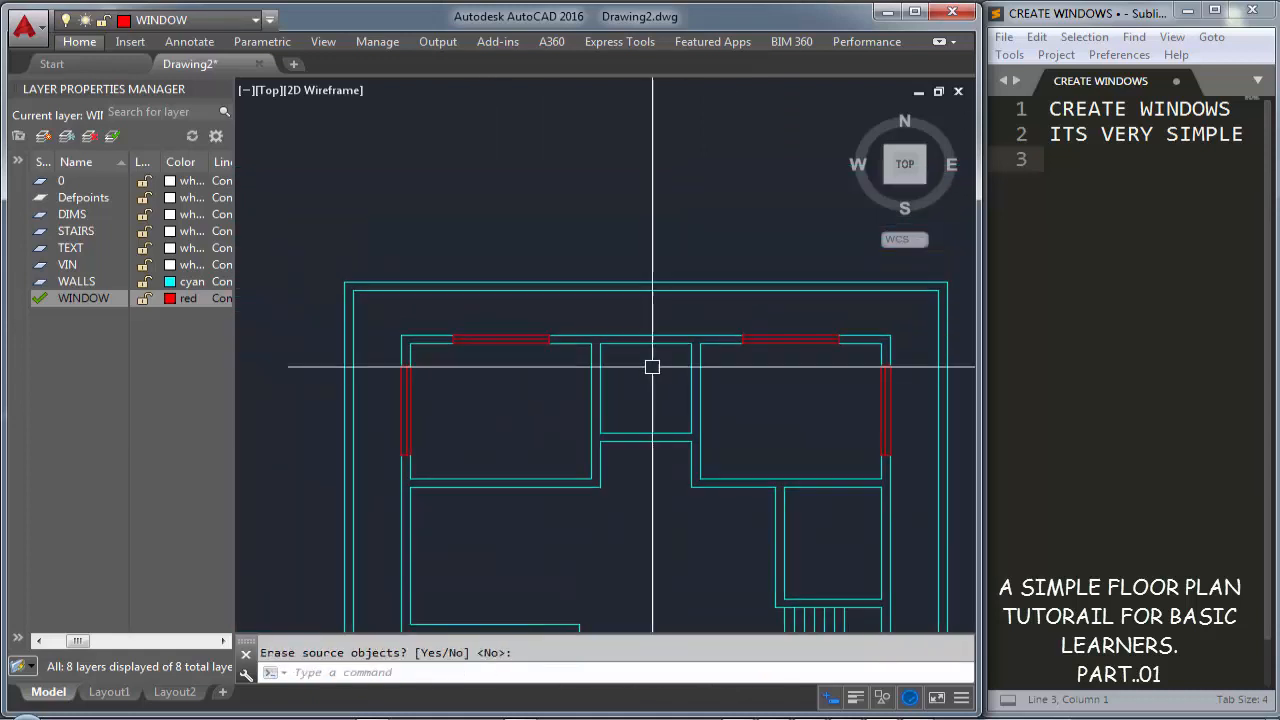
Draw a short horizontal line into the large middle room from the midpoint of its left wall's inner face
scroll(652, 367, "up", 2)
scroll(649, 371, "down", 2)
middle_click_drag(649, 371, 650, 241)
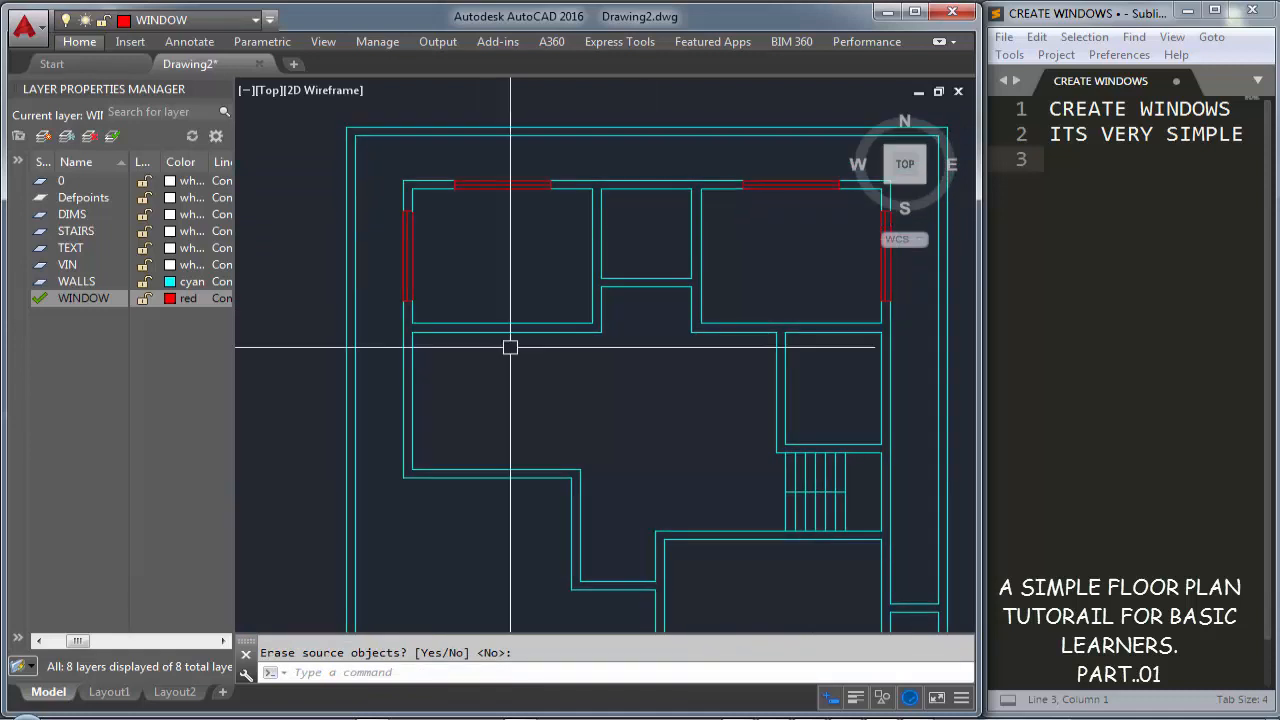
middle_click_drag(457, 397, 505, 343)
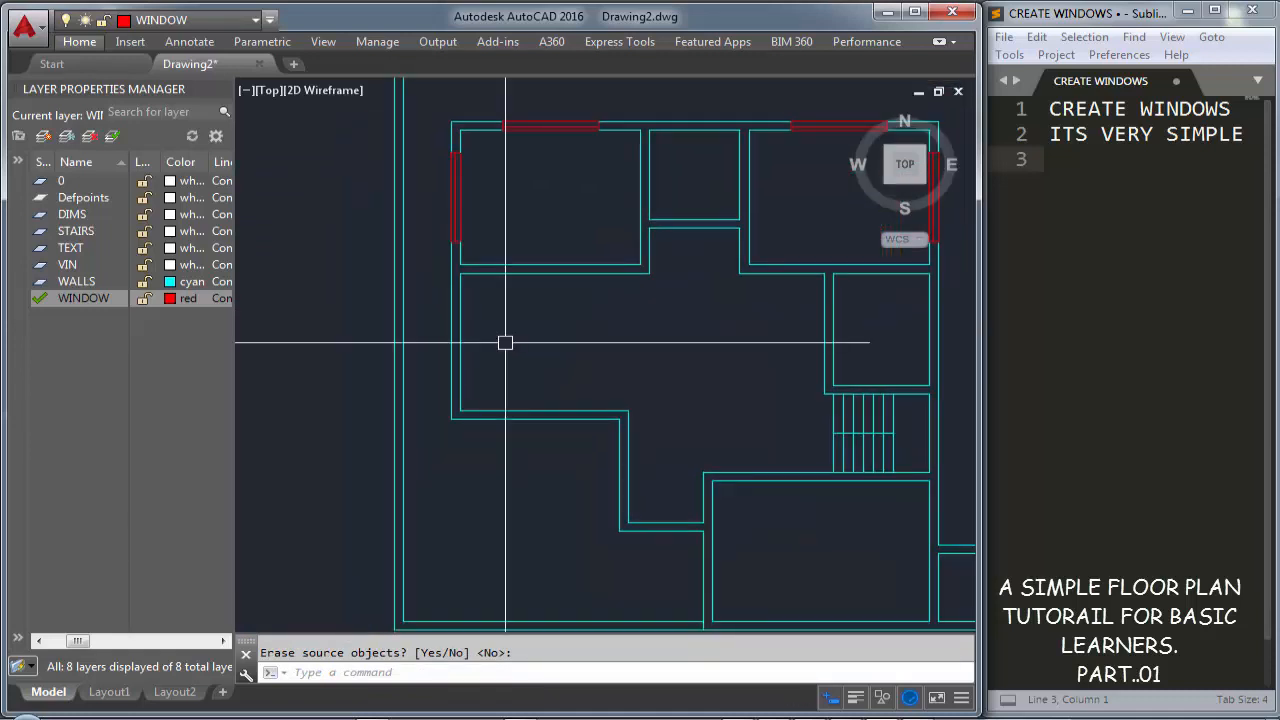
key("Return")
type("l")
key("Return")
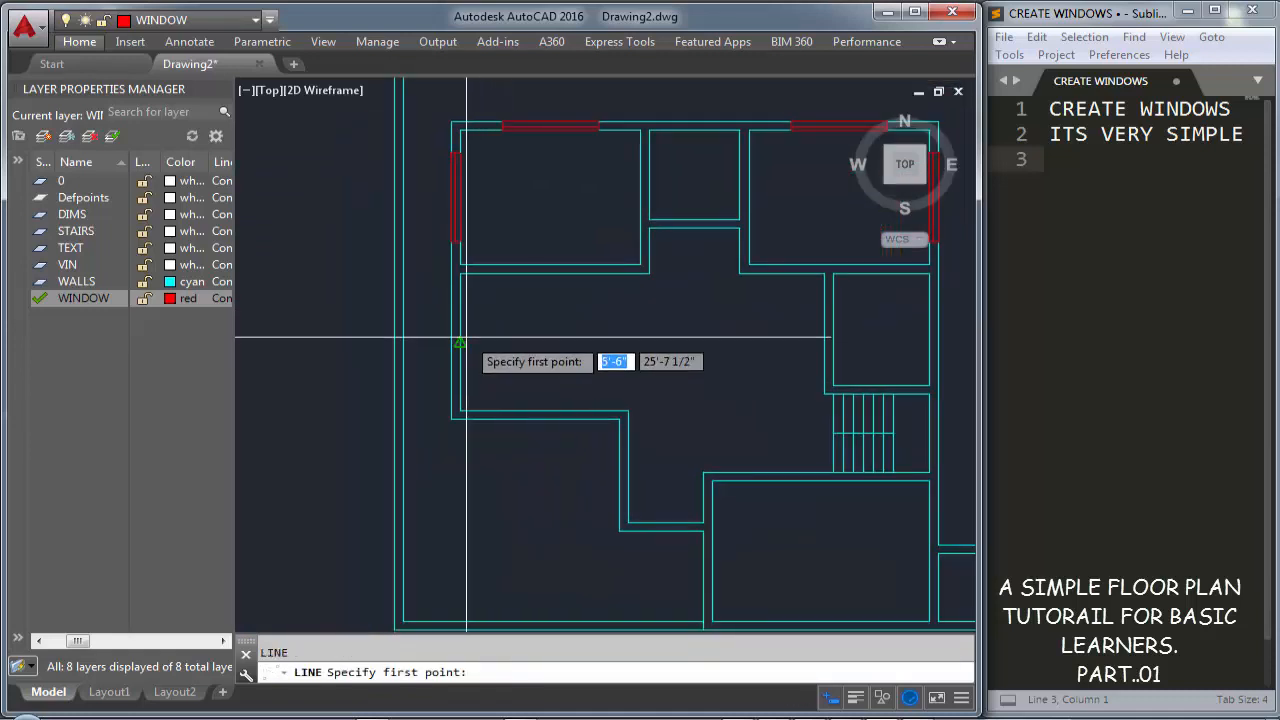
left_click(460, 343)
left_click(506, 343)
key("Return")
Draw a short vertical line up into the large middle room from the midpoint of its lower-left wall's inner face
key("Return")
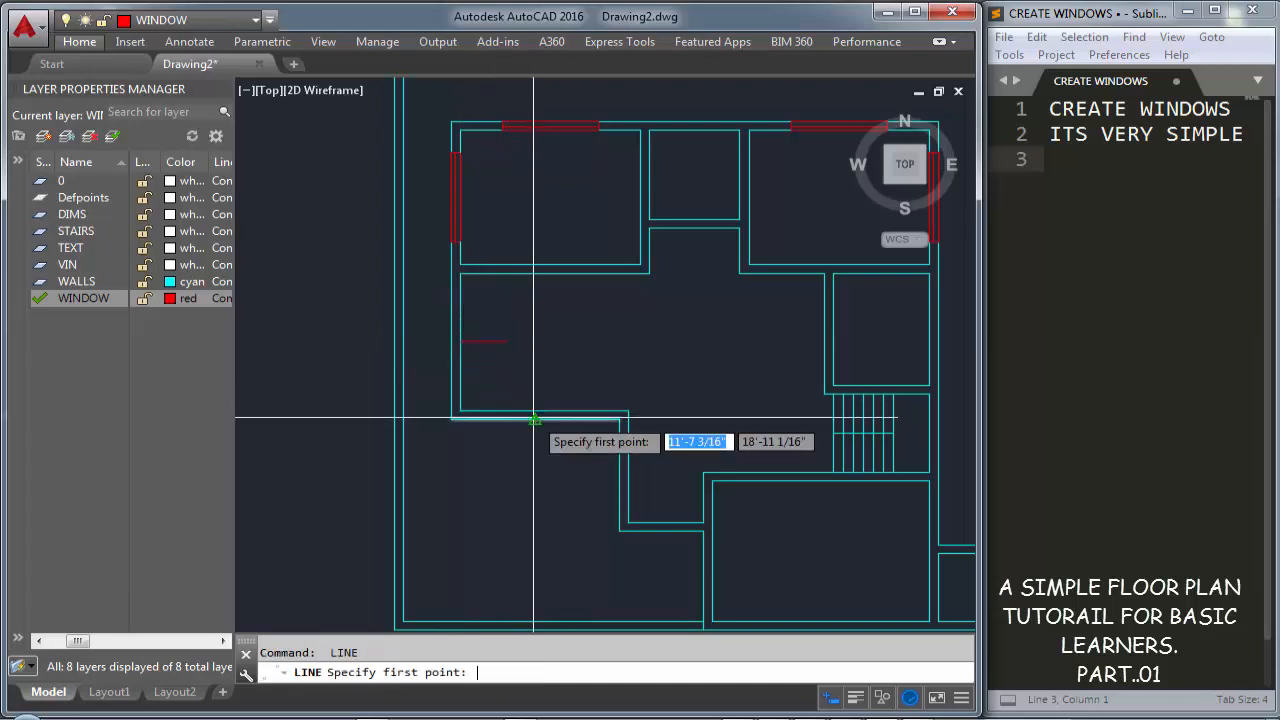
left_click(544, 412)
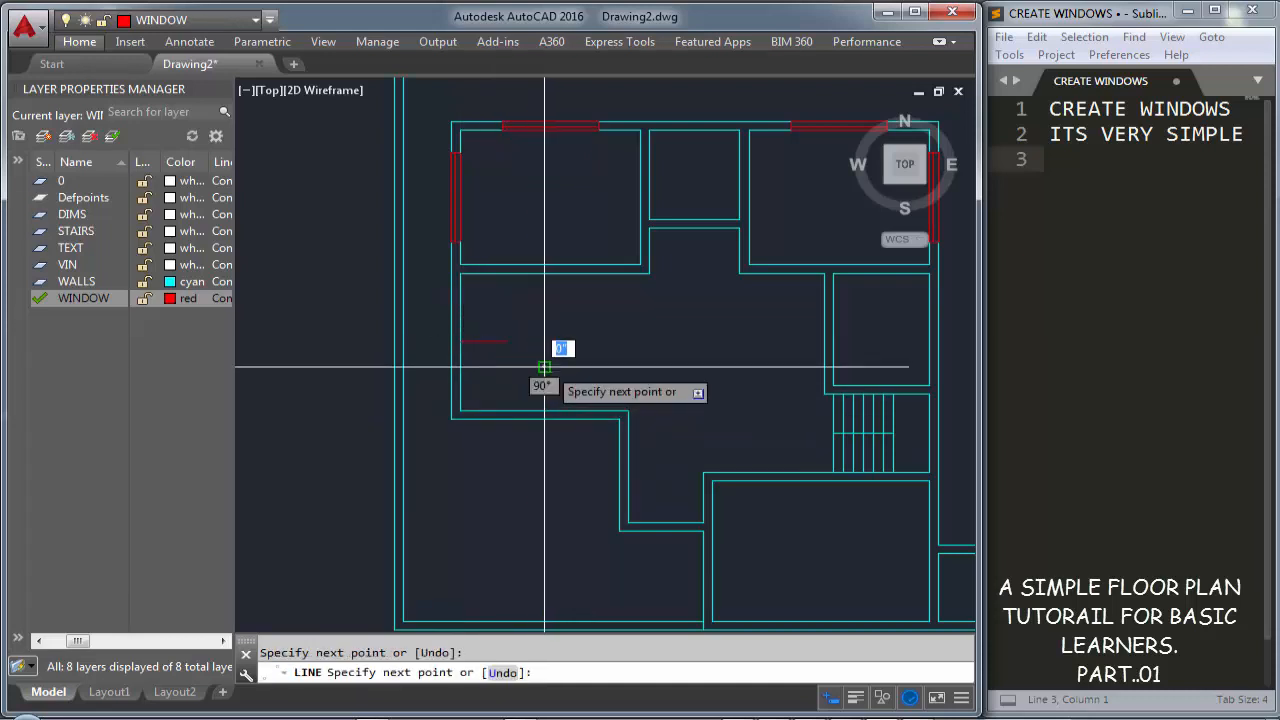
left_click(544, 367)
key("Return")
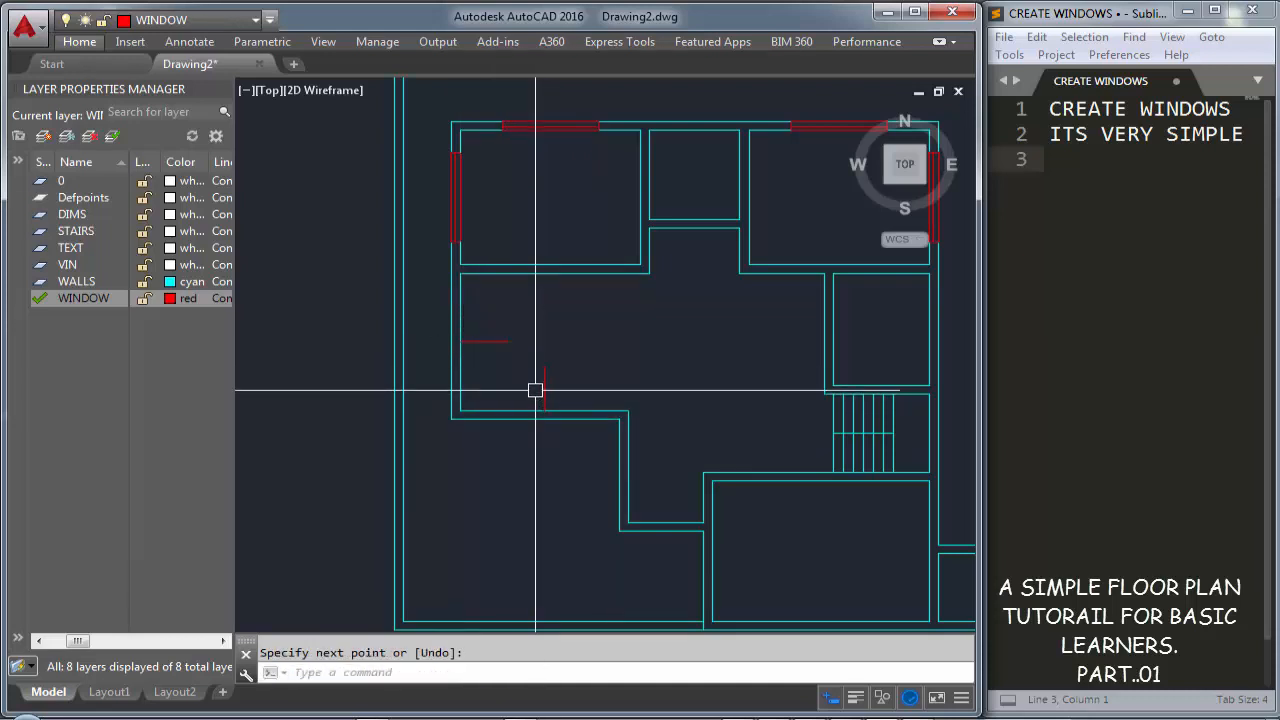
Offset the short vertical midpoint line 4' to both sides to mark the lower wall's window width
type("o")
key("Return")
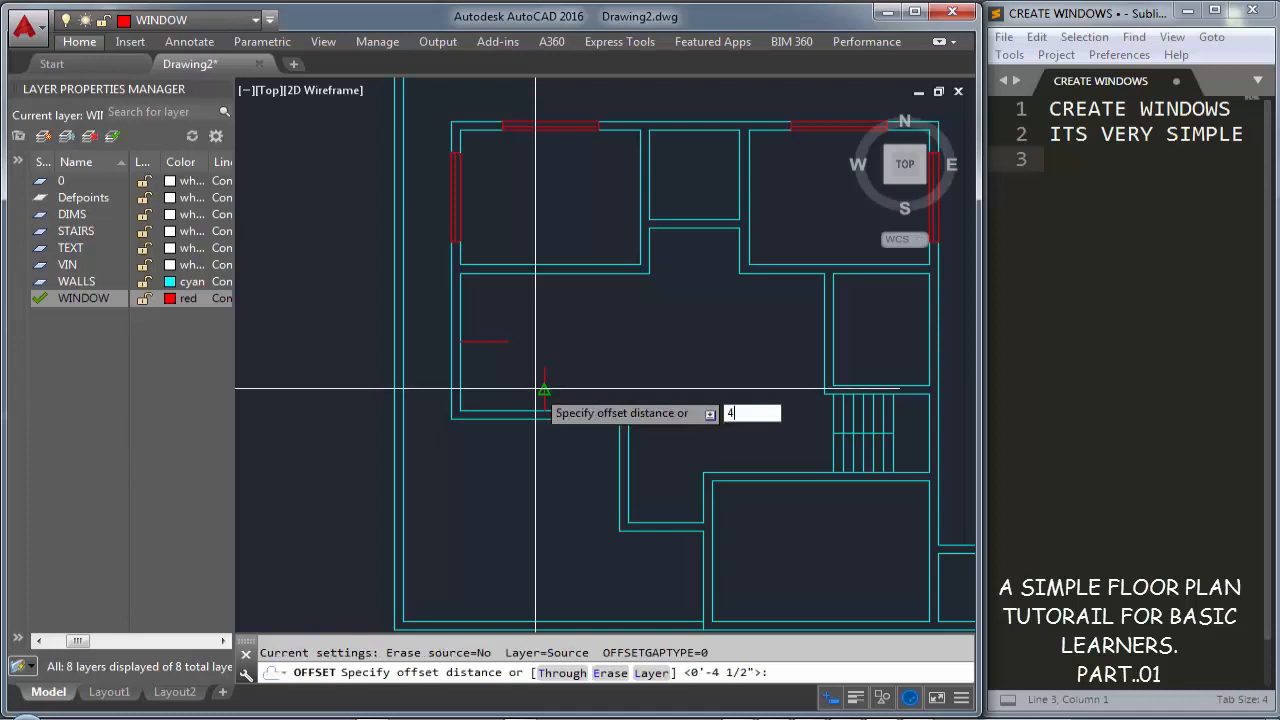
type("4'")
key("Return")
left_click(544, 380)
left_click(587, 381)
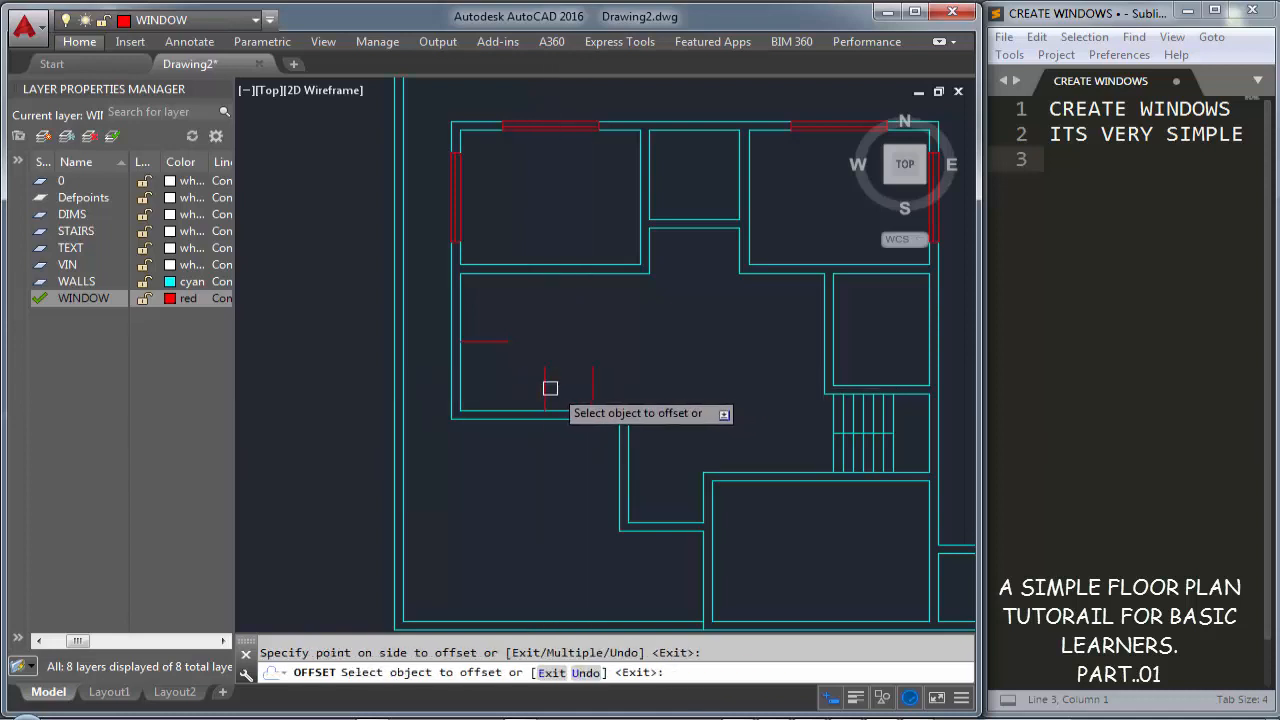
left_click(546, 388)
left_click(491, 350)
Offset the short horizontal midpoint line upward and downward by the same 4' distance to mark the left wall's window
left_click(471, 341)
left_click(474, 315)
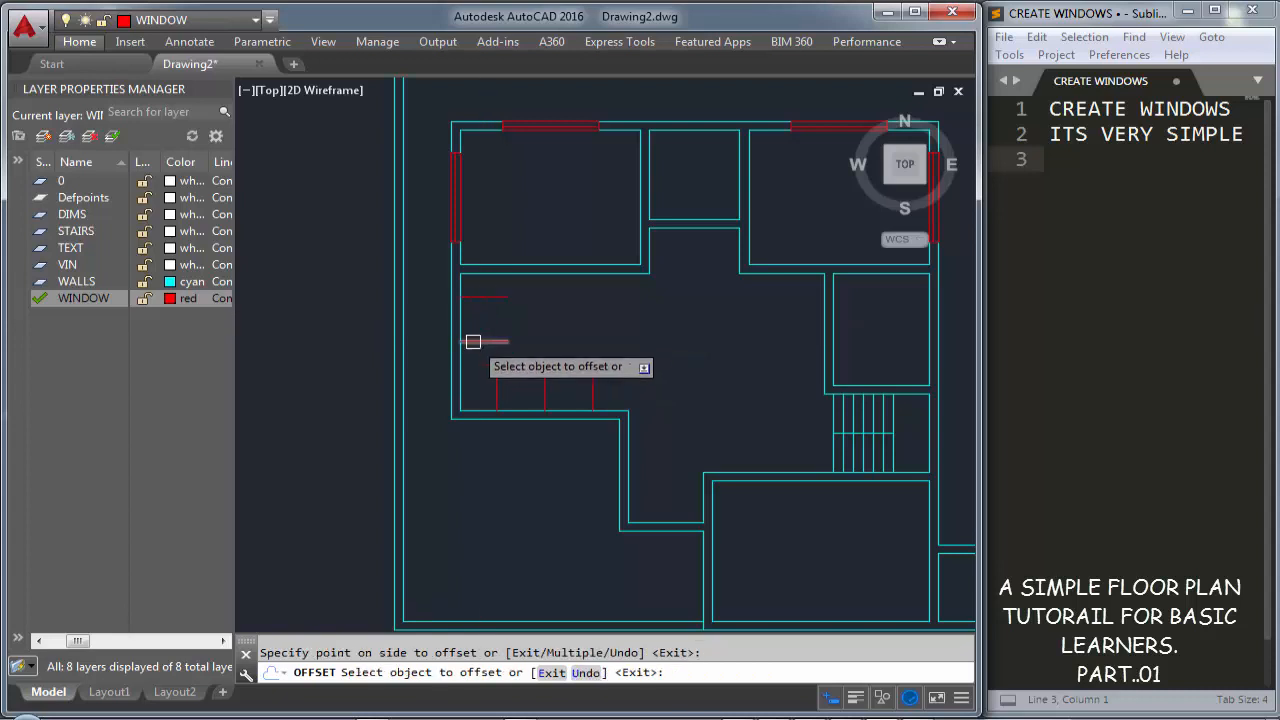
left_click(473, 341)
left_click(490, 382)
key("Escape")
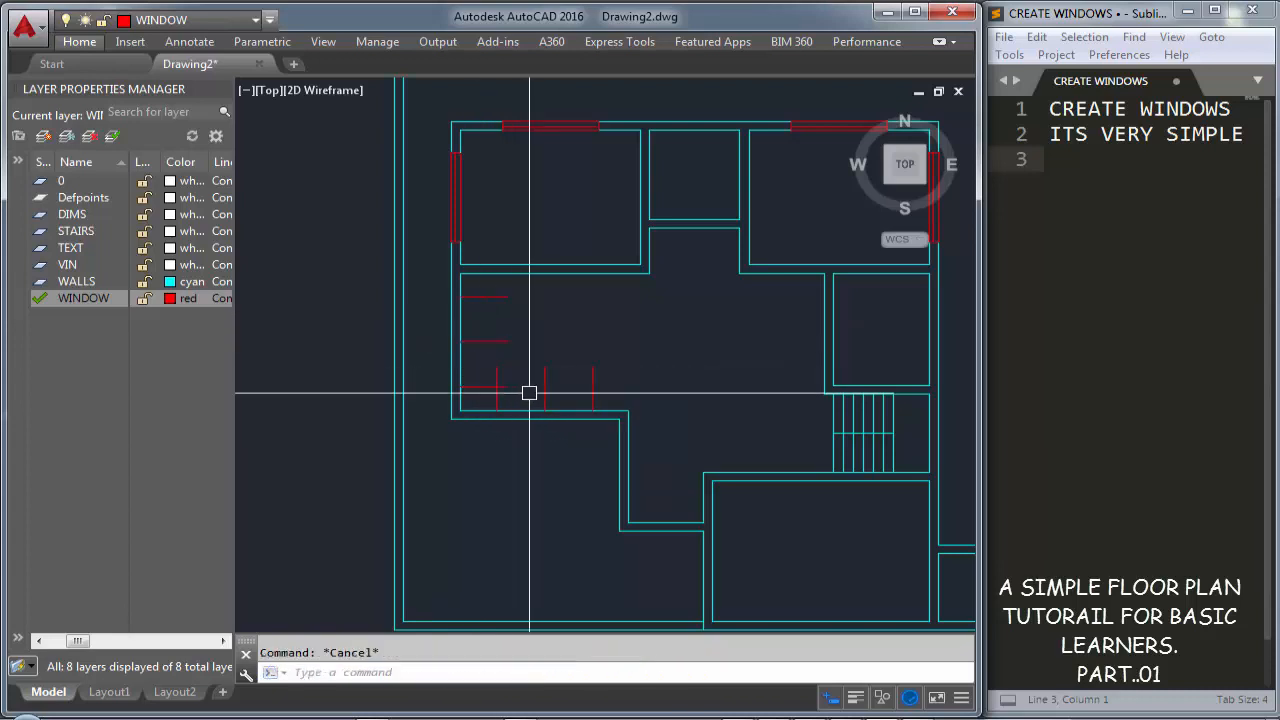
Extend the four offset lines through the wall thickness to the outer faces of the left and lower walls
type("EX")
key("Return")
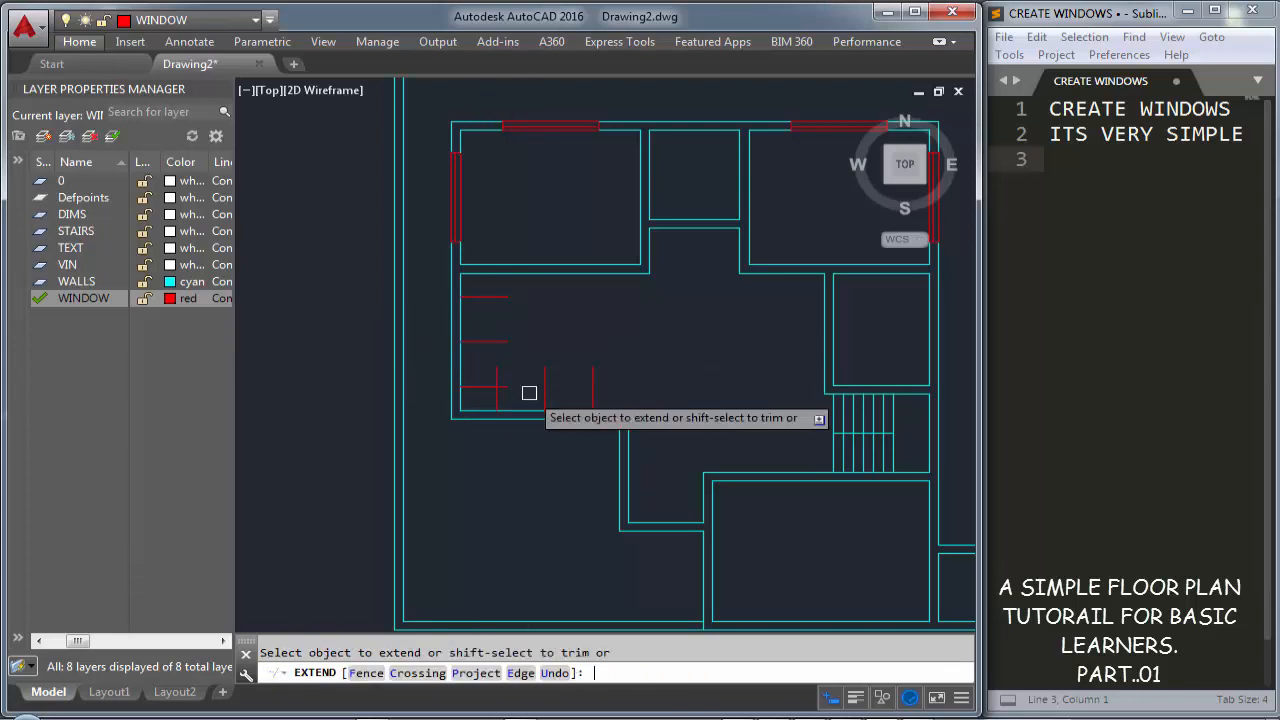
left_click(496, 398)
scroll(495, 399, "up", 4)
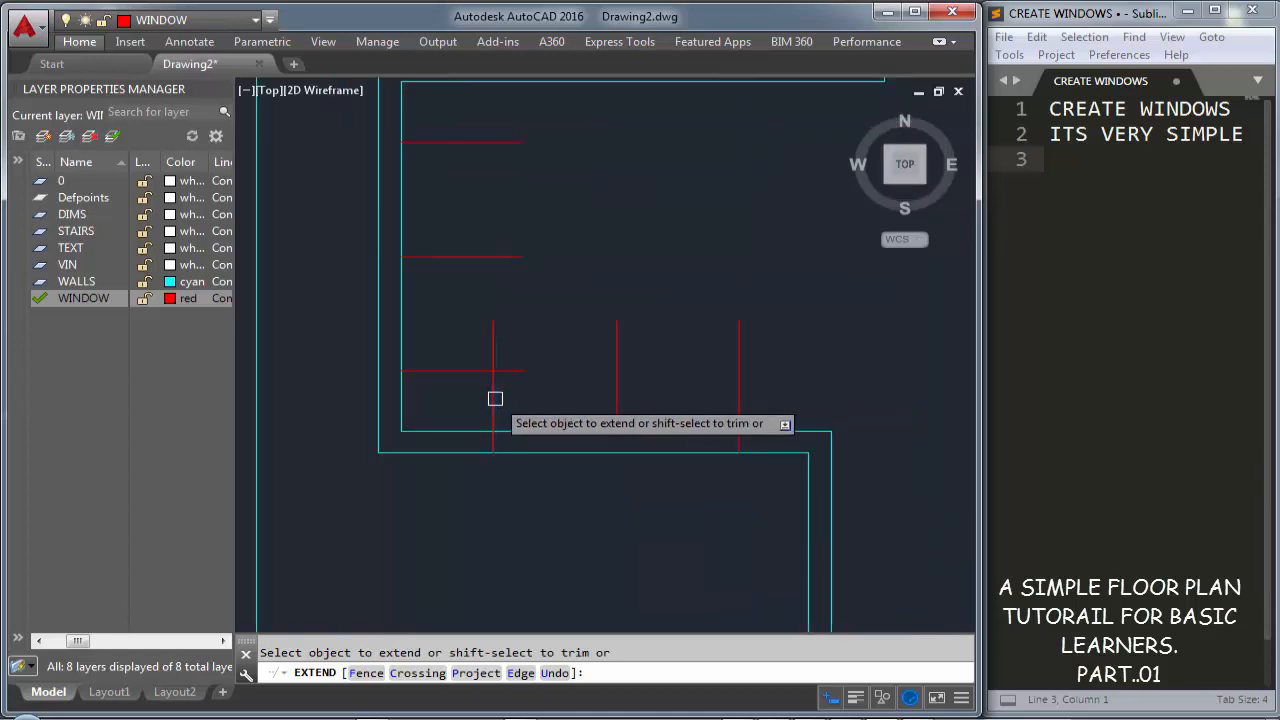
left_click(443, 369)
left_click(423, 142)
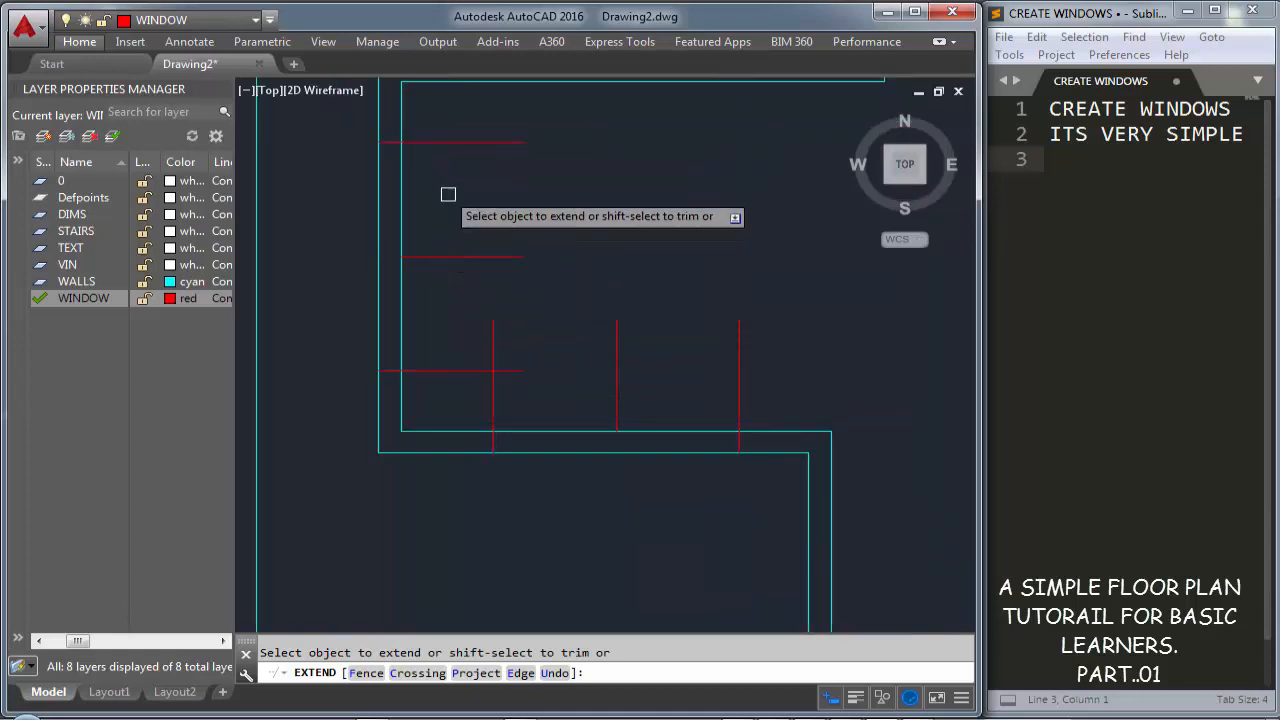
key("Escape")
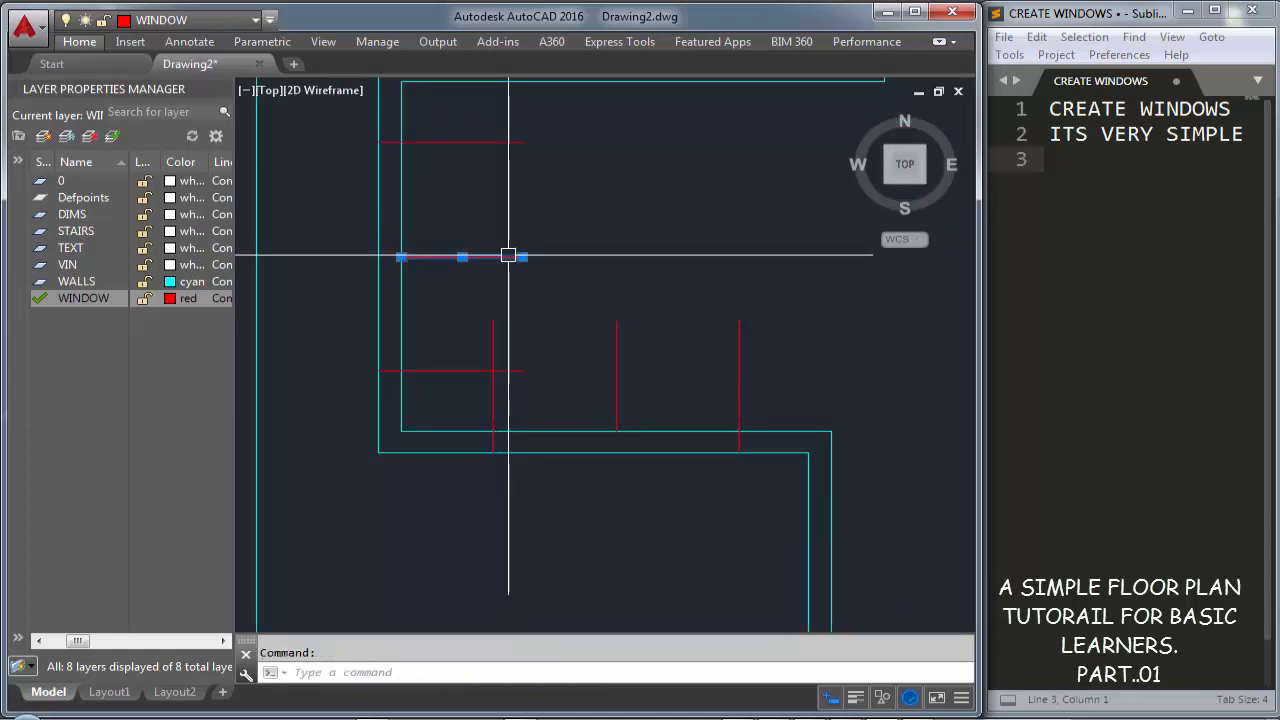
Erase the two original midpoint lines on the left and lower walls
key("Delete")
left_click(615, 321)
key("Delete")
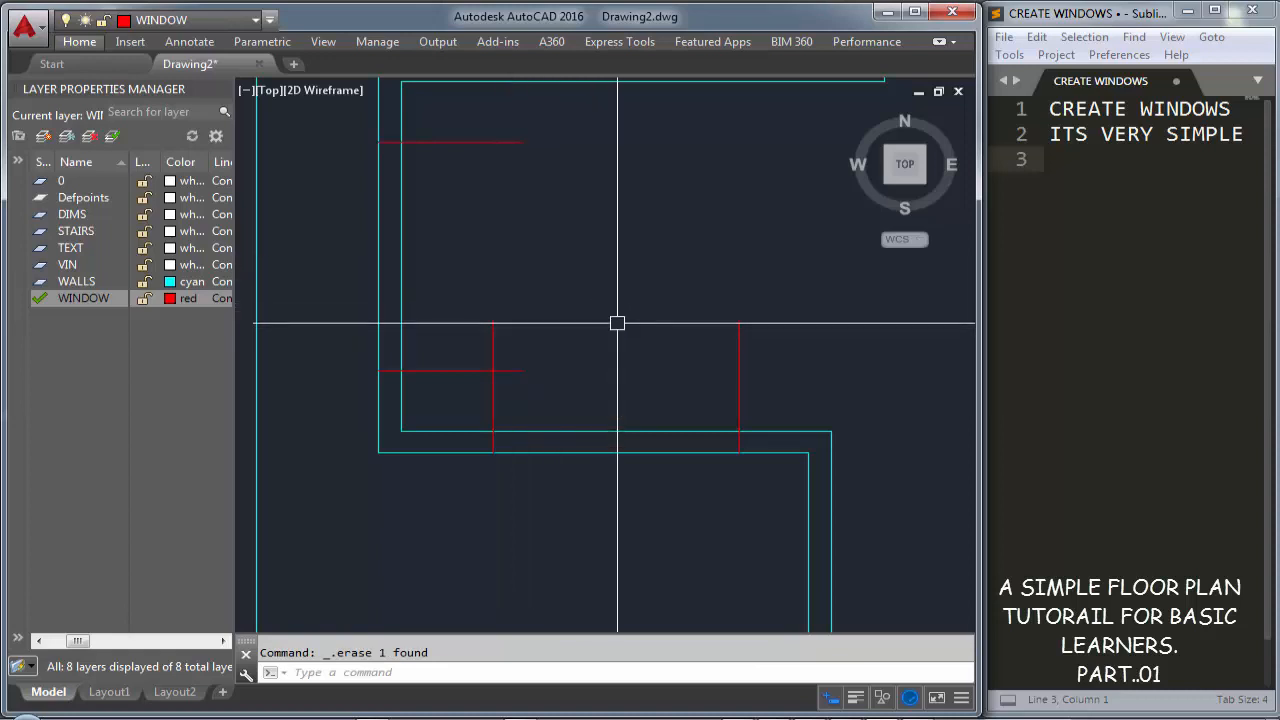
key("Return")
left_click(560, 497)
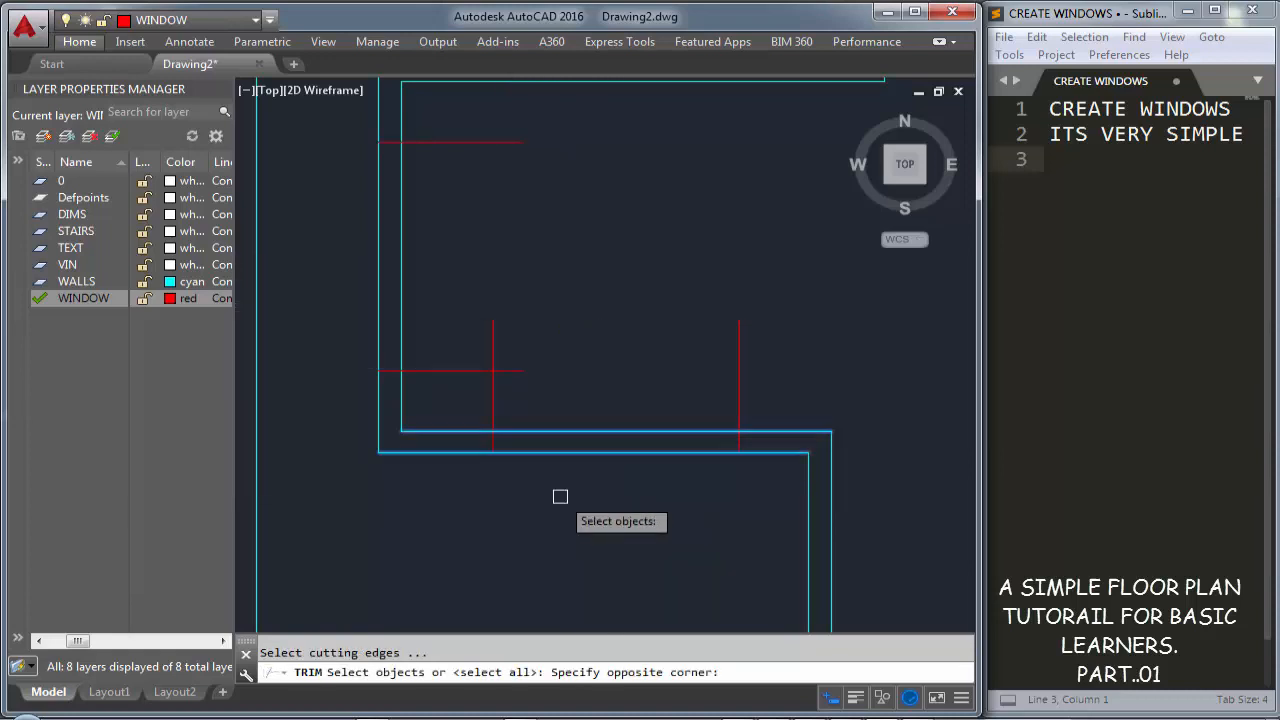
key("Escape")
Trim the lower wall's two face lines between the red window marks to cut the opening
type("tr")
key("Return")
key("Return")
left_click(594, 490)
left_click(560, 354)
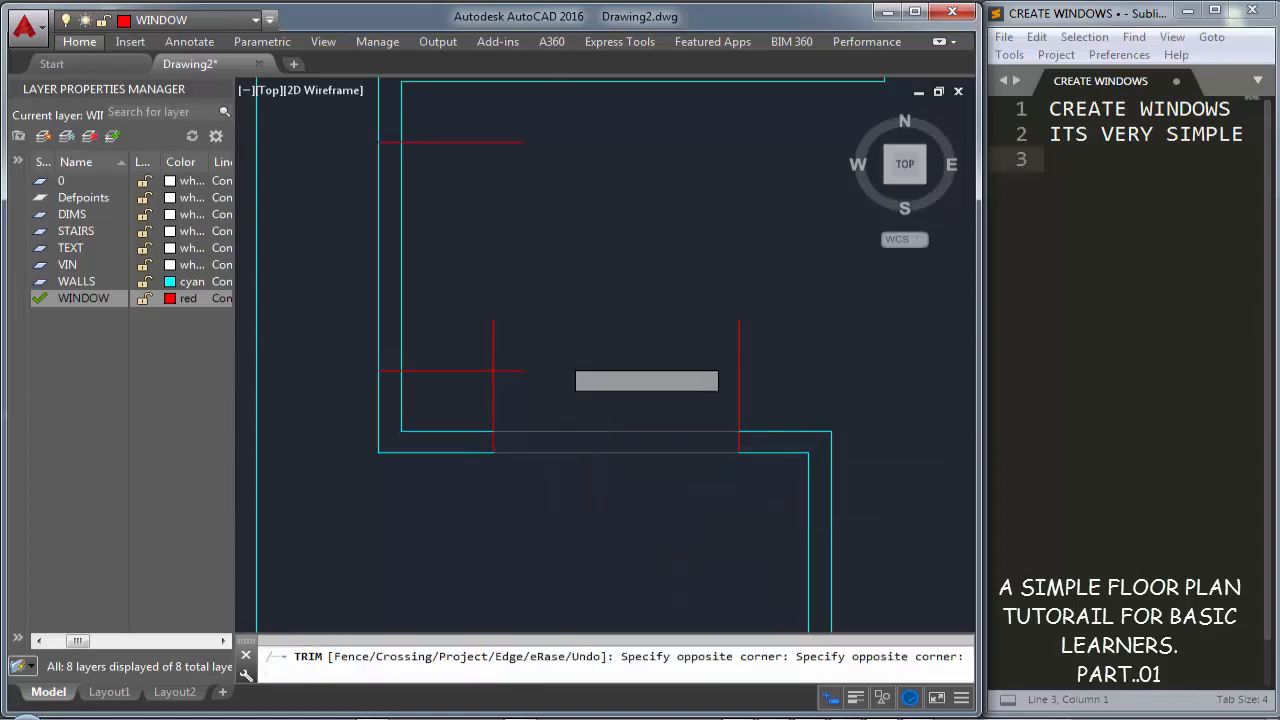
Cut the left wall's window opening, trim the marks' overhangs to the wall thickness, and erase the leftover corner pieces
left_click(446, 118)
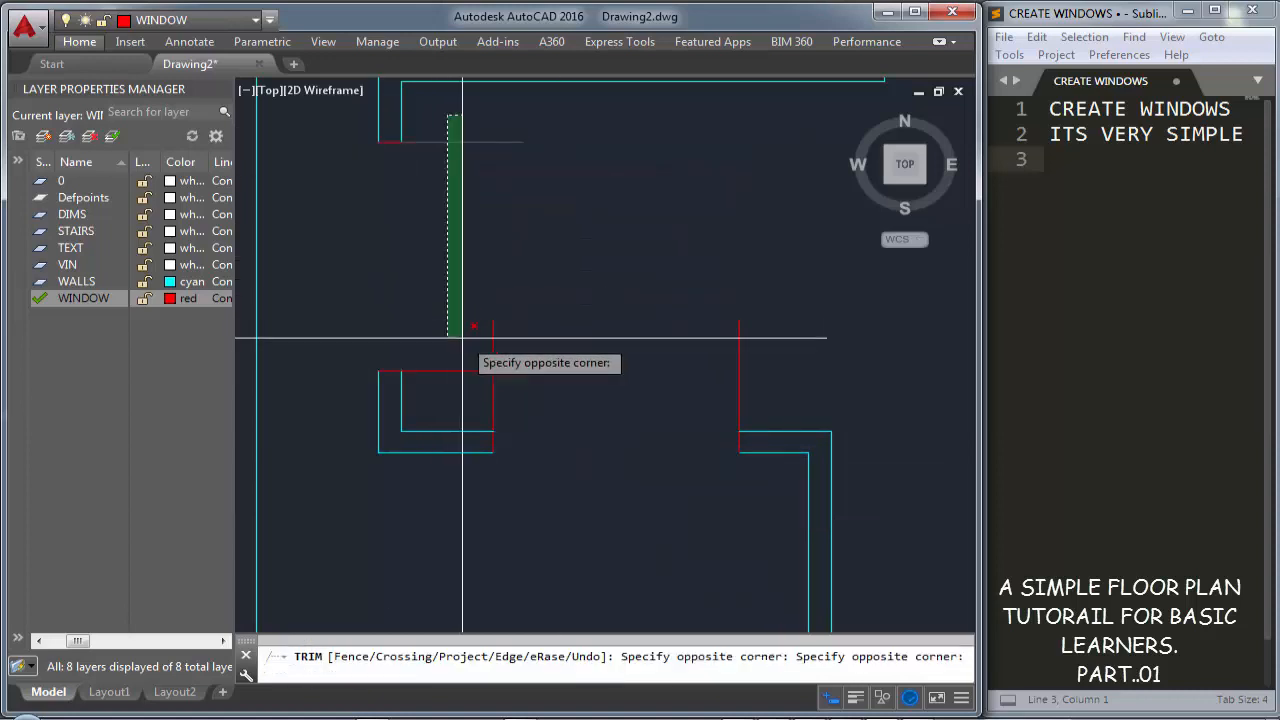
left_click(467, 393)
left_click(467, 393)
left_click(797, 403)
key("Escape")
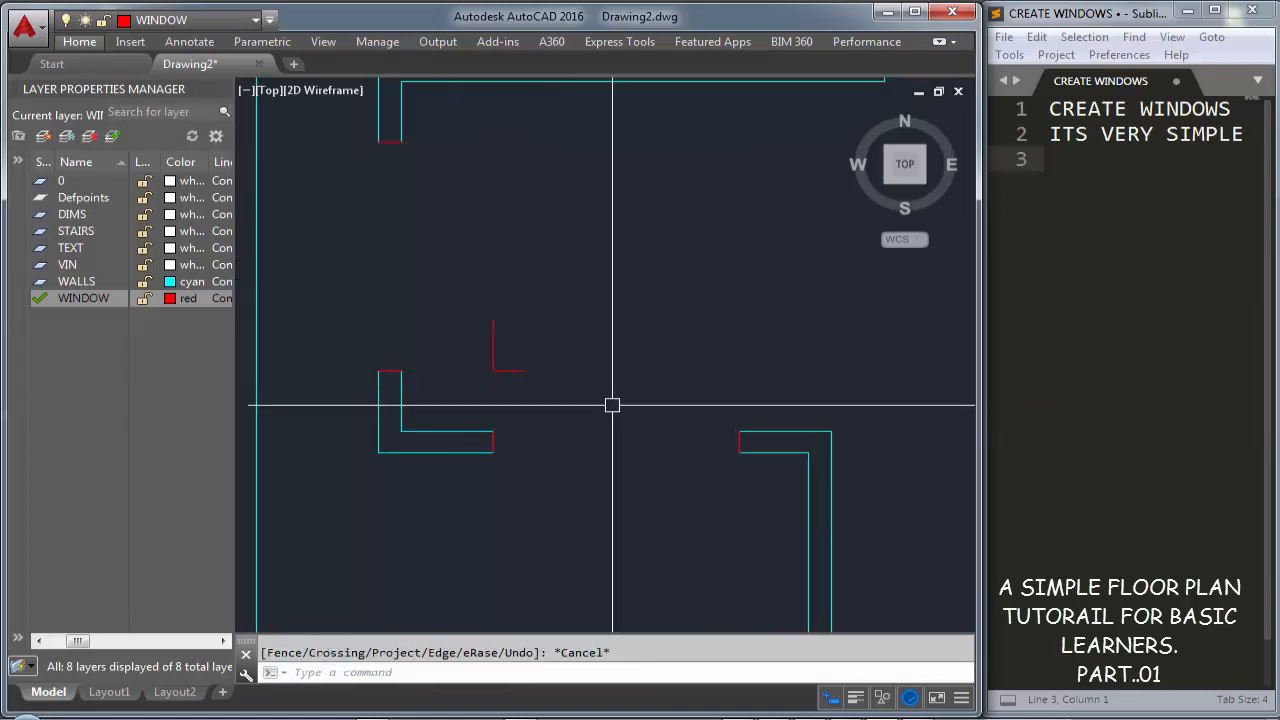
left_click(611, 403)
left_click(475, 290)
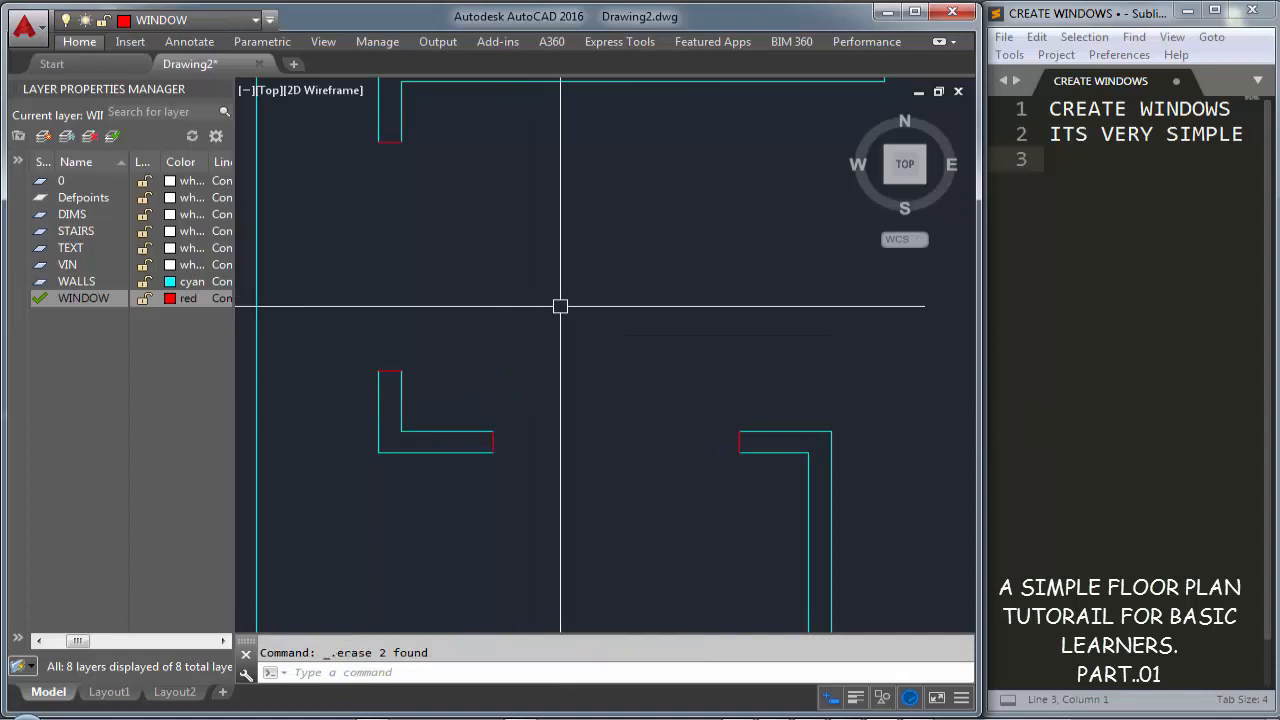
Draw window lines across the lower and left wall openings along their inner wall faces
type("l")
key("Return")
left_click(493, 431)
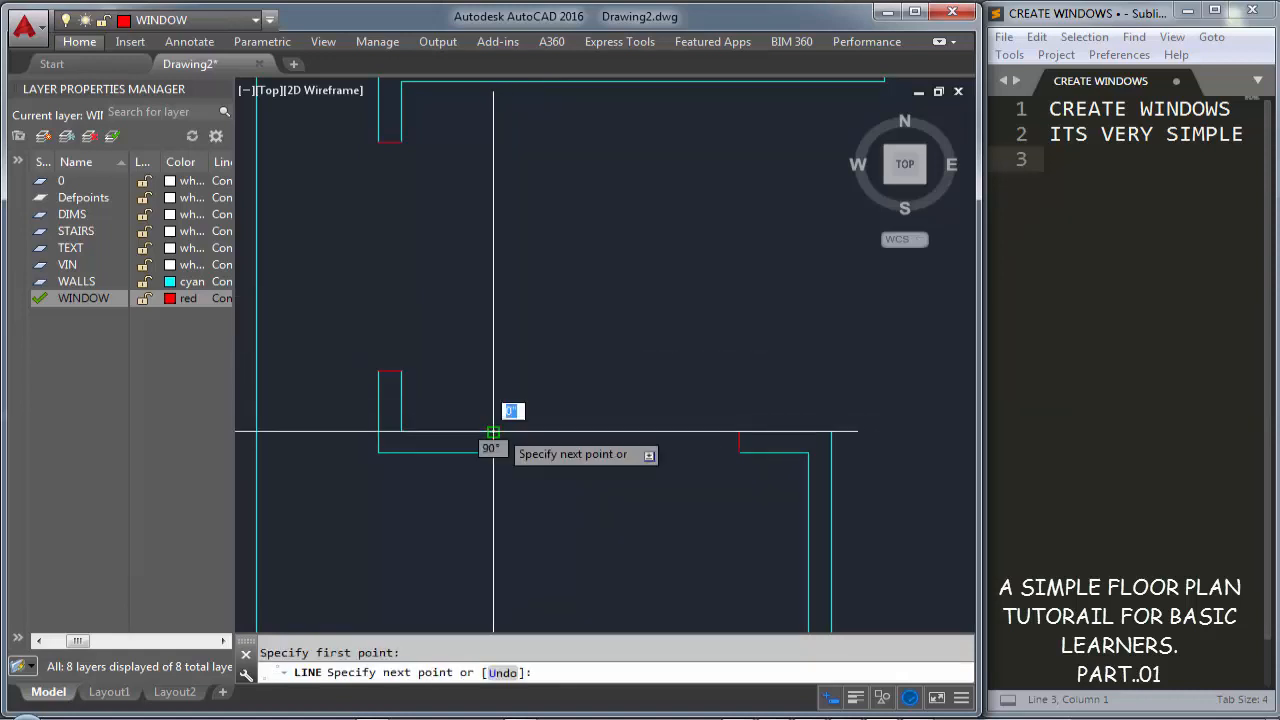
left_click(739, 431)
key("Return")
key("Return")
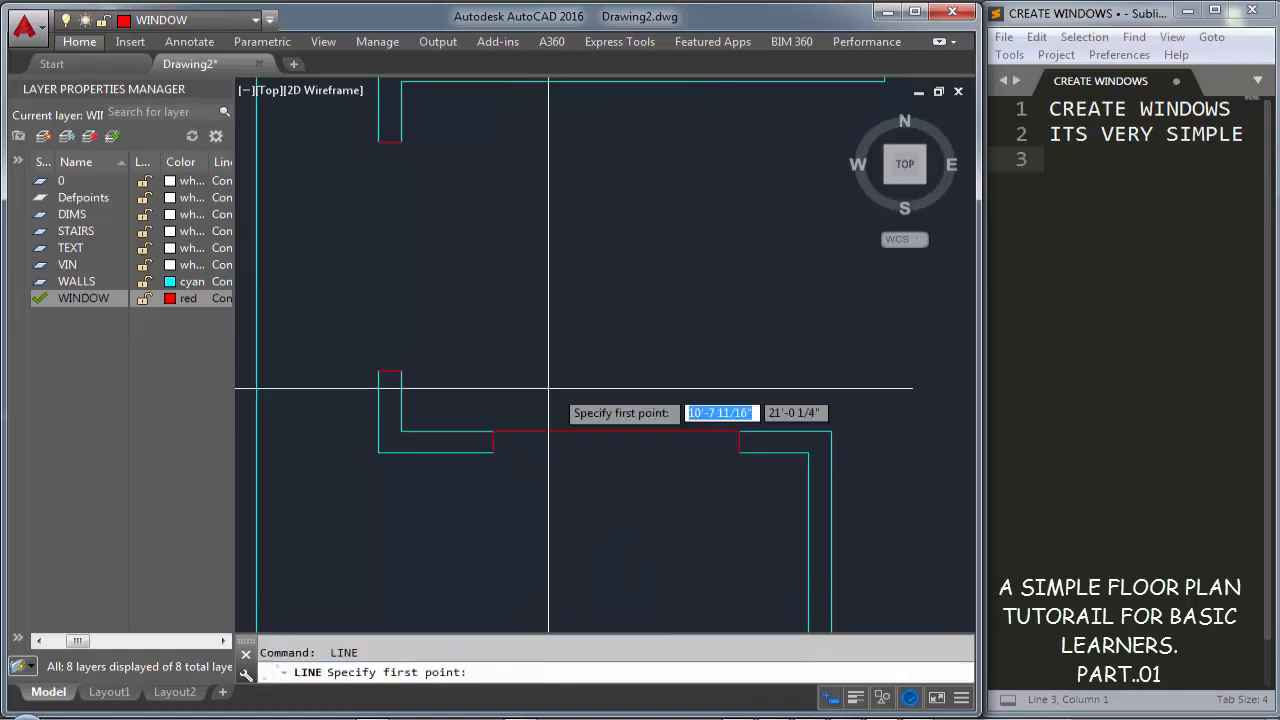
left_click(401, 371)
left_click(401, 143)
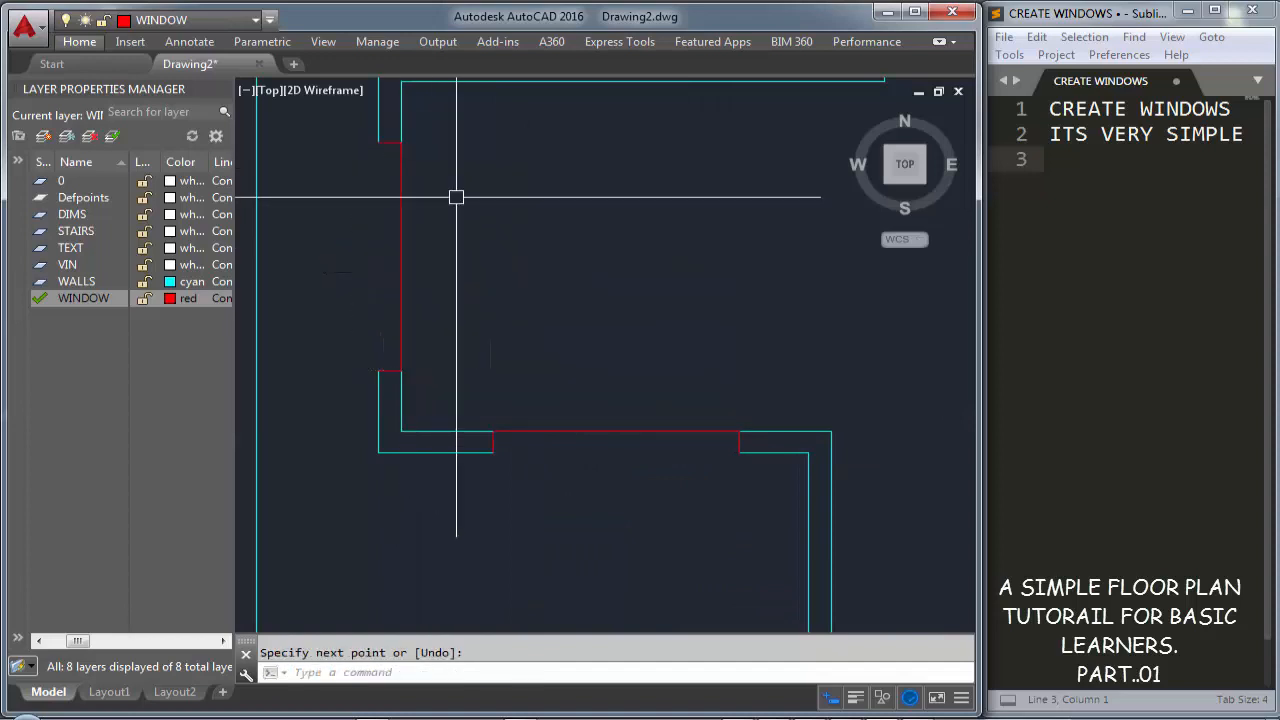
key("Return")
Offset the left window line outward by 4.5" twice to form its middle and outer lines
type("o")
key("Return")
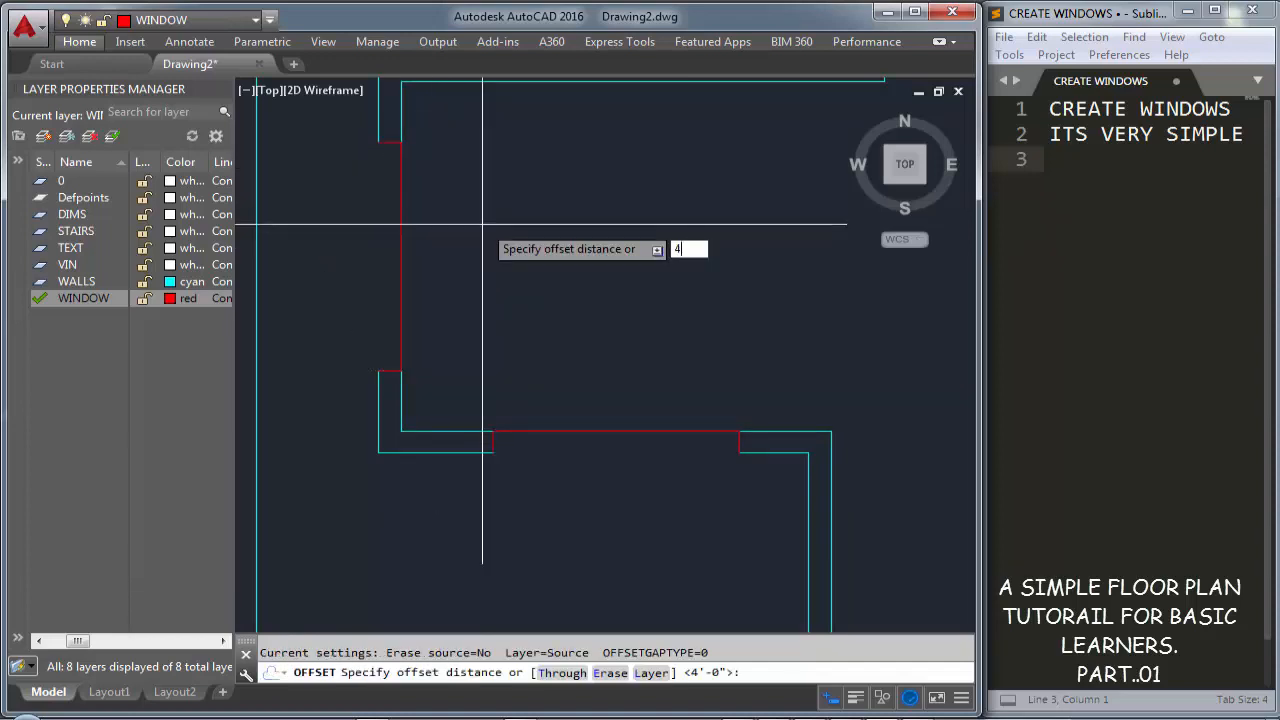
type("4.5")
key("Return")
left_click(401, 223)
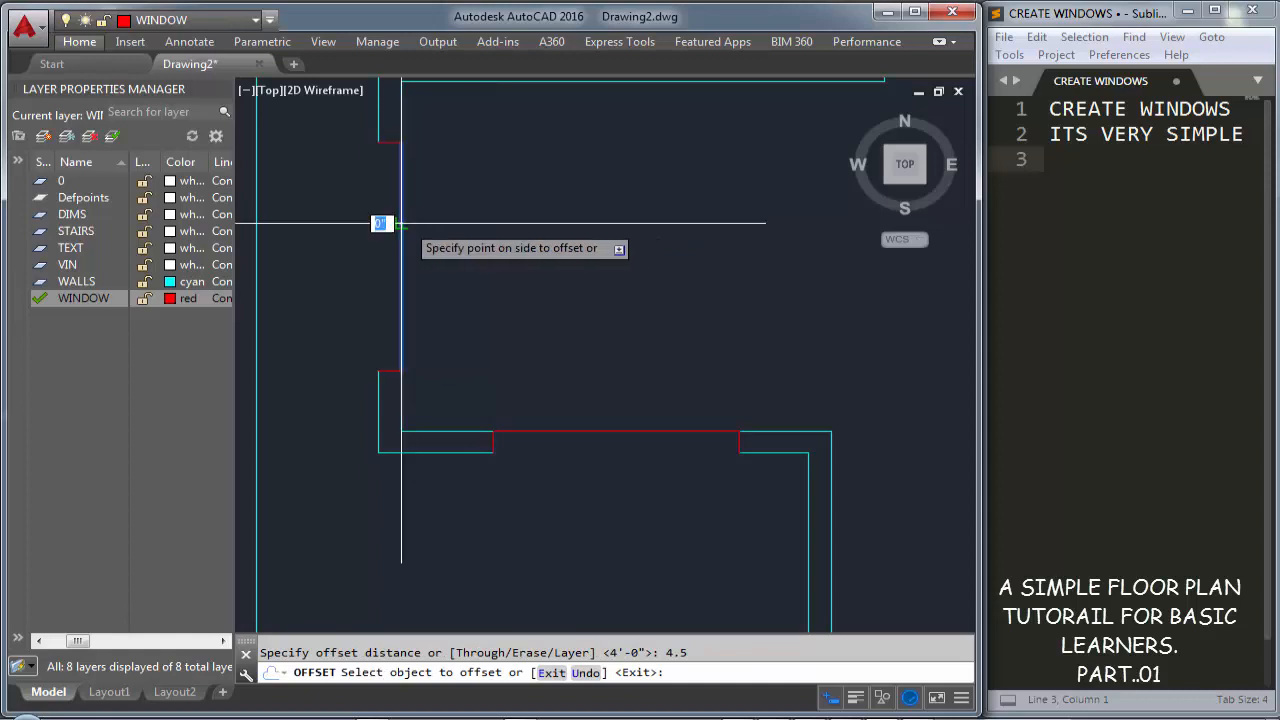
left_click(365, 224)
left_click(387, 229)
left_click(365, 236)
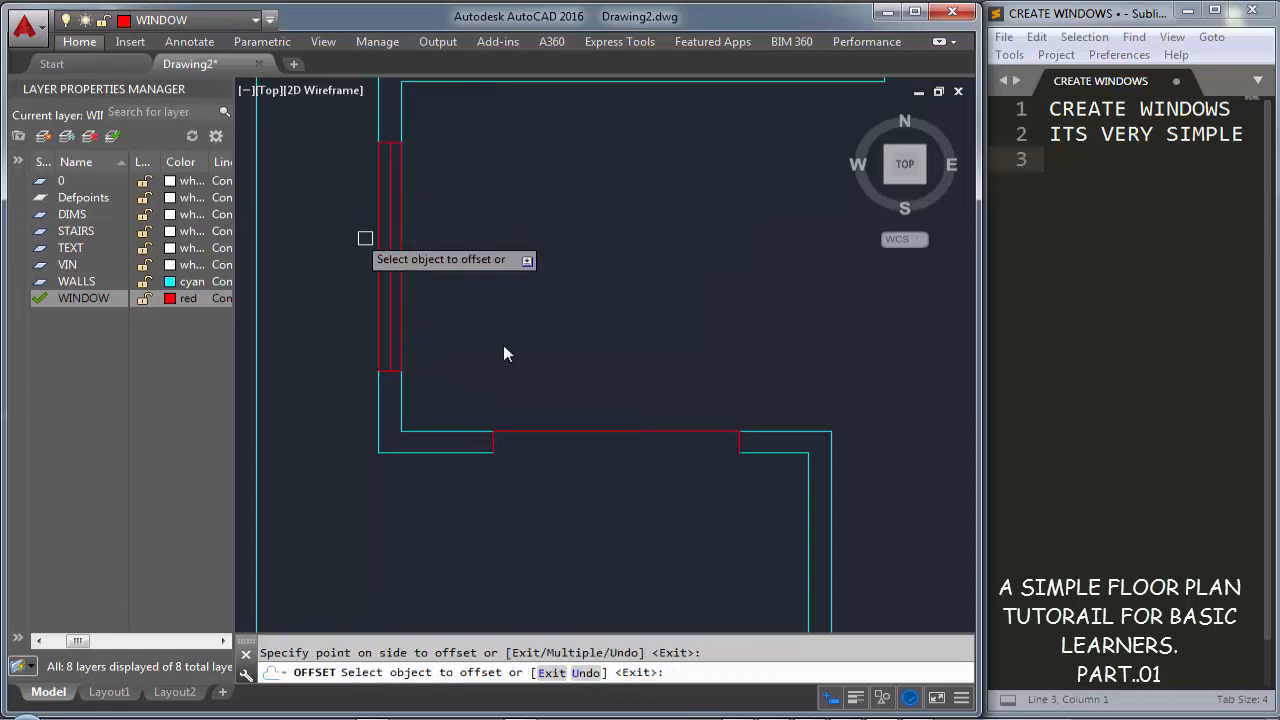
Offset the lower wall's window line outward twice by the same 4.5" distance
left_click(578, 436)
left_click(579, 466)
left_click(588, 442)
left_click(586, 477)
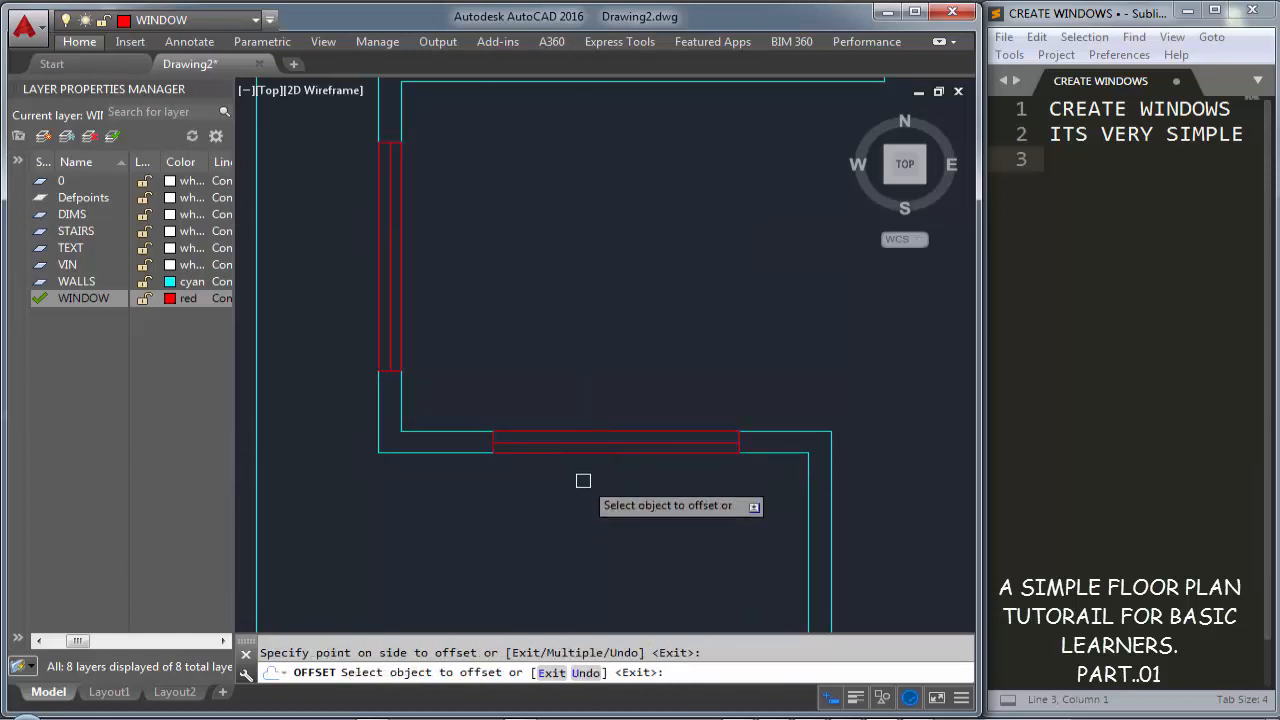
key("Escape")
Draw a short horizontal line into the bottom-right room from the midpoint of its left wall's outer face
scroll(600, 431, "down", 3)
middle_click_drag(600, 431, 519, 421)
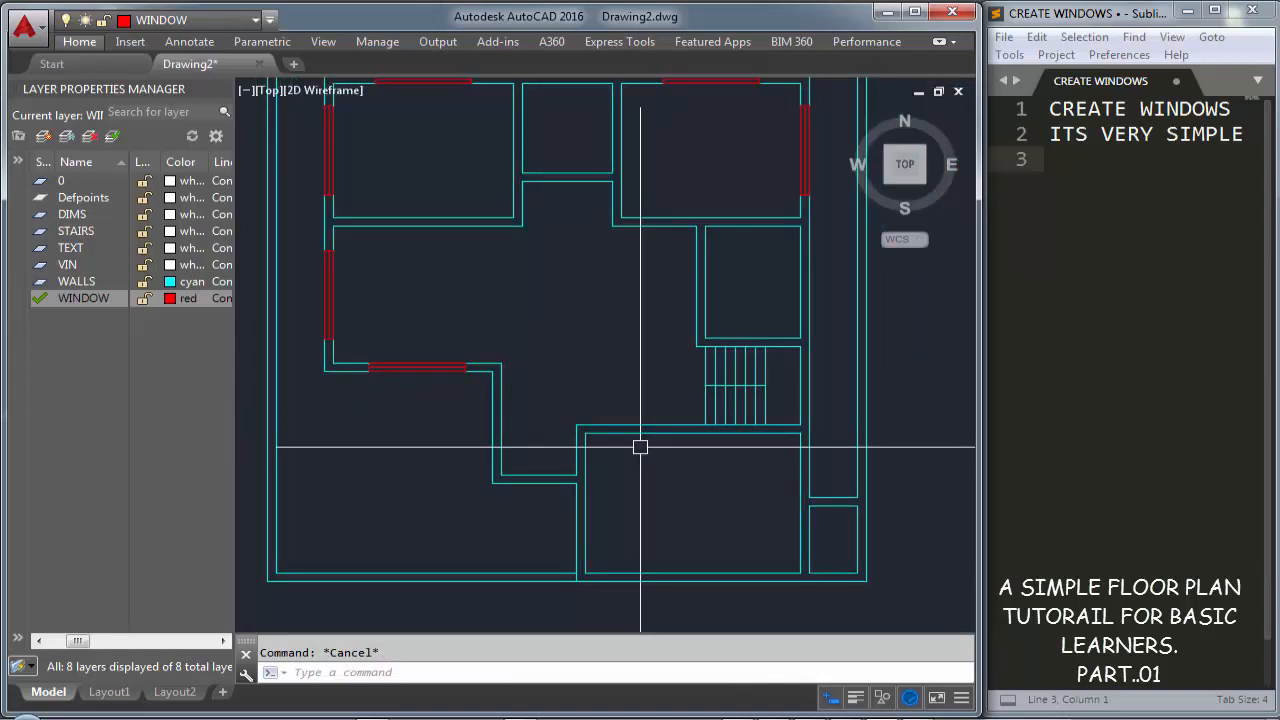
middle_click_drag(737, 489, 797, 477)
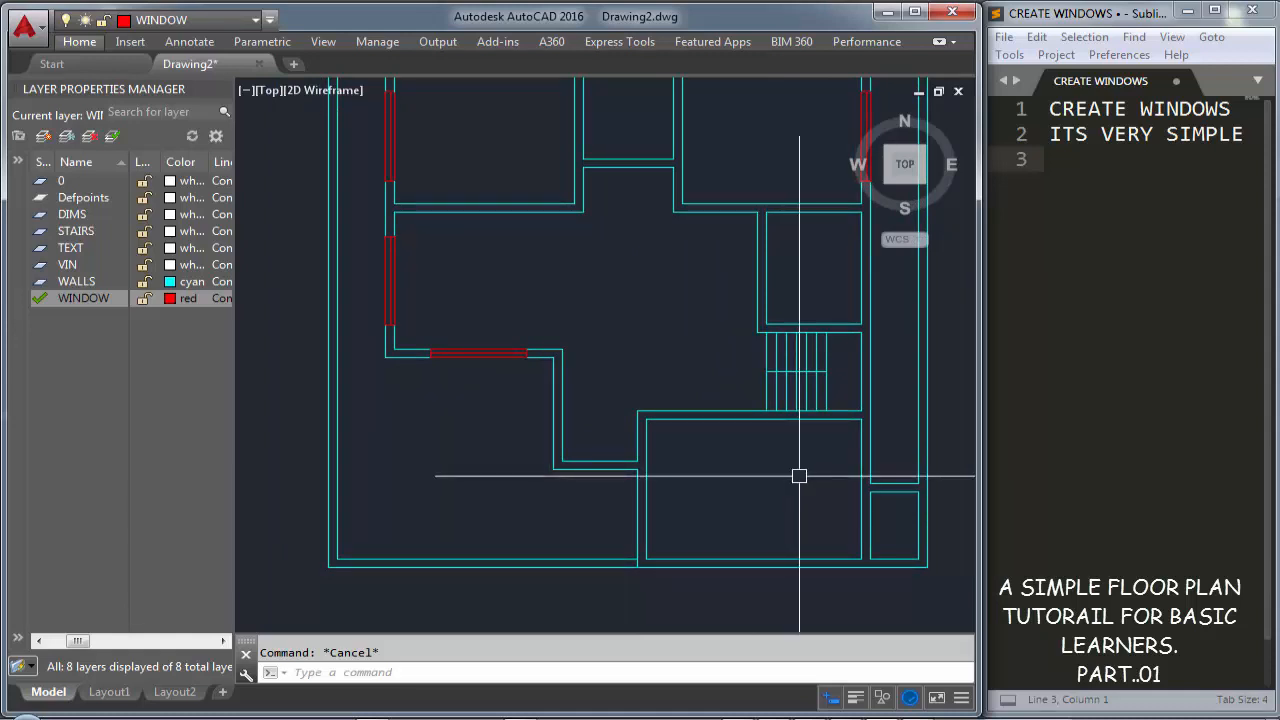
type("l")
key("Return")
middle_click_drag(749, 487, 766, 457)
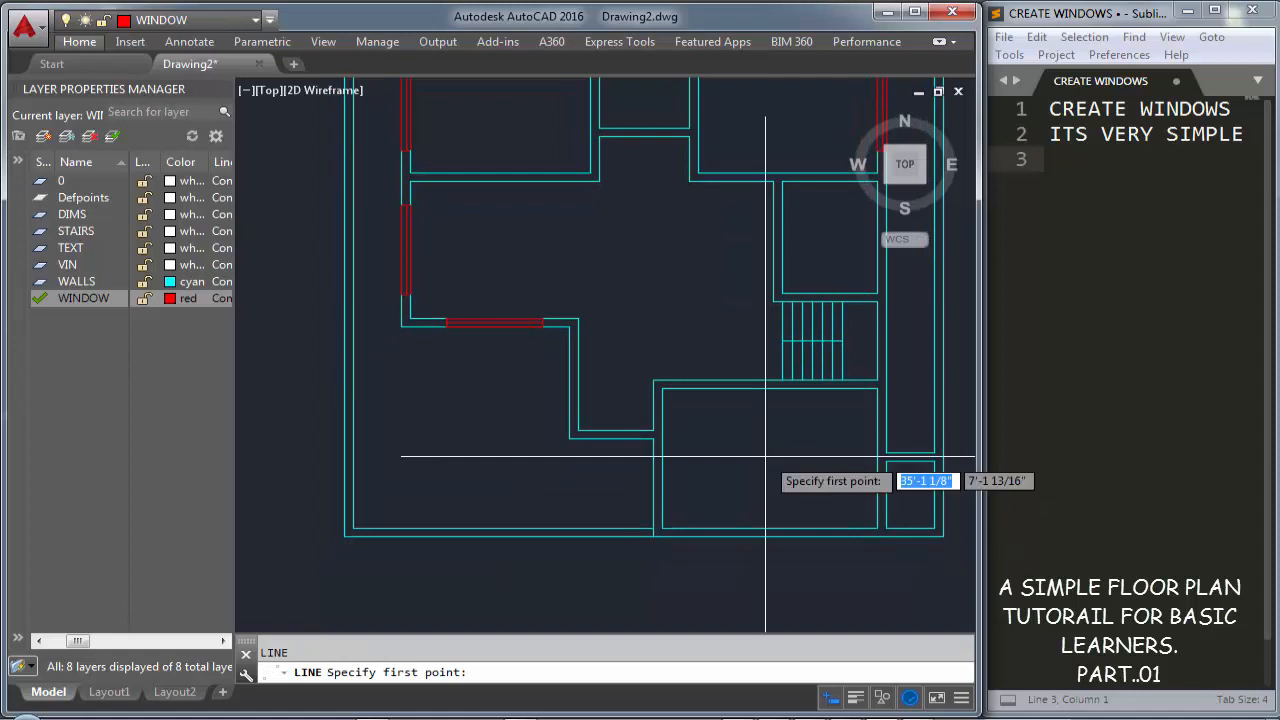
scroll(766, 457, "up", 2)
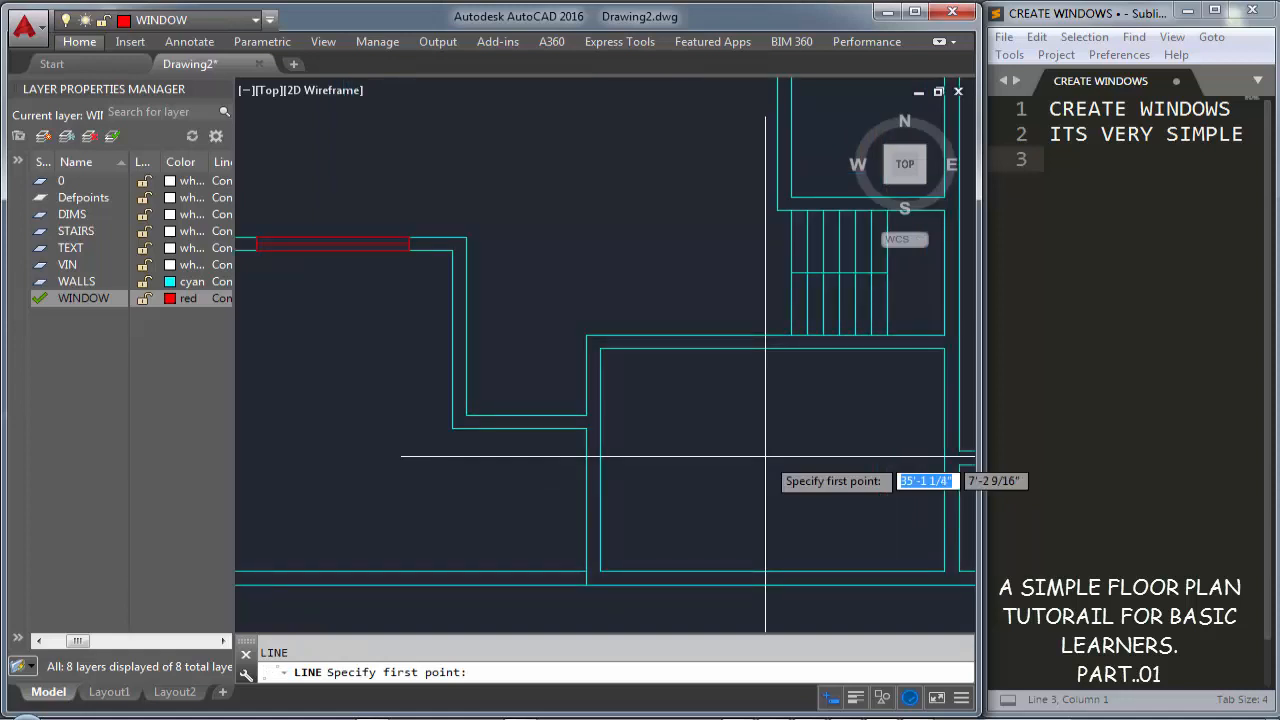
middle_click_drag(766, 457, 717, 384)
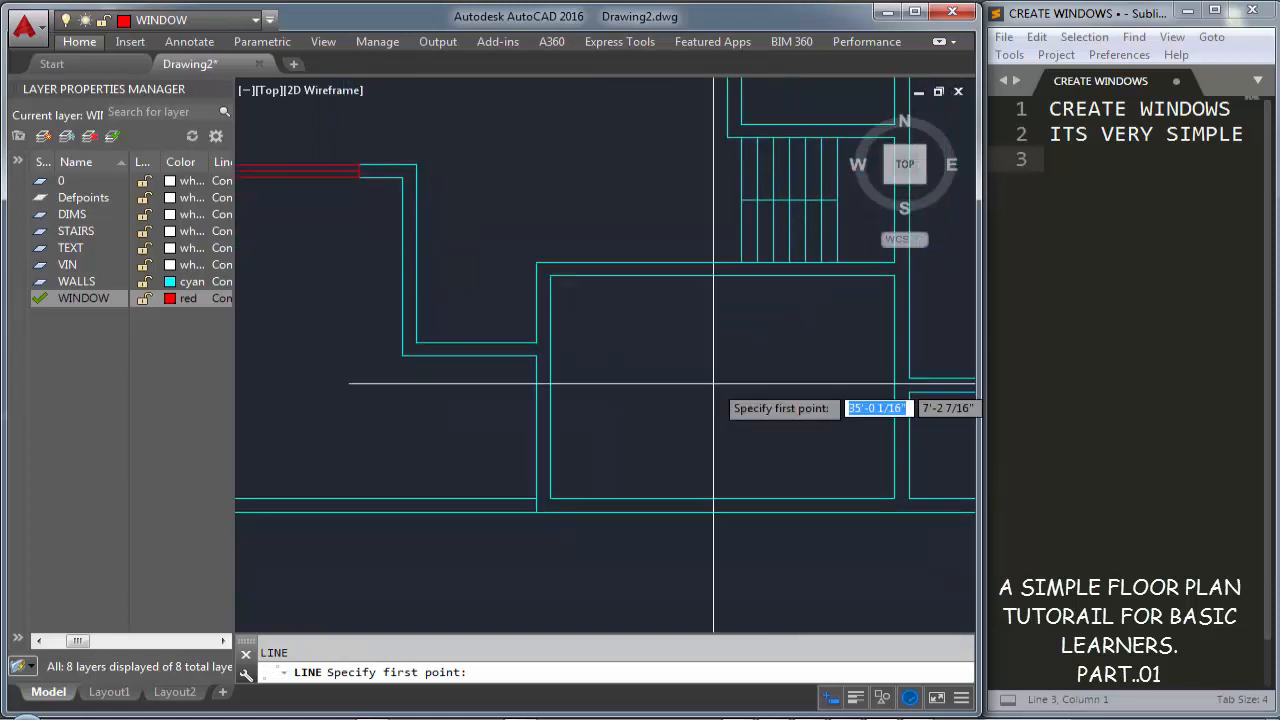
left_click(549, 434)
left_click(619, 434)
key("Return")
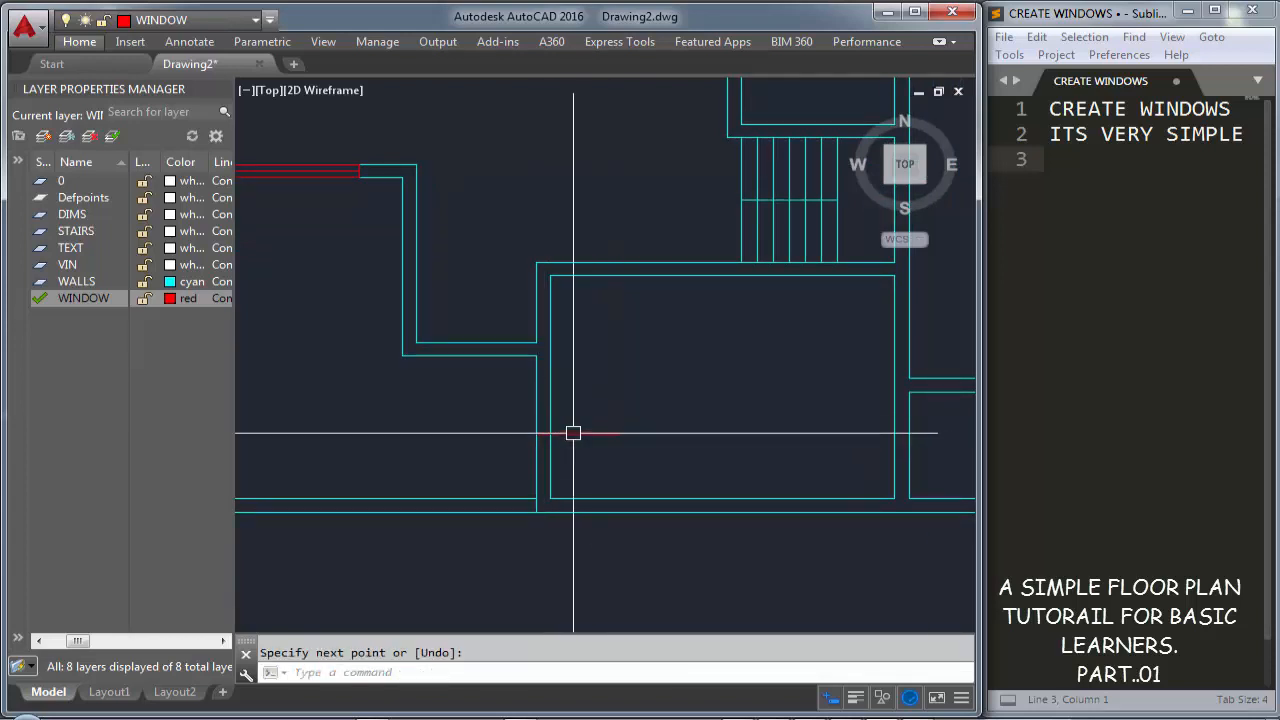
Measure the distance from the new midpoint line up to the wall corner with an aligned dimension
type("DAL")
key("Return")
left_click(536, 434)
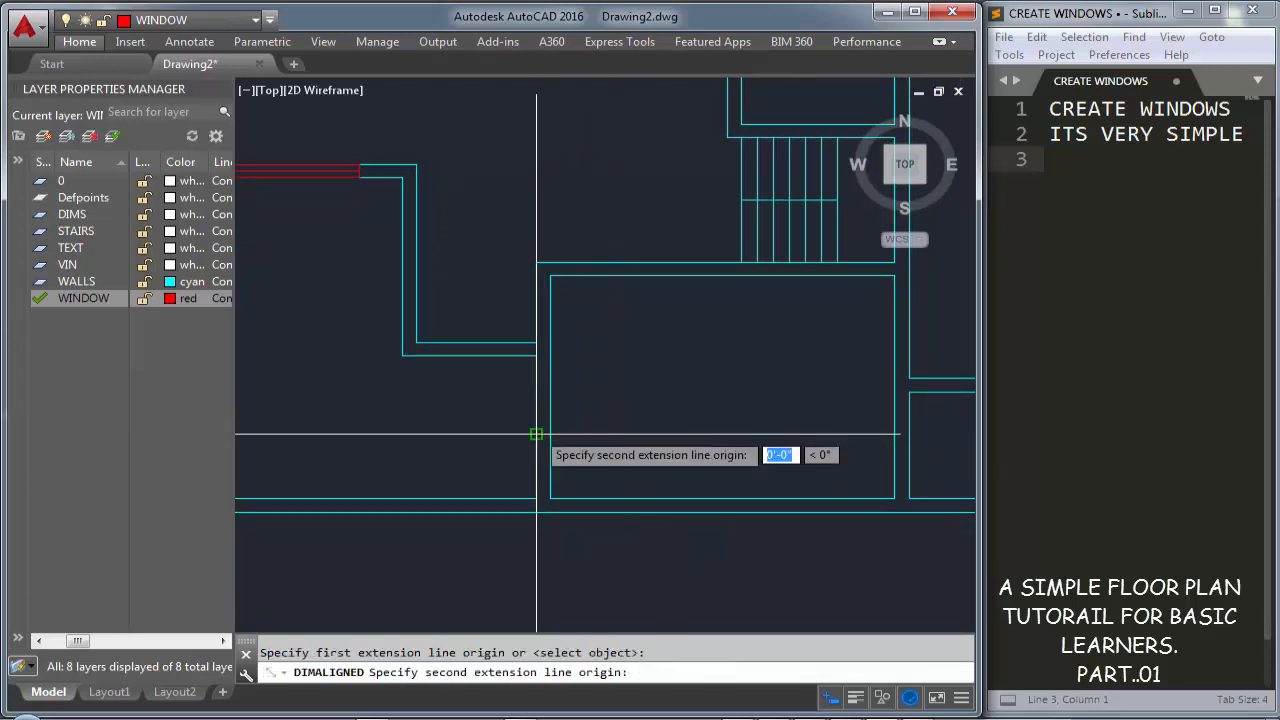
left_click(536, 356)
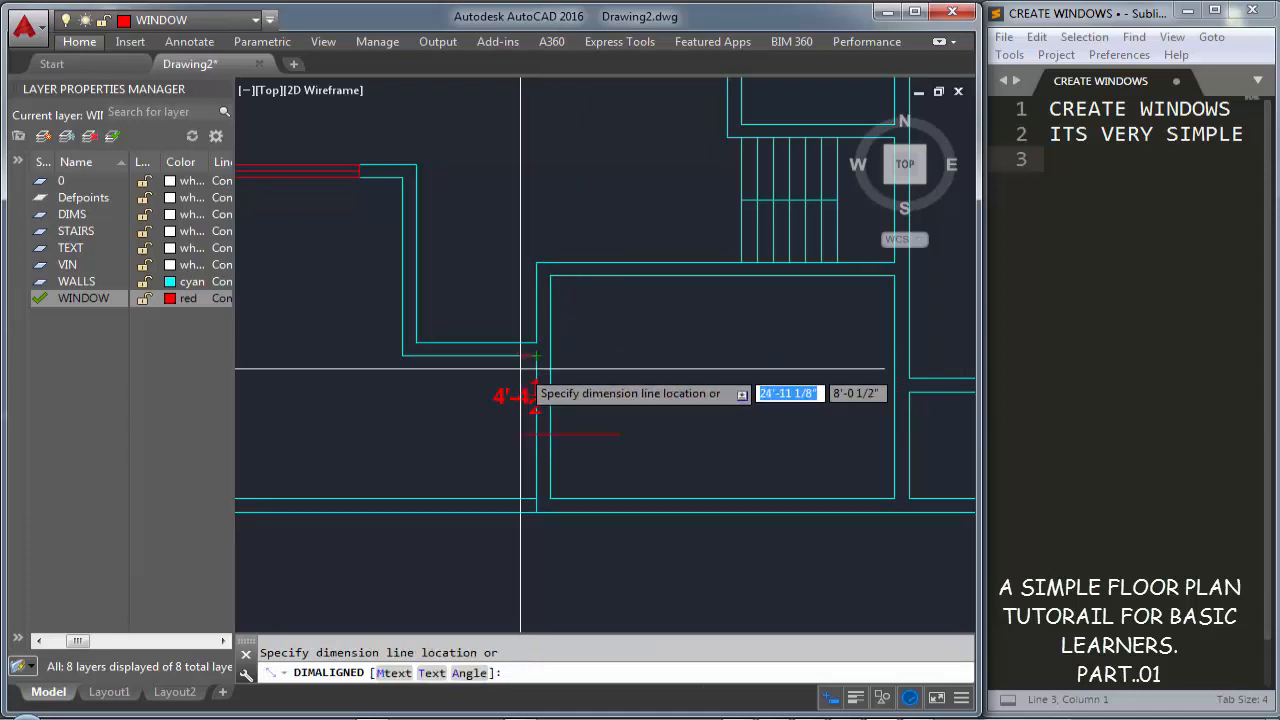
key("Escape")
Offset the short midpoint line 3' upward and 3' downward to mark the bottom-right room's window
type("O")
key("Return")
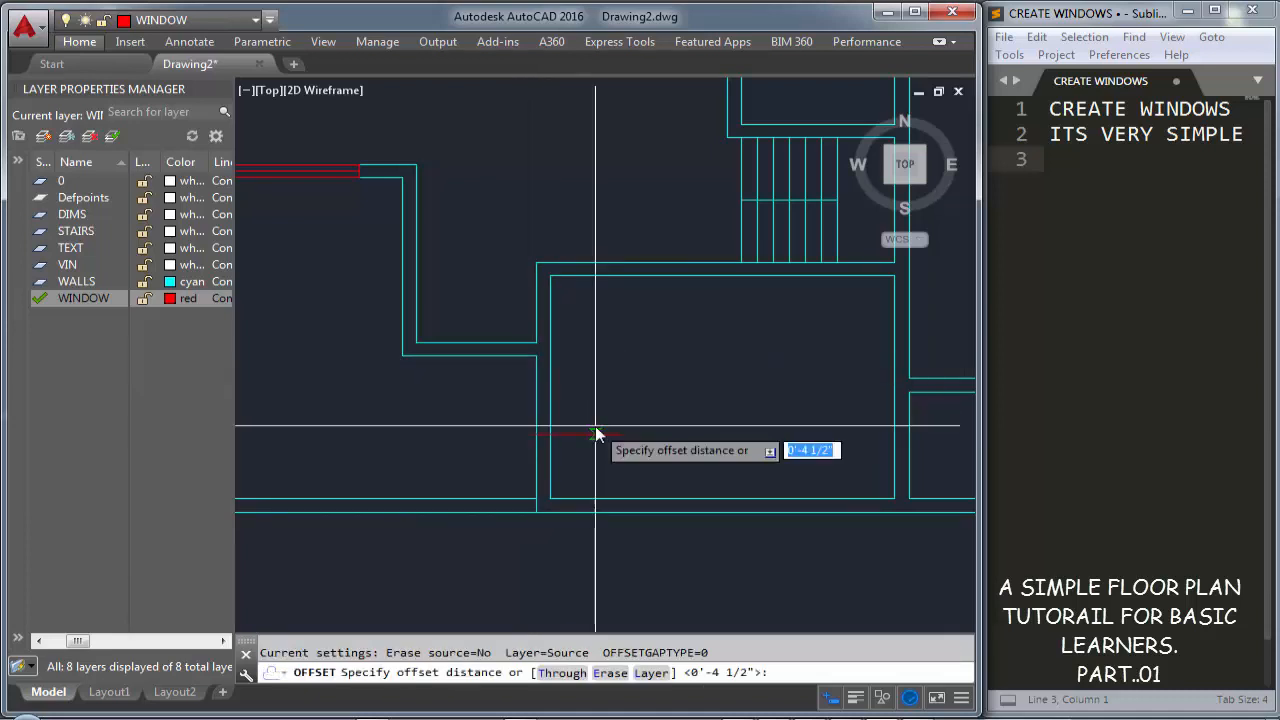
type("3'")
key("Return")
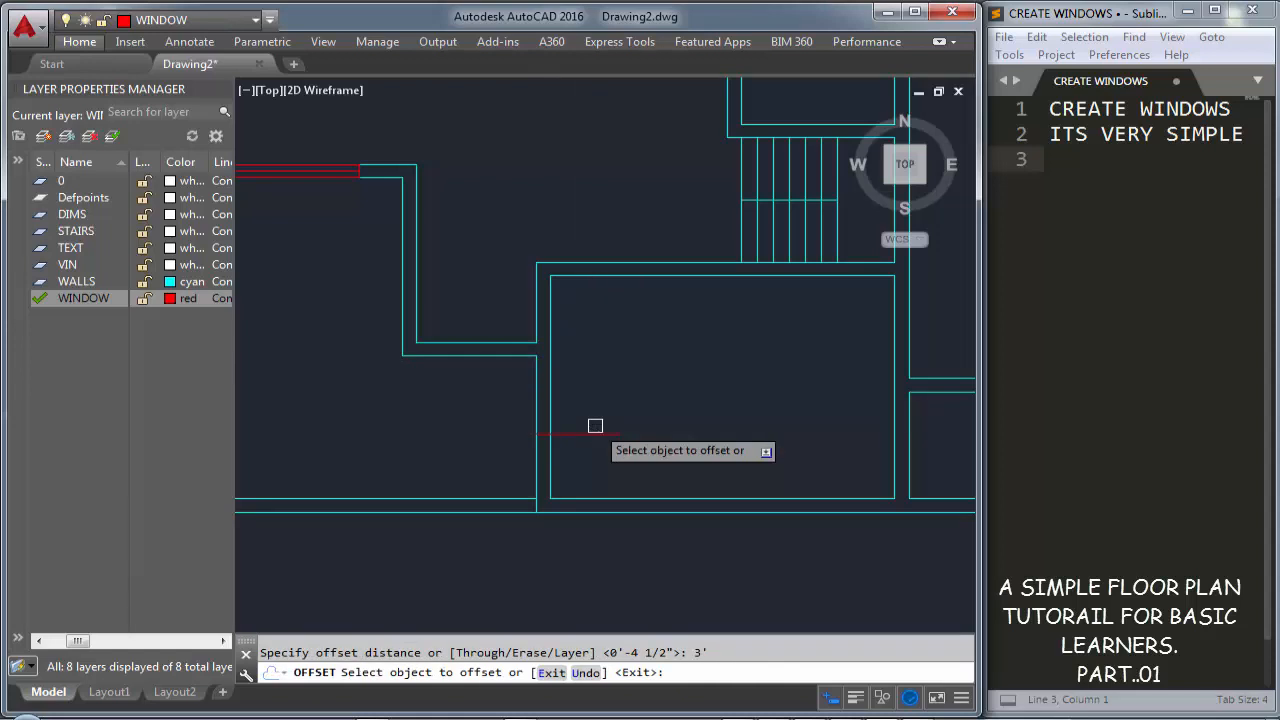
left_click(572, 433)
left_click(583, 424)
left_click(578, 434)
left_click(586, 460)
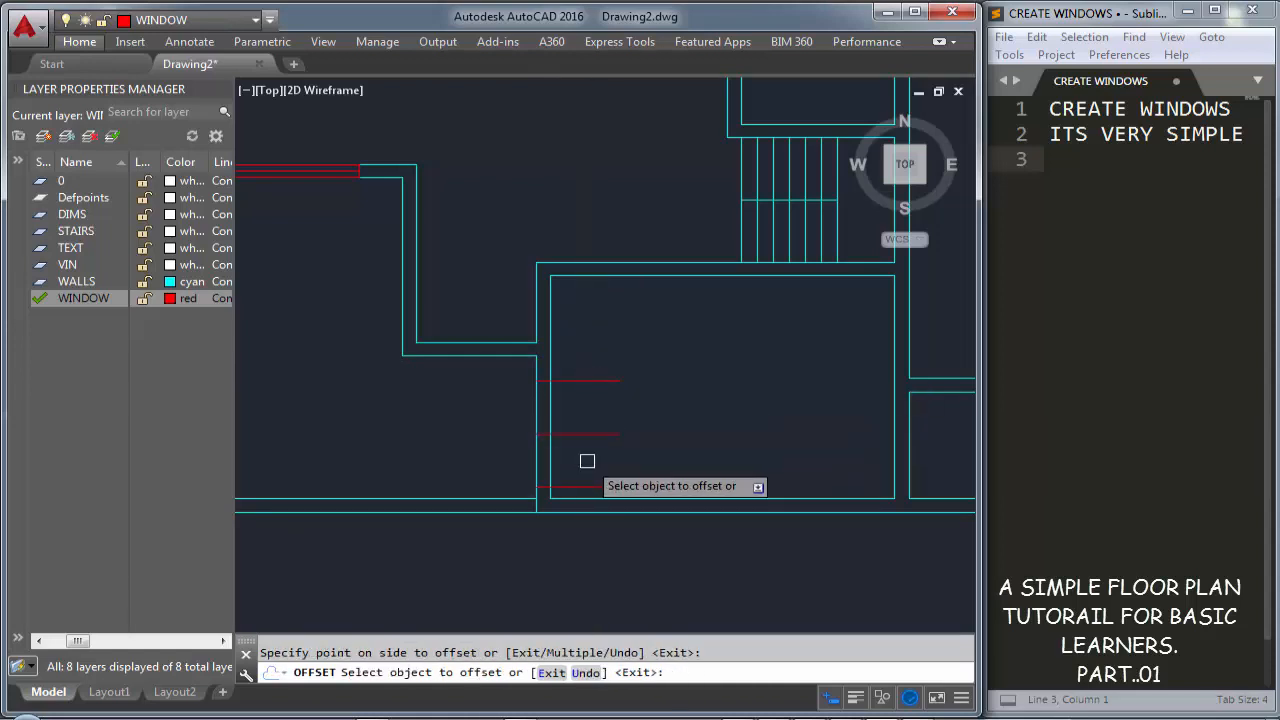
key("Escape")
Trim both wall lines between the offset marks to open the bottom-right room's left wall
type("TR")
key("Return")
key("Return")
left_click(588, 461)
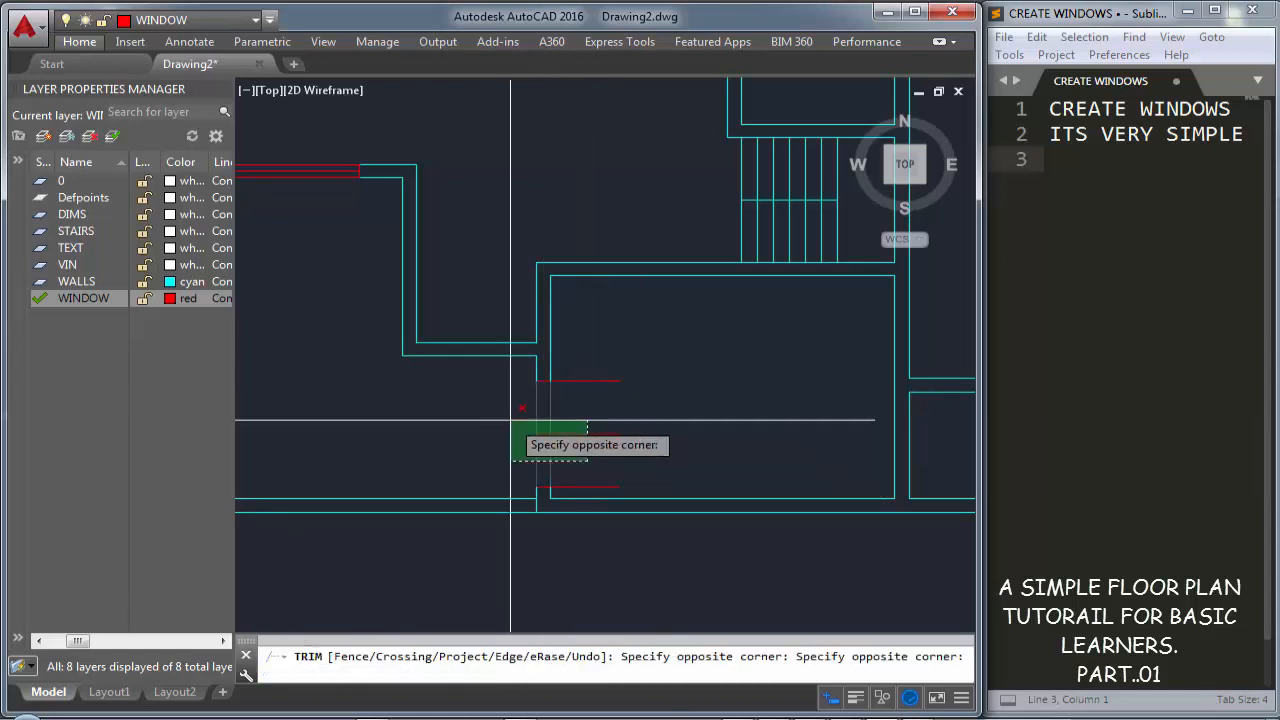
left_click(511, 420)
key("Escape")
Trim the two marks' overhangs back to the wall thickness and erase the middle reference line
key("Return")
key("Return")
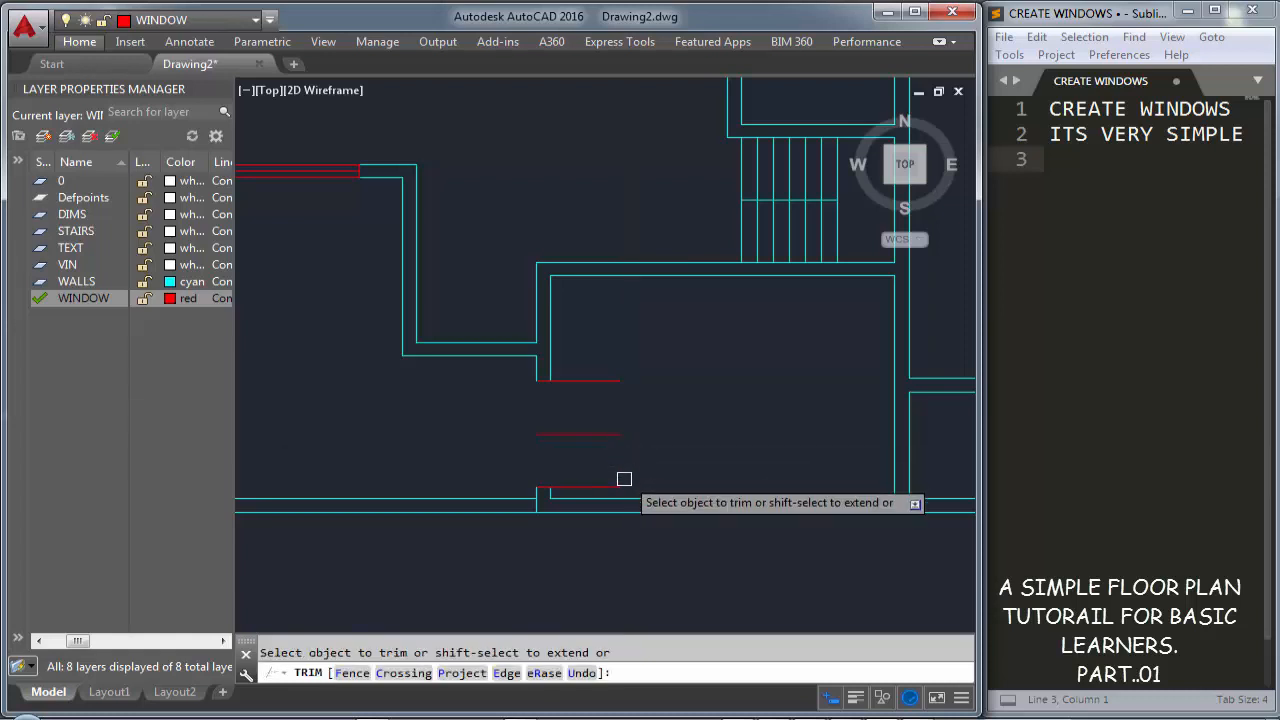
left_click(617, 486)
left_click(590, 382)
key("Escape")
left_click(590, 384)
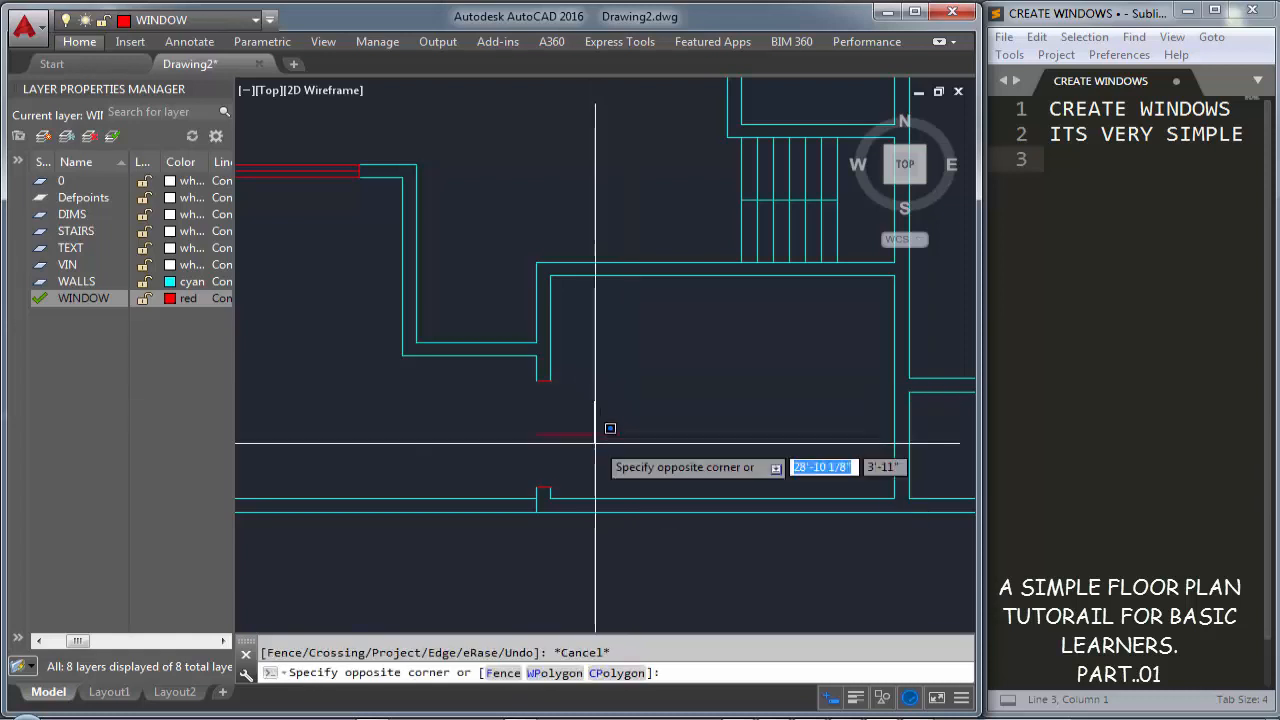
left_click(592, 450)
Draw vertical window lines along the inner and outer wall faces of the bottom-right room's opening
type("L")
key("Return")
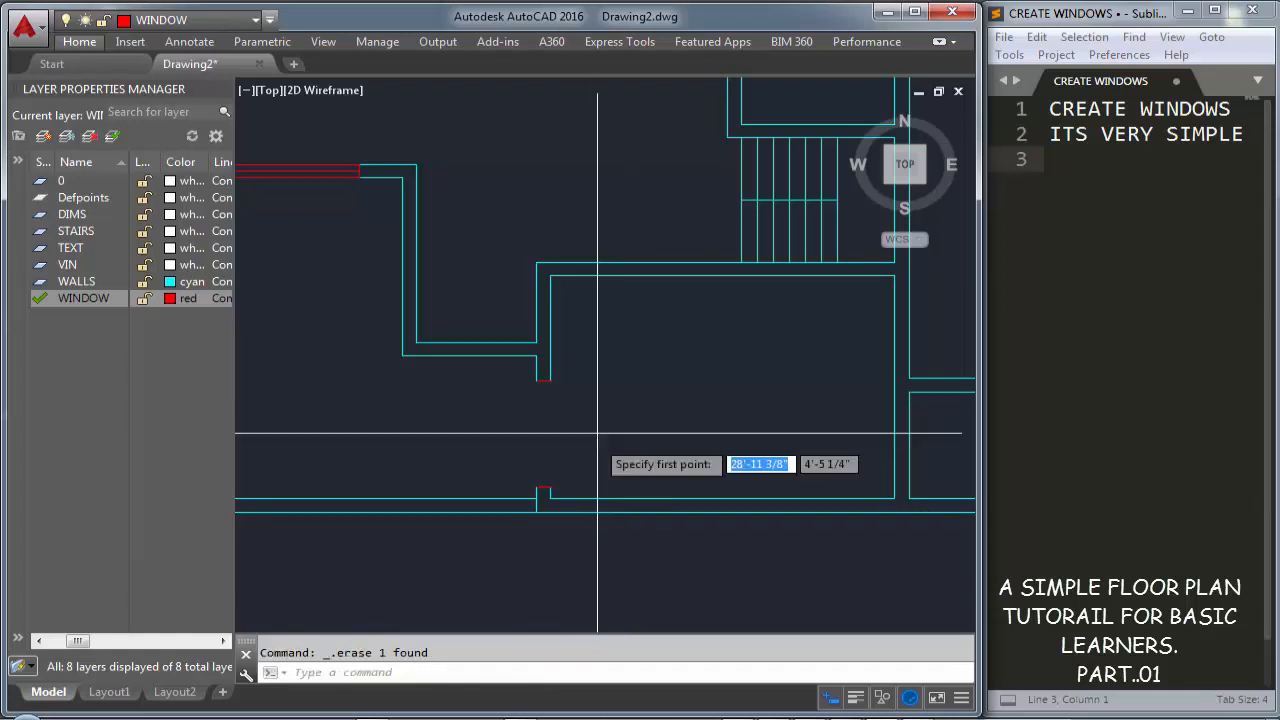
left_click(549, 380)
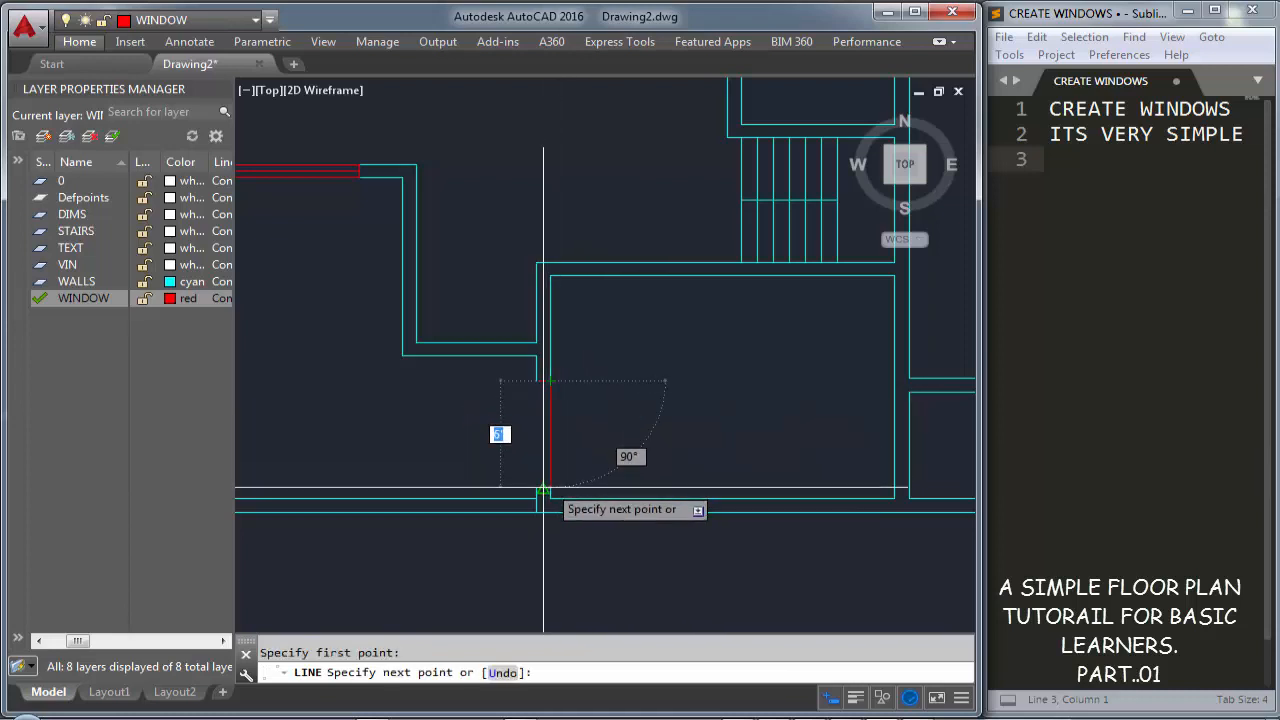
left_click(550, 488)
key("Return")
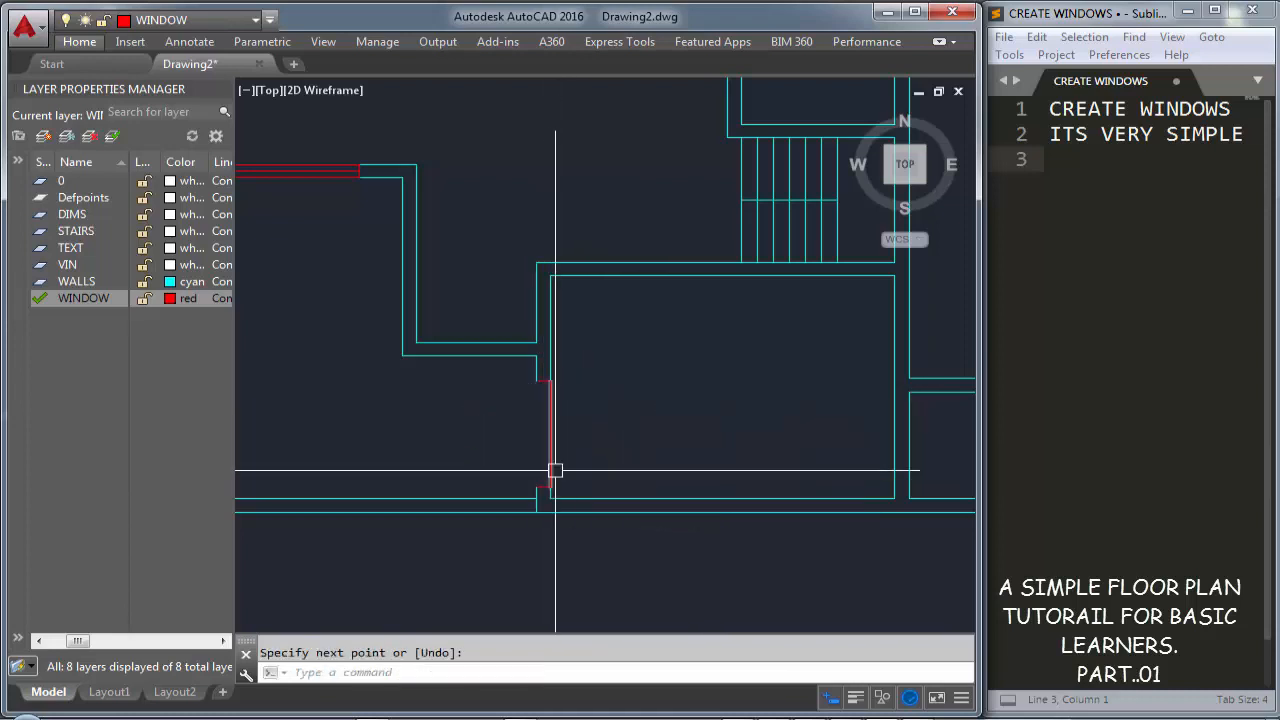
key("Return")
left_click(536, 381)
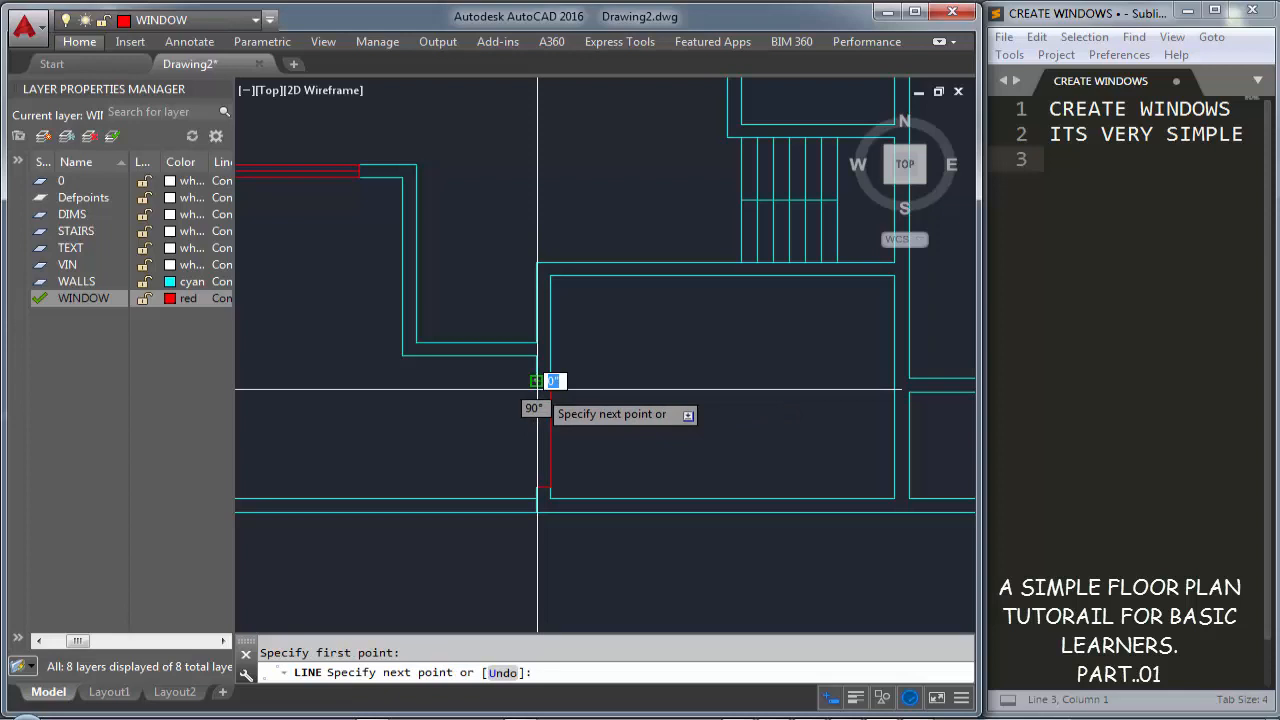
left_click(536, 488)
left_click(550, 488)
Draw the window's centre line between the midpoints of the opening's upper and lower end lines
scroll(552, 406, "up", 4)
key("Return")
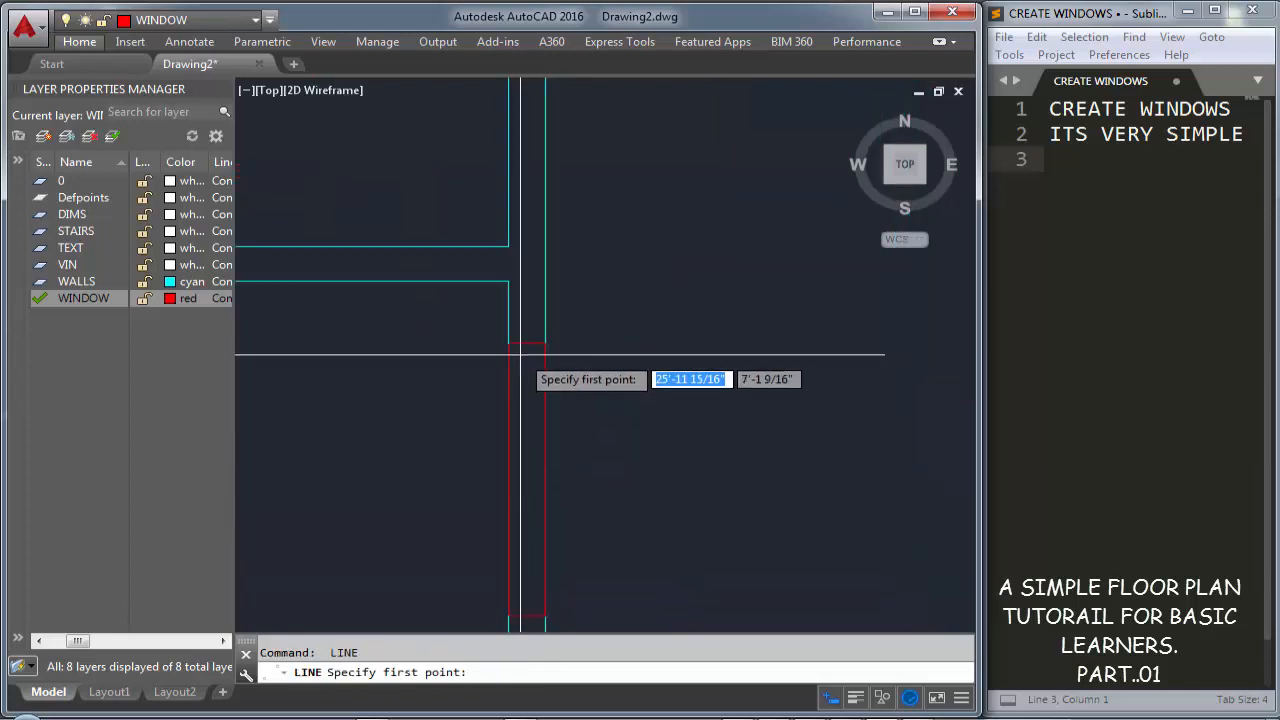
left_click(527, 344)
scroll(528, 358, "down", 4)
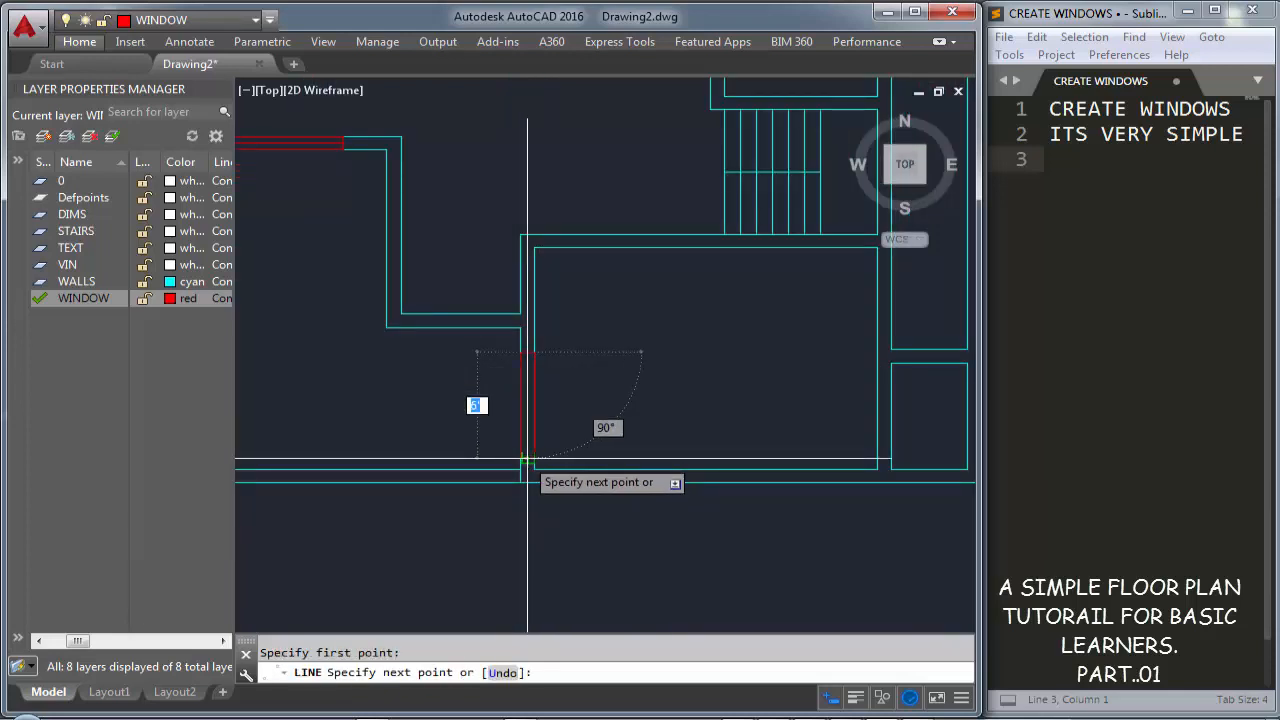
left_click(527, 459)
key("Return")
Draw a short horizontal line across the right outer wall at the midpoint of the small room above the stairs
middle_click_drag(580, 366, 700, 423)
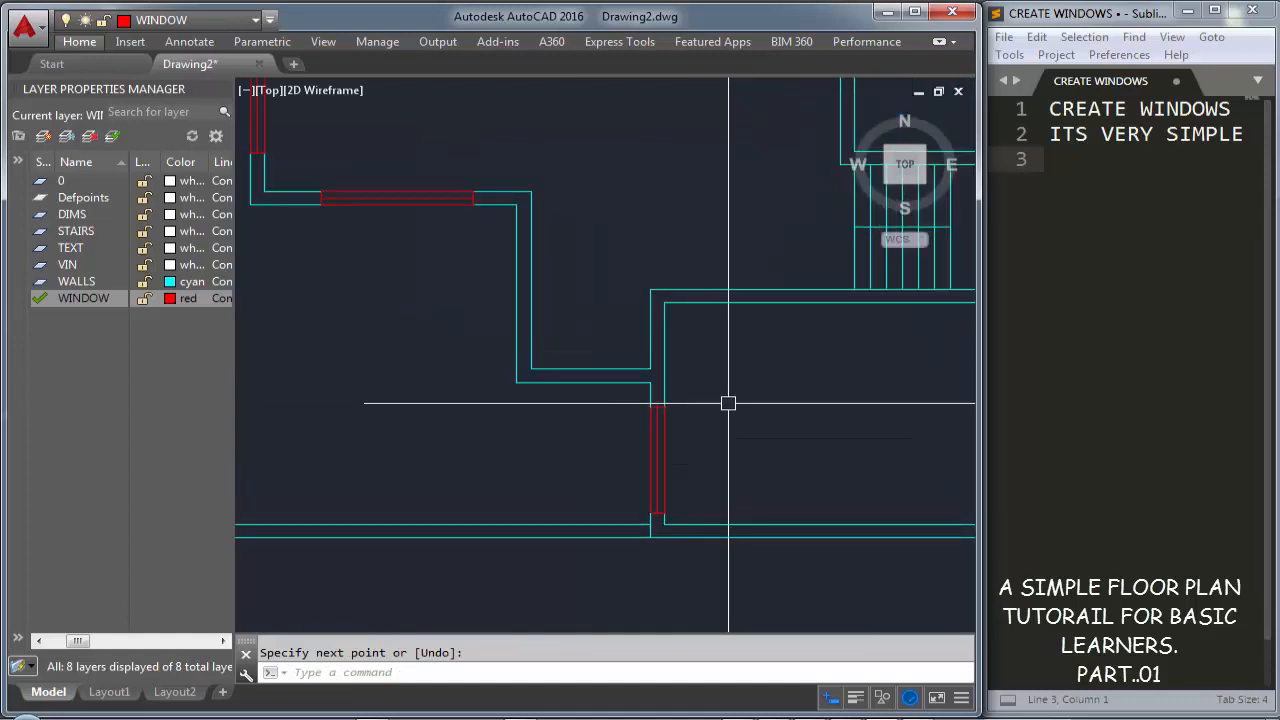
scroll(728, 403, "down", 5)
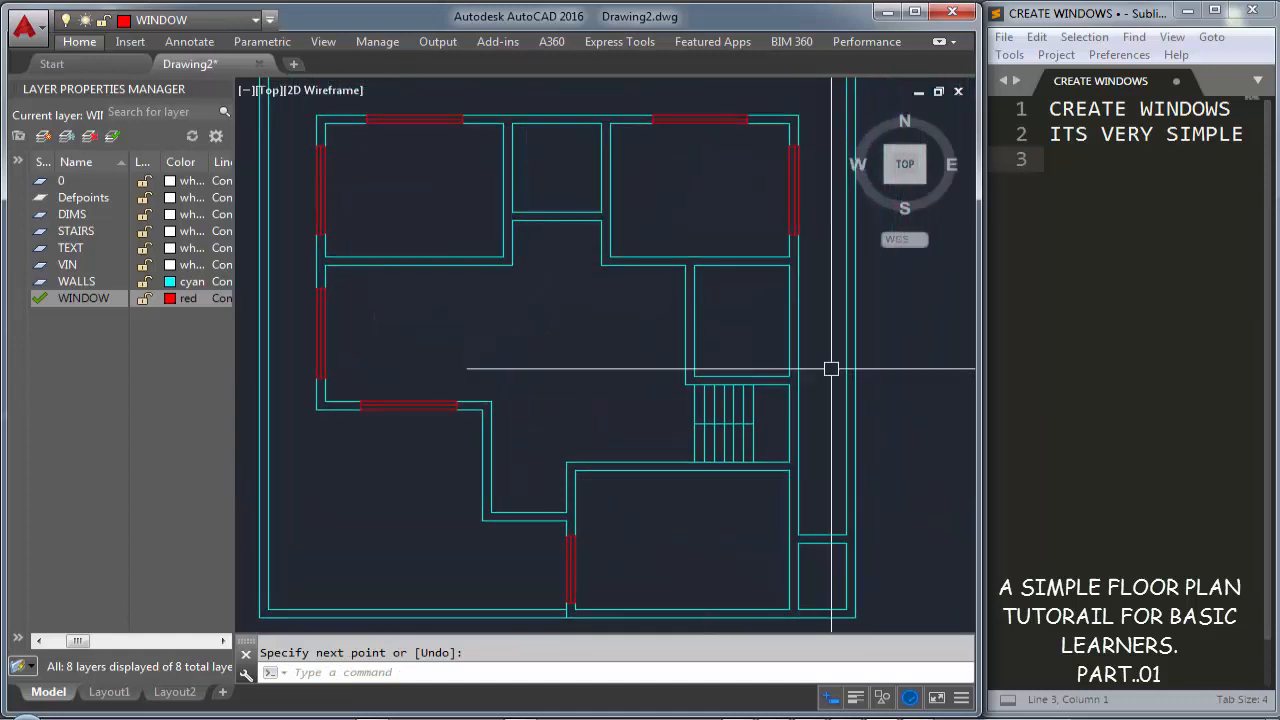
scroll(831, 369, "up", 4)
middle_click_drag(820, 323, 729, 307)
type("l")
key("Return")
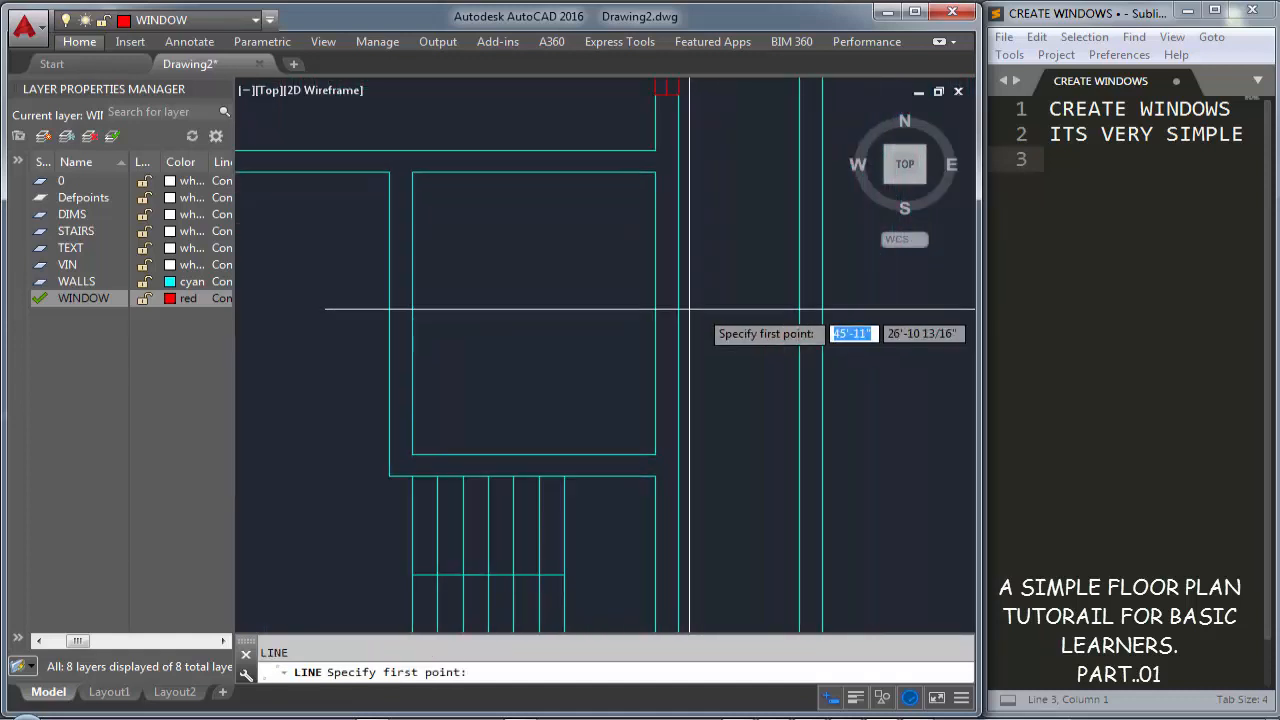
left_click(677, 314)
scroll(677, 314, "up", 3)
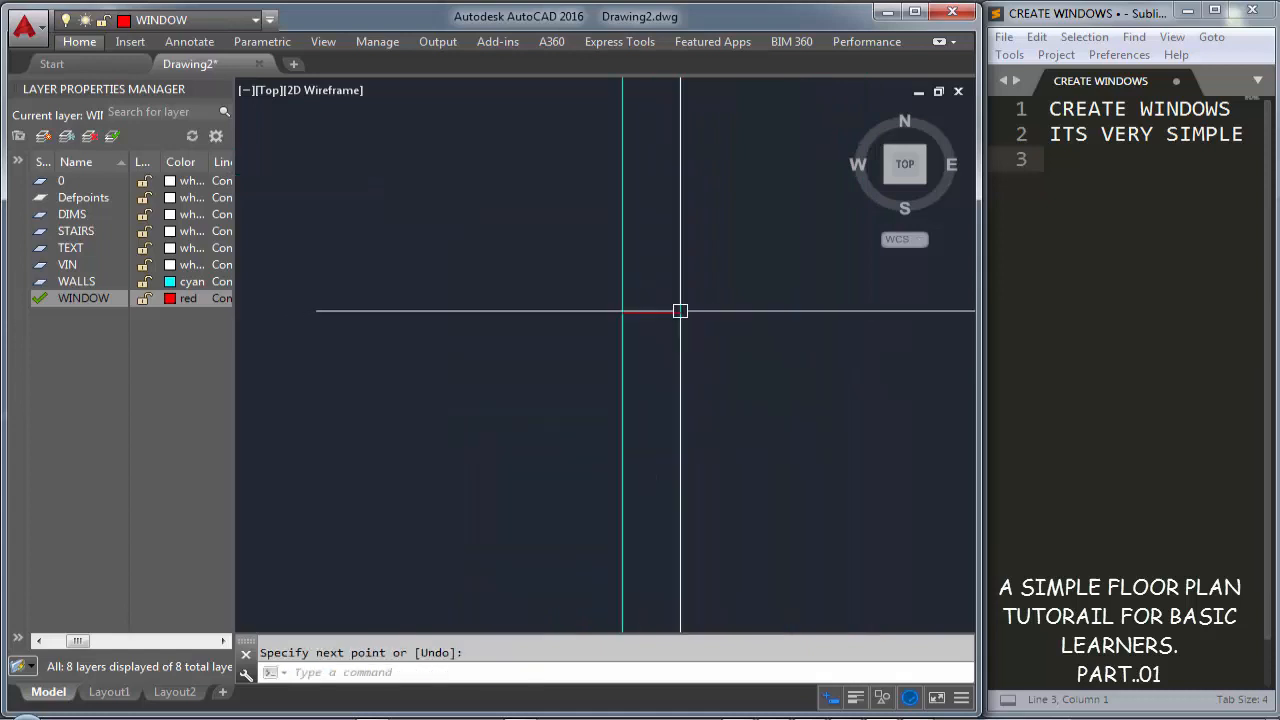
Offset the short line across the right outer wall 4' to both sides along the wall and erase the original middle line
key("Return")
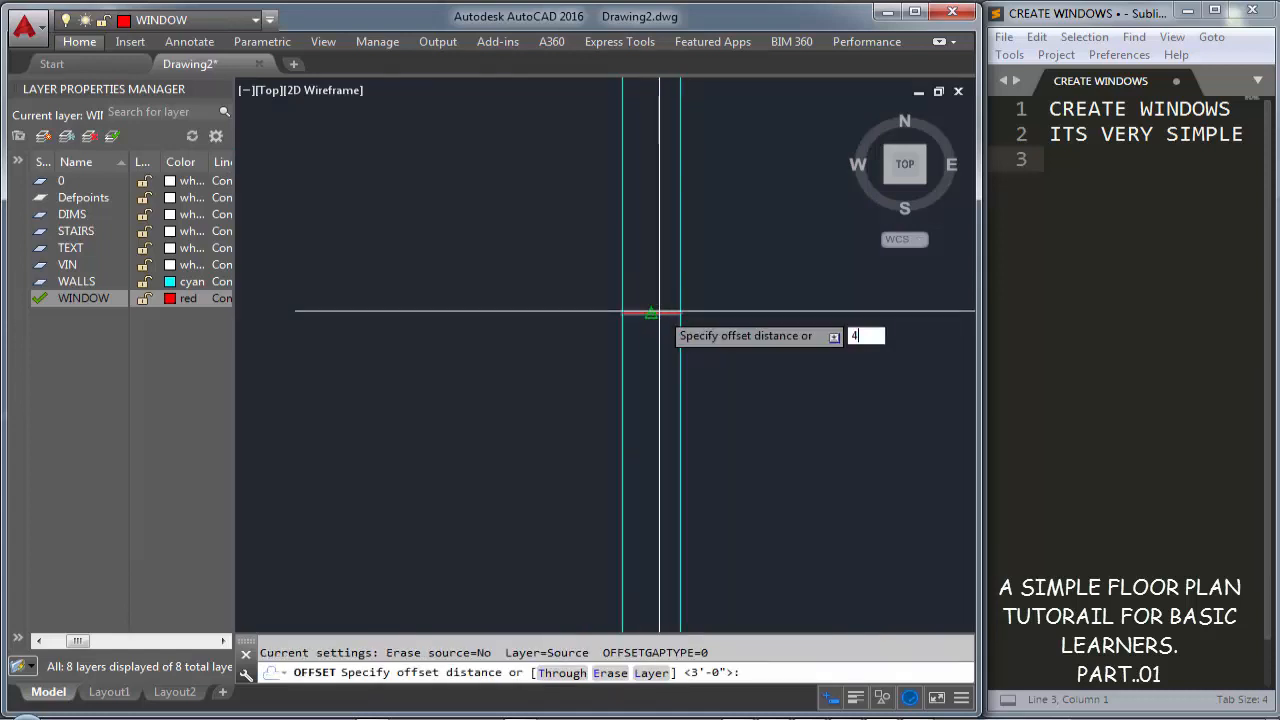
key("Return")
left_click(659, 312)
left_click(657, 278)
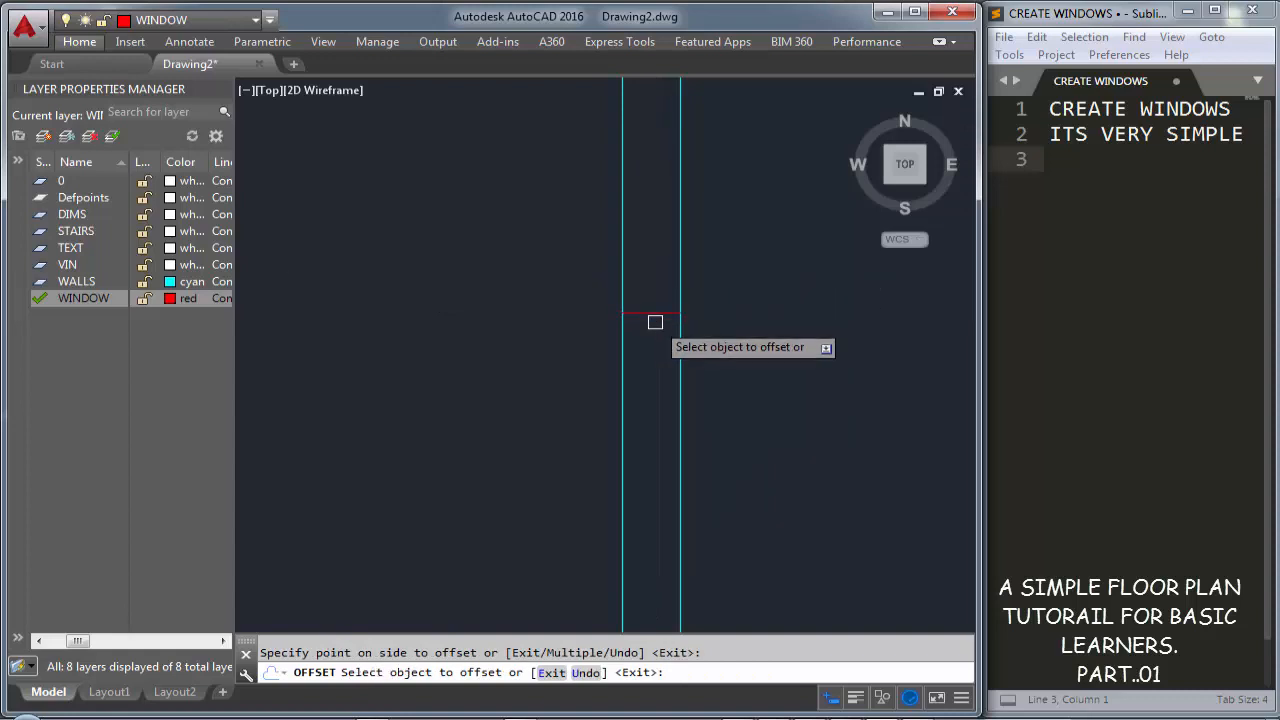
left_click(650, 313)
left_click(650, 358)
key("Escape")
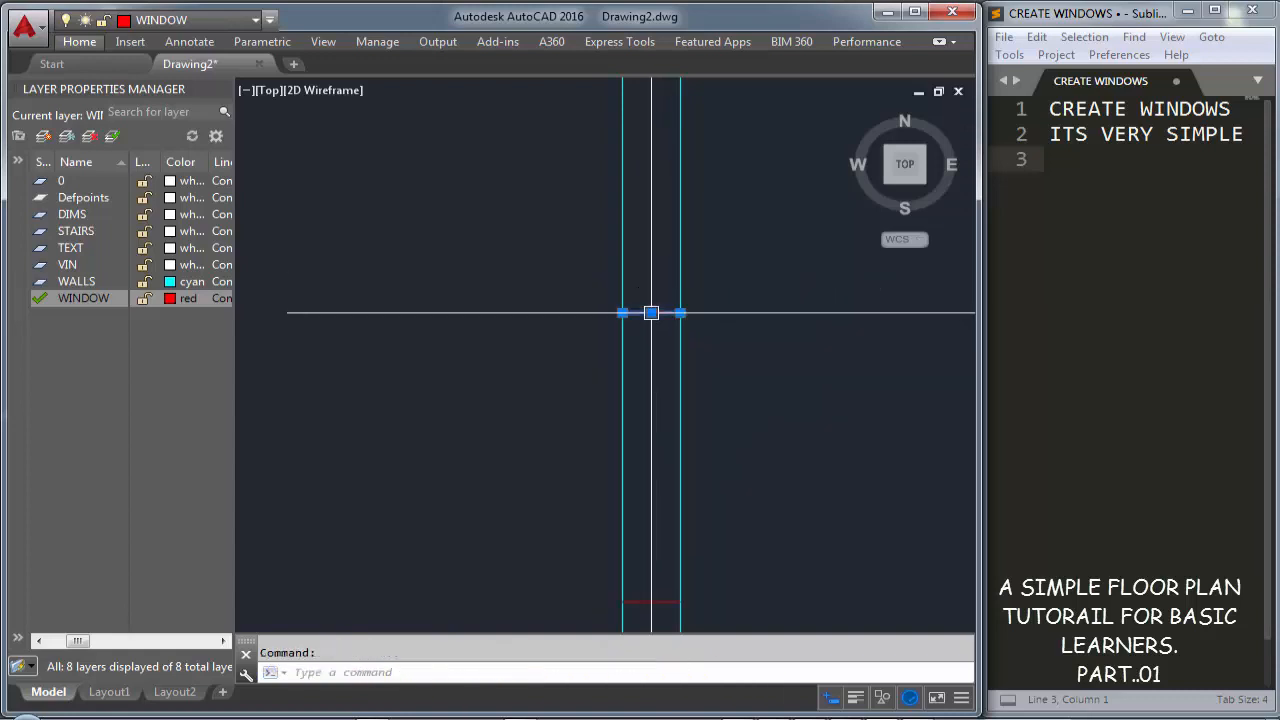
Draw the window's vertical centre line between the midpoints of the two end lines in the small room's right wall
scroll(651, 308, "down", 4)
type("l")
key("Return")
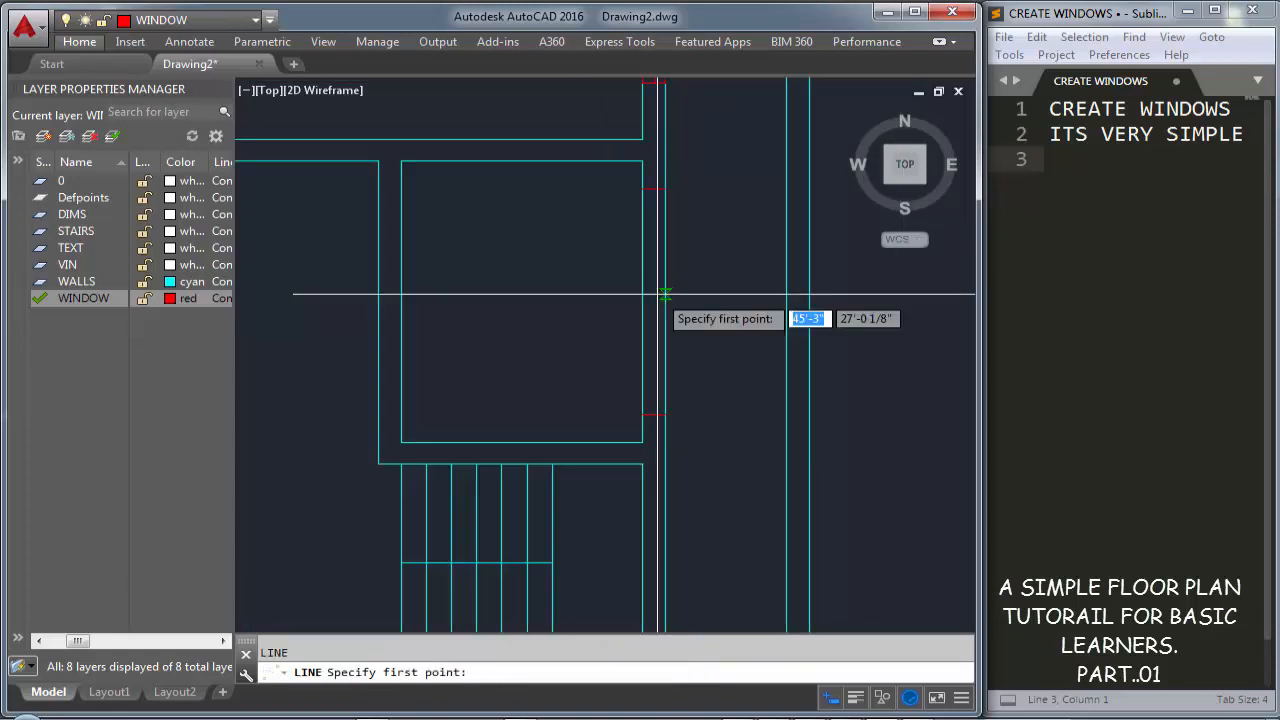
left_click(655, 189)
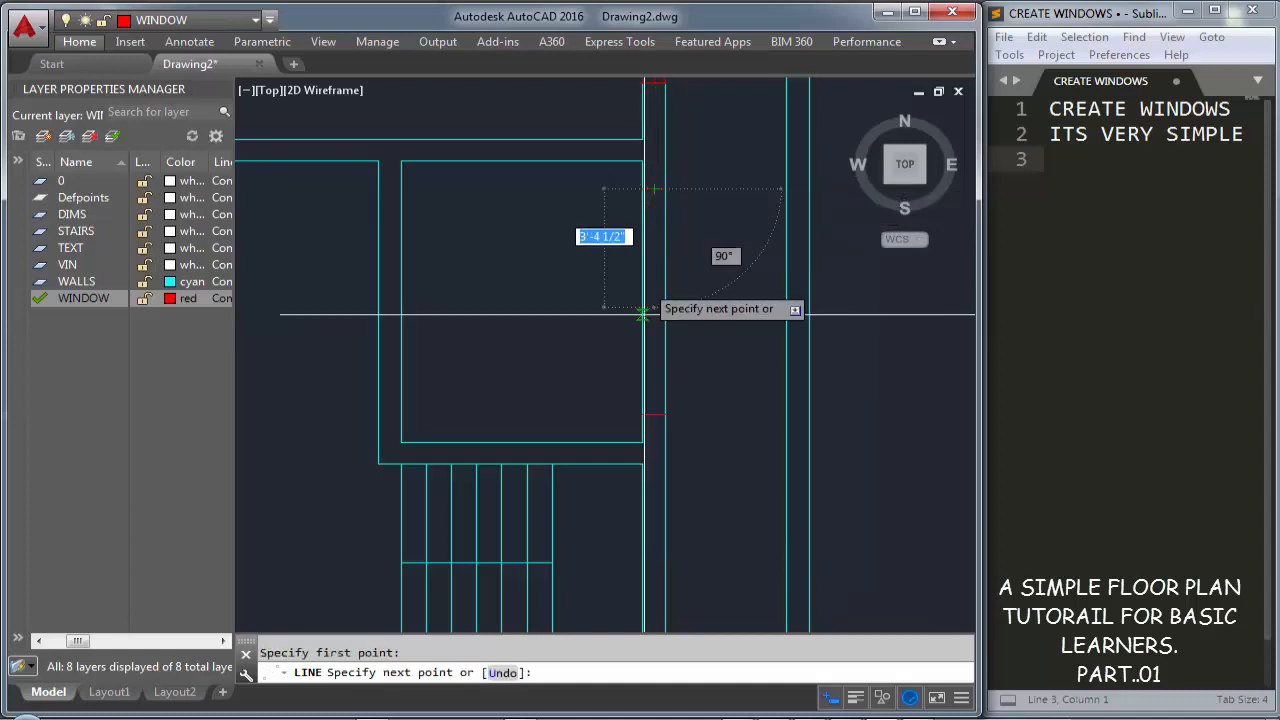
left_click(655, 413)
key("Return")
Trim the inner and outer wall lines between the window's two end lines beside the small room above the stairs
type("T")
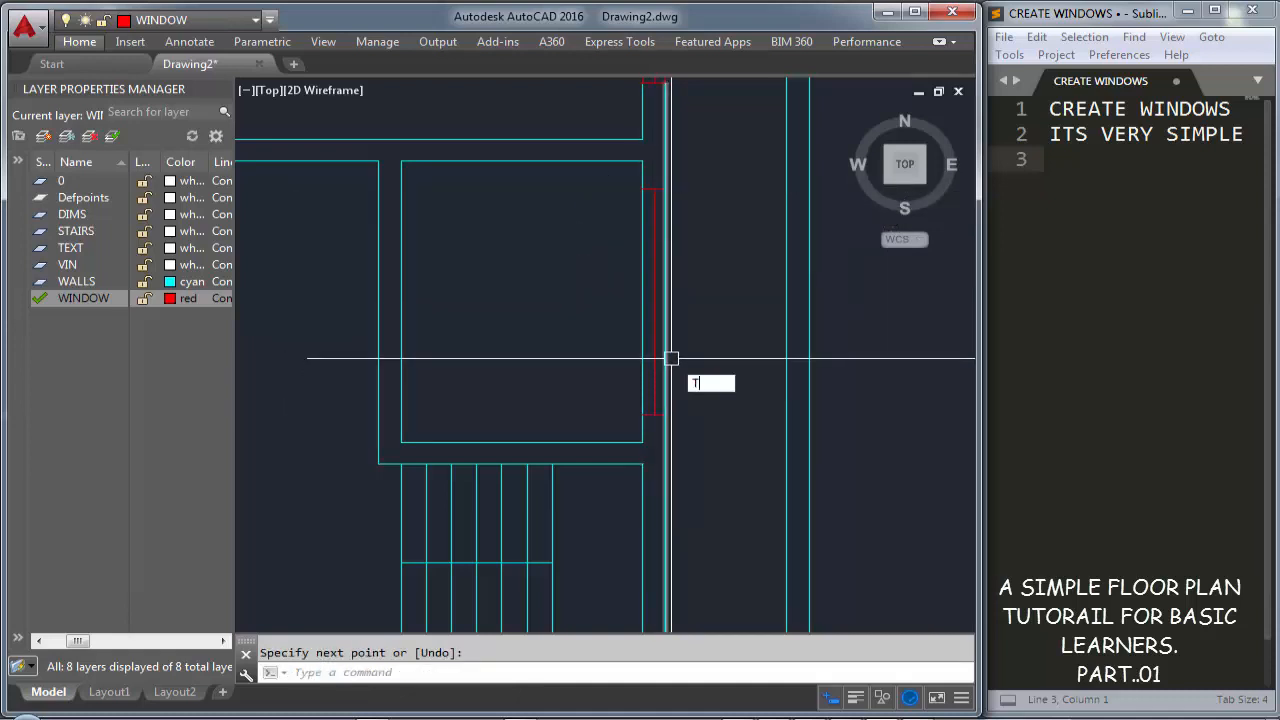
type("R")
key("Return")
key("Return")
left_click(669, 358)
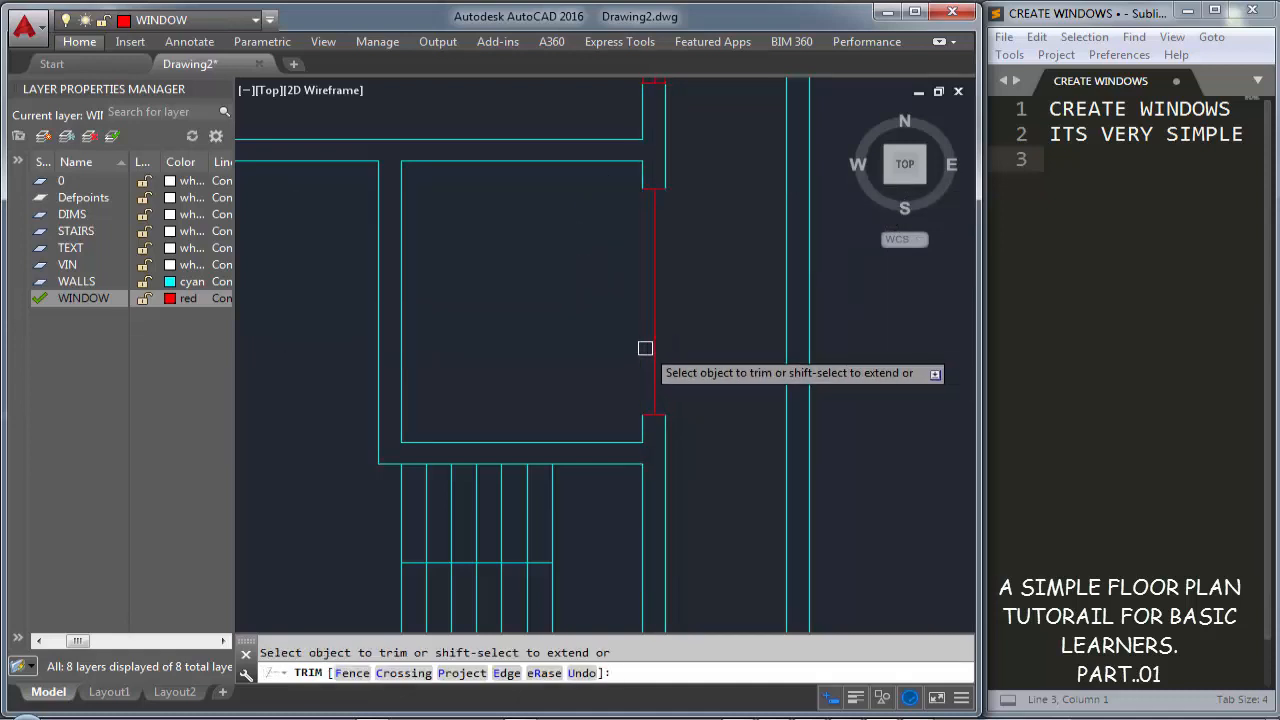
left_click(645, 348)
key("Escape")
Offset the window's centre line 4.5 to both sides to form the lines along the wall faces
type("O")
key("Return")
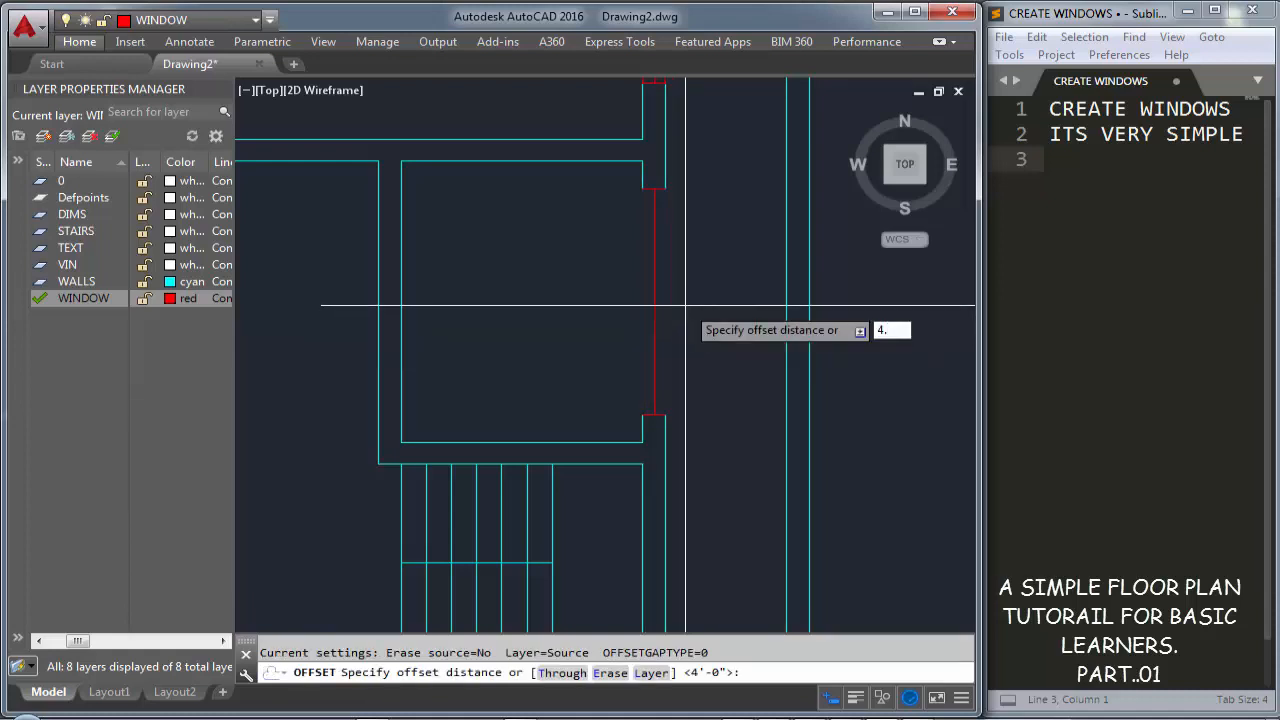
type("4.5")
key("Return")
left_click(654, 299)
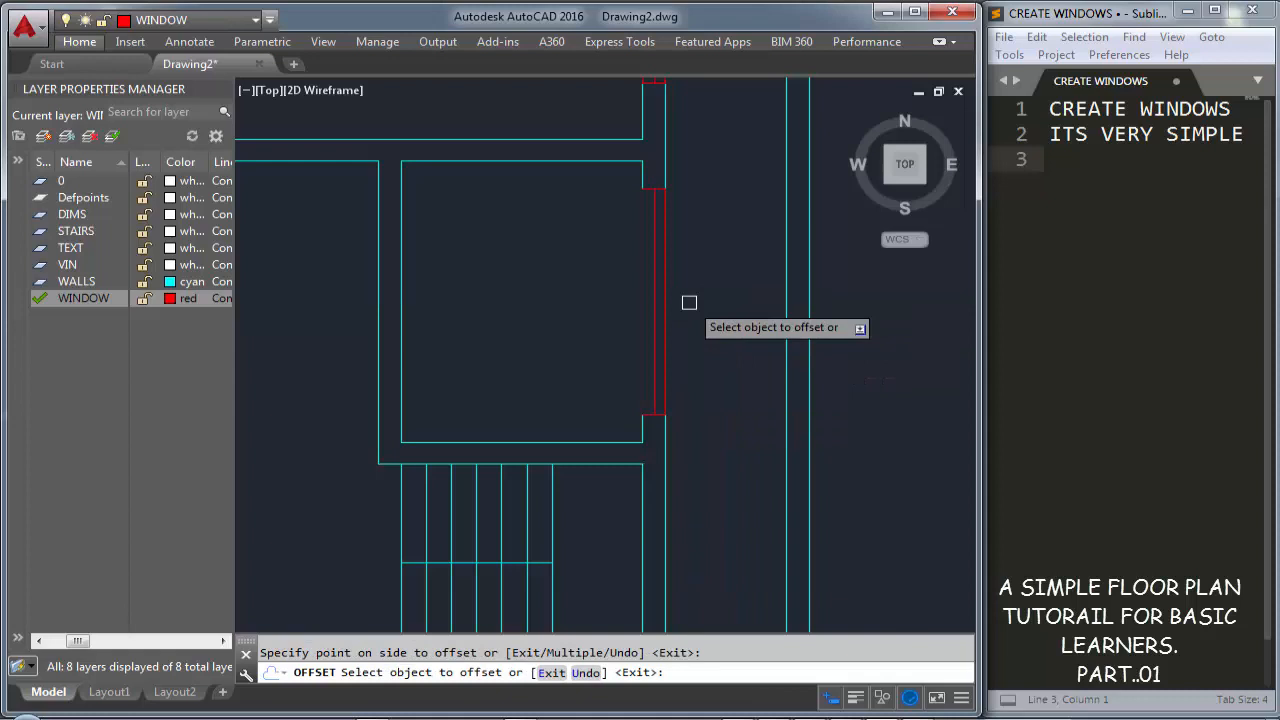
left_click(626, 311)
key("Escape")
Fillet the two horizontal wall lines beside the lower-left window with the bottom-right room's left wall lines, closing the recess into a room
scroll(660, 329, "down", 5)
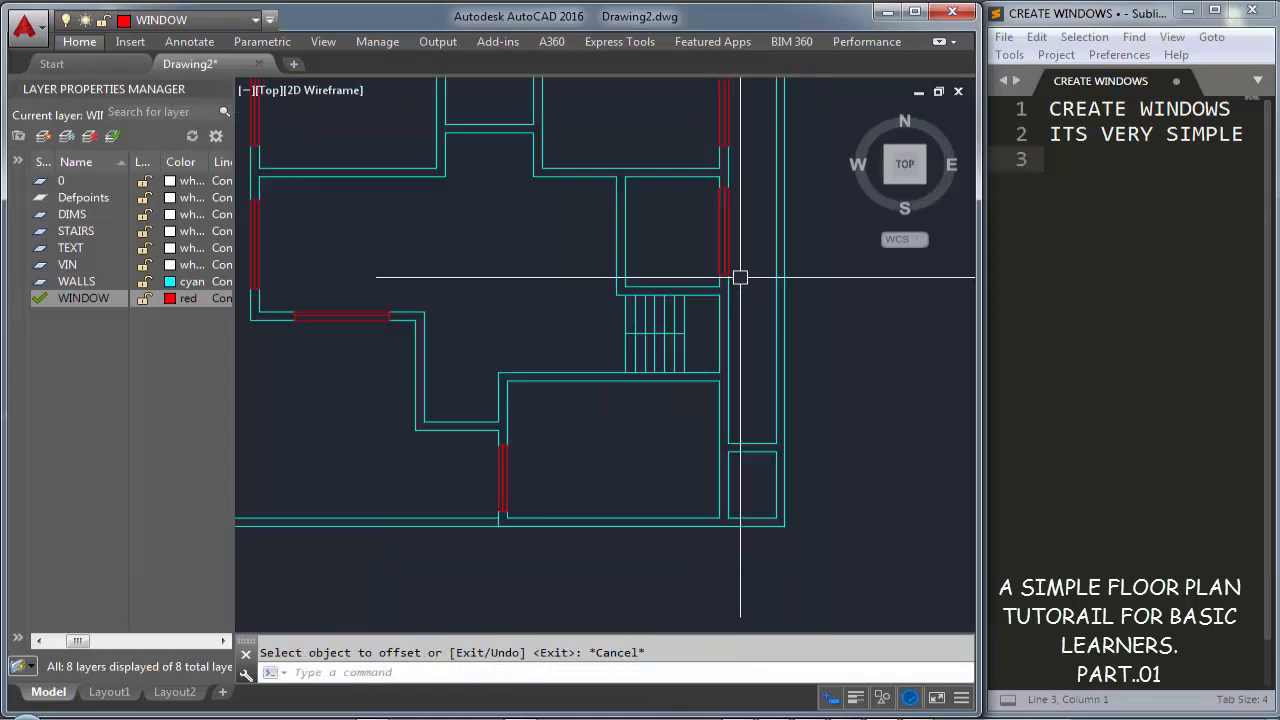
middle_click_drag(740, 277, 736, 349)
middle_click_drag(747, 440, 794, 543)
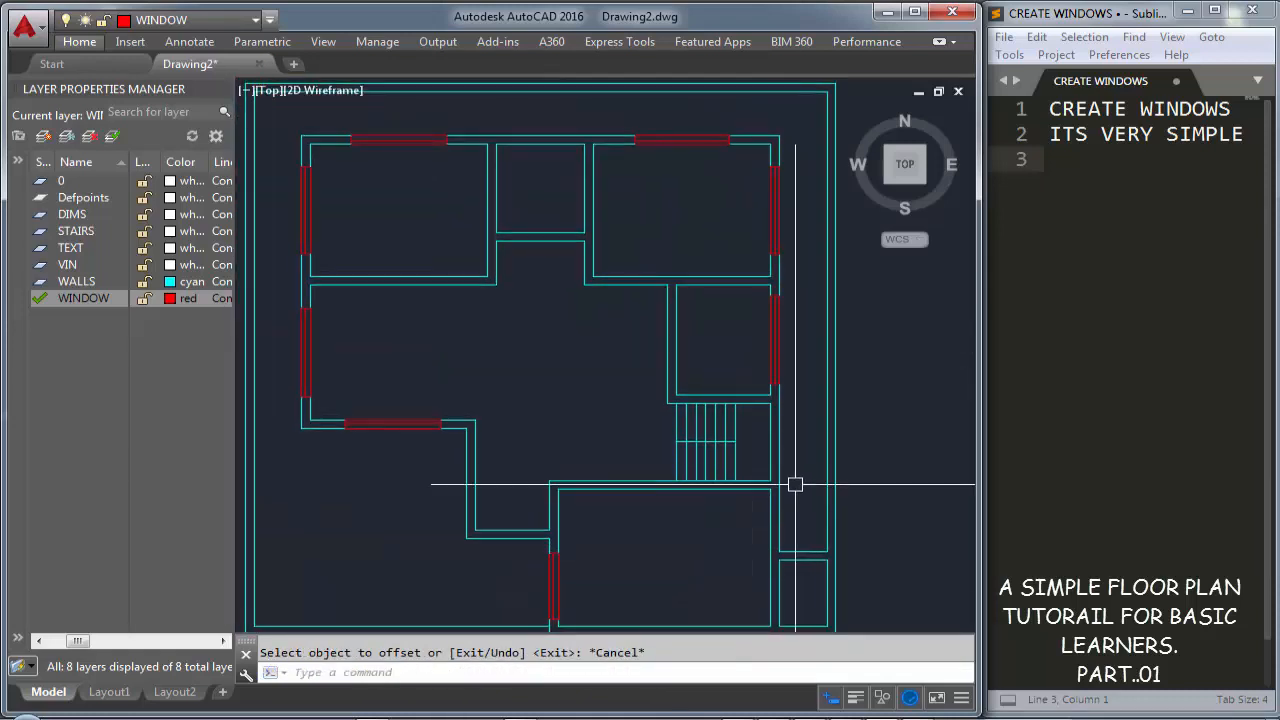
middle_click_drag(605, 434, 625, 426)
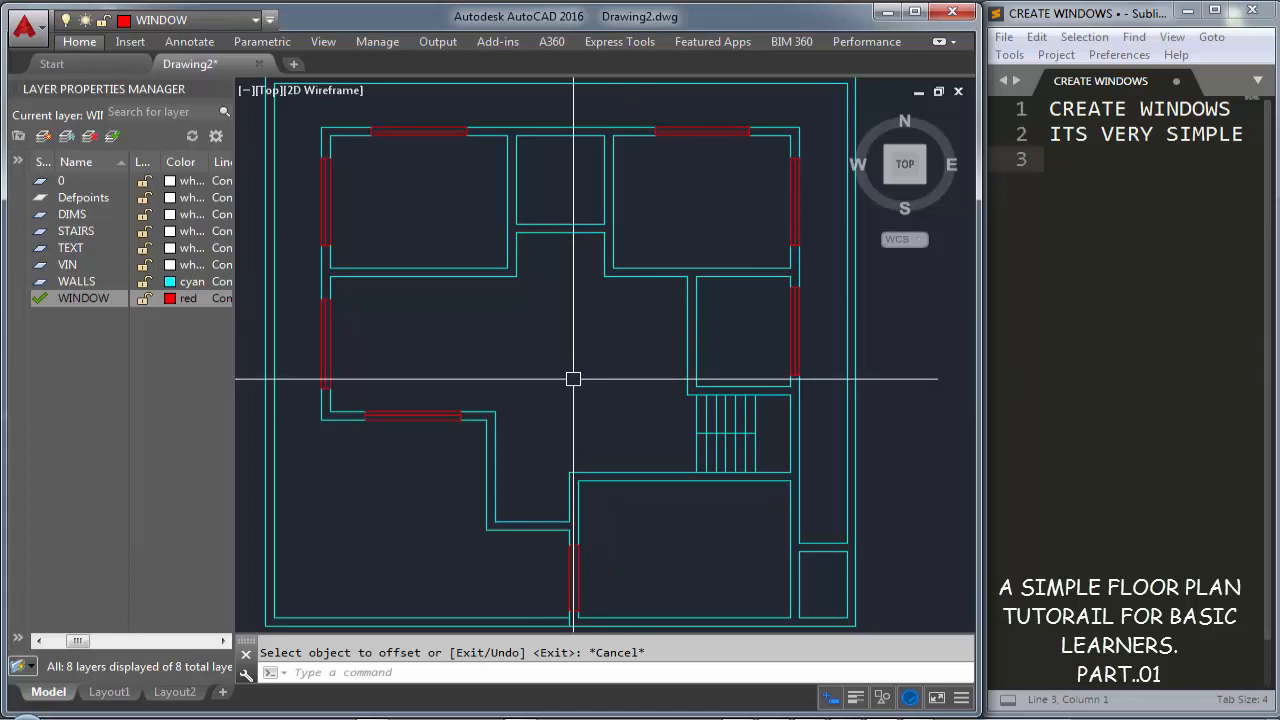
middle_click_drag(573, 379, 606, 366)
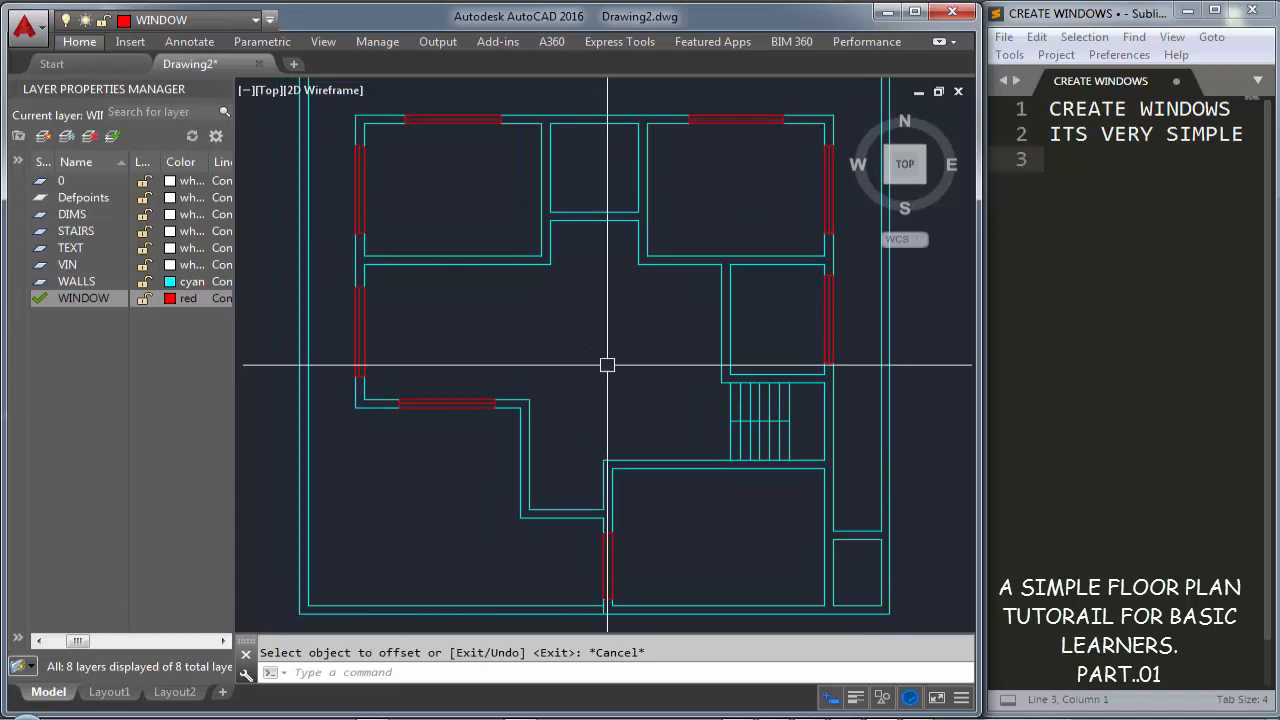
scroll(552, 482, "up", 5)
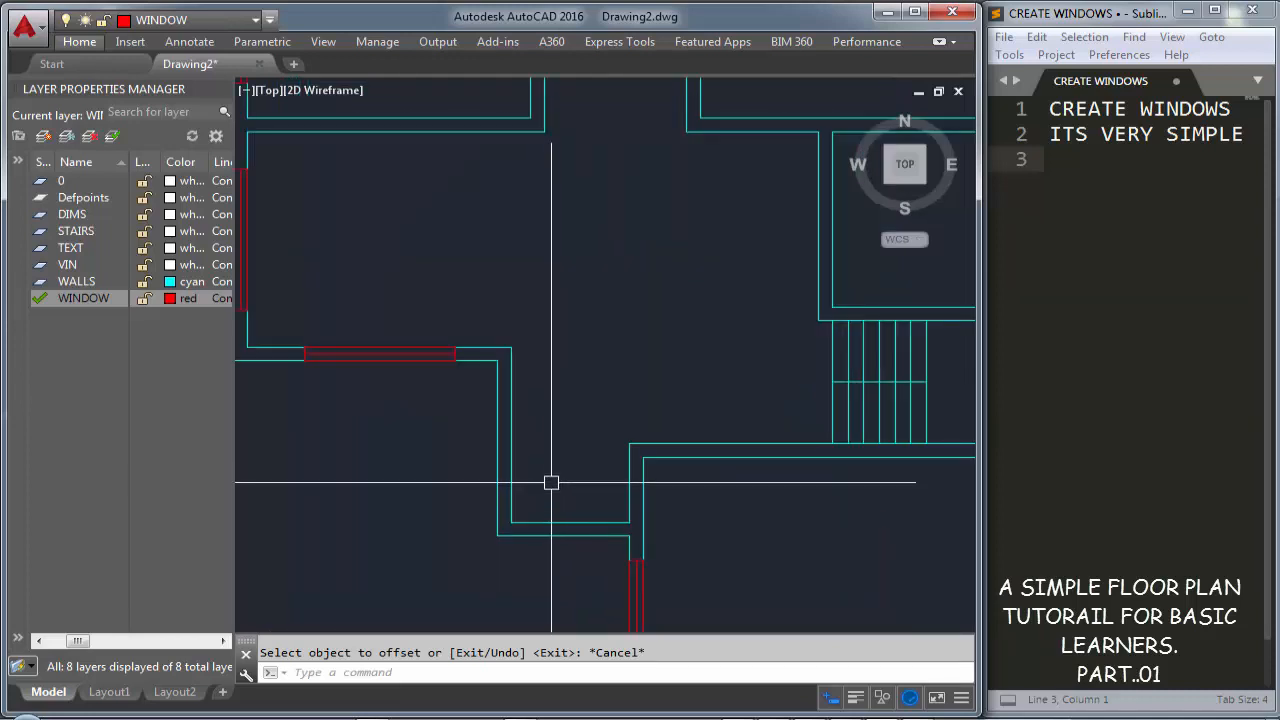
middle_click_drag(664, 406, 605, 418)
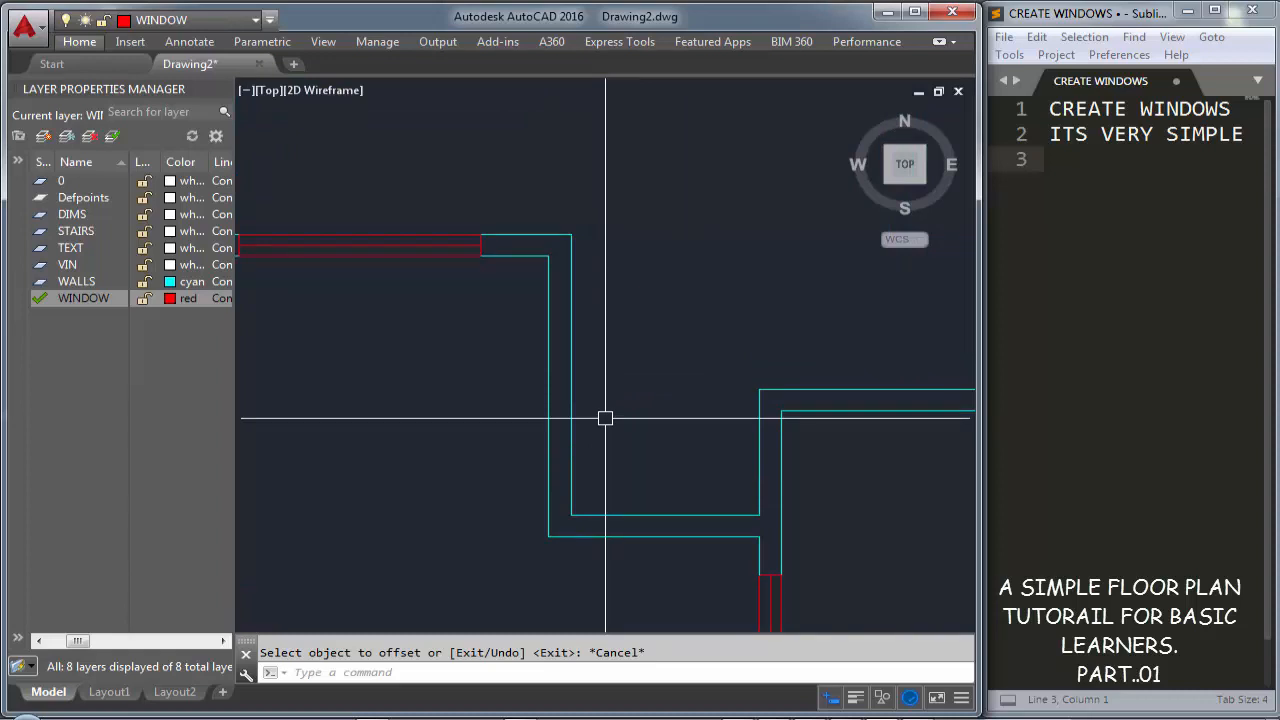
type("f")
key("Return")
left_click(783, 418)
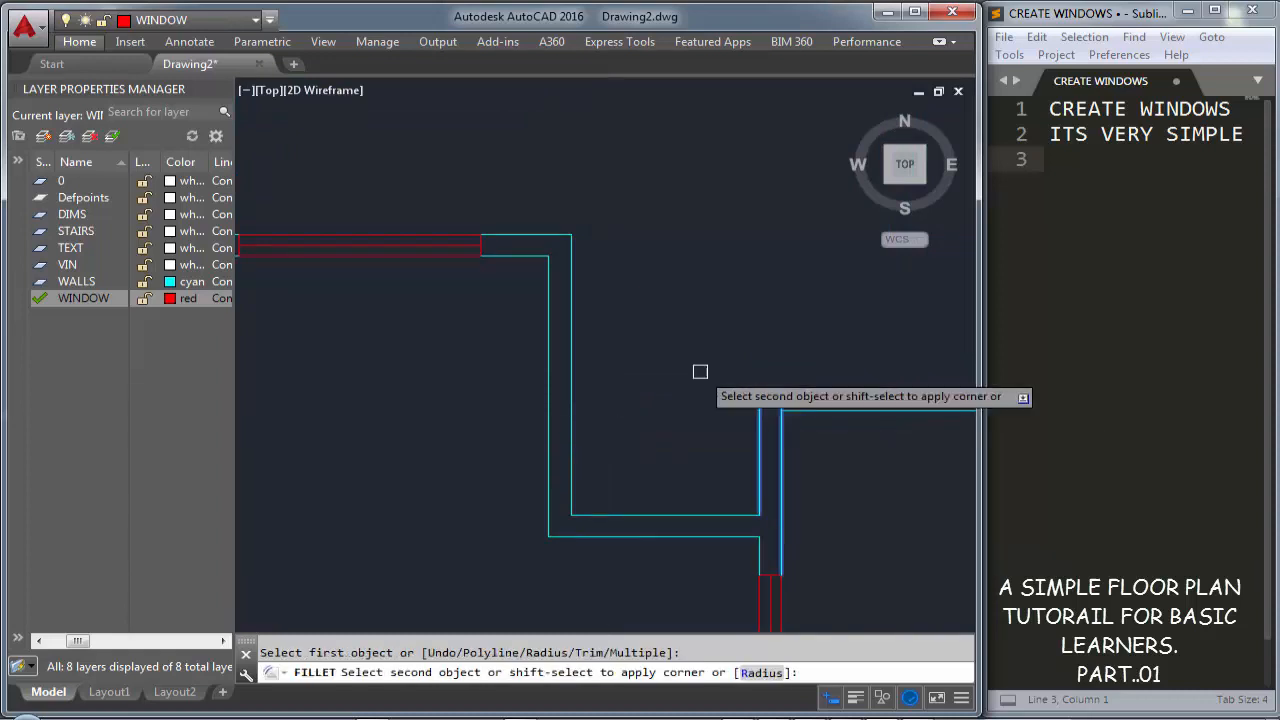
left_click(543, 235)
key("Return")
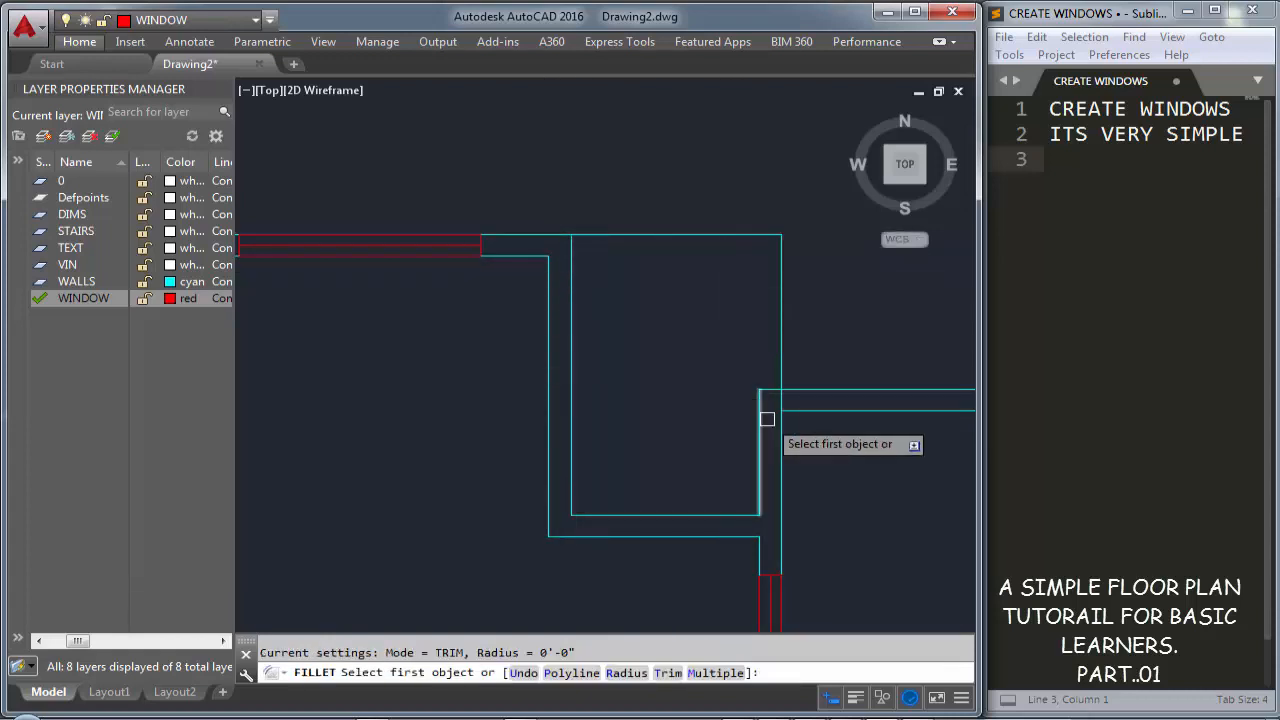
left_click(763, 418)
left_click(518, 257)
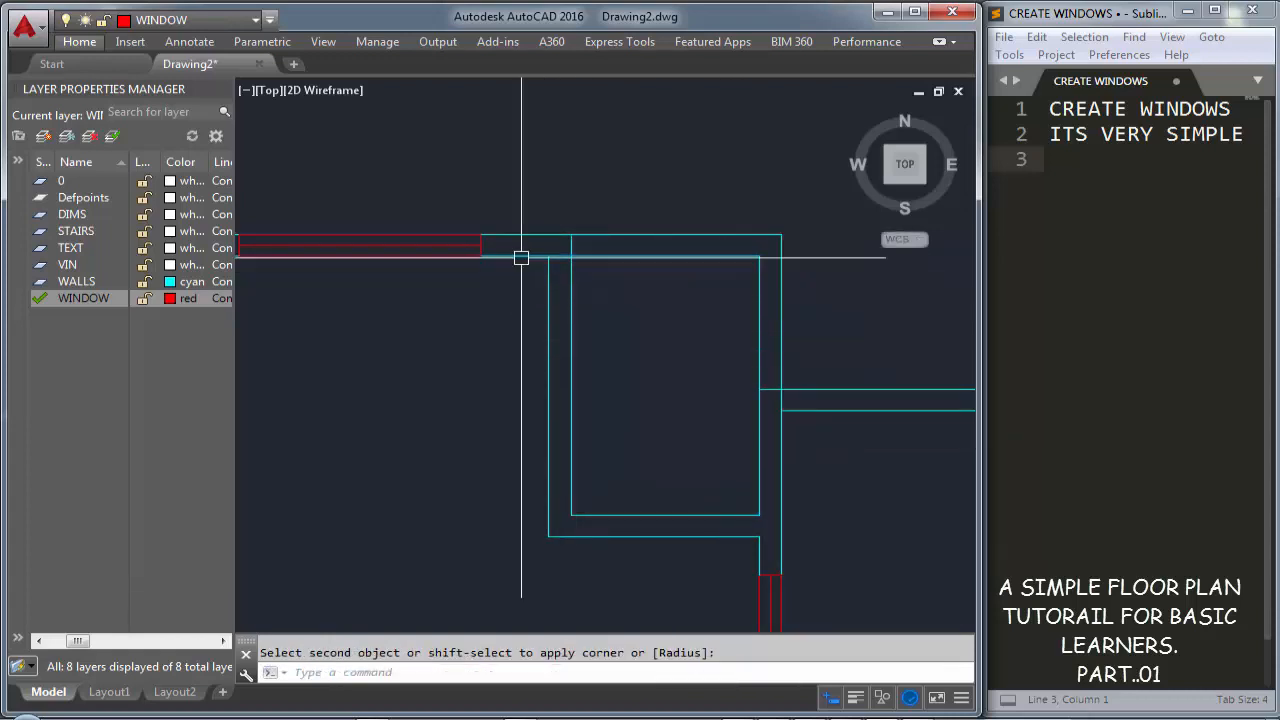
Trim the leftover wall line ends at the new room's upper-left junction and its junction with the bottom-right room's upper wall
key("Escape")
type("tr")
key("Return")
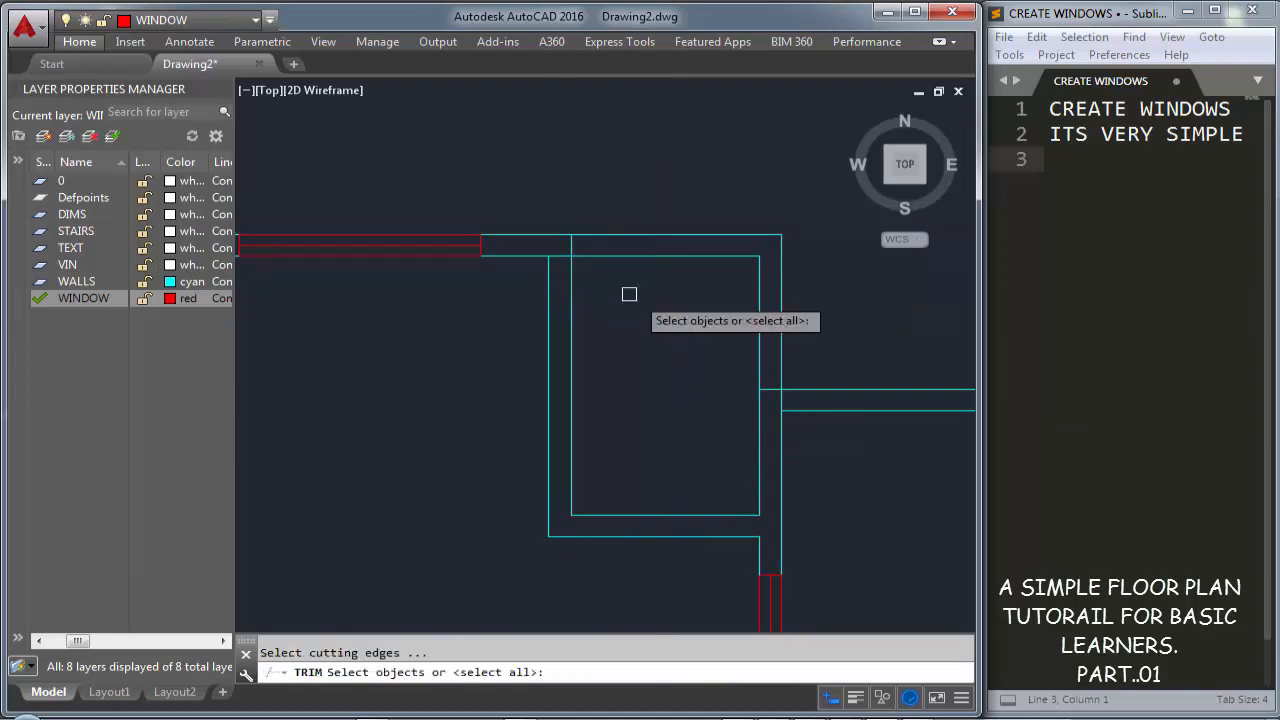
key("Return")
left_click(564, 252)
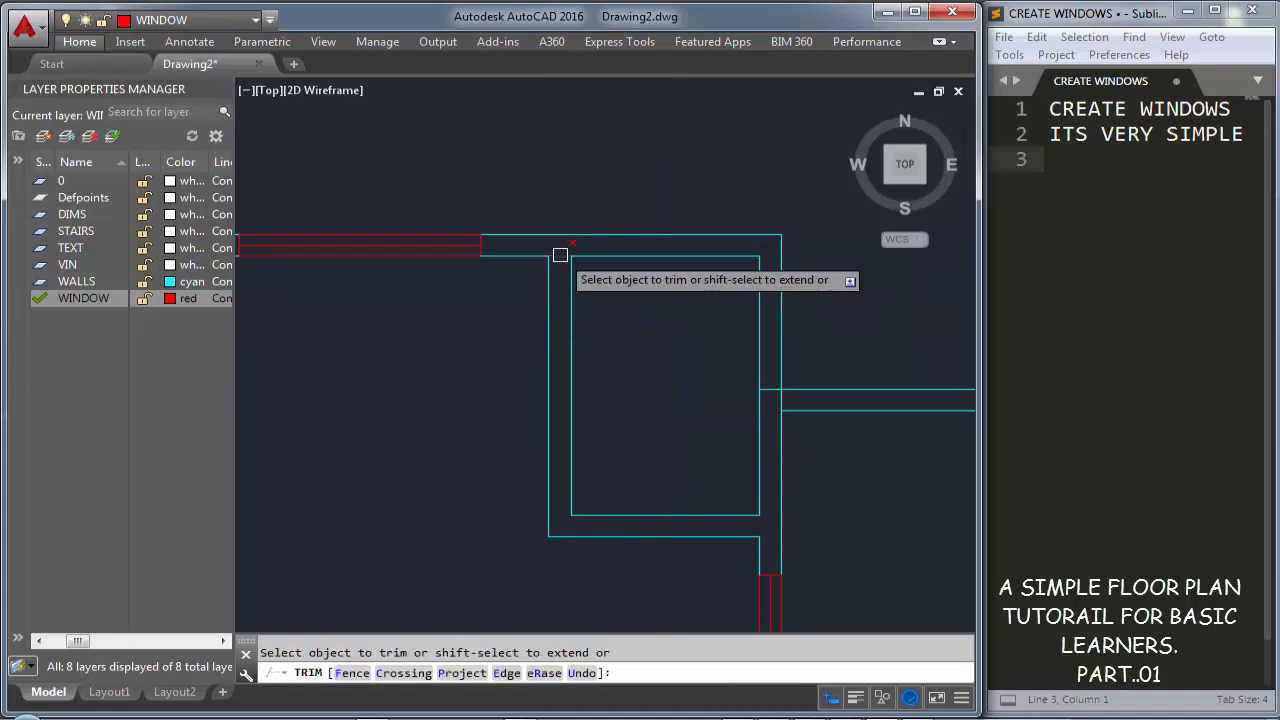
left_click(774, 398)
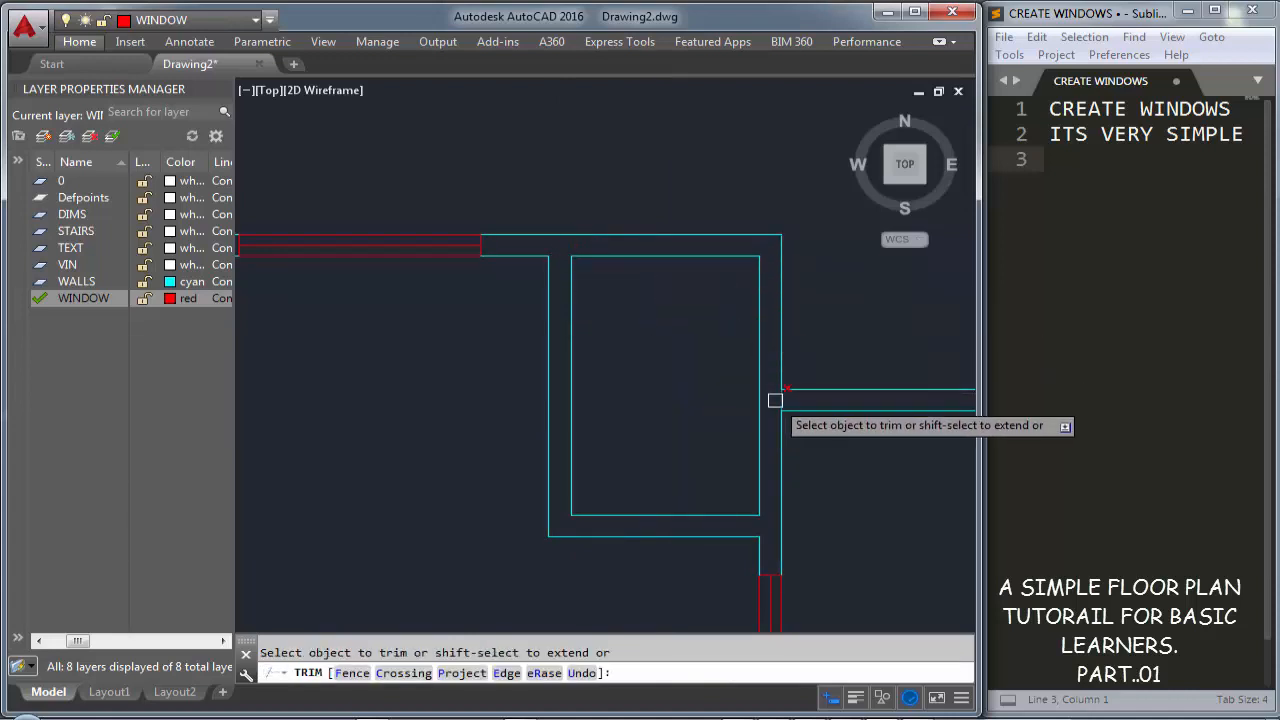
key("Escape")
Draw a short horizontal line across the new small room's left wall at about the wall's midpoint
type("l")
key("Return")
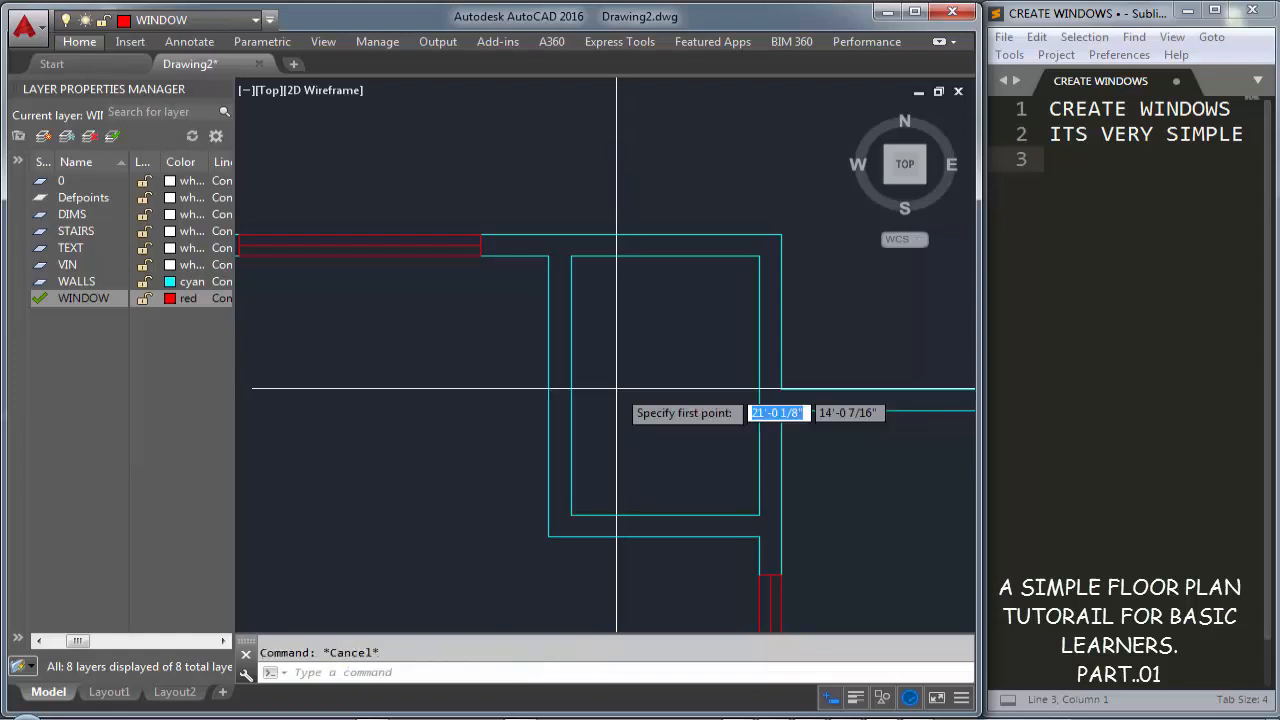
left_click(571, 386)
left_click(548, 386)
key("Return")
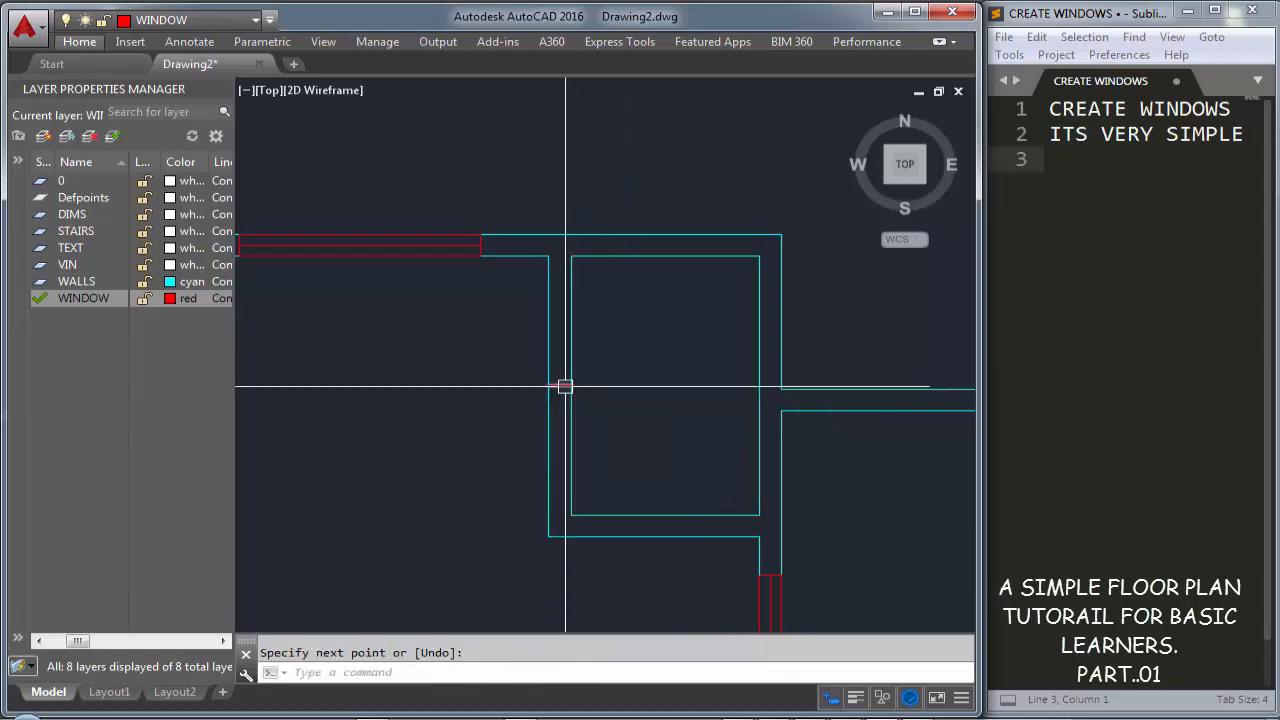
Offset the short line across the new room's left wall by 30 to both its upper and lower sides
scroll(566, 386, "up", 2)
type("o")
key("Return")
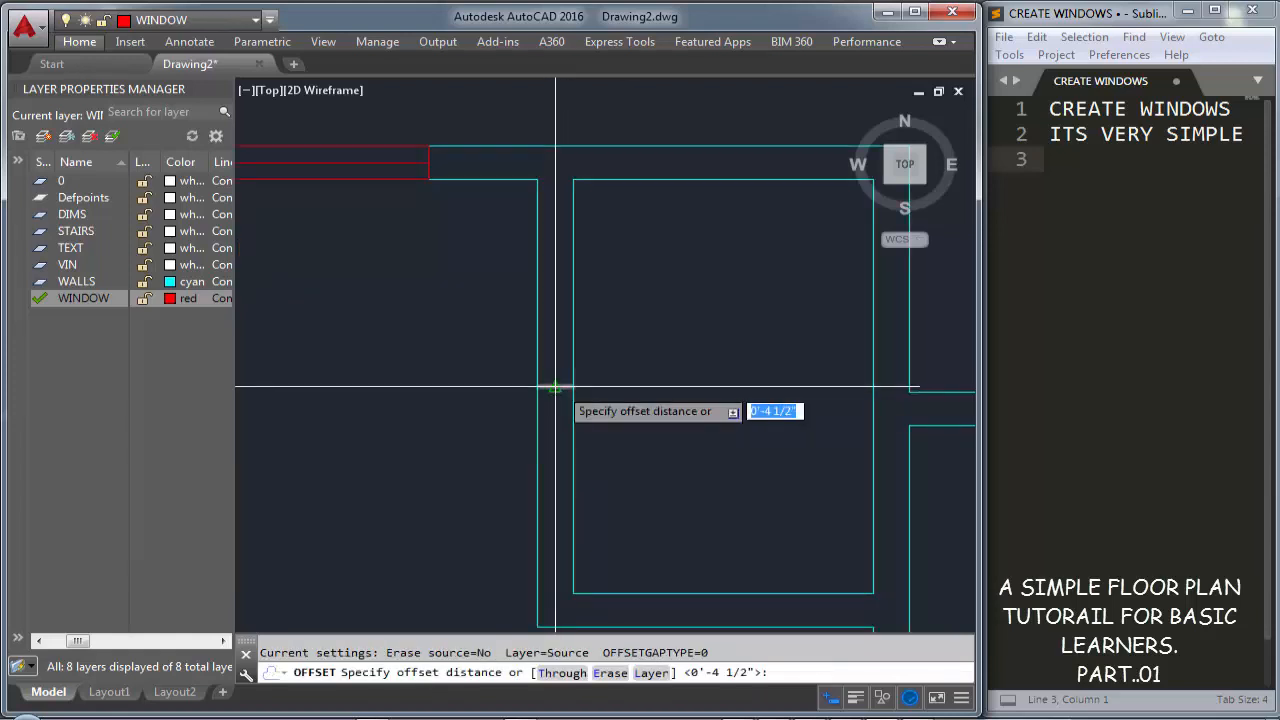
type("30")
key("Return")
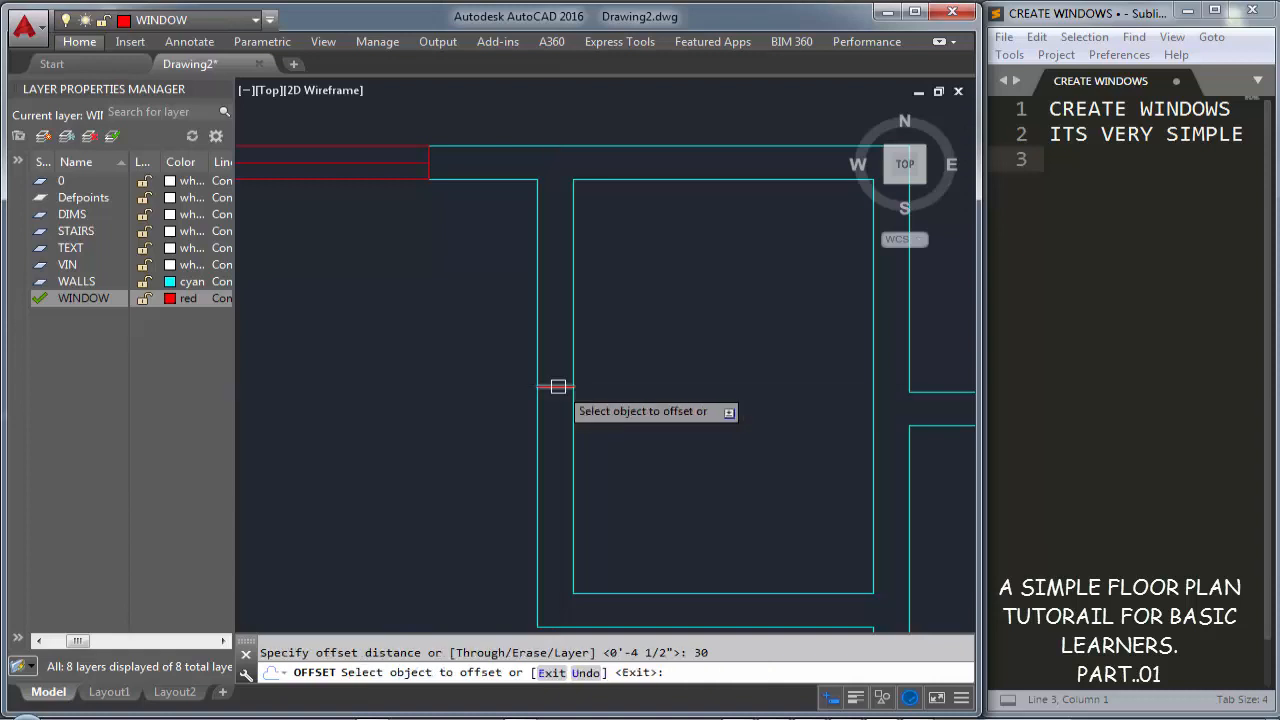
left_click(557, 386)
left_click(563, 360)
left_click(559, 387)
left_click(551, 437)
key("Escape")
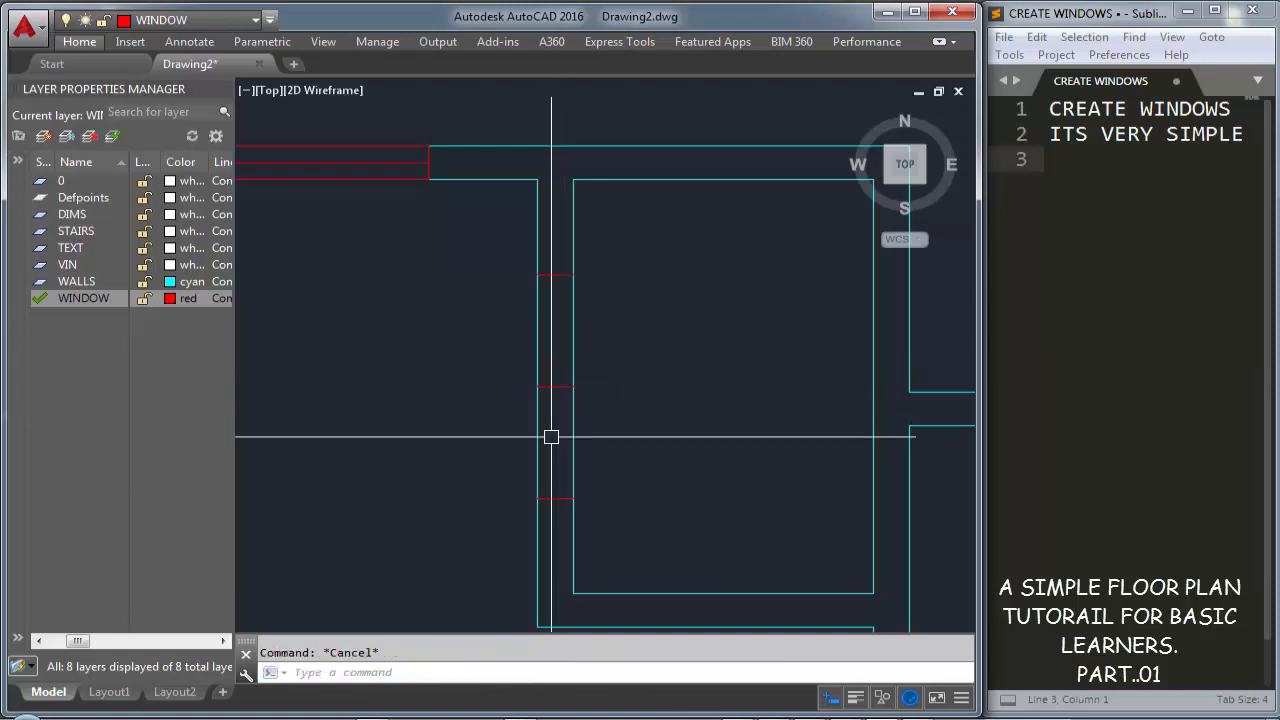
Trim both wall lines between the outer marks on the new room's left wall and erase the middle mark
middle_click_drag(551, 429, 597, 335)
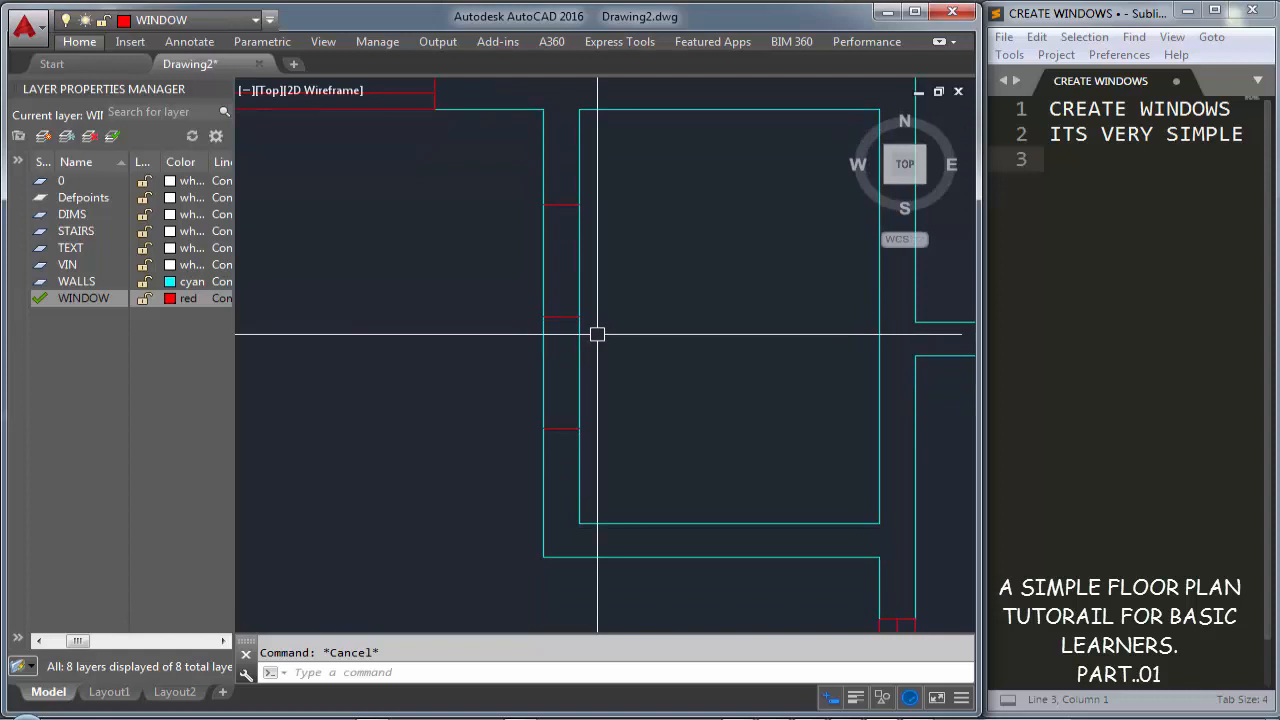
key("Return")
key("Return")
left_click(597, 354)
left_click(464, 283)
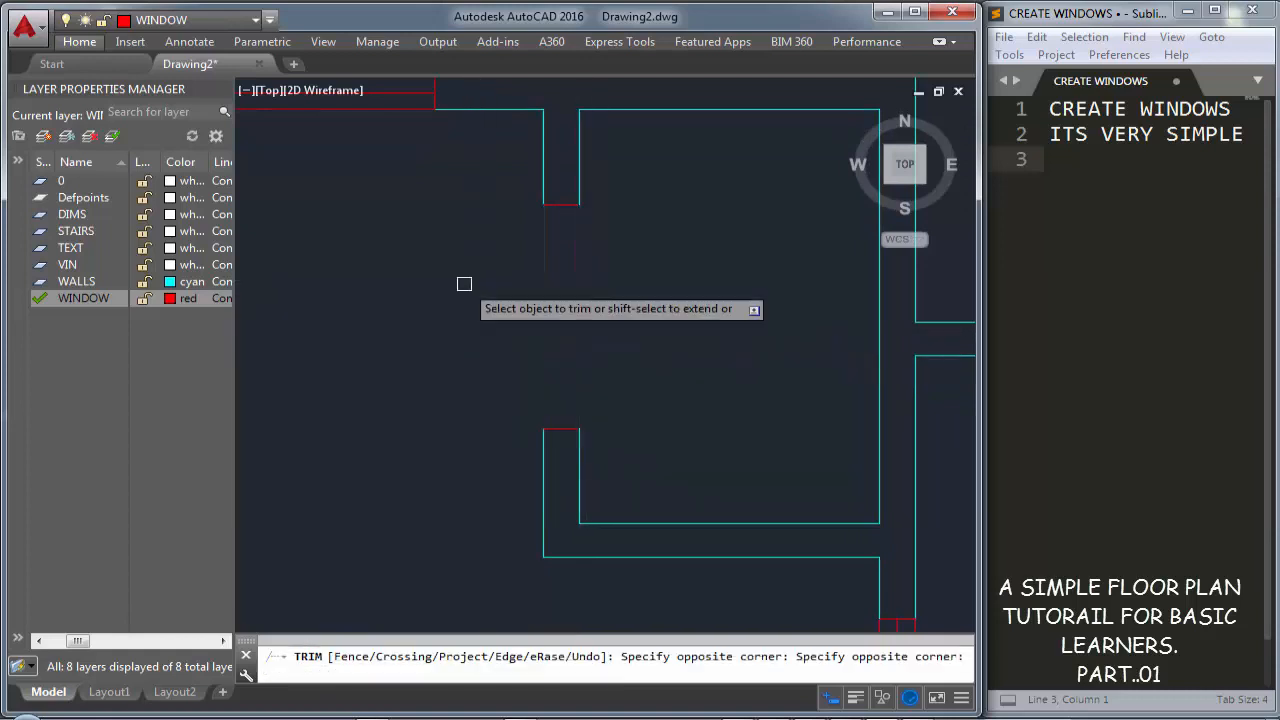
key("Escape")
left_click(561, 316)
left_click(563, 306)
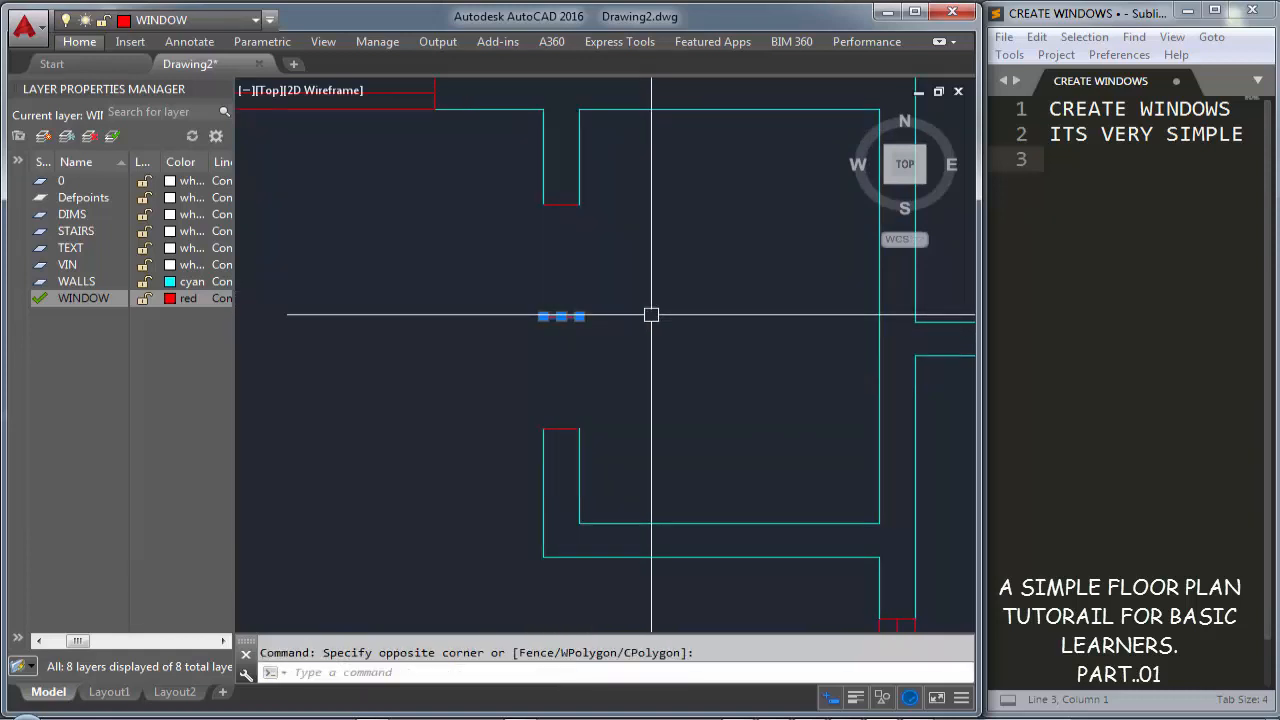
Match the end lines of the new room's left wall opening to the properties of its upper wall line
type("a")
key("Return")
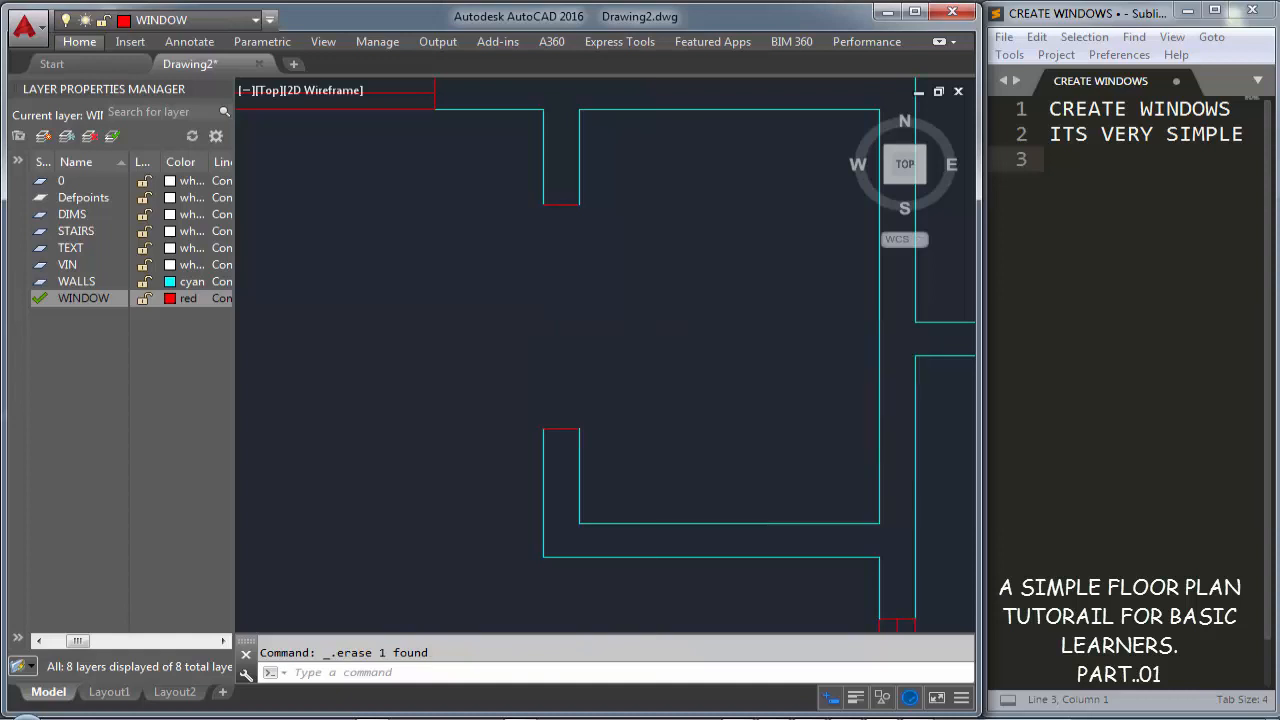
left_click(640, 110)
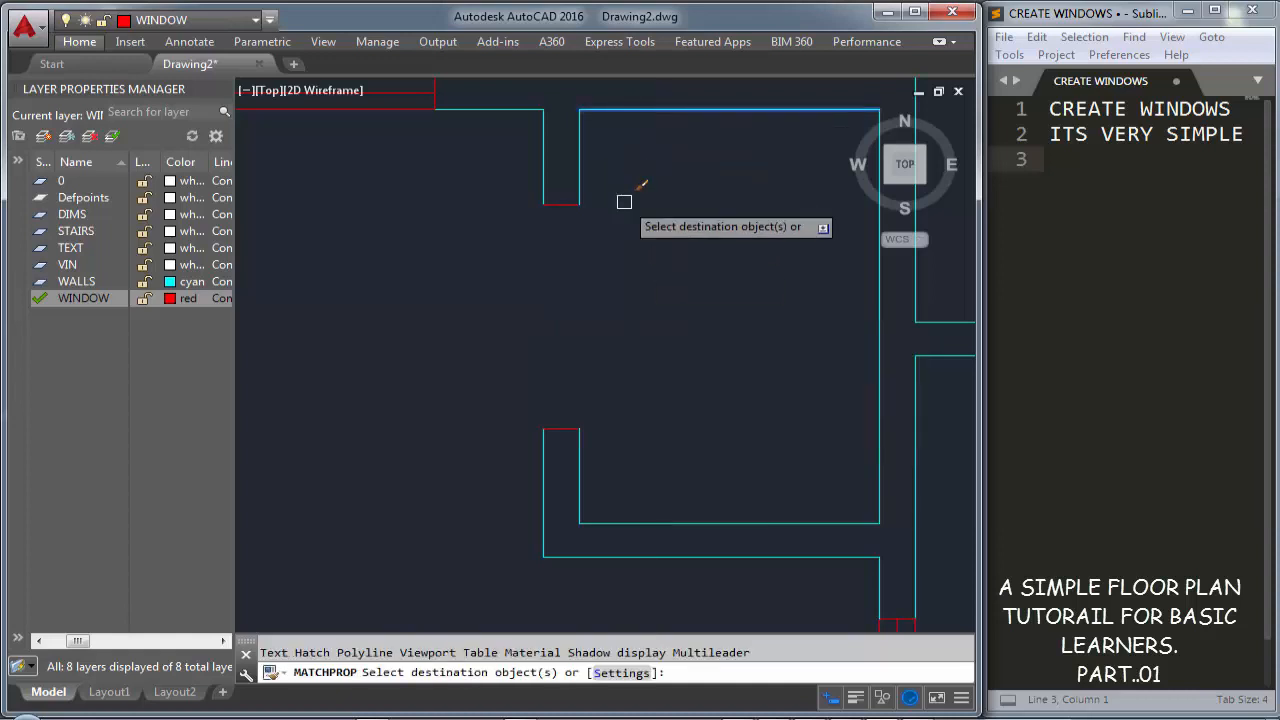
left_click(657, 479)
left_click(472, 200)
key("Escape")
Draw a short vertical line across the new small room's lower wall at the wall line's midpoint
scroll(650, 300, "down", 4)
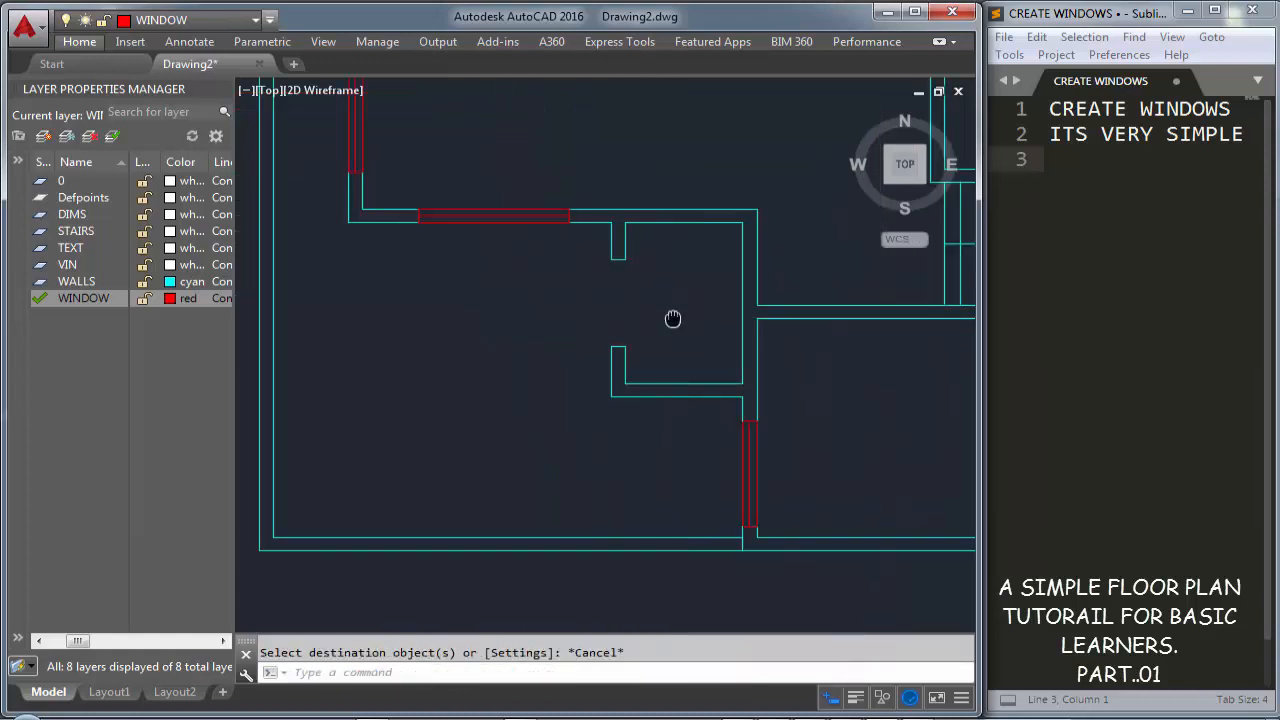
scroll(585, 310, "up", 4)
scroll(569, 316, "down", 2)
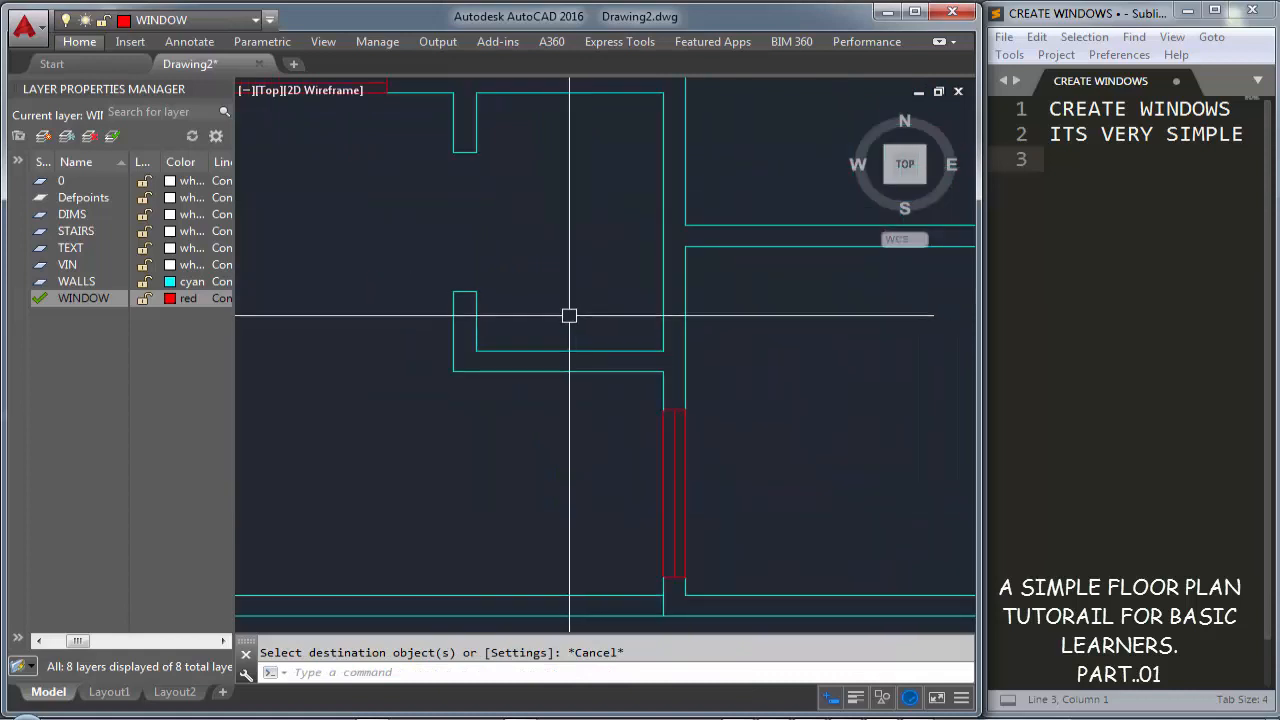
type("l")
key("Return")
left_click(566, 371)
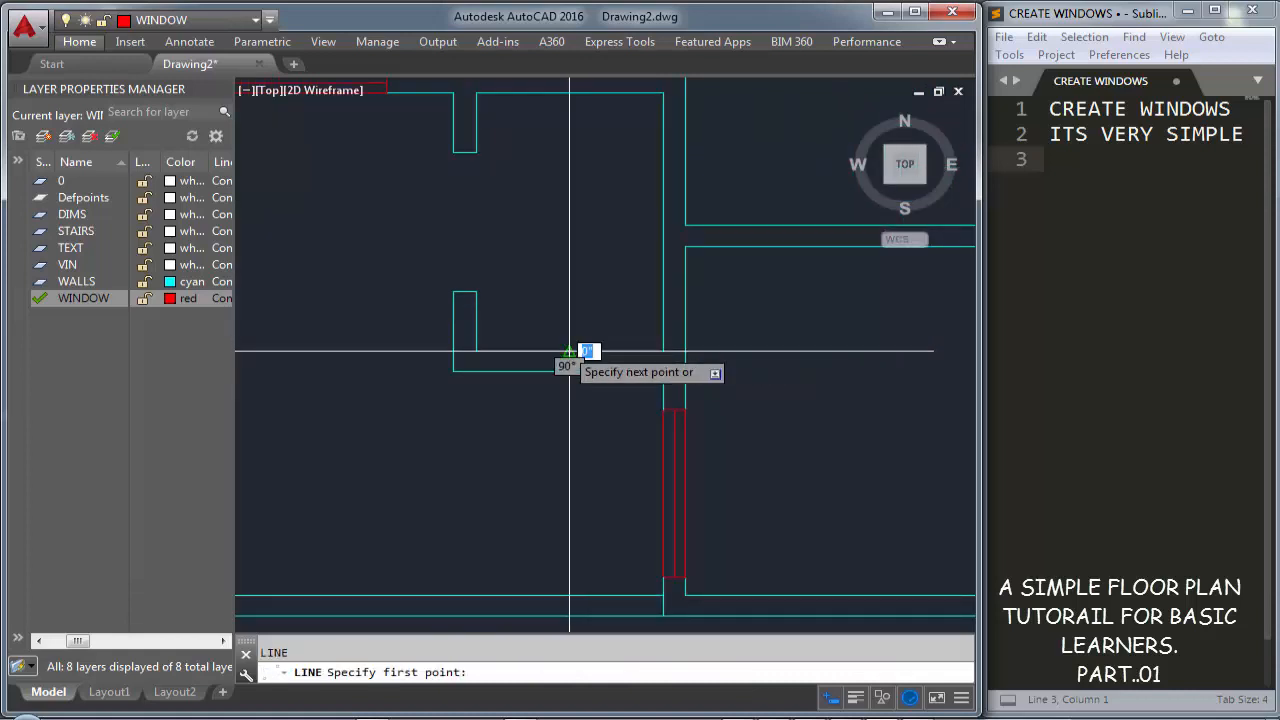
left_click(572, 368)
scroll(560, 362, "up", 2)
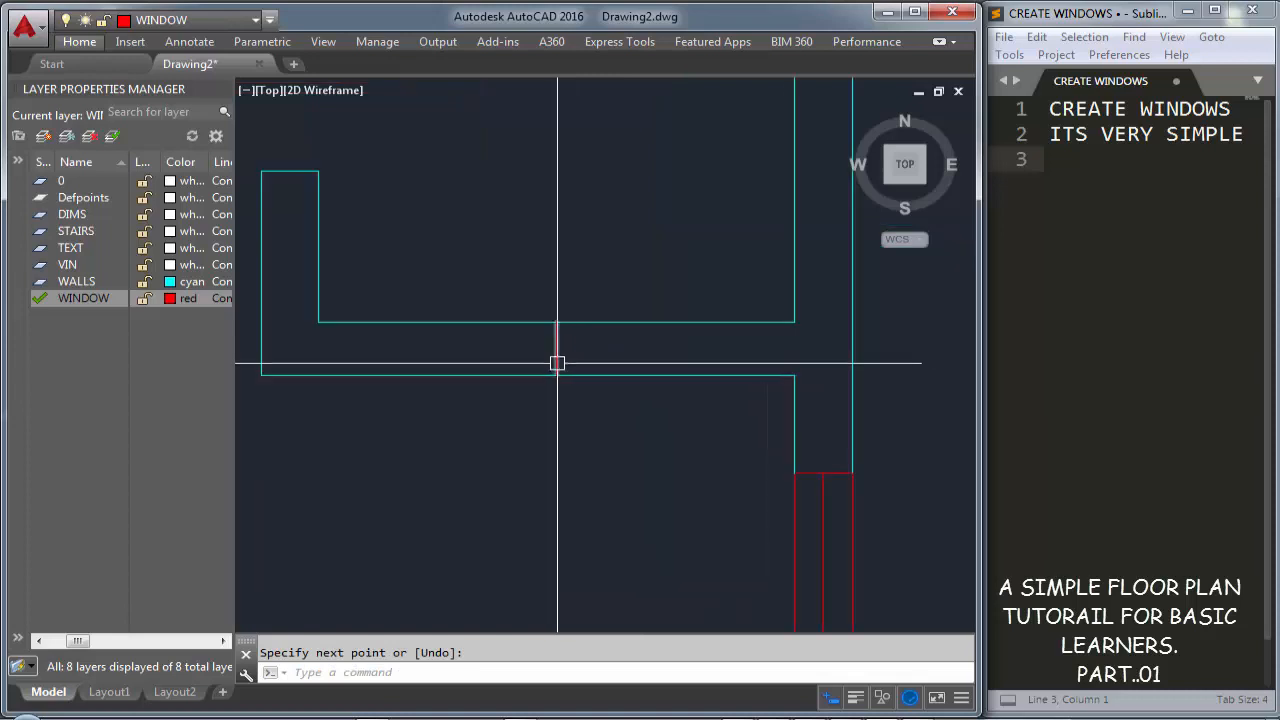
Offset the short vertical line across the small room's lower wall by 24 to both its right and left sides
key("Escape")
type("o")
key("Return")
type("30")
key("Return")
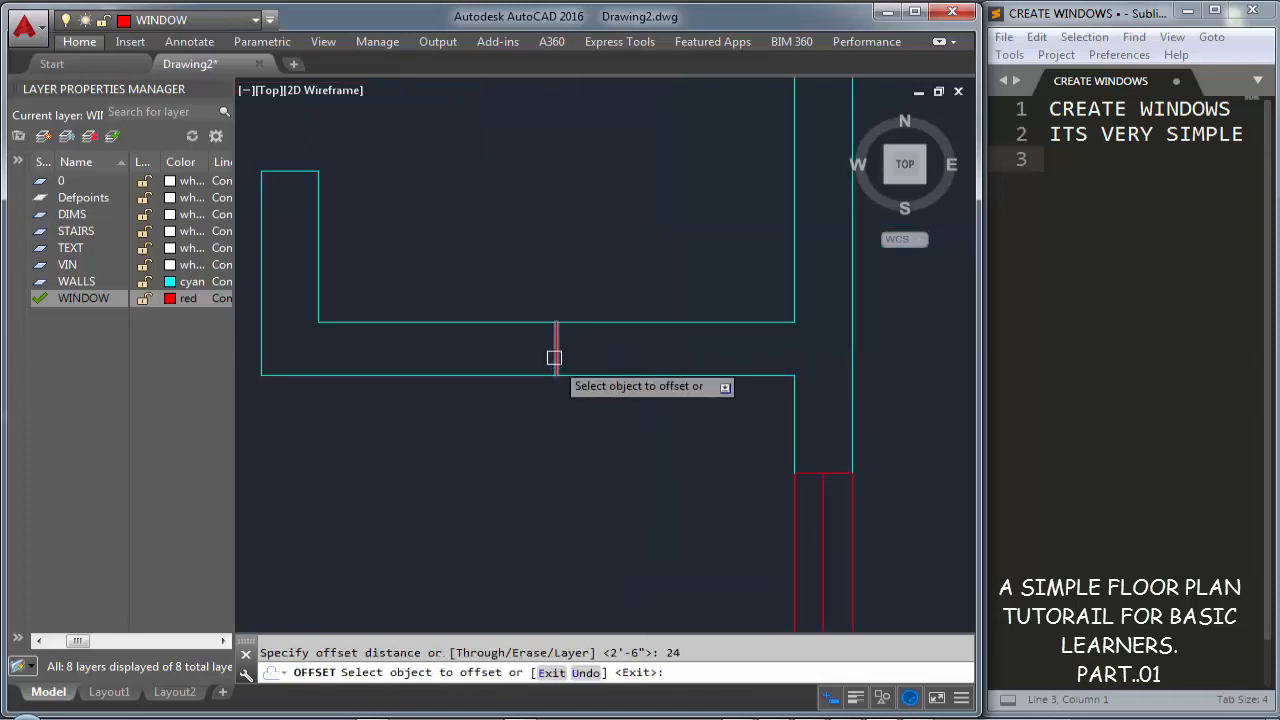
left_click(557, 350)
left_click(582, 351)
left_click(554, 349)
left_click(508, 337)
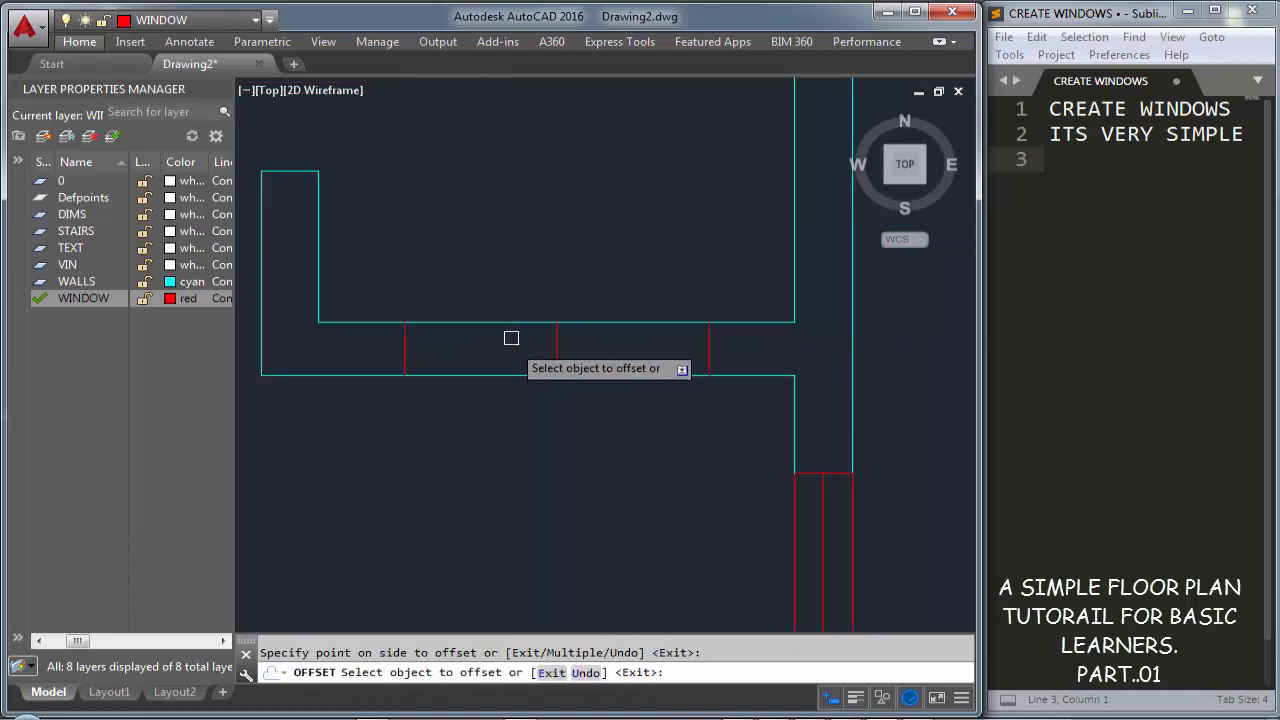
Erase the middle mark on the lower wall and draw a horizontal line joining the midpoints of the two outer marks
key("Escape")
left_click(474, 266)
left_click(606, 422)
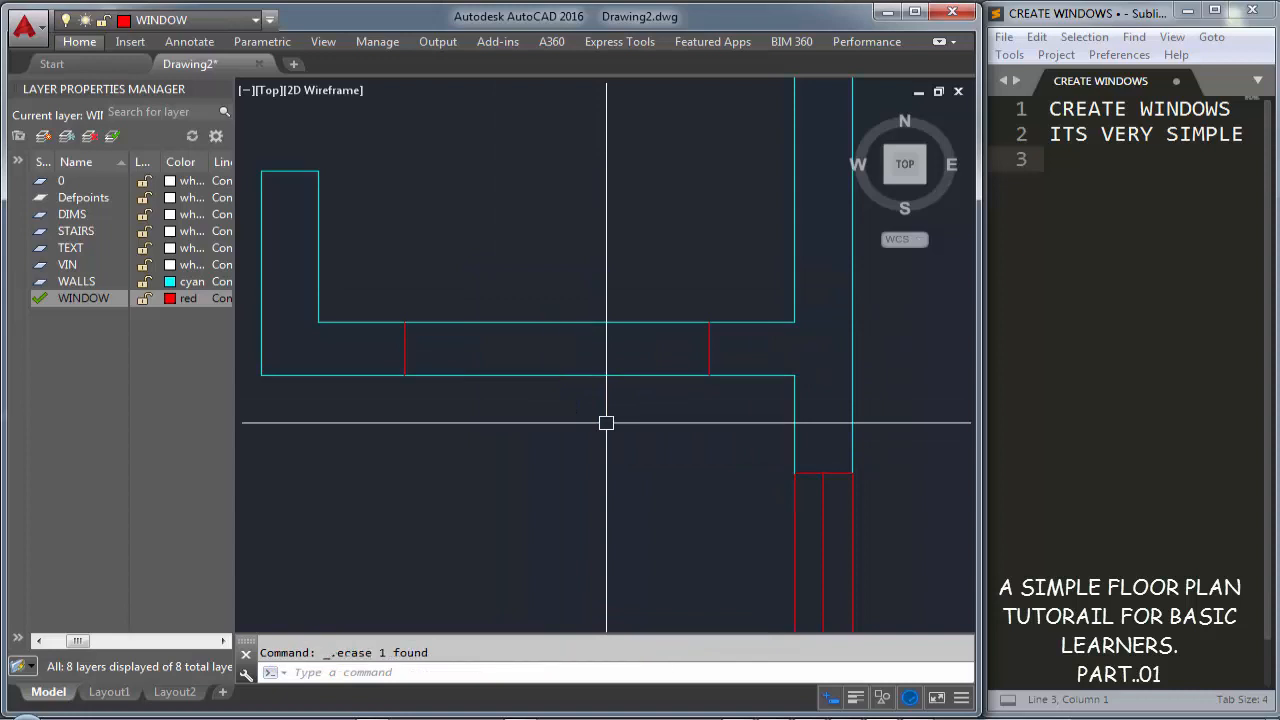
type("l")
key("Return")
left_click(404, 349)
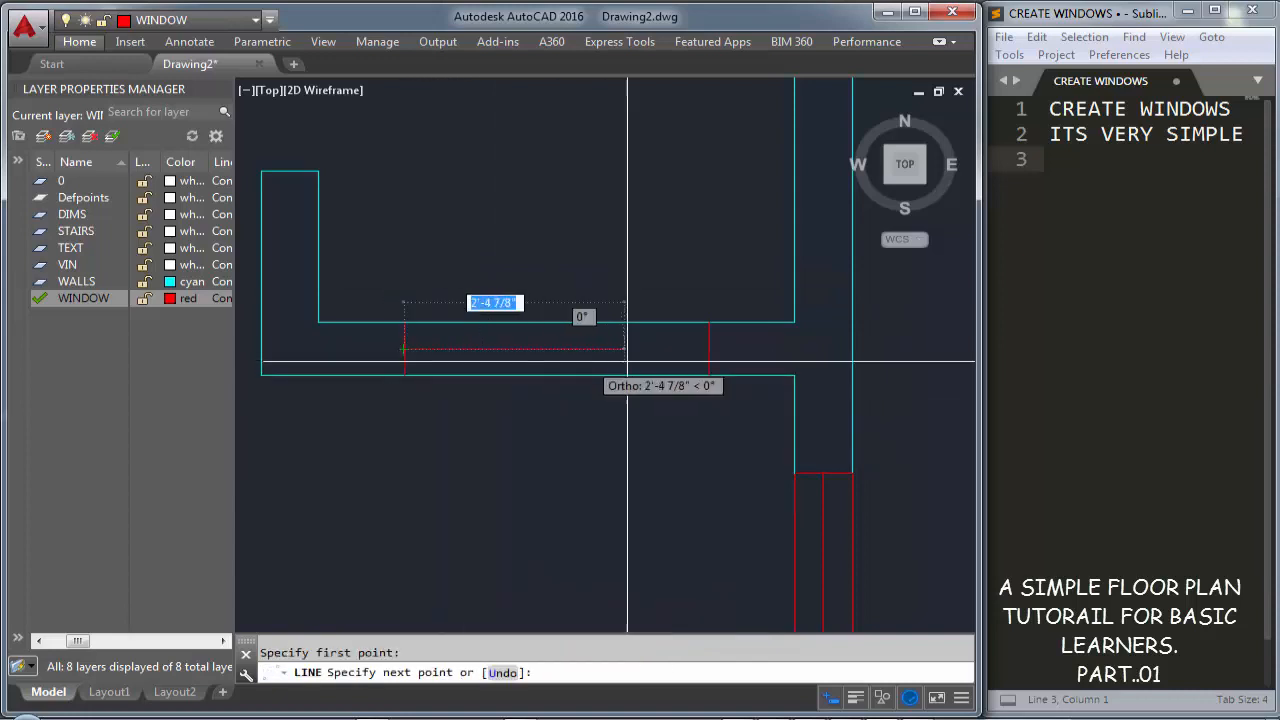
left_click(712, 350)
key("Return")
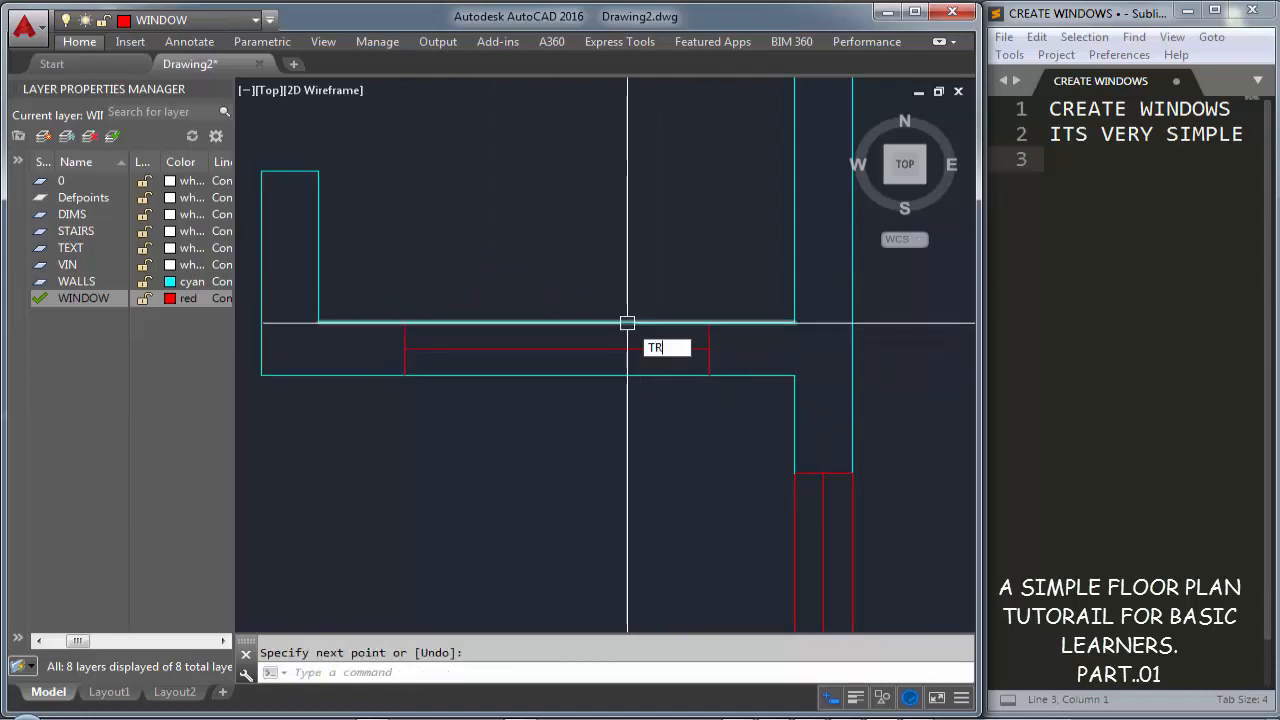
Trim the upper and lower wall lines between the two marks on the small room's lower wall
type("TR")
key("Return")
key("Return")
left_click(627, 322)
left_click(625, 375)
key("Escape")
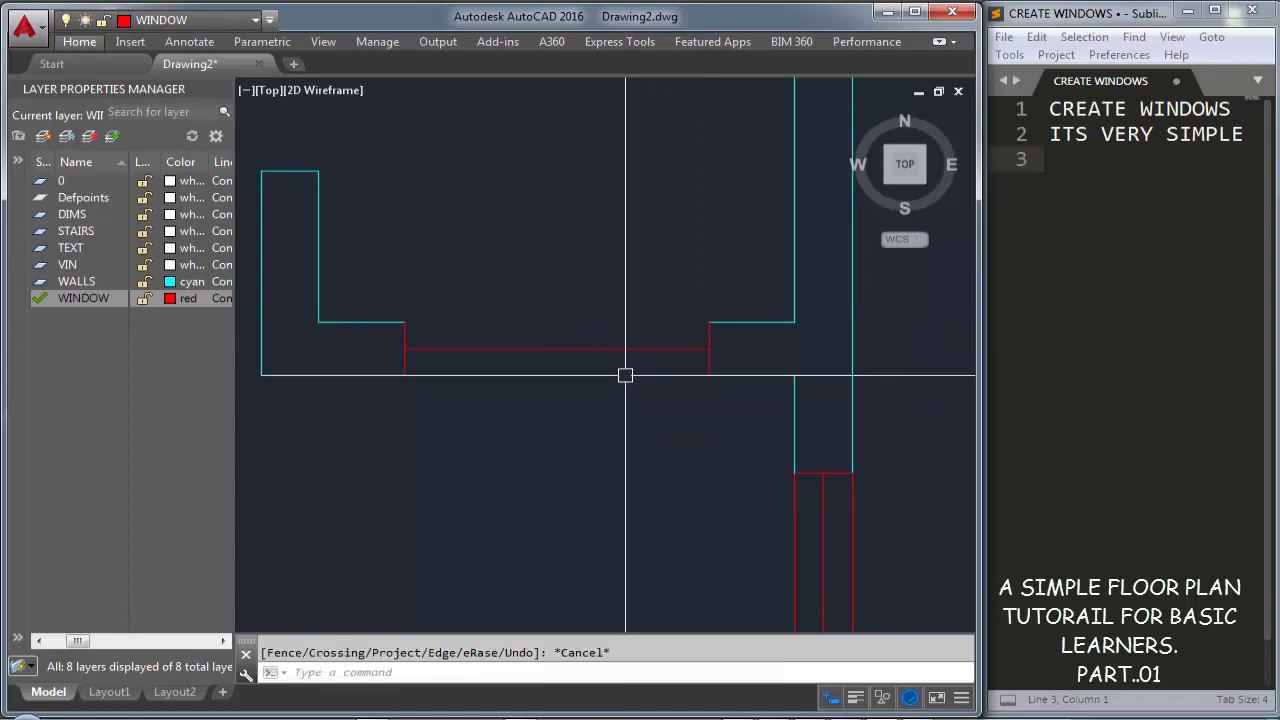
Offset the window's horizontal centre line by 4.5 to both its lower and upper sides
type("o")
key("Return")
type("4.")
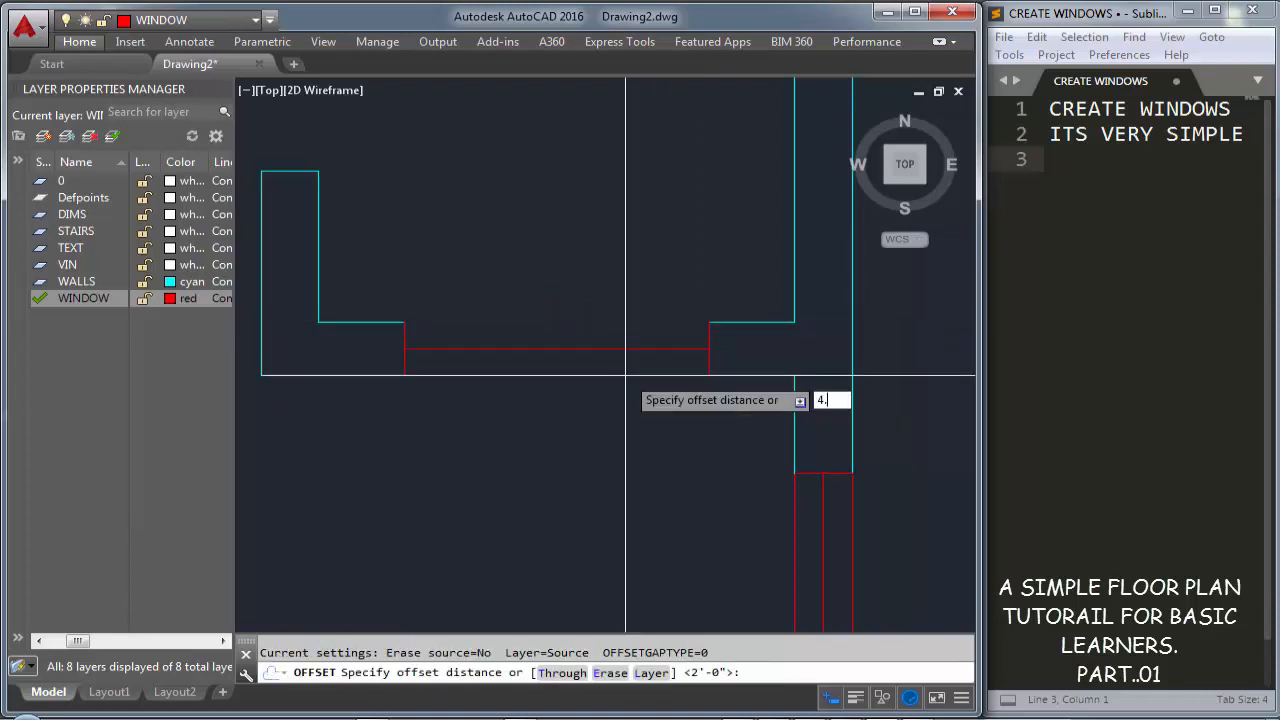
type("5")
key("Return")
left_click(618, 350)
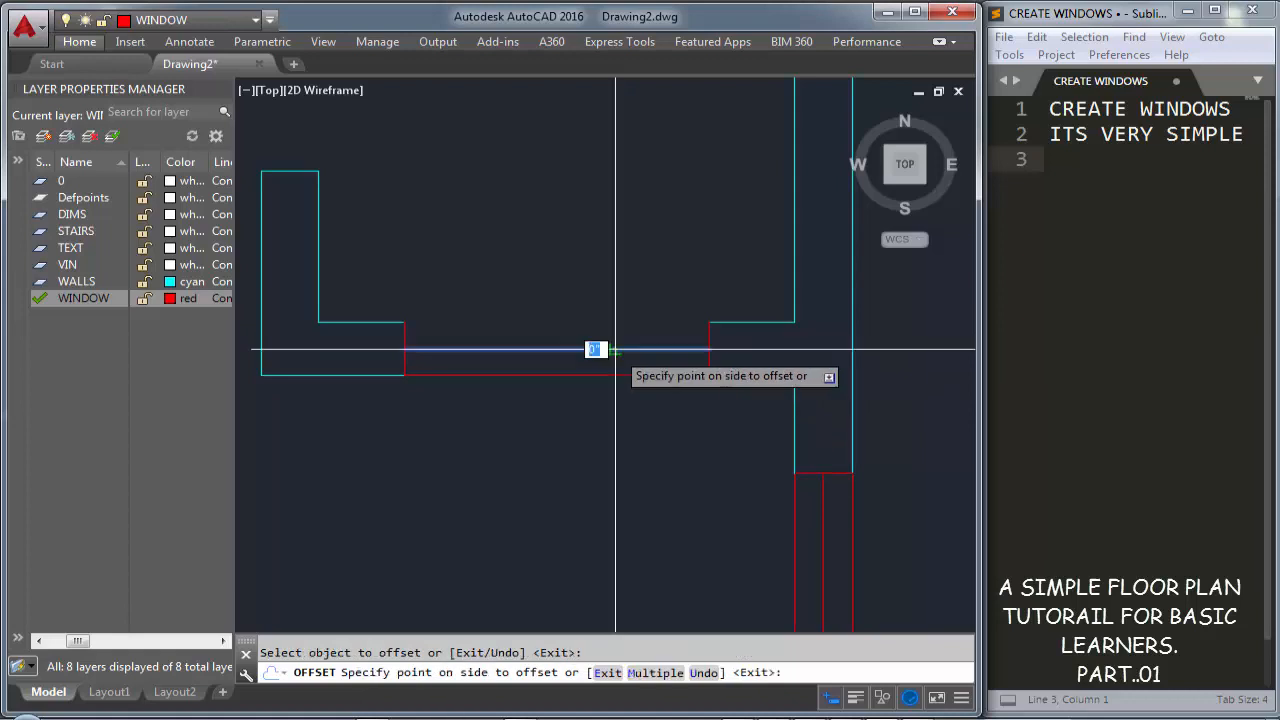
left_click(614, 309)
key("Escape")
Draw a short vertical line across the small room's upper wall at the midpoint of its inner wall line
scroll(574, 277, "down", 4)
middle_click_drag(574, 277, 629, 443)
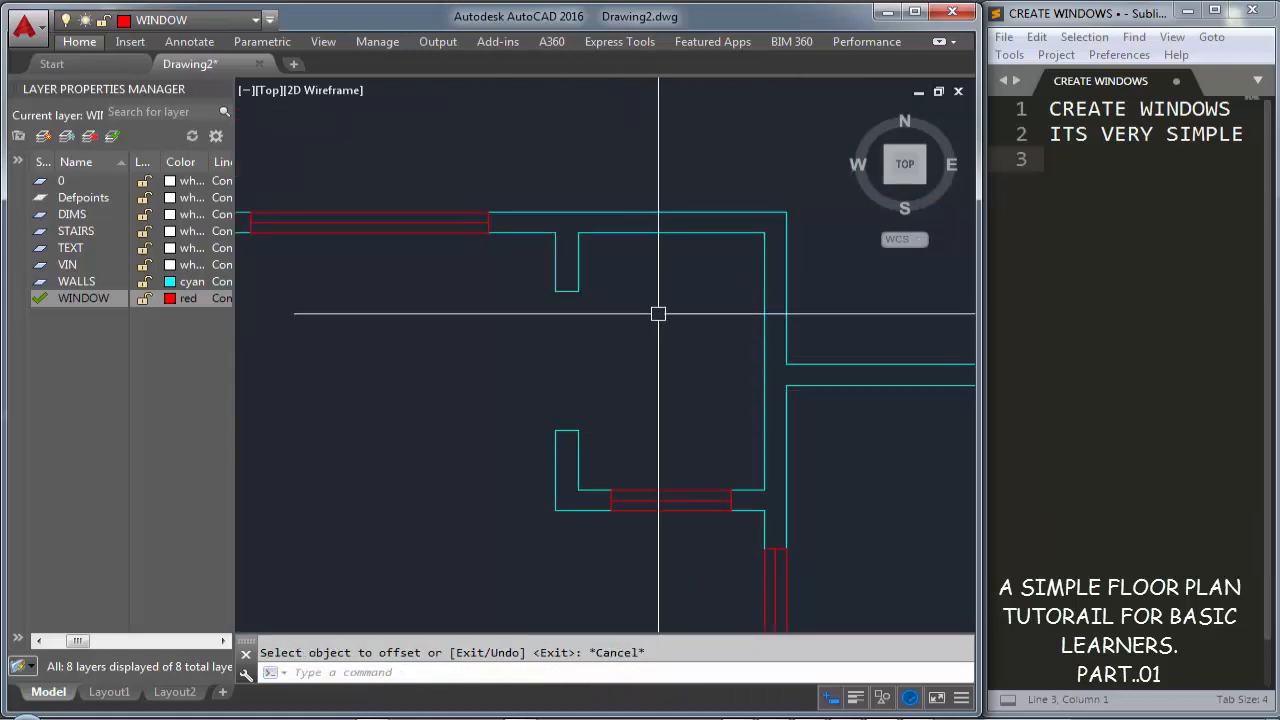
mouse_move(658, 313)
middle_mouse_down()
mouse_move(602, 391)
mouse_move(633, 371)
middle_mouse_up()
scroll(602, 391, "down", 2)
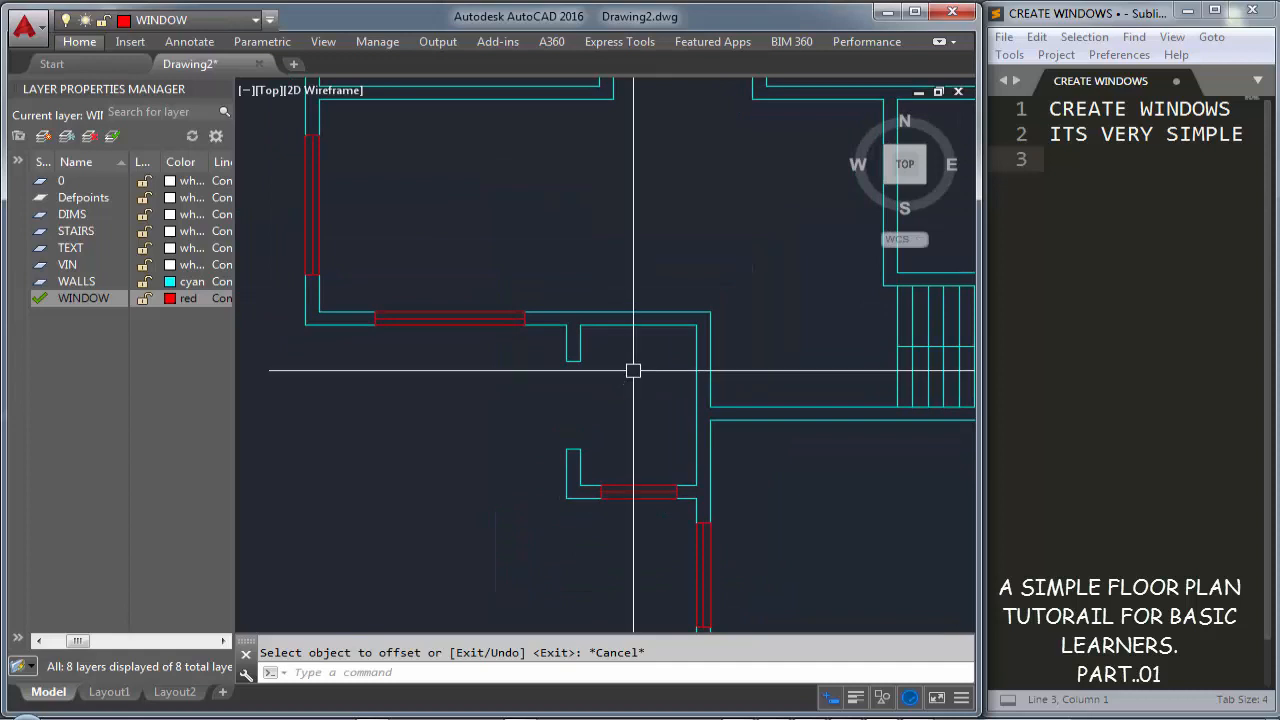
key("l")
key("Return")
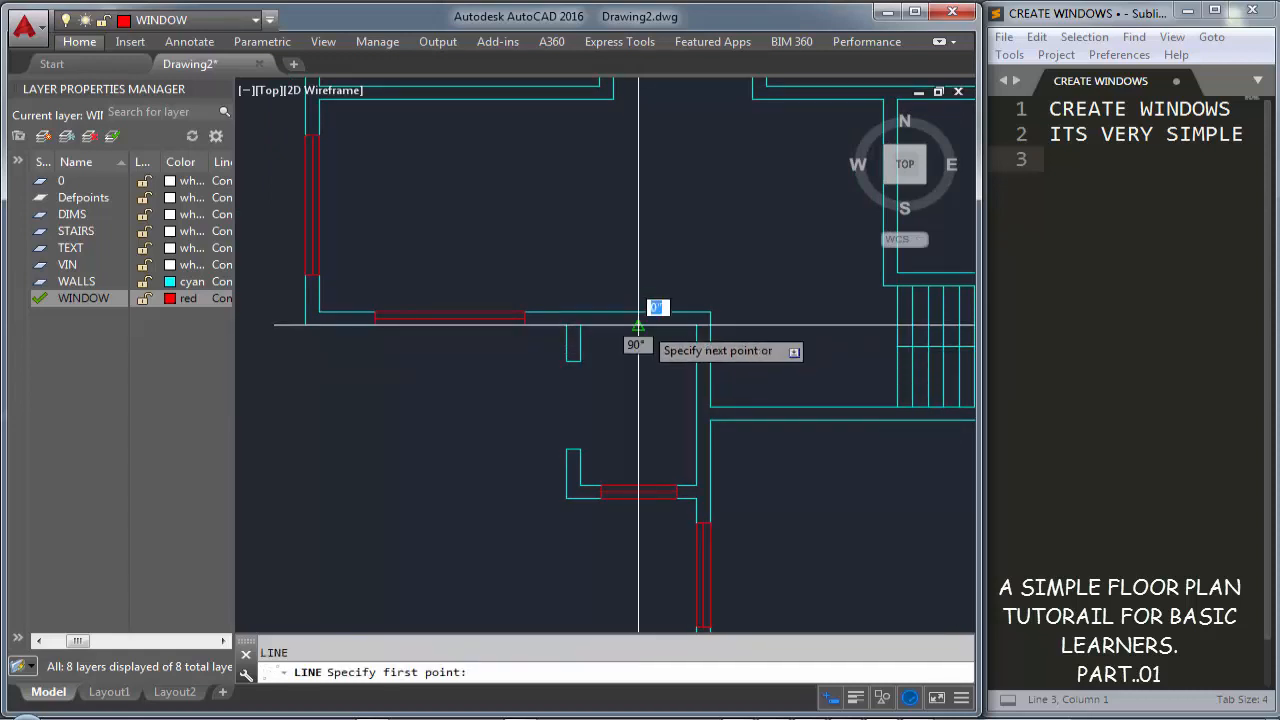
left_click(638, 313)
key("Return")
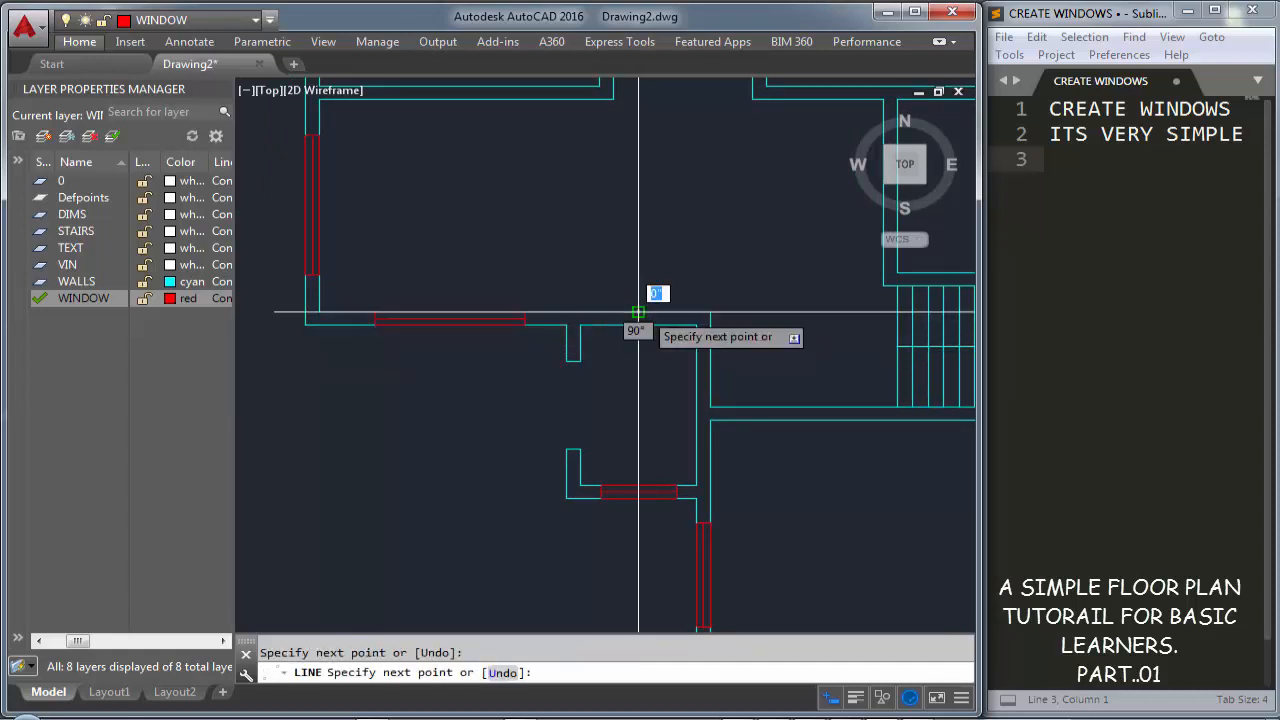
Offset the short line across the small room's upper wall by 2'-6" to both its right and left sides
scroll(638, 313, "up", 4)
key("o")
key("Return")
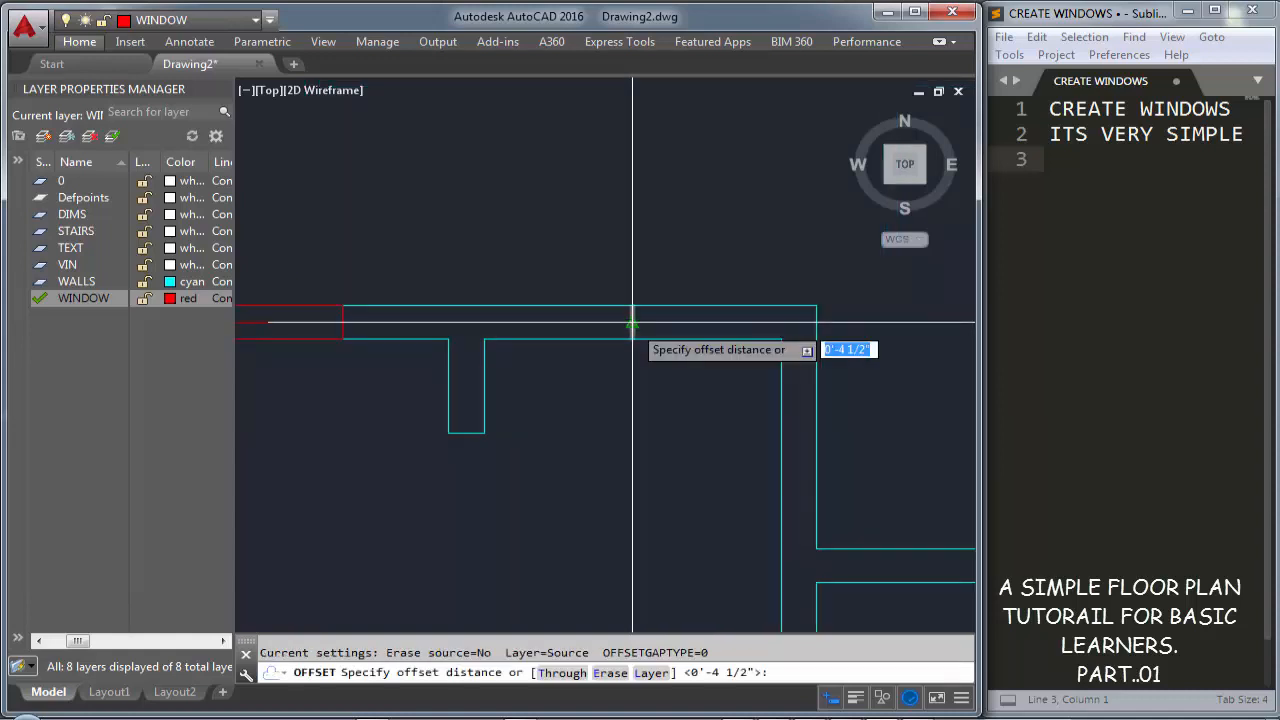
key("Return")
left_click(630, 318)
left_click(658, 318)
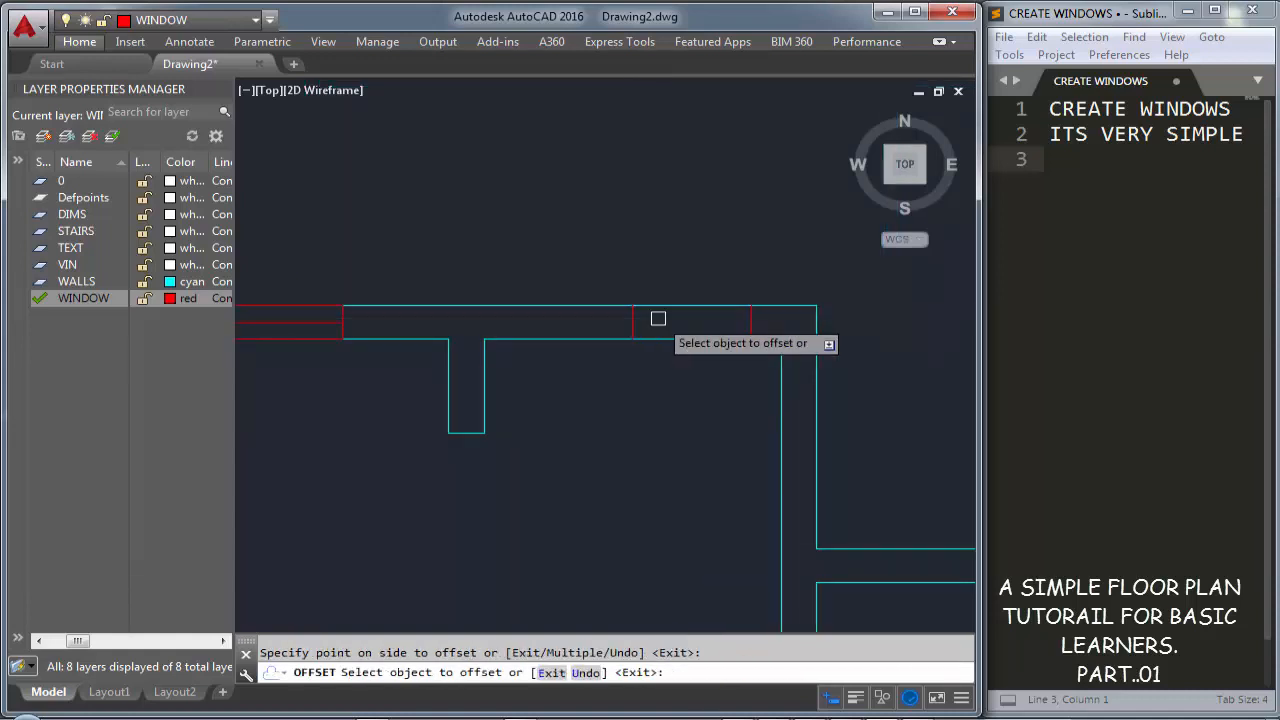
left_click(634, 320)
left_click(586, 320)
key("Escape")
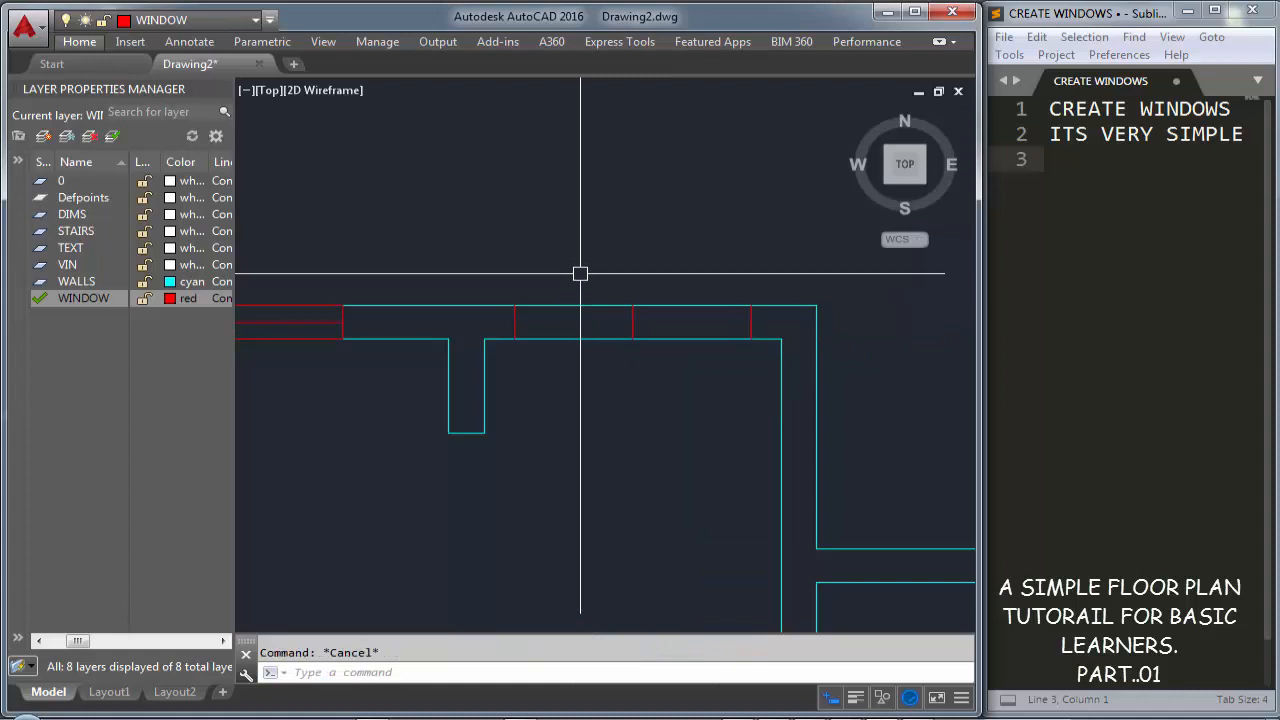
Trim both wall lines between the outer marks on the small room's upper wall and erase the middle mark
key("Return")
key("Return")
left_click(580, 273)
left_click(683, 406)
key("Escape")
left_click(671, 386)
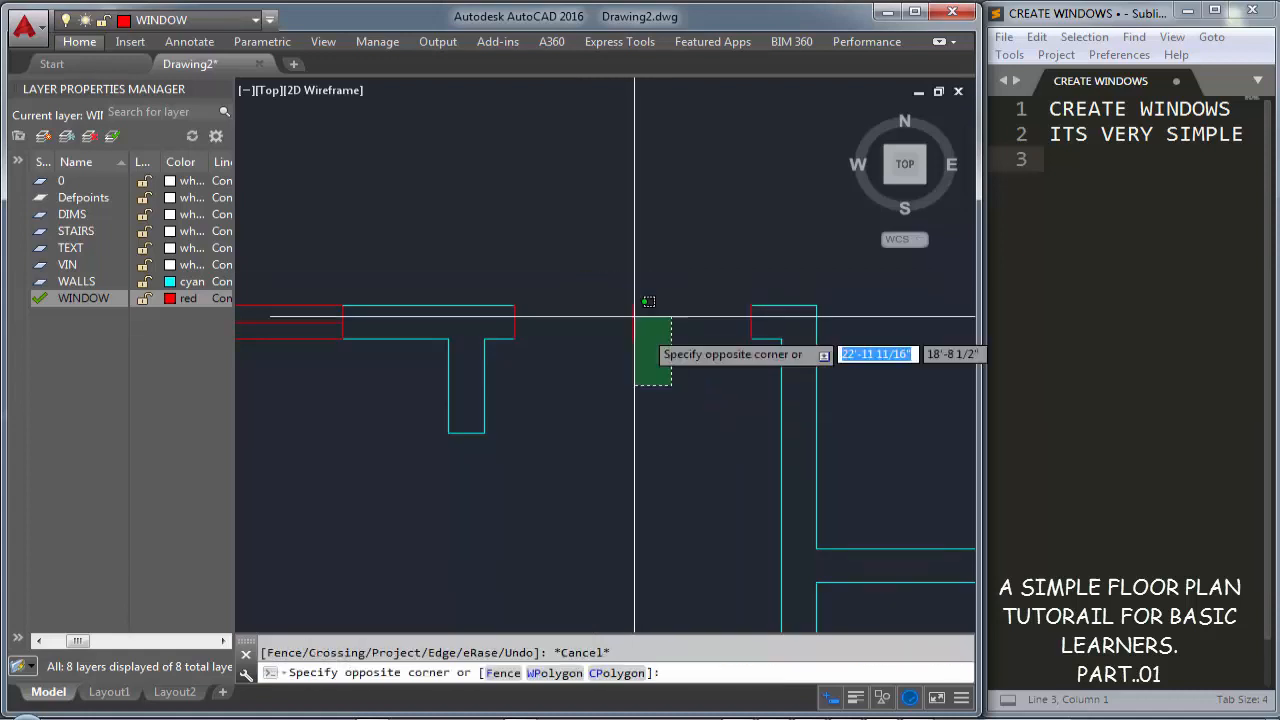
left_click(614, 288)
key("Delete")
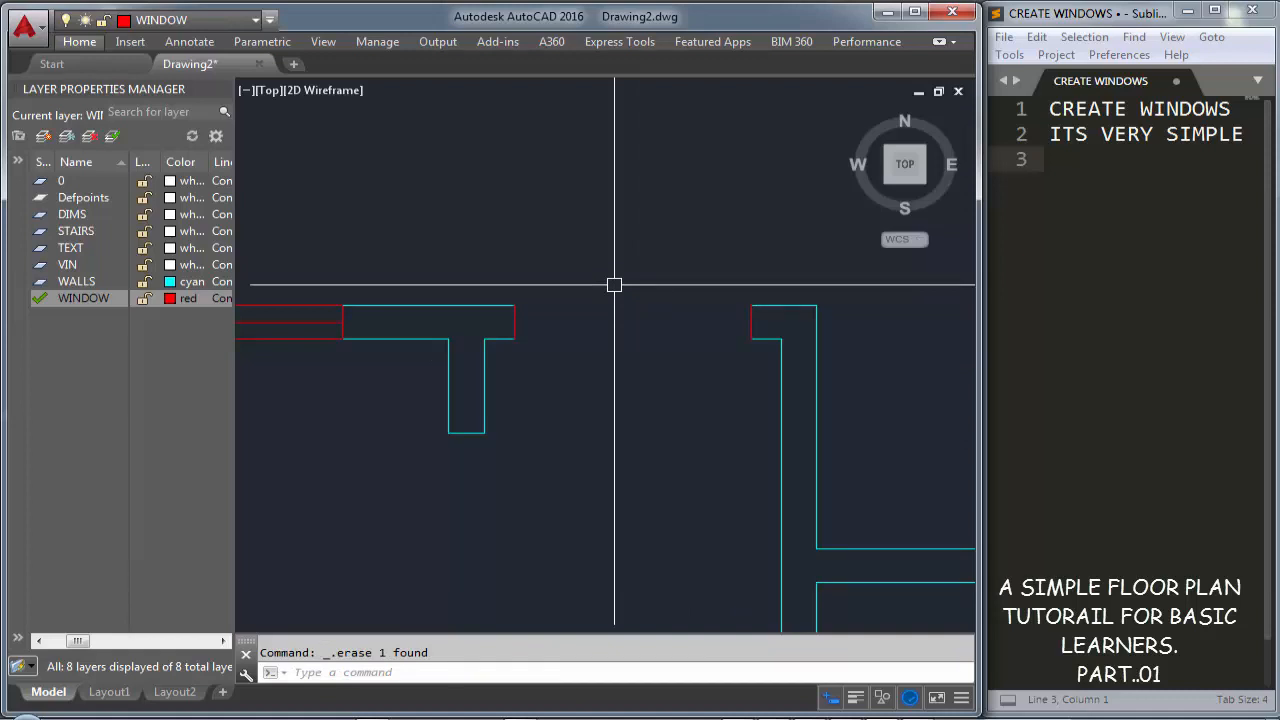
Match the two end lines of the upper wall opening to the properties of the cyan wall line
type("a")
key("Return")
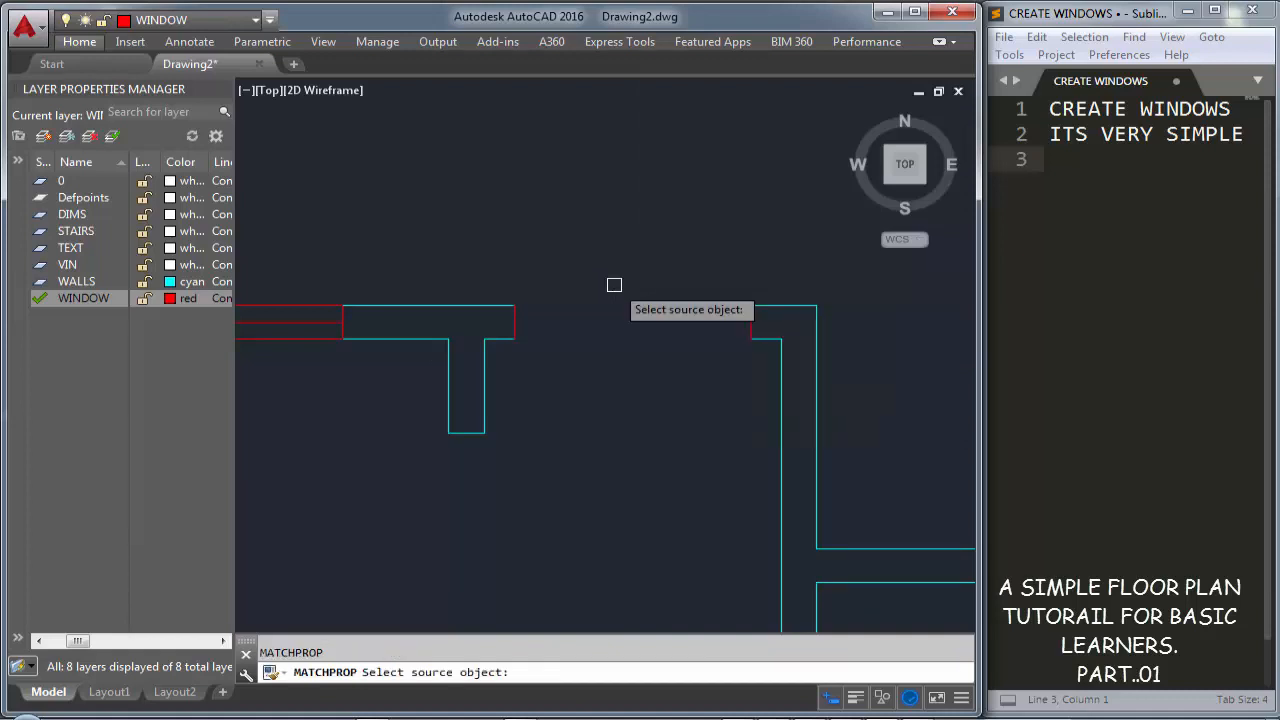
left_click(484, 366)
left_click(471, 266)
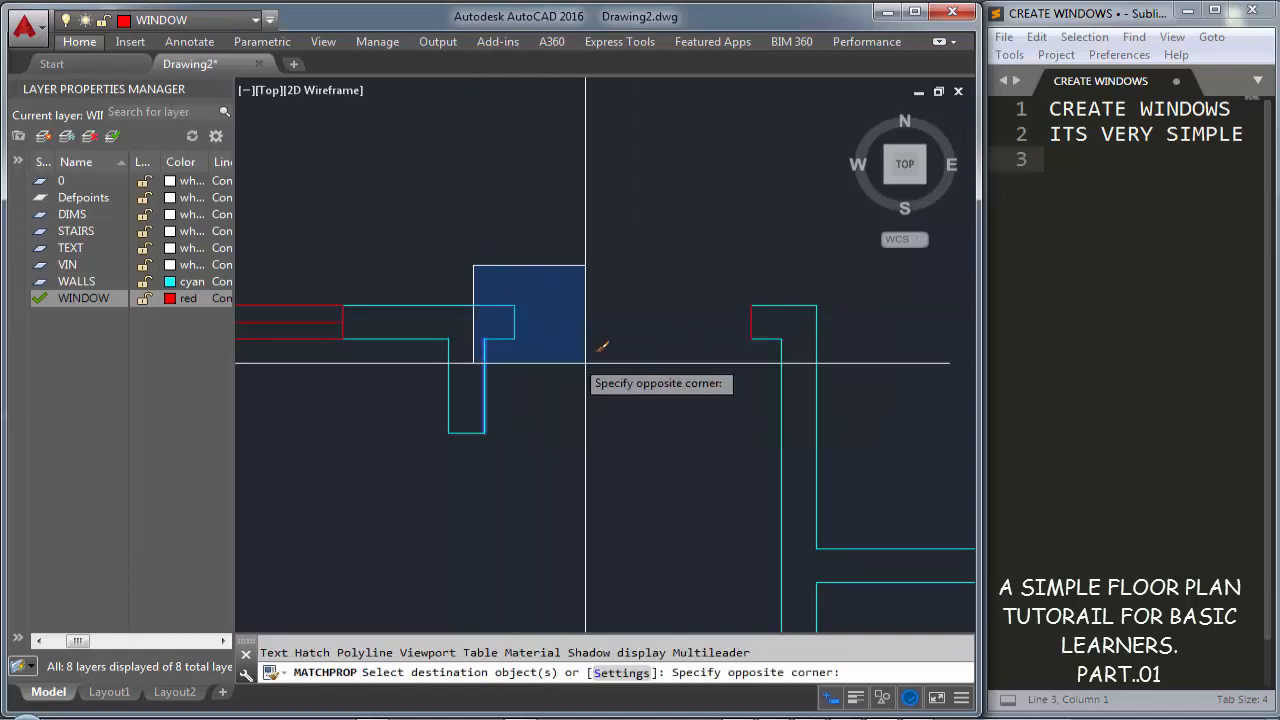
left_click(789, 386)
key("Escape")
scroll(662, 310, "down", 2)
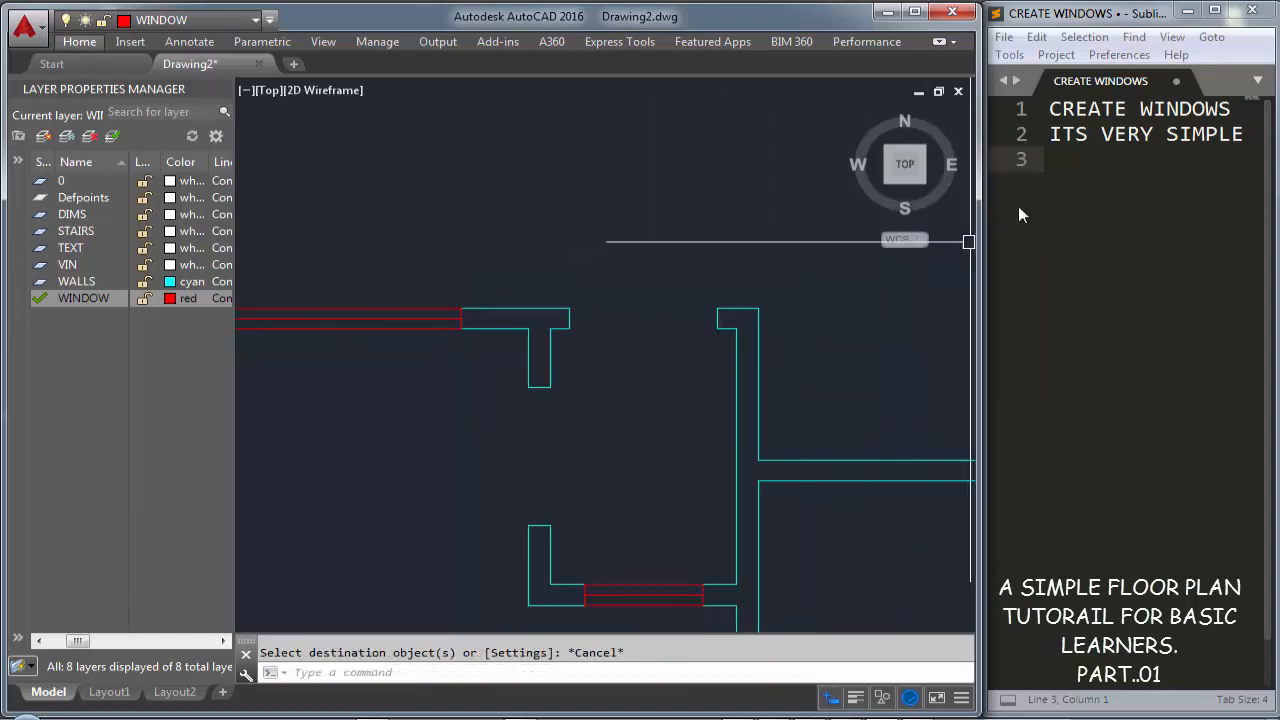
Switch to Sublime Text and add the note lines "DOORS CUTS" and "NOW I AM CREATING DOORS CUTS"
left_click(1043, 170)
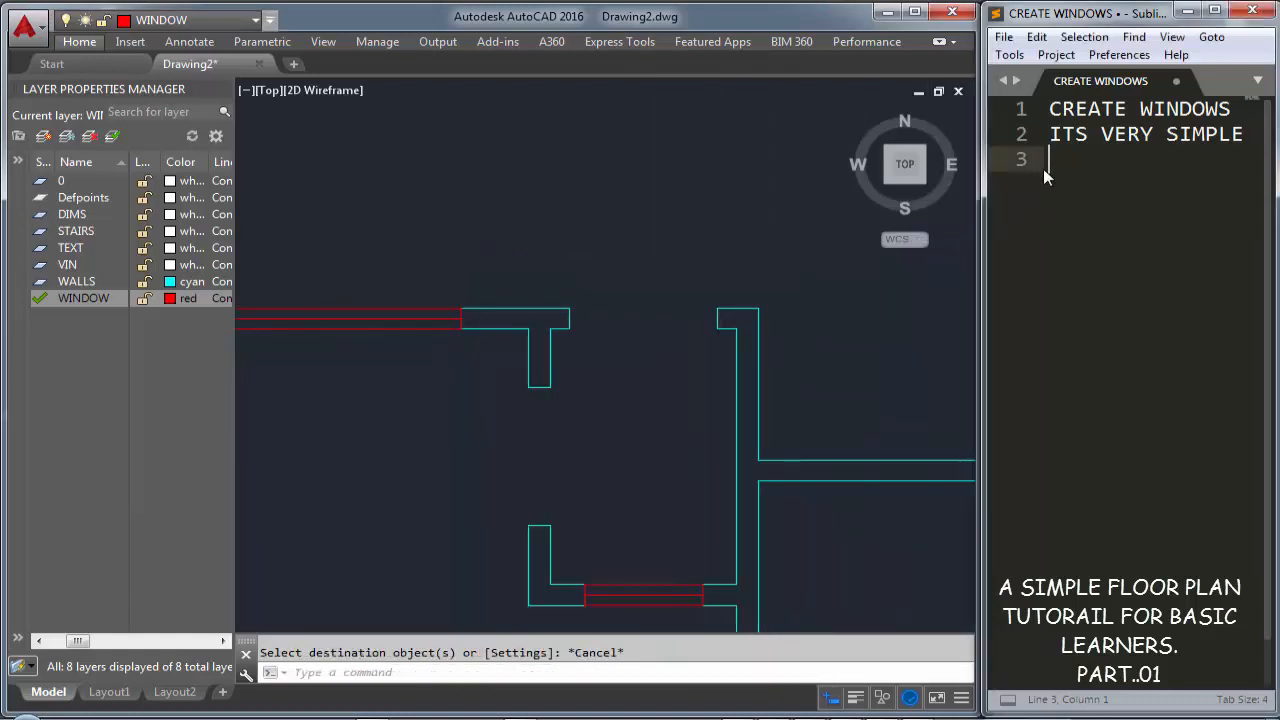
left_click(648, 335)
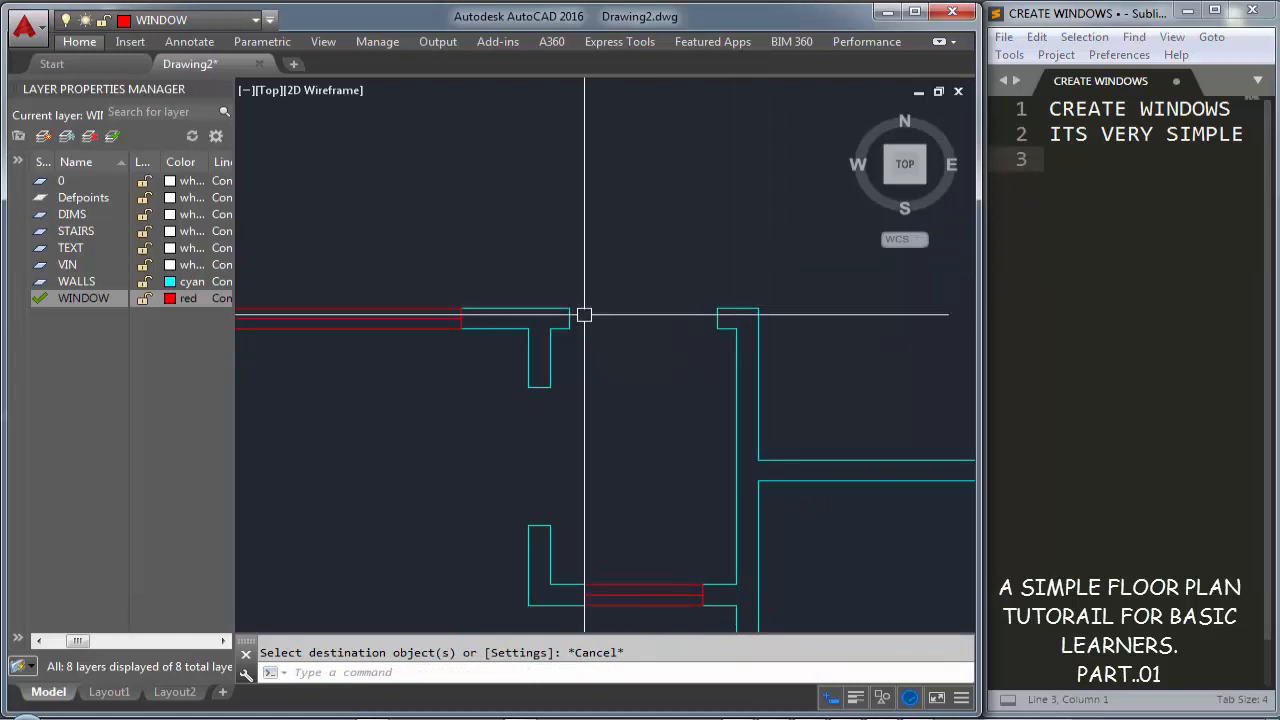
left_click(1060, 167)
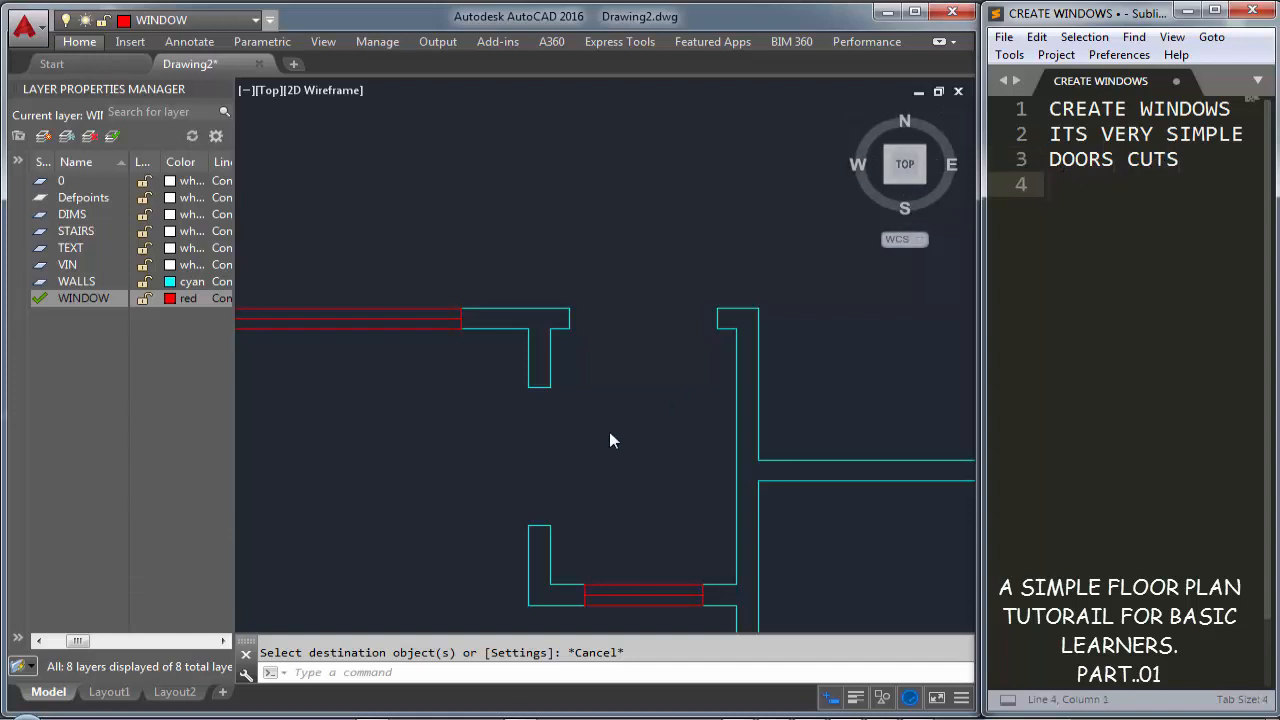
middle_click_drag(720, 506, 646, 397)
left_click(1096, 210)
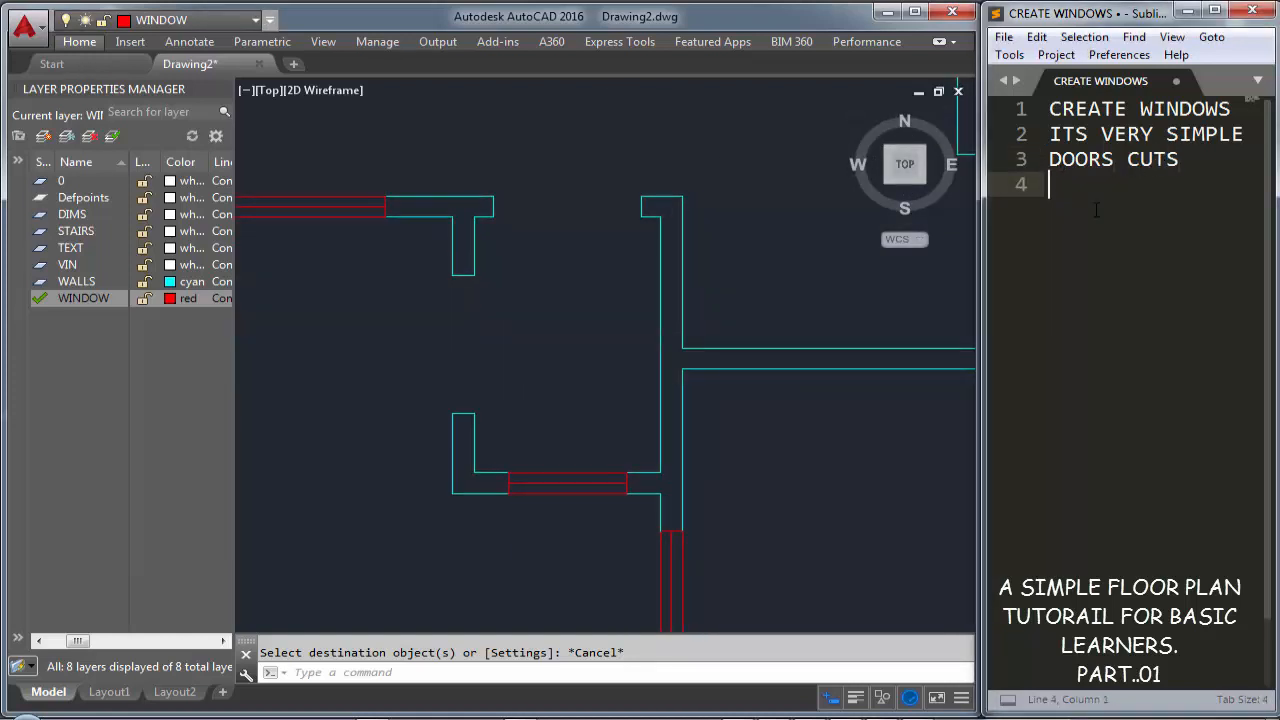
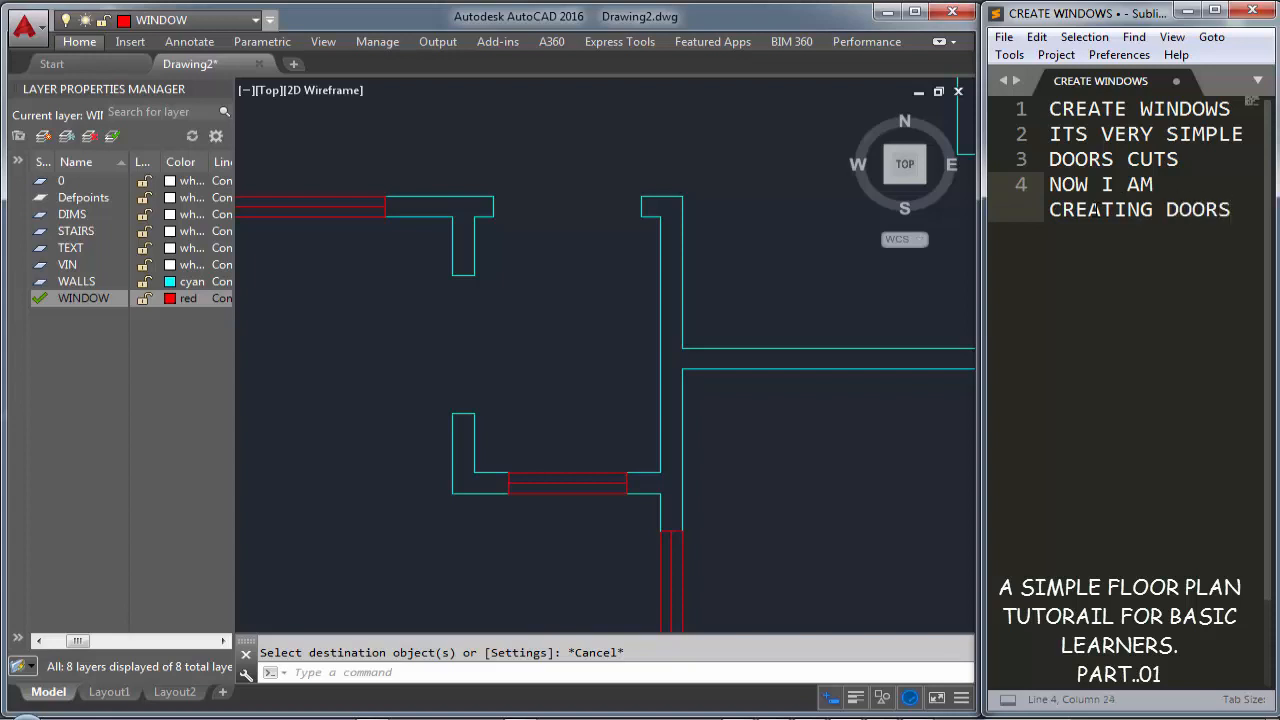
key("Return")
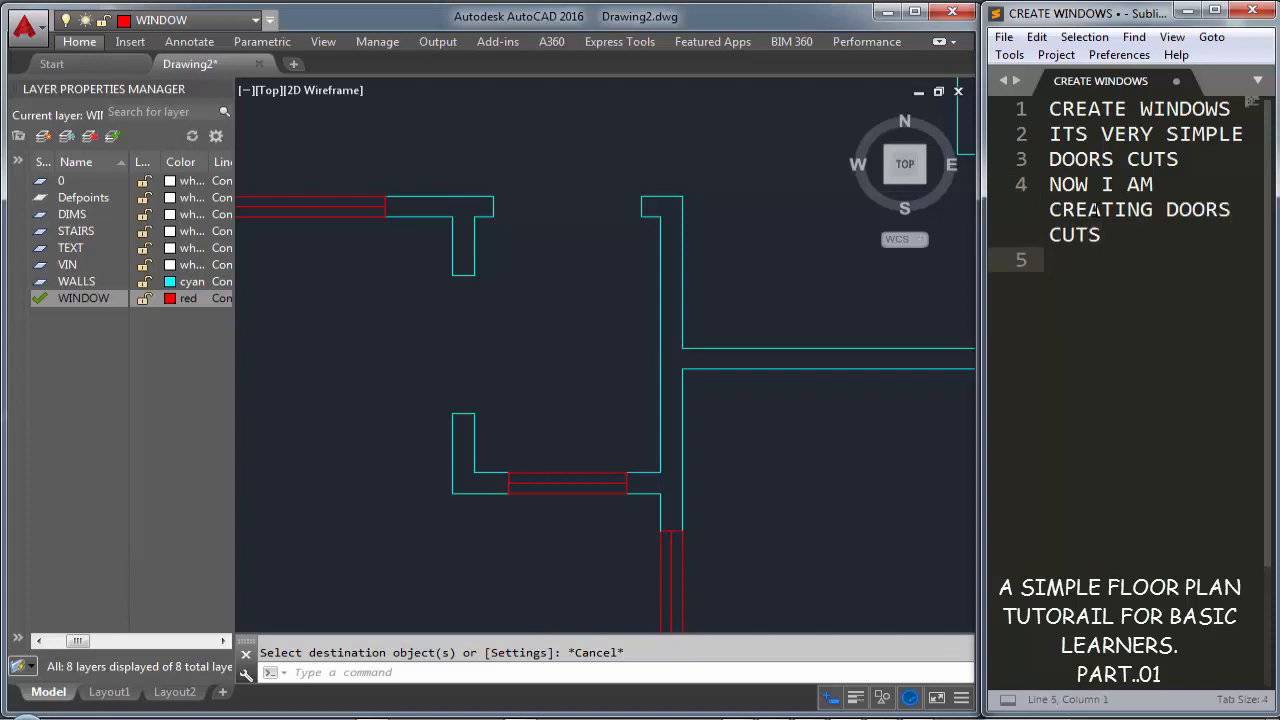
Switch back to AutoCAD and offset the lower line of the horizontal wall right of the small room downward by 4"
left_click(771, 463)
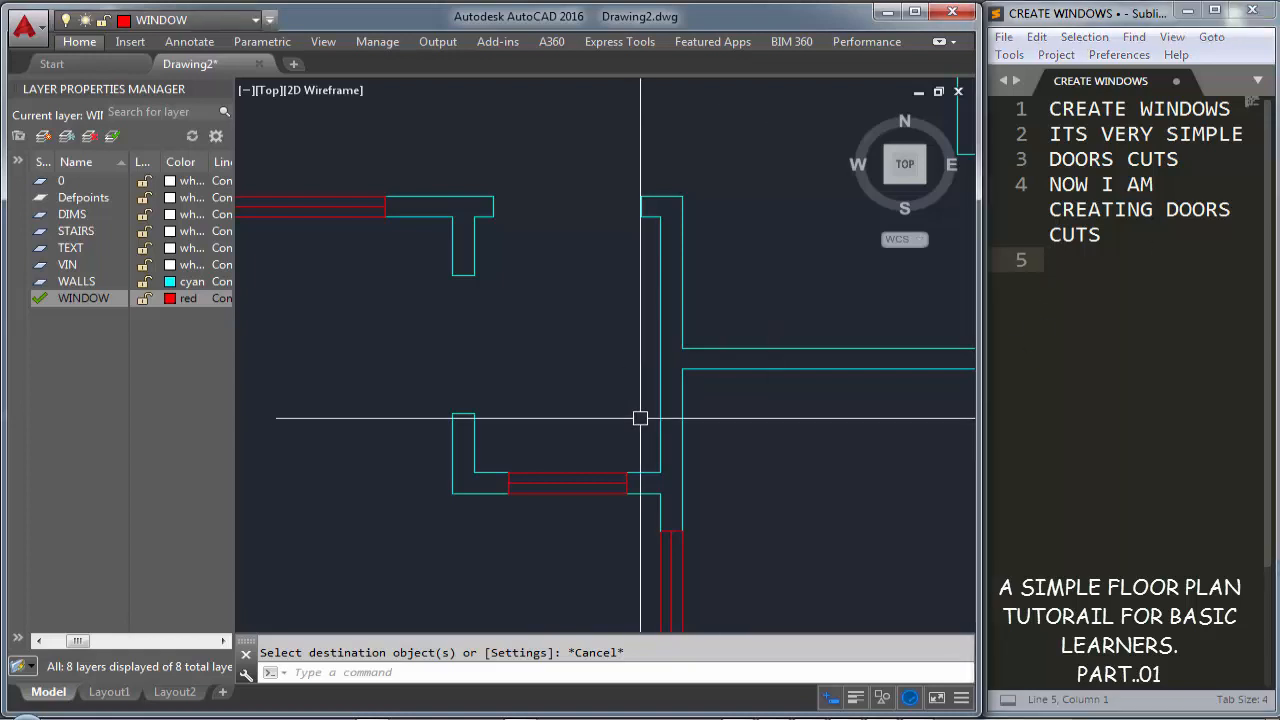
middle_click_drag(640, 415, 591, 396)
key("Return")
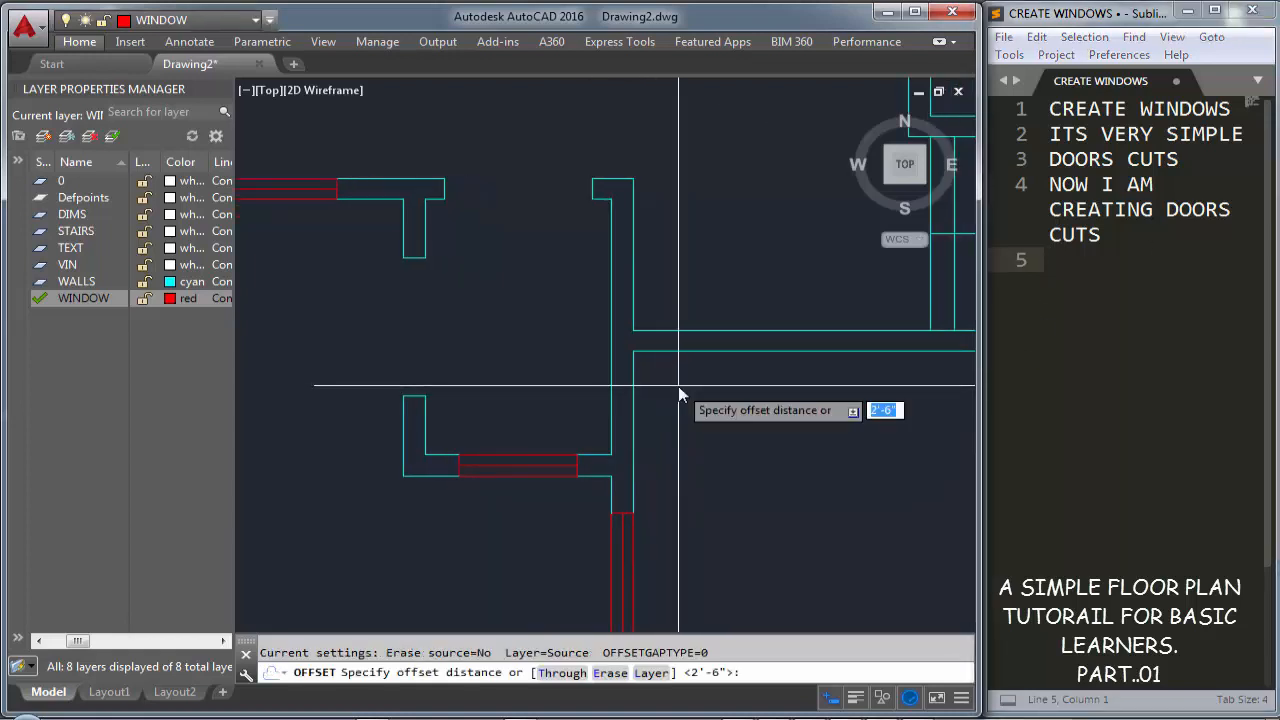
key("Return")
left_click(655, 352)
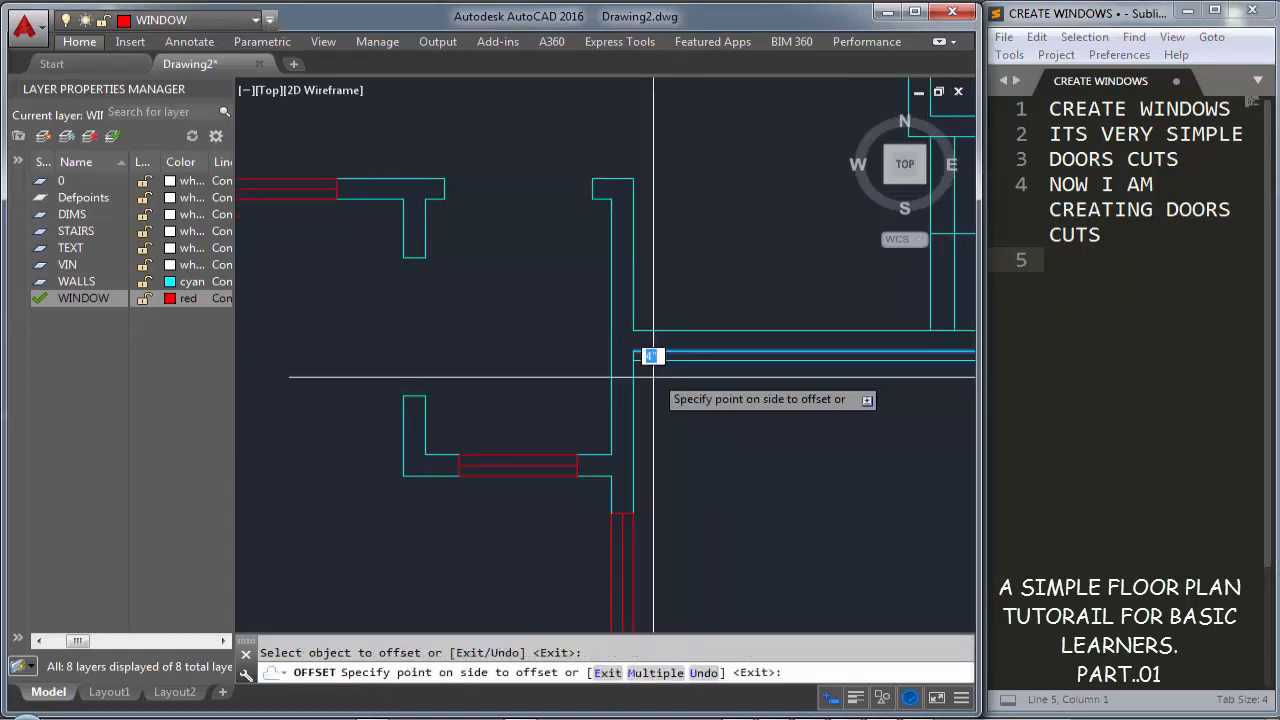
left_click(650, 405)
key("Escape")
Extend the offset line leftward across the small room's right wall to its inner face
scroll(654, 386, "up", 4)
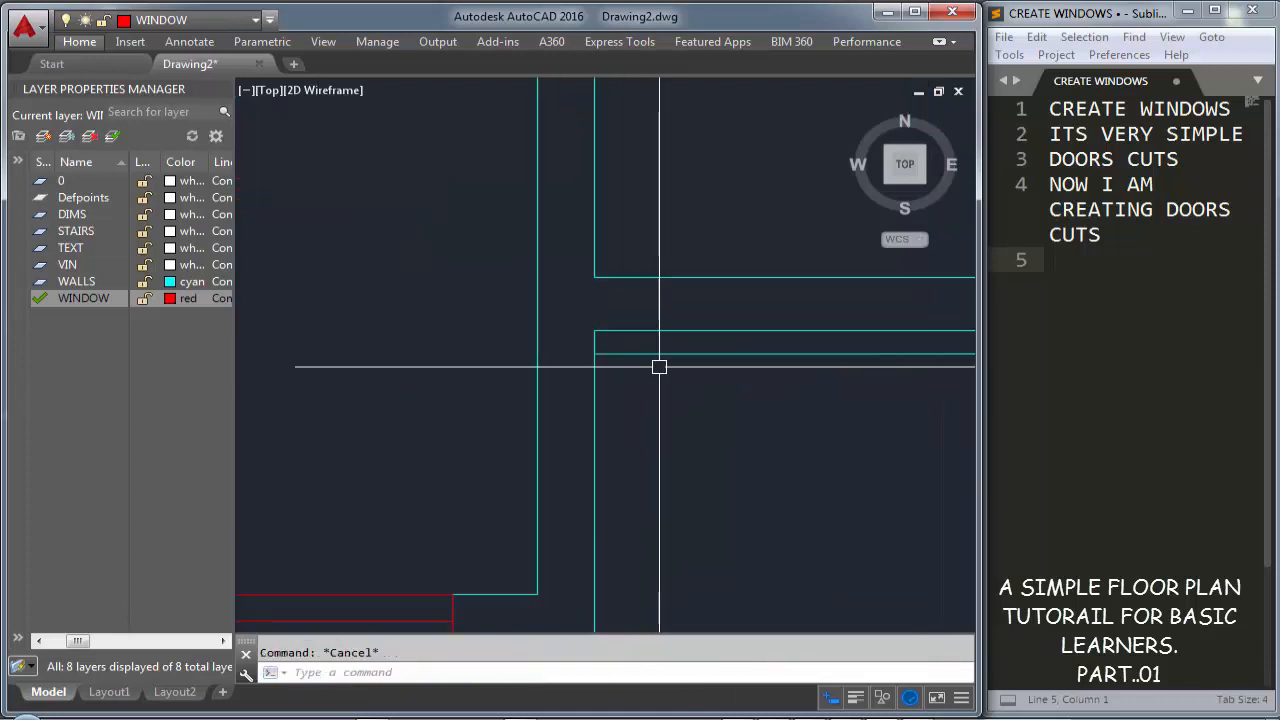
type("EX")
key("Return")
key("Return")
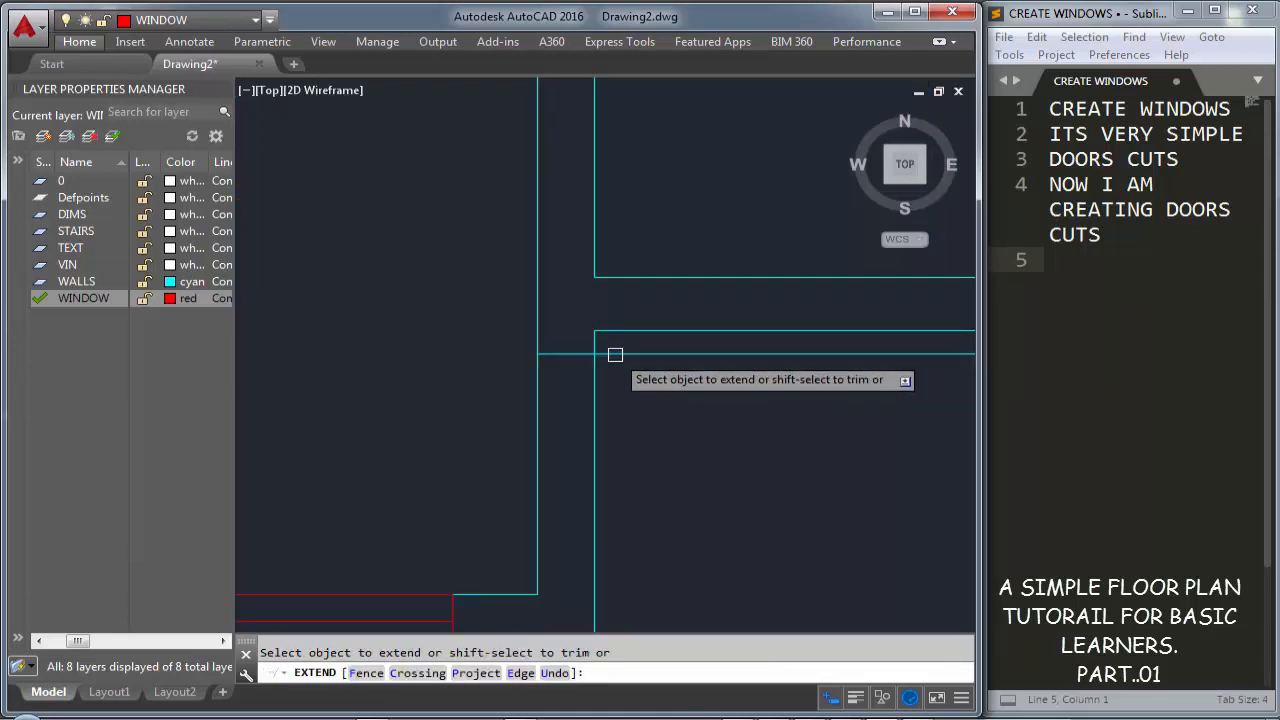
left_click(614, 353)
key("Escape")
Extend the upper line of the small room's lower wall across the right wall to its outer face
middle_click_drag(513, 585, 523, 449)
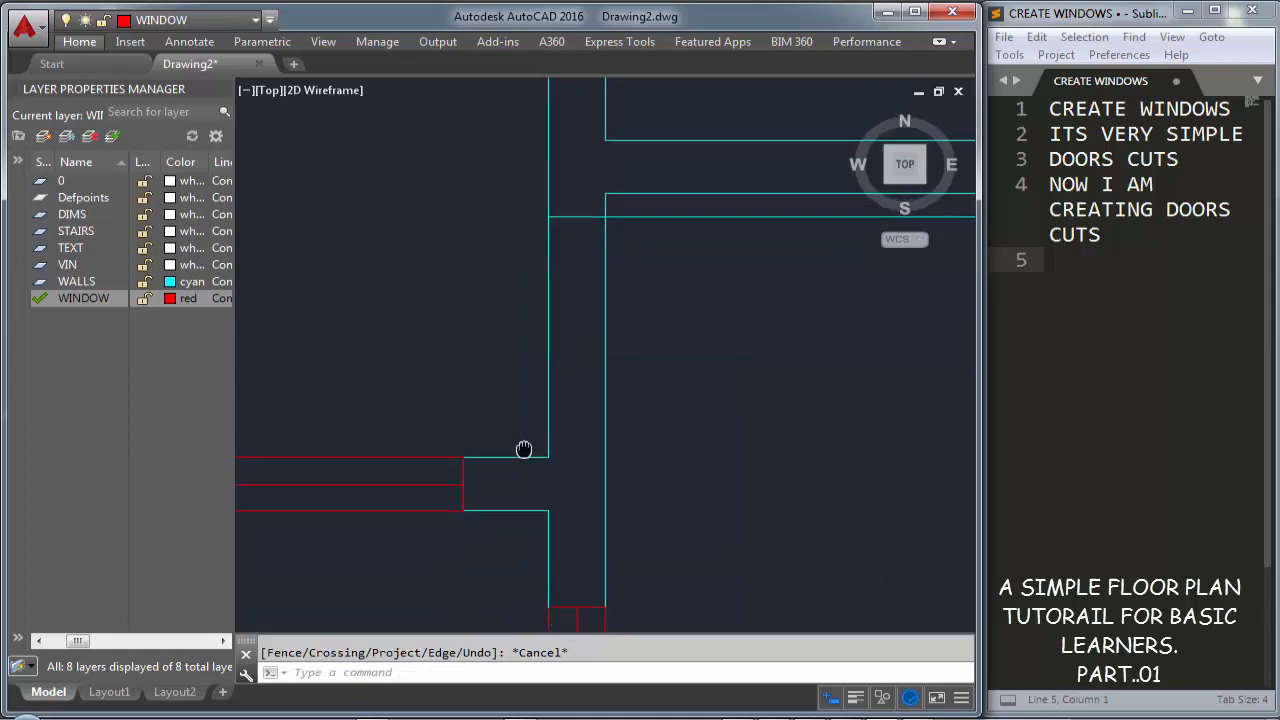
key("space")
key("space")
key("space")
key("space")
key("space")
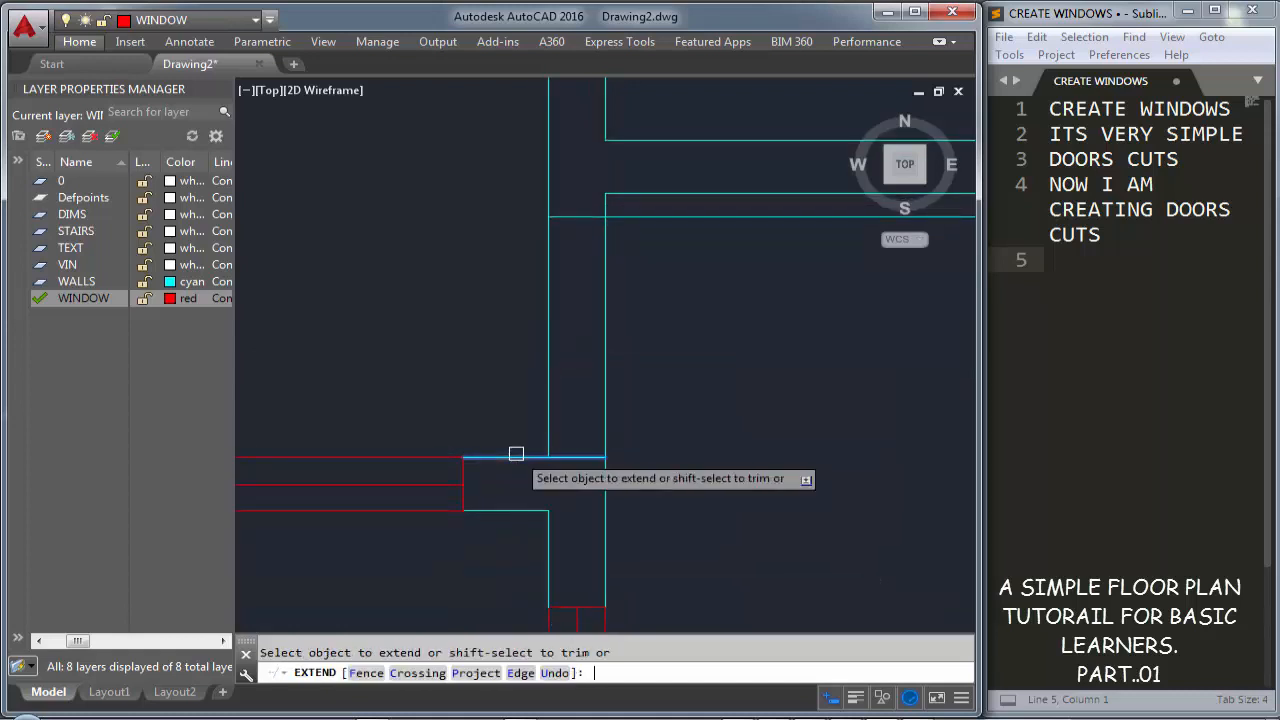
key("Escape")
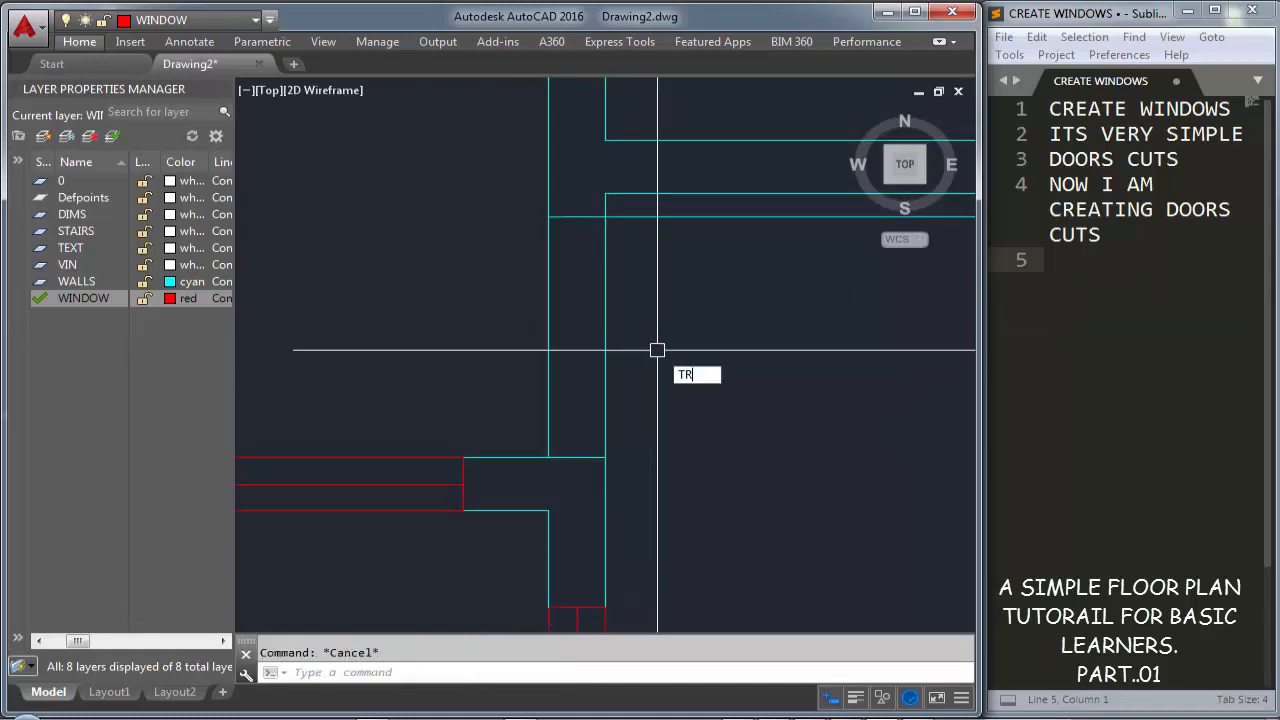
Trim the right wall's lines between the two extended lines and the excess of the offset line to form a door opening
type("TR")
key("space")
key("space")
scroll(569, 291, "down", 4)
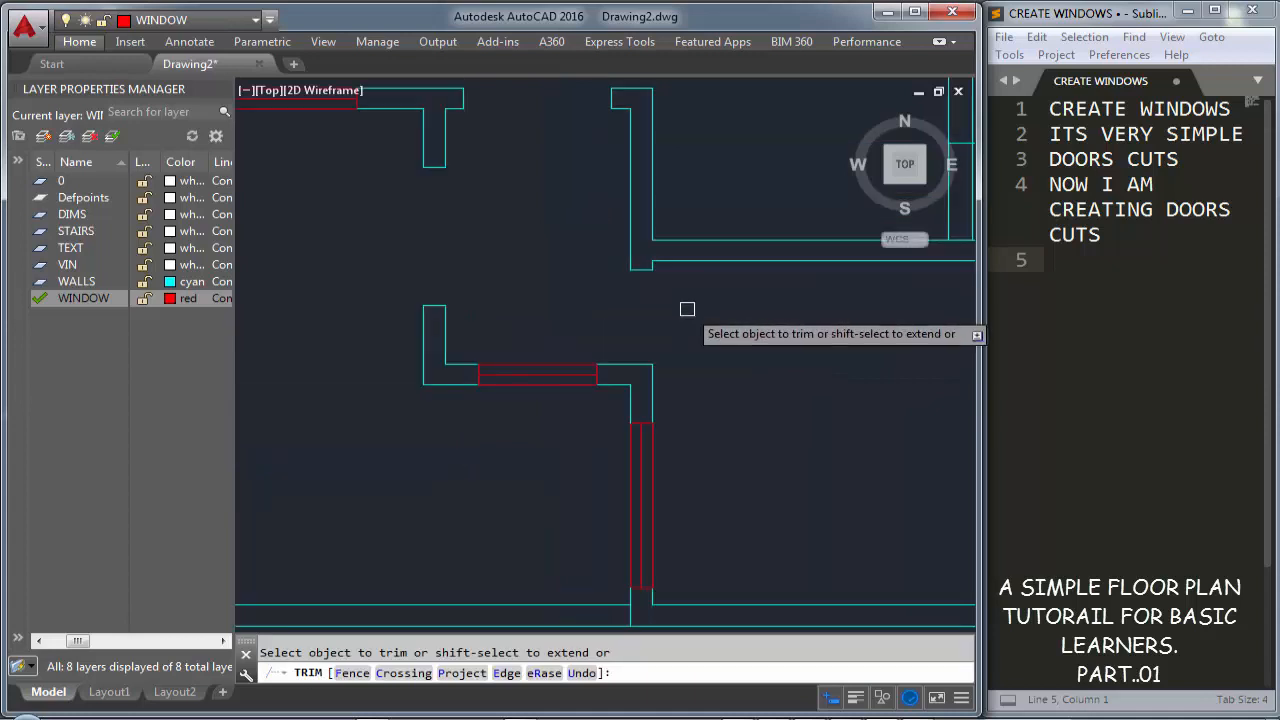
Offset the lower inner line of the small room in the plan's lower-right corner upward by 4"
scroll(690, 340, "down", 3)
mouse_move(677, 300)
middle_mouse_down()
mouse_move(655, 344)
mouse_move(516, 282)
middle_mouse_up()
scroll(756, 448, "up", 4)
key("Escape")
key("Escape")
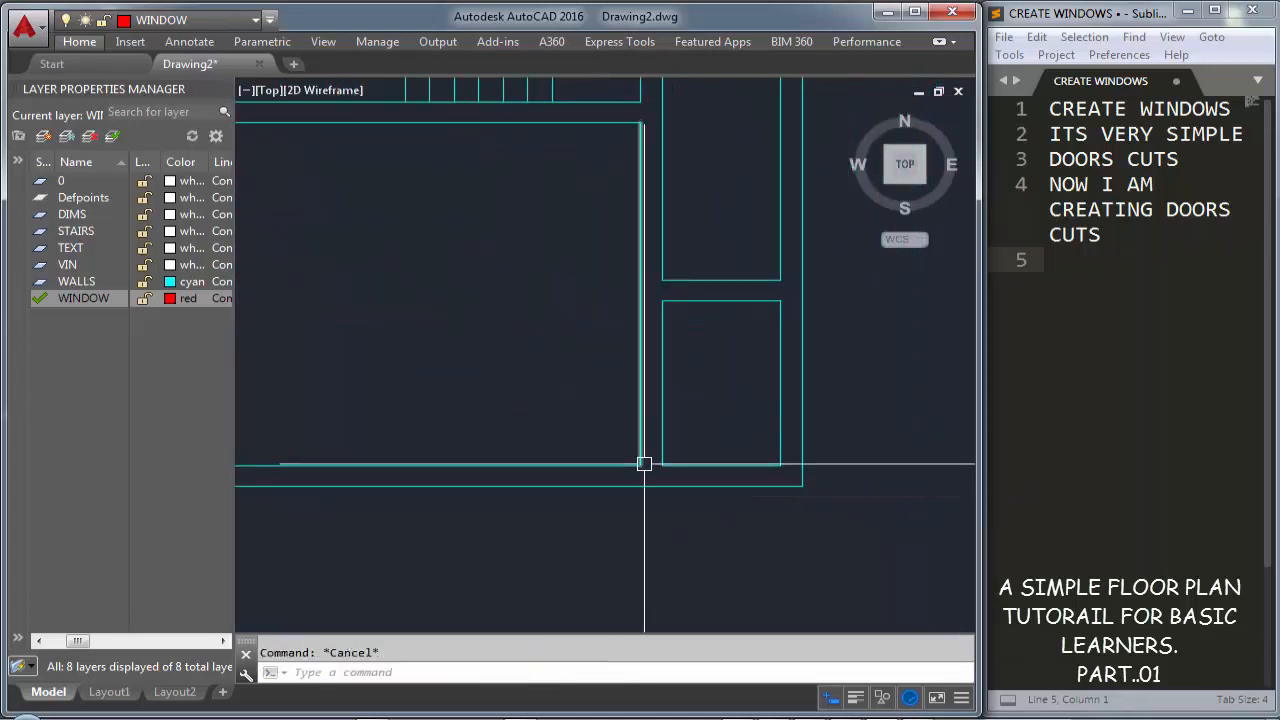
type("o")
key("space")
type("4")
key("Return")
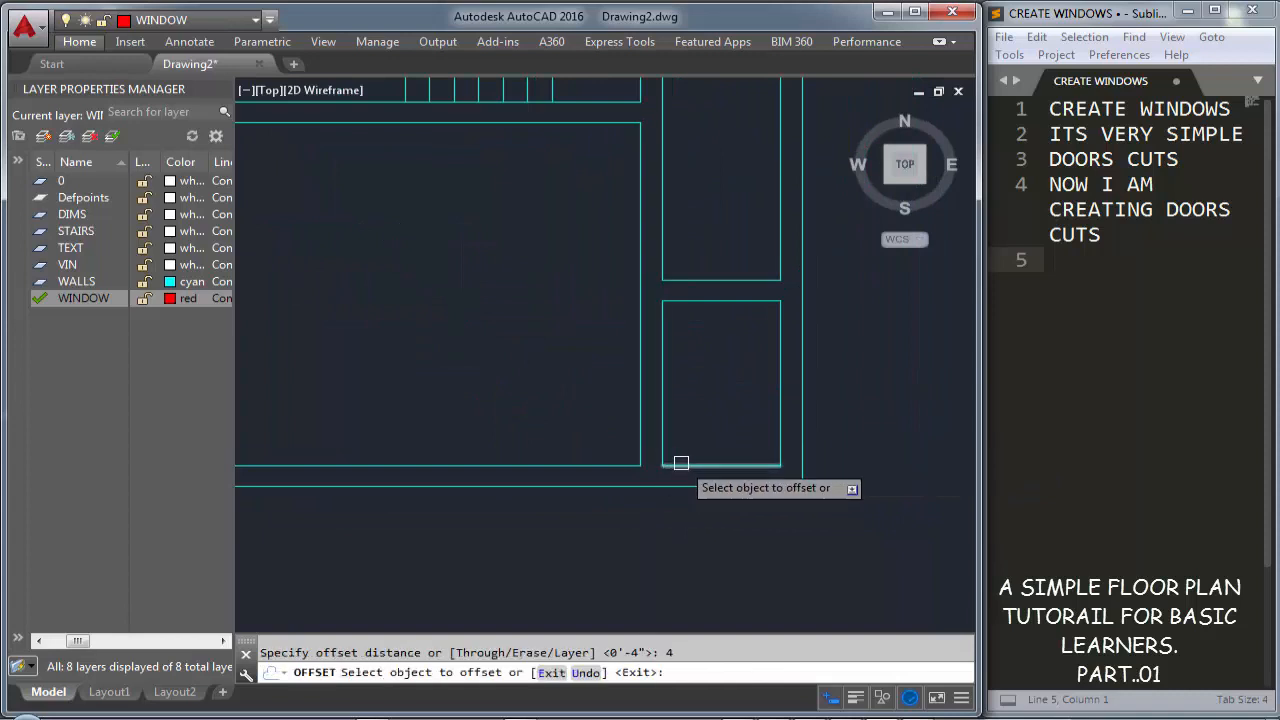
left_click(688, 463)
left_click(697, 397)
scroll(709, 463, "down", 4)
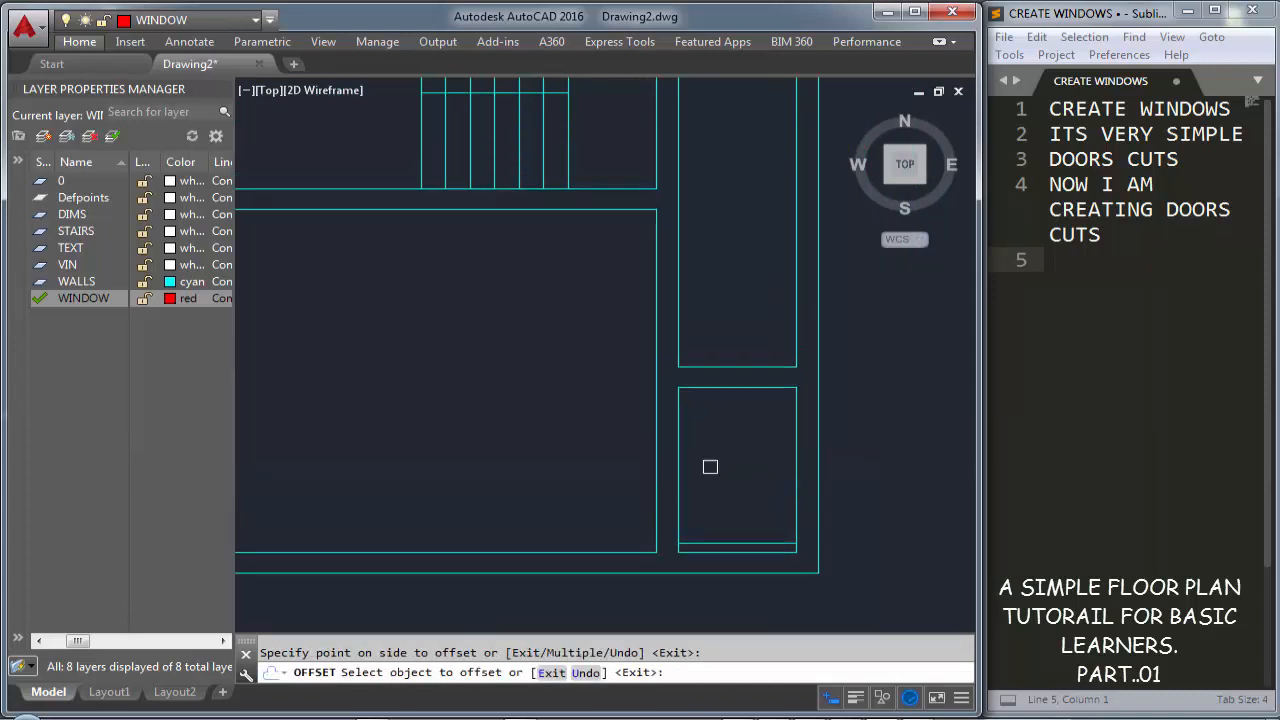
Offset the top inner line of the room above the stairs downward by 4"
middle_click_drag(606, 300, 654, 451)
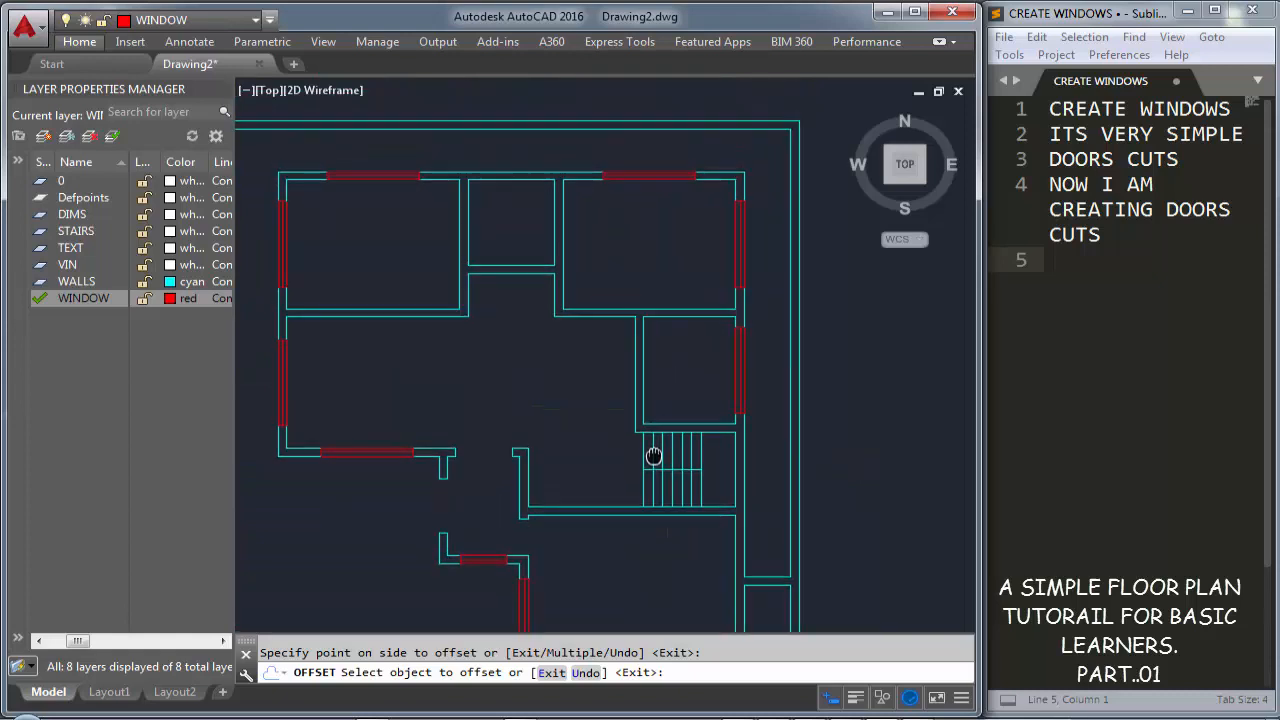
scroll(677, 330, "up", 4)
left_click(613, 281)
left_click(627, 333)
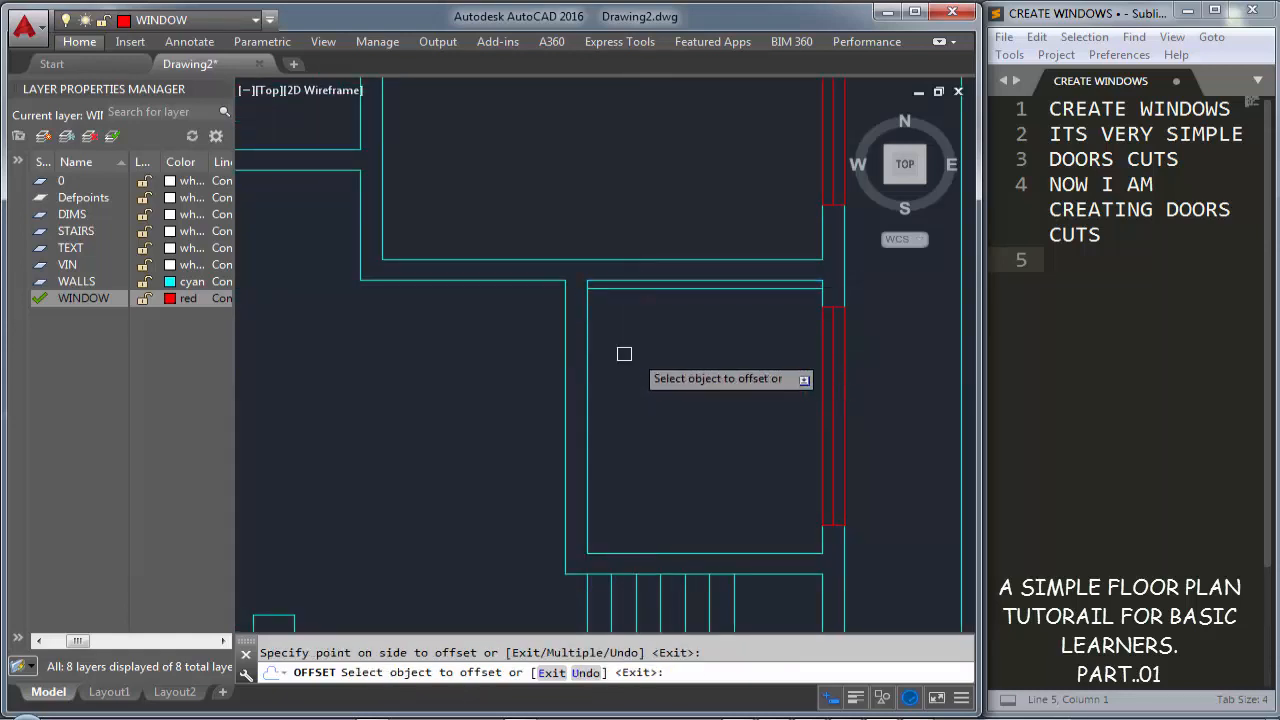
Offset the inner side lines next to the middle room by 4", rightward in the upper-right room and leftward in the upper-left room
middle_click_drag(464, 255, 741, 381)
left_click(658, 347)
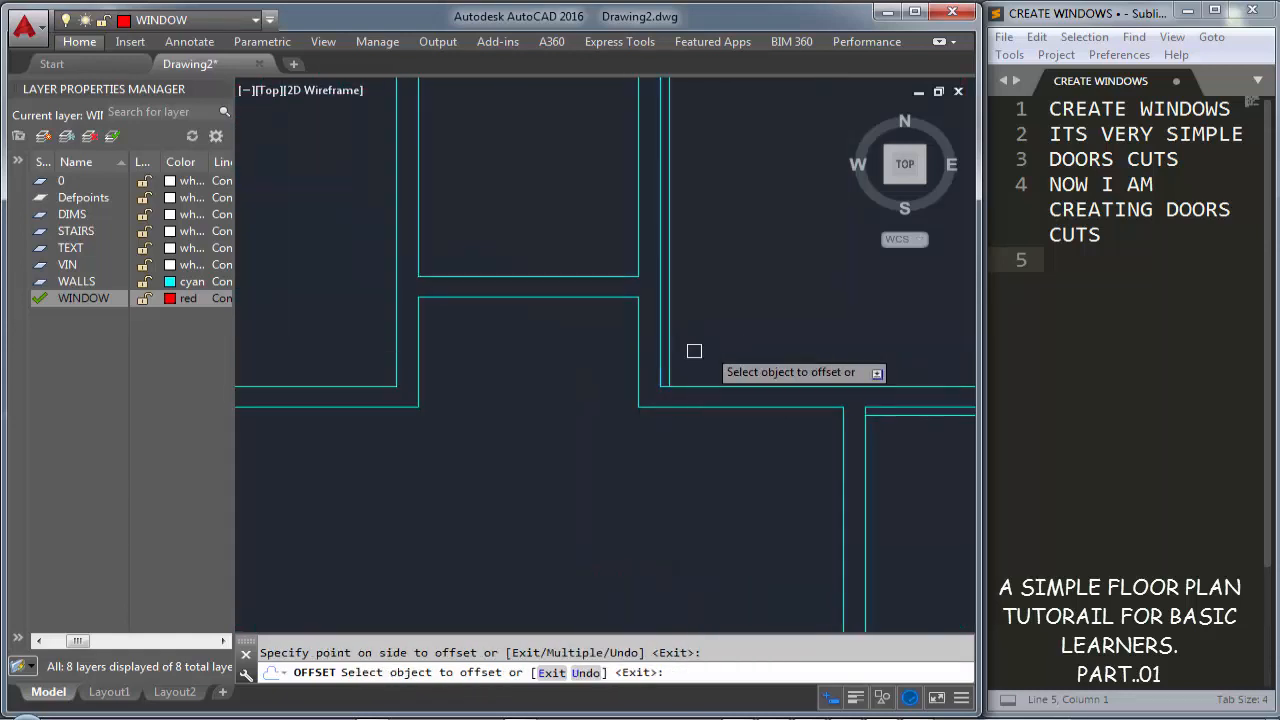
middle_click_drag(457, 371, 660, 434)
left_click(645, 430)
left_click(625, 430)
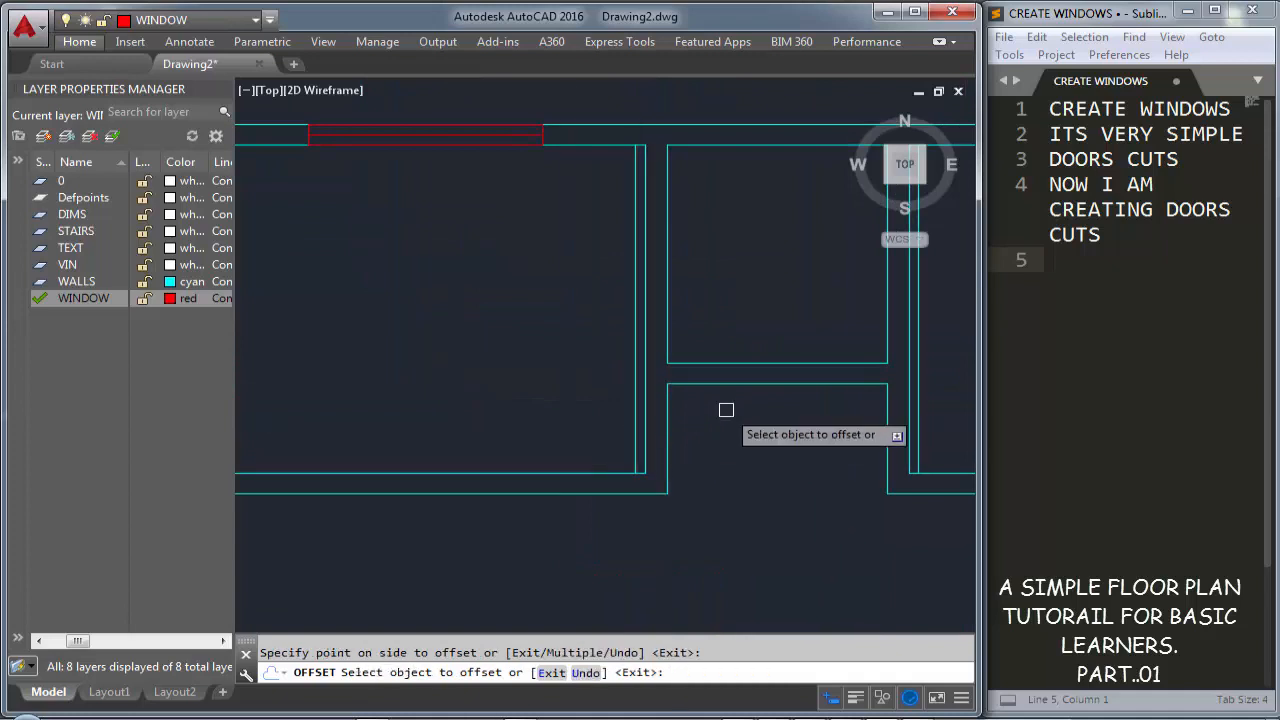
Offset the lower inner line of the upper middle room upward by 4"
middle_click_drag(723, 409, 697, 537)
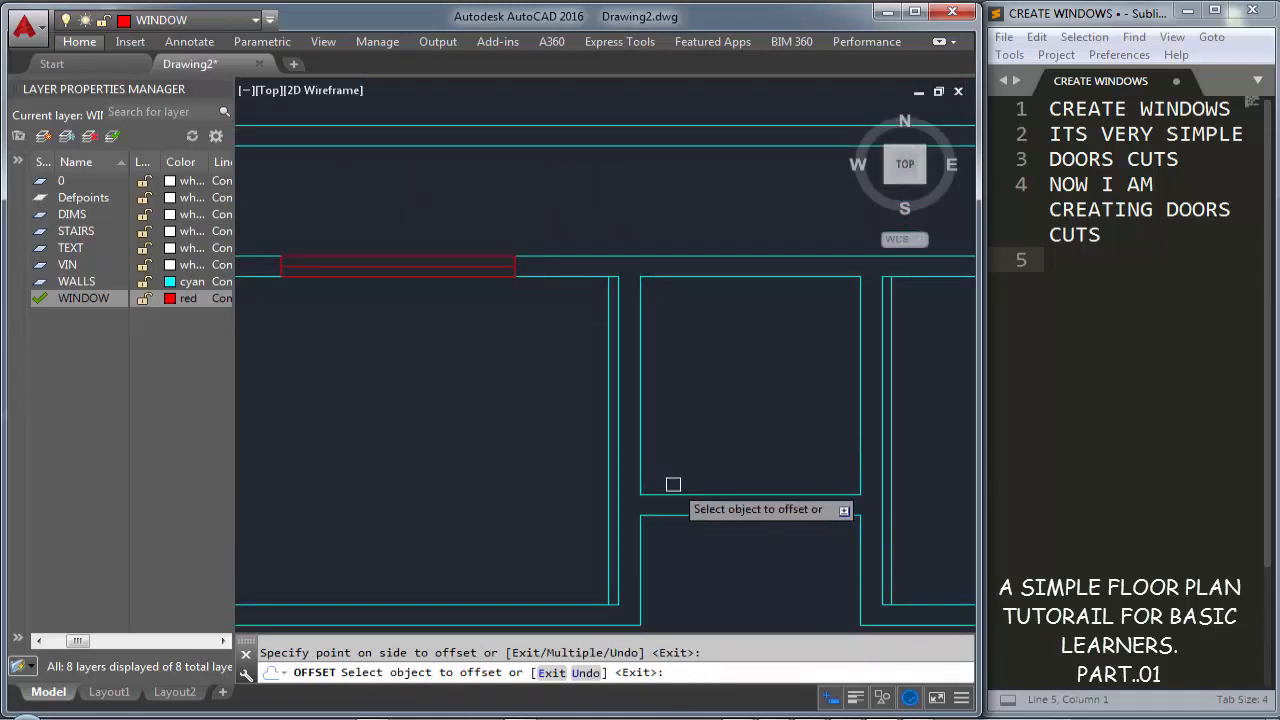
scroll(680, 455, "down", 3)
scroll(705, 452, "down", 2)
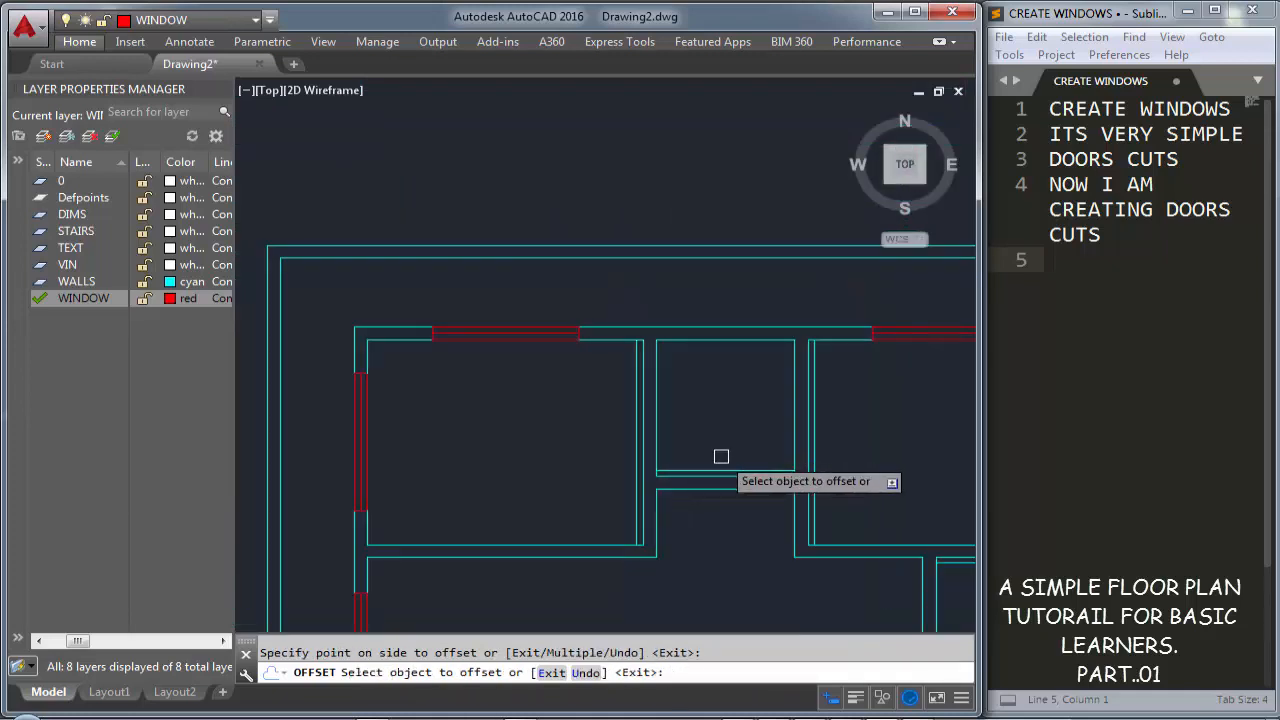
scroll(663, 297, "down", 3)
middle_click_drag(660, 297, 618, 344)
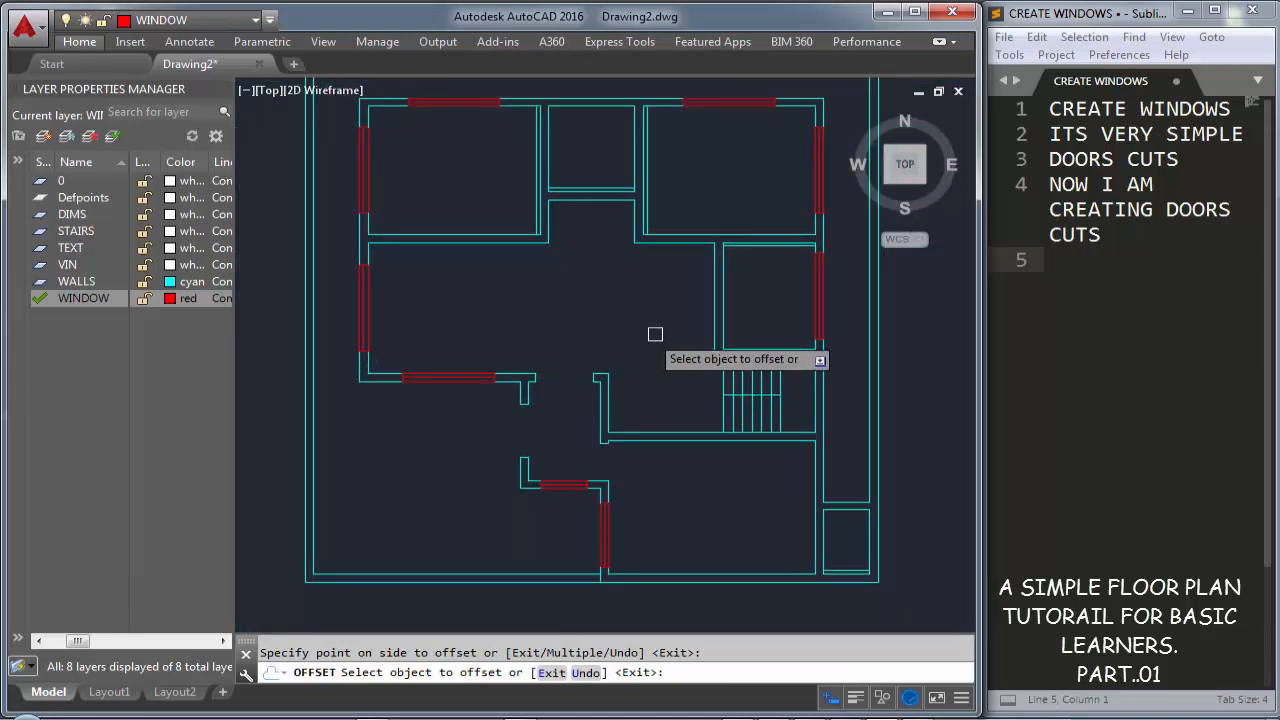
key("Escape")
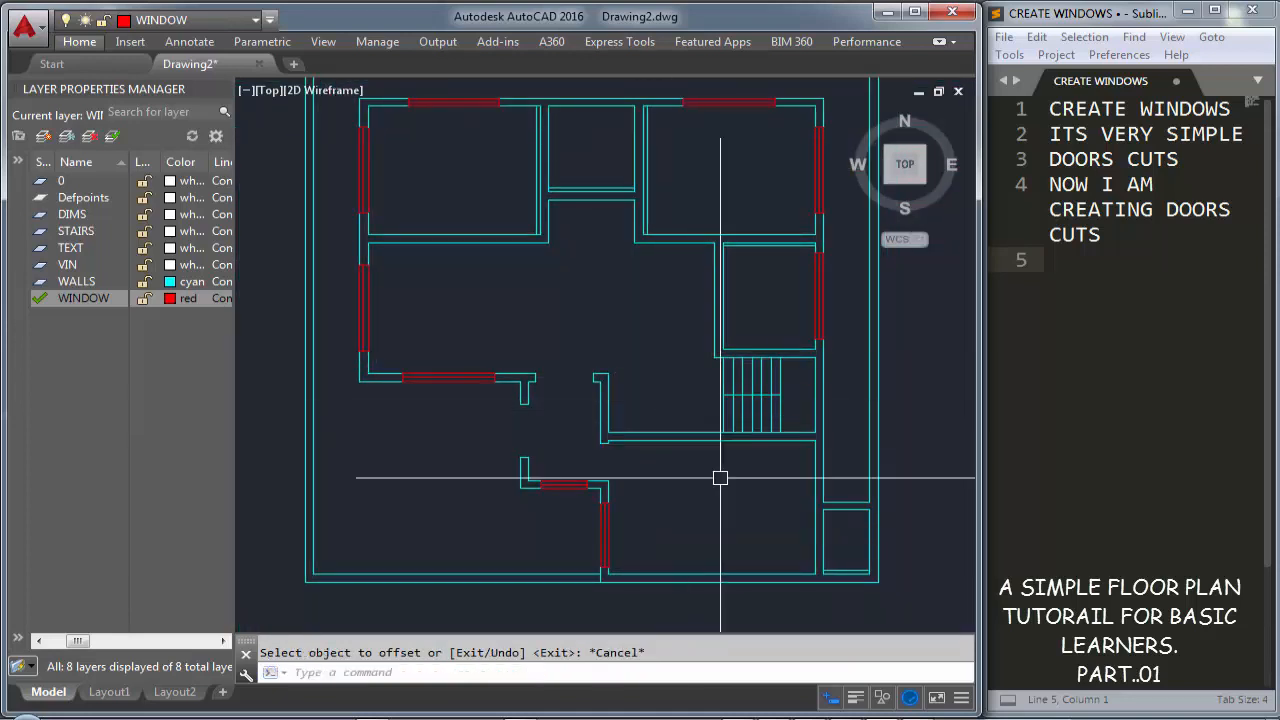
Offset the 4" offset line in the small lower-right corner room upward by 30"
type("O")
key("Return")
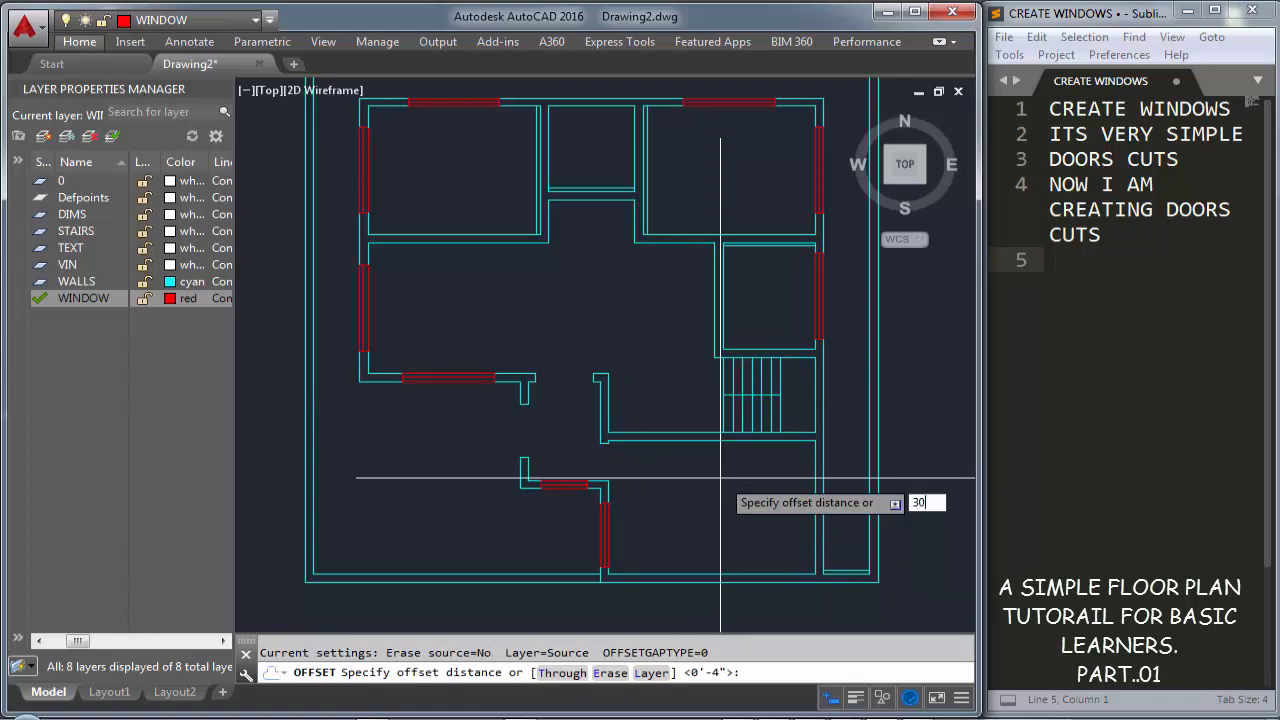
type("30")
key("Return")
scroll(843, 586, "up", 2)
left_click(751, 540)
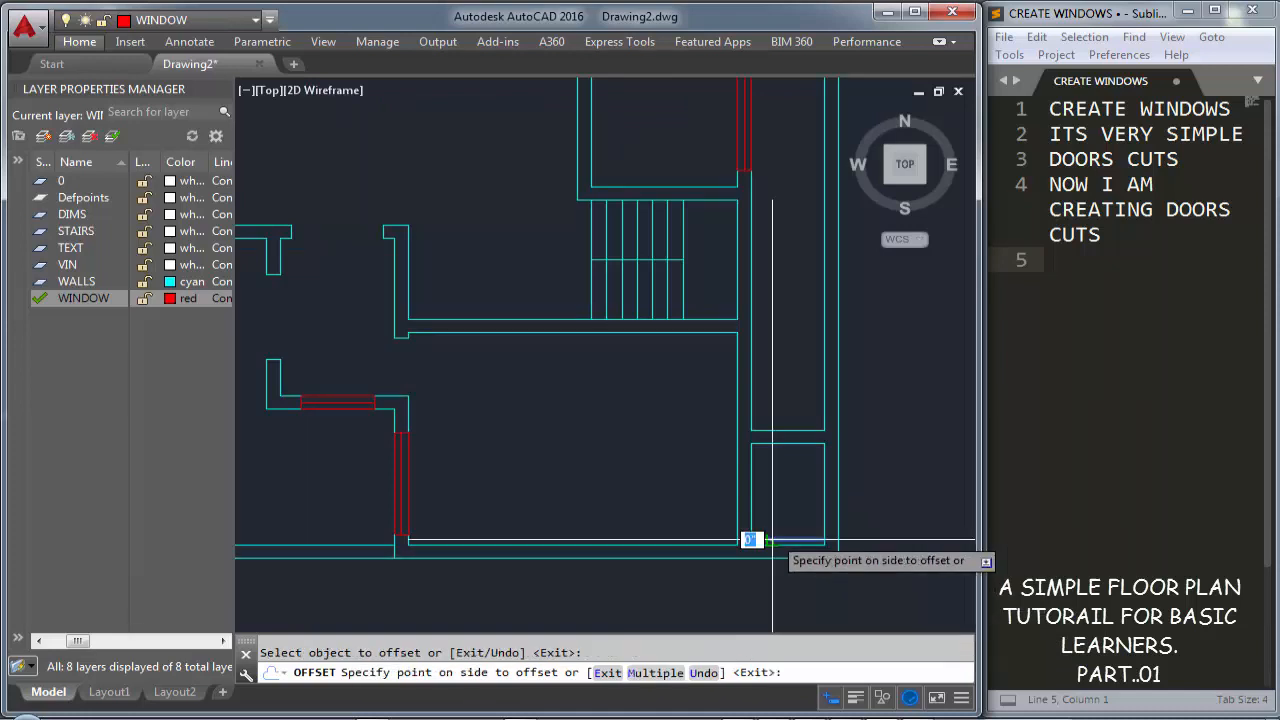
left_click(785, 505)
Offset the 4" offset line in the upper middle room upward by 30"
scroll(560, 494, "down", 4)
scroll(600, 490, "up", 7)
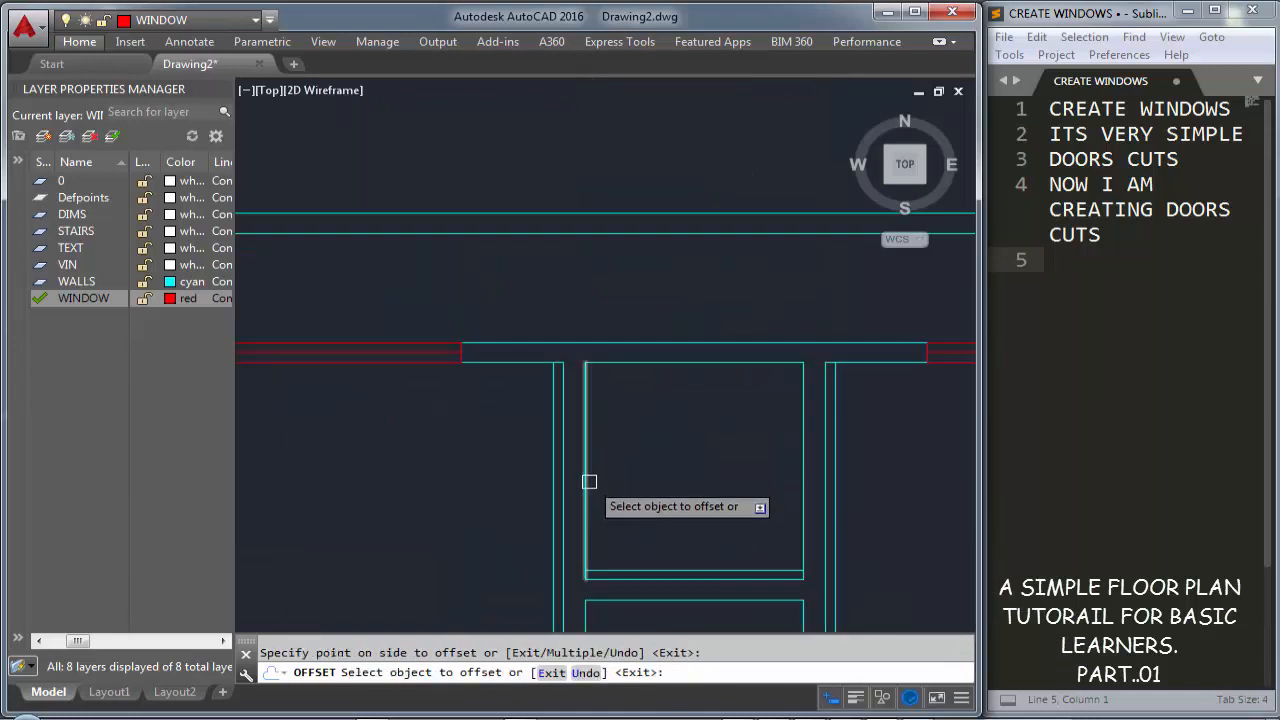
middle_click_drag(594, 496, 534, 363)
left_click(597, 433)
left_click(598, 378)
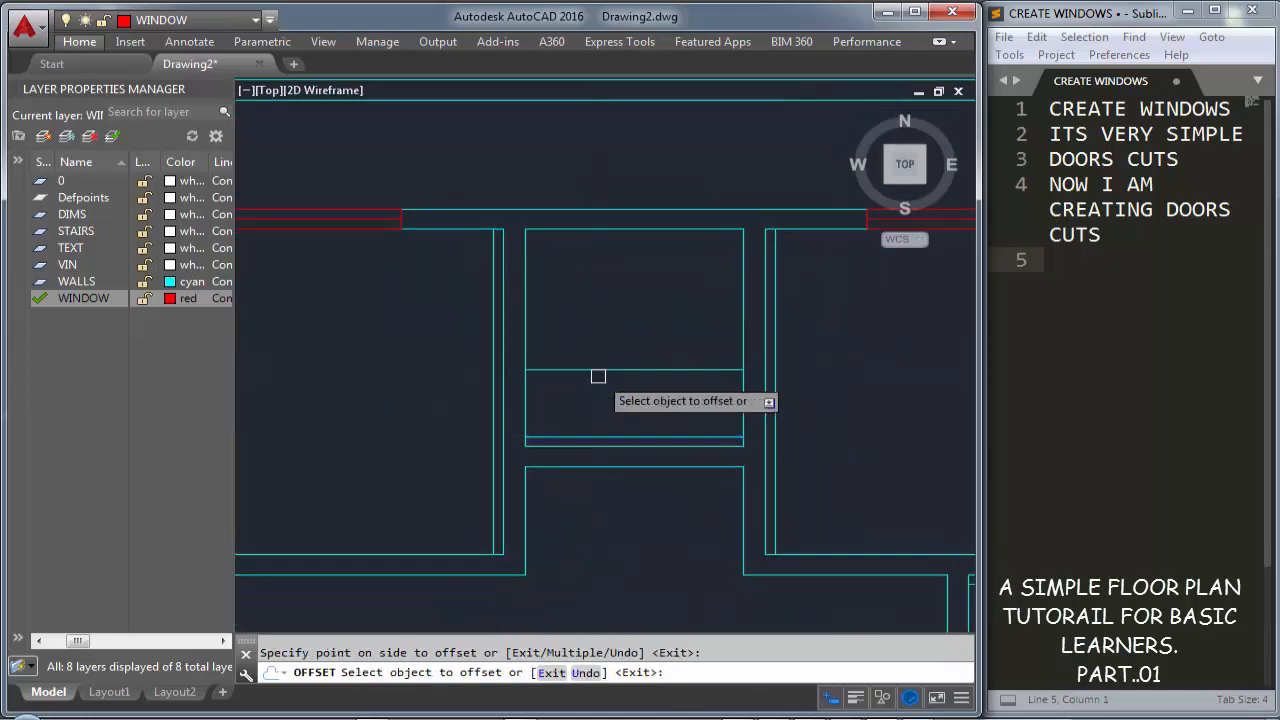
key("Escape")
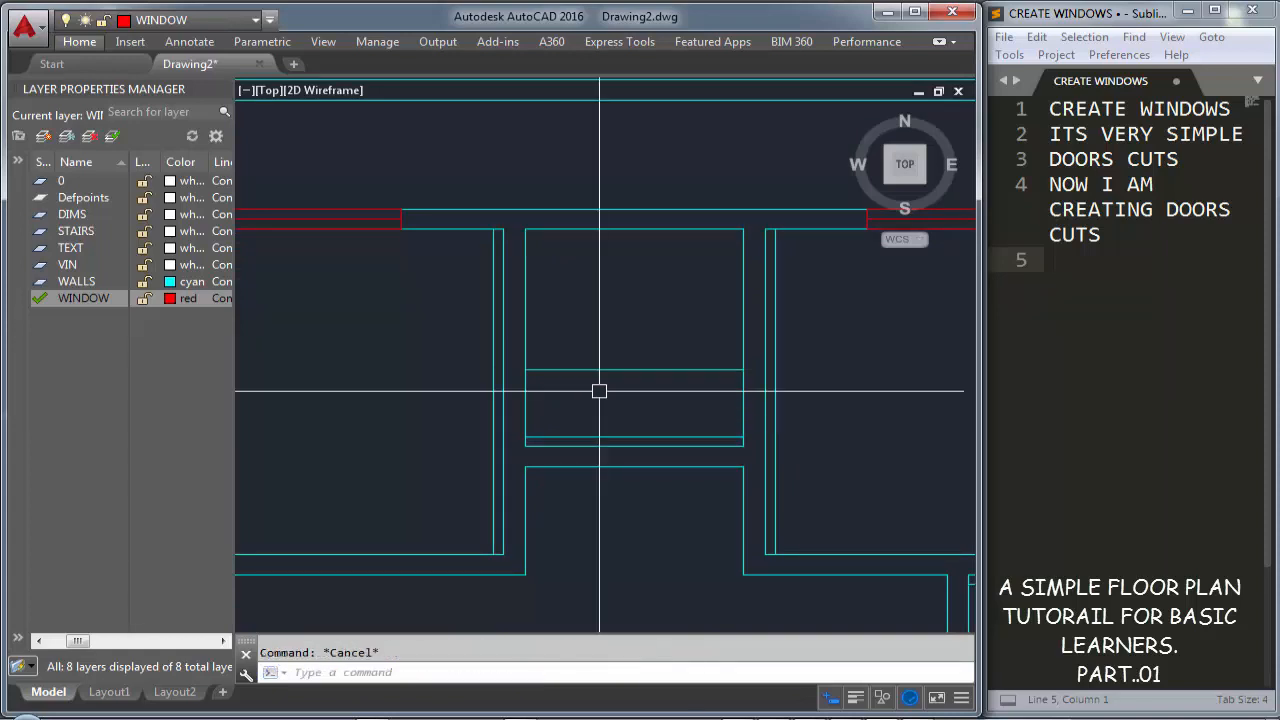
Extend both offset lines in the upper middle room across its left and right walls to their outer faces
type("EX")
key("Return")
key("Return")
left_click(551, 371)
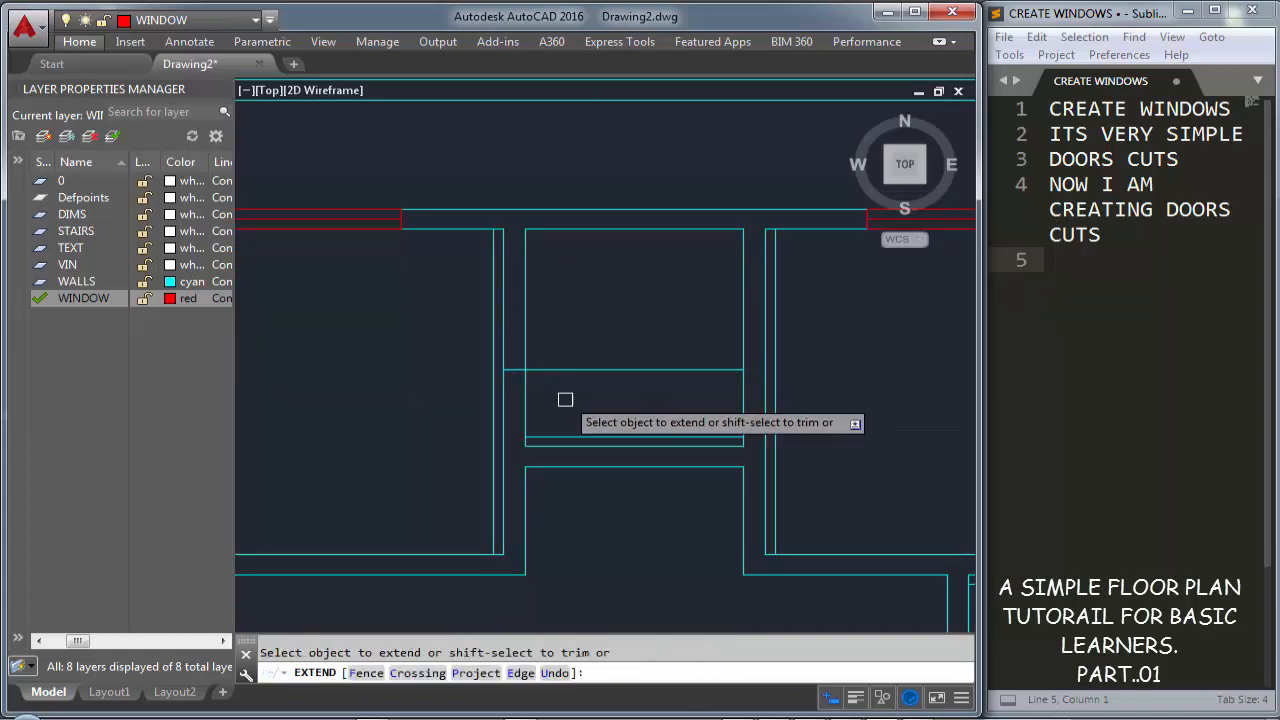
left_click(576, 435)
left_click(711, 436)
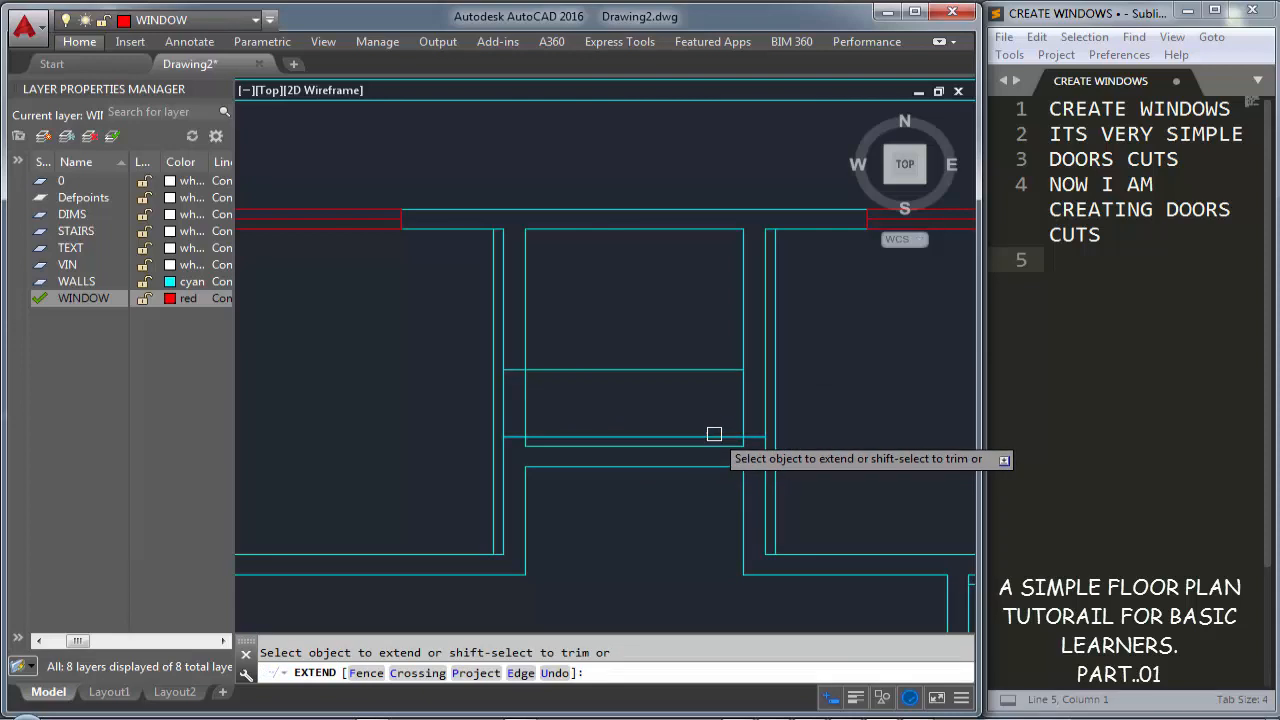
left_click(732, 369)
key("Escape")
Trim the upper middle room's side walls between the extended lines and the leftover lines inside the room to form two door openings
scroll(770, 404, "up", 4)
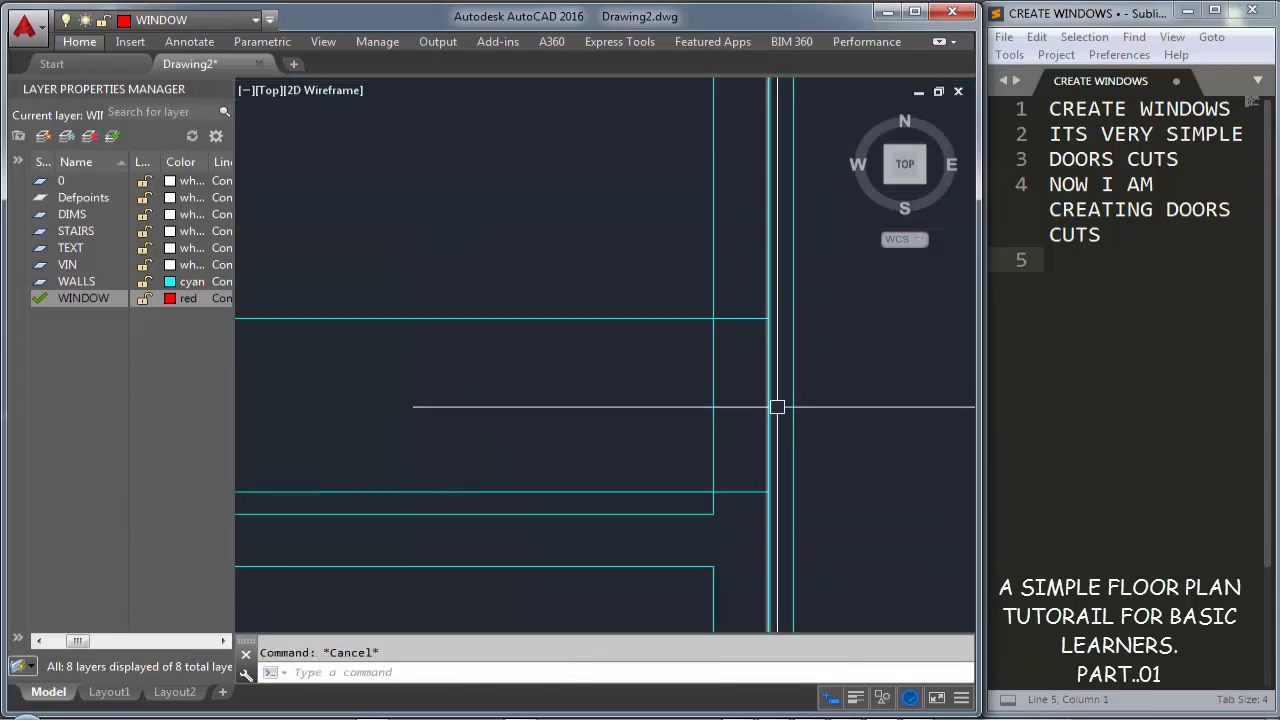
type("TR")
key("Return")
key("Return")
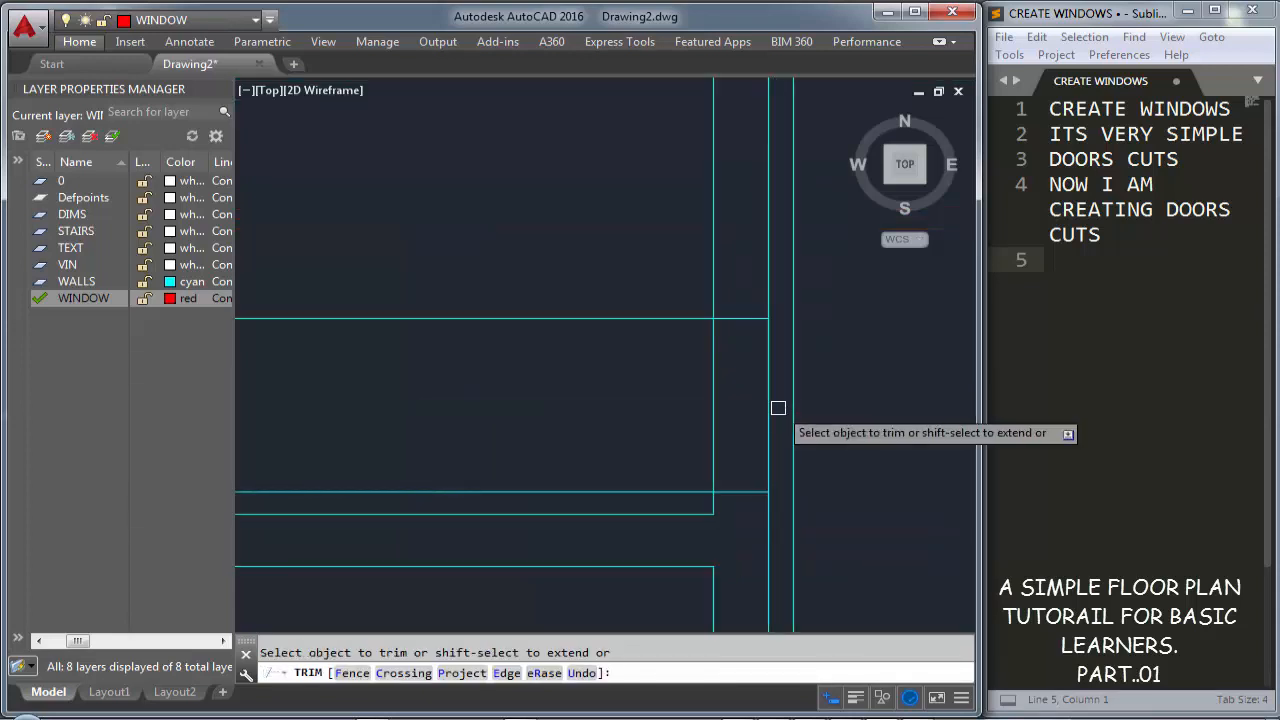
left_click(780, 406)
scroll(700, 400, "down", 2)
left_click(337, 399)
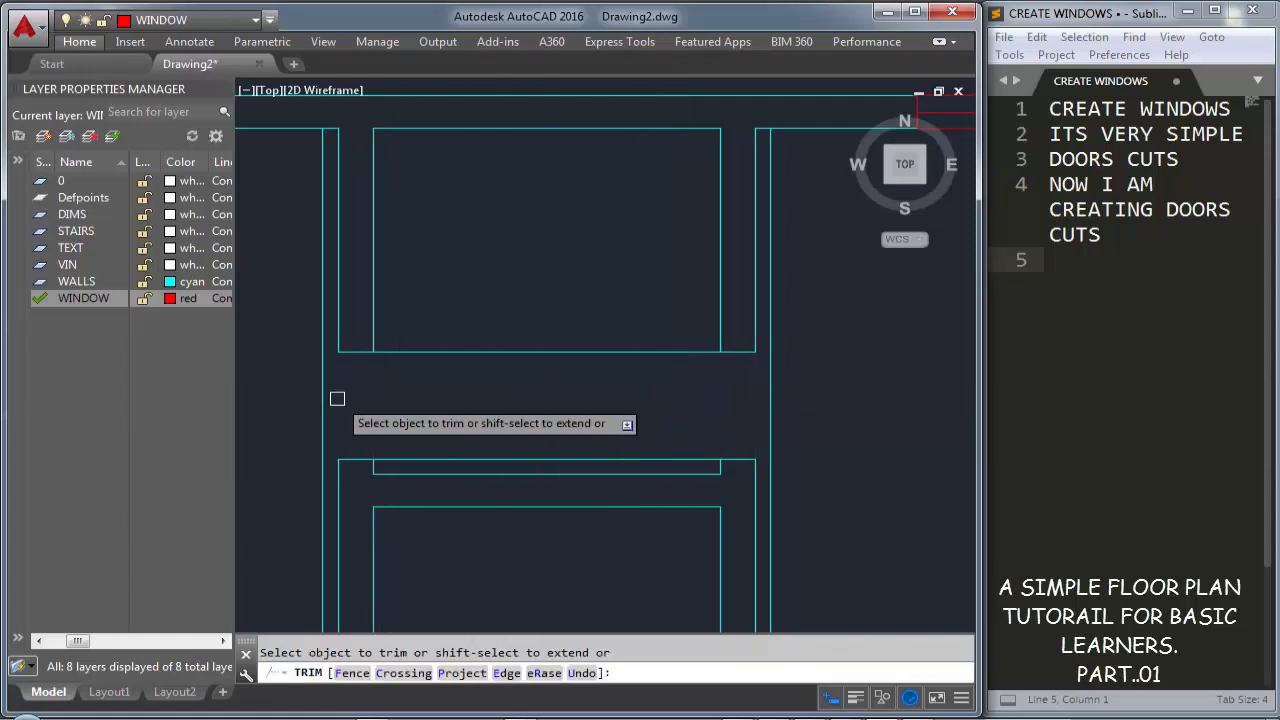
left_click(524, 289)
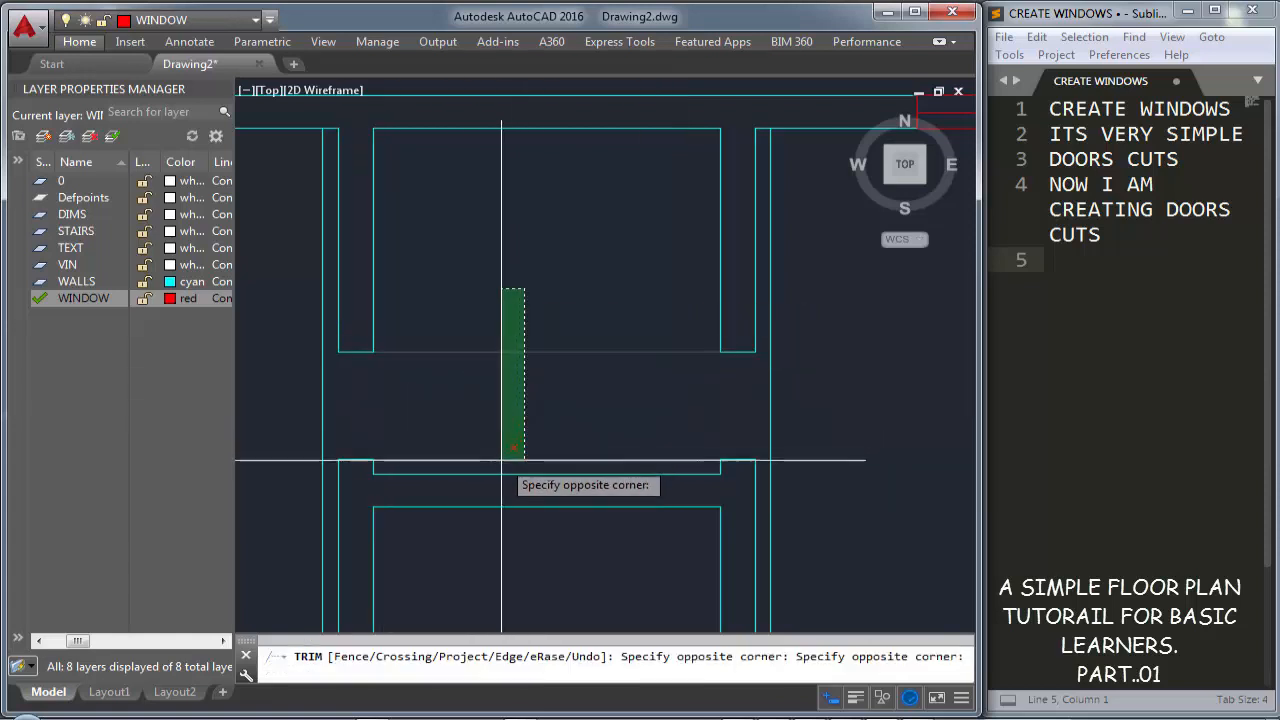
left_click(501, 460)
scroll(500, 460, "down", 2)
middle_click_drag(594, 420, 560, 322)
key("Escape")
Offset the 4" offset lines in the upper-left and upper-right rooms by 42", leftward and rightward respectively
middle_click_drag(676, 531, 660, 255)
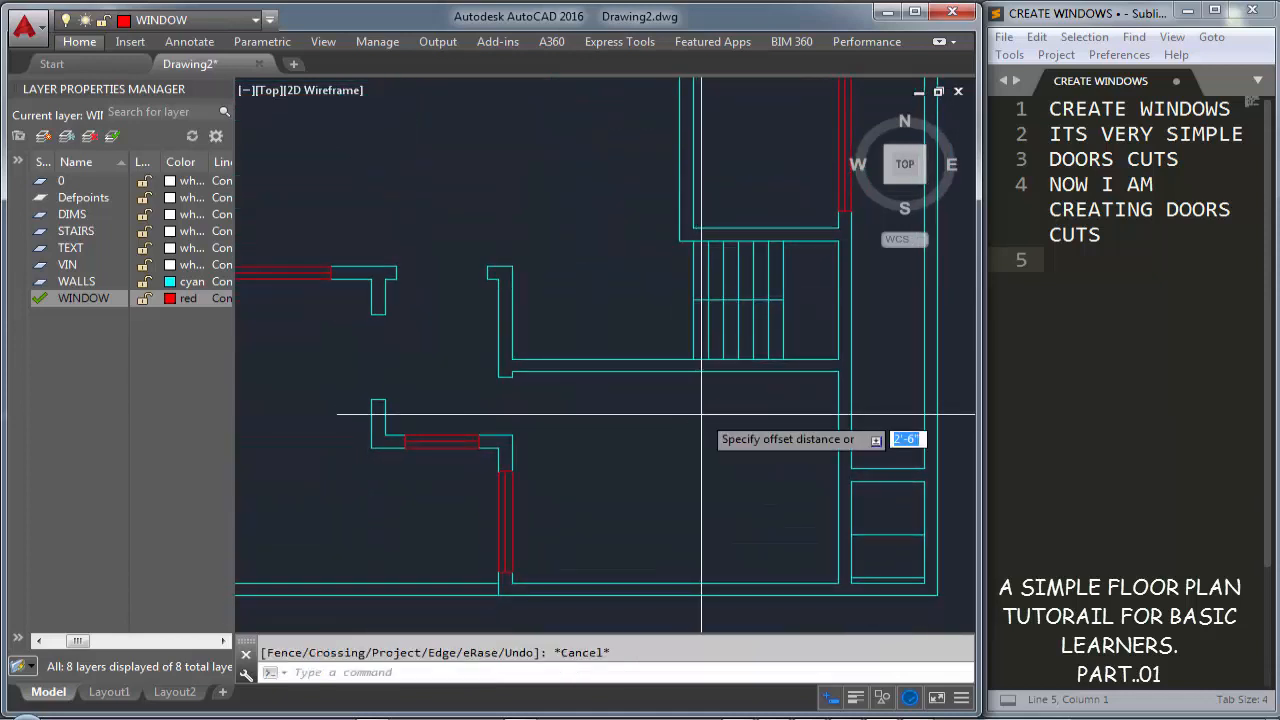
type("2")
key("Return")
scroll(700, 414, "down", 4)
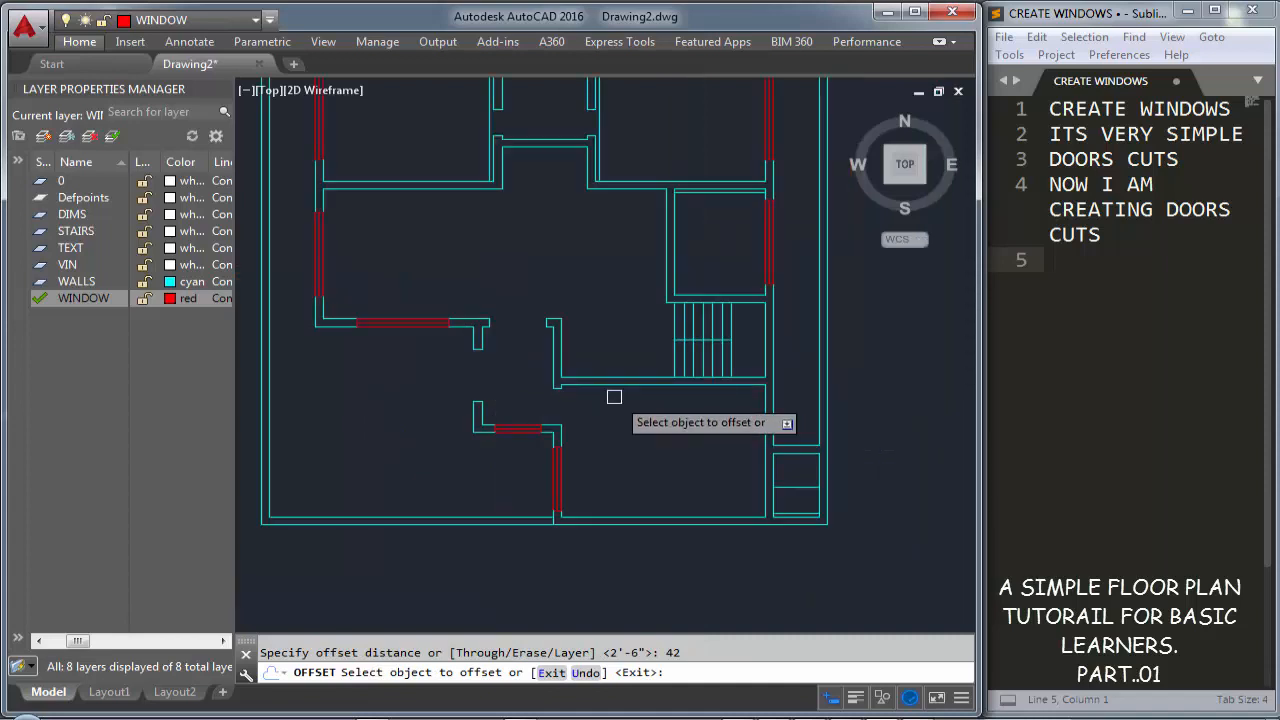
scroll(537, 528, "up", 5)
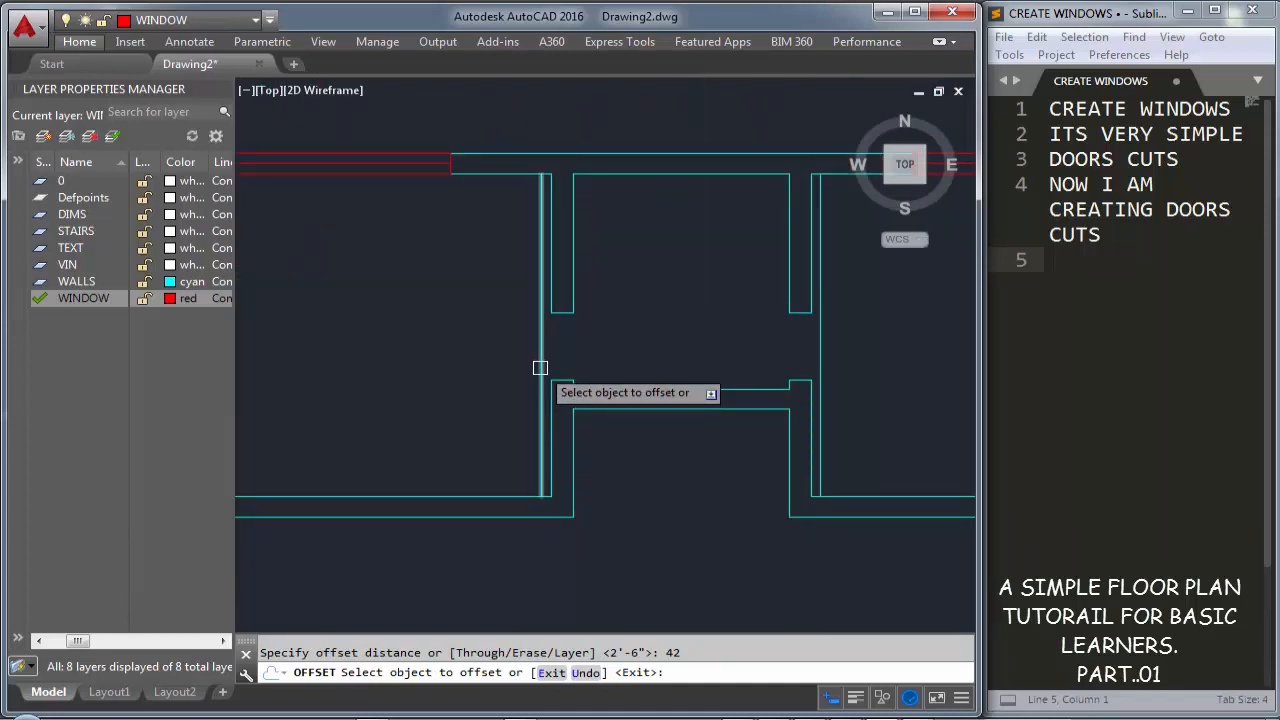
left_click(540, 368)
left_click(453, 372)
middle_click_drag(716, 416, 628, 412)
left_click(731, 386)
left_click(792, 364)
scroll(794, 400, "down", 3)
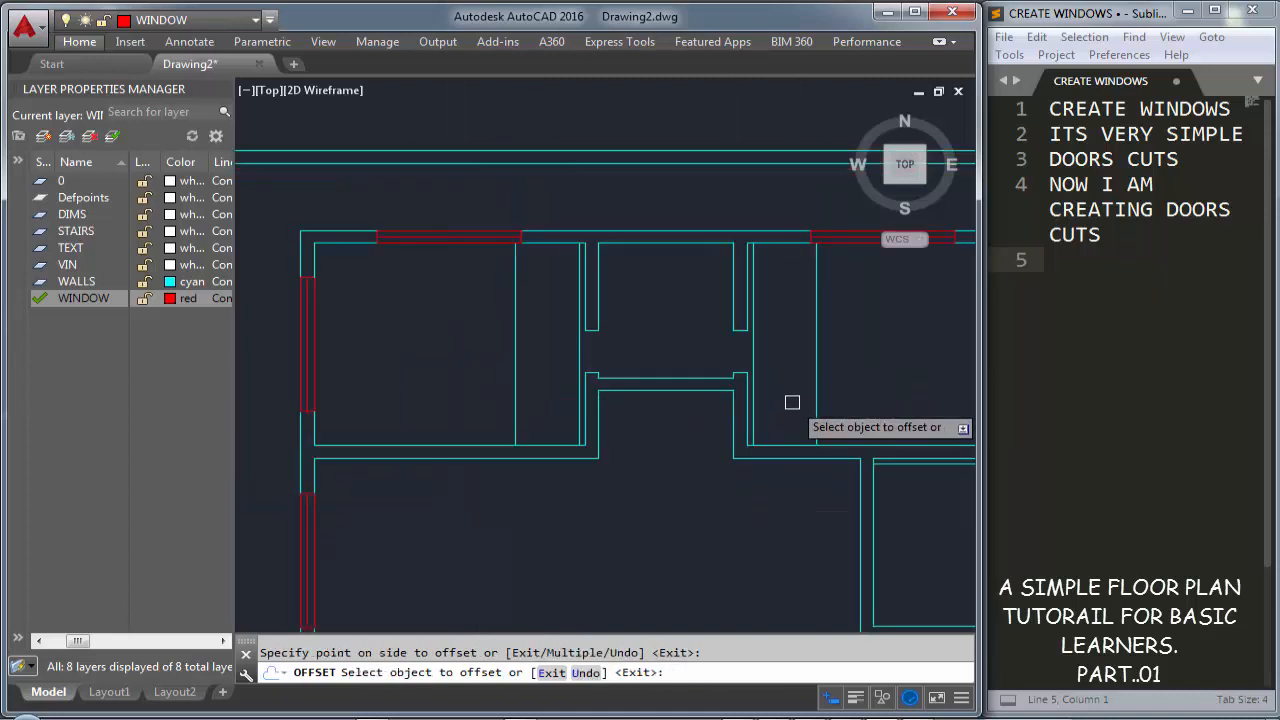
key("Escape")
key("Escape")
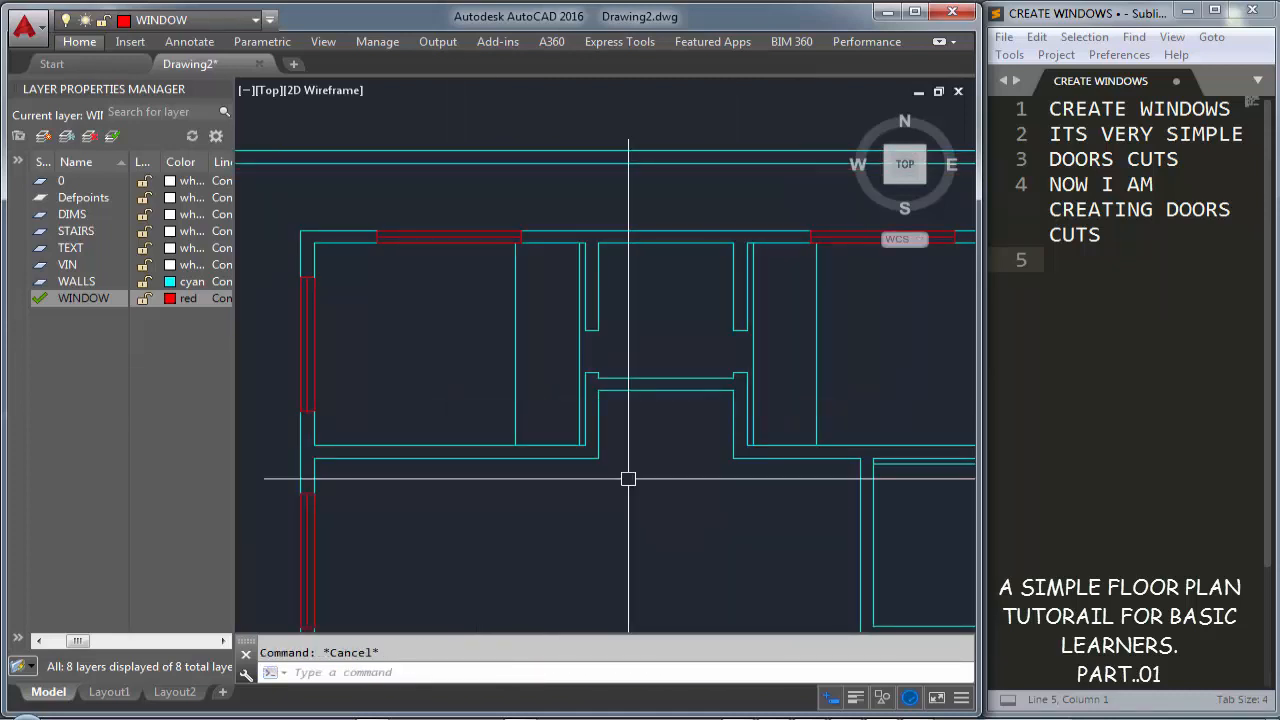
Extend the four vertical offset lines in the upper-left and upper-right rooms down across the lower wall to its outer face
key("Return")
key("Return")
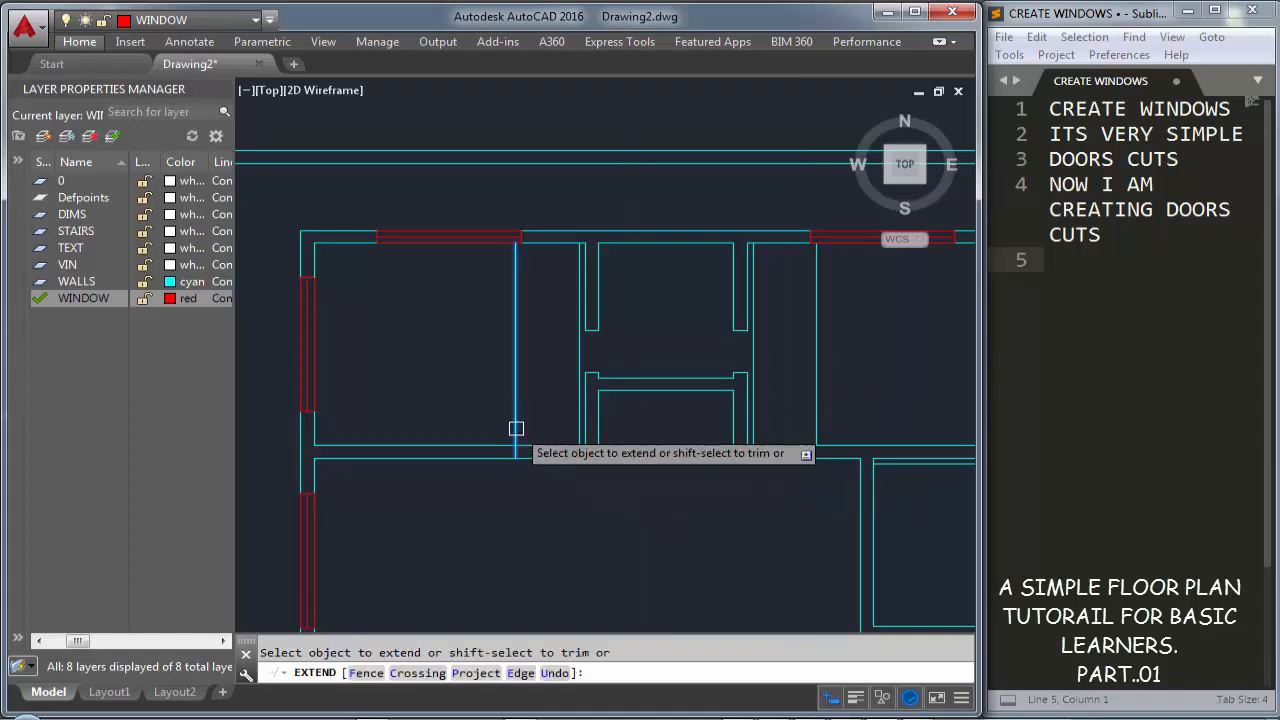
left_click(573, 422)
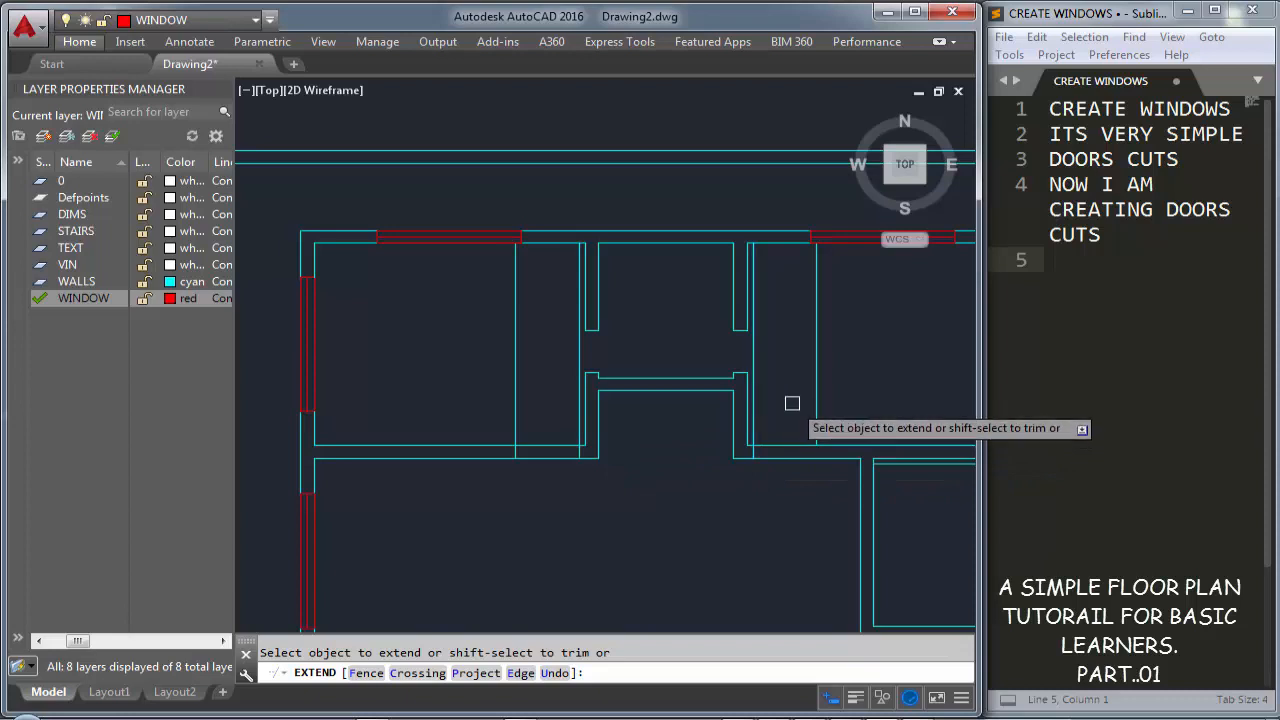
key("Escape")
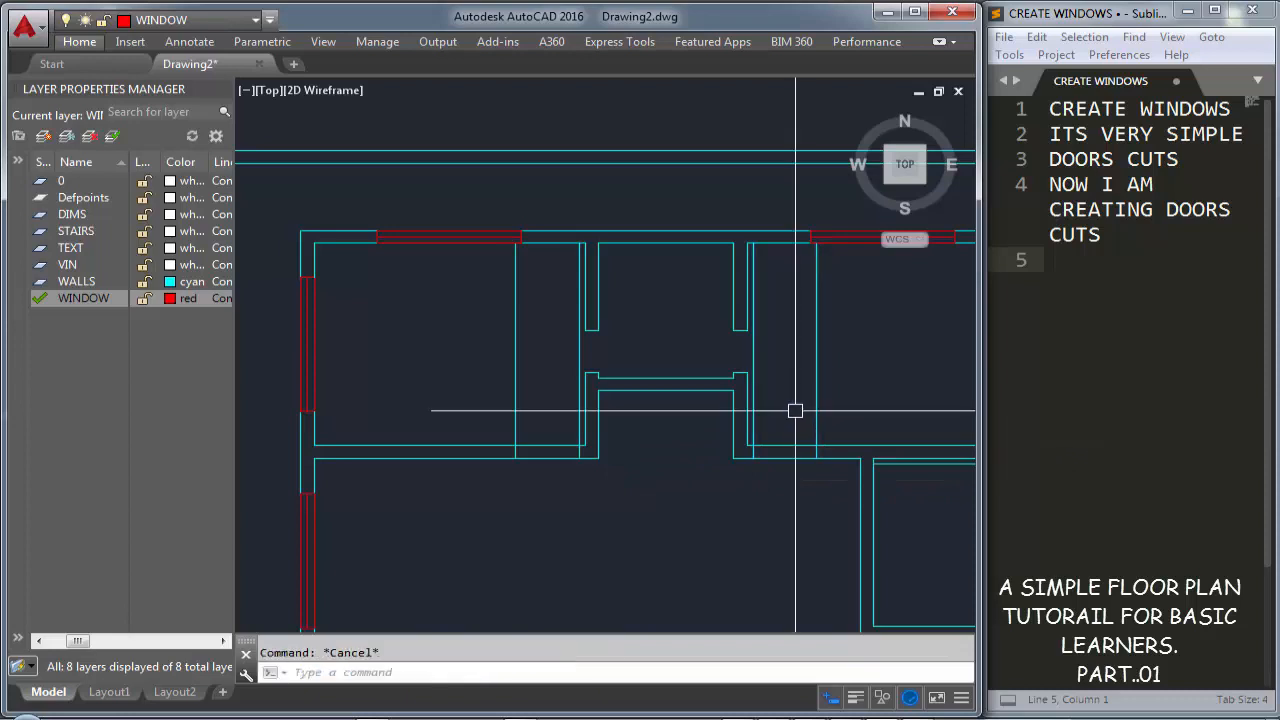
Trim the lower wall lines of the upper-right and upper-left rooms between the extended lines to form door openings
key("Return")
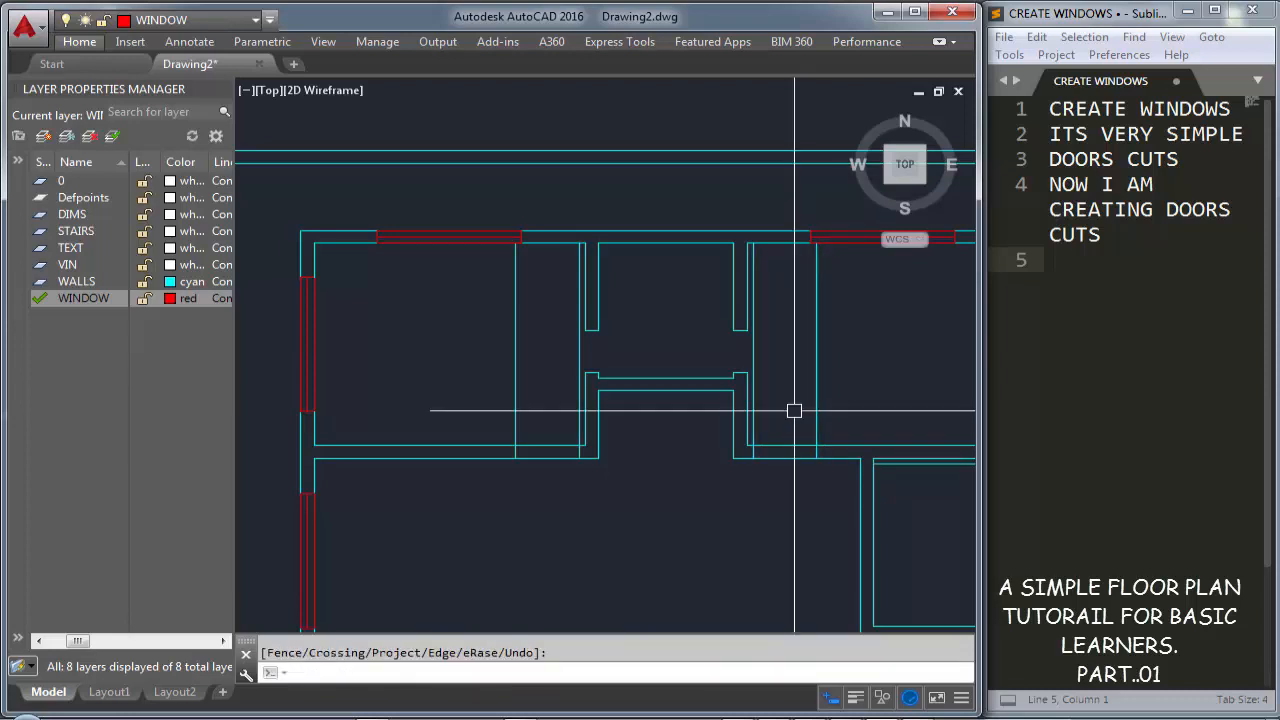
left_click(791, 410)
left_click(778, 462)
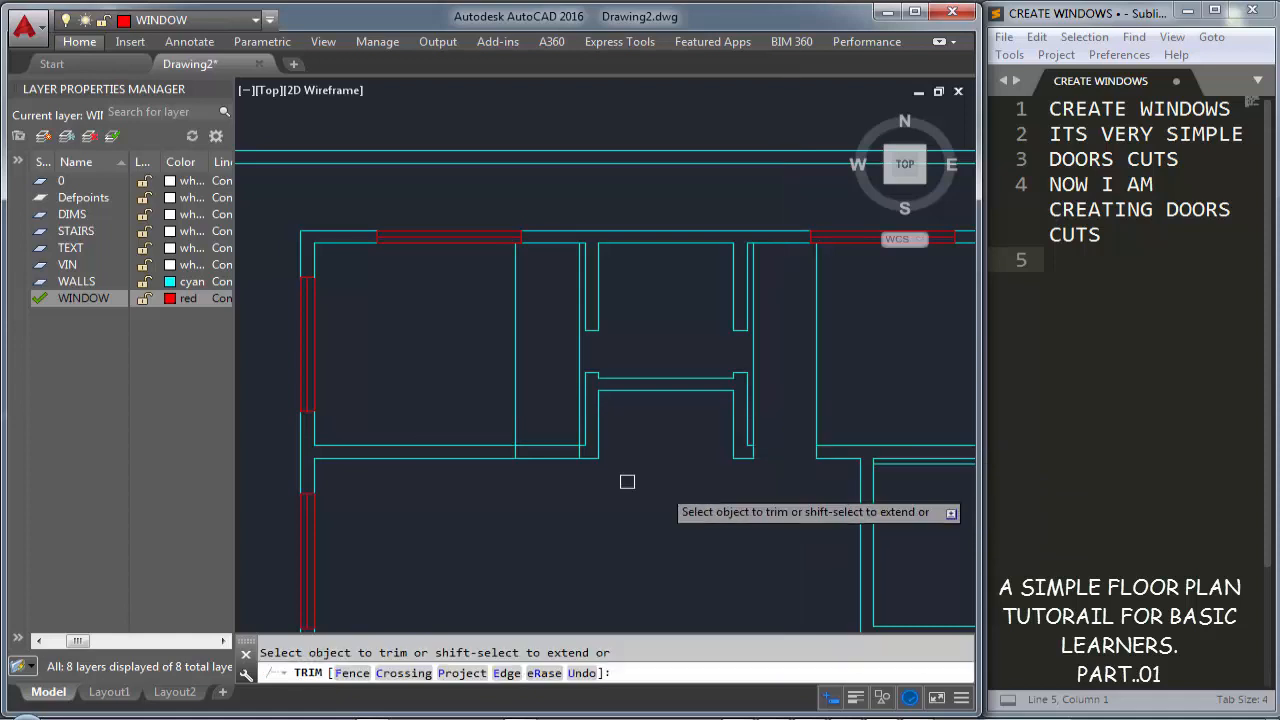
left_click(546, 413)
left_click(563, 500)
Trim the excess of the vertical offset lines inside the upper-left and upper-right rooms above the door openings
left_click(514, 425)
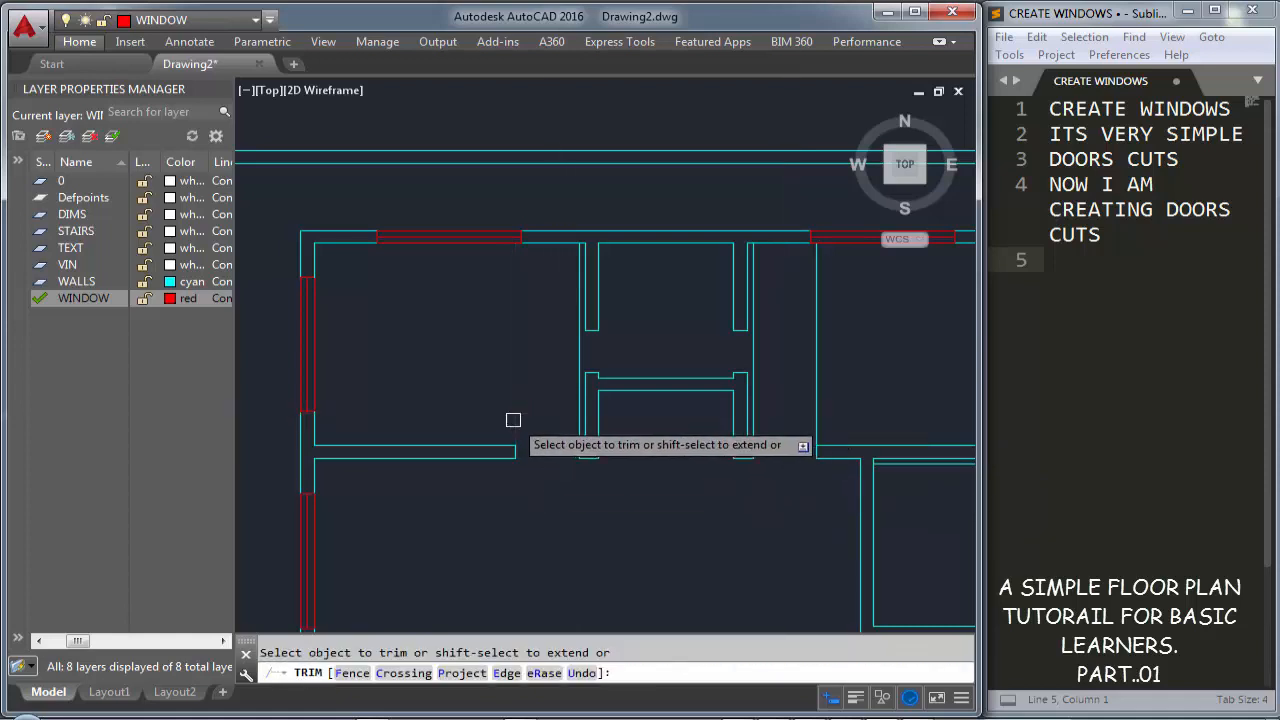
left_click(573, 416)
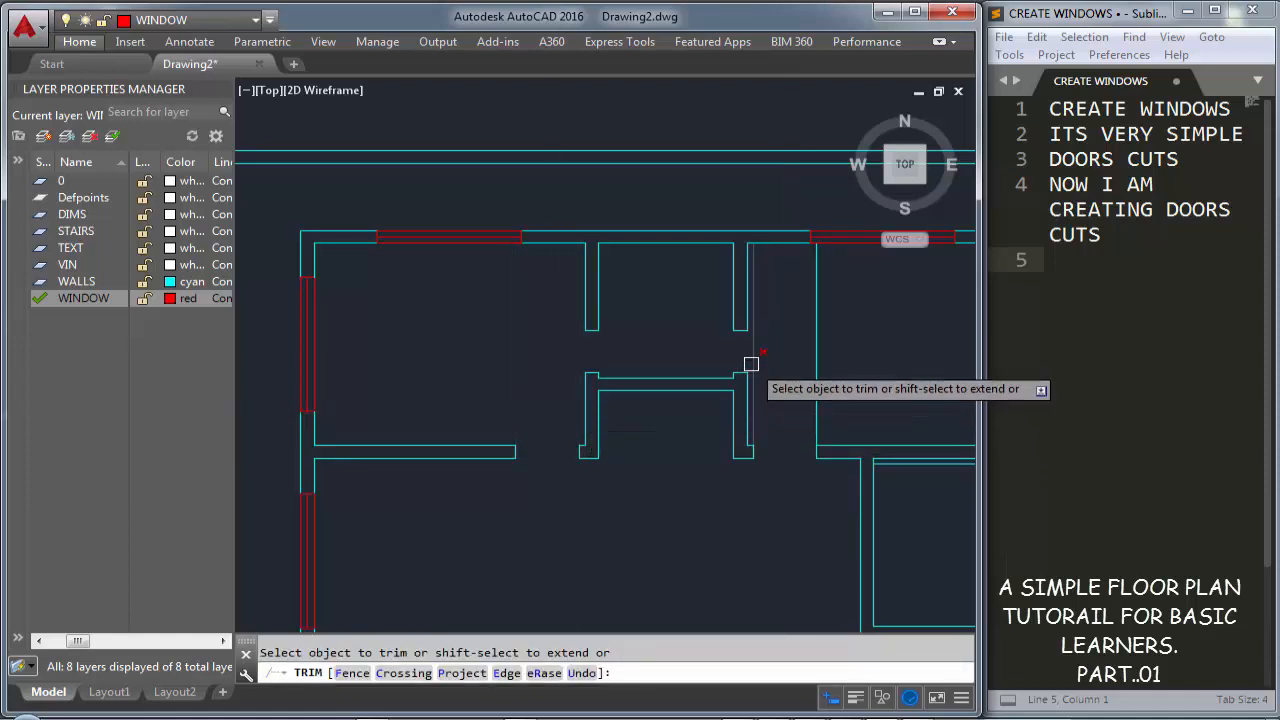
scroll(815, 365, "down", 5)
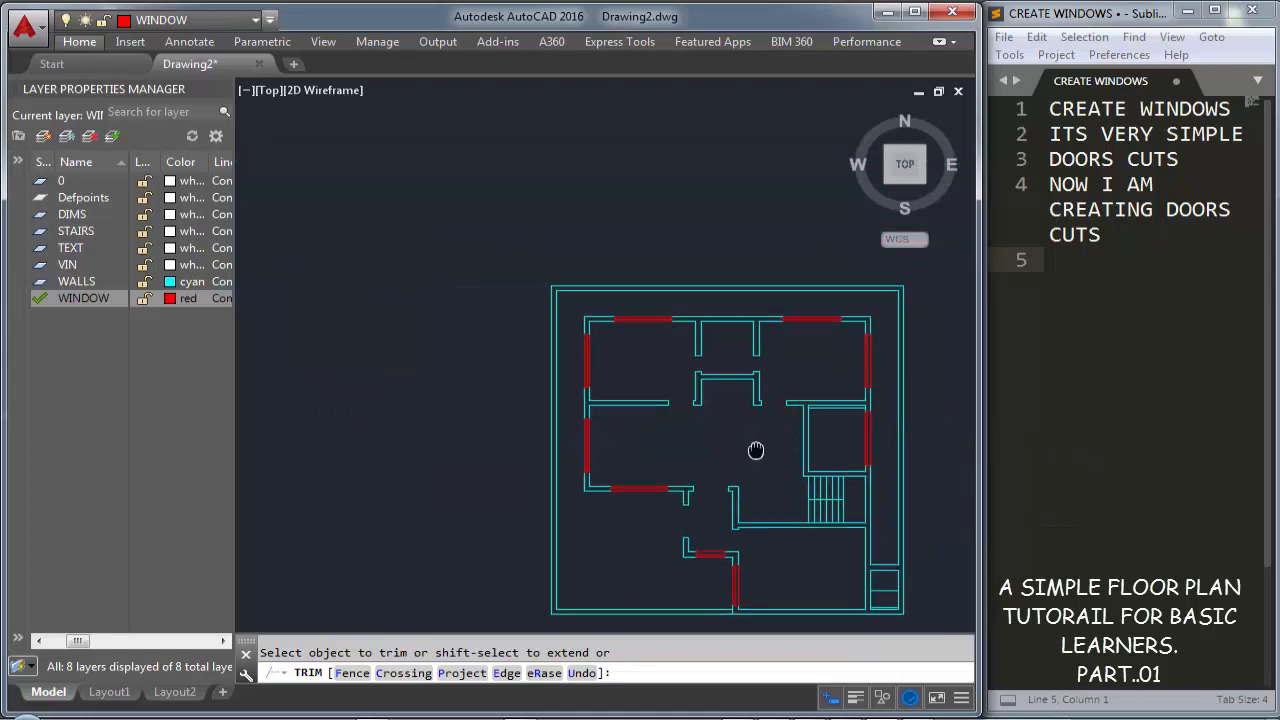
Offset the horizontal line just below the upper wall of the room above the stairs by 3'-6" downward
scroll(798, 437, "up", 8)
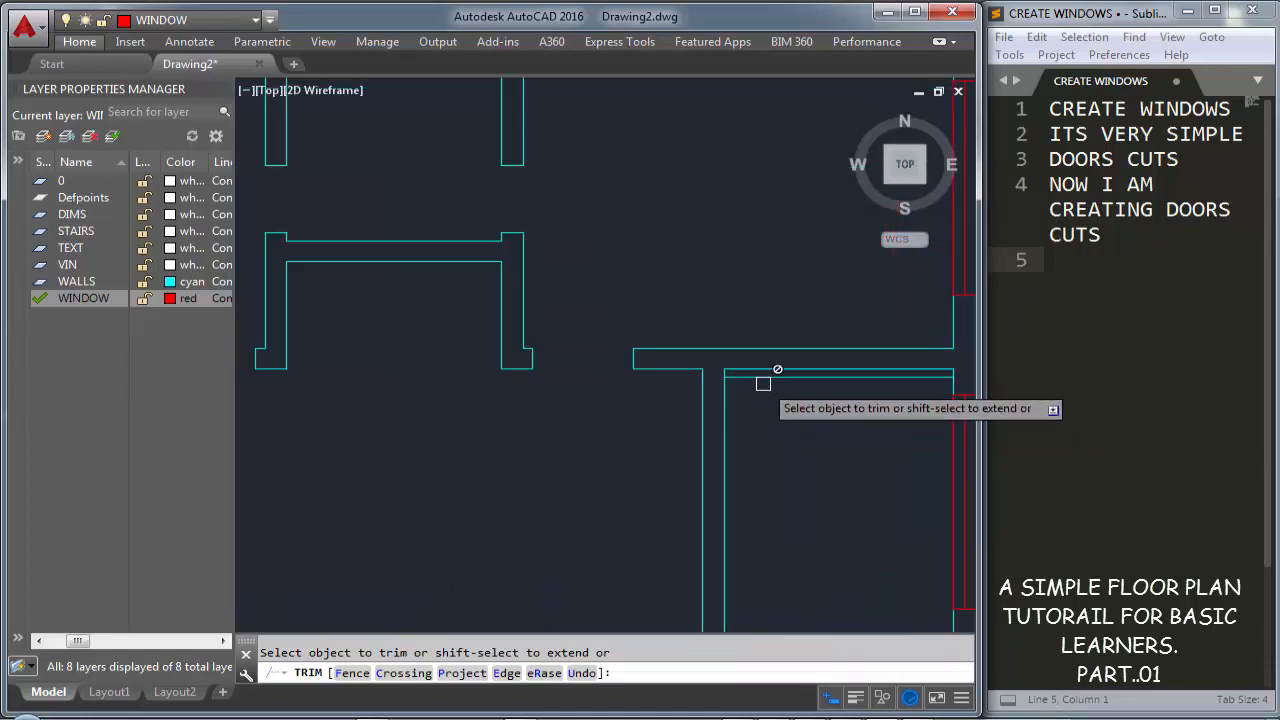
key("Escape")
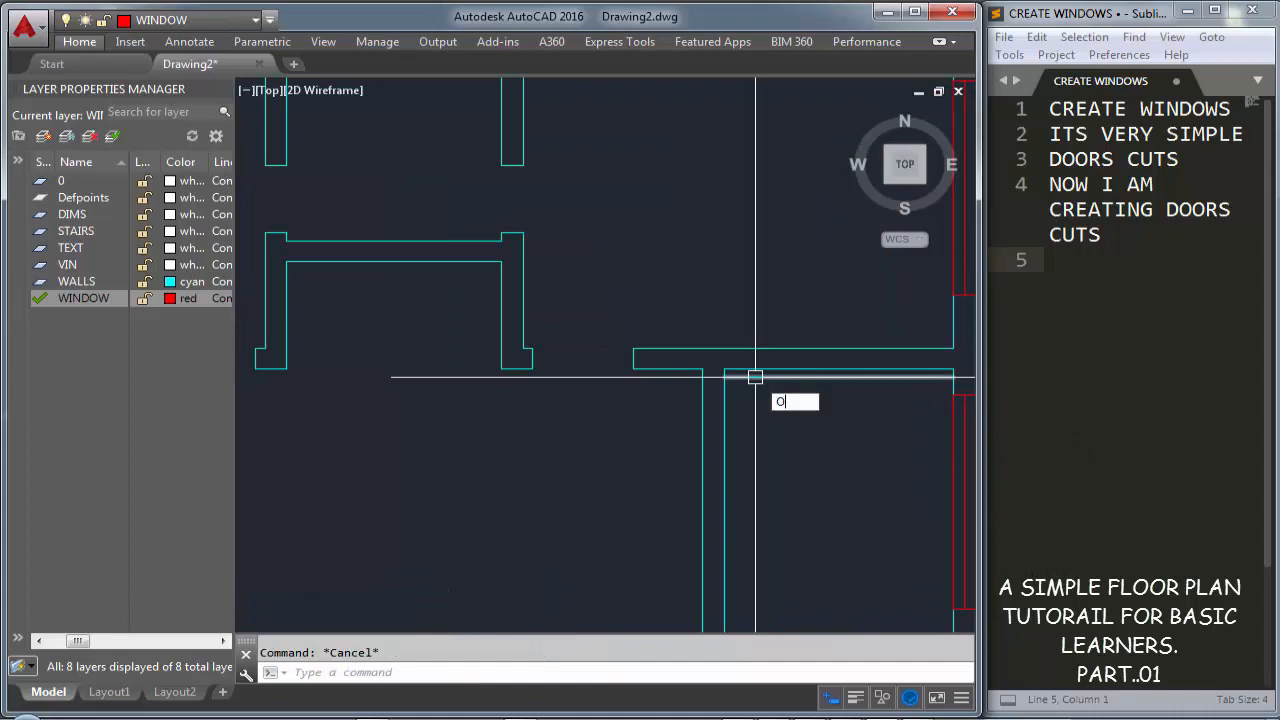
key("Return")
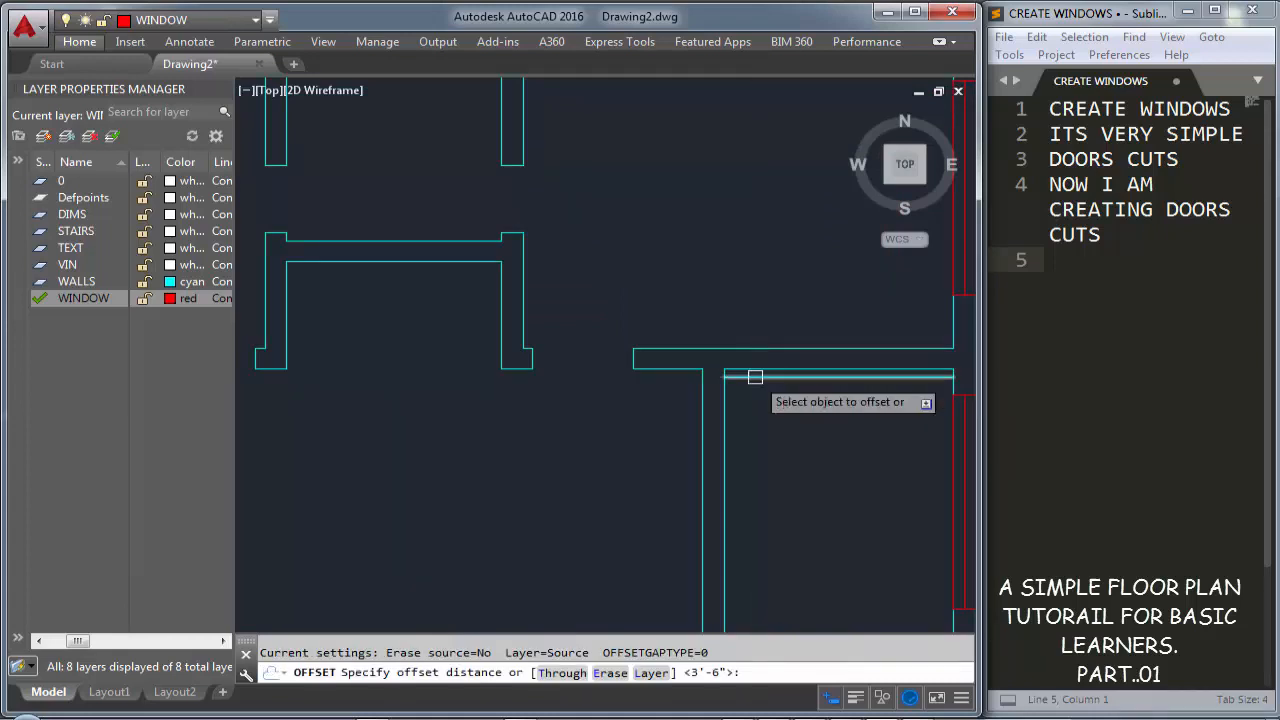
key("Return")
left_click(753, 377)
left_click(767, 429)
key("Escape")
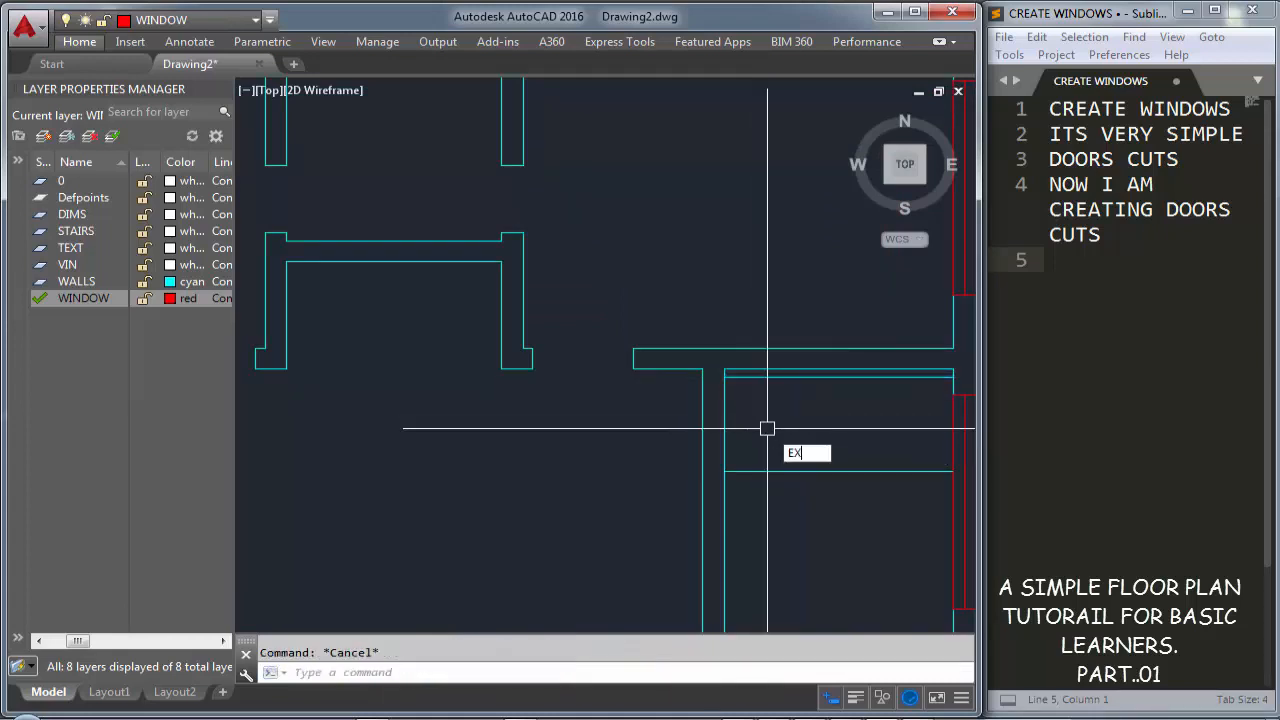
Extend both horizontal offset lines in the room above the stairs leftward across its wall to the outer face
key("Return")
left_click(749, 469)
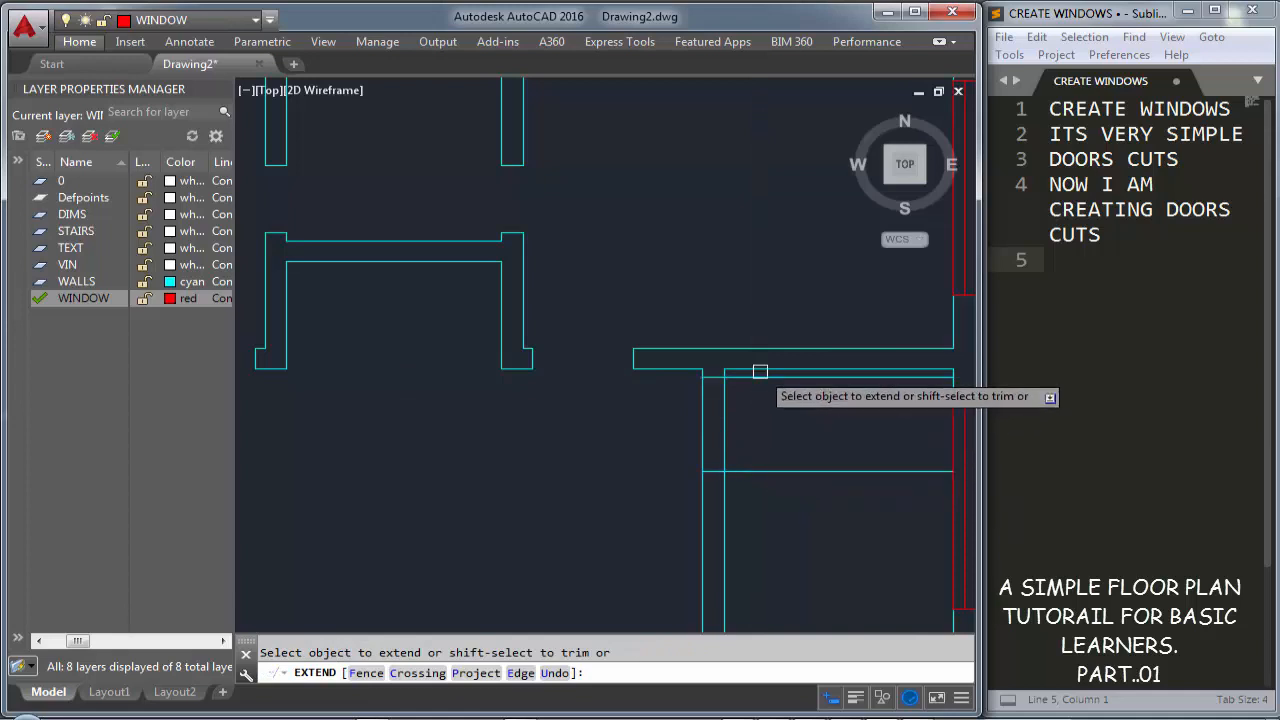
key("Escape")
Trim the wall lines between the two extended lines and their excess inside the room above the stairs to form a door opening
key("Return")
key("Return")
left_click(757, 411)
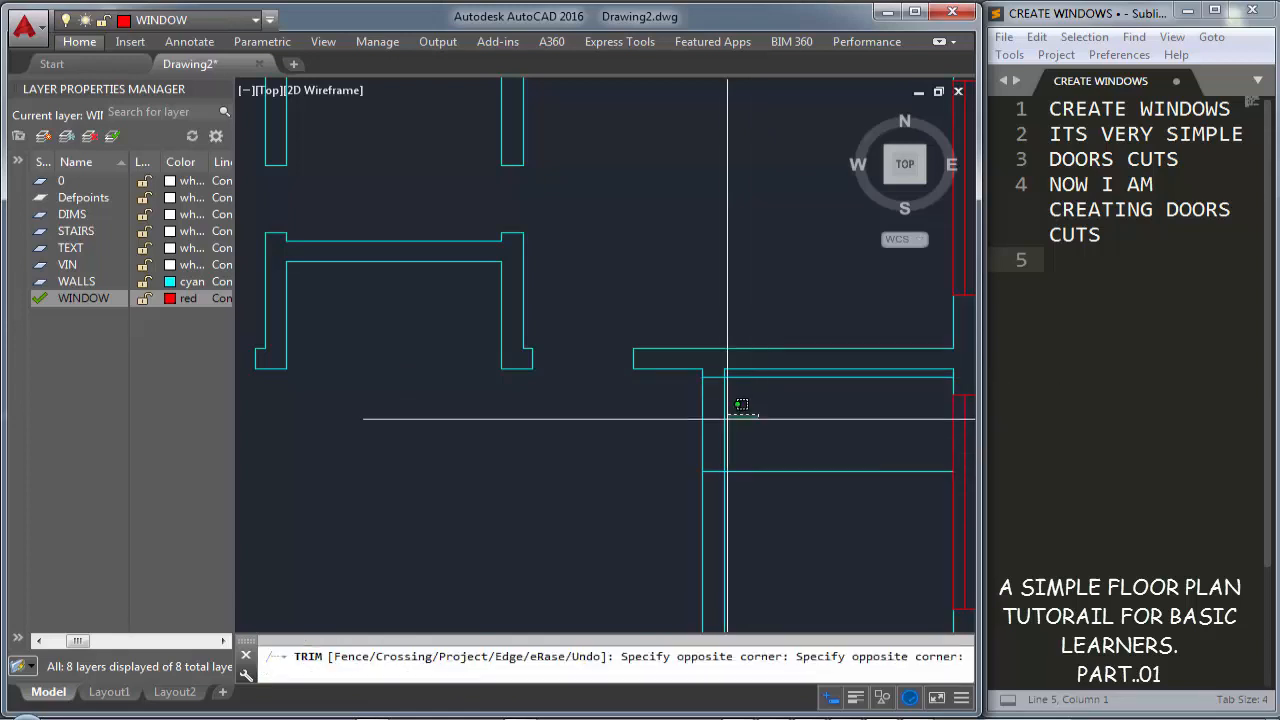
left_click(692, 419)
left_click(741, 379)
left_click(750, 440)
left_click(772, 506)
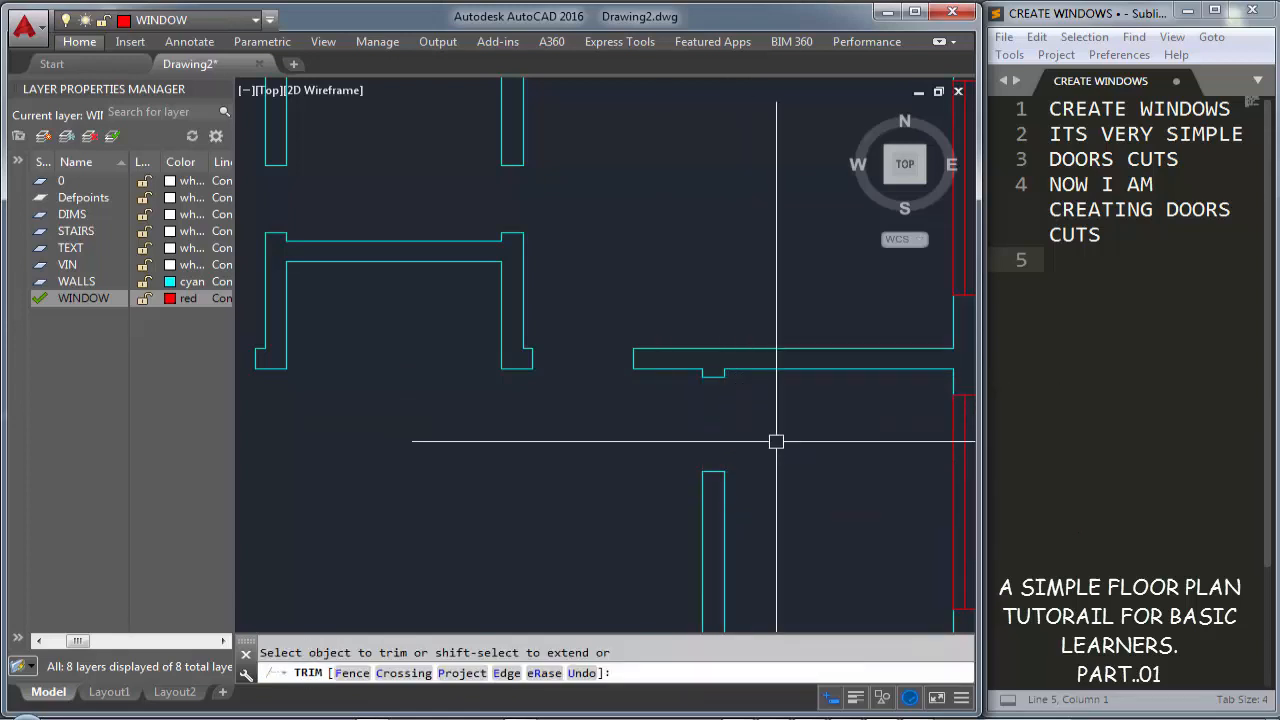
key("Escape")
Extend the two horizontal offset lines in the small lower-right room leftward across its wall to the outer face
scroll(766, 451, "down", 5)
mouse_move(766, 451)
middle_mouse_down()
mouse_move(797, 394)
mouse_move(740, 331)
middle_mouse_up()
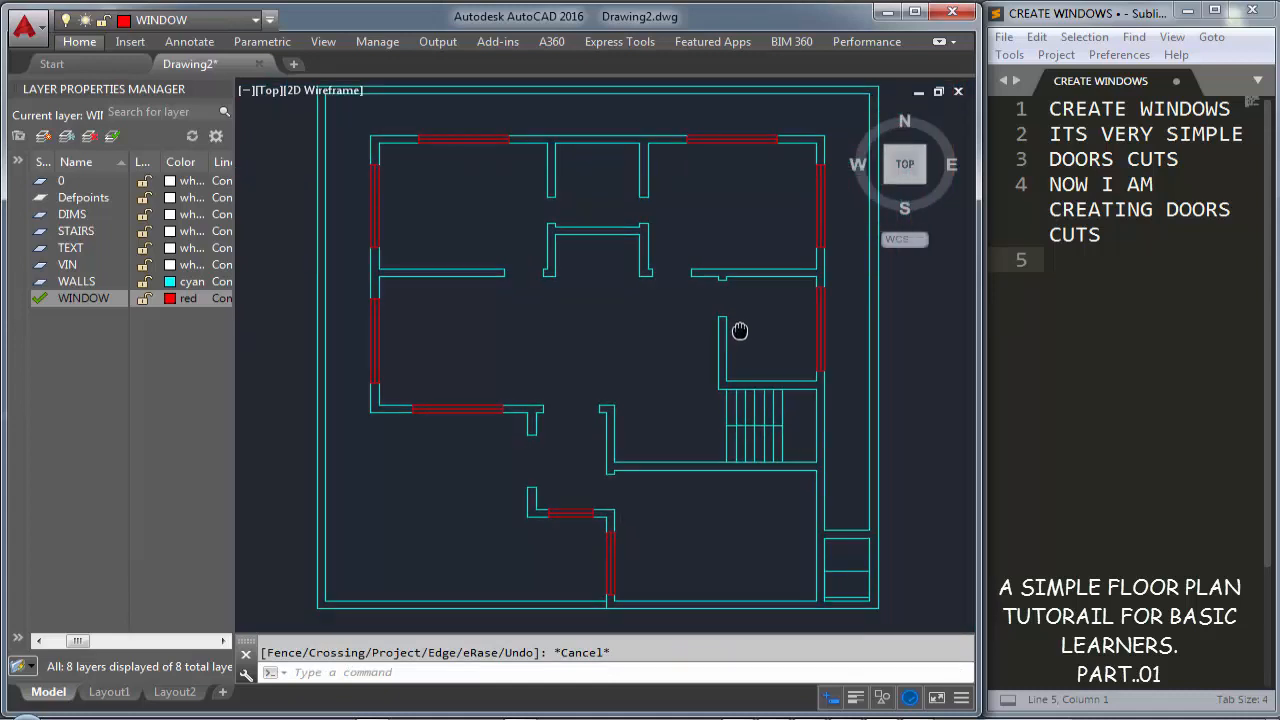
scroll(856, 604, "up", 8)
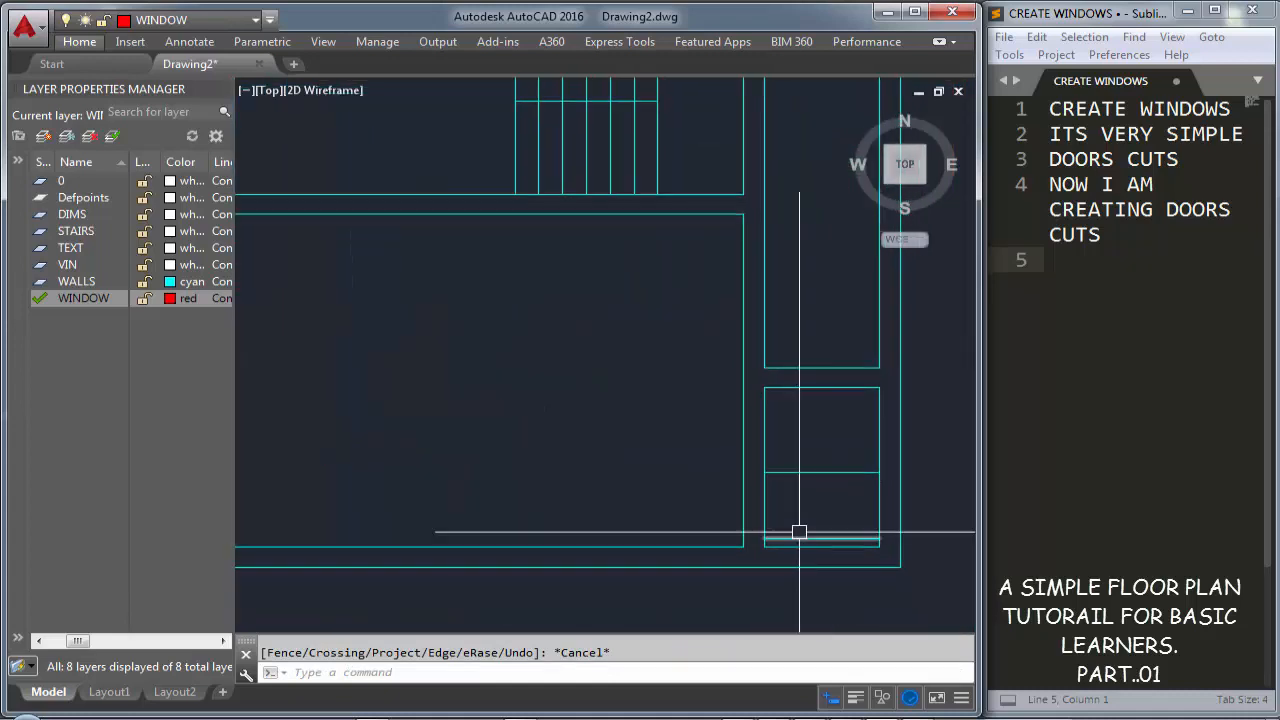
key("Return")
key("Return")
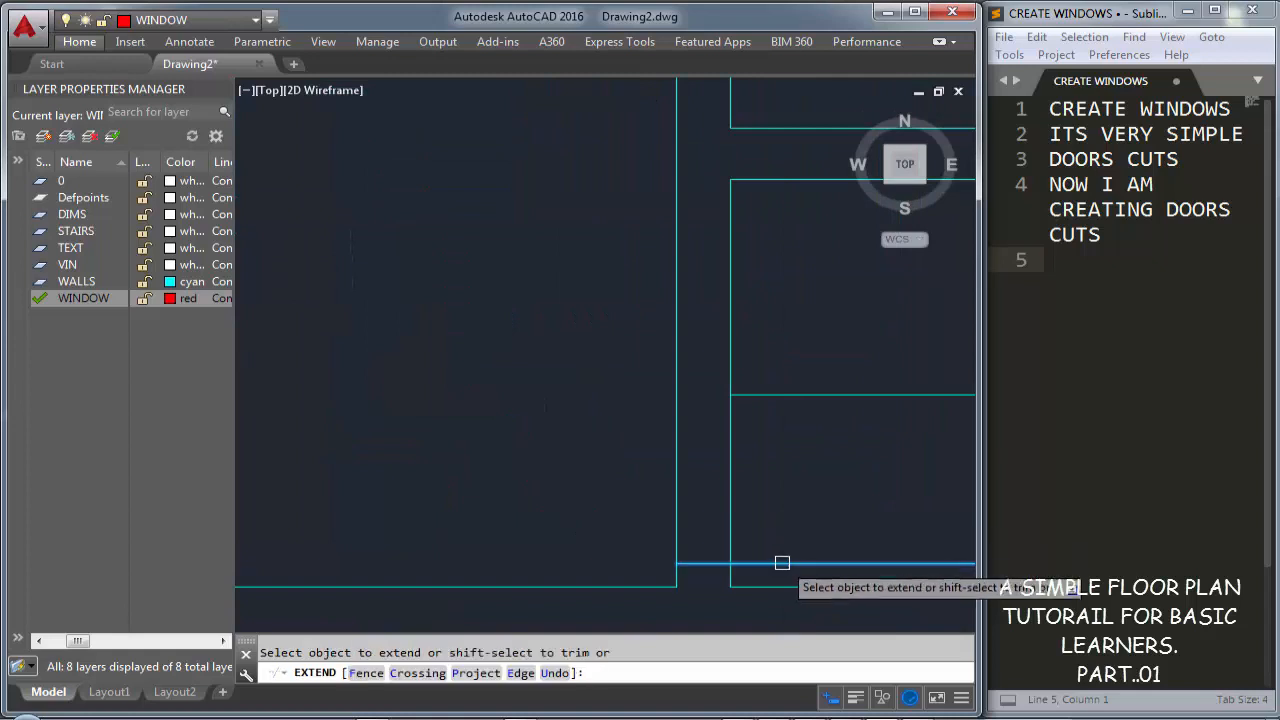
key("Escape")
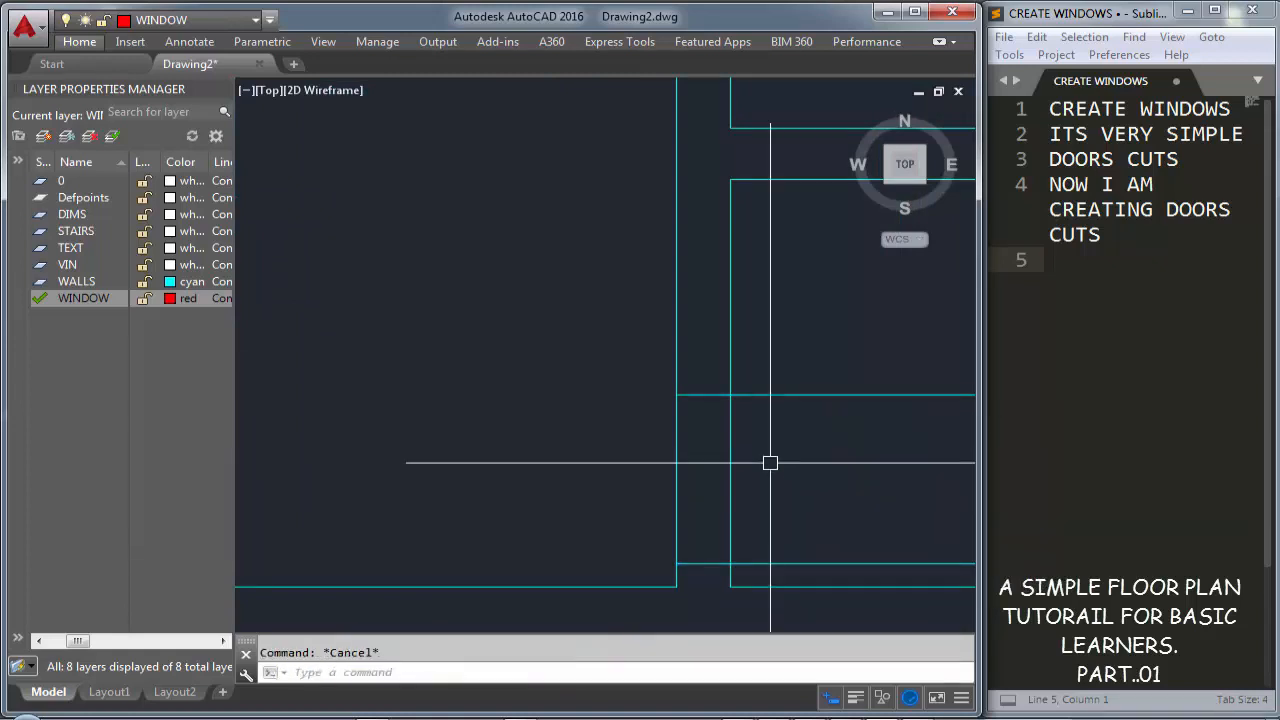
Trim the left wall lines of the small lower-right room between the extended lines and remove the lines' excess inside the room
key("Return")
left_click(767, 462)
left_click(591, 468)
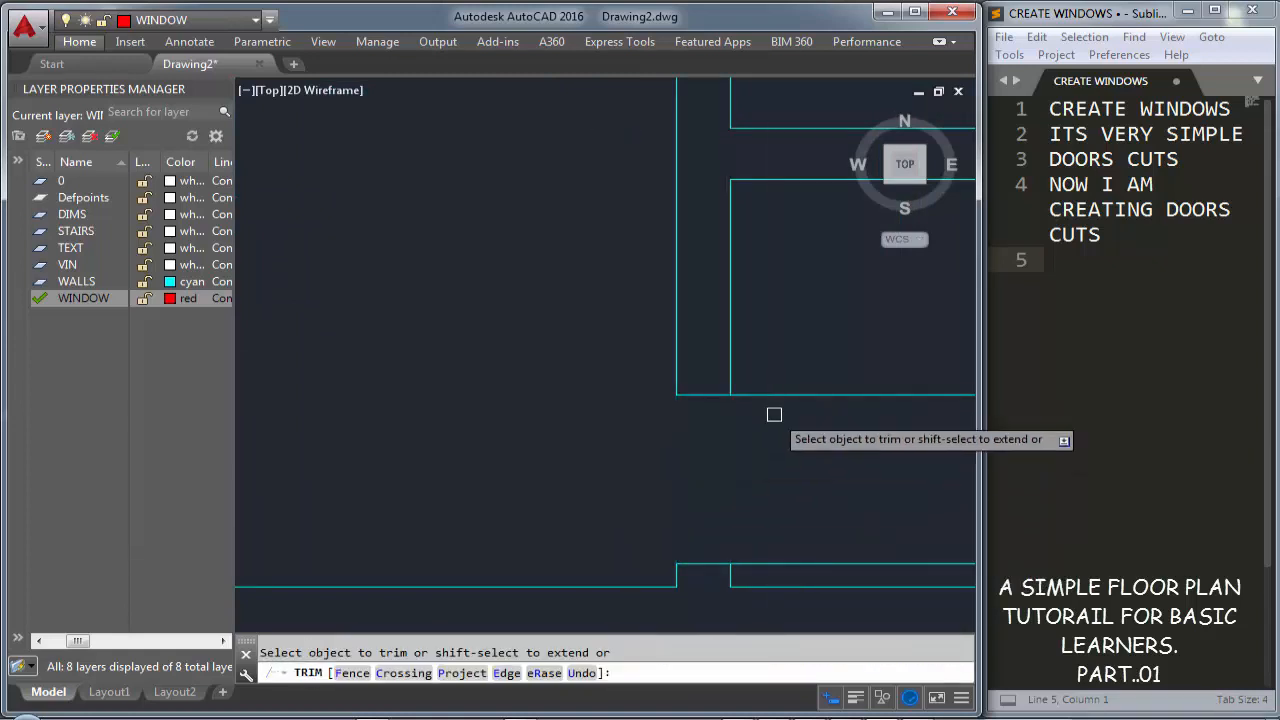
left_click(776, 392)
left_click(799, 543)
scroll(801, 556, "down", 2)
left_click(794, 531)
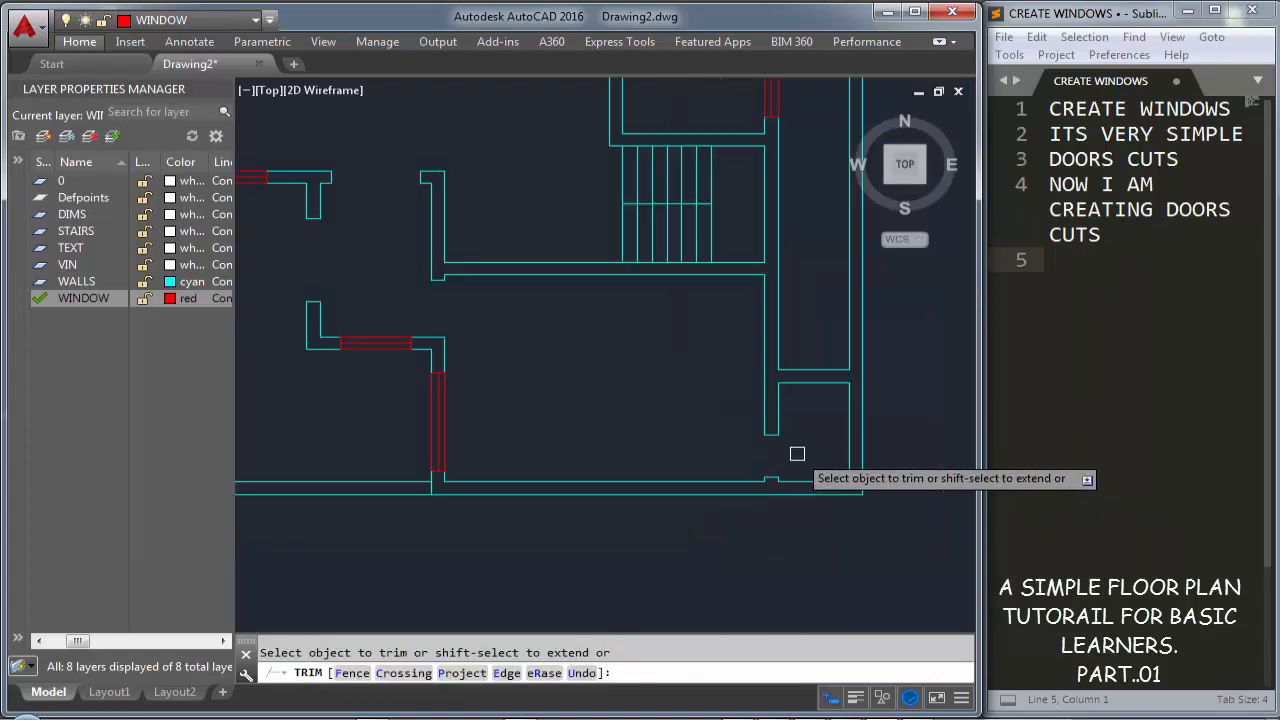
key("Escape")
Extend the upper line of the small lower-right room's top wall to the outer face of the boundary wall
scroll(808, 528, "down", 4)
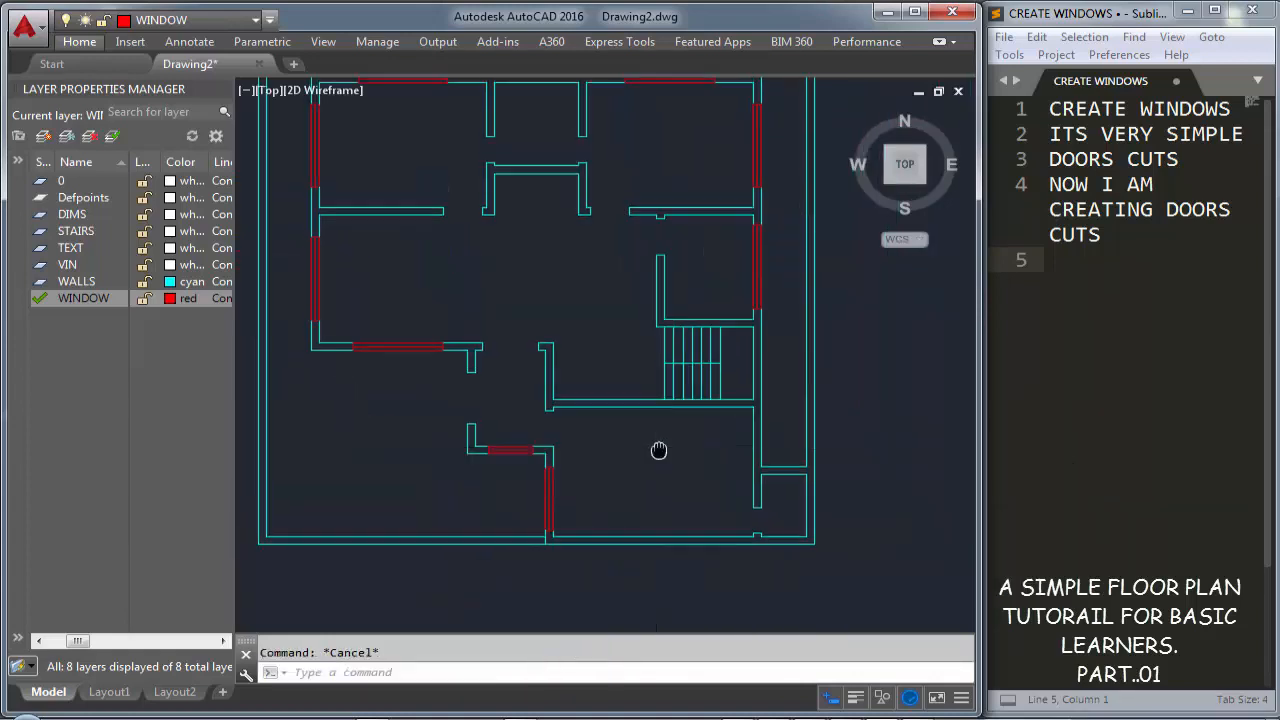
mouse_move(660, 449)
middle_mouse_down()
mouse_move(697, 529)
mouse_move(710, 528)
middle_mouse_up()
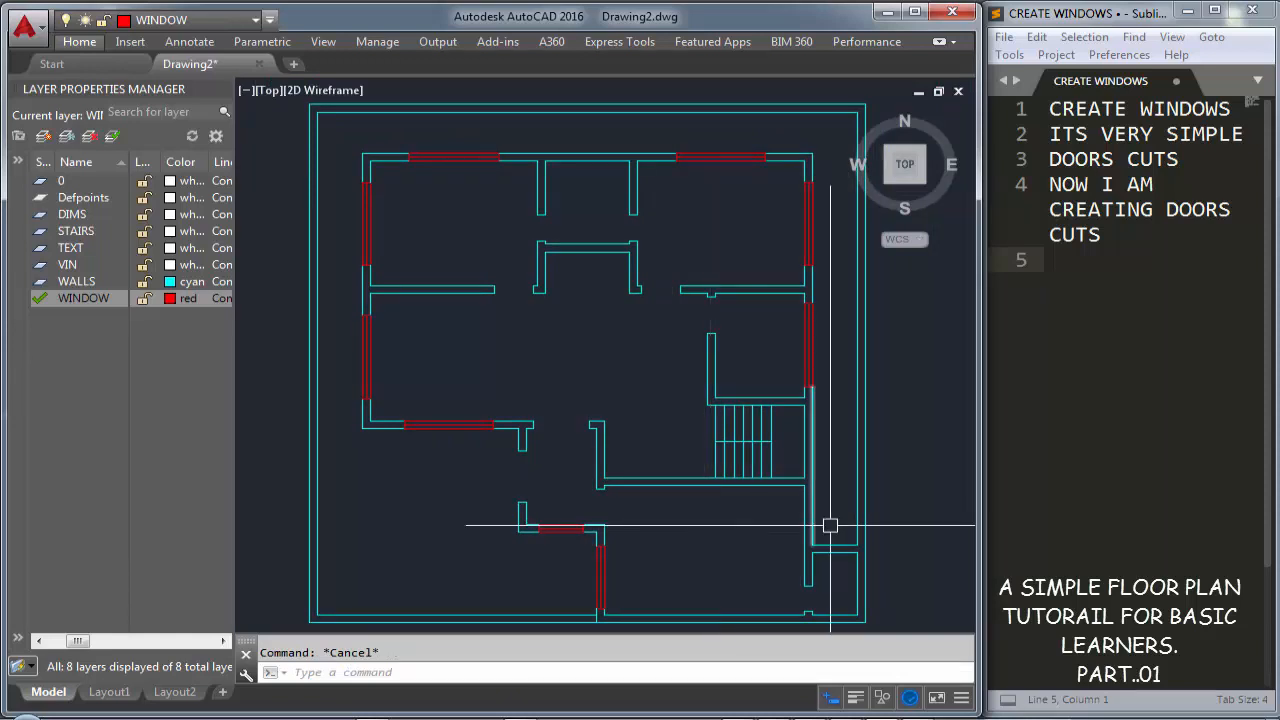
scroll(830, 525, "up", 3)
middle_click_drag(851, 531, 752, 434)
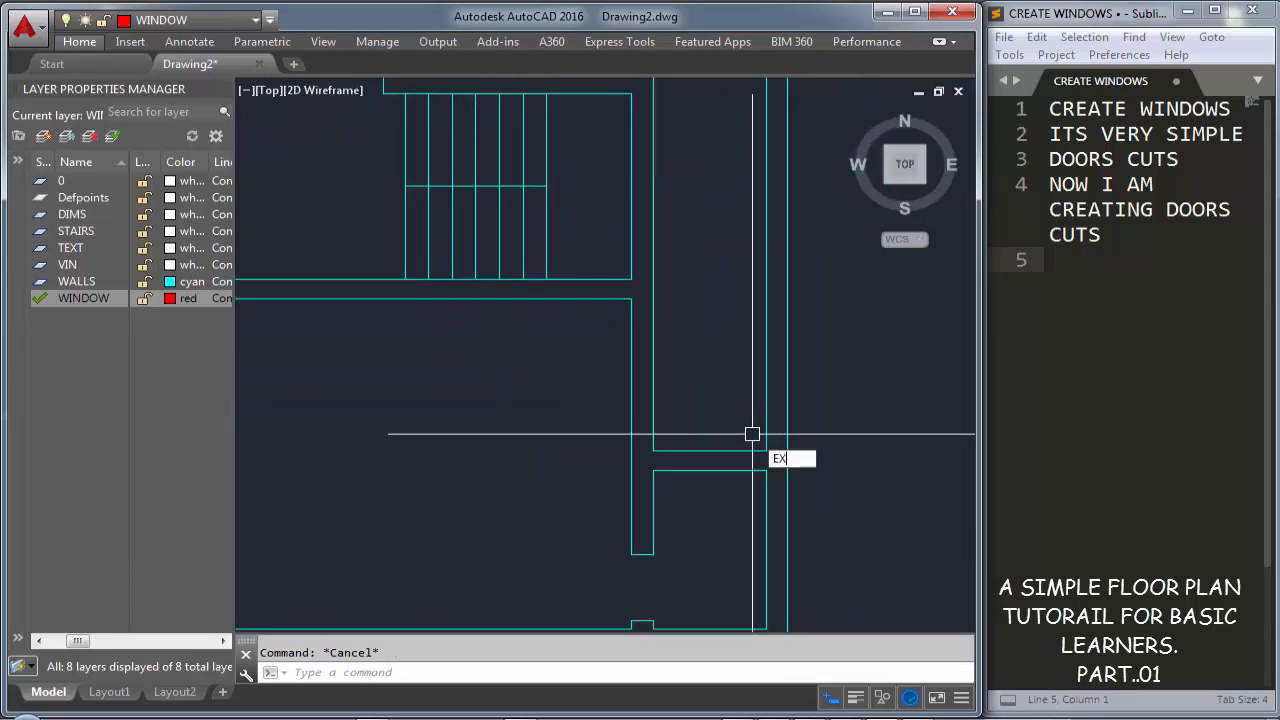
key("Return")
key("Return")
key("Escape")
scroll(826, 371, "down", 5)
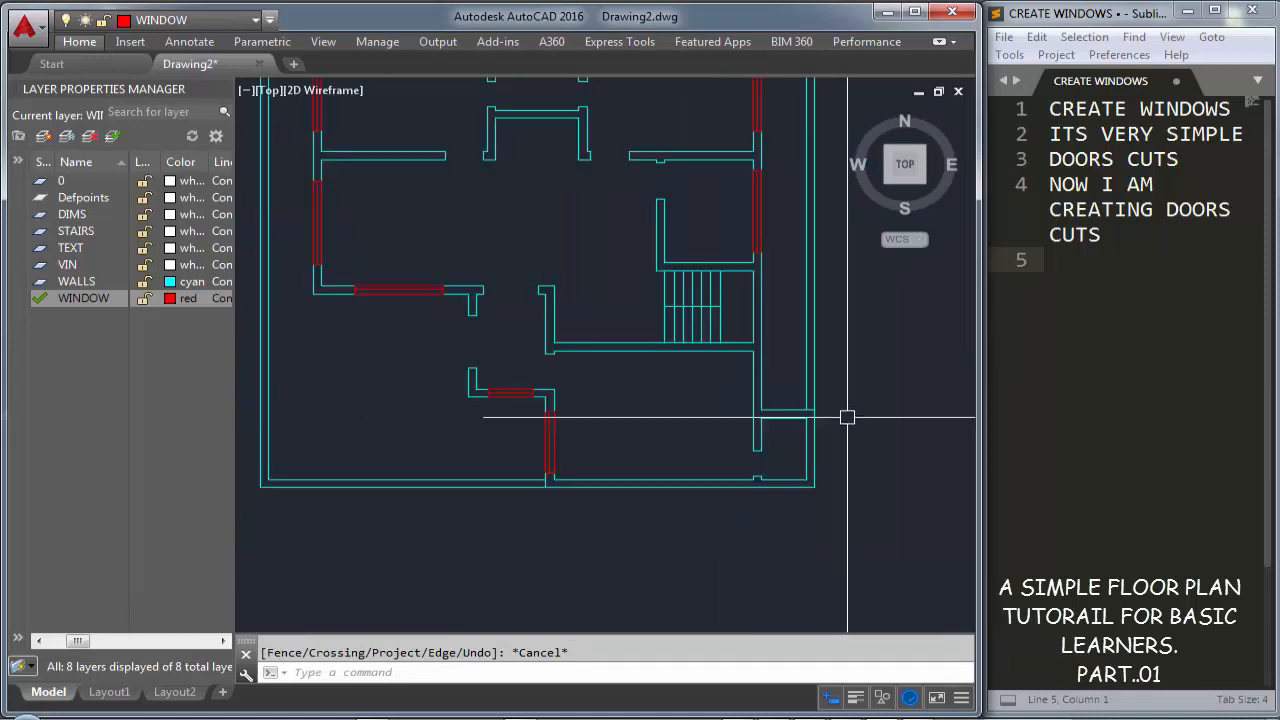
Switch to the text editor and add the note lines "NOW CREATE DOORS" and "AND VIN"
scroll(850, 450, "down", 2)
scroll(716, 436, "up", 2)
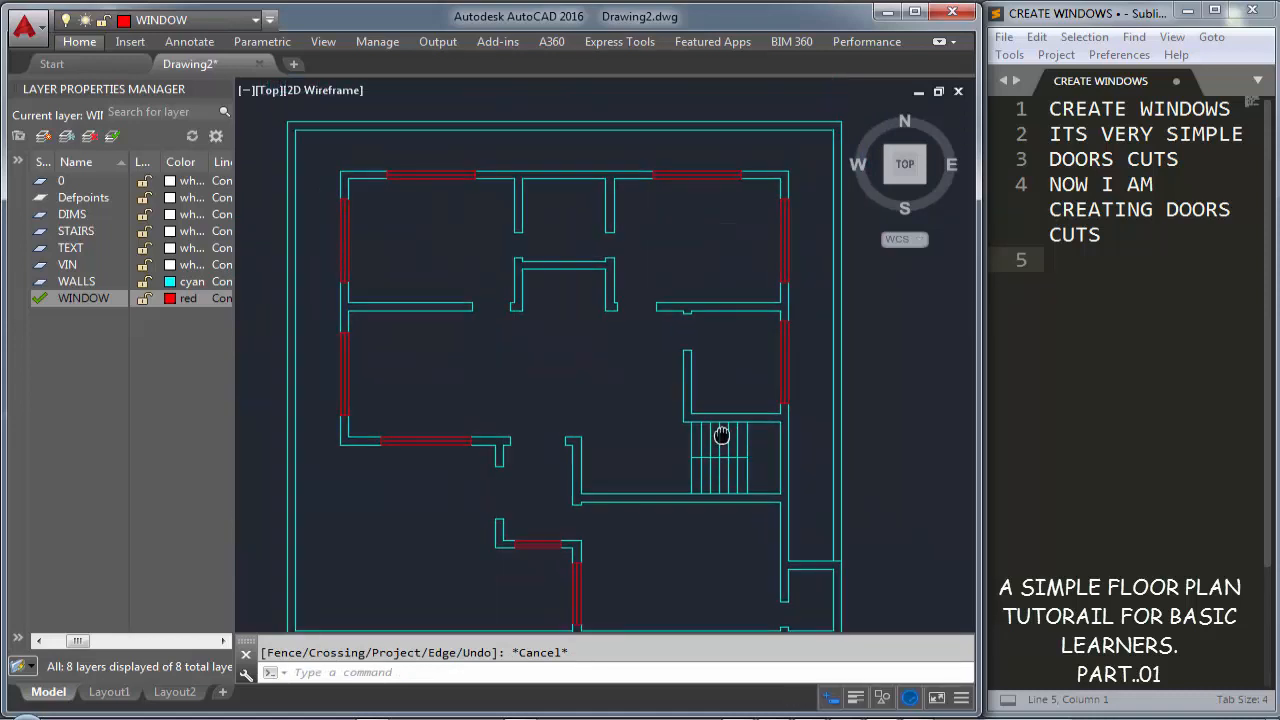
middle_click_drag(721, 435, 721, 419)
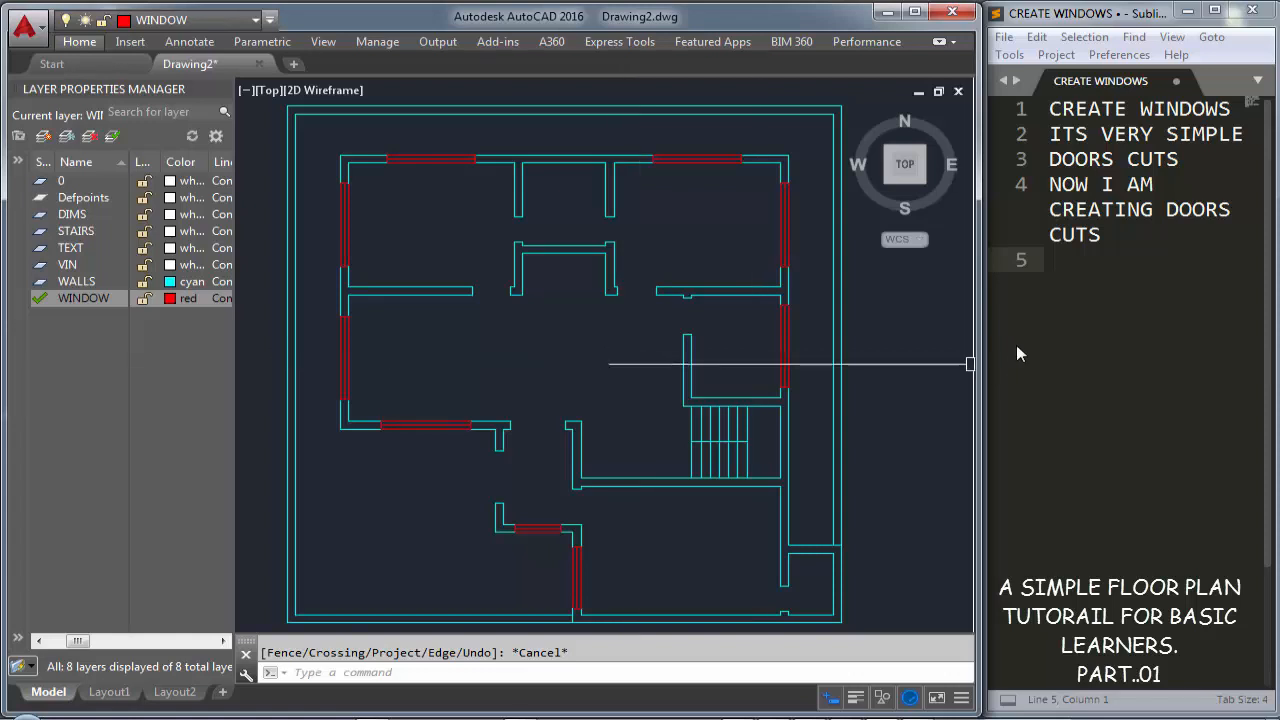
left_click(1065, 268)
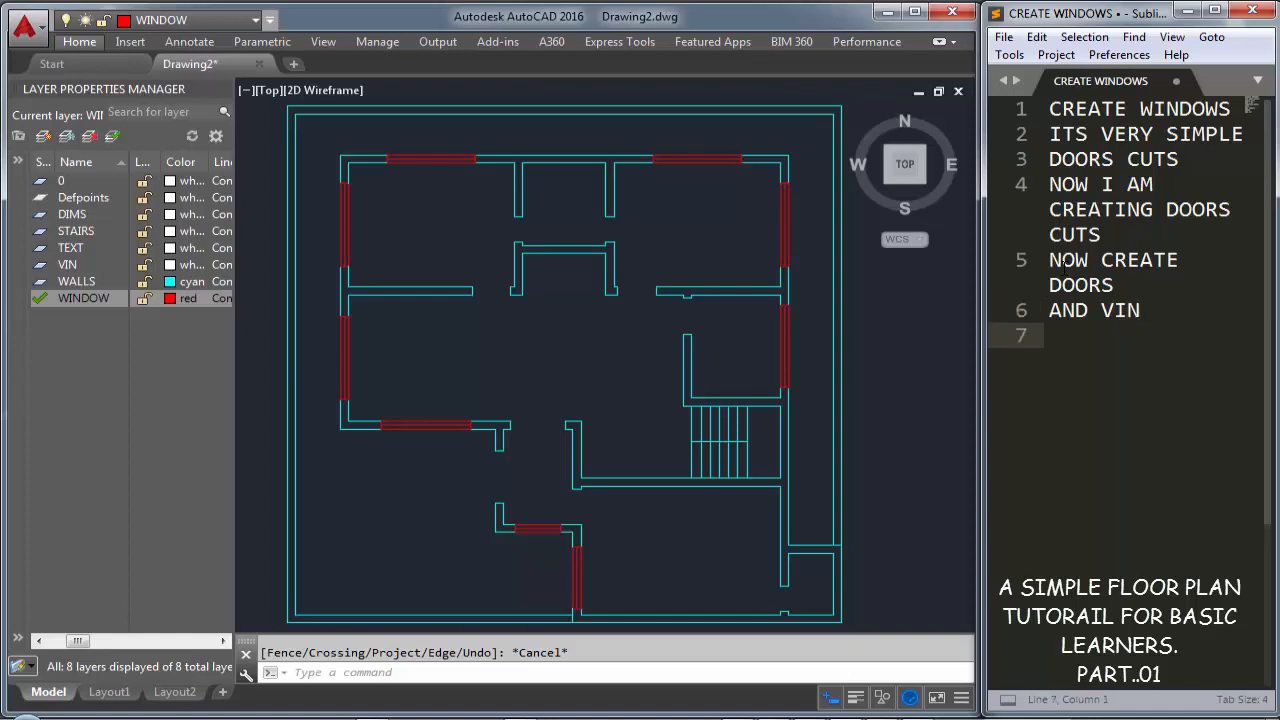
Switch to AutoCAD, set the VIN layer's color to yellow and make VIN the current layer
left_click(207, 24)
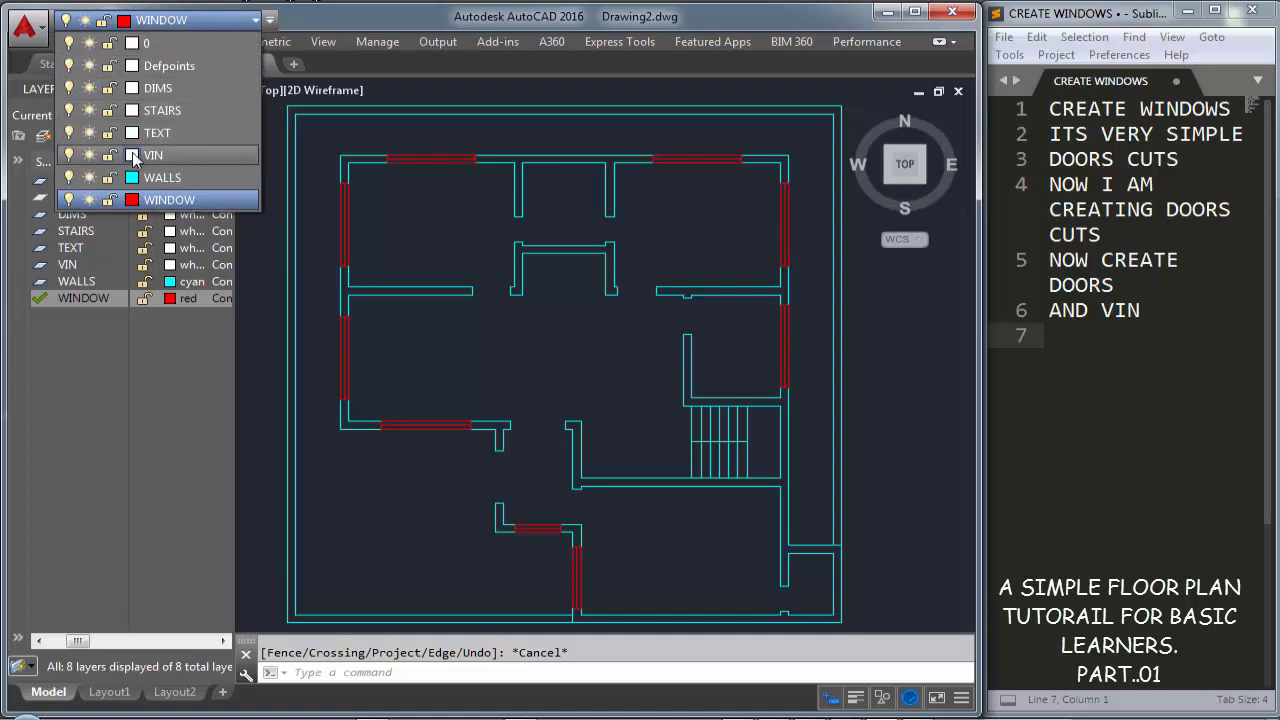
left_click(131, 155)
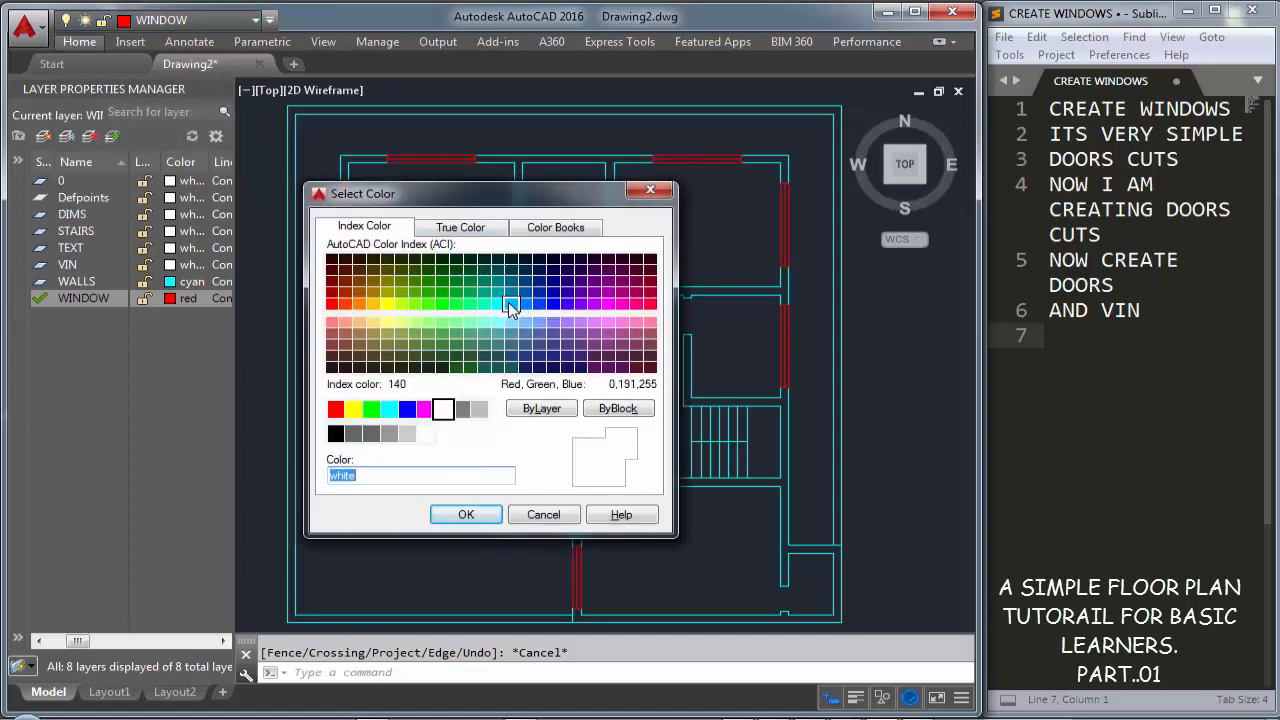
left_click(354, 411)
left_click(466, 515)
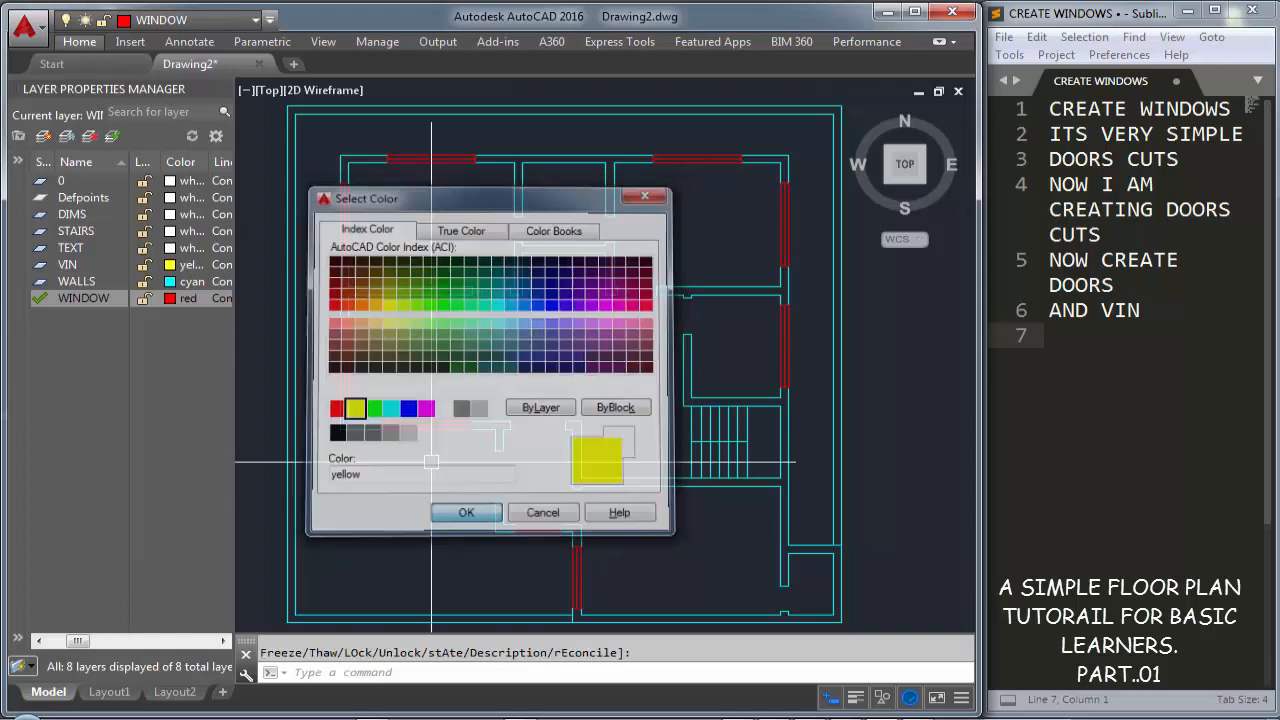
left_click(39, 266)
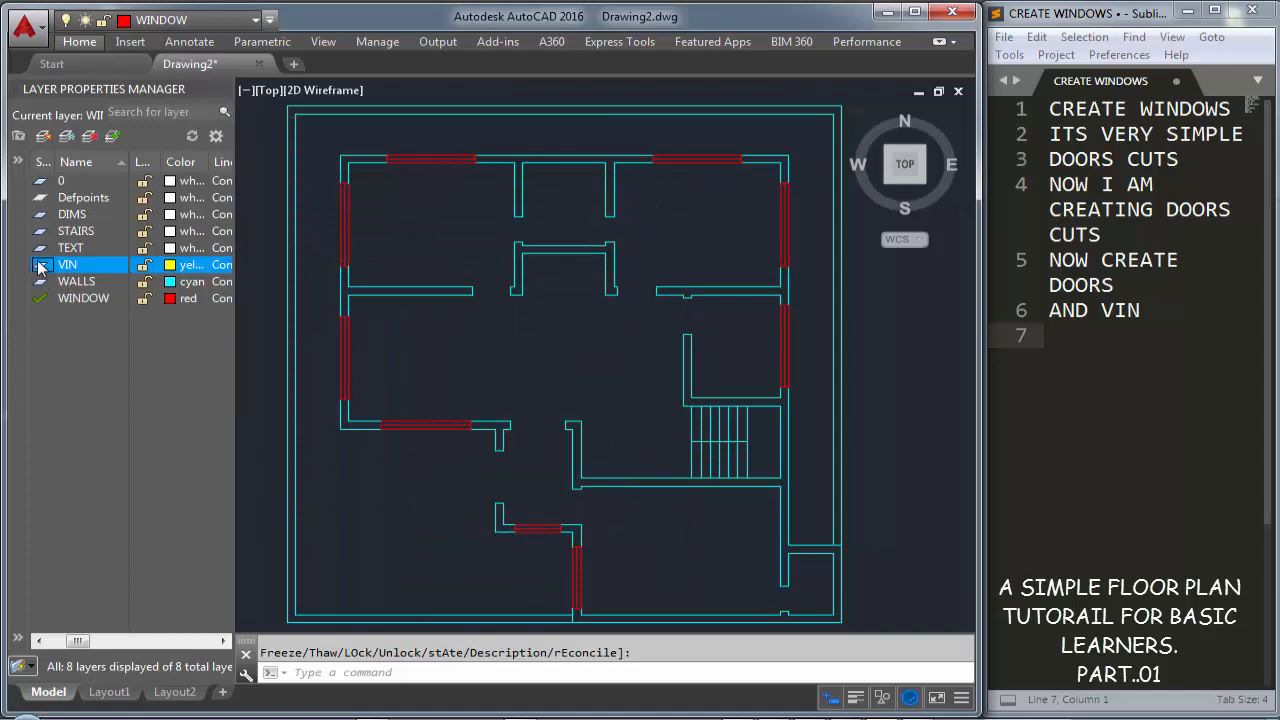
double_click(39, 266)
Draw a vertical line across the top wall of the small lower-right room at the wall's midpoint
scroll(687, 444, "up", 5)
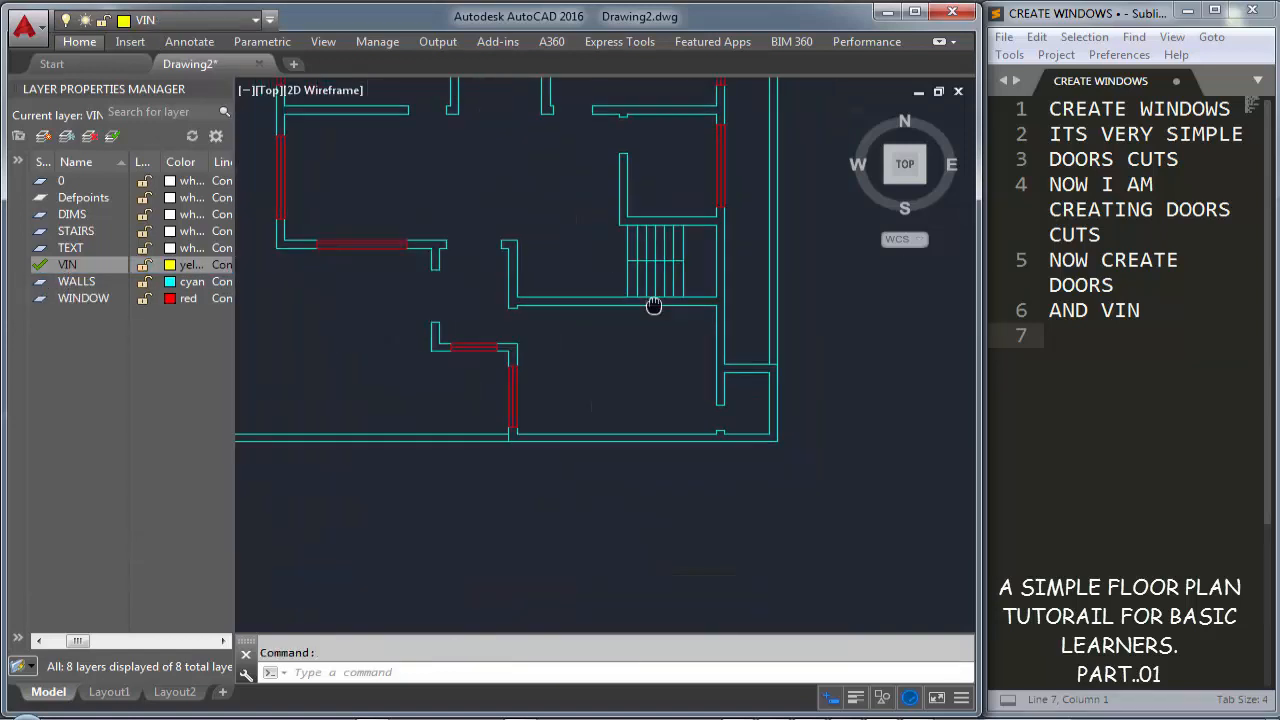
key("l")
key("Return")
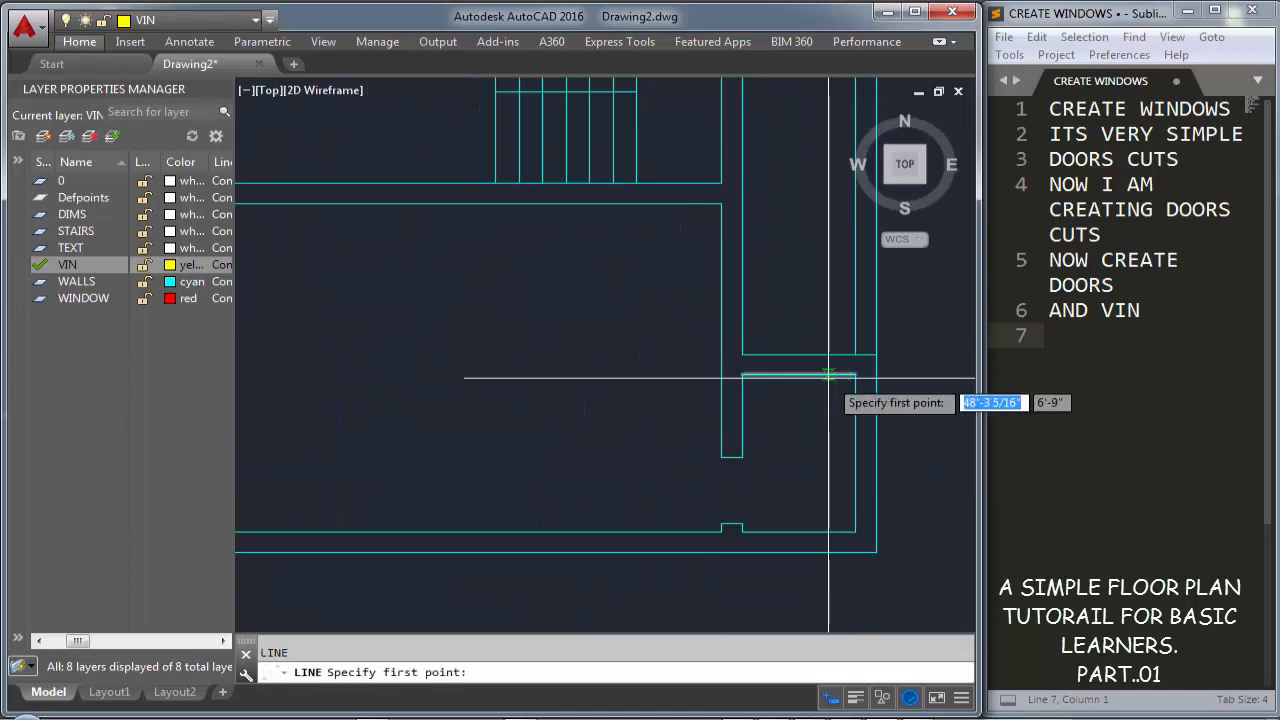
left_click(799, 375)
left_click(798, 356)
scroll(799, 360, "up", 3)
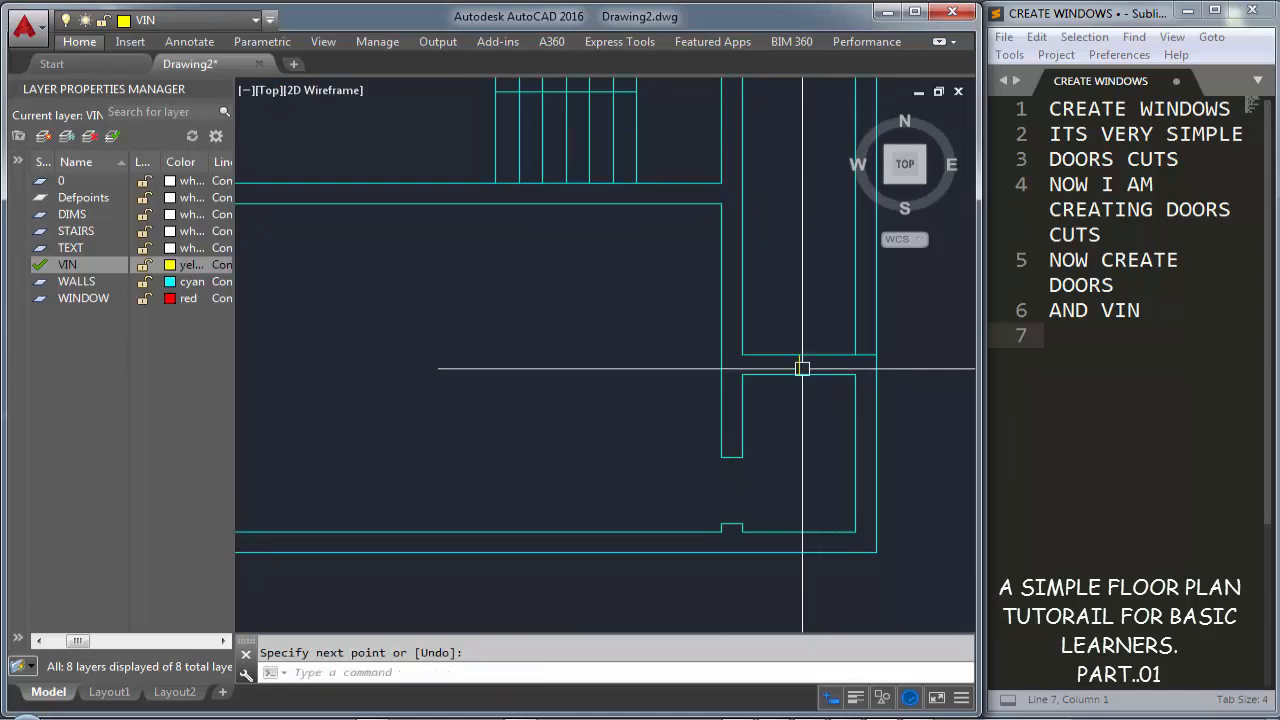
key("Escape")
Offset the vertical midpoint line in the small room's top wall by 12" to both sides
key("o")
key("Return")
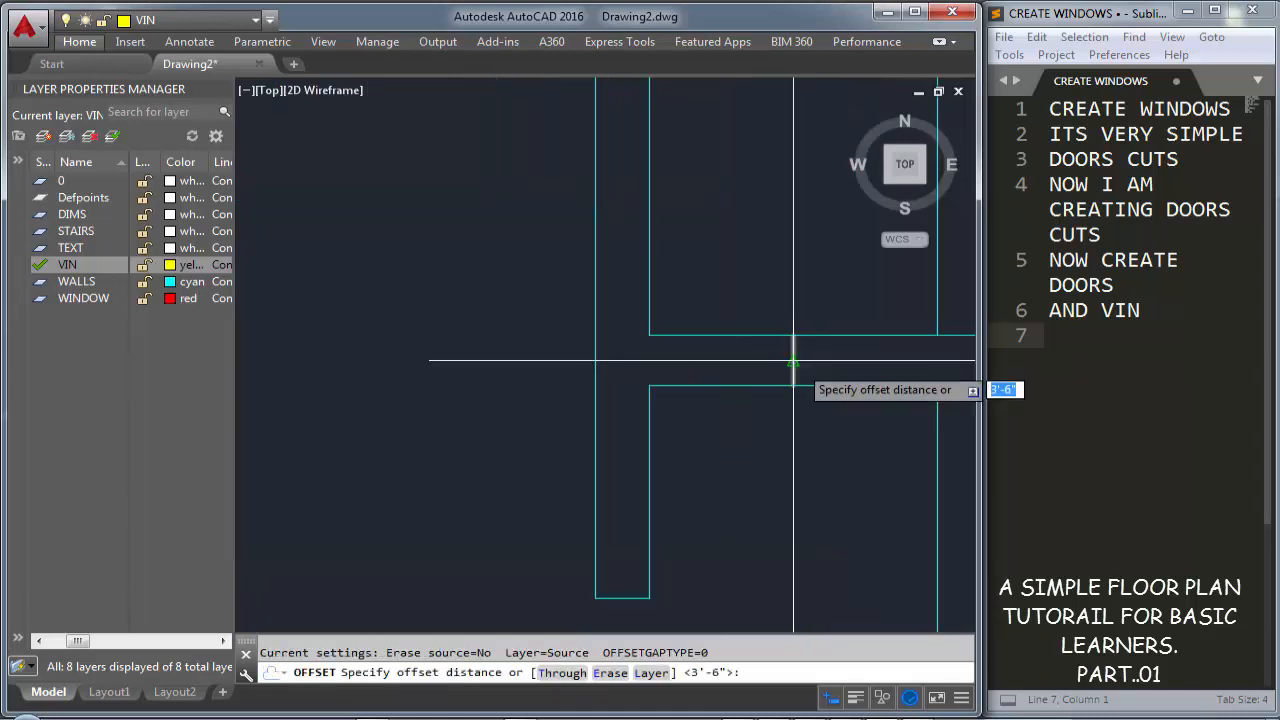
type("12")
key("Return")
left_click(793, 360)
left_click(826, 355)
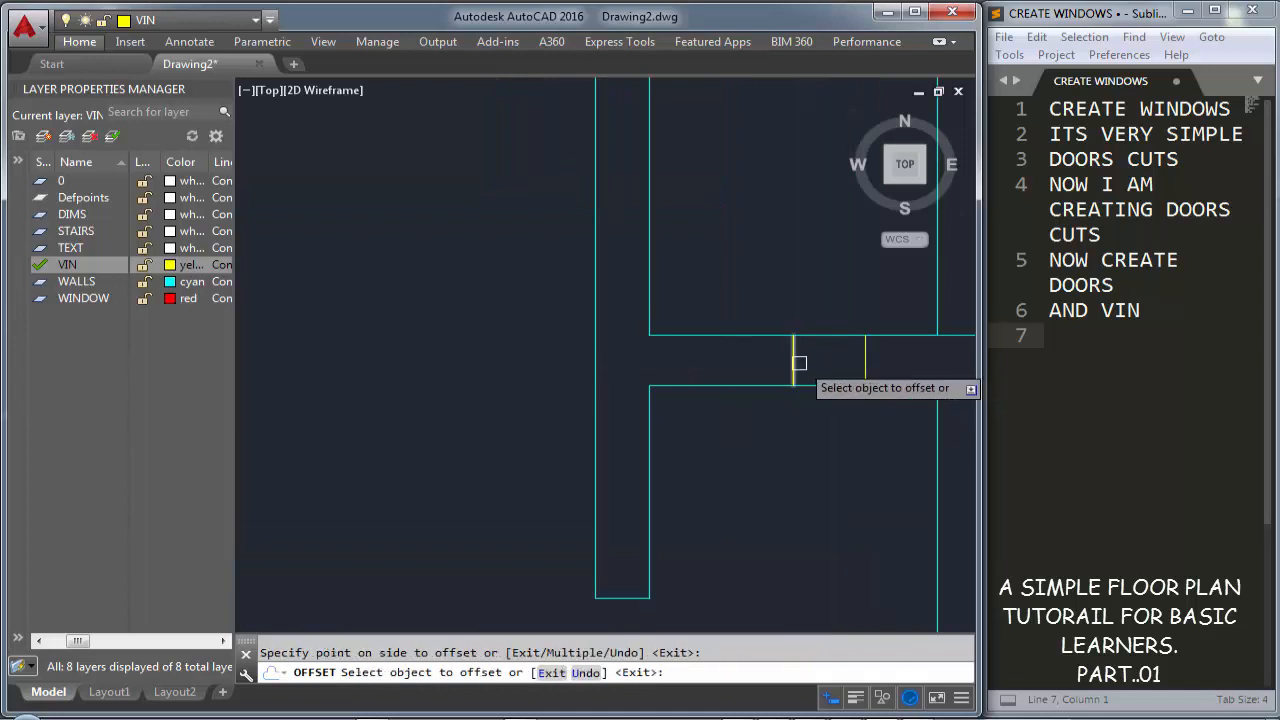
left_click(793, 360)
key("Escape")
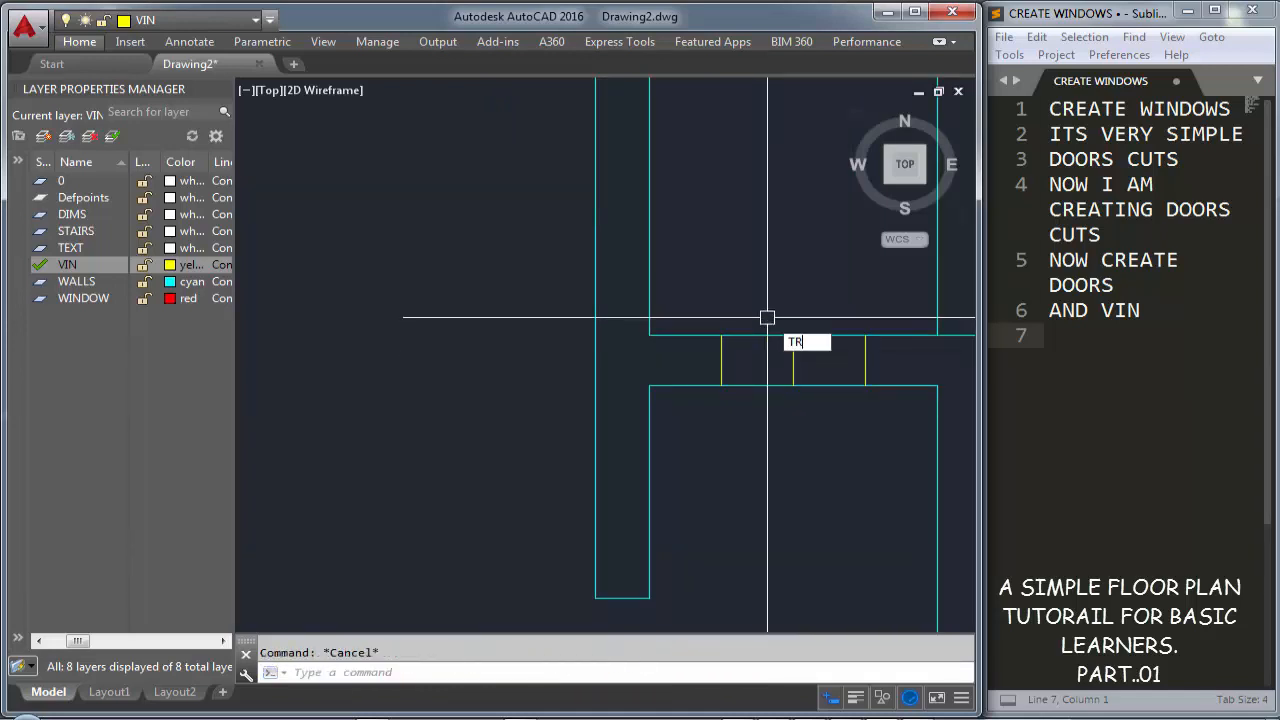
Trim the small room's top wall lines between the two offset lines and erase the middle line to form an opening
key("Return")
key("Return")
left_click(767, 317)
left_click(809, 425)
key("Escape")
left_click(806, 419)
left_click(783, 345)
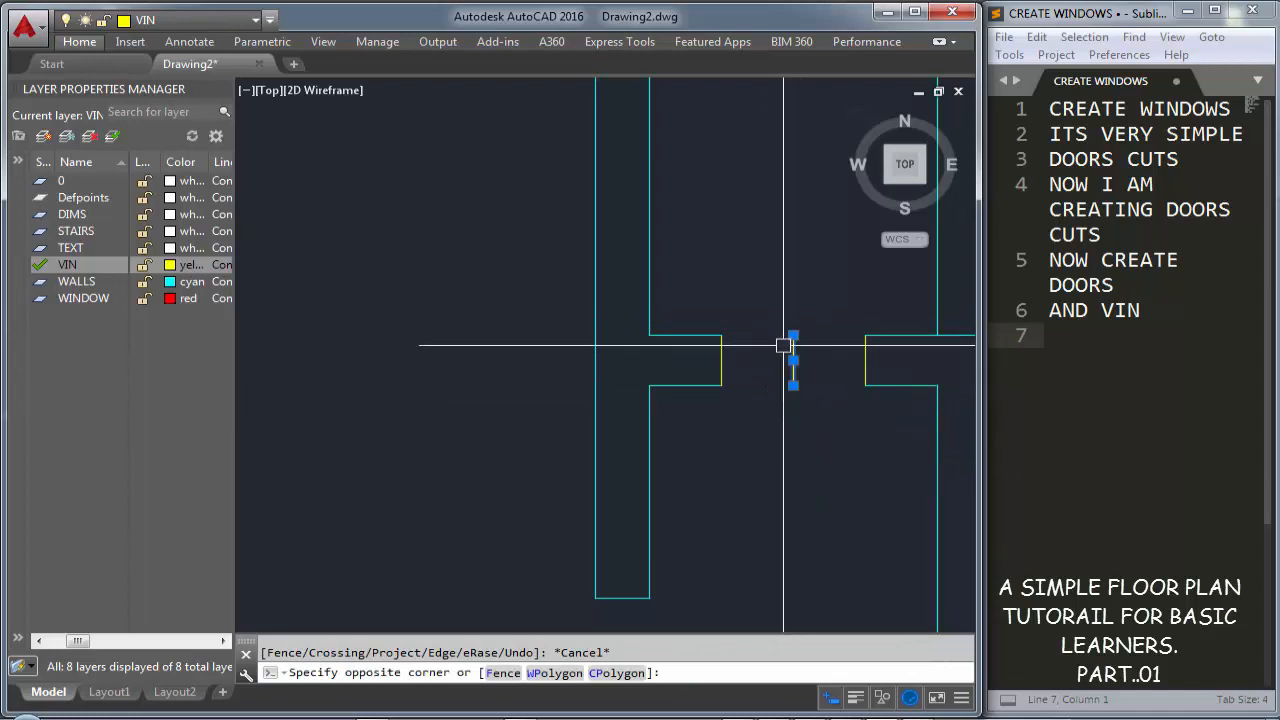
left_click(783, 345)
Match the properties of the cyan wall line to the two yellow end lines of the opening
type("M")
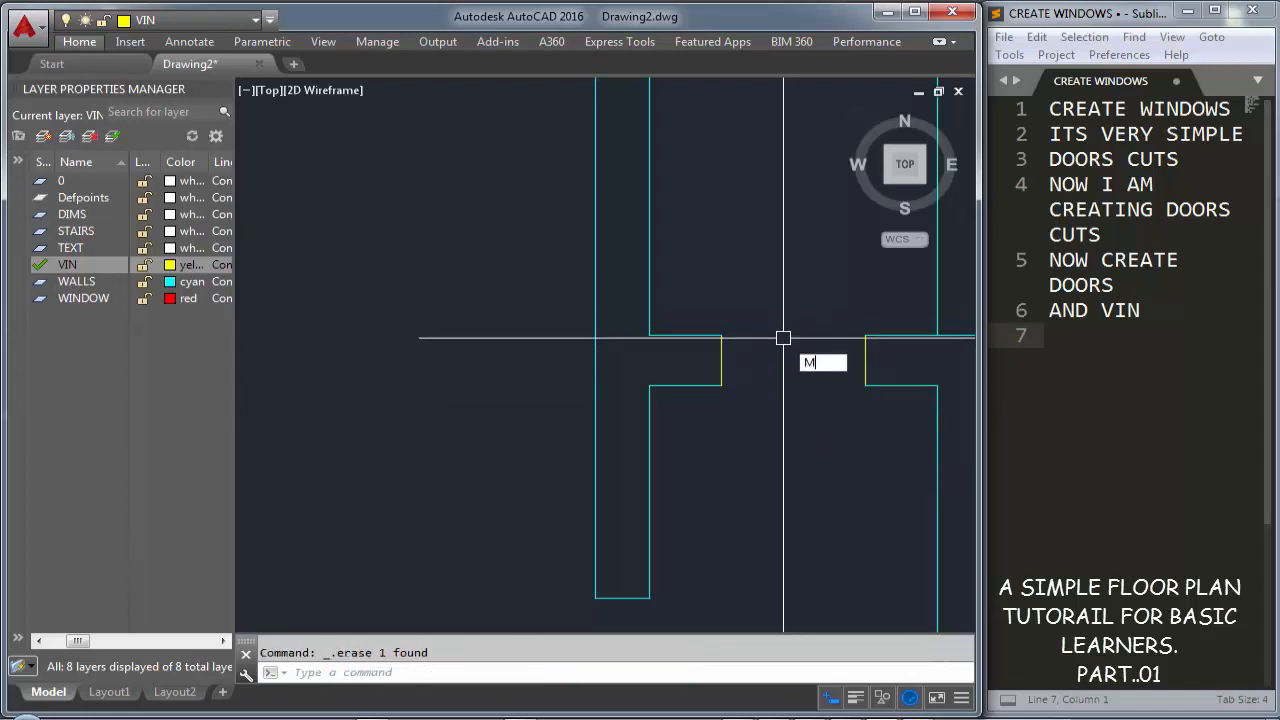
type("A")
key("Return")
left_click(699, 333)
left_click(700, 280)
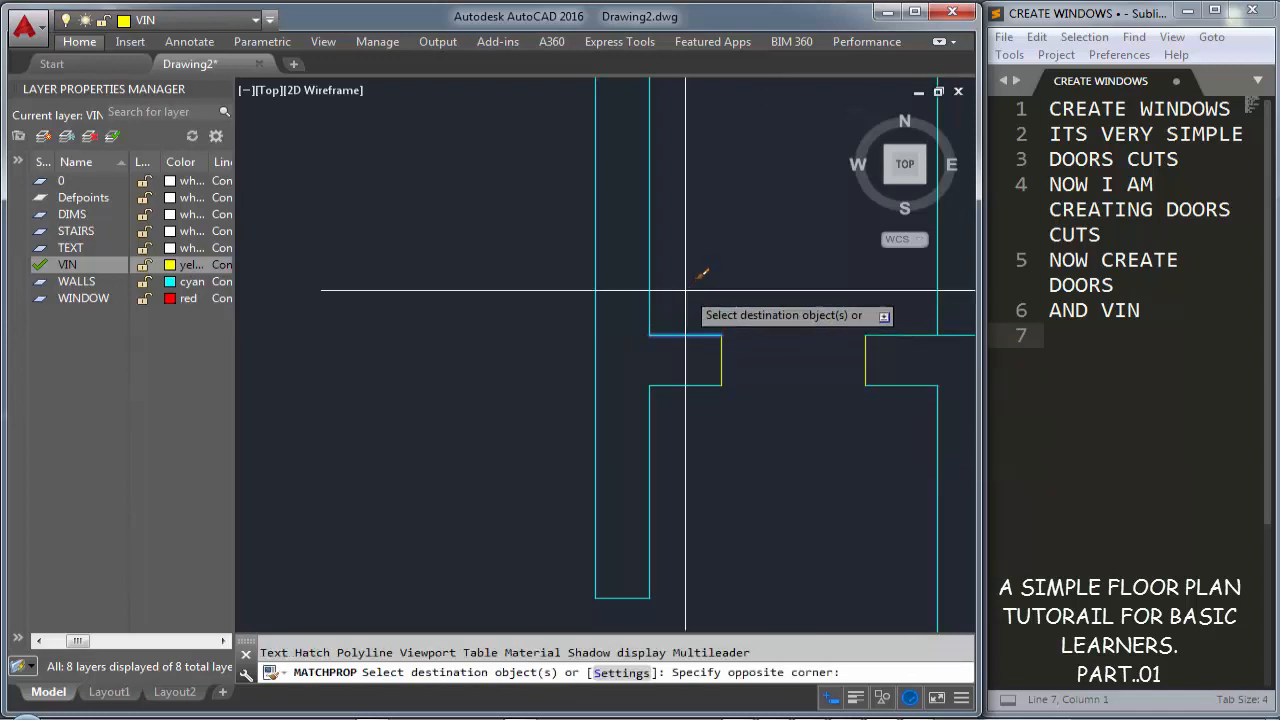
left_click(875, 410)
key("Escape")
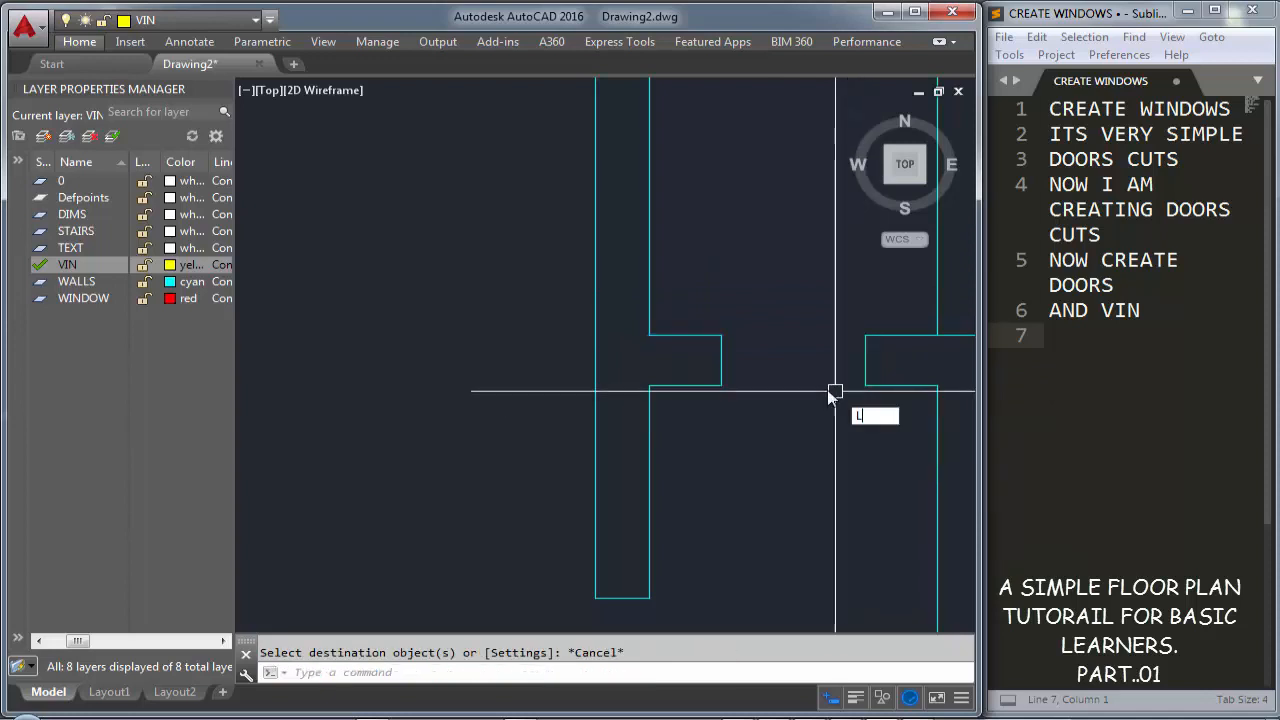
Draw three horizontal lines on the VIN layer across the small room's top-wall opening: one on each wall face and one through the middle
key("Return")
left_click(721, 385)
left_click(865, 385)
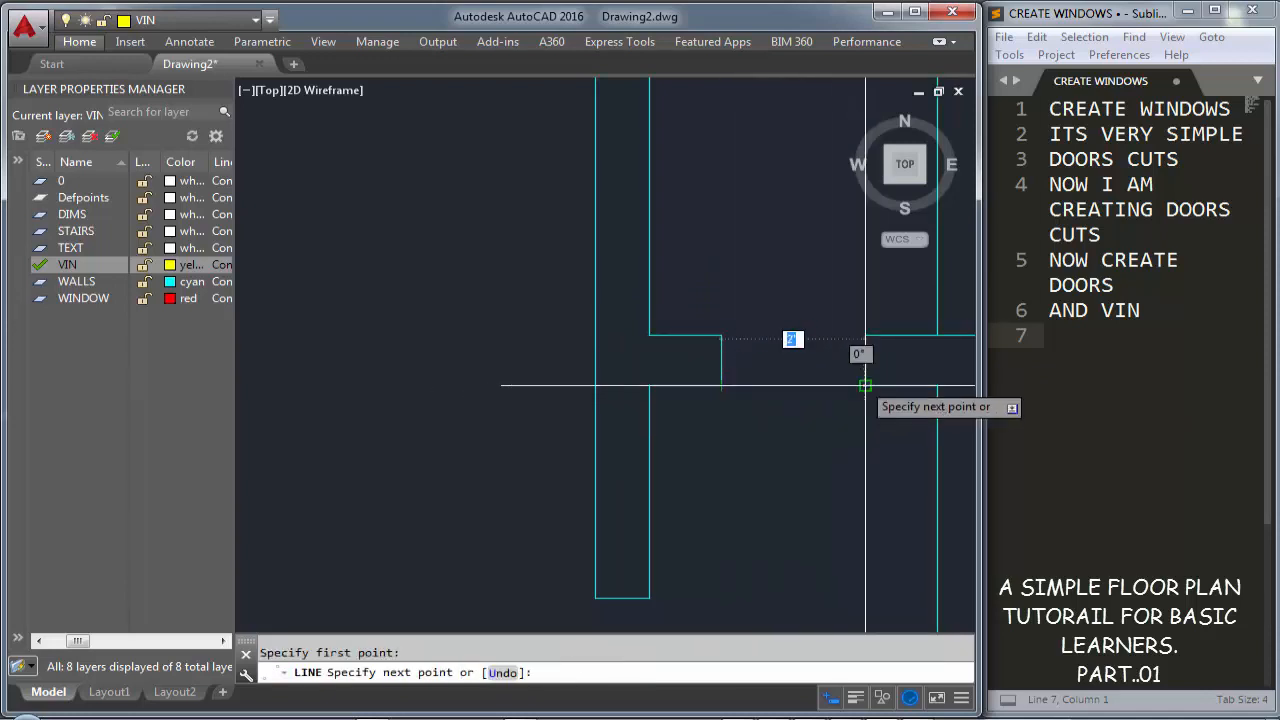
key("Return")
key("Return")
left_click(721, 335)
left_click(865, 335)
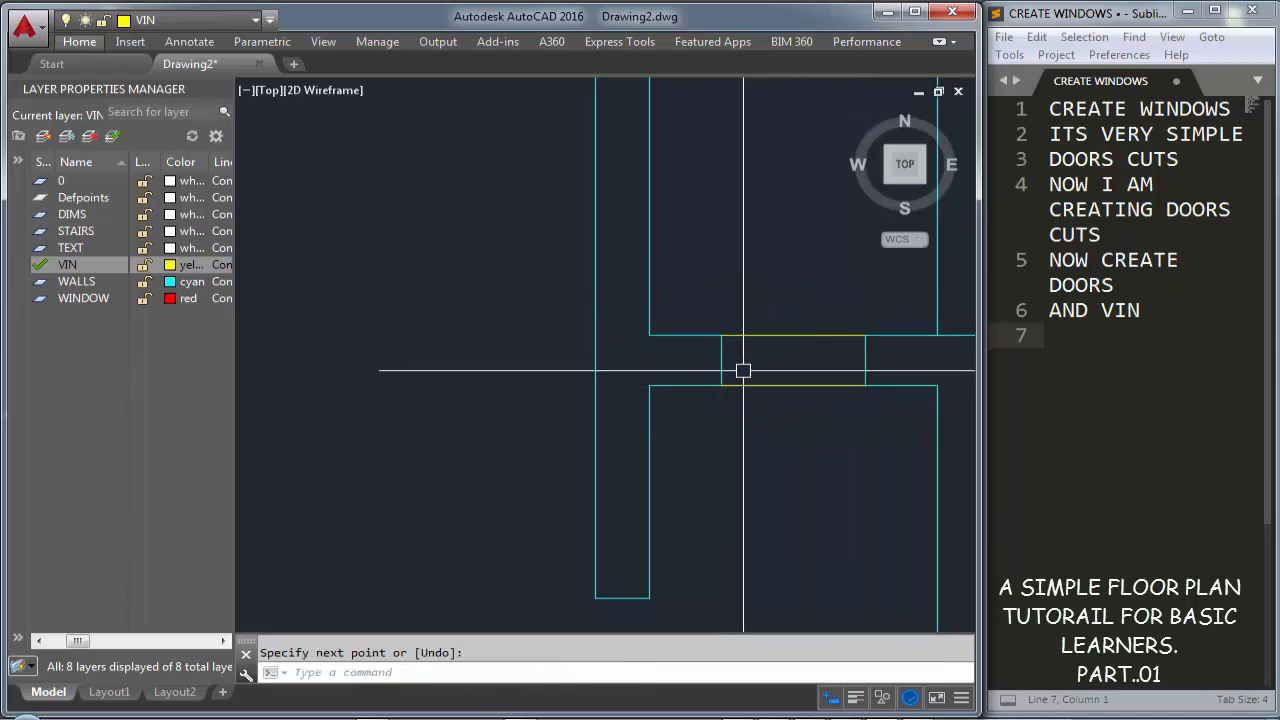
key("Return")
key("Return")
left_click(721, 360)
left_click(865, 360)
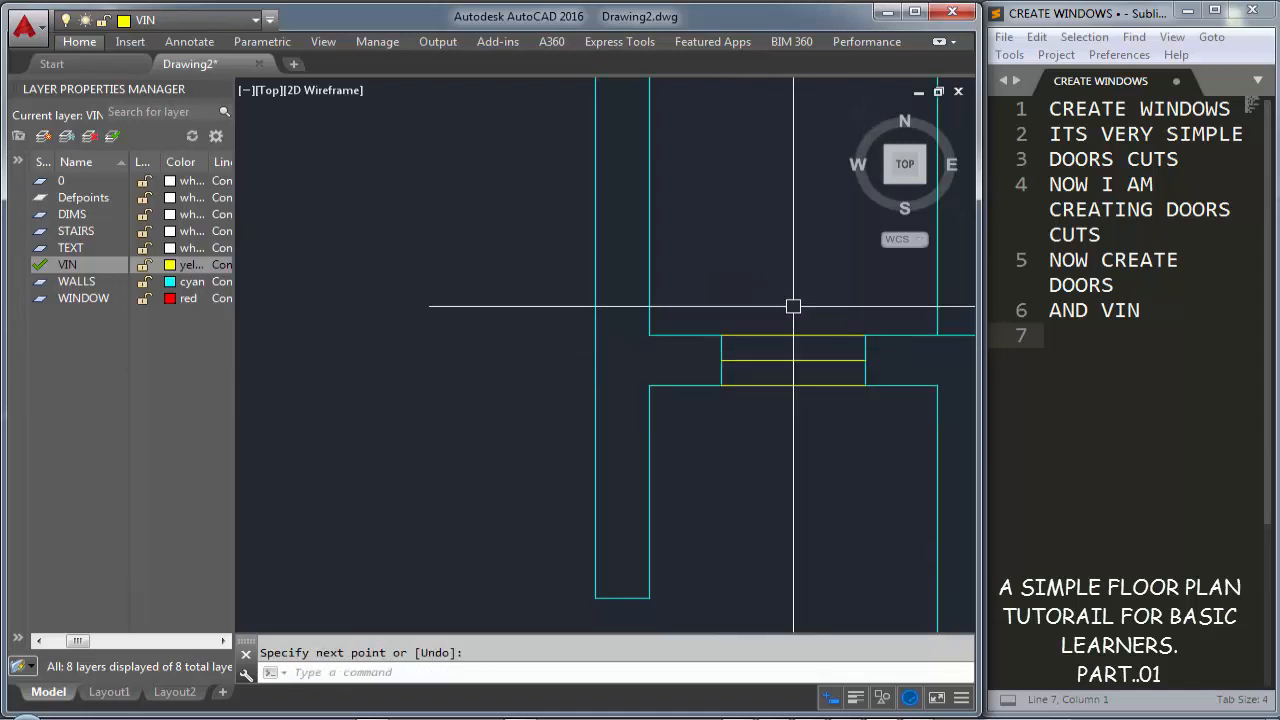
scroll(797, 311, "down", 2)
middle_click_drag(797, 312, 797, 396)
left_click(799, 388)
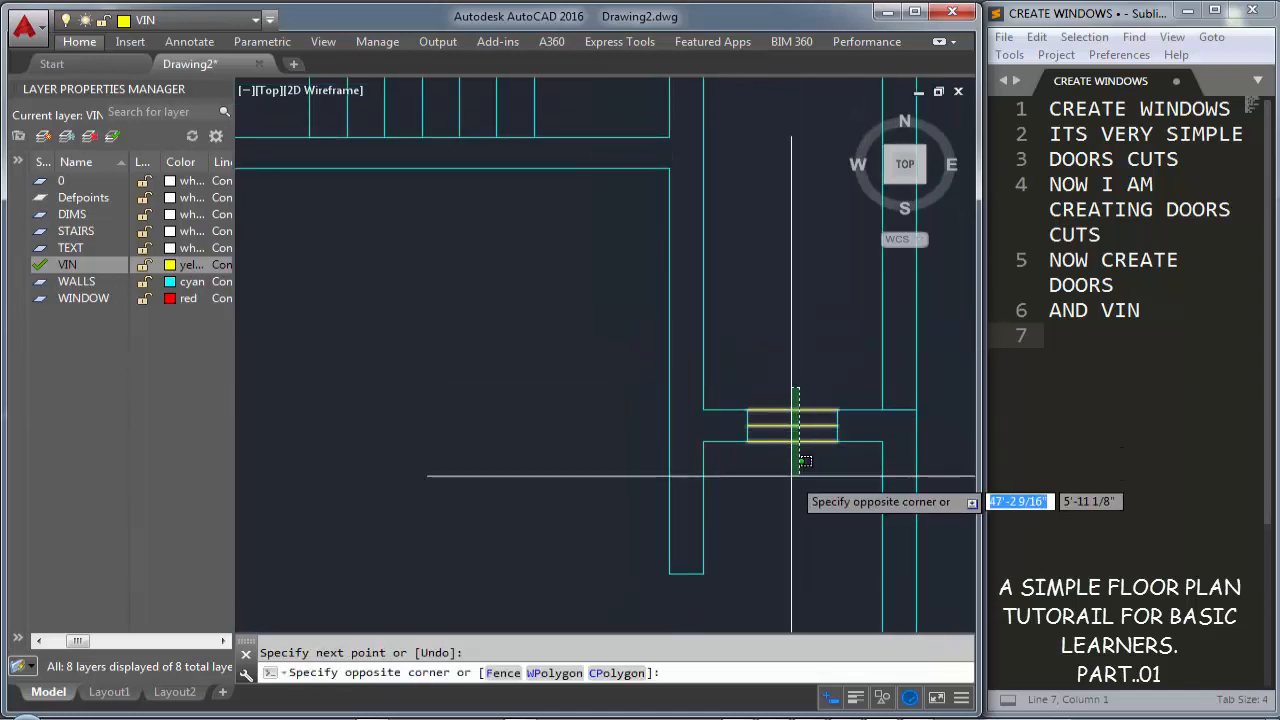
left_click(791, 484)
type("co")
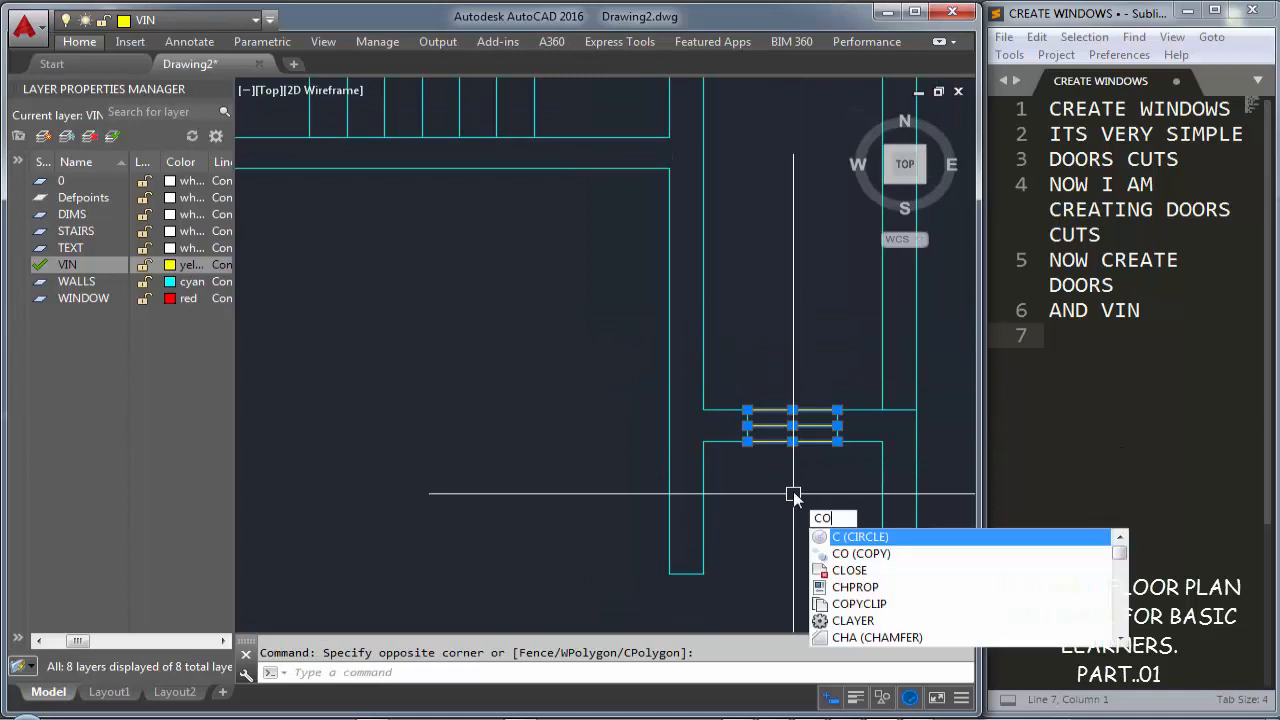
key("Return")
left_click(797, 446)
scroll(700, 428, "down", 3)
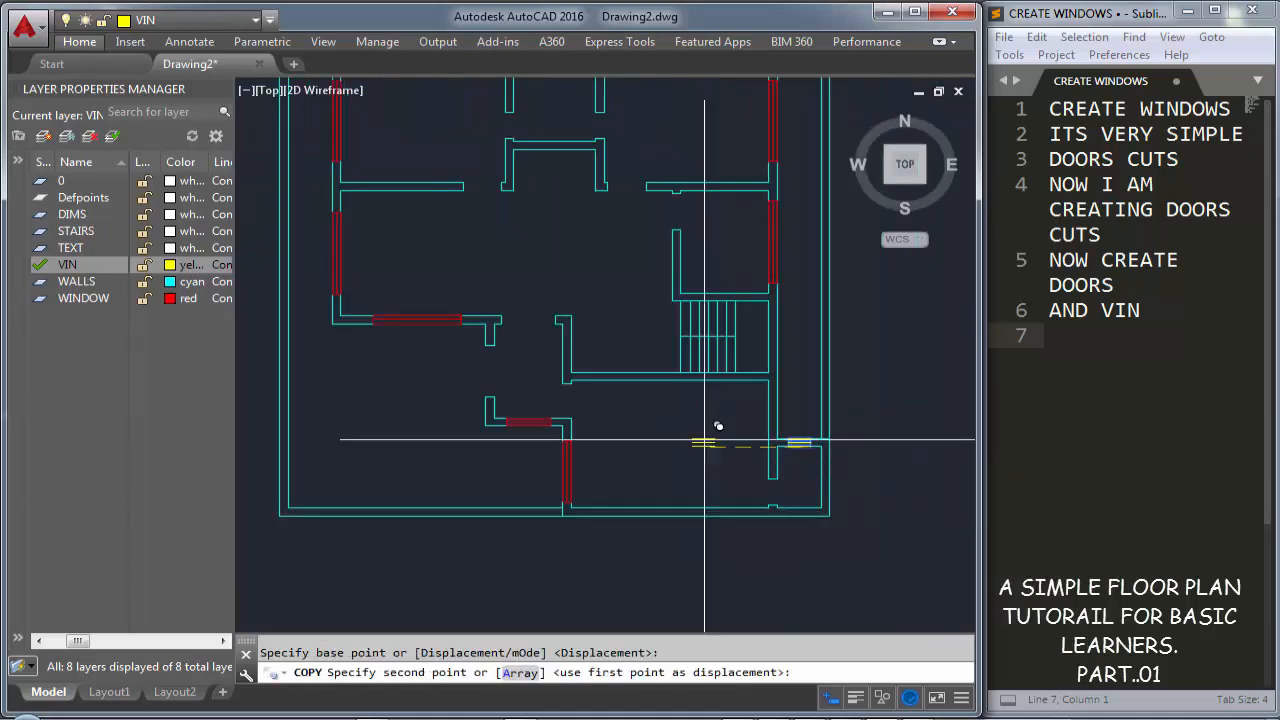
scroll(669, 500, "up", 3)
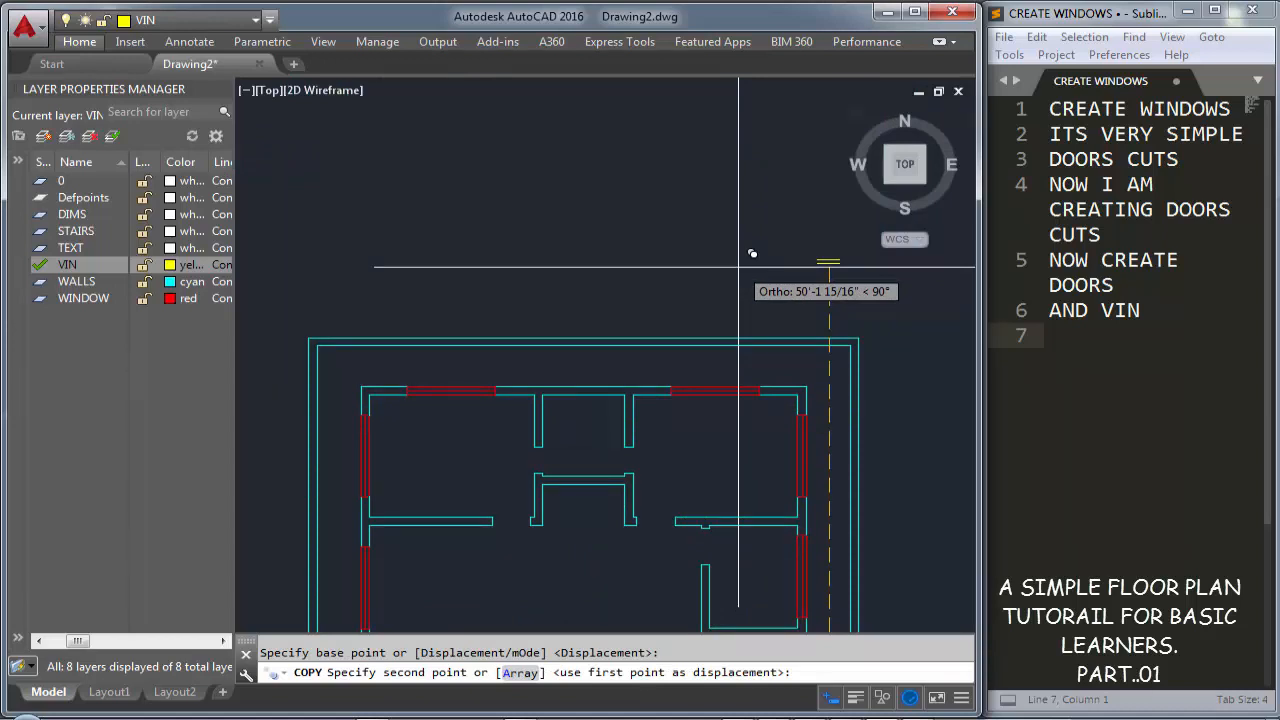
key("Escape")
Copy the ventilator with its end lines into the top outer wall, centred between the two short partition walls, with Ortho off
scroll(766, 486, "down", 3)
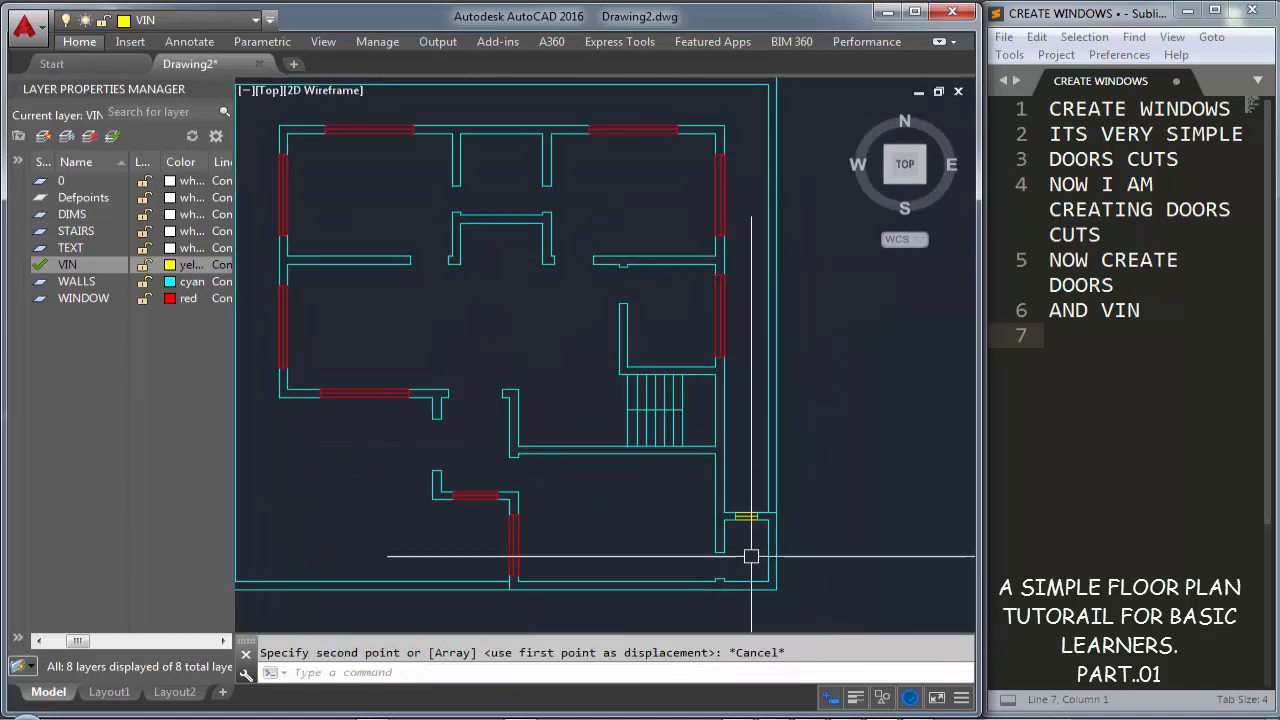
scroll(749, 557, "up", 6)
left_click(675, 391)
left_click(845, 500)
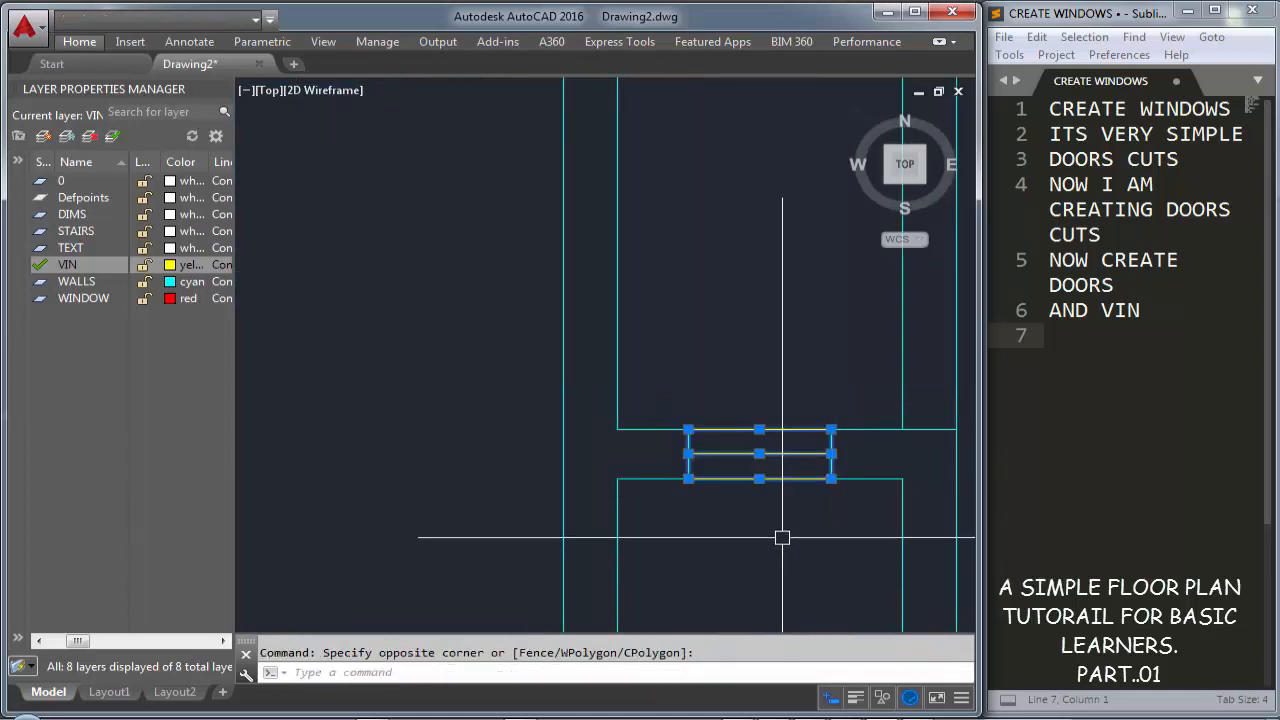
type("CO")
key("Return")
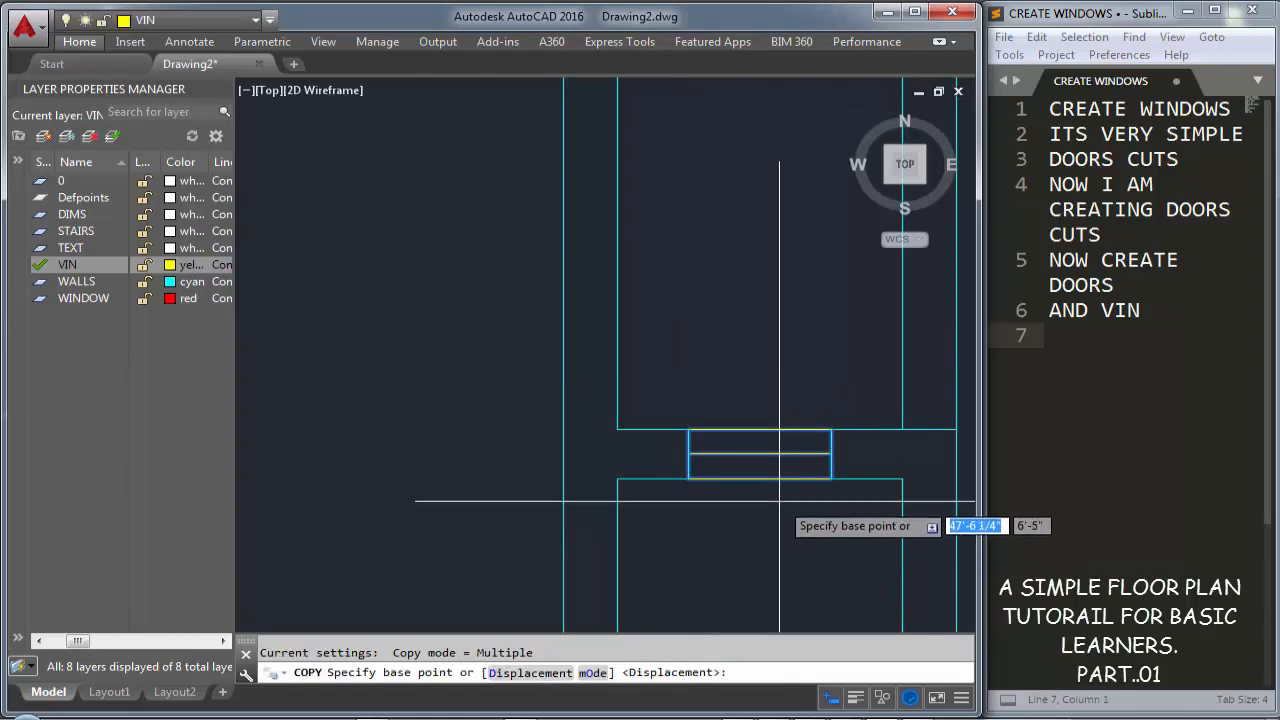
left_click(759, 480)
scroll(759, 482, "down", 6)
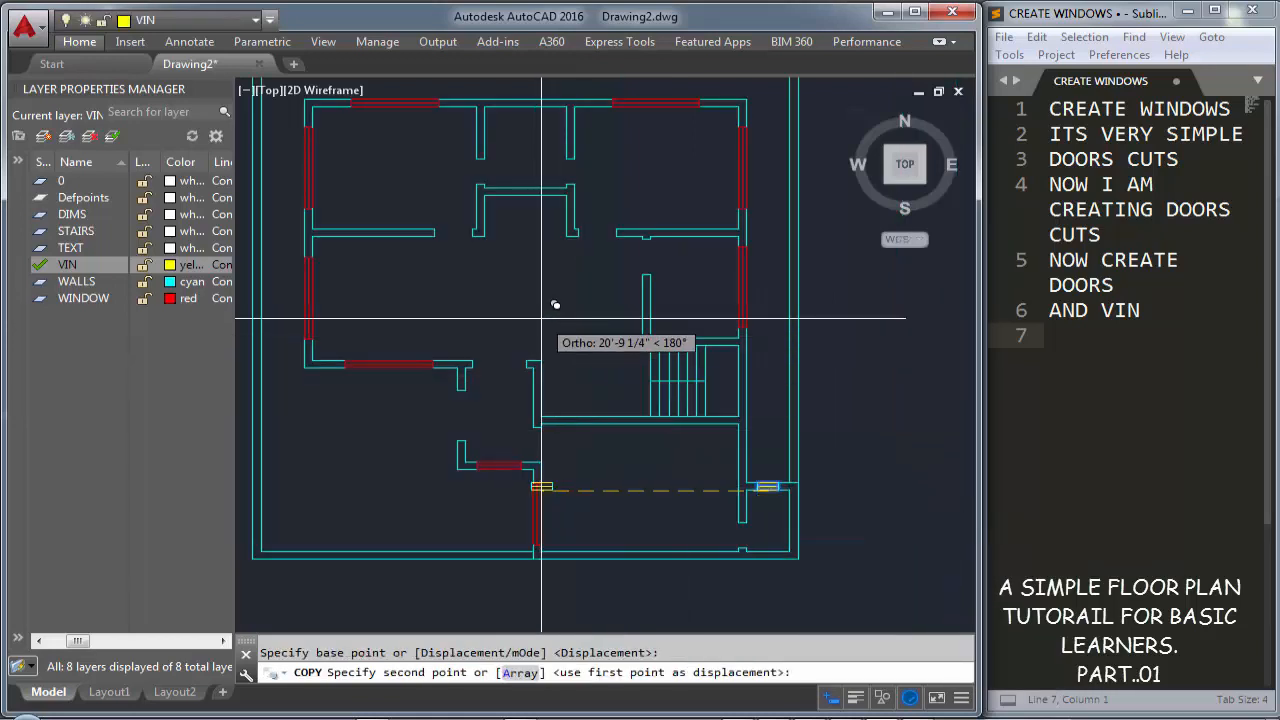
key("F8")
scroll(534, 330, "up", 6)
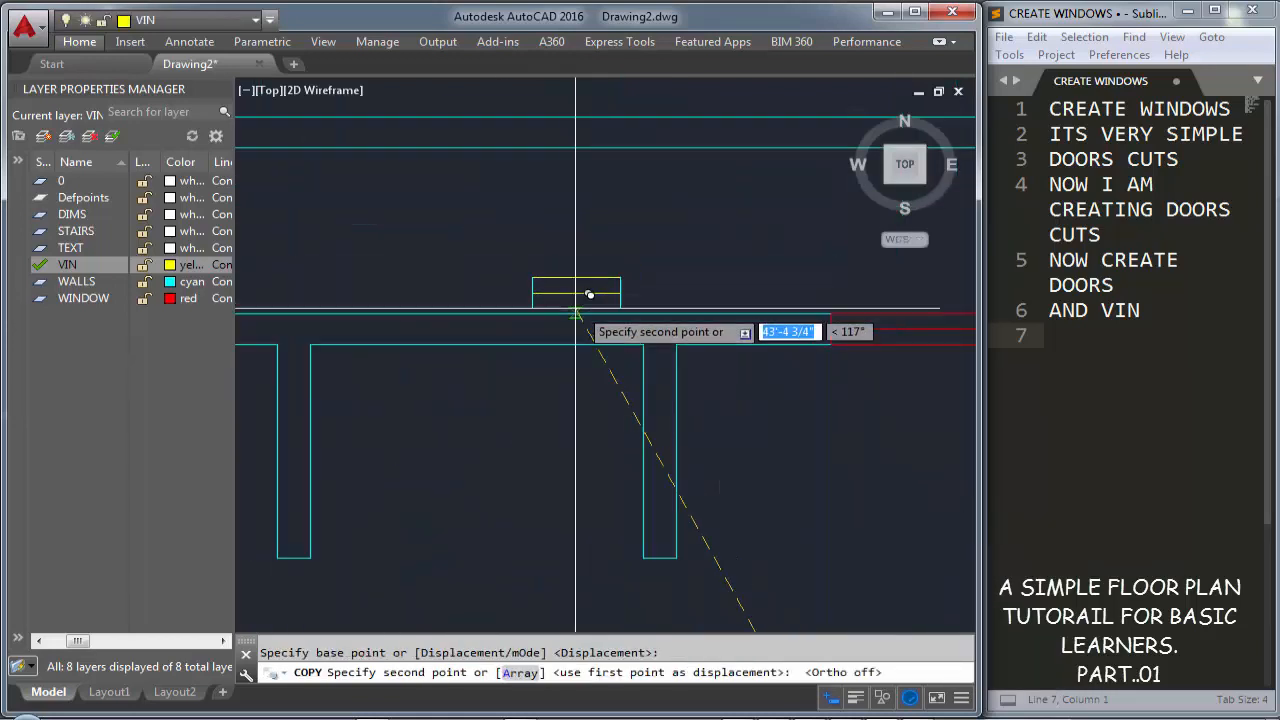
left_click(490, 328)
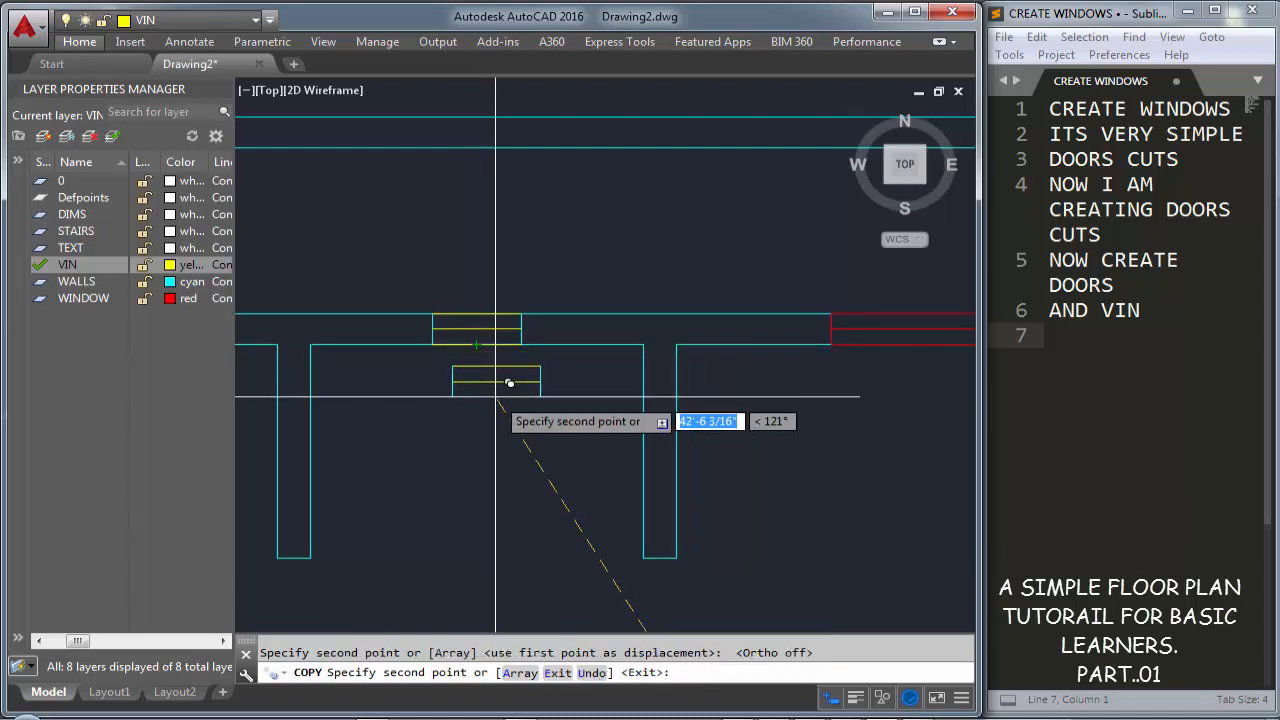
key("Escape")
left_click(494, 375)
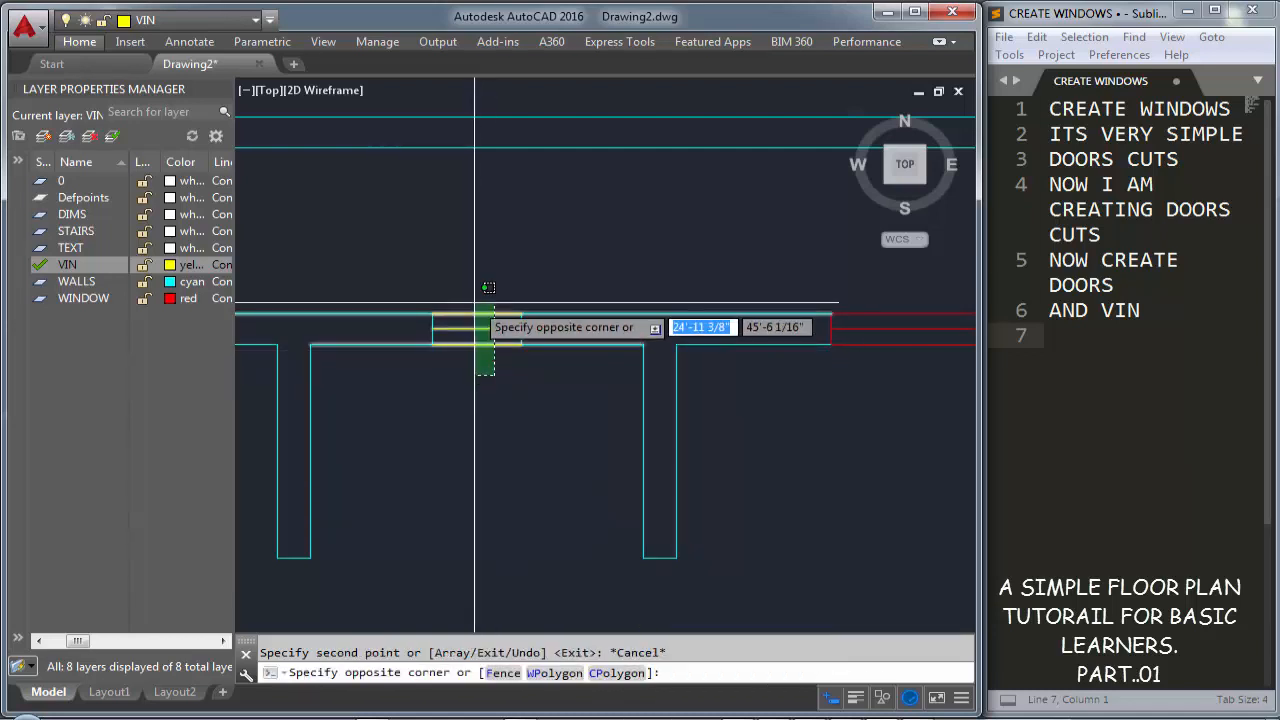
left_click(488, 297)
key("Escape")
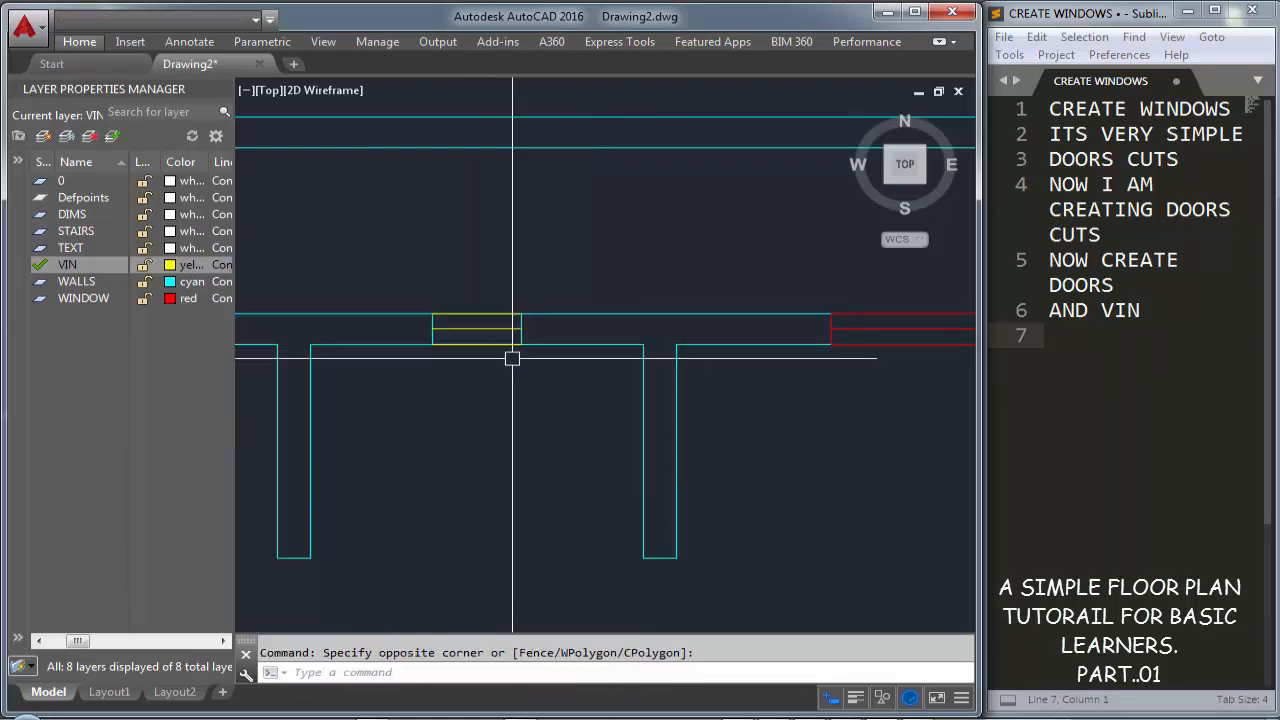
left_click(487, 293)
left_click(455, 368)
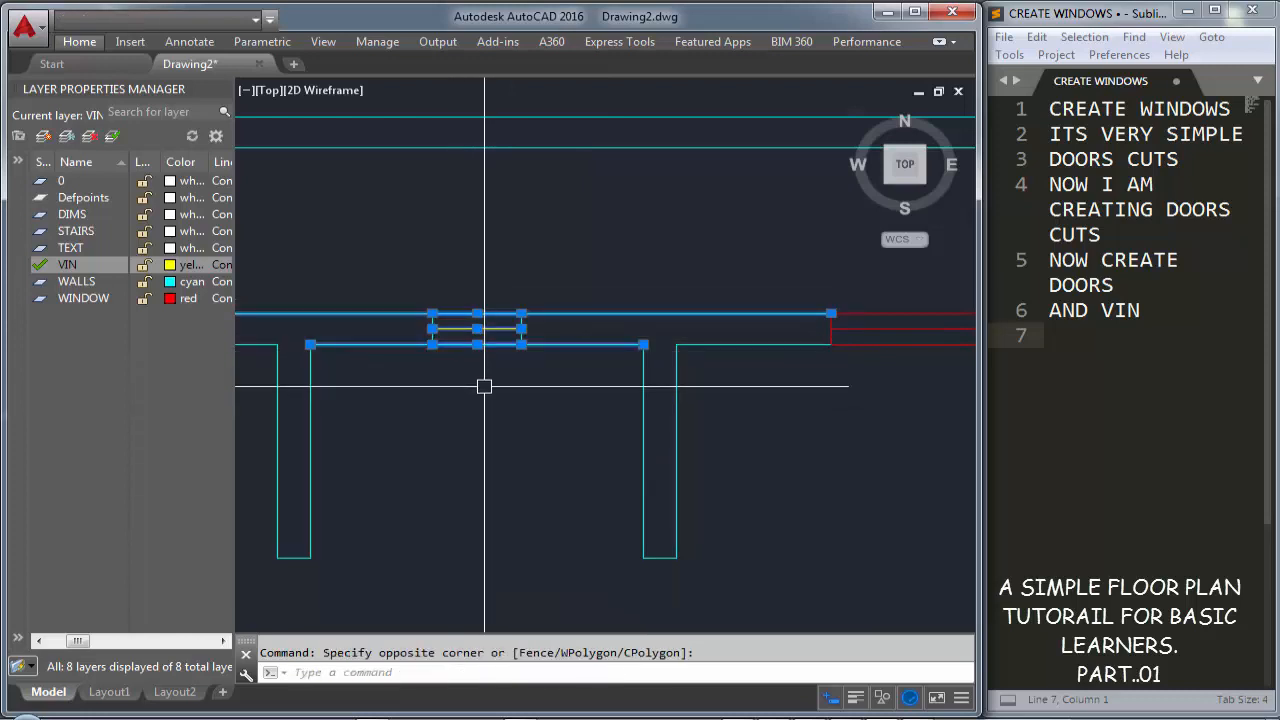
key("Escape")
Move only the copied ventilator's three yellow lines down below the top wall, leaving its cyan end lines in place
left_click(409, 288)
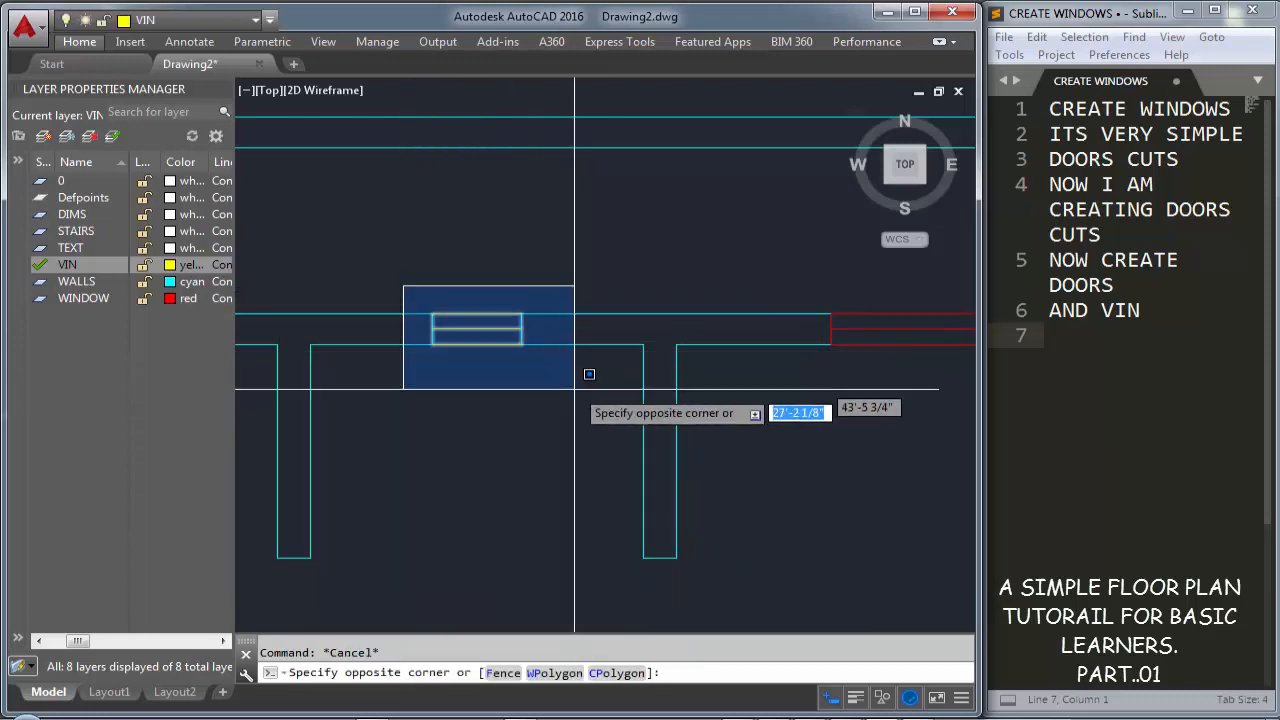
left_click(534, 371)
scroll(526, 331, "up", 5)
scroll(592, 336, "up", 2)
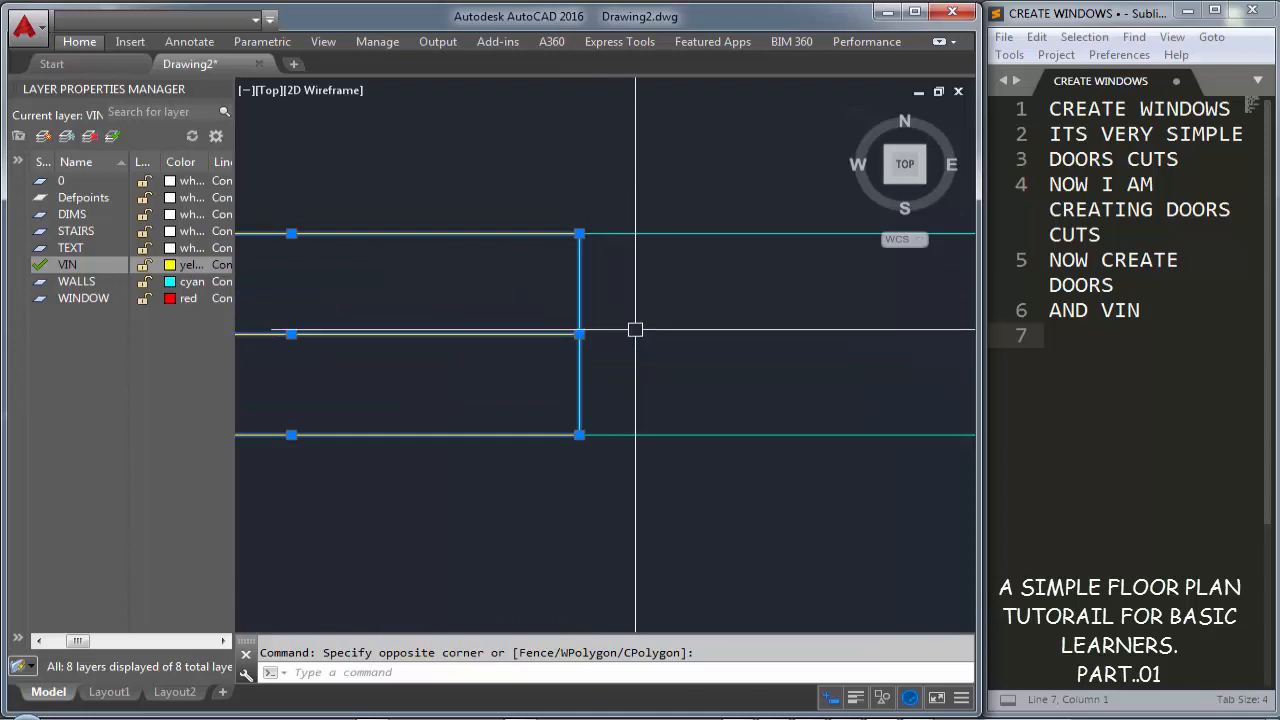
left_click(626, 307, "shift")
left_click(564, 265, "shift")
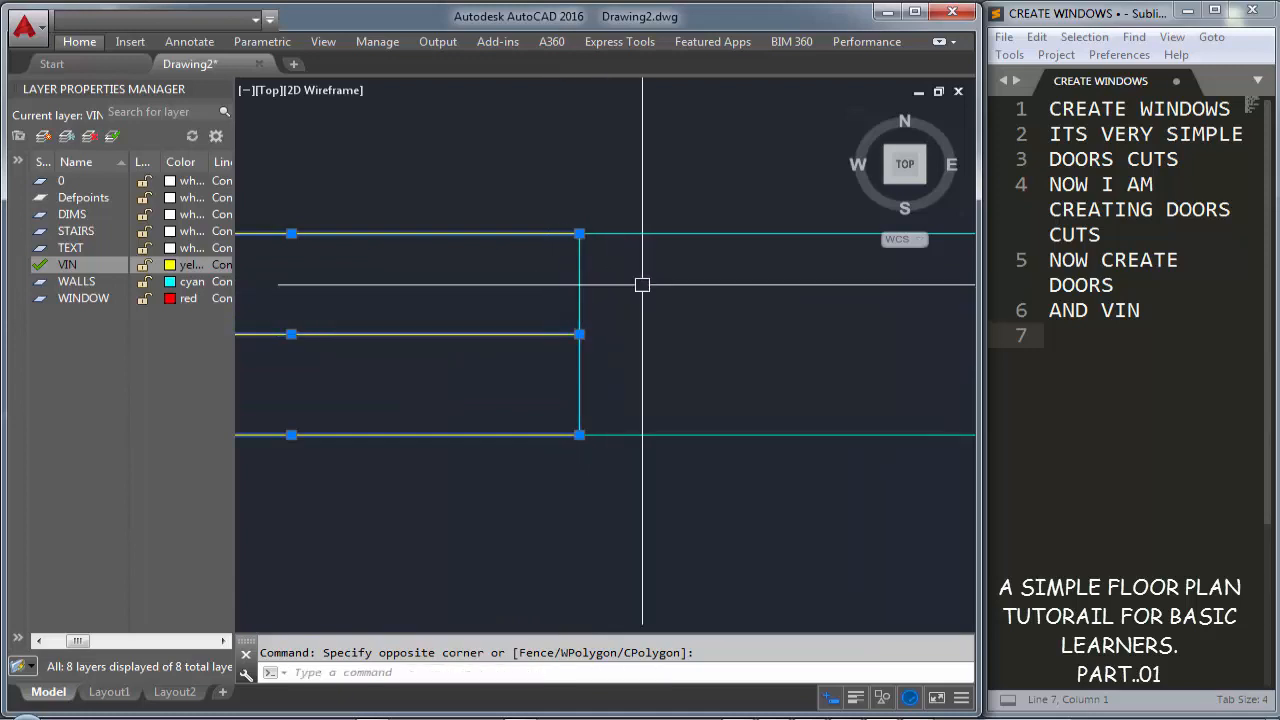
scroll(746, 309, "down", 6)
scroll(607, 312, "up", 6)
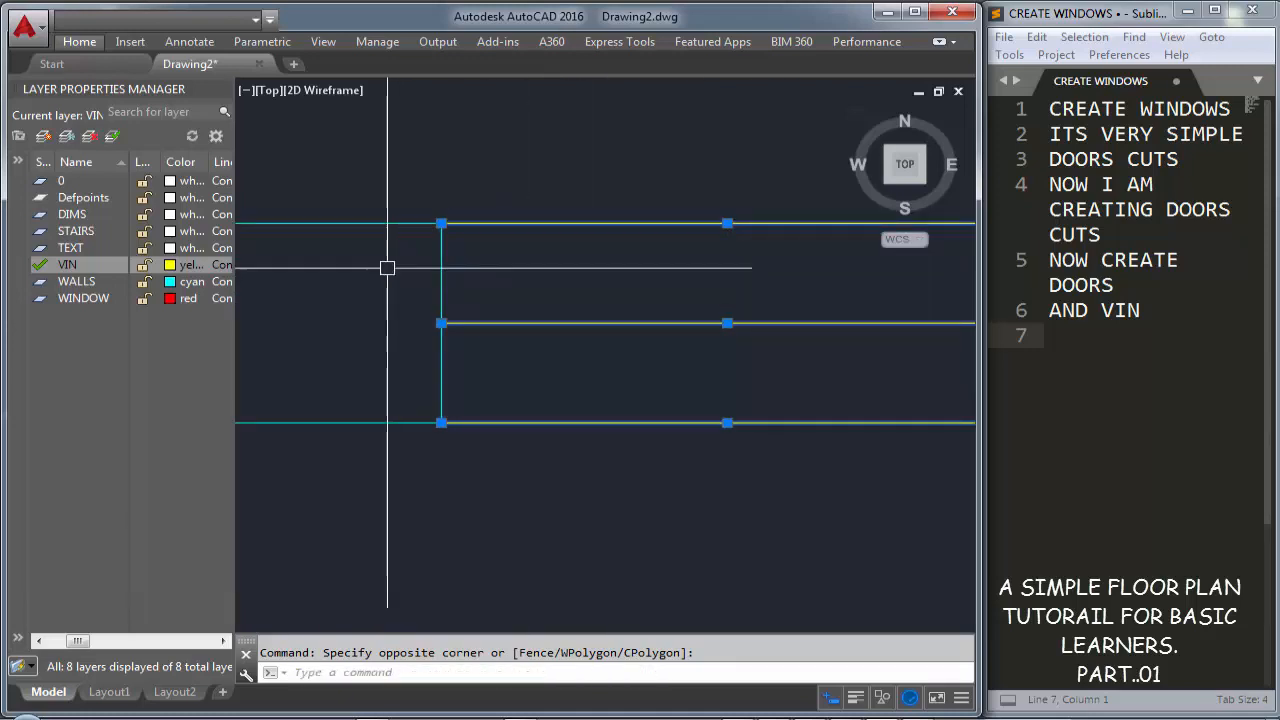
scroll(584, 350, "down", 4)
type("m")
key("Return")
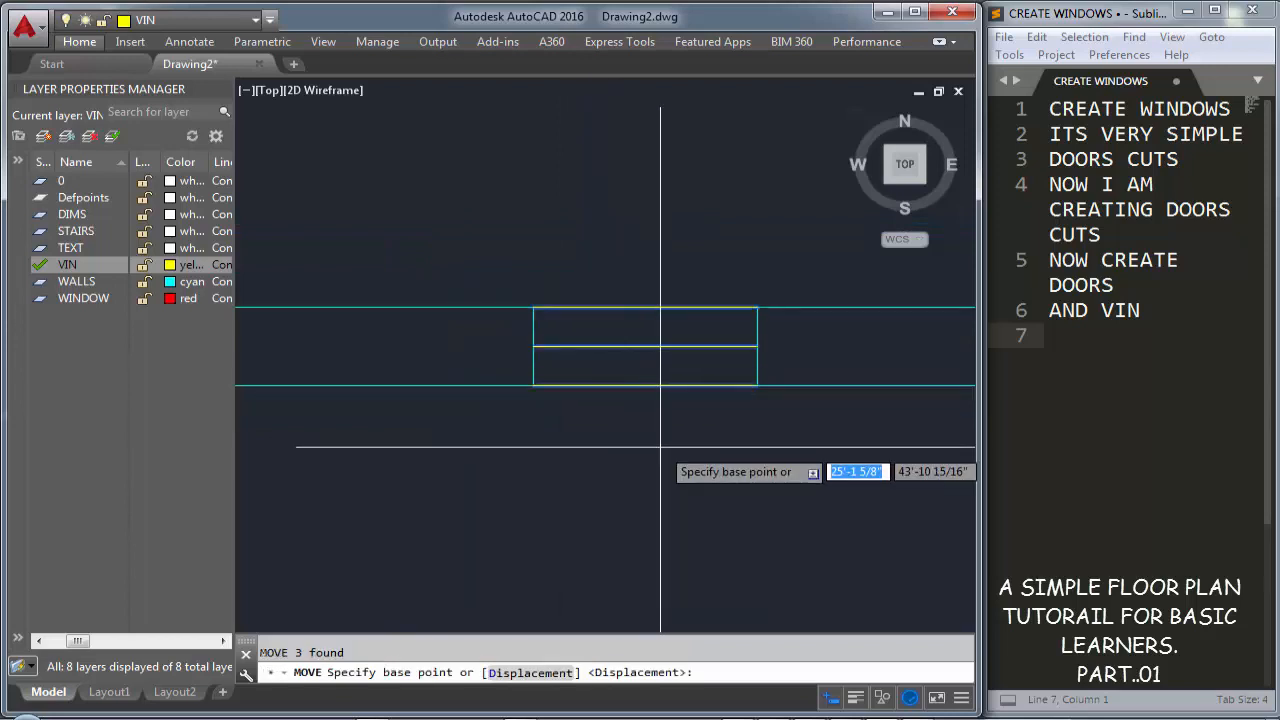
left_click(660, 448)
left_click(662, 528)
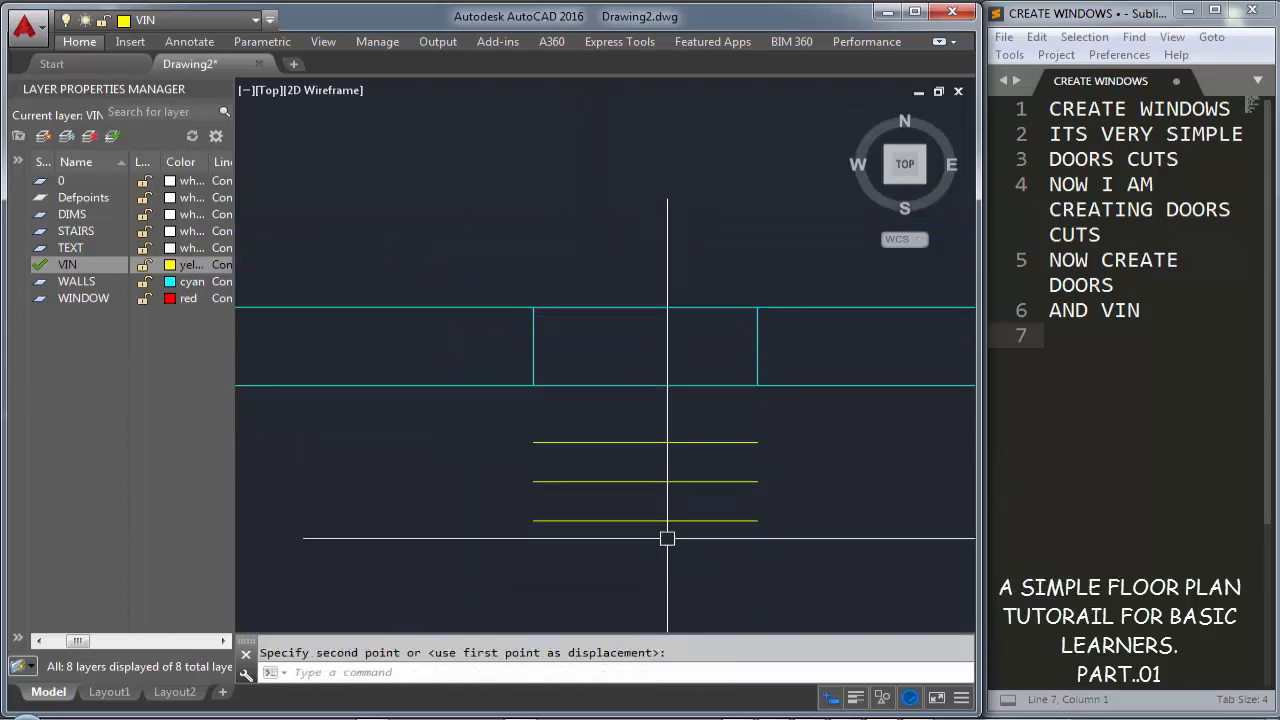
Trim both top wall lines between the two cyan end lines to form the ventilator opening
type("tr")
key("Return")
key("Return")
left_click(655, 410)
left_click(622, 227)
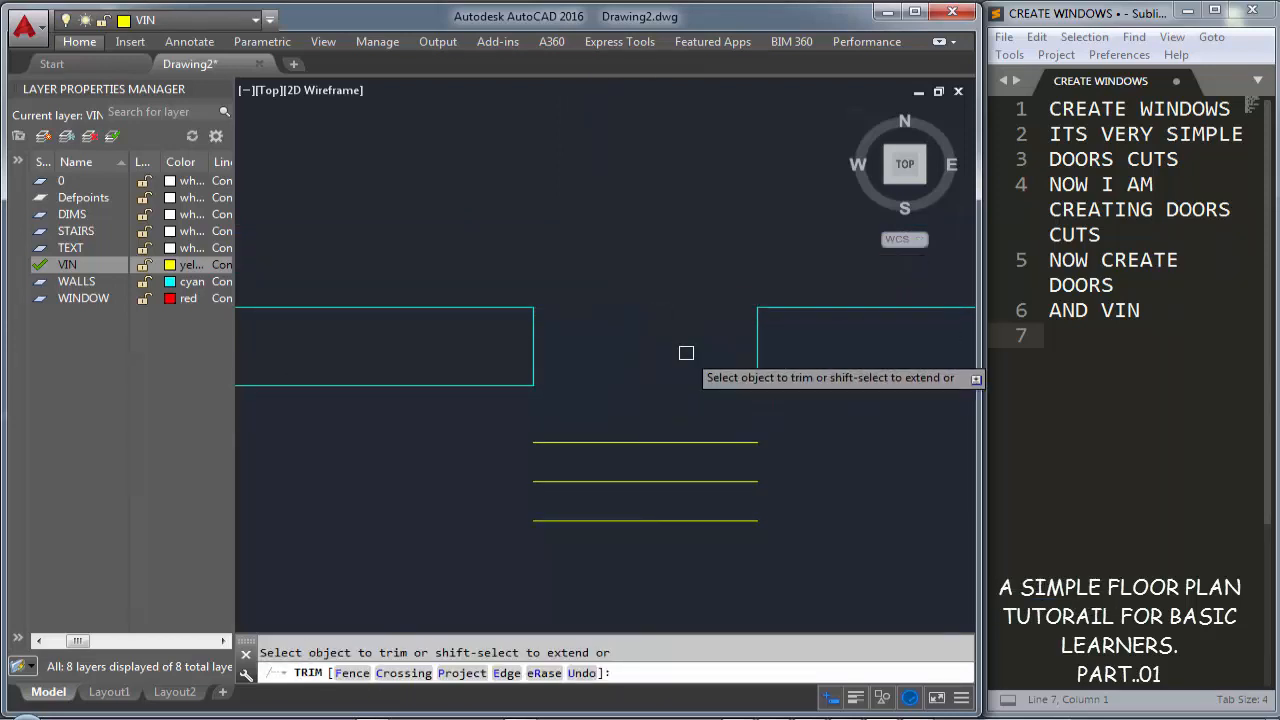
key("Escape")
Move the three yellow ventilator lines back up into the opening, aligned with the wall's upper corner
left_click(804, 551)
left_click(506, 466)
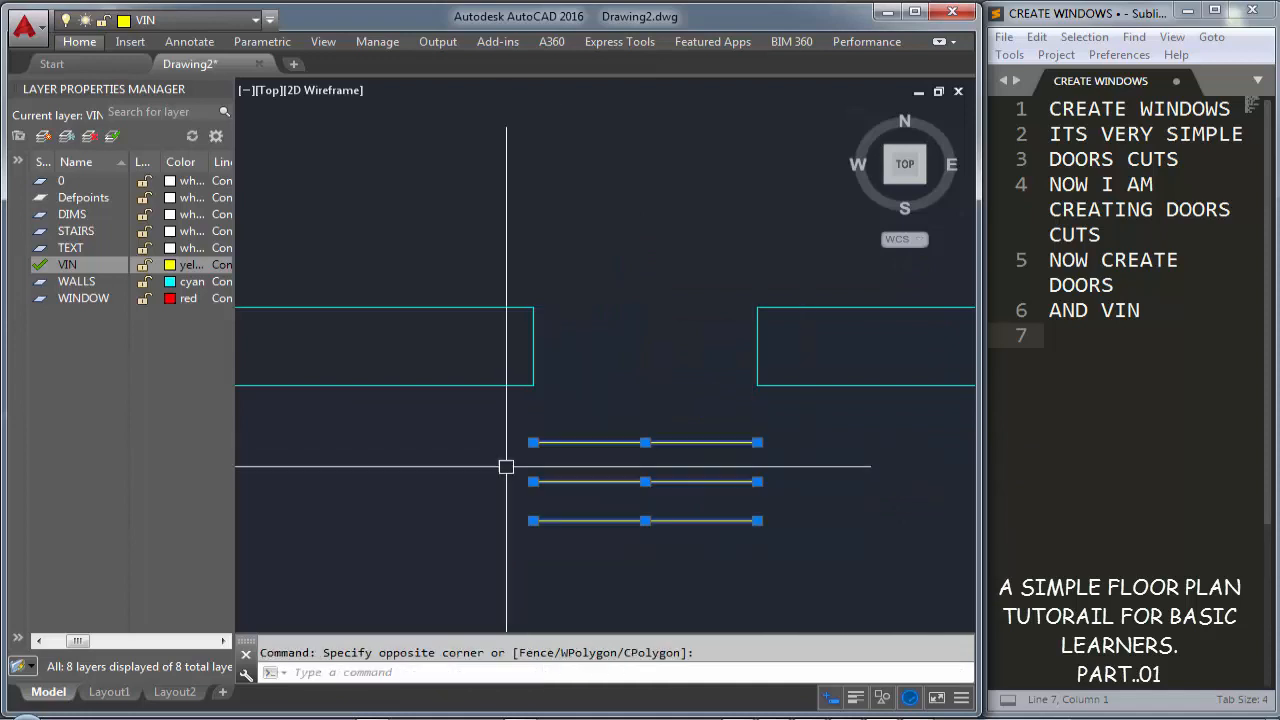
type("m")
key("Return")
left_click(533, 442)
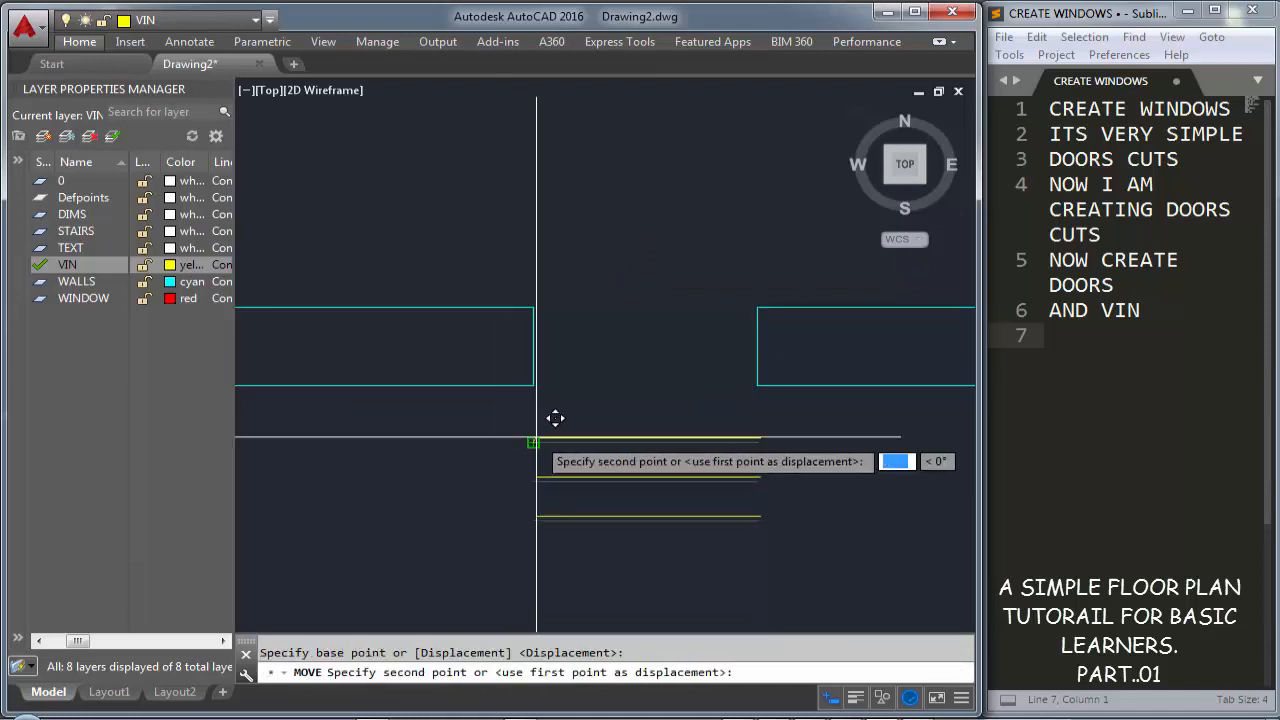
left_click(536, 306)
Measure the door gap between the vertical wall's lower end and the wall corner beside the two red windows with an aligned dimension
scroll(786, 486, "down", 3)
middle_click_drag(786, 486, 676, 305)
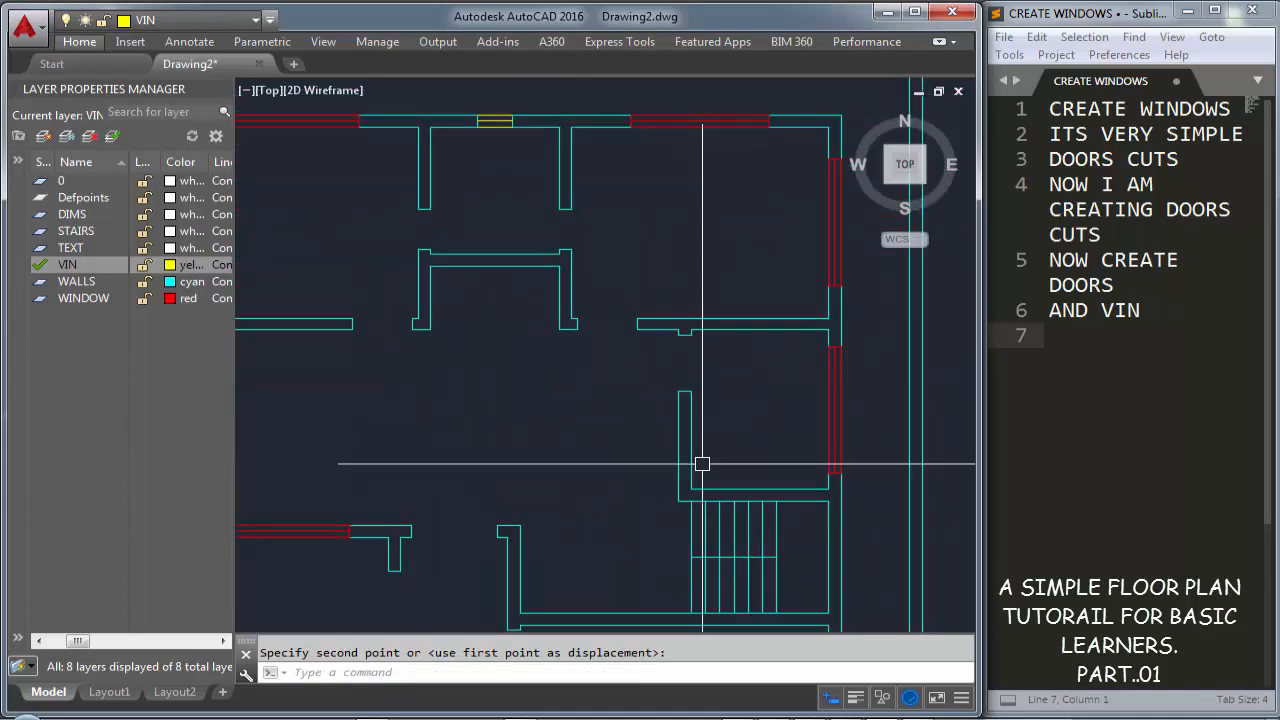
middle_click_drag(703, 463, 764, 269)
scroll(593, 488, "up", 2)
middle_click_drag(593, 488, 626, 389)
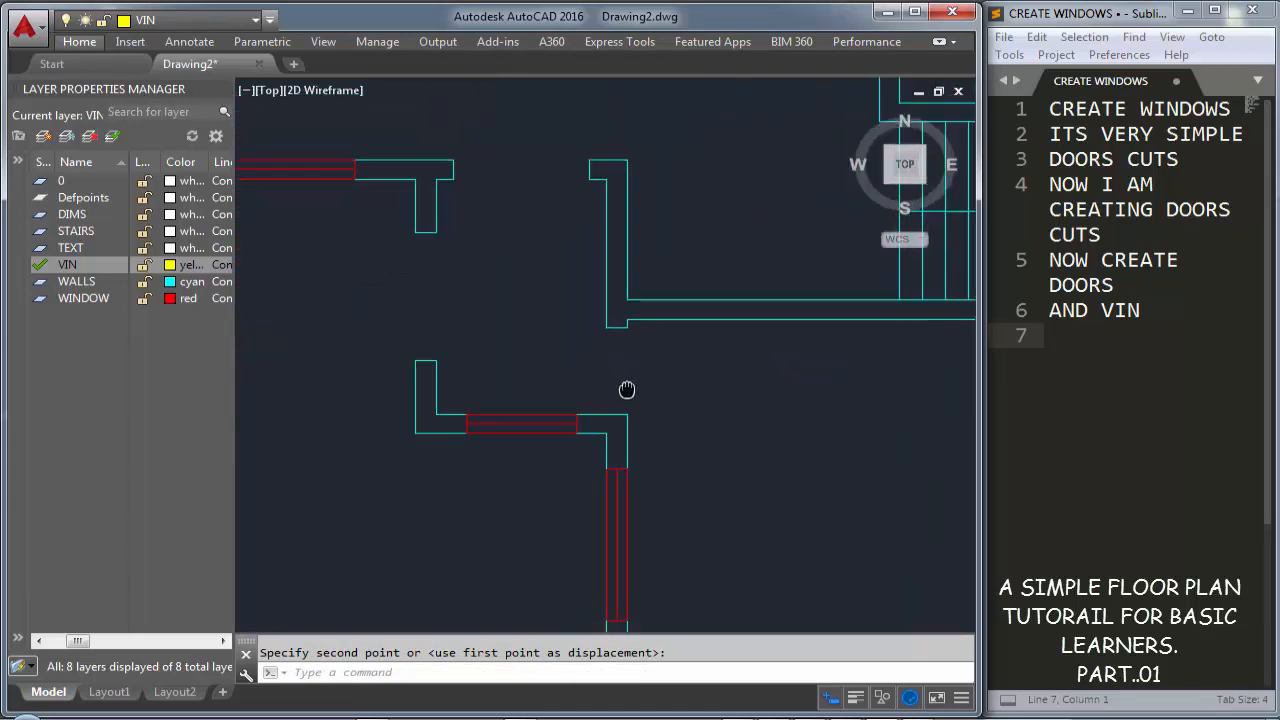
scroll(615, 373, "up", 2)
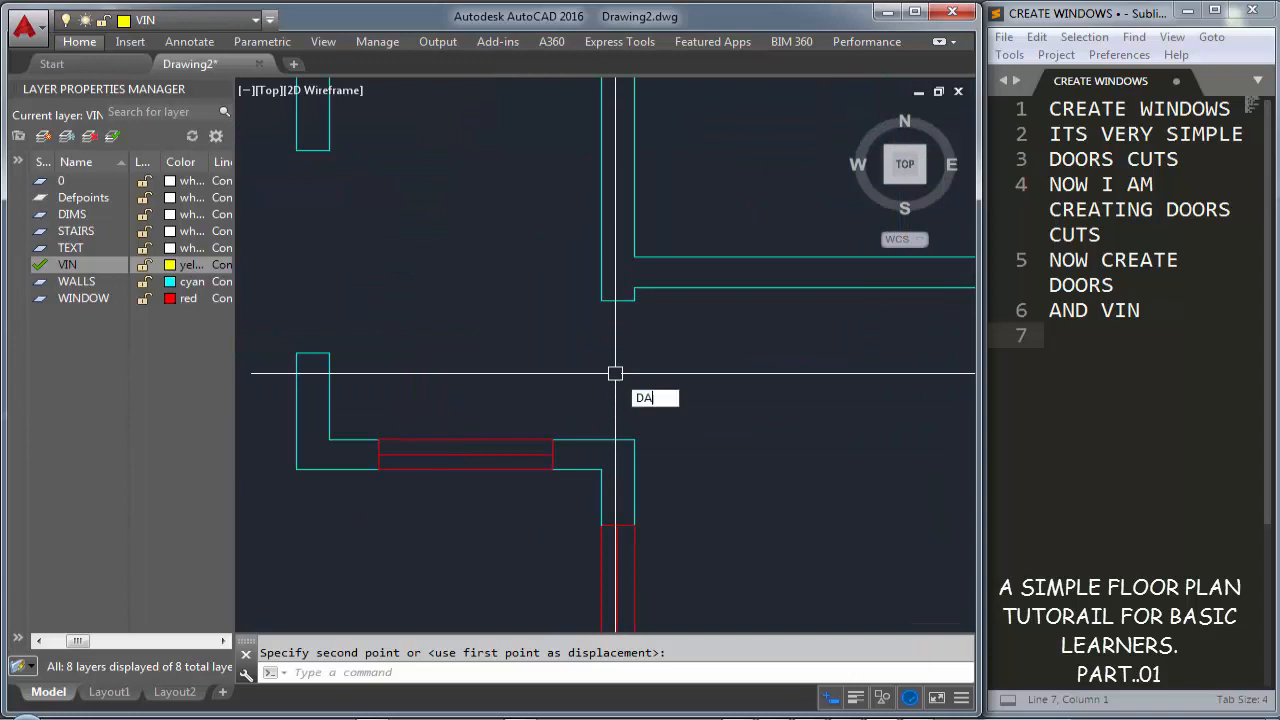
key("Return")
left_click(601, 300)
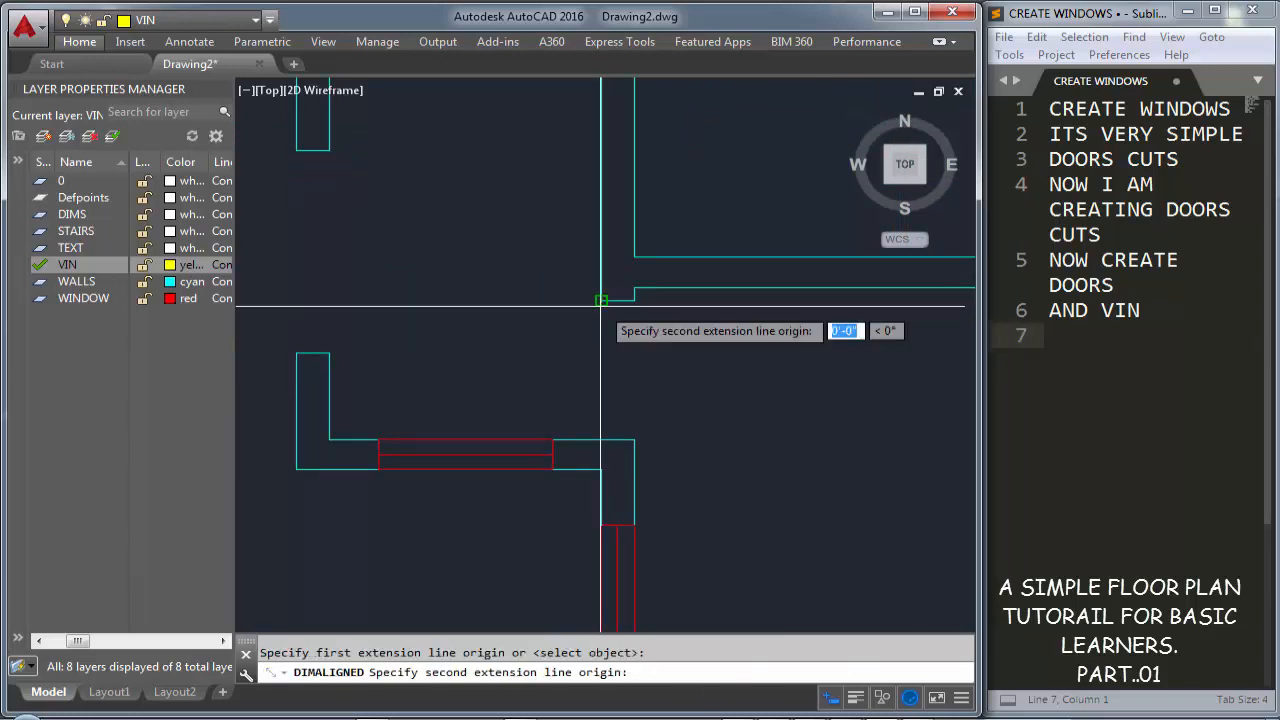
left_click(601, 440)
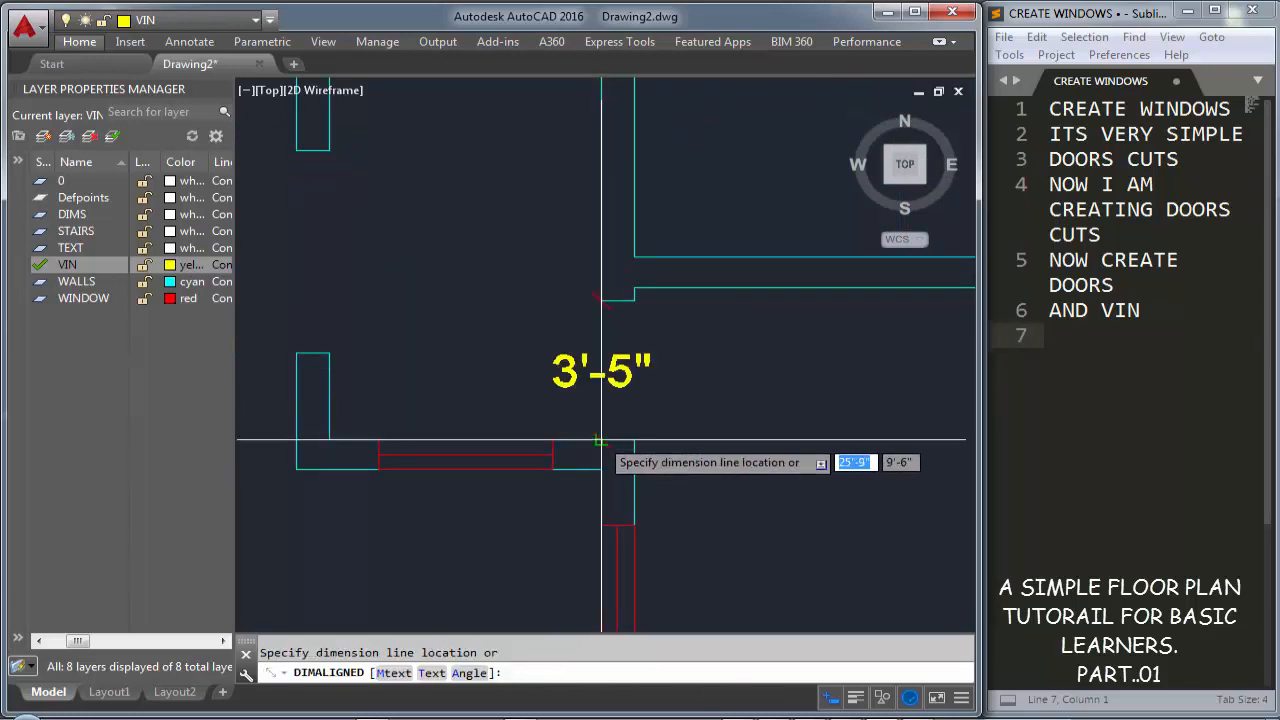
key("Escape")
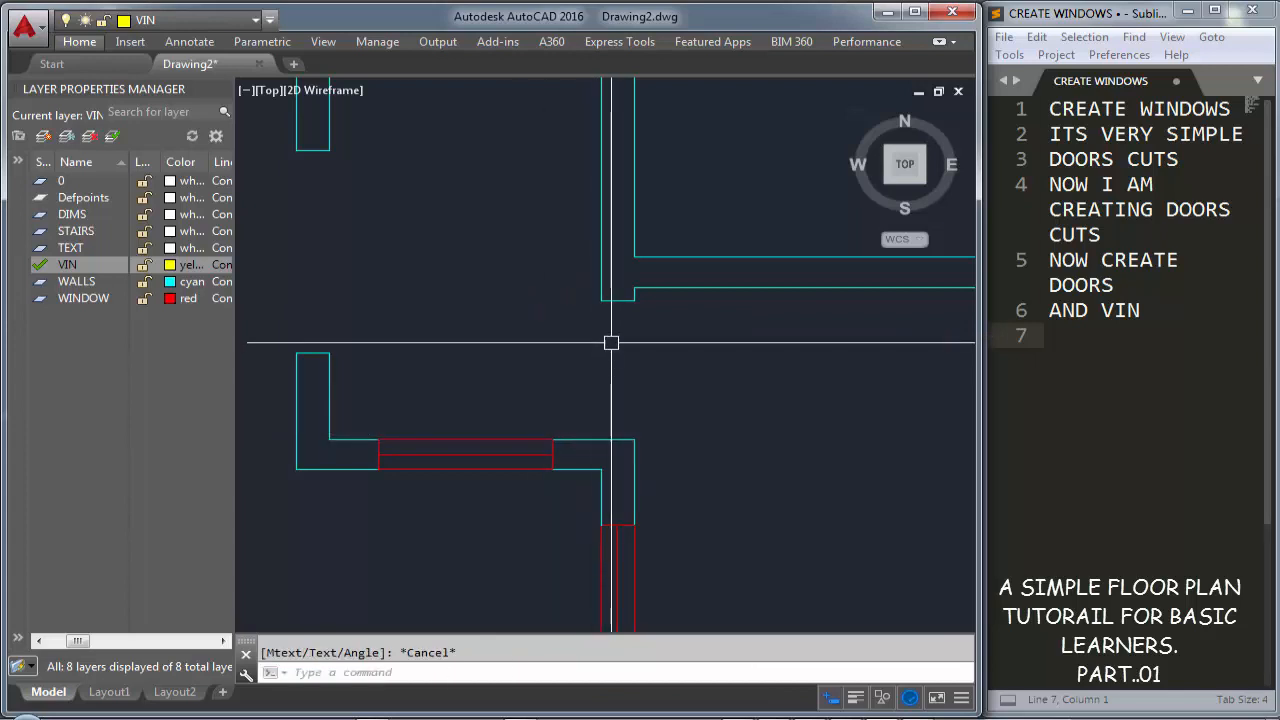
Draw a vertical line across the door gap from the midpoint of the upper wall end to the top edge of the lower wall
scroll(611, 338, "up", 2)
middle_click_drag(611, 340, 605, 317)
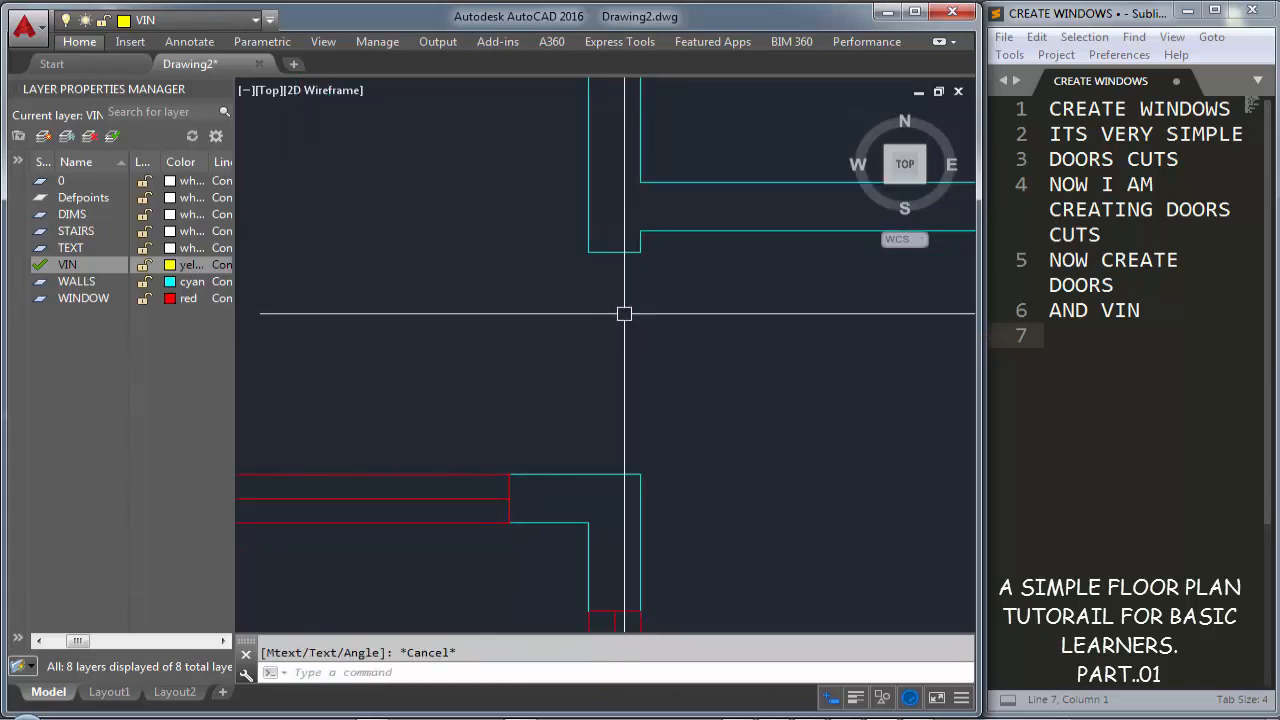
type("l")
key("Return")
left_click(613, 252)
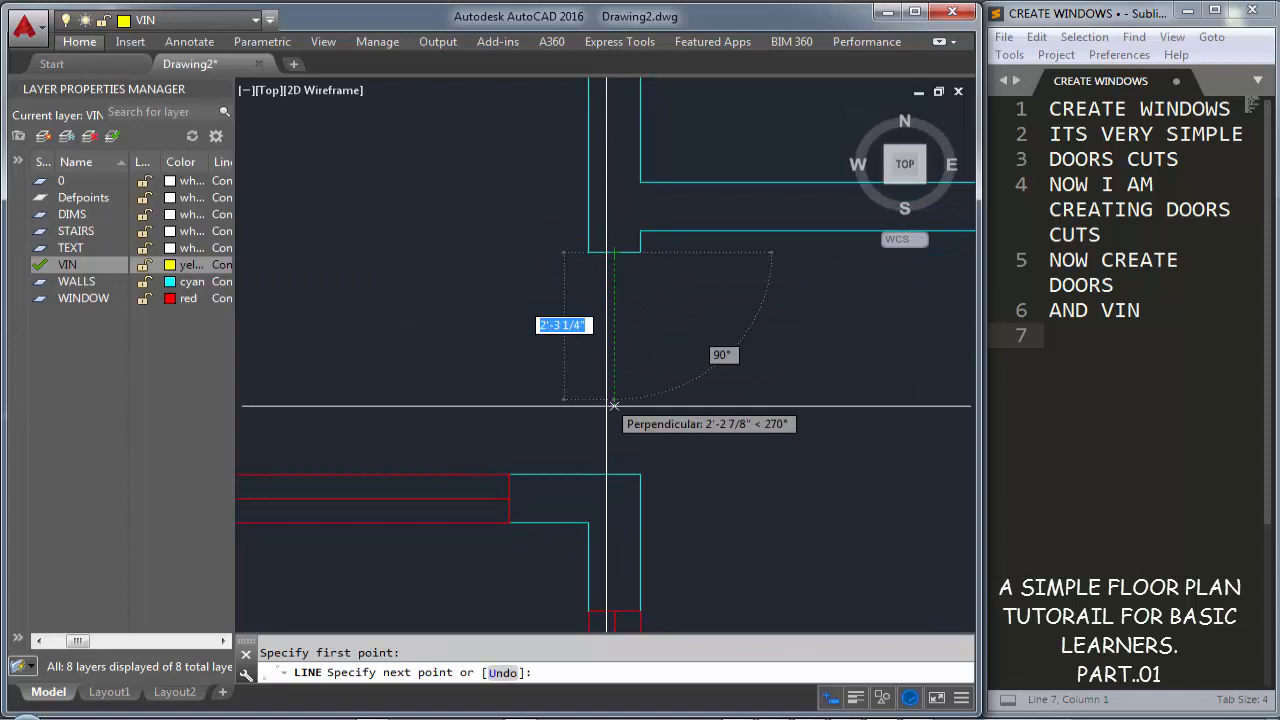
left_click(613, 472)
key("Return")
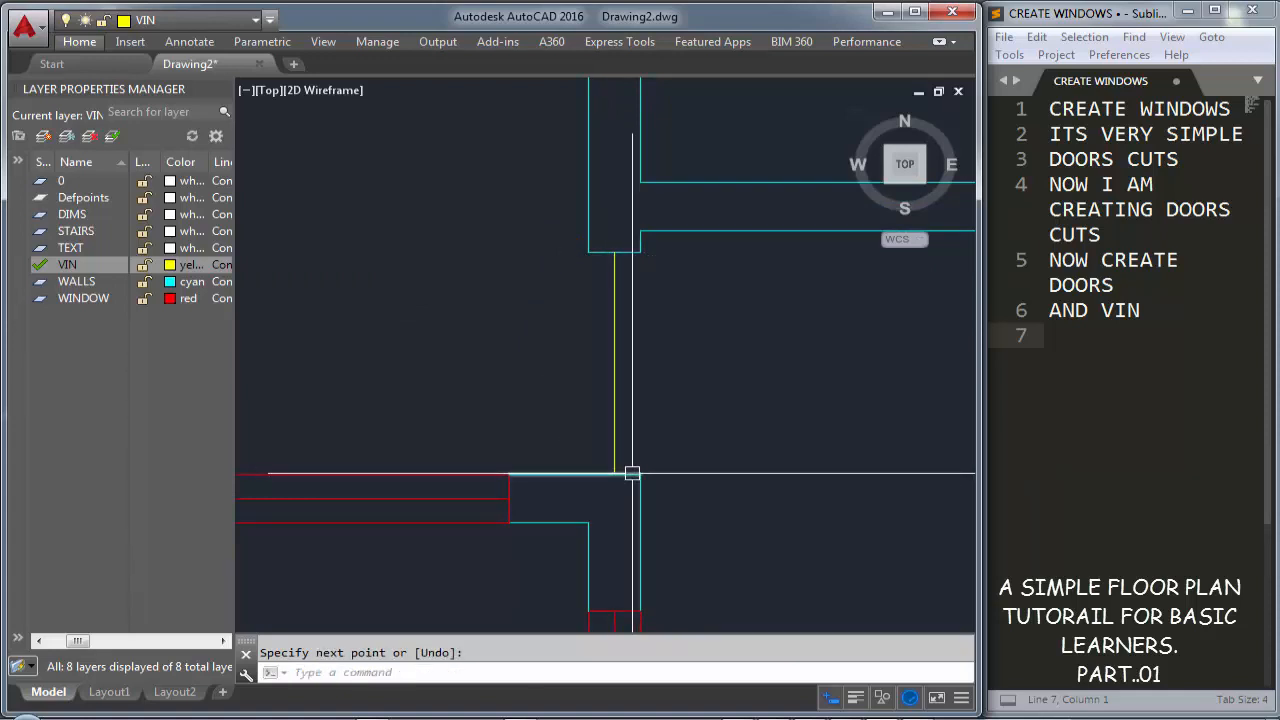
Offset the upper and lower wall end lines by 2 into the door gap with the yellow centre line
type("o")
key("Return")
type("2")
key("Return")
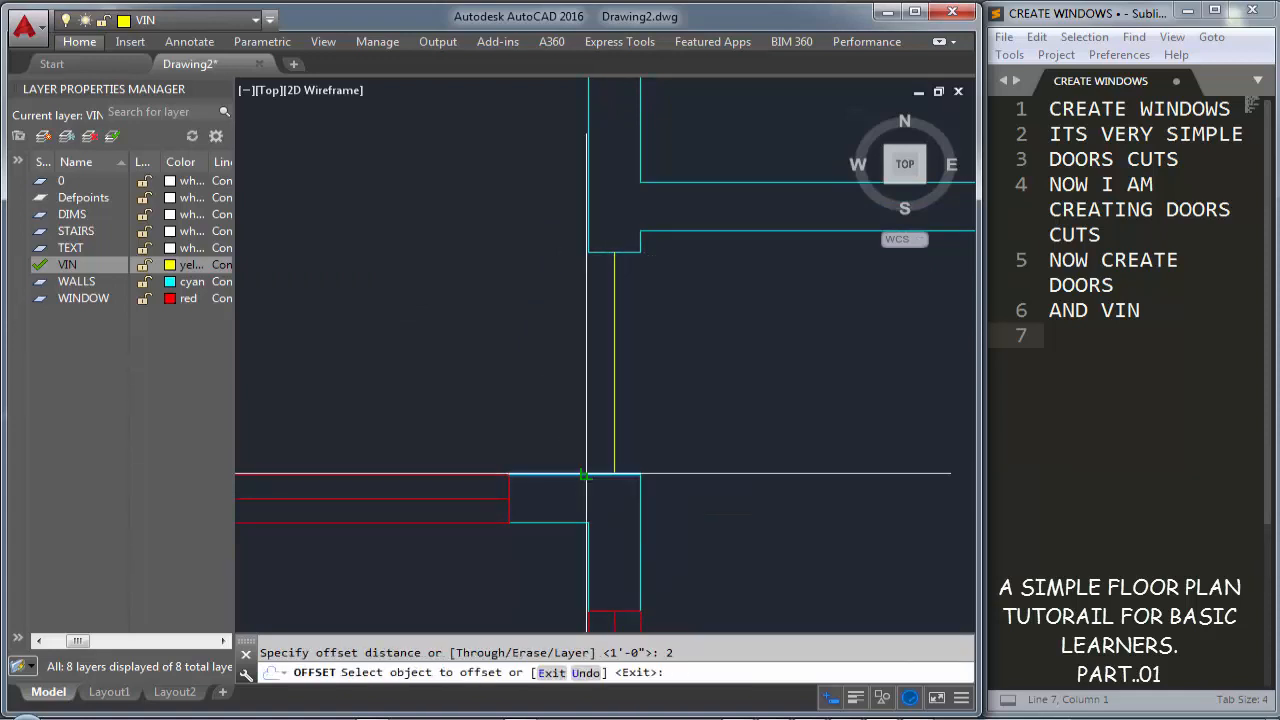
left_click(585, 475)
left_click(590, 455)
left_click(596, 253)
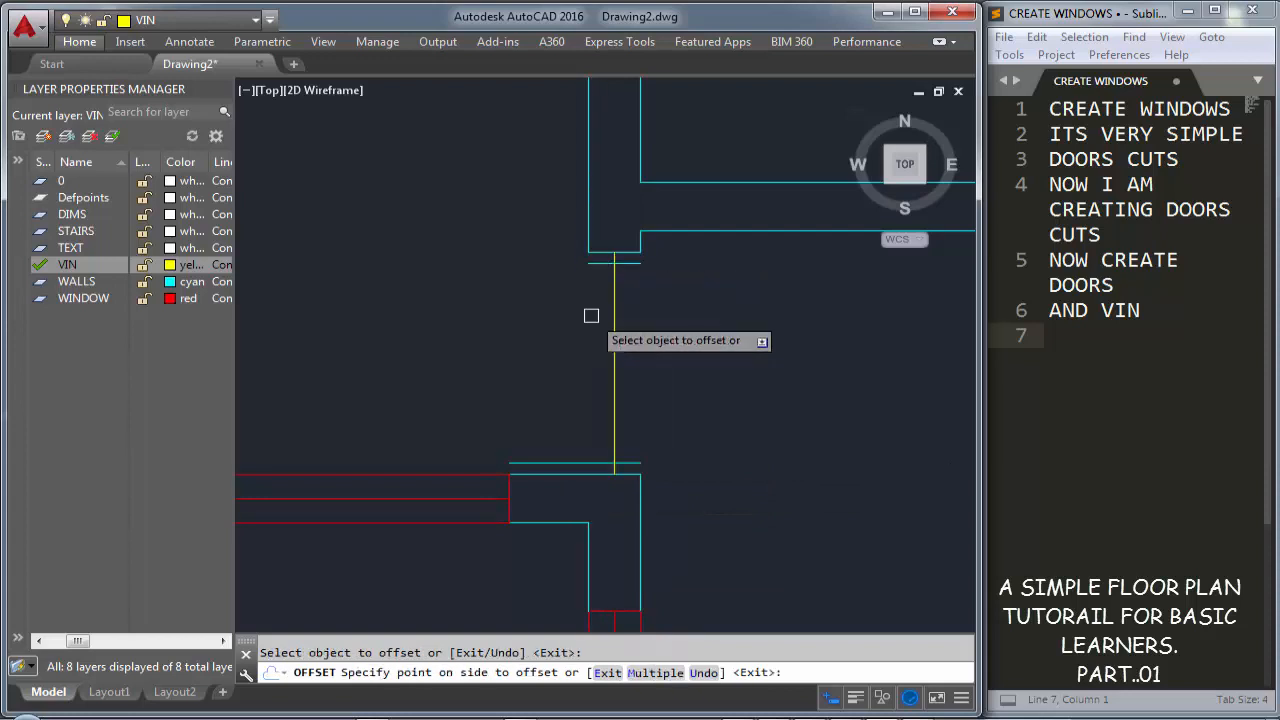
left_click(598, 330)
key("Escape")
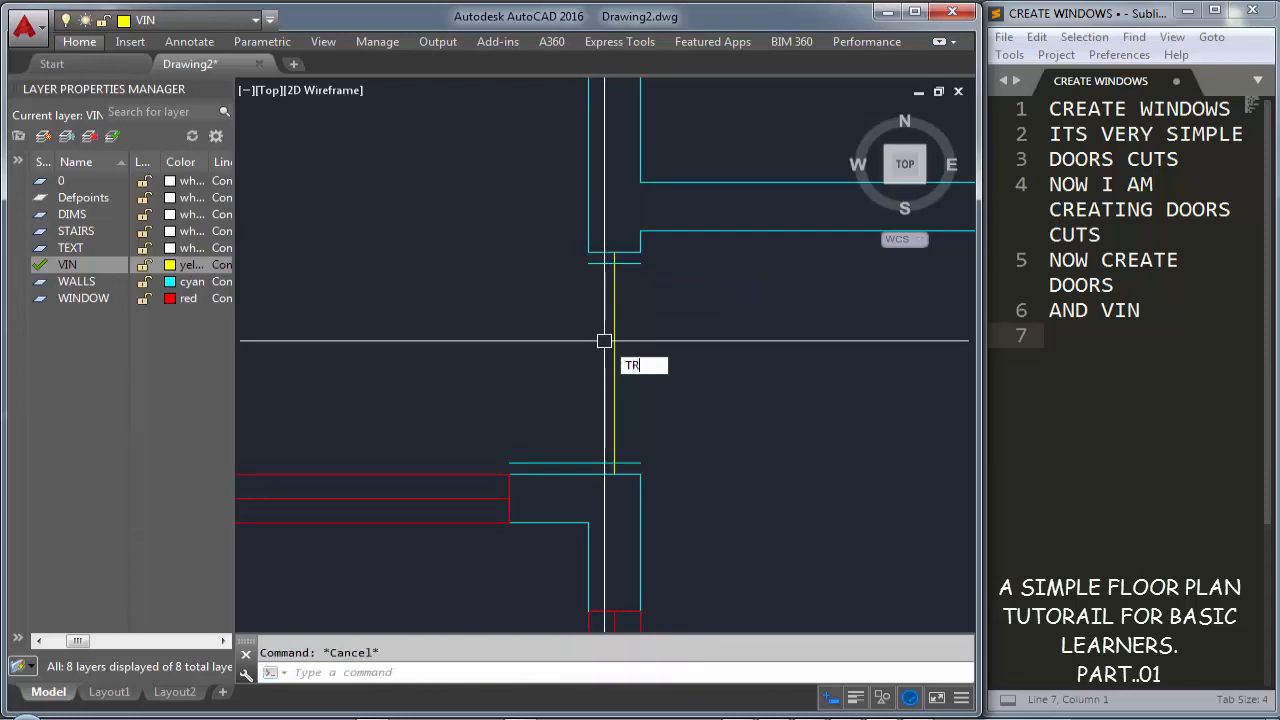
Trim the yellow line between the two offset lines, leaving a short stub at each wall end, and remove the offset lines
type("TR")
key("Return")
key("Return")
left_click(612, 347)
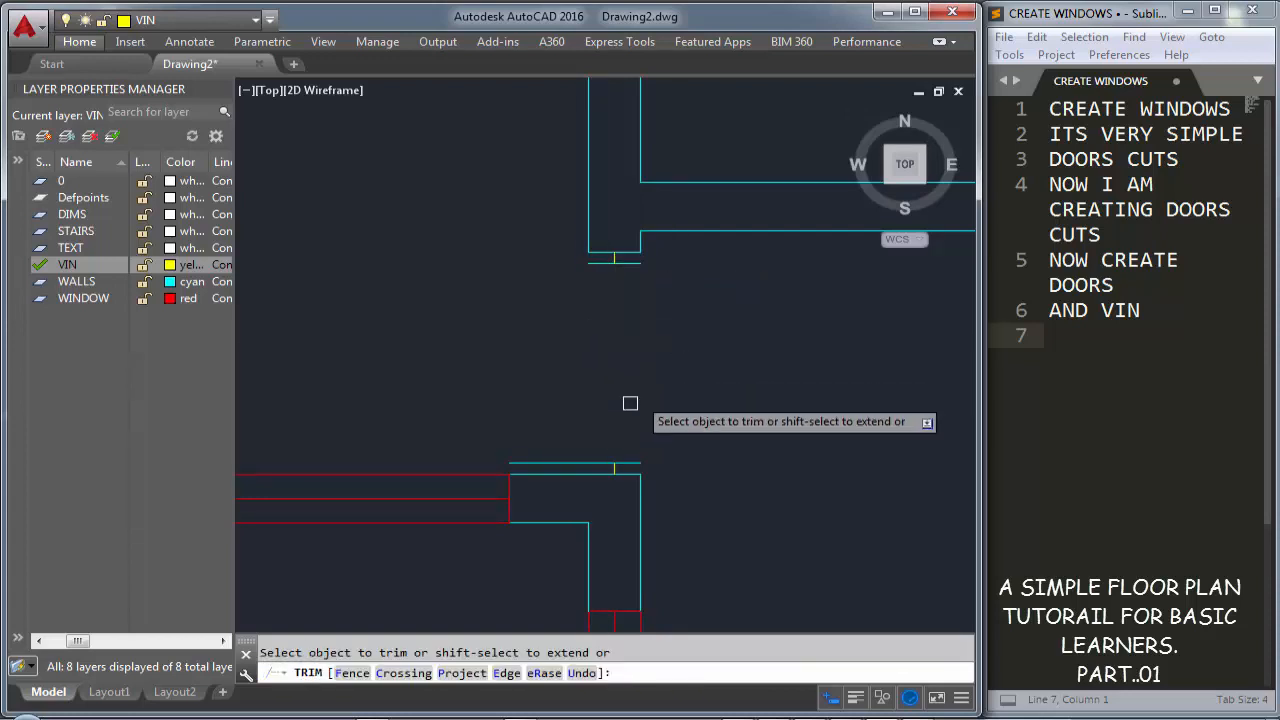
left_click(573, 457)
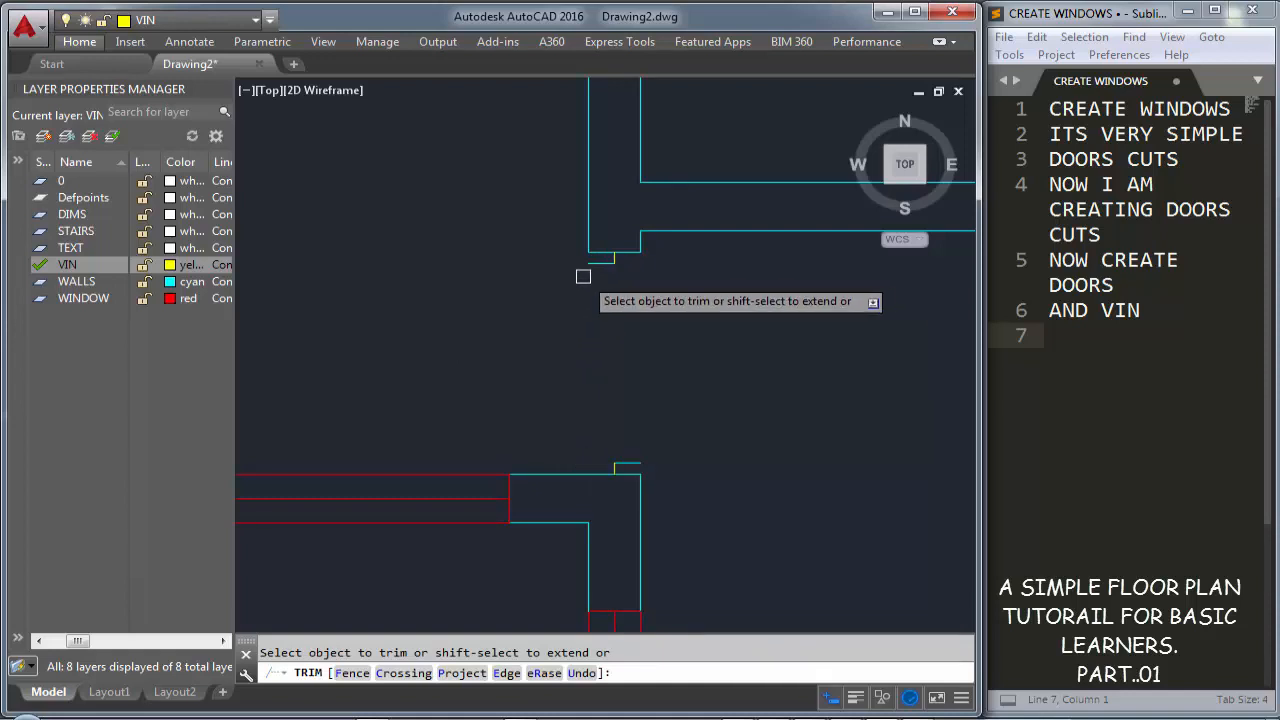
key("Escape")
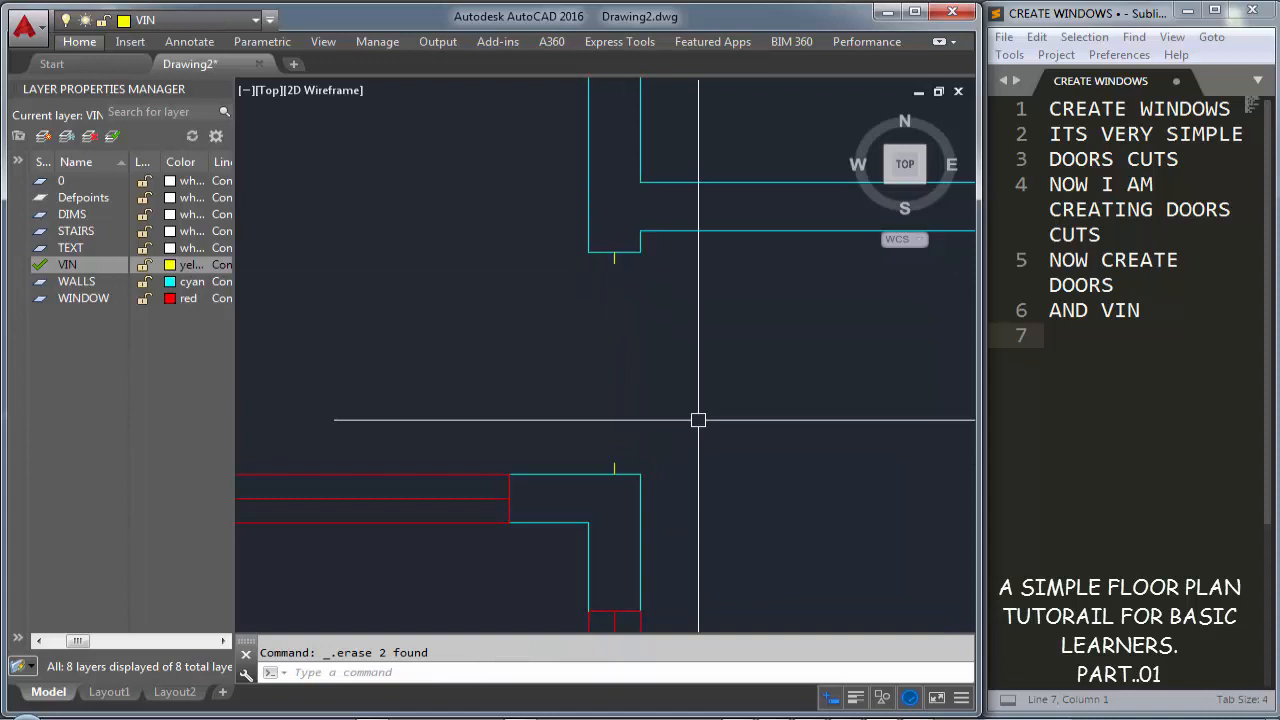
Measure the distance between the upper and lower yellow stubs with an aligned dimension
type("DIMA")
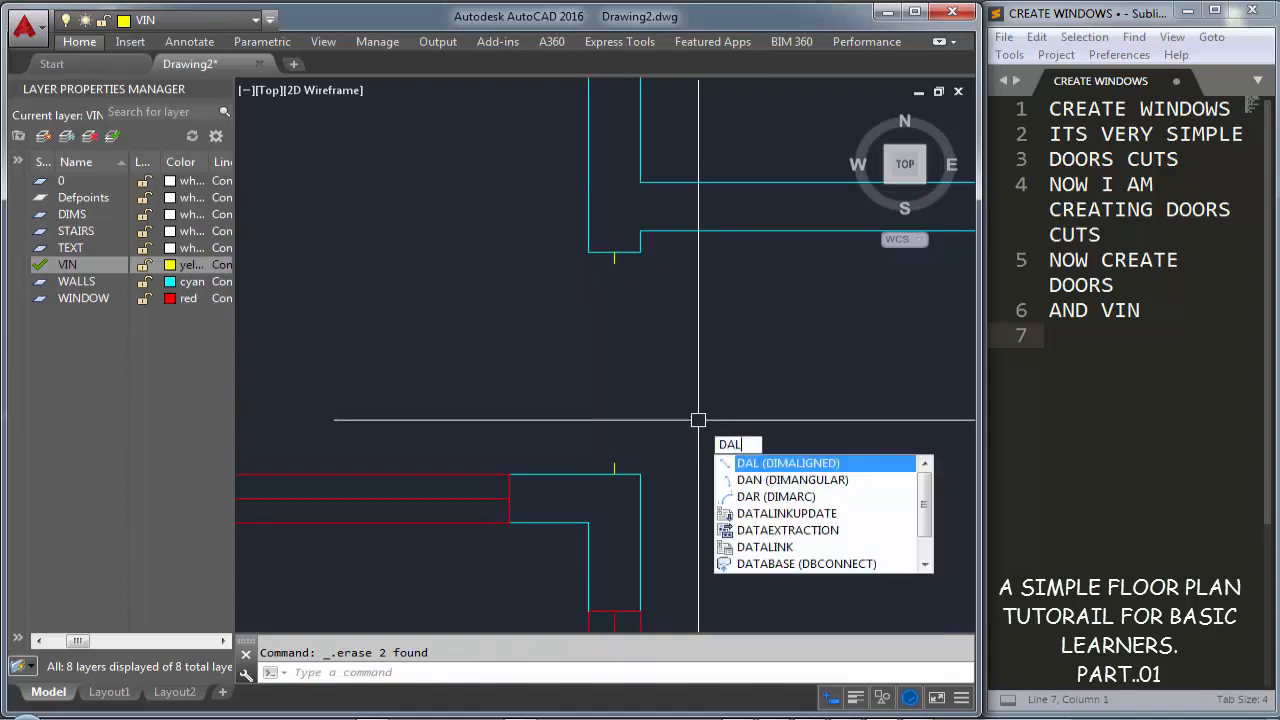
key("Return")
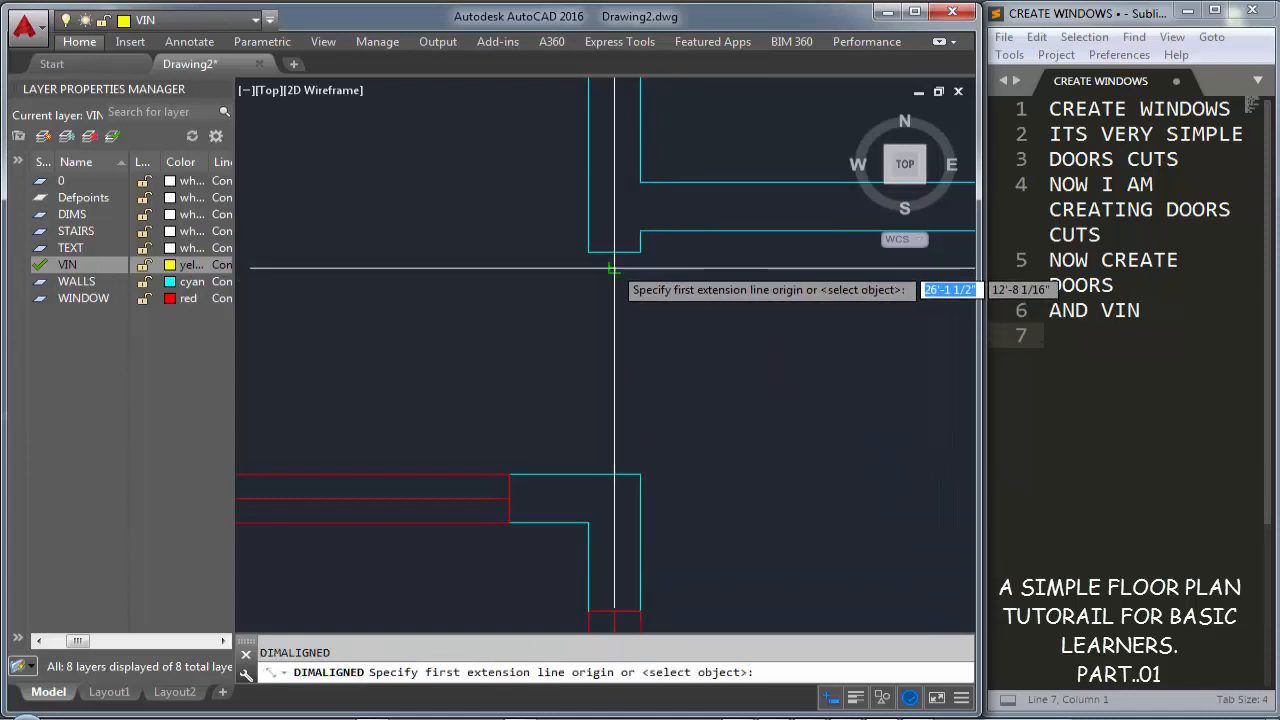
scroll(612, 270, "up", 4)
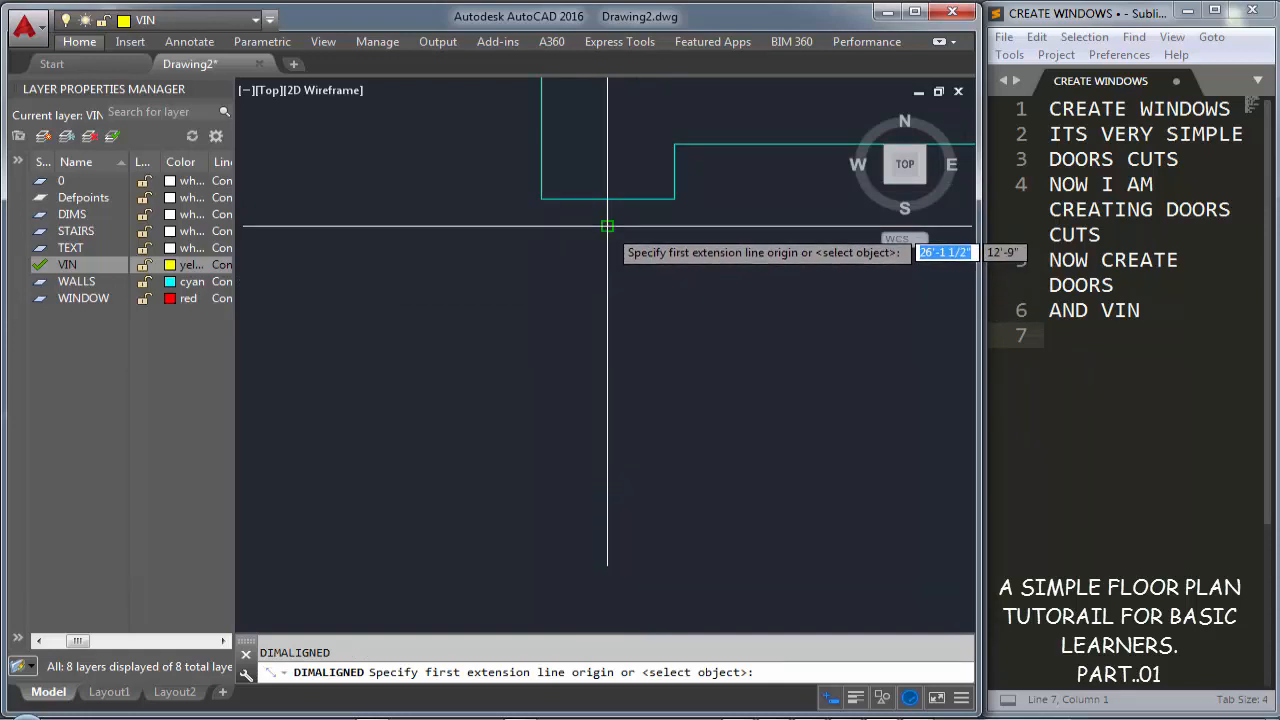
left_click(607, 200)
scroll(608, 263, "down", 4)
left_click(607, 438)
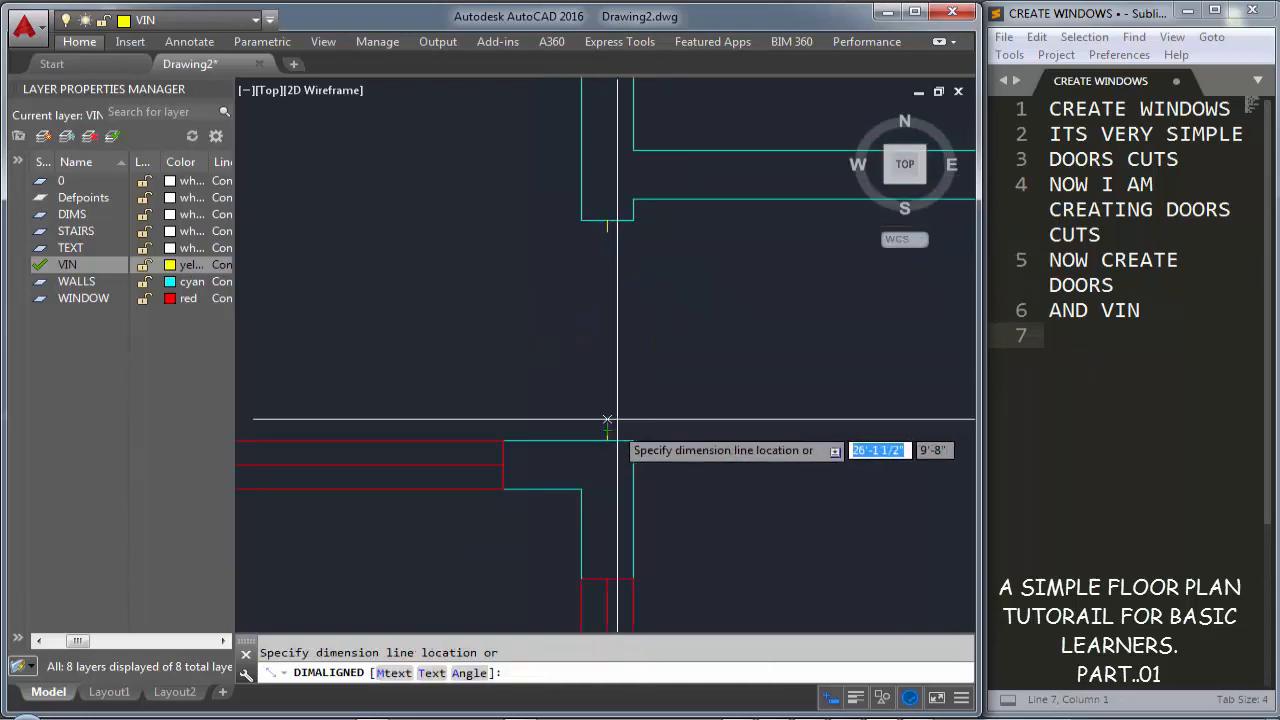
key("Escape")
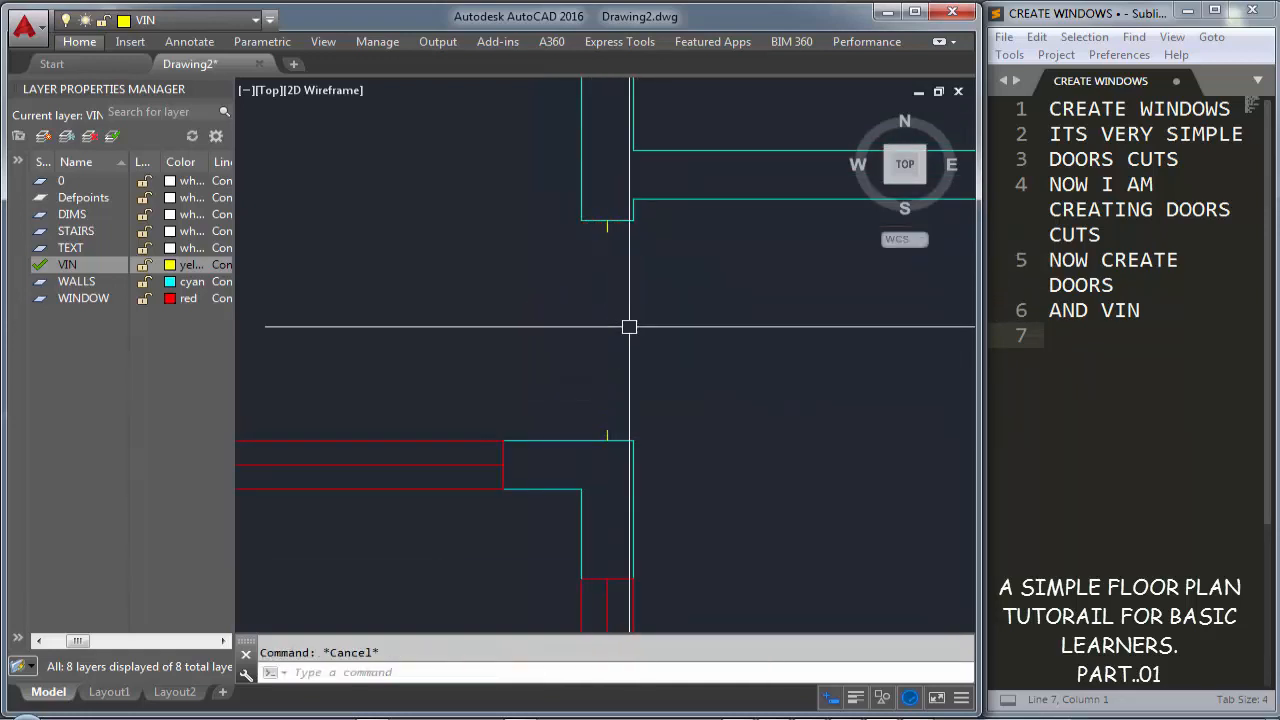
Draw a 37-inch horizontal door leaf line rightward from the free end of the upper stub, with Ortho on
type("l")
key("Return")
left_click(607, 230)
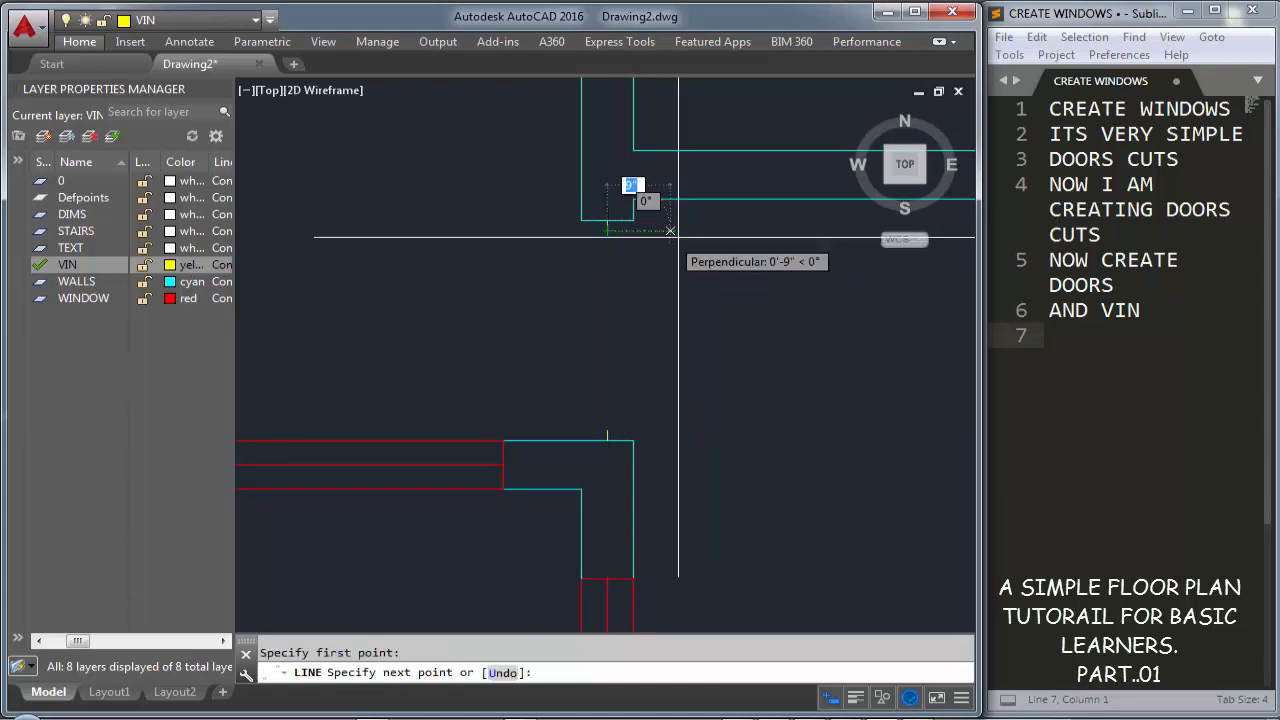
key("F8")
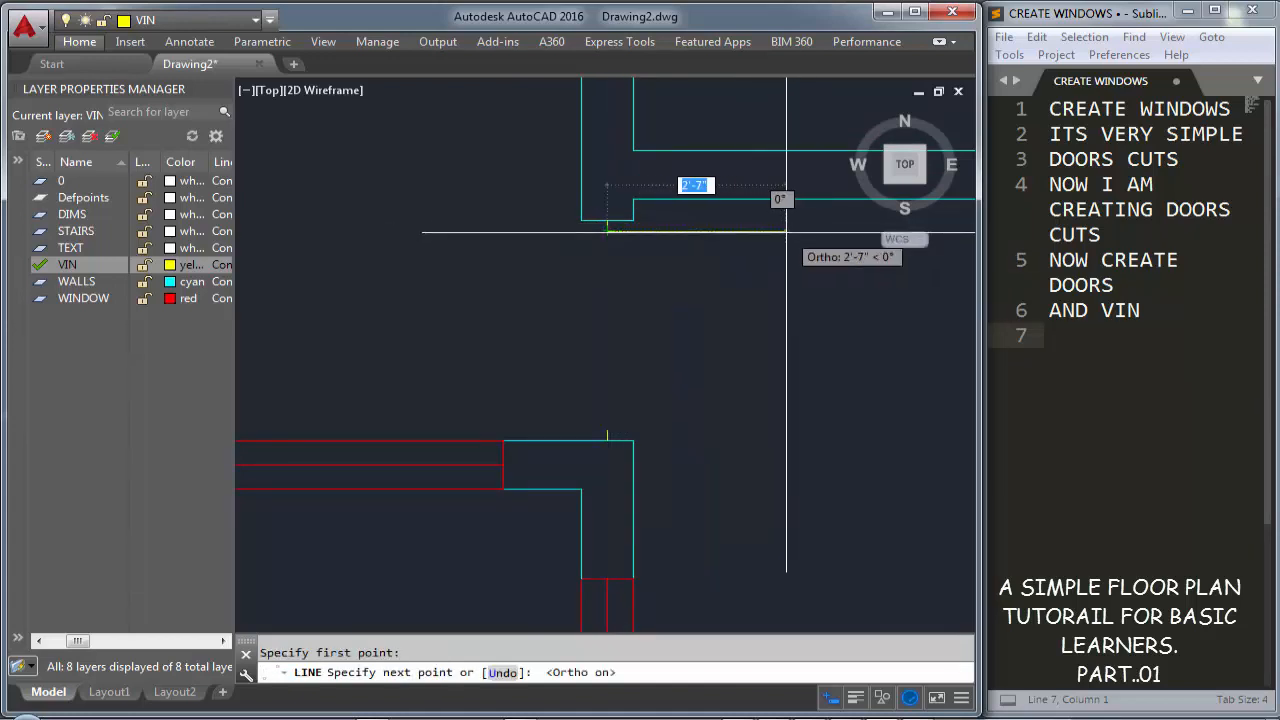
type("37")
key("Return")
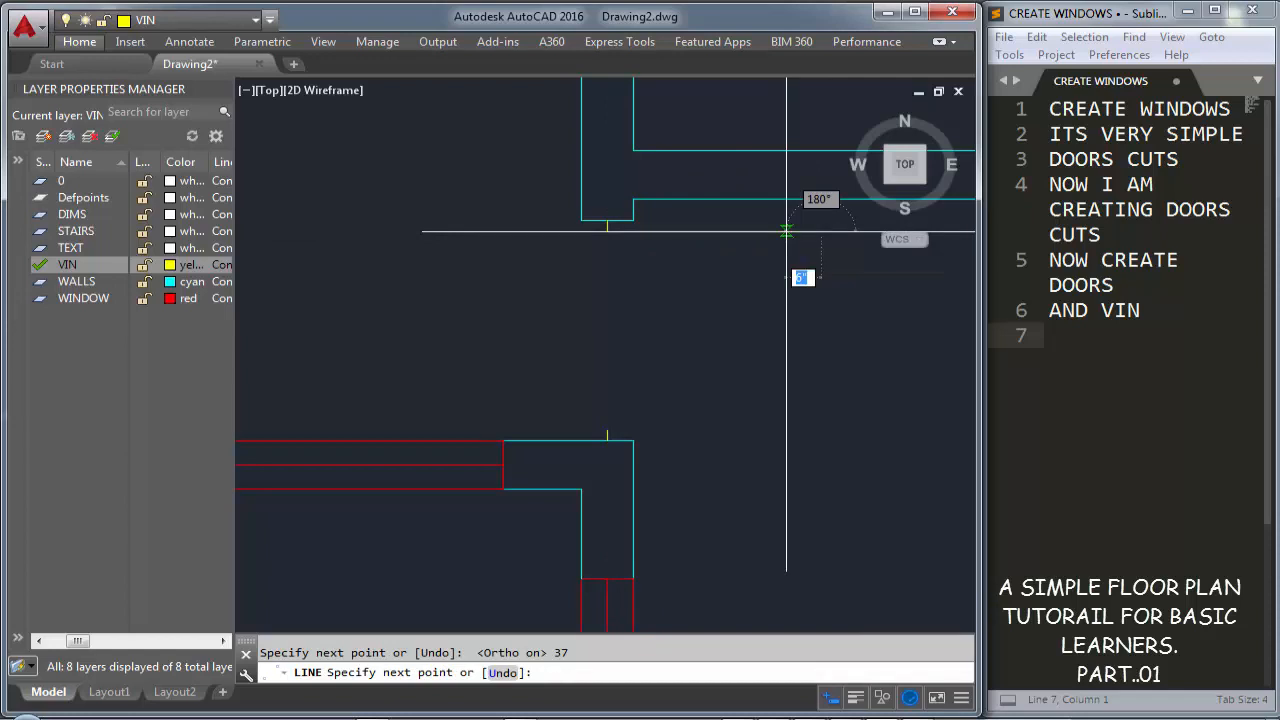
key("Escape")
Draw a circle centred on the leaf line's hinge end with its radius reaching the lower stub's tip
type("c")
key("Return")
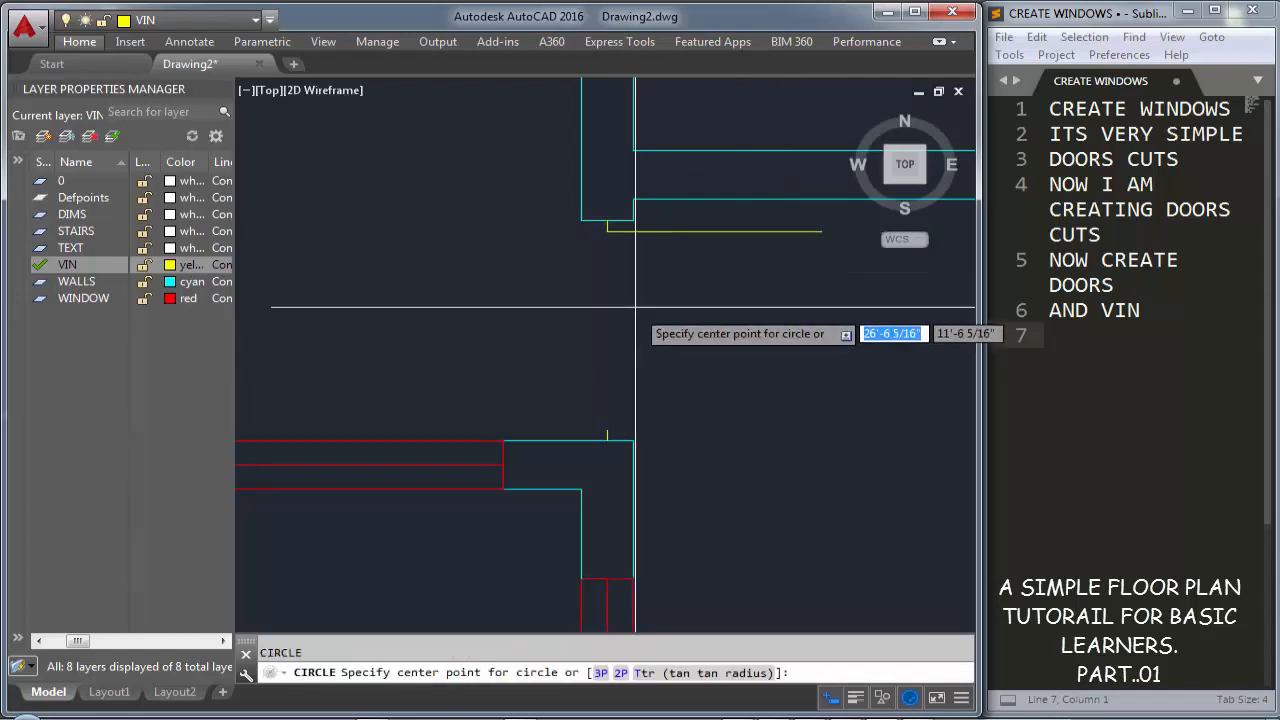
left_click(610, 233)
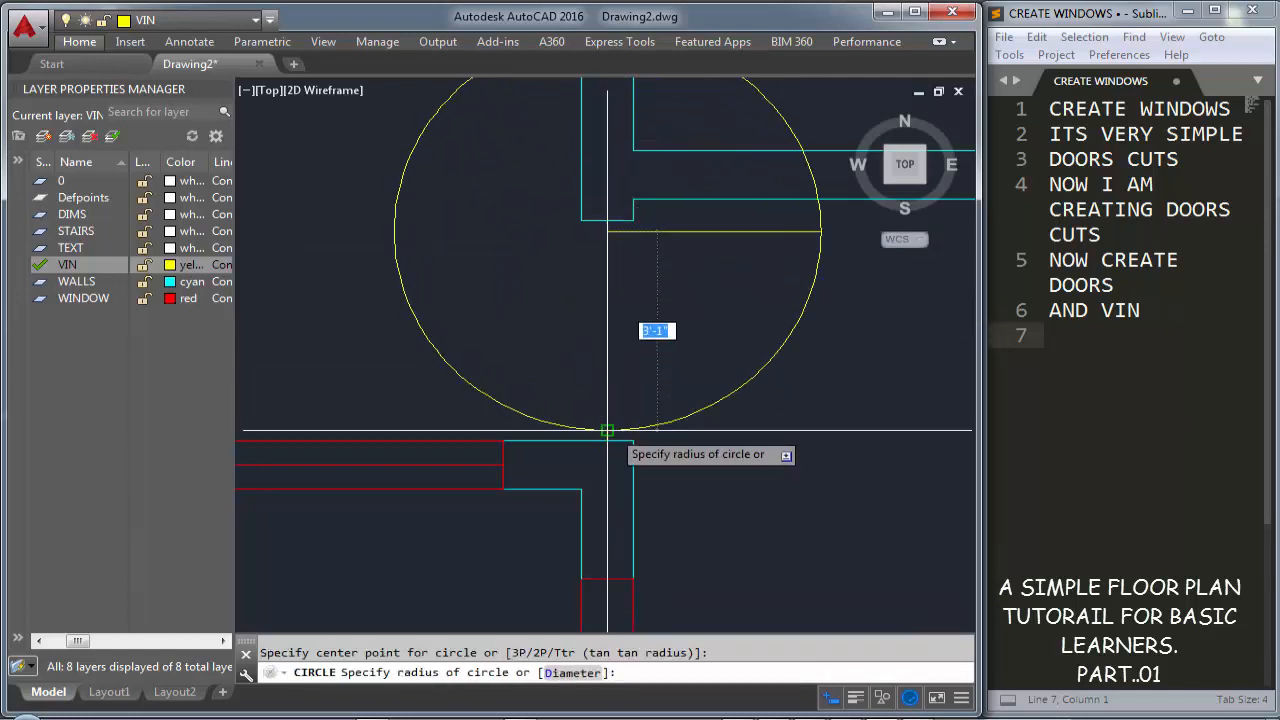
left_click(607, 431)
Trim the circle to the quarter arc between the leaf's tip and the lower stub, and erase the leftover arc above the wall
type("tr")
key("Return")
key("Return")
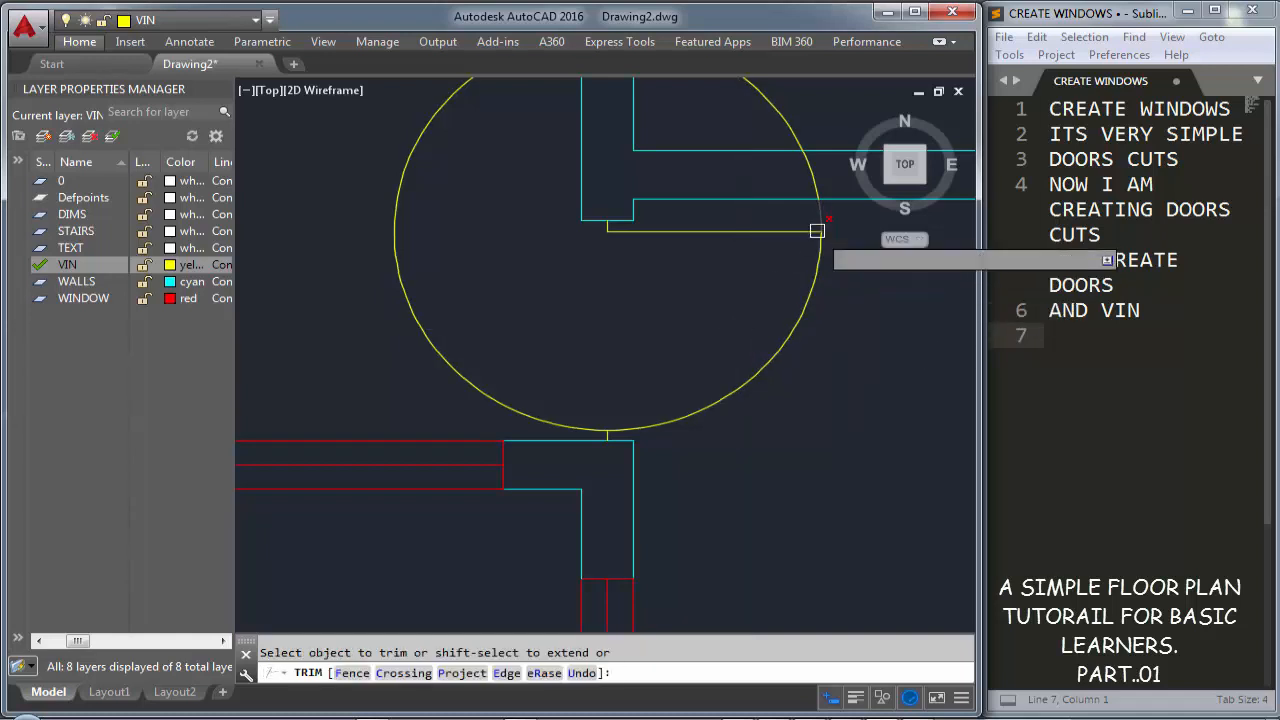
left_click(818, 214)
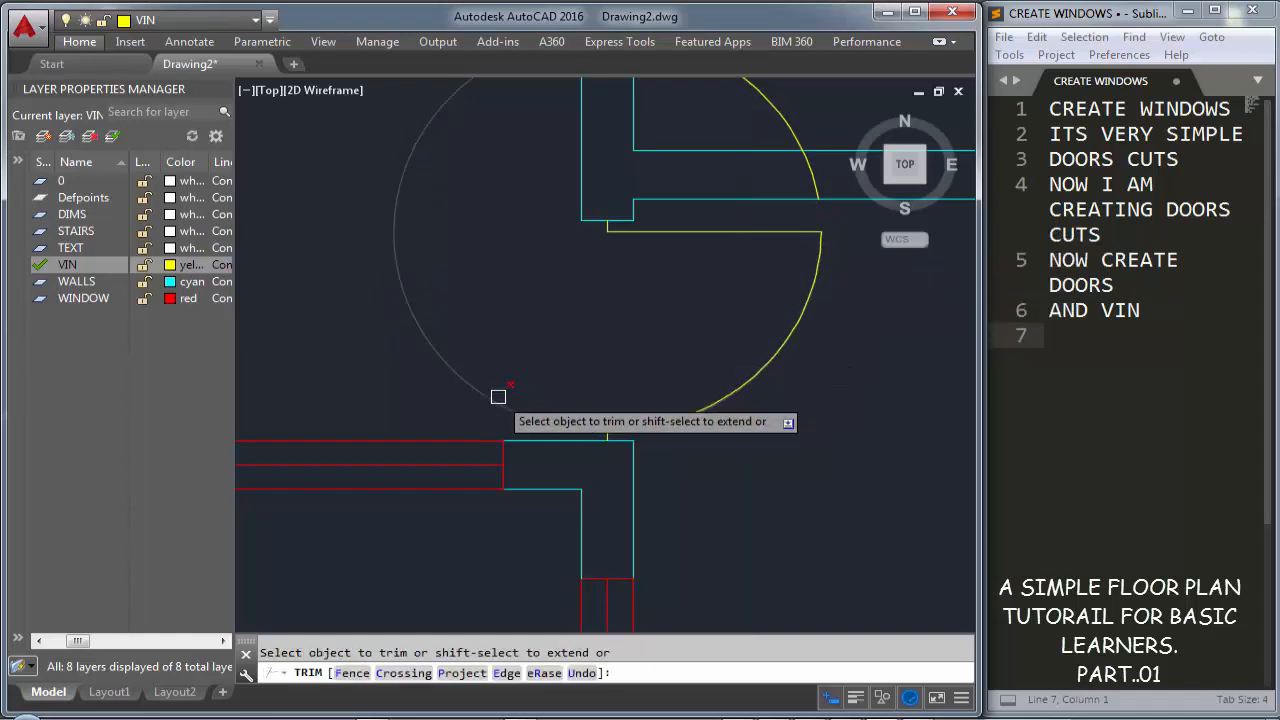
left_click(498, 396)
scroll(666, 280, "up", 4)
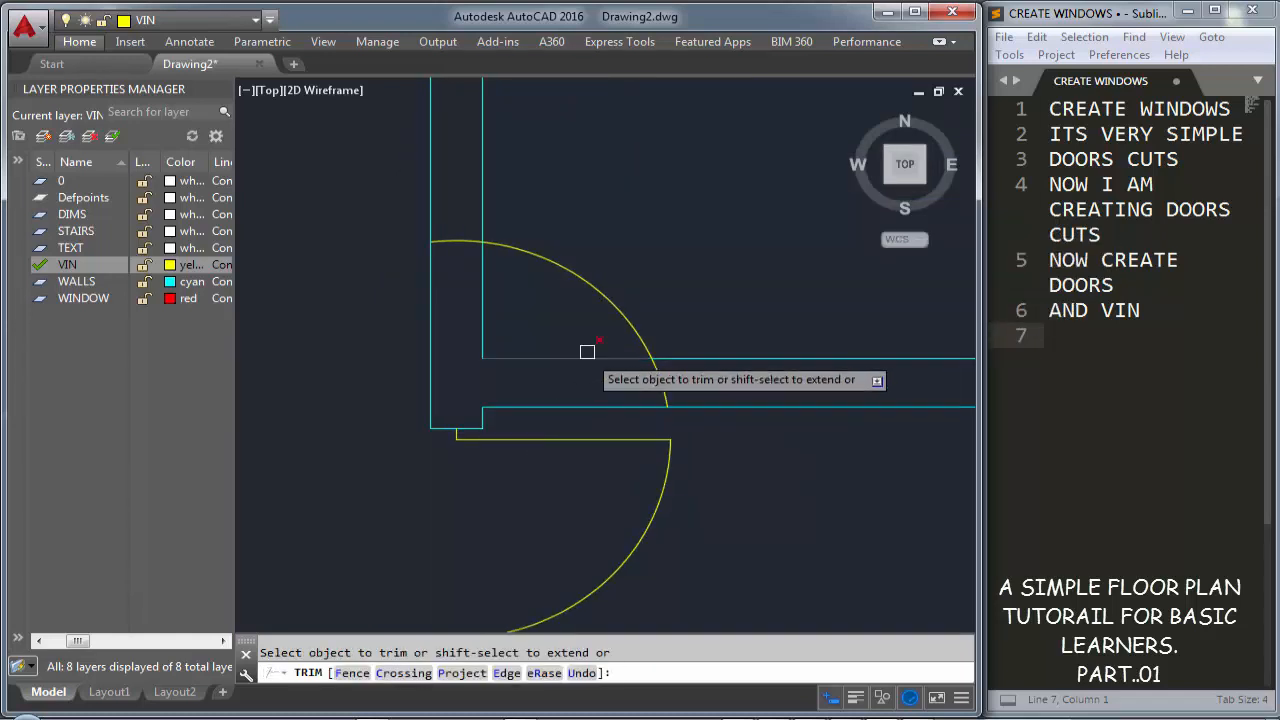
key("Escape")
left_click(597, 291)
Draw short vertical yellow stubs from the midpoints of both wall ends into the door gap left of the finished door
scroll(597, 289, "down", 6)
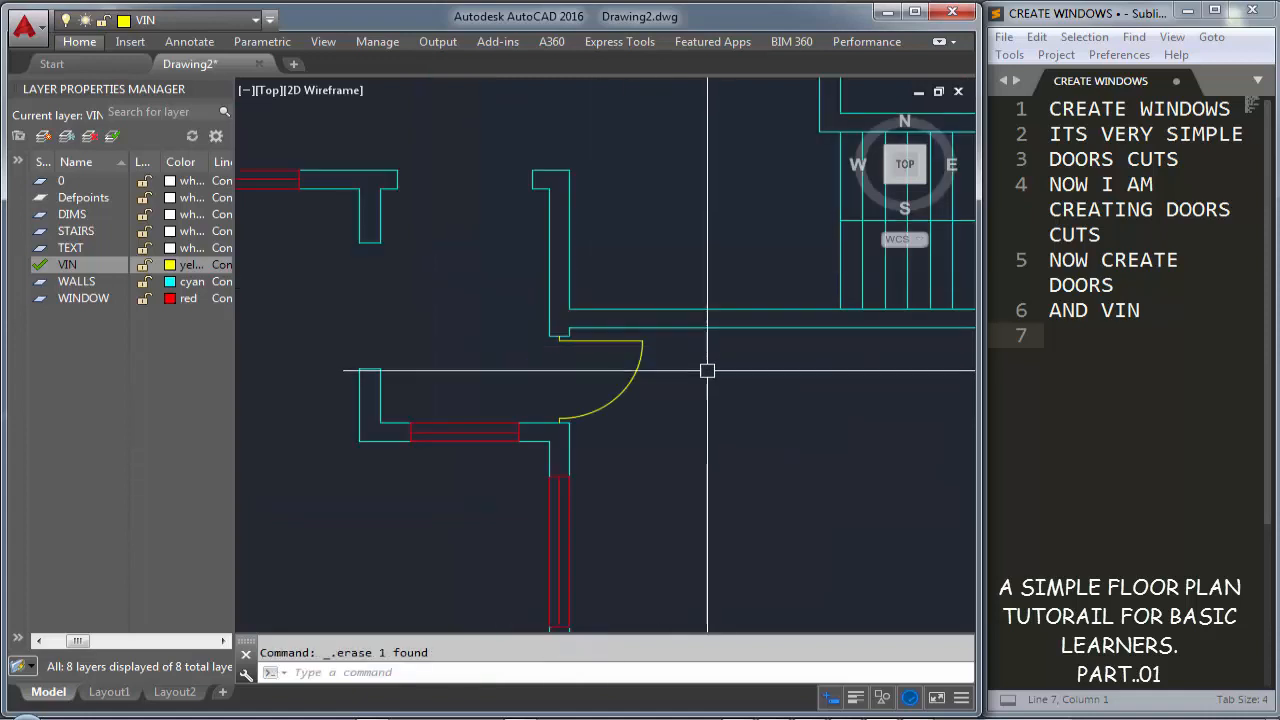
middle_click_drag(483, 360, 534, 431)
scroll(546, 433, "up", 2)
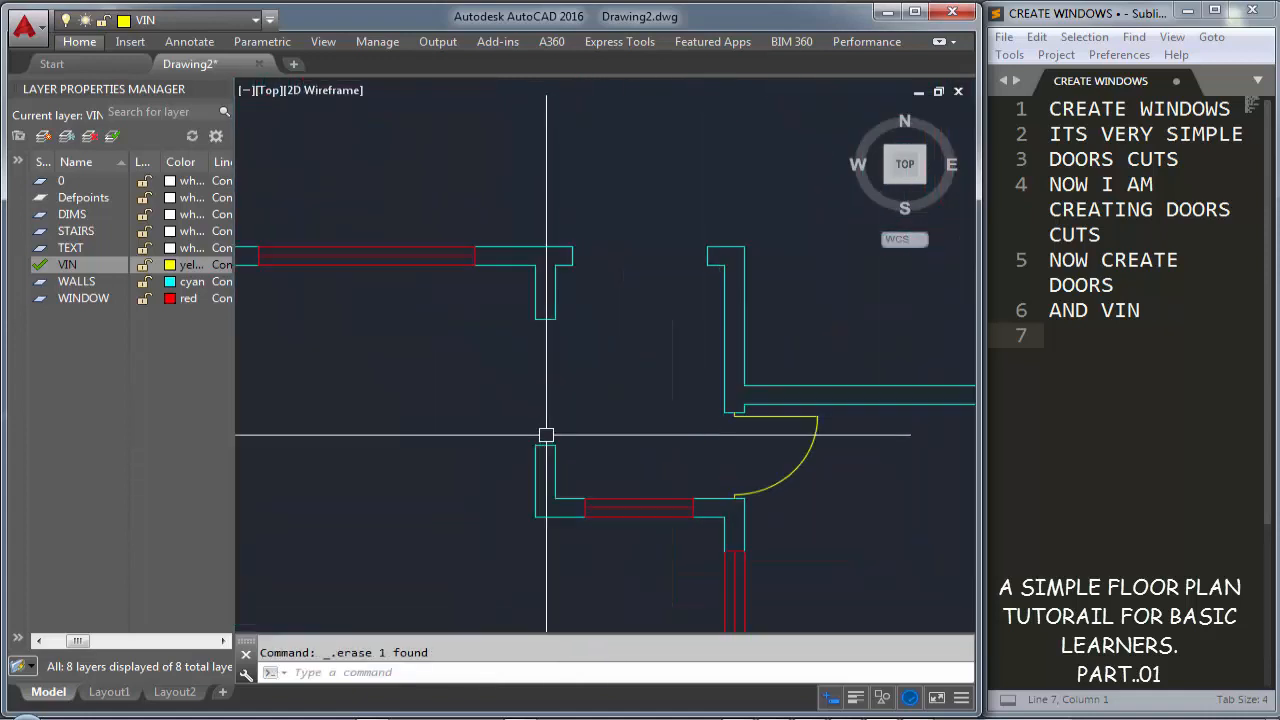
scroll(549, 390, "up", 2)
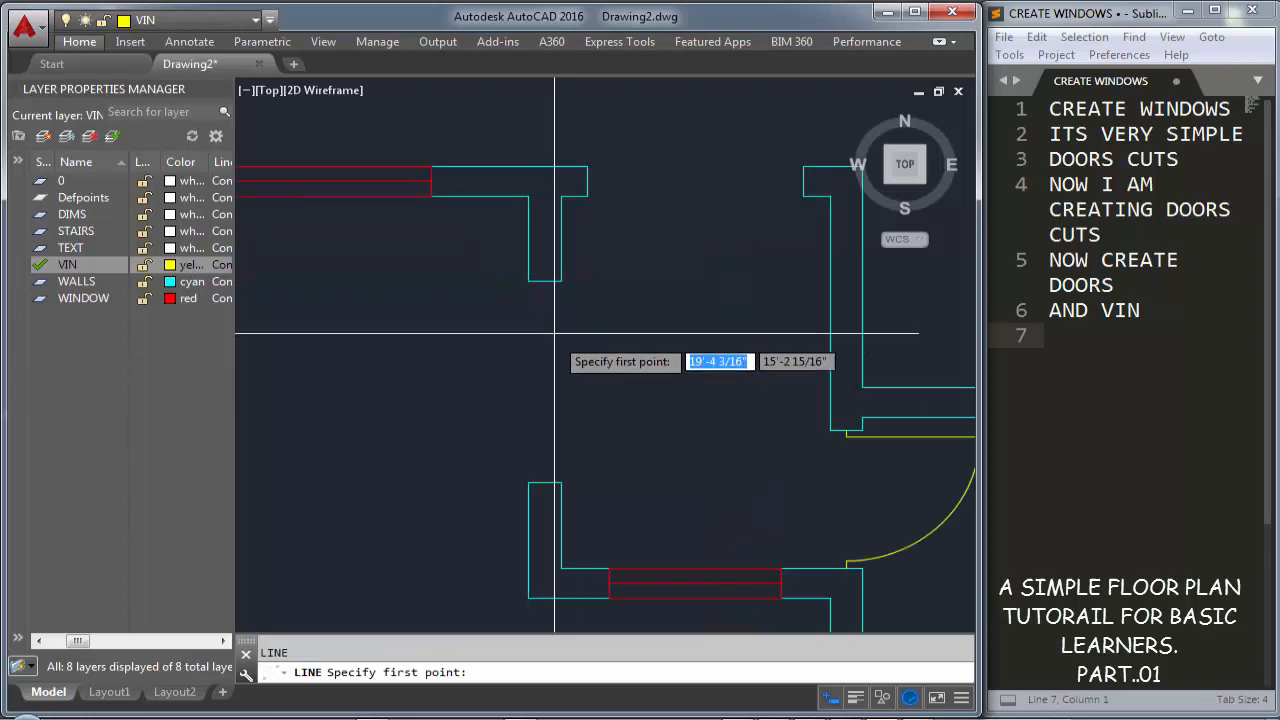
left_click(545, 281)
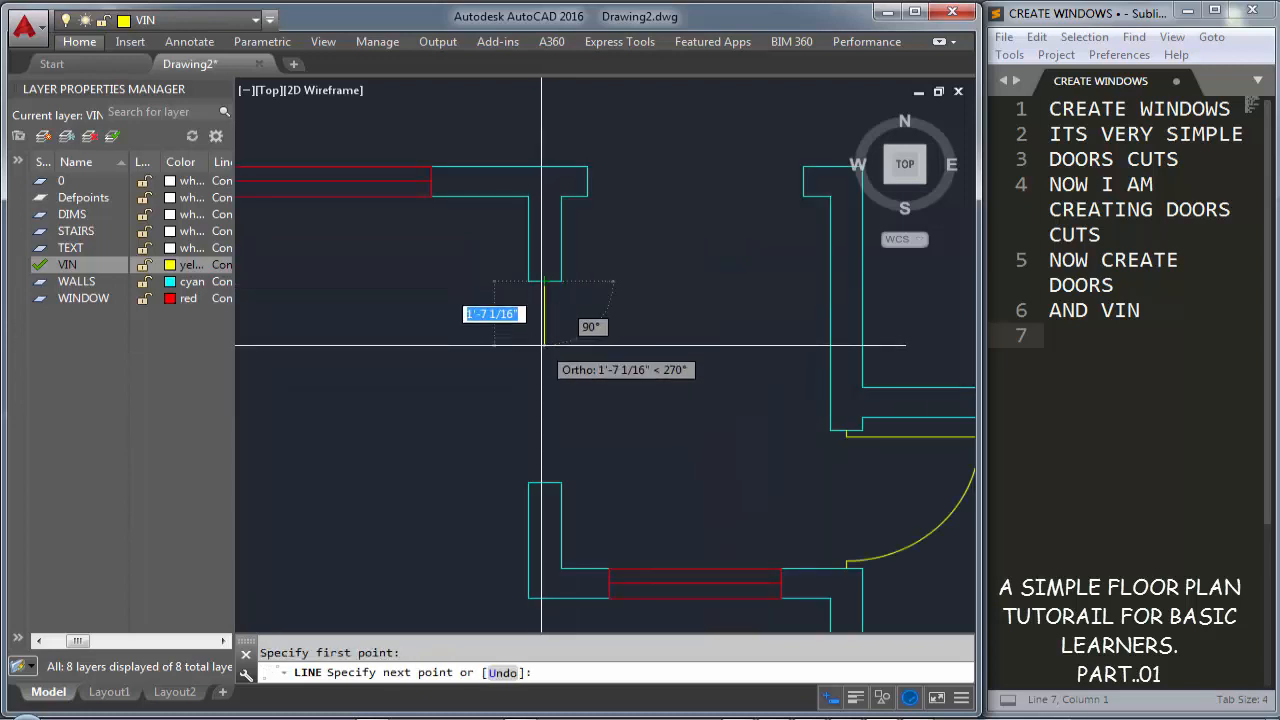
key("Return")
key("Return")
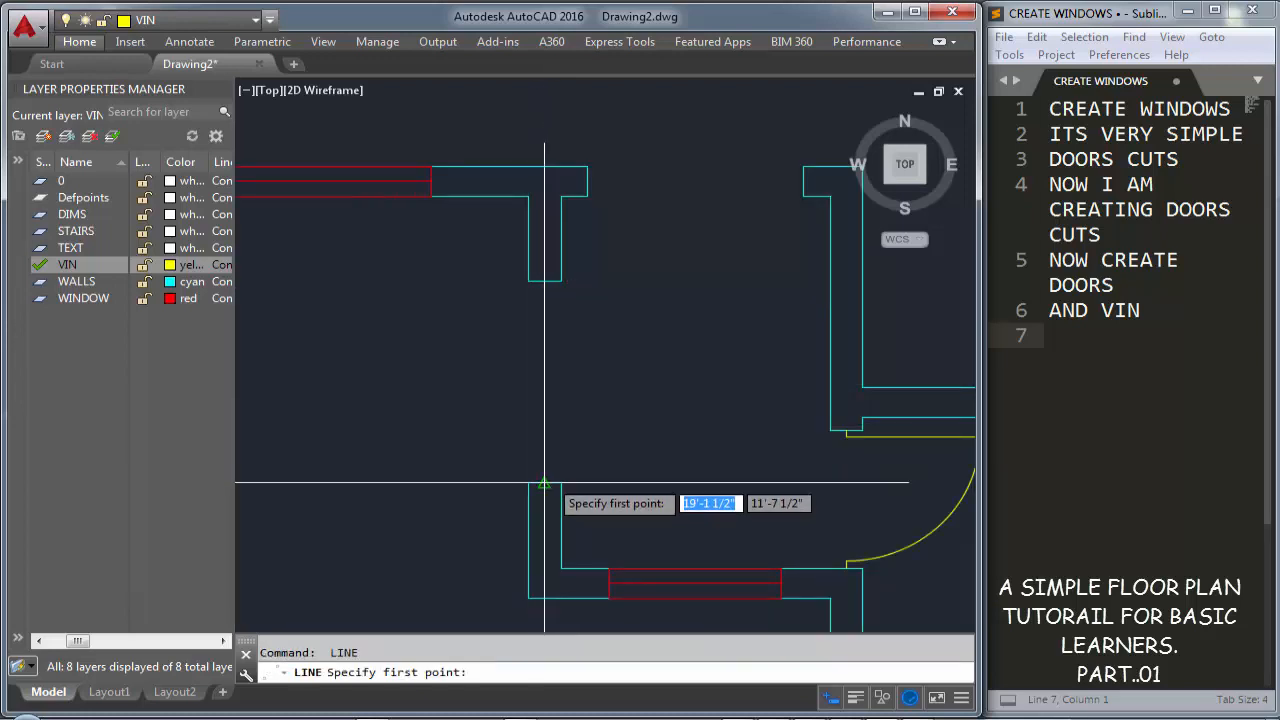
left_click(544, 482)
key("Return")
key("Return")
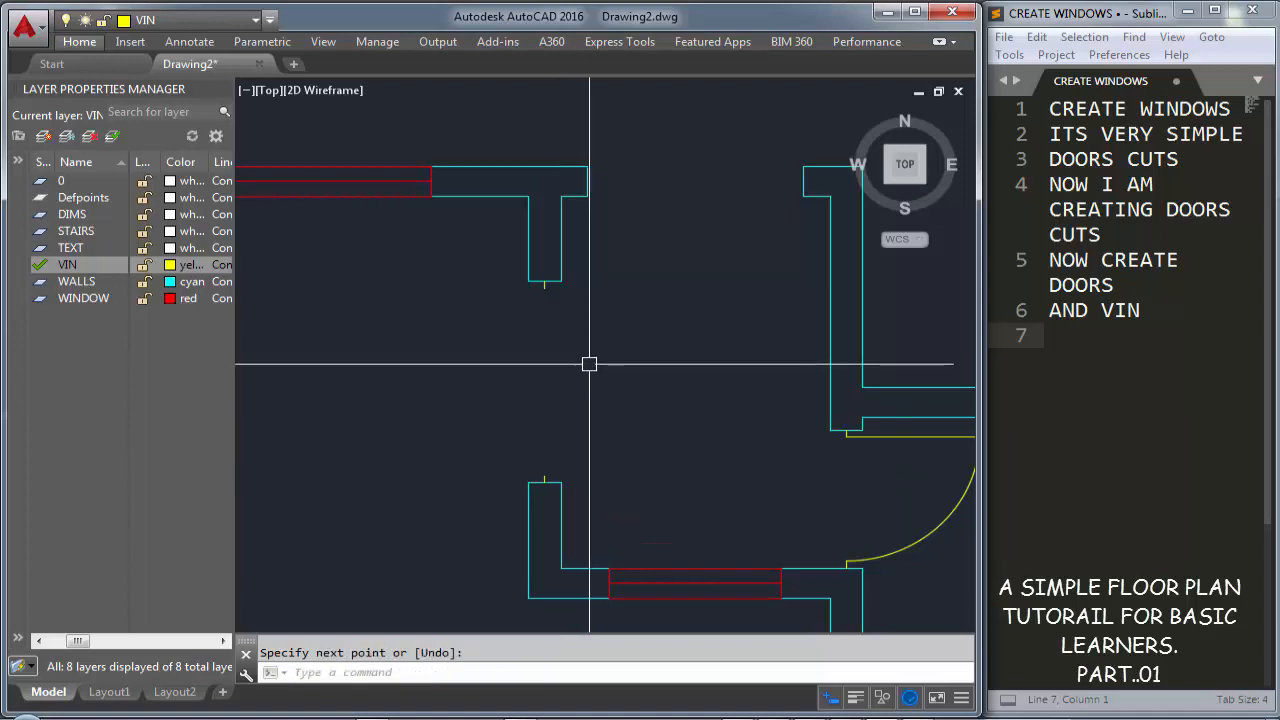
Measure the clear distance between the two stubs in the left door gap with an aligned dimension
type("DIMAL")
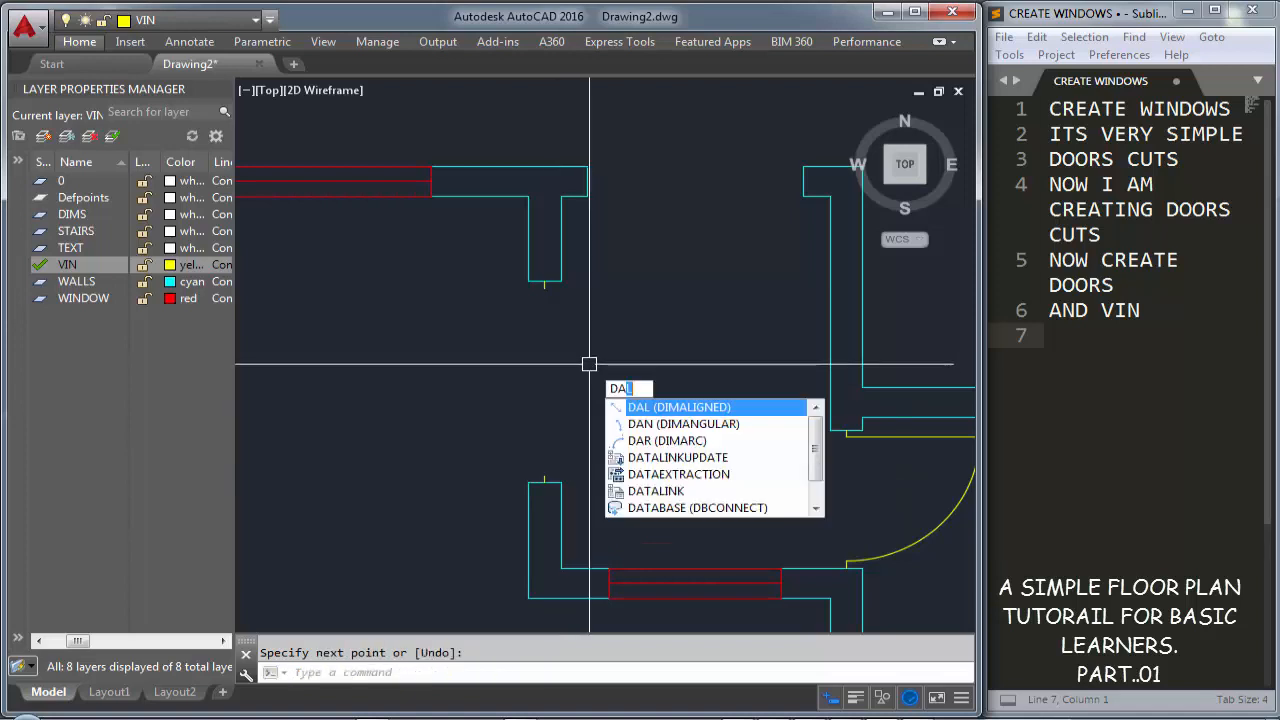
key("Return")
left_click(544, 281)
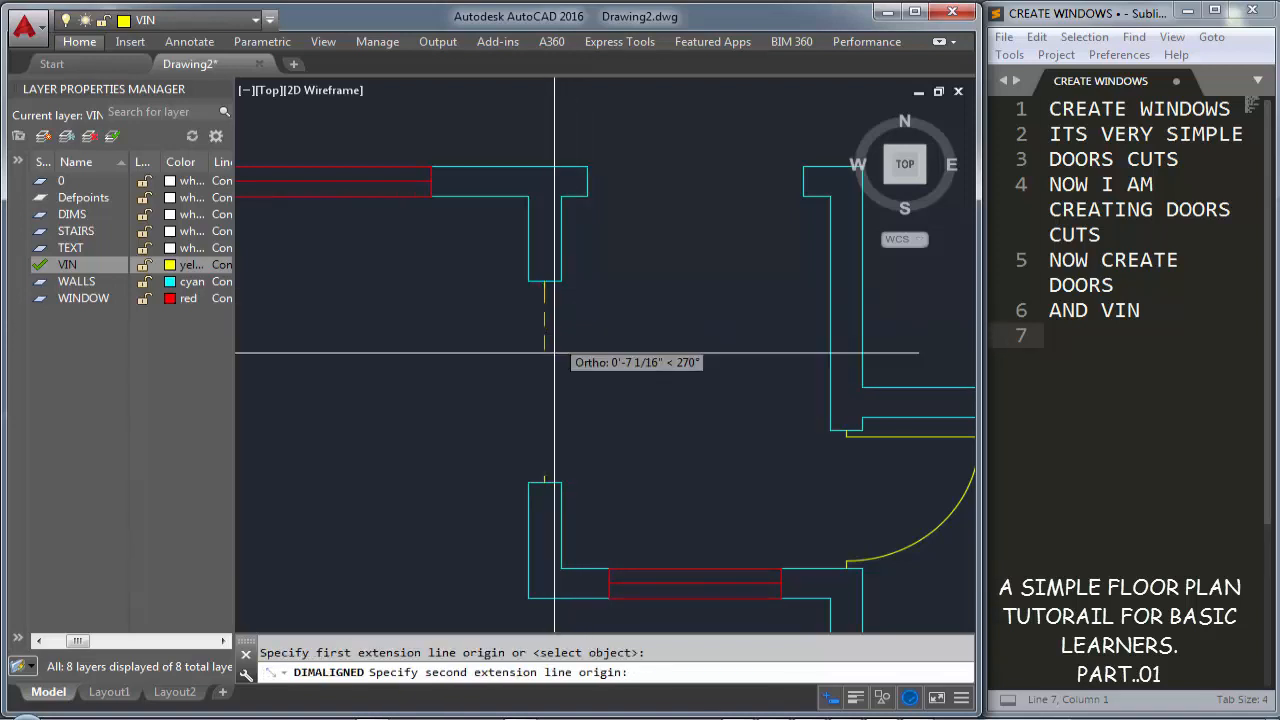
left_click(544, 482)
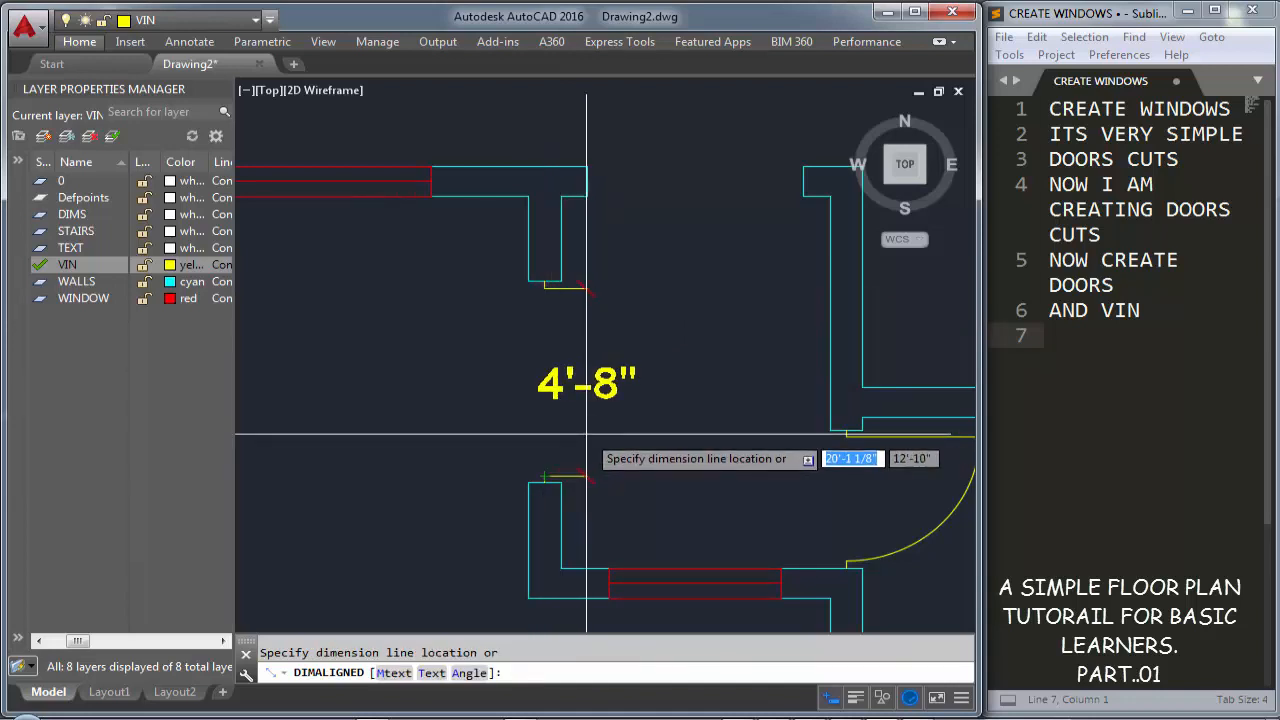
key("Escape")
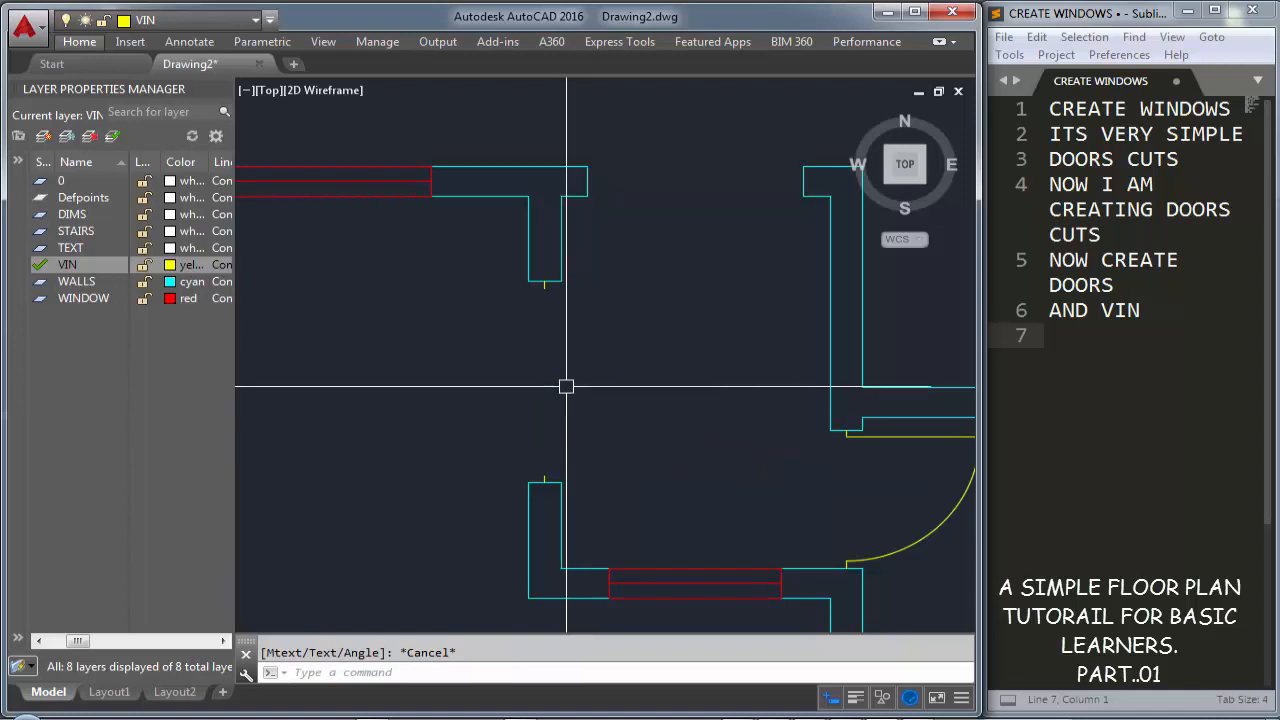
Draw two equal horizontal door leaf lines rightward from the stub ends, each half the clear gap in length
type("l")
key("Return")
left_click(544, 286)
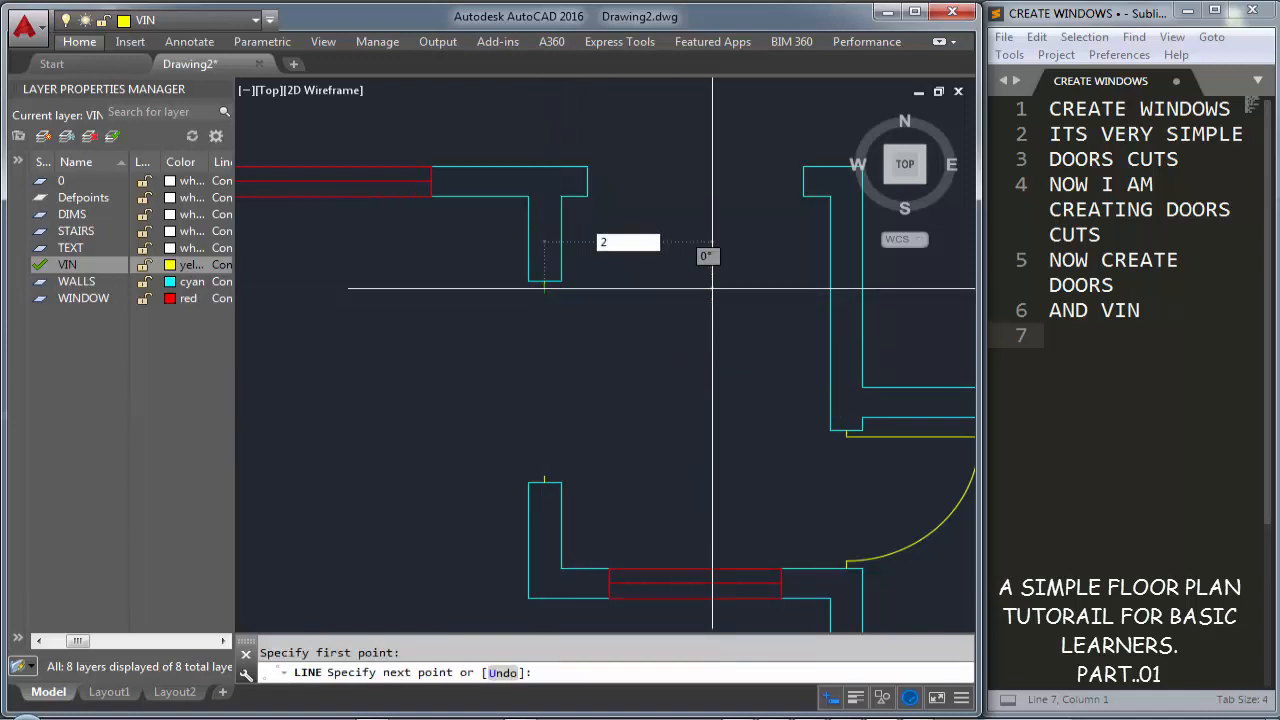
left_click(645, 322)
key("Return")
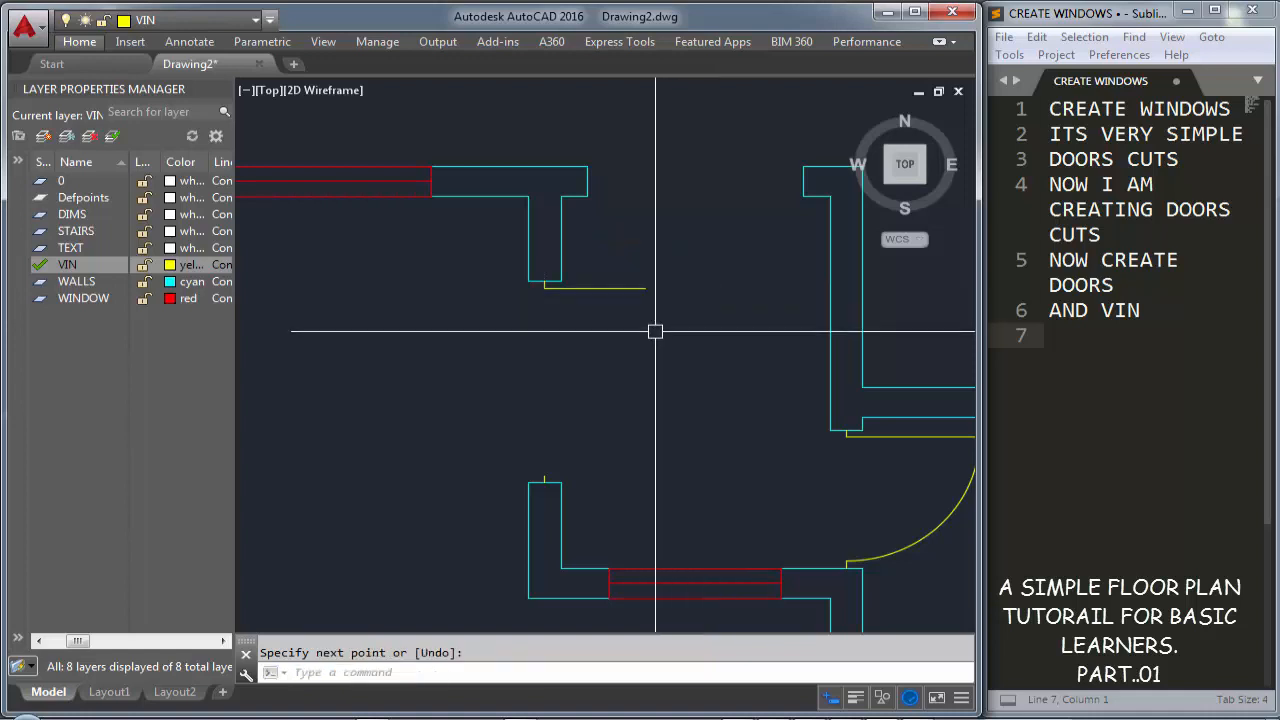
key("Return")
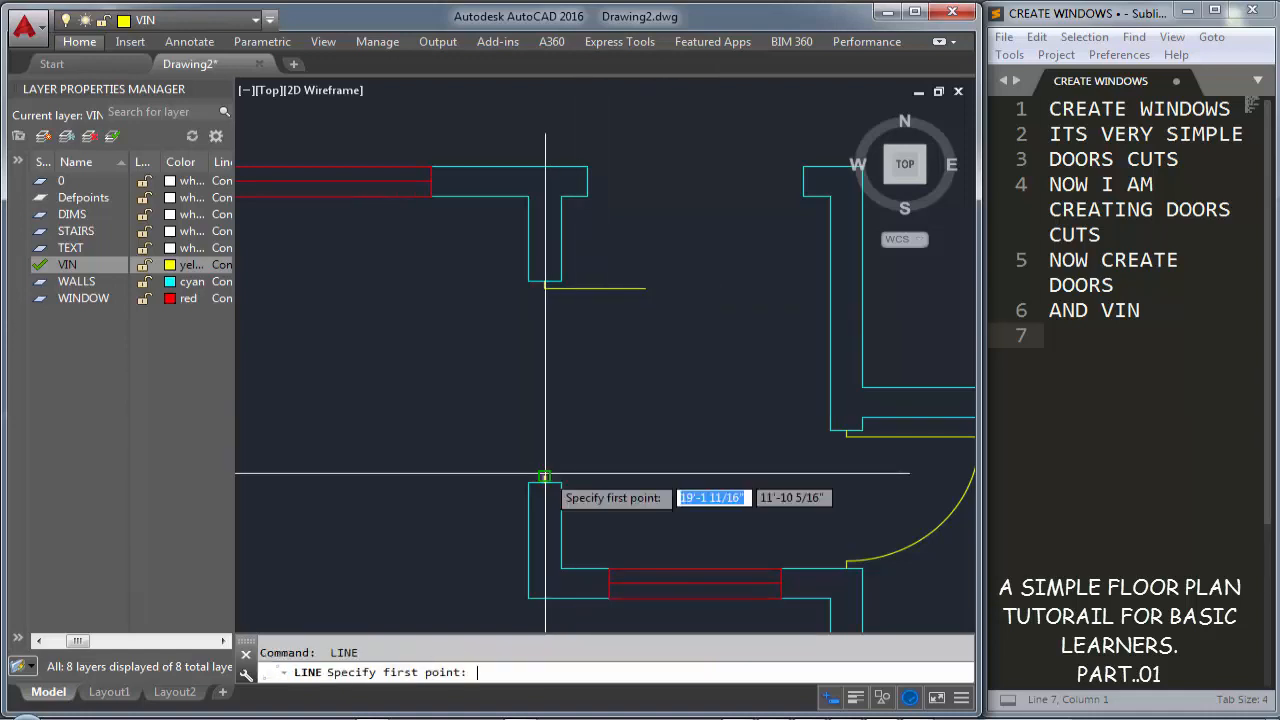
left_click(545, 474)
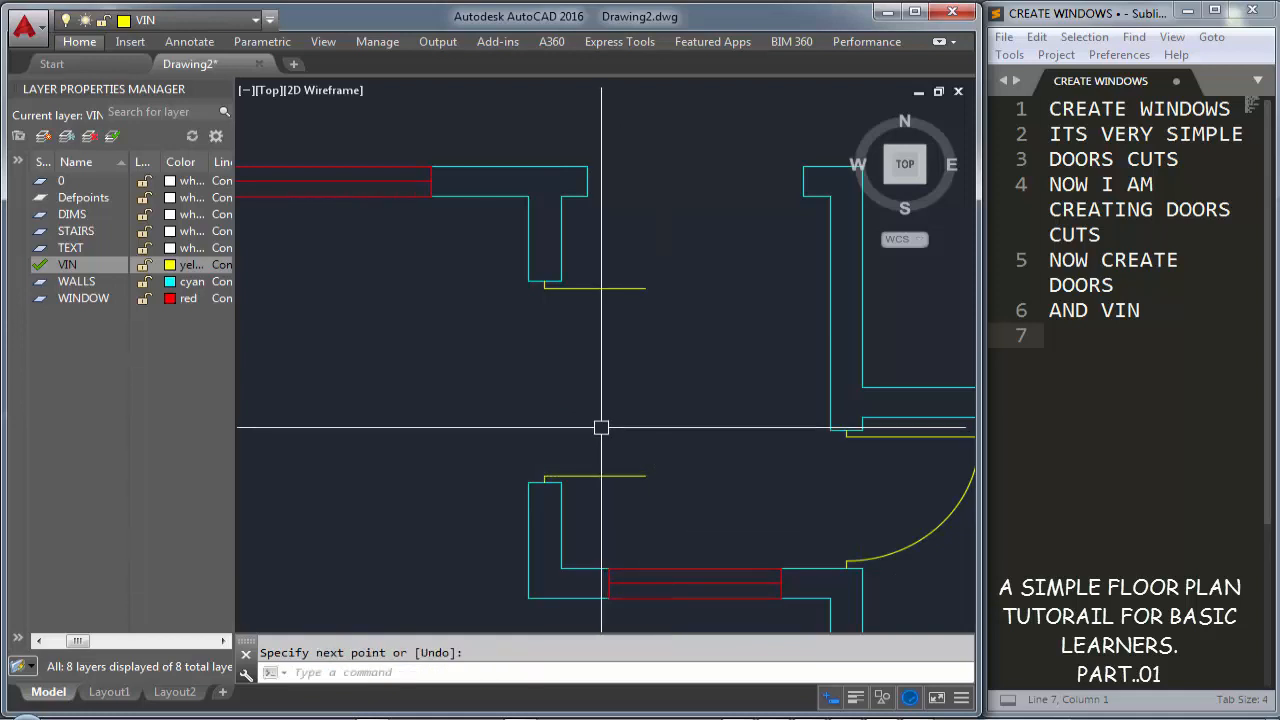
Draw two circles centred on the stub ends of the double door, each with its radius reaching its leaf's tip
key("Return")
left_click(545, 475)
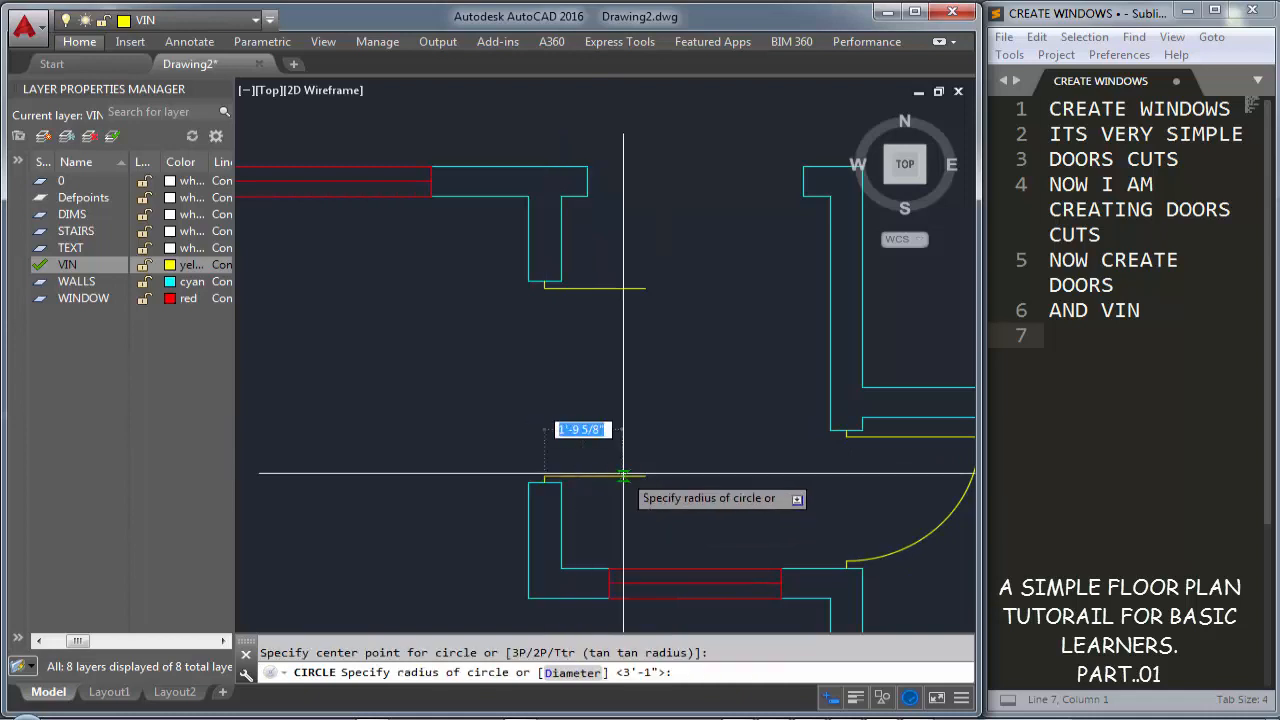
left_click(645, 476)
key("Return")
key("Return")
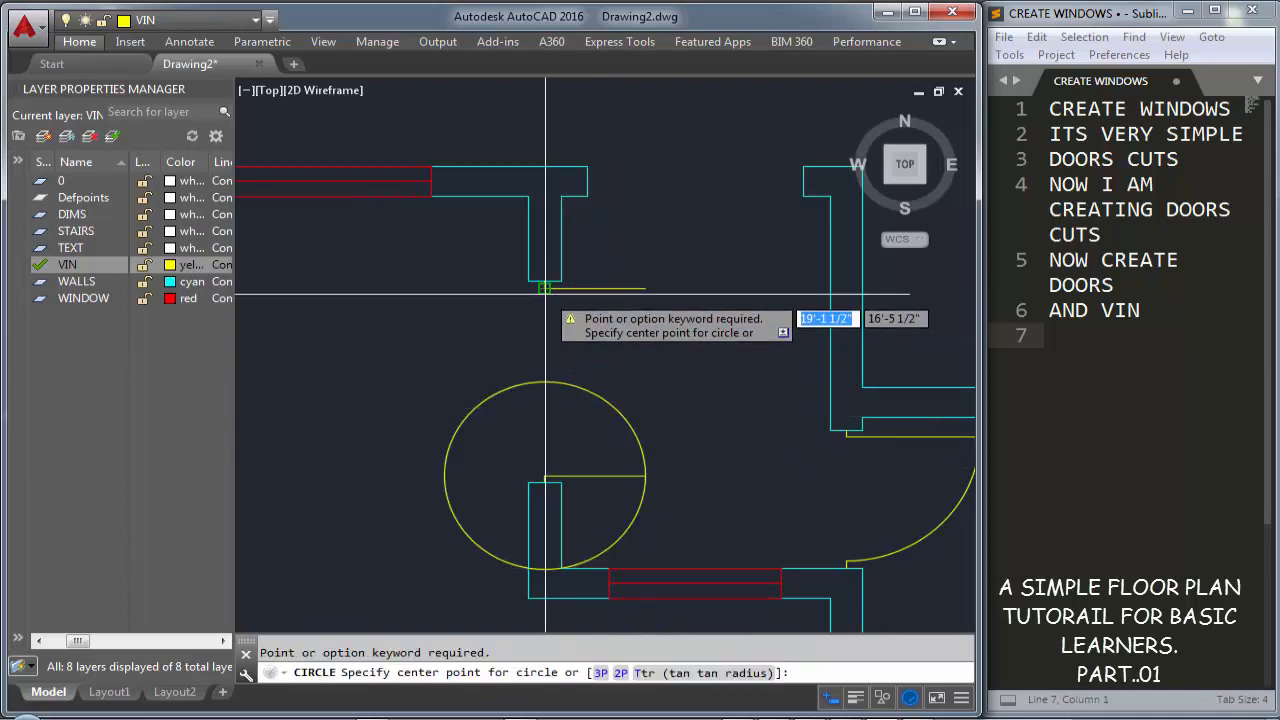
key("Escape")
key("Return")
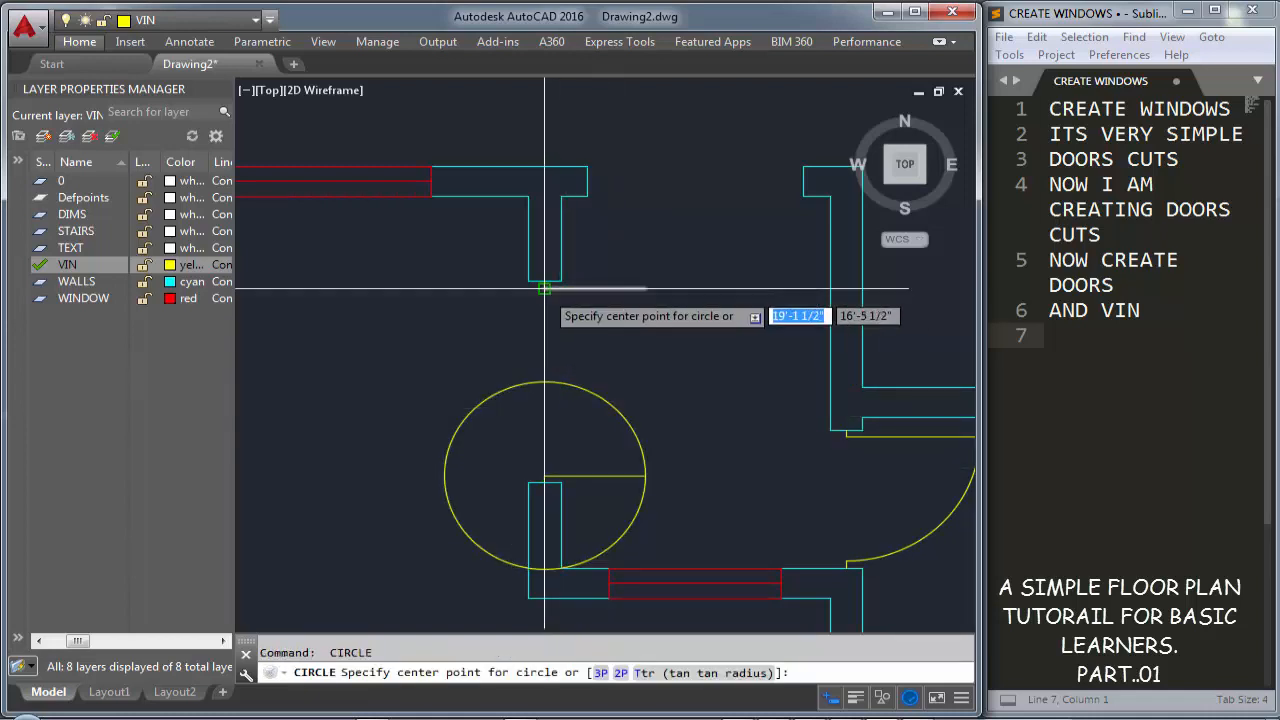
left_click(545, 288)
left_click(645, 288)
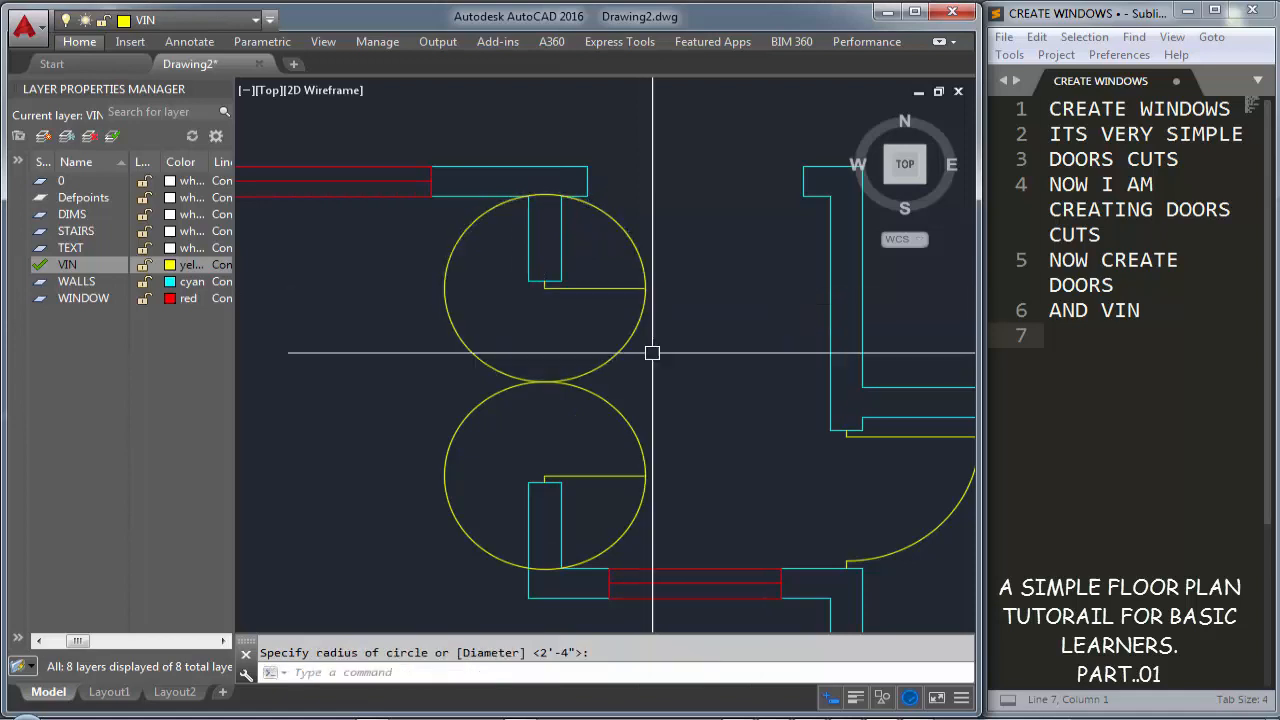
Trim both circles to quarter swing arcs meeting mid-gap, and erase the leftover arc pieces inside the walls
type("TR")
key("Return")
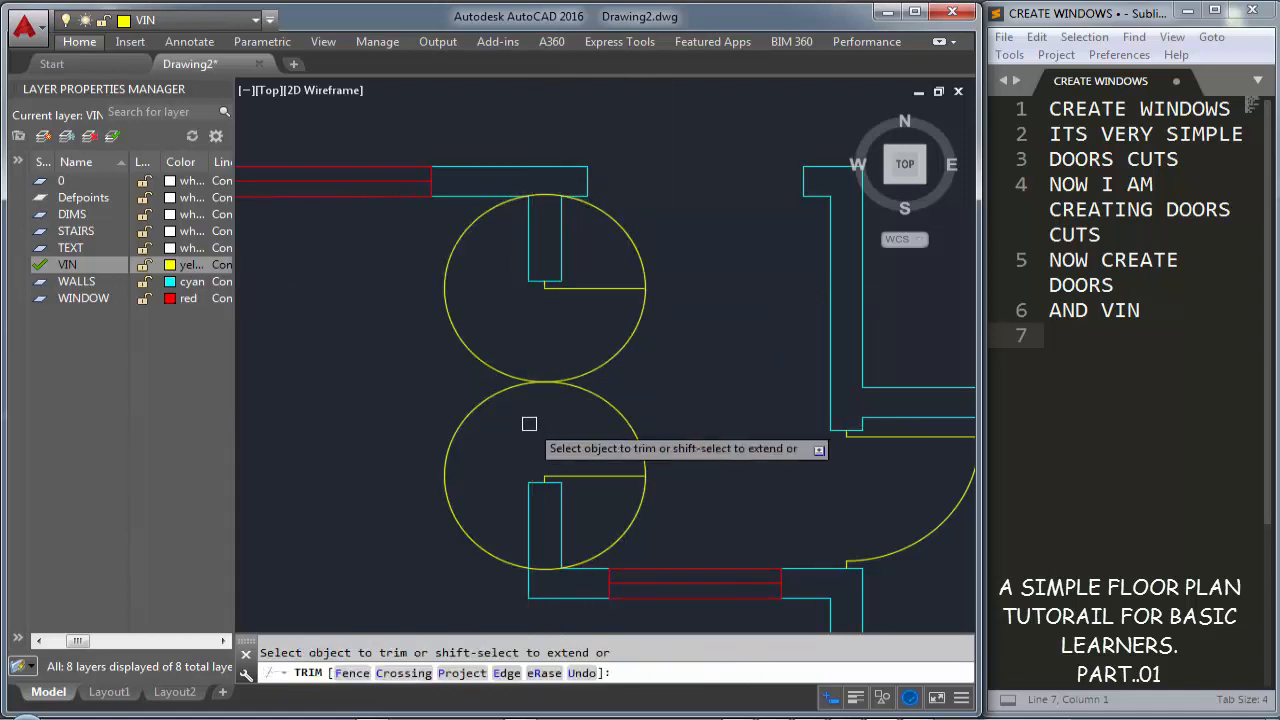
left_click(499, 399)
left_click(493, 359)
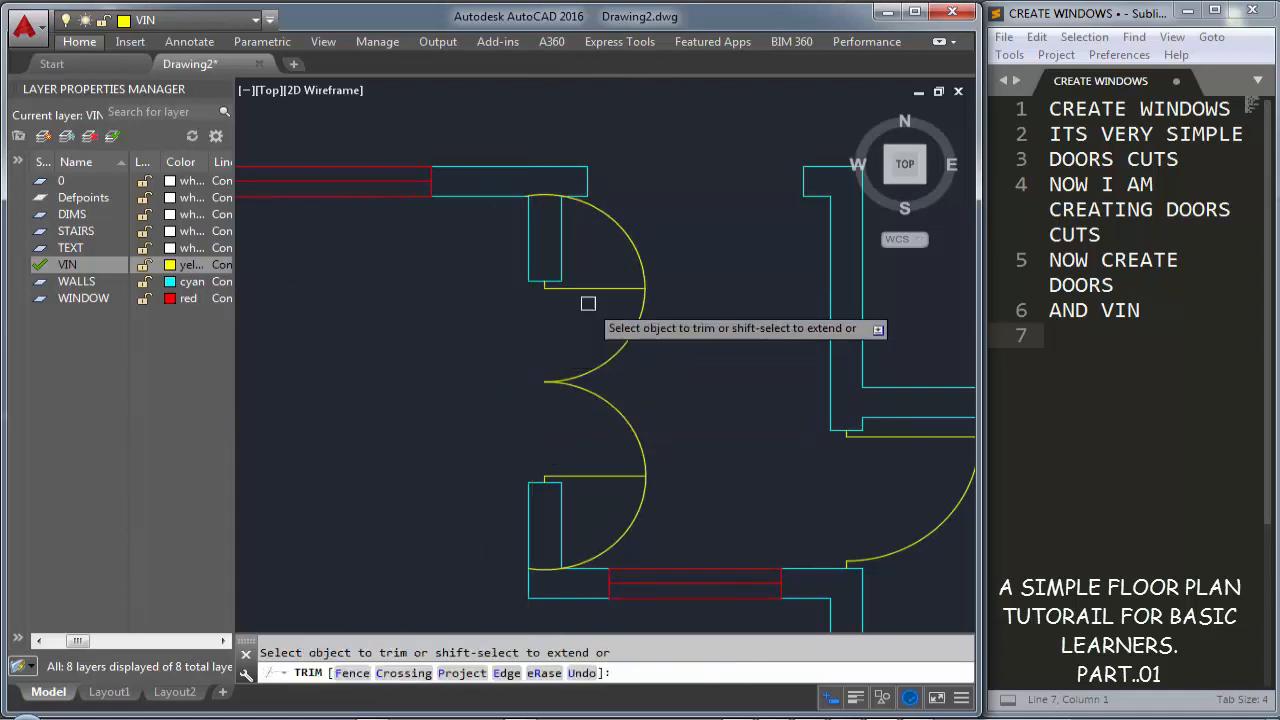
left_click(628, 234)
left_click(640, 483)
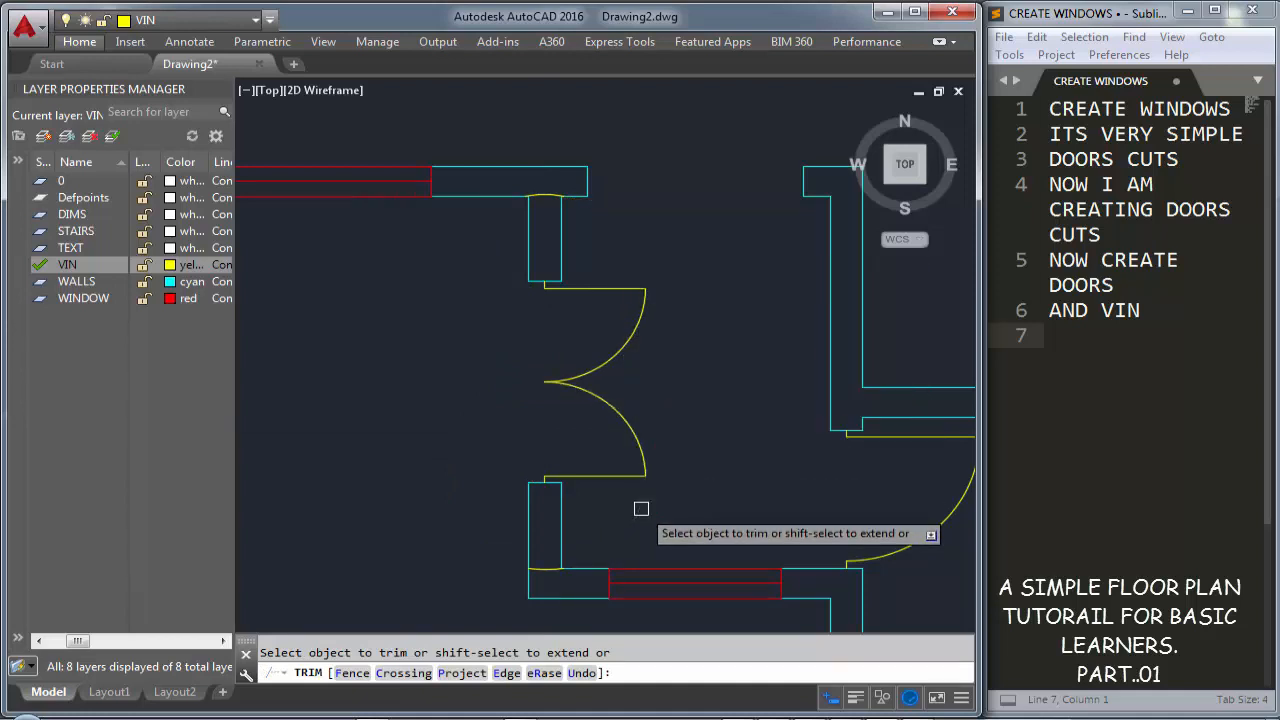
key("Escape")
left_click(545, 197)
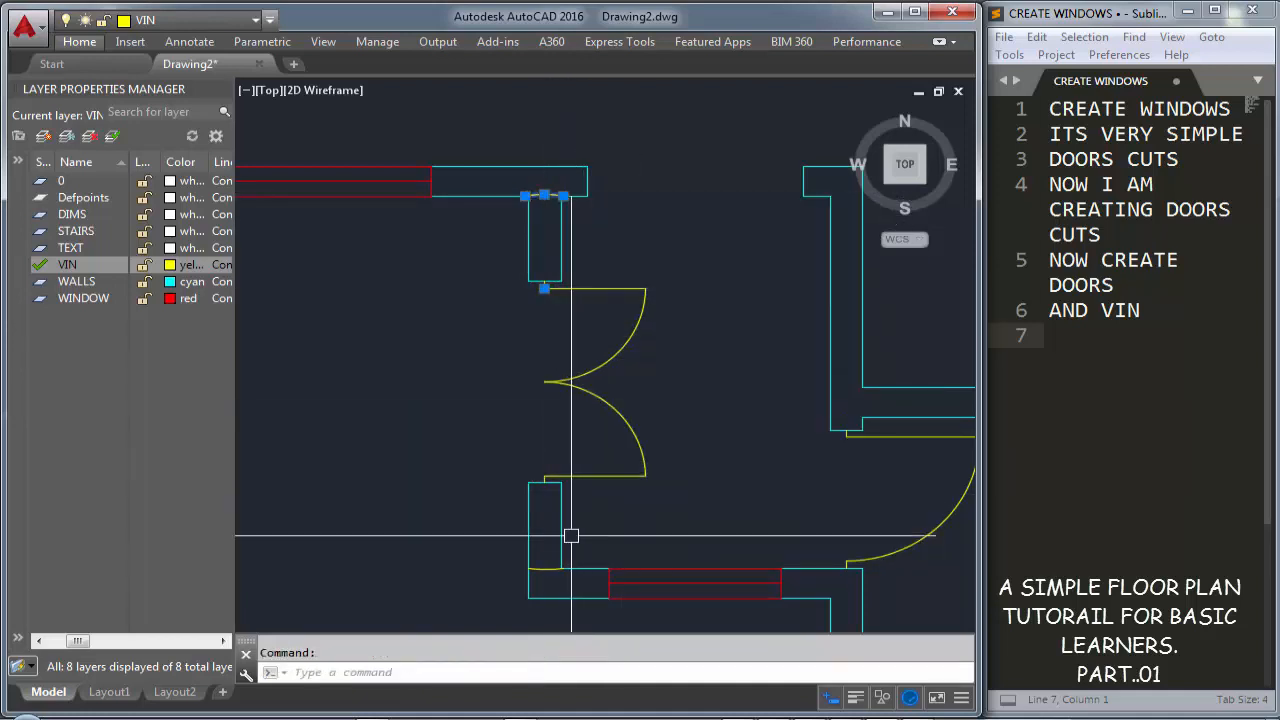
key("Delete")
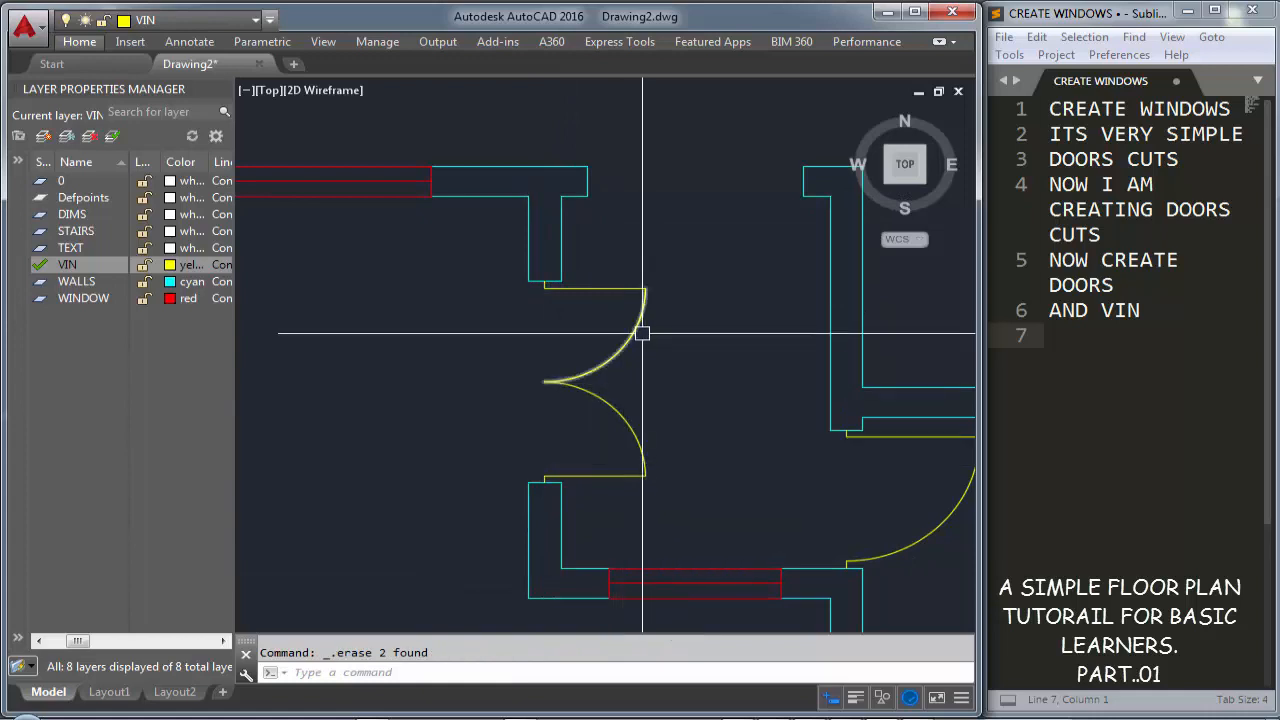
Copy the complete double door, with its leaves, arcs and stubs, to the empty space left of the floor plan
scroll(694, 337, "down", 2)
scroll(590, 438, "up", 3)
middle_click_drag(590, 438, 620, 259)
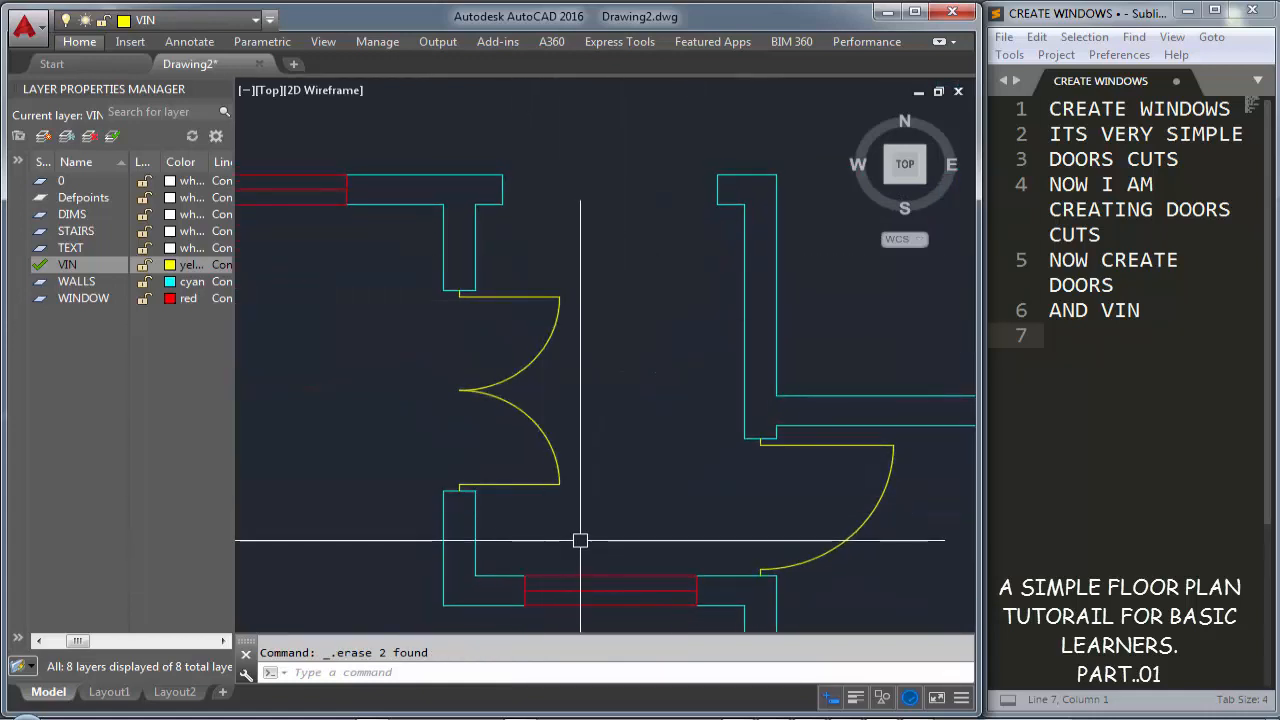
left_click(588, 531)
left_click(525, 281)
scroll(472, 300, "up", 10)
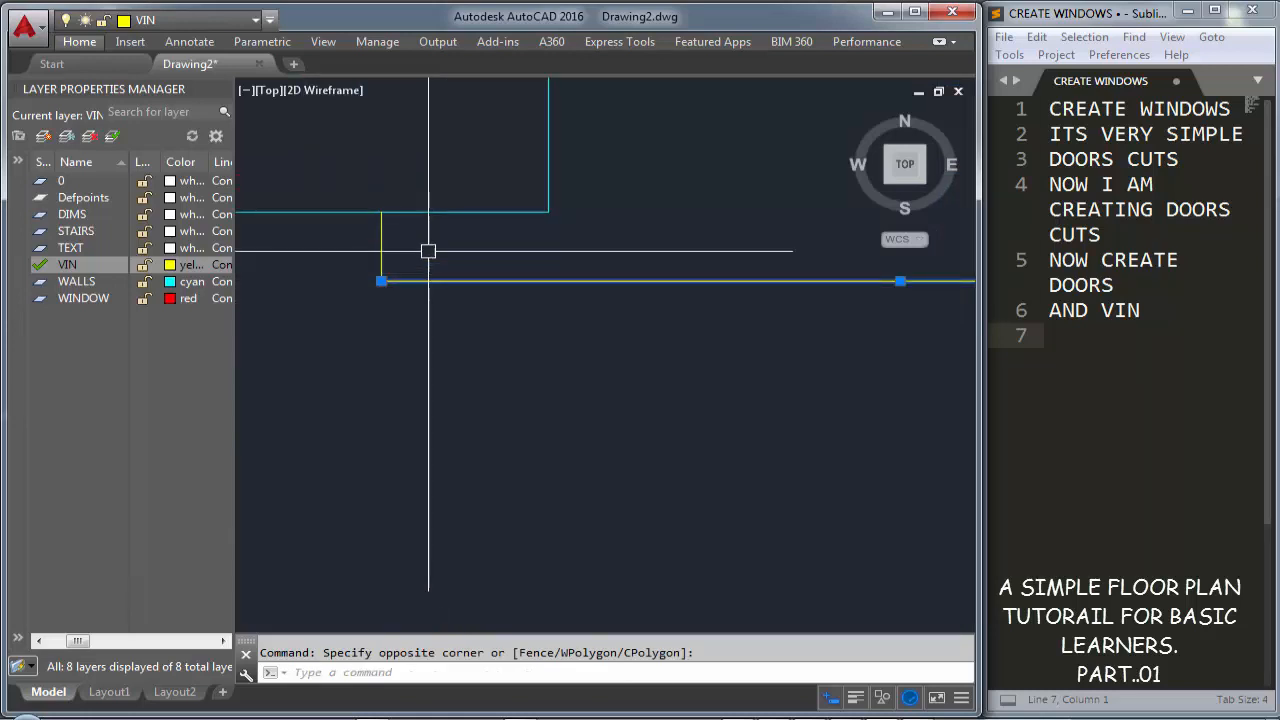
scroll(428, 251, "down", 6)
middle_click_drag(501, 551, 514, 260)
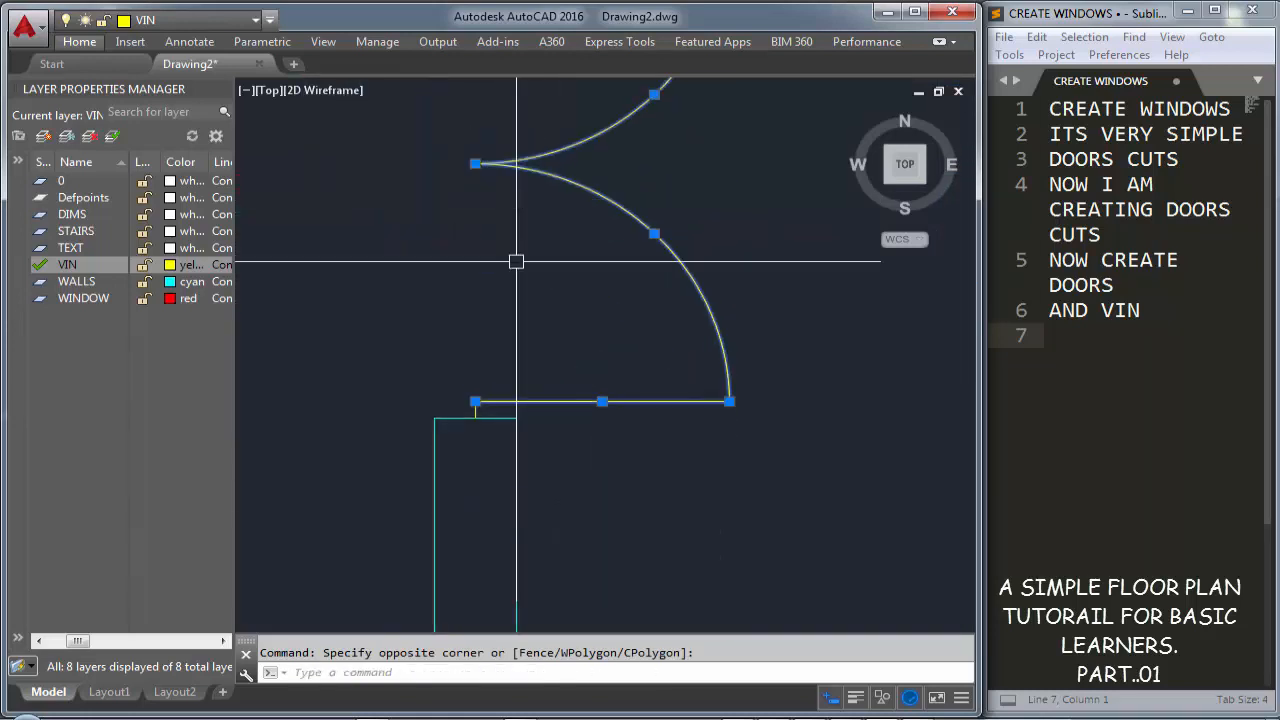
scroll(460, 434, "up", 7)
scroll(408, 396, "down", 6)
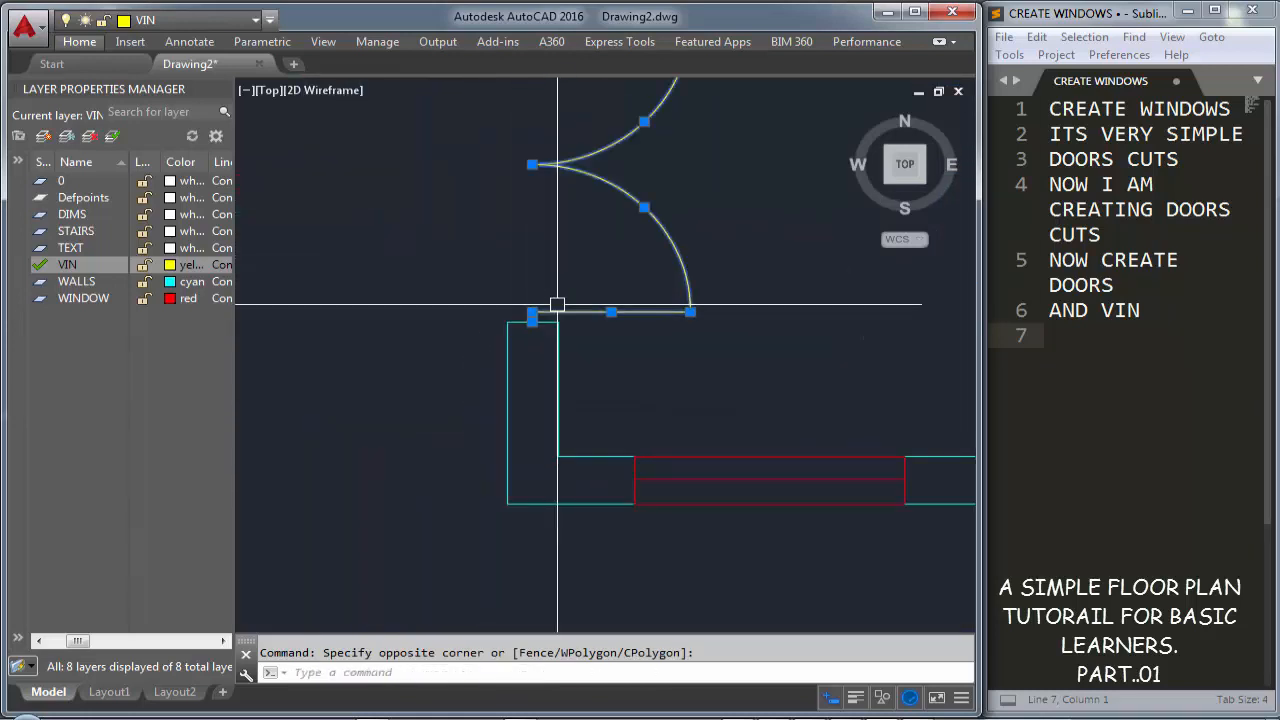
scroll(657, 402, "down", 5)
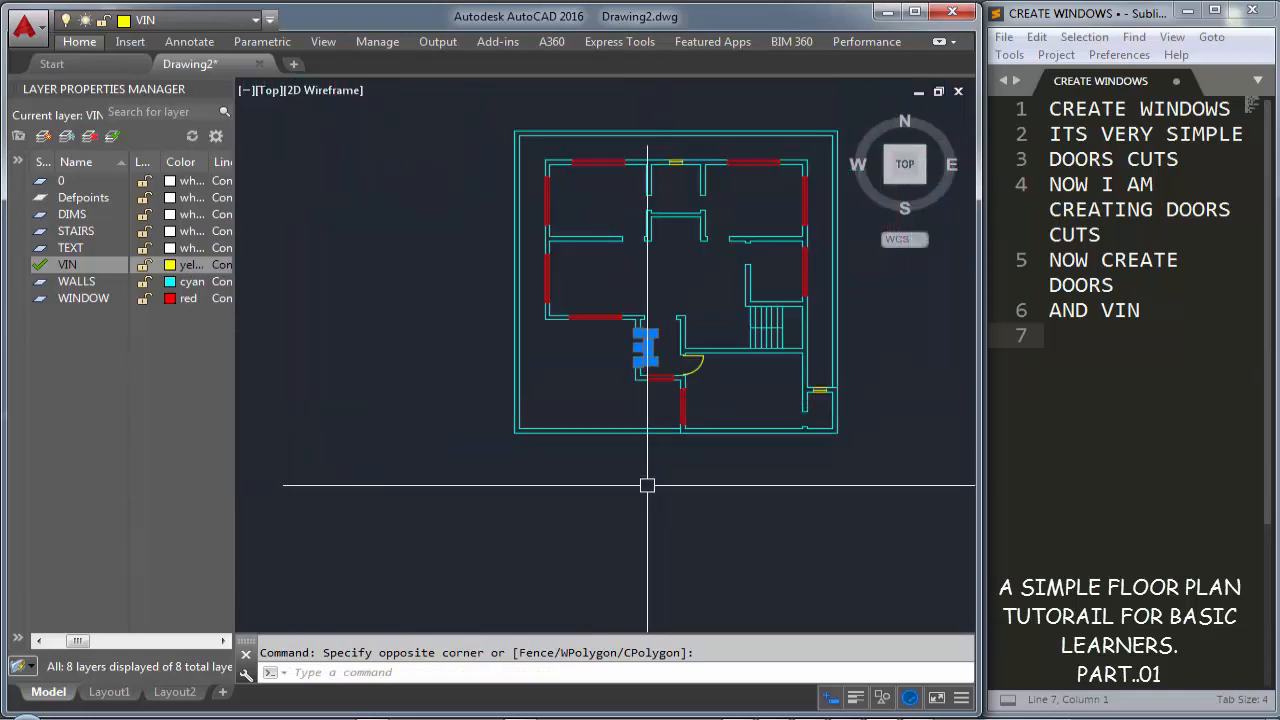
type("o")
key("Return")
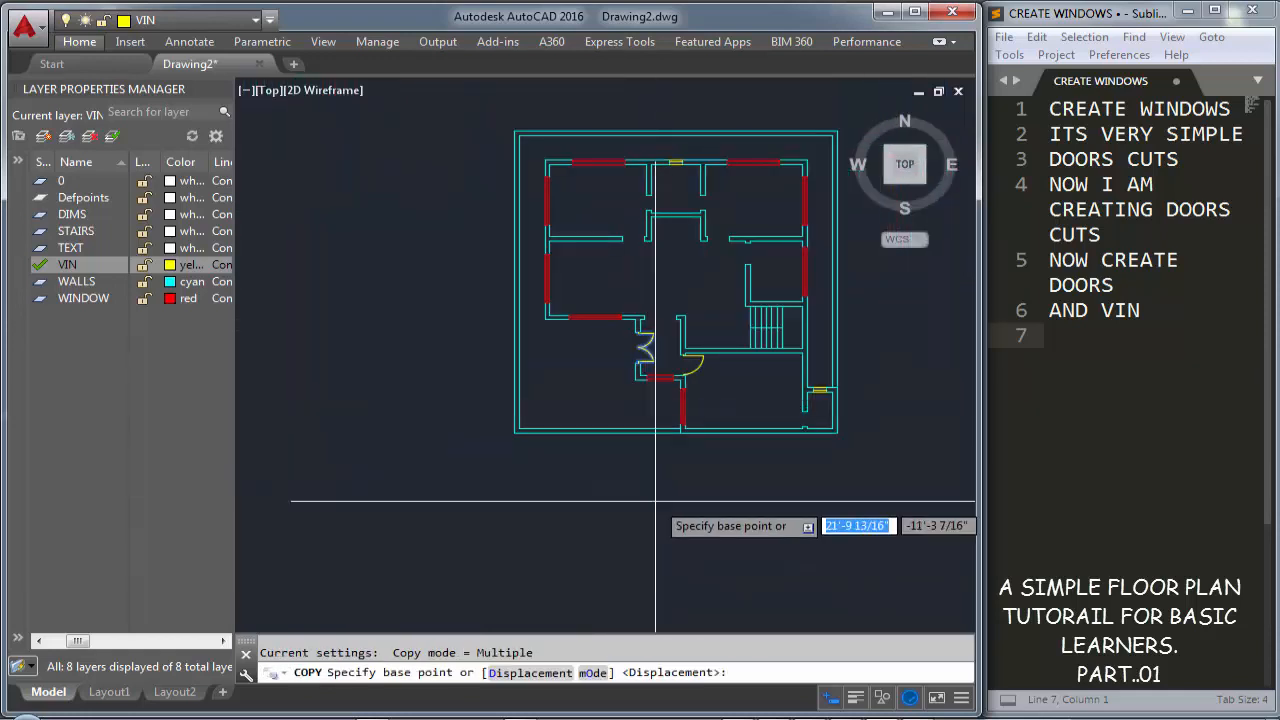
left_click(681, 431)
key("Escape")
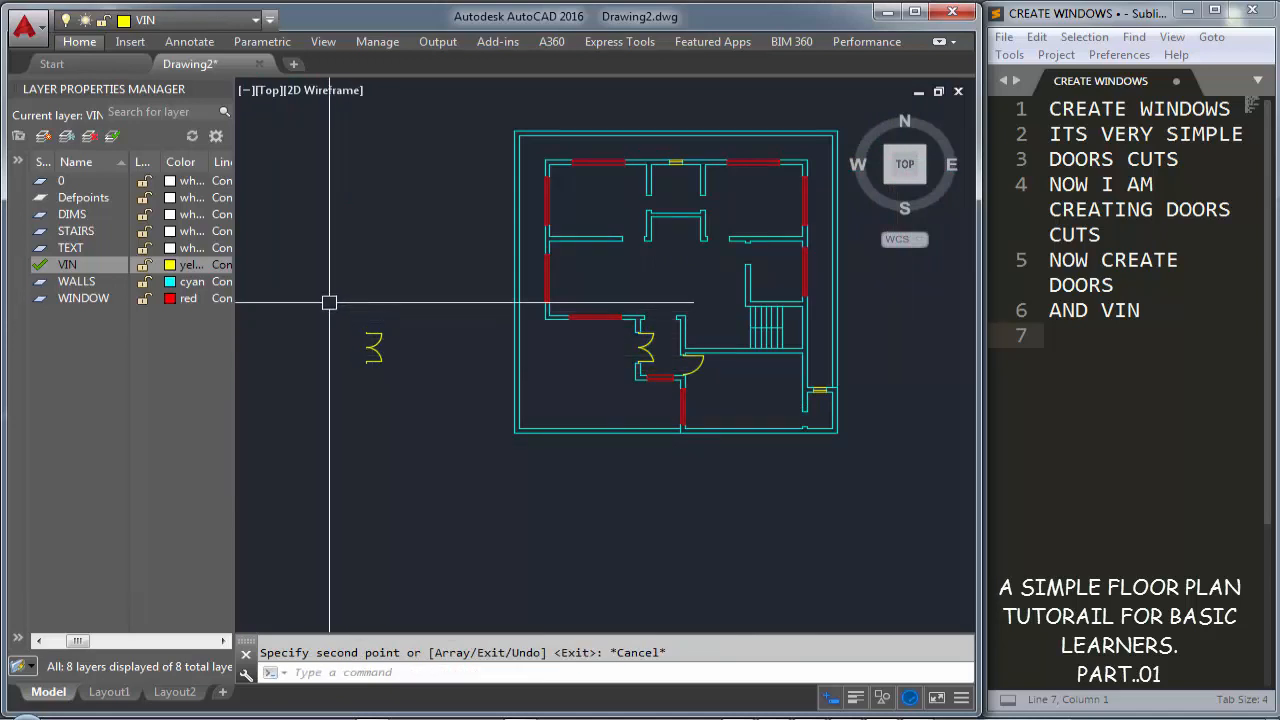
Rotate the copied double door 90° counterclockwise so its leaves point upward
left_click(329, 300)
left_click(433, 421)
type("RO")
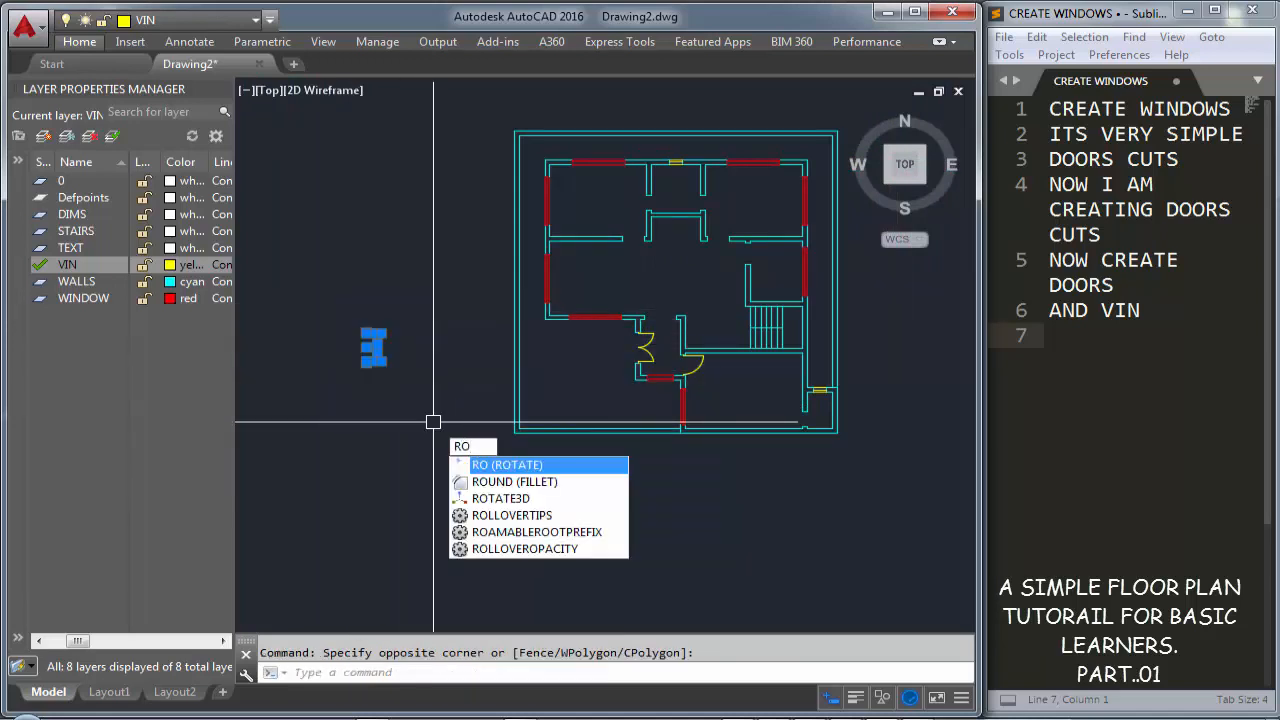
key("Return")
left_click(413, 380)
left_click(418, 347)
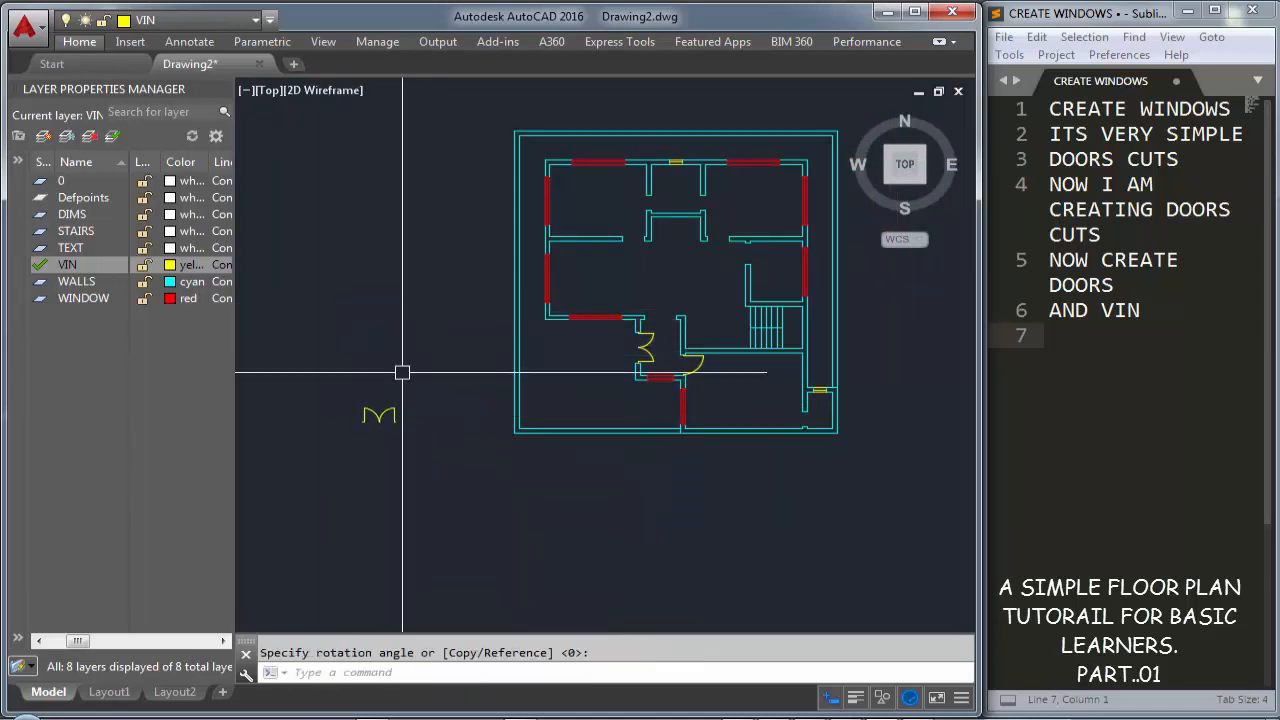
Move the rotated double door by its right stub end into the horizontal wall opening above the entry passage
left_click(320, 383)
left_click(452, 450)
type("m")
key("Return")
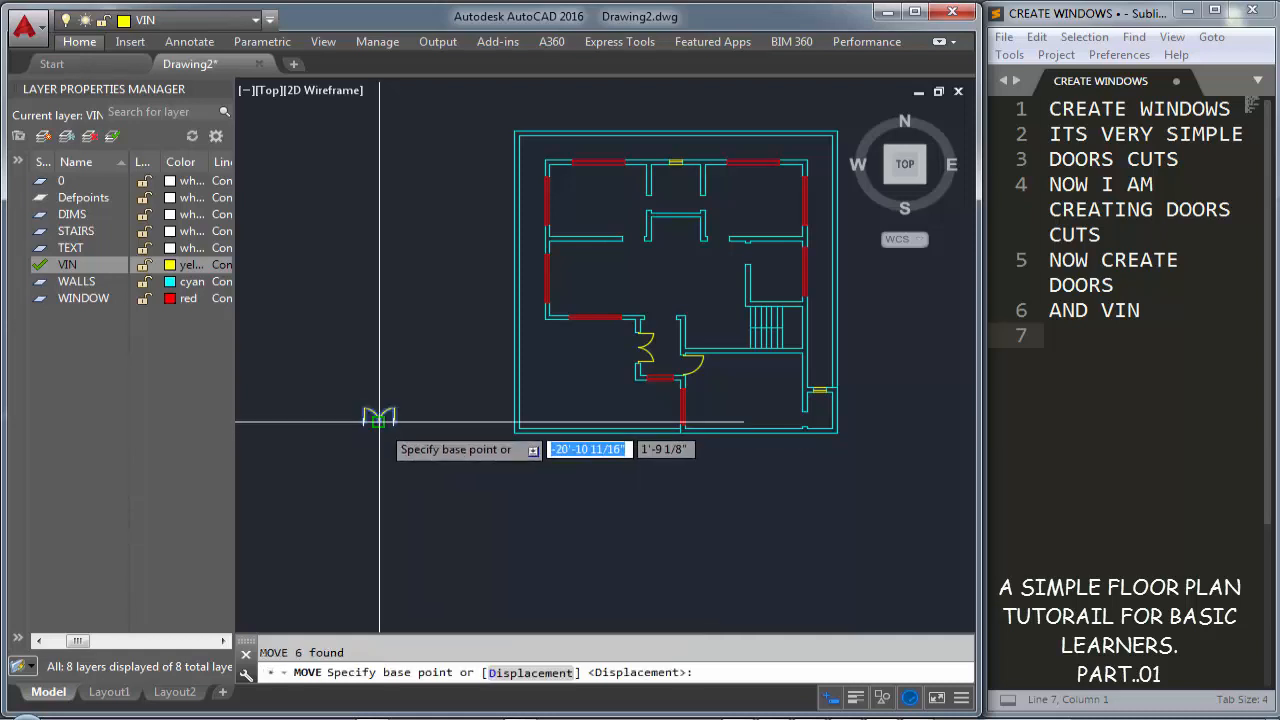
scroll(375, 420, "up", 6)
left_click(441, 369)
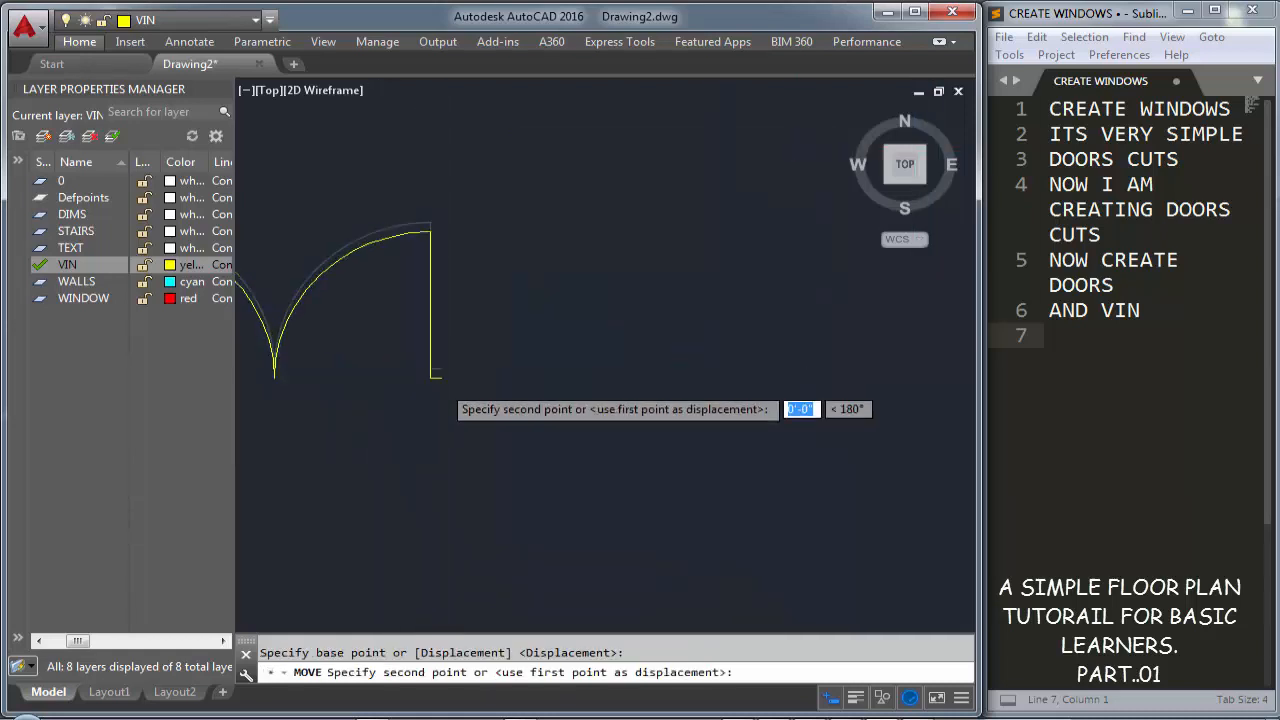
scroll(800, 283, "down", 6)
scroll(538, 419, "up", 6)
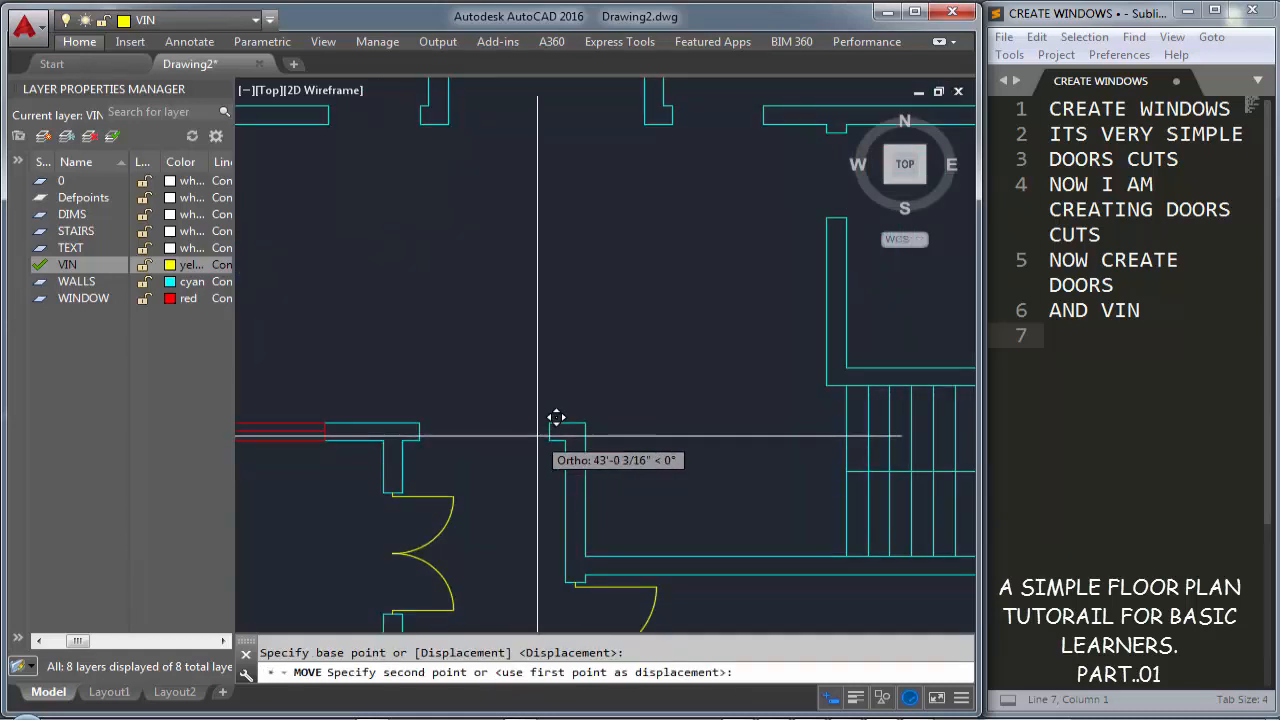
left_click(530, 434)
Draw 2" horizontal stubs from the midpoints of both wall ends into the upper-right room's door gap
middle_click_drag(510, 446, 569, 483)
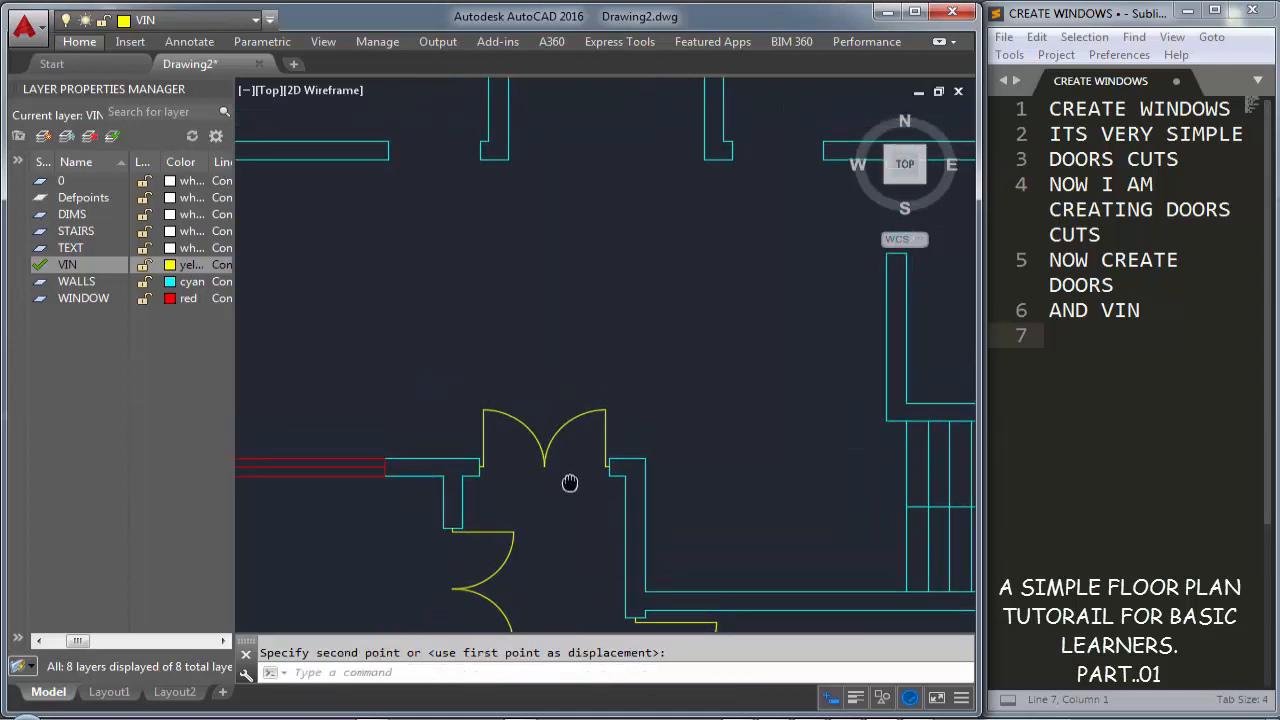
scroll(570, 482, "down", 3)
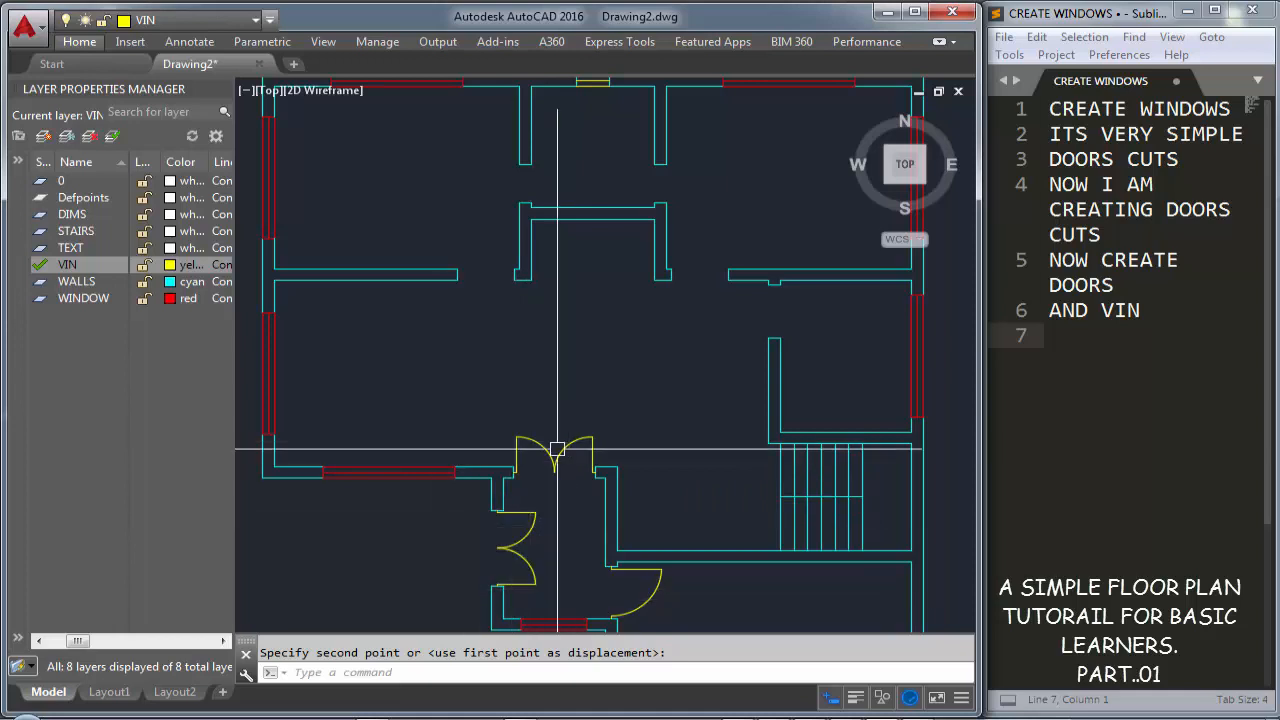
middle_click_drag(485, 360, 506, 466)
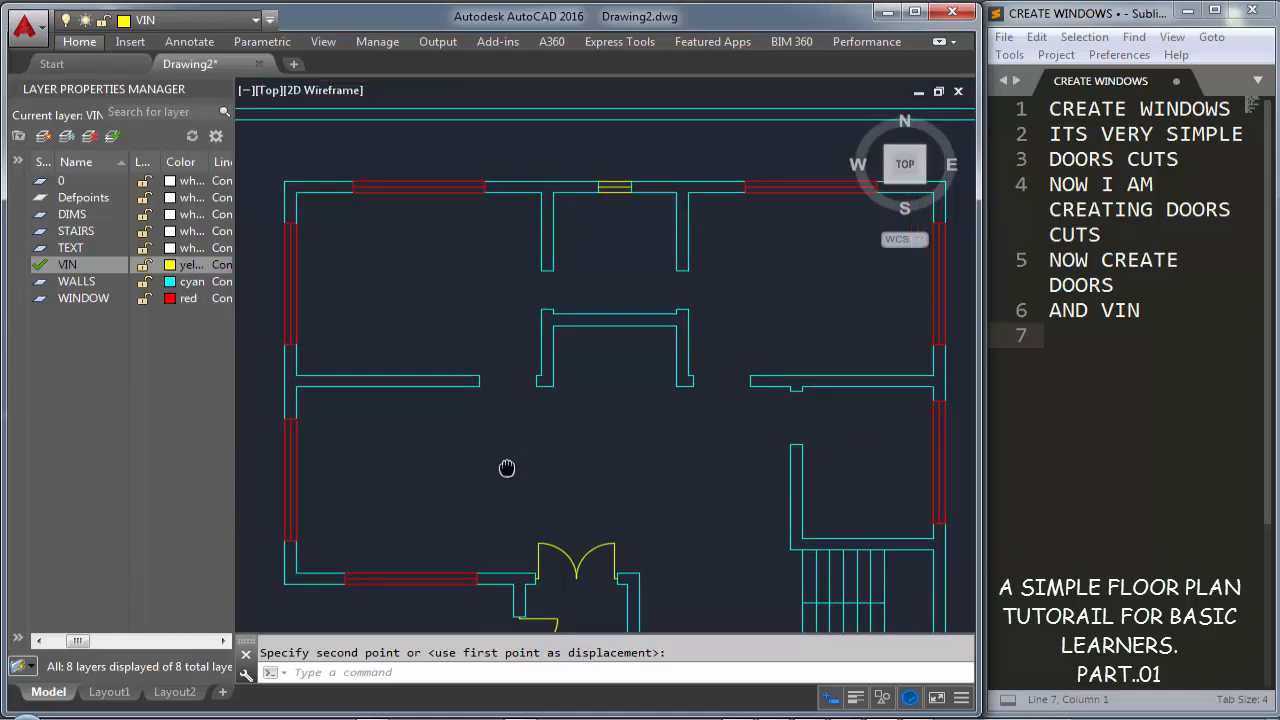
middle_click_drag(556, 406, 543, 493)
middle_click_drag(690, 474, 559, 422)
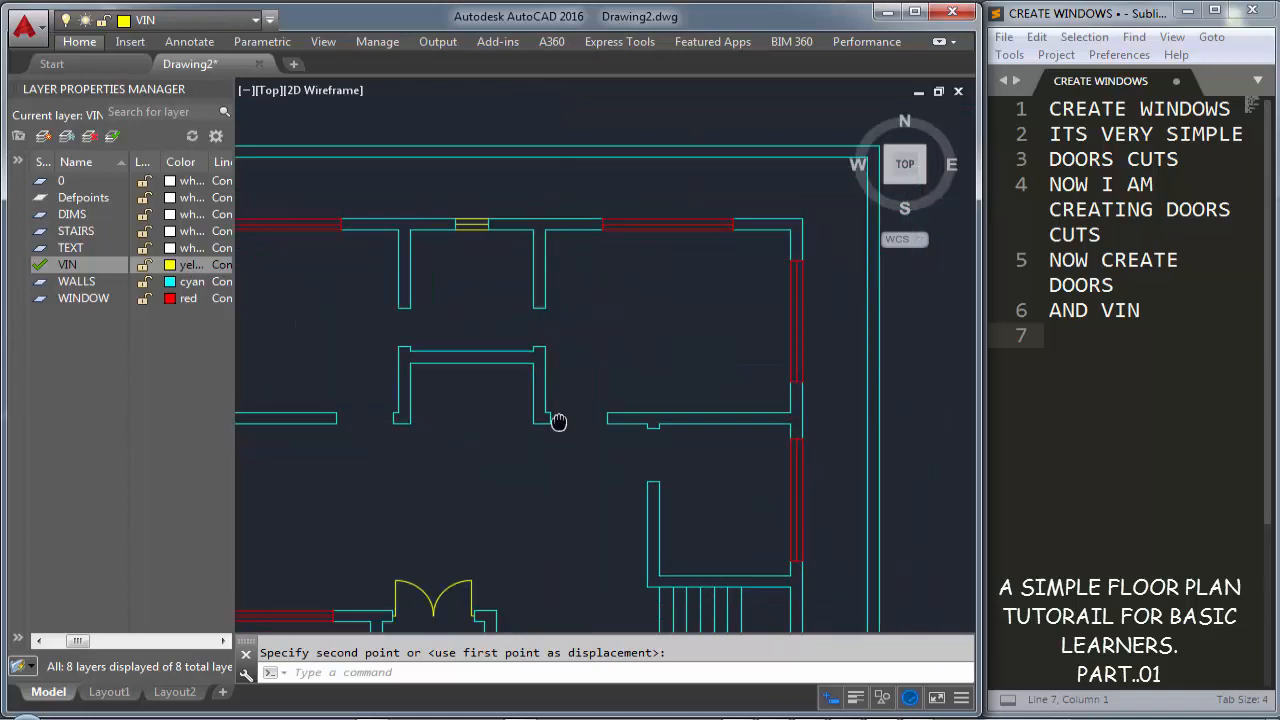
scroll(576, 412, "up", 2)
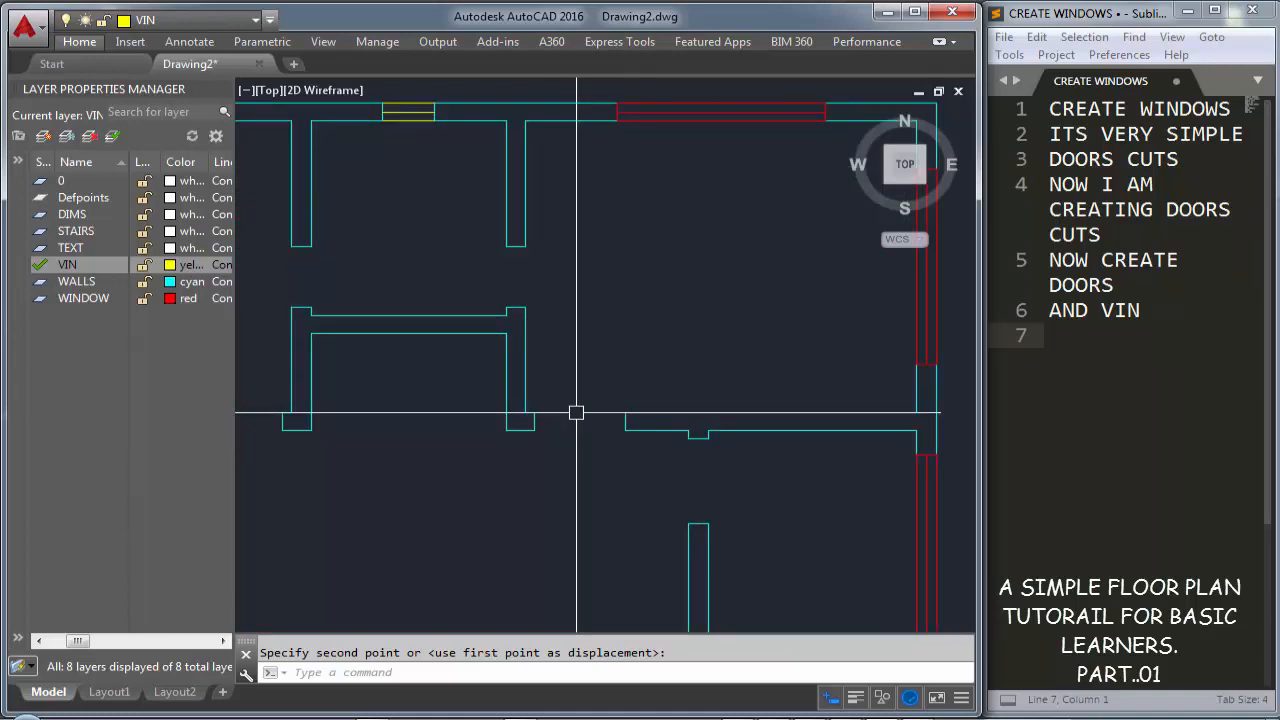
key("Escape")
type("l")
key("Return")
left_click(534, 421)
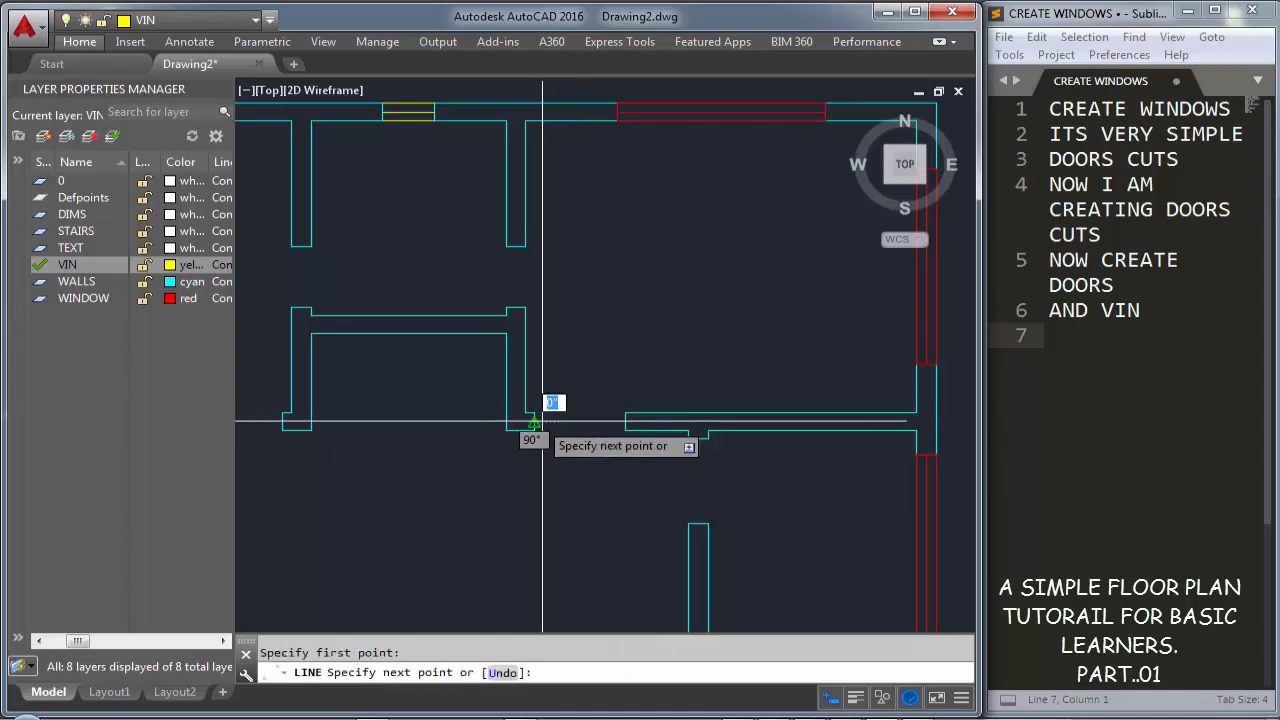
key("Return")
left_click(625, 421)
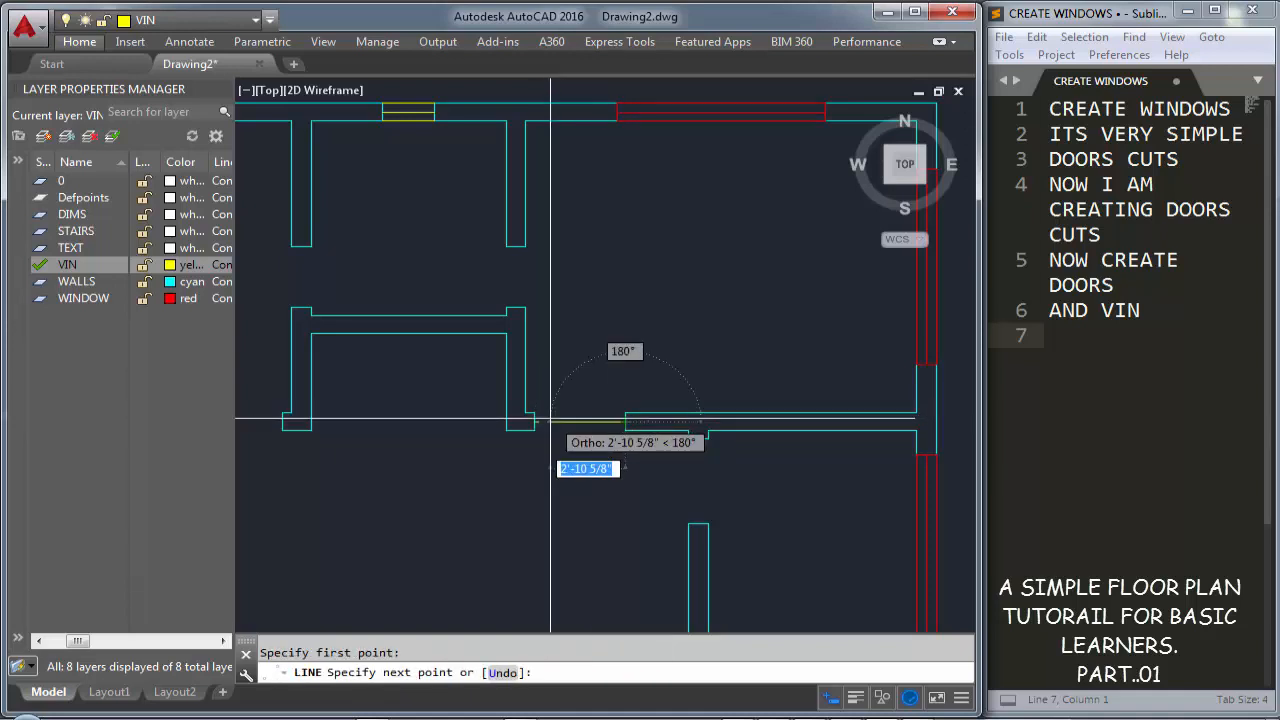
type("2")
key("Return")
key("Return")
Measure the clear distance between the two stubs in the upper-right room's door gap with an aligned dimension
scroll(550, 418, "up", 4)
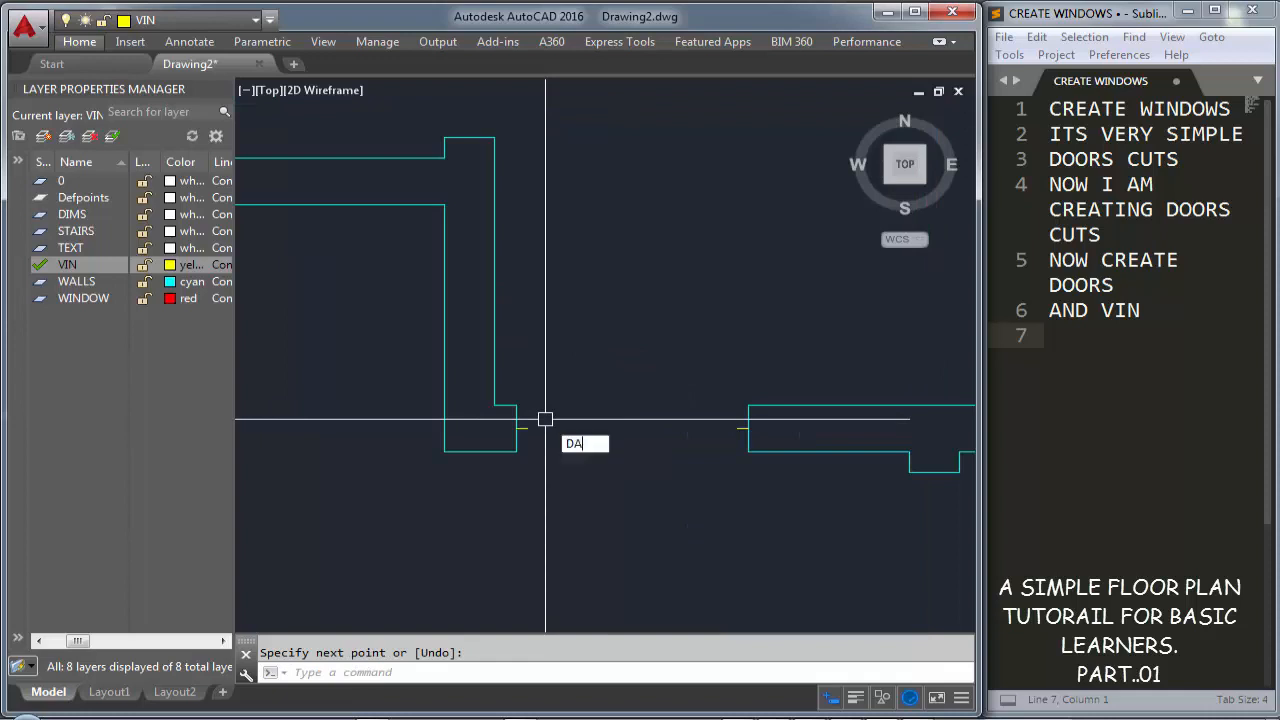
type("DA")
key("Return")
left_click(520, 428)
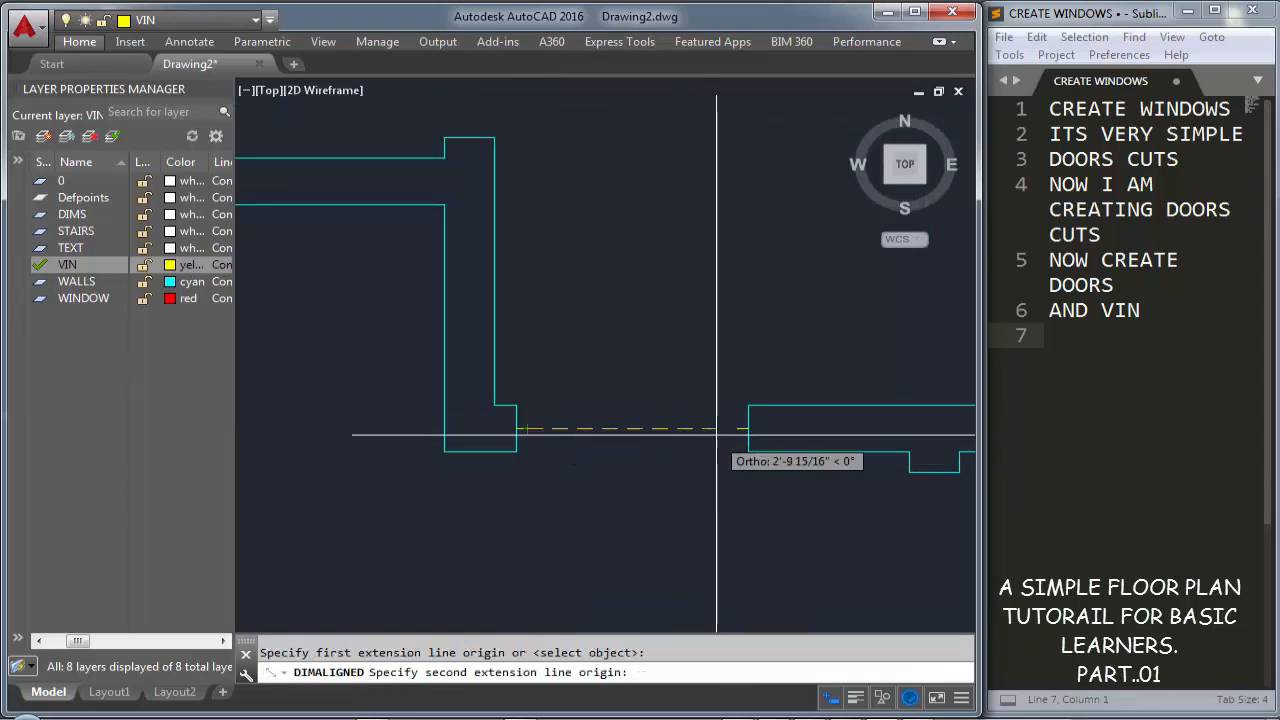
left_click(745, 428)
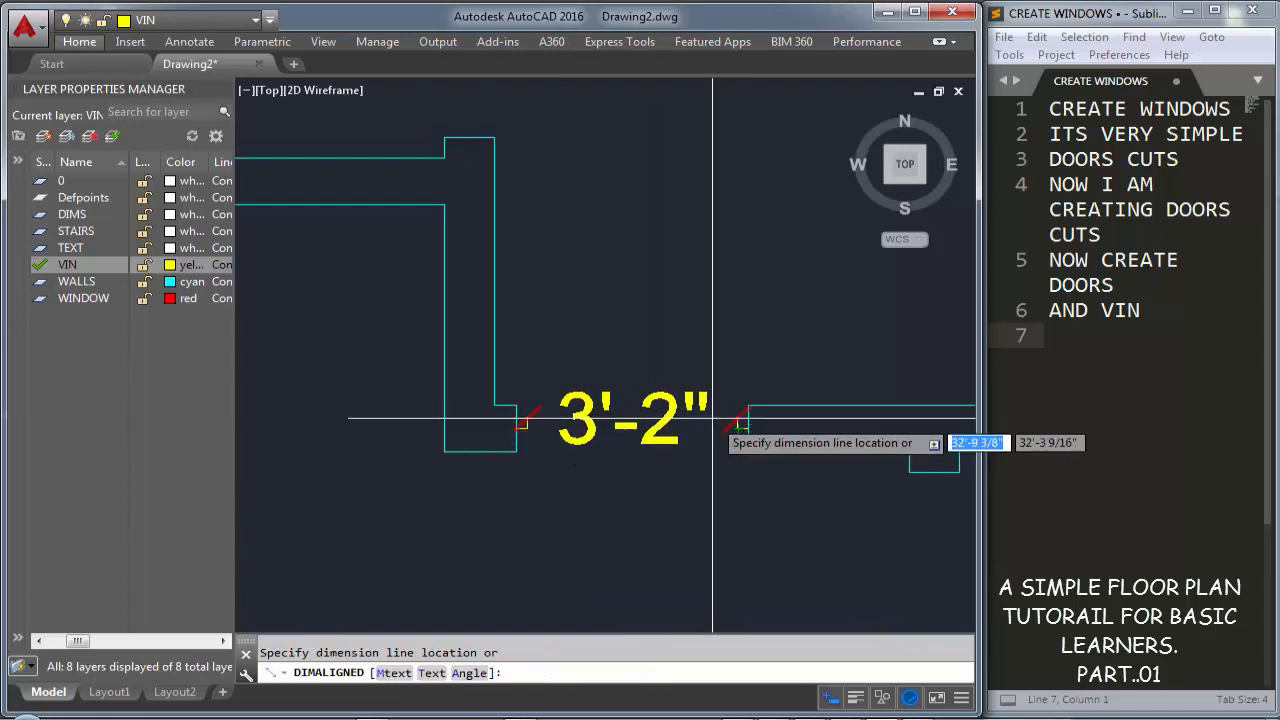
key("Escape")
Draw a 38" door leaf line straight up from the end of the left stub
type("l")
key("Return")
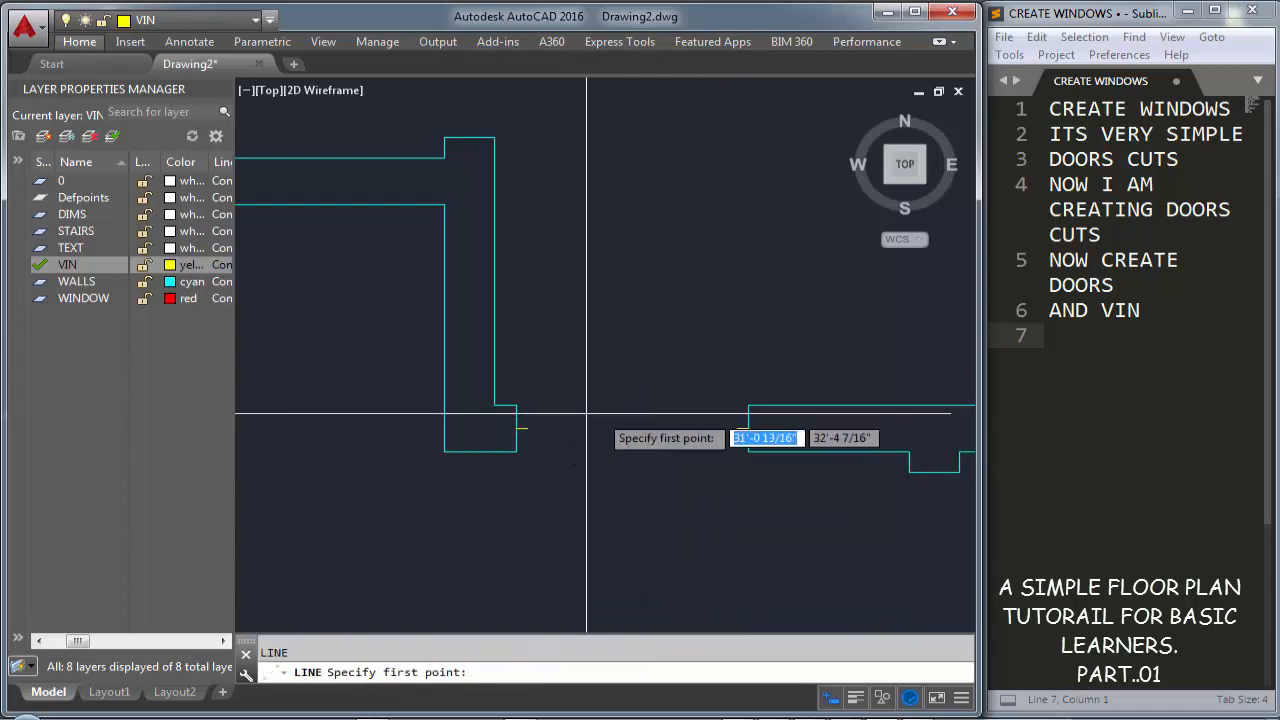
left_click(528, 428)
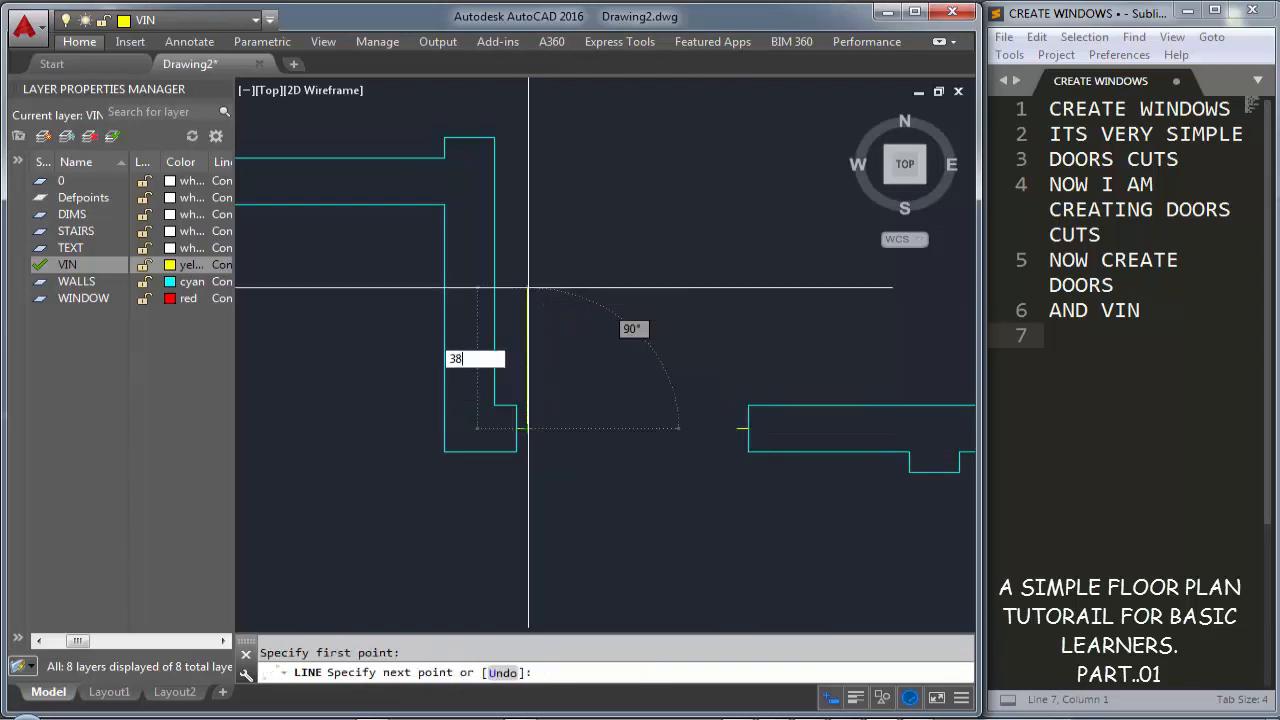
key("Return")
key("Escape")
Draw a 3'-2" radius circle centred on the new leaf's lower end, passing through the leaf's upper end
type("c")
key("Return")
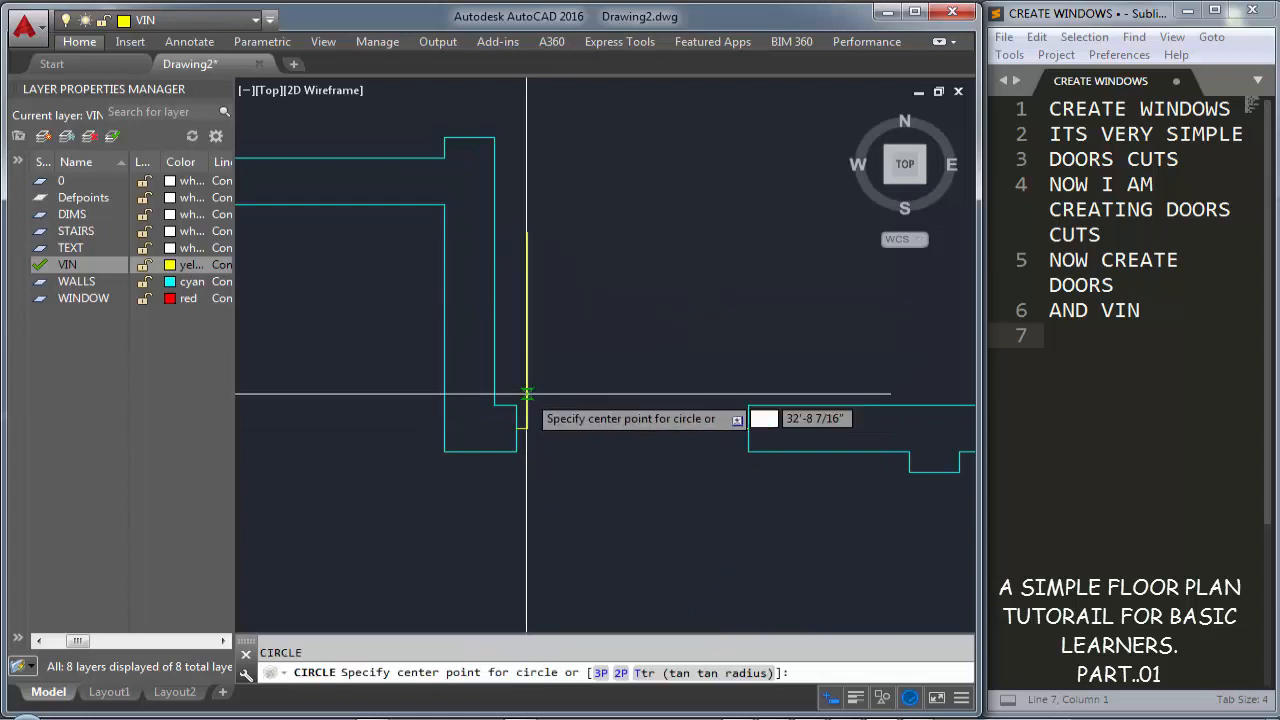
left_click(528, 428)
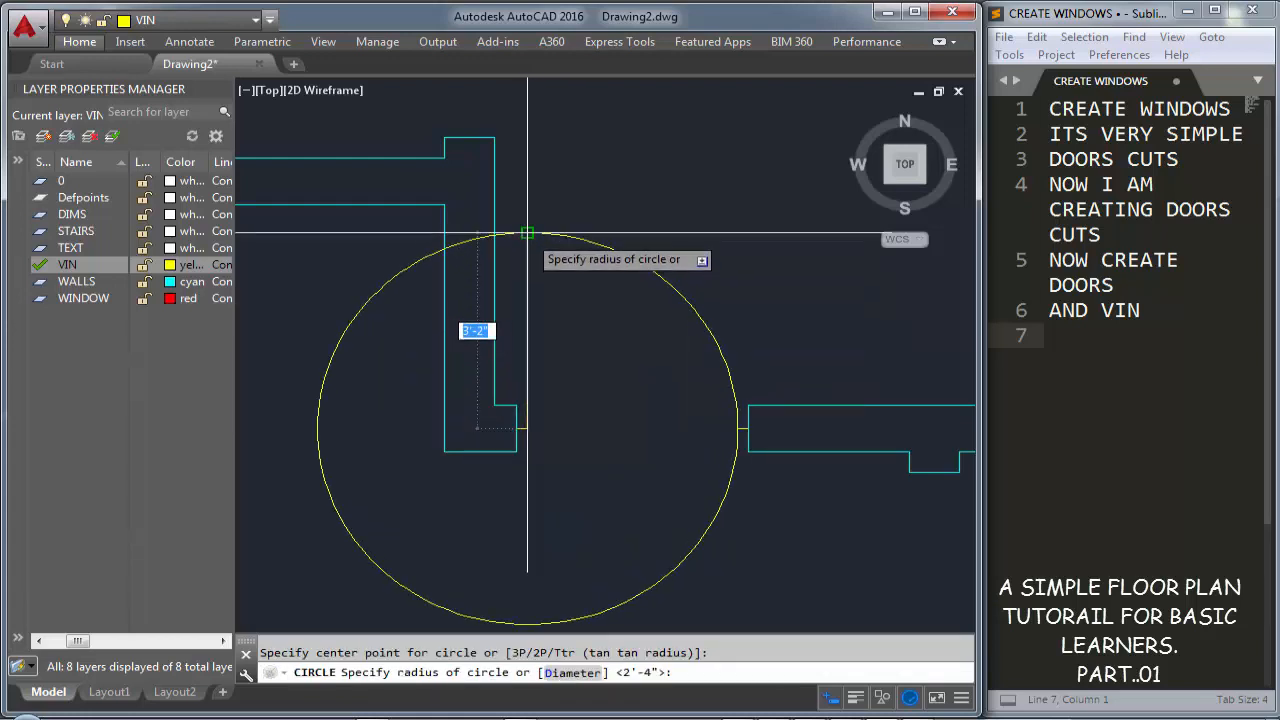
left_click(528, 233)
Trim the circle to a quarter swing arc between leaf and right stub, and erase the leftover arc piece inside the wall
scroll(523, 232, "up", 4)
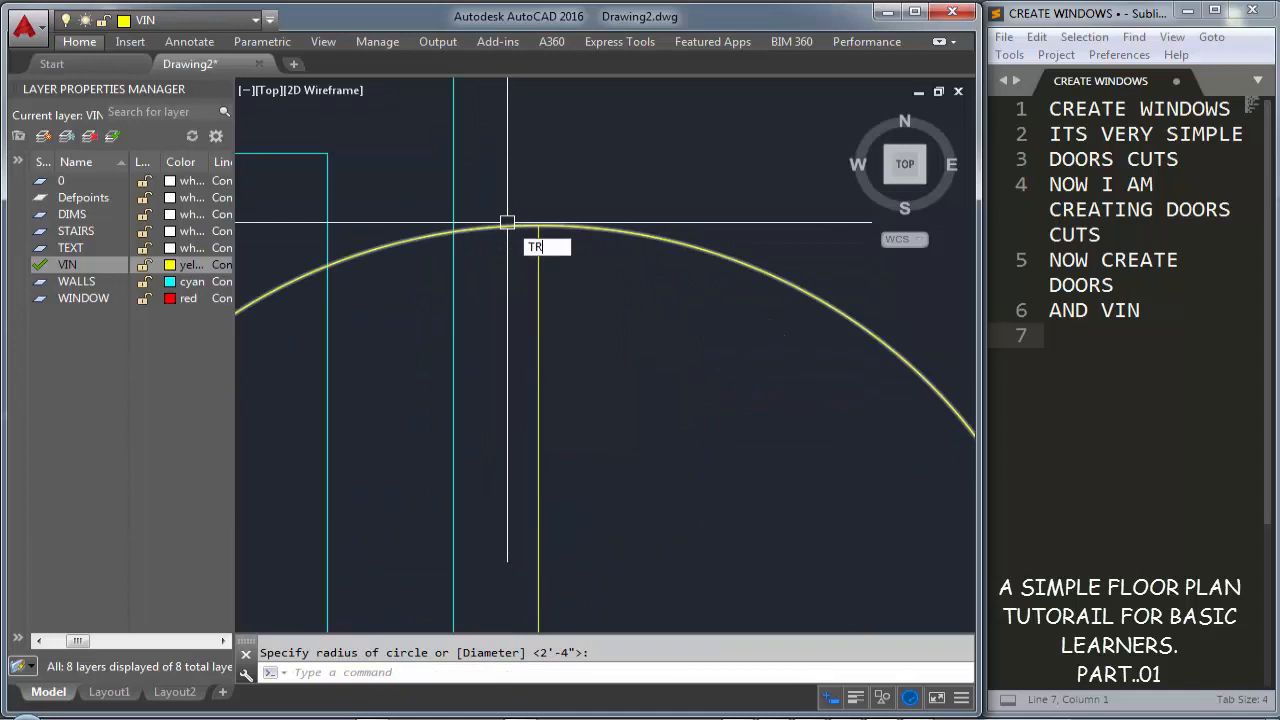
key("Return")
key("Return")
scroll(586, 289, "down", 4)
left_click(641, 427)
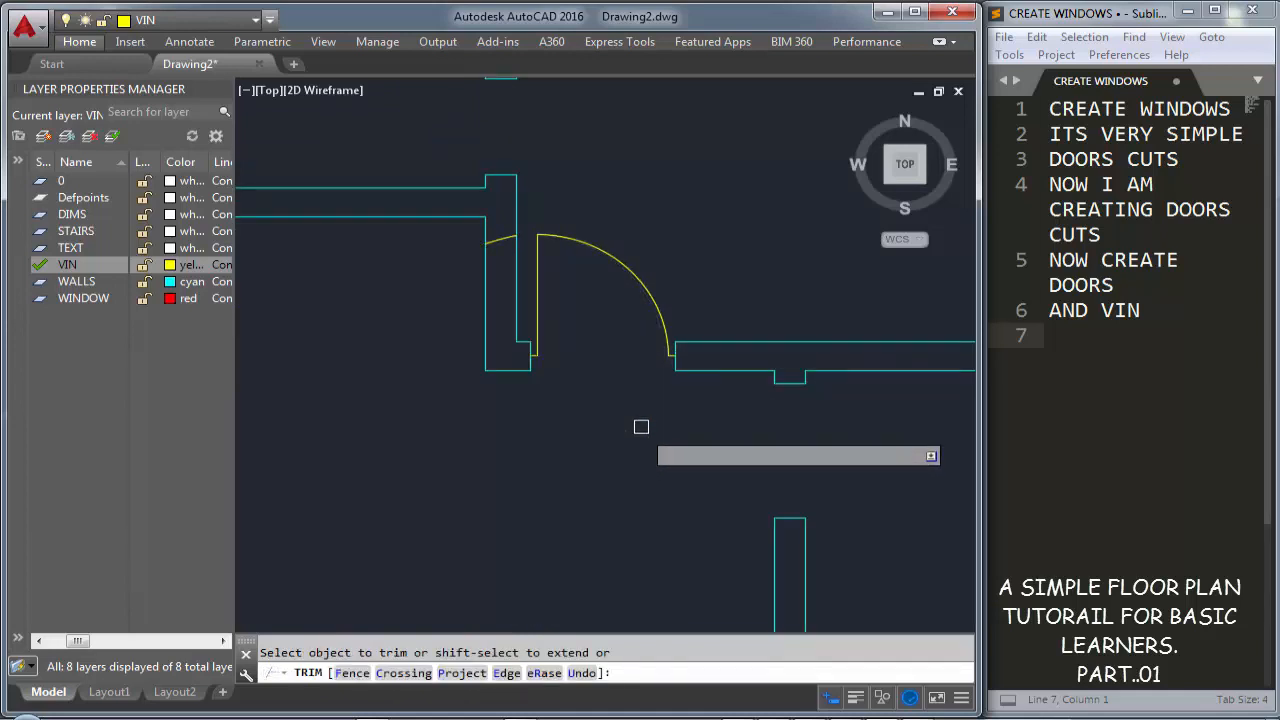
key("Escape")
scroll(520, 234, "up", 5)
left_click(491, 238)
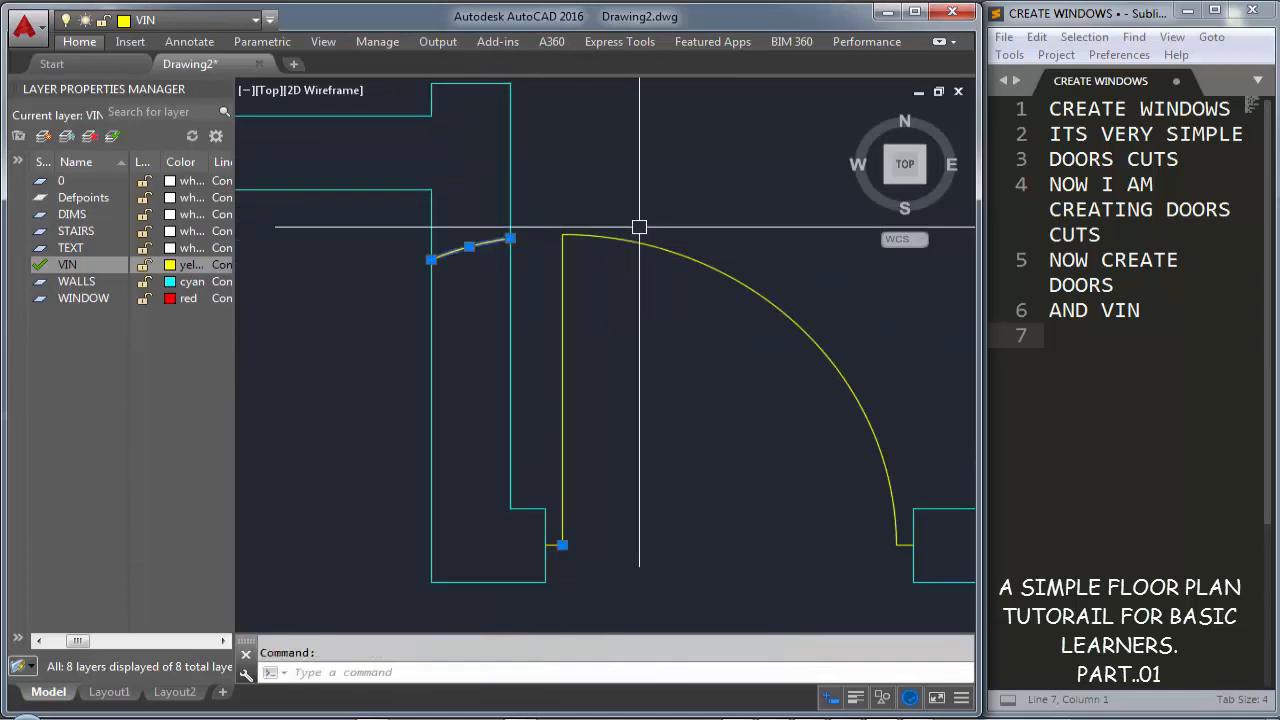
key("Delete")
middle_click_drag(826, 409, 733, 383)
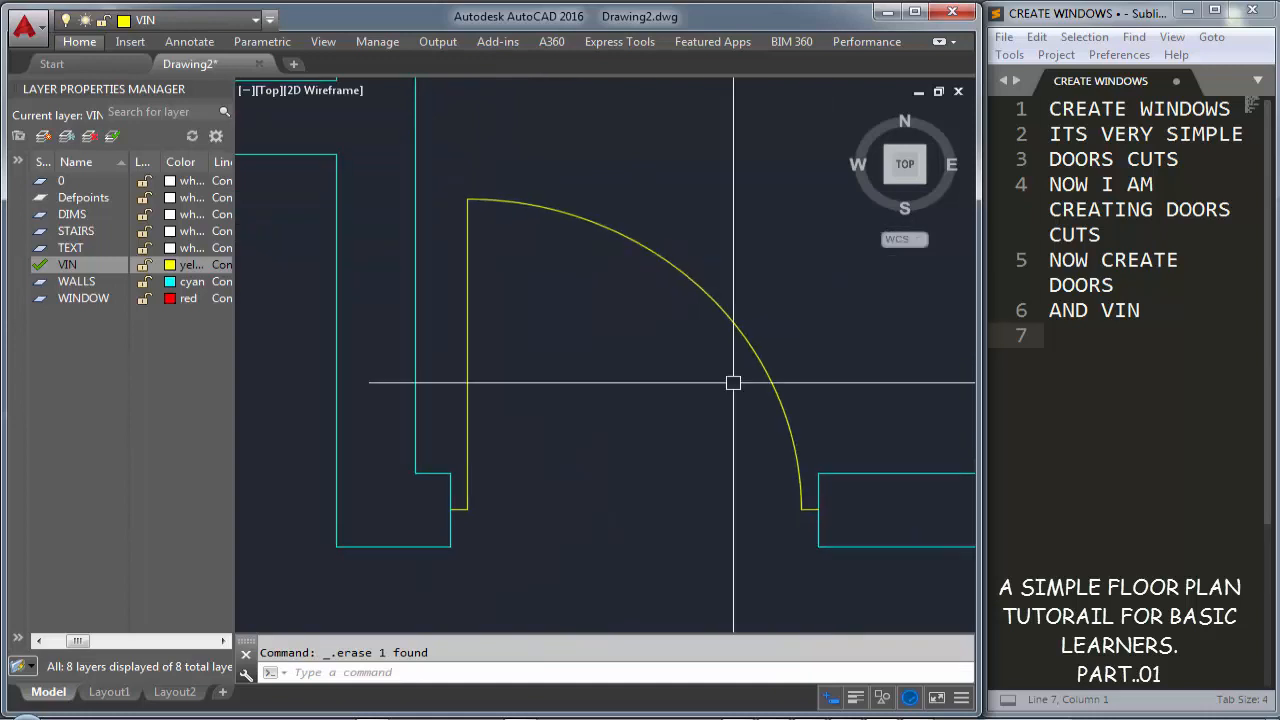
Mirror the single door with its stubs about the vertical line through the recess wall's midpoint, keeping the original
scroll(789, 469, "up", 3)
left_click(794, 520)
scroll(794, 520, "down", 3)
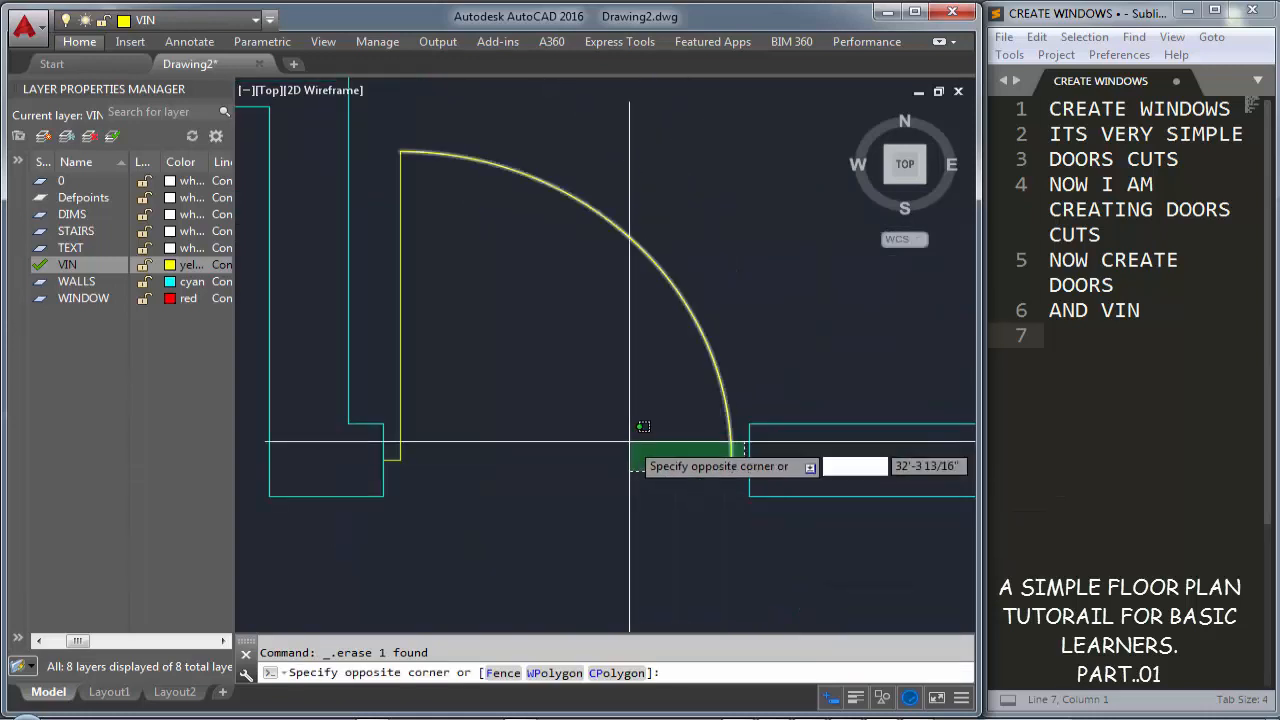
scroll(629, 441, "down", 2)
left_click(468, 436)
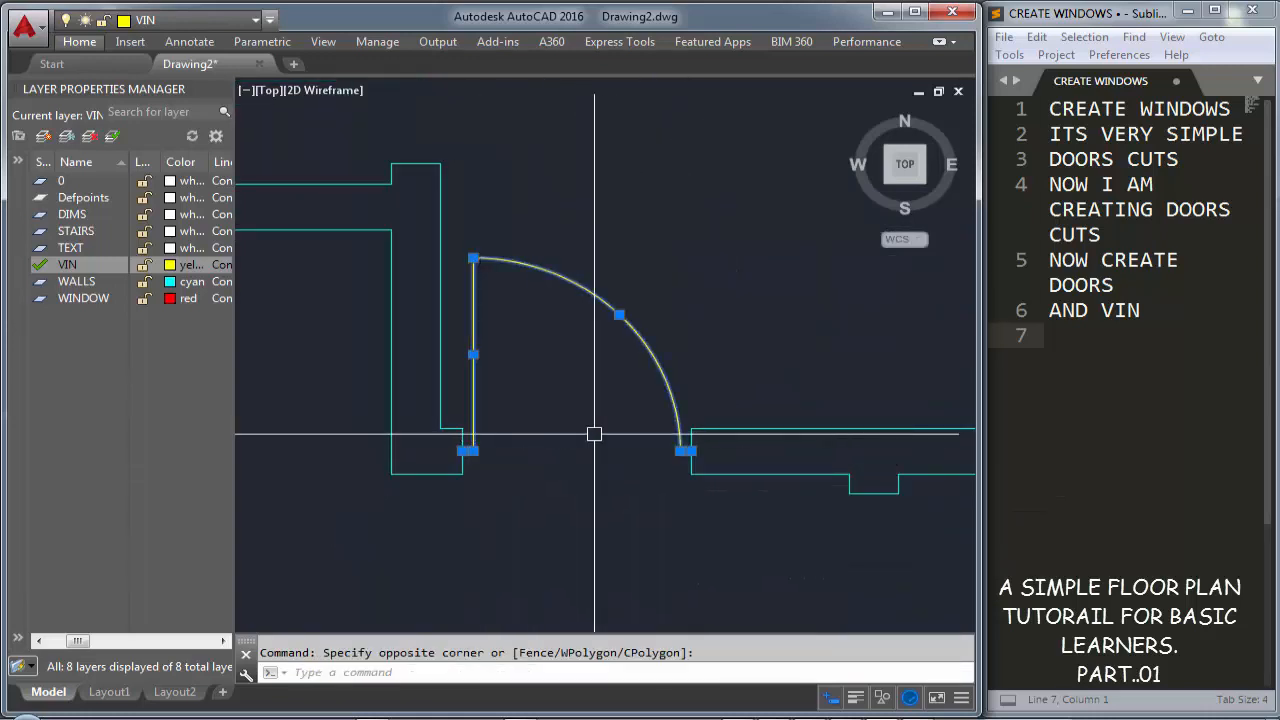
middle_click_drag(594, 434, 725, 424)
type("MI")
key("Return")
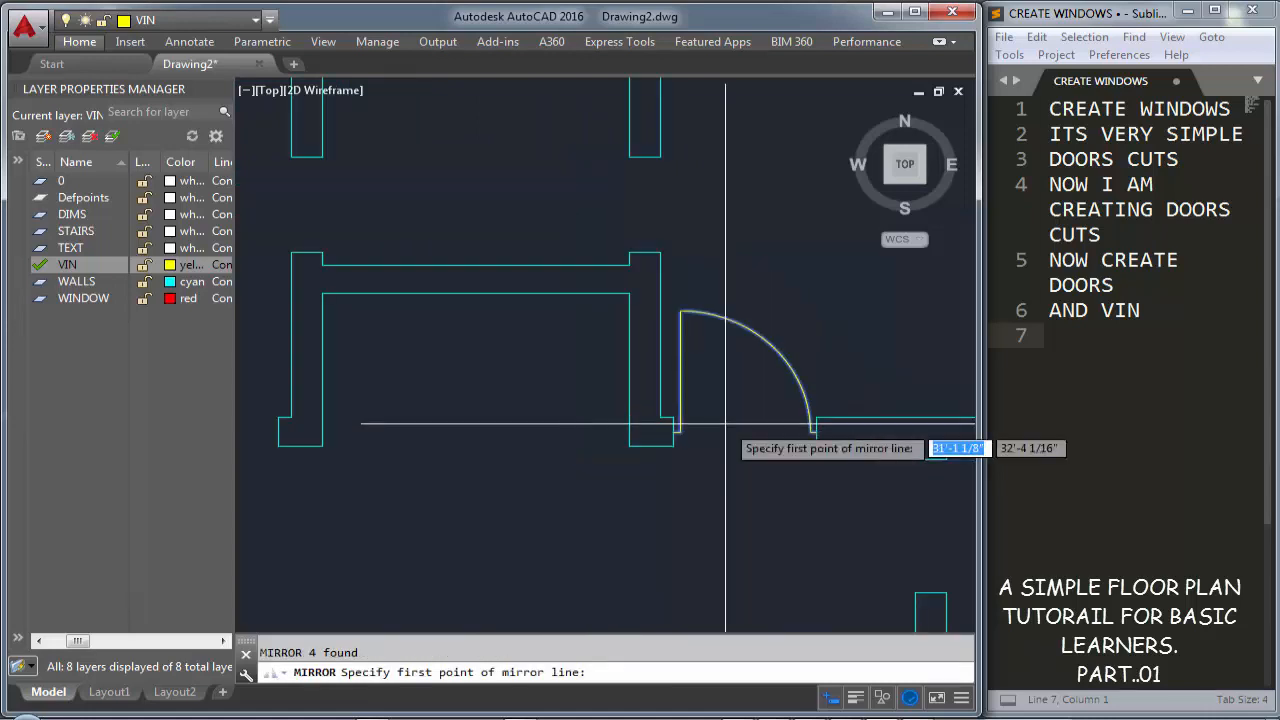
scroll(594, 343, "down", 3)
left_click(475, 295)
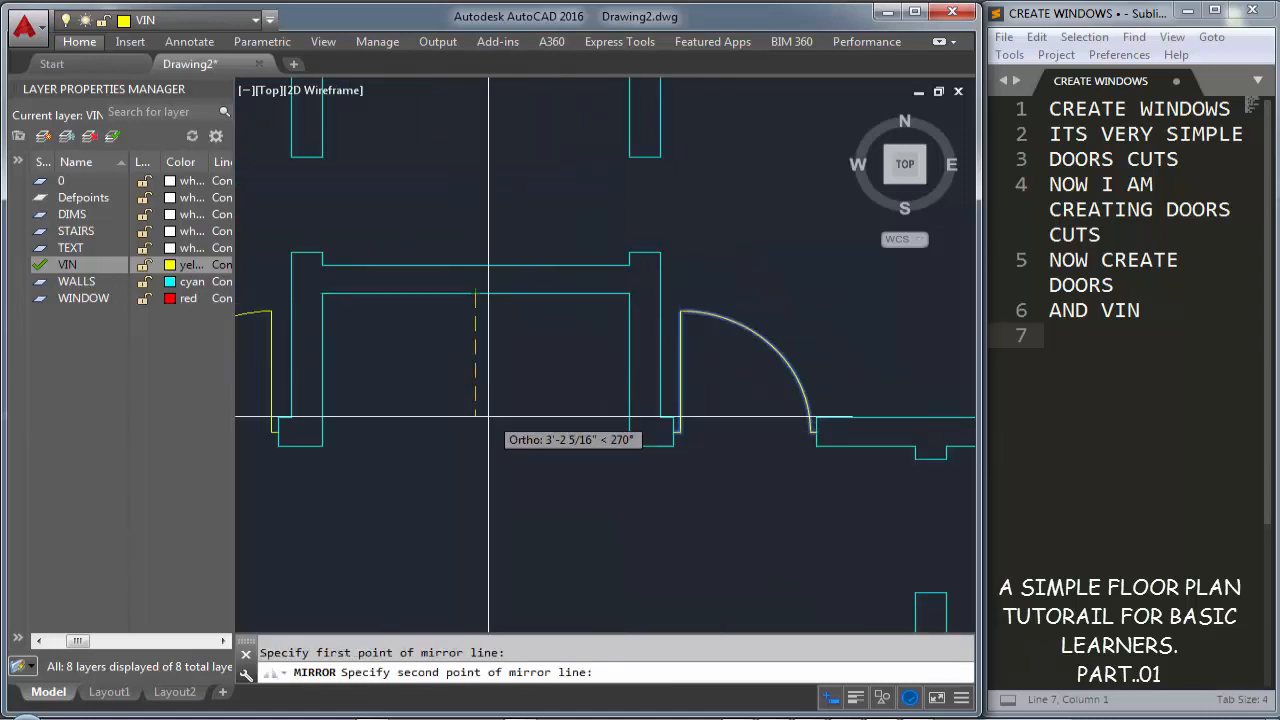
left_click(476, 424)
key("Return")
scroll(643, 372, "down", 2)
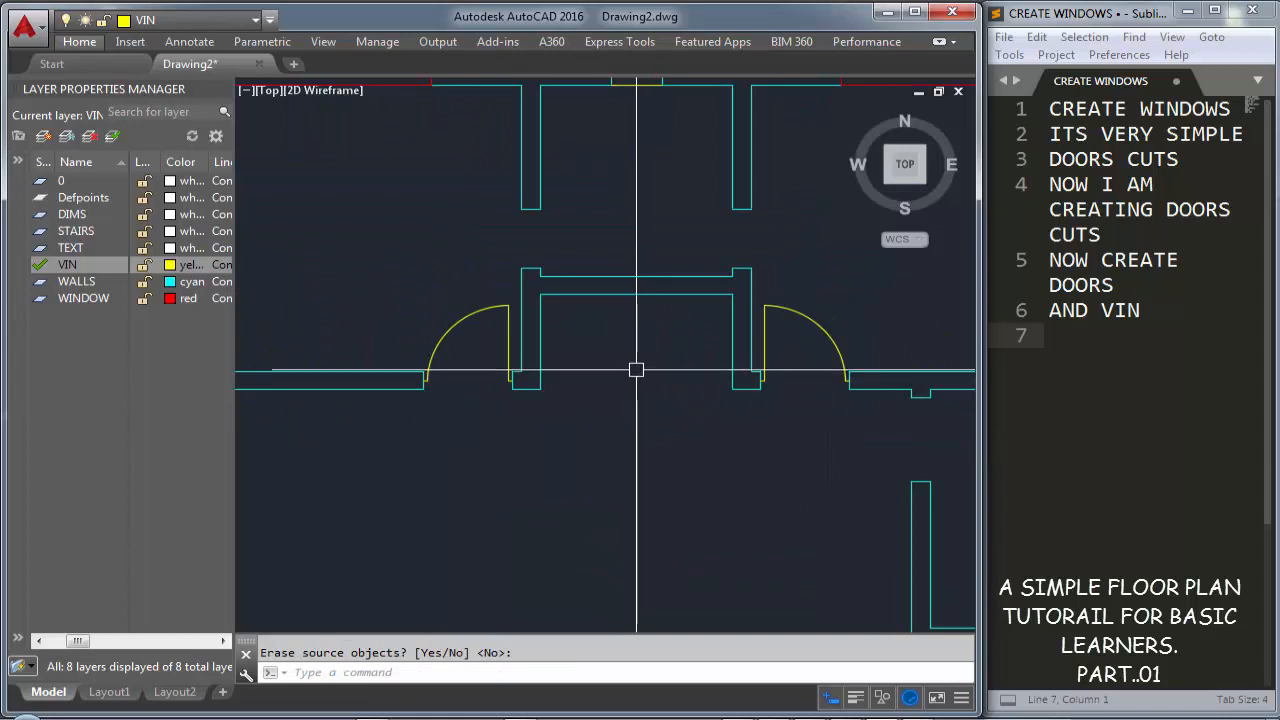
Copy the right single door, including its leaf, arc and both stubs, into the open space below the wall
mouse_move(636, 370)
middle_mouse_down()
mouse_move(571, 460)
mouse_move(545, 277)
mouse_move(446, 277)
middle_mouse_up()
scroll(642, 252, "up", 2)
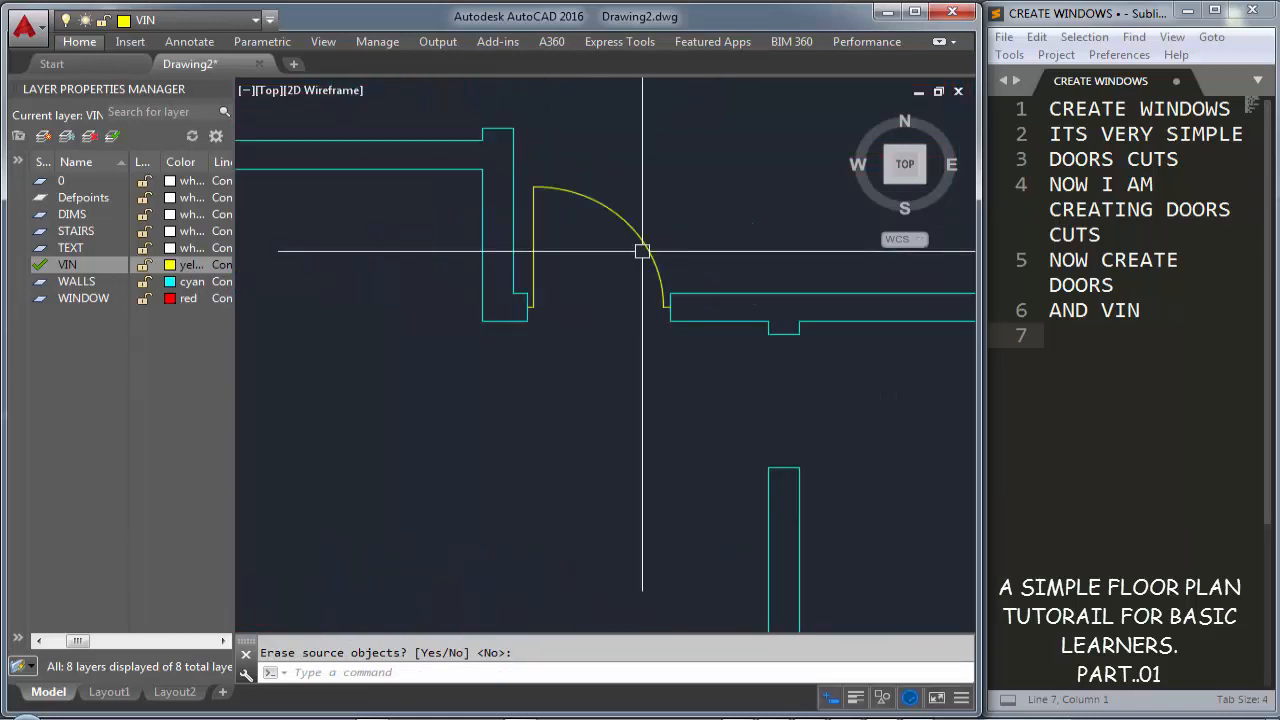
scroll(642, 251, "up", 2)
left_click(551, 196)
left_click(466, 131)
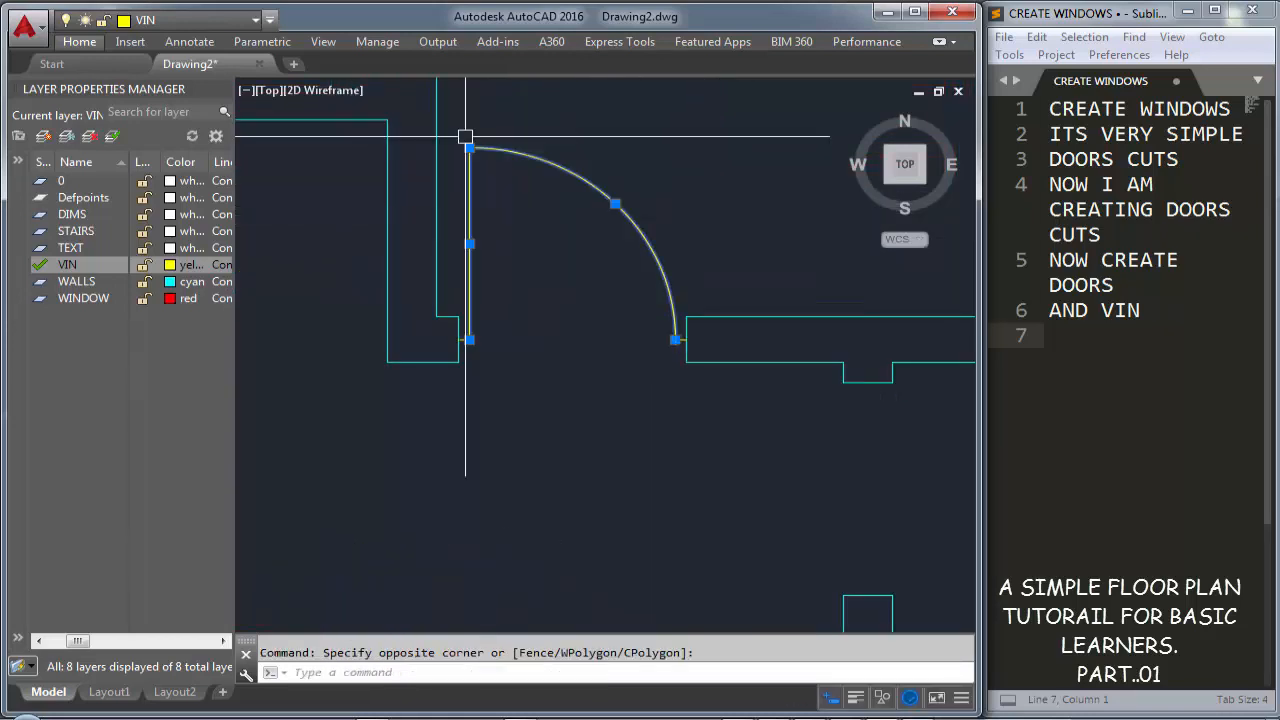
scroll(661, 381, "up", 5)
left_click(635, 392)
scroll(617, 300, "down", 7)
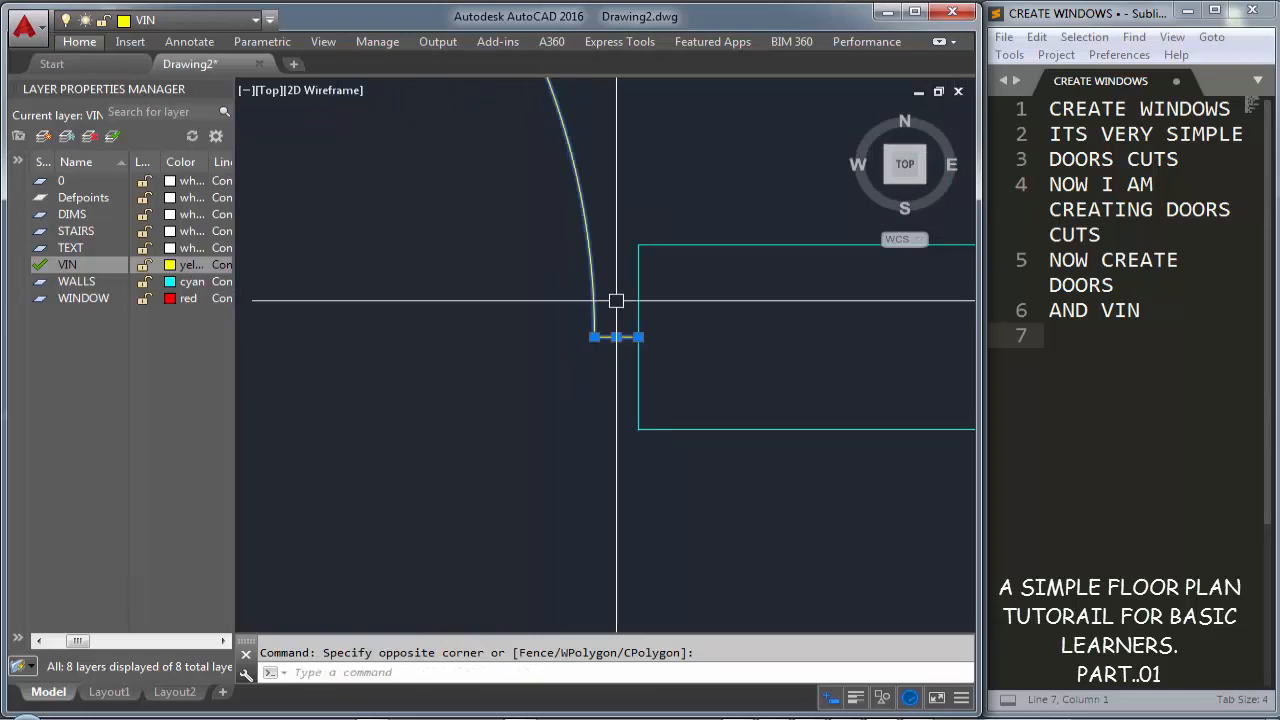
middle_click_drag(245, 331, 716, 383)
scroll(763, 366, "up", 6)
left_click(771, 442)
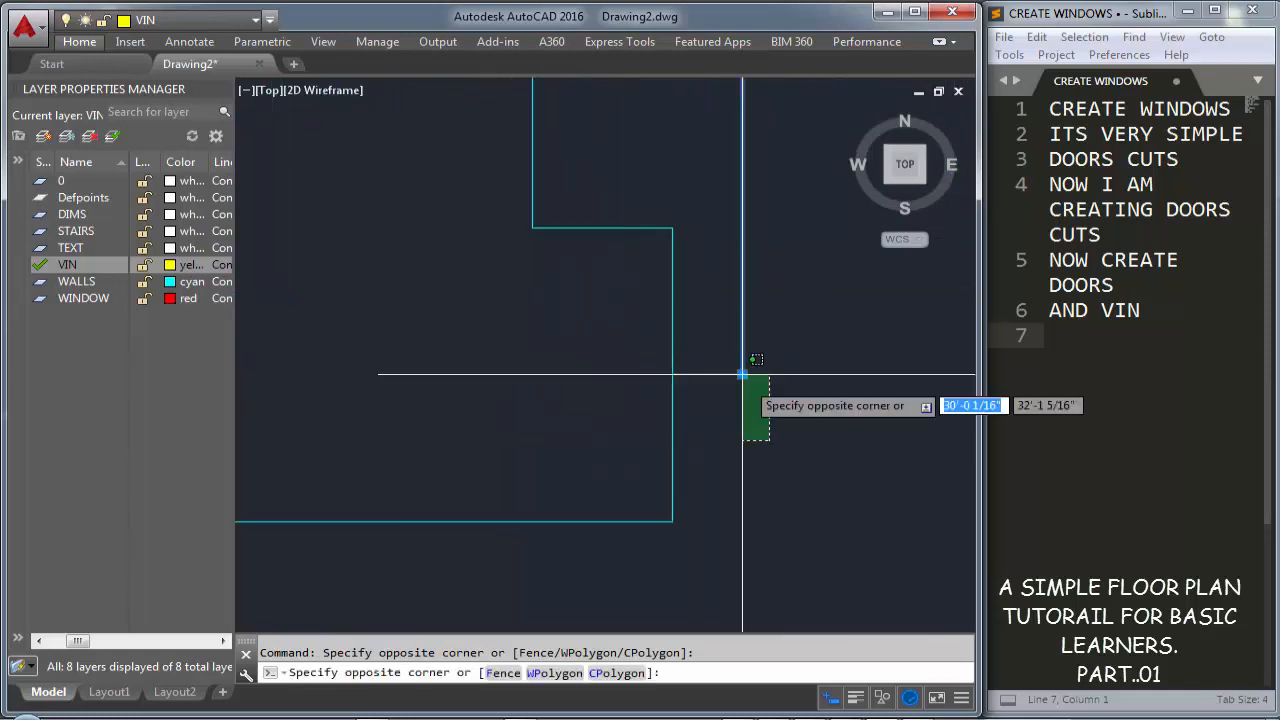
left_click(720, 335)
scroll(701, 353, "down", 10)
middle_click_drag(754, 434, 653, 319)
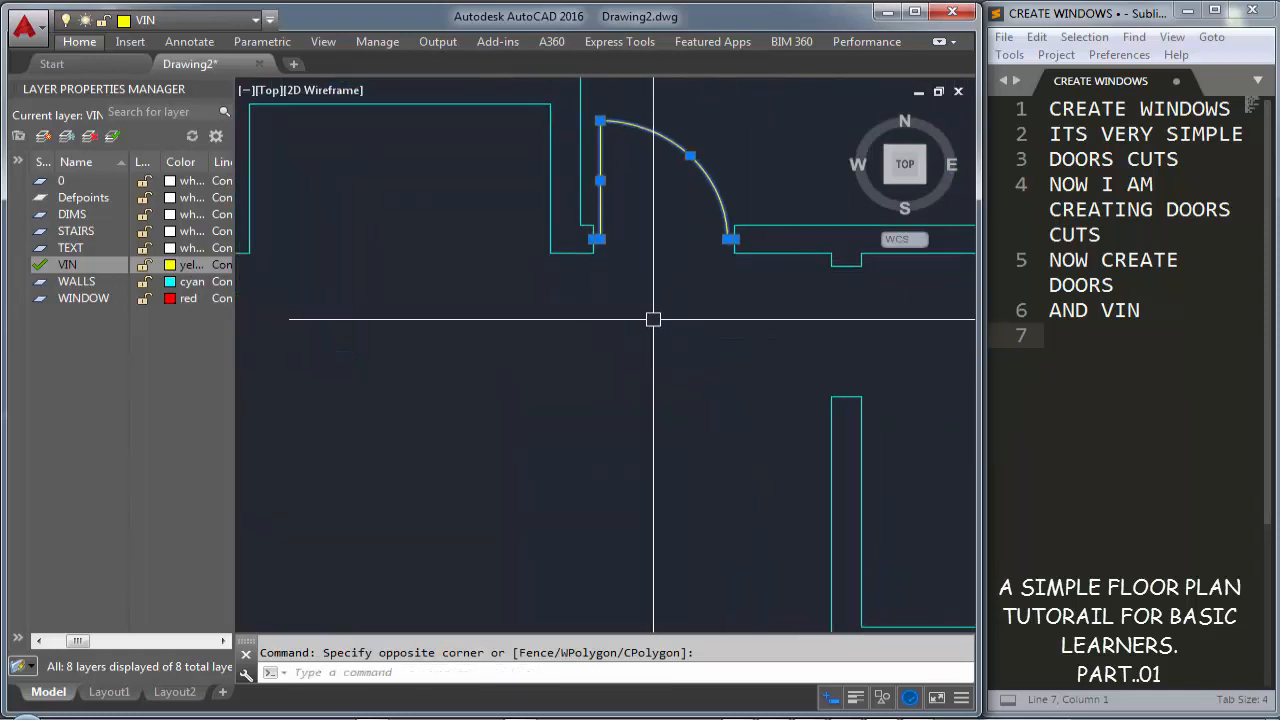
type("o")
key("Return")
left_click(653, 319)
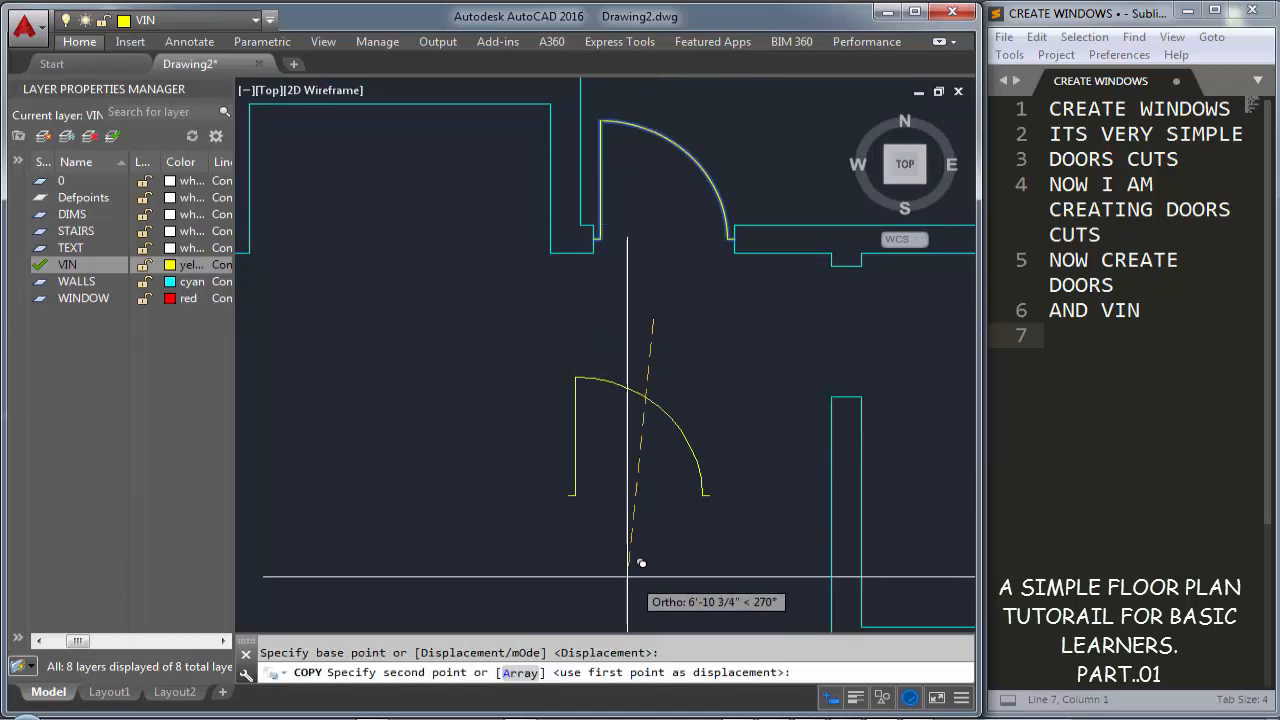
key("F8")
left_click(499, 562)
key("Escape")
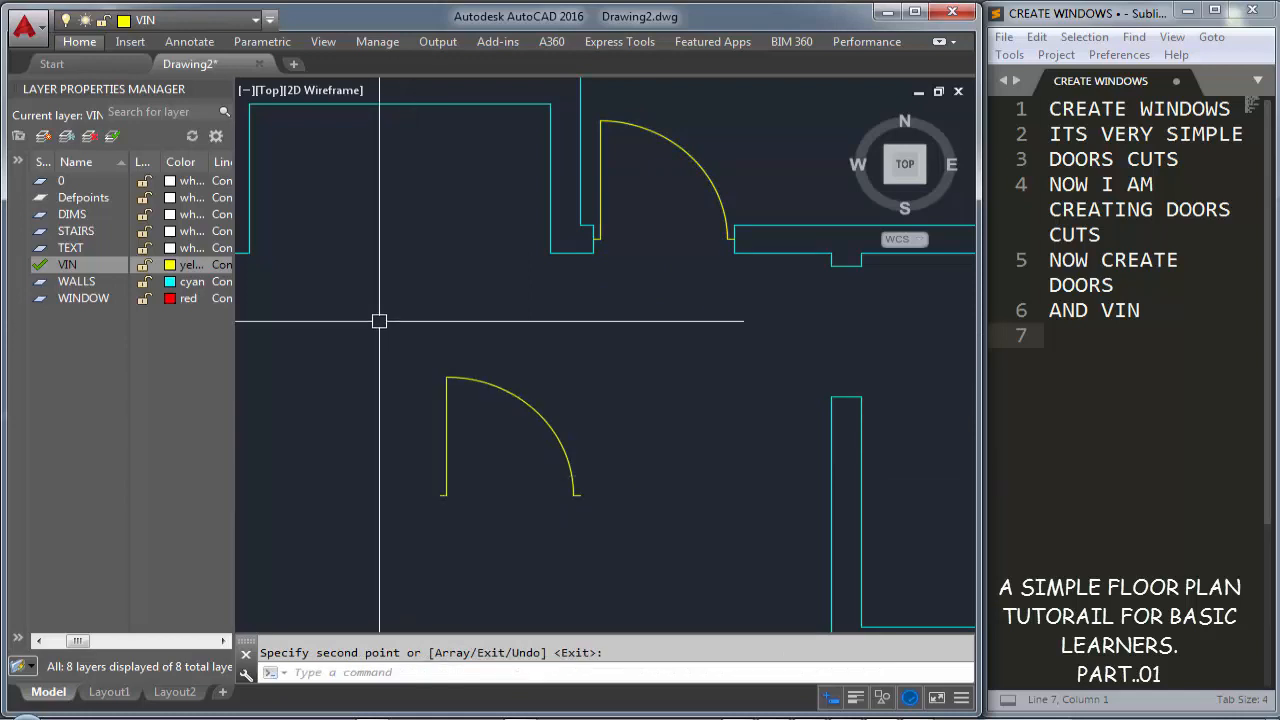
Rotate the copied door 90° counterclockwise so its leaf lies horizontal below the swing arc
left_click(380, 317)
left_click(657, 596)
type("o")
key("Return")
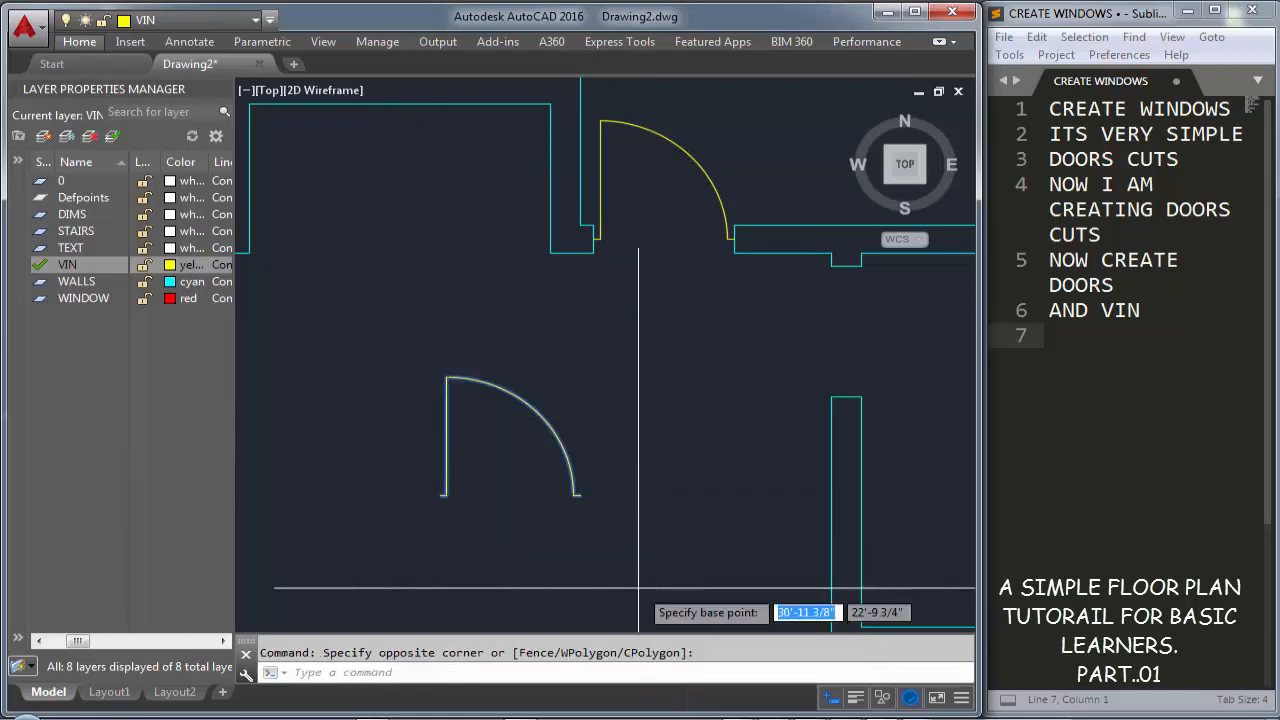
left_click(627, 522)
middle_click_drag(645, 445, 653, 355)
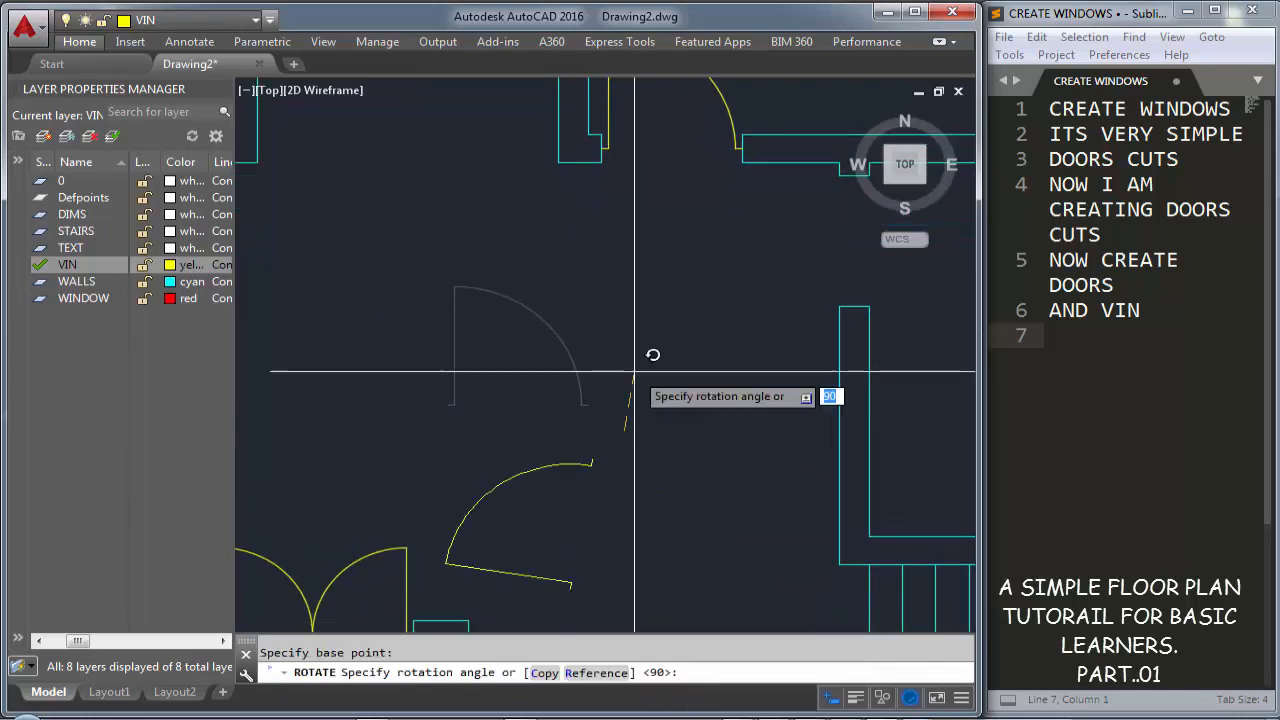
left_click(634, 371)
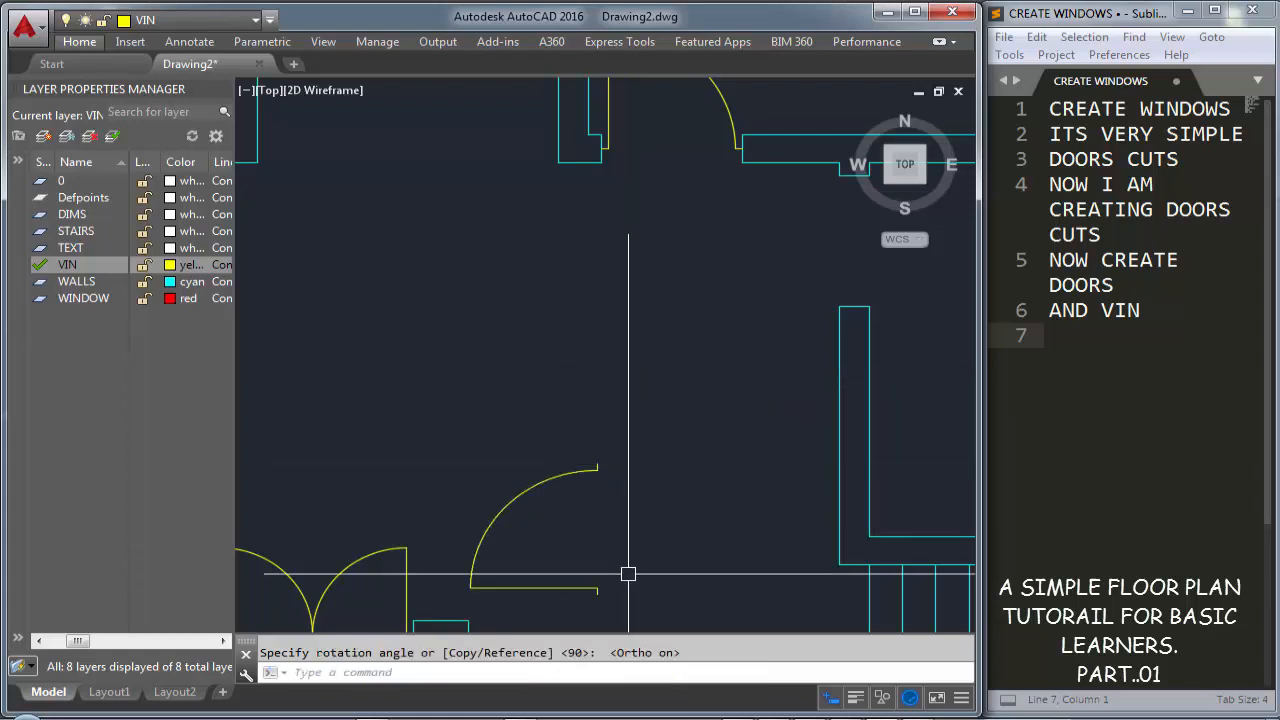
Move the rotated door by its upper stub end to the midpoint of the wall projection above the vertical wall gap
left_click(627, 608)
left_click(582, 419)
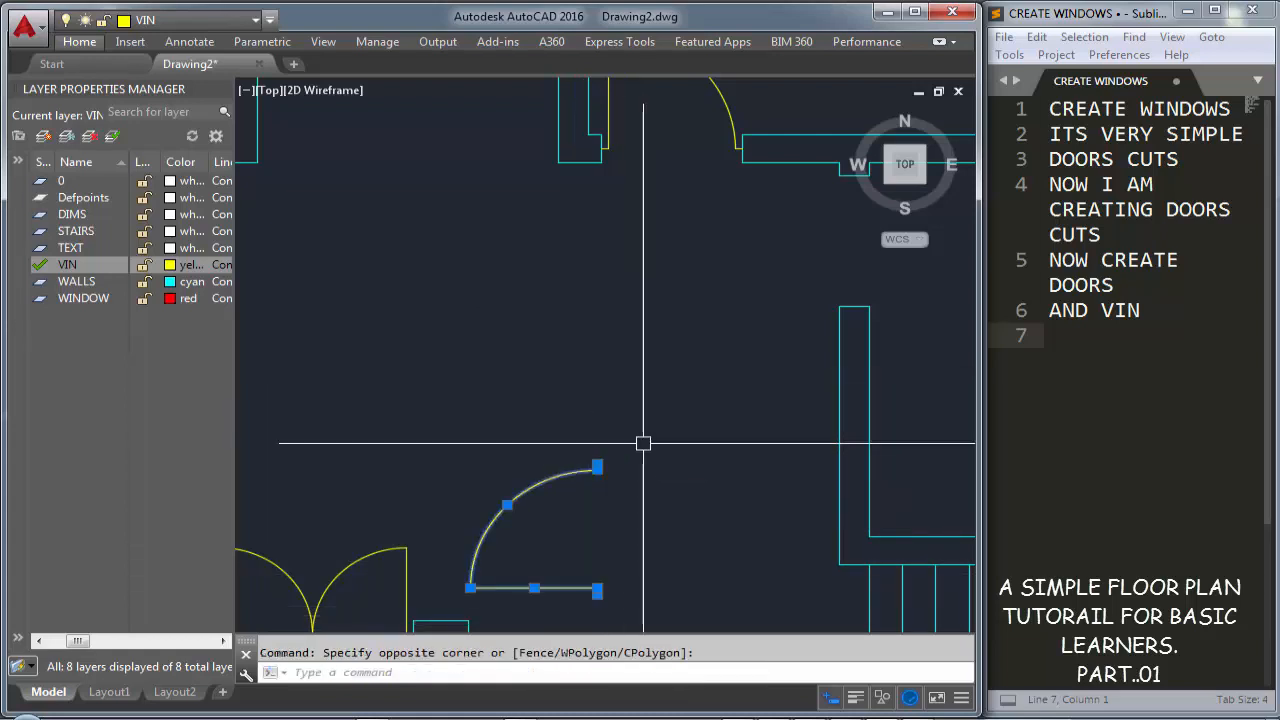
type("m")
key("Return")
left_click(597, 466)
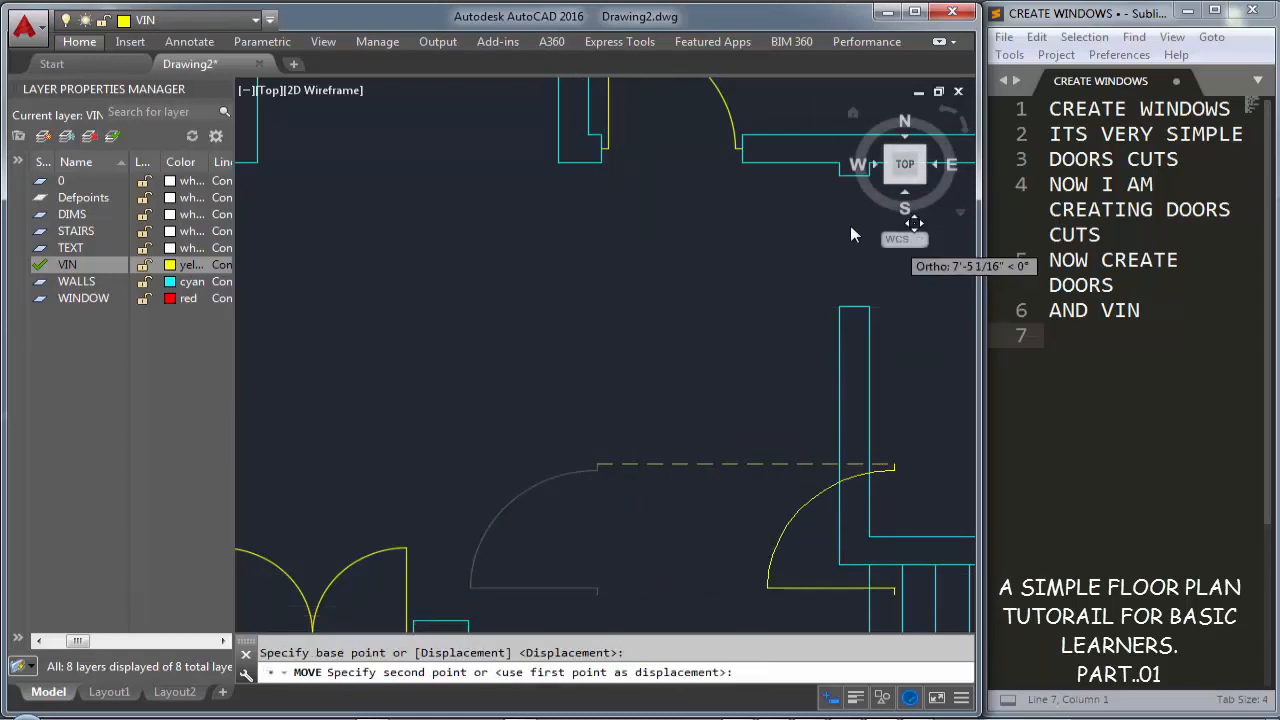
middle_click_drag(820, 220, 616, 345)
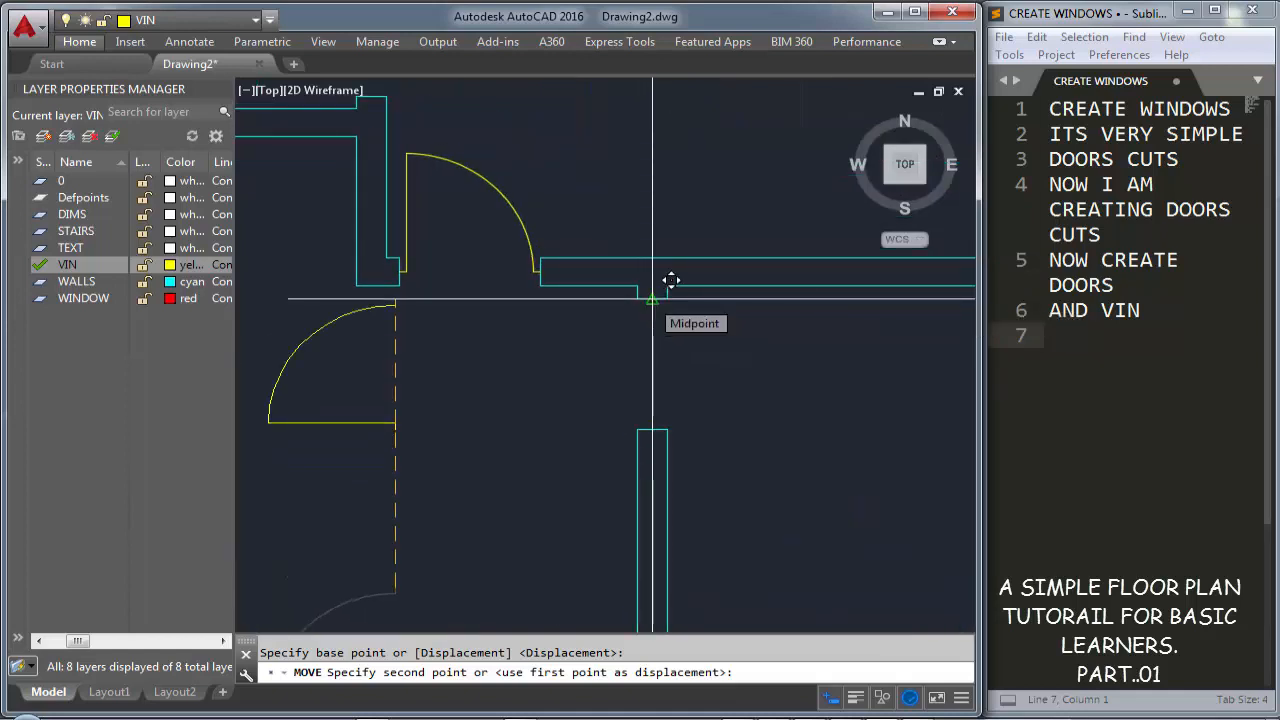
left_click(667, 279)
scroll(663, 300, "up", 4)
scroll(658, 438, "up", 4)
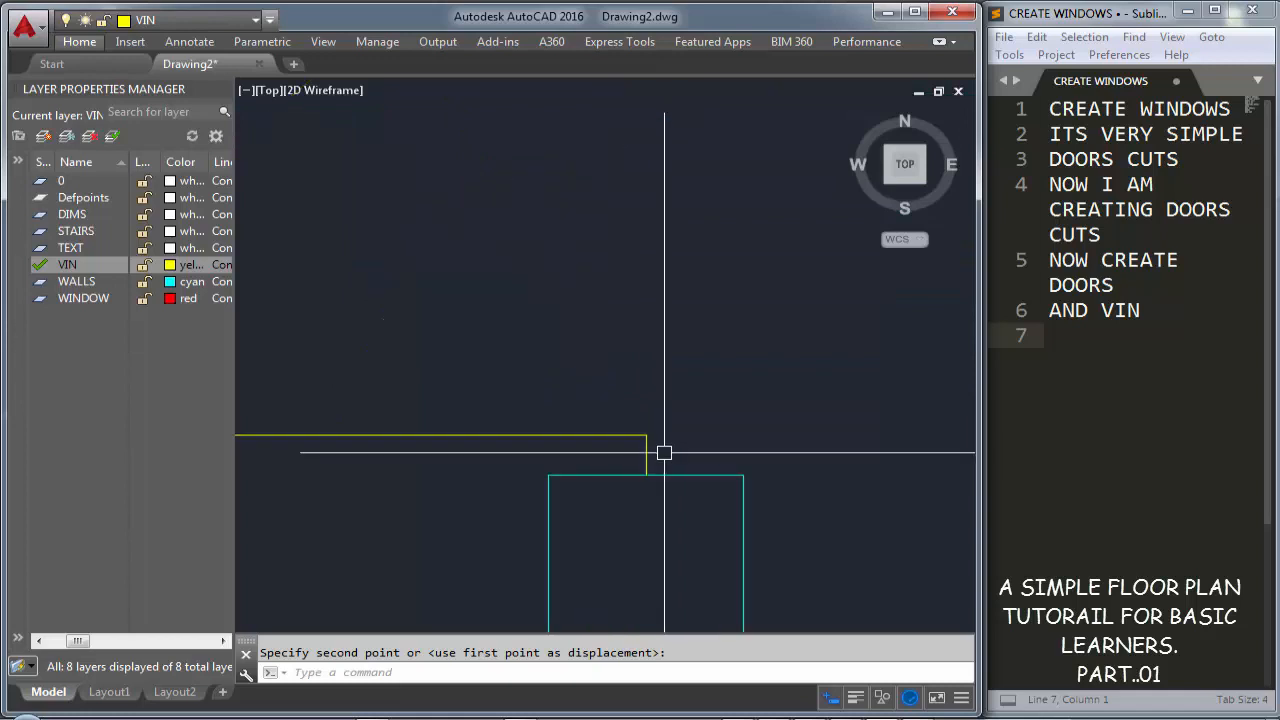
Mirror the door in the vertical wall gap about a horizontal line through the opening's middle, keeping the original
scroll(646, 454, "down", 4)
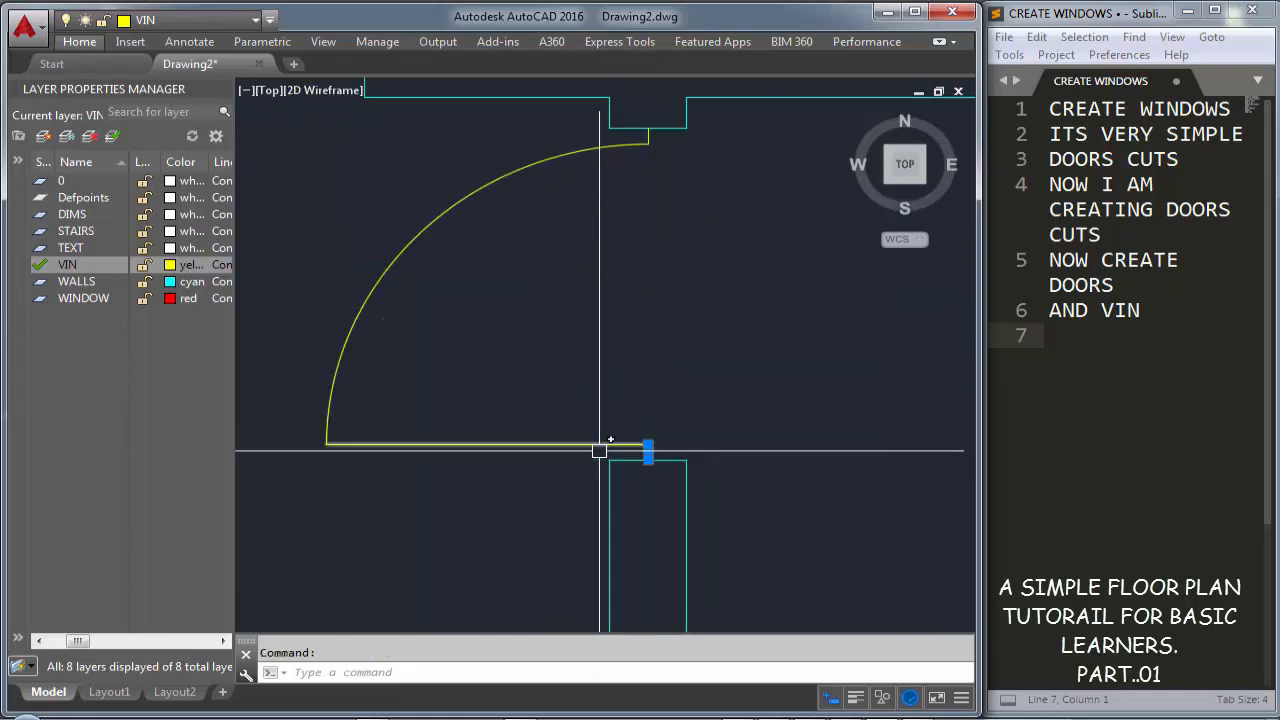
left_click(538, 337)
left_click(398, 250)
scroll(659, 125, "up", 5)
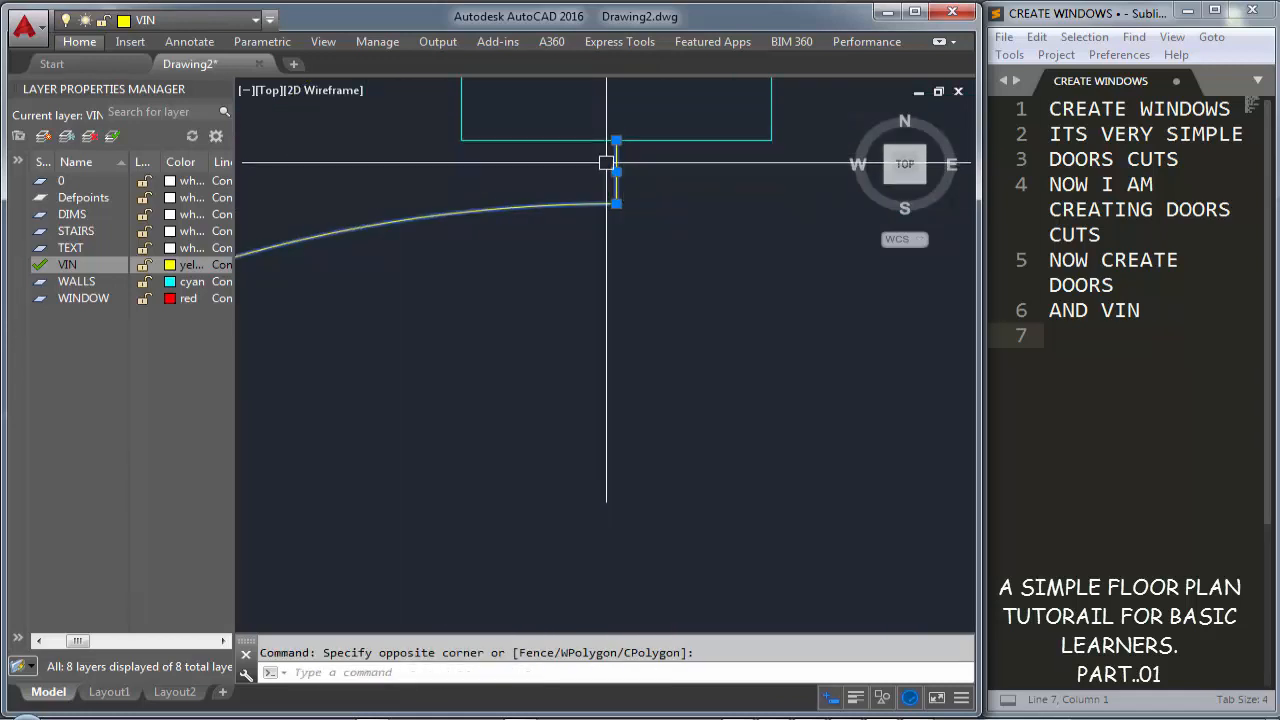
scroll(659, 212, "down", 3)
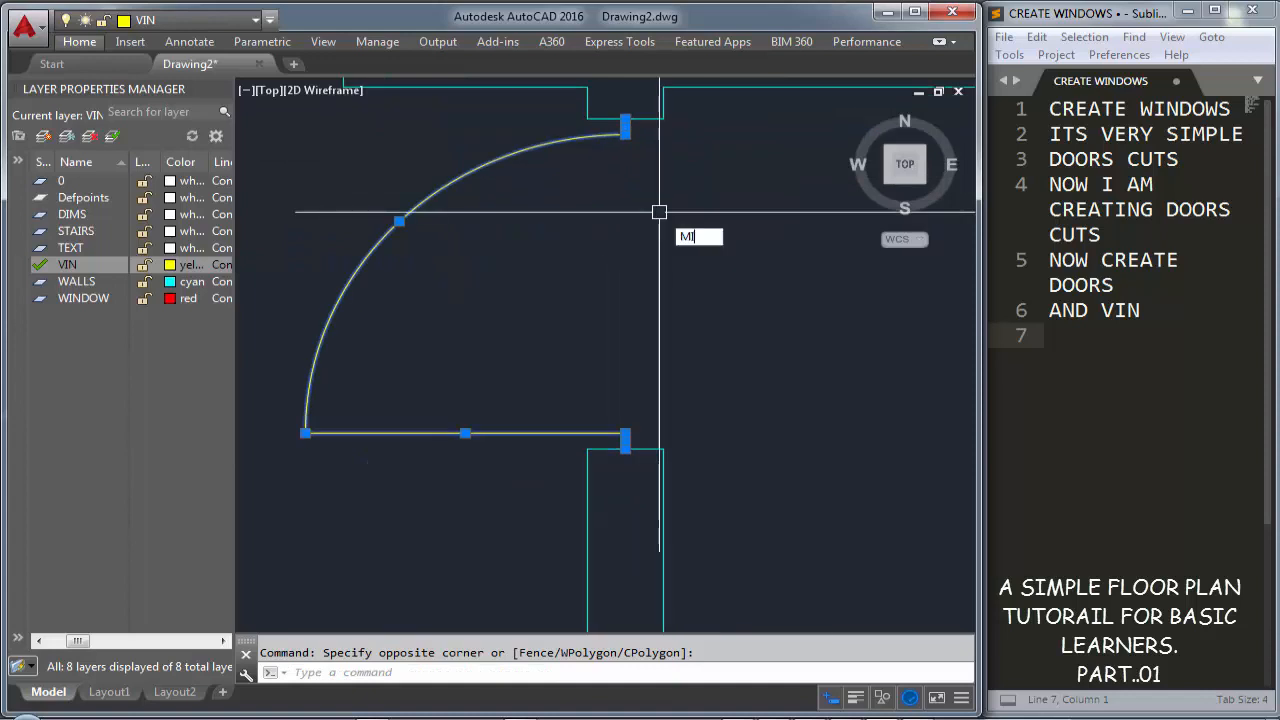
key("Return")
left_click(610, 283)
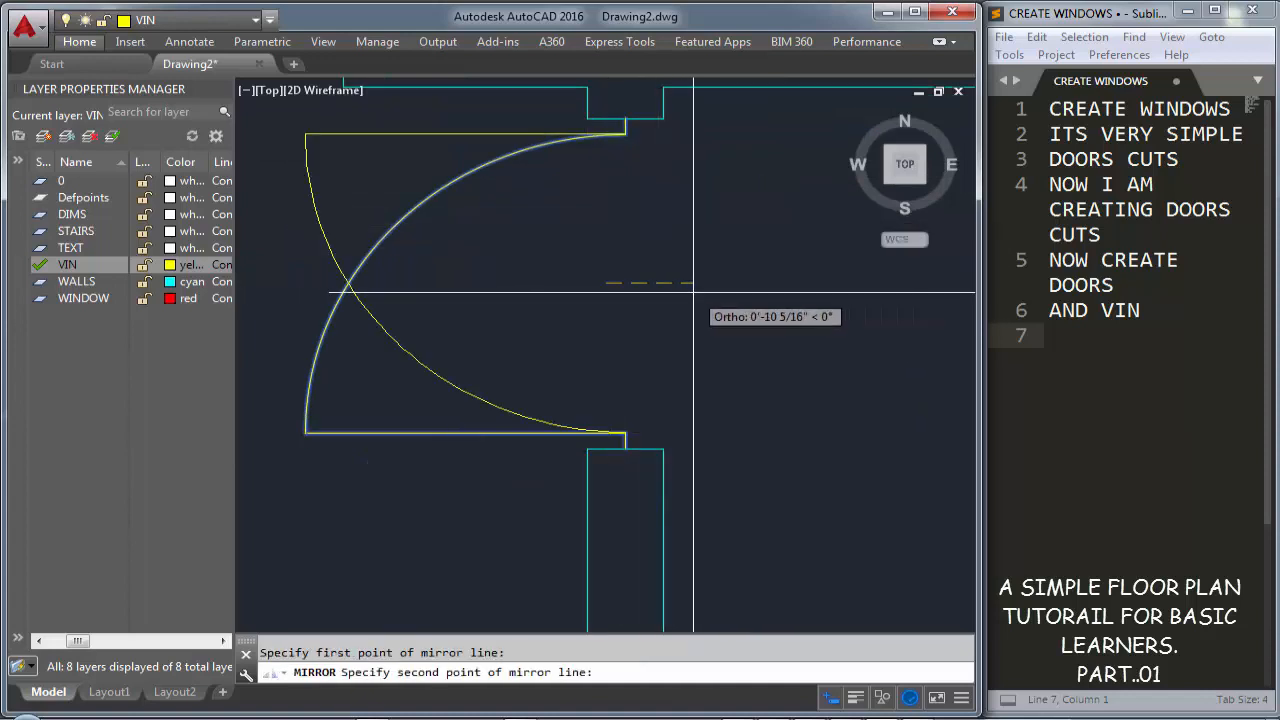
left_click(693, 293)
key("Return")
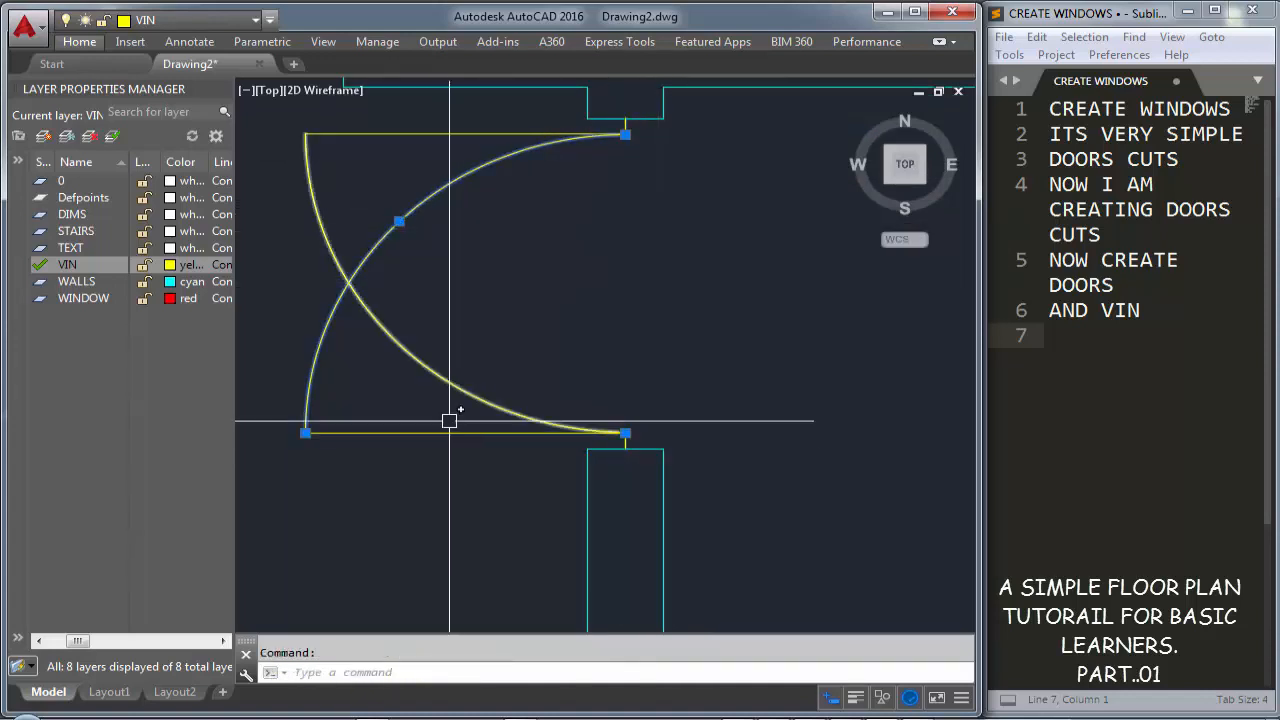
Erase the original leaf and swing arc hinged at the lower stub, leaving only the mirrored ones
left_click(434, 428)
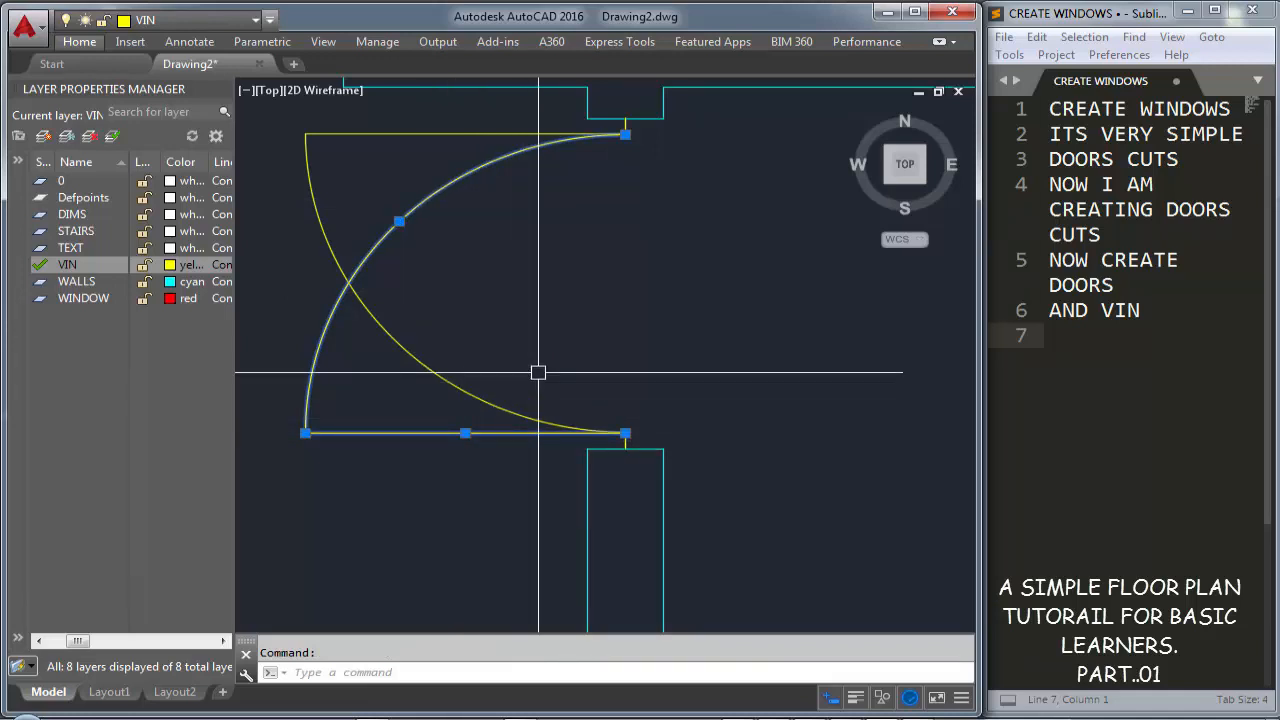
key("Delete")
middle_click_drag(553, 295, 573, 357)
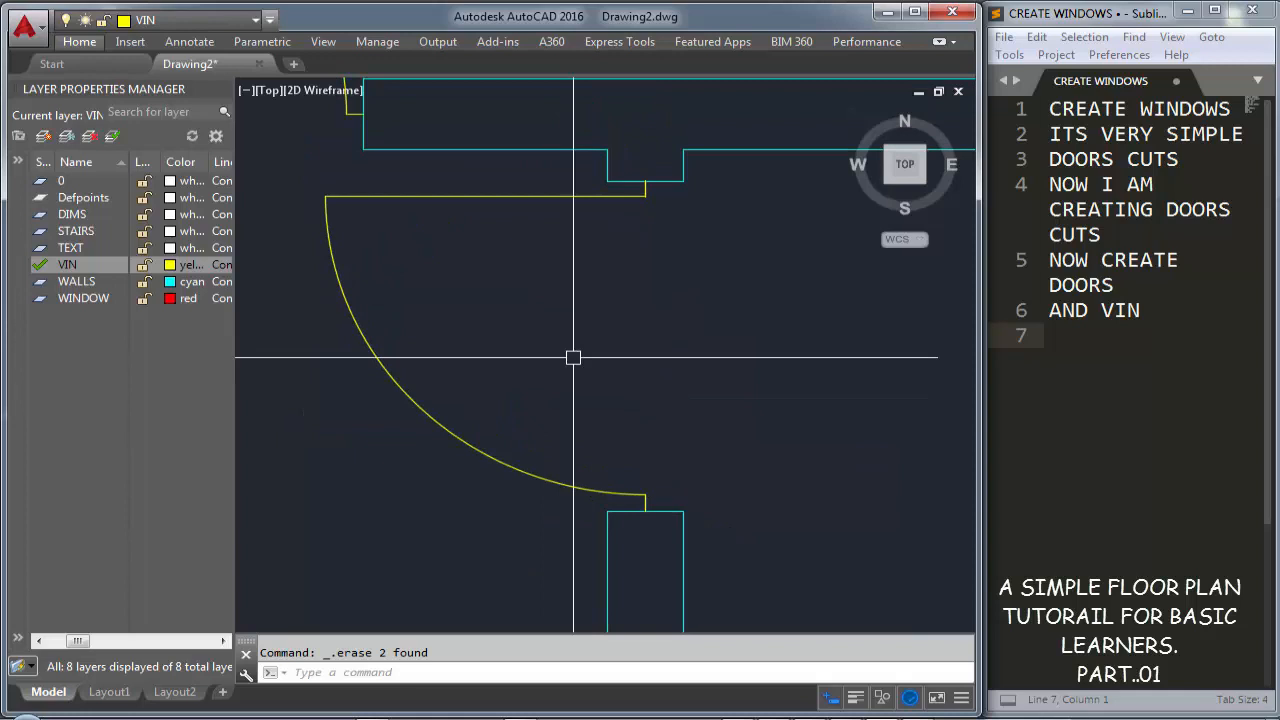
Mirror the whole door in the vertical wall gap about the vertical line through its lower stub, erasing the source objects
left_click(414, 249)
left_click(338, 197)
scroll(623, 184, "up", 6)
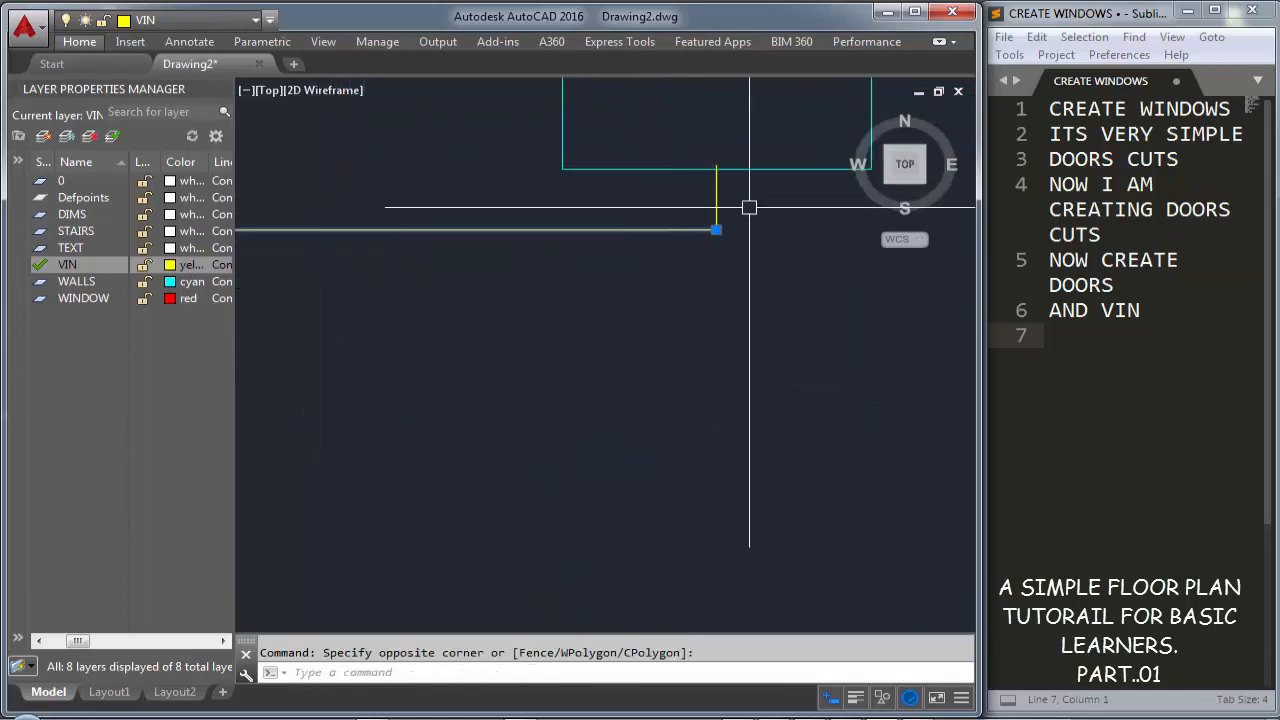
left_click(749, 206)
left_click(666, 195)
scroll(666, 196, "down", 6)
scroll(688, 525, "up", 6)
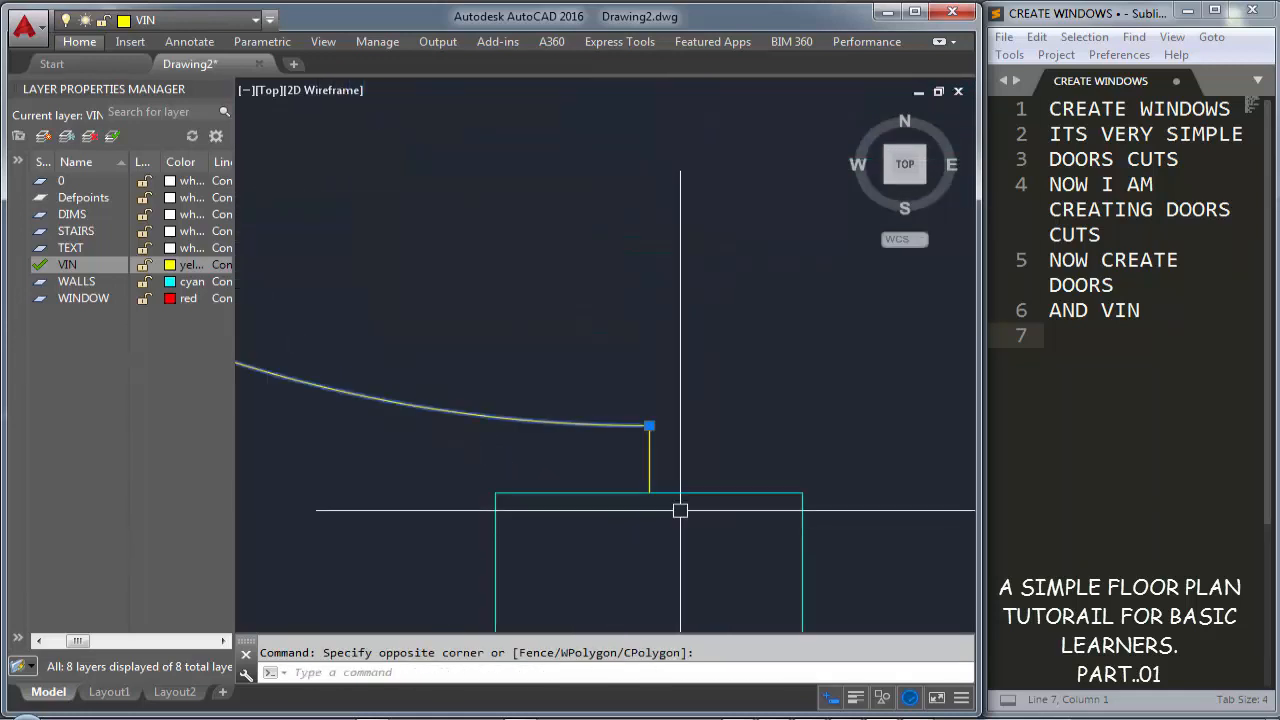
left_click(651, 457)
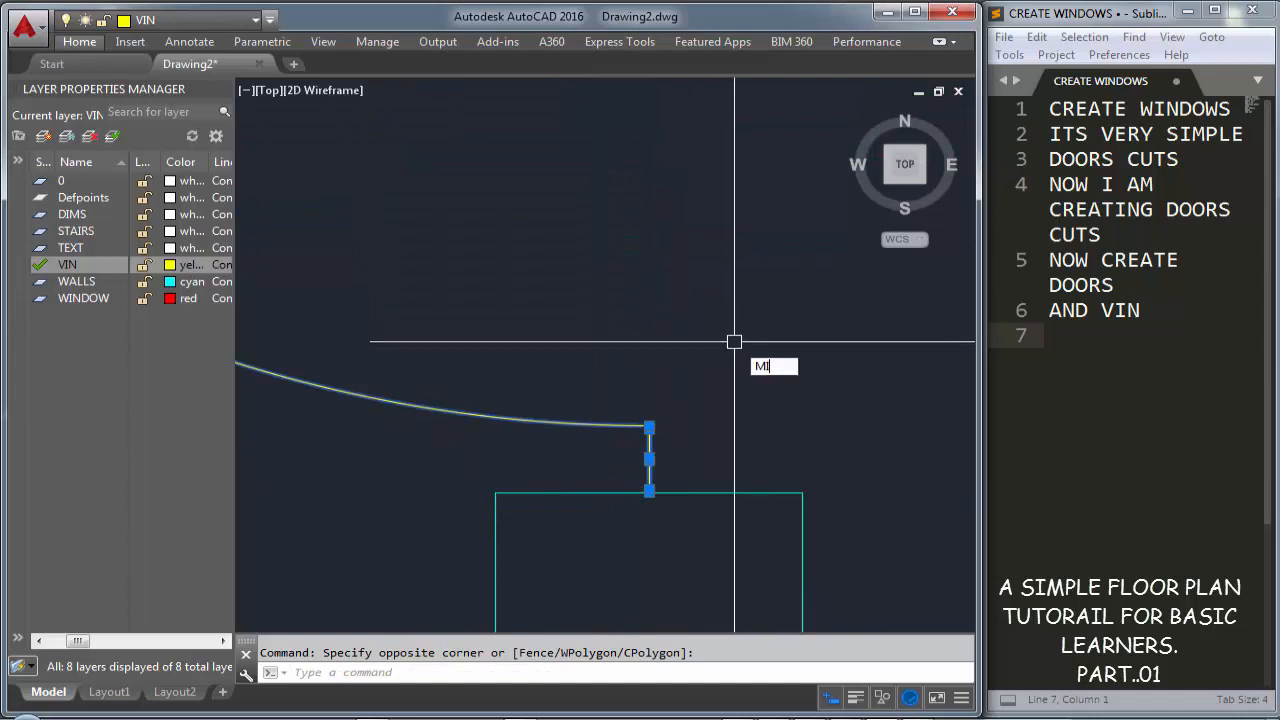
key("Return")
left_click(649, 425)
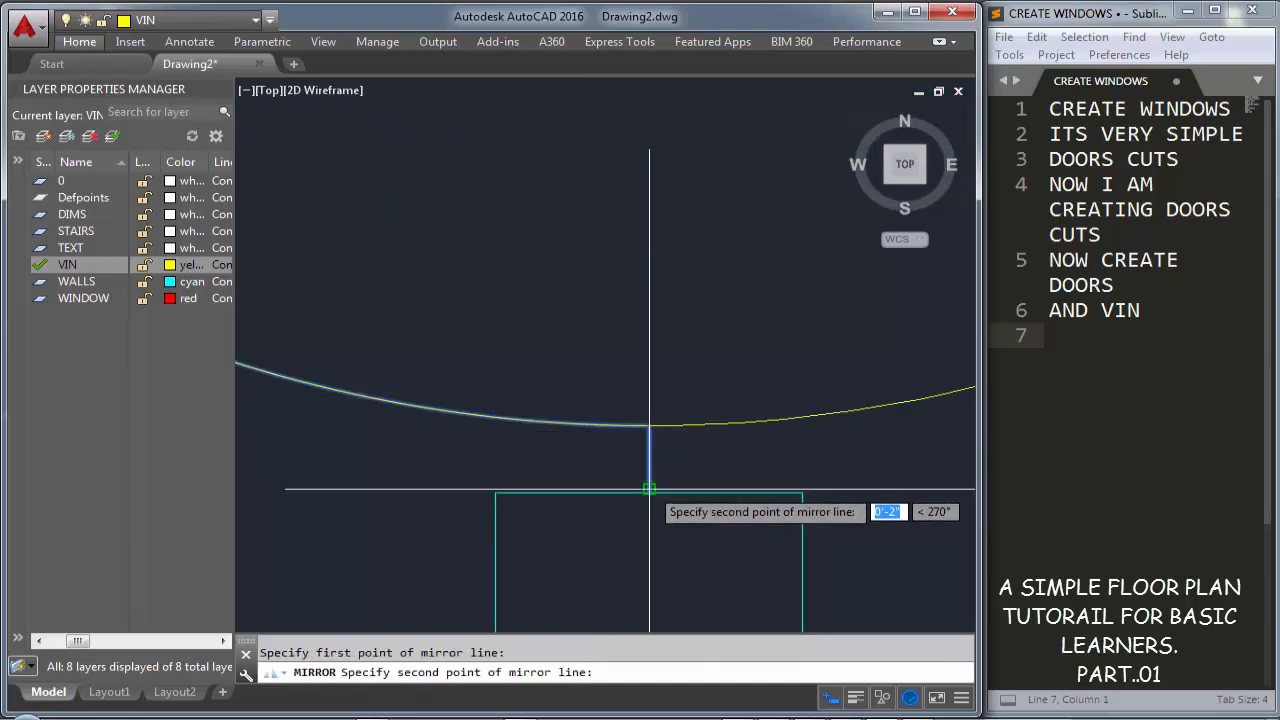
left_click(649, 489)
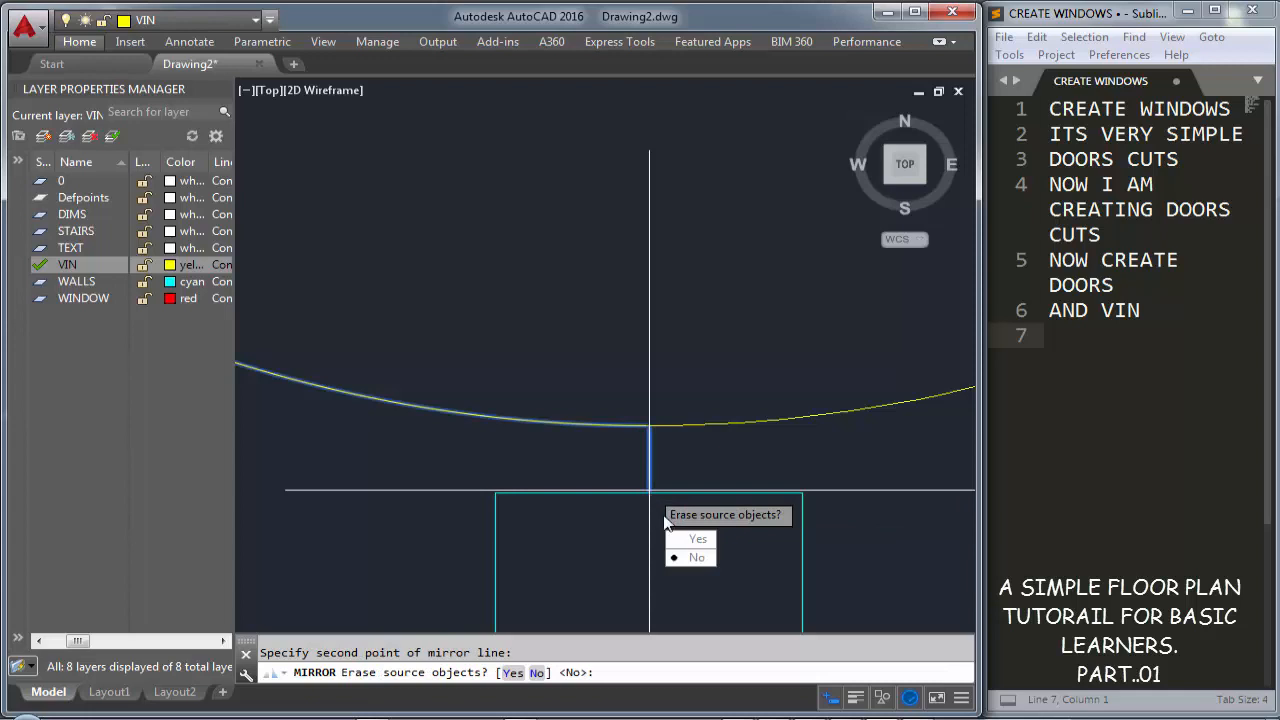
left_click(684, 541)
scroll(651, 314, "down", 8)
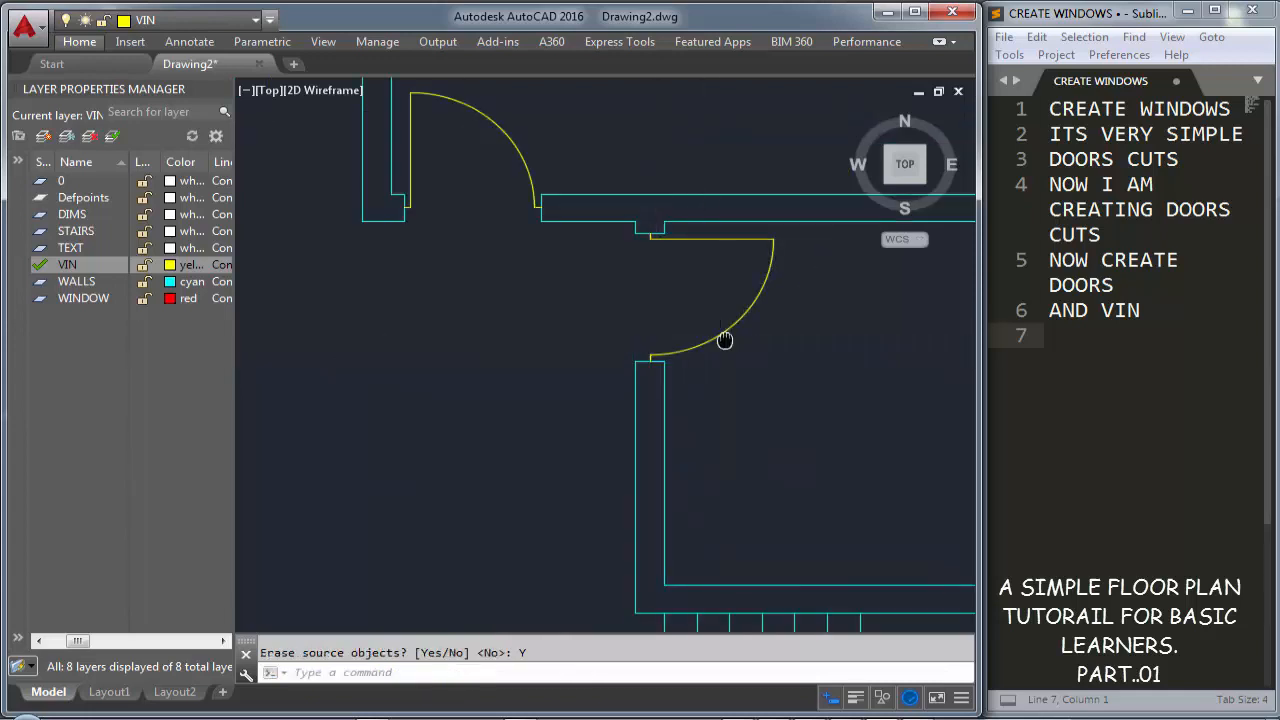
Draw a 2-inch vertical line upward from the midpoint of the lower wall end at the opening left of the small upper-middle room
middle_click_drag(620, 418, 751, 309)
scroll(750, 307, "down", 2)
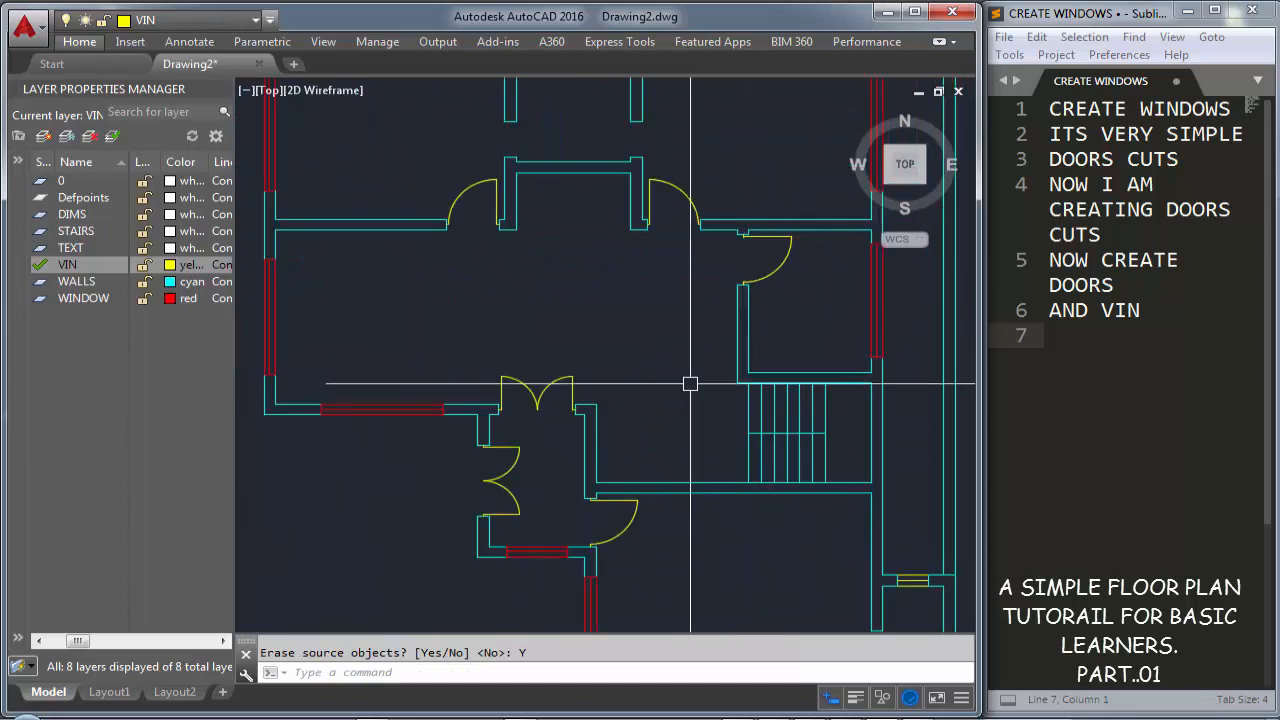
mouse_move(679, 383)
middle_mouse_down()
mouse_move(628, 366)
mouse_move(629, 277)
mouse_move(694, 472)
middle_mouse_up()
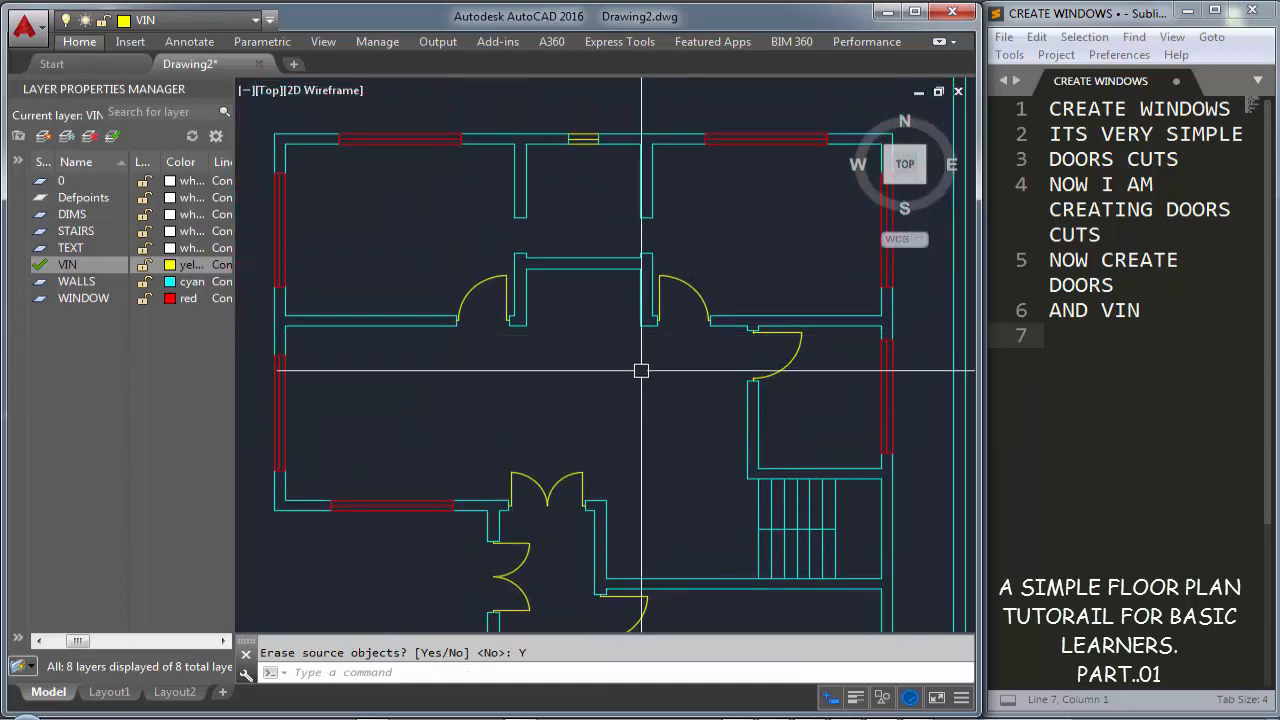
middle_click_drag(641, 371, 660, 472)
scroll(543, 306, "up", 5)
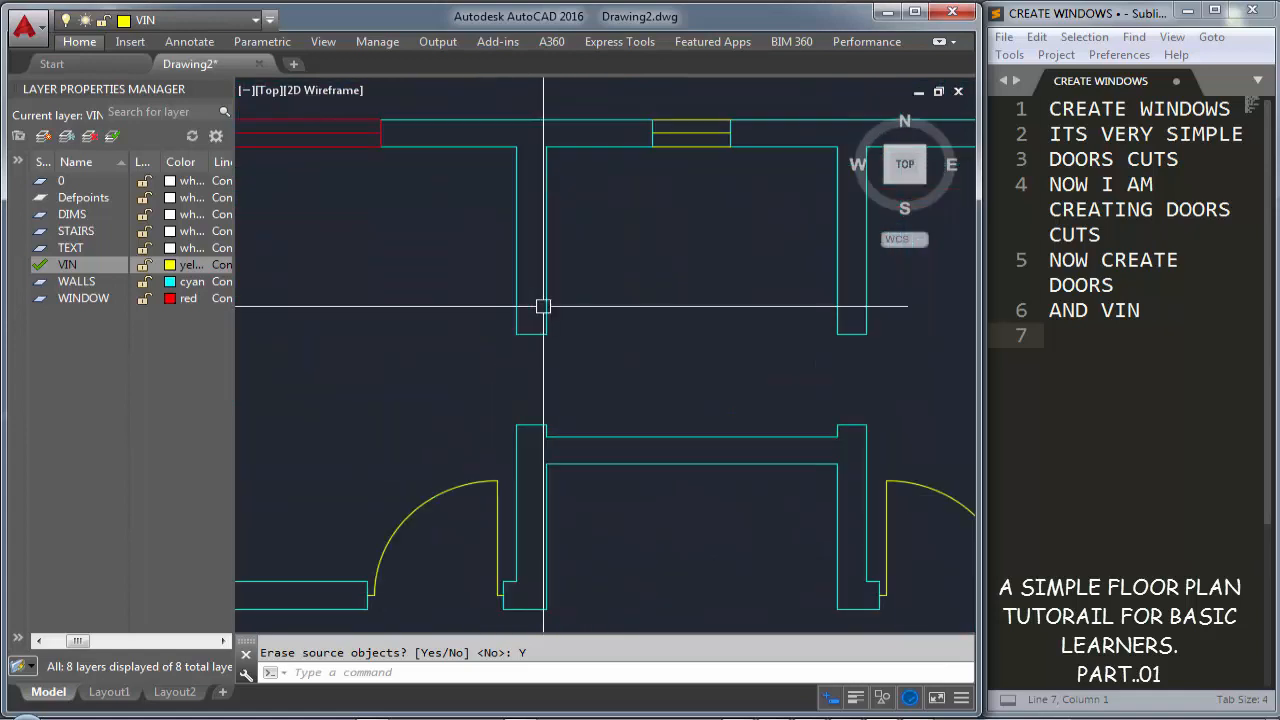
scroll(538, 361, "up", 2)
type("l")
key("Return")
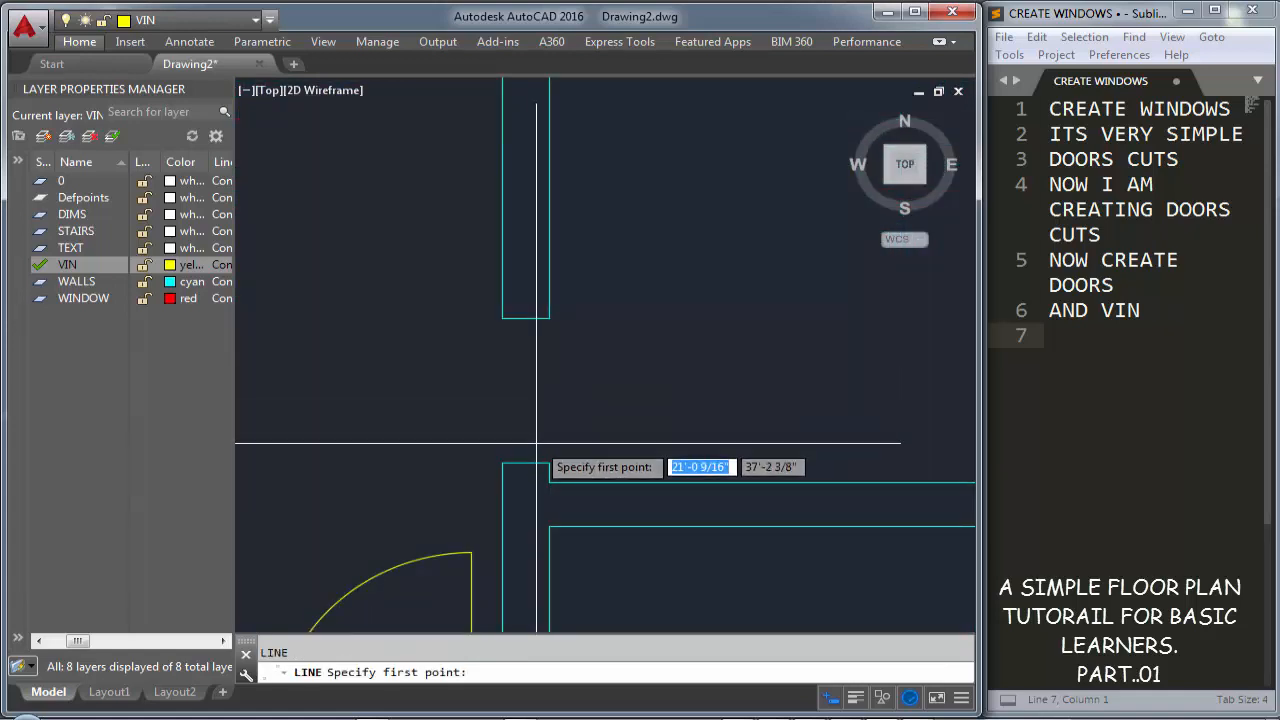
left_click(529, 463)
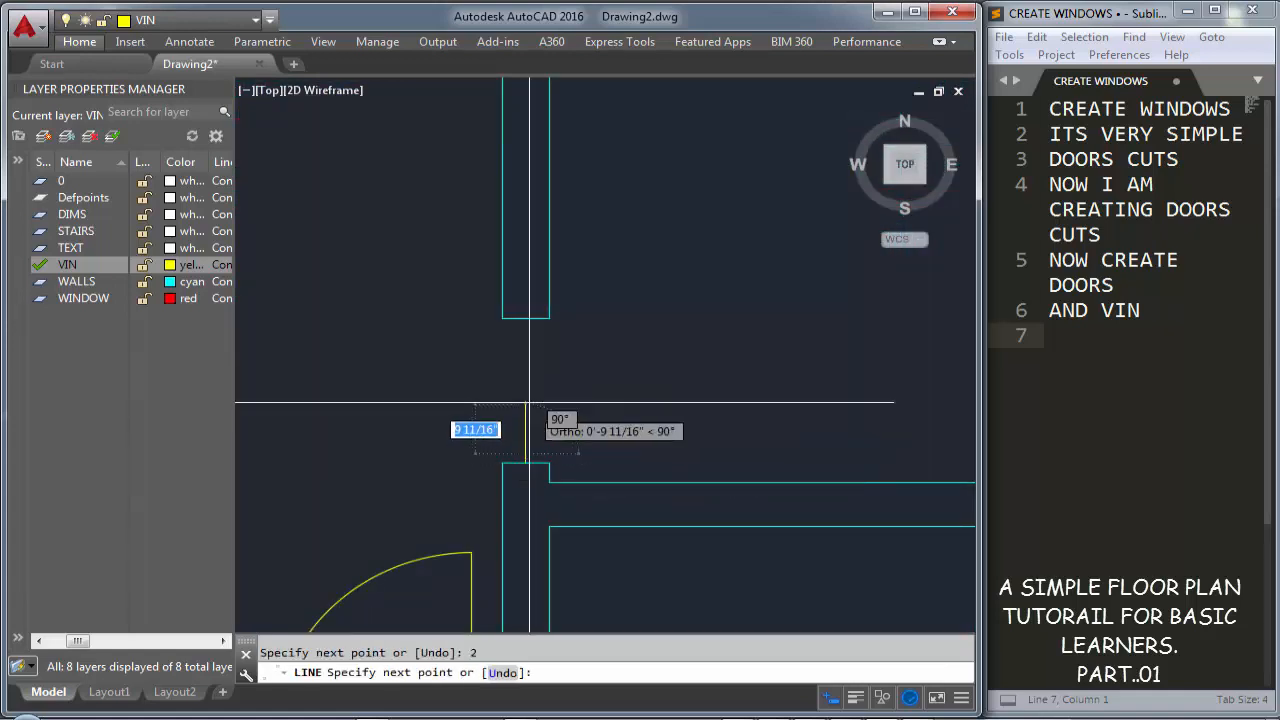
type("2")
key("Return")
key("Return")
Draw a matching 2-inch line downward from the midpoint of the upper wall end at the same opening
key("Return")
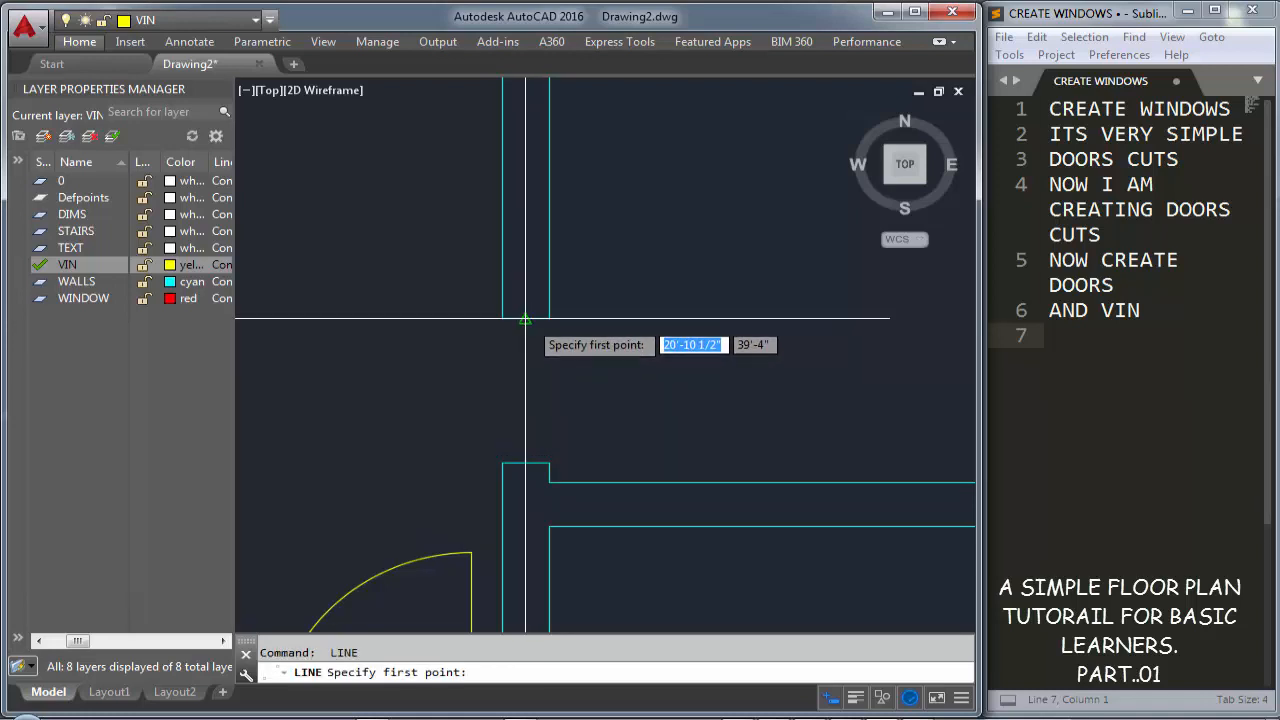
left_click(523, 318)
type("2")
key("Return")
key("Return")
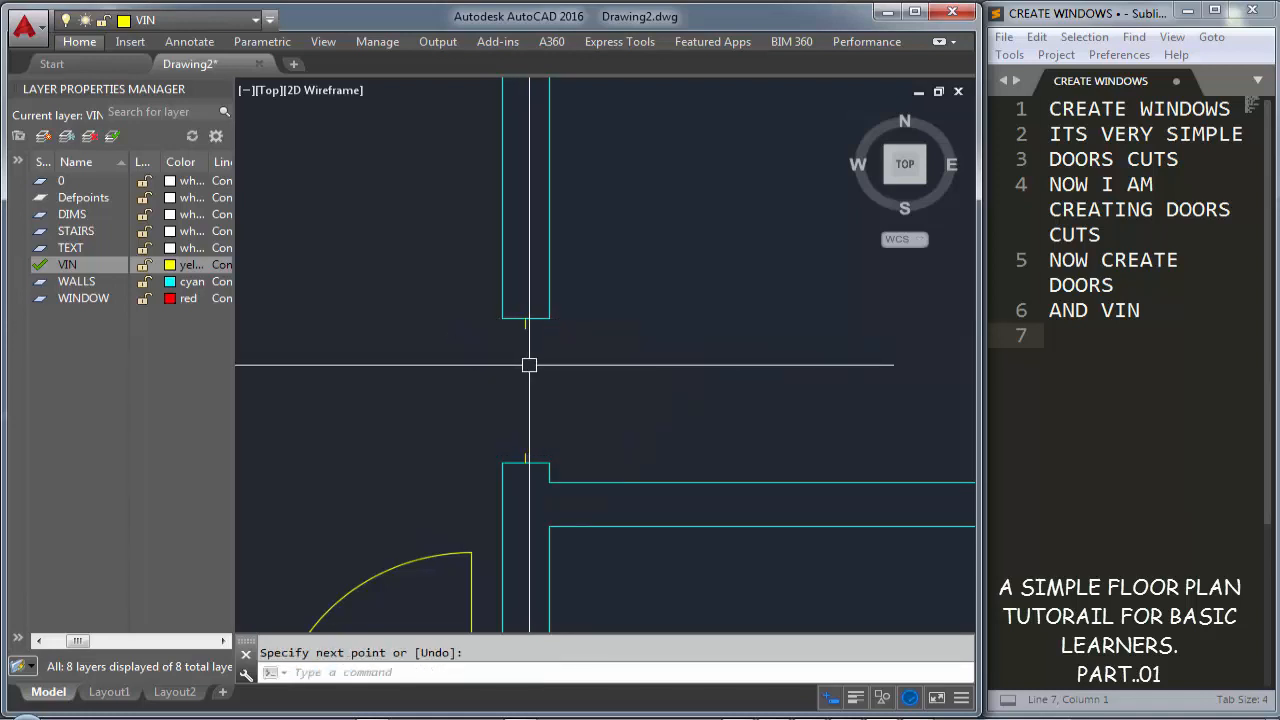
Measure the clear distance between the two stub ends with an aligned dimension, without placing it
scroll(527, 355, "up", 2)
type("DAL")
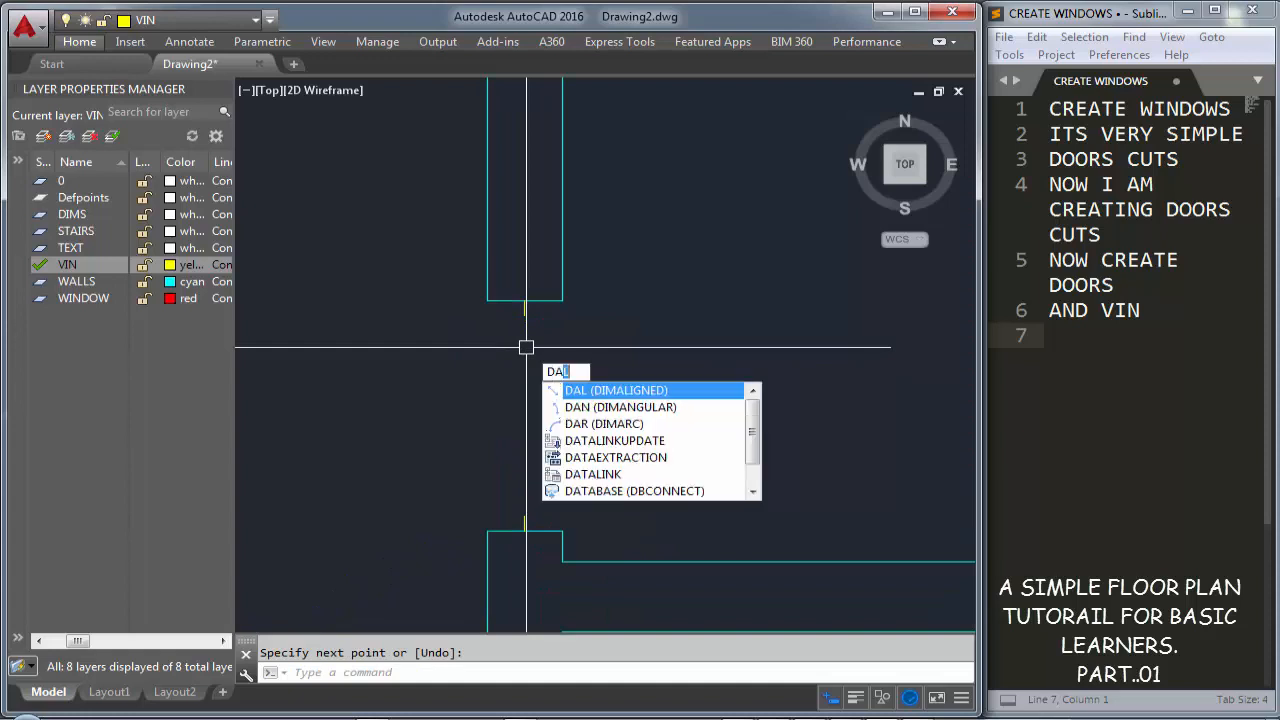
key("Return")
left_click(524, 300)
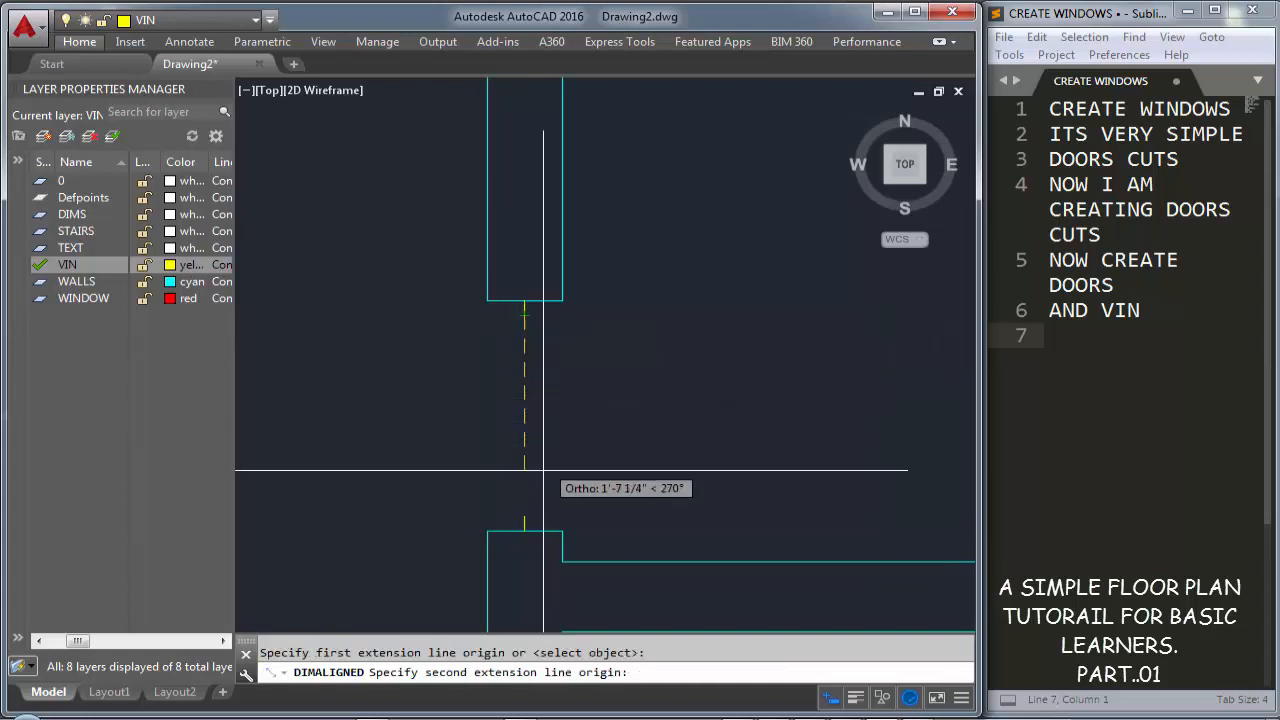
left_click(523, 517)
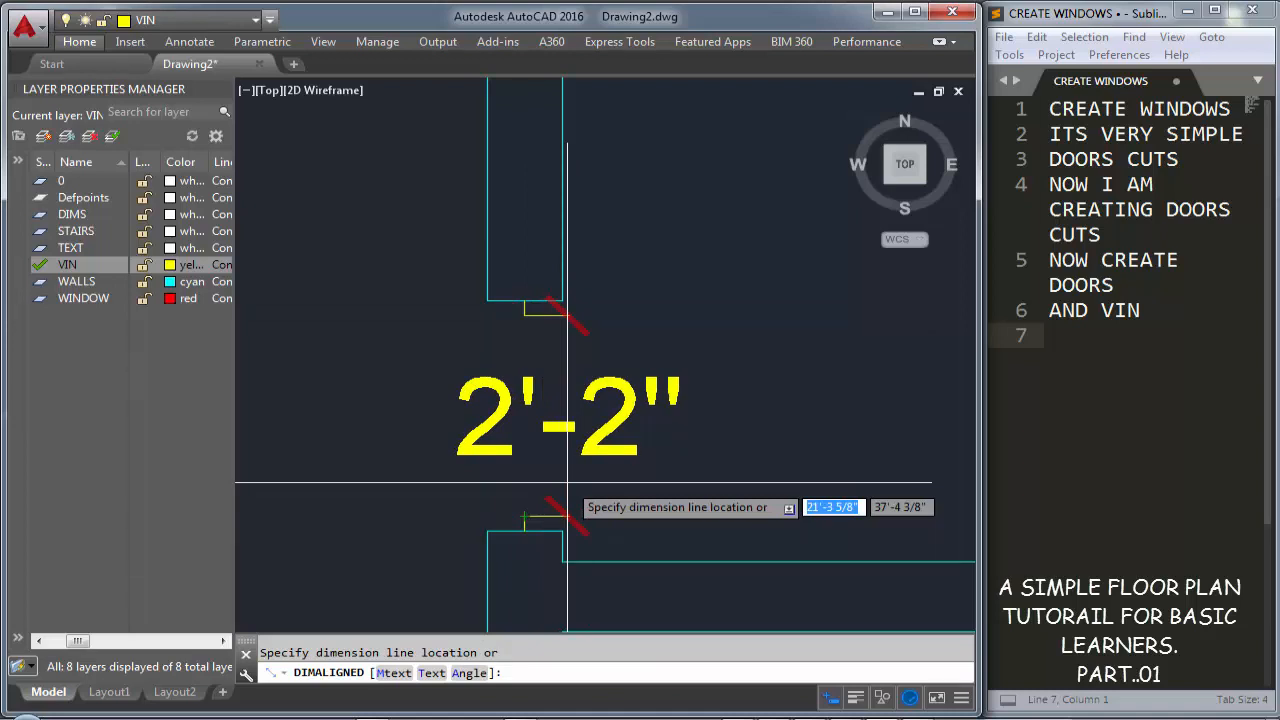
key("Escape")
Draw a 26-inch horizontal door leaf line to the right from the lower stub's free end
type("l")
key("Return")
left_click(524, 517)
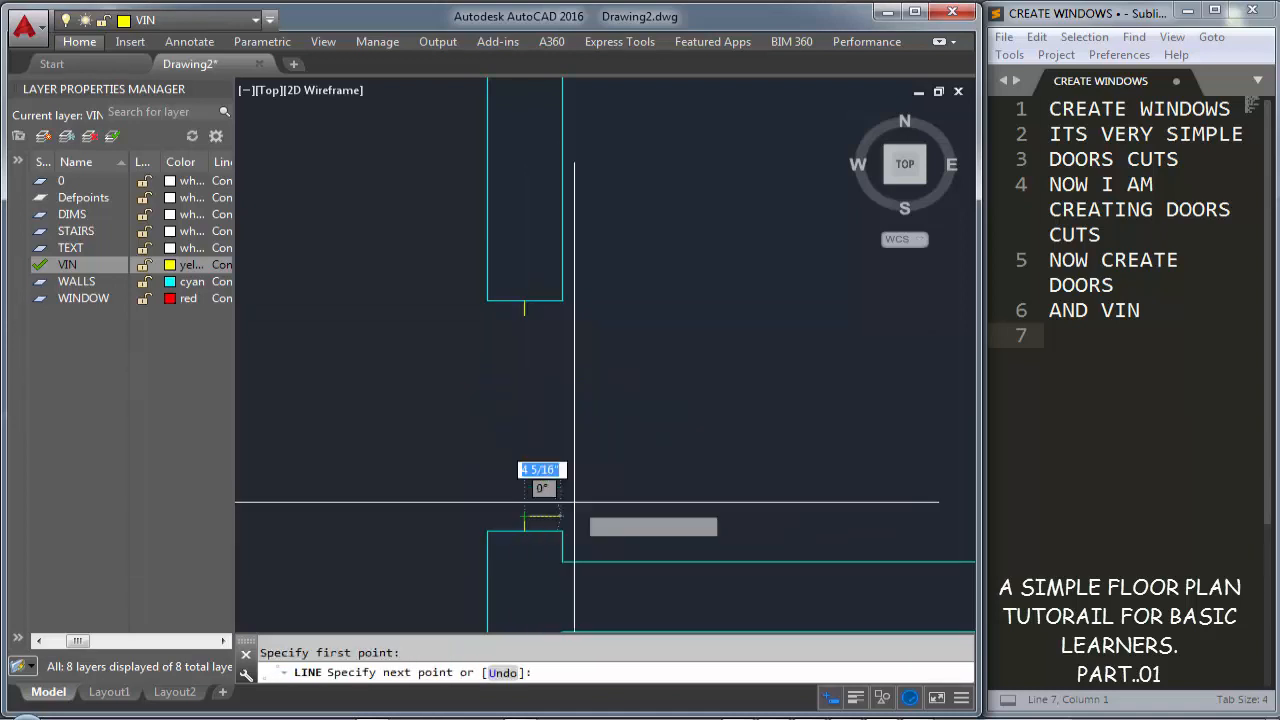
type("26")
key("Return")
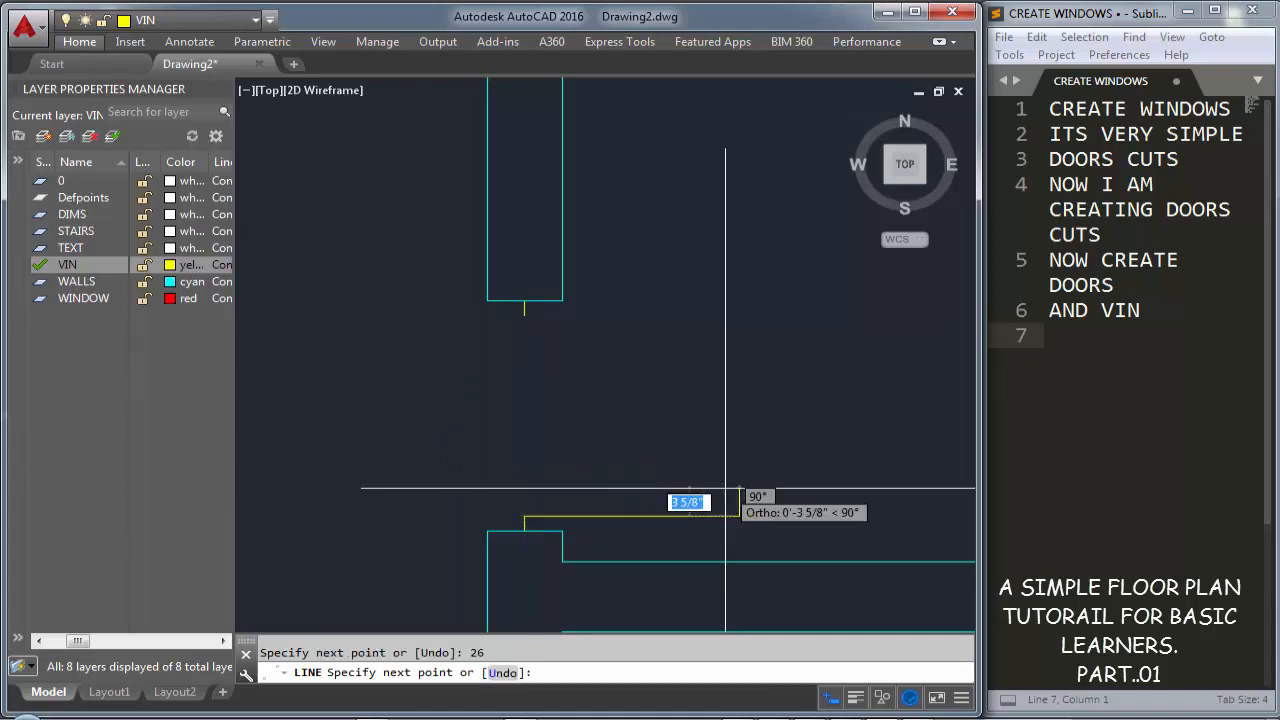
key("Return")
Draw a circle centred on the lower stub's free end with its radius reaching the upper stub's free end
type("c")
key("Return")
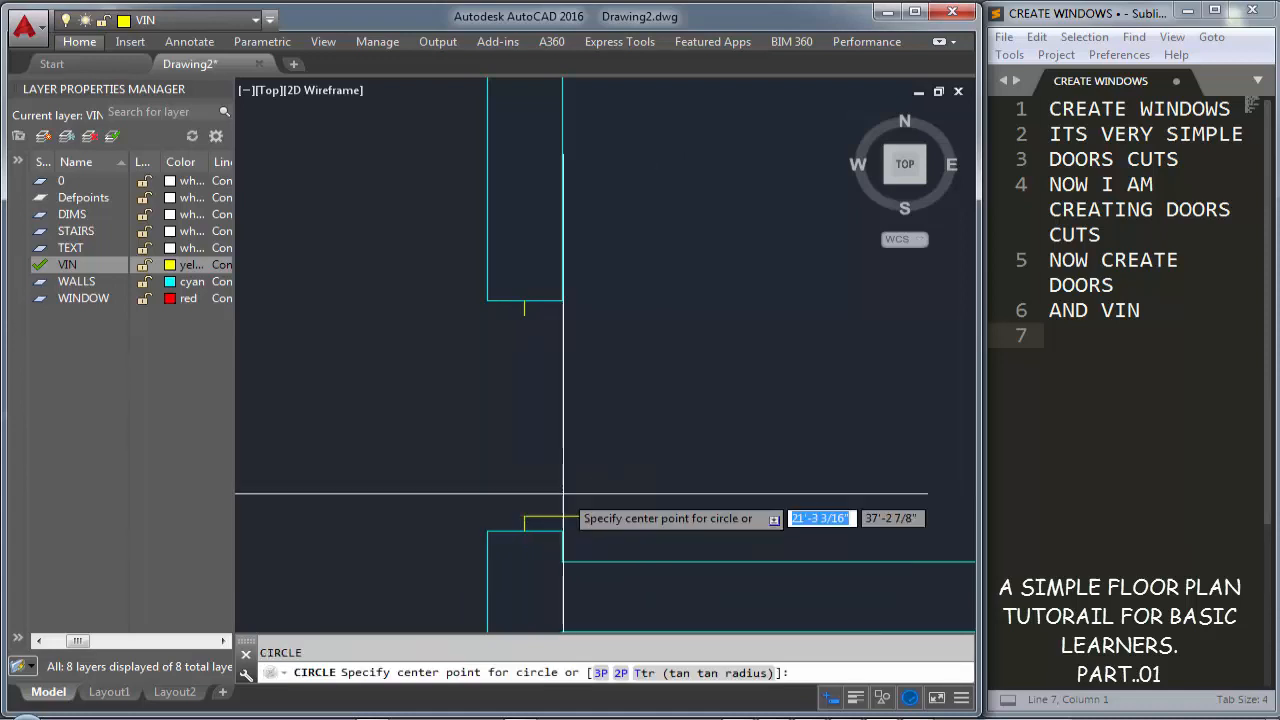
left_click(524, 517)
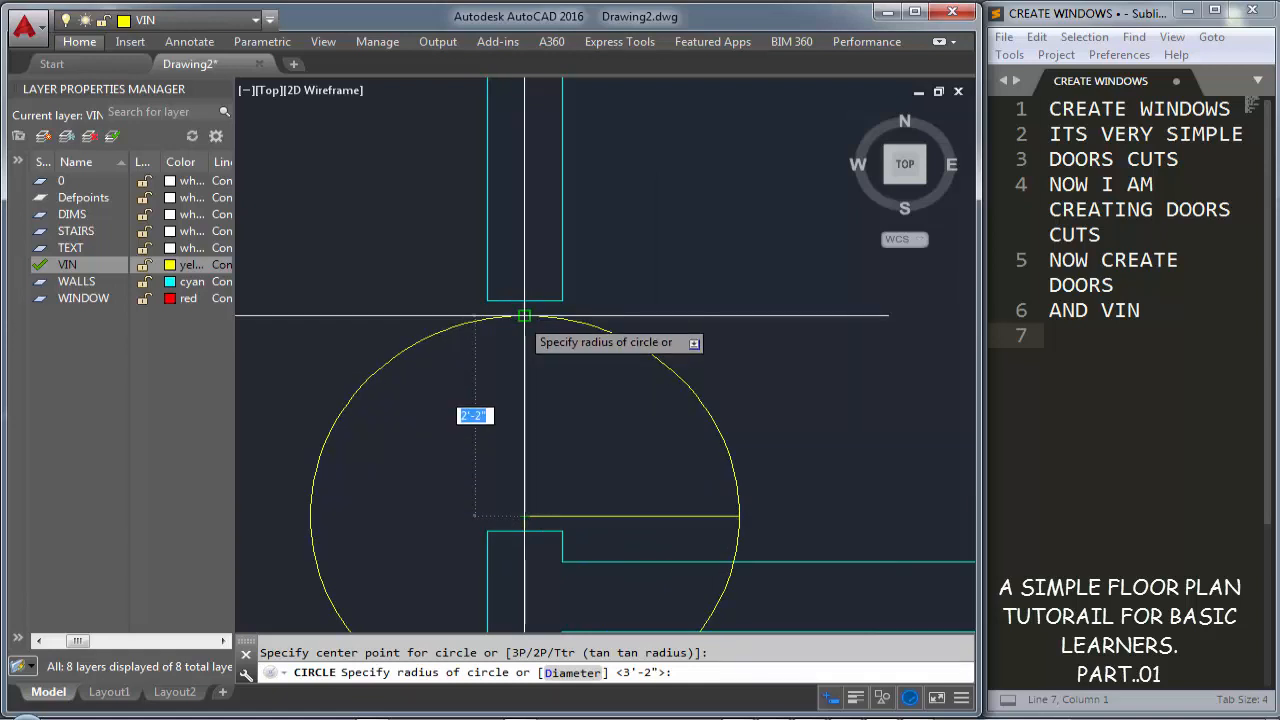
left_click(512, 310)
Trim away the circle's left portion and the short piece just below the leaf, keeping the upper-right quarter as swing arc
type("TR")
key("Return")
key("Return")
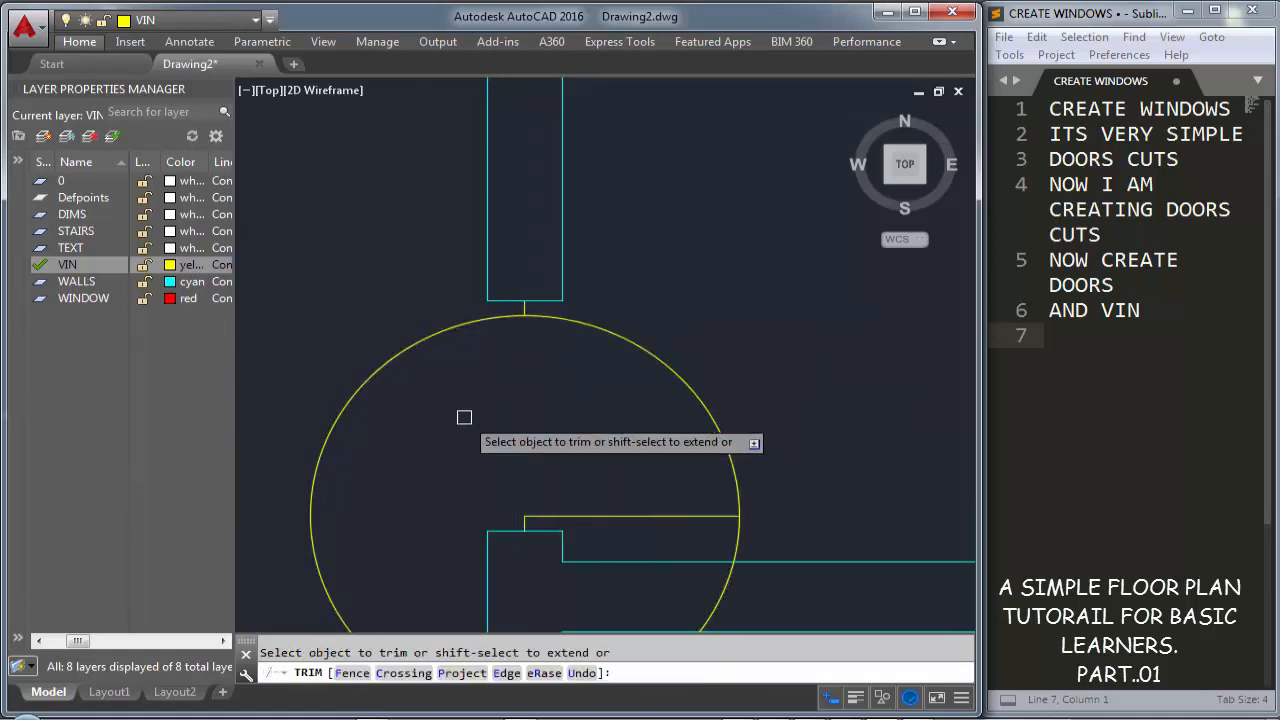
left_click(463, 417)
left_click(363, 326)
left_click(740, 540)
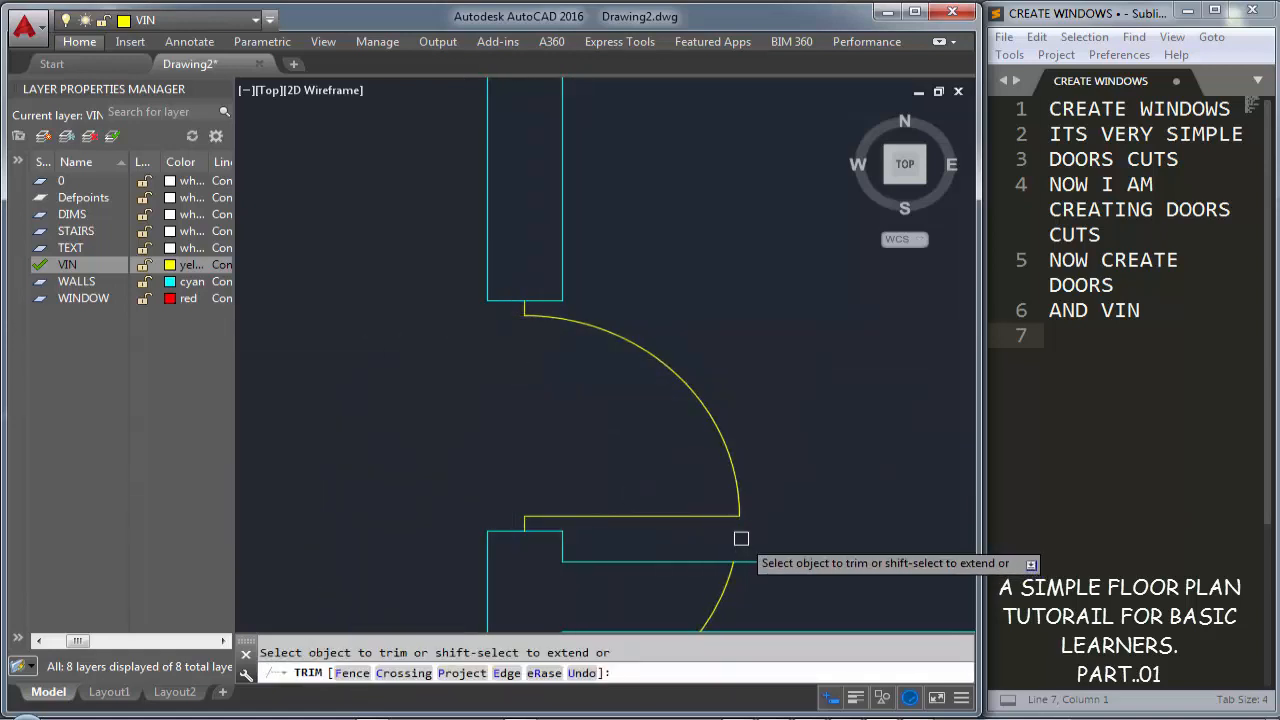
middle_click_drag(721, 516, 626, 298)
key("Escape")
Erase the leftover circle arc crossing the walls below the new door leaf
left_click(642, 392)
left_click(603, 368)
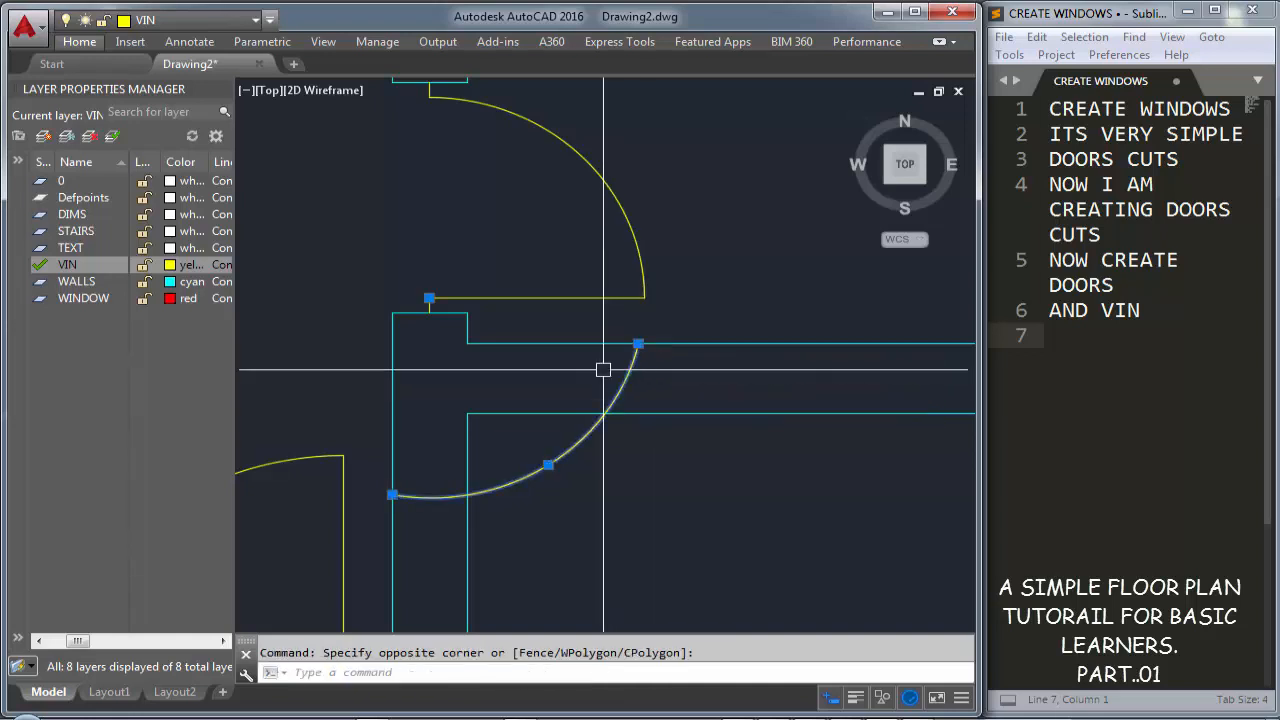
Erase the leftover arc and mirror the small top room's door about the midpoint of the wall below onto the opposite opening
key("Delete")
scroll(605, 345, "down", 3)
left_click(498, 182)
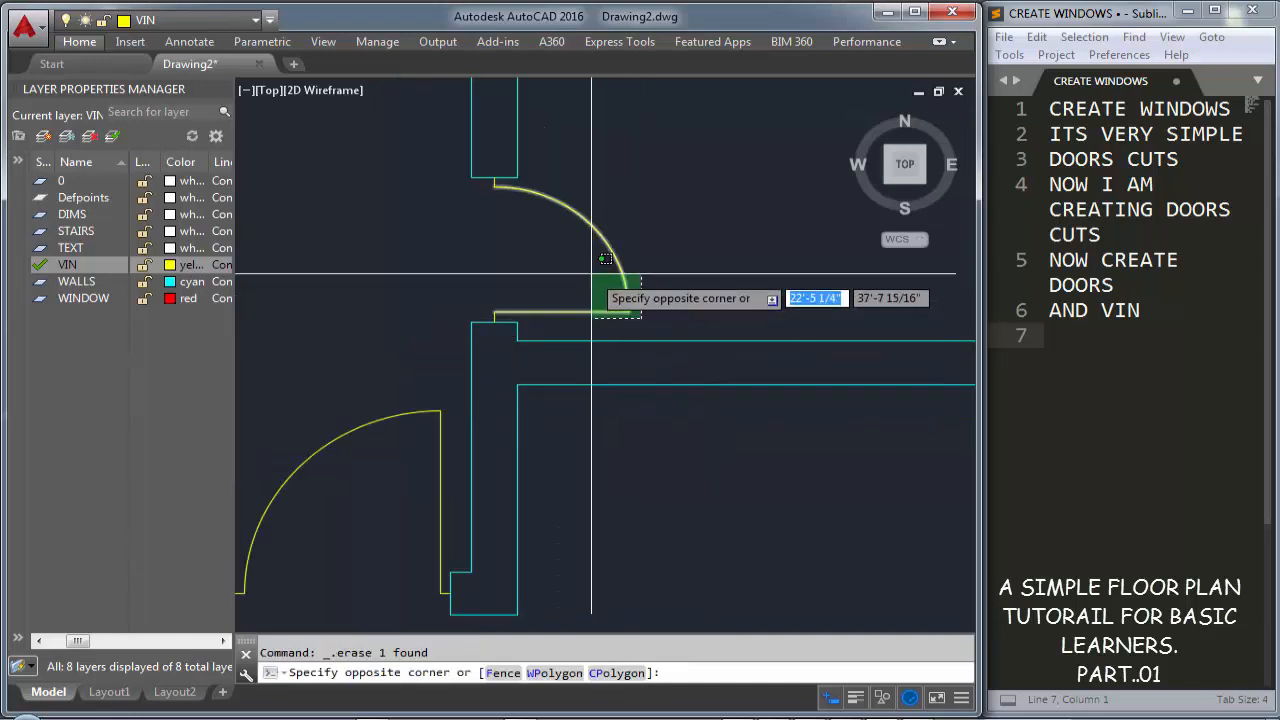
scroll(491, 180, "up", 5)
left_click(440, 183)
scroll(519, 187, "down", 3)
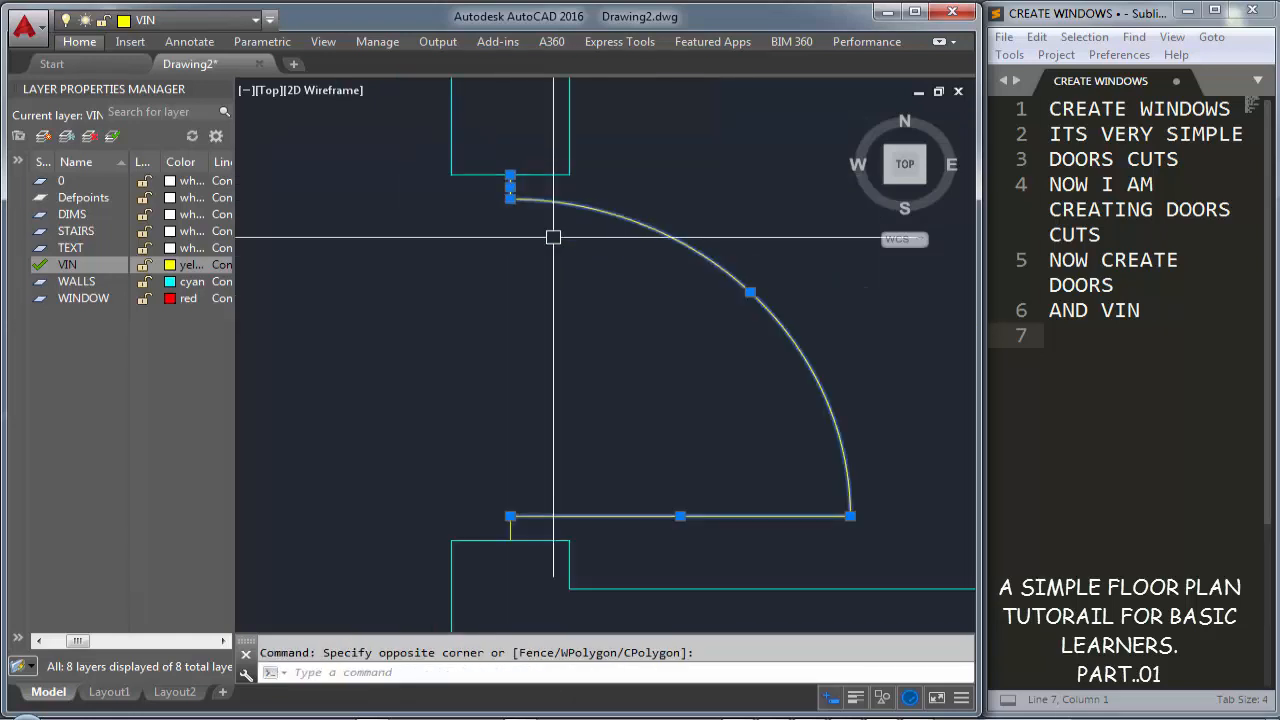
middle_click_drag(568, 386, 594, 257)
scroll(518, 407, "up", 2)
scroll(589, 381, "down", 5)
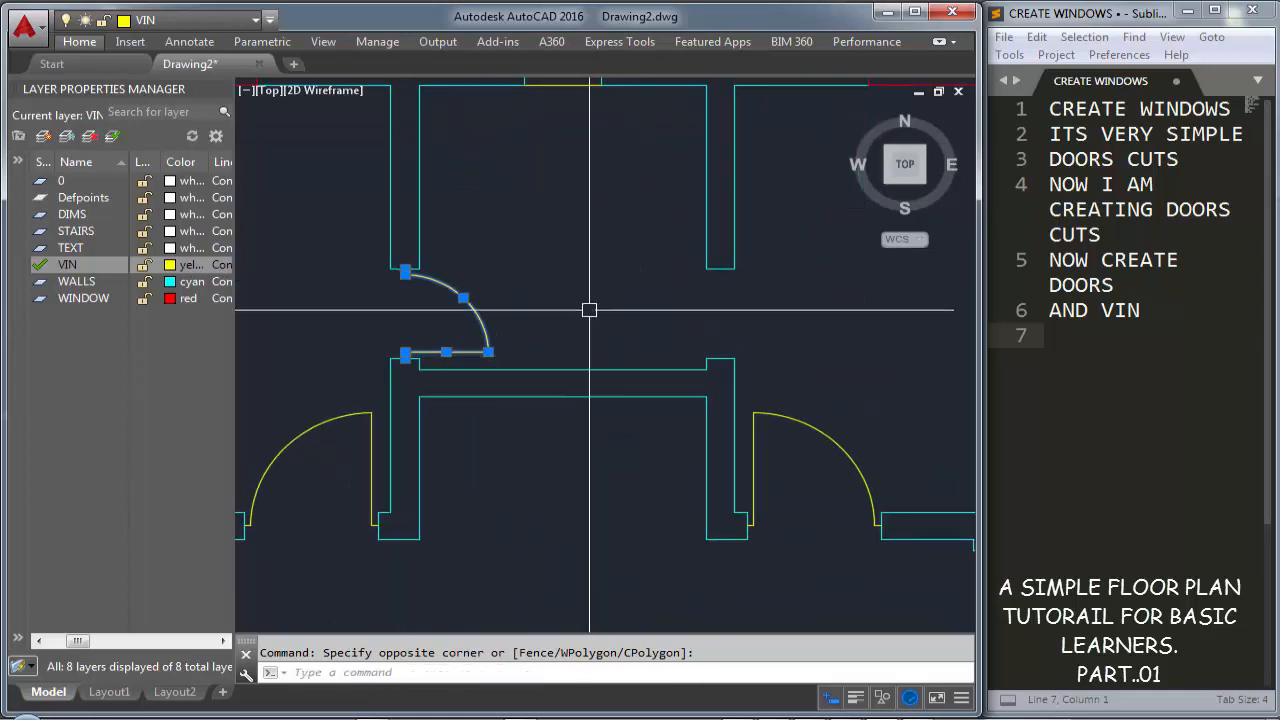
type("mi")
key("Return")
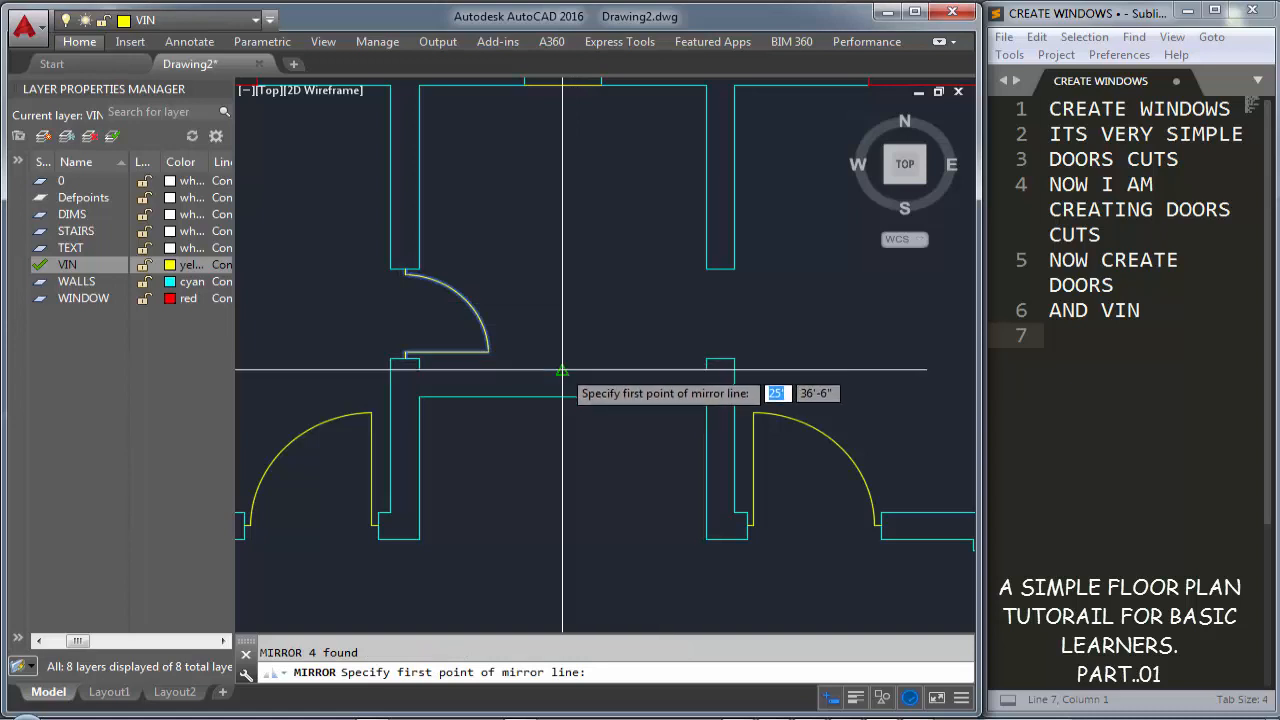
left_click(560, 371)
scroll(560, 471, "down", 1)
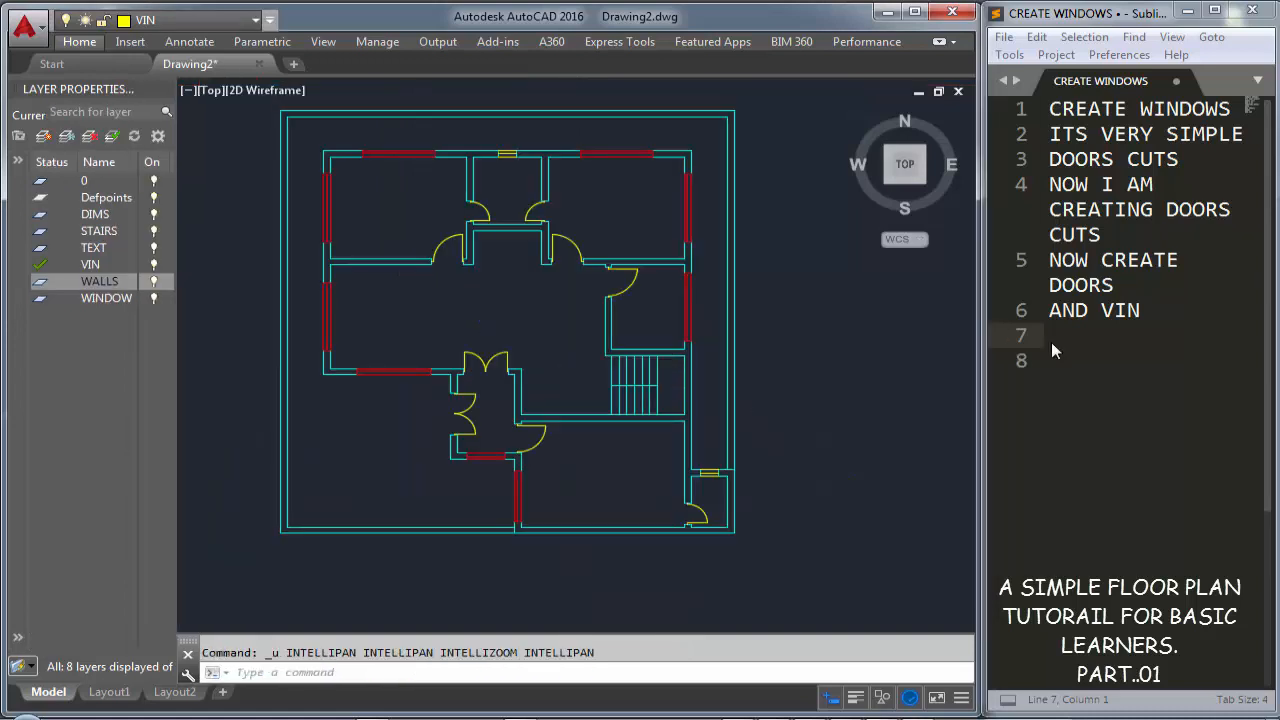
Switch to Sublime Text and add the note "CREATE DOORS LAYER" on line 7
left_click(1051, 342)
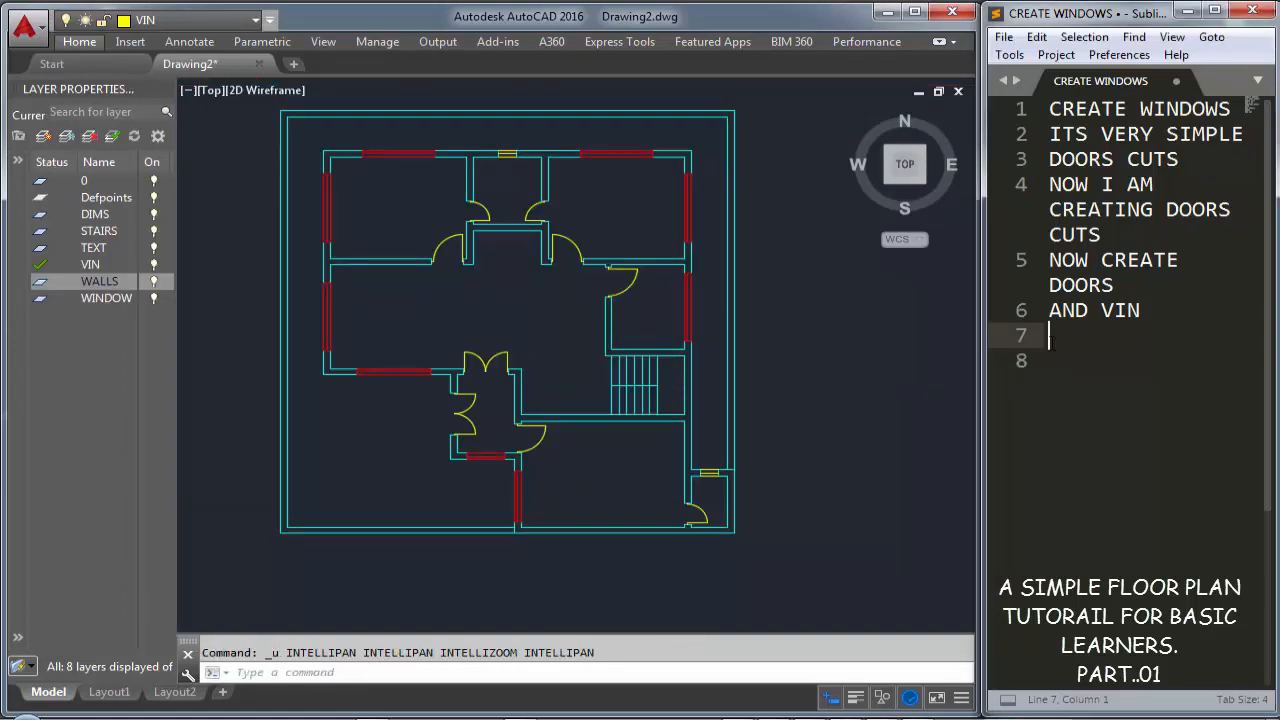
type("CREATE")
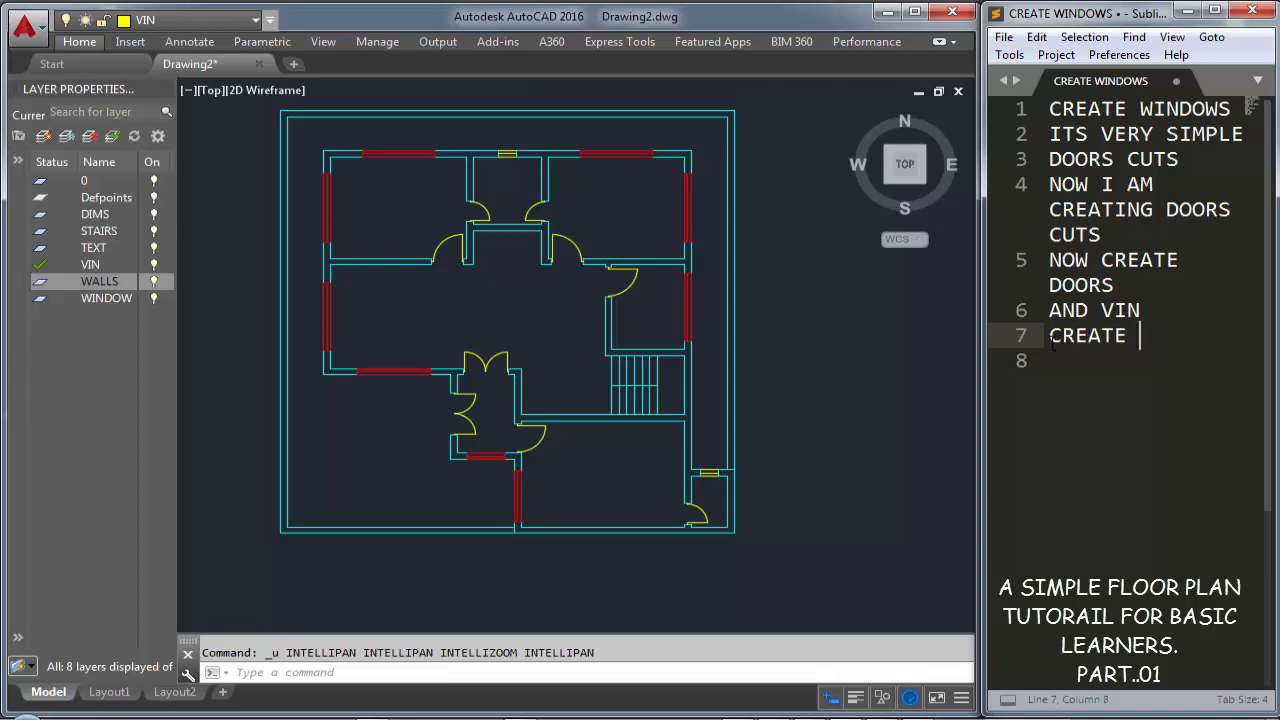
type(" DOOR")
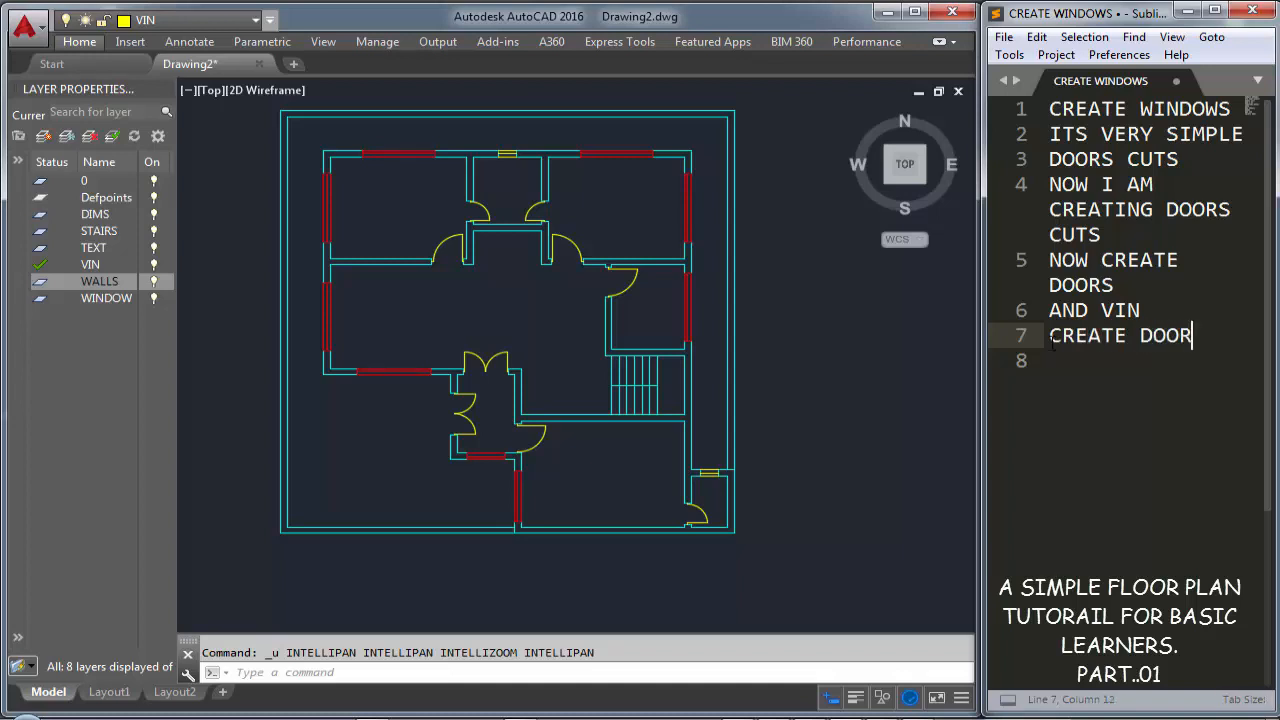
type("S LAYERS")
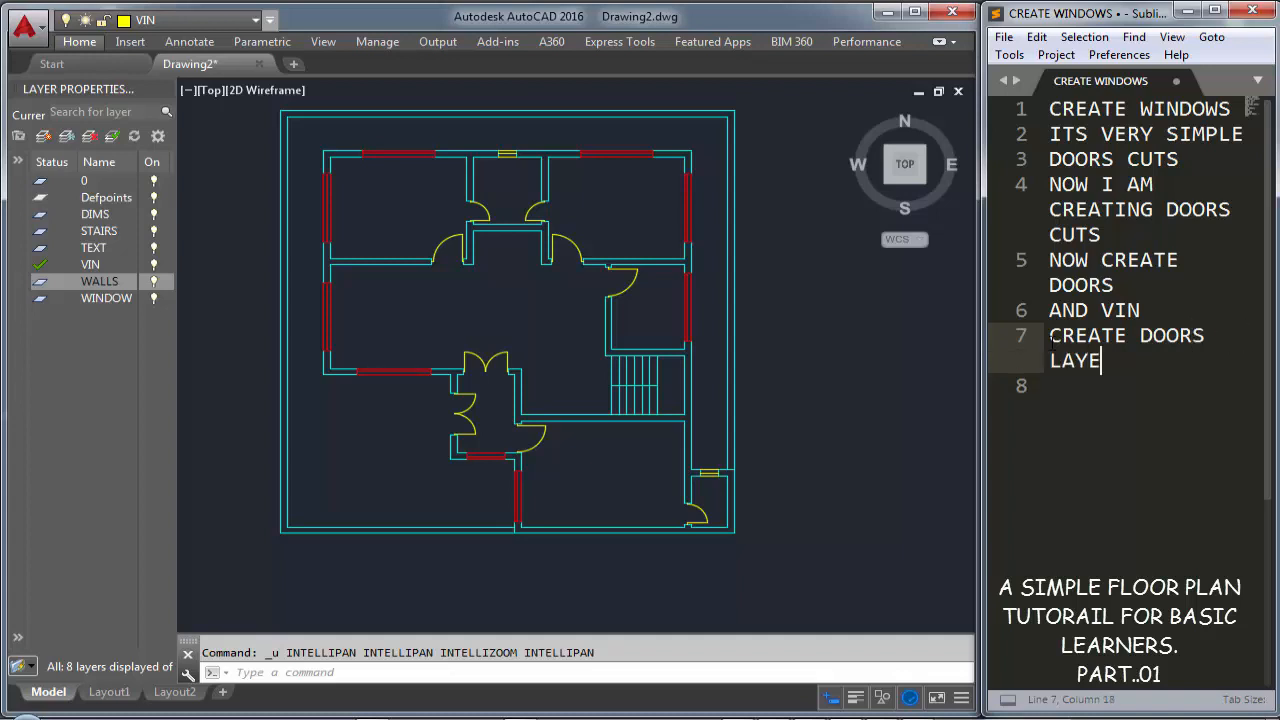
key("Return")
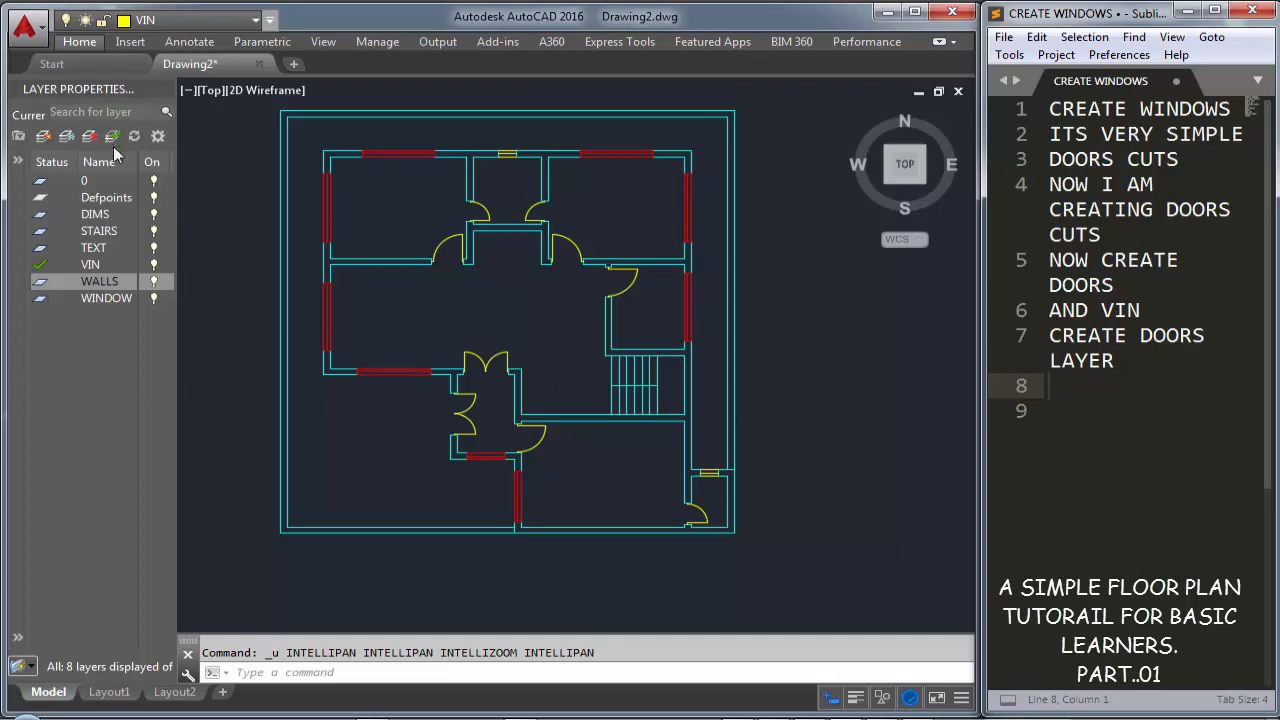
Switch to AutoCAD and create a new layer named DOOR
left_click(44, 138)
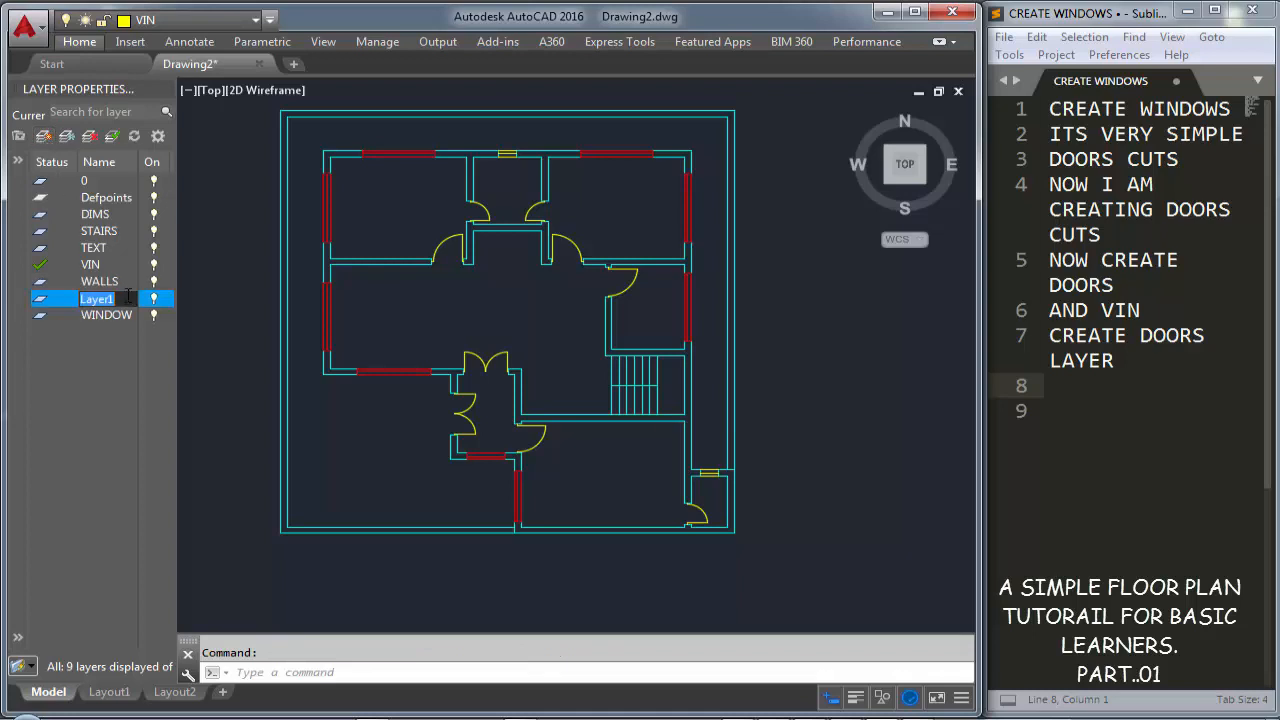
left_click(128, 297)
left_click(42, 282)
left_click(118, 300)
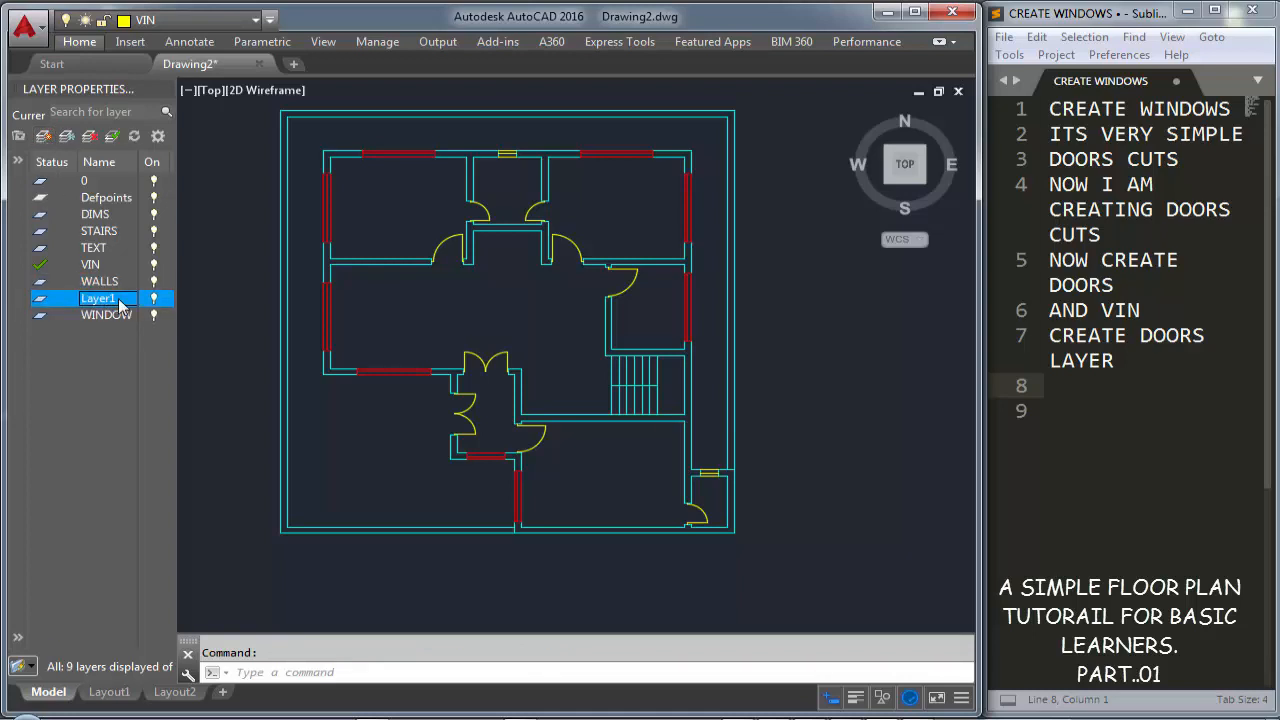
left_click(100, 299)
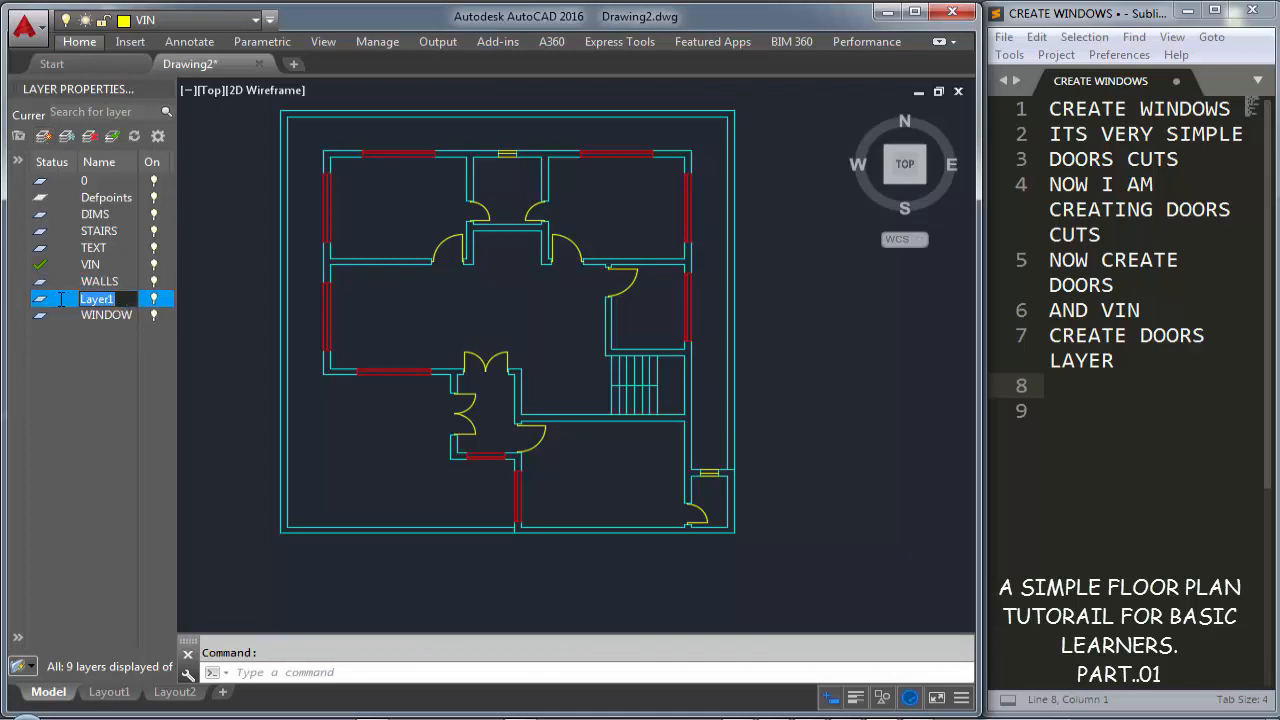
type("DOOR")
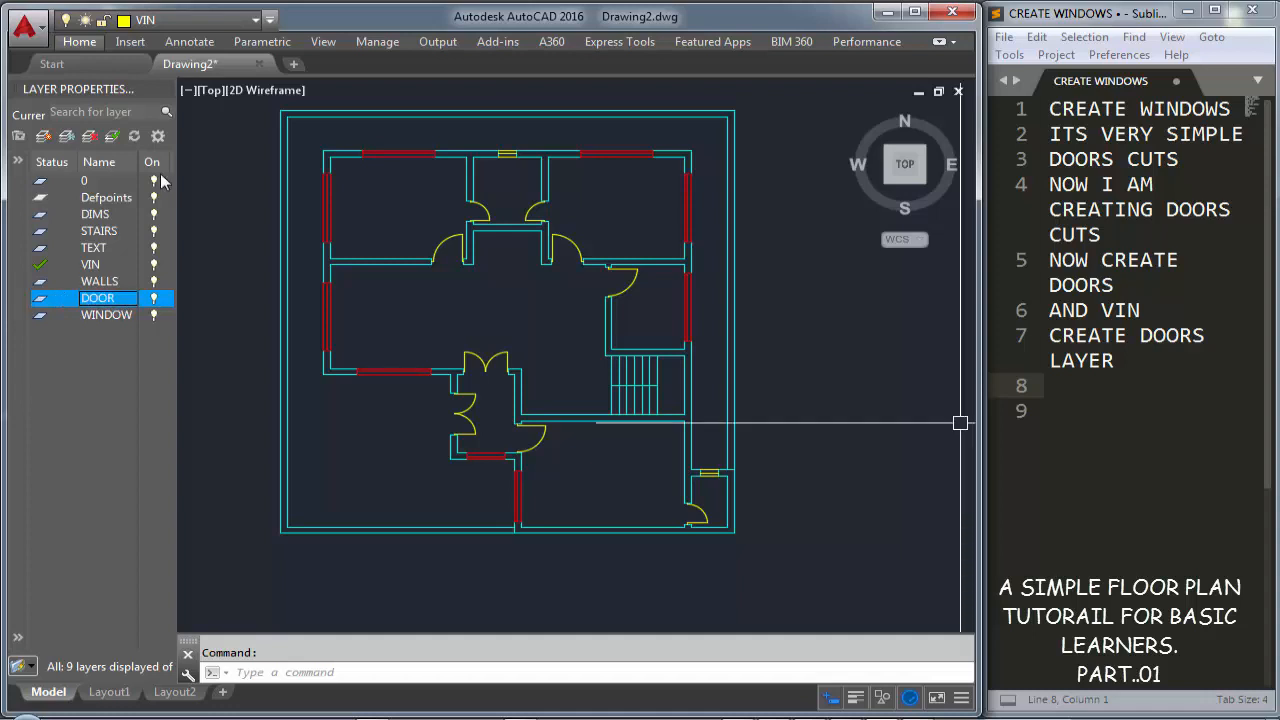
Set the DOOR layer's color to magenta (index color 6)
left_click(190, 21)
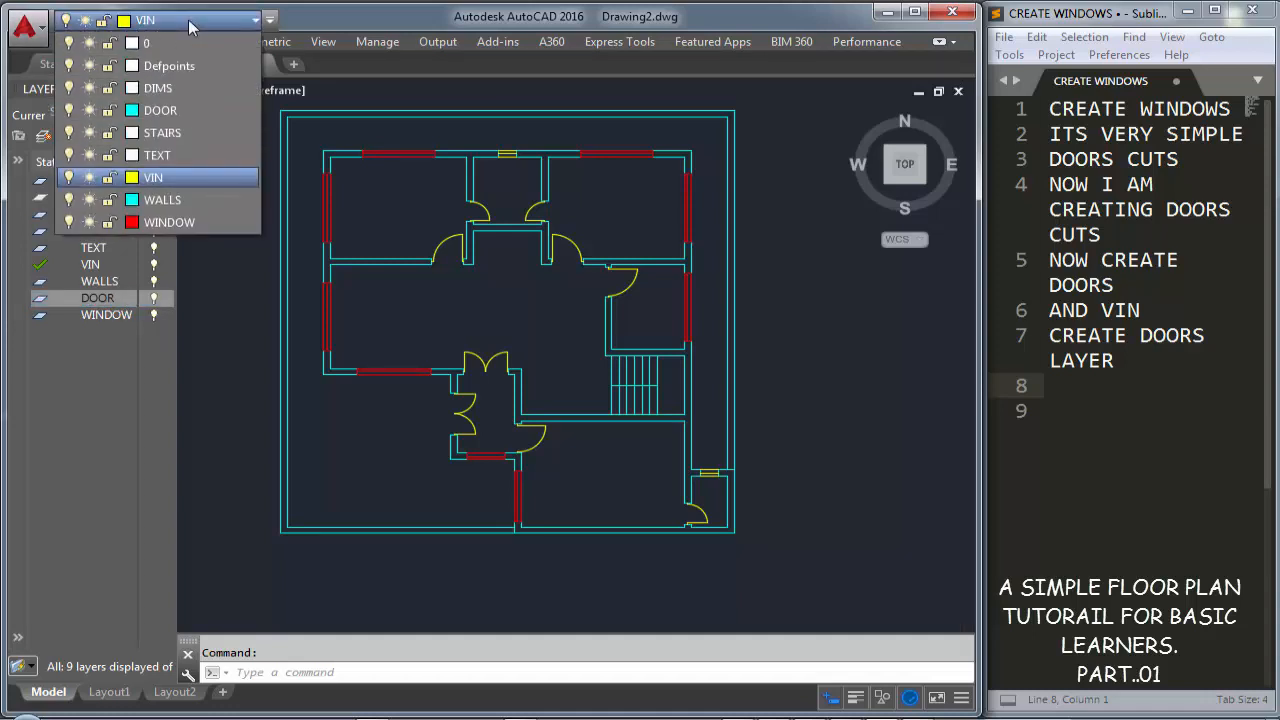
left_click(131, 110)
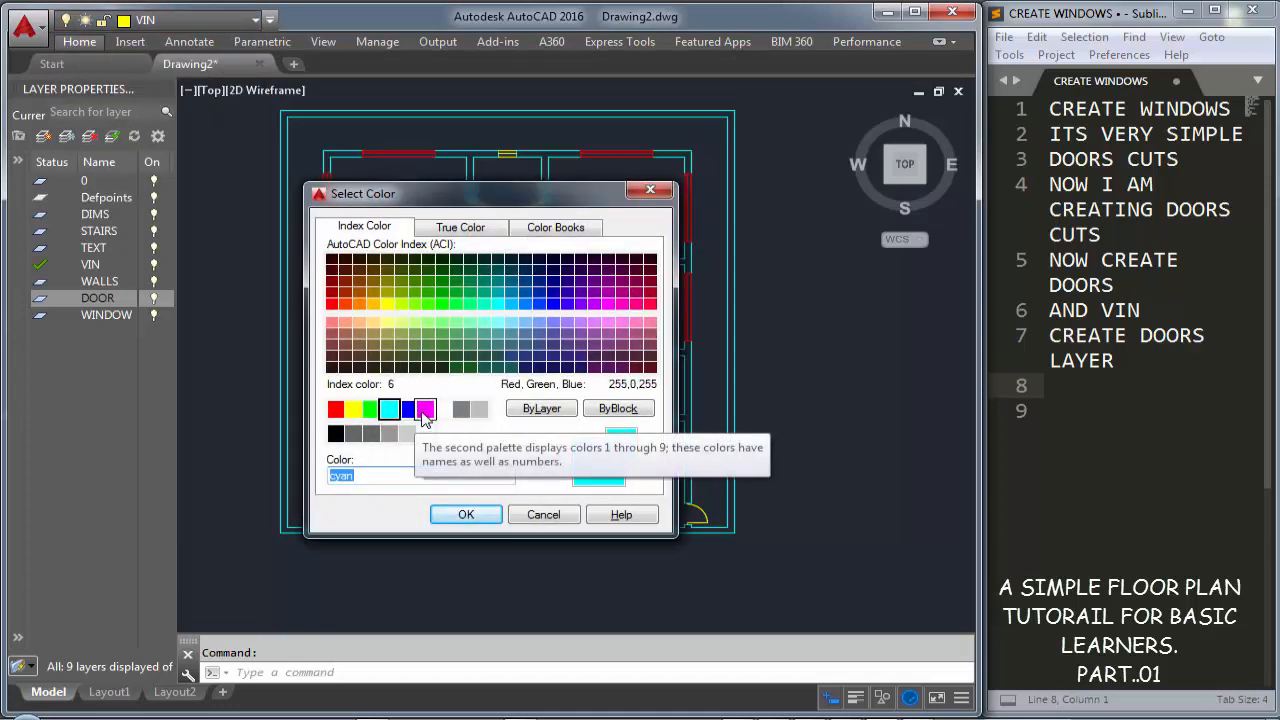
left_click(425, 409)
left_click(466, 514)
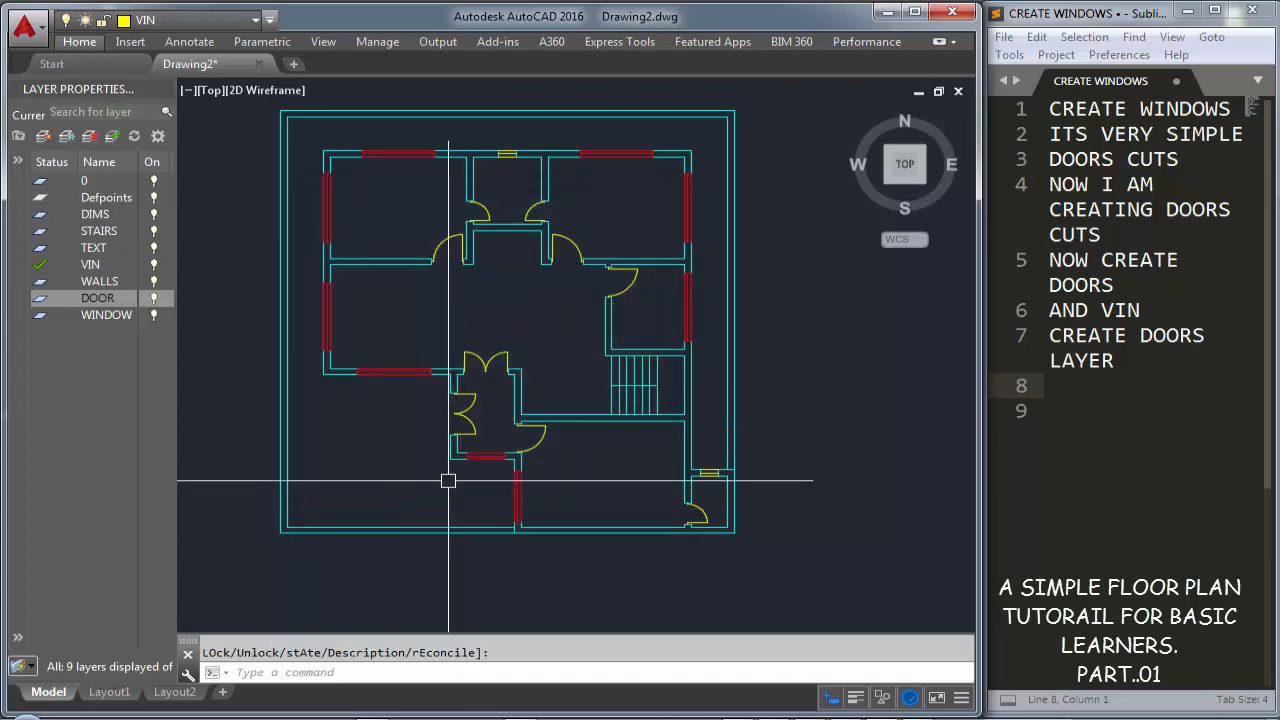
Switch to Sublime Text and add the note "CHANGE THE DOORS LAYER" on line 8
left_click(1071, 383)
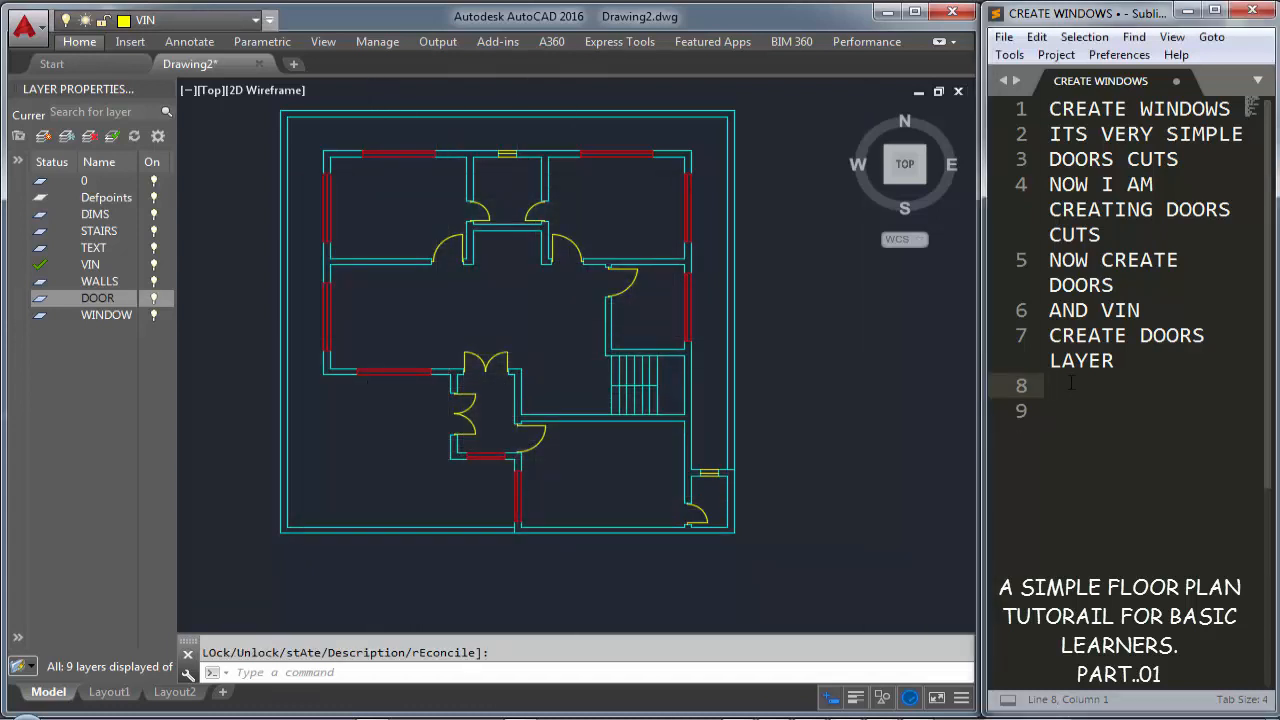
type("CHANGE THE DOO")
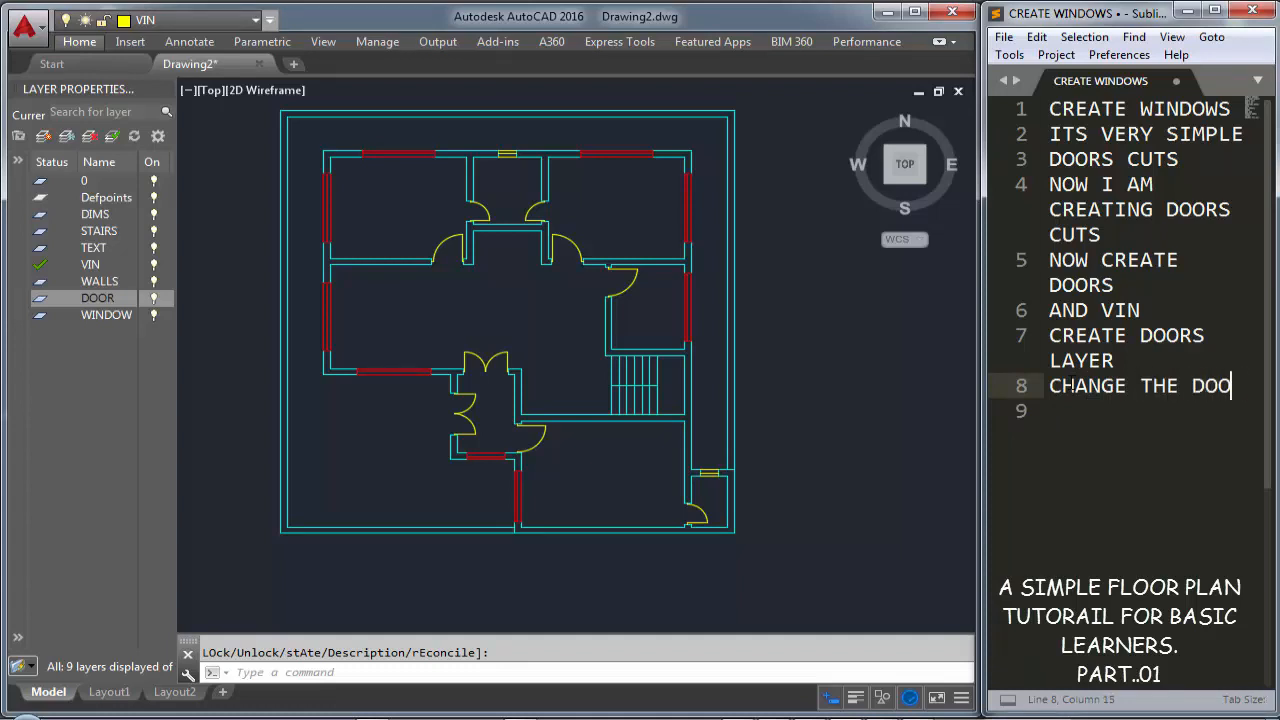
type("RS LAYER")
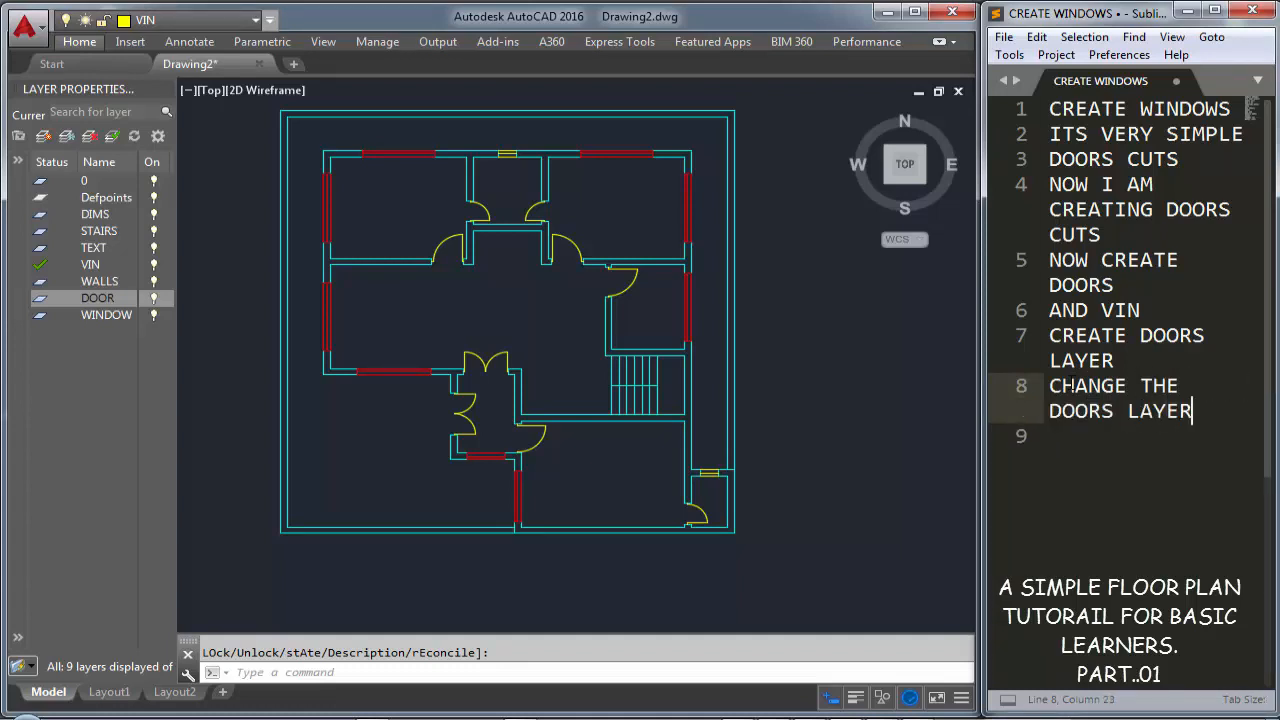
key("Return")
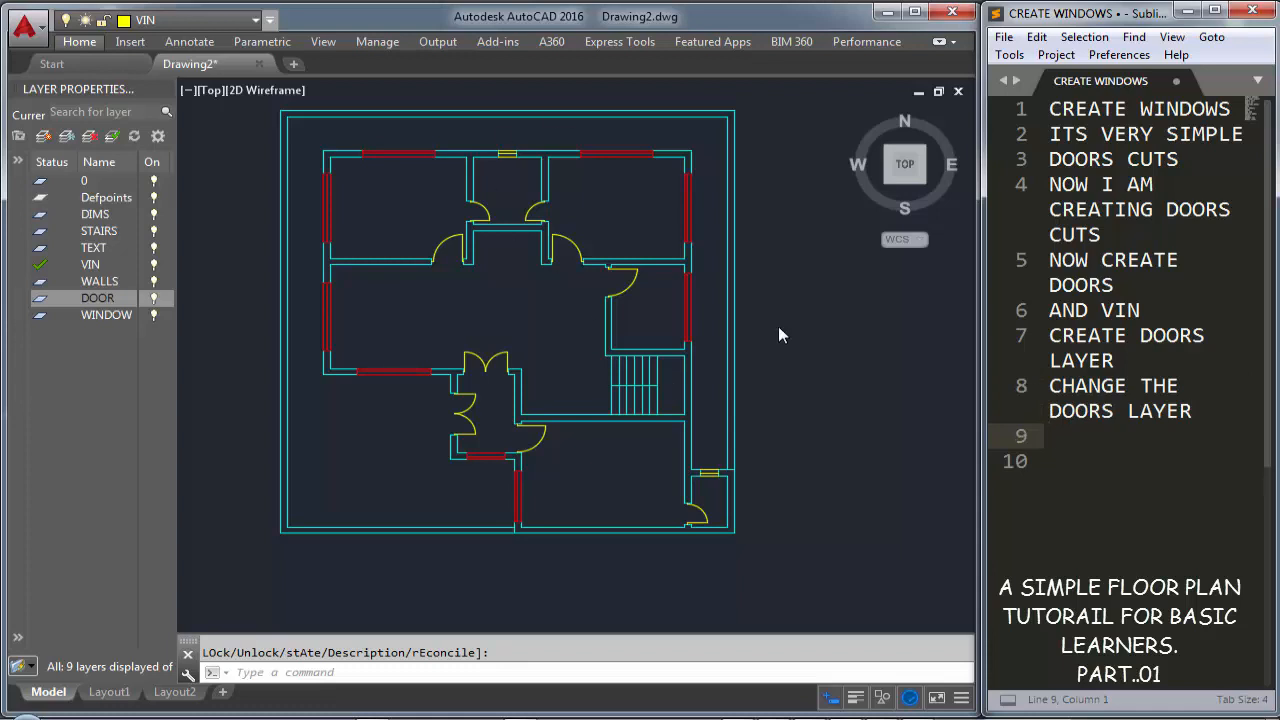
Switch to AutoCAD and turn off every layer except 0 and VIN to isolate the doors and ventilators
left_click_drag(83, 344, 65, 203)
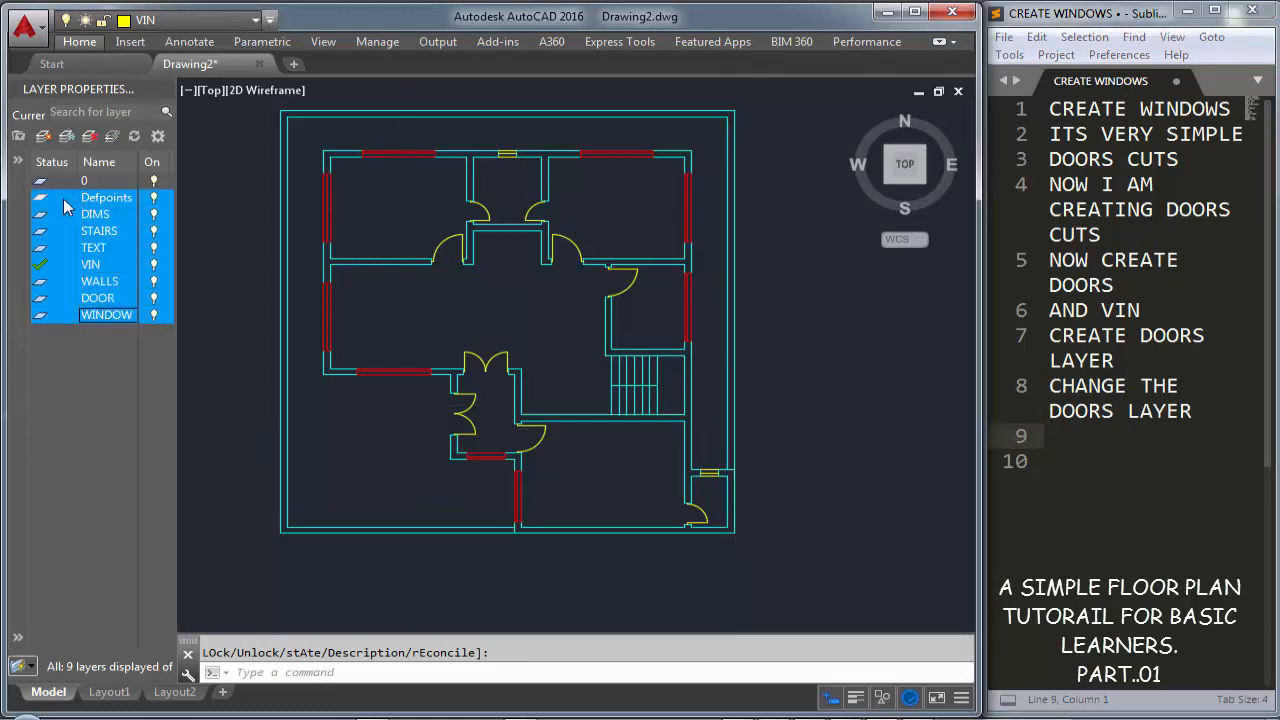
left_click(154, 198)
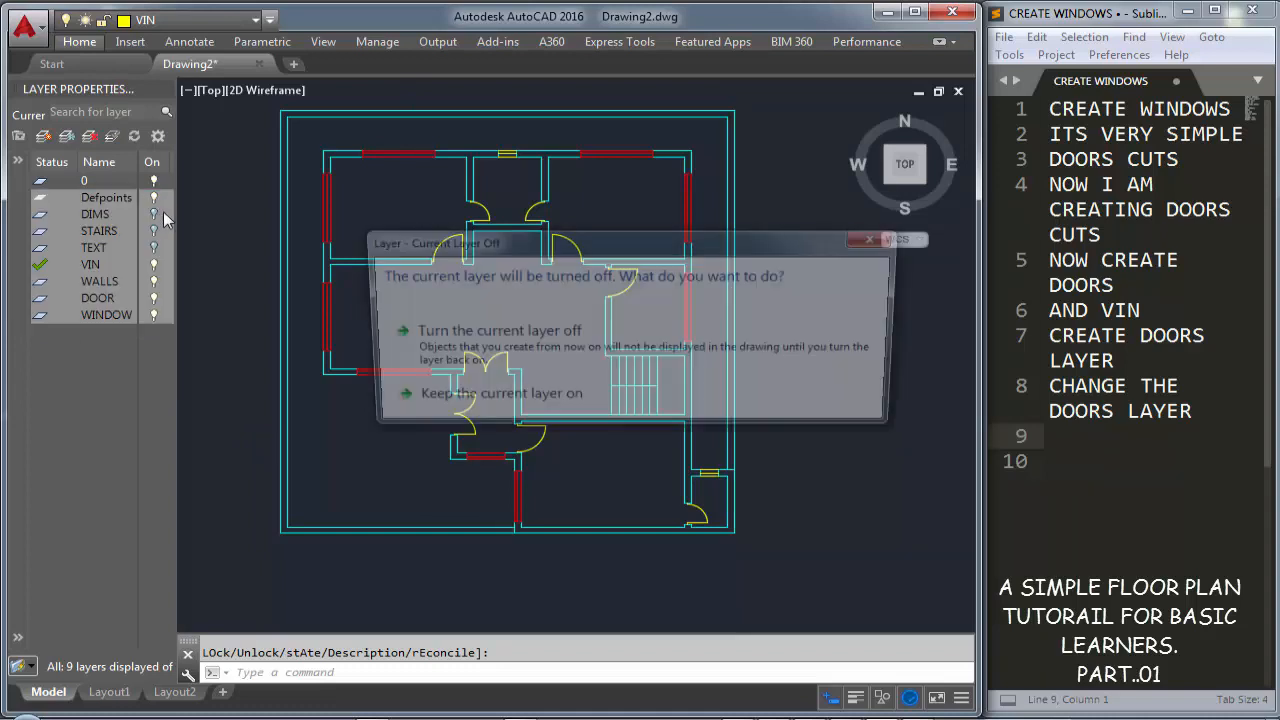
left_click(513, 340)
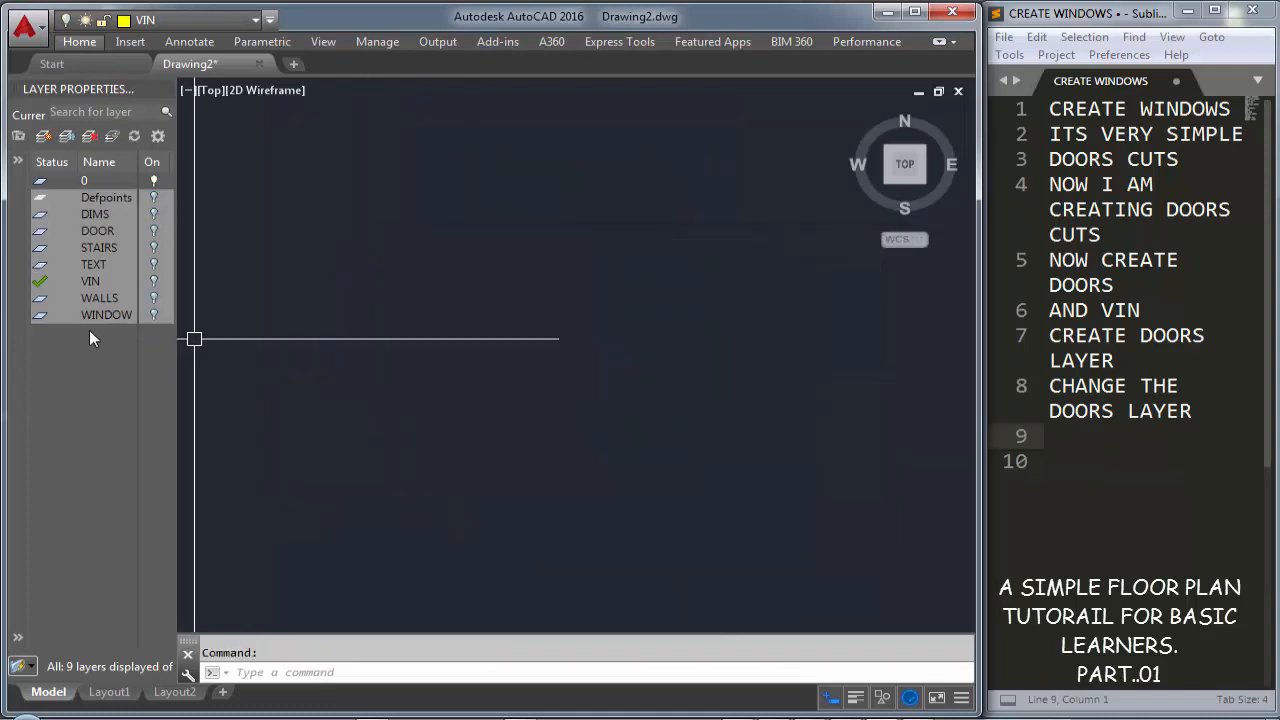
left_click(153, 282)
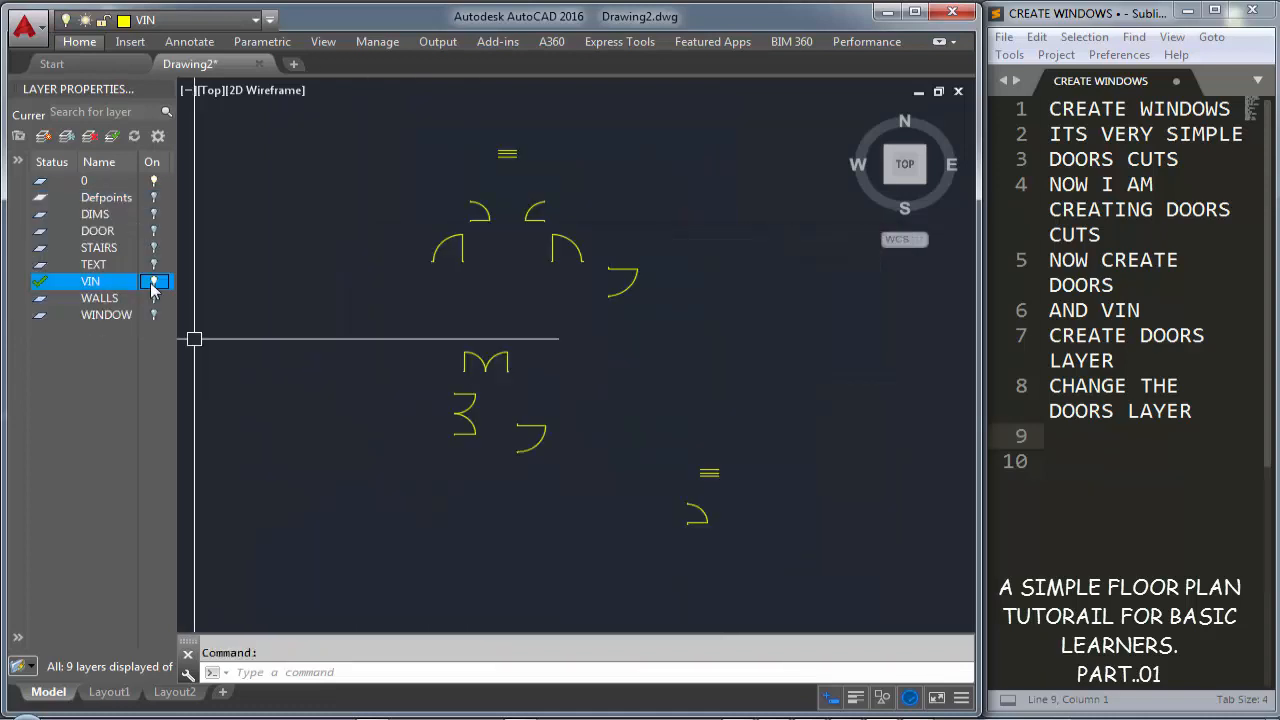
Move all the door objects to the DOOR layer, leaving the two ventilators on VIN
left_click(375, 170)
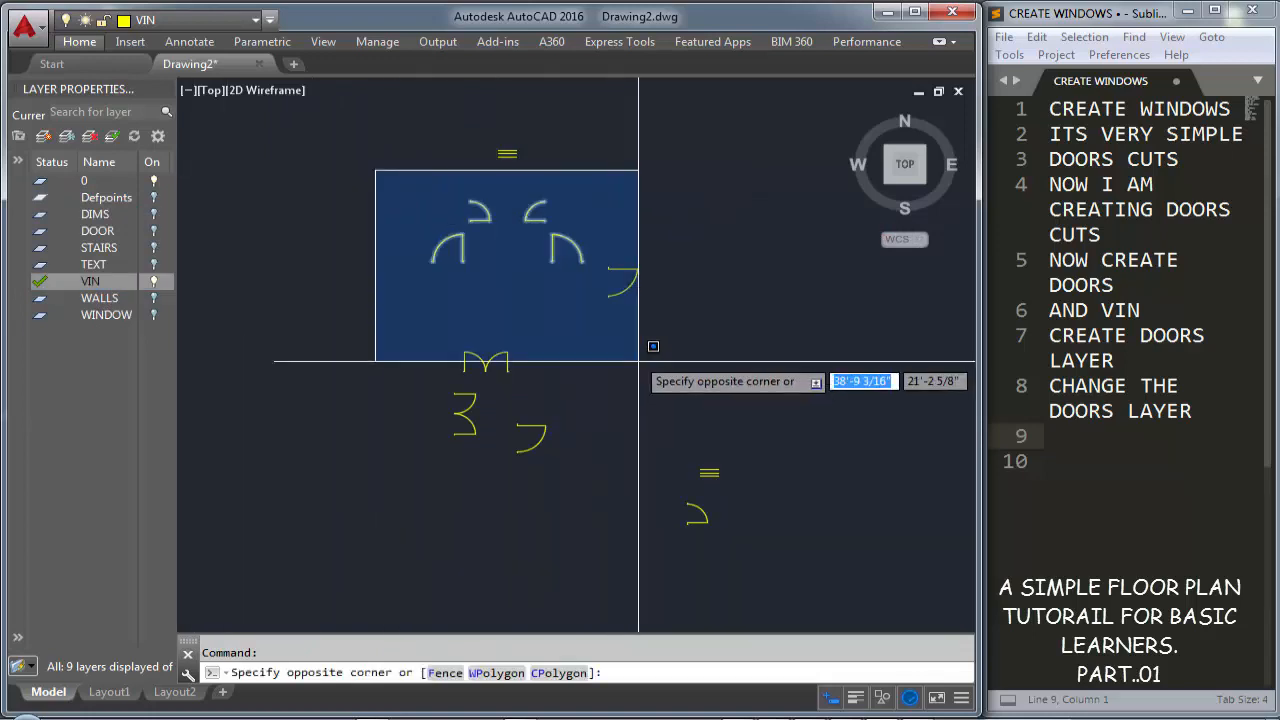
left_click(645, 490)
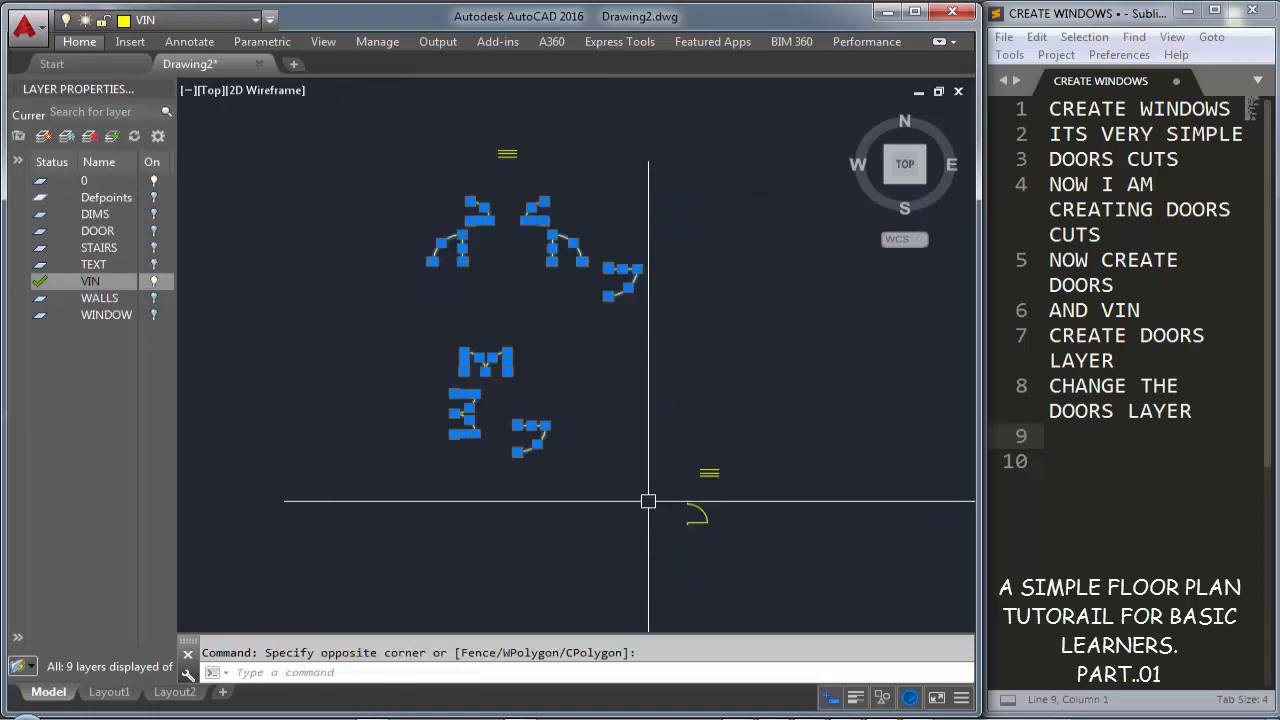
left_click(716, 546)
left_click(686, 503)
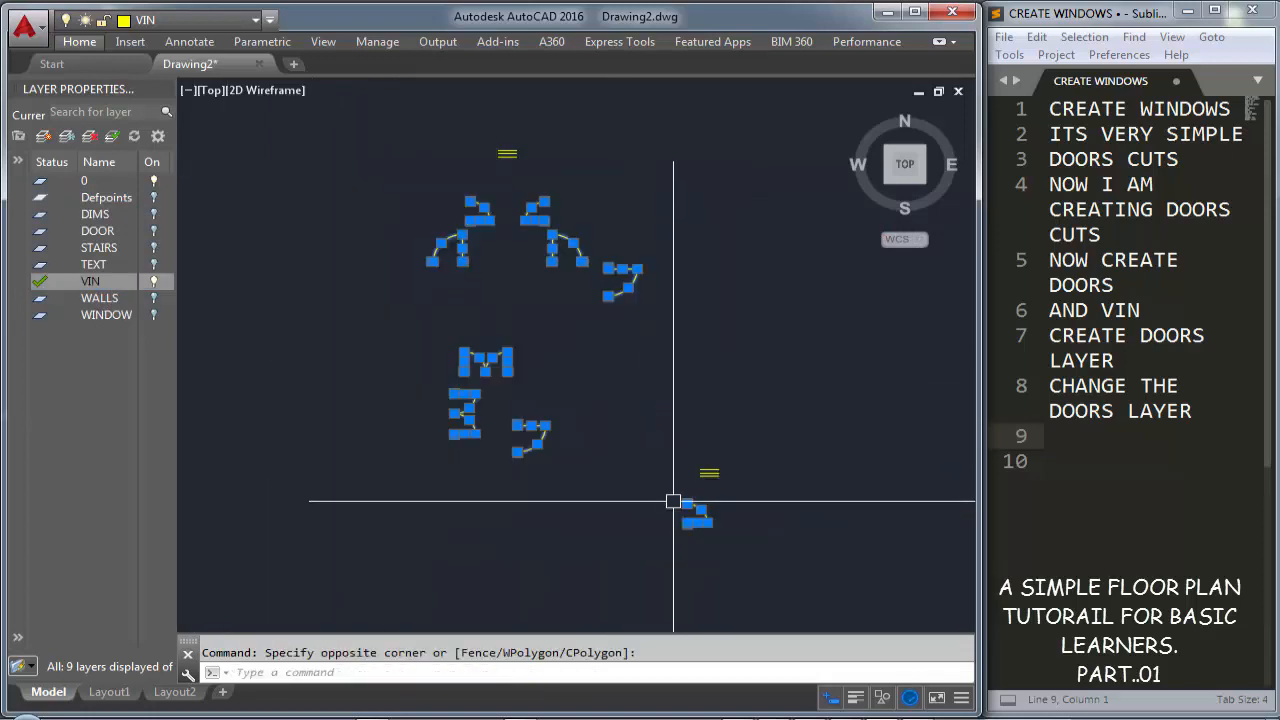
left_click(224, 22)
left_click(209, 110)
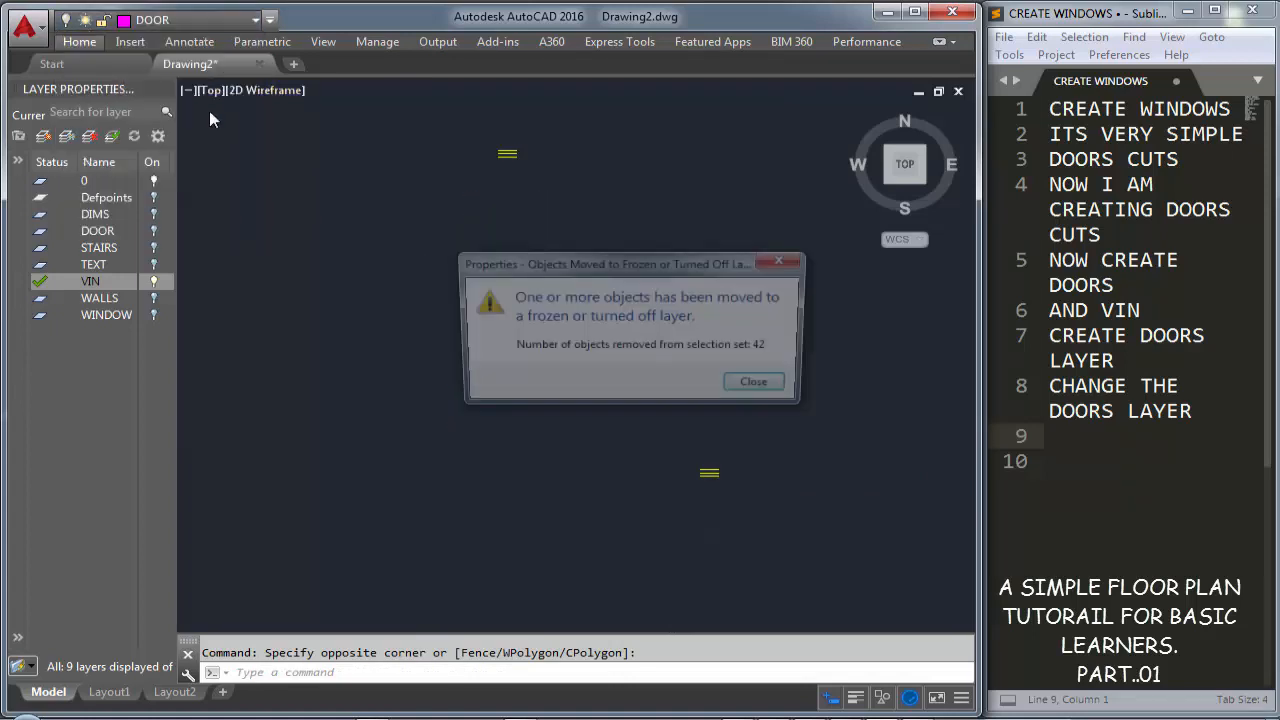
left_click(752, 388)
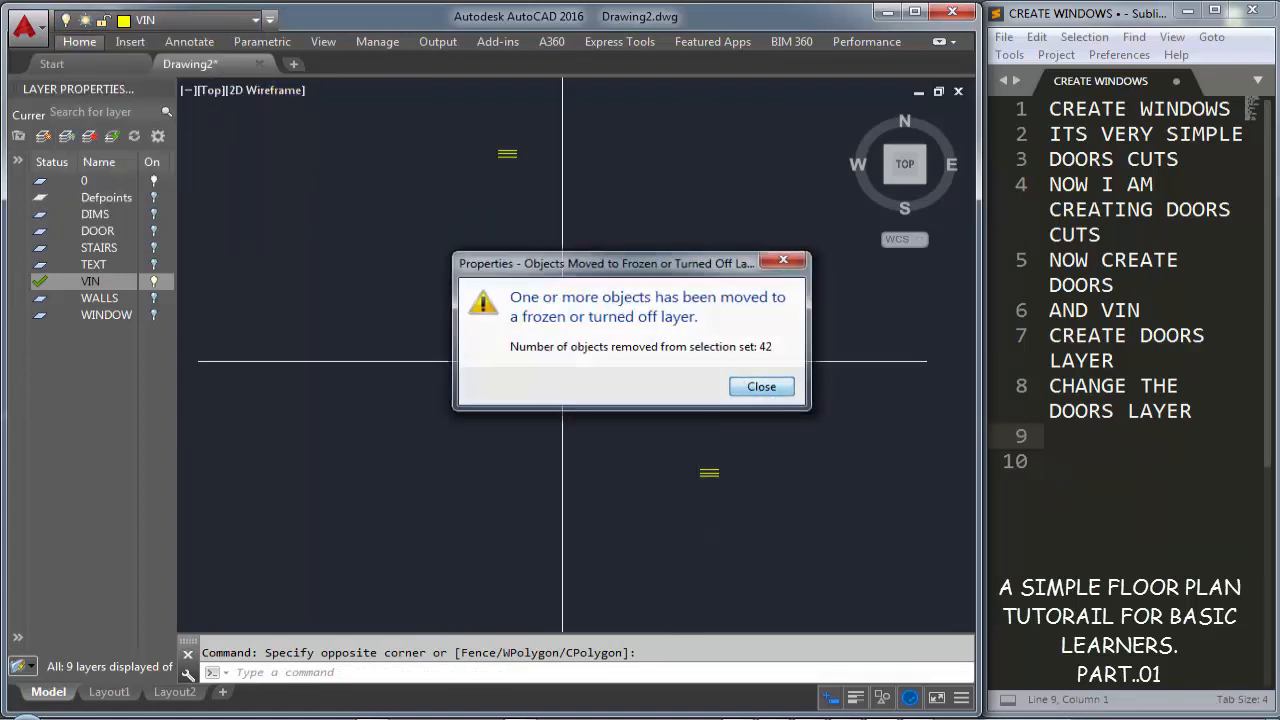
Turn on the DOOR layer and restore all remaining layers with LAYON
left_click(153, 231)
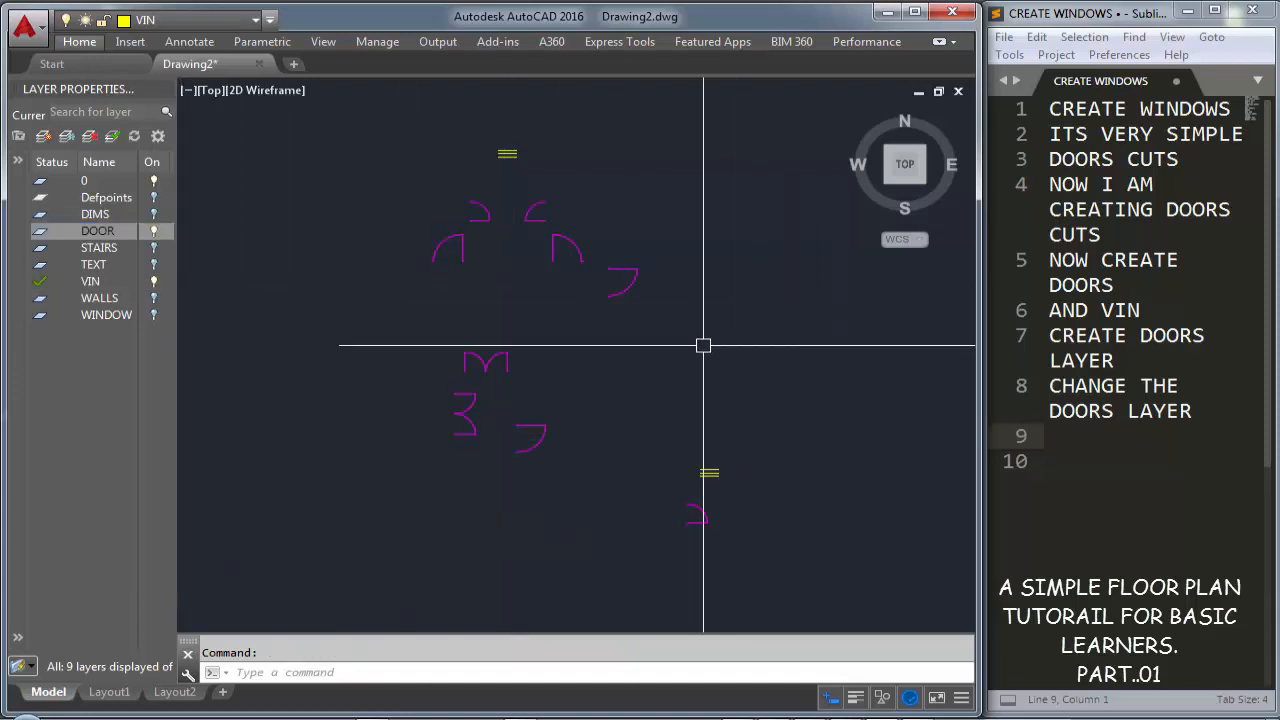
type("LAYON")
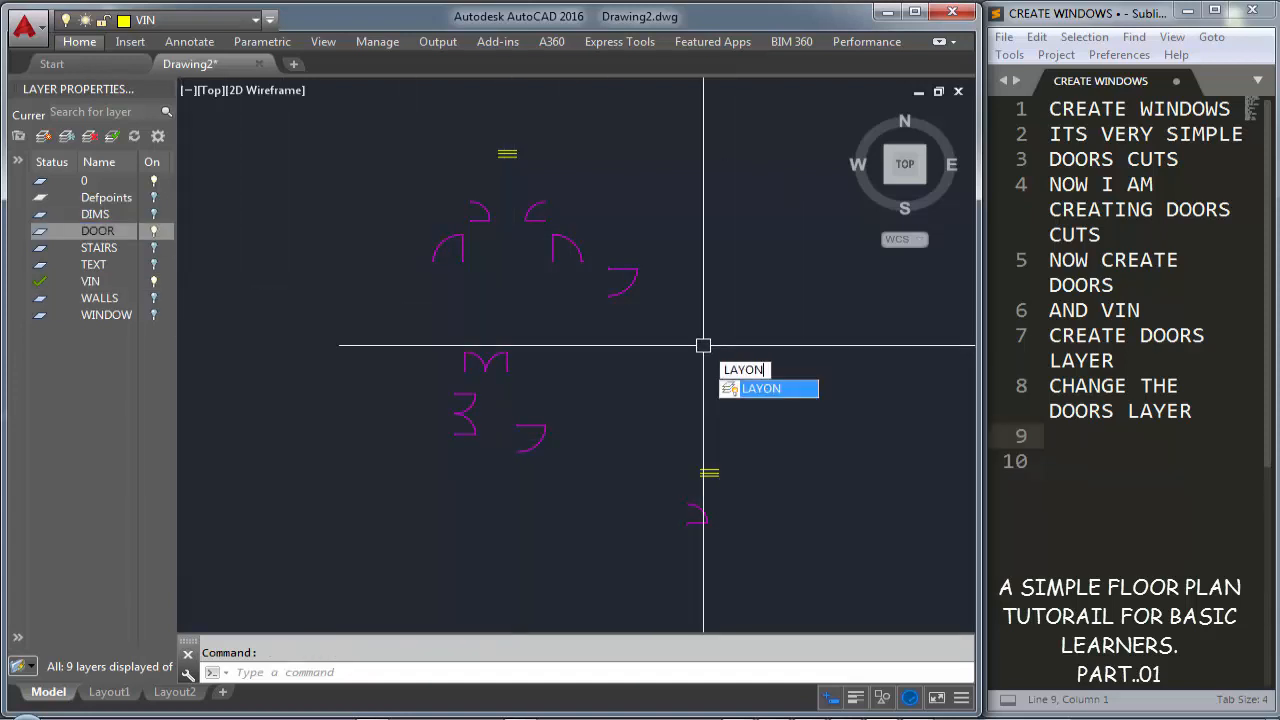
key("Return")
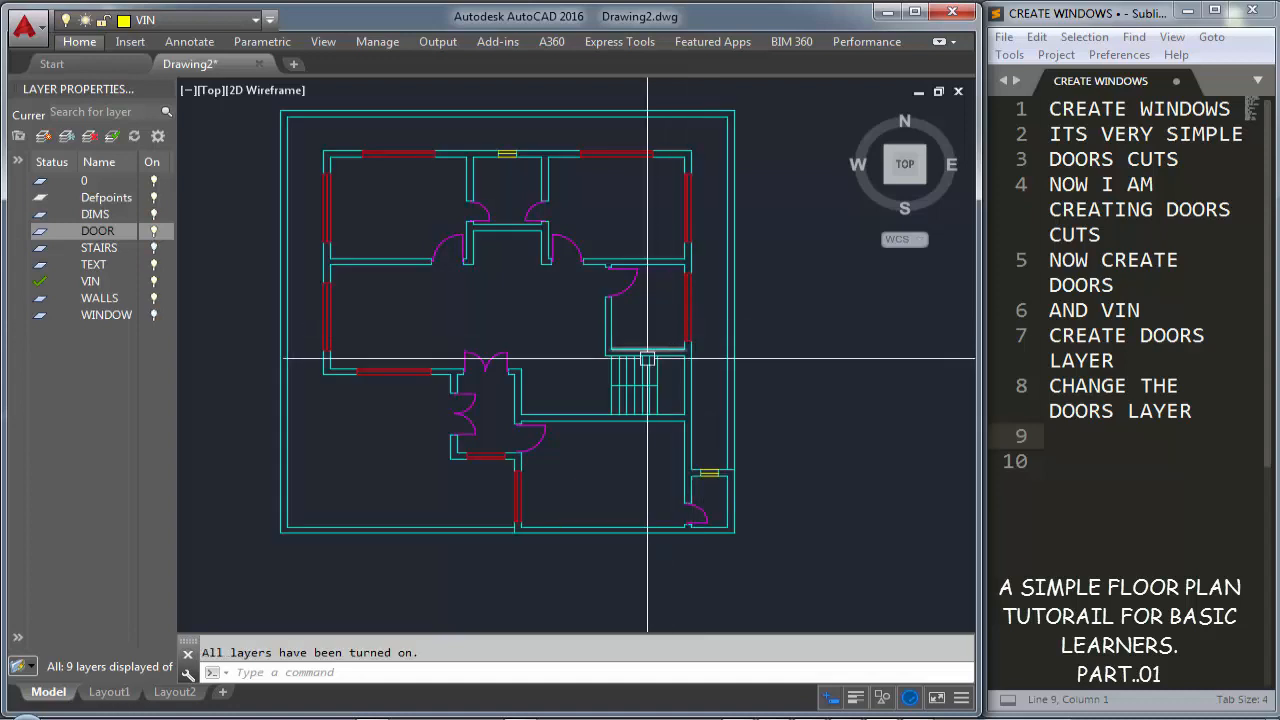
Switch to Sublime Text and add the note "PORCH AREA" on line 9
left_click(1066, 440)
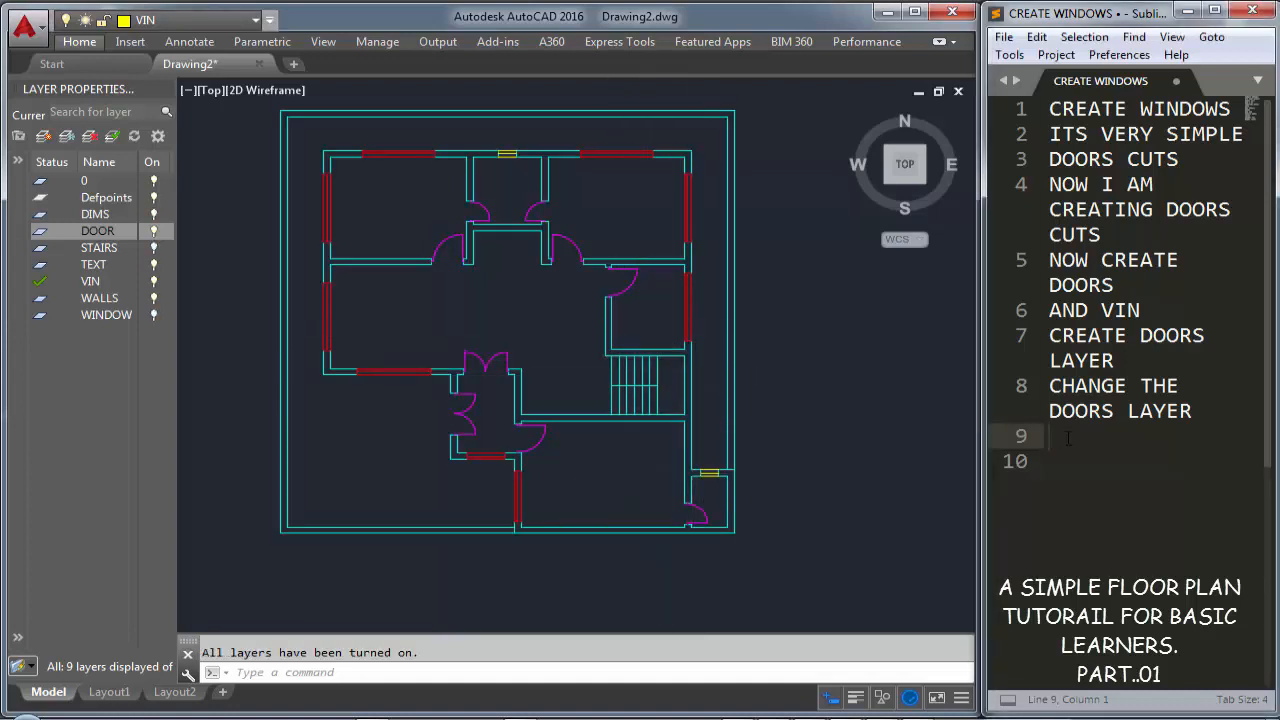
type("PORCH AREA")
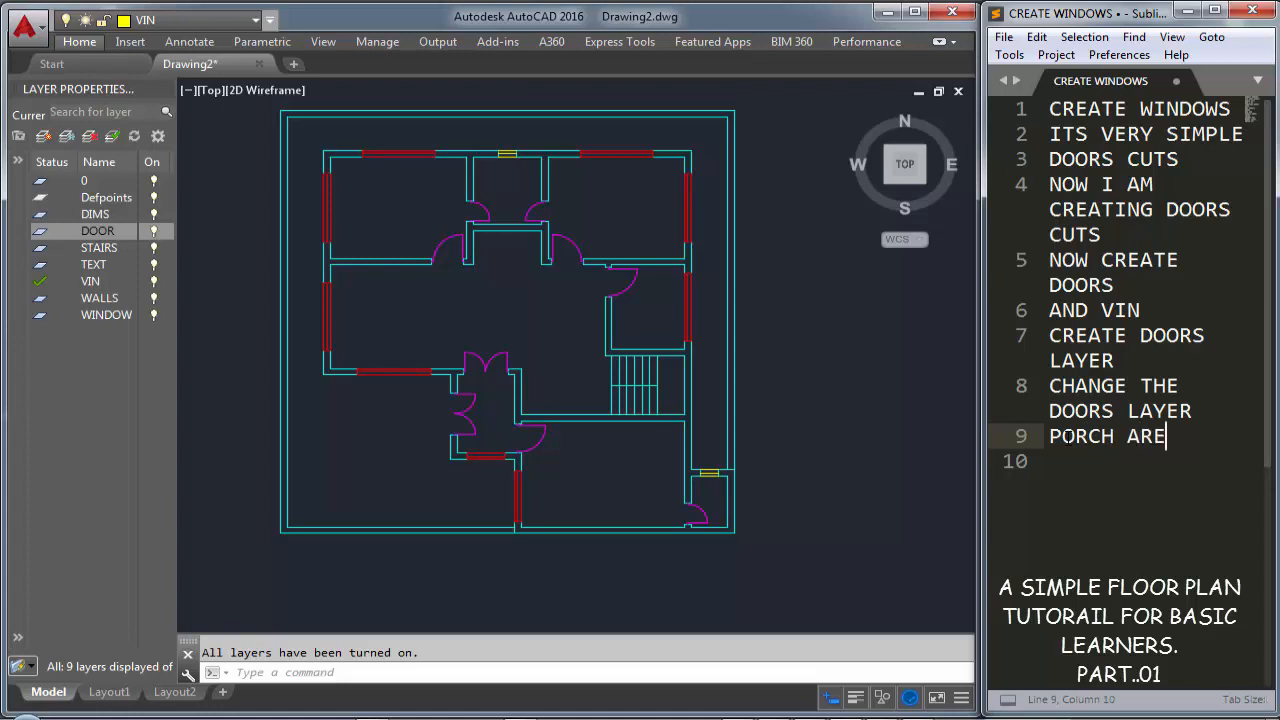
key("Return")
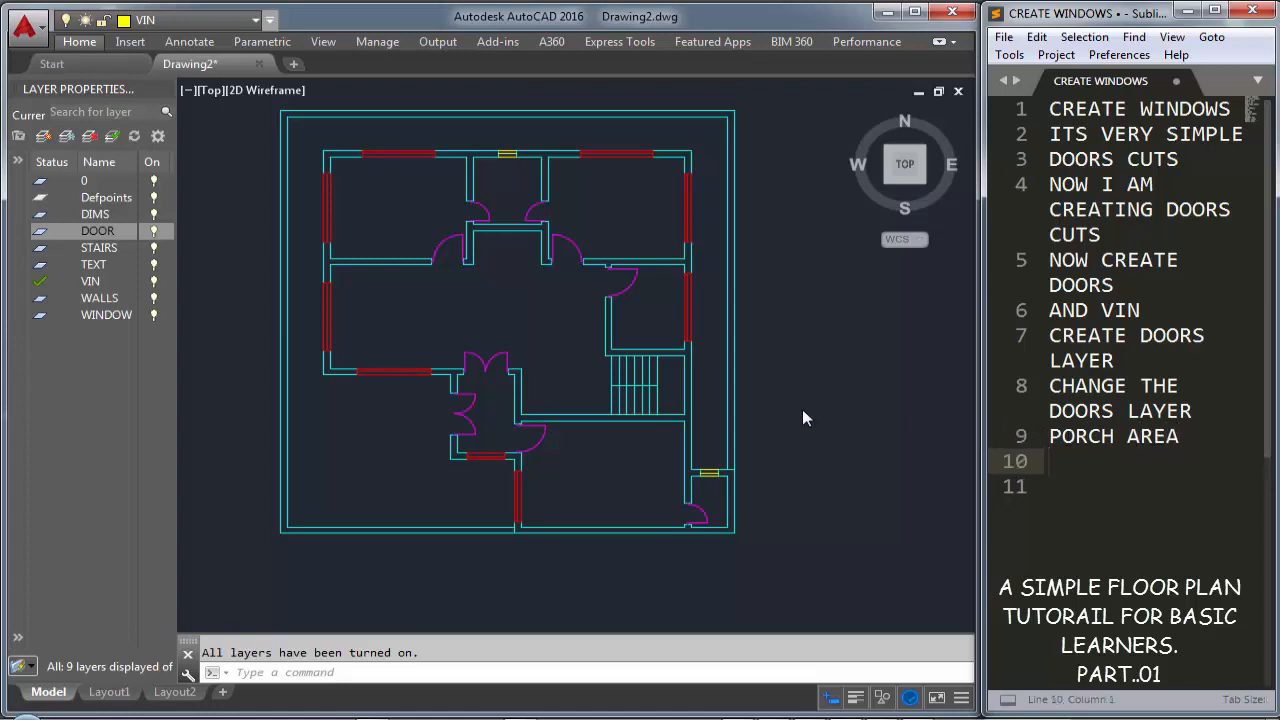
Switch to AutoCAD, create a new layer named PORCH and make it the current layer
left_click(44, 137)
type("PORCH")
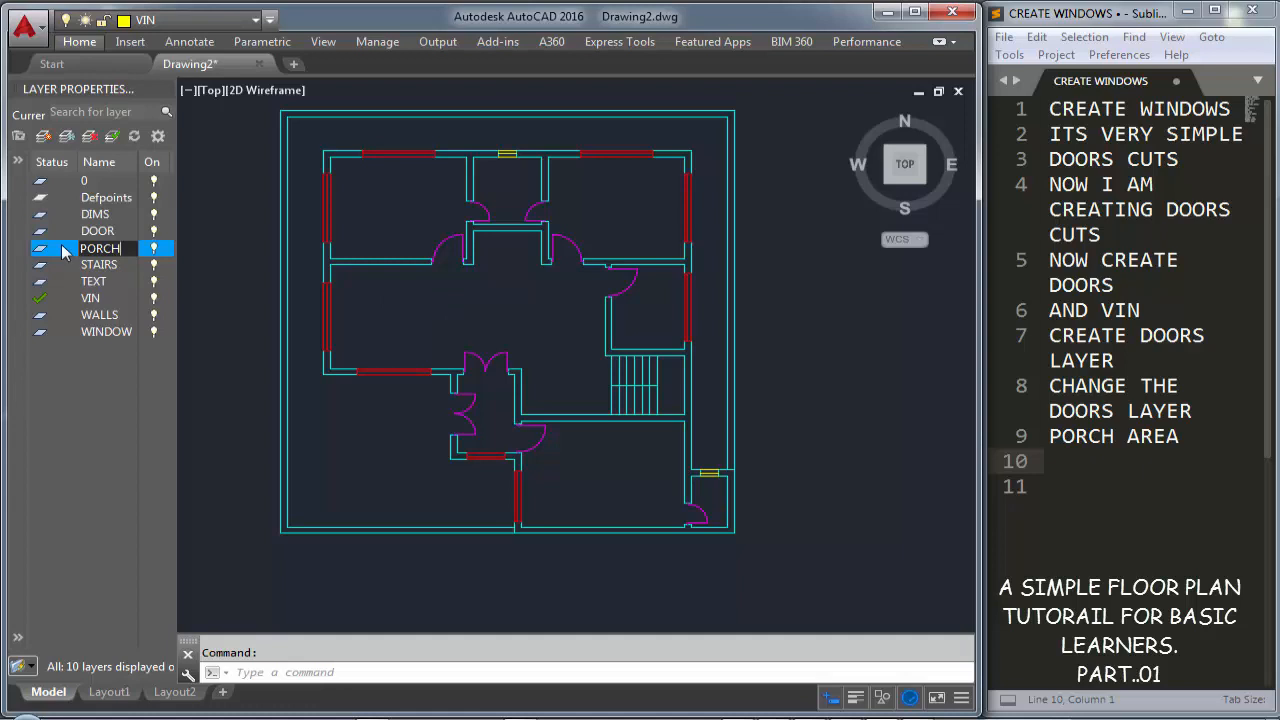
key("Return")
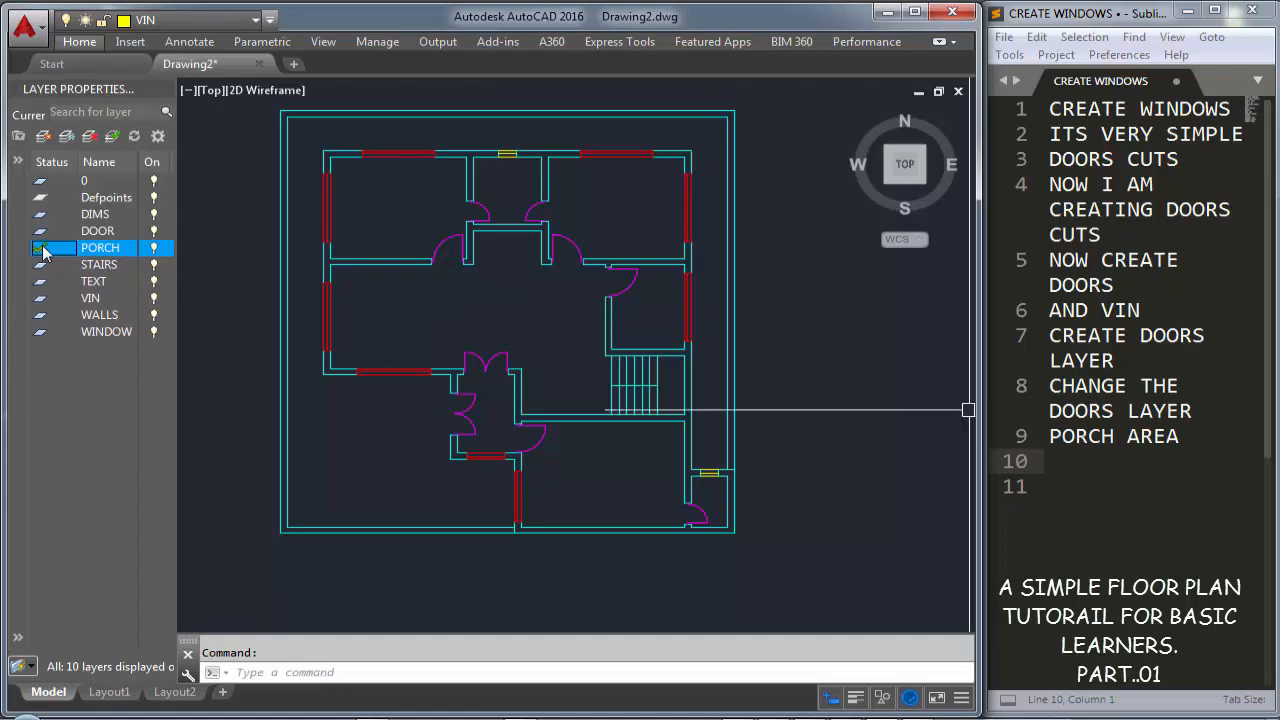
double_click(40, 248)
Set the PORCH layer's colour to the dark grey from the basic index colours
left_click(195, 20)
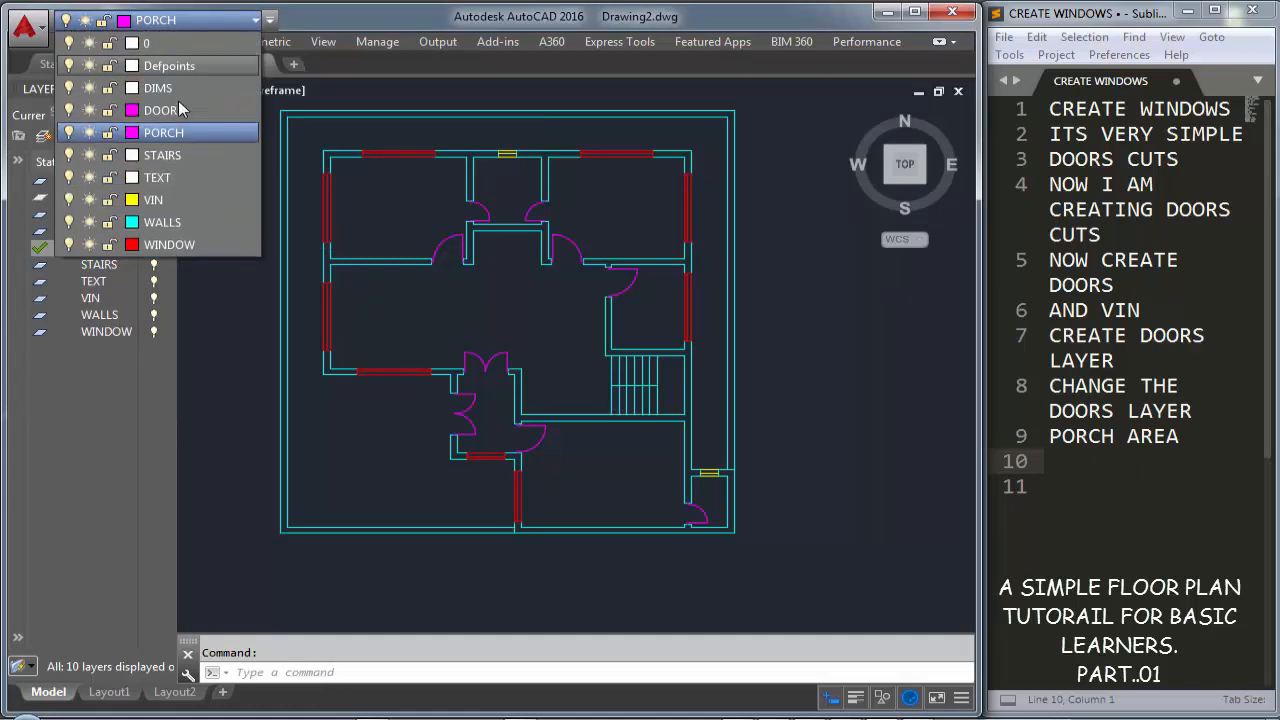
left_click(131, 132)
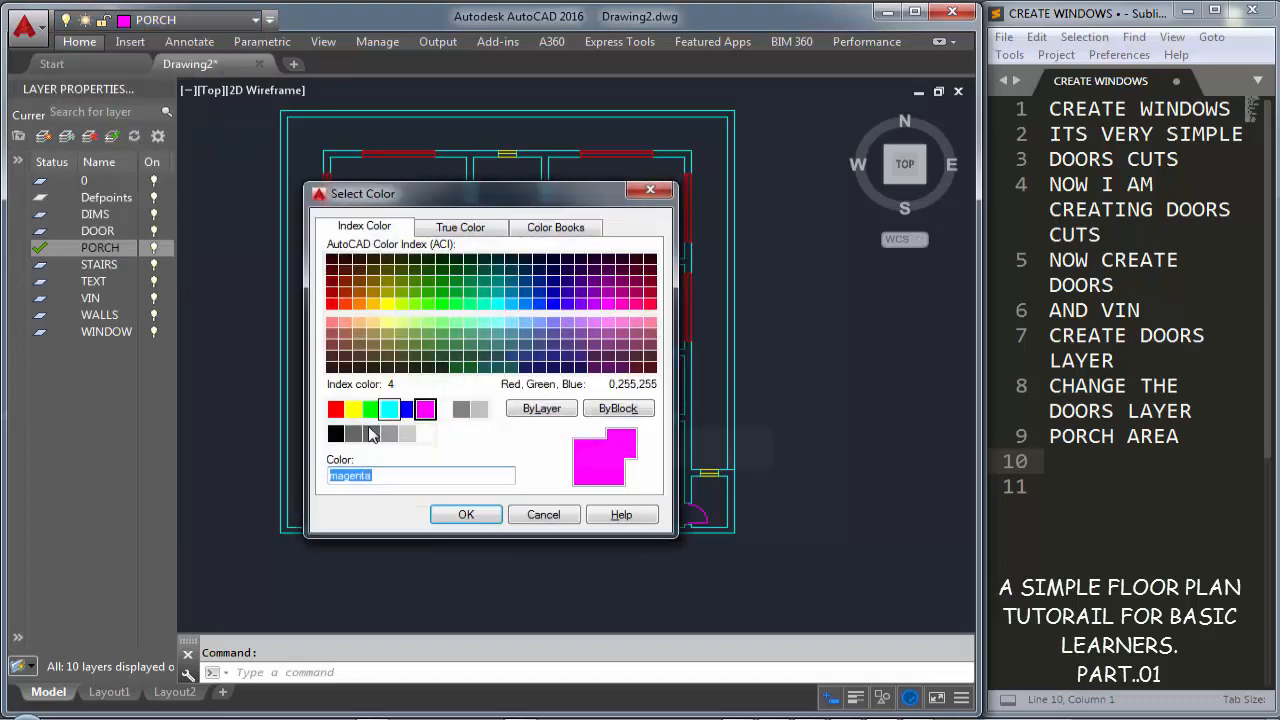
left_click(353, 433)
left_click(462, 514)
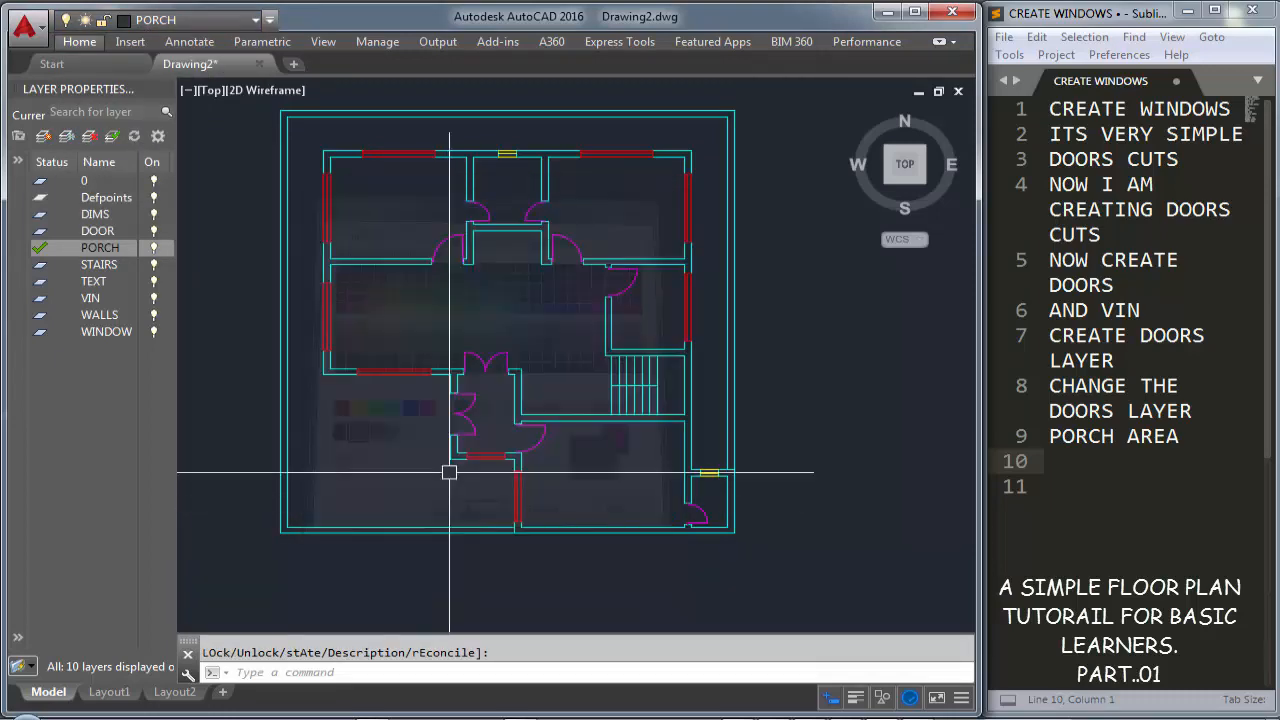
Draw a horizontal porch line from the house's lower-left outer wall corner to the inner face of the left boundary wall
scroll(403, 337, "up", 4)
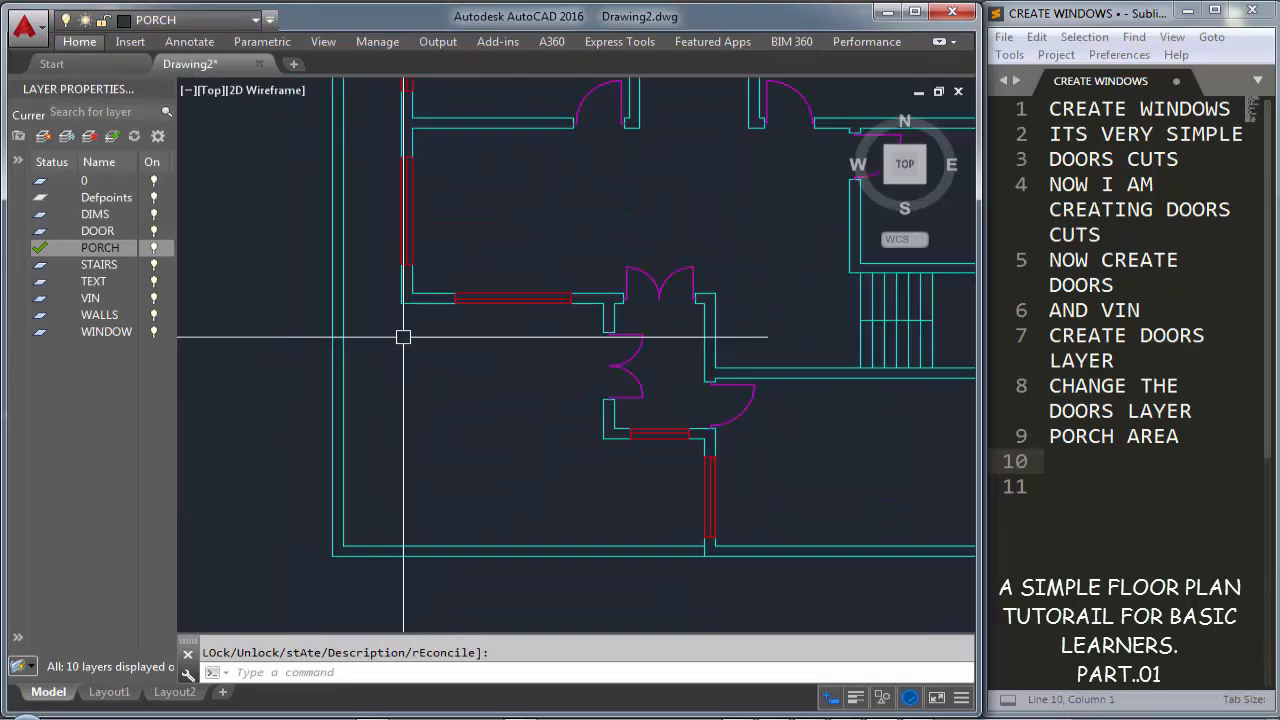
middle_click_drag(403, 337, 382, 305)
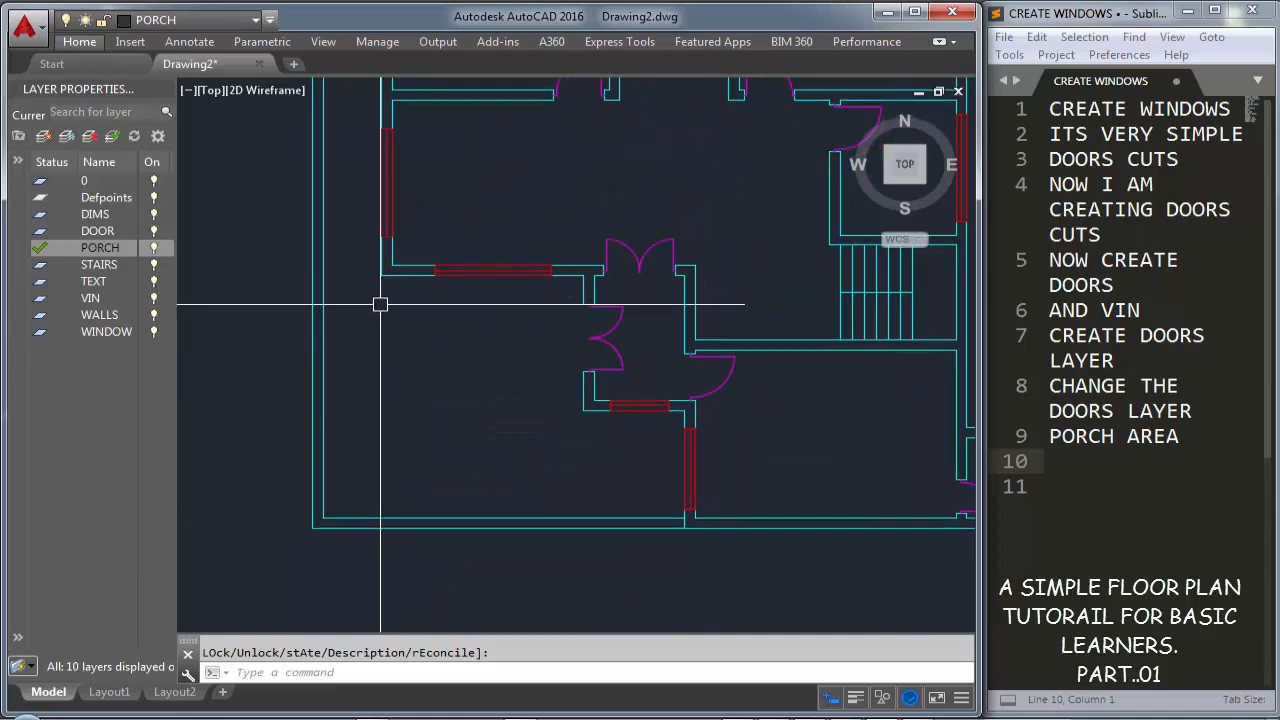
type("l")
key("Return")
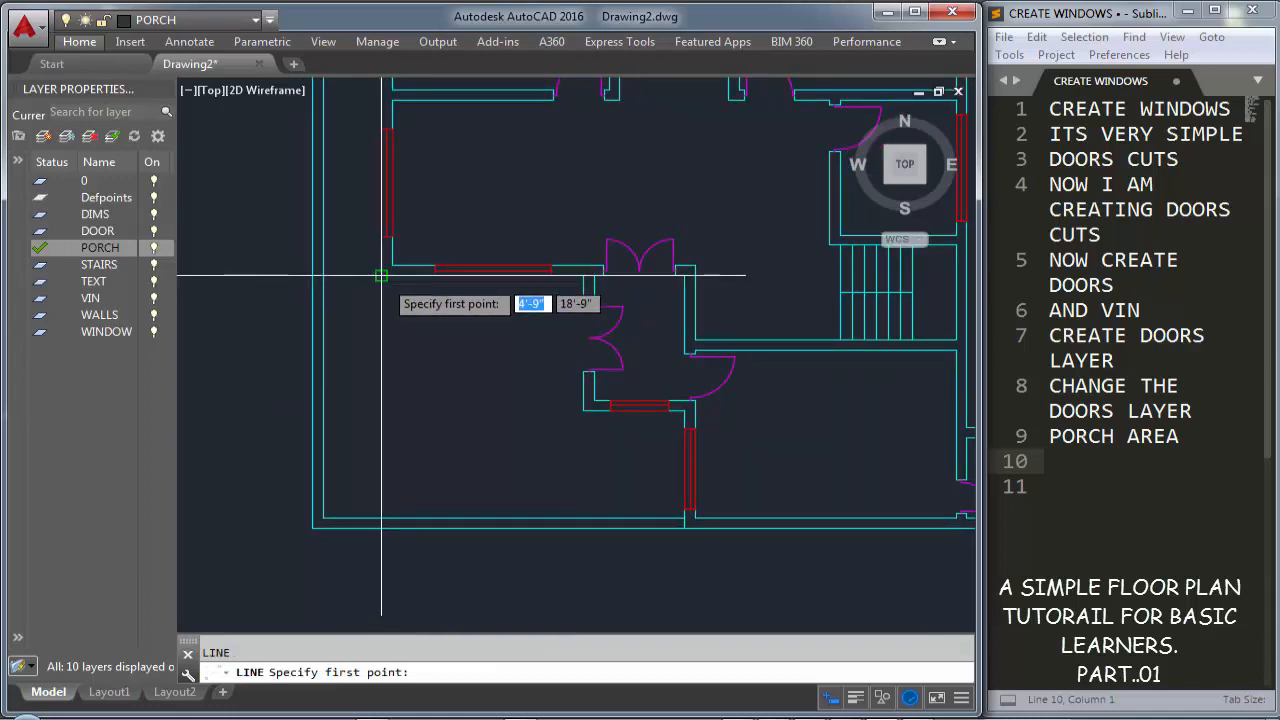
left_click(381, 275)
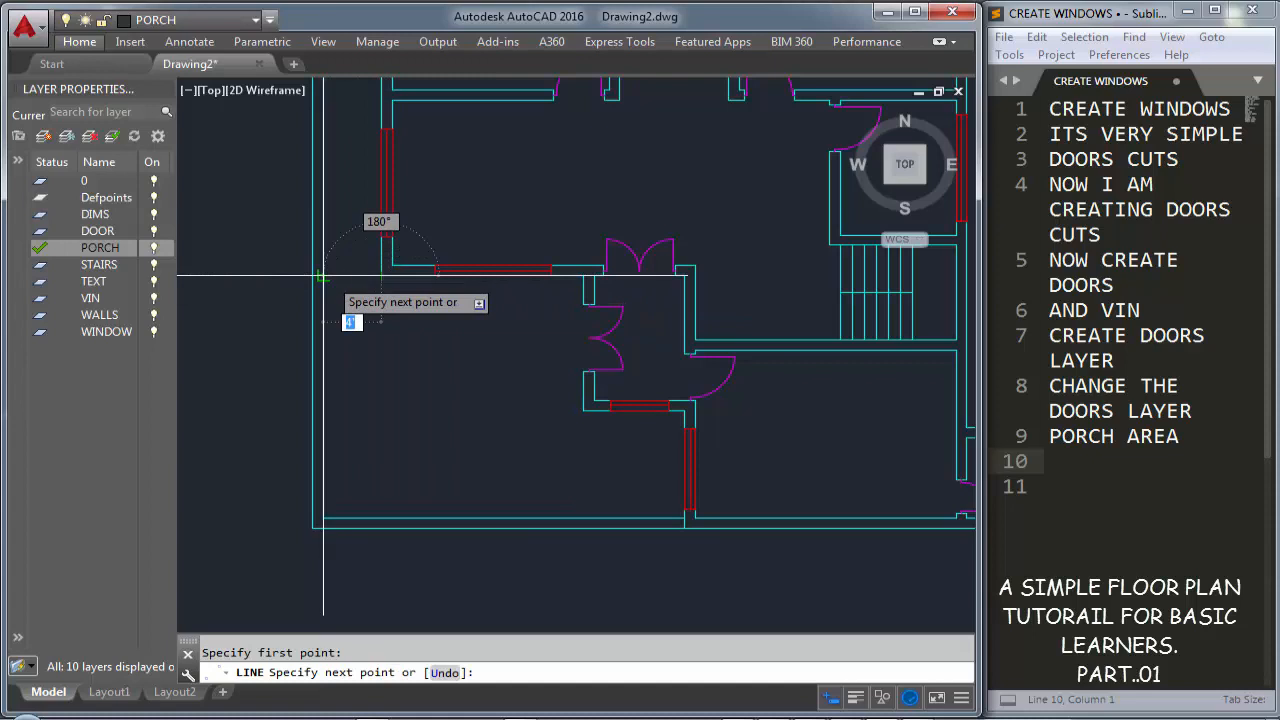
scroll(320, 275, "up", 4)
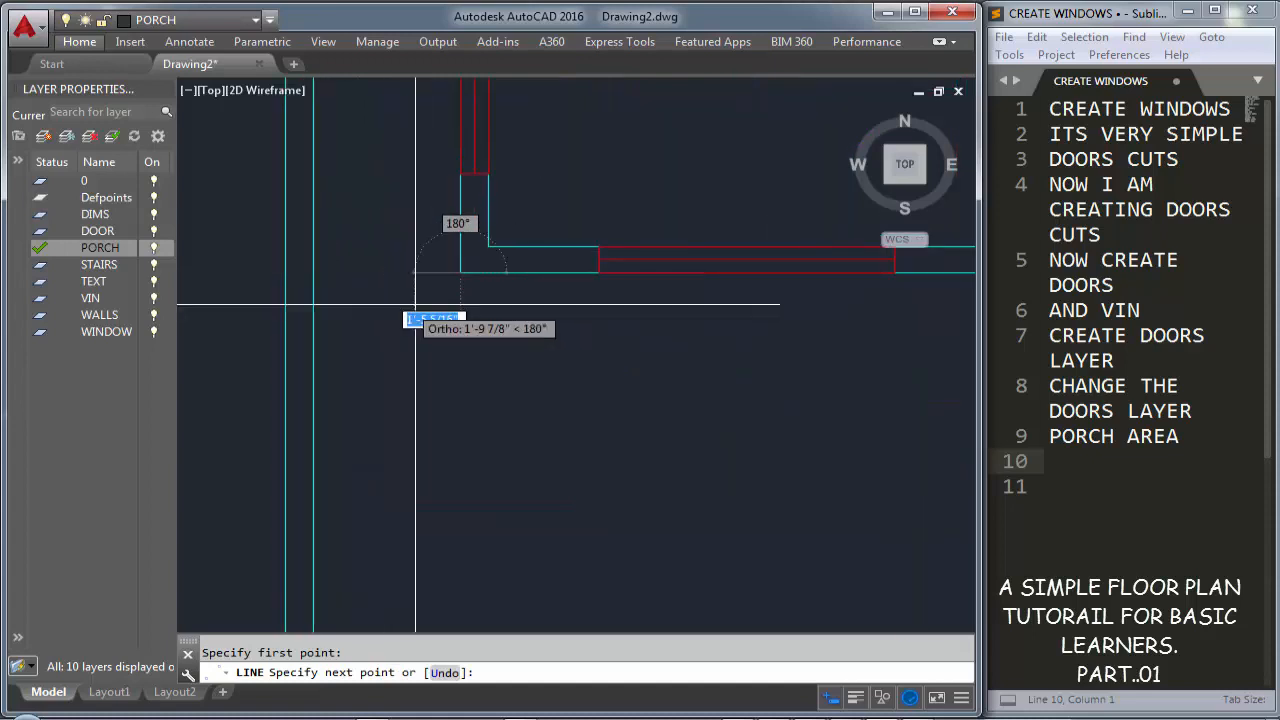
left_click(313, 272)
key("Return")
scroll(434, 303, "down", 4)
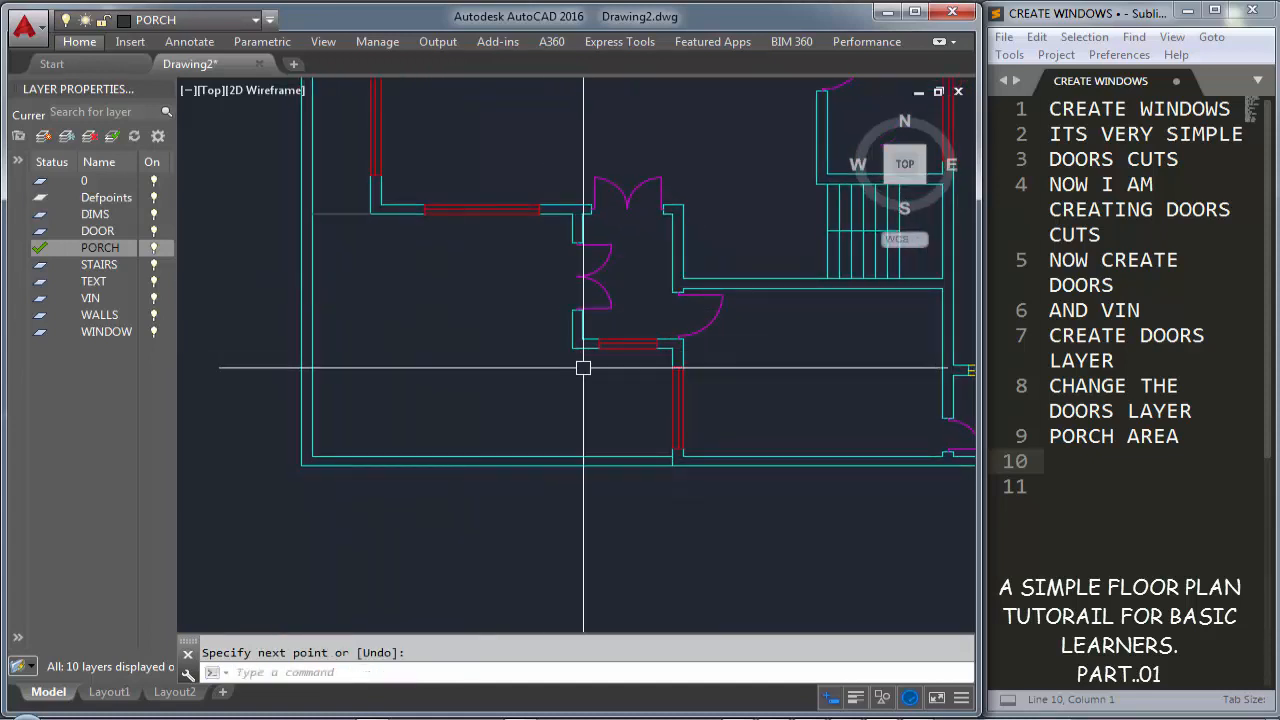
Draw the porch outline from the entrance's lower-left wall corner, straight down and then left to the inner face of the boundary wall
key("Return")
left_click(572, 348)
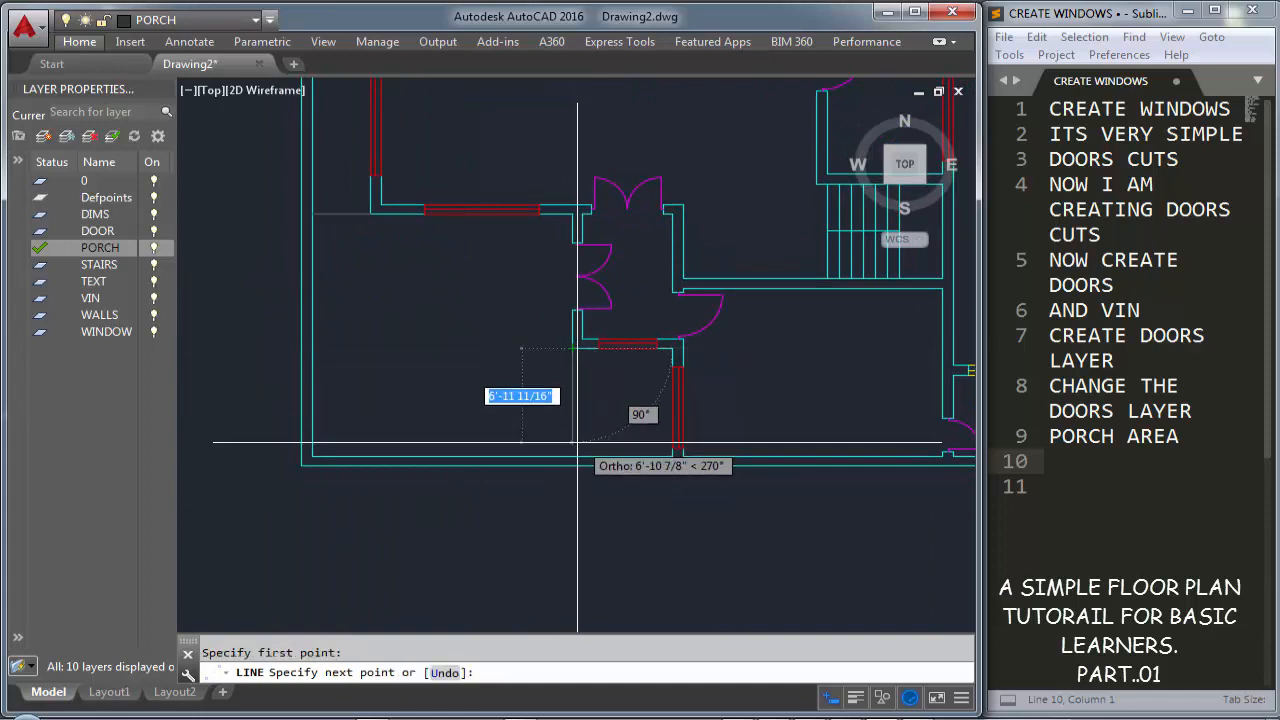
scroll(572, 430, "up", 2)
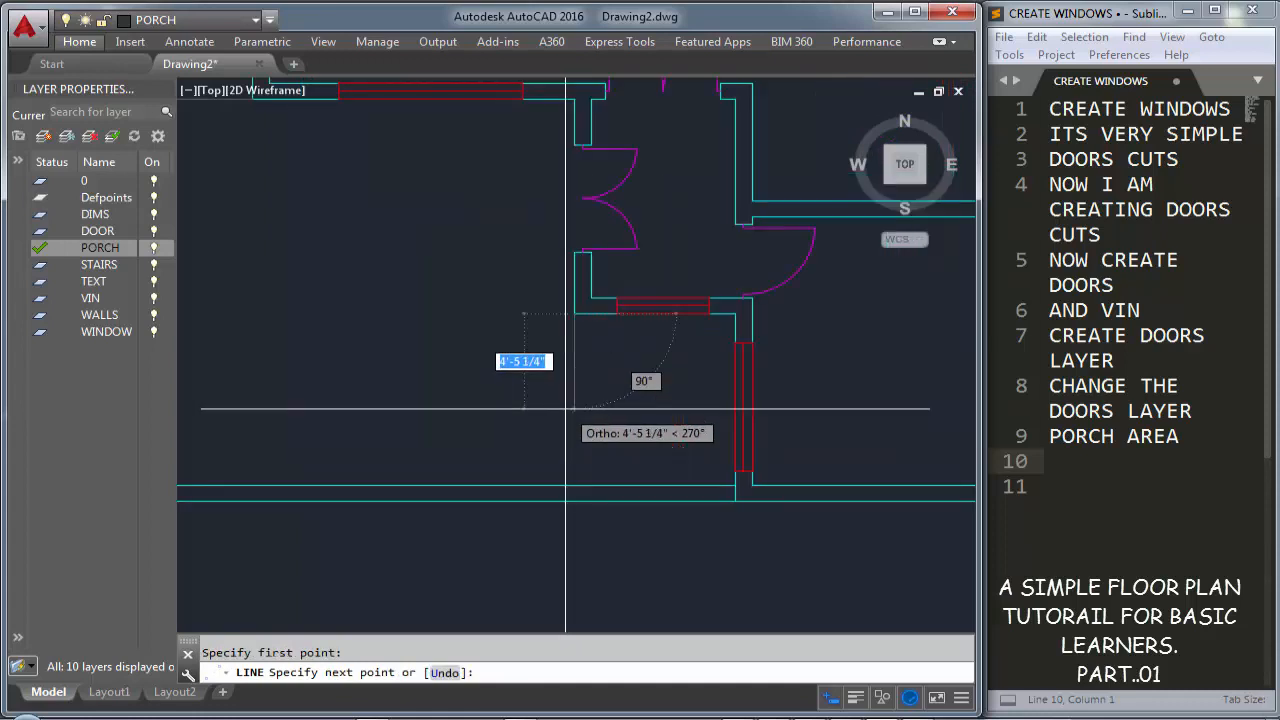
scroll(566, 408, "down", 2)
left_click(571, 408)
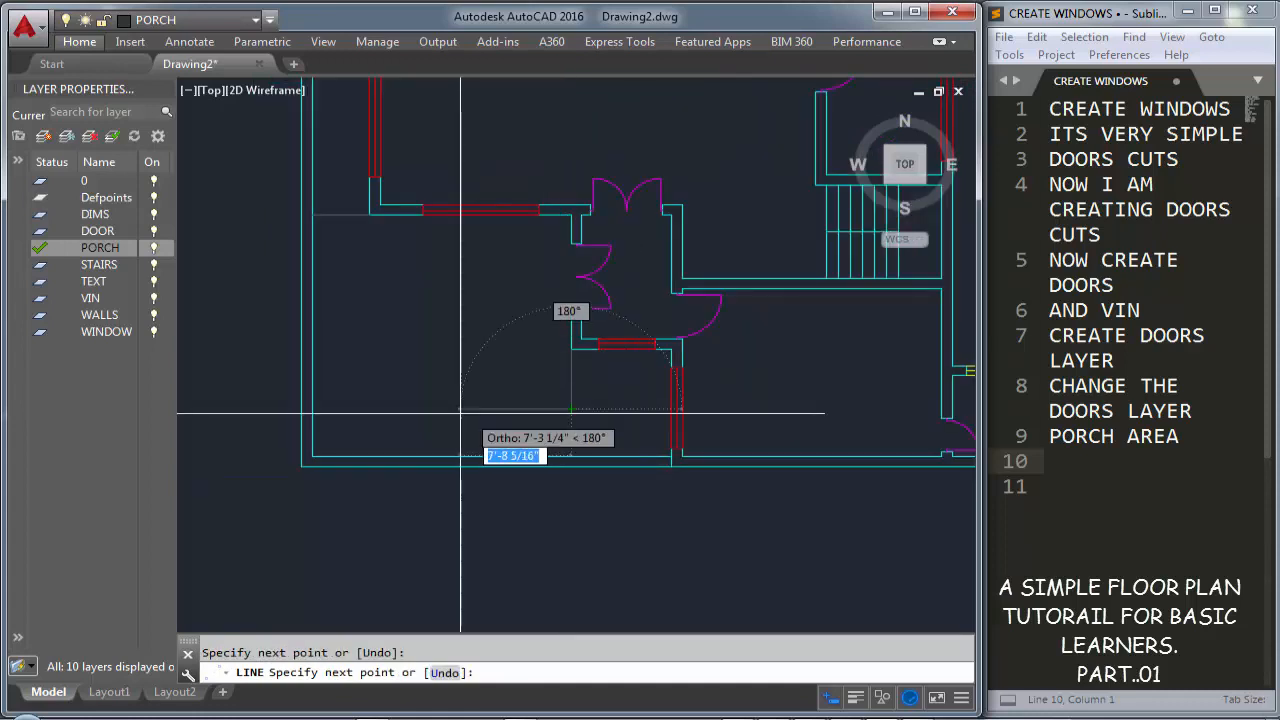
left_click(312, 409)
middle_click_drag(314, 408, 361, 432)
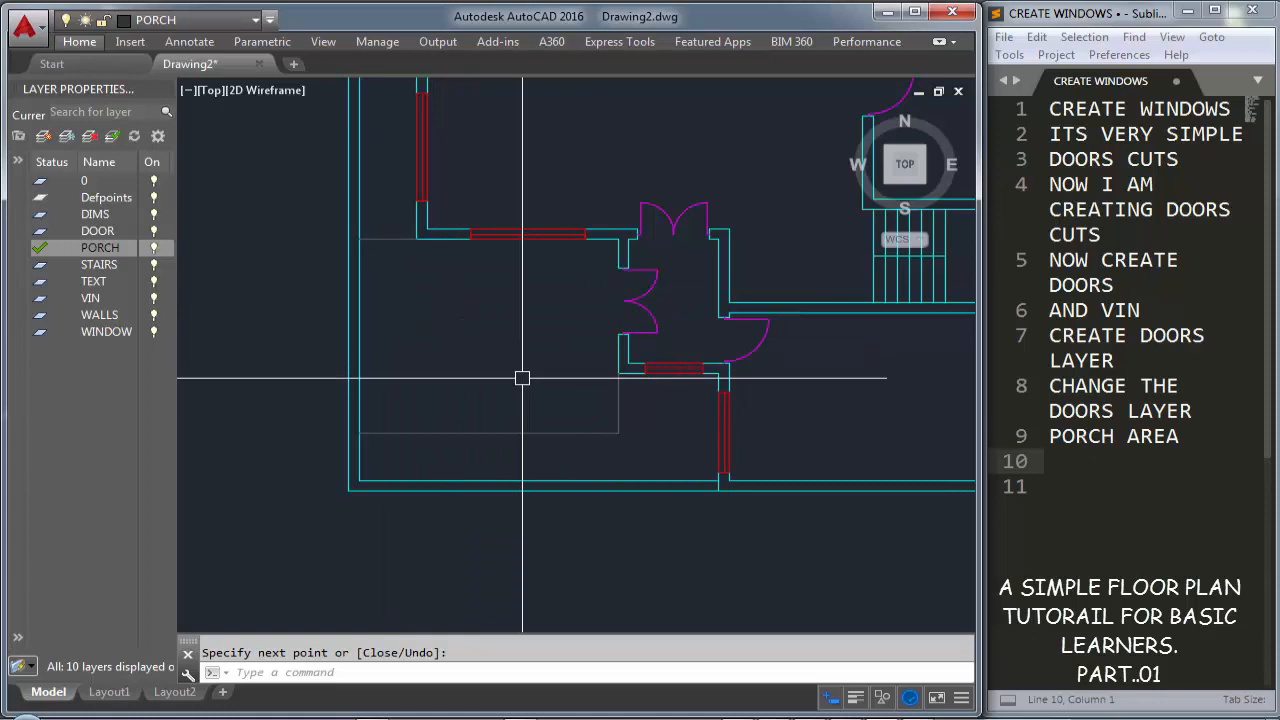
middle_click_drag(582, 434, 556, 361)
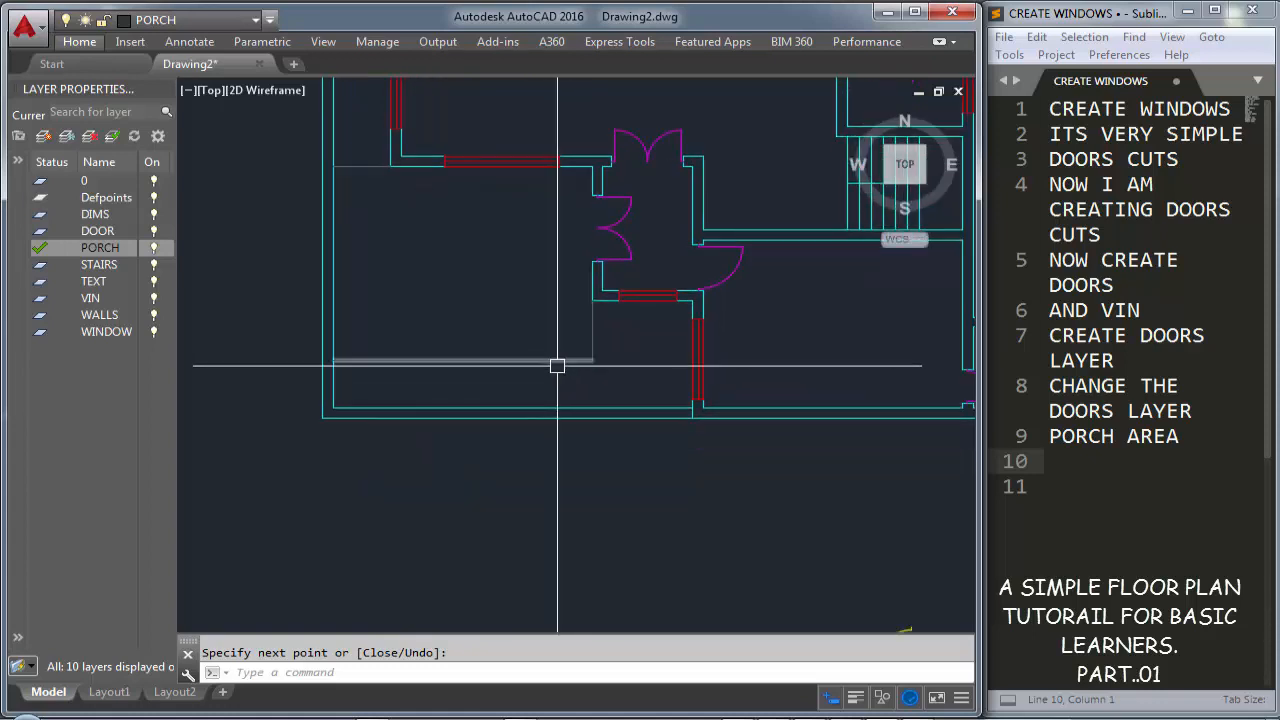
Switch to Sublime Text and add the notes "MAIN ENTRY GATE" on line 10 and "PILLERS" on line 11
left_click(1093, 467)
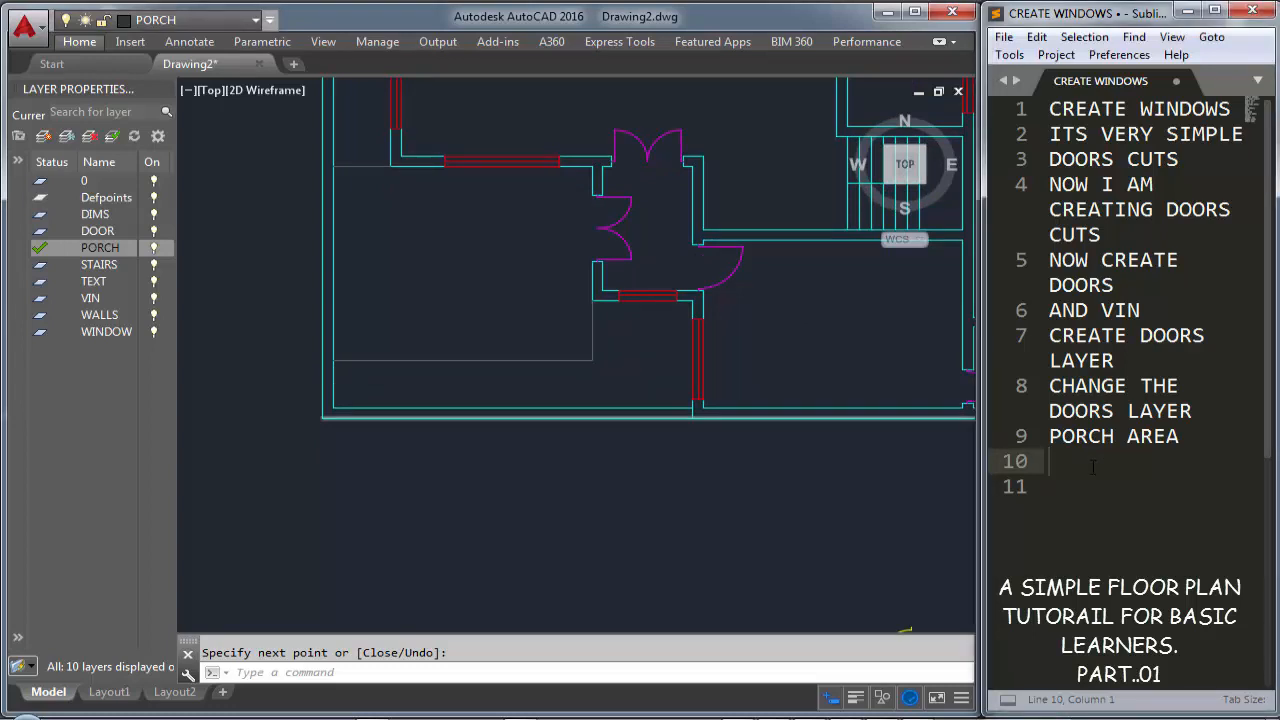
type("MAIN ENTRY")
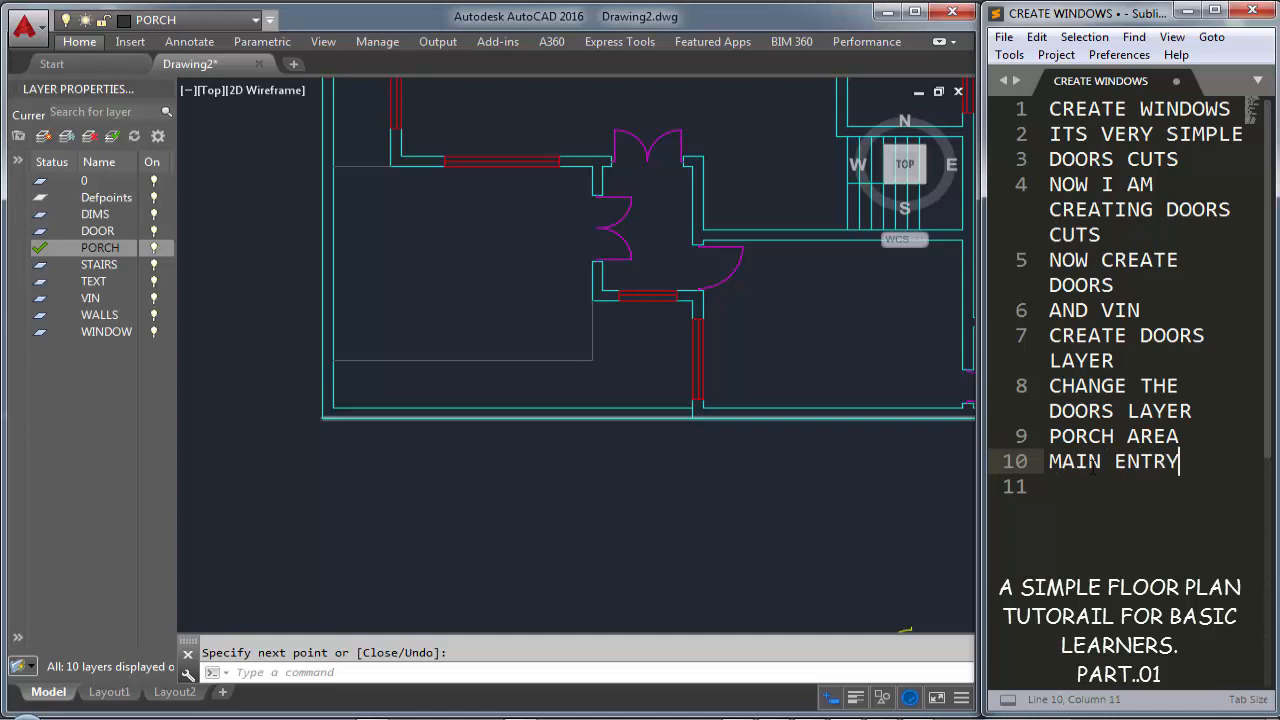
type(" GATE")
key("Return")
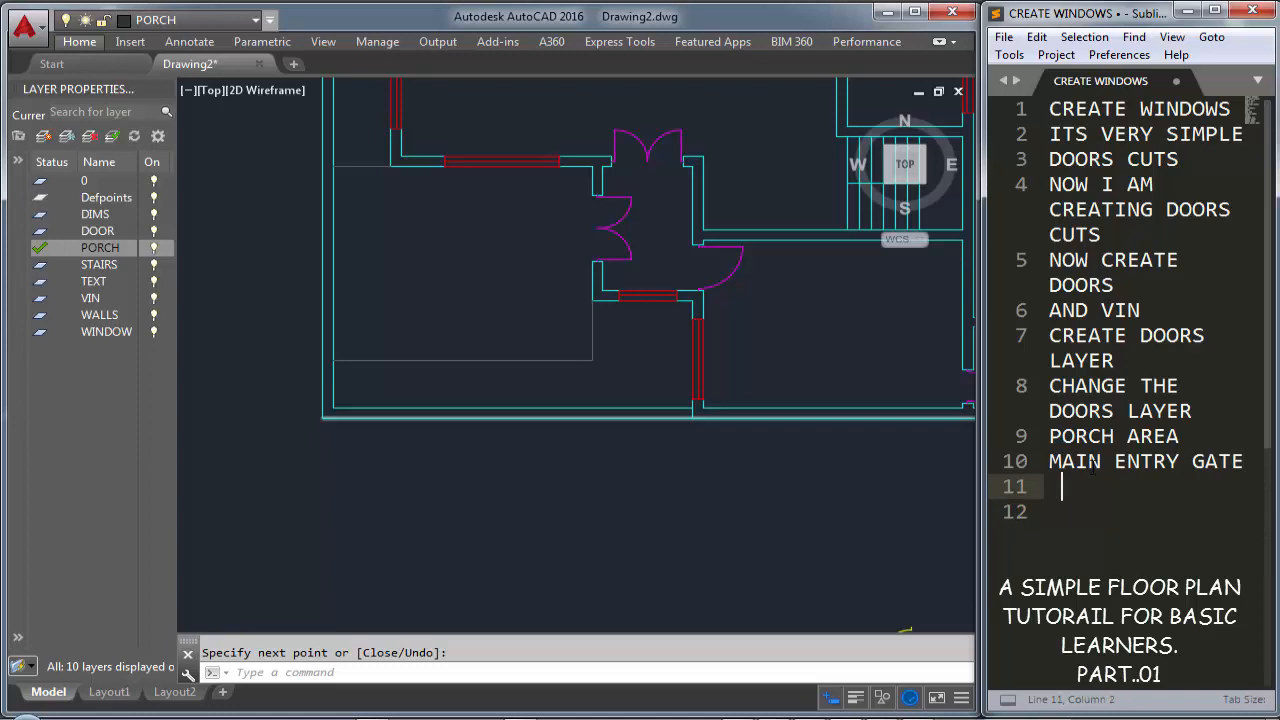
type("PILLERS")
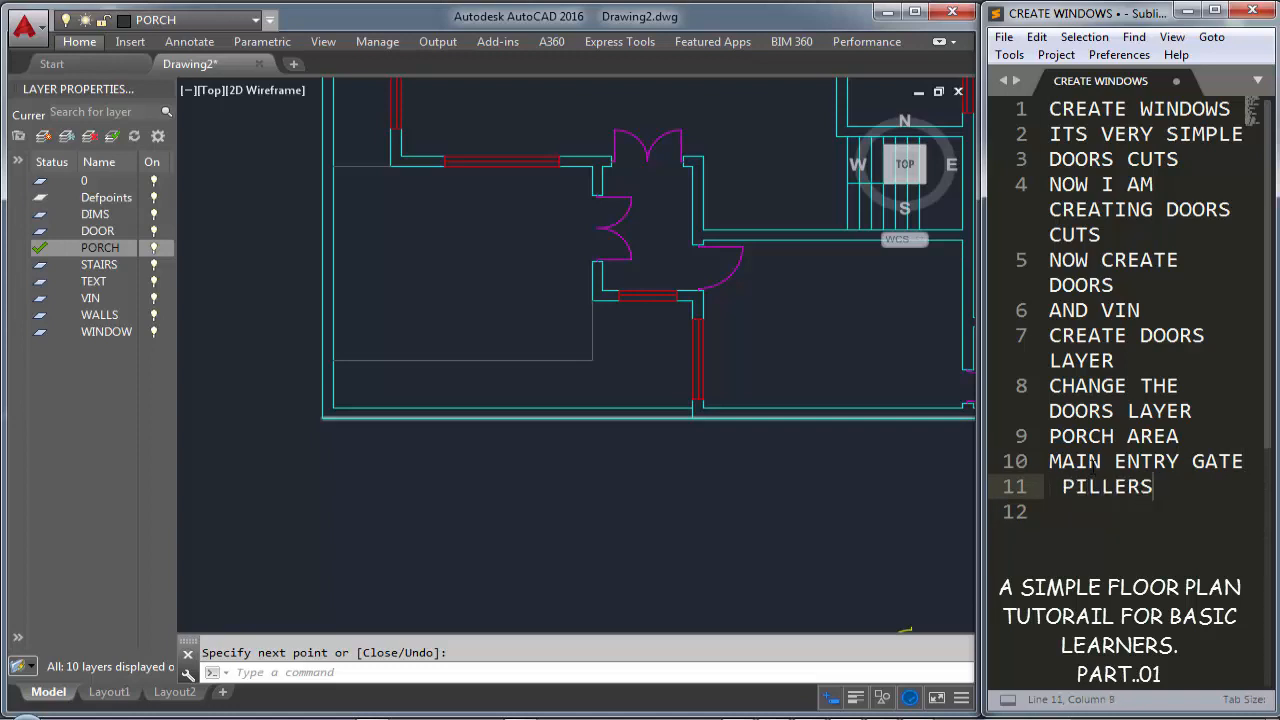
key("Return")
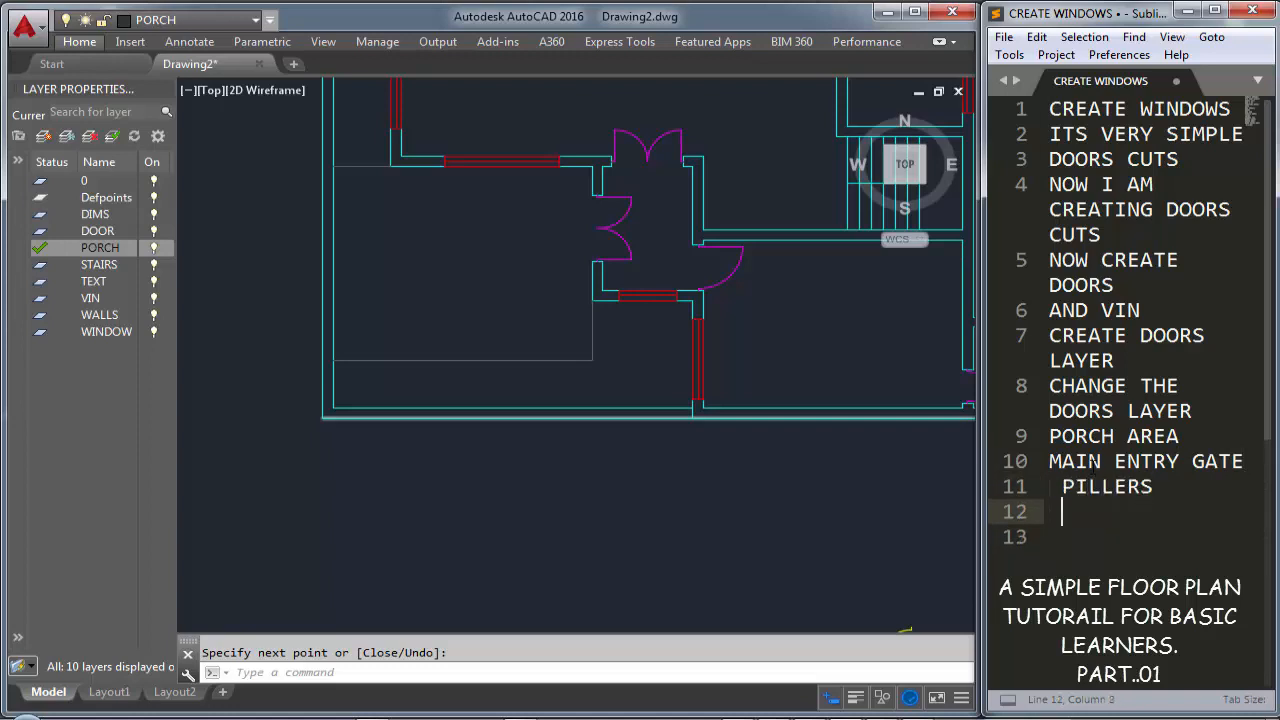
Switch to AutoCAD, create a new layer named MDOOR and set its colour to white
left_click(50, 140)
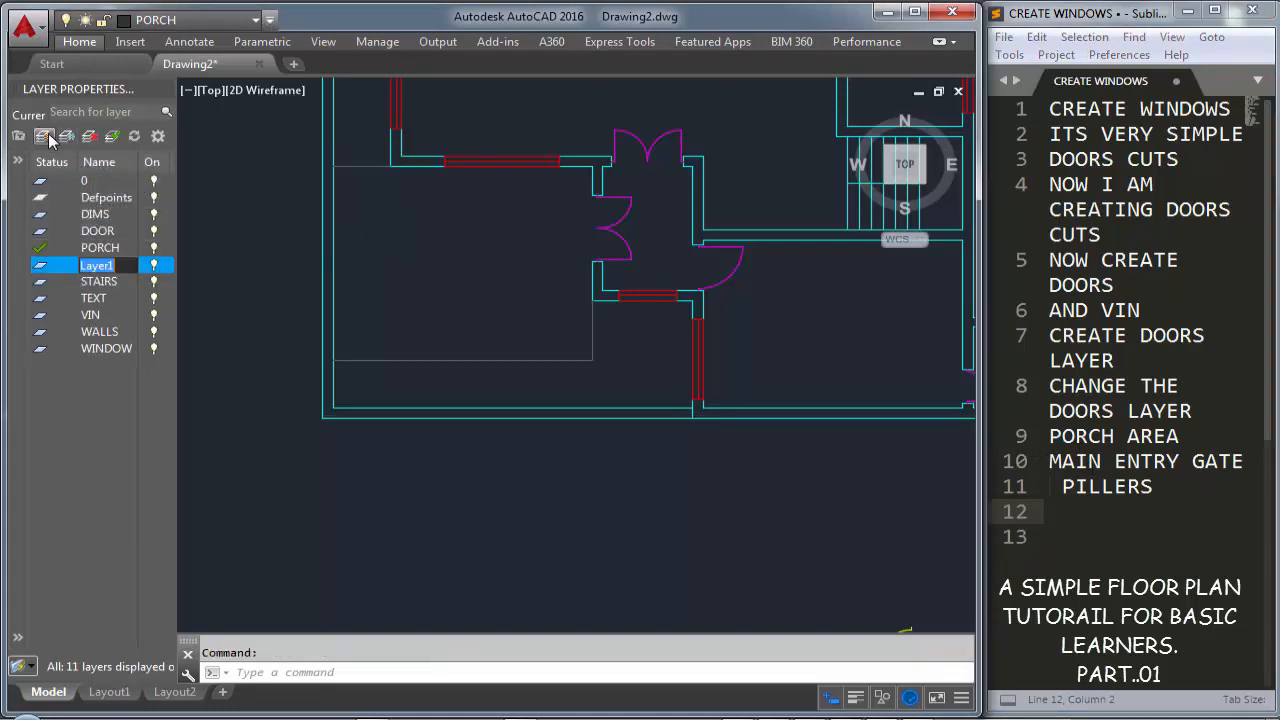
type("MDOOR")
key("Return")
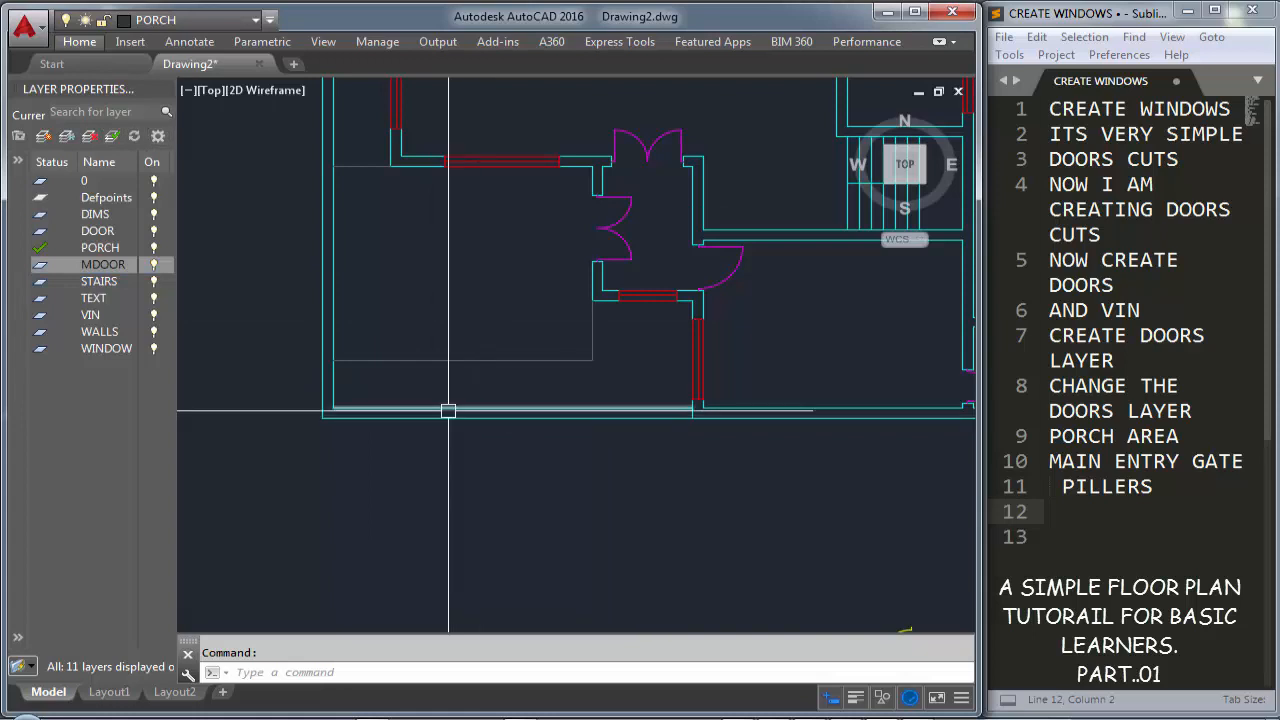
left_click(190, 20)
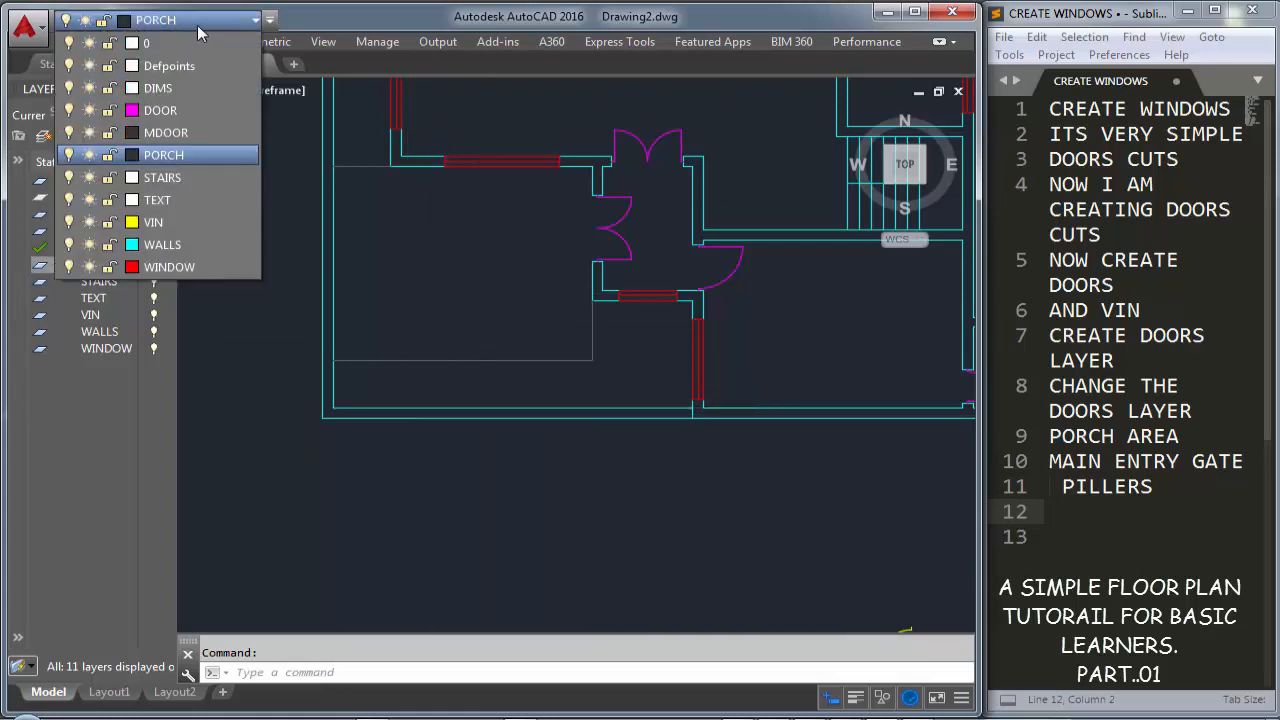
left_click(131, 134)
left_click(443, 409)
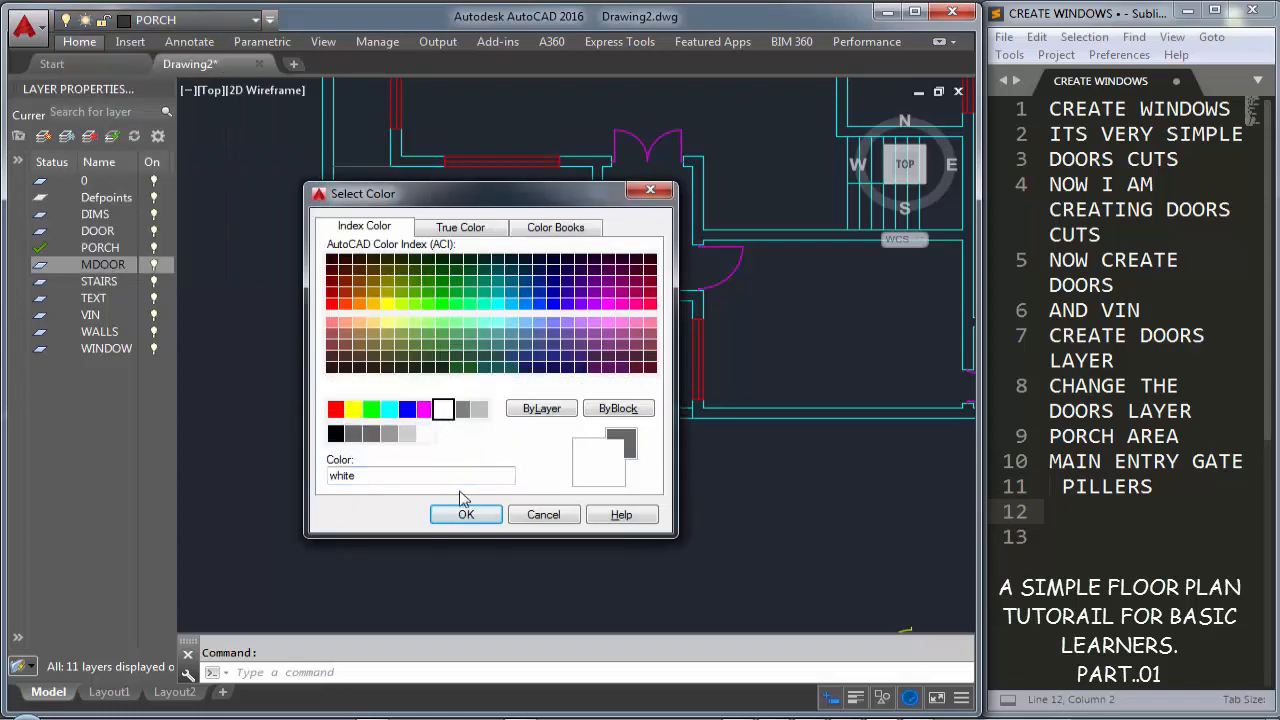
left_click(466, 515)
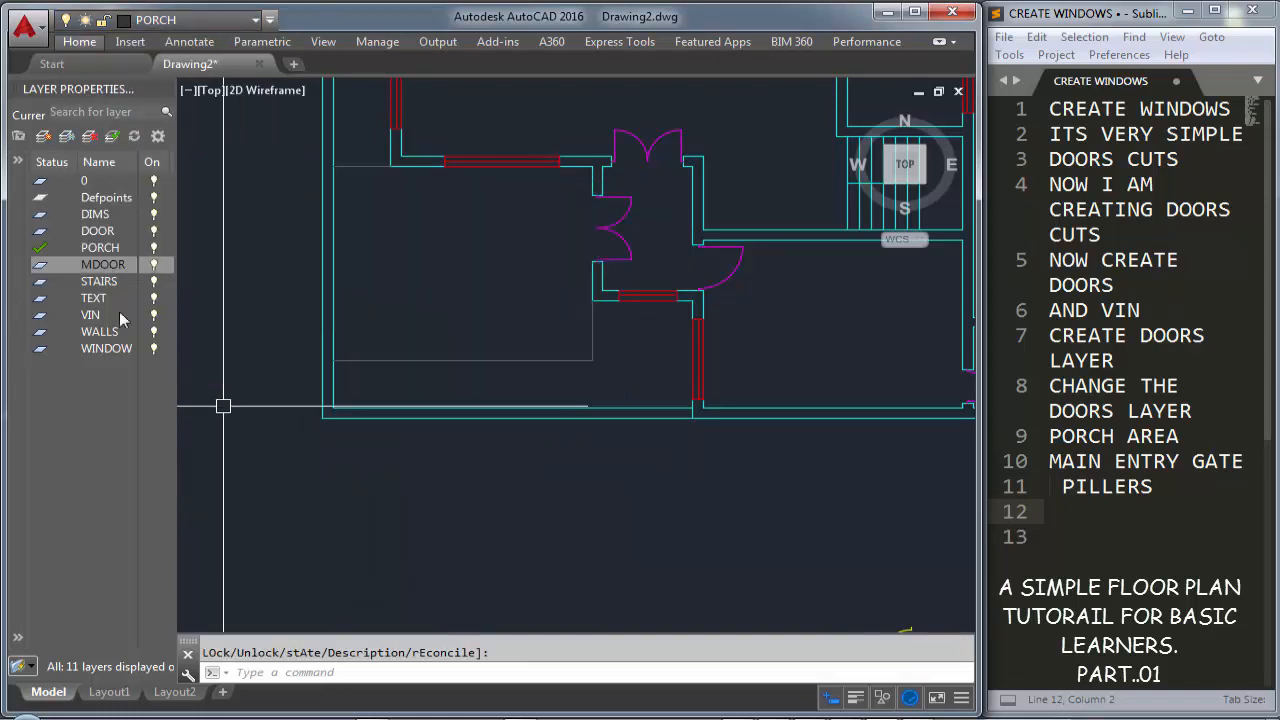
Create a new layer named PILLERS and set its colour to green
left_click(47, 138)
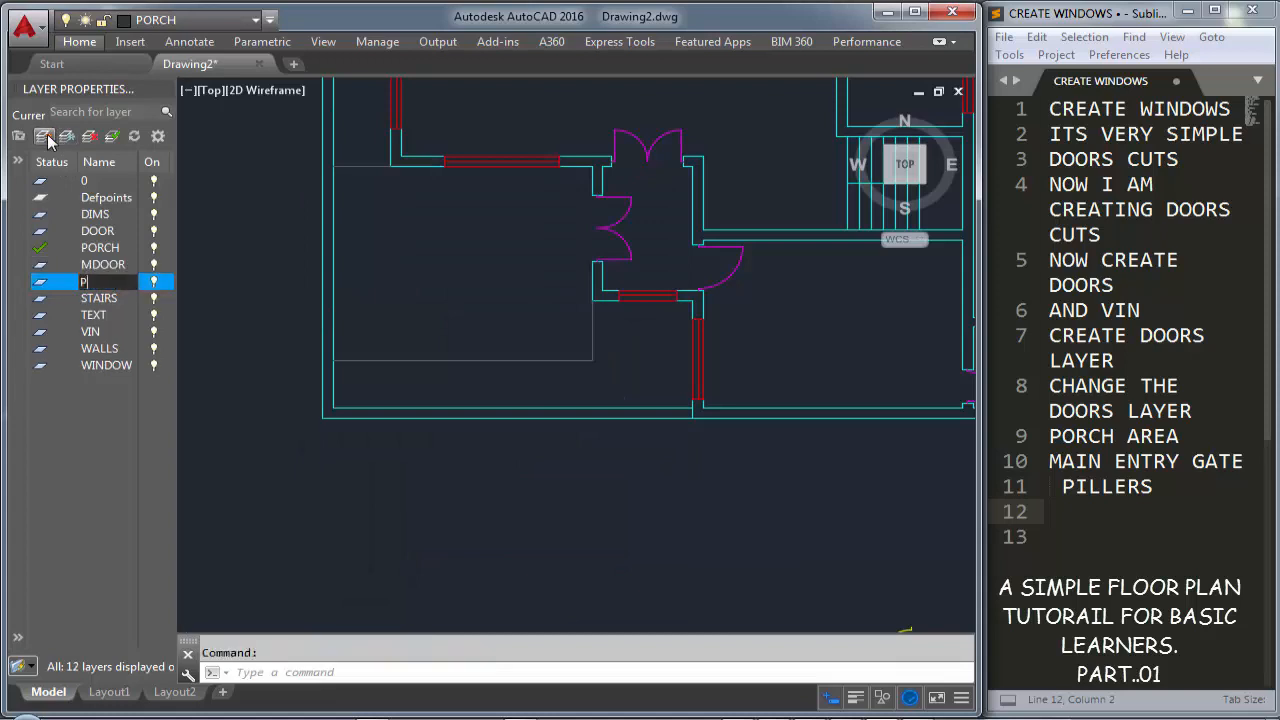
type("PILLERS")
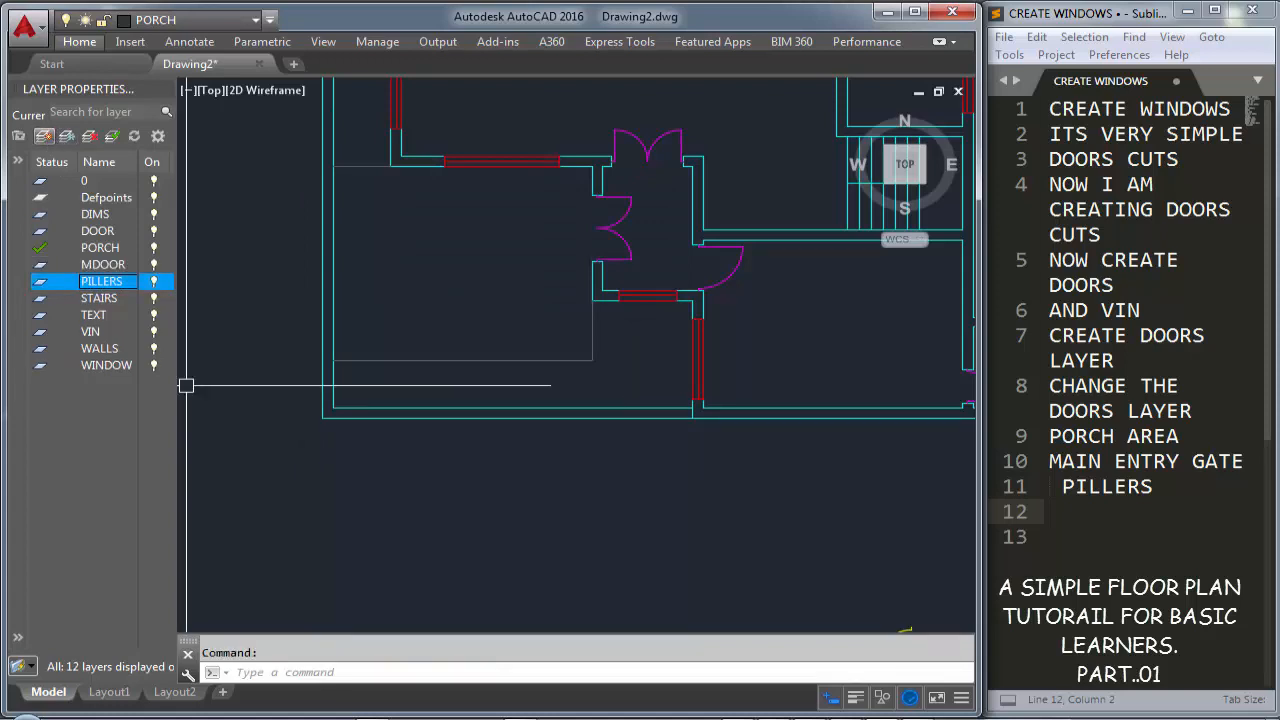
left_click(233, 27)
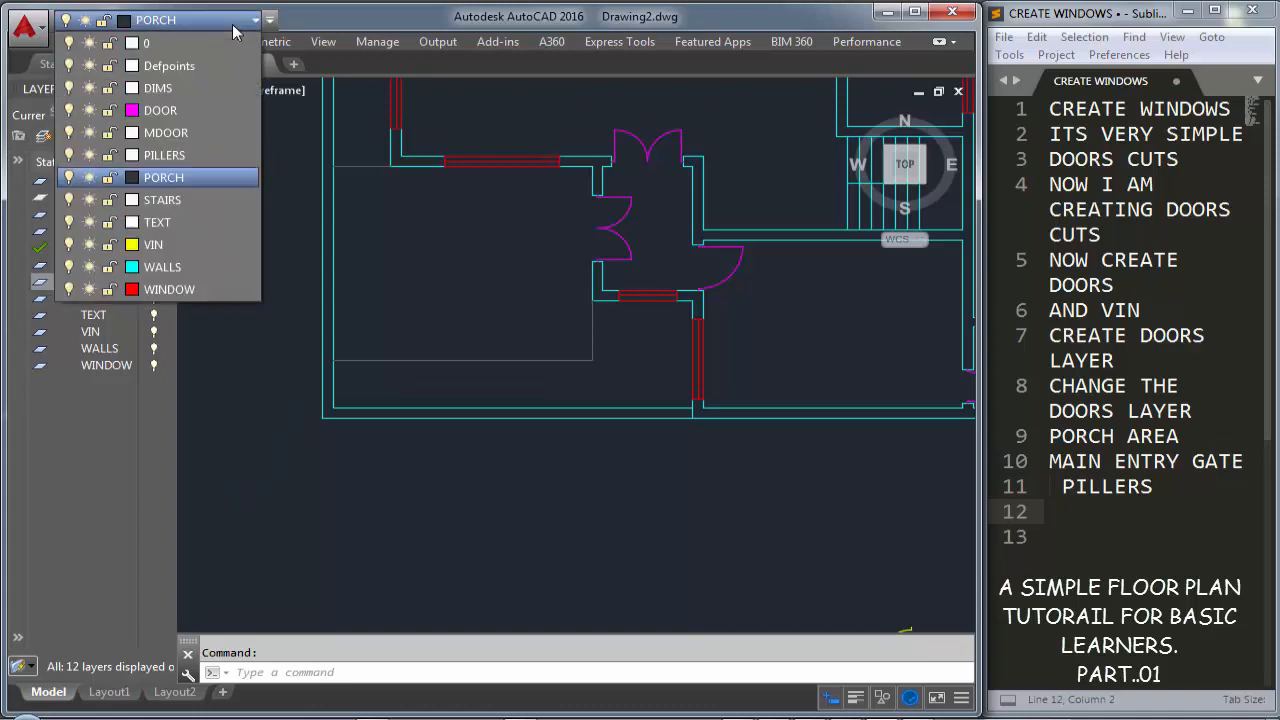
left_click(132, 155)
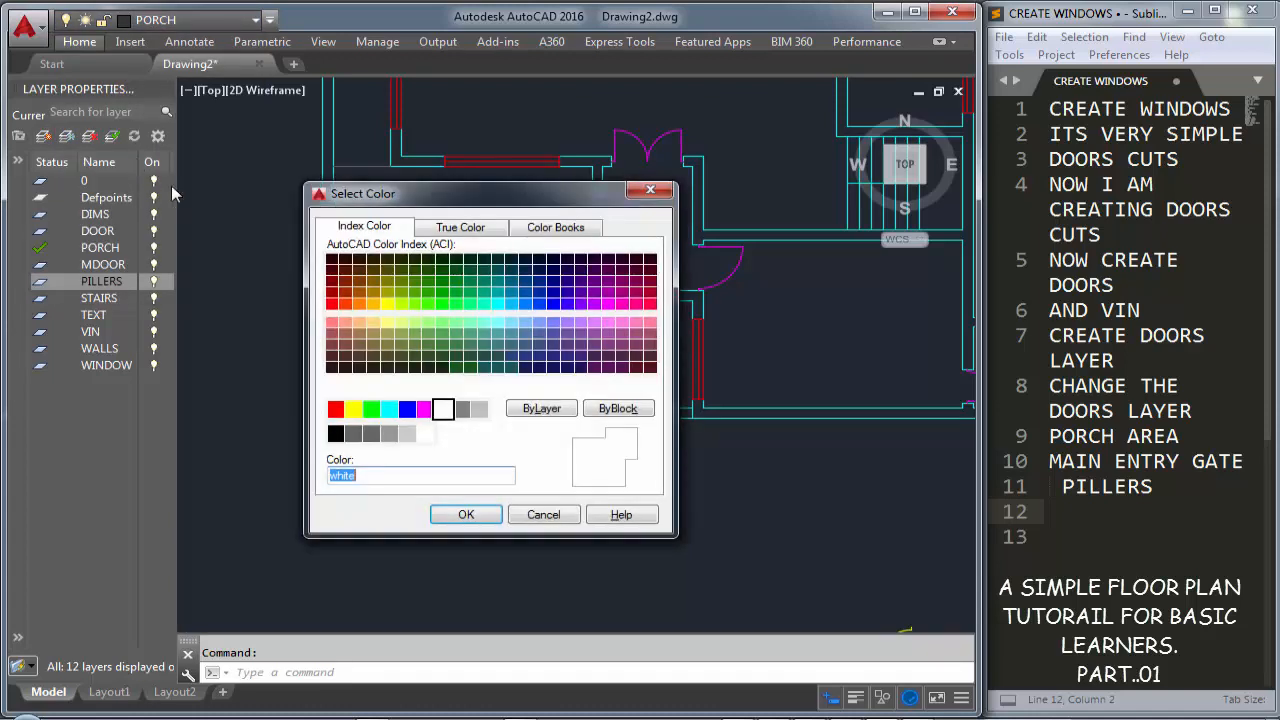
left_click(407, 410)
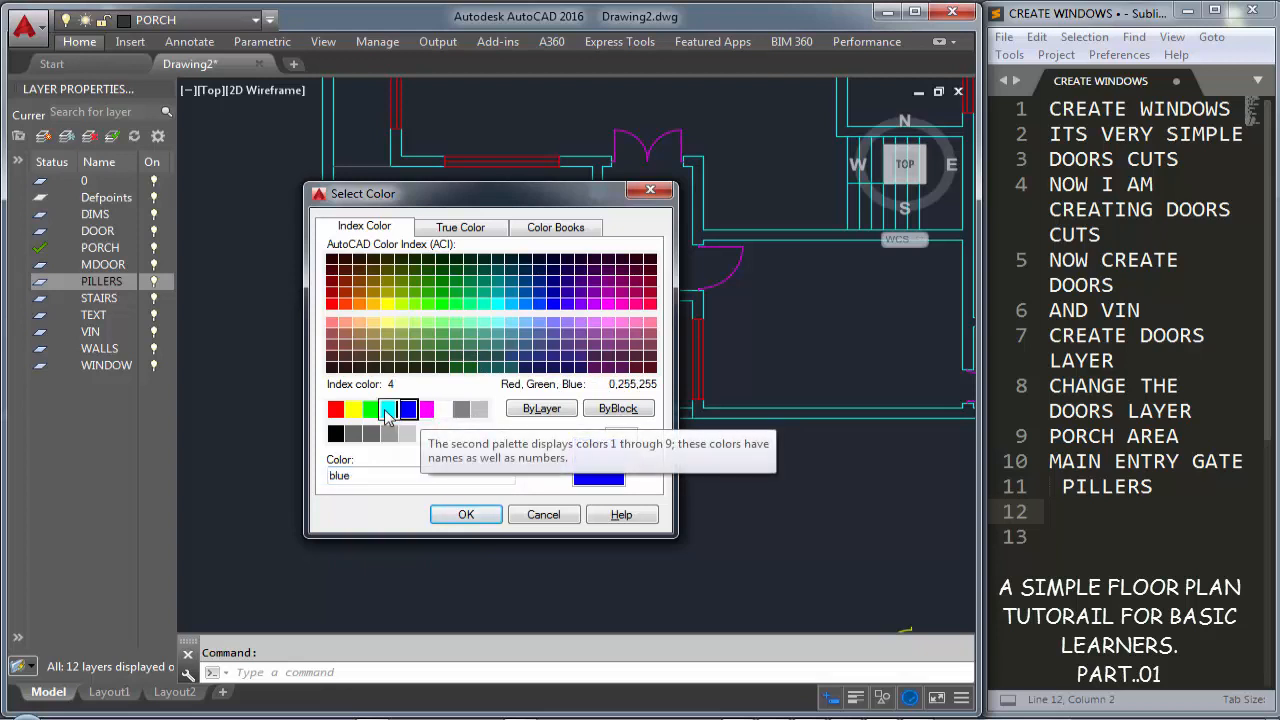
left_click(371, 412)
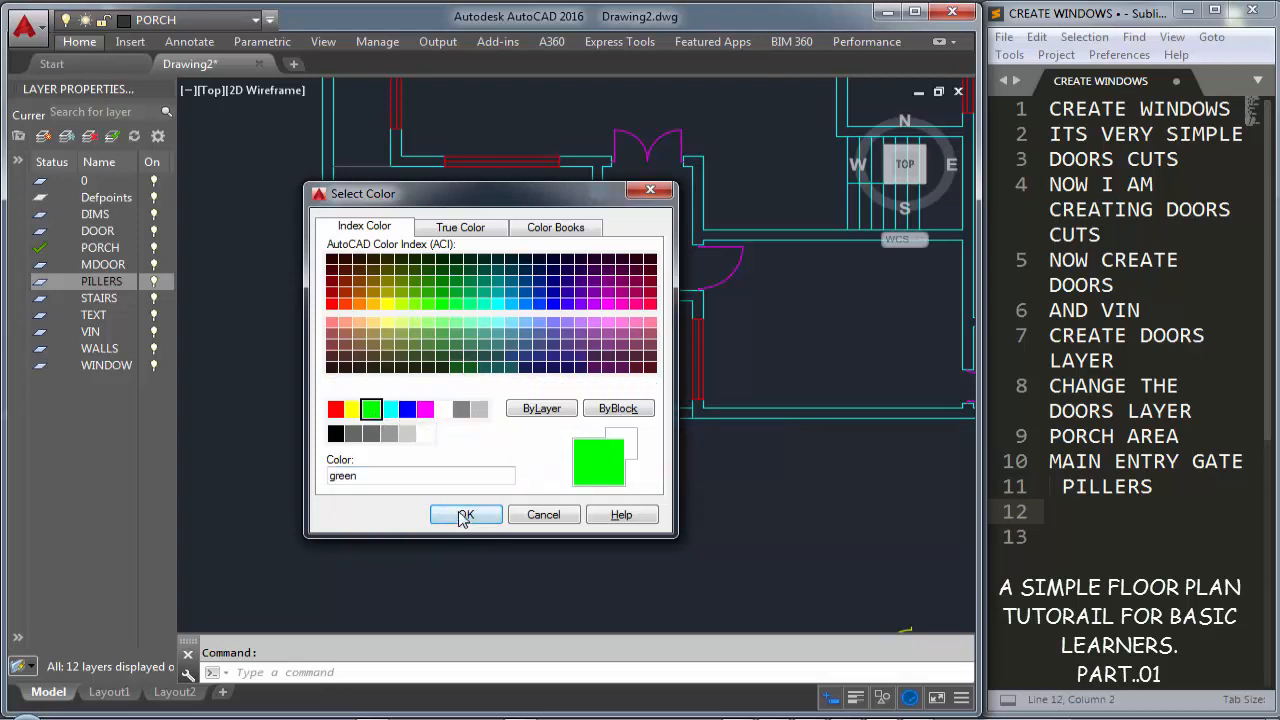
left_click(465, 515)
left_click(220, 20)
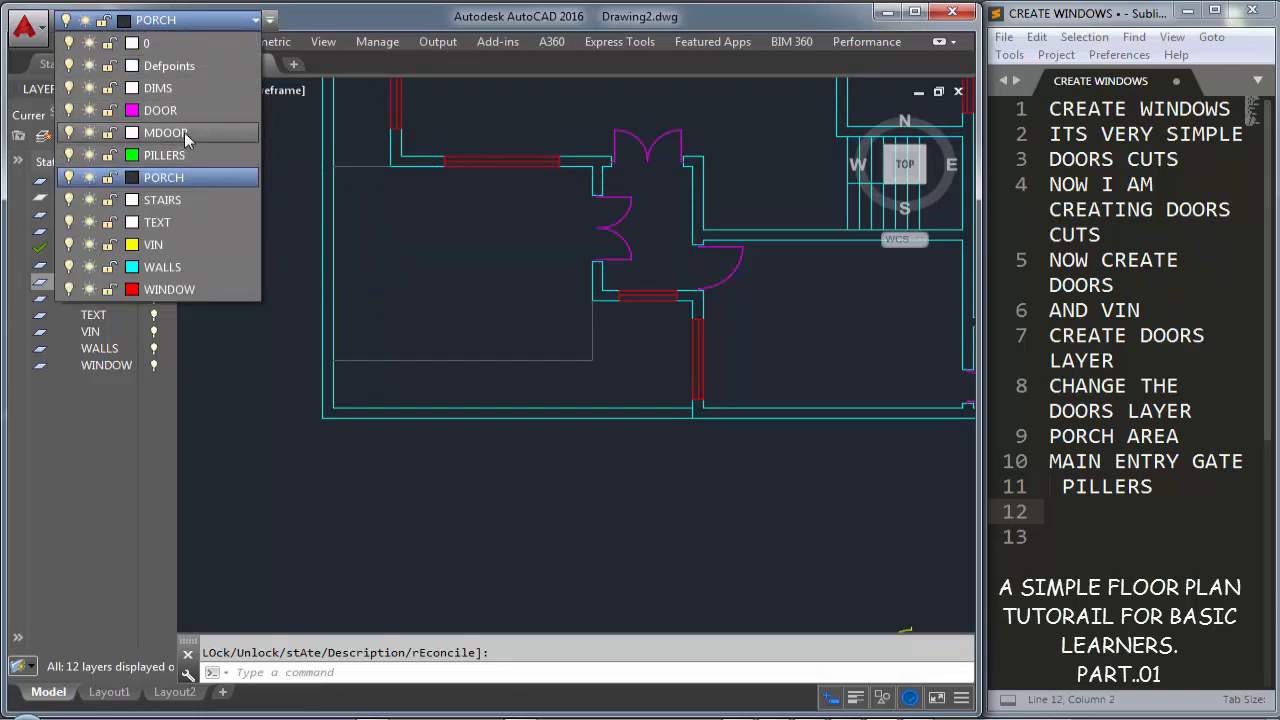
left_click(385, 257)
Draw a vertical line from the midpoint of the porch's lower edge straight down past the front boundary wall
scroll(490, 310, "up", 3)
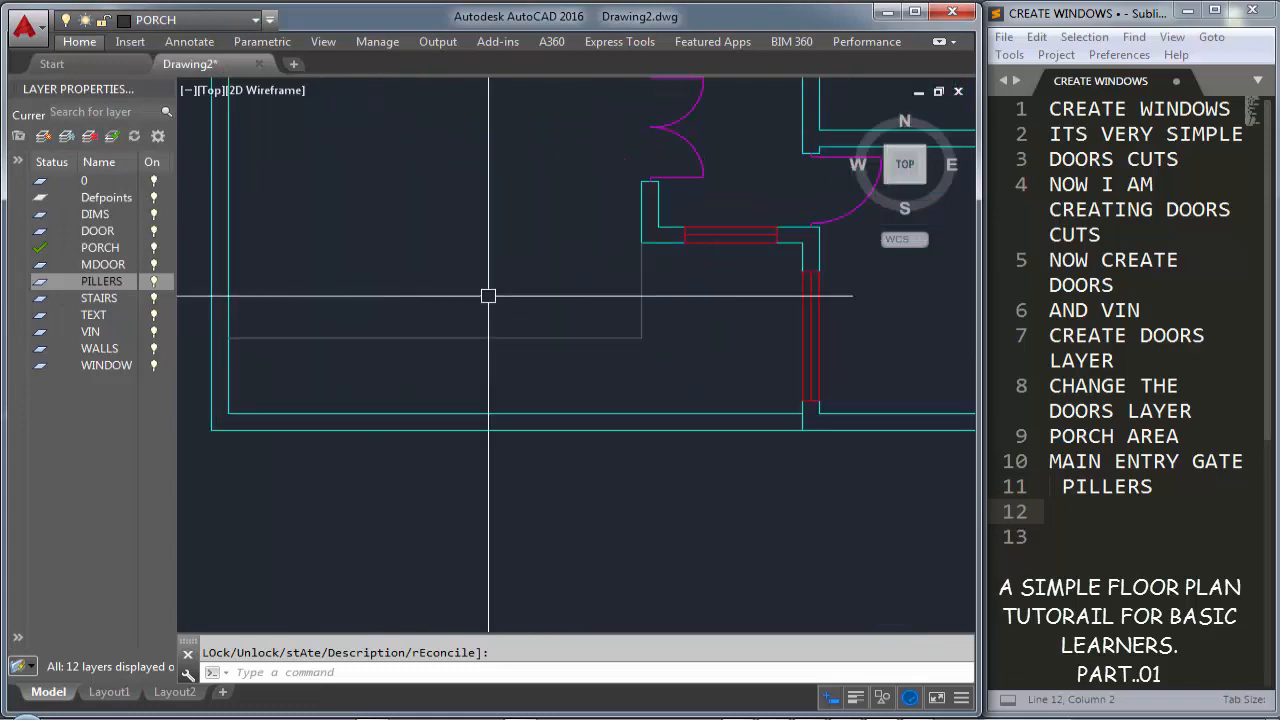
middle_click_drag(488, 296, 531, 251)
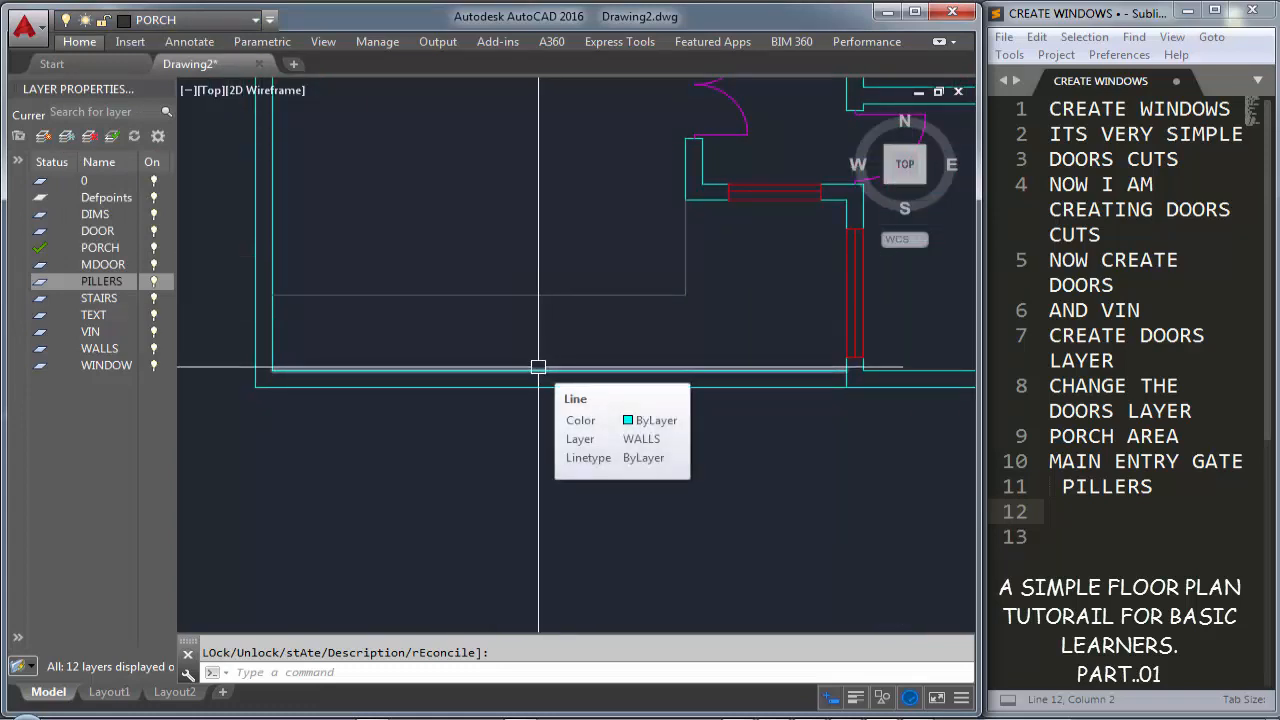
type("l")
key("Return")
left_click(479, 295)
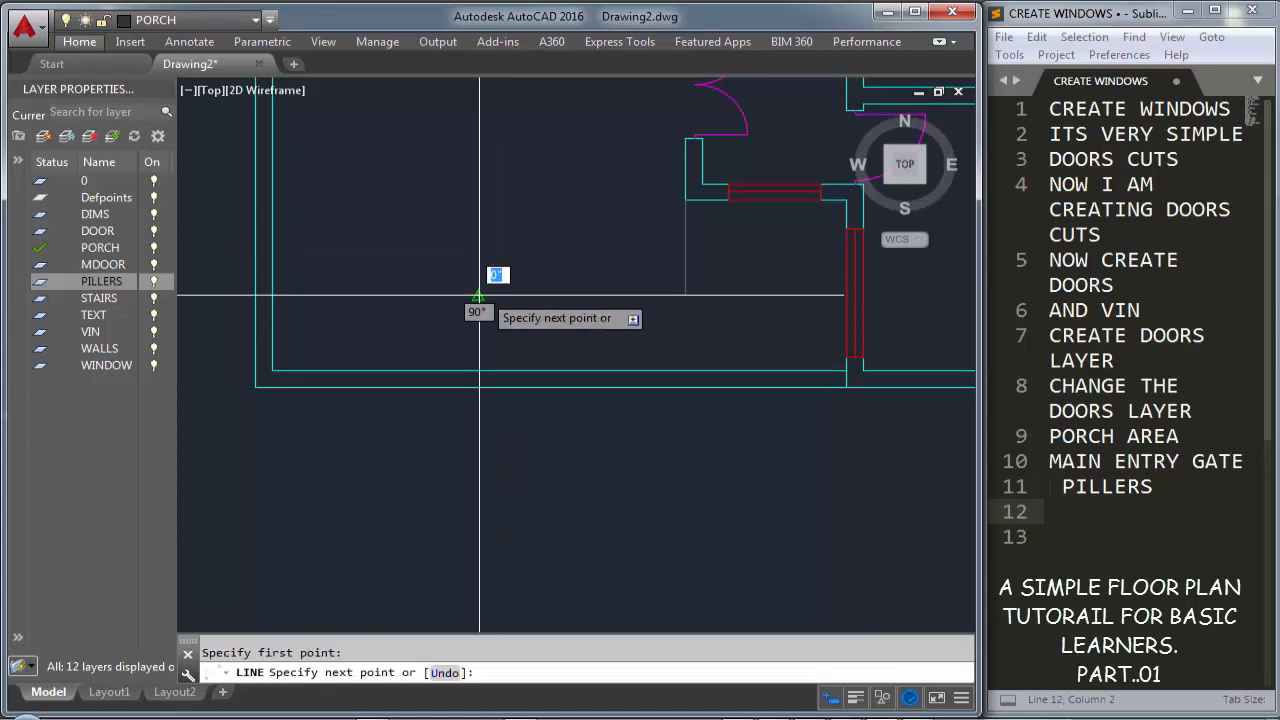
left_click(501, 506)
key("Return")
Offset the vertical line 5' to each side to mark the gate opening
type("o")
key("Return")
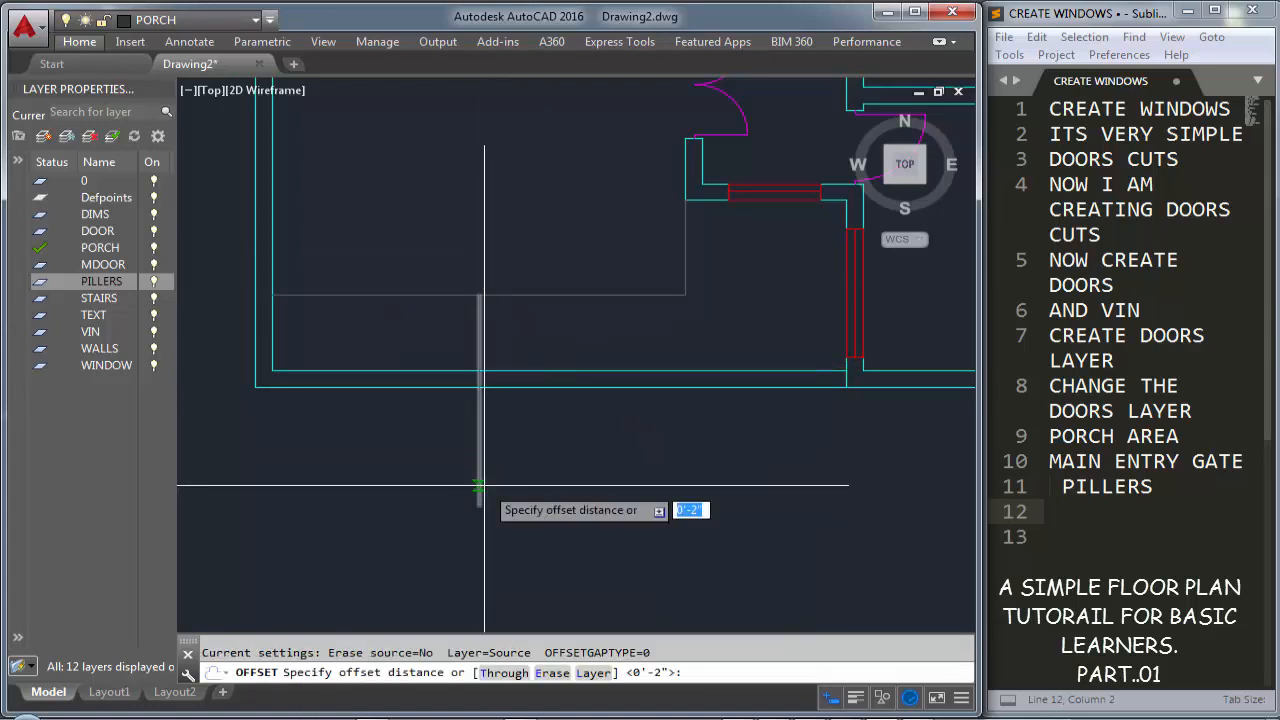
type("5")
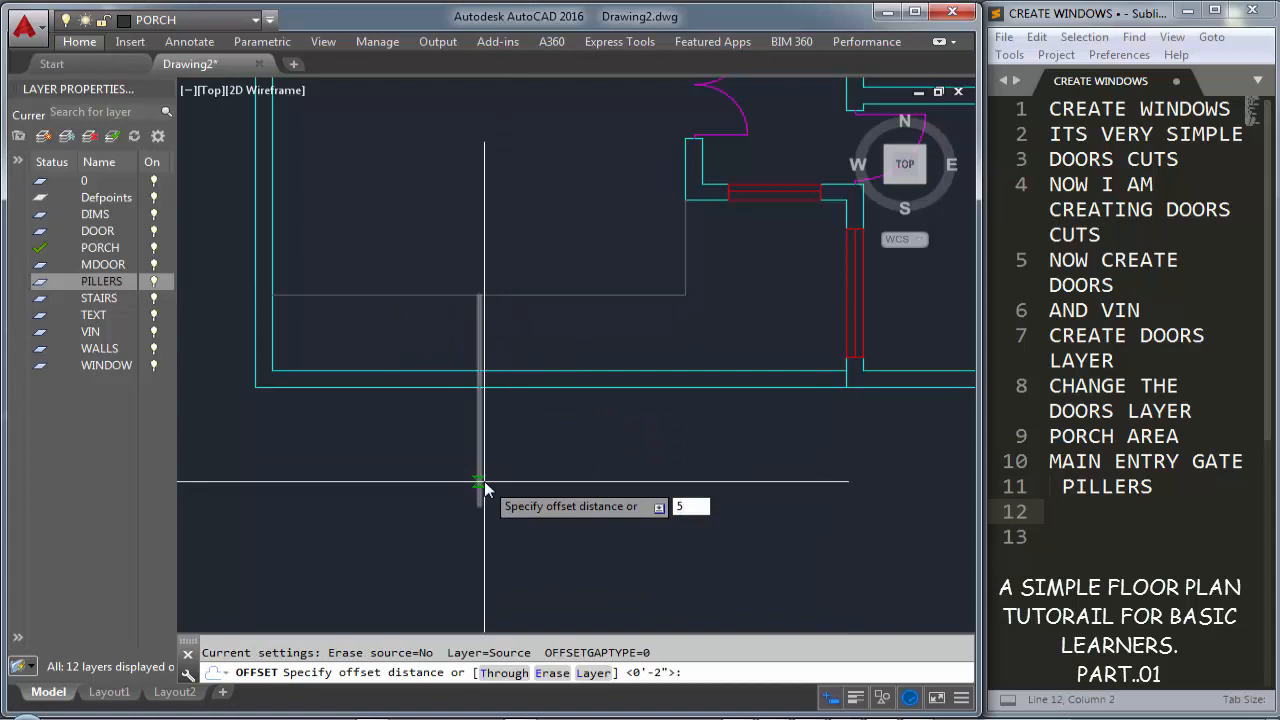
key("Return")
left_click(480, 486)
left_click(531, 503)
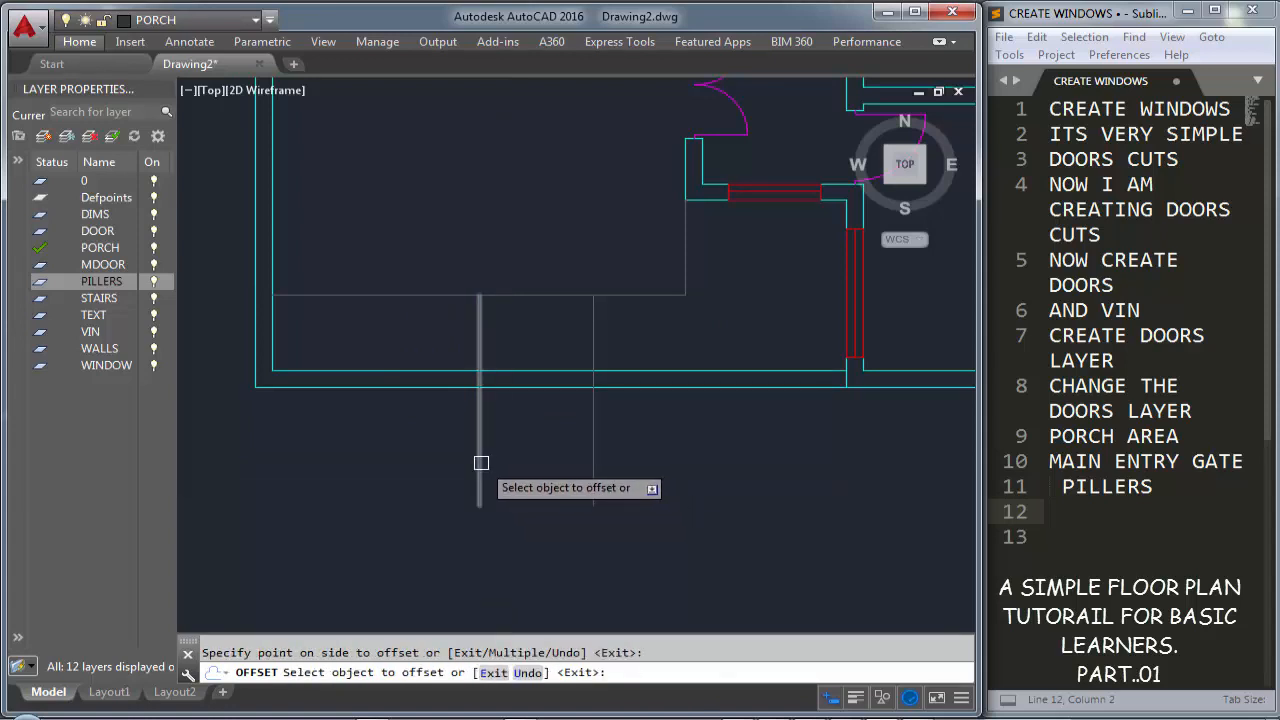
left_click(481, 463)
left_click(436, 463)
key("Escape")
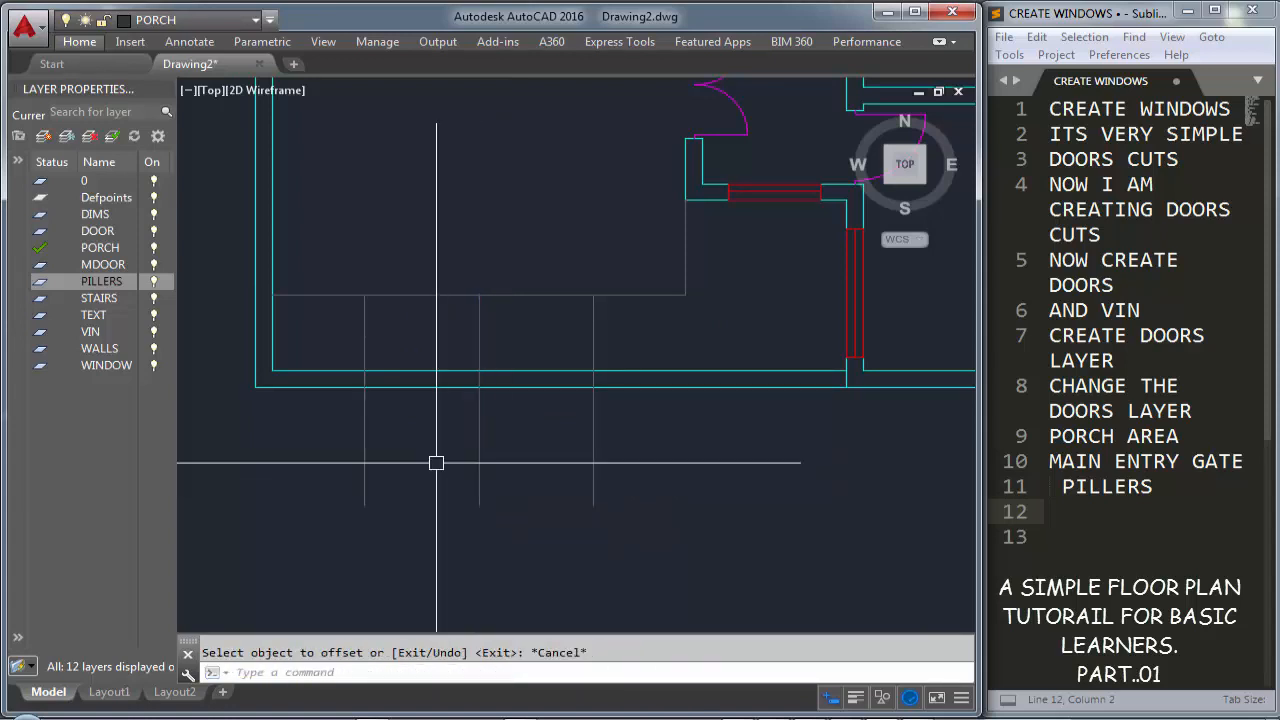
Trim the boundary wall and guide lines to leave the gate opening with closed wall ends, and erase the leftover centre piece
type("TR")
key("Return")
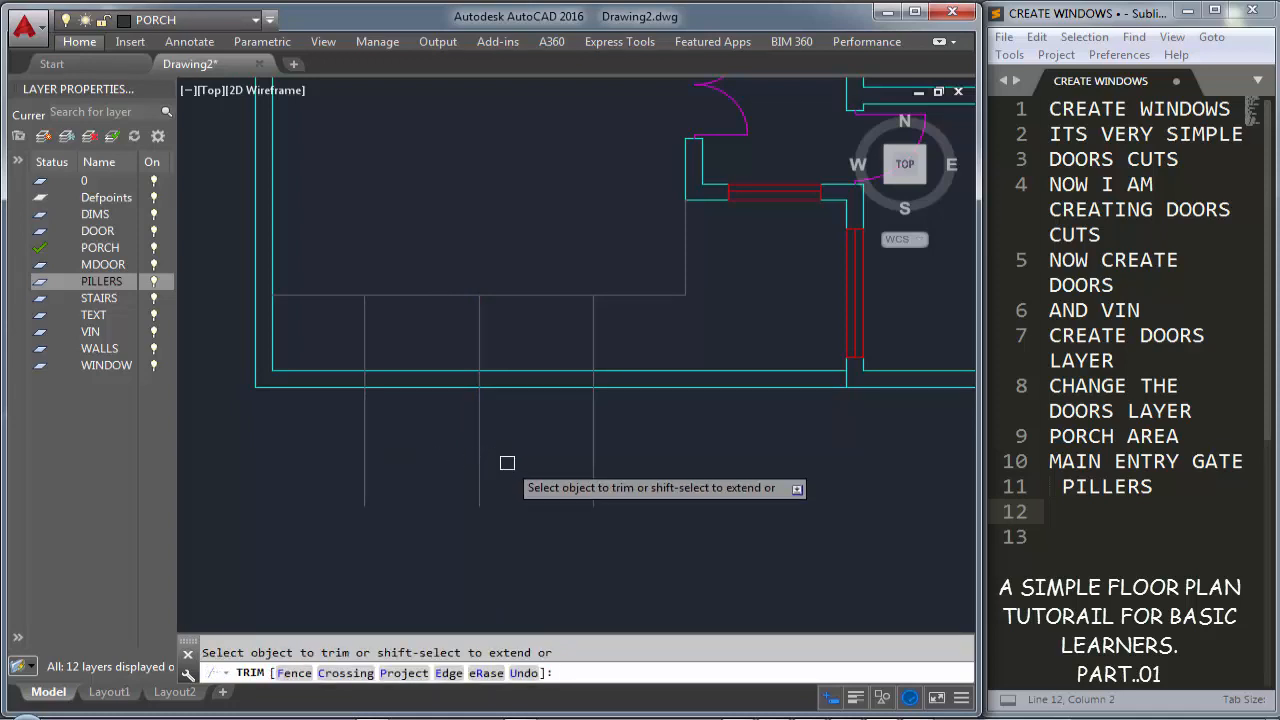
left_click(514, 463)
left_click(472, 379)
left_click(644, 345)
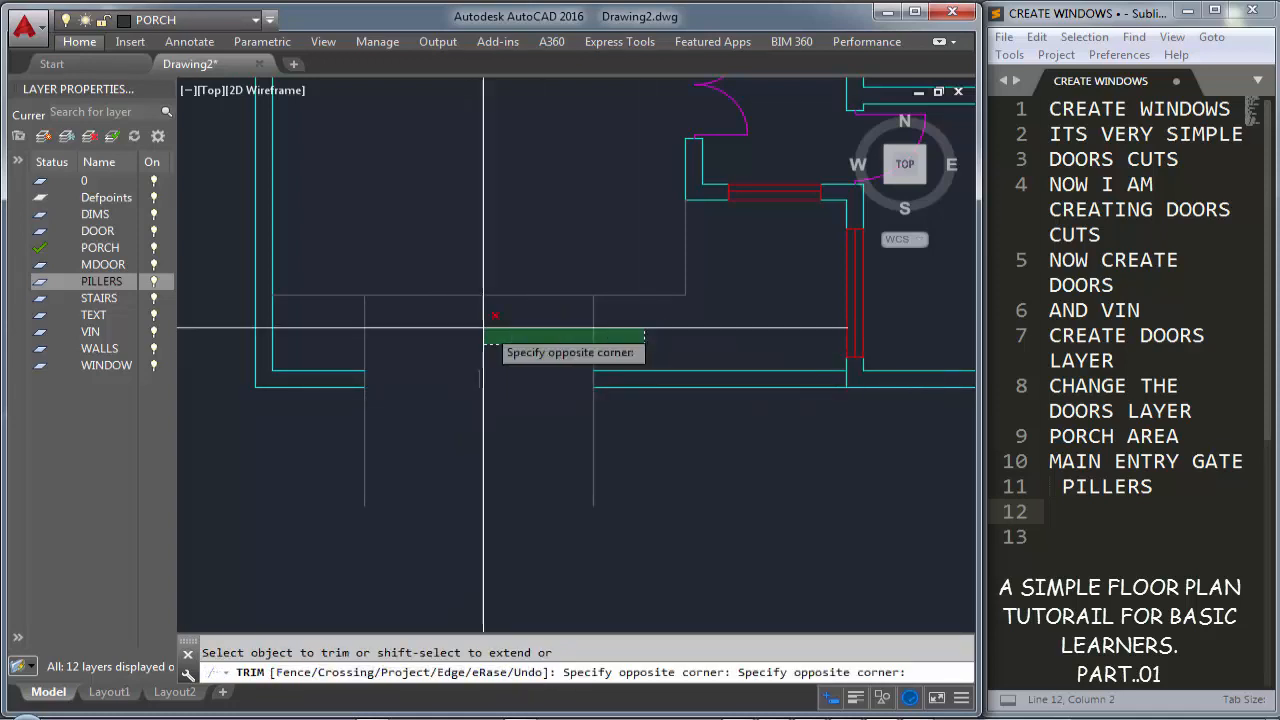
left_click(350, 338)
left_click(314, 463)
left_click(663, 511)
key("Escape")
left_click(495, 411)
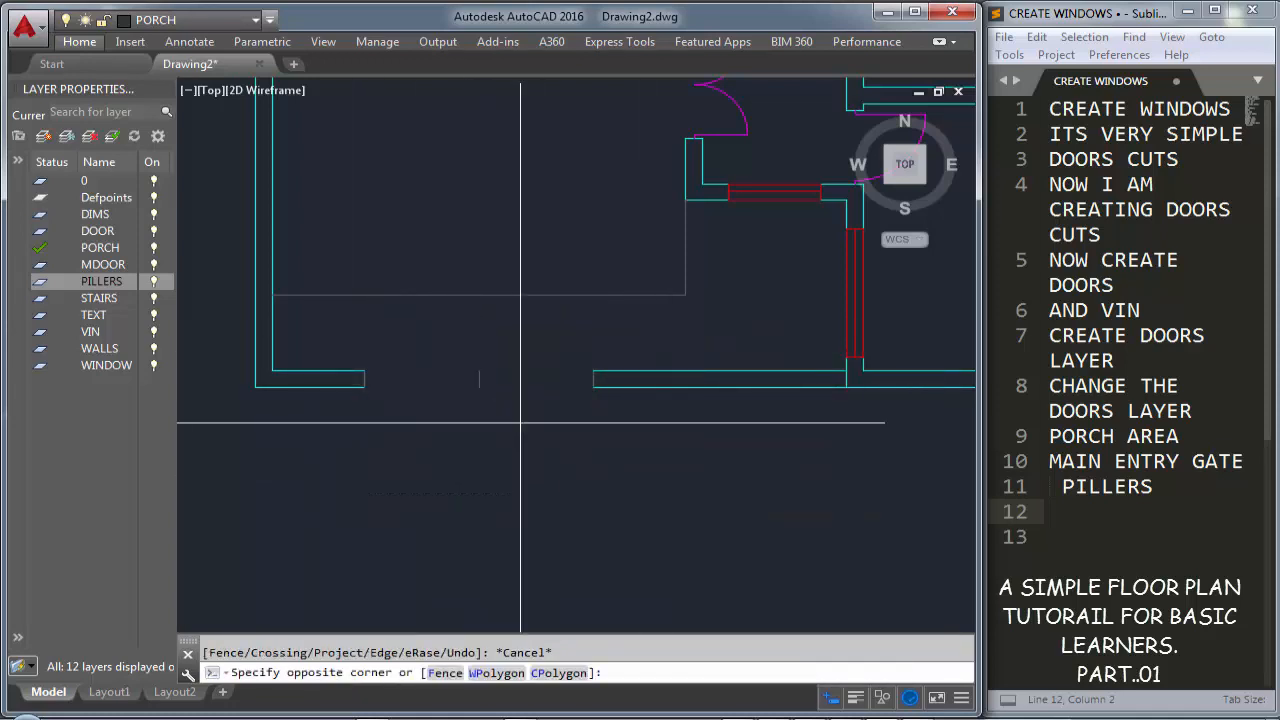
left_click(466, 360)
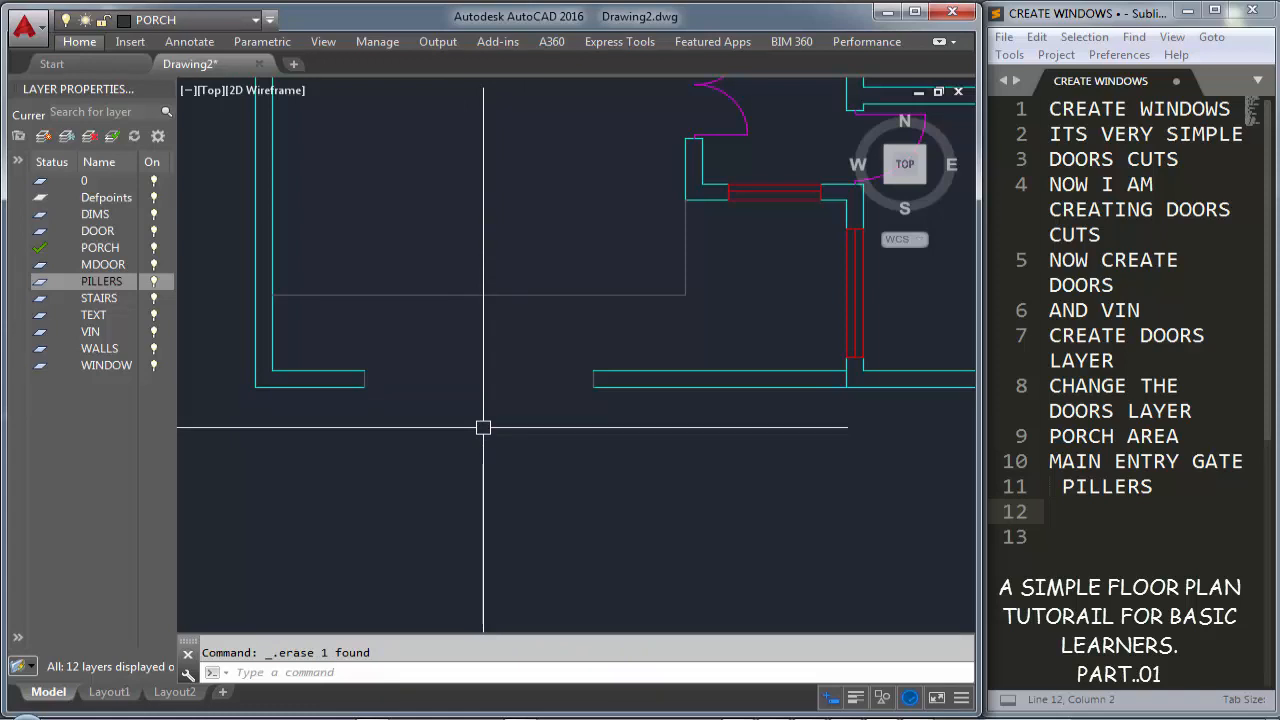
Draw a 12 by 12 inch rectangle below the gate opening as a pillar
type("C")
key("Return")
left_click(479, 433)
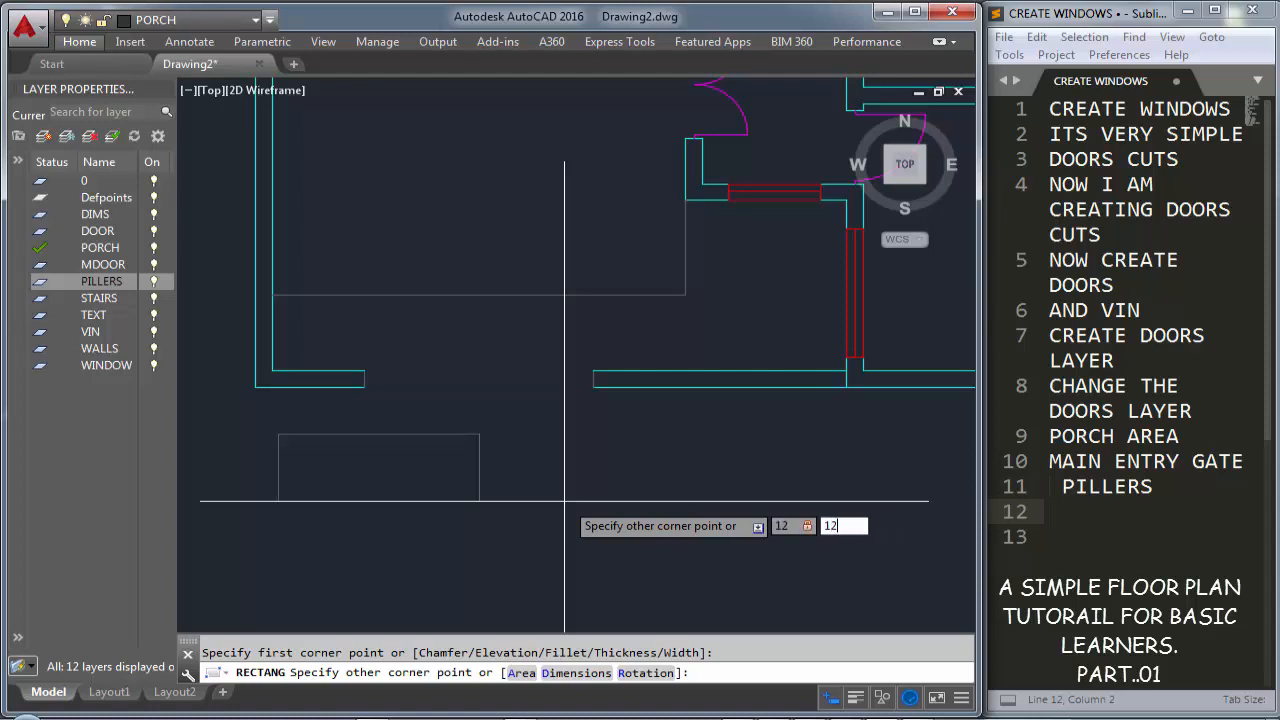
key("Return")
Move the square pillar onto the right-hand wall end, centred on the wall thickness and flush with the gate opening
scroll(500, 440, "up", 2)
left_click(451, 405)
left_click(607, 509)
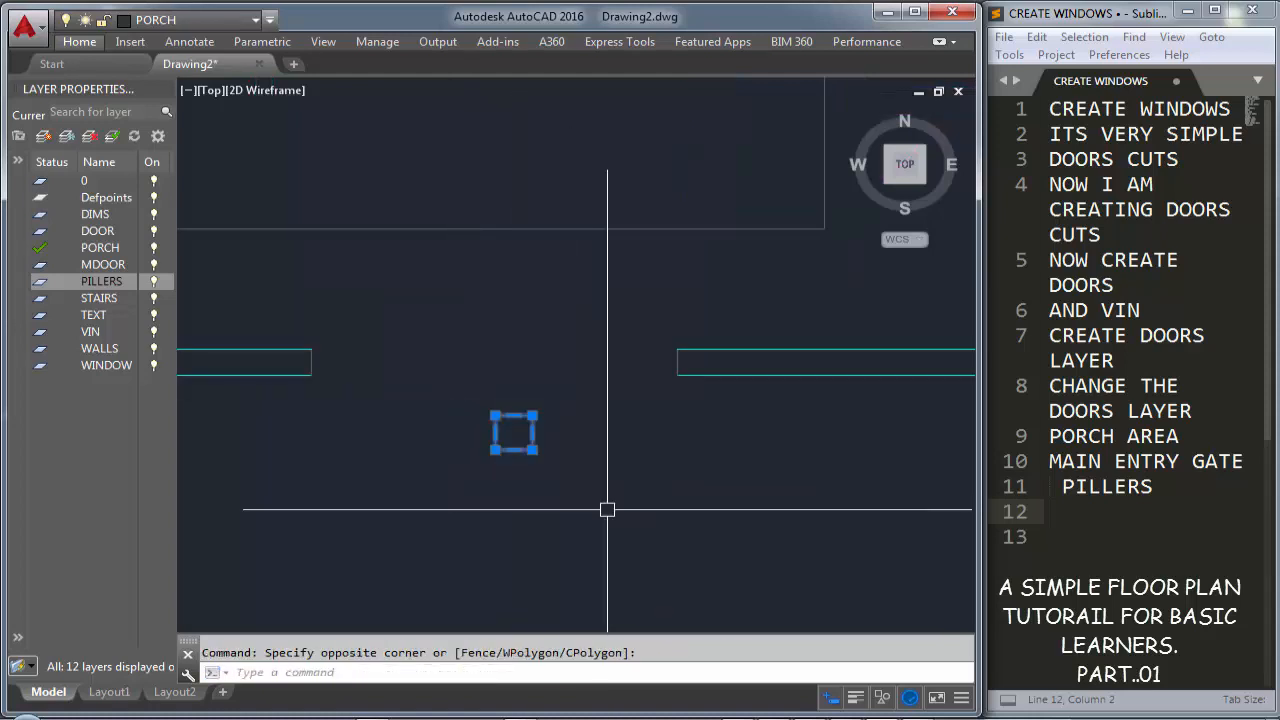
type("m")
key("Return")
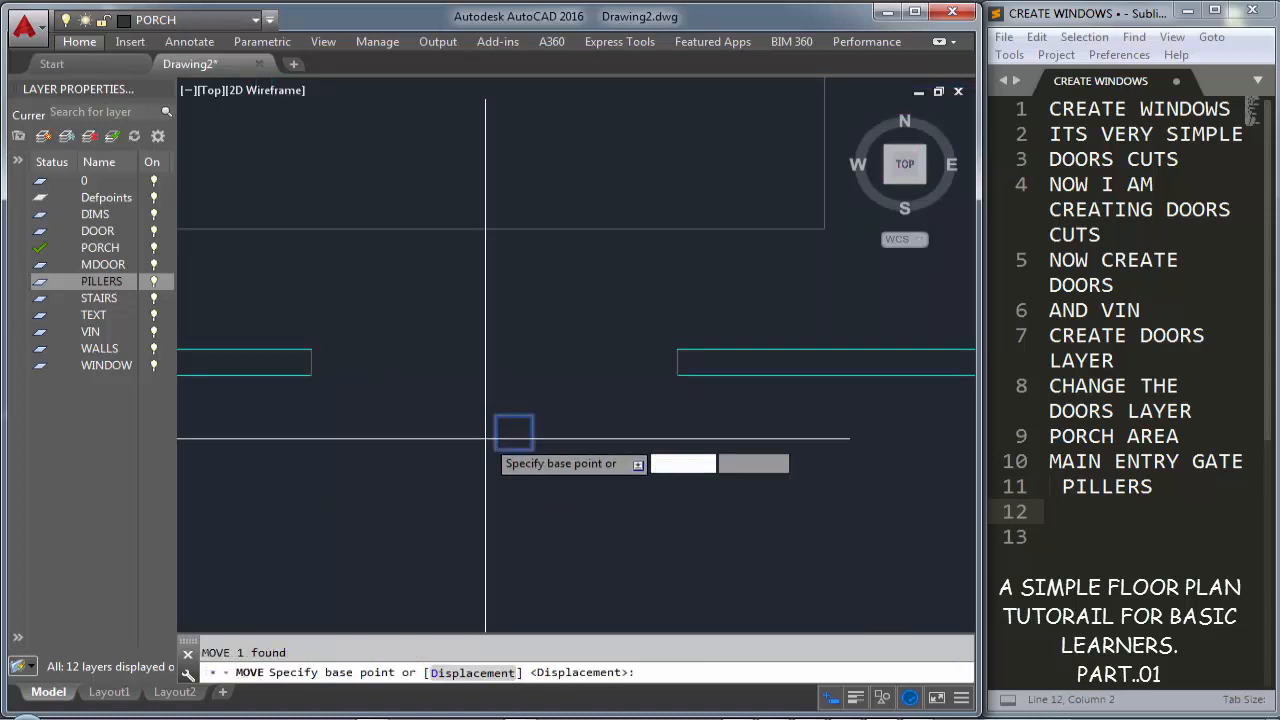
left_click(513, 433)
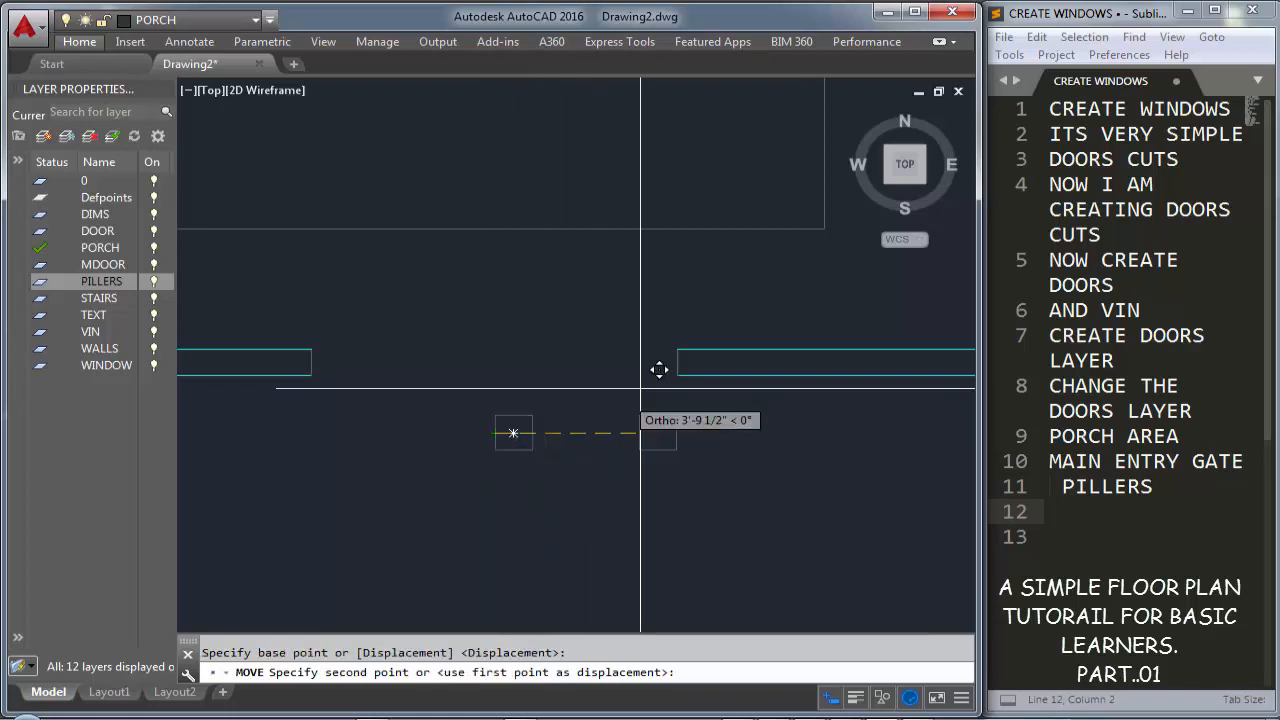
scroll(664, 374, "up", 5)
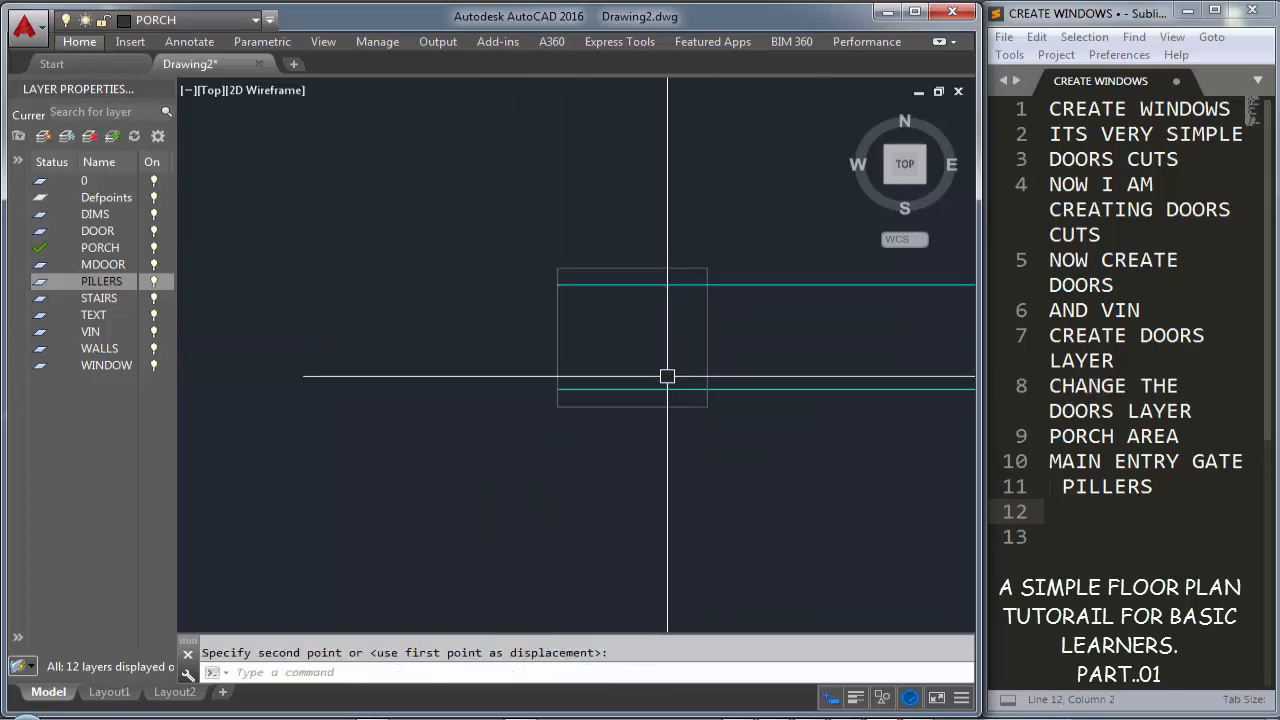
Trim away the two wall lines inside the right-hand gate pillar
key("Return")
key("Return")
left_click(655, 389)
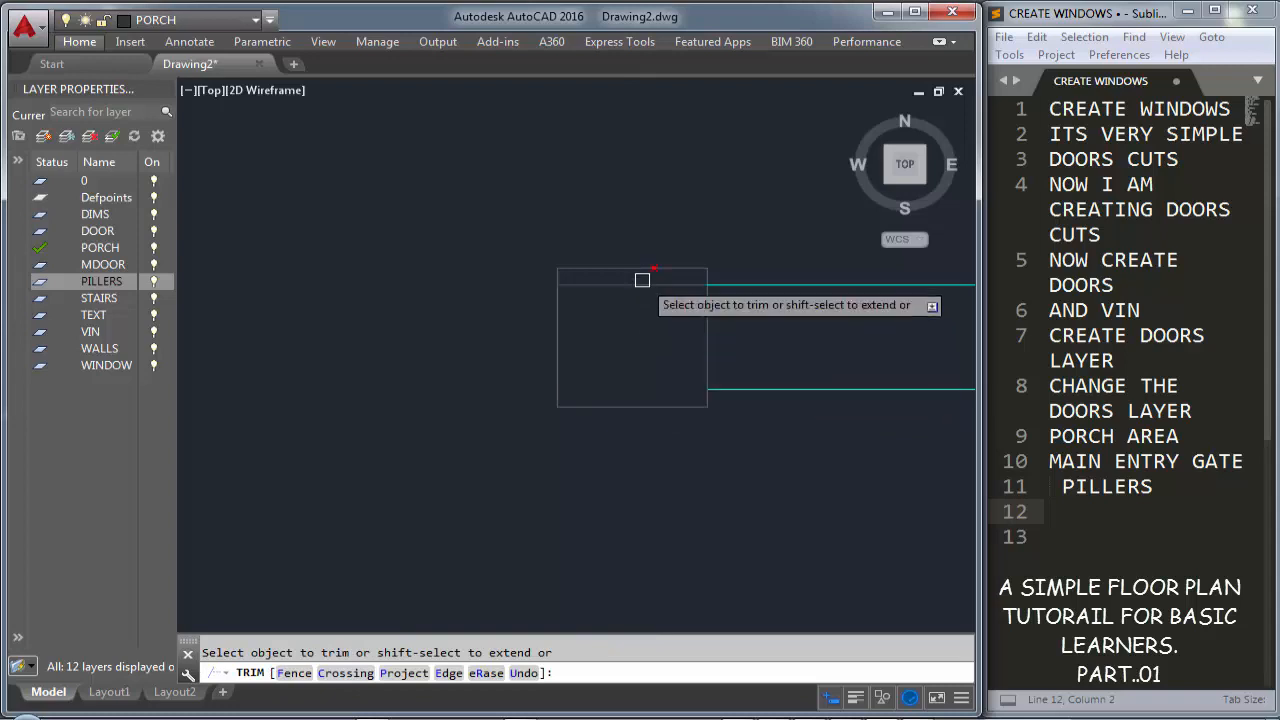
left_click(642, 285)
key("Escape")
scroll(659, 296, "down", 2)
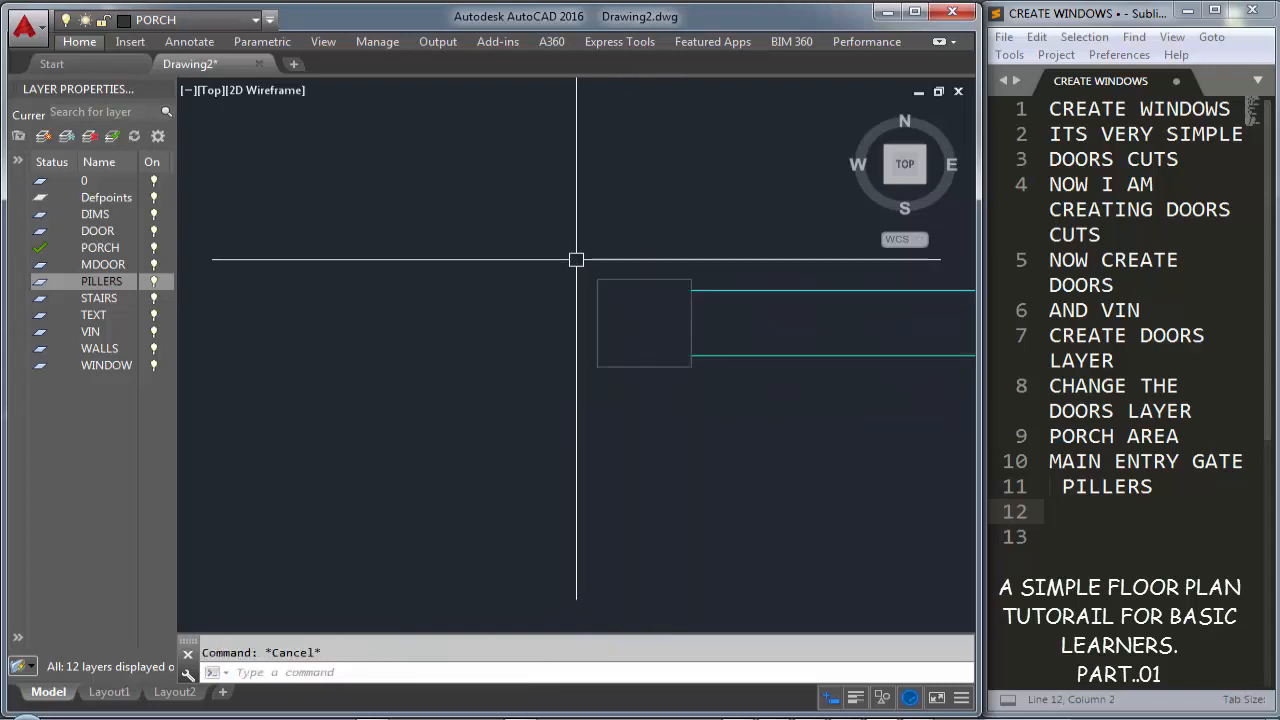
Copy the pillar to the left-hand wall end, flush with the opposite side of the gate opening
left_click(630, 279)
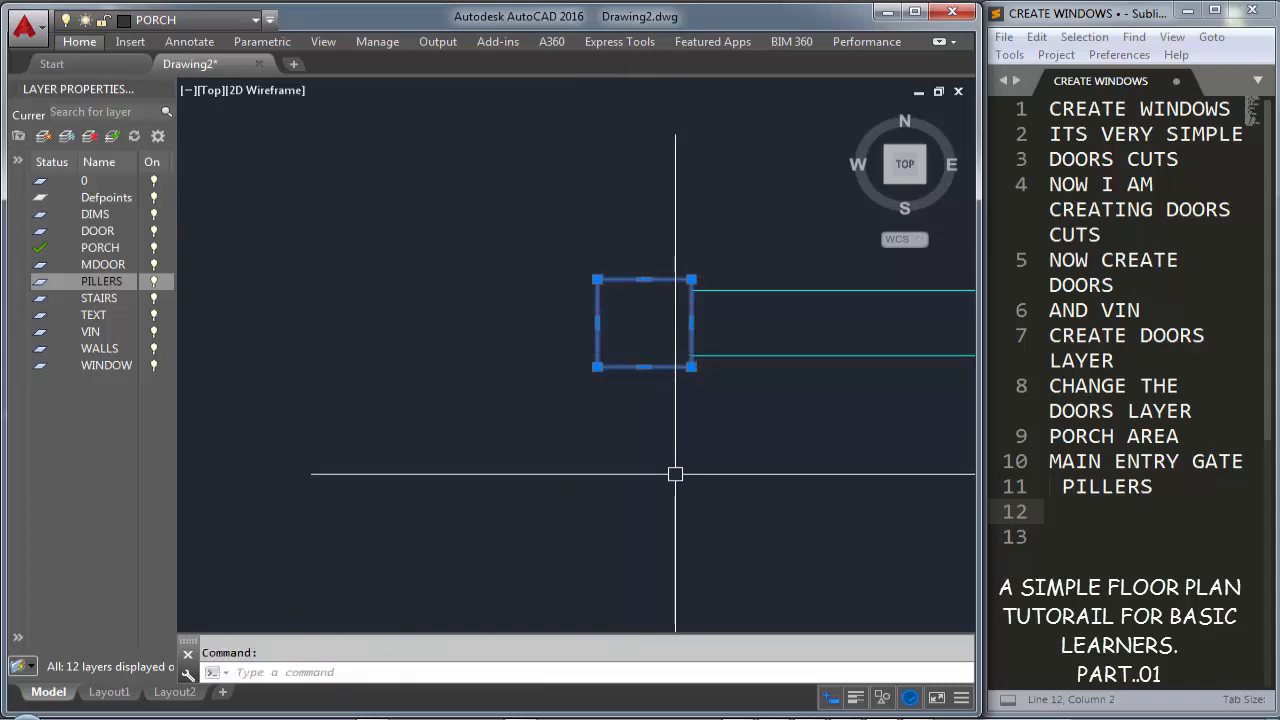
type("o")
key("Return")
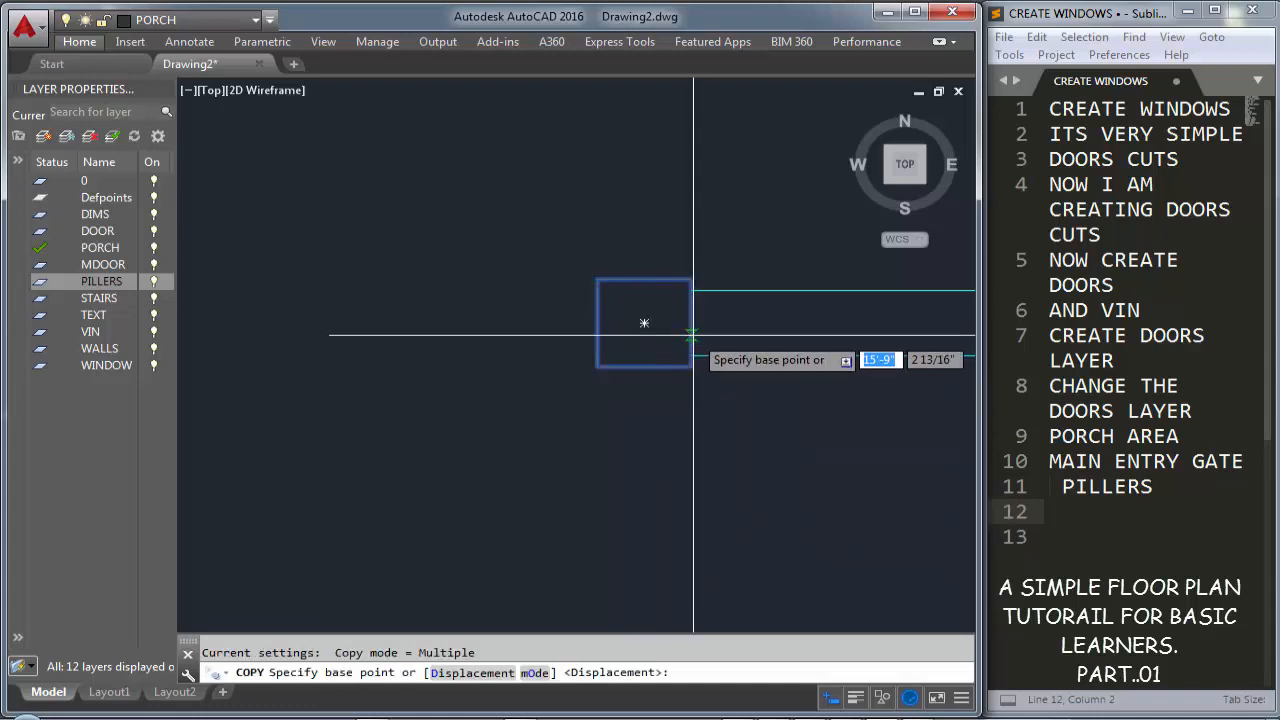
left_click(644, 323)
scroll(645, 323, "down", 4)
scroll(440, 330, "up", 4)
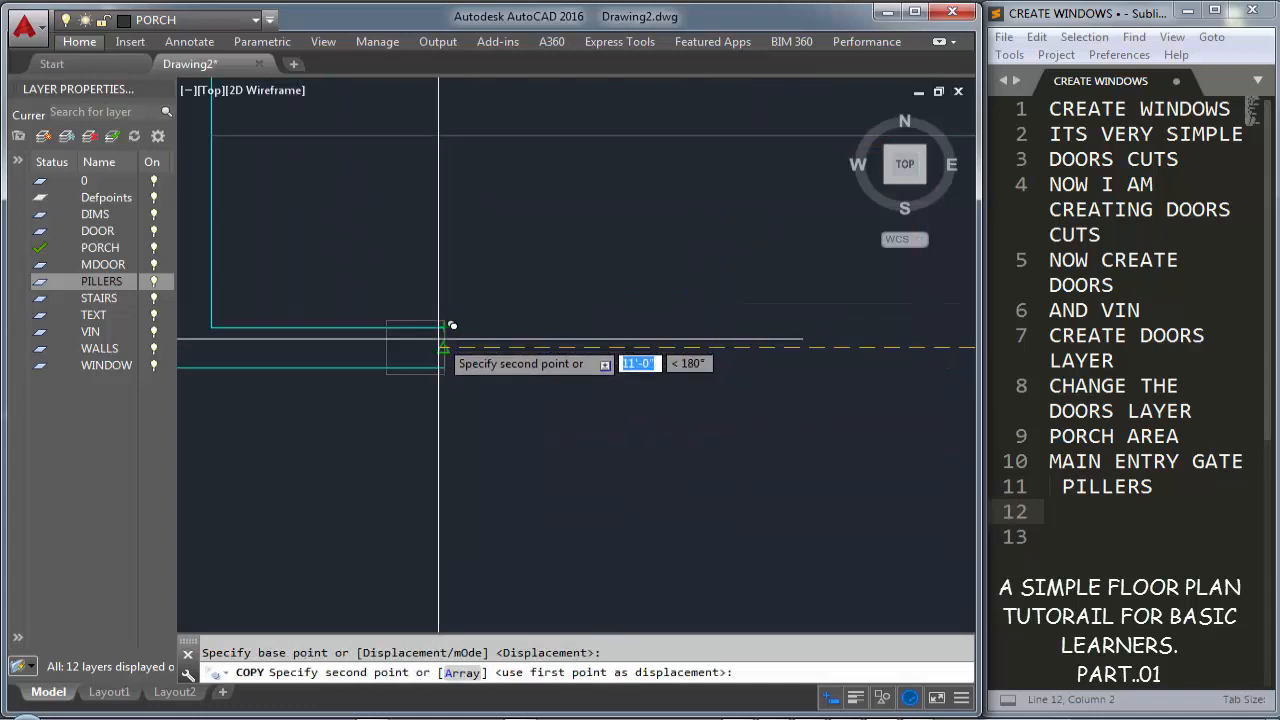
left_click(444, 347)
key("Return")
Trim away the two wall lines inside the left-hand gate pillar
scroll(420, 328, "up", 4)
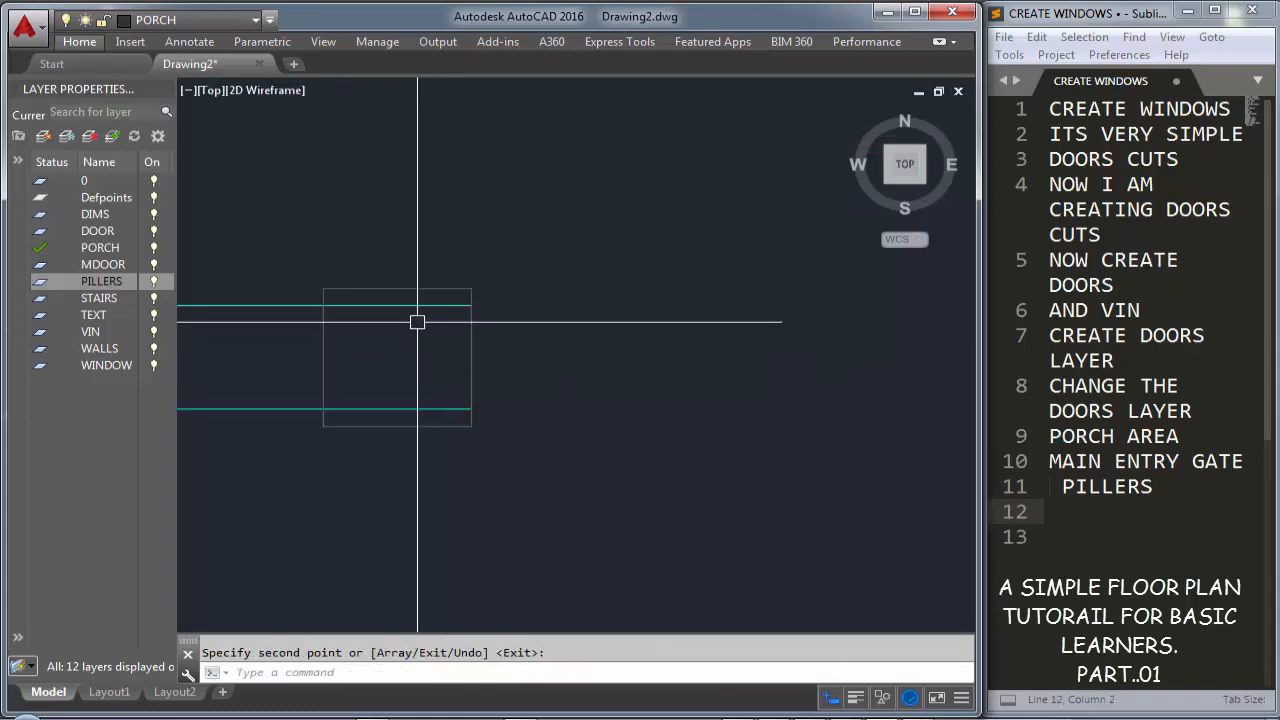
type("tr")
key("Return")
key("Return")
left_click(409, 305)
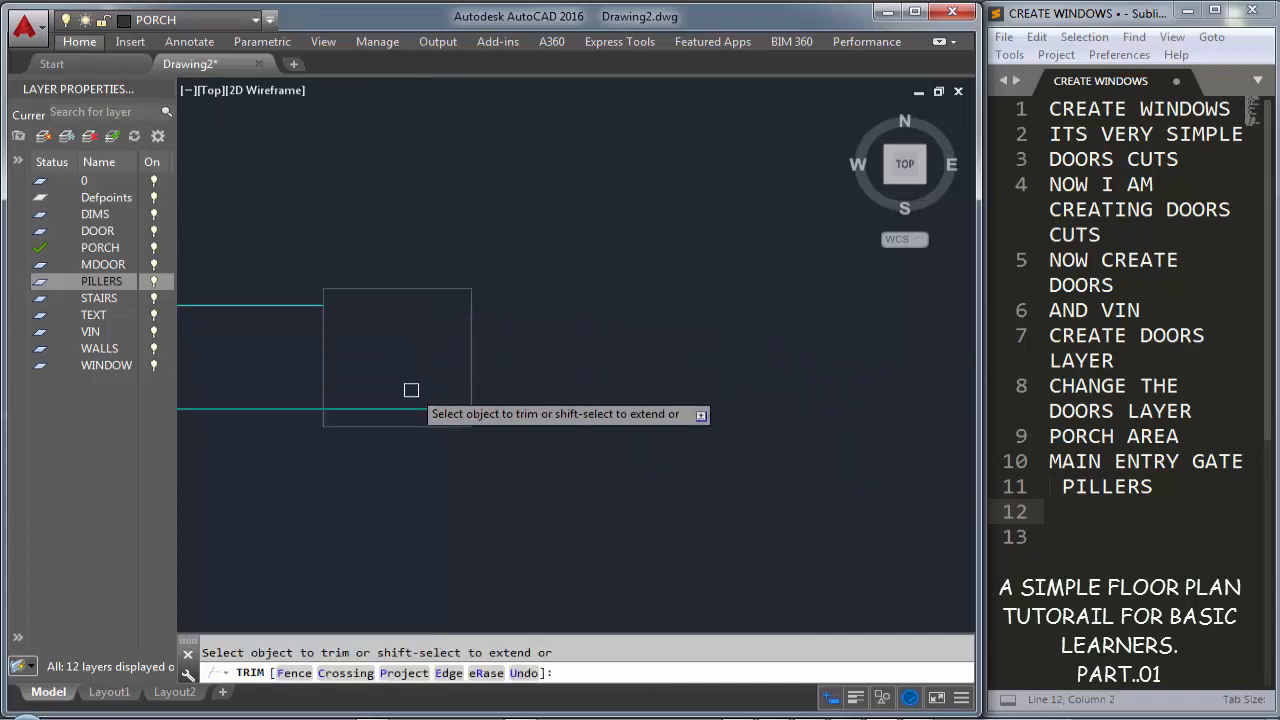
left_click(409, 409)
scroll(430, 335, "down", 5)
key("Escape")
scroll(595, 390, "up", 1)
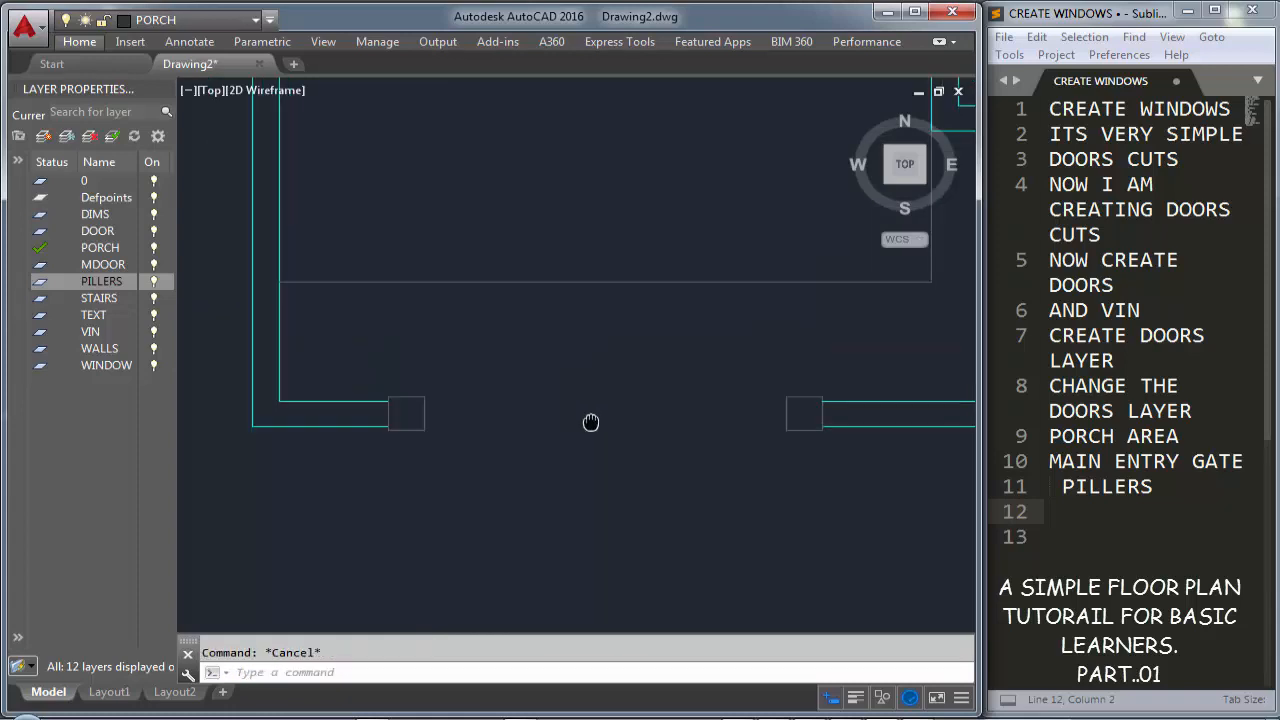
Draw a circle with a 6-inch radius below the gate opening
scroll(575, 440, "down", 2)
mouse_move(568, 444)
middle_mouse_down()
mouse_move(540, 427)
mouse_move(527, 355)
middle_mouse_up()
key("Return")
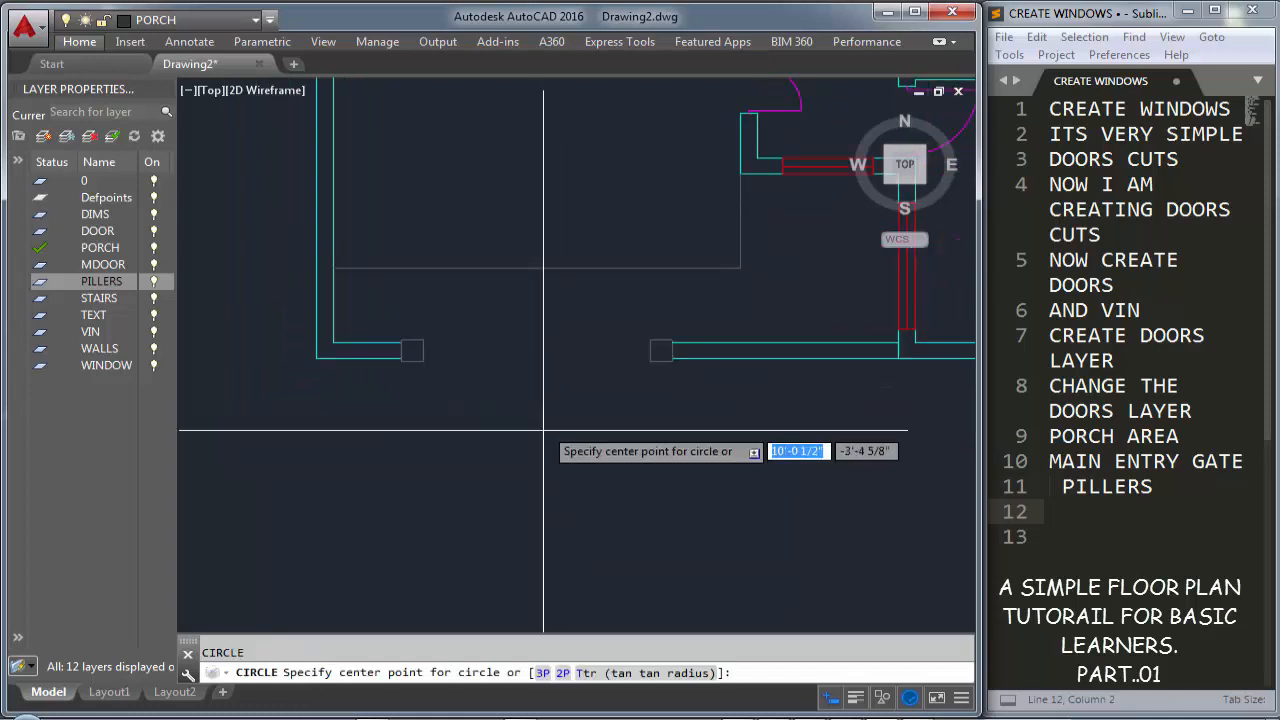
left_click(547, 441)
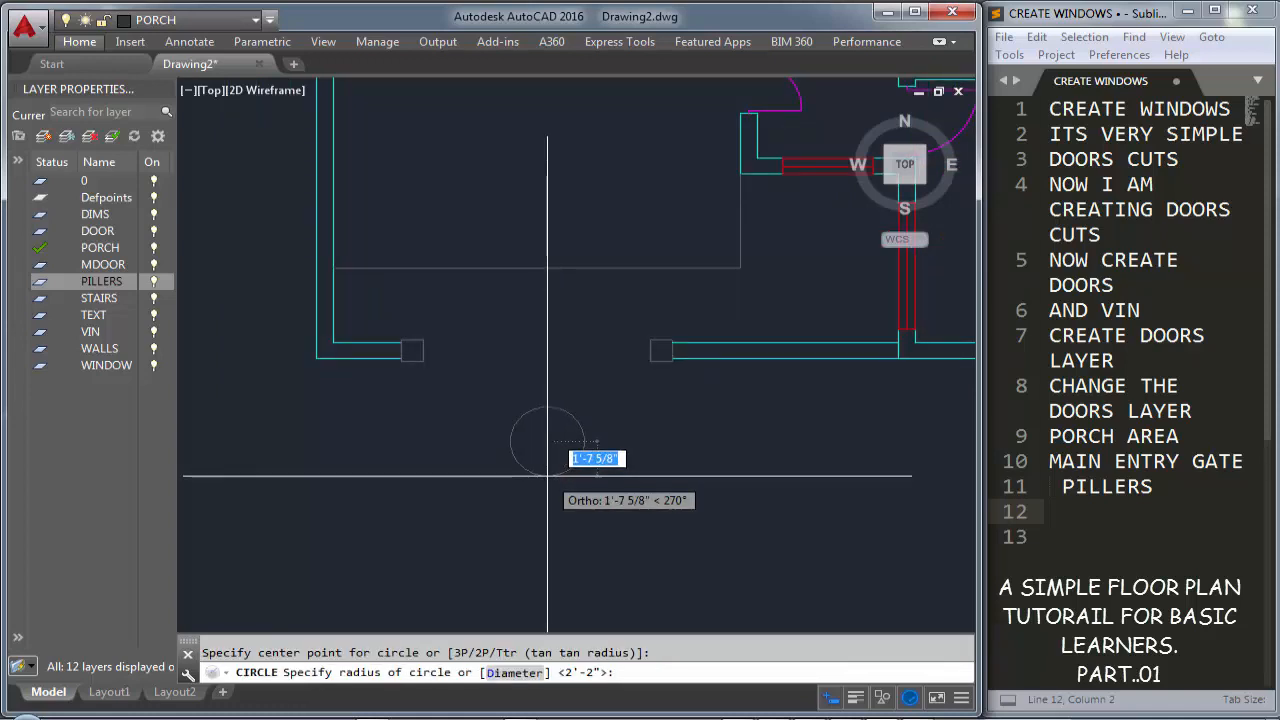
type("6")
key("Return")
Move the 6-inch-radius circle by its centre onto the lower-right corner of the porch outline
left_click(520, 400)
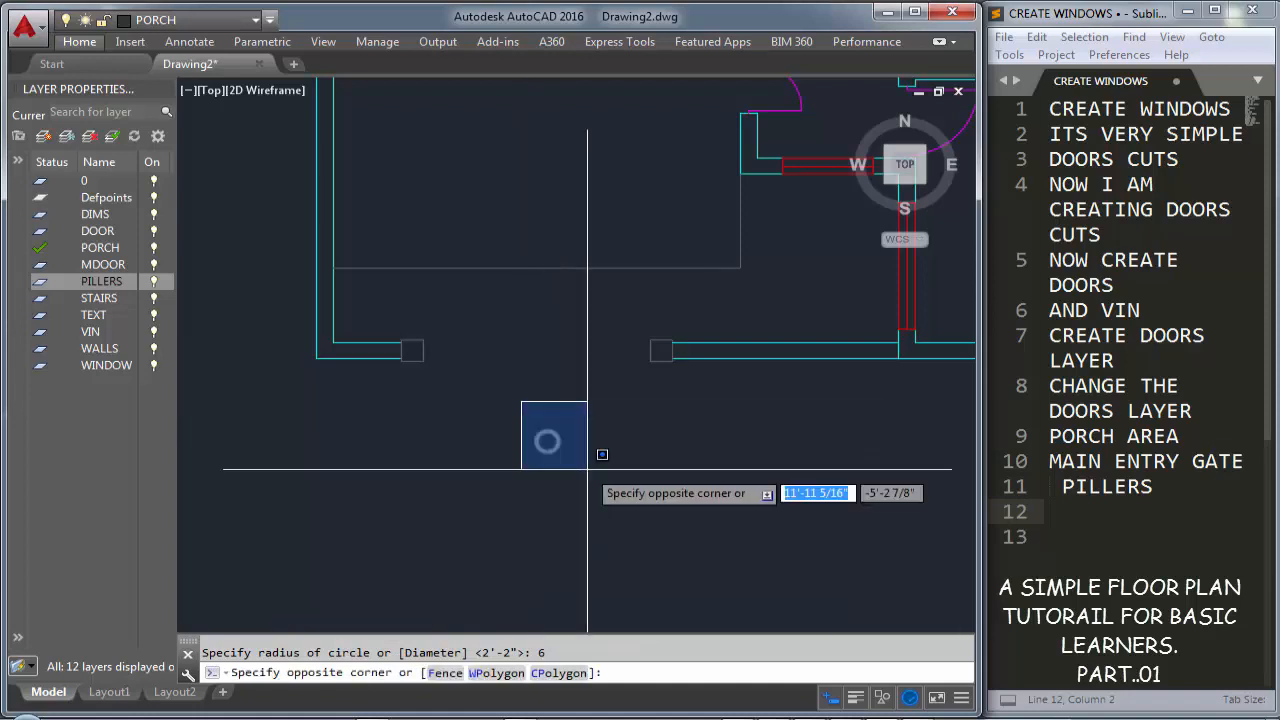
left_click(594, 492)
type("m")
key("Return")
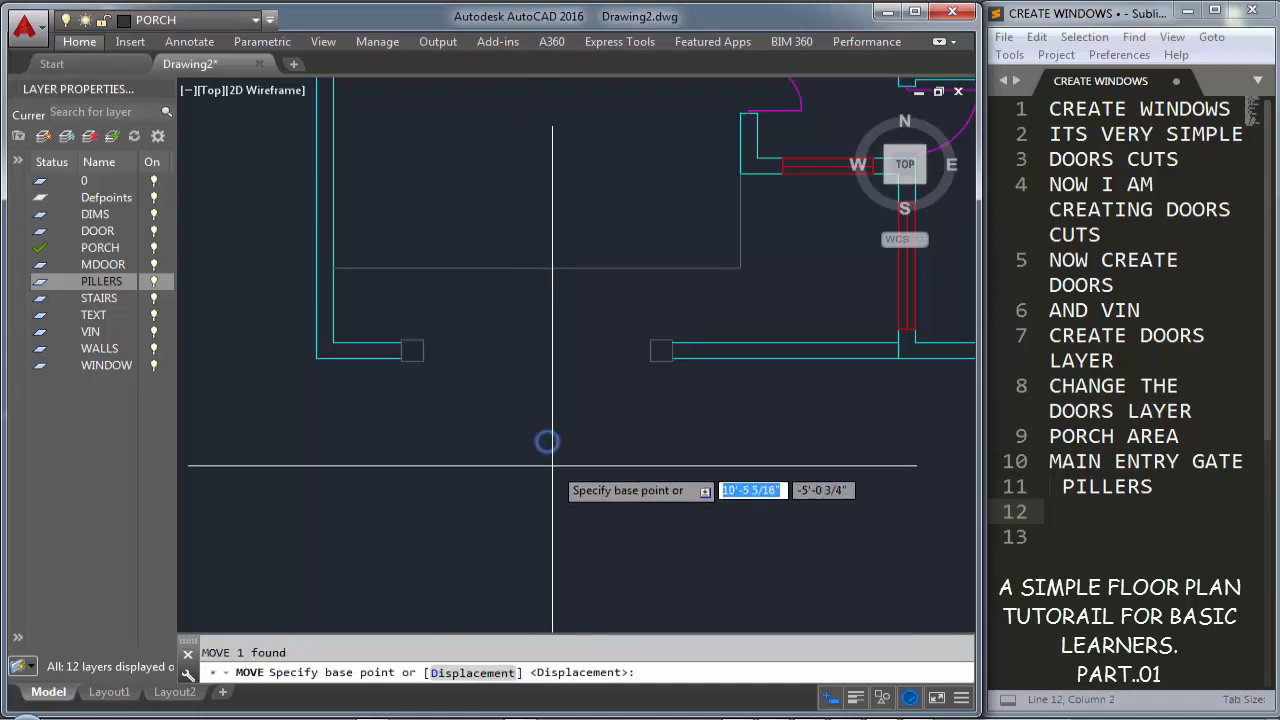
scroll(546, 440, "up", 2)
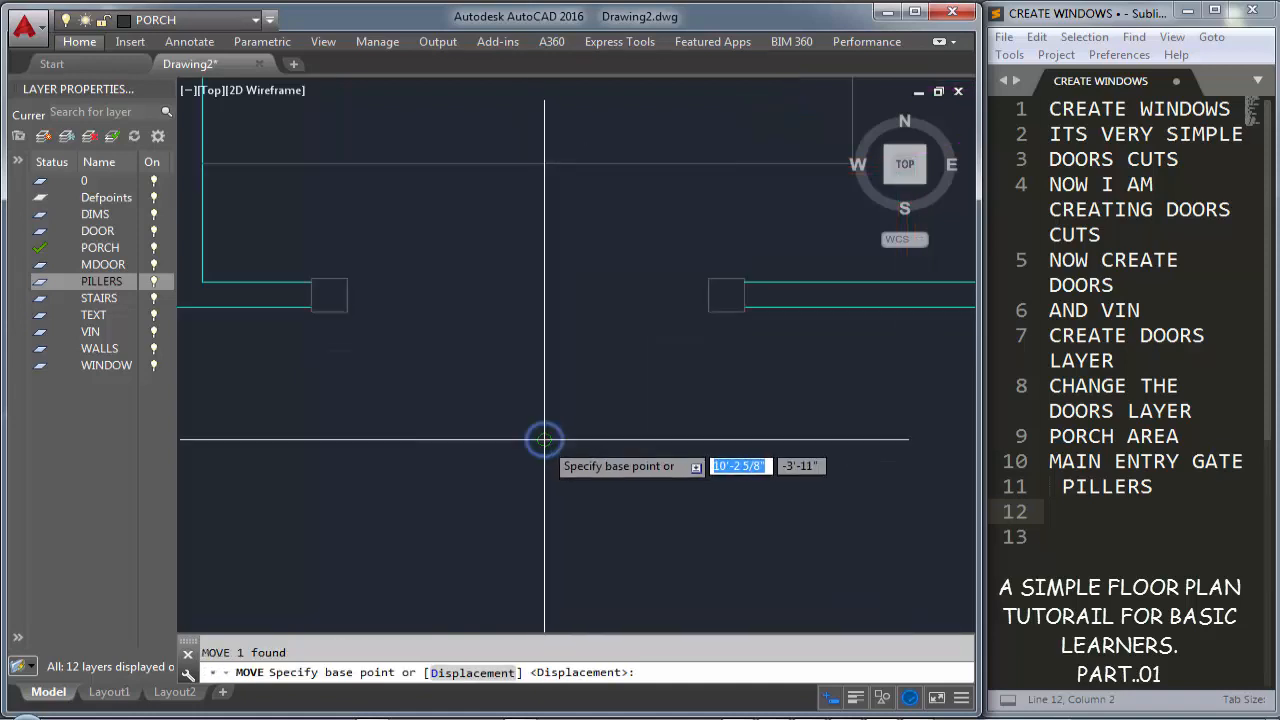
left_click(544, 440)
scroll(563, 420, "down", 3)
scroll(654, 340, "up", 3)
left_click(591, 398)
Shift the circle 12 inches left from the porch corner, along the porch's lower edge
scroll(597, 405, "up", 4)
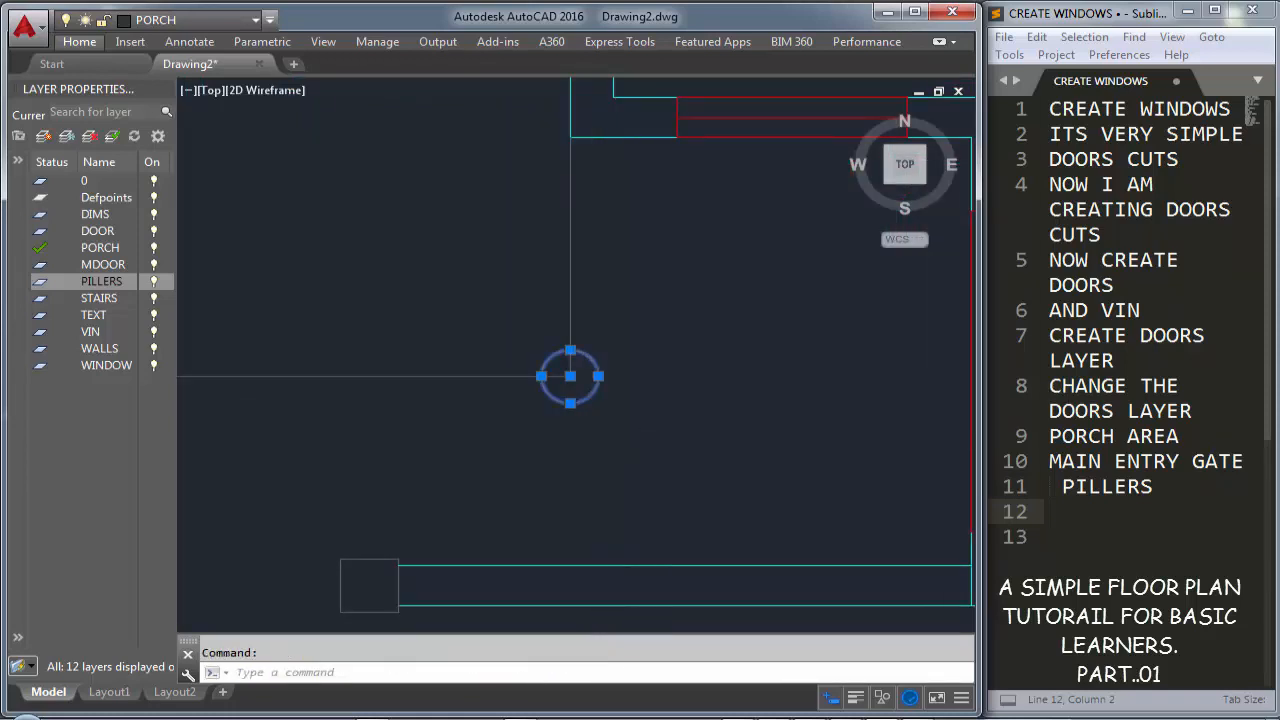
type("m")
key("Return")
left_click(772, 443)
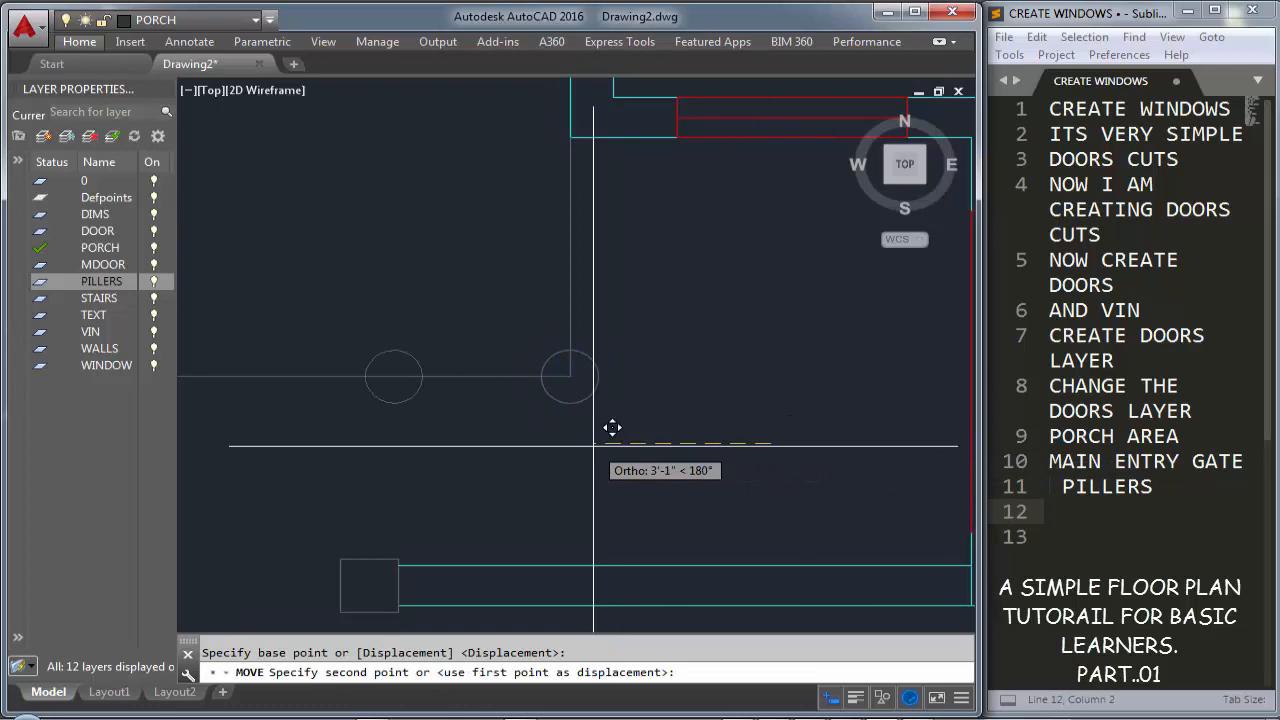
type("12")
key("Return")
Shift the circle 12 inches up so it sits inside the porch outline
left_click(523, 404)
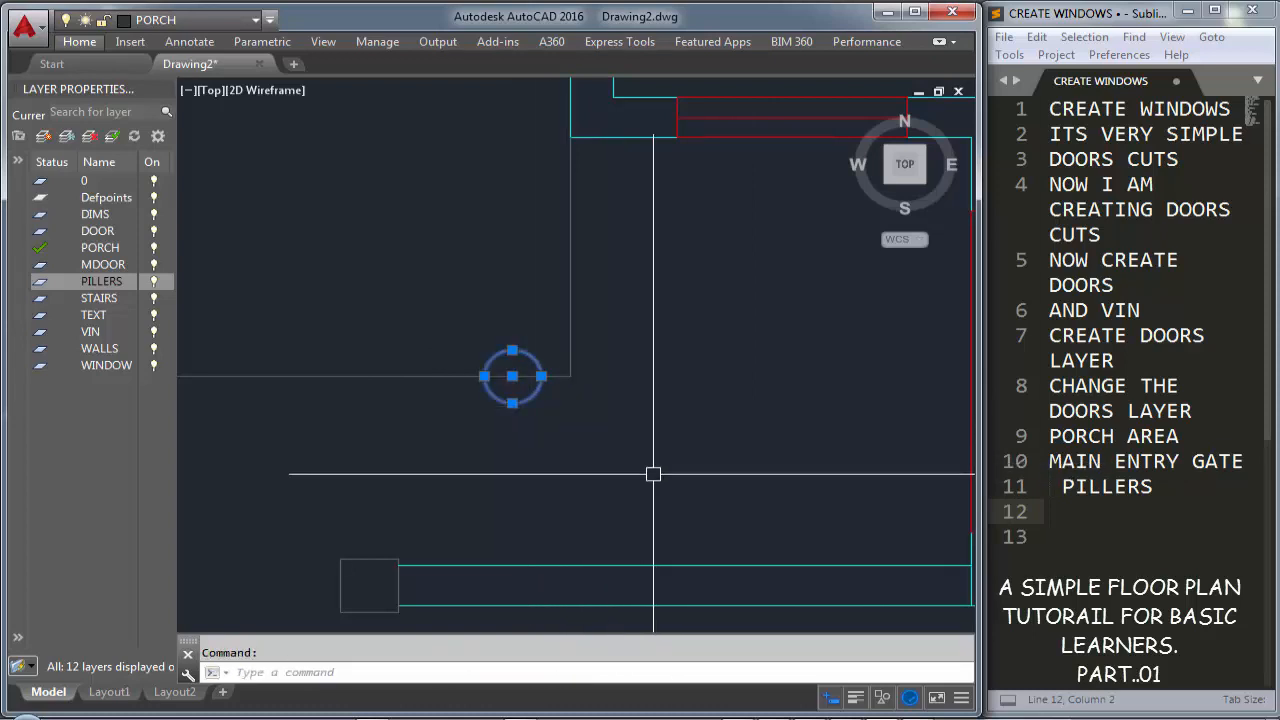
type("m")
key("Return")
left_click(668, 490)
type("12")
key("Return")
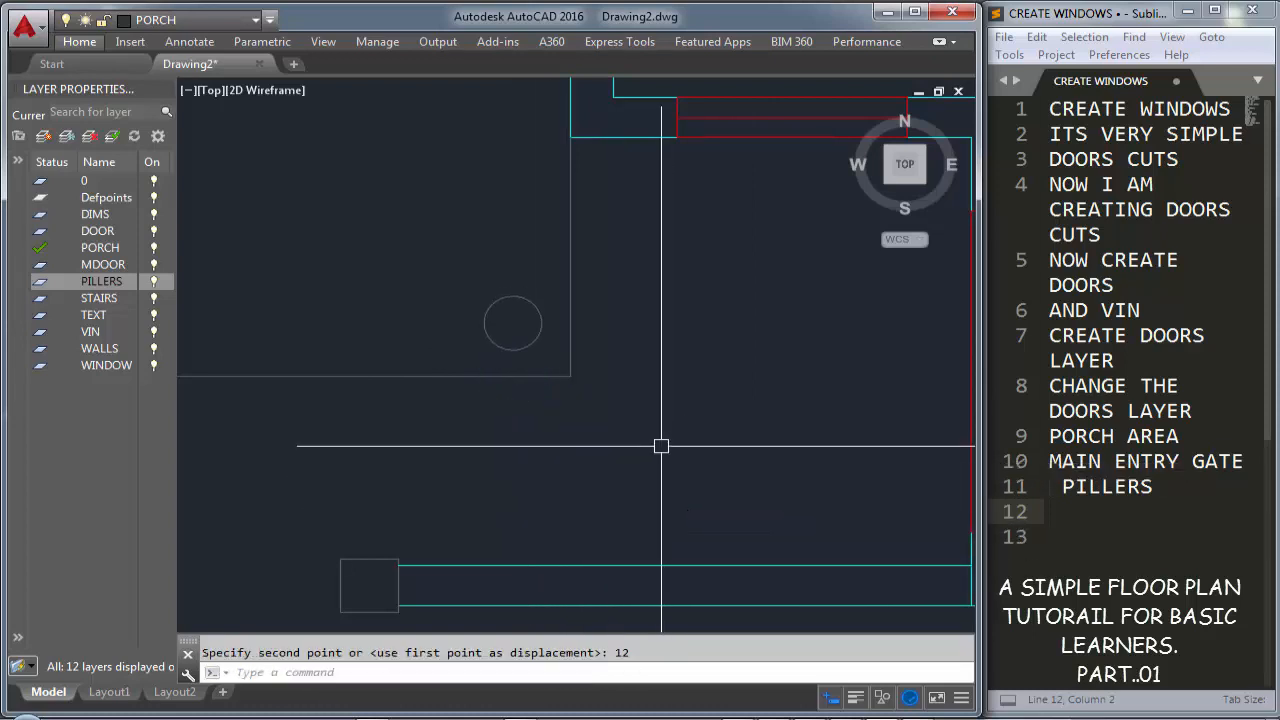
Mirror the round pillar about the porch's vertical centreline to its left side, keeping the original
left_click(520, 347)
scroll(705, 346, "down", 4)
middle_click_drag(498, 404, 548, 404)
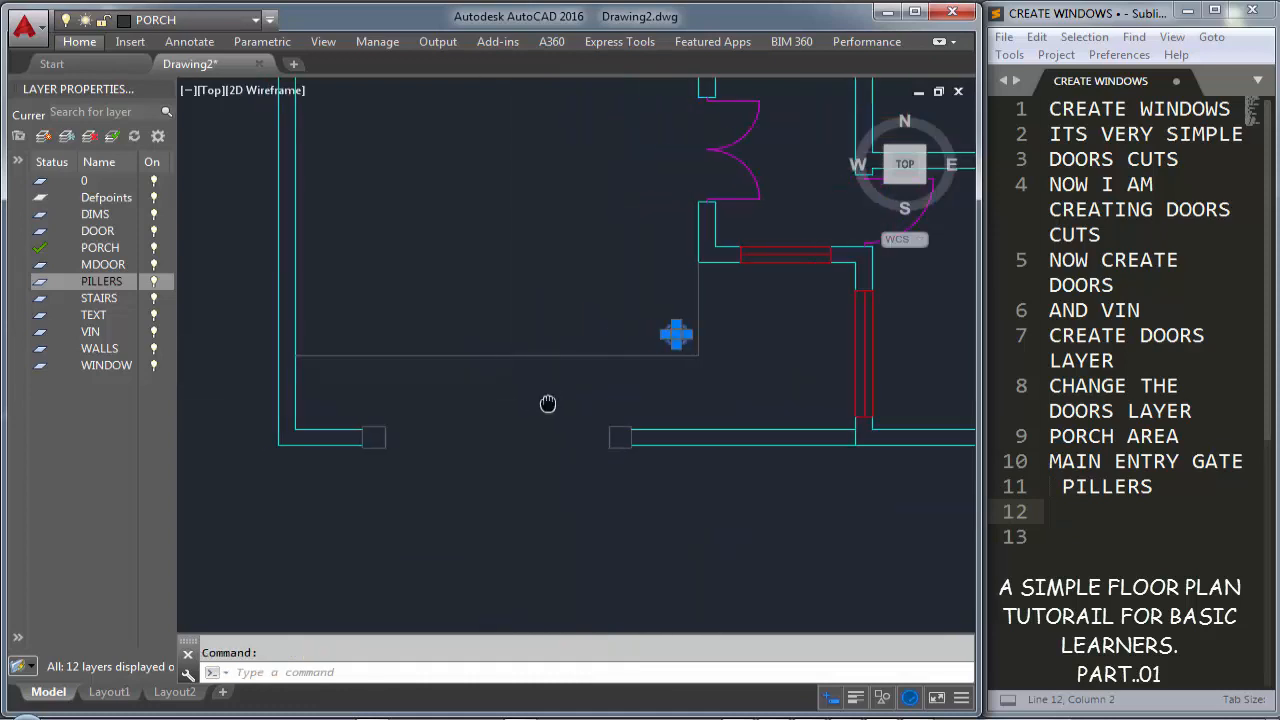
type("mi")
key("Return")
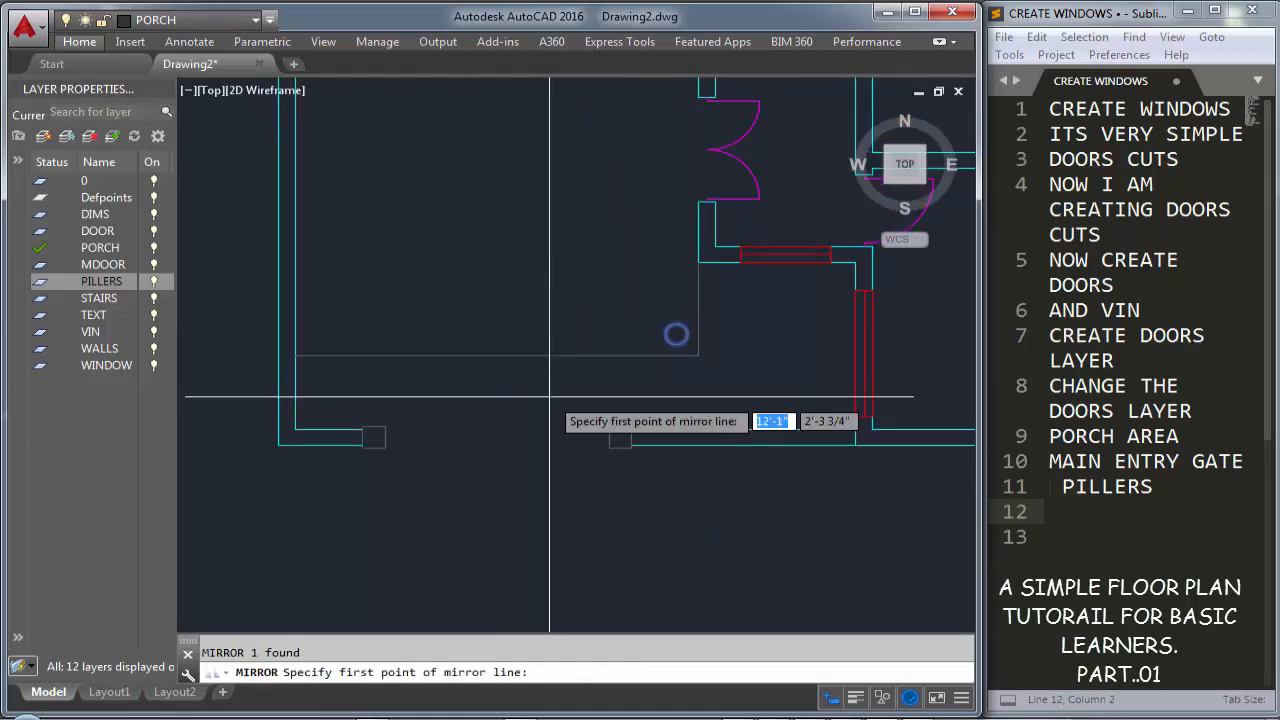
left_click(502, 357)
left_click(500, 430)
key("Return")
middle_click_drag(492, 420, 497, 466)
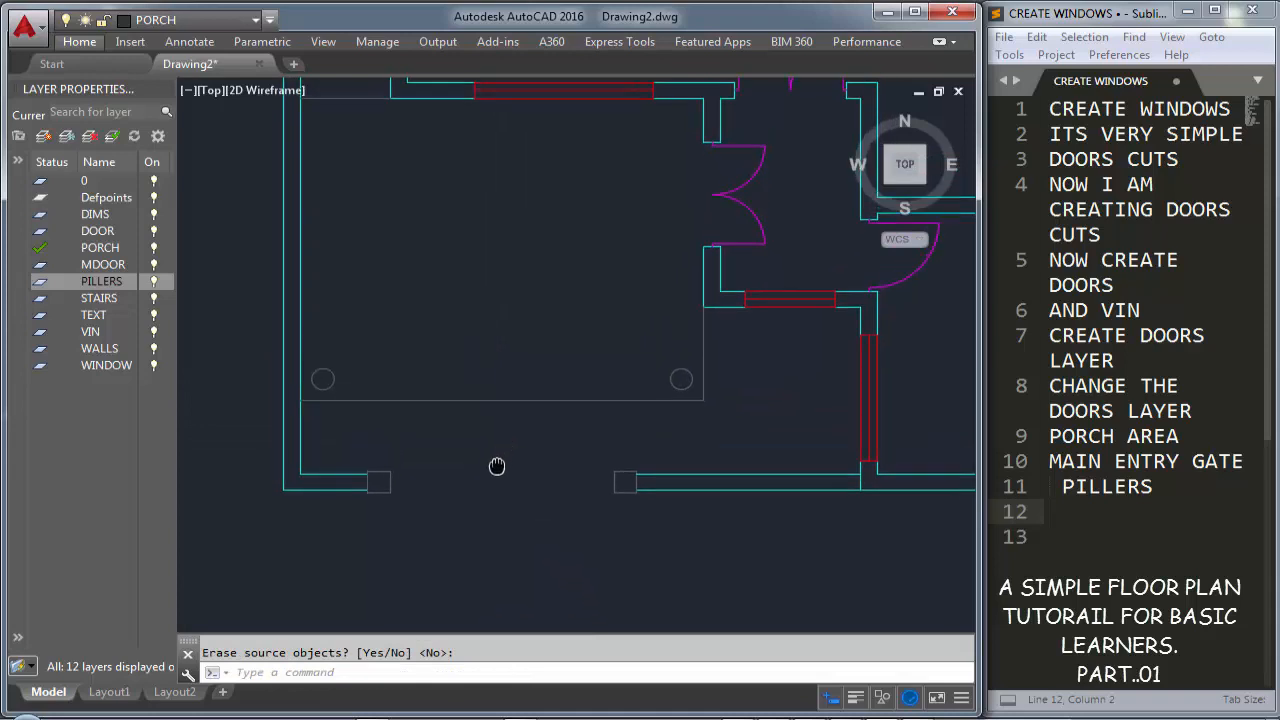
Assign the two square gate pillars and the two round porch pillars to the PILLERS layer
left_click(617, 480)
left_click(379, 480)
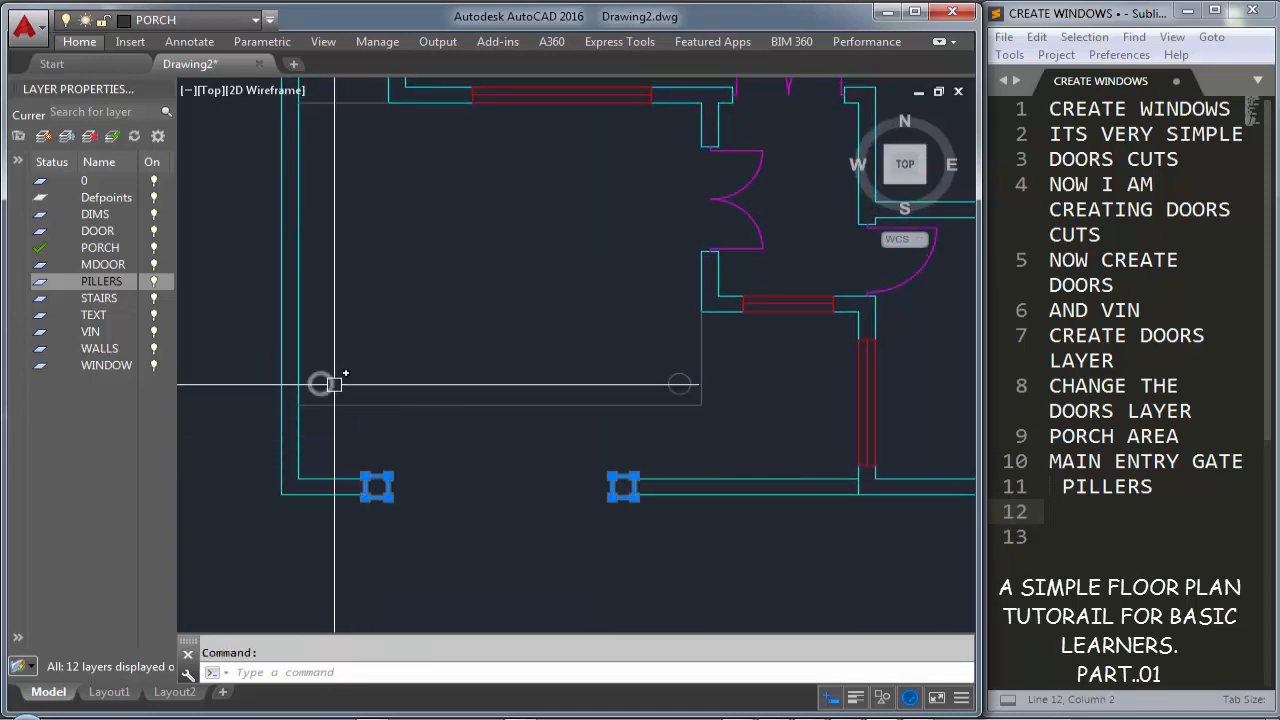
left_click(333, 384)
left_click(668, 384)
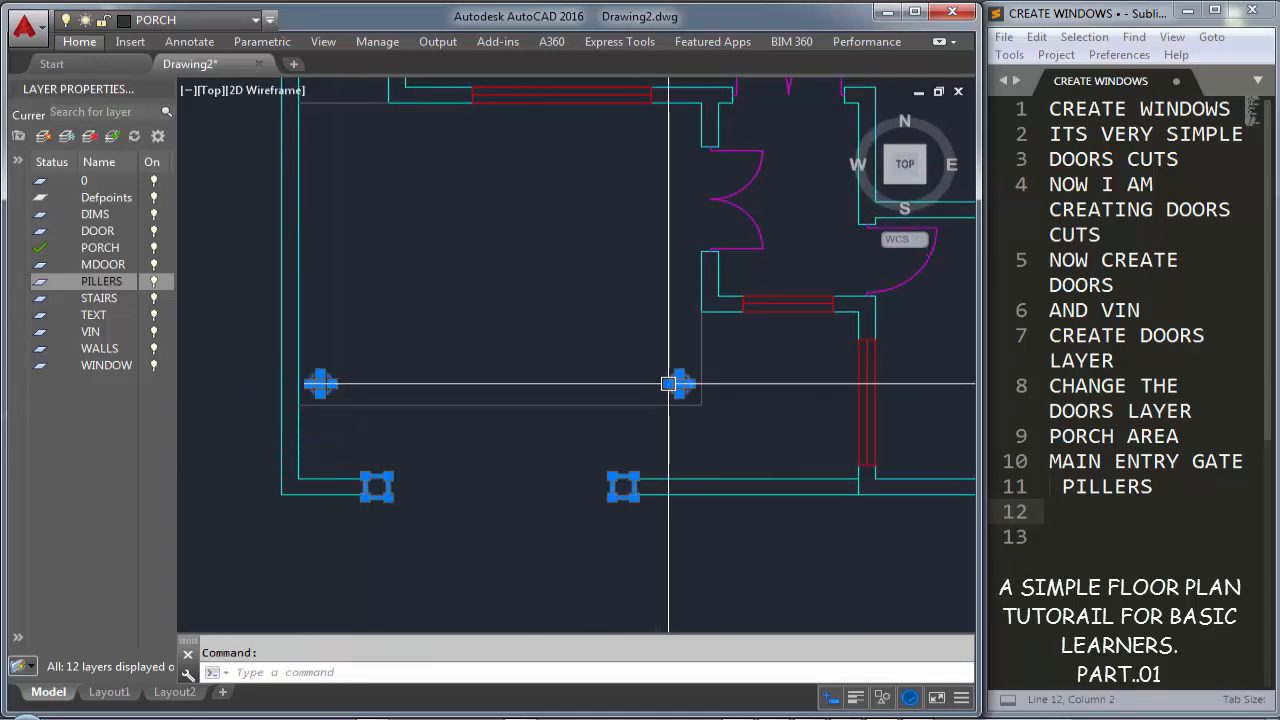
left_click(218, 22)
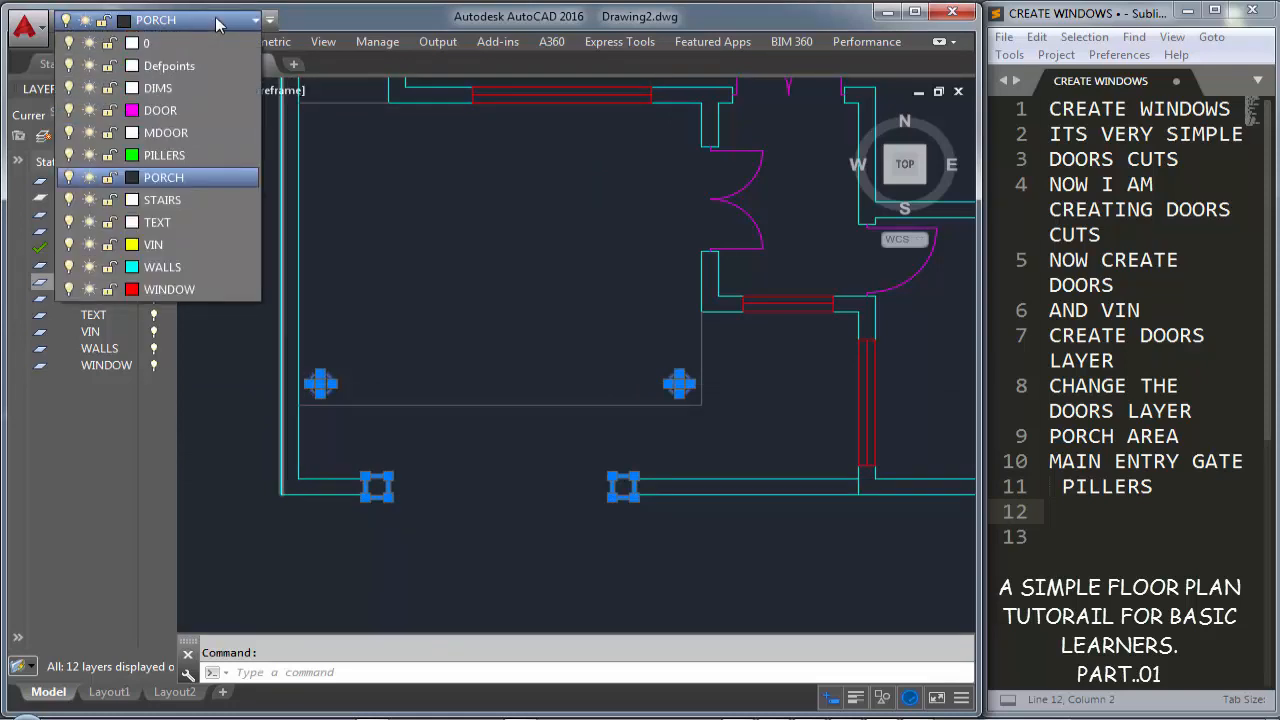
left_click(200, 155)
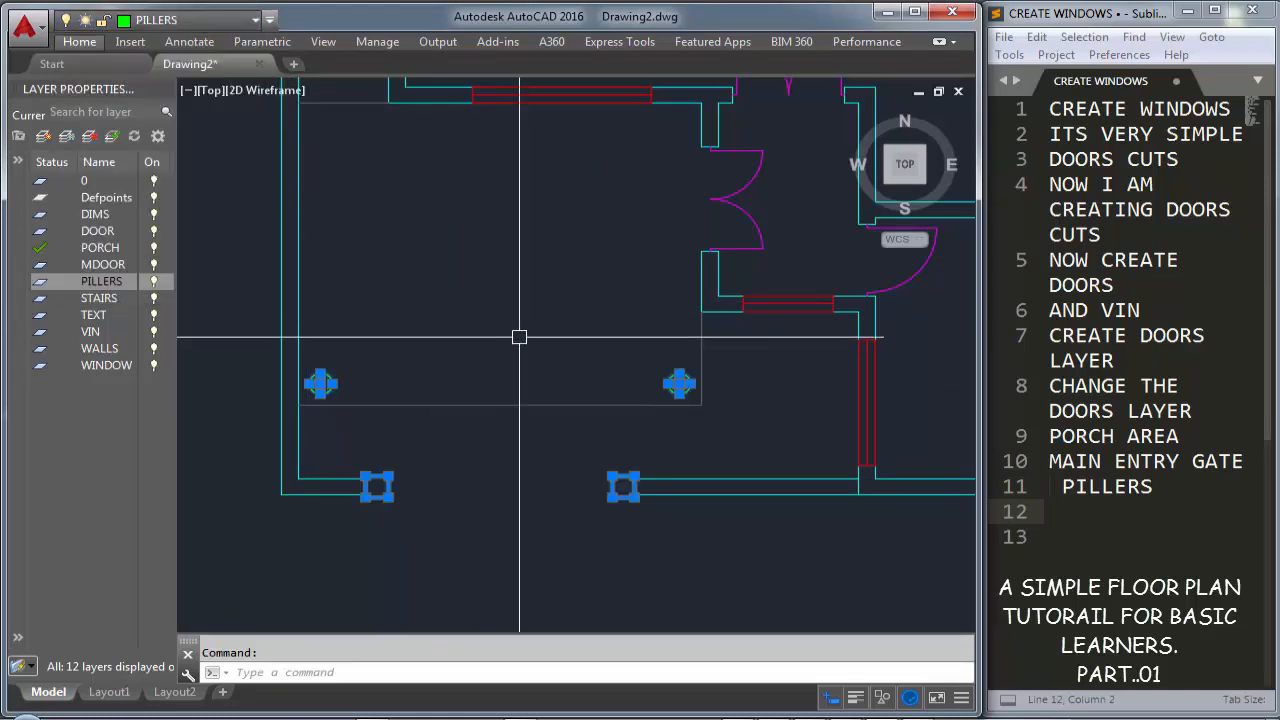
key("Escape")
Draw a horizontal line across the gate opening between the midpoints of the square pillars' facing sides
key("Return")
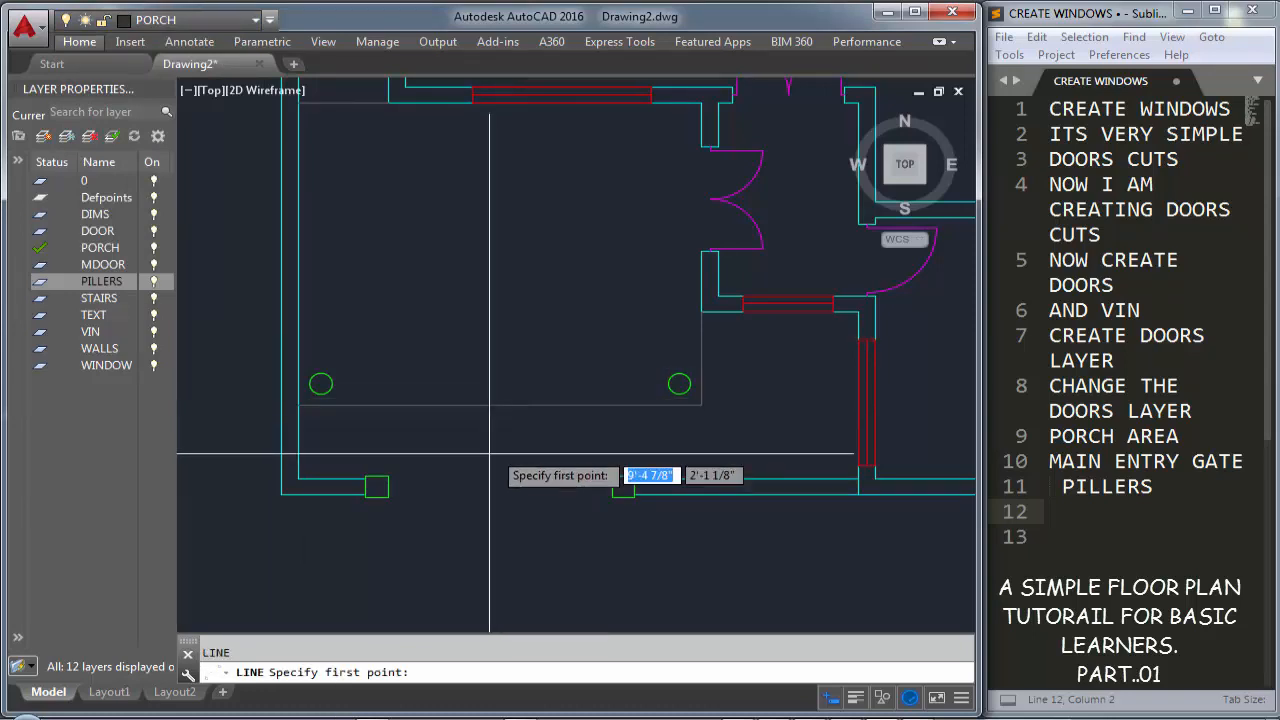
left_click(376, 487)
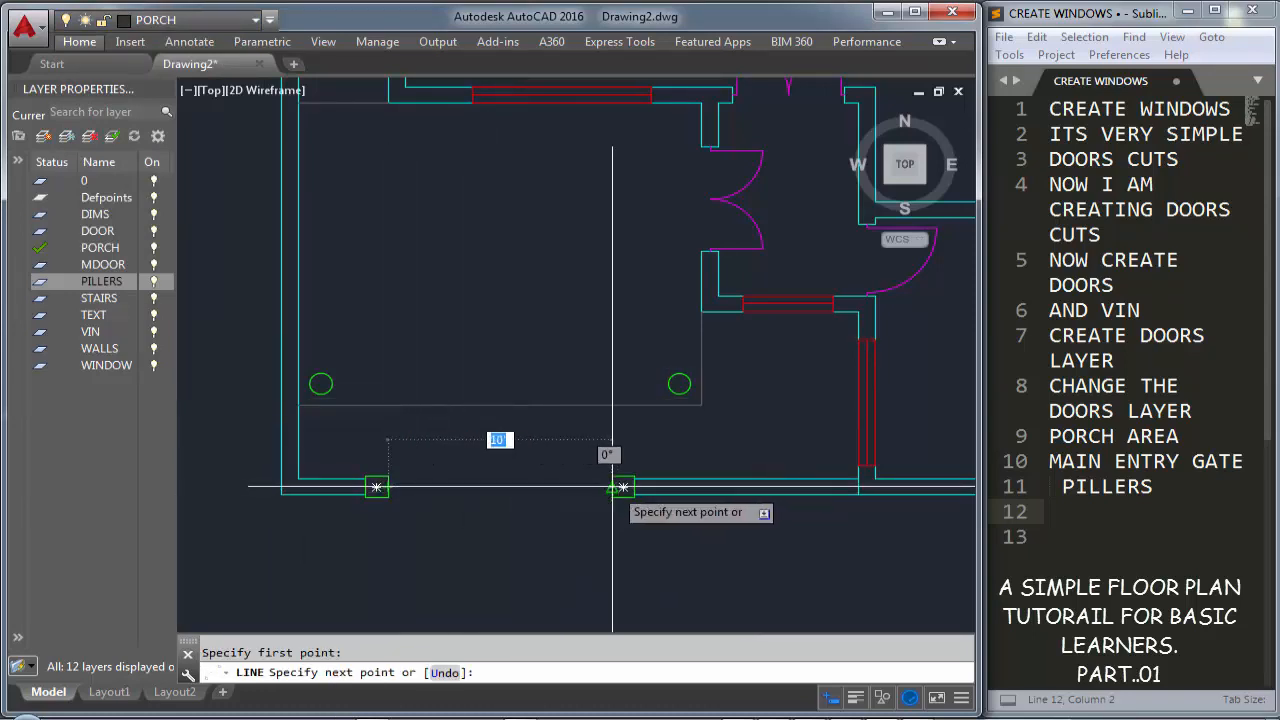
left_click(612, 487)
key("Return")
Offset the gate line 2 inches upward
scroll(541, 497, "up", 4)
type("o")
key("Return")
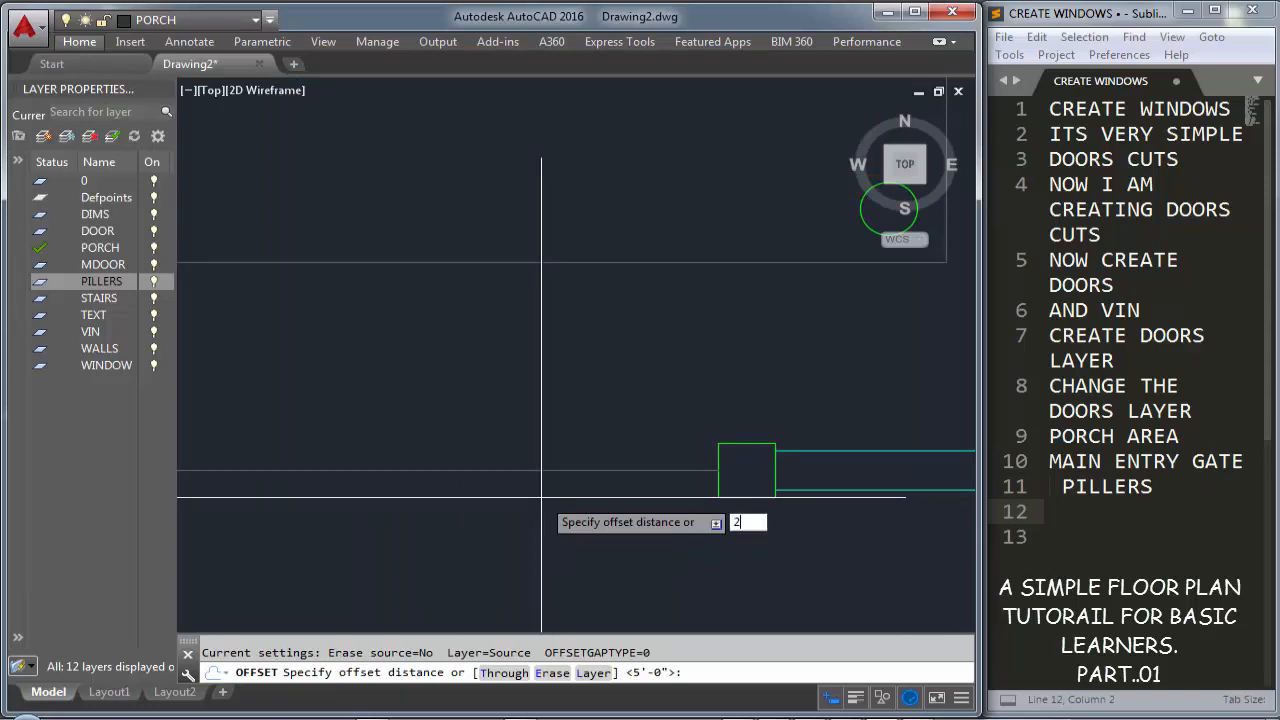
type("2")
key("Return")
left_click(520, 470)
left_click(575, 462)
key("Escape")
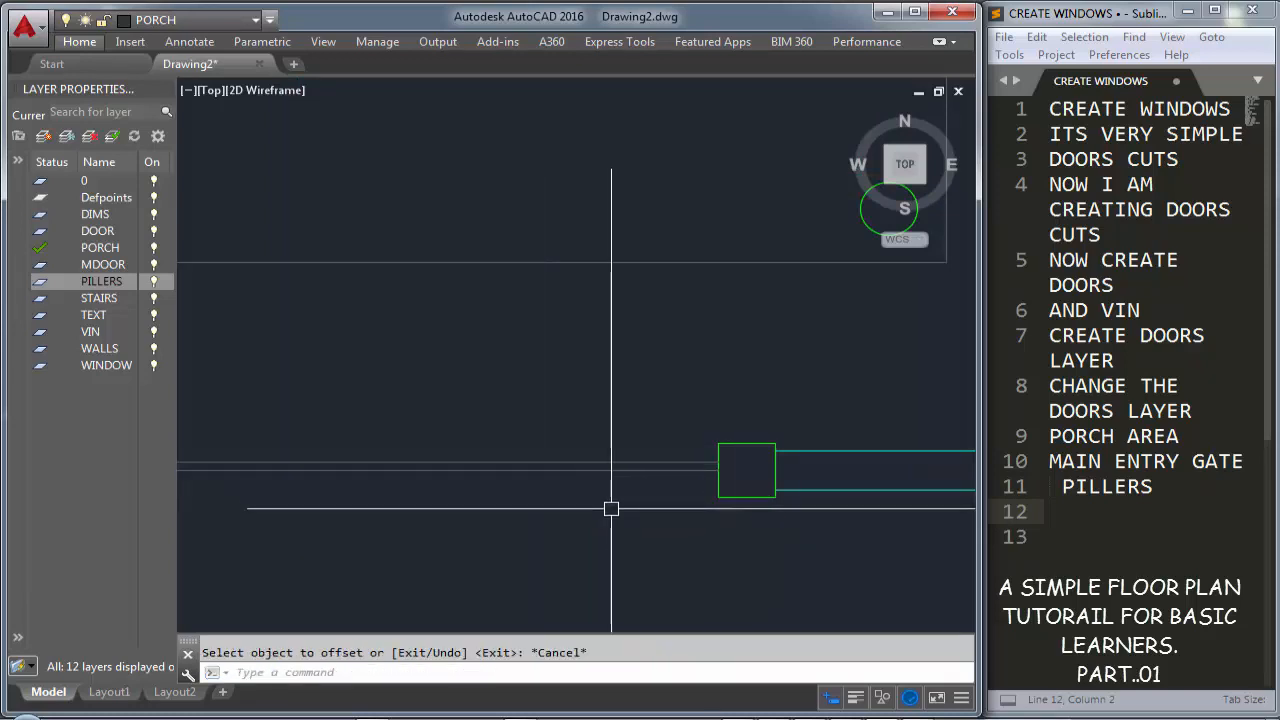
Move both gate lines 1 inch down to centre them on the pillars
left_click(611, 509)
left_click(586, 446)
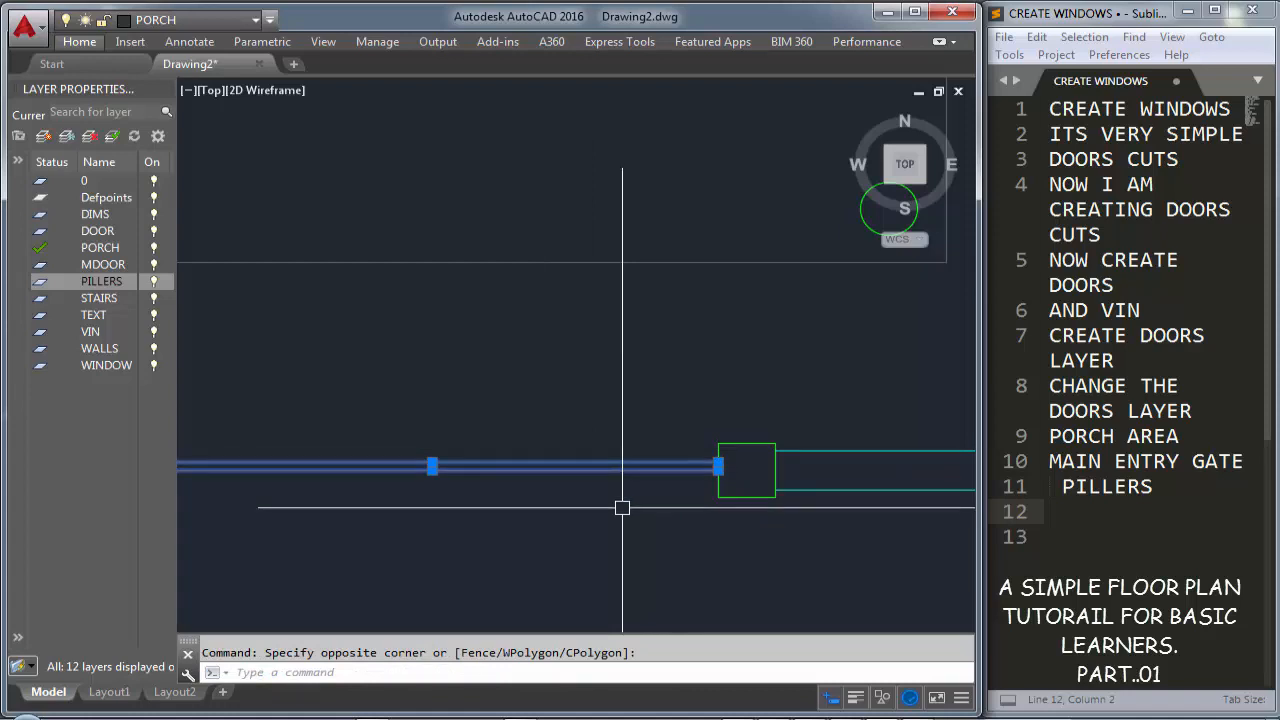
type("M")
key("Return")
left_click(620, 464)
type("1")
key("Return")
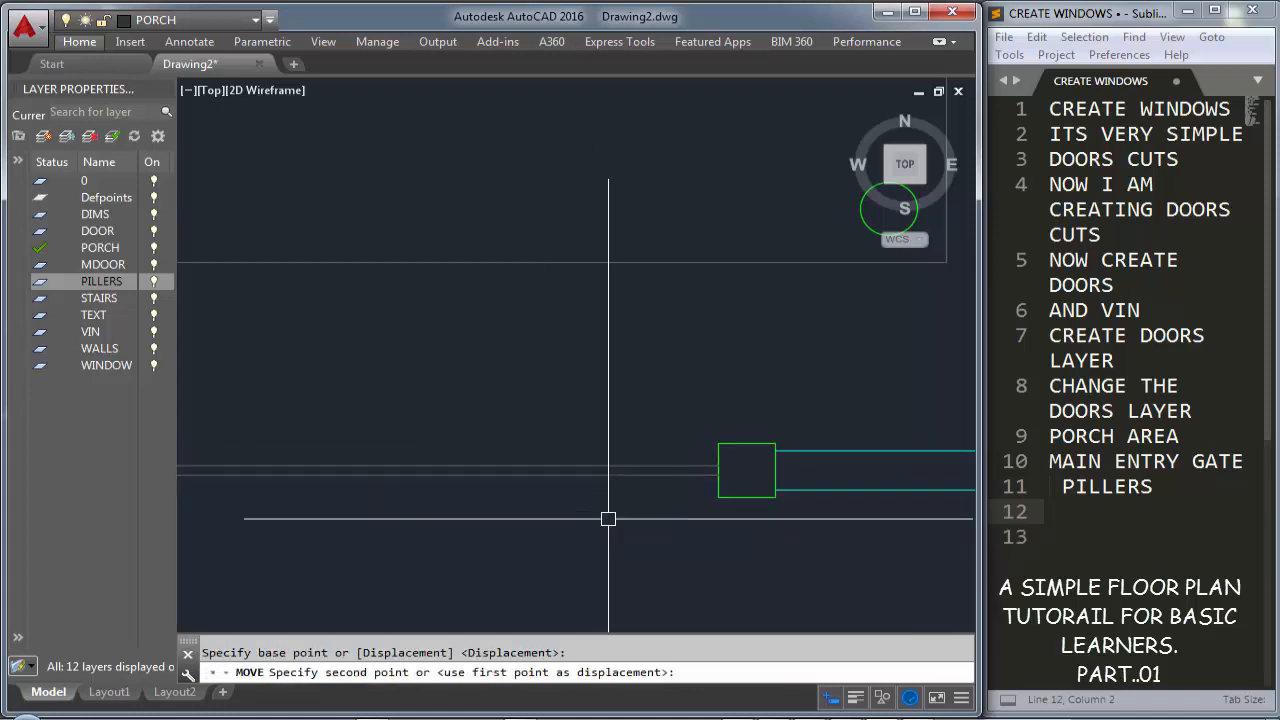
Assign the two gate lines to the MDOOR layer
left_click(632, 518)
left_click(600, 434)
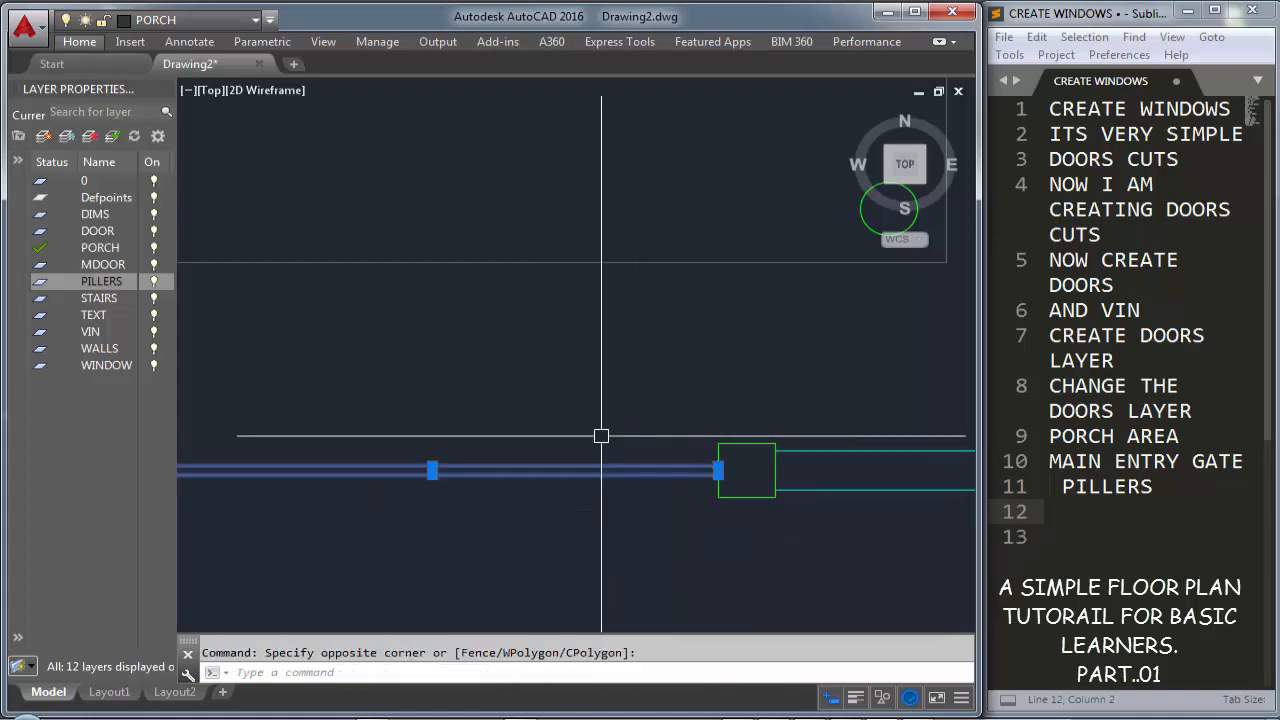
left_click(214, 22)
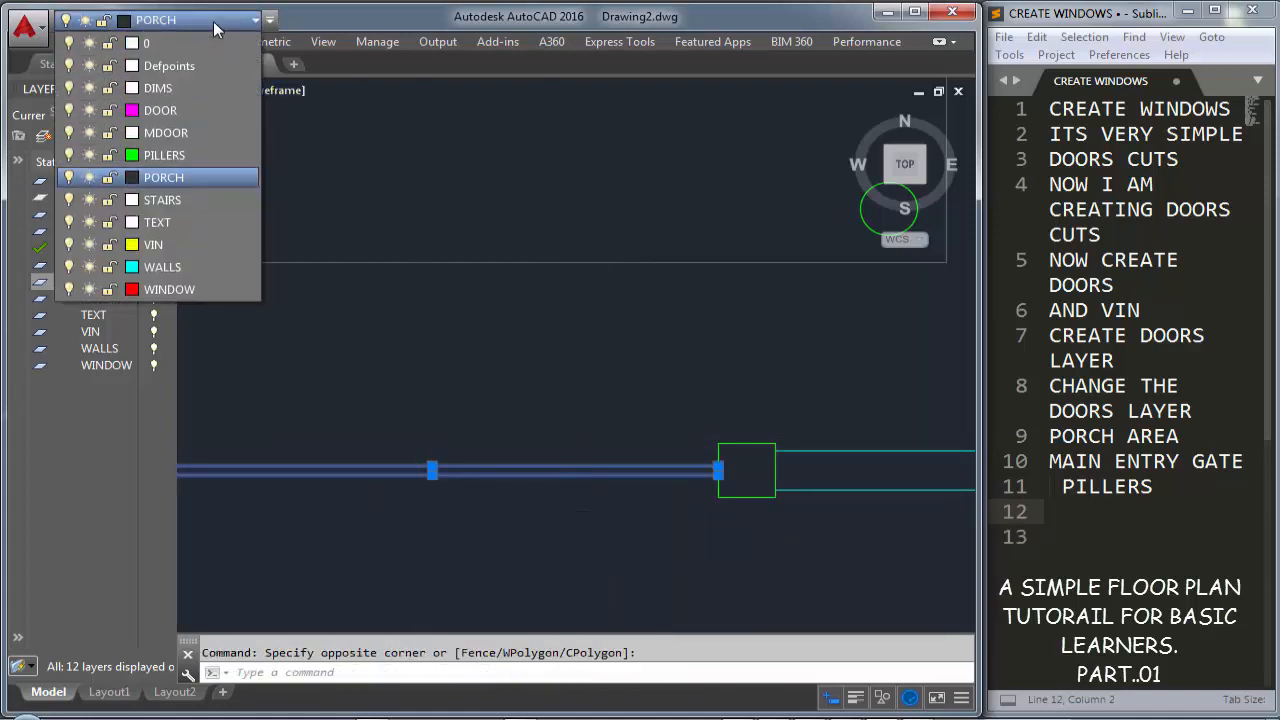
left_click(215, 132)
key("Escape")
Make the TEXT layer current and set its colour to index 140
scroll(688, 400, "down", 3)
scroll(688, 400, "down", 2)
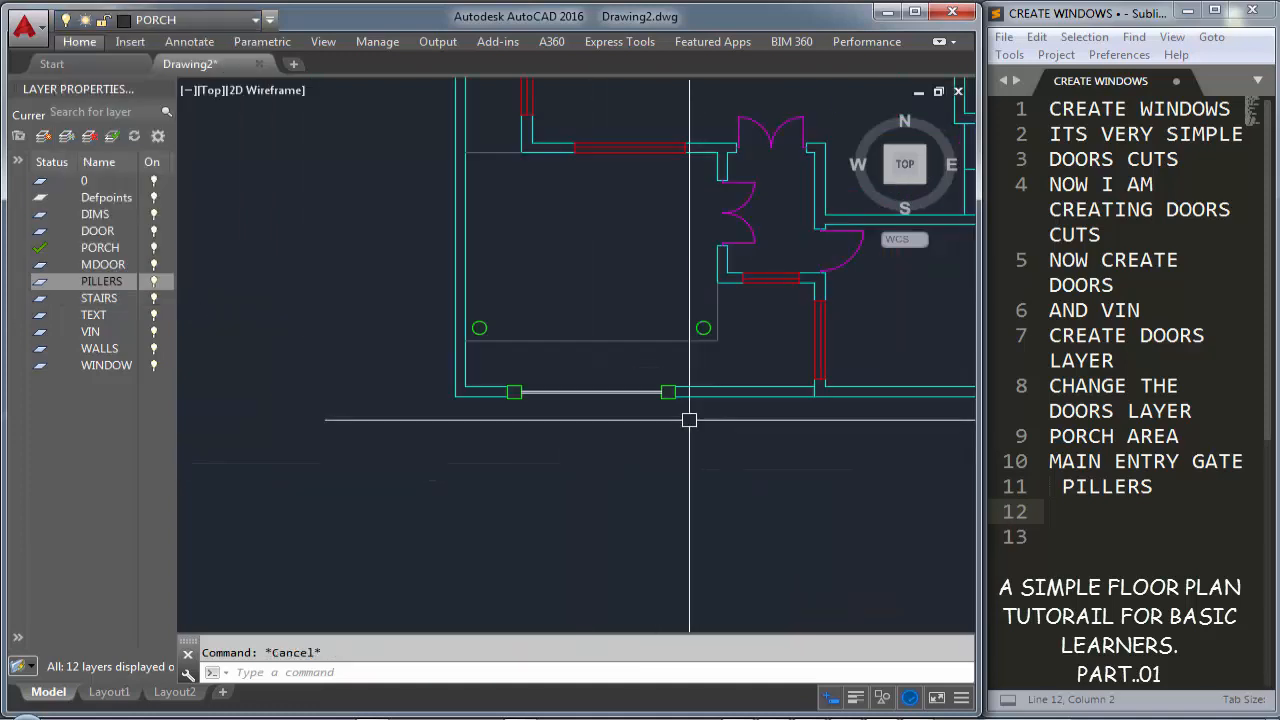
mouse_move(686, 420)
middle_mouse_down()
mouse_move(531, 551)
mouse_move(449, 595)
middle_mouse_up()
scroll(449, 594, "down", 2)
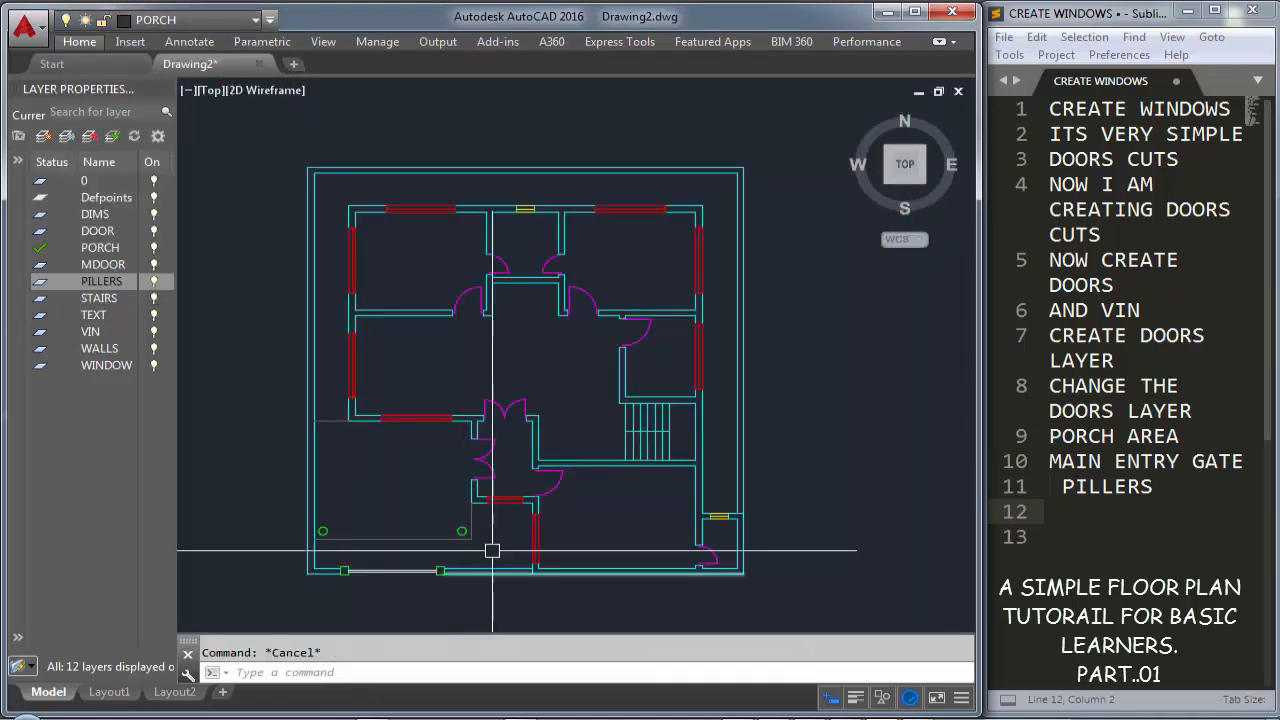
scroll(400, 508, "down", 1)
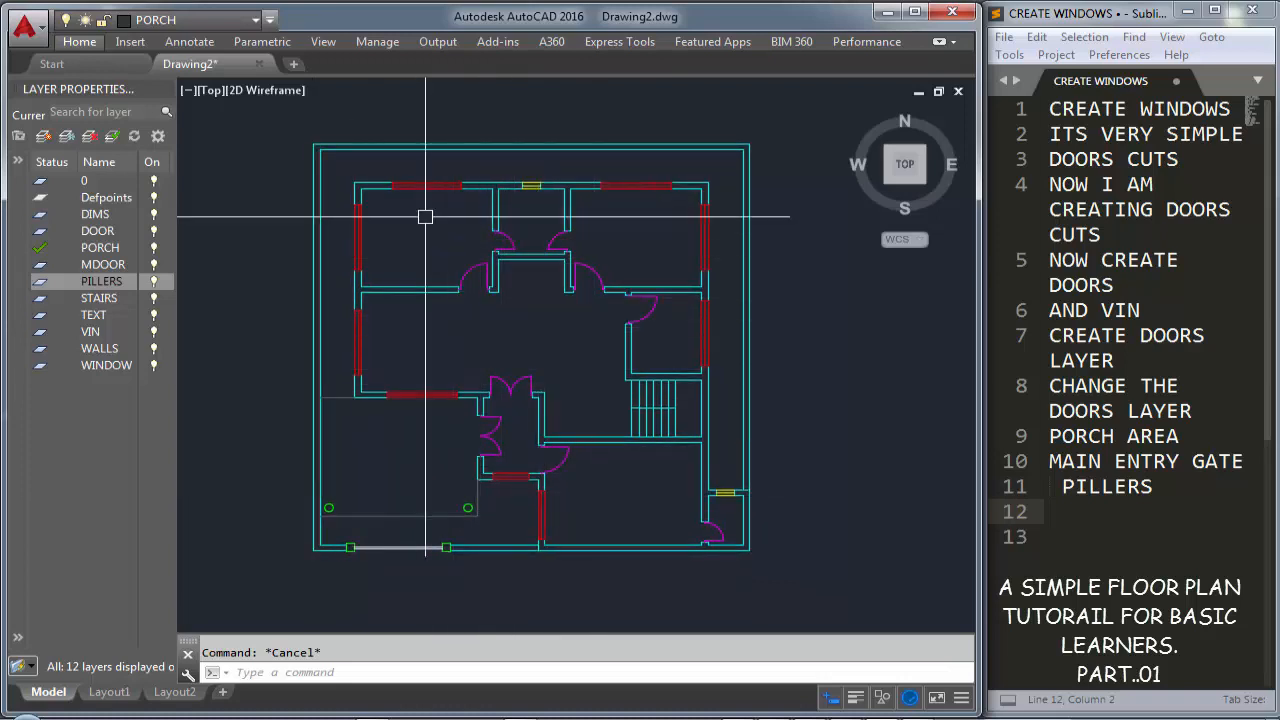
scroll(425, 216, "up", 2)
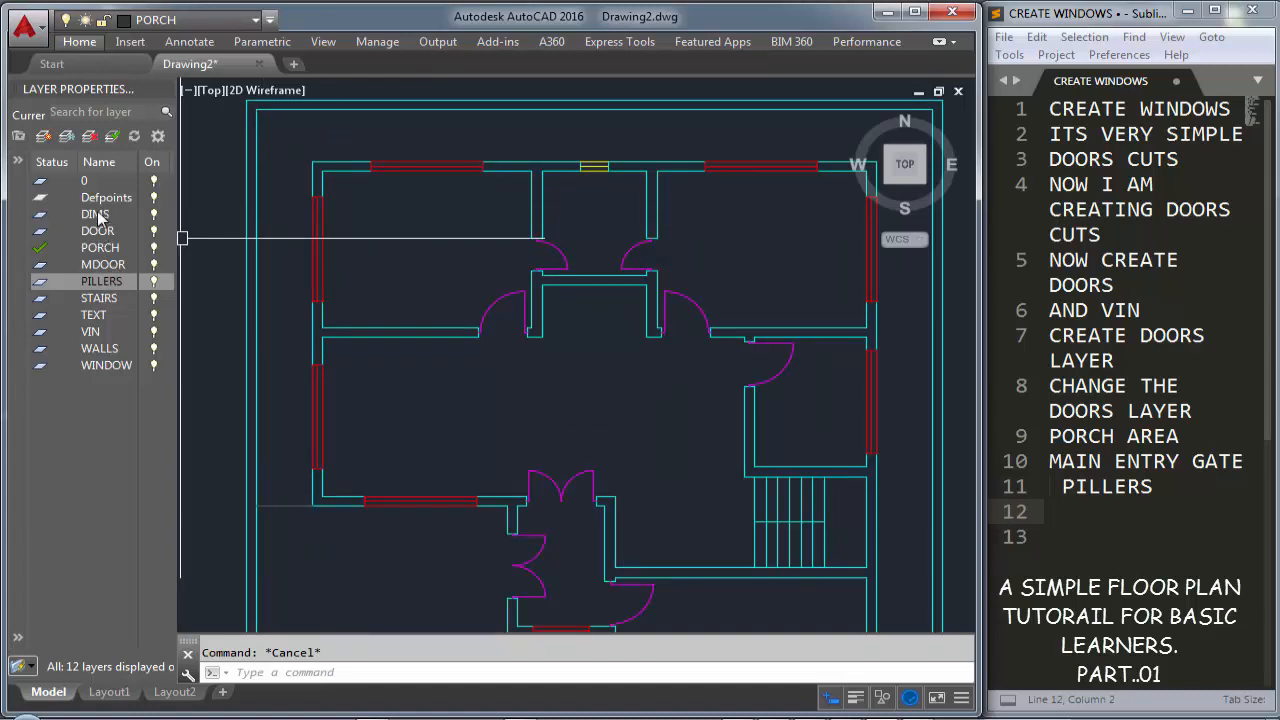
double_click(44, 320)
left_click(240, 28)
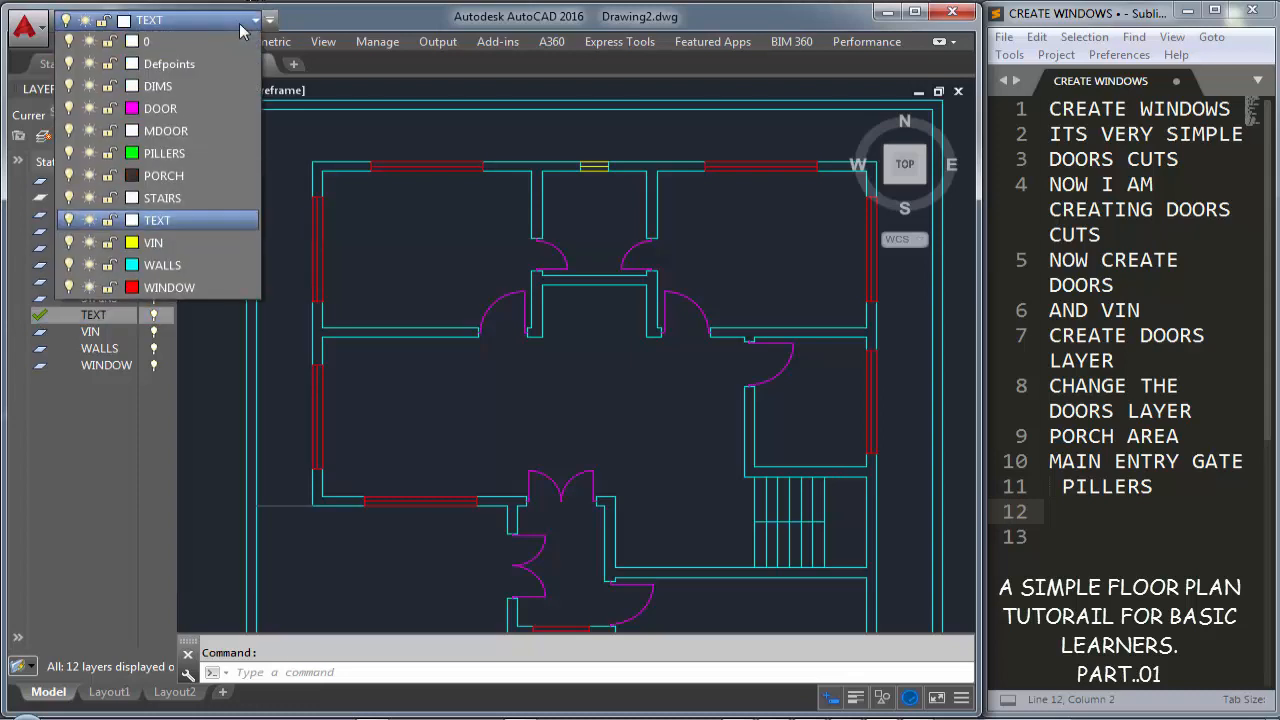
left_click(133, 226)
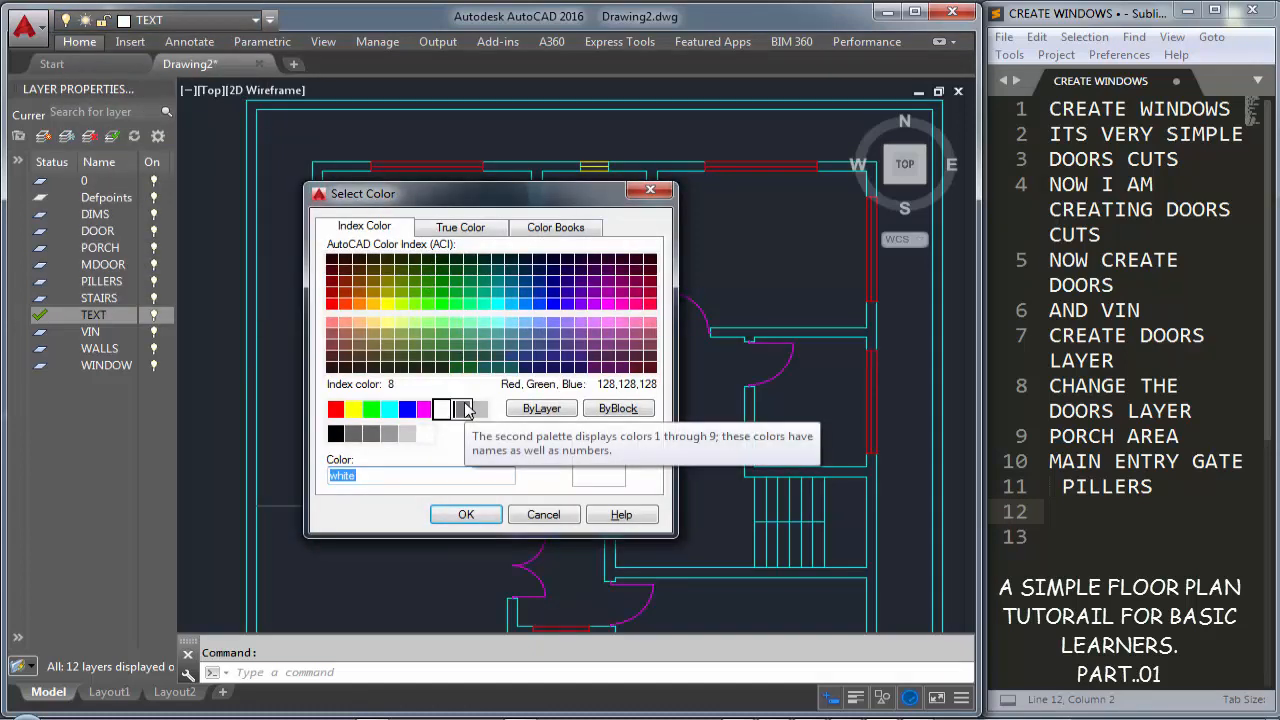
left_click(462, 408)
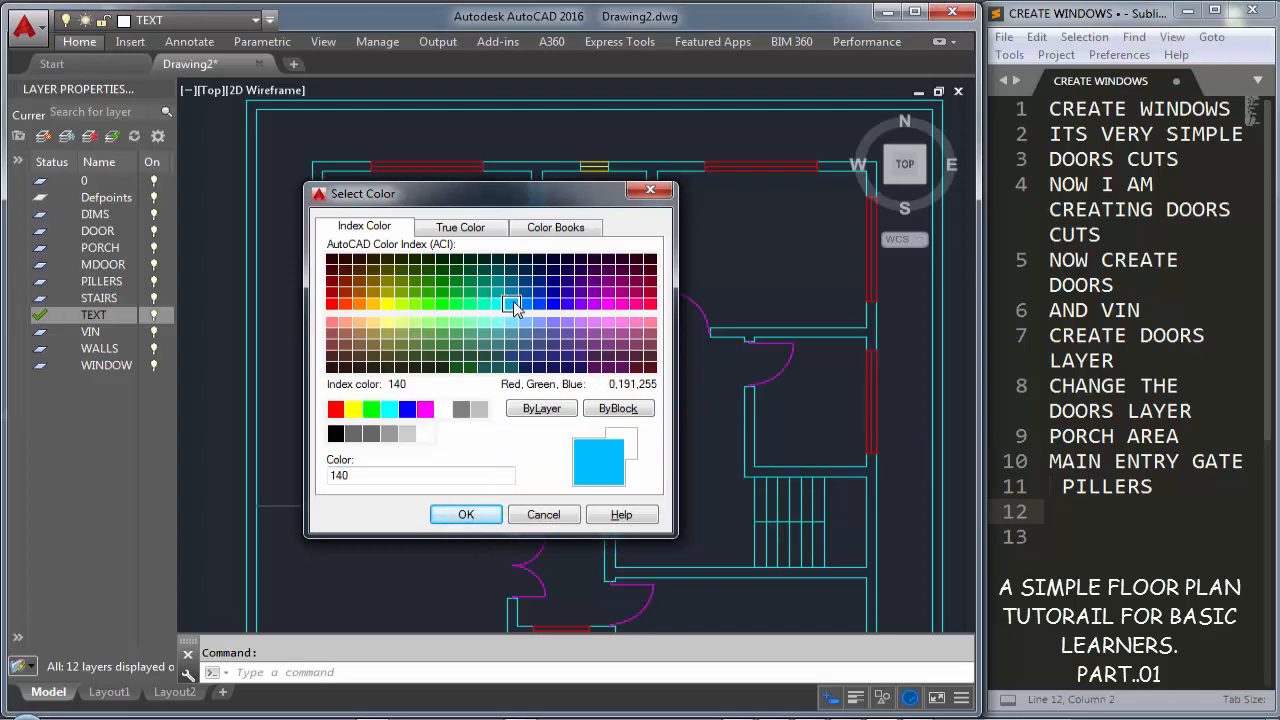
left_click(466, 514)
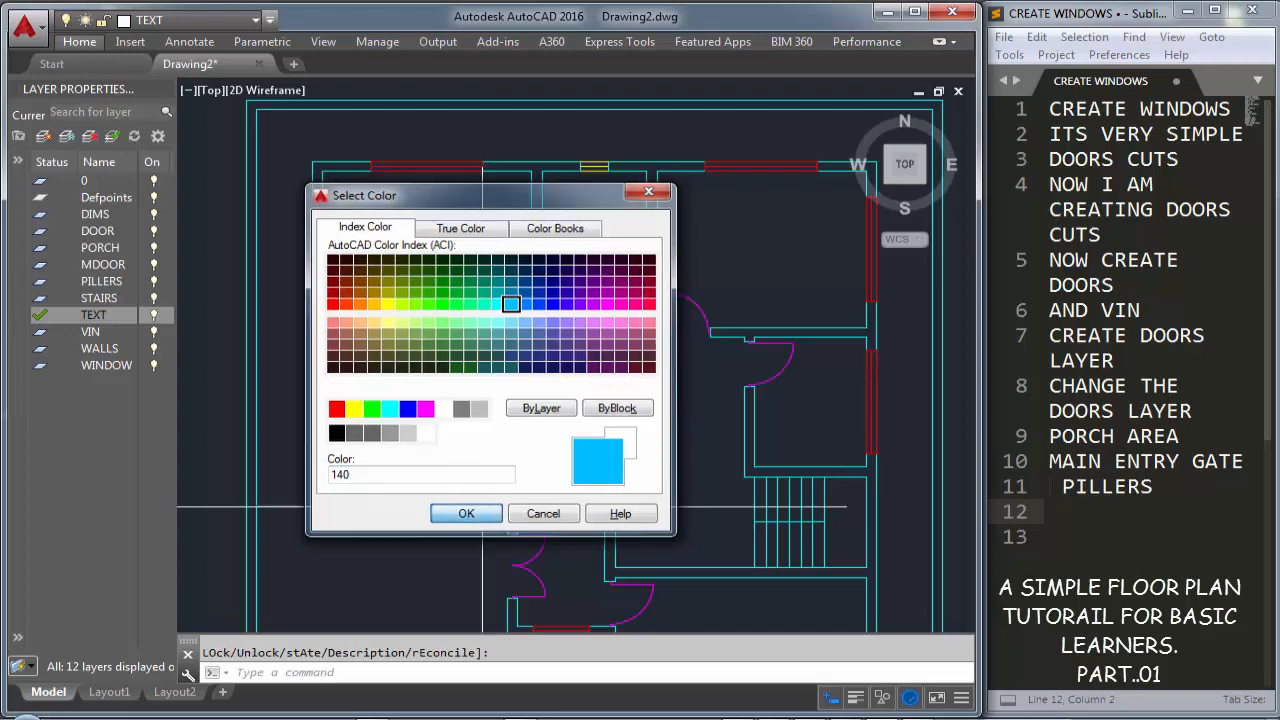
Add a vertical aligned dimension inside the top-left room, between its upper and lower inner wall faces
type("DIMA")
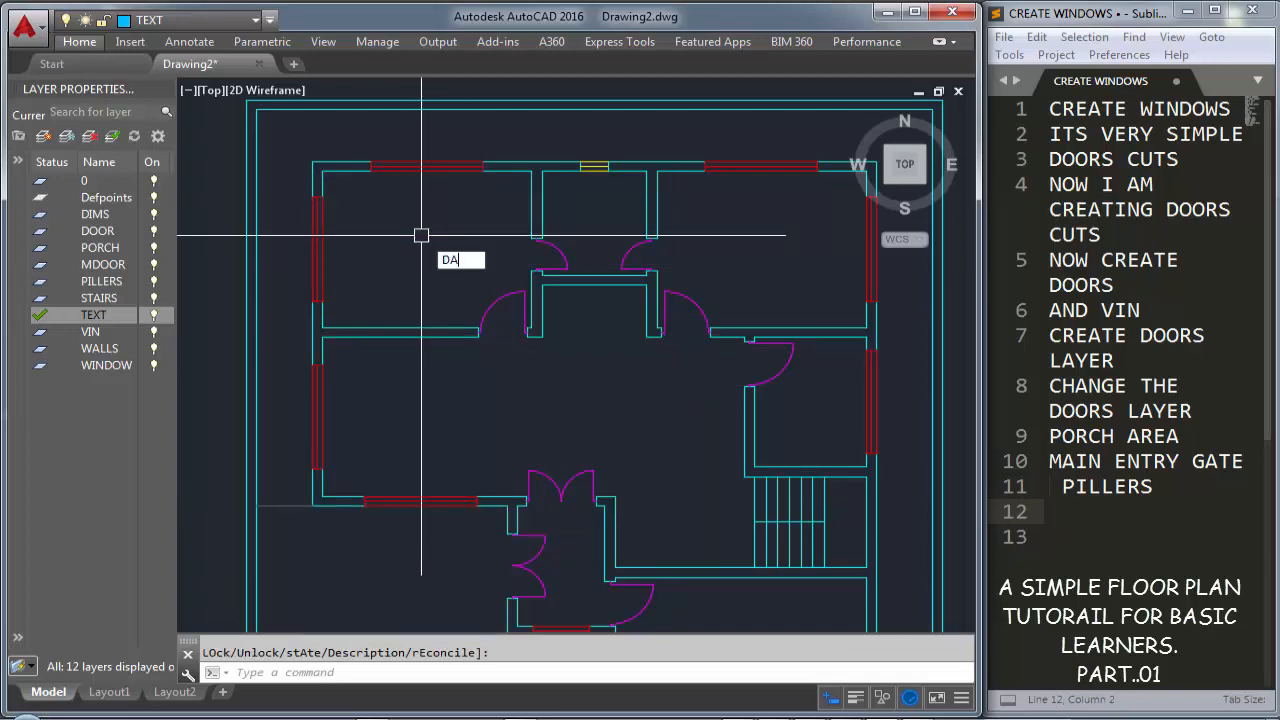
type("L")
key("Return")
key("Return")
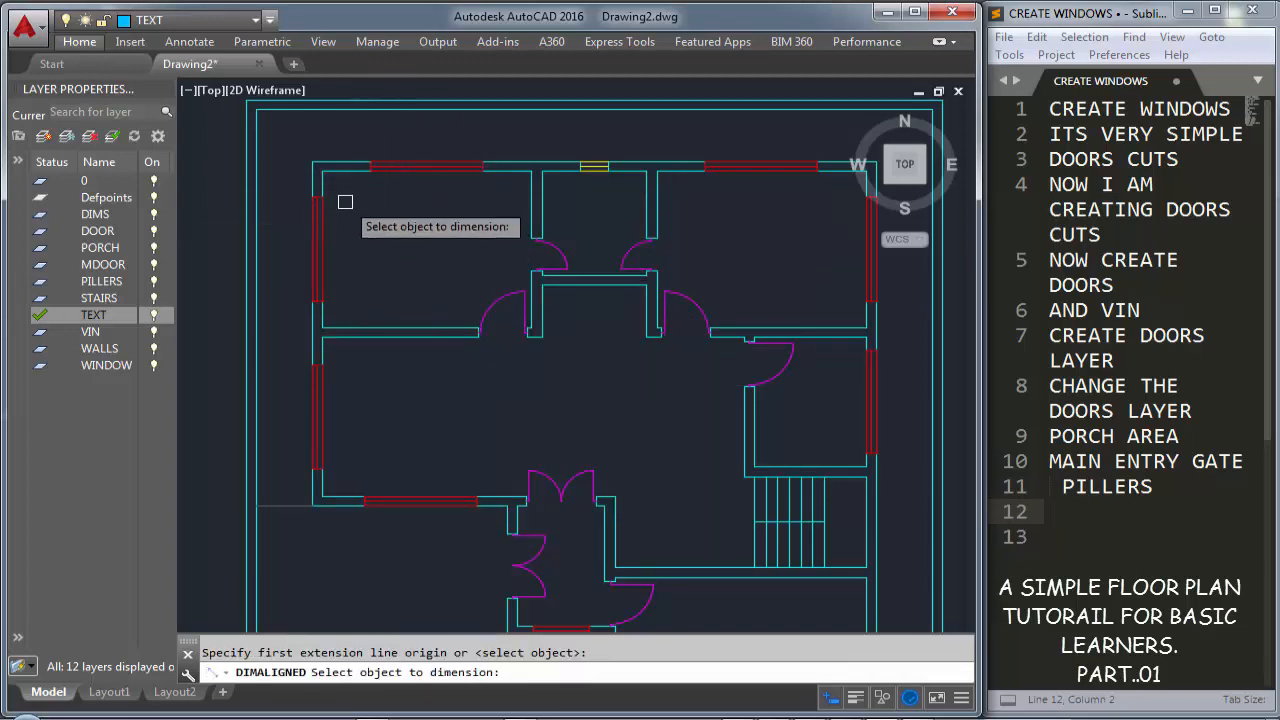
key("Return")
key("Return")
left_click(347, 171)
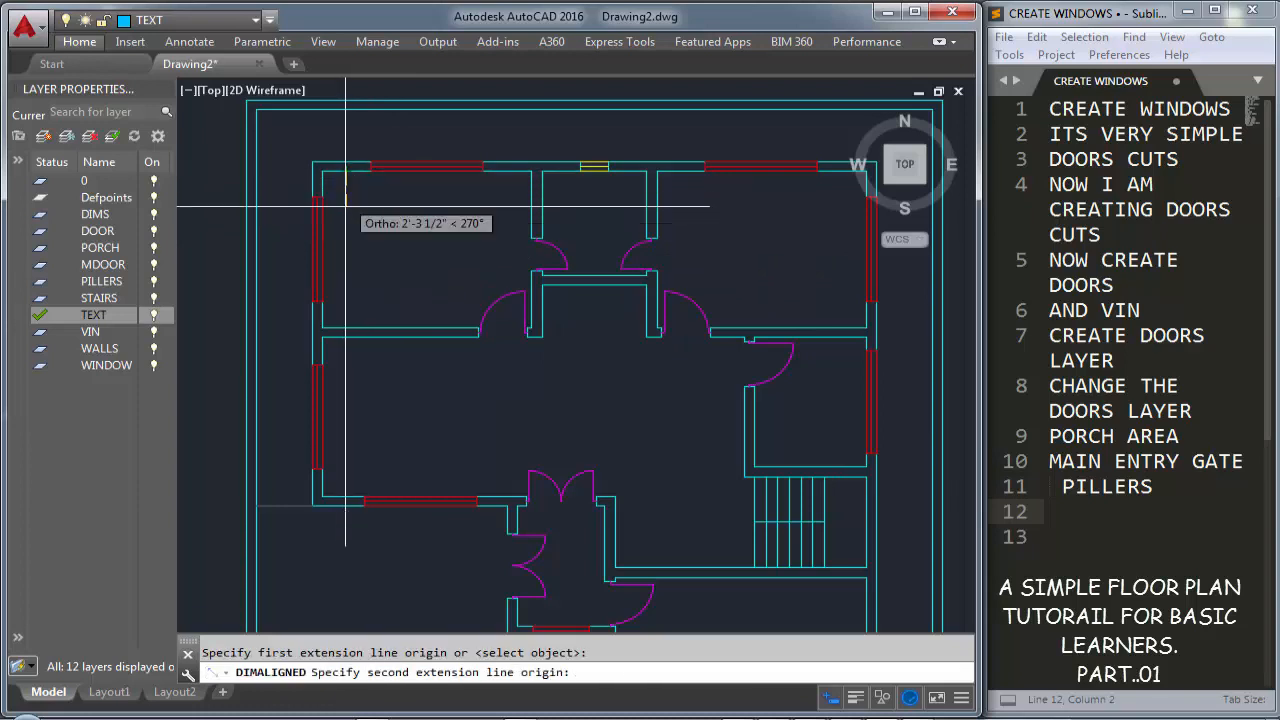
type("12'-0\"")
key("Return")
left_click(346, 290)
scroll(388, 262, "up", 2)
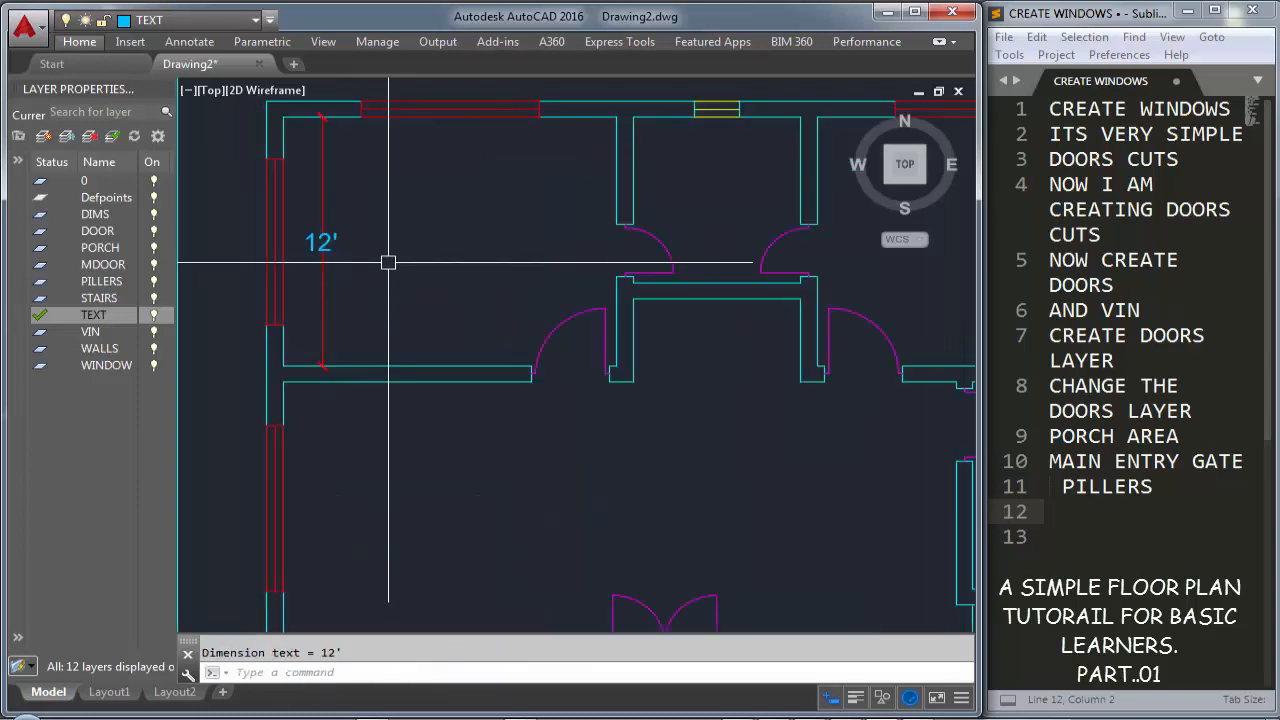
middle_click_drag(420, 222, 428, 333)
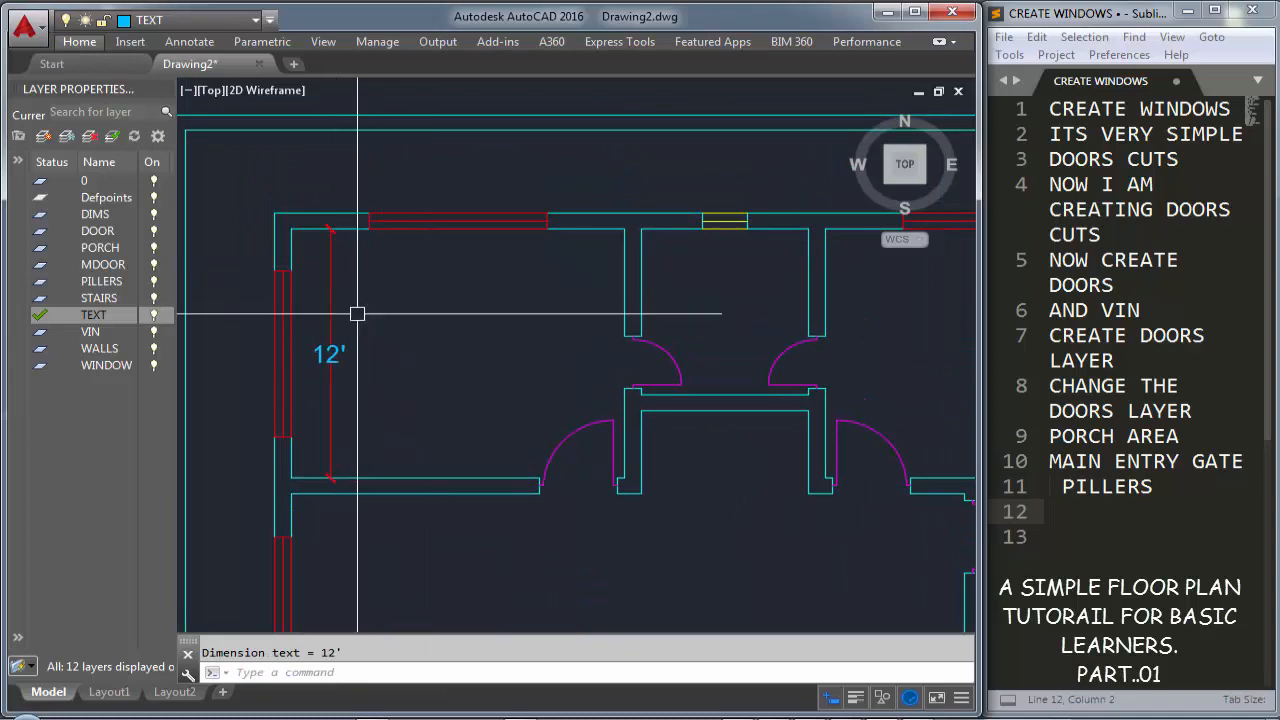
Modify the Standard dimension style so its dimension lines are Blue
key("Return")
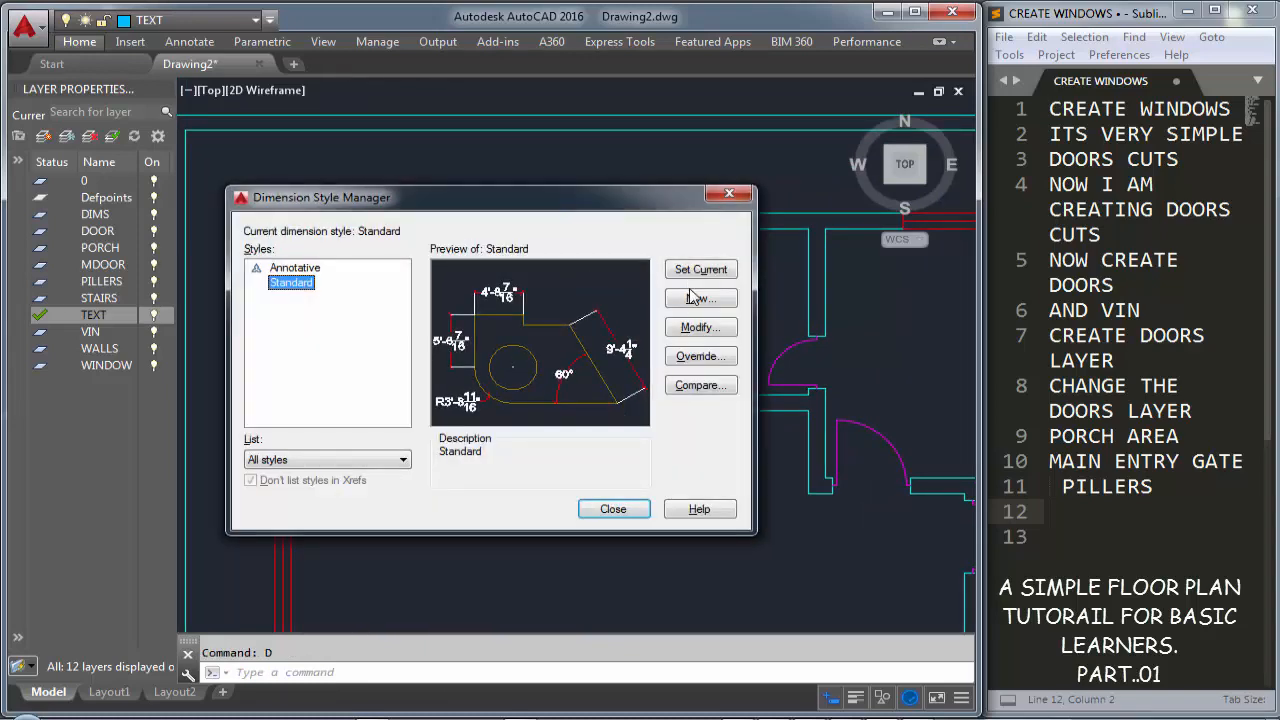
left_click(698, 326)
left_click(407, 203)
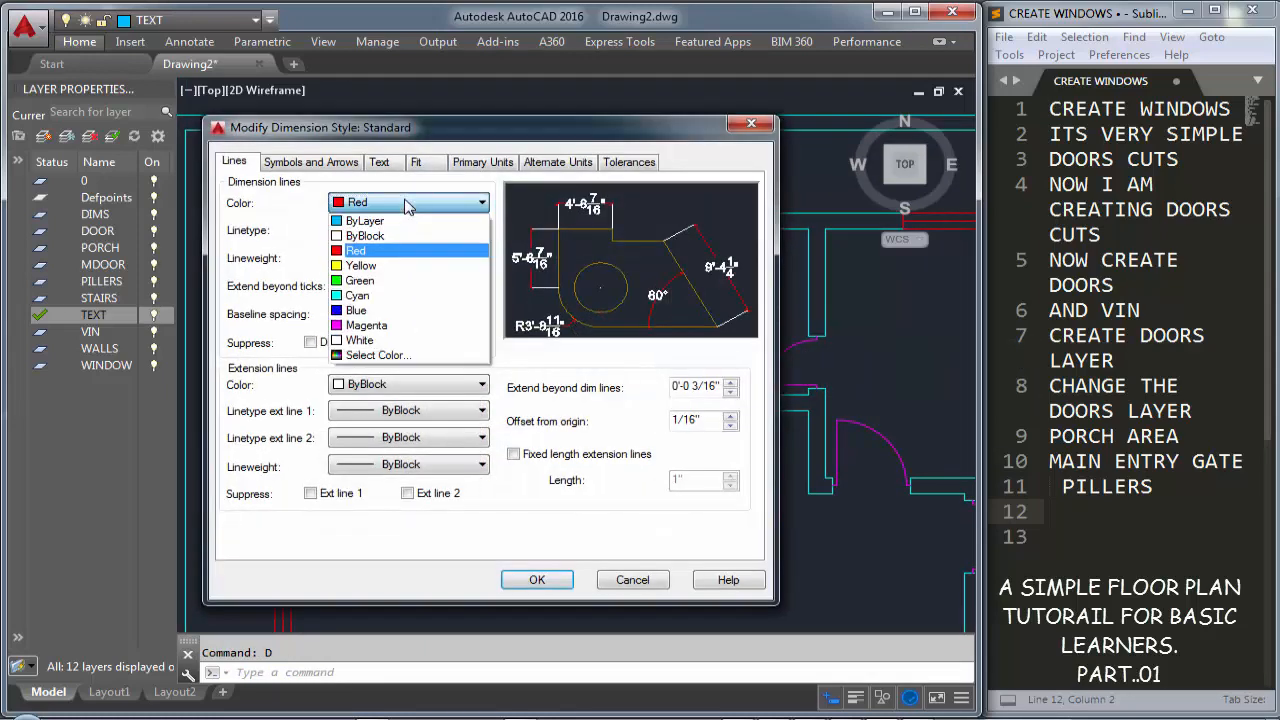
left_click(414, 312)
left_click(540, 578)
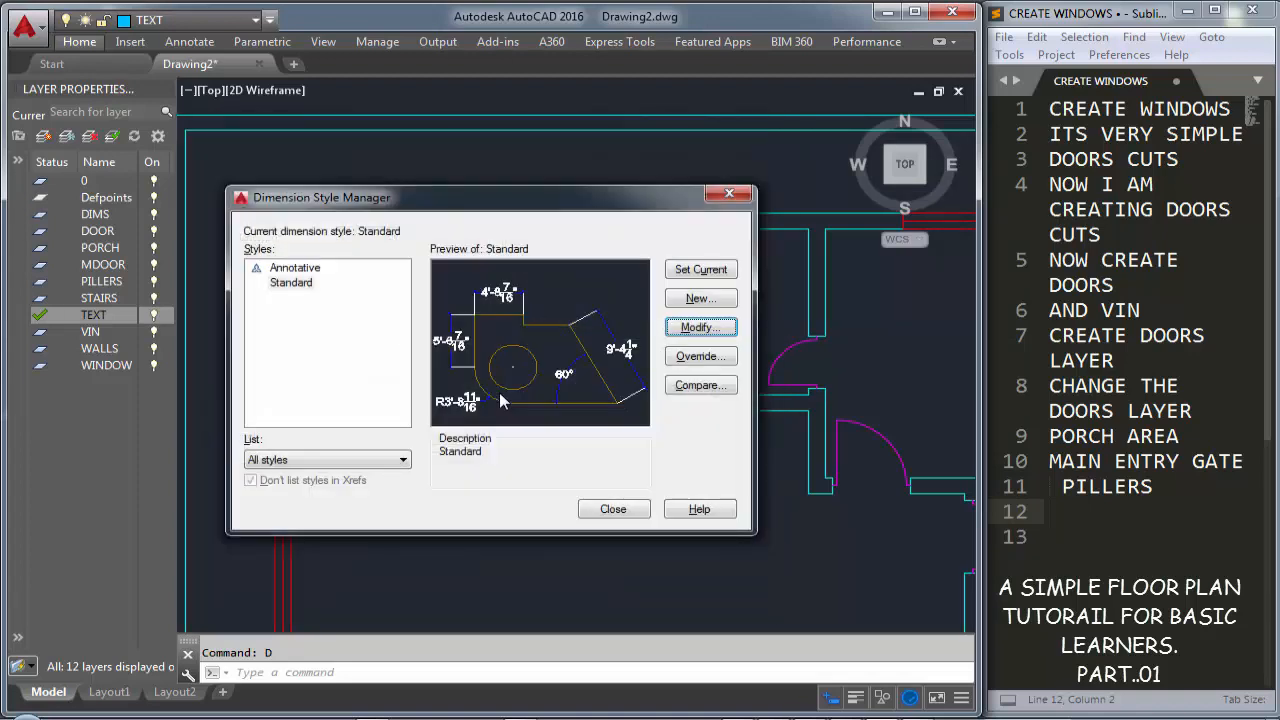
left_click(614, 509)
scroll(440, 231, "up", 2)
scroll(449, 274, "down", 2)
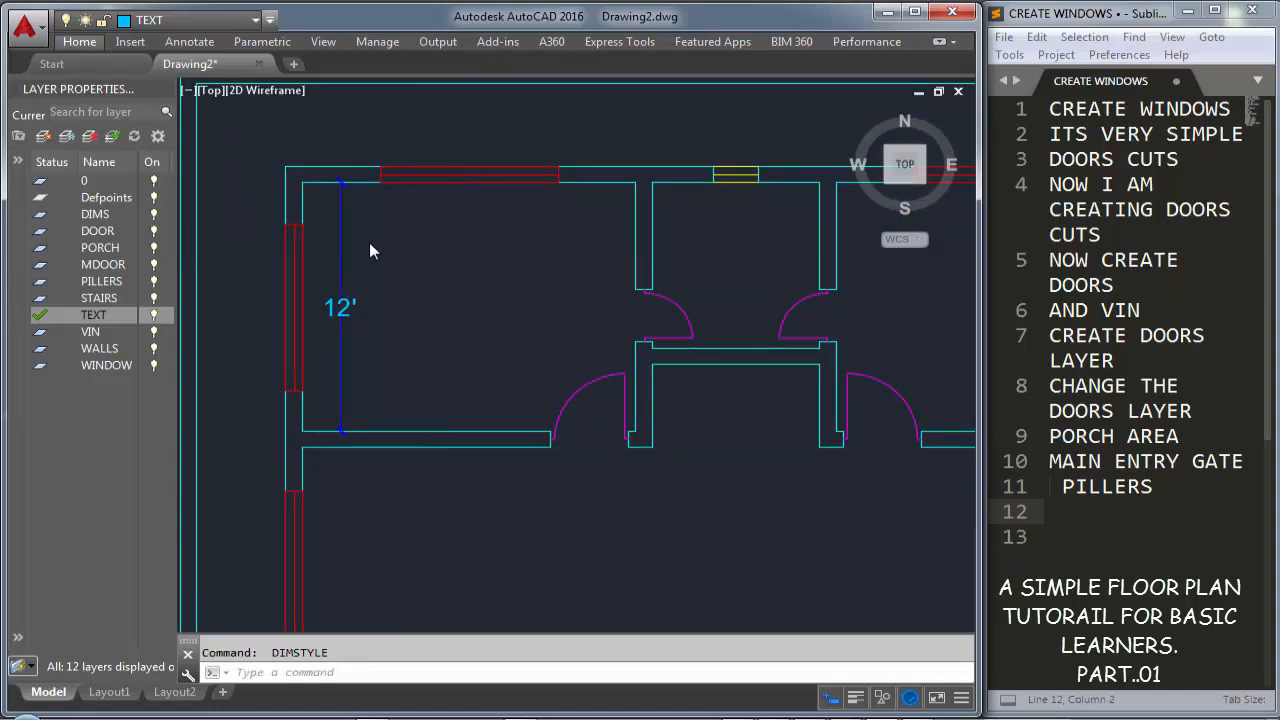
key("Return")
key("Escape")
Add a horizontal aligned dimension across the top-left room, between its side walls' inner faces, just below the upper wall
type("dal")
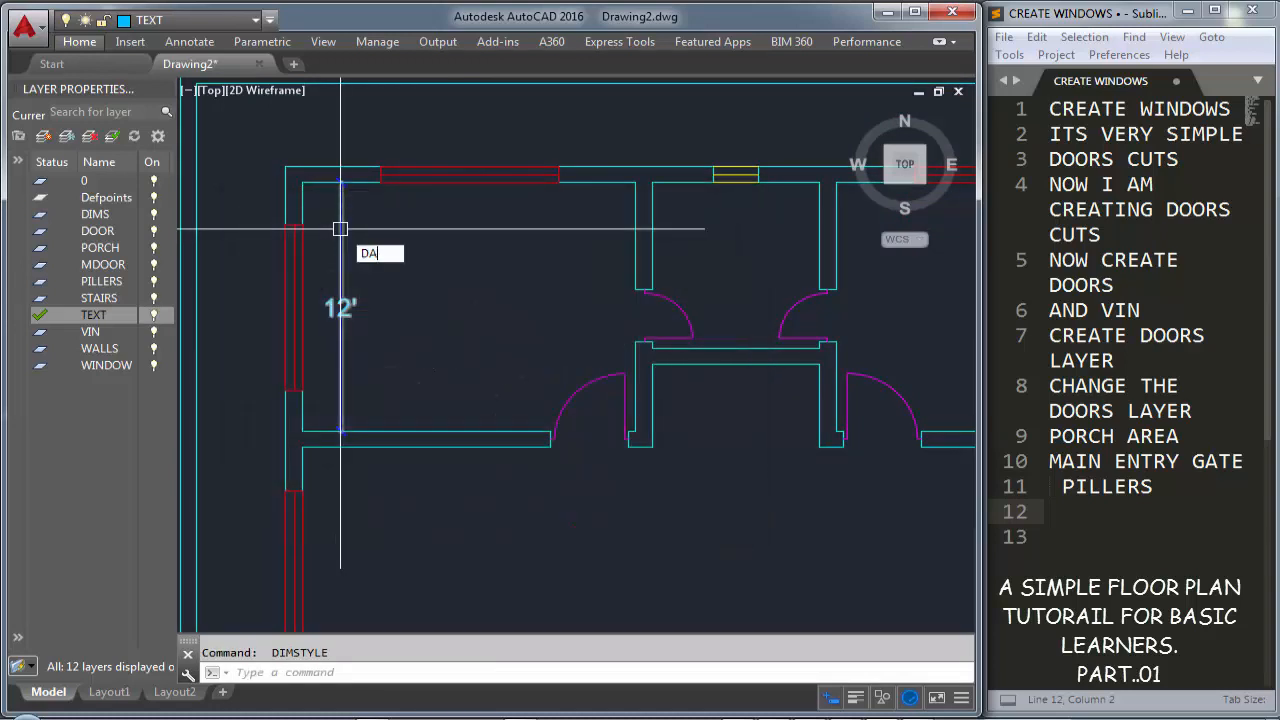
key("Return")
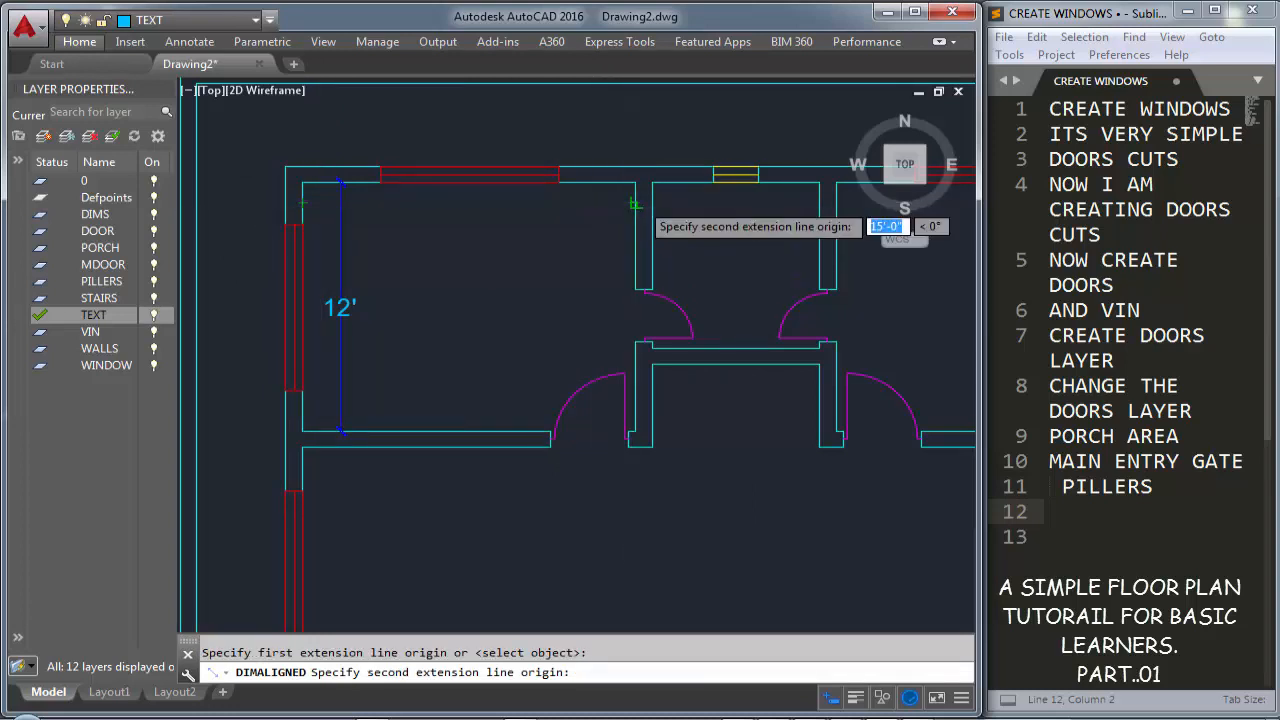
left_click(634, 204)
left_click(615, 215)
middle_click_drag(523, 266, 435, 232)
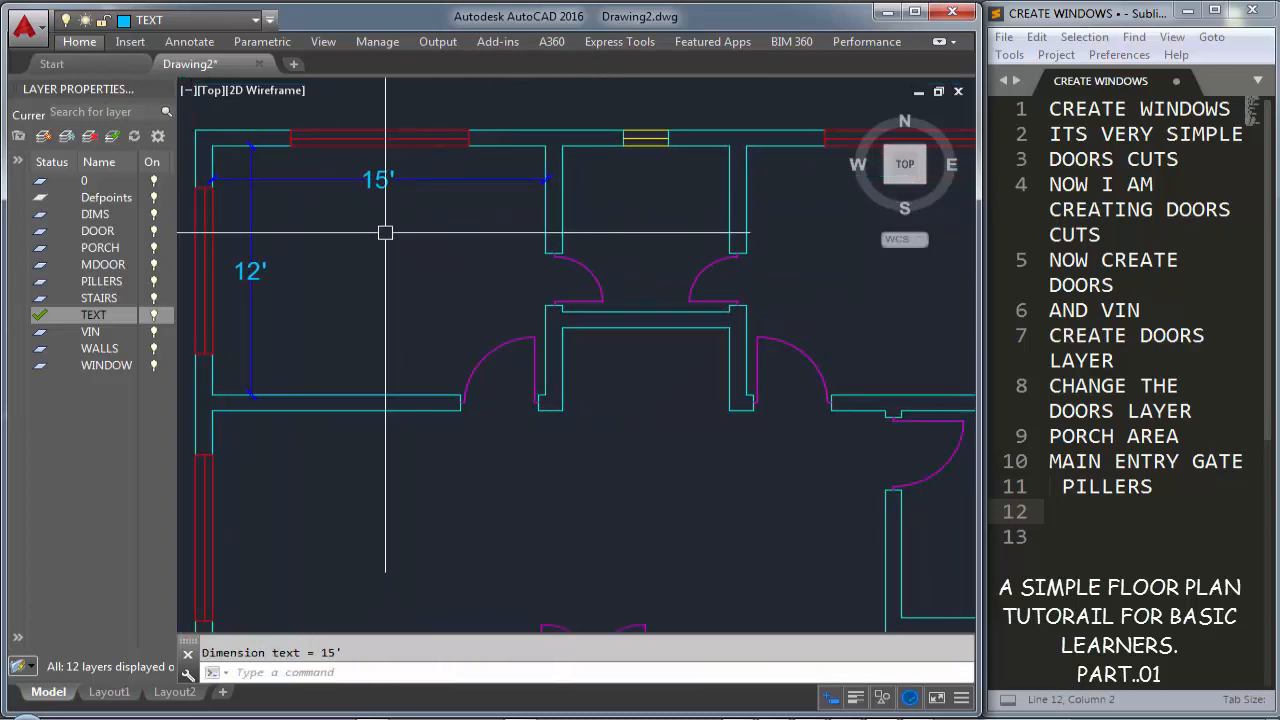
Add aligned dimensions for the width and the height of the small middle room between the two top rooms
middle_click_drag(604, 194, 509, 249)
key("Return")
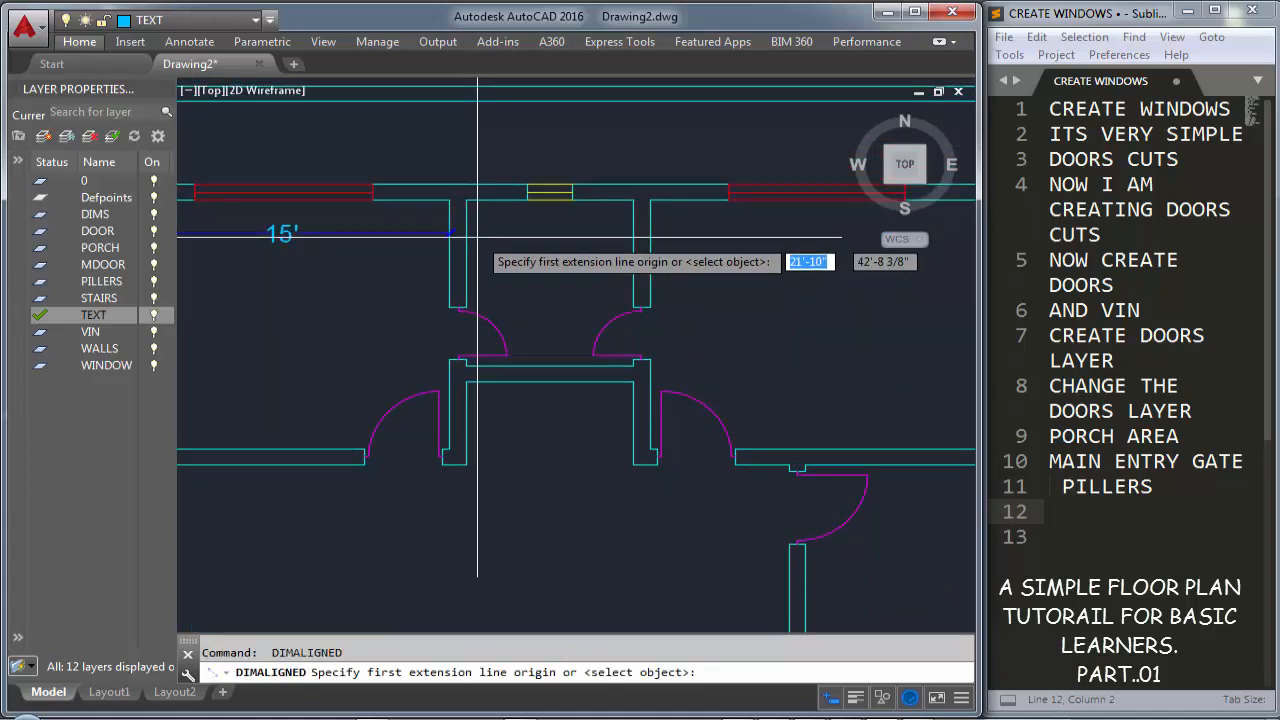
left_click(452, 234)
left_click(634, 234)
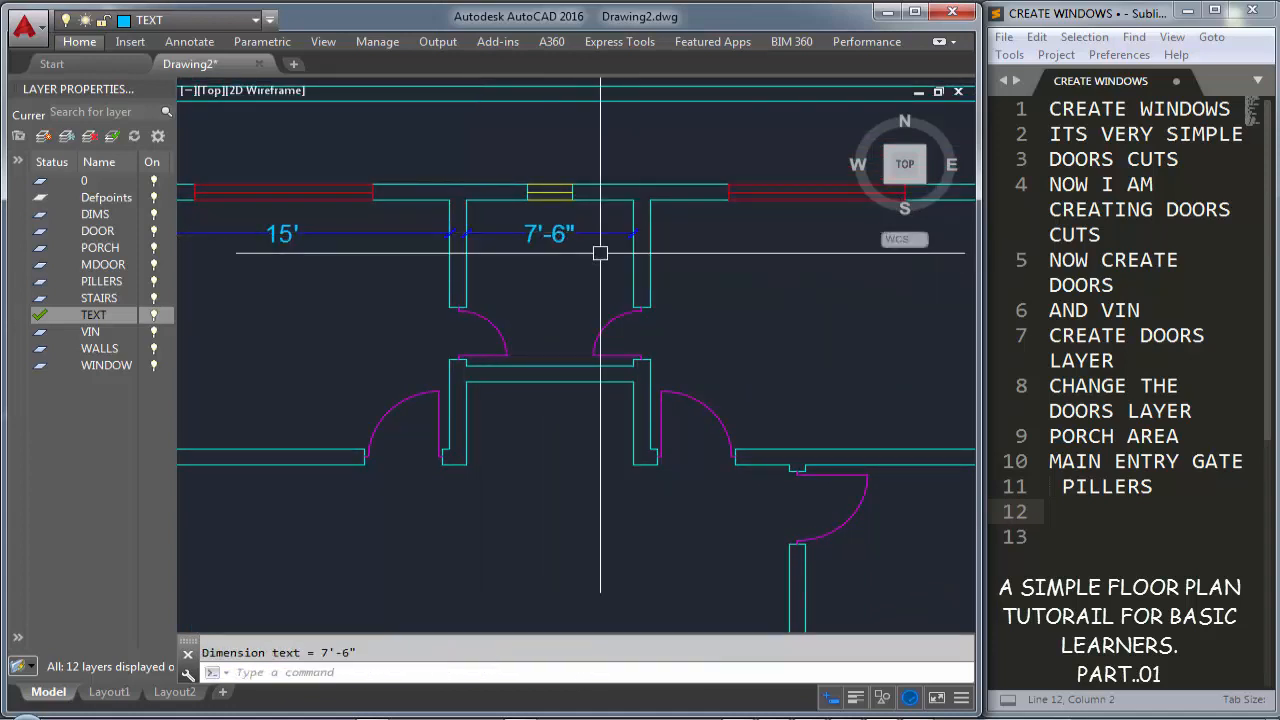
key("Return")
left_click(572, 200)
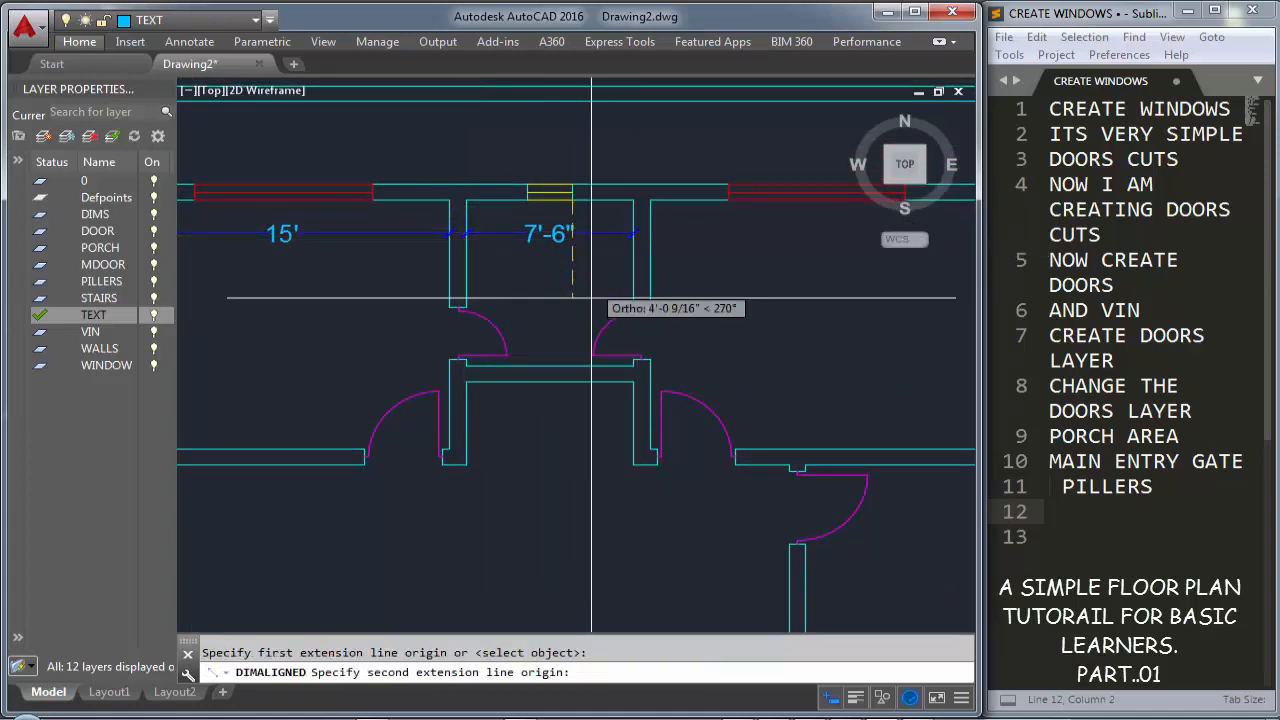
left_click(572, 366)
Add aligned dimensions for the width and the height of the top-right room between its inner wall faces
middle_click_drag(572, 366, 434, 376)
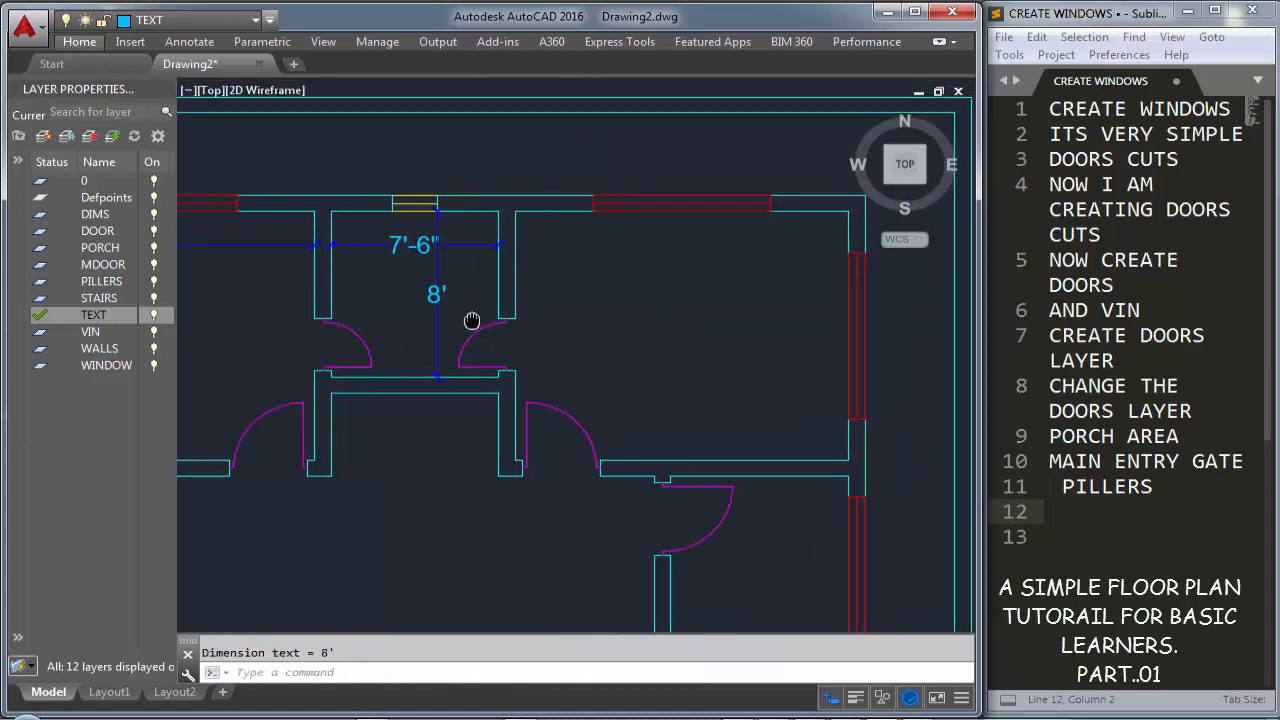
key("Return")
left_click(520, 252)
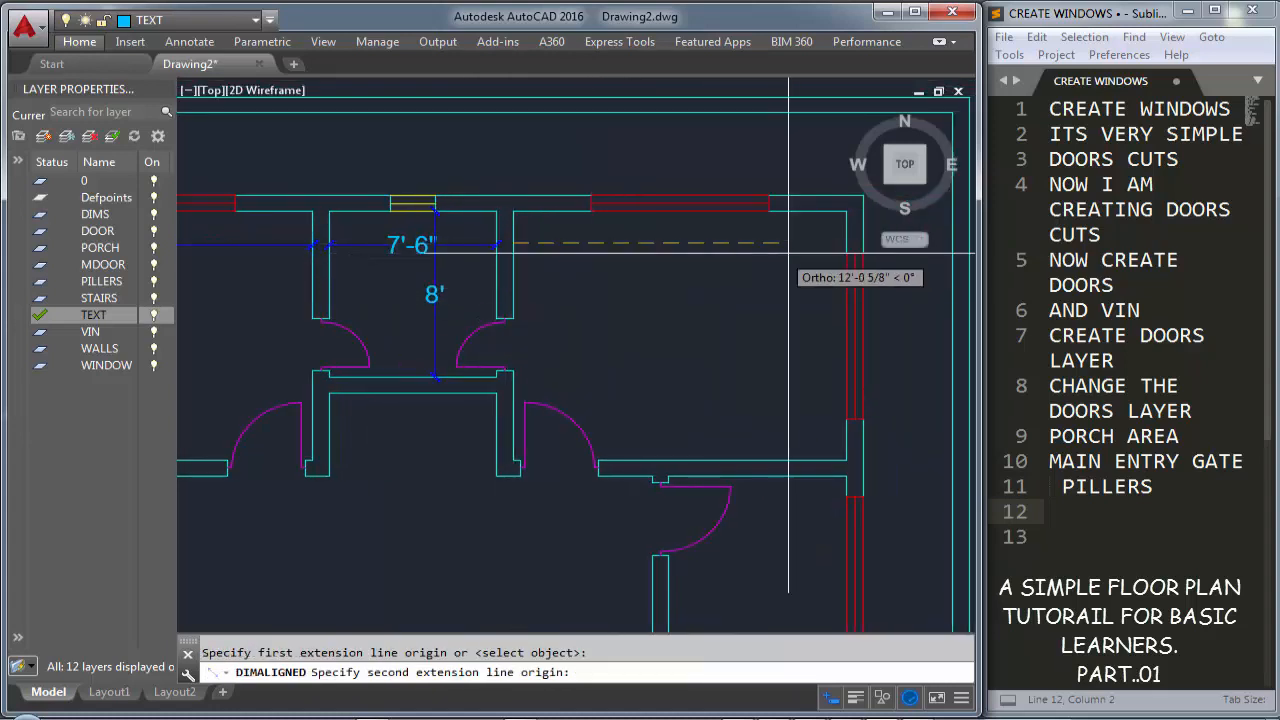
double_click(845, 243)
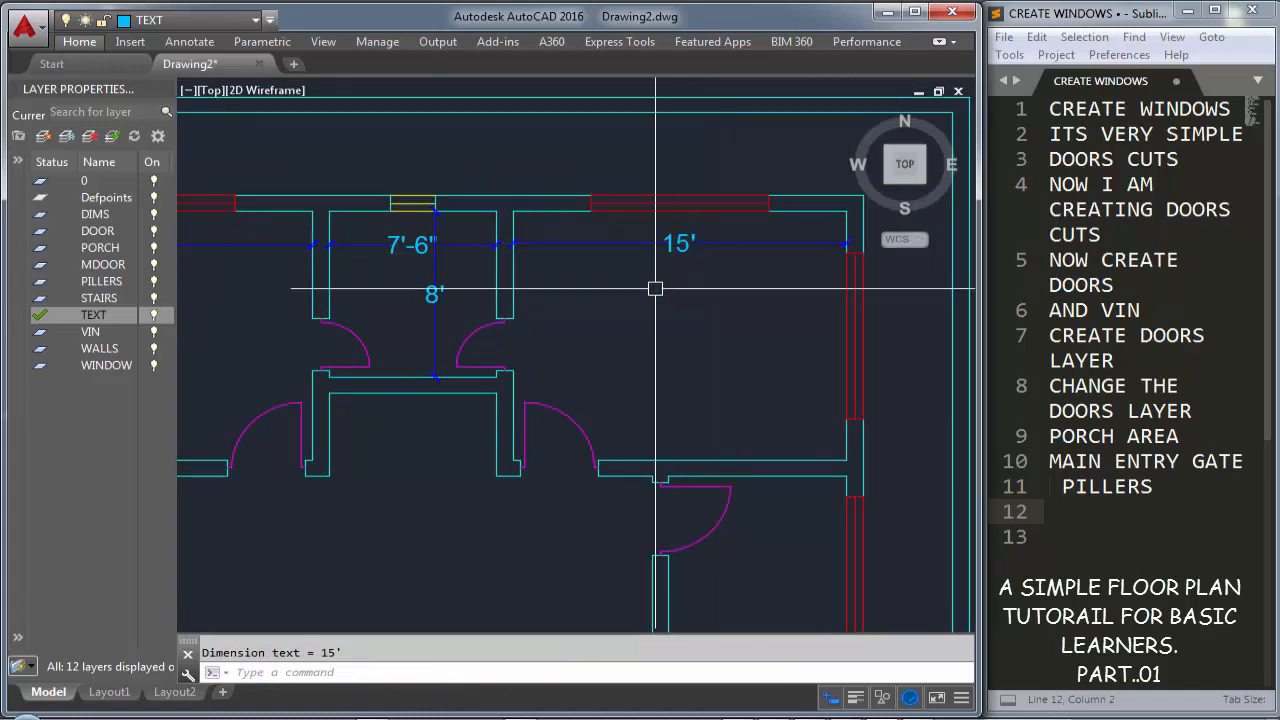
key("Return")
left_click(768, 205)
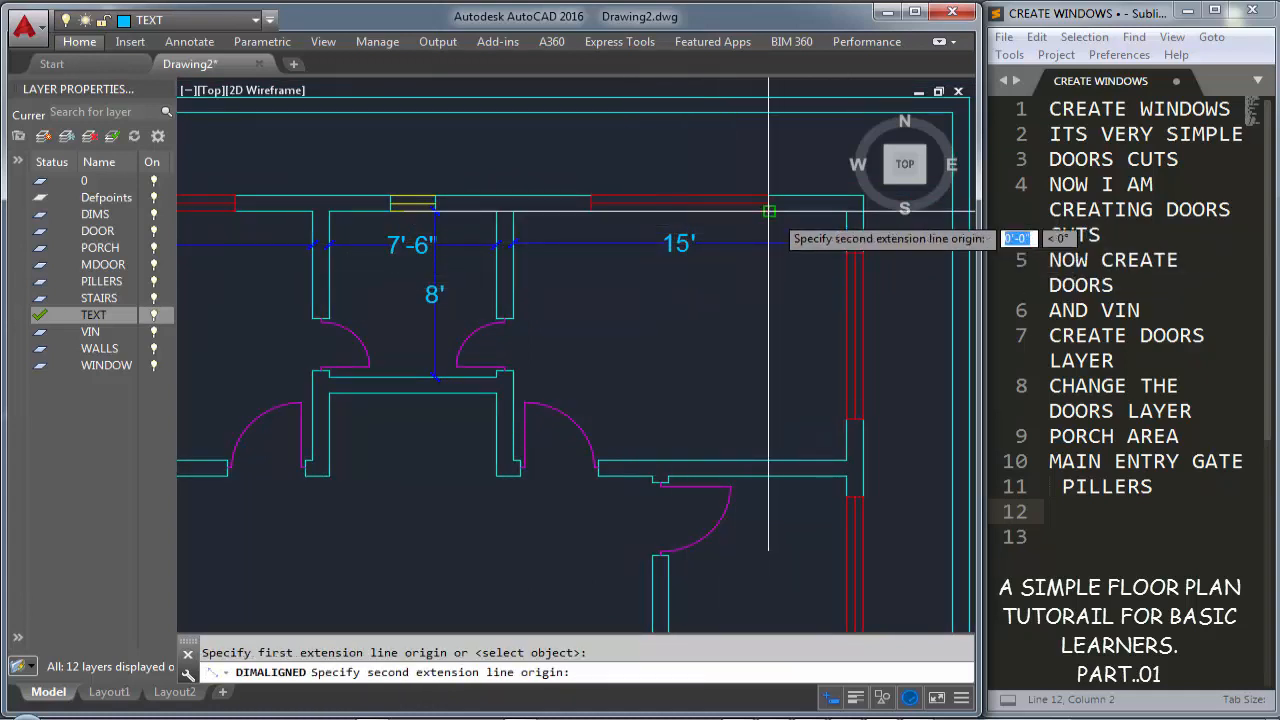
left_click(768, 462)
left_click(768, 462)
mouse_move(694, 383)
middle_mouse_down()
mouse_move(737, 243)
mouse_move(654, 340)
mouse_move(610, 307)
middle_mouse_up()
key("Return")
left_click(617, 255)
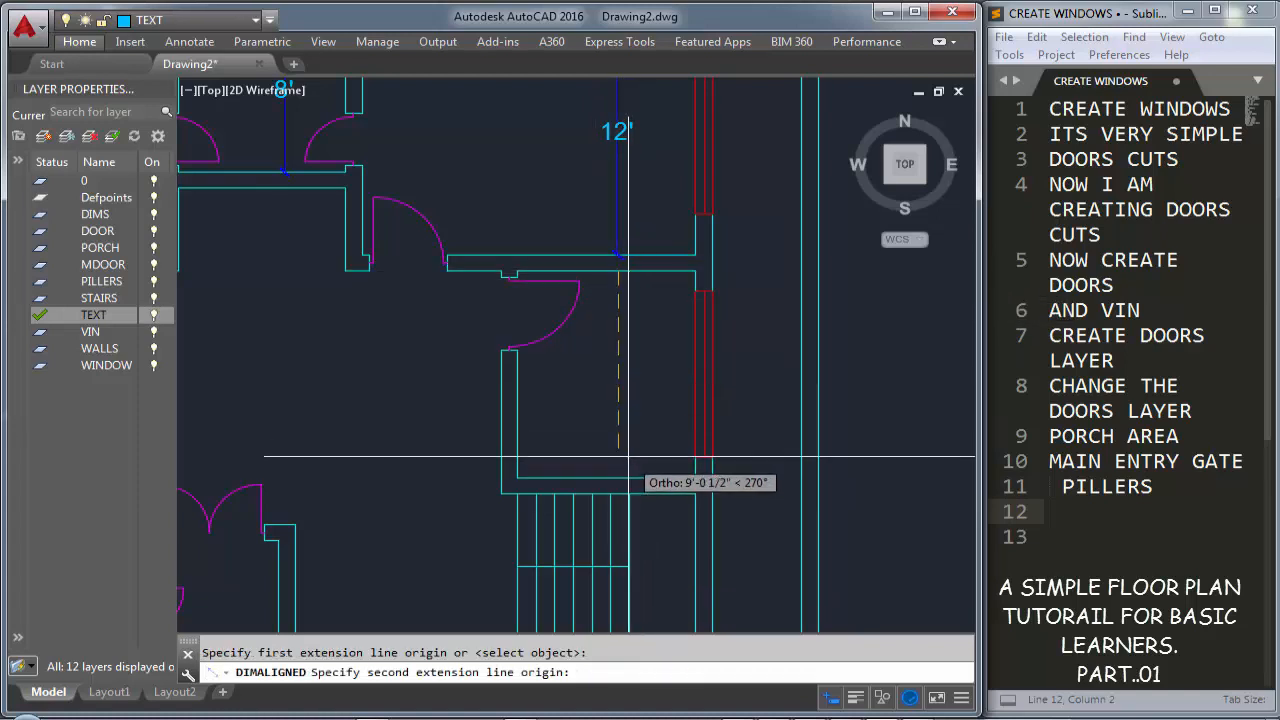
key("Escape")
Dimension the inner height and width of the small room above the stairs with aligned dimensions beside its right and lower walls
key("Return")
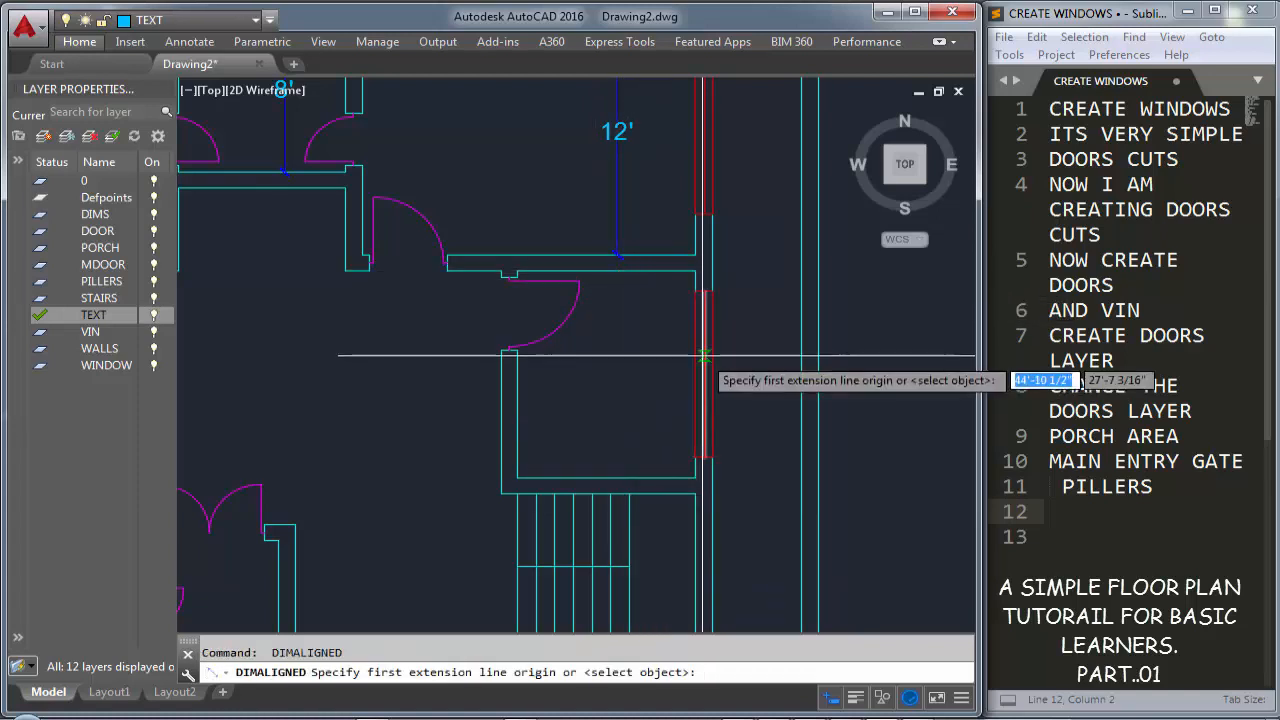
left_click(694, 271)
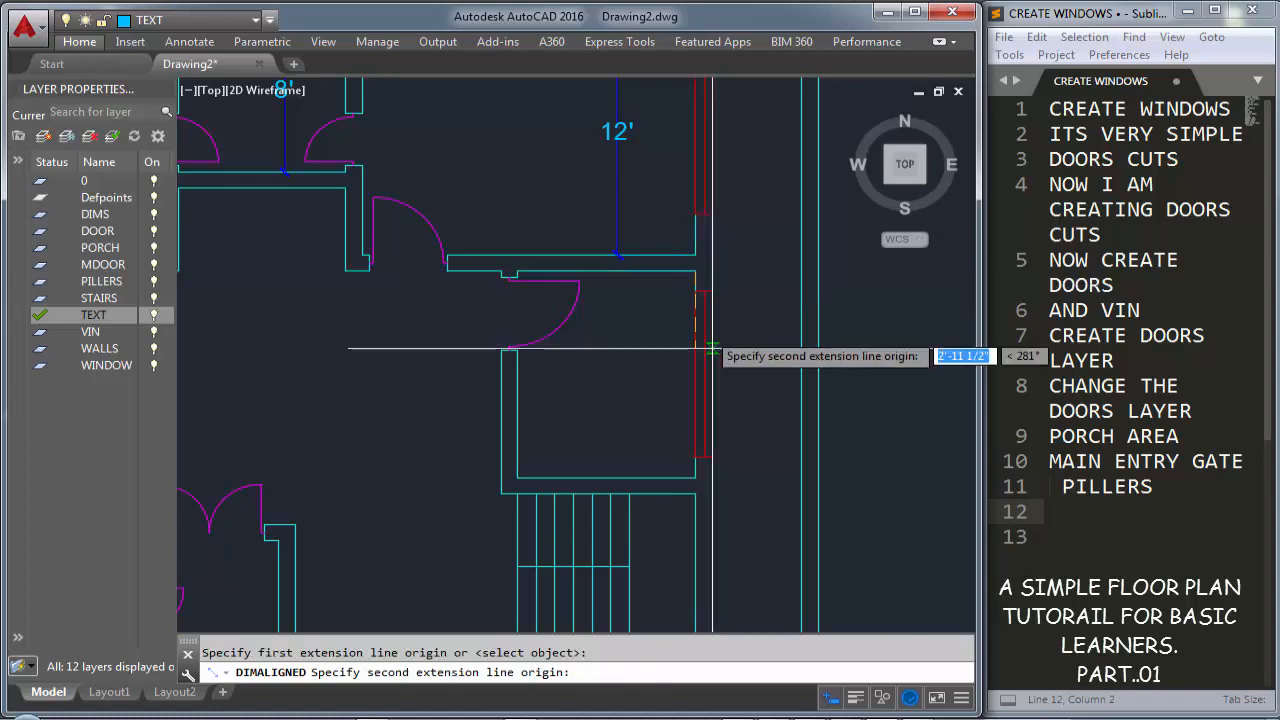
left_click(694, 479)
left_click(680, 410)
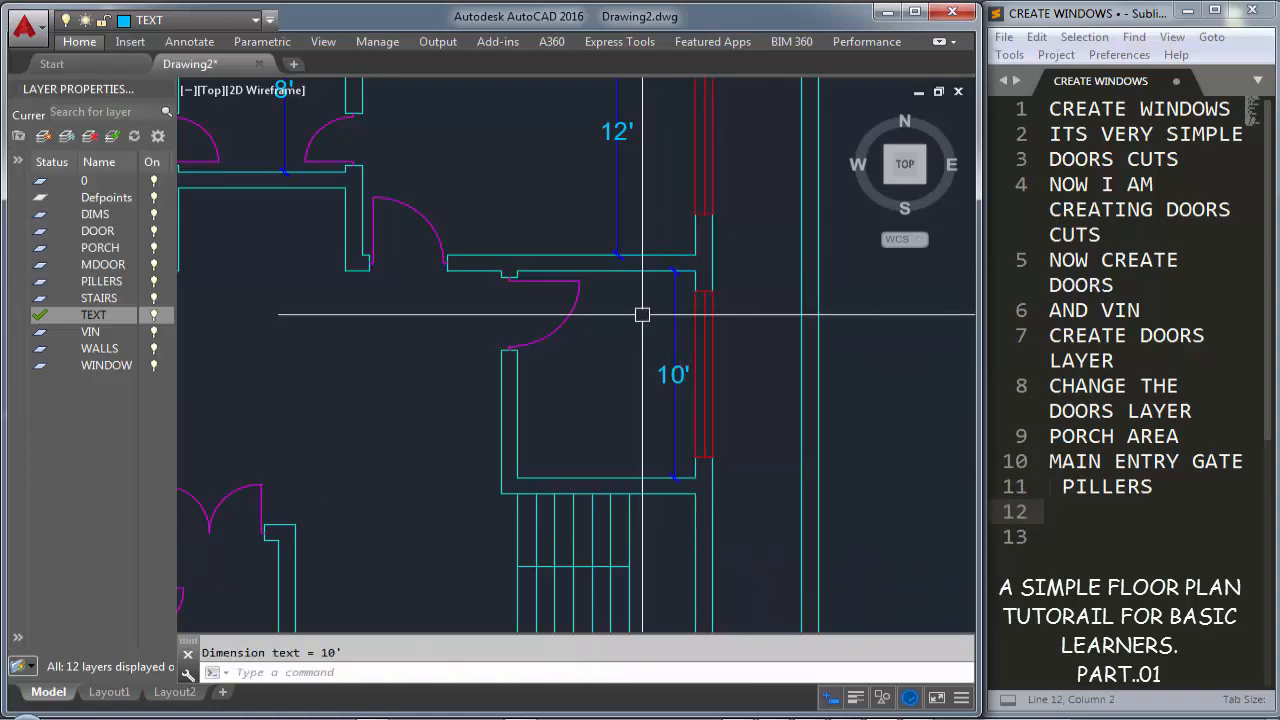
key("Return")
key("Return")
left_click(618, 479)
left_click(621, 459)
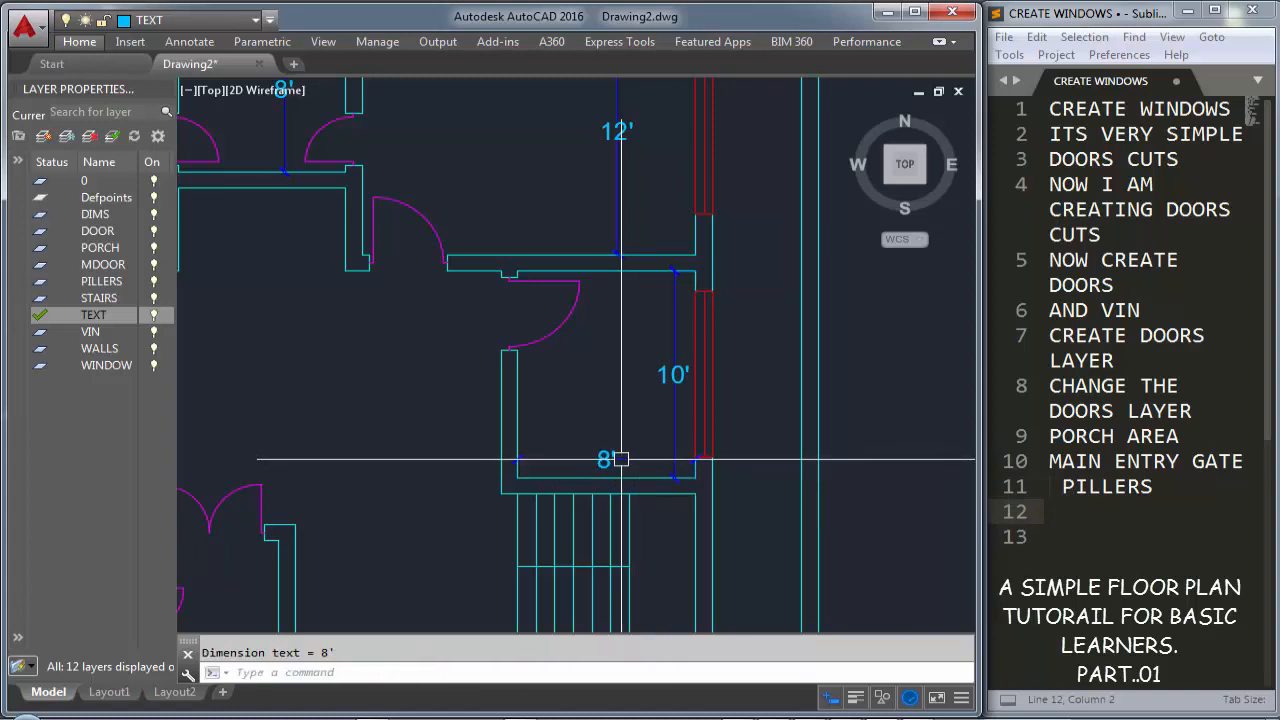
Add an aligned dimension to the upper wall line of the recess below the small middle room, placed just beneath it
middle_click_drag(610, 378, 760, 383)
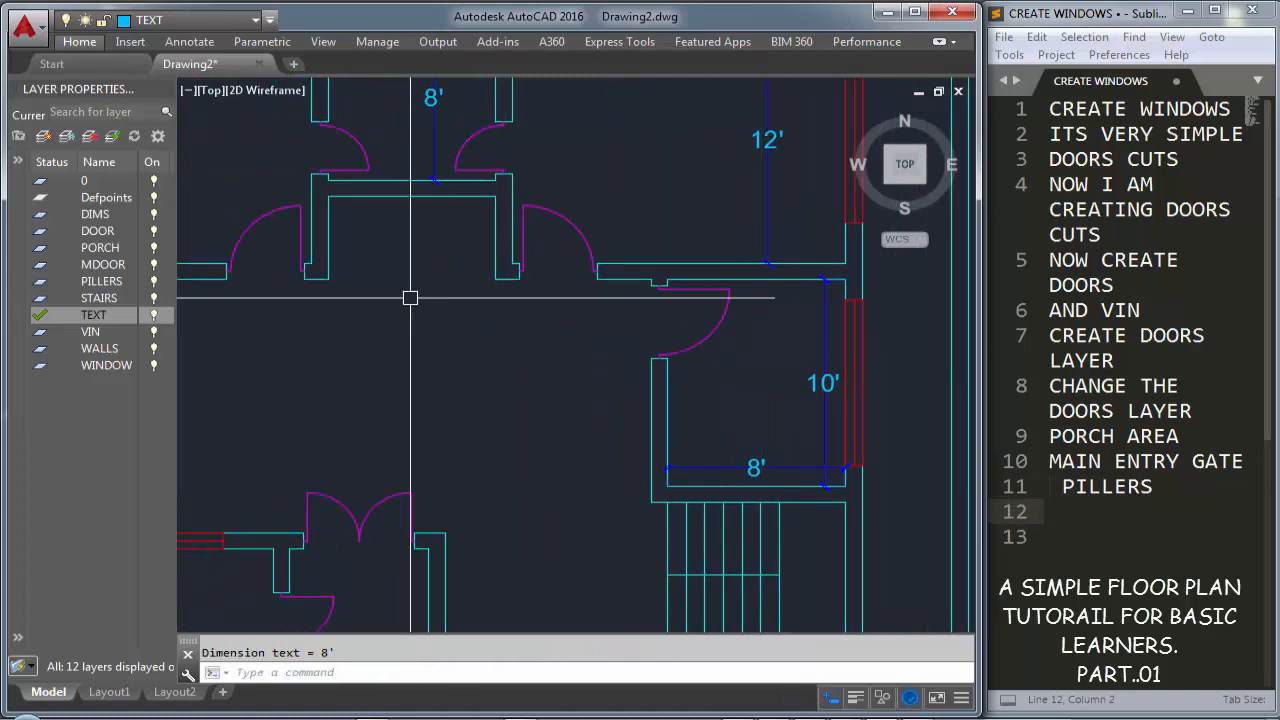
middle_click_drag(411, 294, 550, 351)
key("Return")
key("Return")
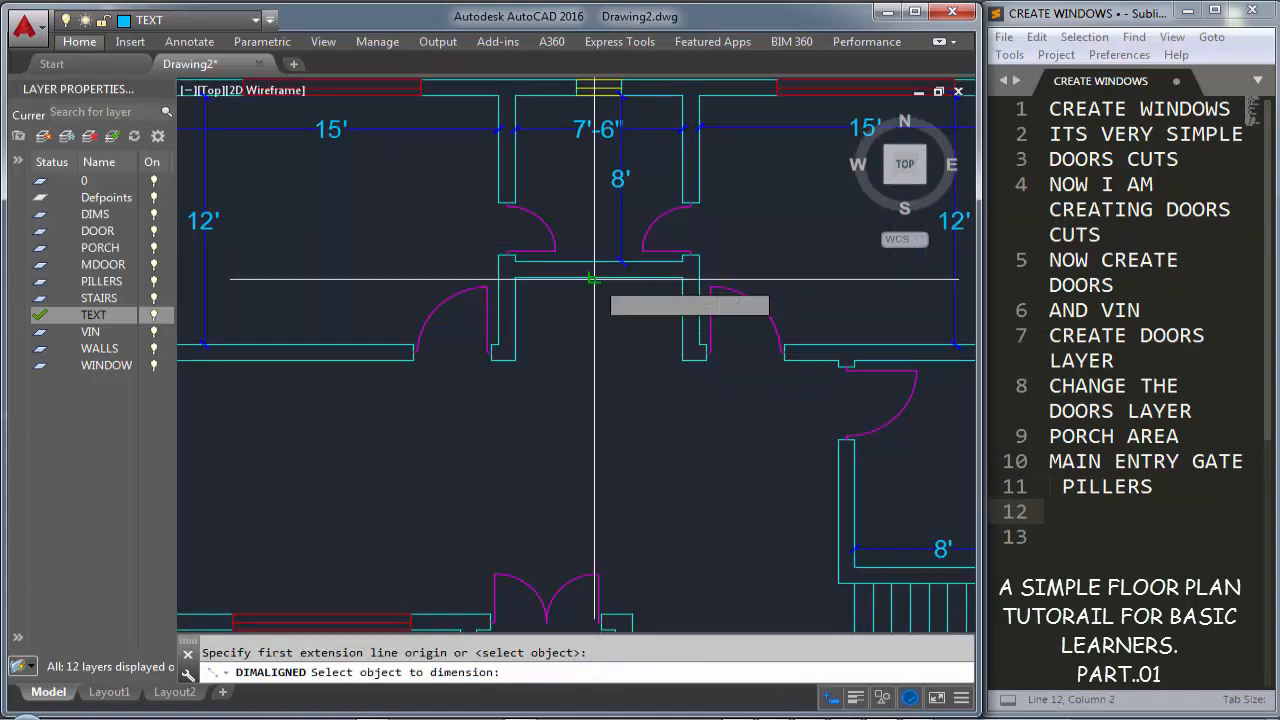
left_click(594, 279)
left_click(598, 292)
Add a vertical aligned dimension near the left windows of the hall, between its lower and upper inner wall faces
mouse_move(600, 351)
middle_mouse_down()
mouse_move(566, 346)
mouse_move(581, 248)
mouse_move(716, 221)
middle_mouse_up()
key("Return")
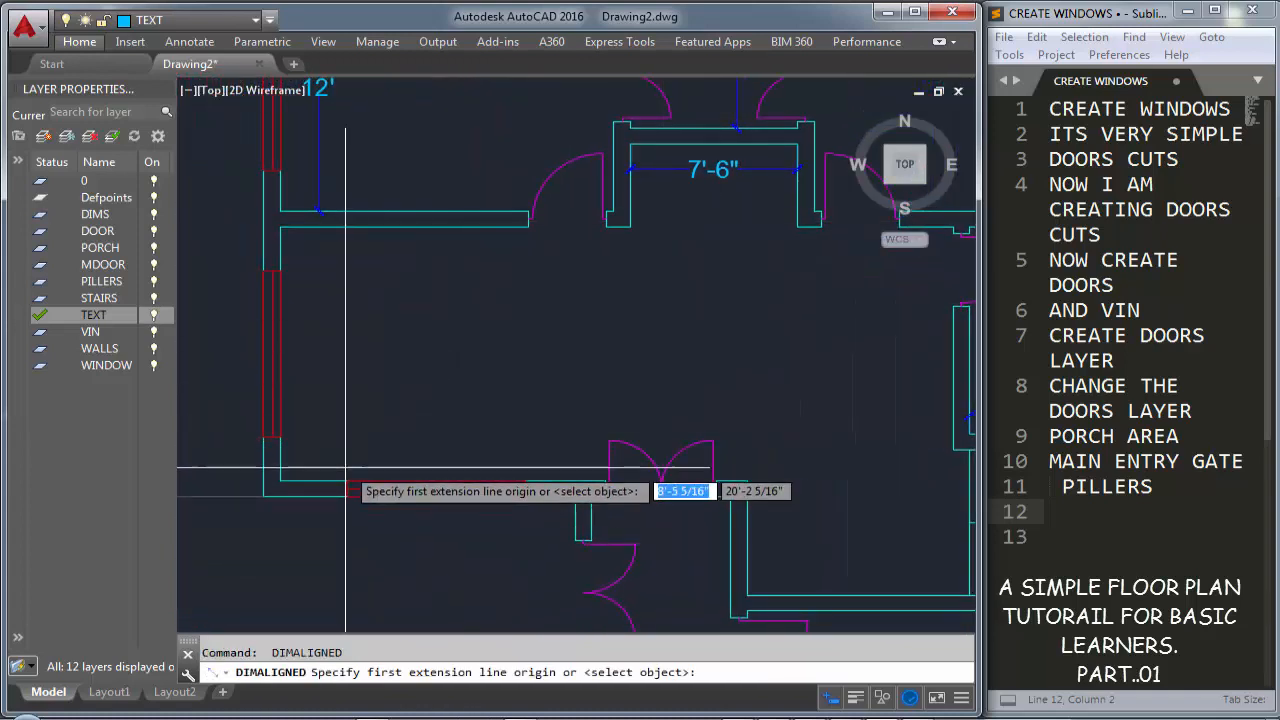
left_click(335, 481)
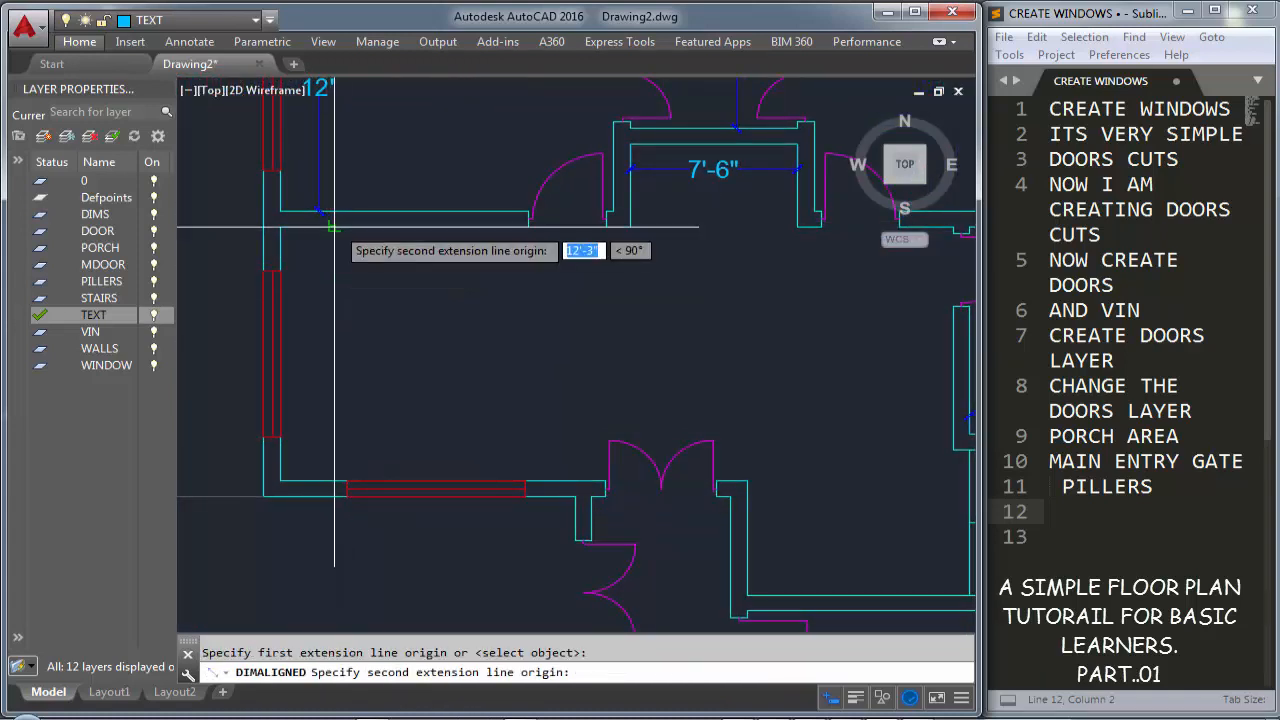
left_click(335, 226)
left_click(335, 226)
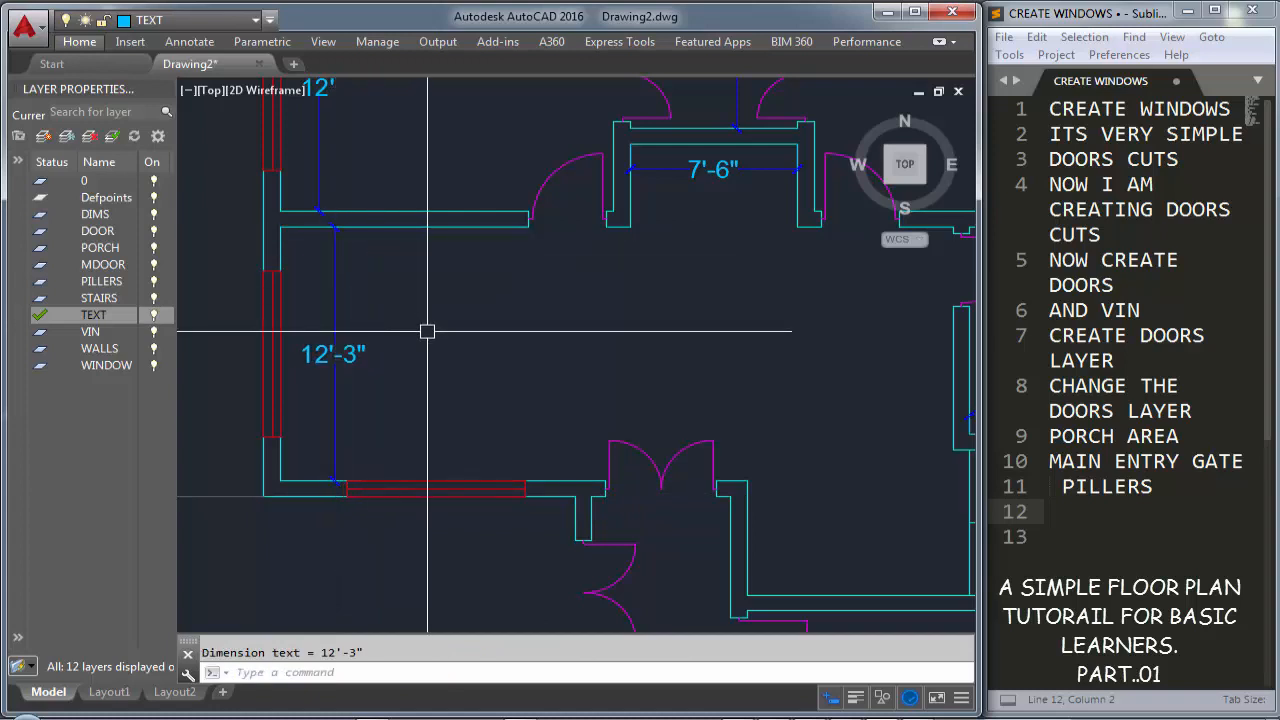
Add a horizontal aligned dimension above the hall's lower wall, from the double door's left jamb to the left wall
key("Return")
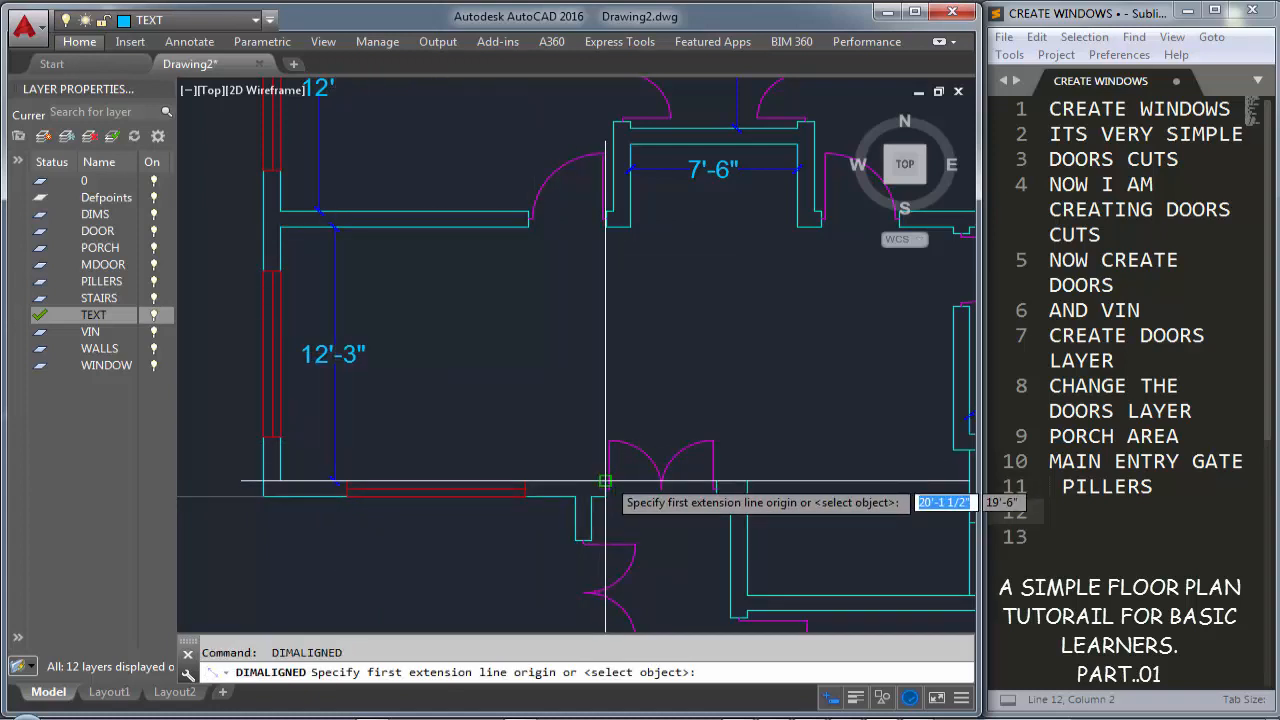
left_click(607, 481)
left_click(279, 481)
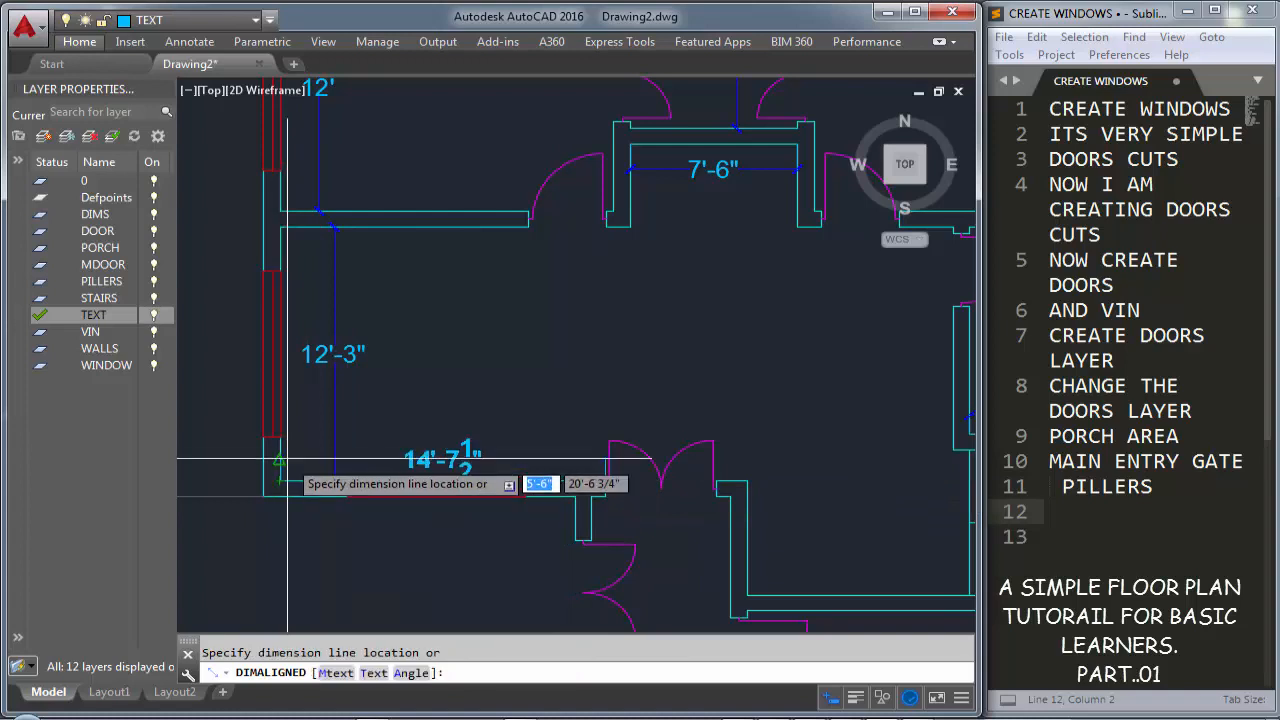
left_click(356, 449)
Add a horizontal aligned dimension along the lower wall, from the first stair line to the hall wall on its left
middle_click_drag(467, 387, 351, 408)
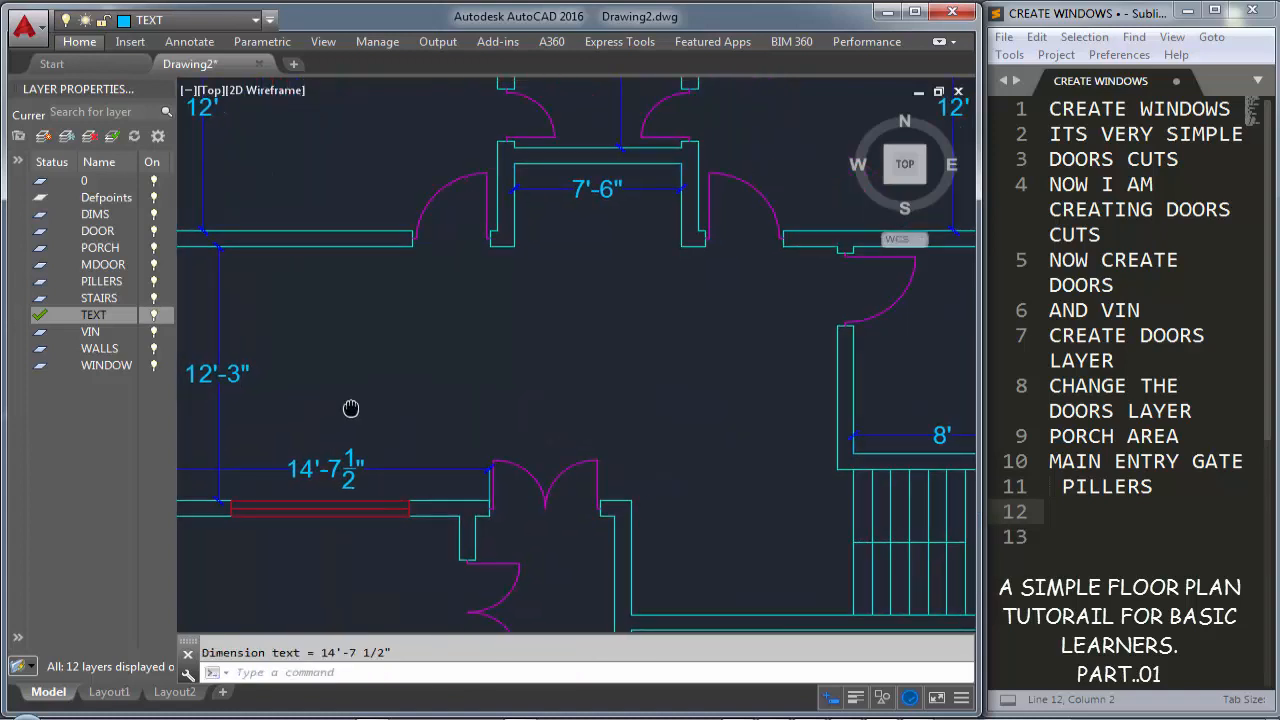
middle_click_drag(467, 369, 326, 294)
middle_click_drag(485, 465, 389, 376)
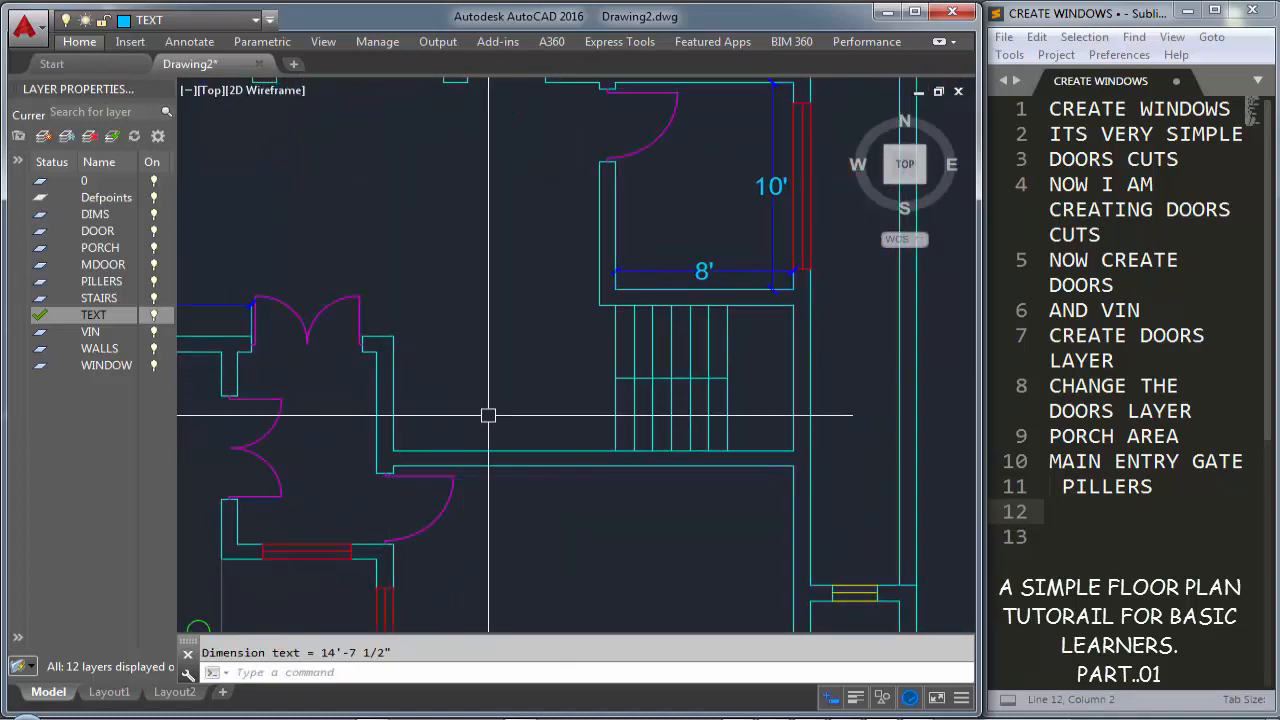
key("space")
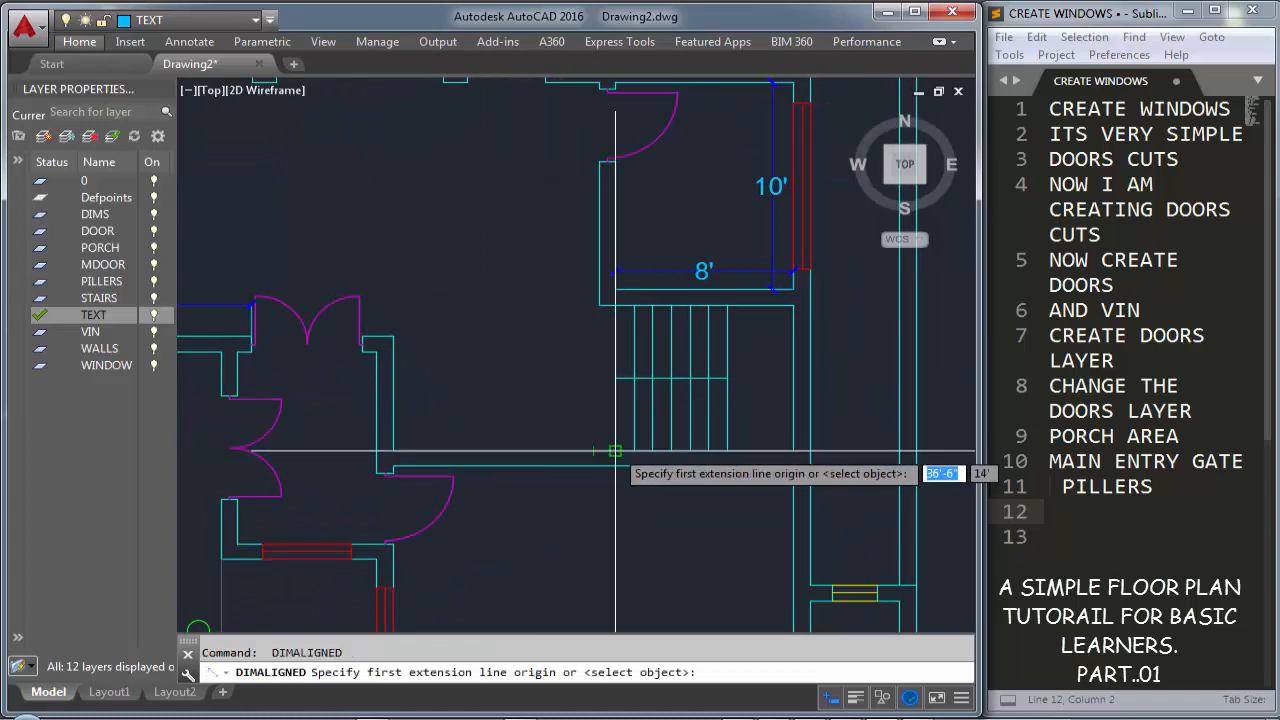
left_click(615, 450)
left_click(391, 450)
left_click(500, 432)
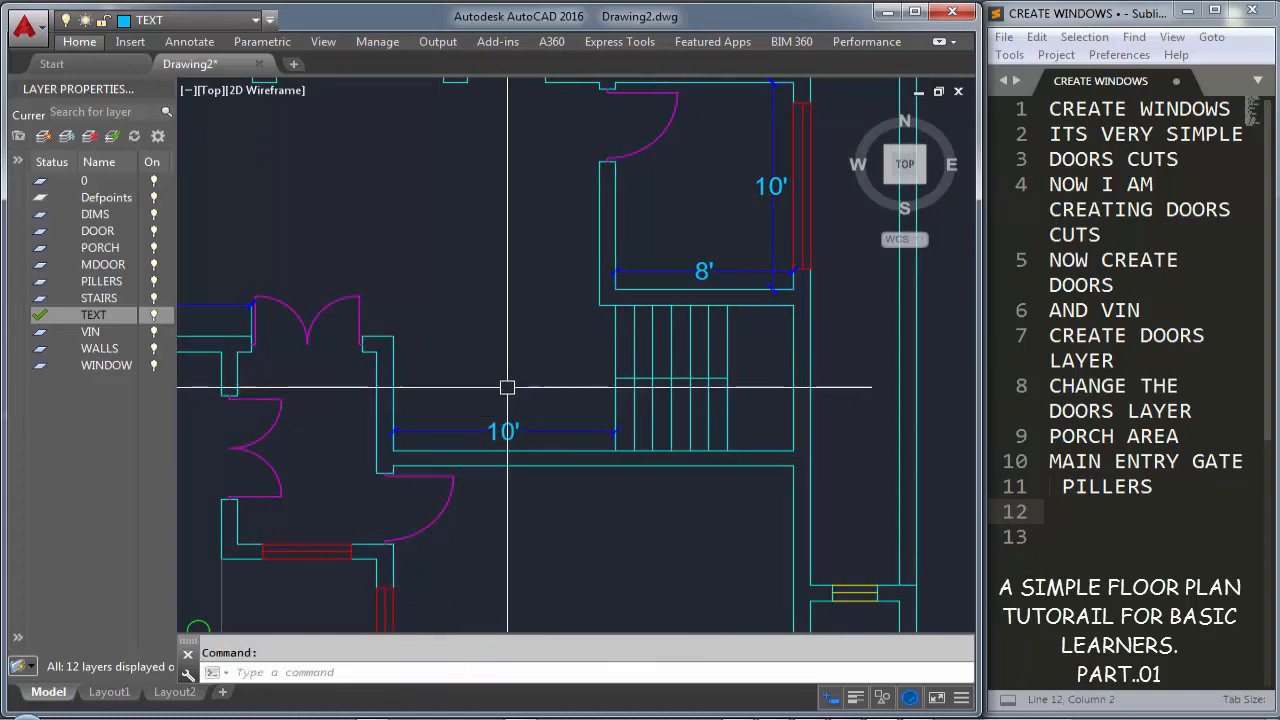
Add a vertical aligned dimension just left of the stairs, between the upper wall's corner and the lower wall
middle_click_drag(516, 378, 423, 390)
key("space")
left_click(507, 317)
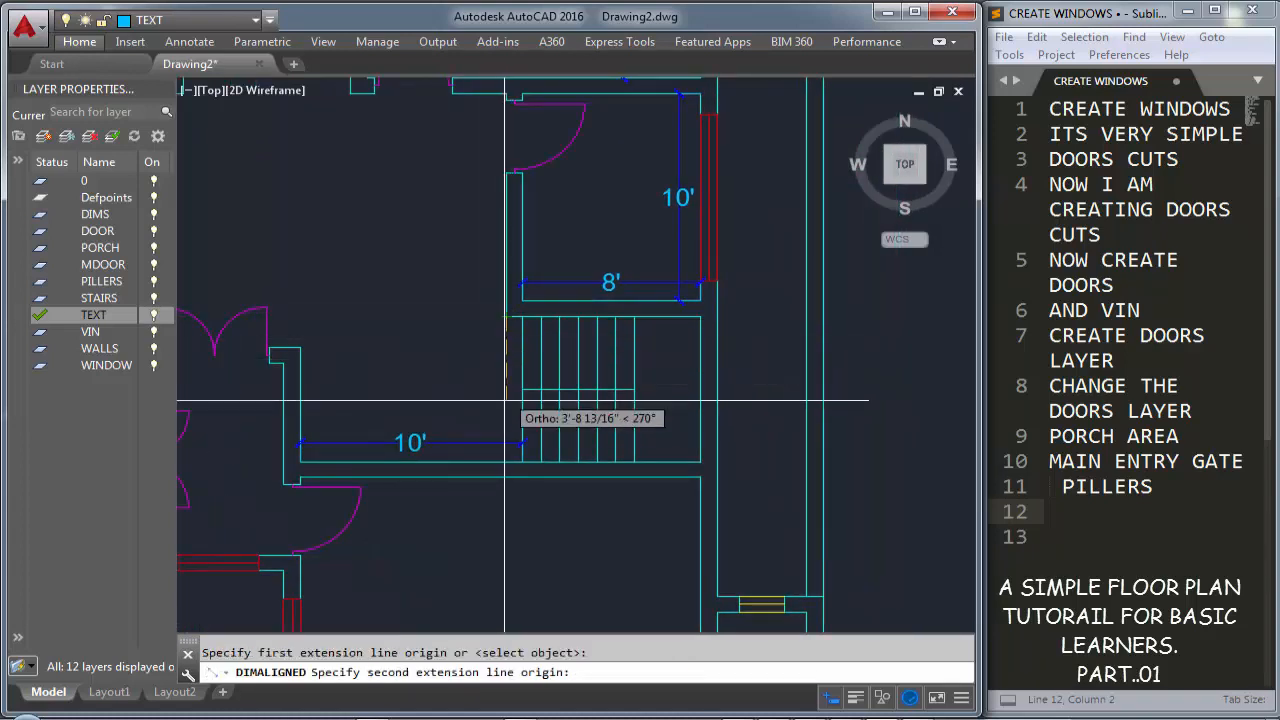
scroll(500, 462, "up", 4)
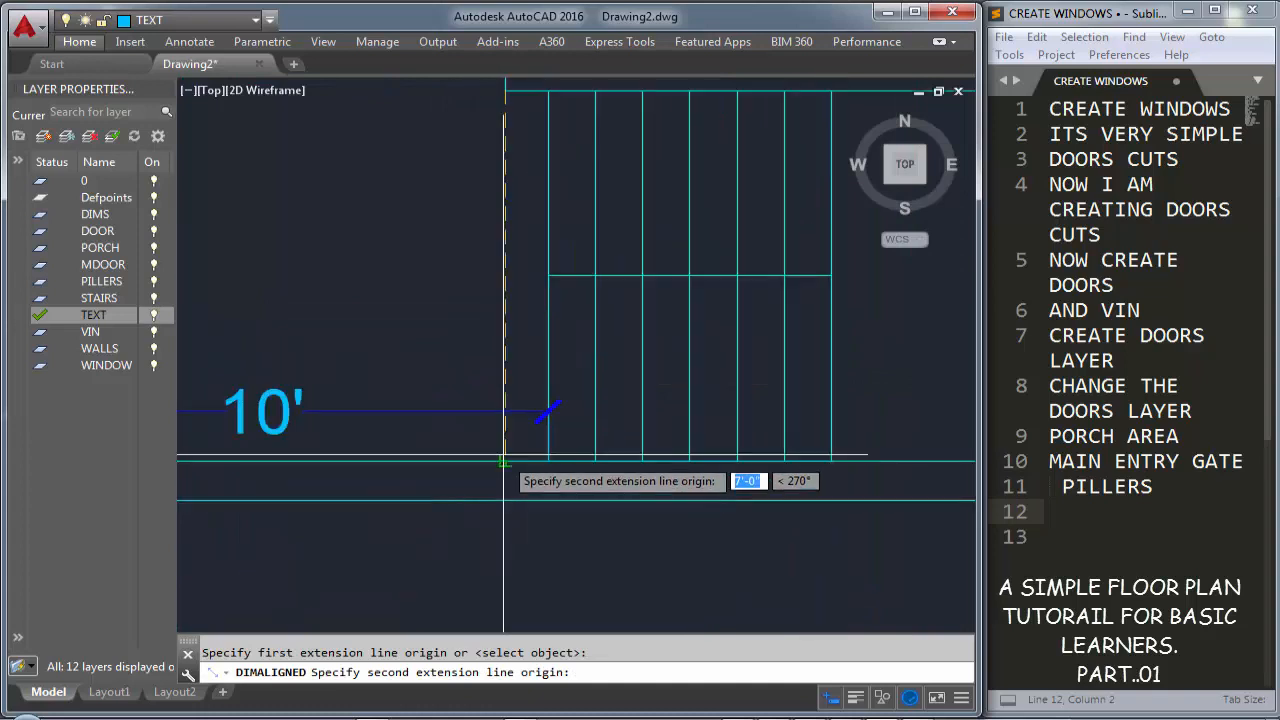
left_click(505, 461)
Add a vertical aligned dimension just right of the last stair line, from the upper wall to the stairs' middle line
middle_click_drag(583, 295, 324, 325)
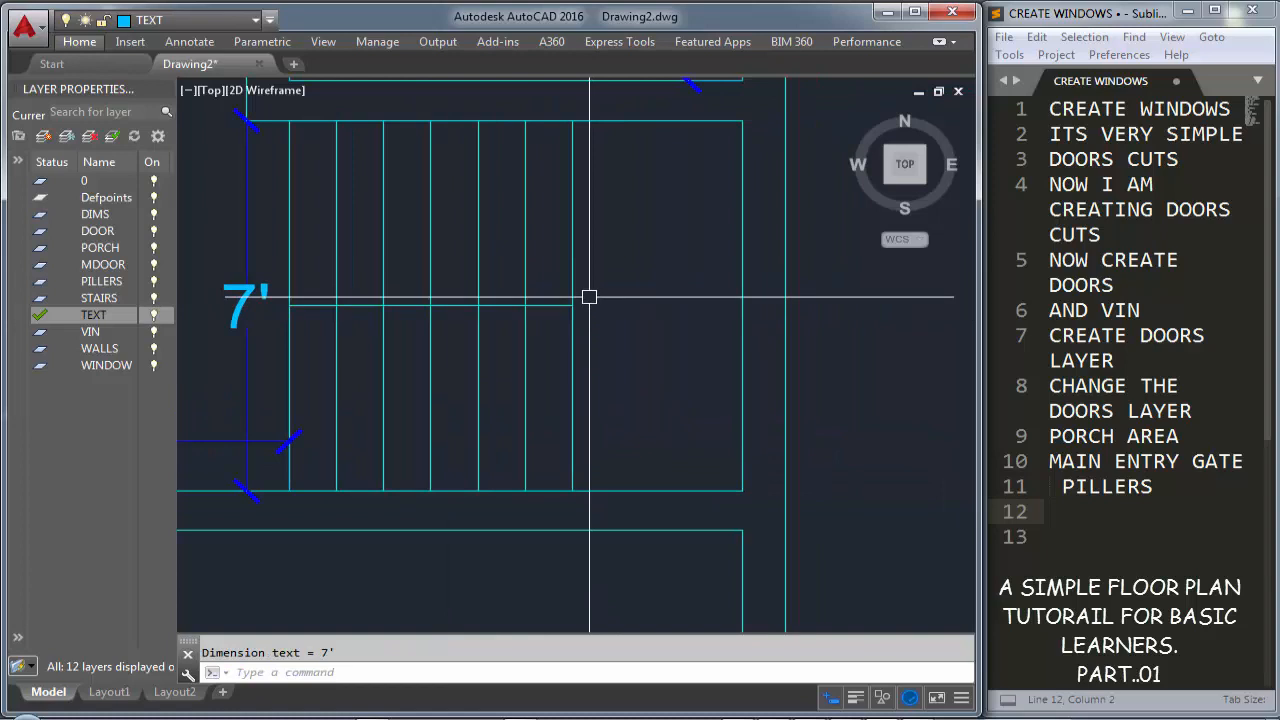
key("Return")
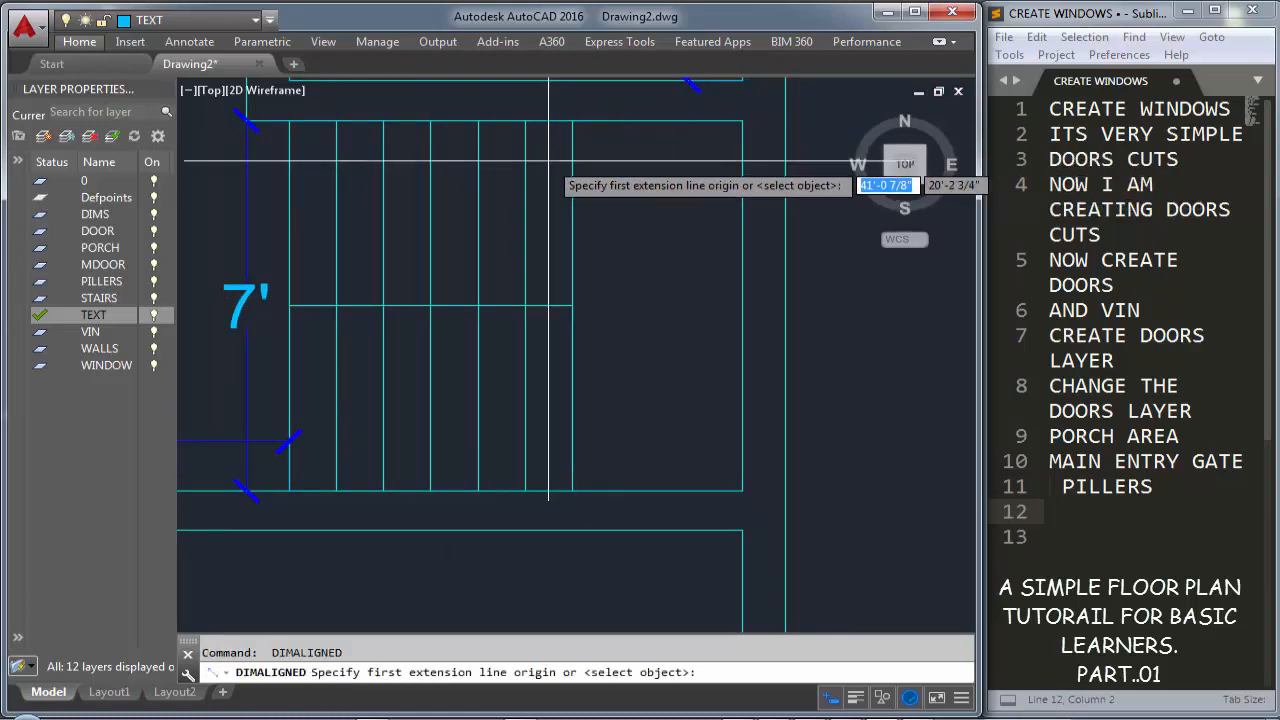
left_click(572, 131)
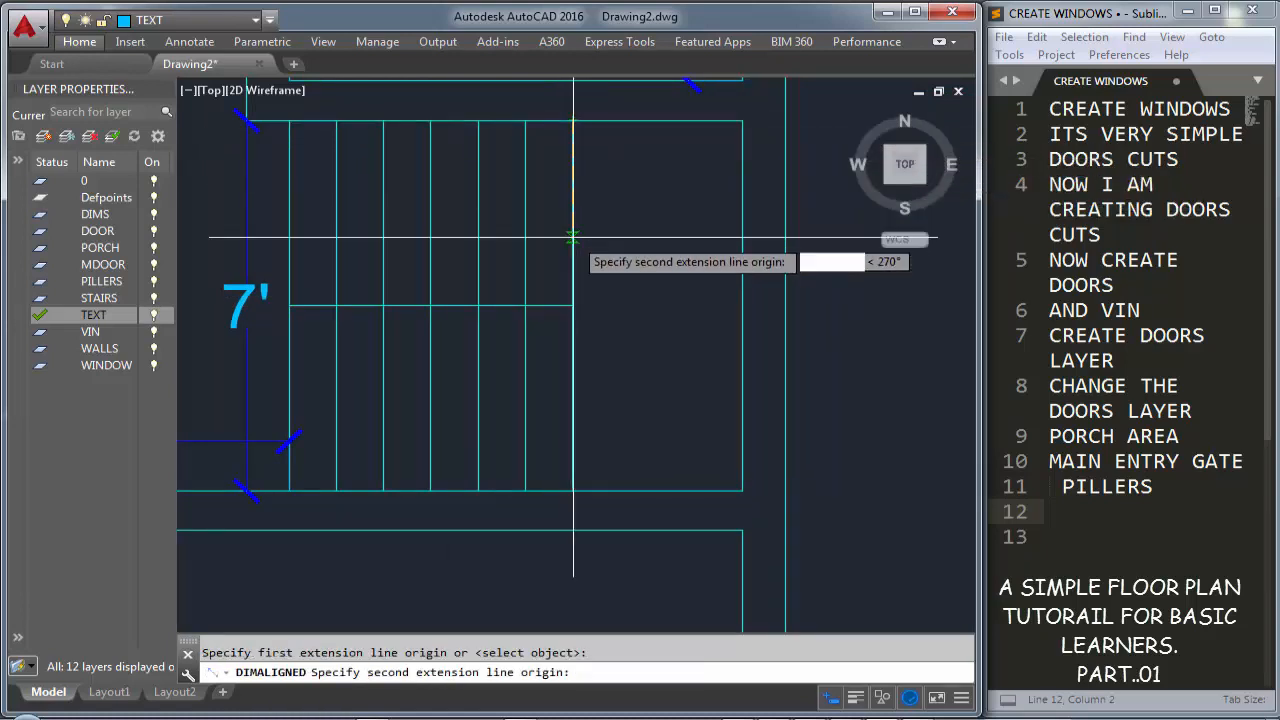
left_click(572, 306)
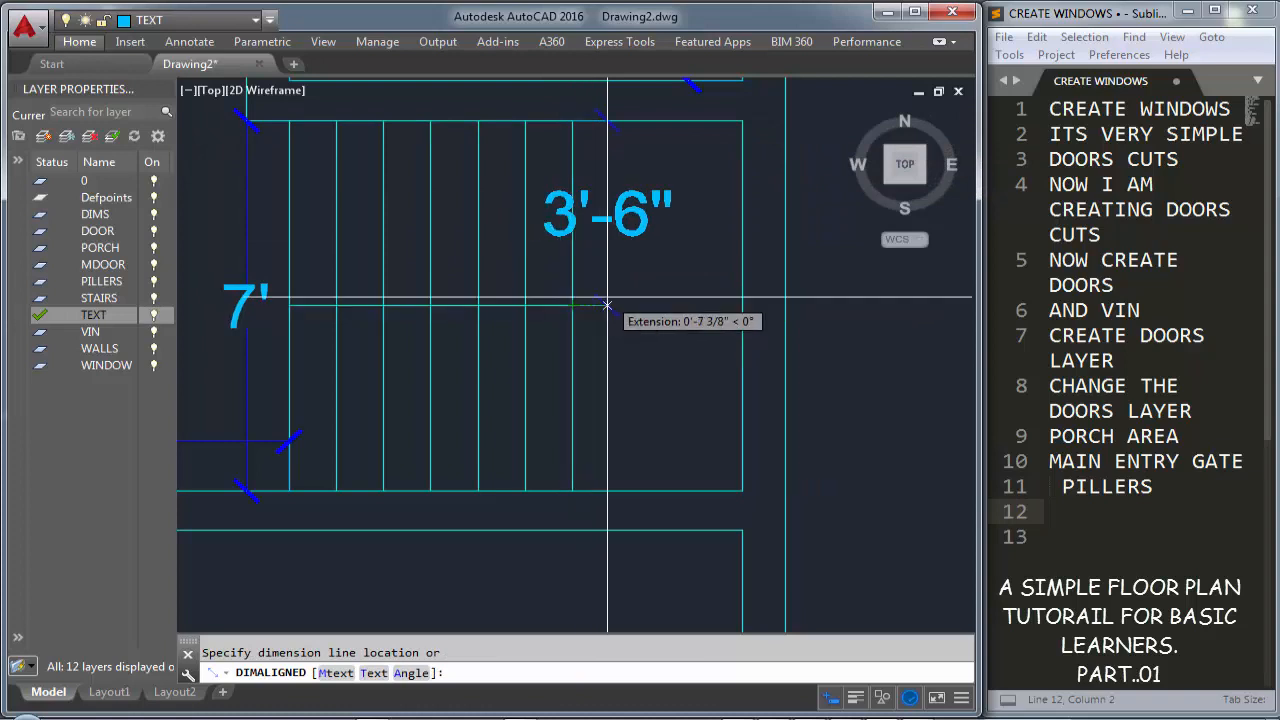
Add a horizontal aligned dimension across the stair landing, from the last stair line's lower end to the right wall
middle_click_drag(677, 389, 580, 297)
key("Return")
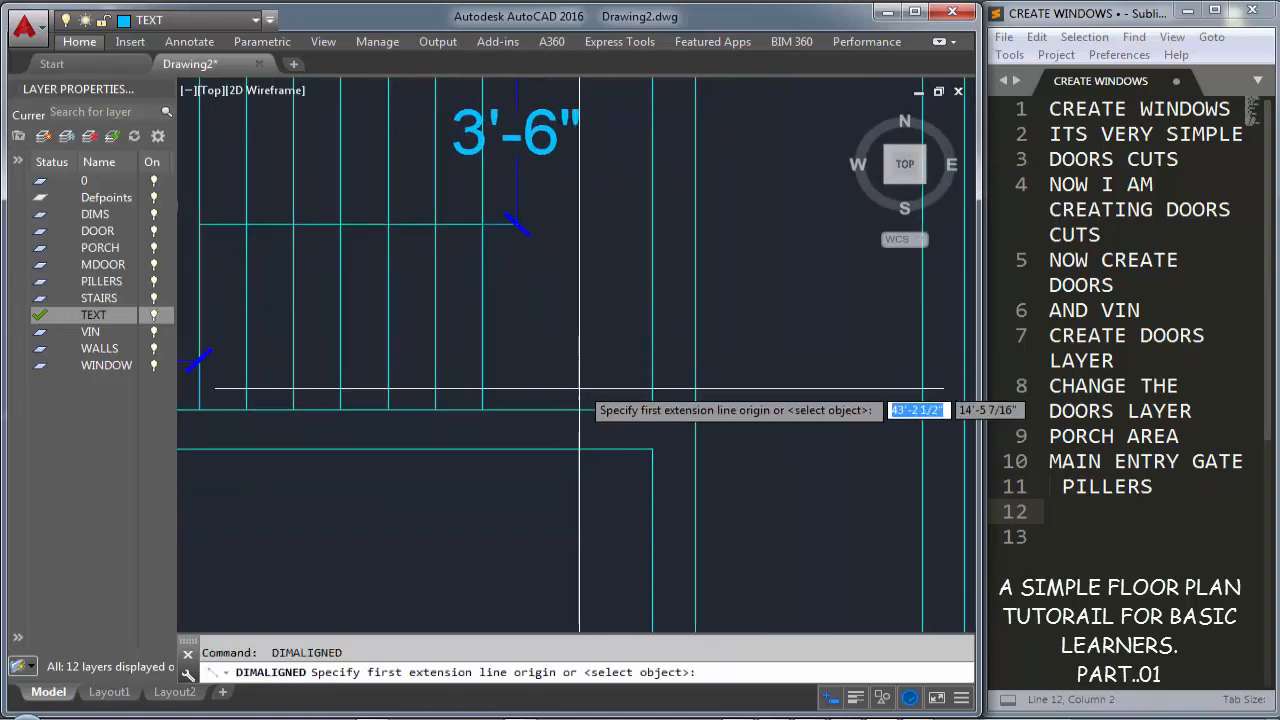
left_click(484, 409)
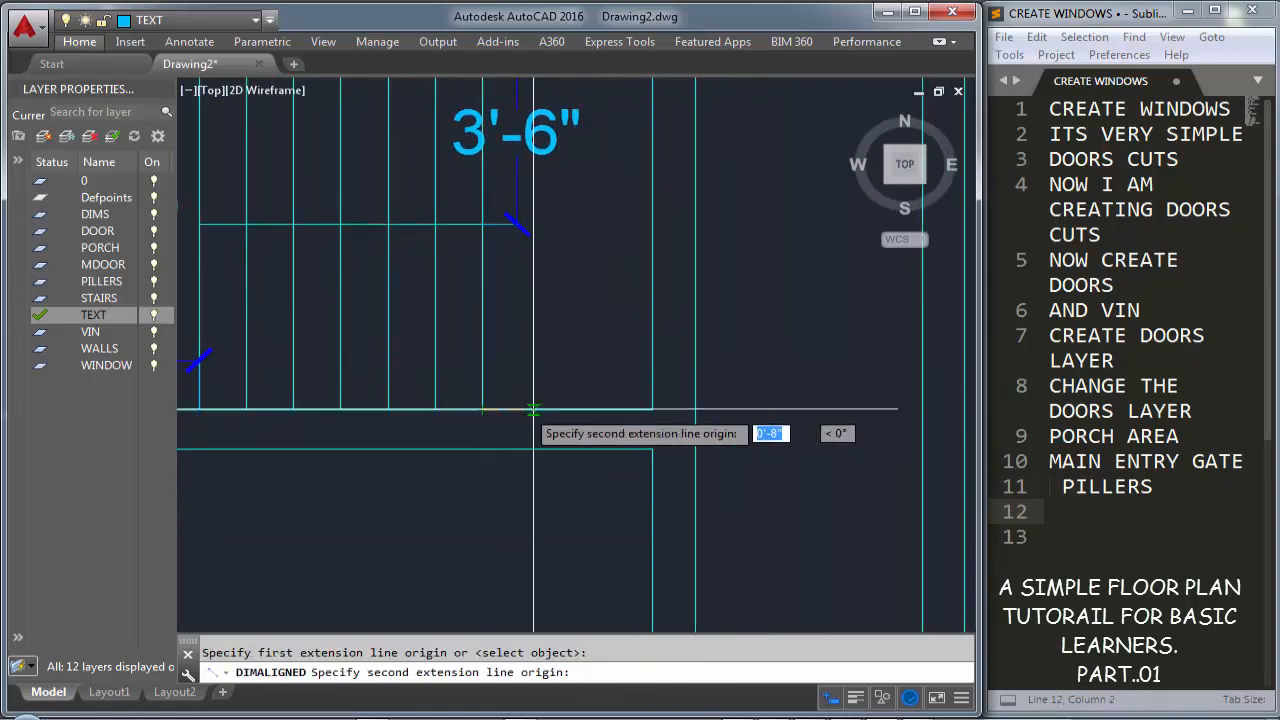
left_click(652, 409)
left_click(612, 349)
Add a vertical aligned dimension along the stair landing's right wall, between the upper and lower walls
mouse_move(582, 262)
middle_mouse_down()
mouse_move(560, 317)
mouse_move(560, 306)
mouse_move(738, 310)
mouse_move(475, 306)
middle_mouse_up()
key("Return")
key("Return")
left_click(549, 292)
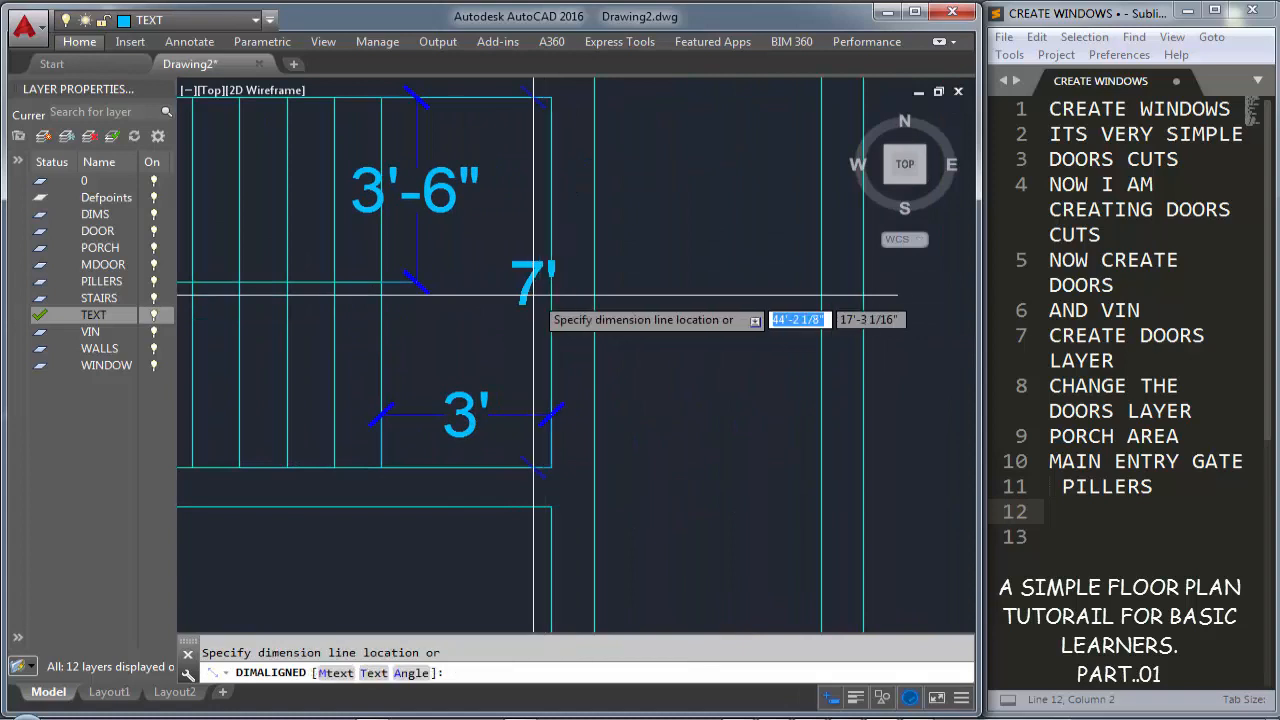
Add a horizontal aligned dimension below the upper wall of the large room under the stairs, between its left and right walls
scroll(527, 294, "down", 3)
middle_click_drag(449, 357, 568, 231)
key("Return")
key("Return")
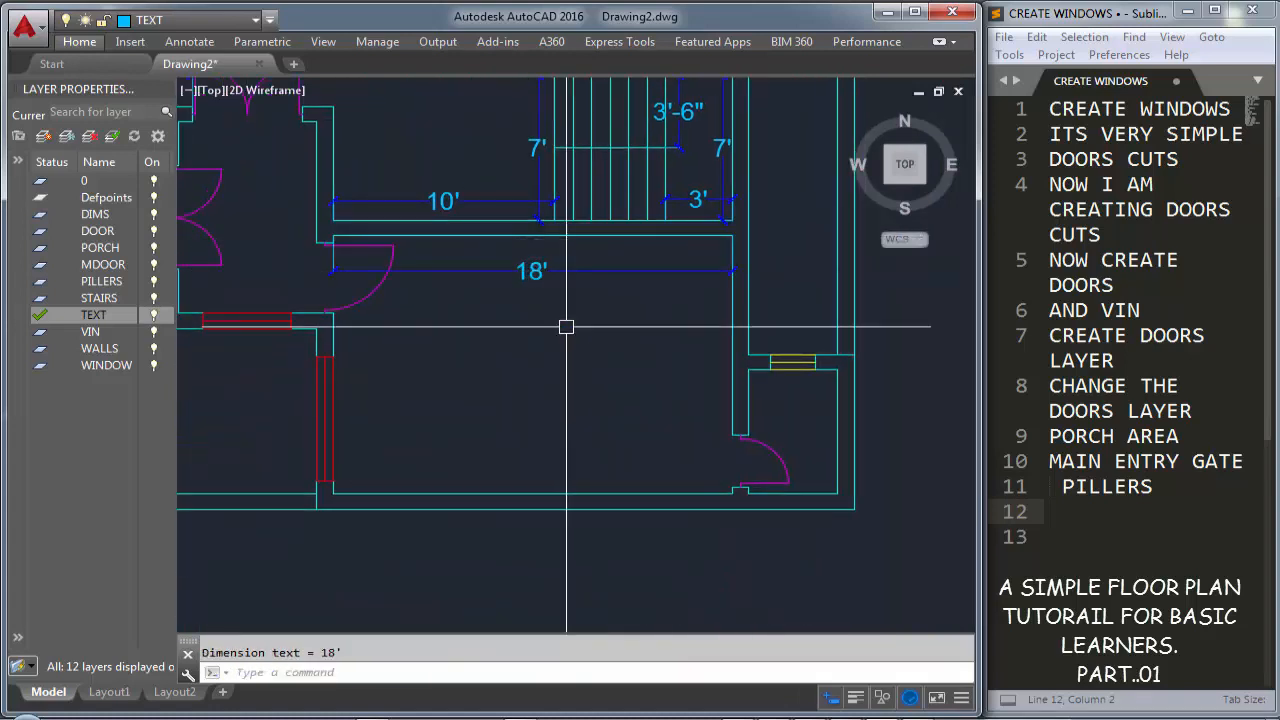
Add a vertical aligned dimension inside the large room below the stairs, from its upper inner wall to its lower inner wall
middle_click_drag(566, 326, 526, 275)
key("Return")
left_click(563, 186)
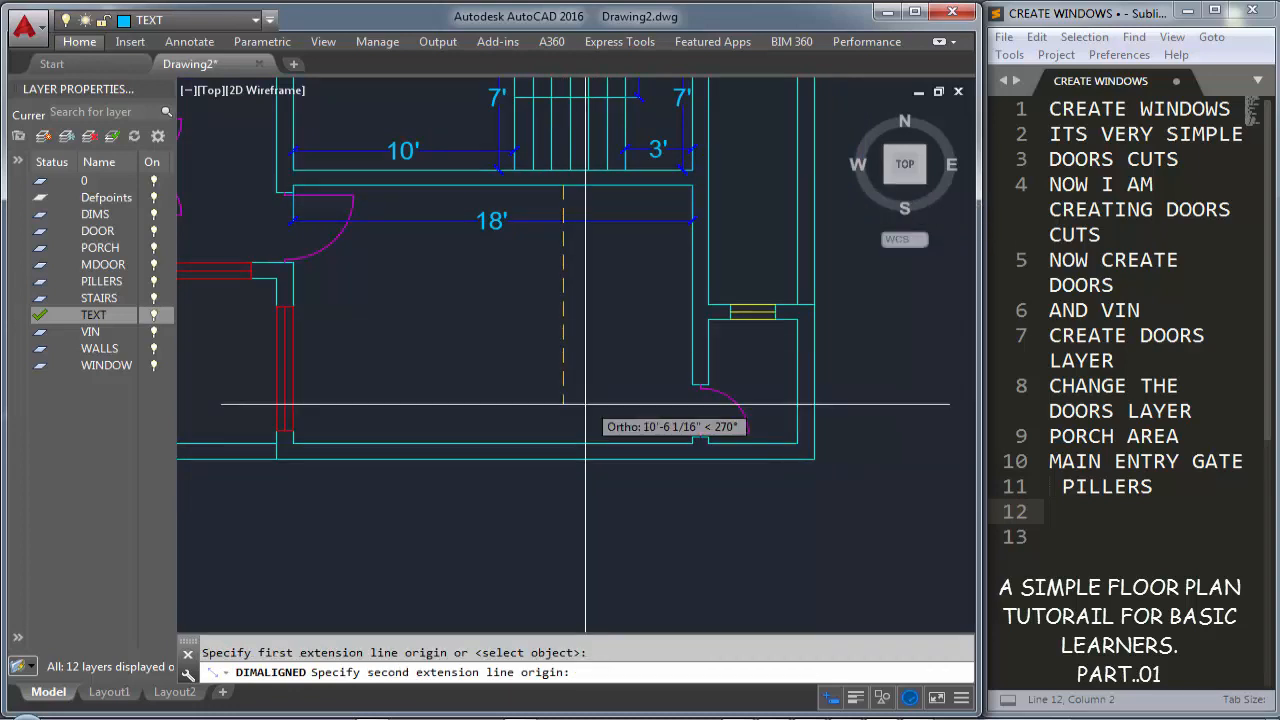
left_click(563, 444)
left_click(565, 443)
Add a horizontal aligned dimension across the small lower-right bathroom, between its inner side walls just below the ventilator
middle_click_drag(626, 363, 332, 341)
scroll(410, 344, "up", 2)
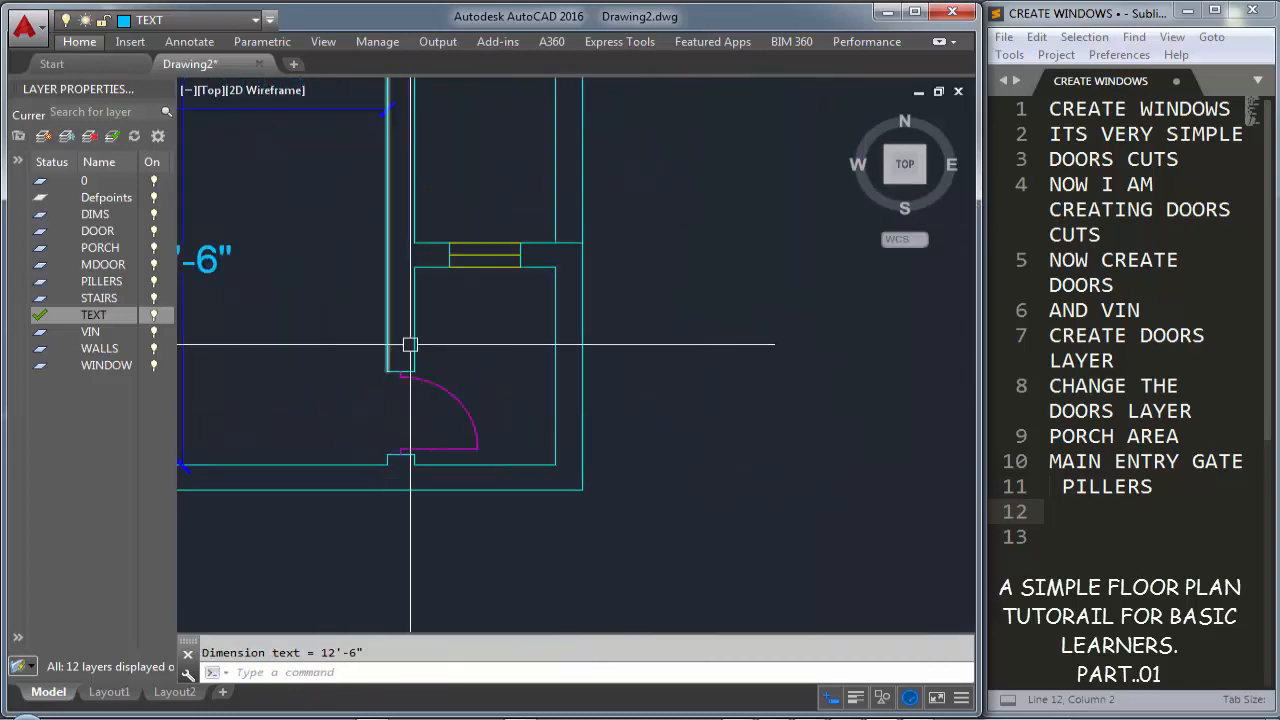
scroll(455, 310, "up", 2)
key("Return")
left_click(383, 286)
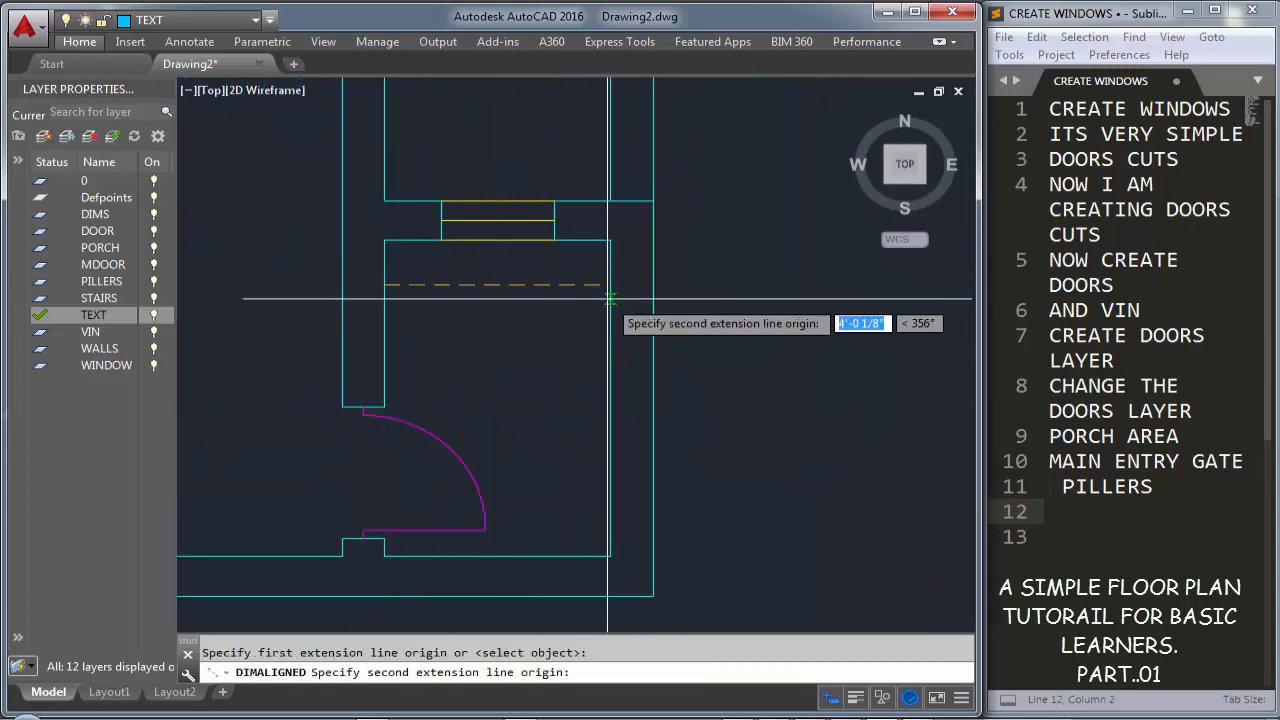
left_click(609, 286)
left_click(606, 286)
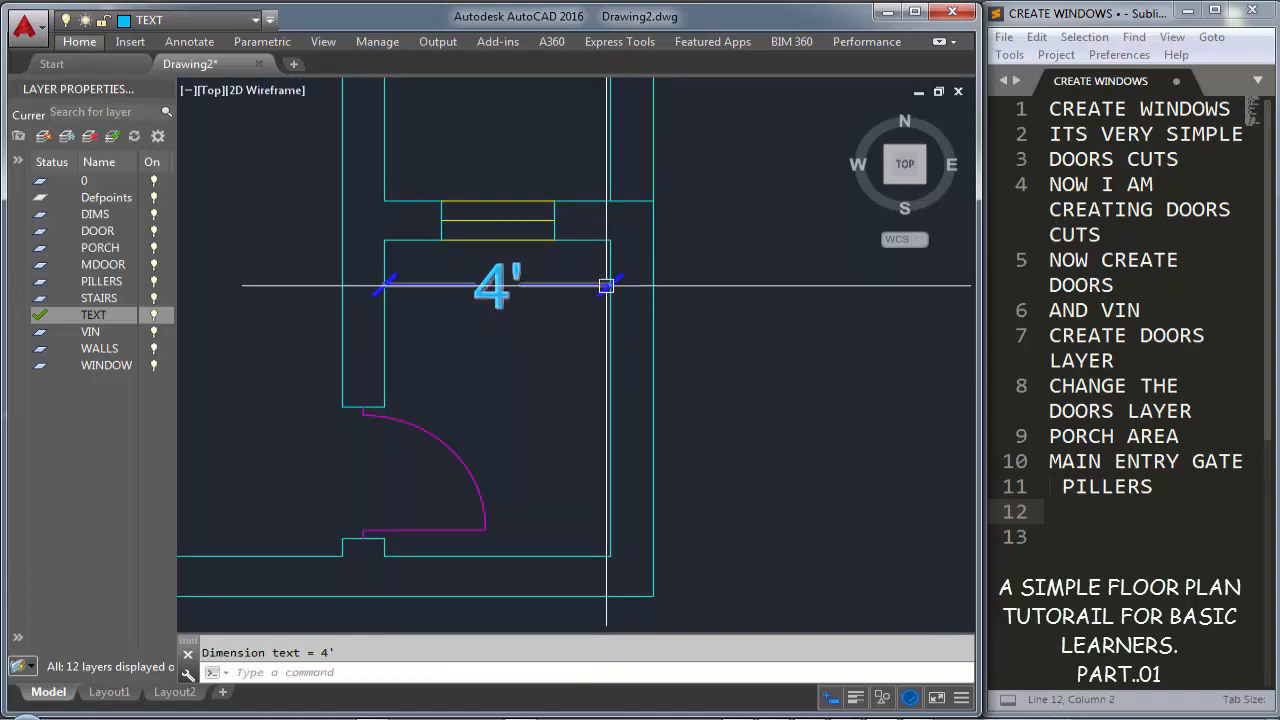
Add a vertical aligned dimension near the small lower-right bathroom's right wall, between its upper and lower inner walls
key("Return")
key("Return")
left_click(611, 351)
left_click(580, 349)
Add a horizontal aligned dimension across the right side passage, between its walls just above the bathroom ventilator
scroll(588, 323, "down", 6)
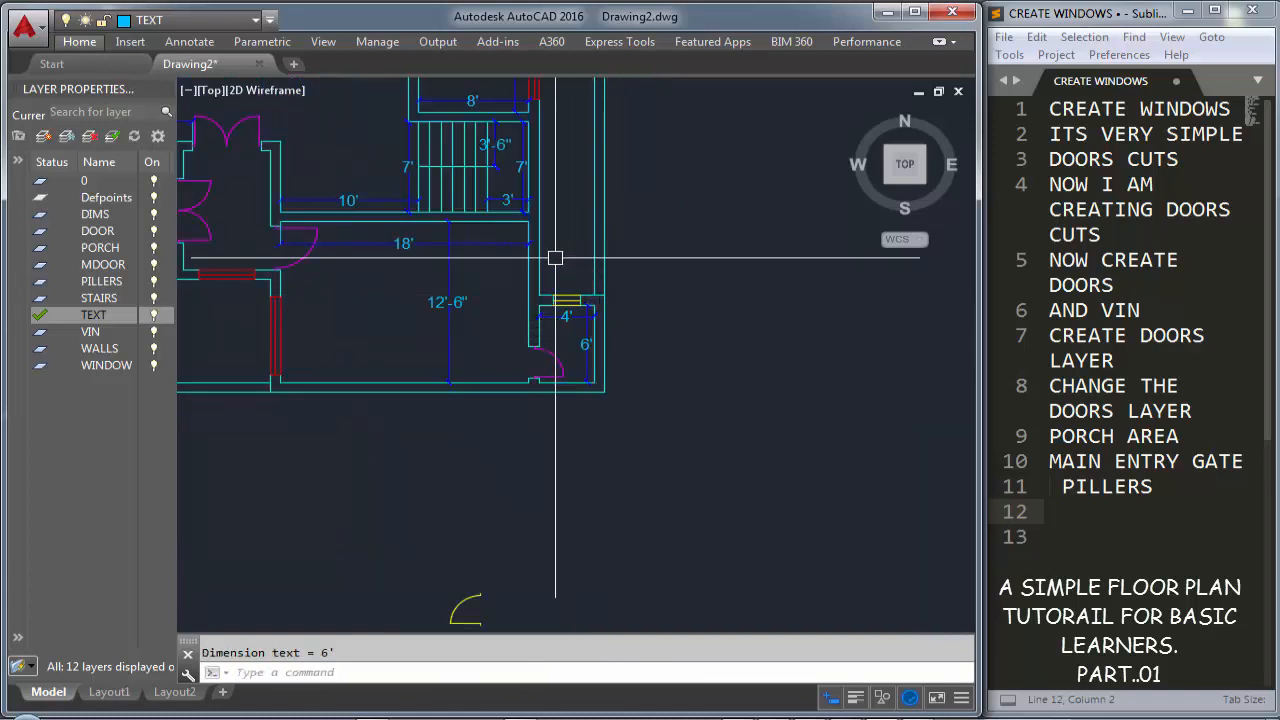
scroll(555, 258, "up", 4)
key("Return")
left_click(543, 300)
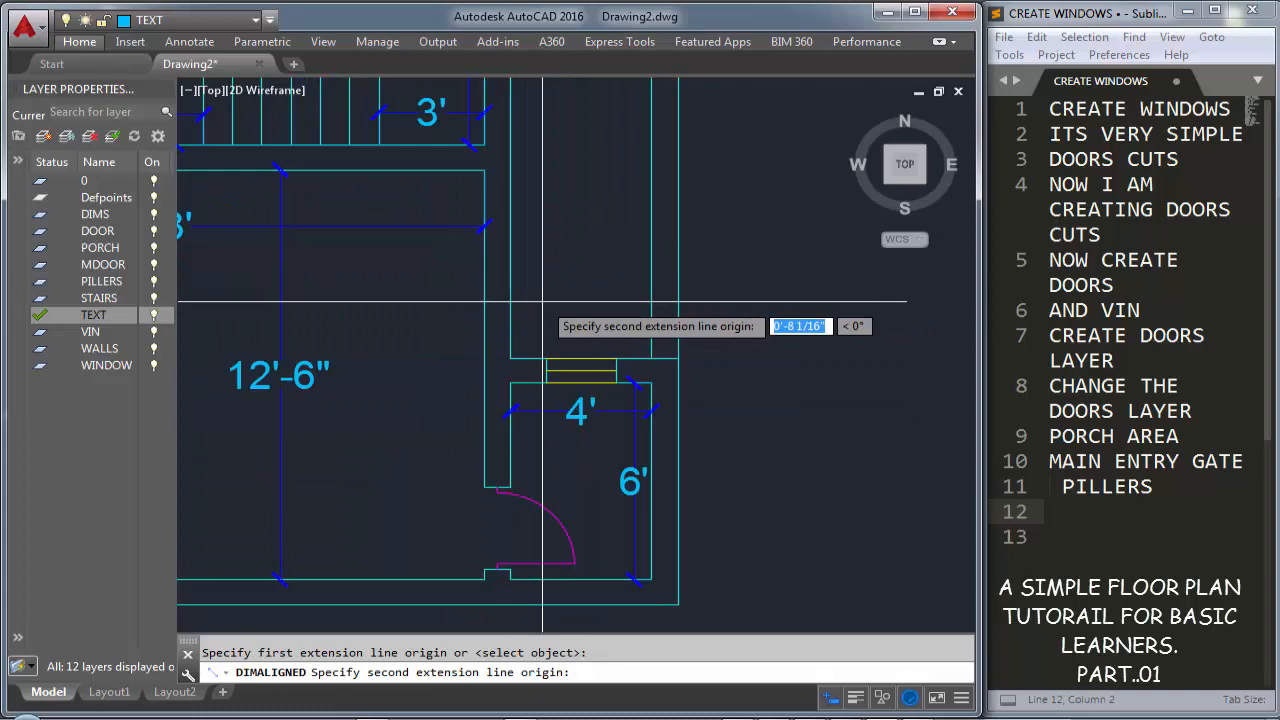
left_click(628, 300)
left_click(580, 288)
Add a vertical aligned dimension outside the right-hand window of the room above the stairs, between the window's two ends
scroll(429, 263, "down", 4)
middle_click_drag(429, 263, 405, 490)
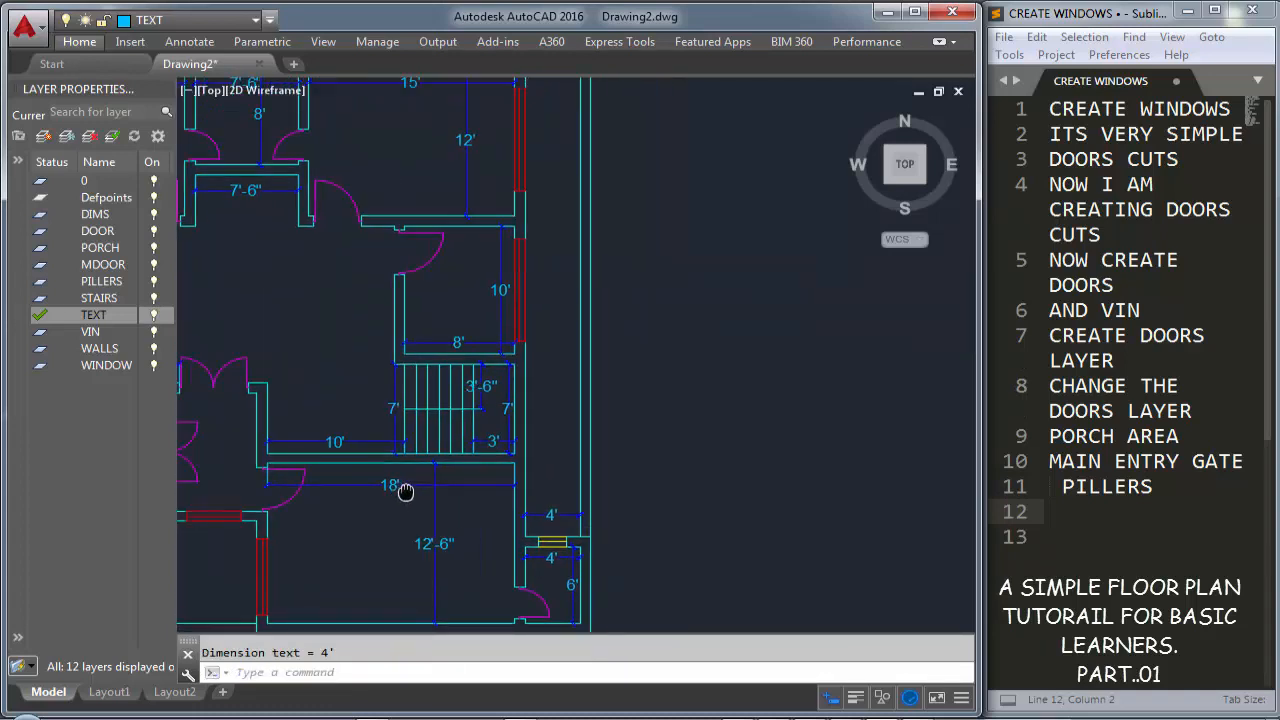
scroll(518, 292, "up", 4)
key("Return")
left_click(535, 410)
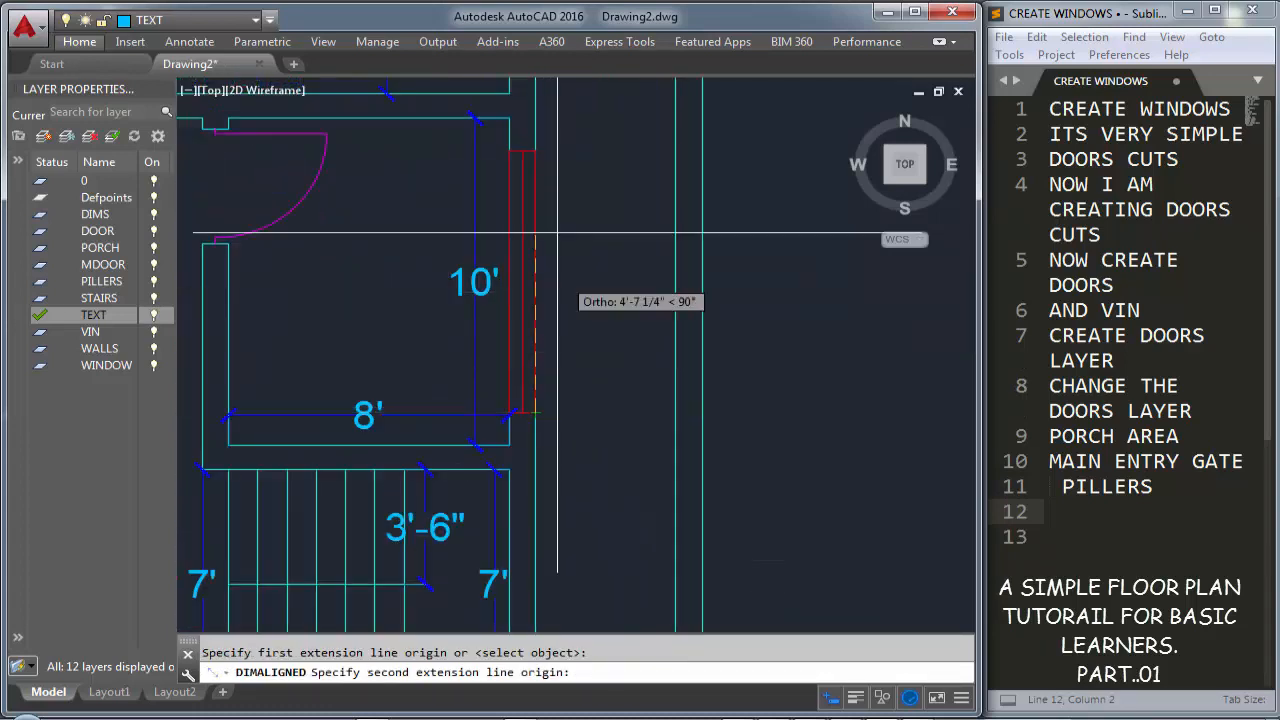
left_click(535, 150)
left_click(580, 195)
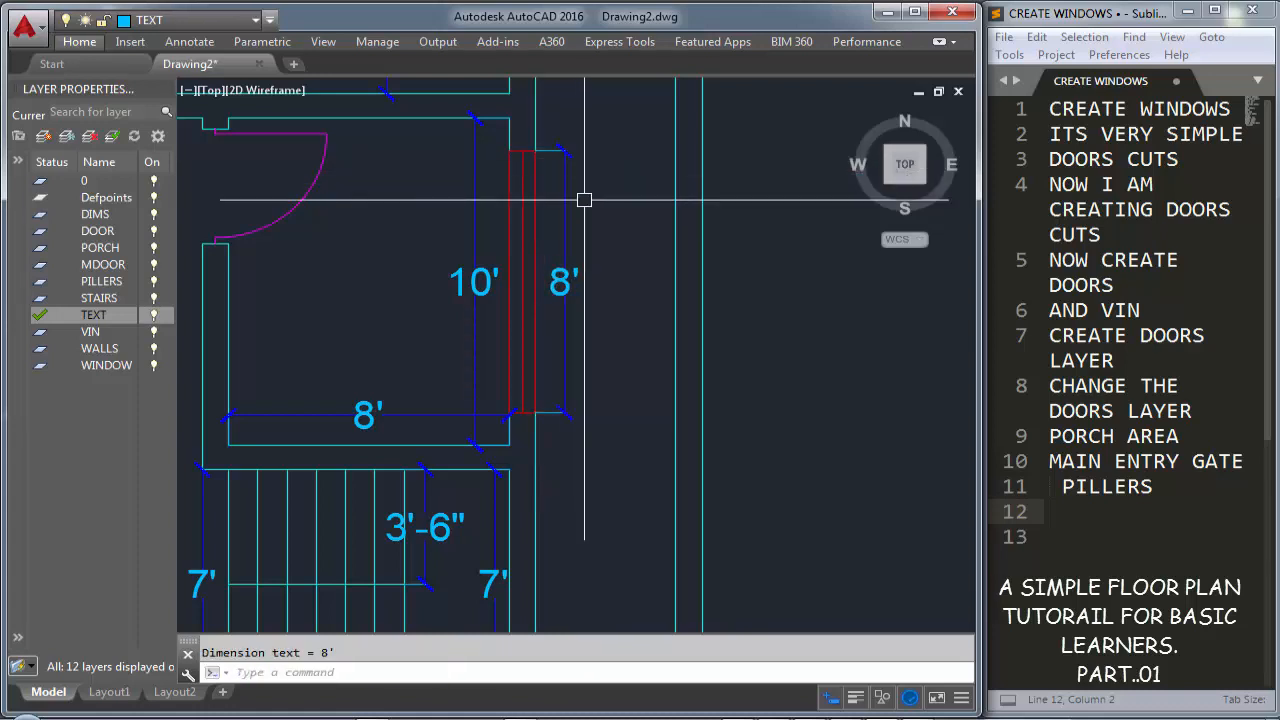
Add a horizontal aligned dimension just above the small lower-right bathroom's ventilator, between its upper corners
scroll(583, 200, "down", 3)
middle_click_drag(571, 237, 541, 95)
scroll(563, 434, "up", 4)
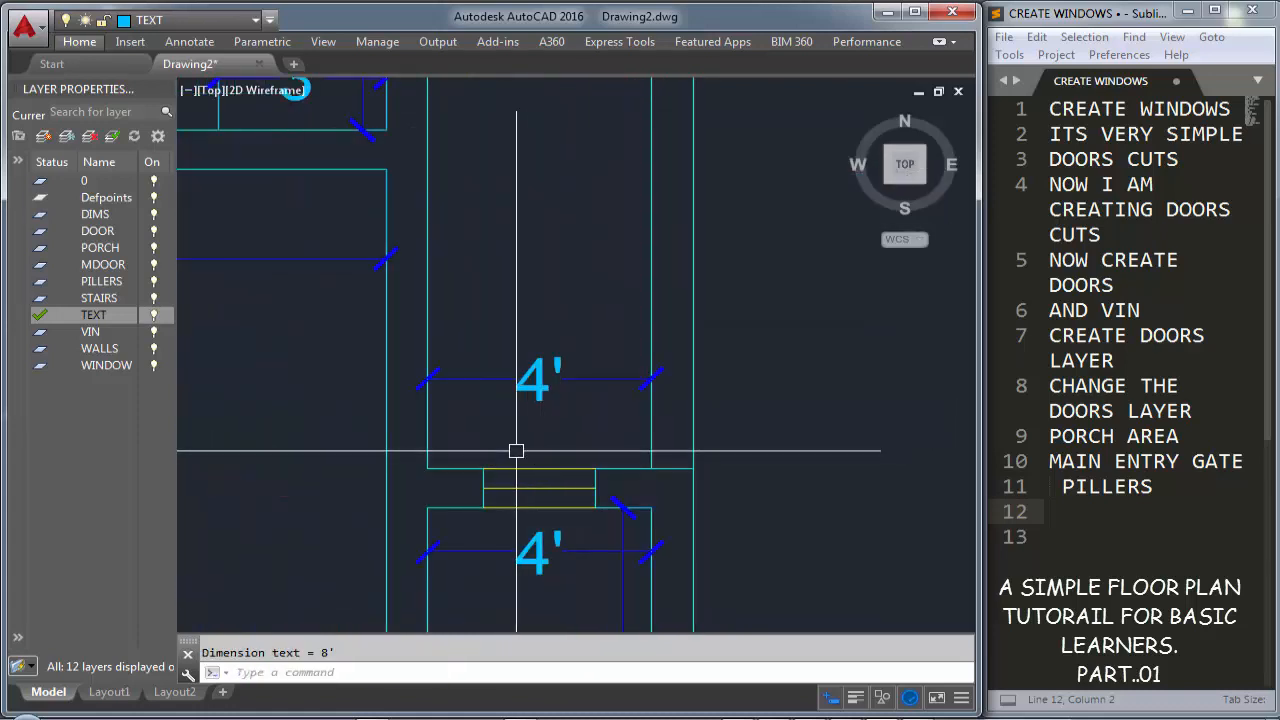
key("Return")
left_click(483, 467)
left_click(595, 469)
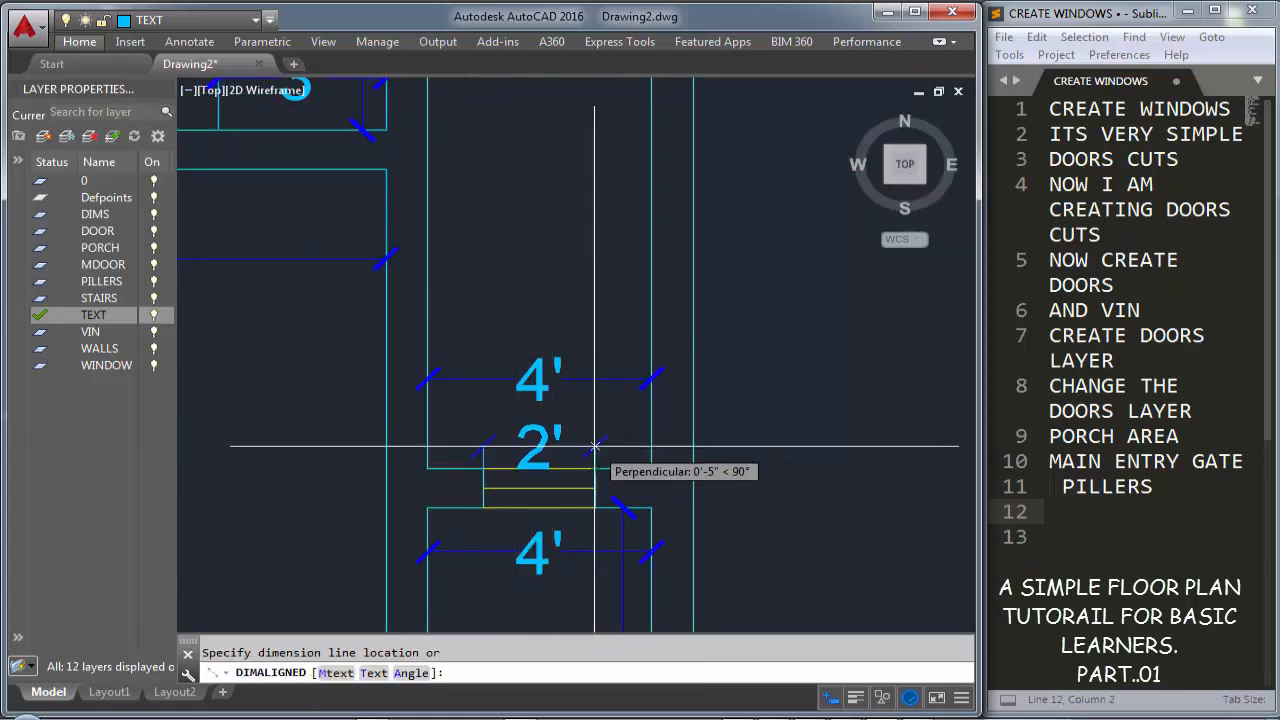
left_click(570, 452)
Add a vertical aligned dimension outside the right-wall window of the upper-right room, between the window's two ends
scroll(560, 354, "down", 3)
middle_click_drag(531, 145, 508, 577)
middle_click_drag(501, 208, 506, 329)
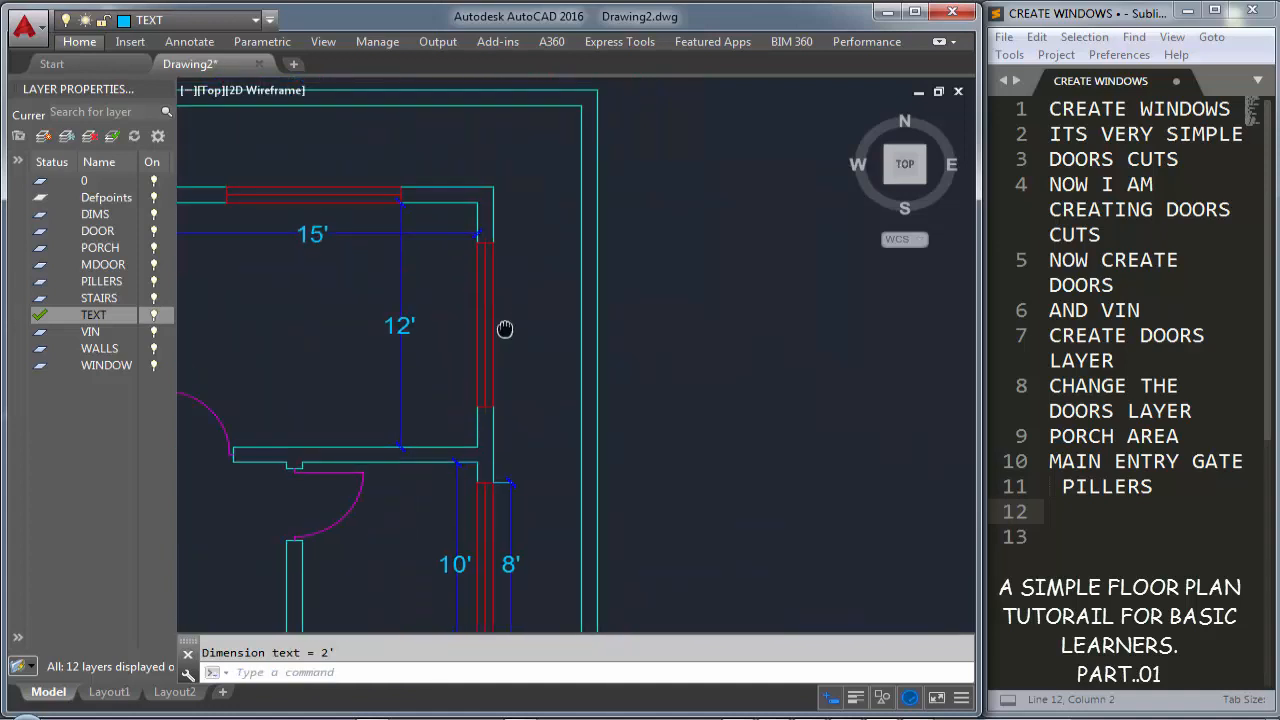
key("Return")
left_click(493, 408)
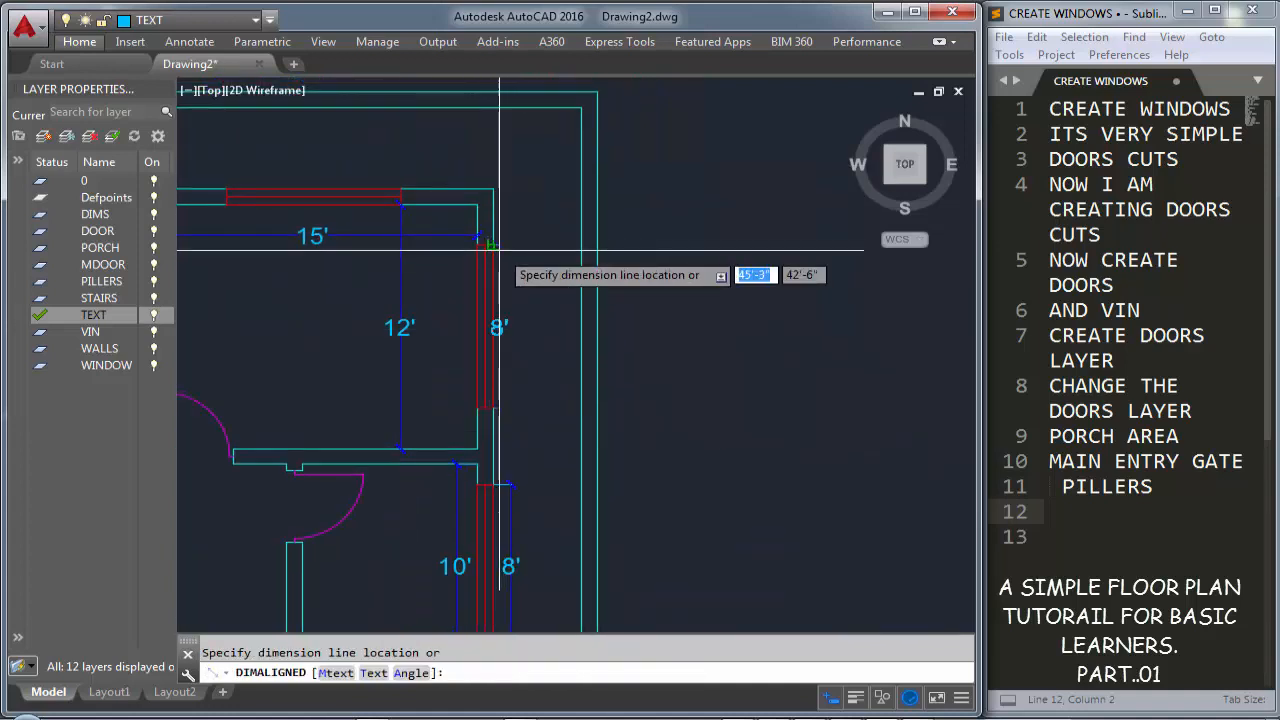
Add a horizontal aligned dimension along the outer face of the upper-right room's top window, from its right end to its left end
middle_click_drag(521, 246, 768, 331)
key("Return")
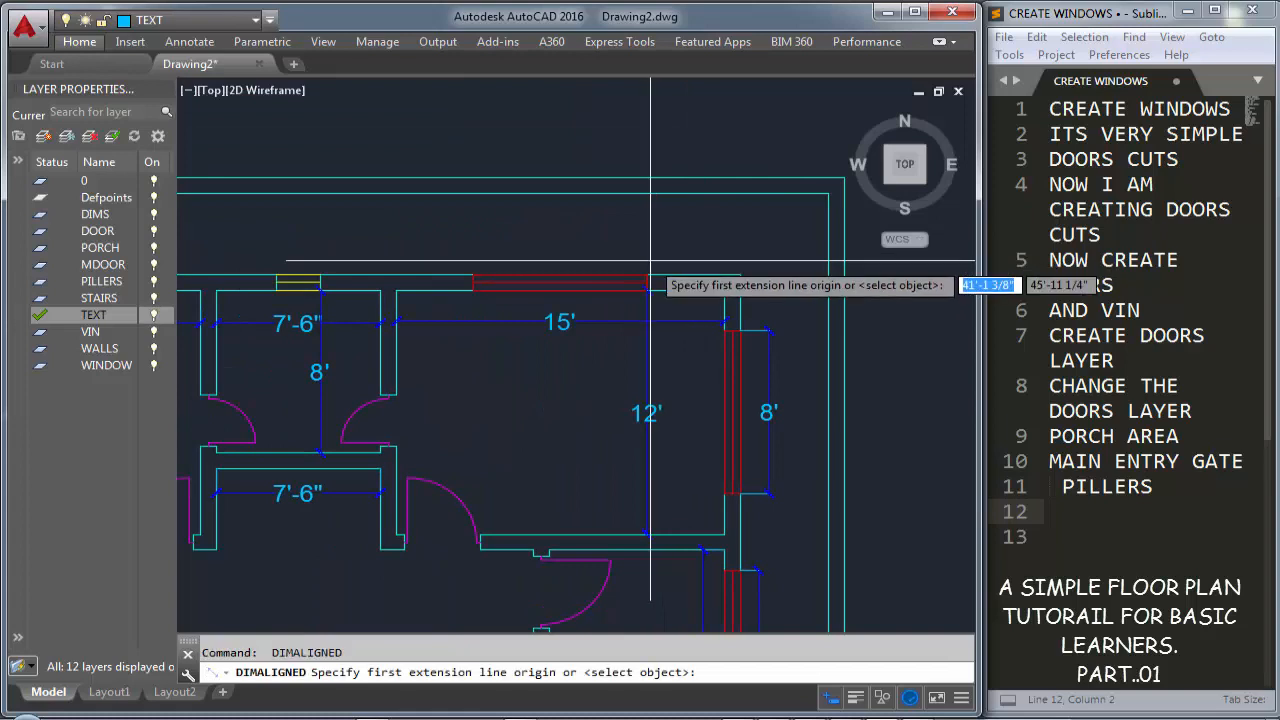
left_click(647, 274)
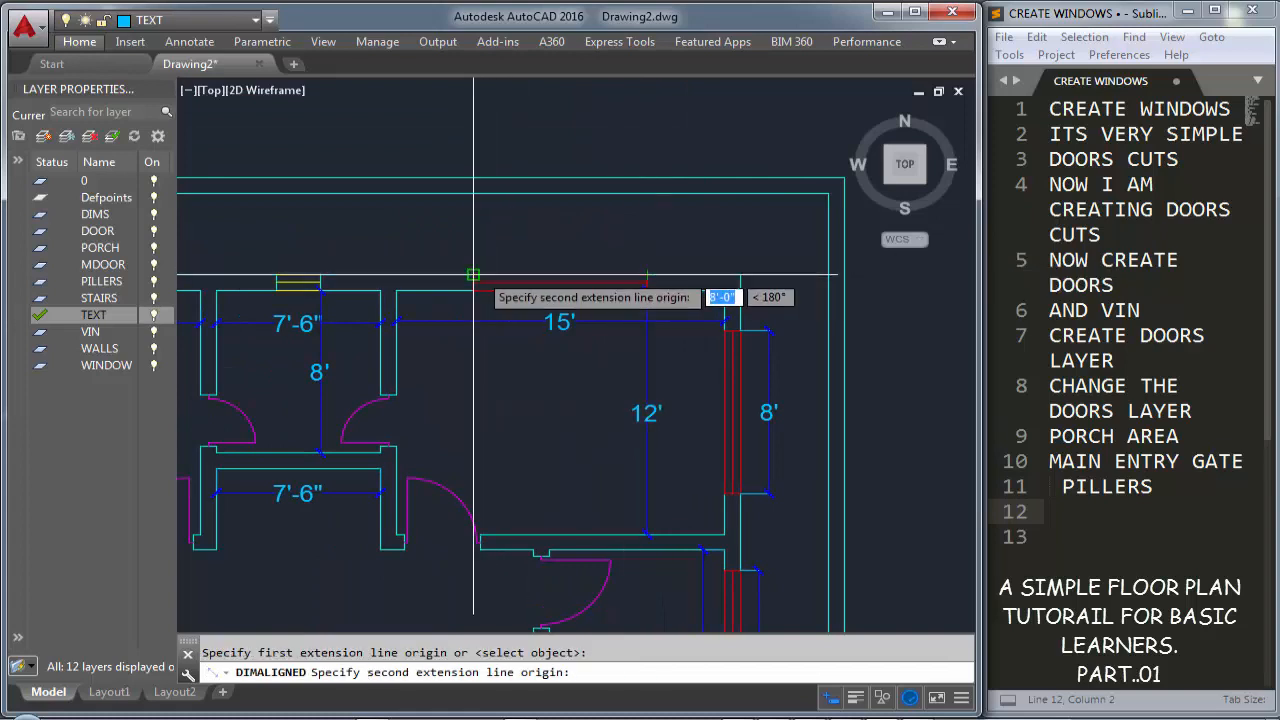
left_click(473, 274)
Add a horizontal aligned dimension above the ventilator in the top wall of the middle bathroom, between its outer corners
middle_click_drag(397, 288, 634, 271)
scroll(600, 250, "up", 3)
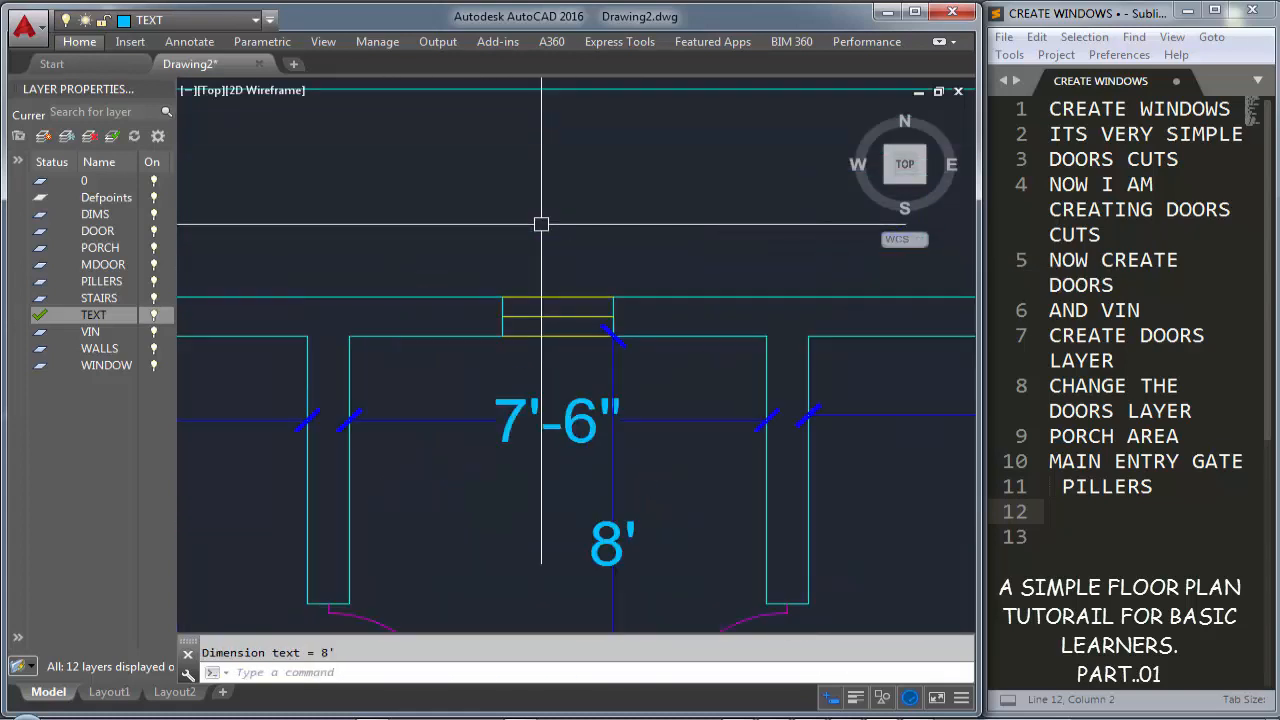
key("Return")
left_click(613, 297)
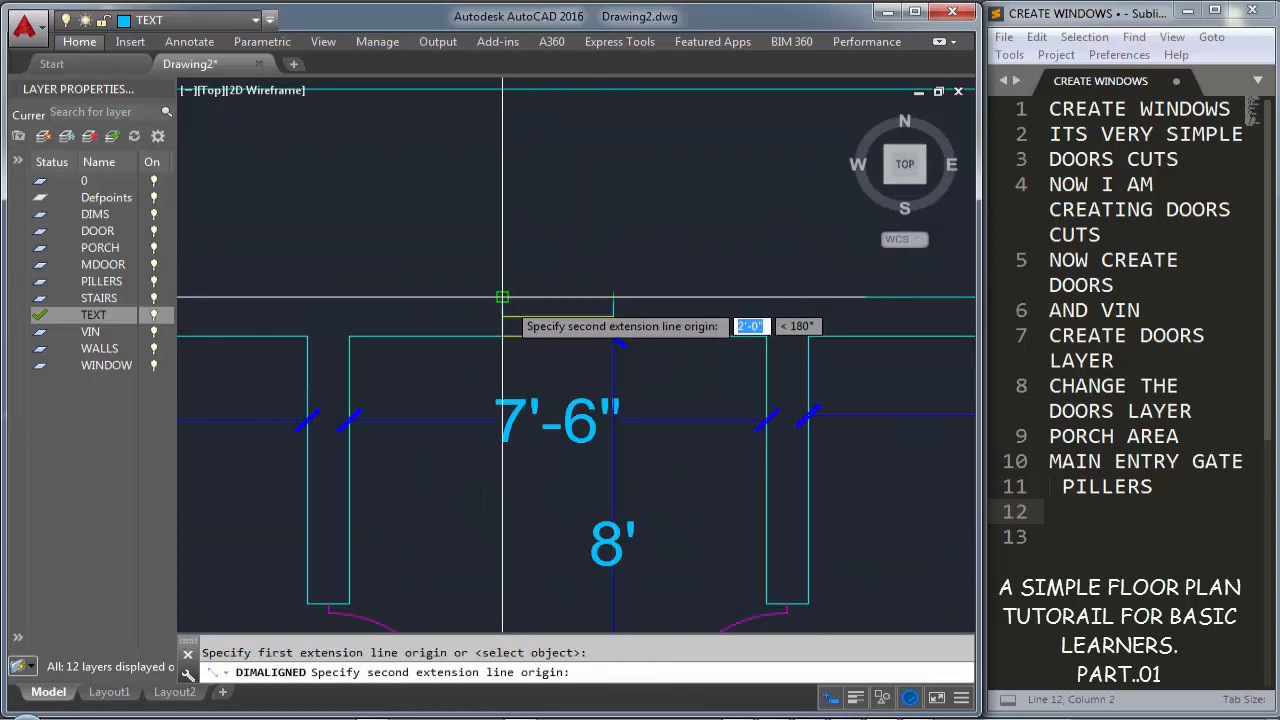
left_click(502, 297)
Add a horizontal aligned dimension above the top-wall window of the upper-left room, from its right end to its left end
scroll(473, 226, "down", 3)
scroll(586, 260, "up", 2)
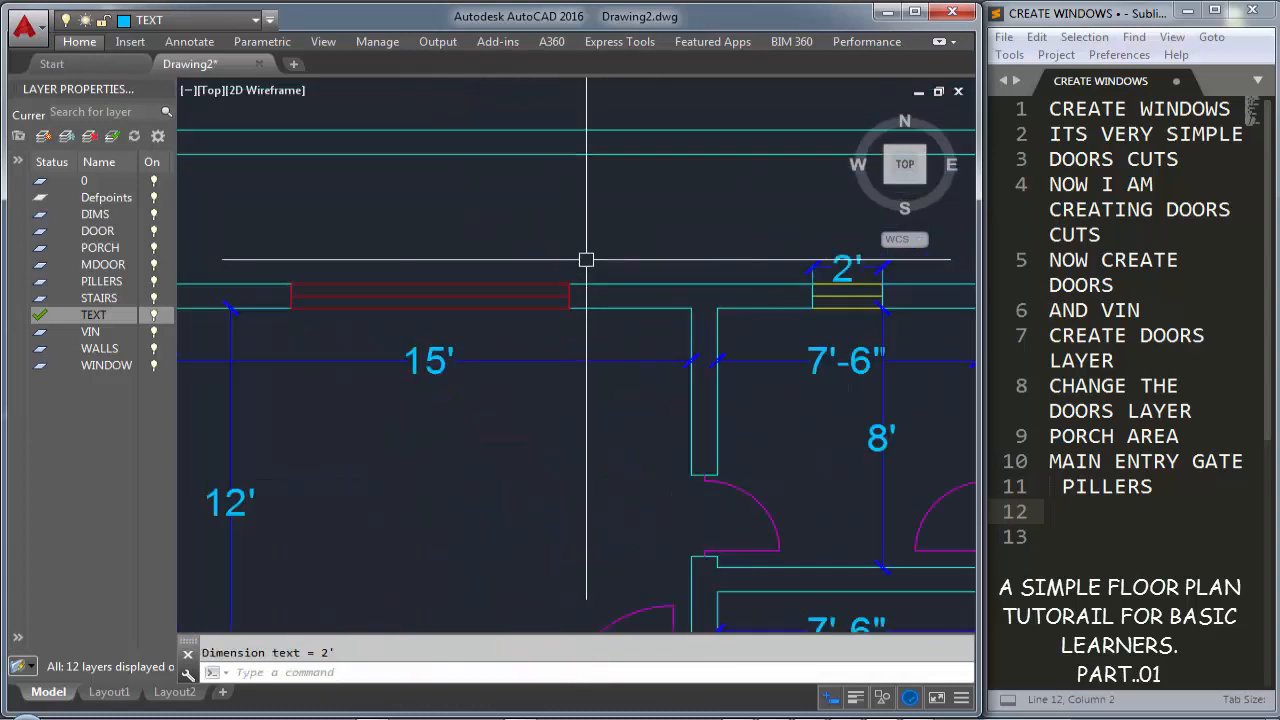
scroll(571, 277, "up", 2)
key("Return")
left_click(559, 297)
scroll(664, 221, "down", 2)
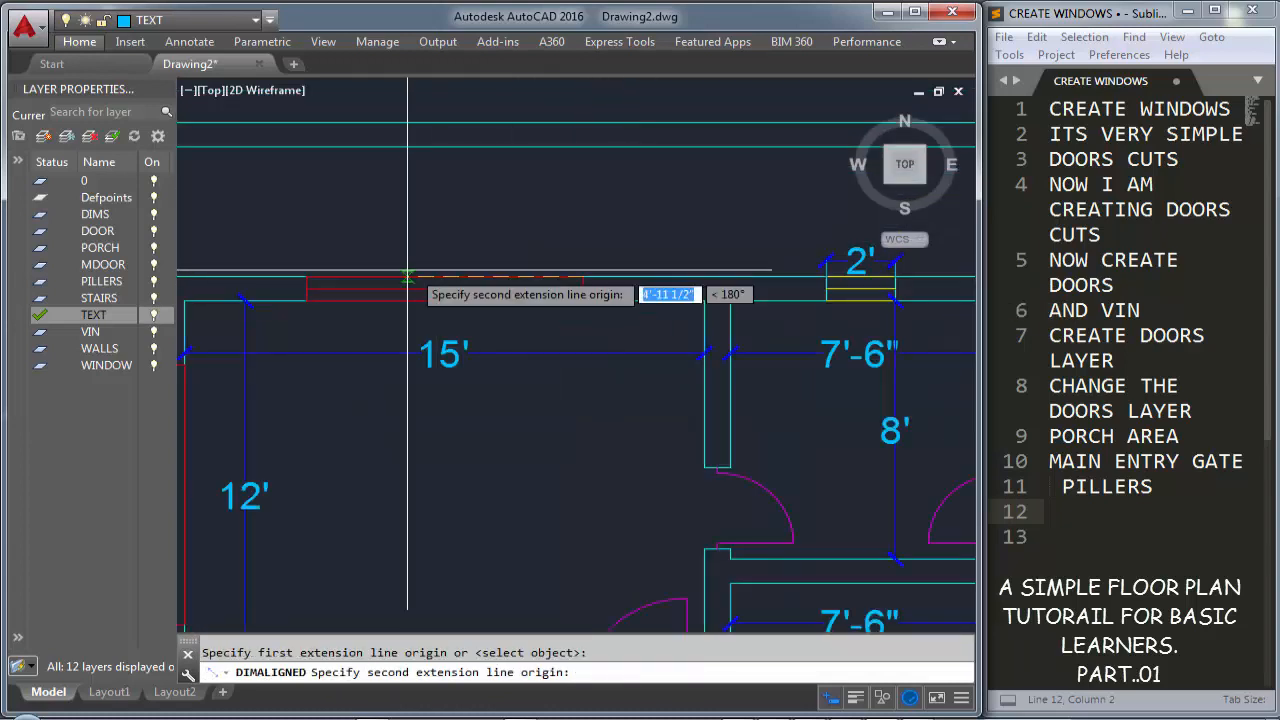
left_click(306, 277)
left_click(306, 257)
Add a vertical aligned dimension outside the left-wall window of the upper-left room, between the window's upper and lower ends
middle_click_drag(306, 257, 603, 137)
key("Return")
left_click(419, 210)
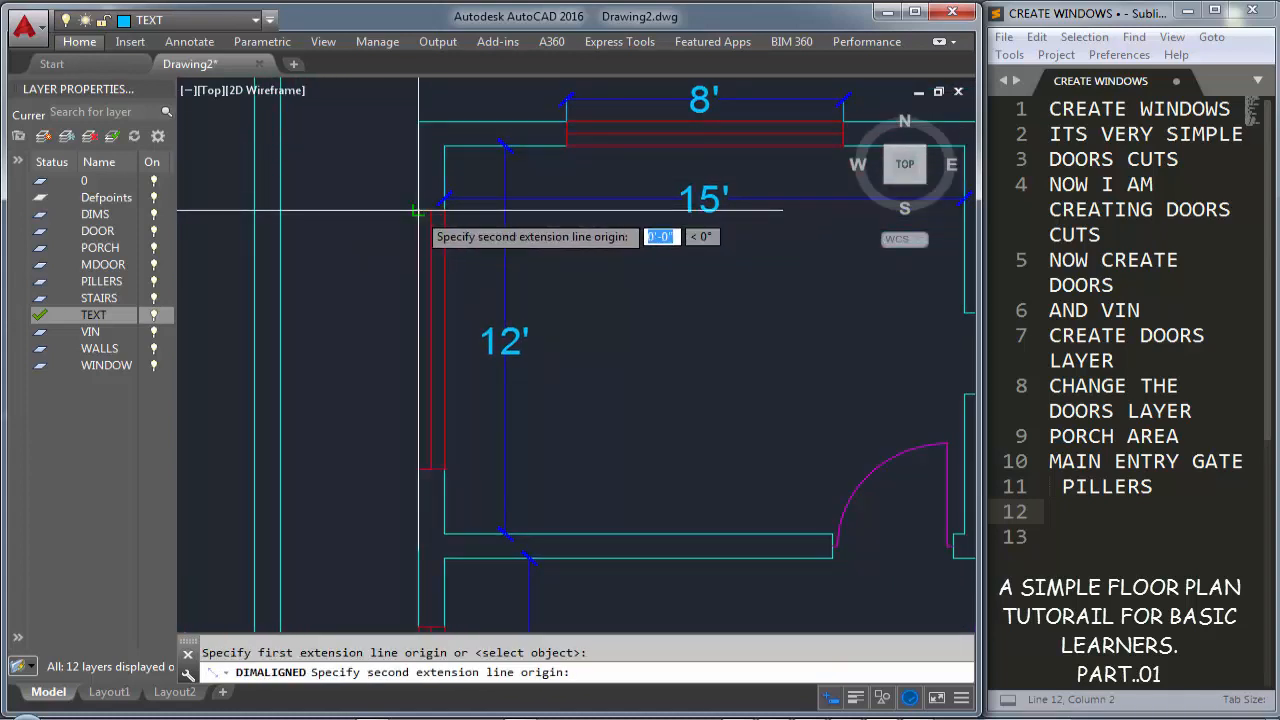
left_click(419, 469)
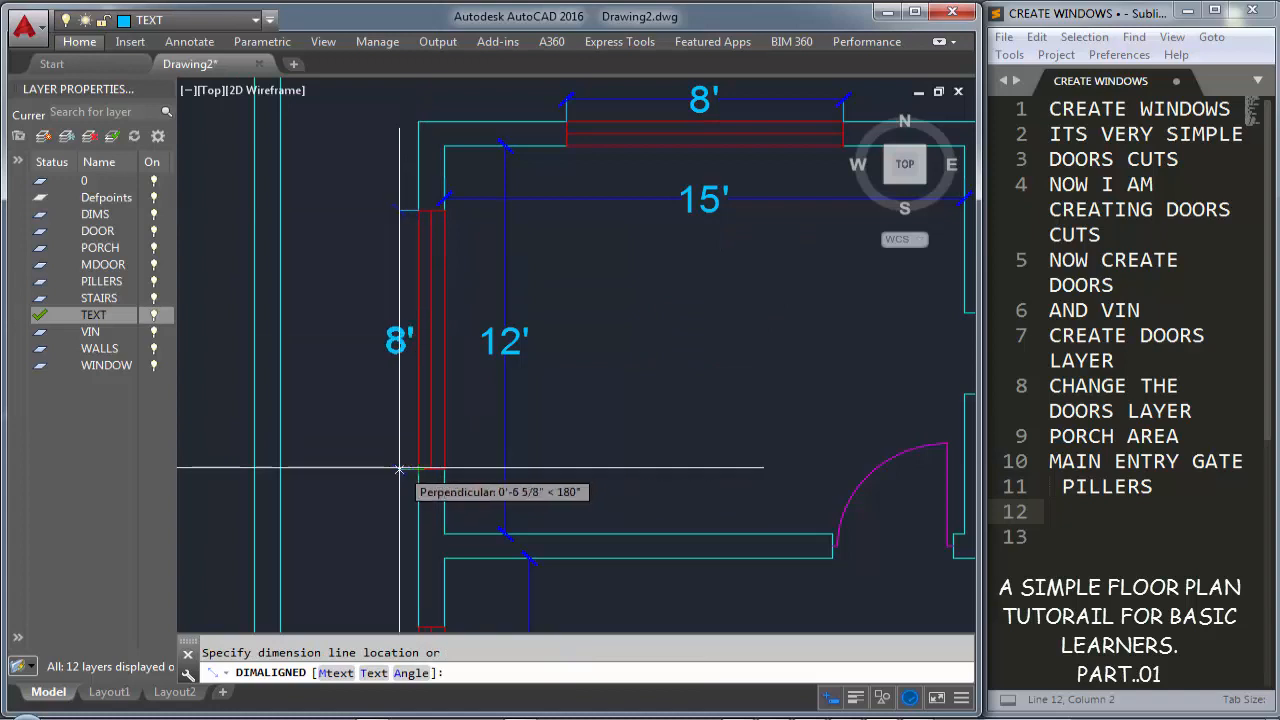
left_click(399, 468)
Add a vertical aligned dimension outside the hall's left-wall window, between the window's upper and lower ends
scroll(526, 423, "down", 5)
middle_click_drag(497, 389, 342, 296)
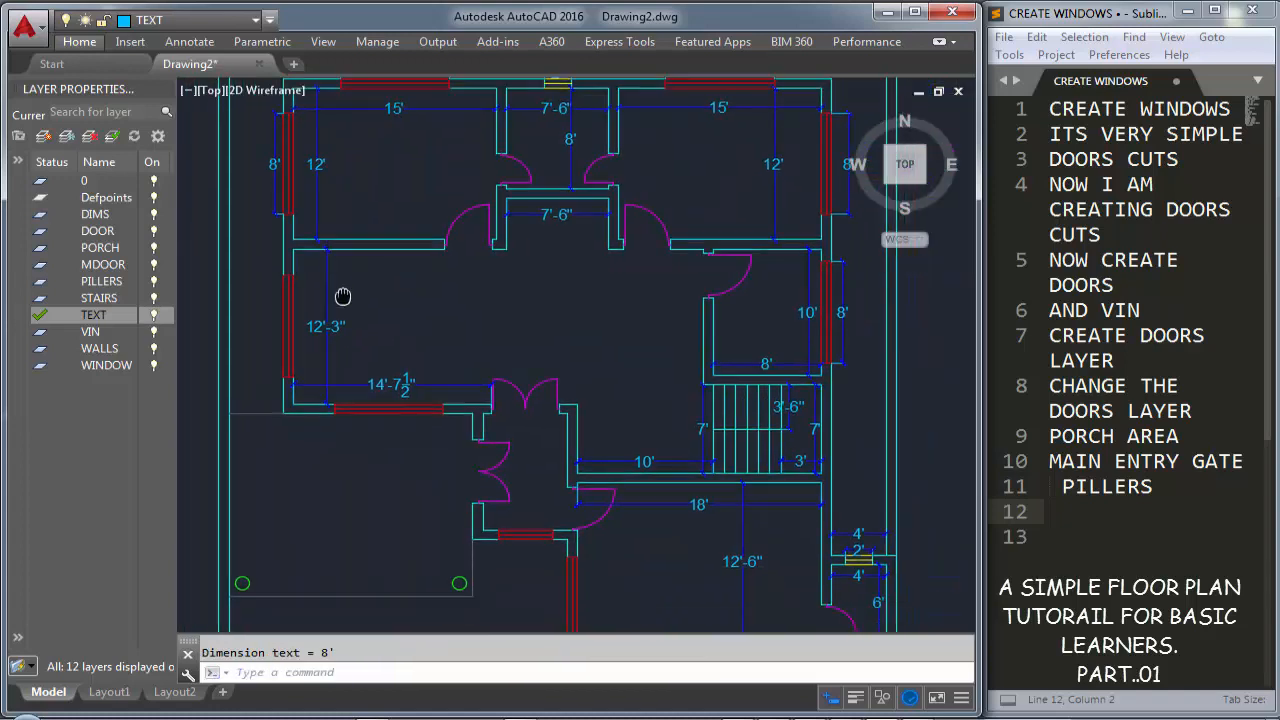
scroll(266, 296, "up", 4)
key("Return")
left_click(309, 239)
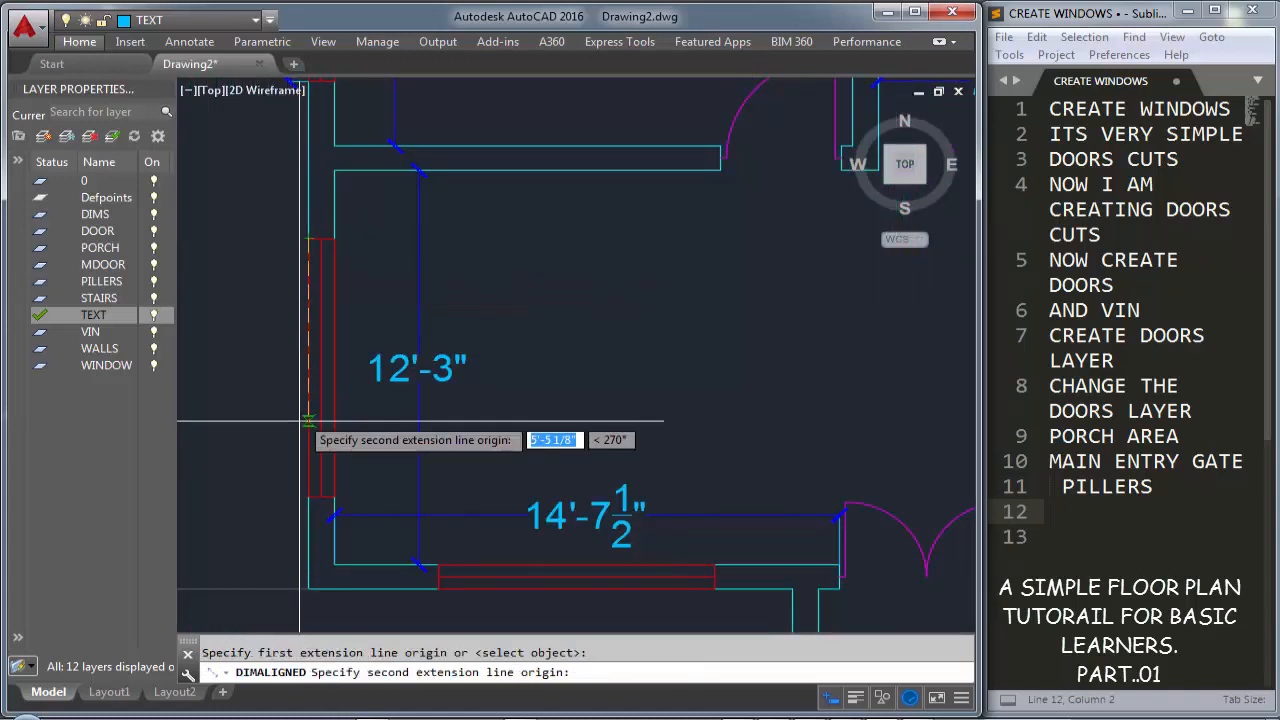
left_click(366, 514)
Add a horizontal aligned dimension below the window in the hall's lower wall, between the window's outer corners
middle_click_drag(366, 514, 363, 334)
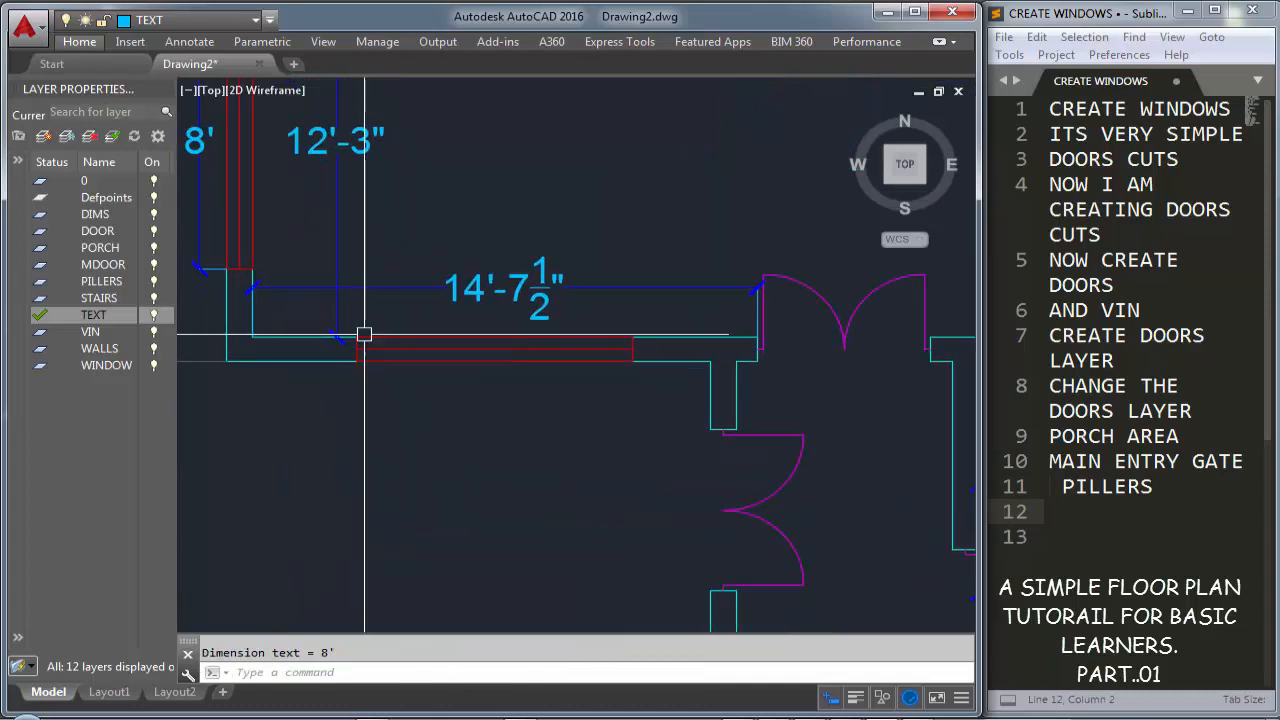
key("Return")
left_click(356, 360)
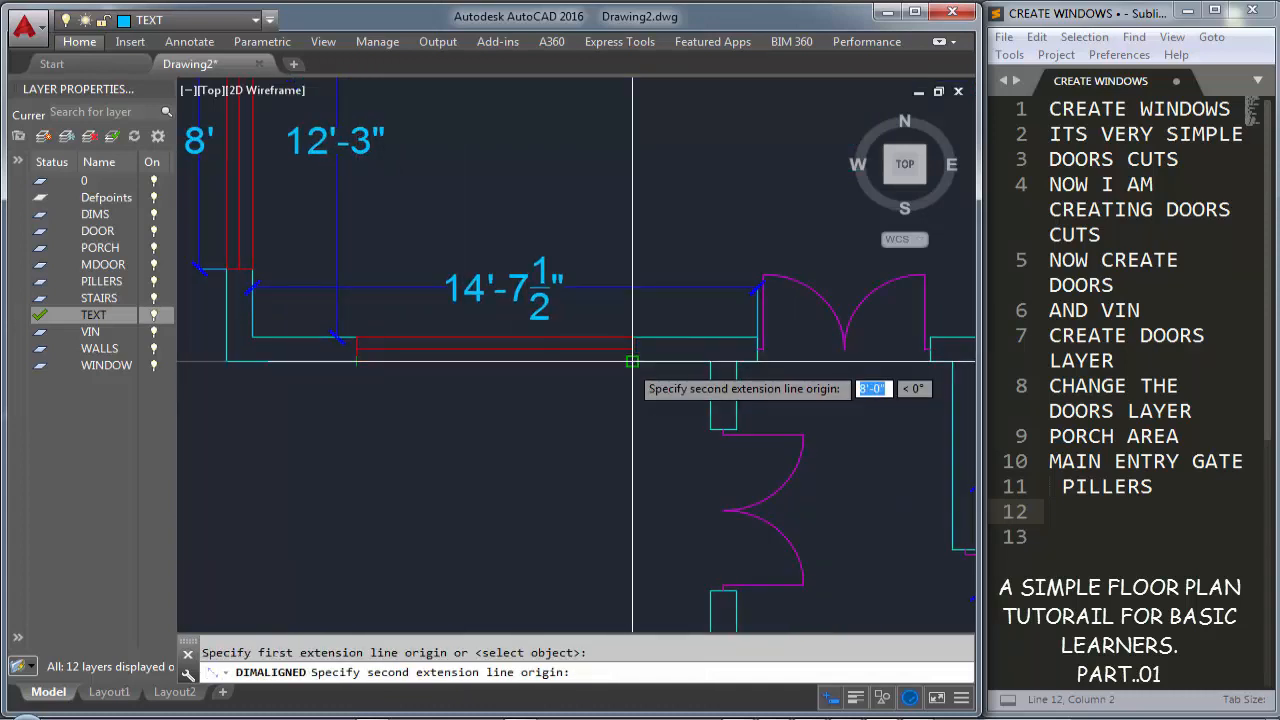
left_click(633, 360)
left_click(613, 388)
Add a horizontal aligned dimension below the window in the entrance lobby's lower wall, from its left to its right outer corner
middle_click_drag(653, 487, 438, 343)
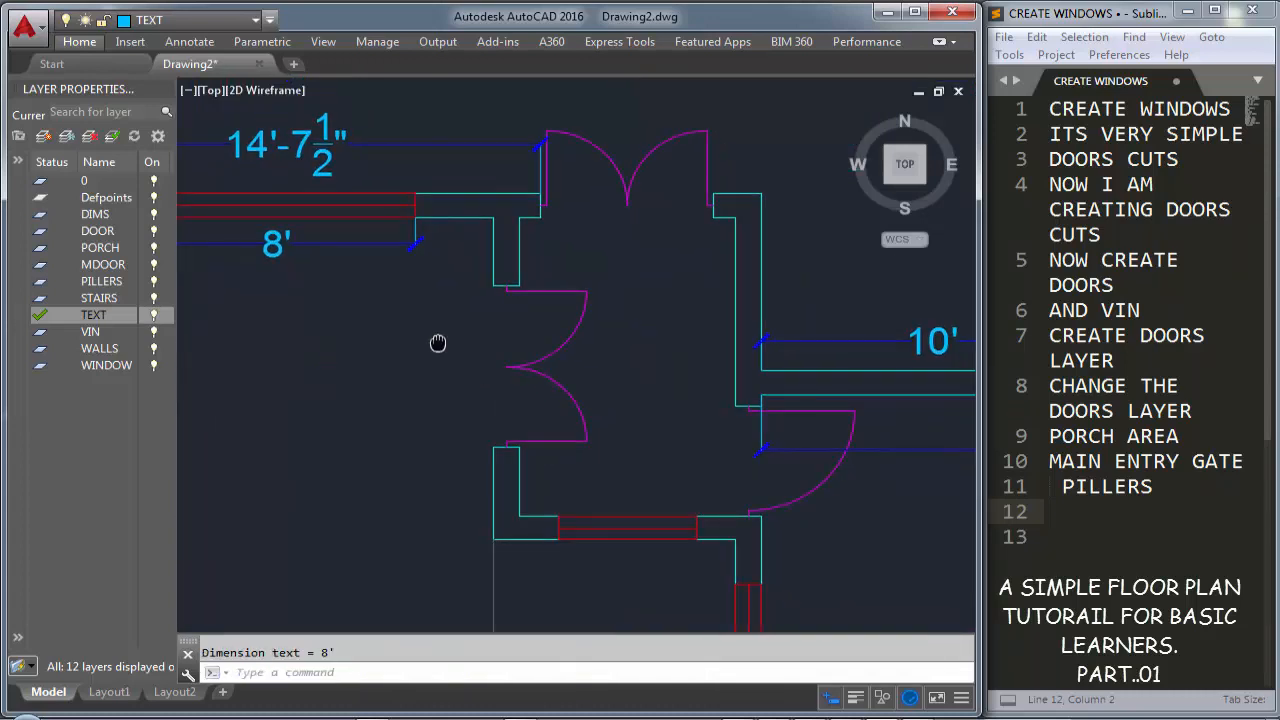
middle_click_drag(613, 498, 437, 329)
key("Return")
left_click(373, 352)
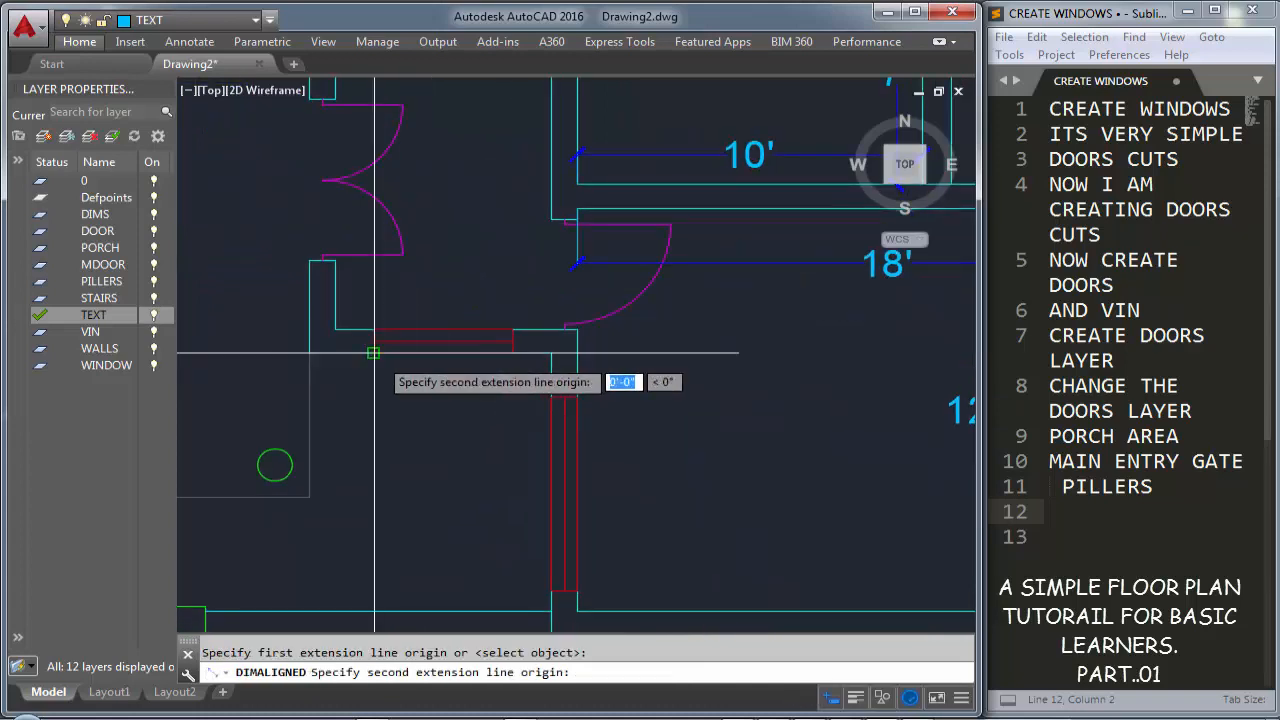
left_click(509, 373)
Add a vertical aligned dimension to the left of the lower-right room's left-wall window, from its upper to its lower end
key("Return")
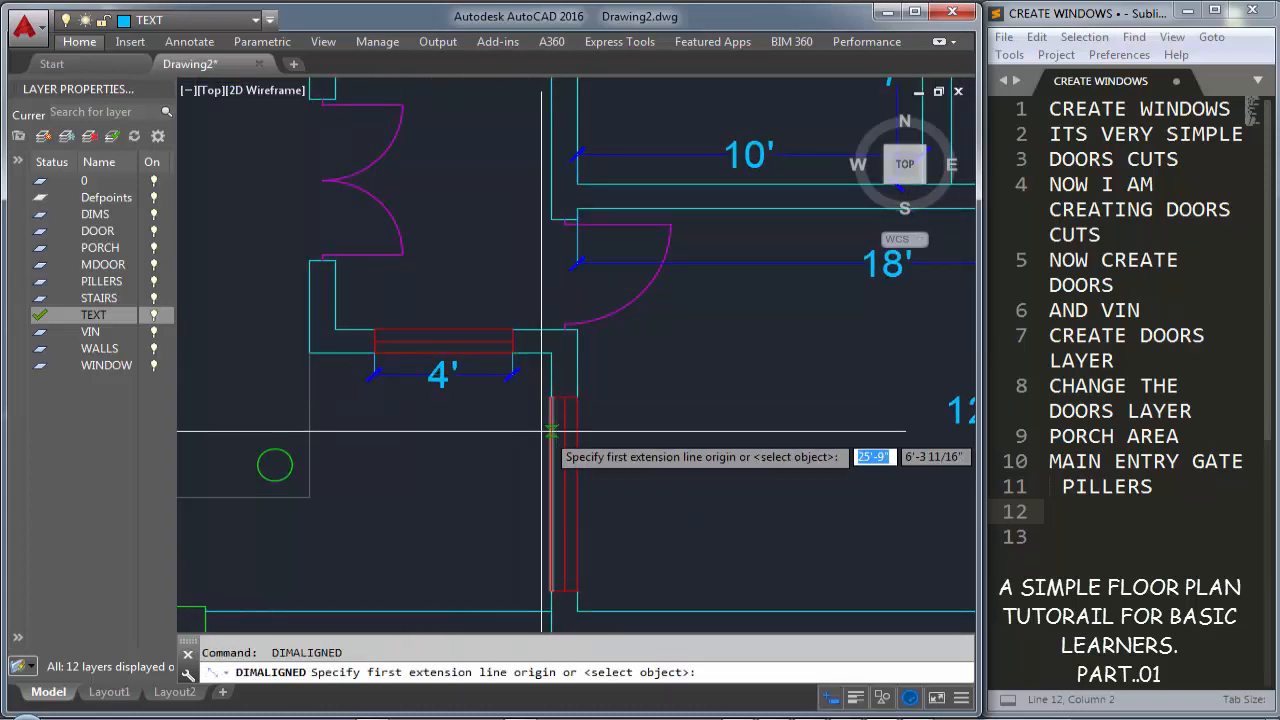
left_click(551, 397)
left_click(551, 589)
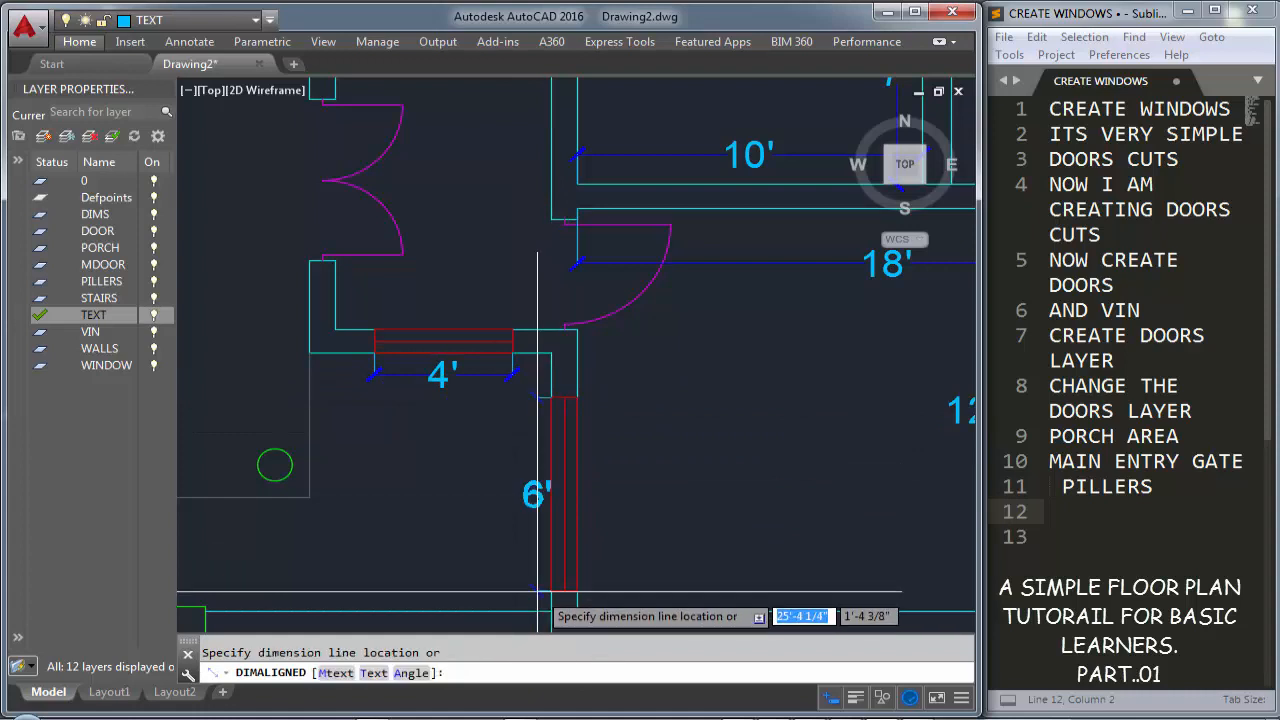
left_click(538, 494)
middle_click_drag(467, 501, 541, 398)
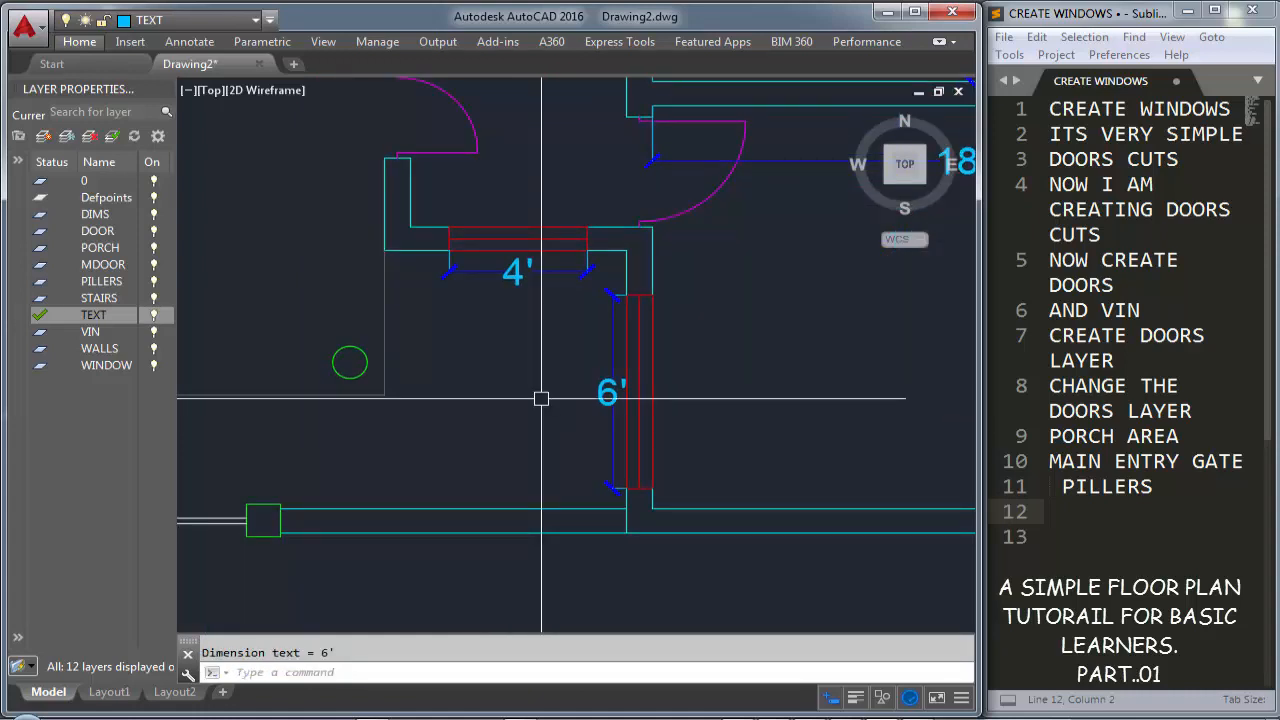
Dimension the open area below the lobby vertically from lobby wall to boundary wall and horizontally from porch edge to the lower-right room's wall
key("Return")
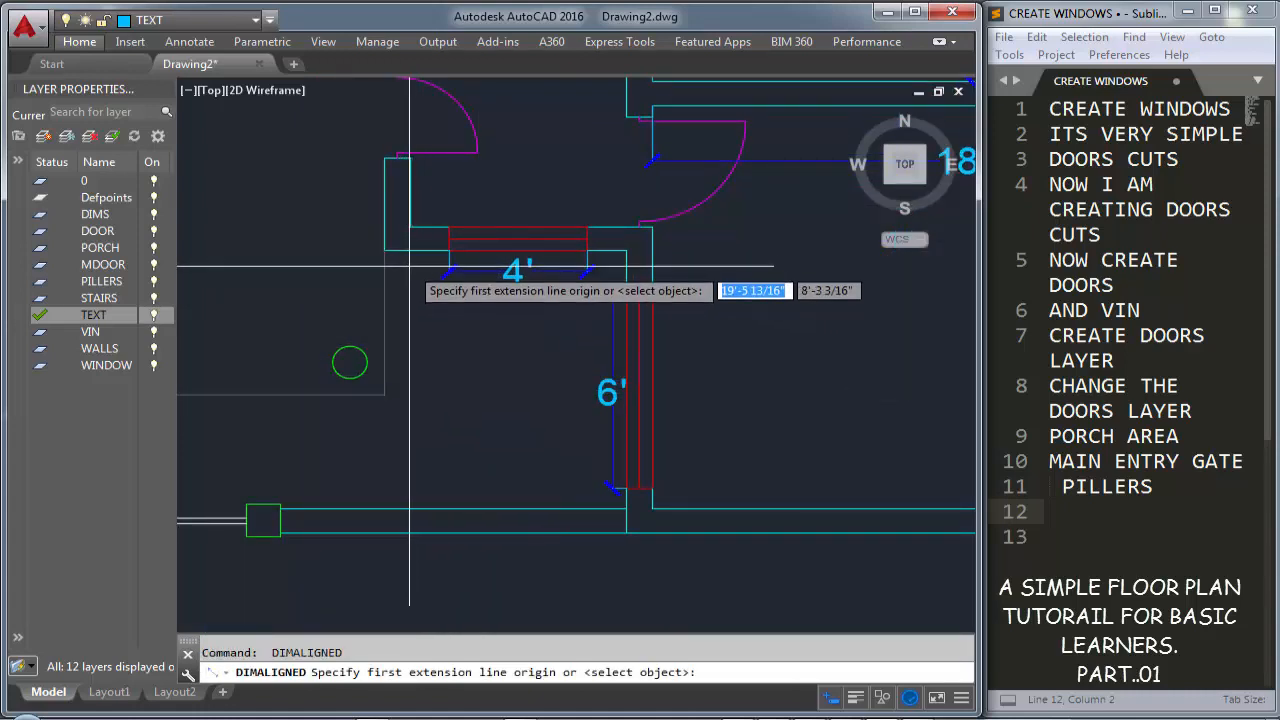
left_click(413, 250)
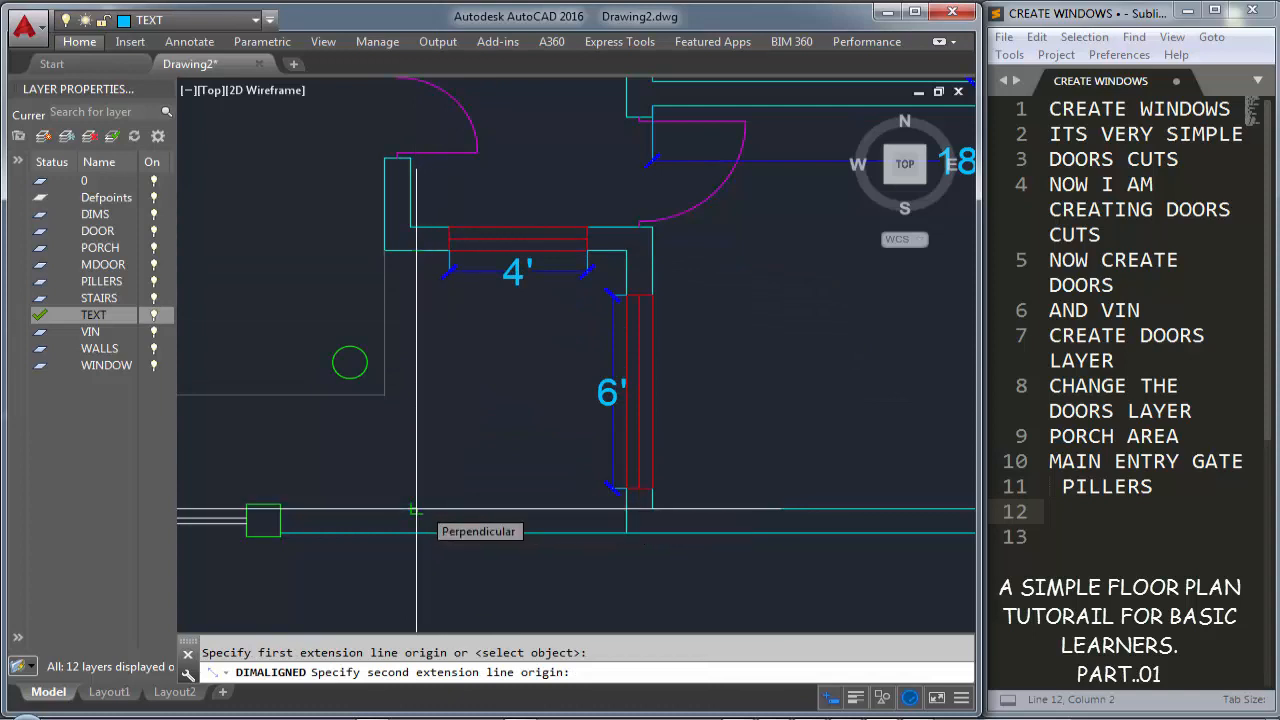
left_click(413, 510)
left_click(418, 502)
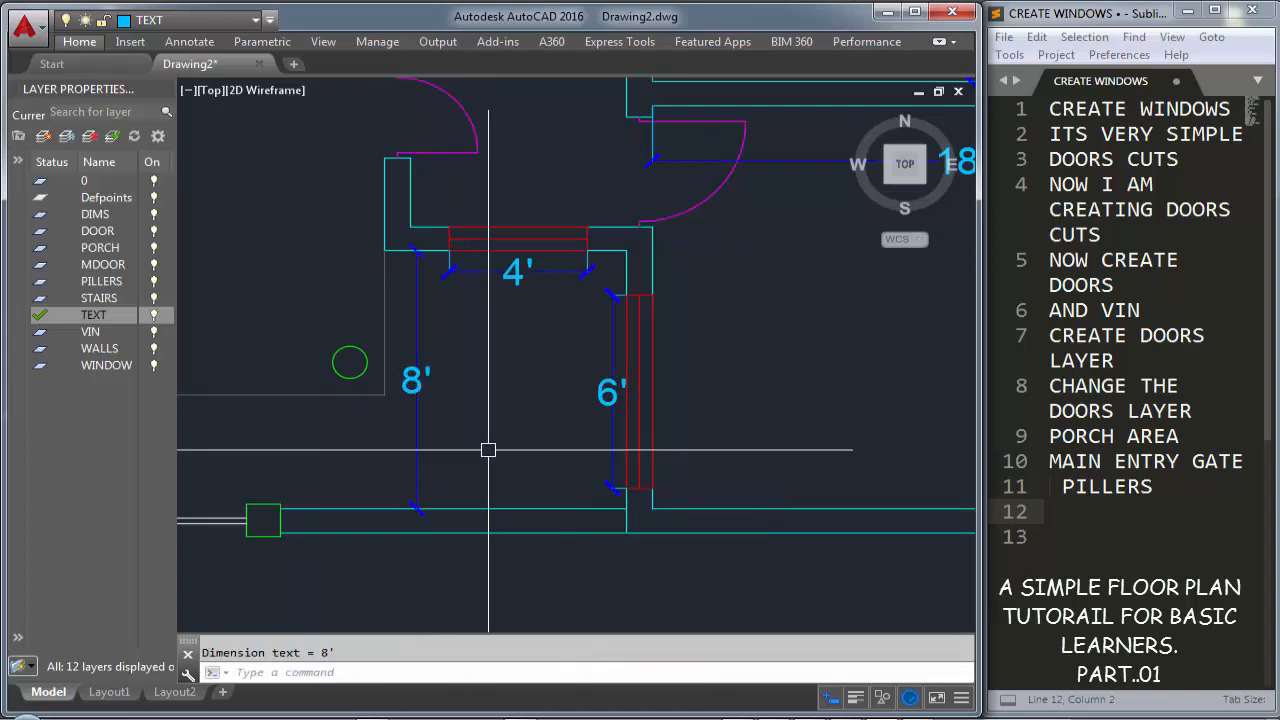
key("Return")
left_click(385, 395)
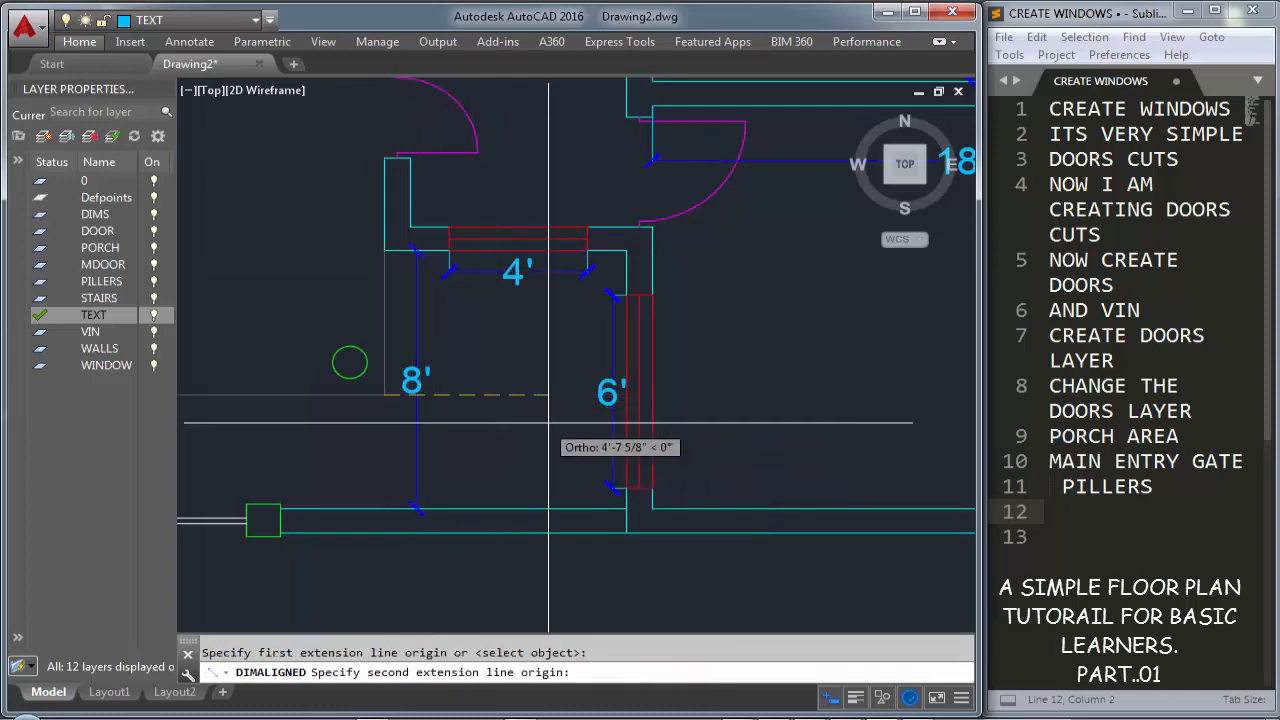
left_click(627, 395)
left_click(600, 410)
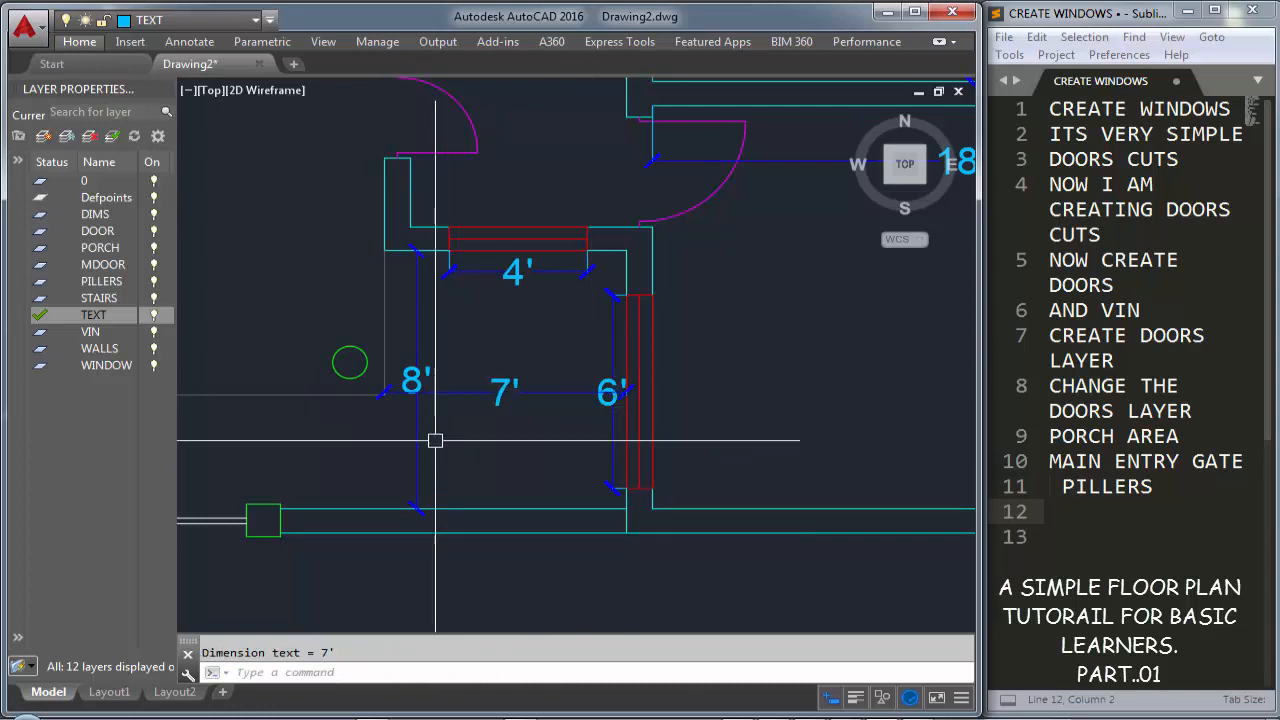
Add a horizontal aligned dimension for the porch width just below the porch's lower edge line
middle_click_drag(435, 440, 655, 452)
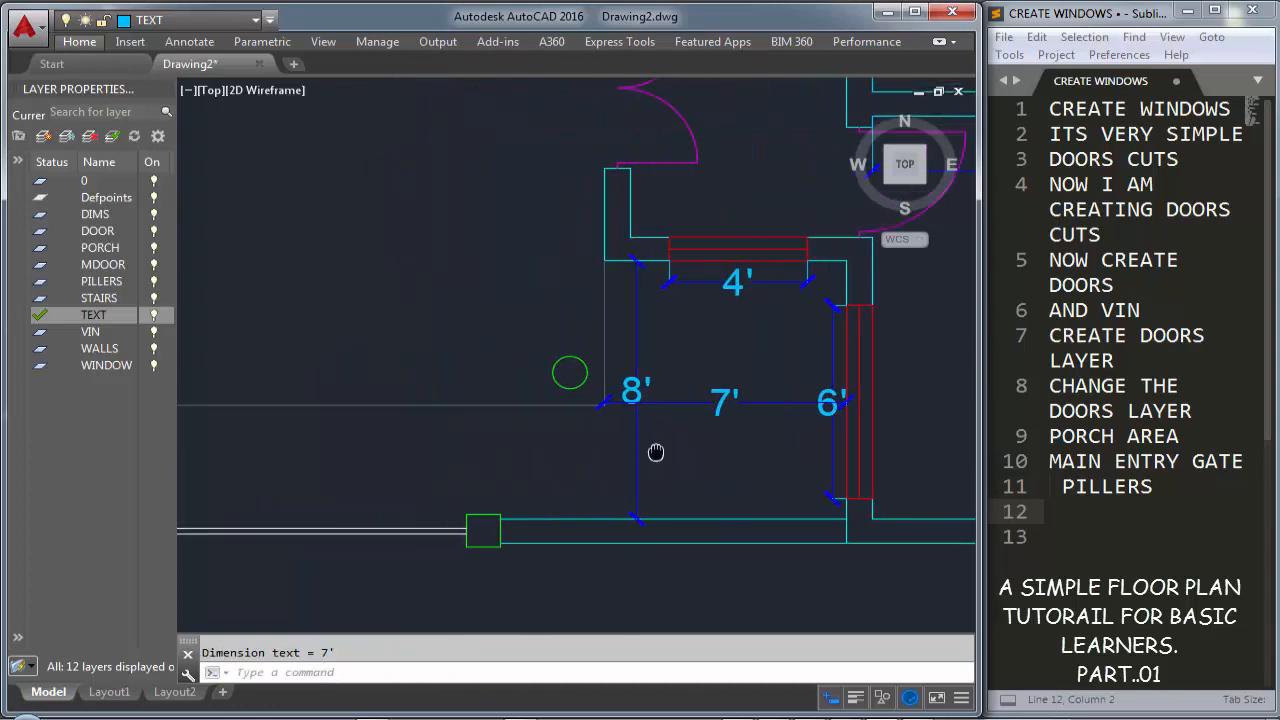
middle_click_drag(411, 390, 594, 366)
key("Return")
key("Return")
left_click(566, 376)
left_click(480, 402)
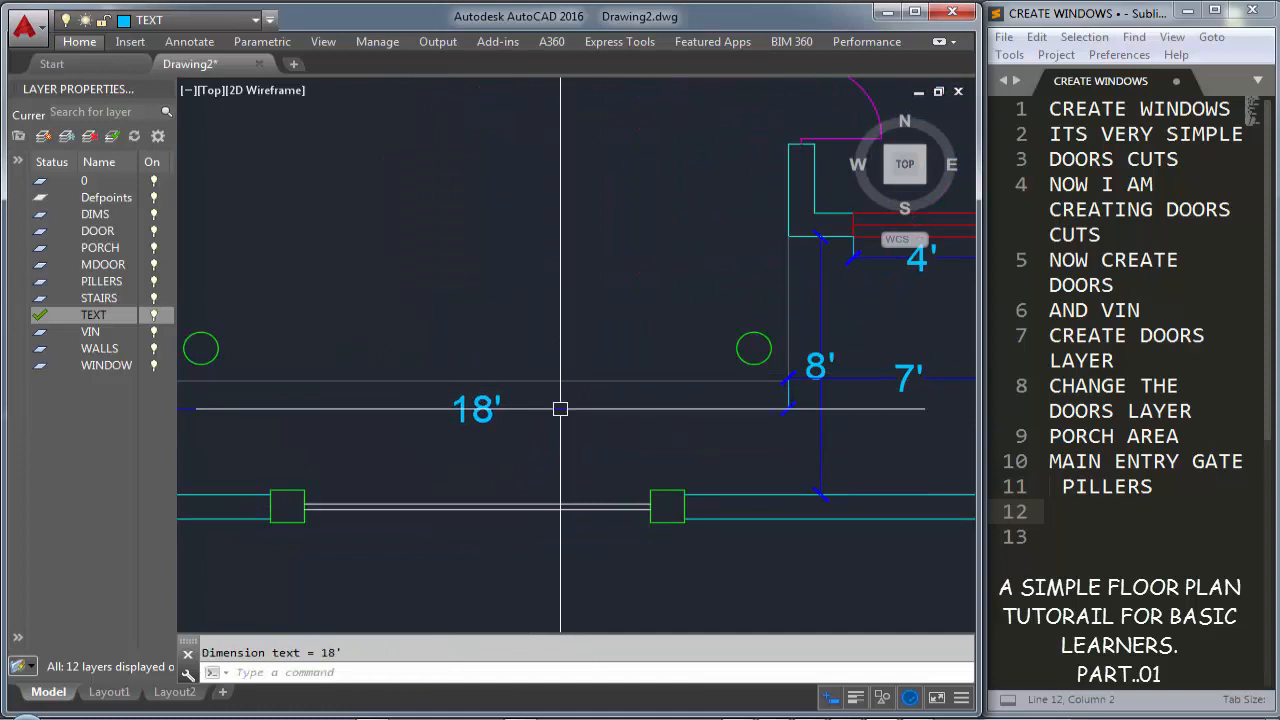
Add a vertical aligned dimension for the porch depth, from the hall's lower-left outer corner to the porch's lower edge line
scroll(643, 431, "down", 4)
mouse_move(634, 443)
middle_mouse_down()
mouse_move(571, 418)
mouse_move(555, 435)
middle_mouse_up()
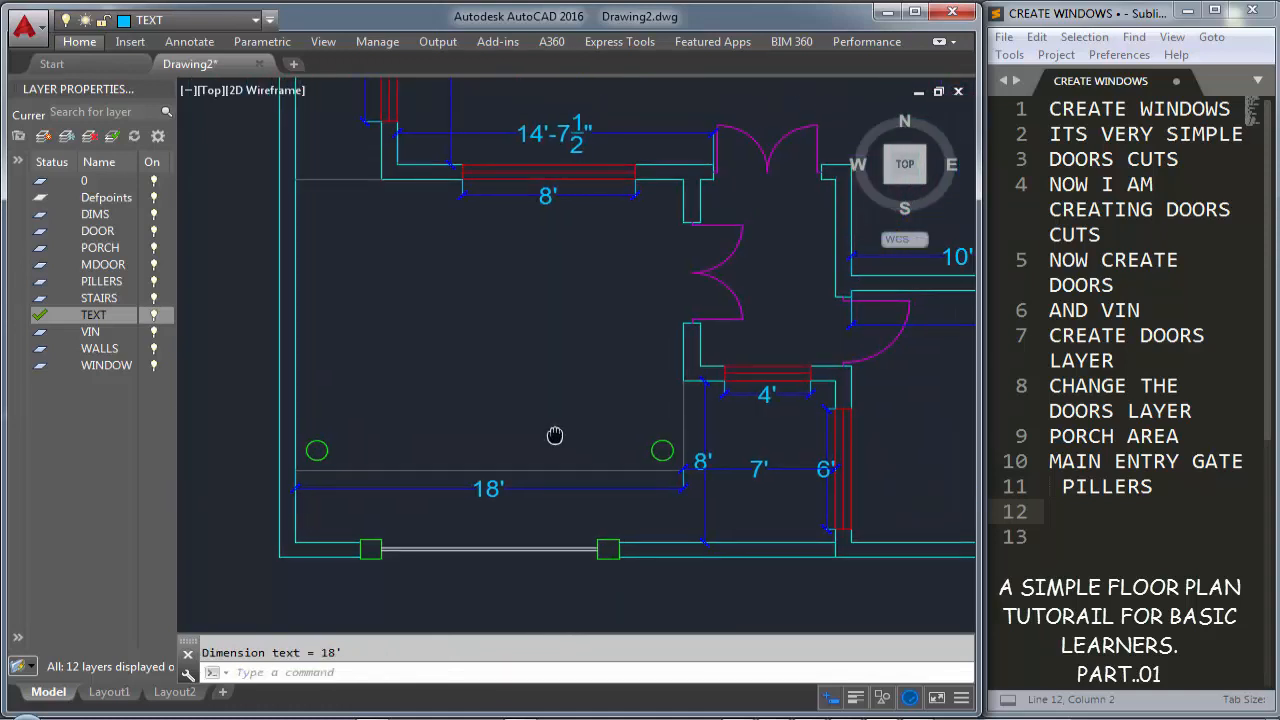
key("Return")
left_click(381, 180)
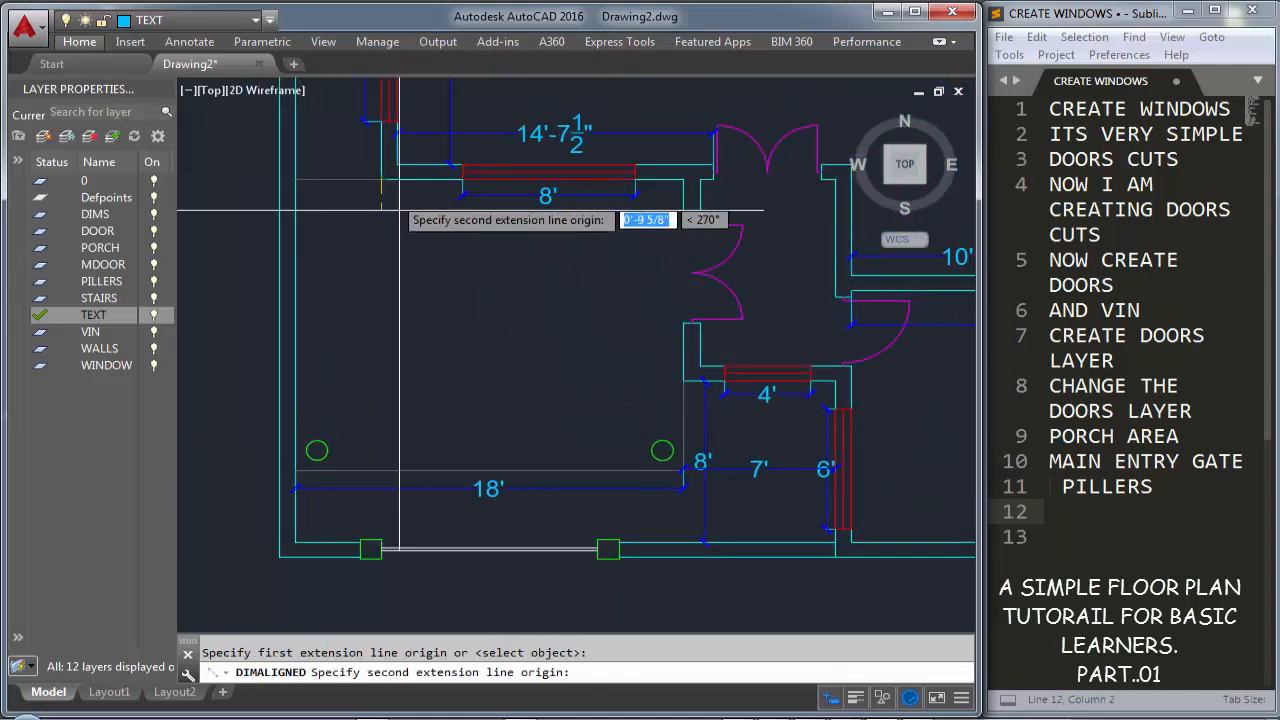
left_click(383, 468)
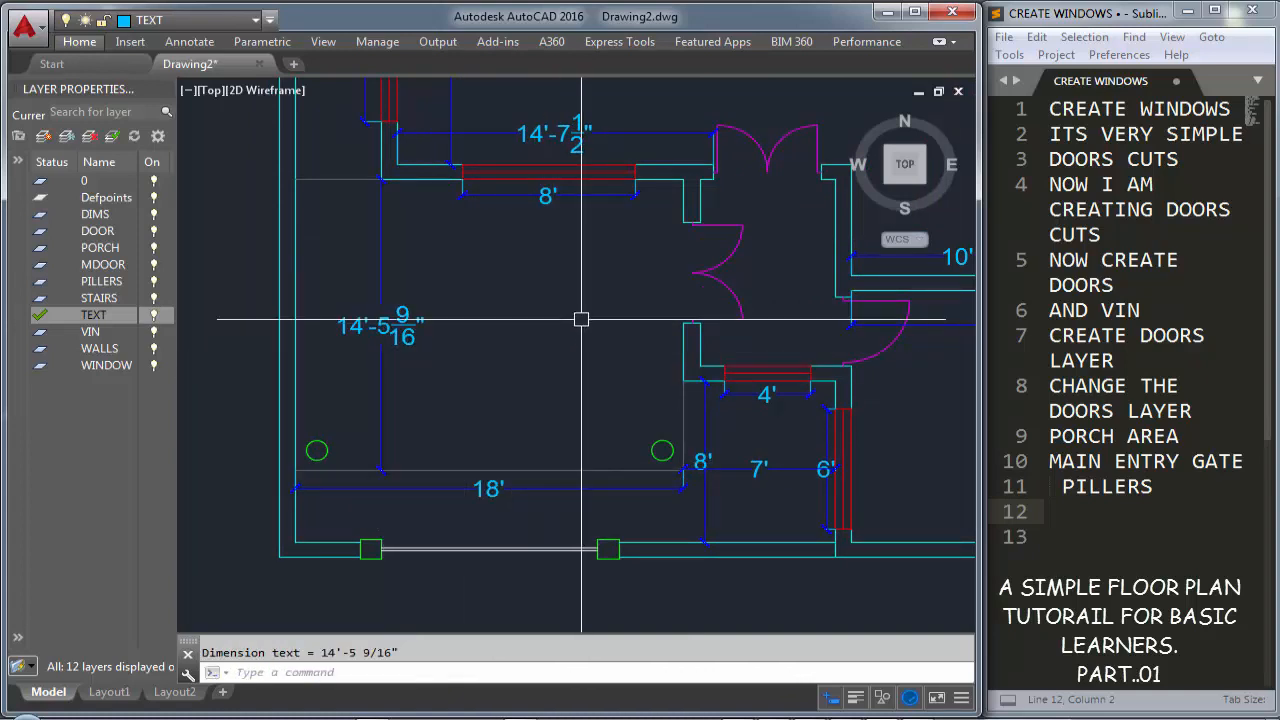
Add a vertical aligned dimension across the double-door opening in the lobby's left wall, placed on the porch side
middle_click_drag(581, 321, 409, 389)
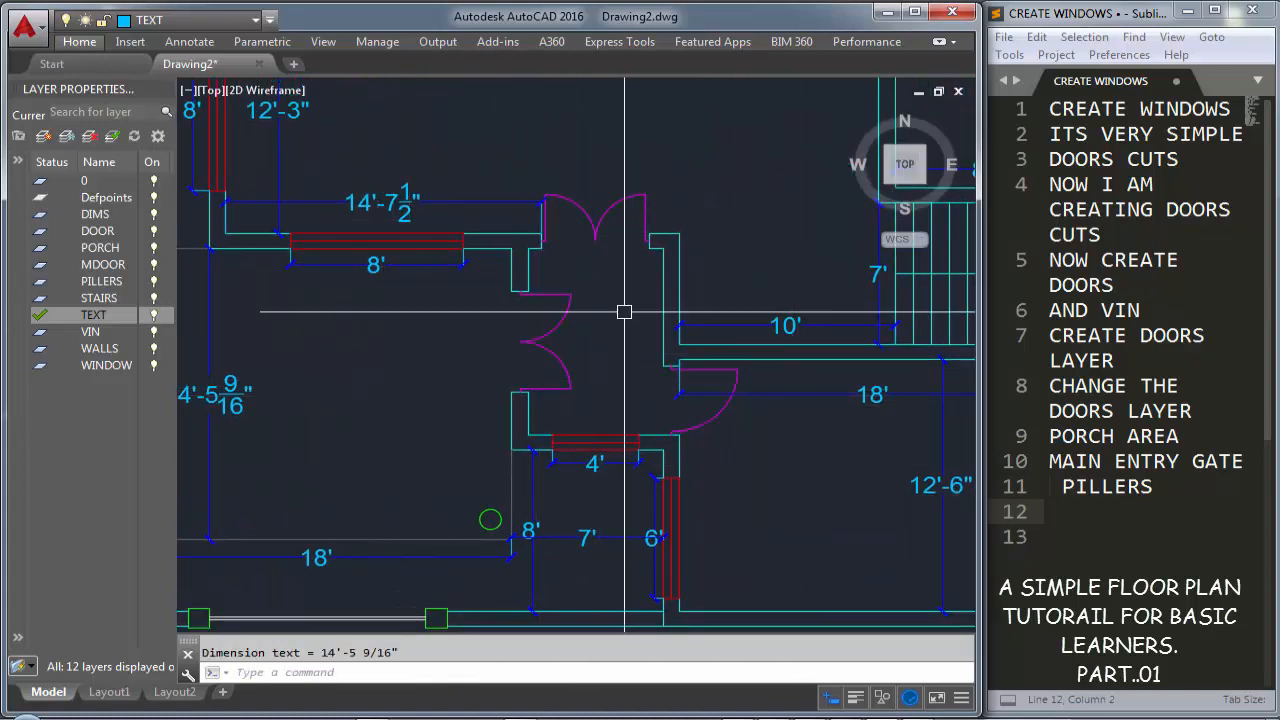
scroll(517, 379, "up", 2)
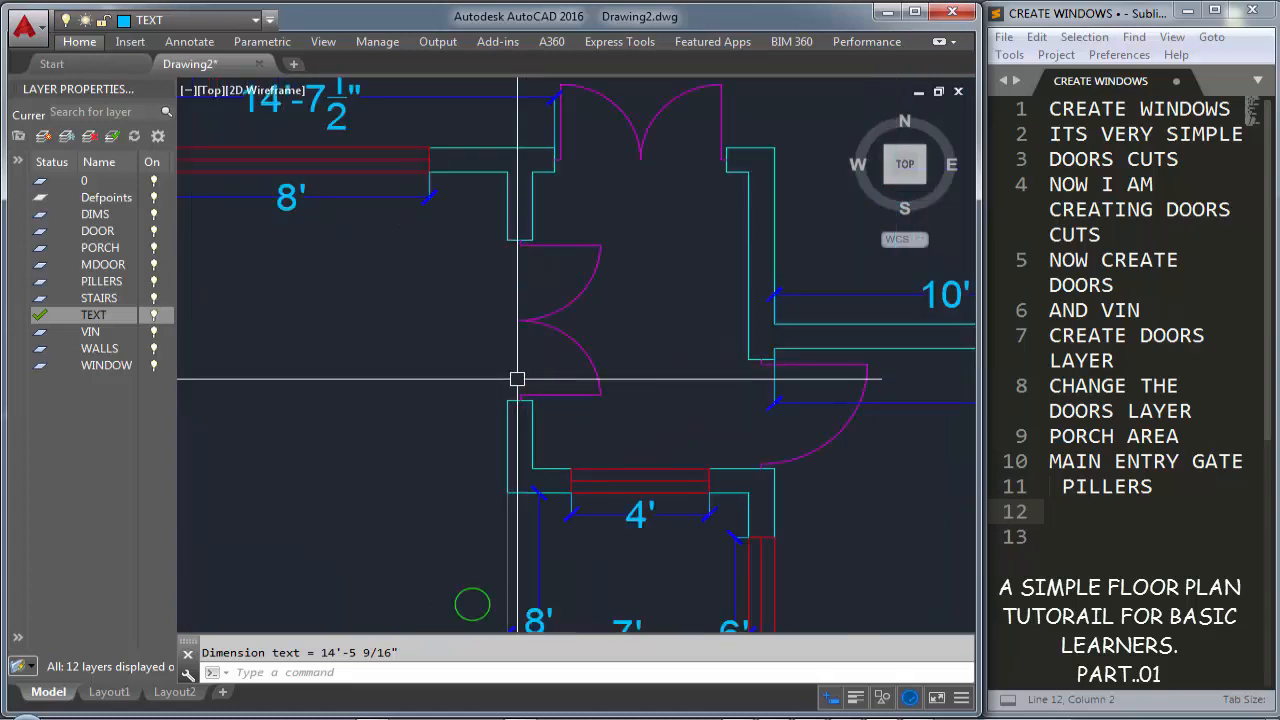
key("Return")
left_click(507, 400)
left_click(507, 240)
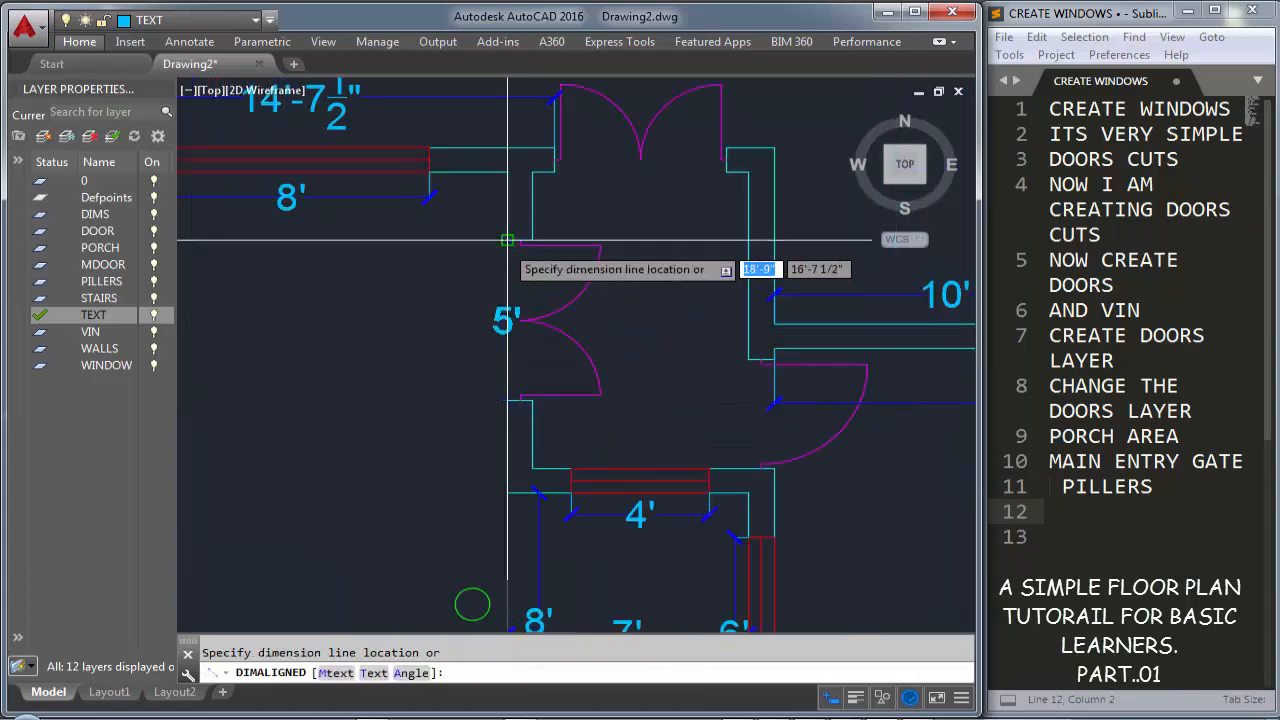
left_click(487, 248)
Add a vertical aligned dimension across the single-door opening between the lobby and the lower-right room, placed on the lobby side
scroll(771, 426, "up", 2)
key("Return")
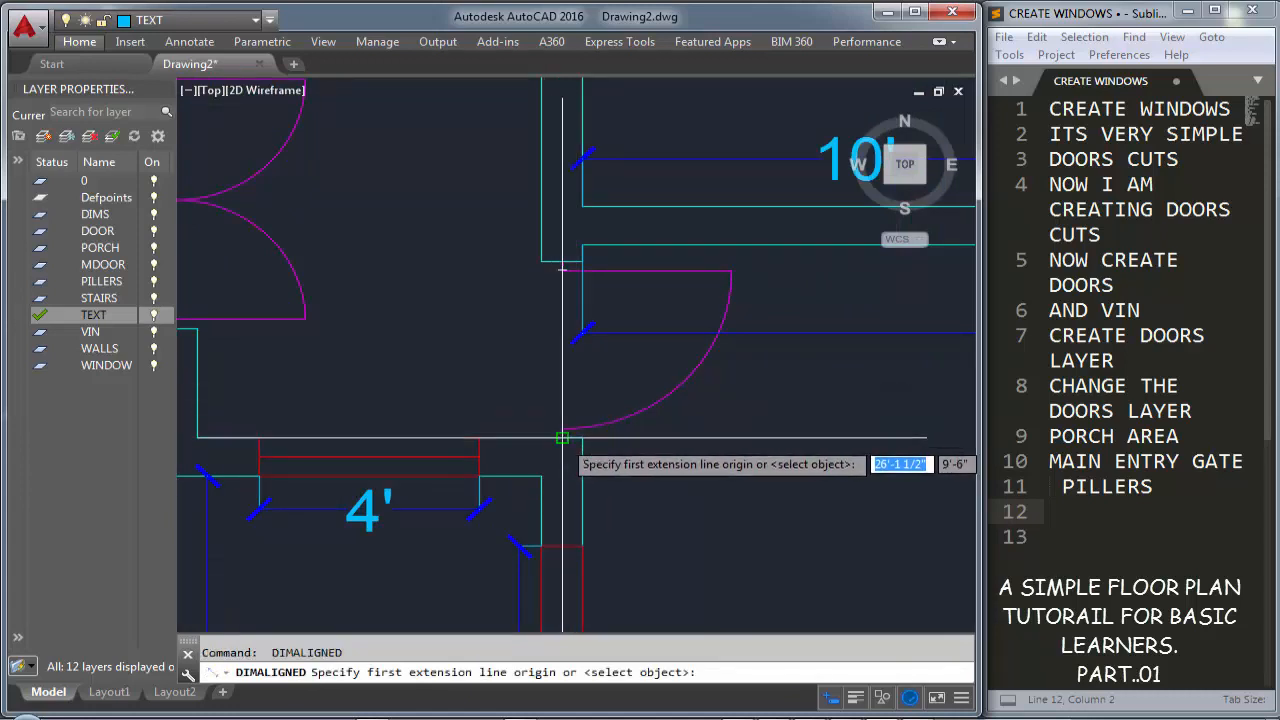
left_click(562, 435)
left_click(562, 262)
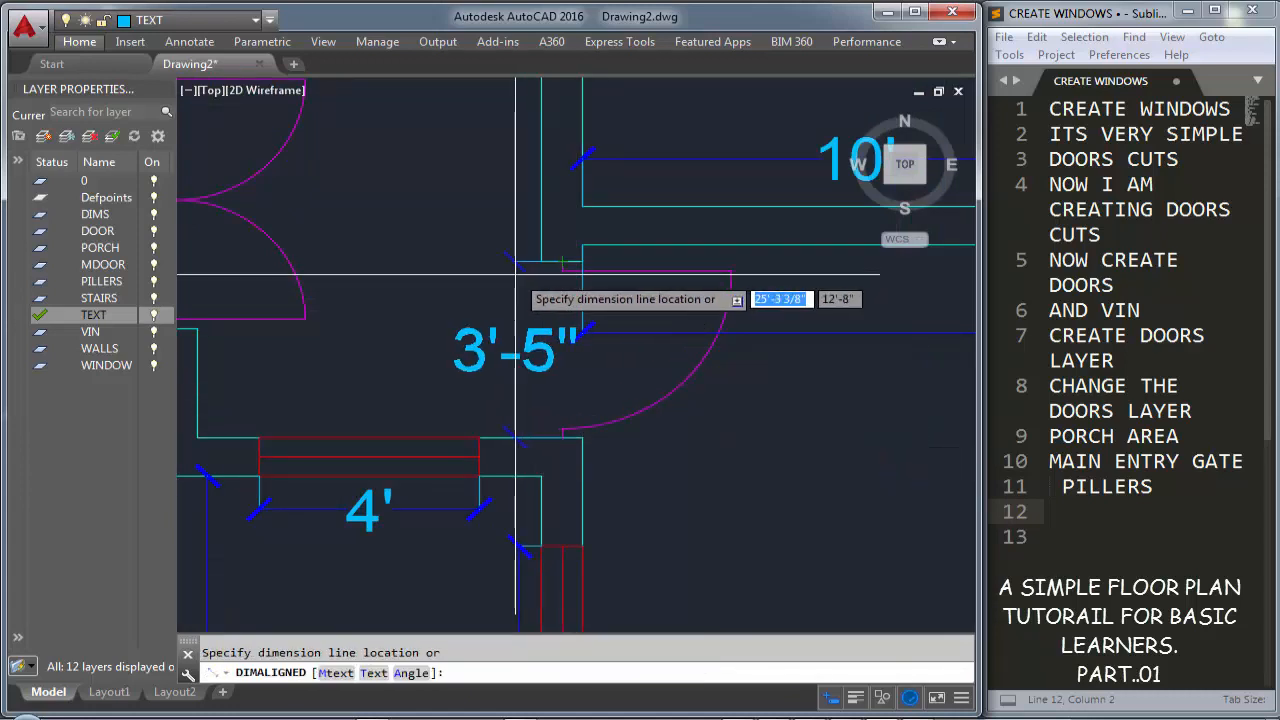
left_click(530, 275)
Add a horizontal aligned dimension across the double-door opening between the lobby and the hall
scroll(605, 383, "down", 2)
middle_click_drag(607, 346, 602, 516)
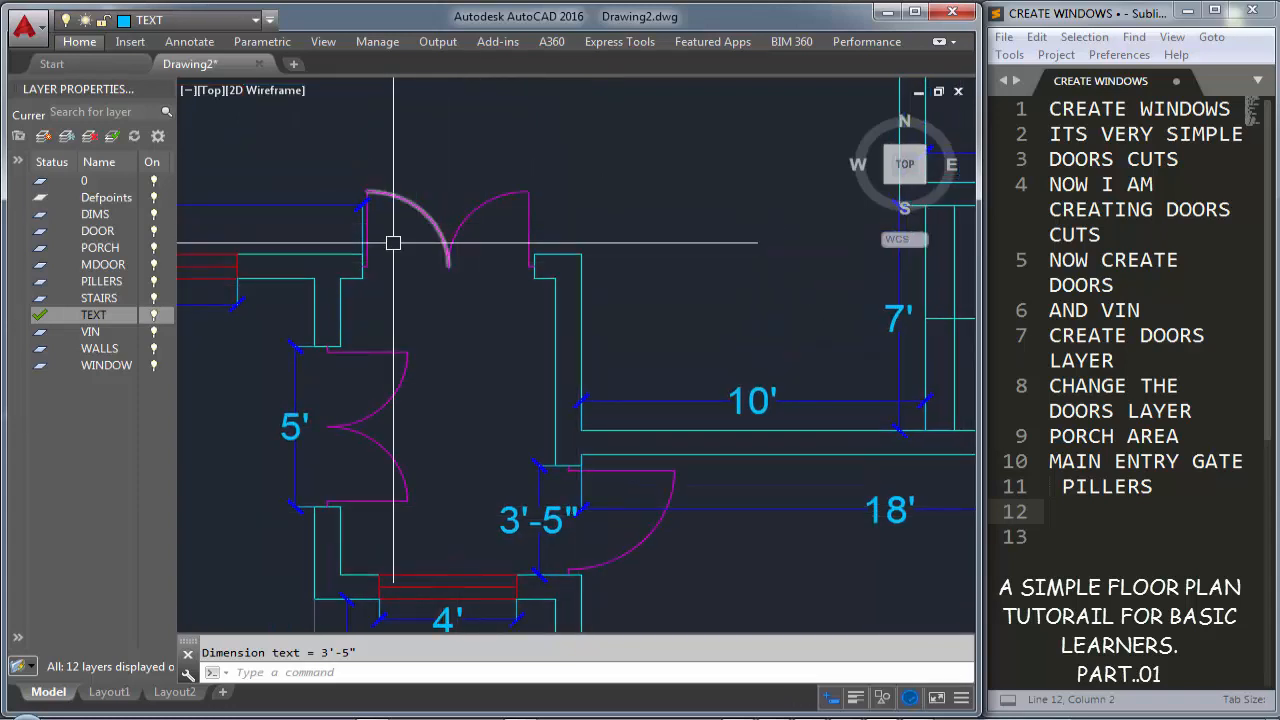
scroll(393, 242, "up", 2)
key("Return")
left_click(350, 287)
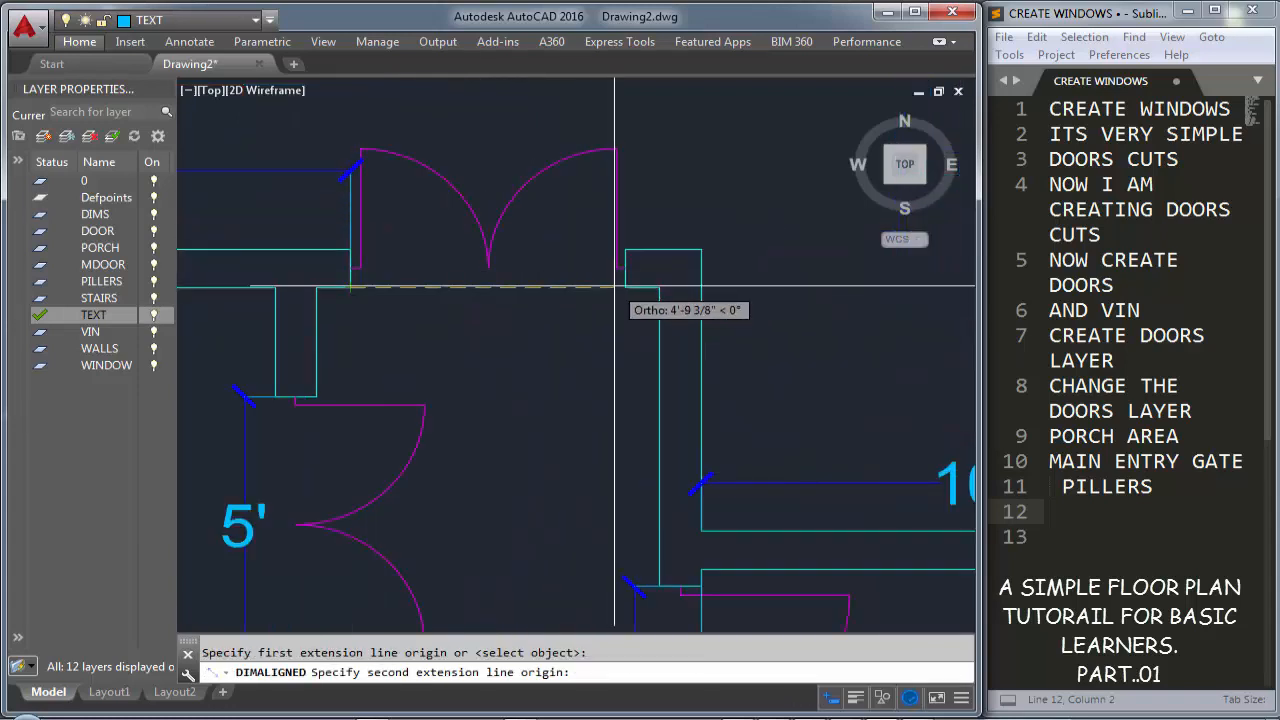
left_click(615, 287)
left_click(554, 240)
Add a vertical aligned dimension across the door opening of the room above the stairs, placed on the hall side
scroll(554, 240, "down", 5)
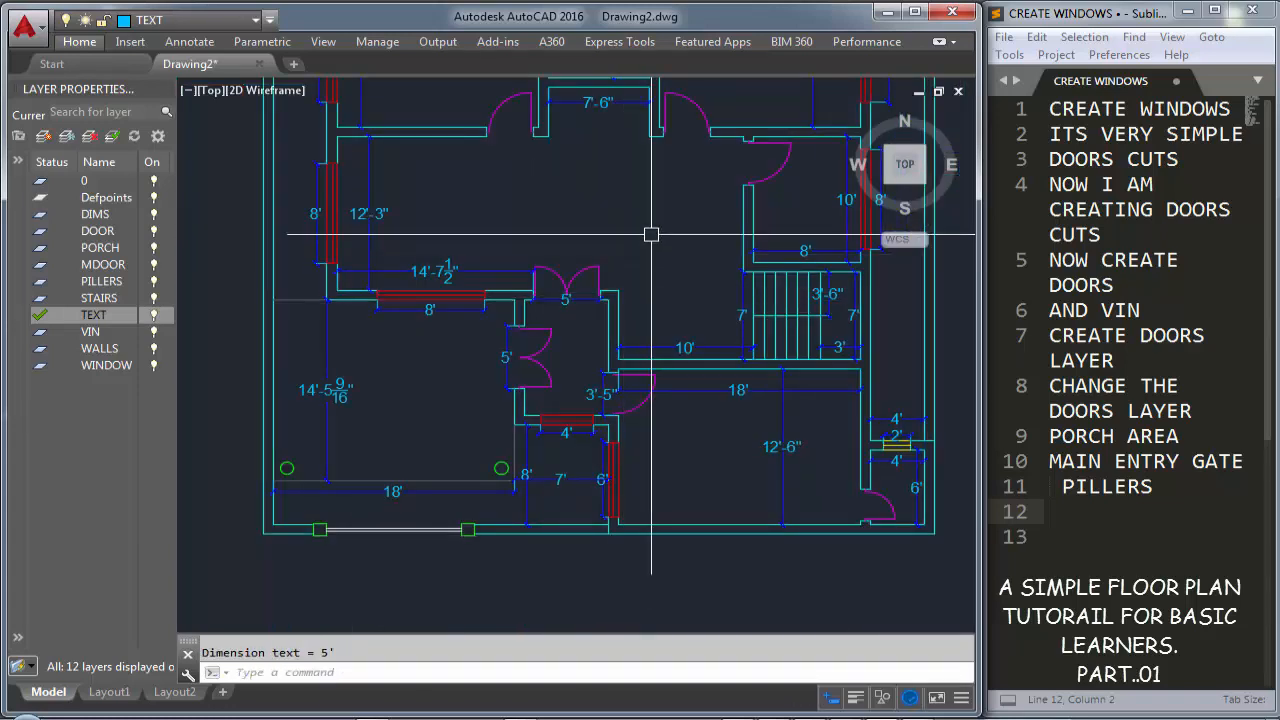
scroll(600, 383, "up", 6)
key("Return")
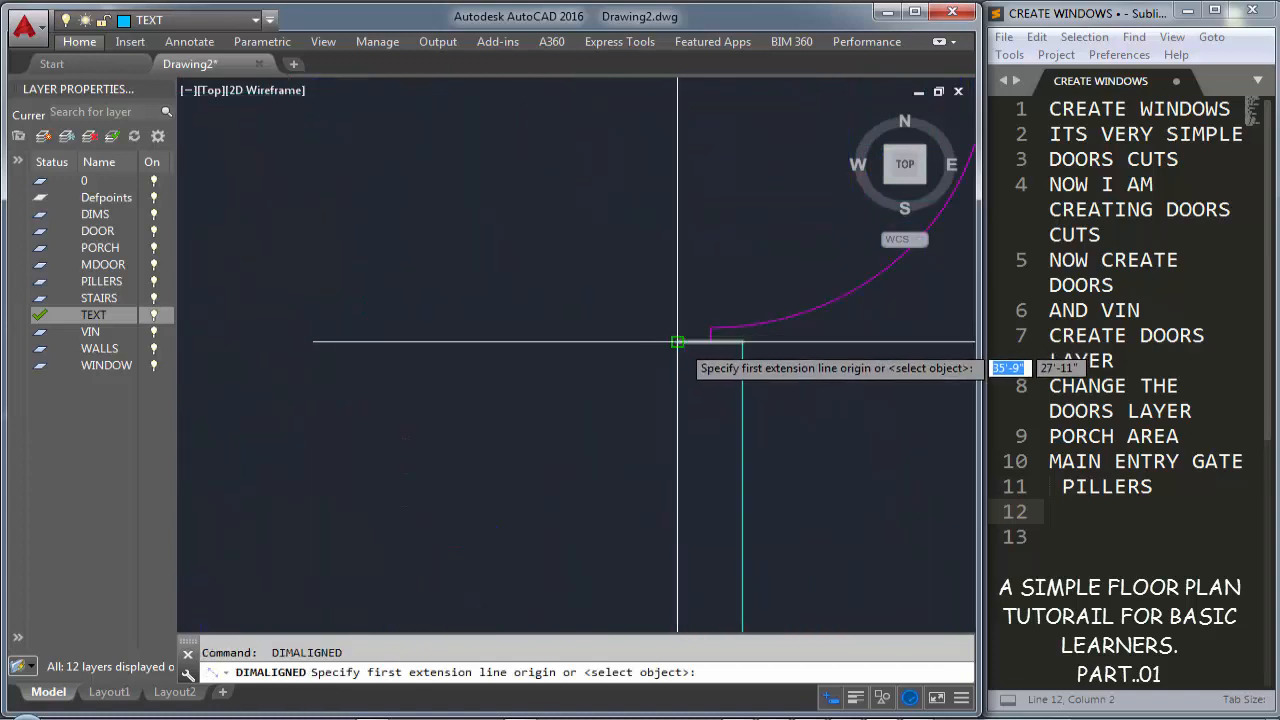
left_click(677, 342)
scroll(676, 312, "down", 3)
left_click(676, 237)
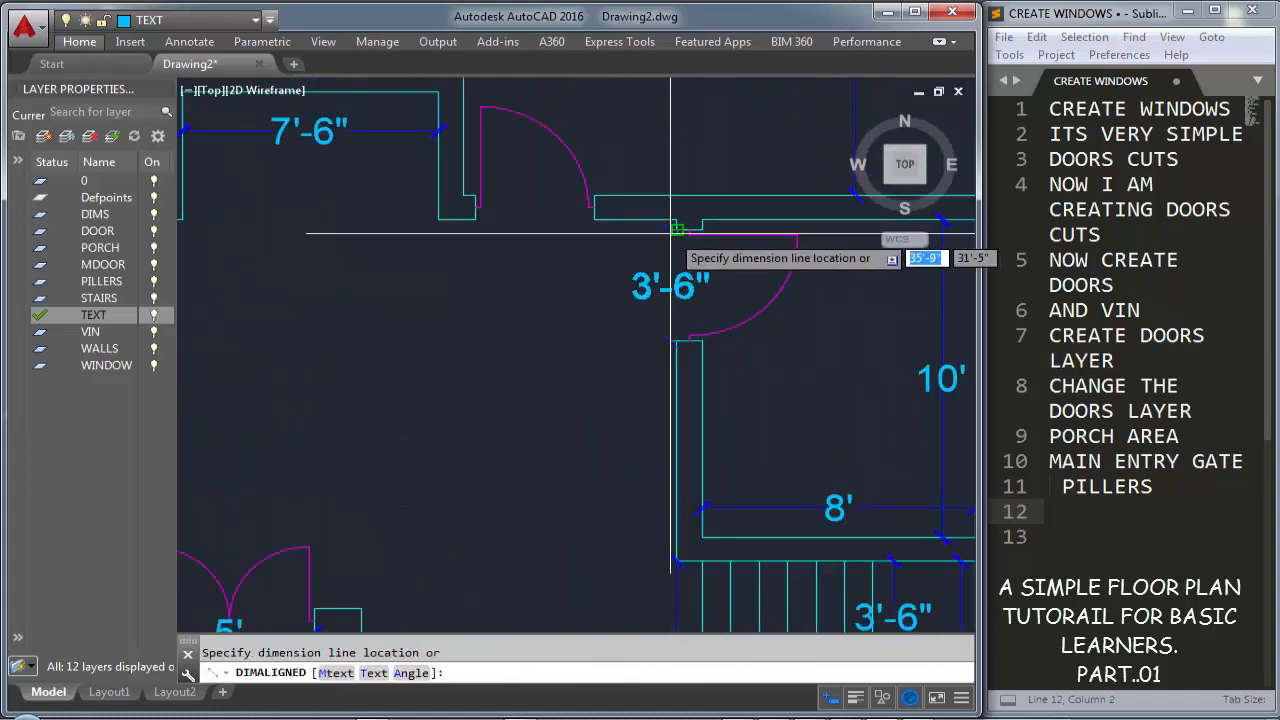
Add a horizontal aligned dimension across the door opening in the upper-right room's lower wall
key("Return")
left_click(593, 219)
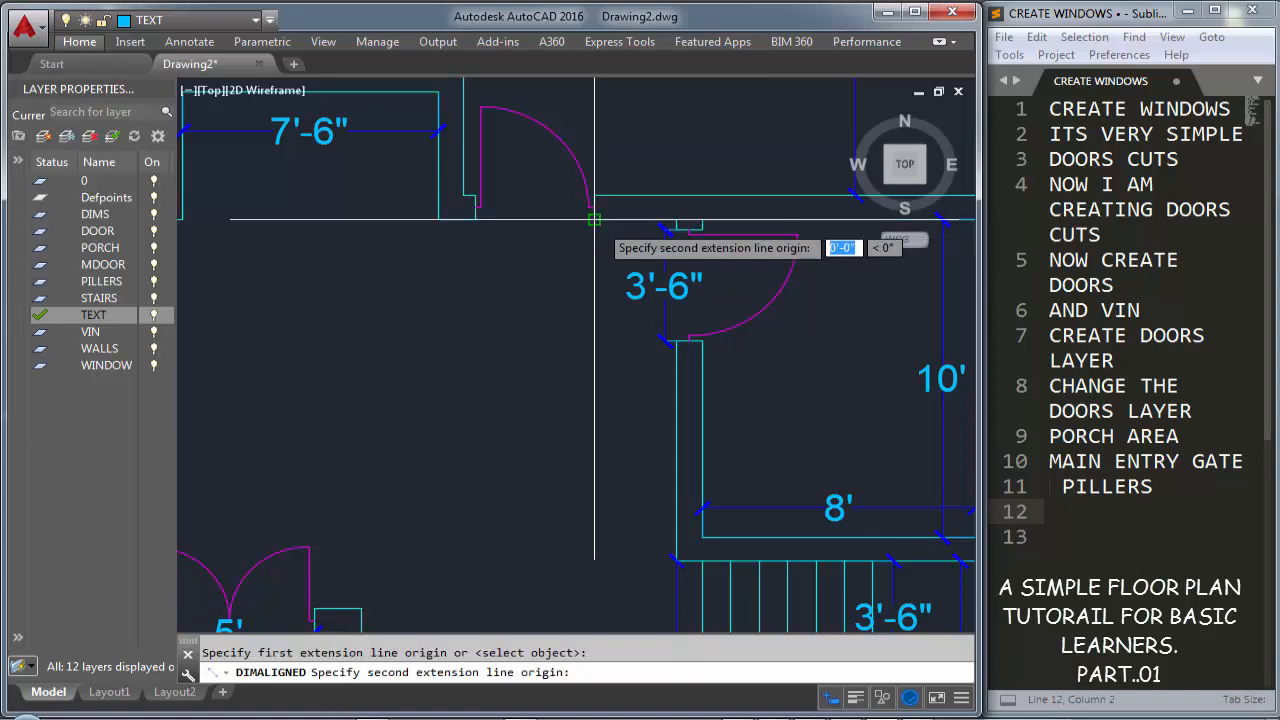
left_click(476, 219)
left_click(480, 222)
Add a horizontal aligned dimension across the door opening in the upper-left room's lower wall
middle_click_drag(480, 252, 831, 294)
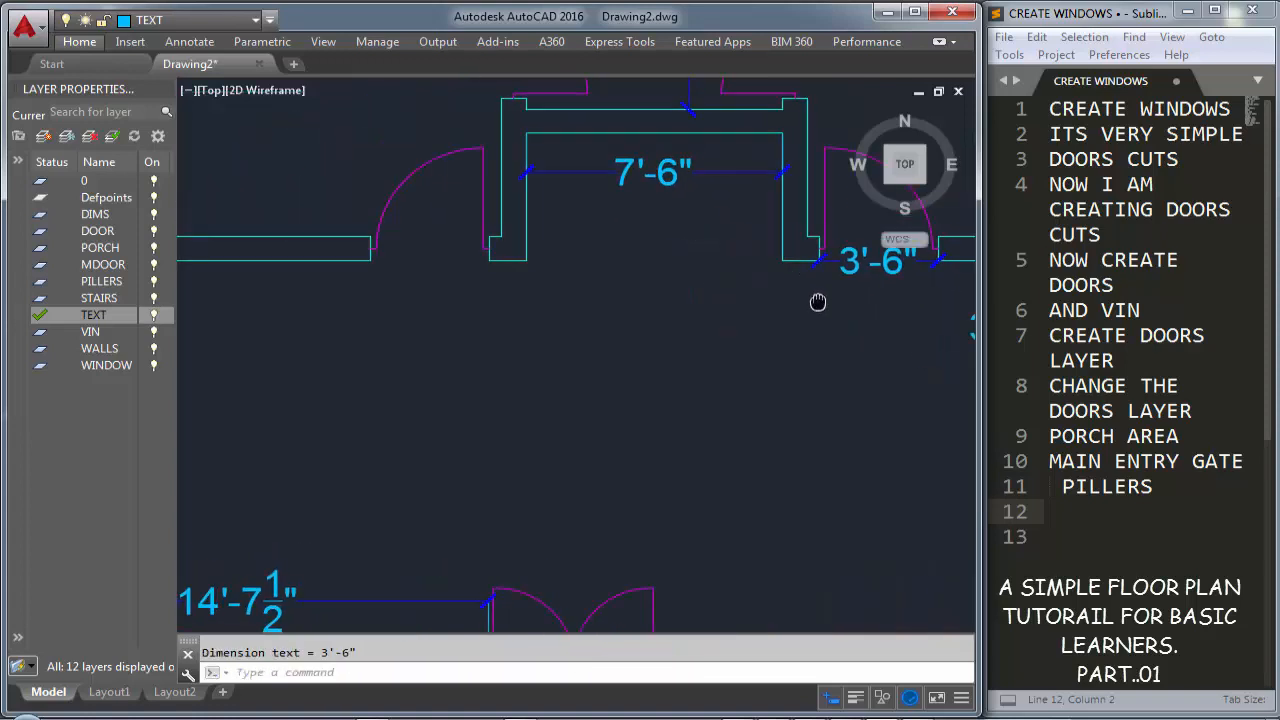
key("Return")
left_click(495, 264)
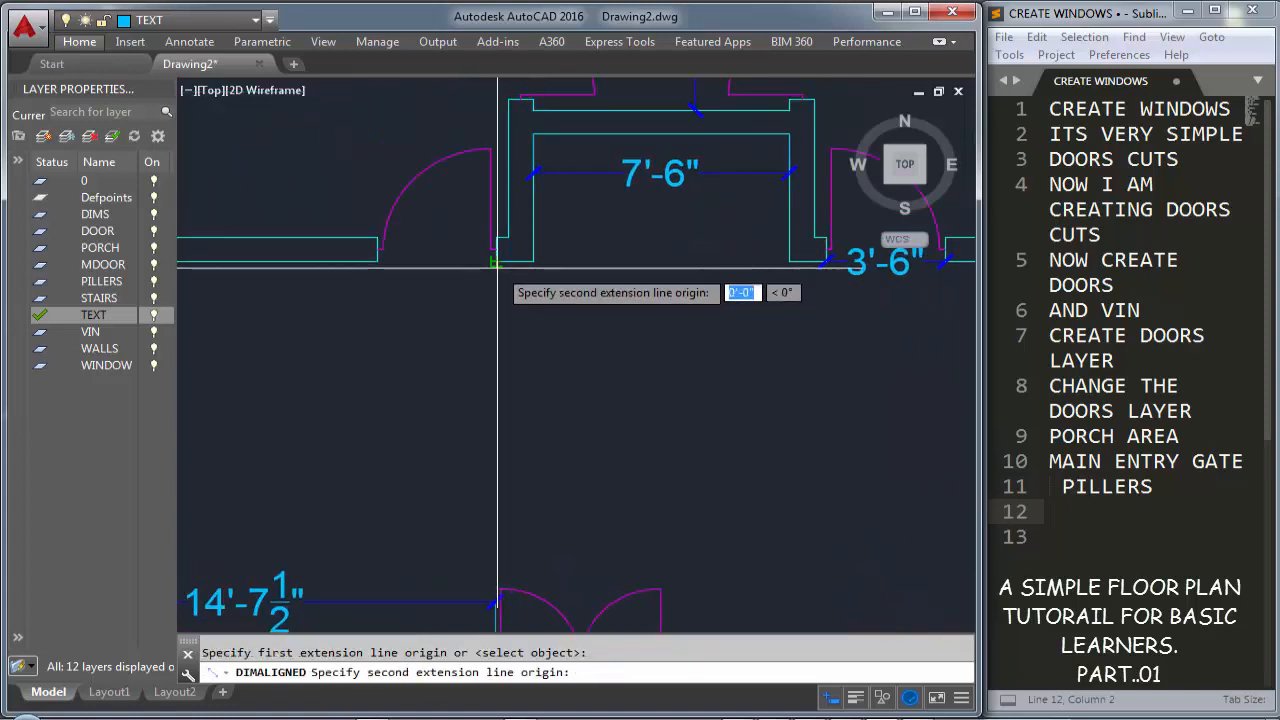
left_click(372, 264)
left_click(378, 262)
Add a vertical aligned dimension across the door opening in the left wall of the upper middle room
middle_click_drag(563, 231, 524, 467)
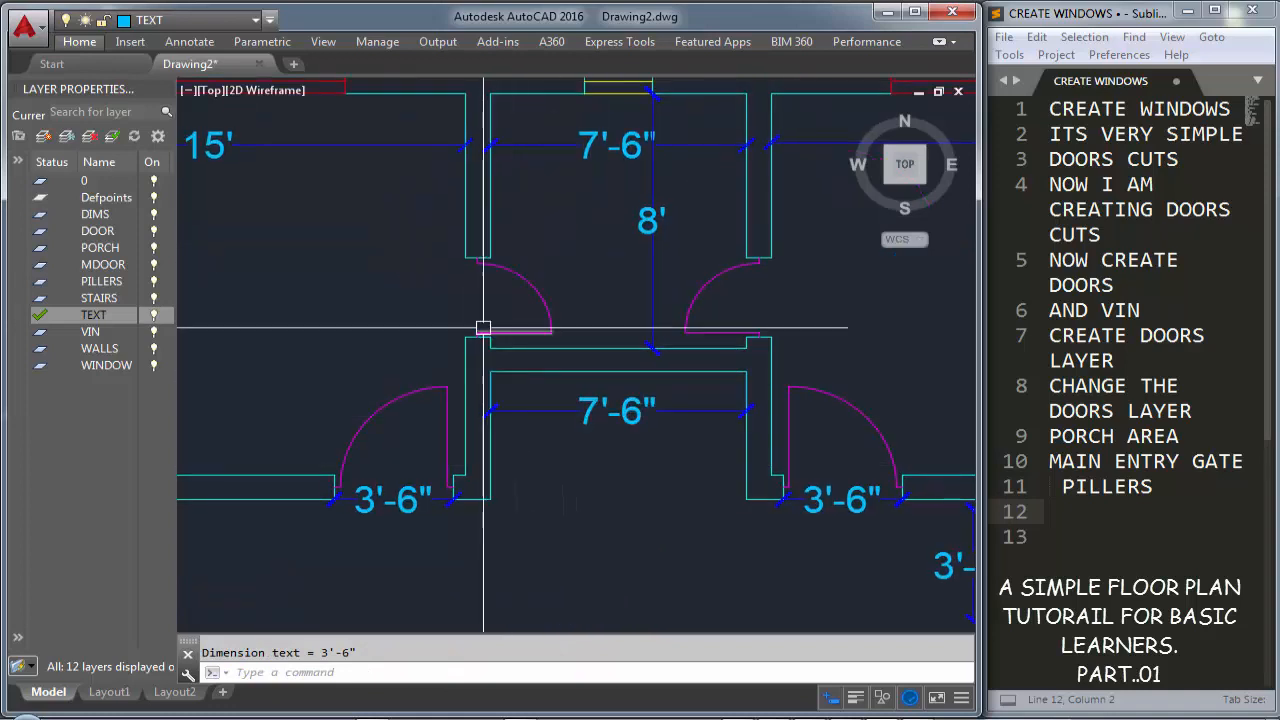
scroll(456, 325, "up", 2)
key("Return")
left_click(468, 342)
left_click(470, 212)
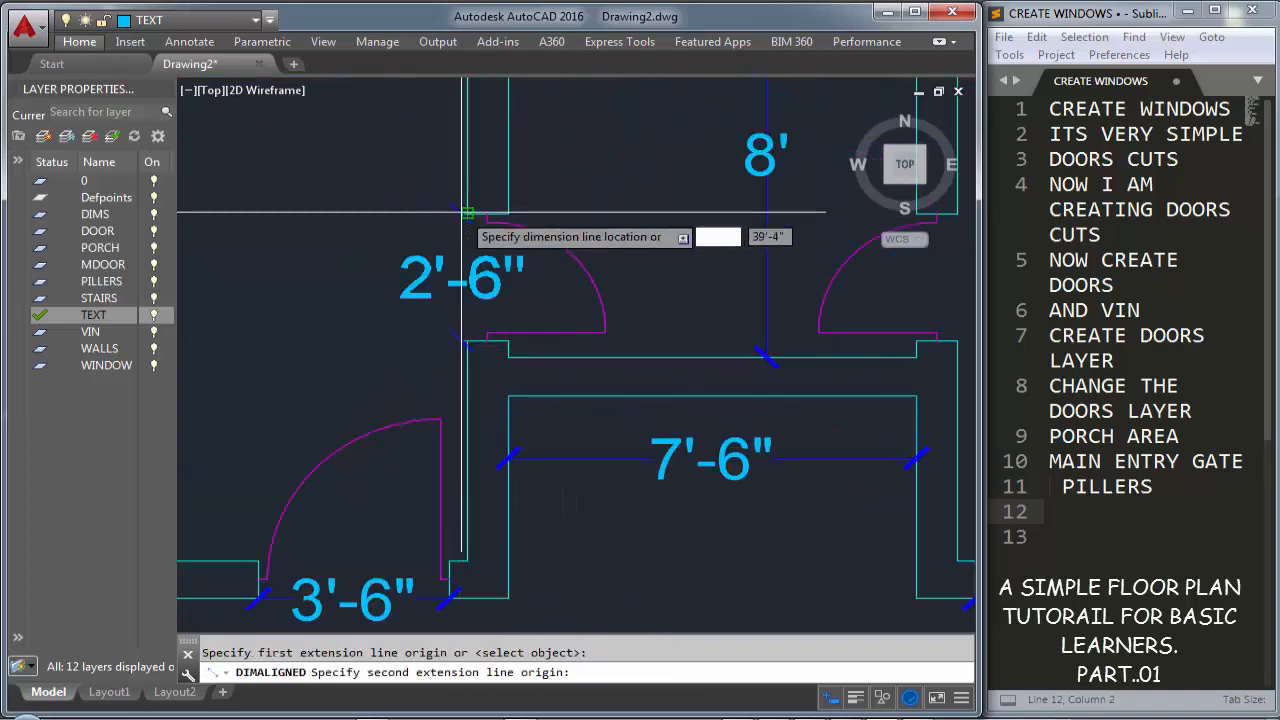
left_click(465, 212)
Add a vertical aligned dimension across the door opening in the right wall of the upper middle room
scroll(524, 268, "down", 2)
middle_click_drag(789, 281, 583, 330)
scroll(583, 330, "up", 2)
key("Return")
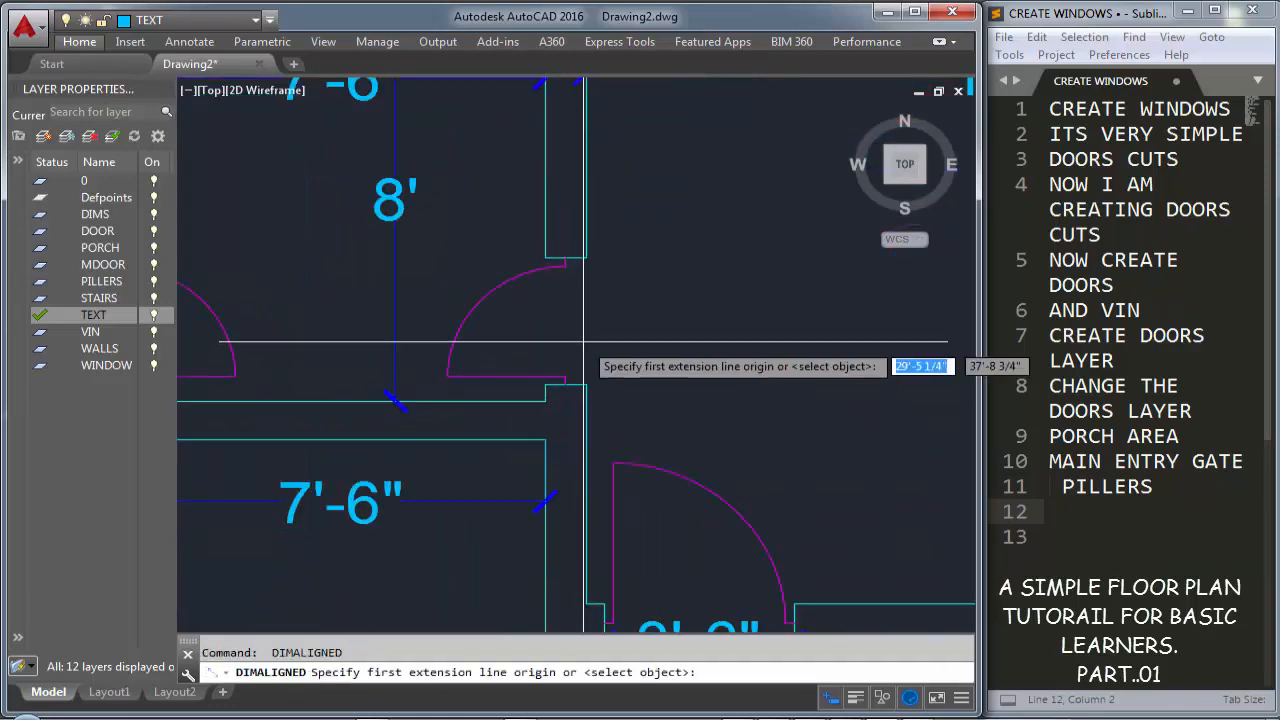
left_click(586, 385)
left_click(586, 258)
left_click(586, 260)
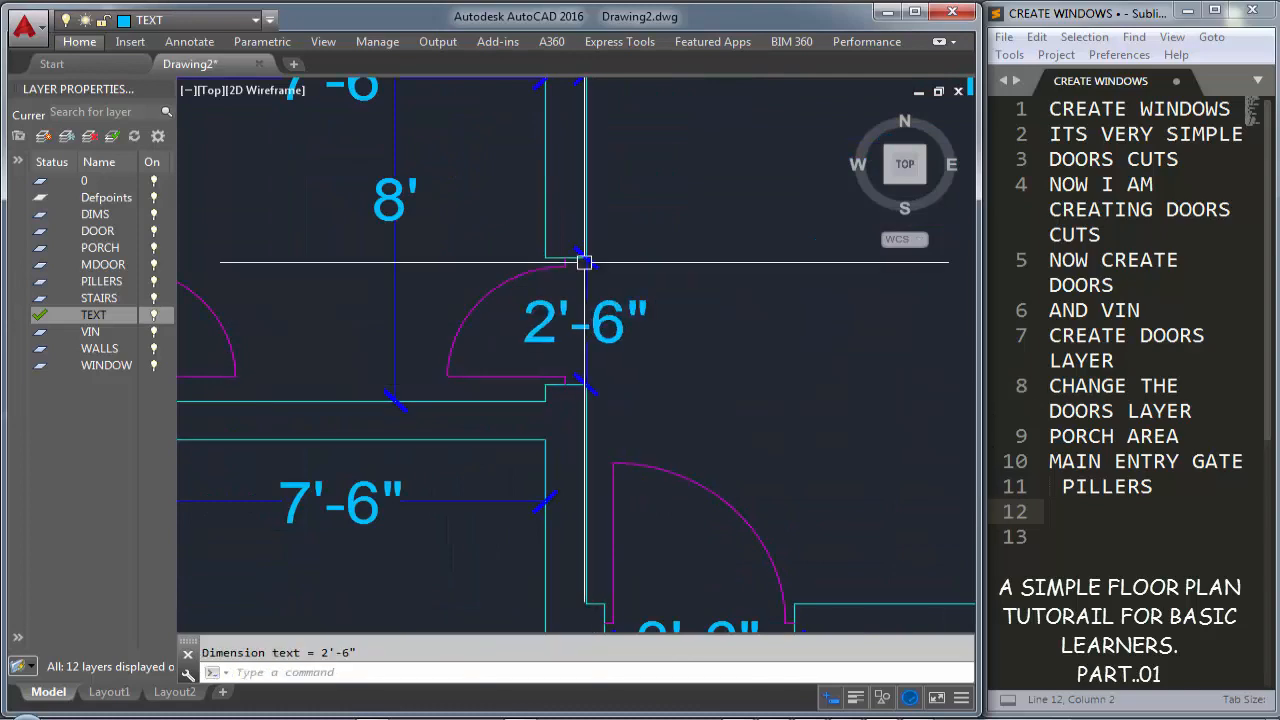
Add a vertical aligned dimension across the door opening in the left wall of the small lower-right corner room
scroll(737, 400, "down", 3)
middle_click_drag(737, 400, 729, 312)
scroll(694, 263, "down", 3)
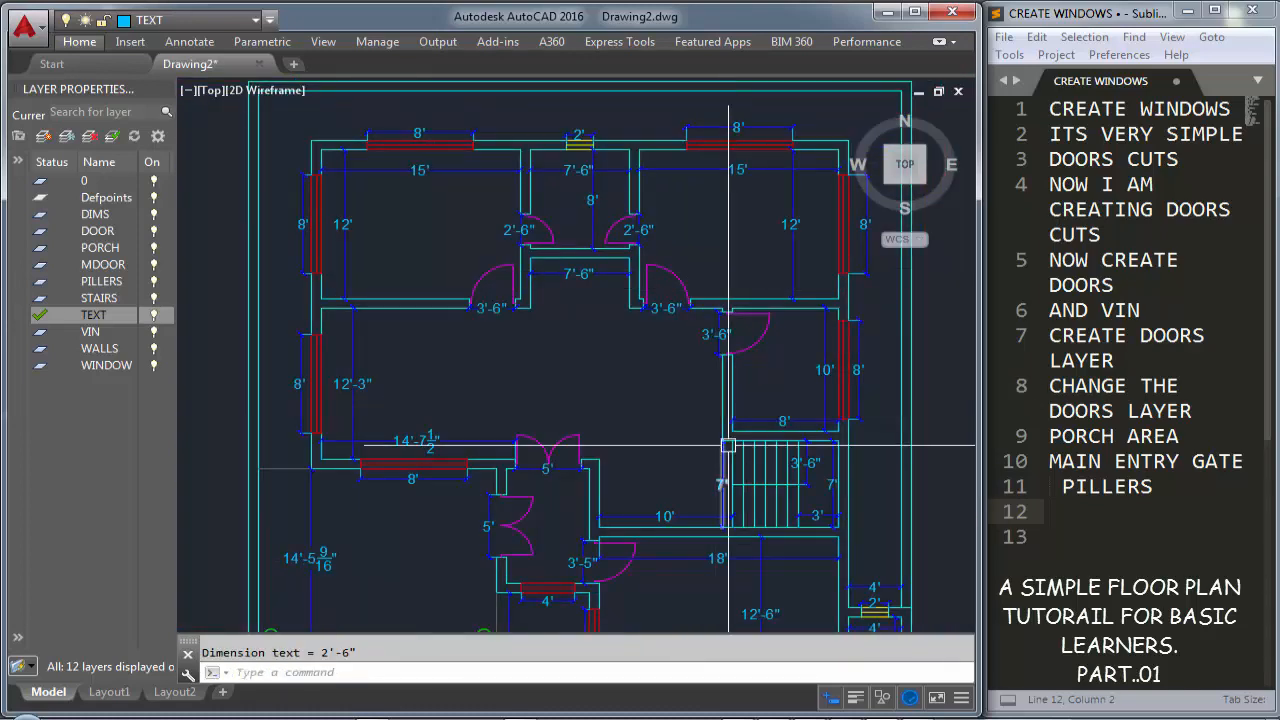
scroll(690, 460, "up", 6)
key("Return")
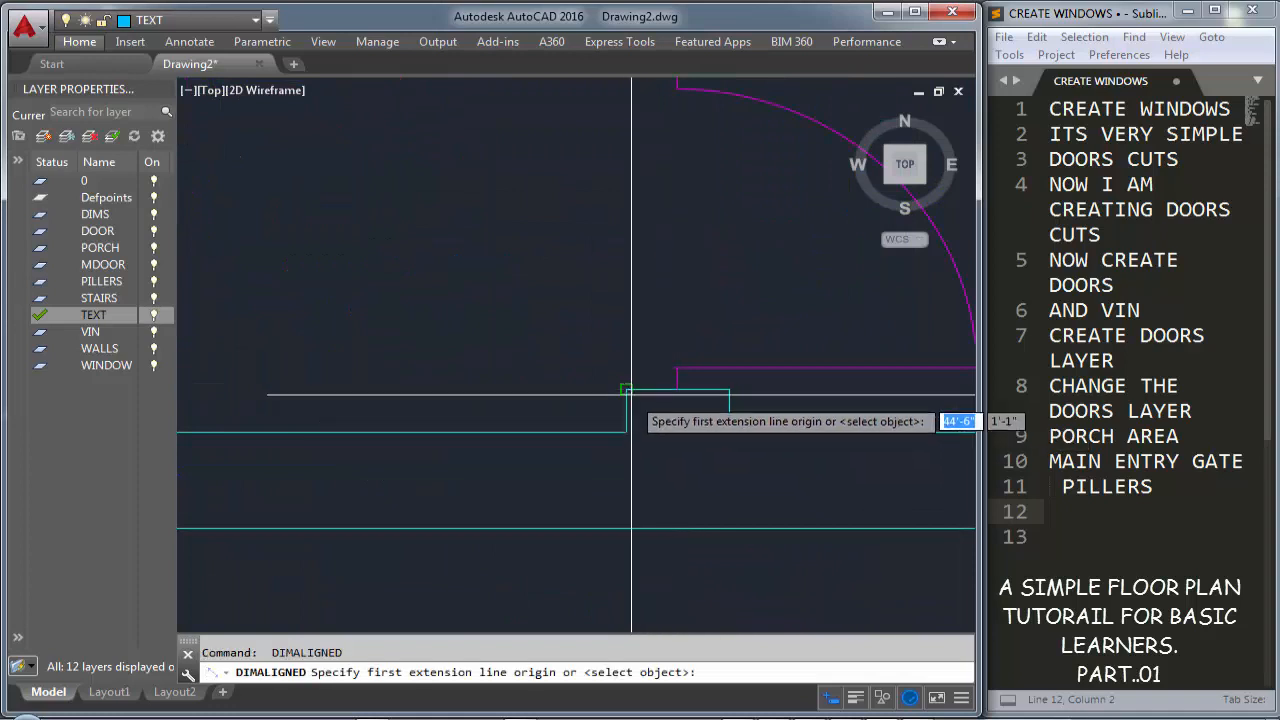
left_click(627, 389)
scroll(627, 389, "down", 2)
left_click(628, 265)
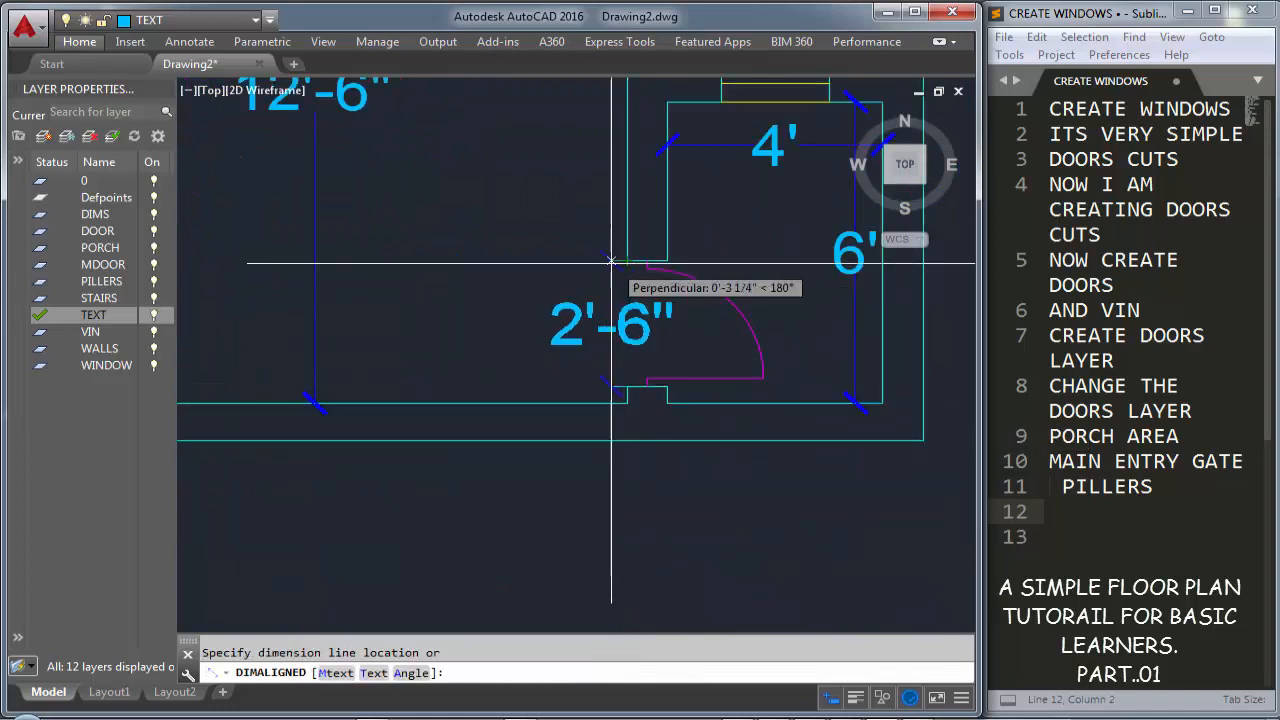
left_click(605, 340)
scroll(723, 394, "down", 3)
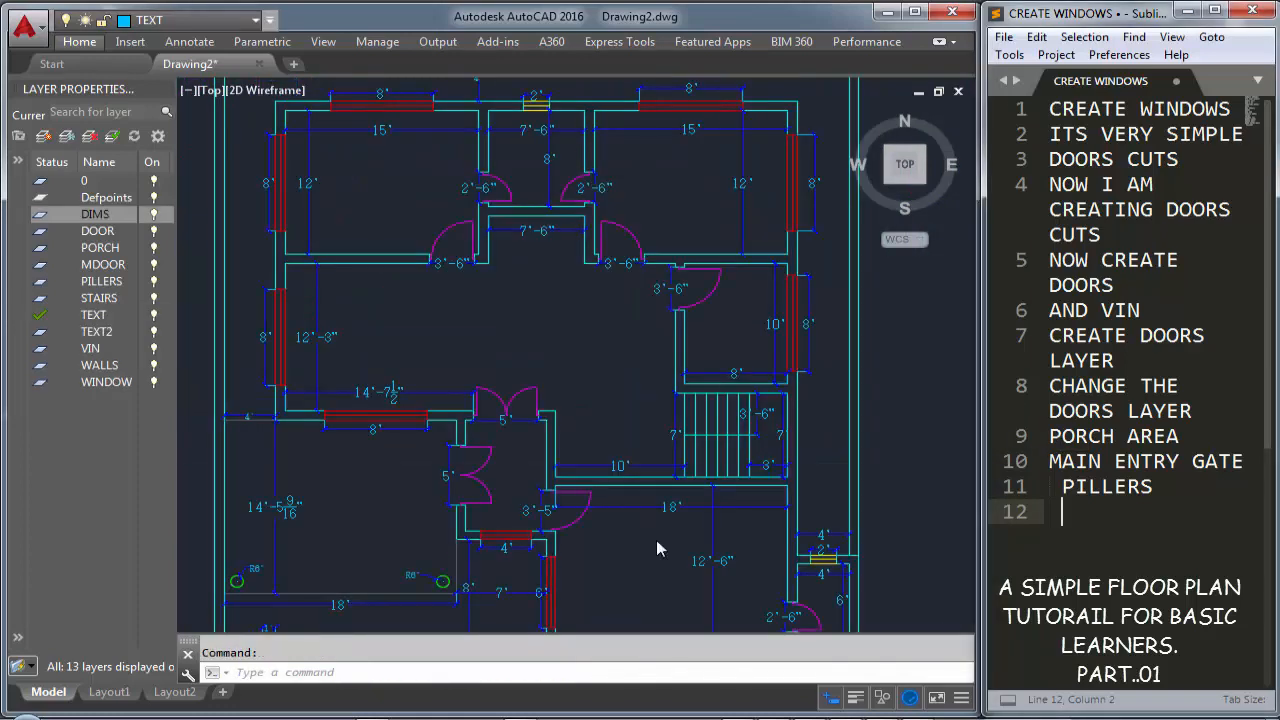
Turn off the WALLS, DOOR and WINDOW layers with LAYOFF by picking objects on them in the plan
left_click(656, 540)
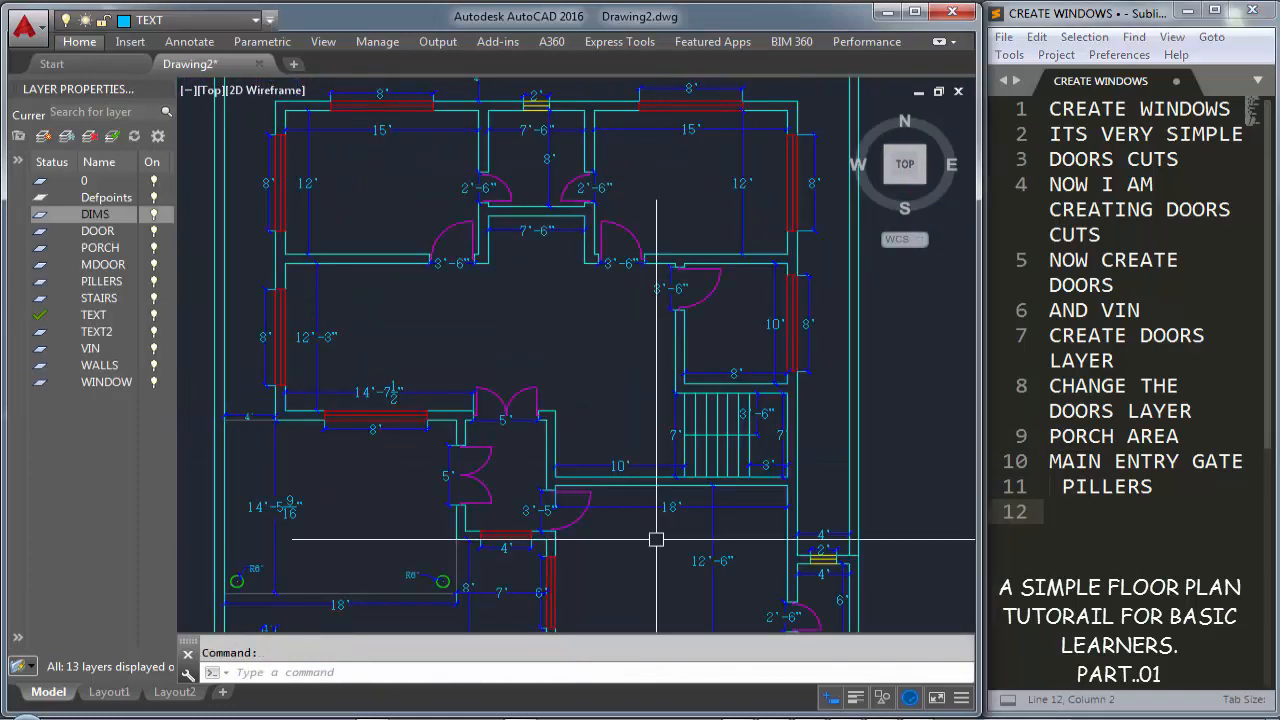
middle_click_drag(603, 496, 647, 388)
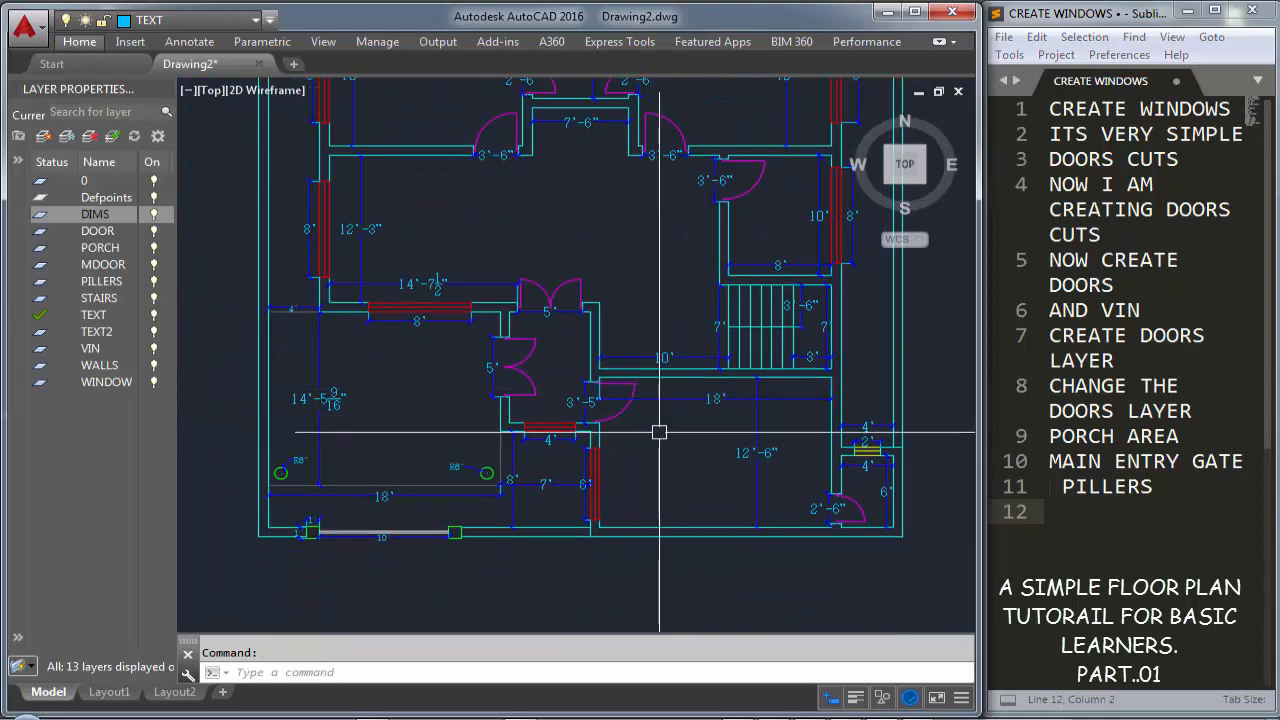
type("LAYO")
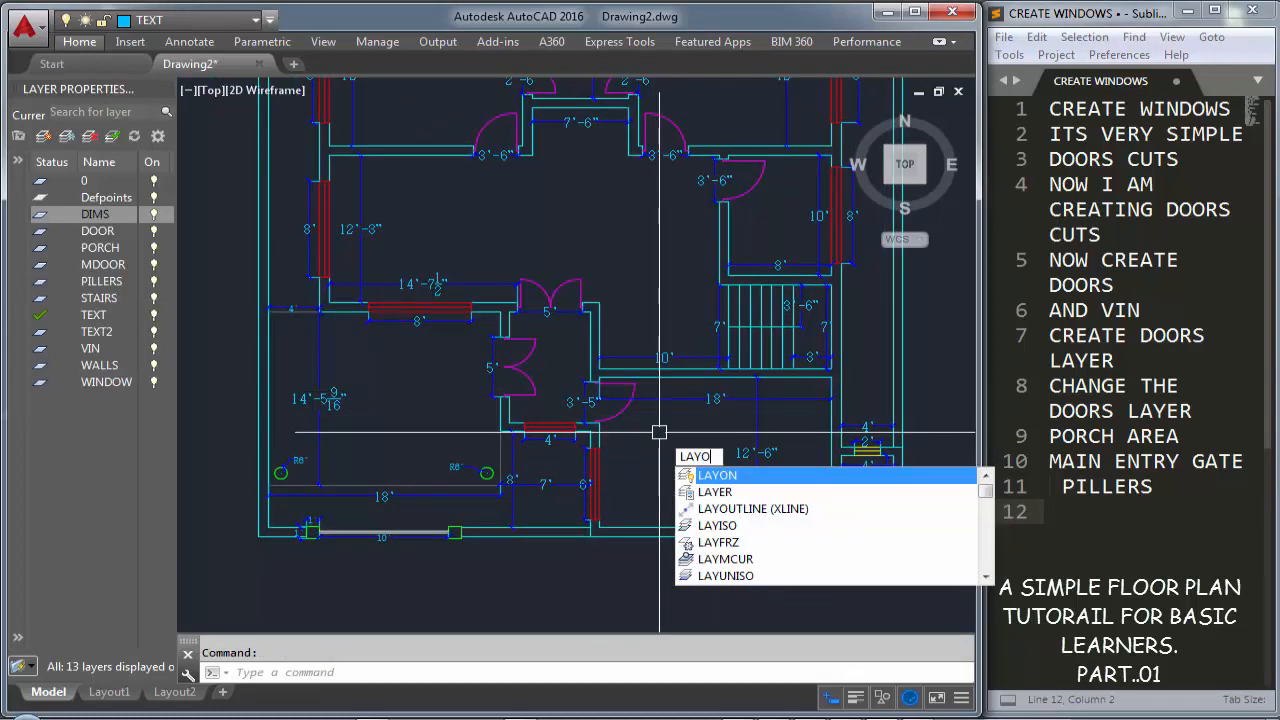
type("FF")
key("Return")
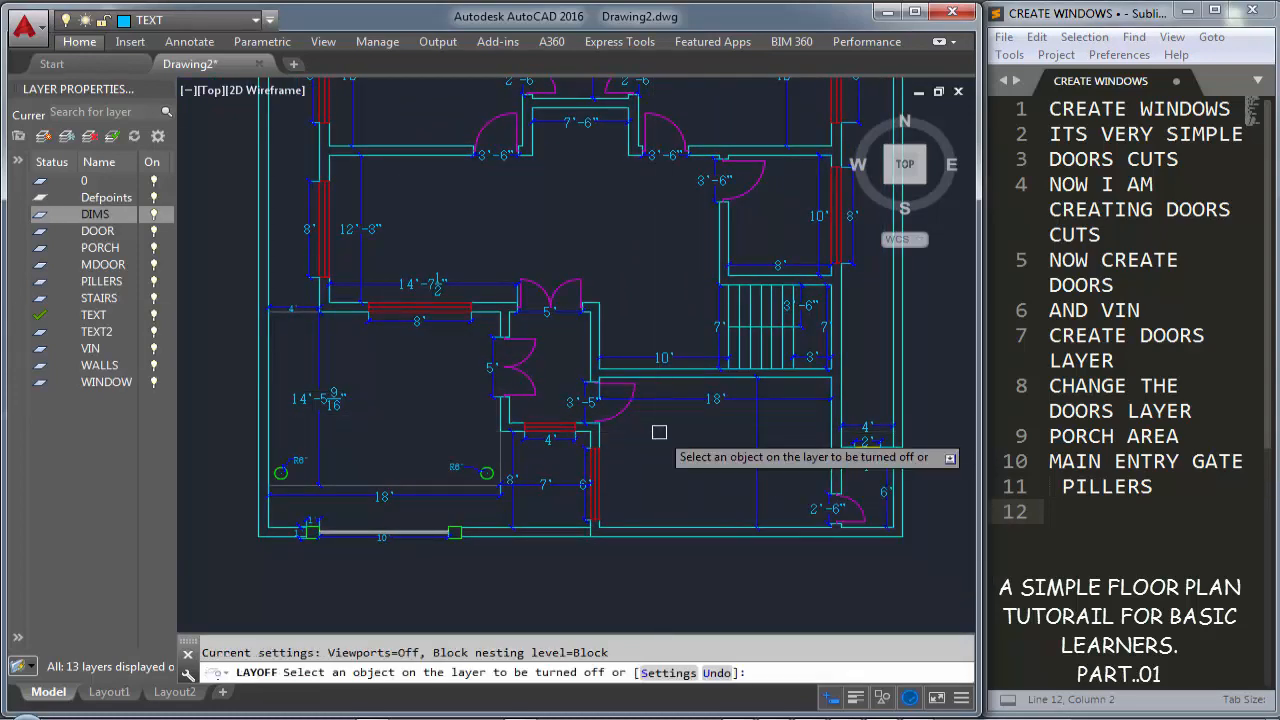
left_click(606, 434)
left_click(610, 402)
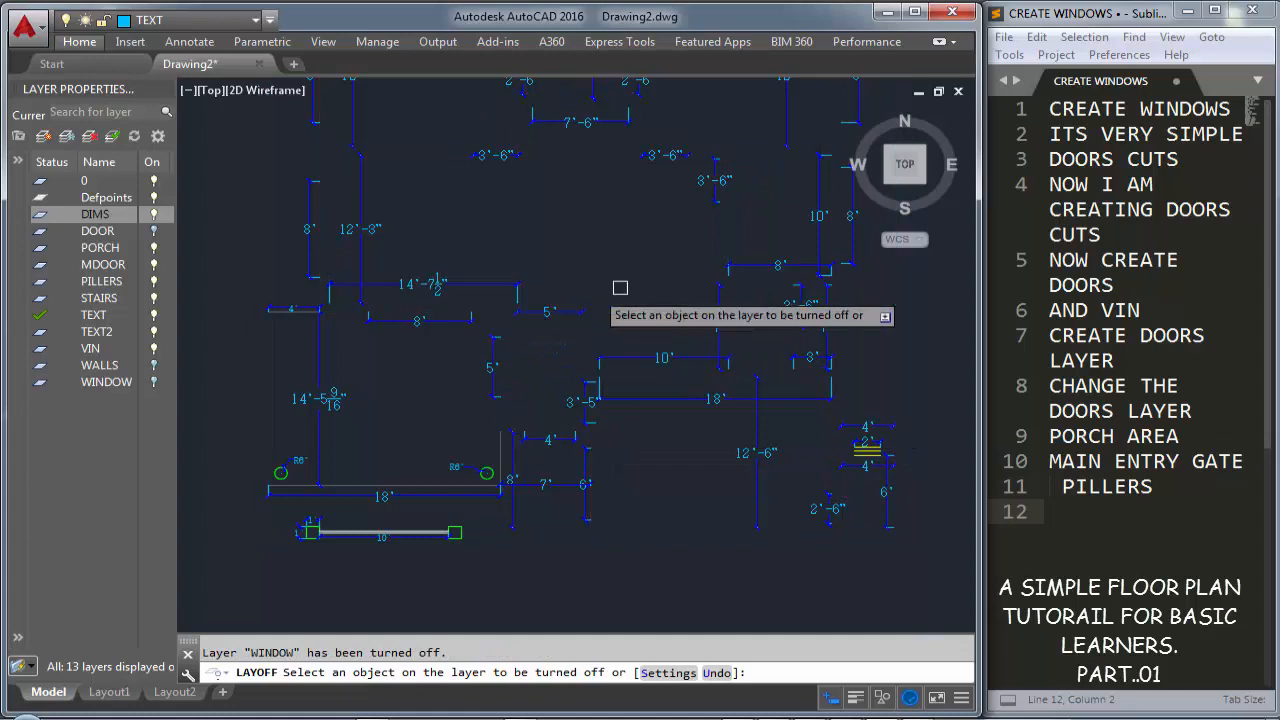
Turn off the VIN and PILLERS layers by picking the lower-right ventilator and a round porch pillar
scroll(866, 452, "up", 5)
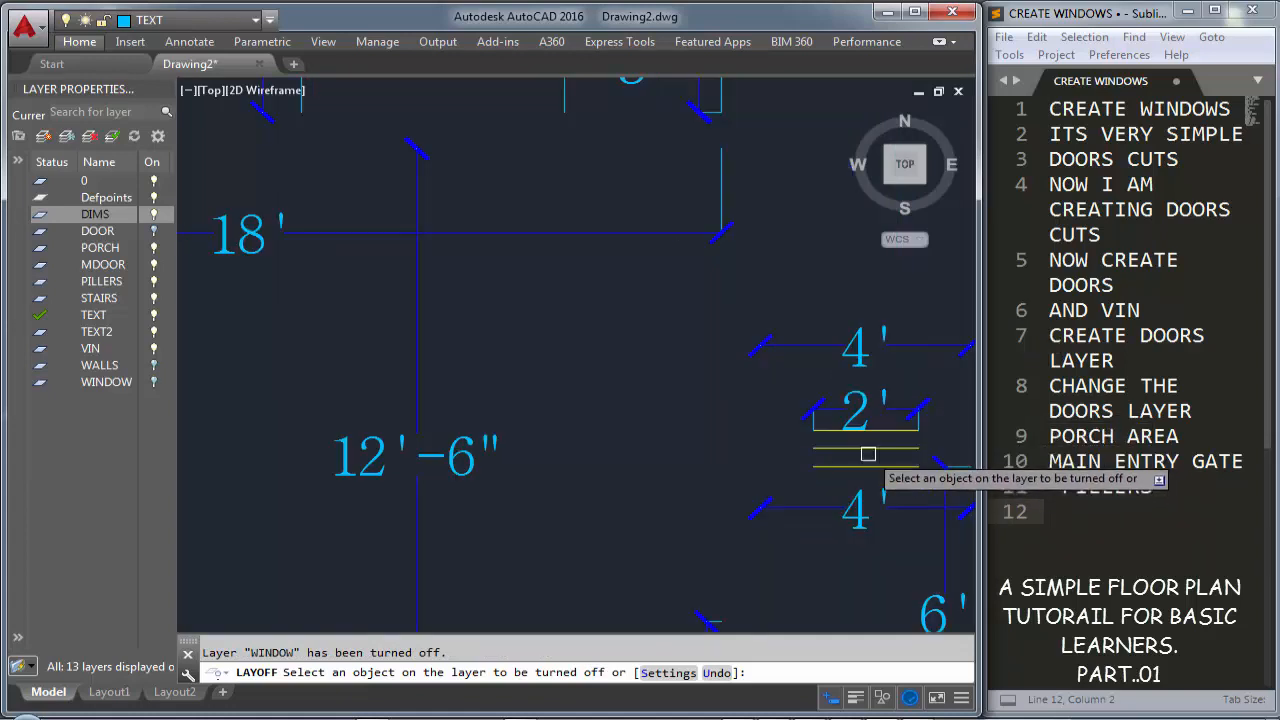
scroll(860, 450, "down", 5)
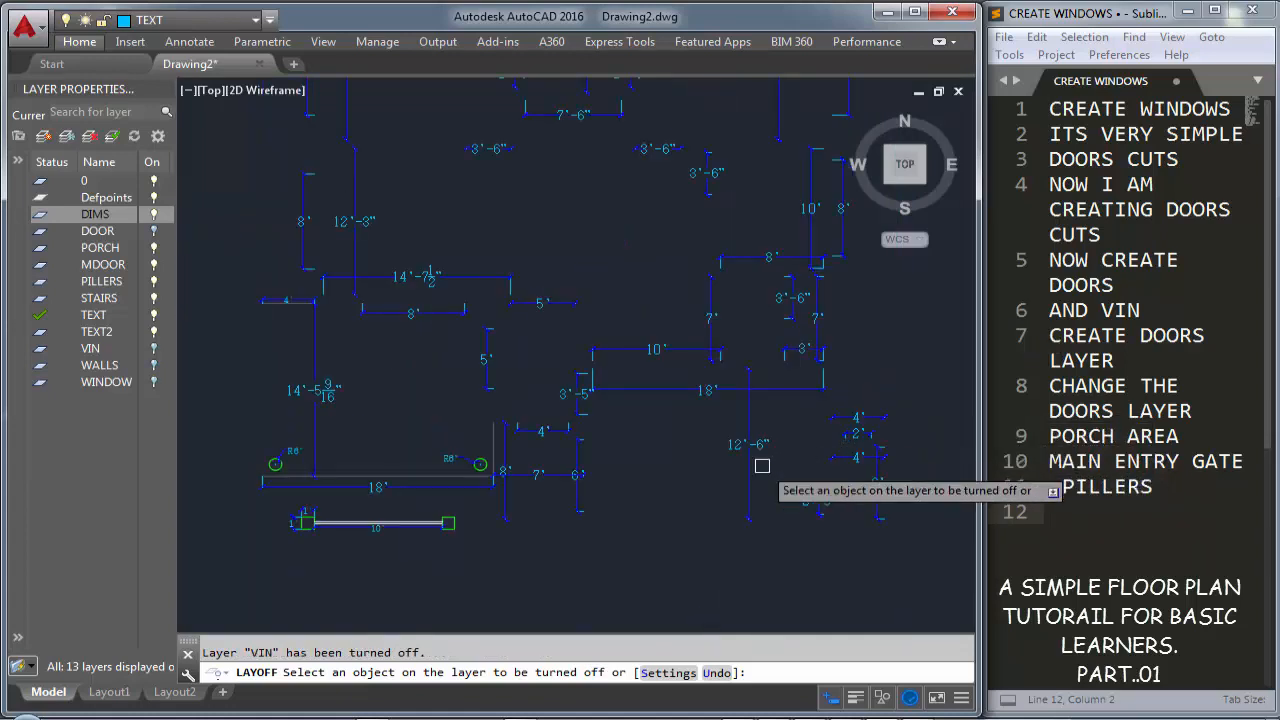
scroll(480, 464, "up", 4)
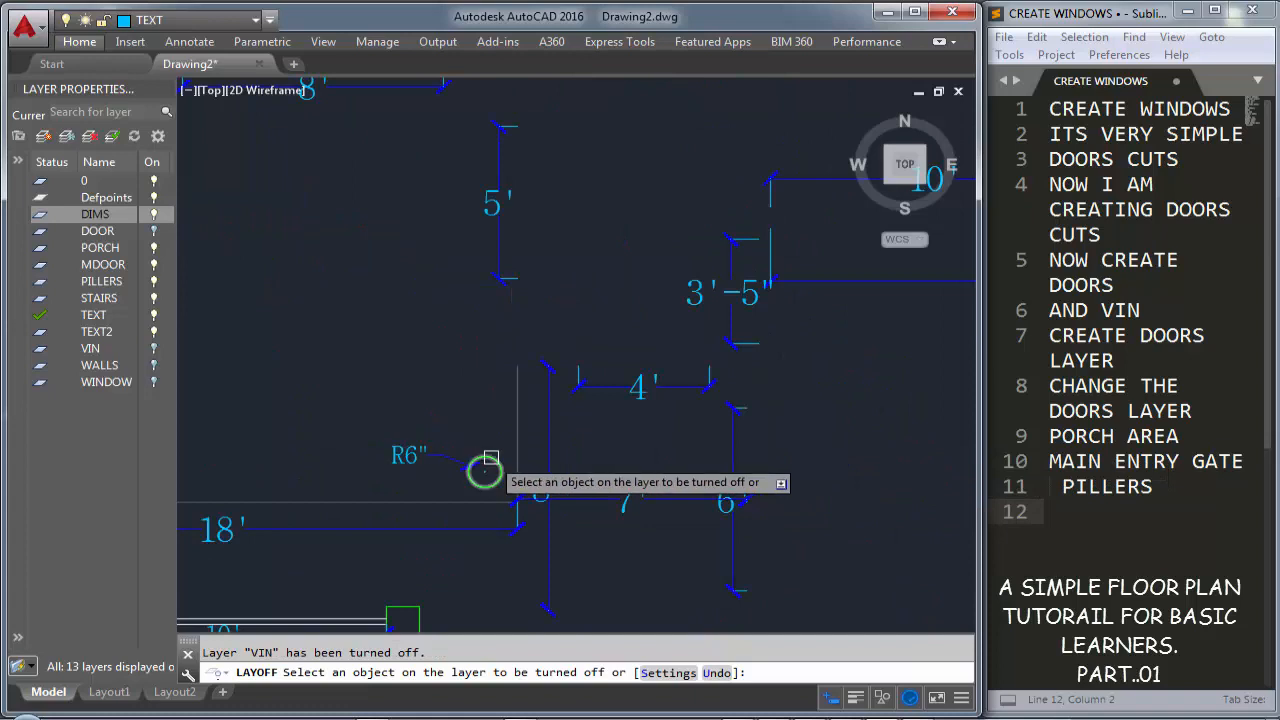
scroll(491, 457, "down", 4)
scroll(401, 520, "up", 4)
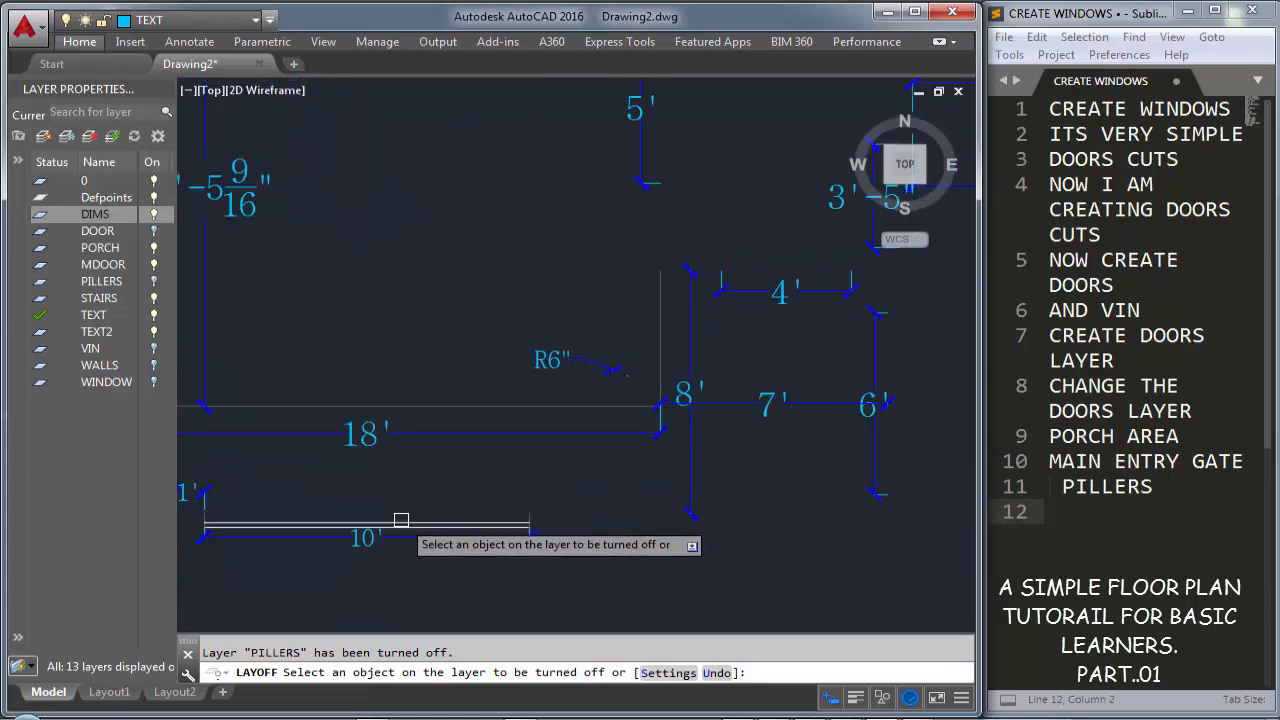
Turn off the MDOOR and PORCH layers by picking the main gate line and the porch outline, and end LAYOFF
left_click(401, 520)
scroll(420, 474, "down", 5)
scroll(434, 472, "up", 2)
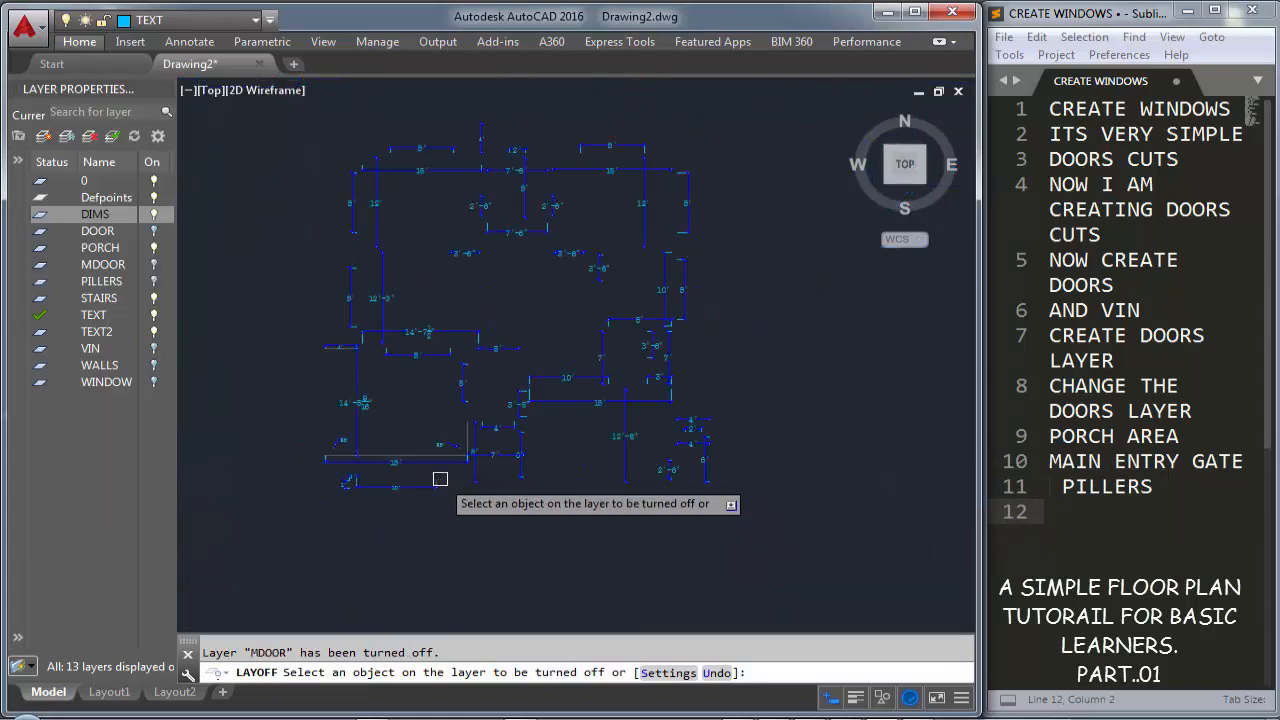
scroll(440, 479, "up", 2)
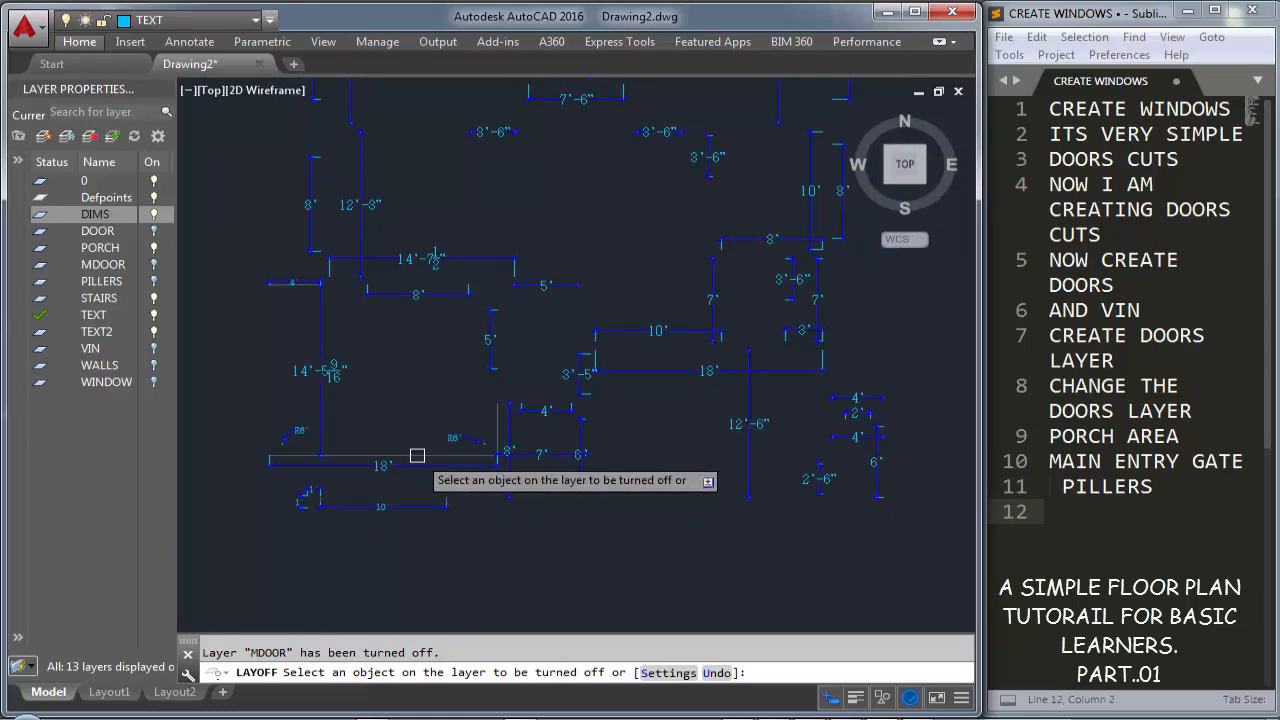
left_click(415, 452)
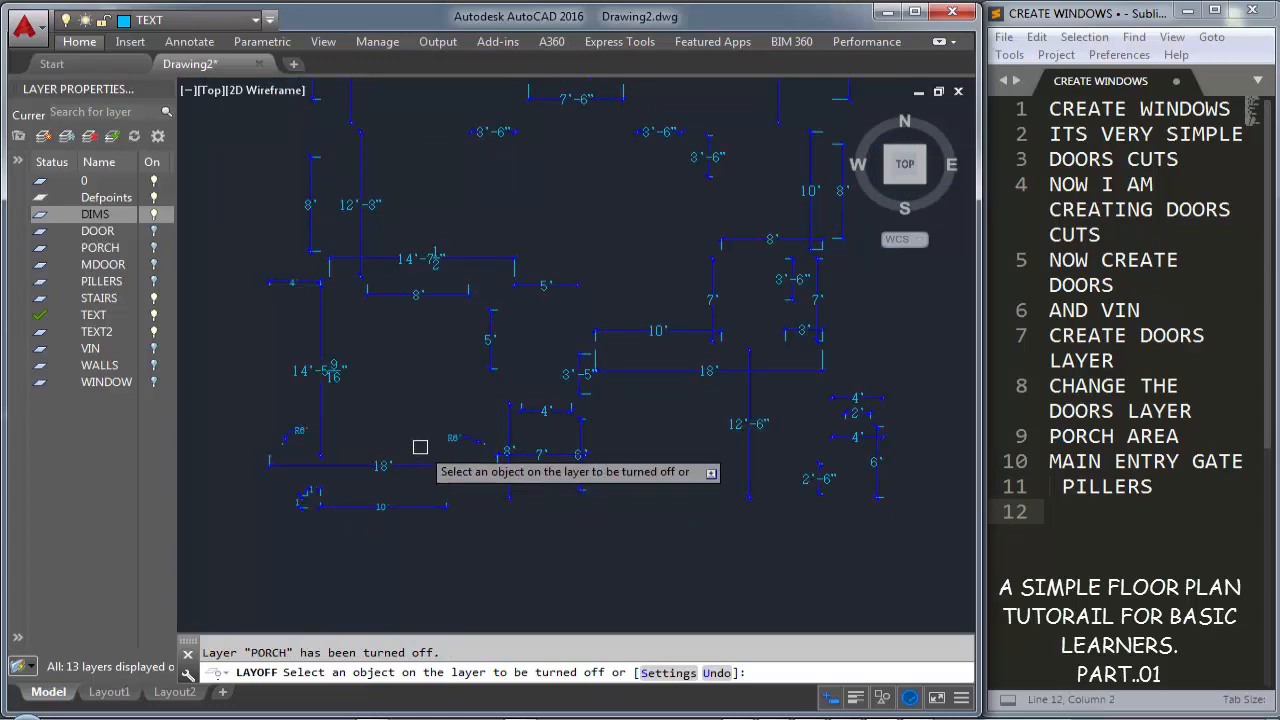
key("Escape")
Select all the remaining dimensions and move them to the DIMS layer
scroll(420, 447, "down", 6)
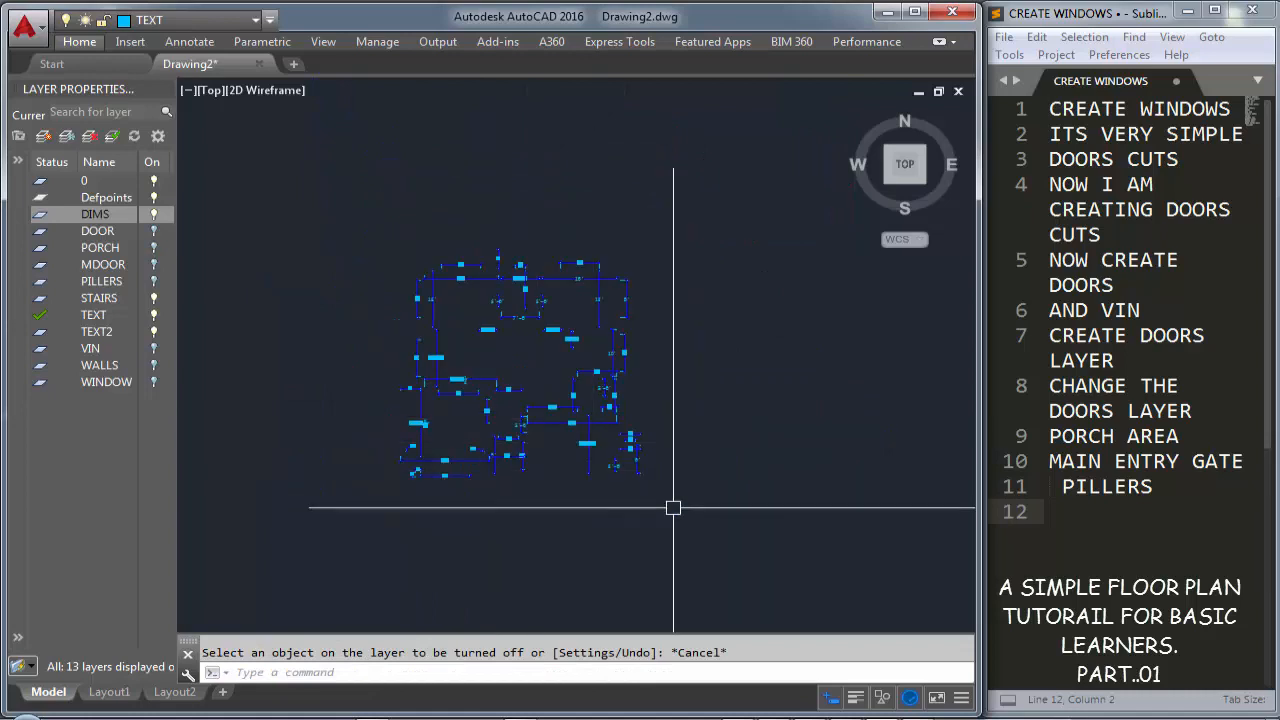
left_click(920, 526)
left_click(349, 200)
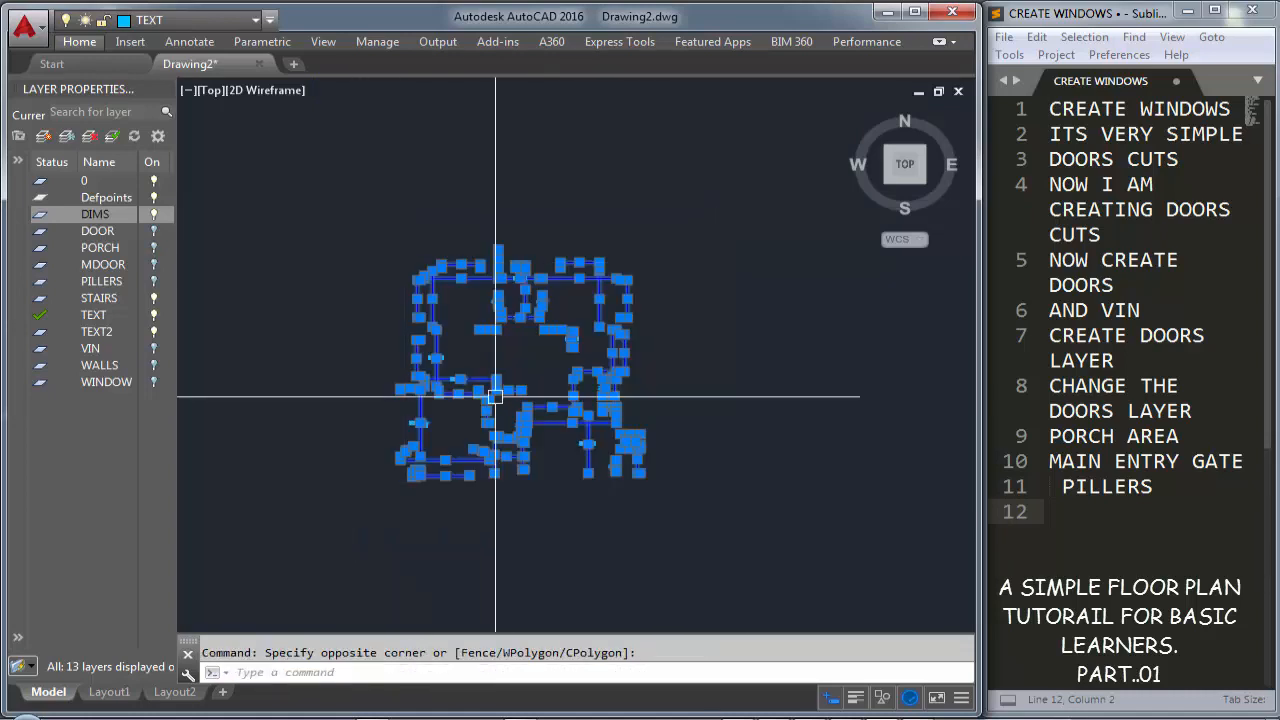
left_click(180, 24)
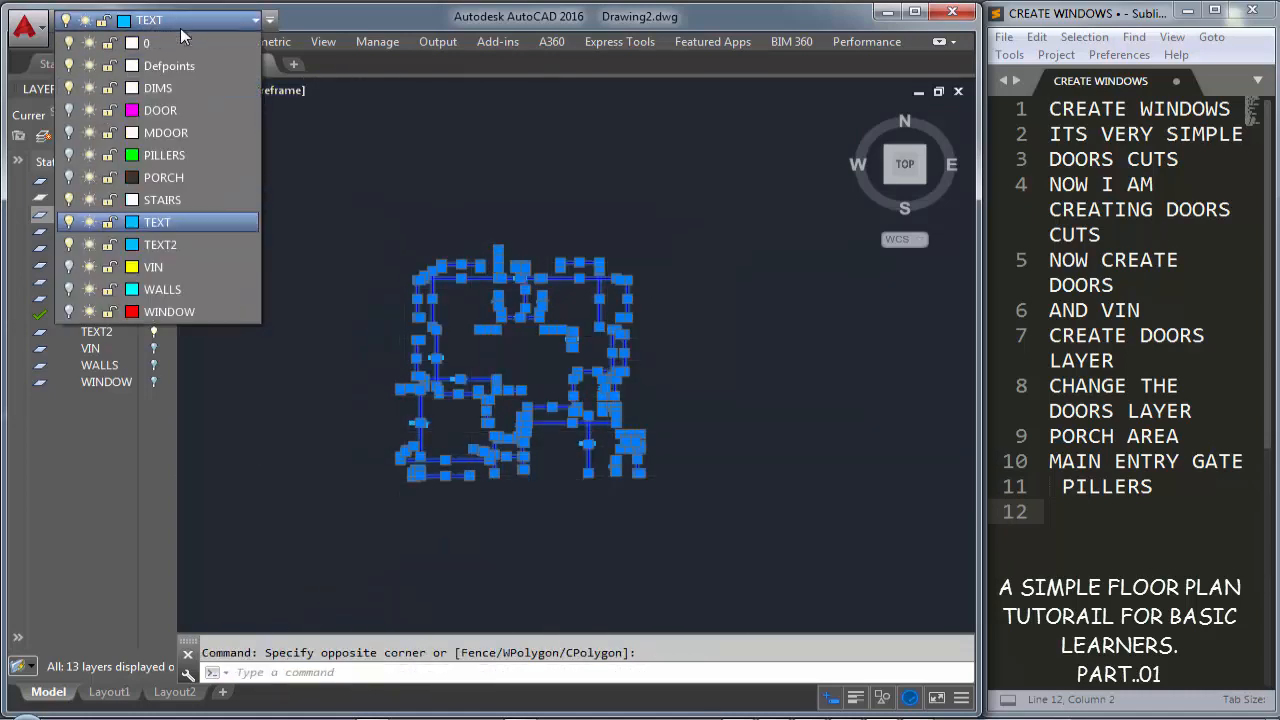
left_click(160, 88)
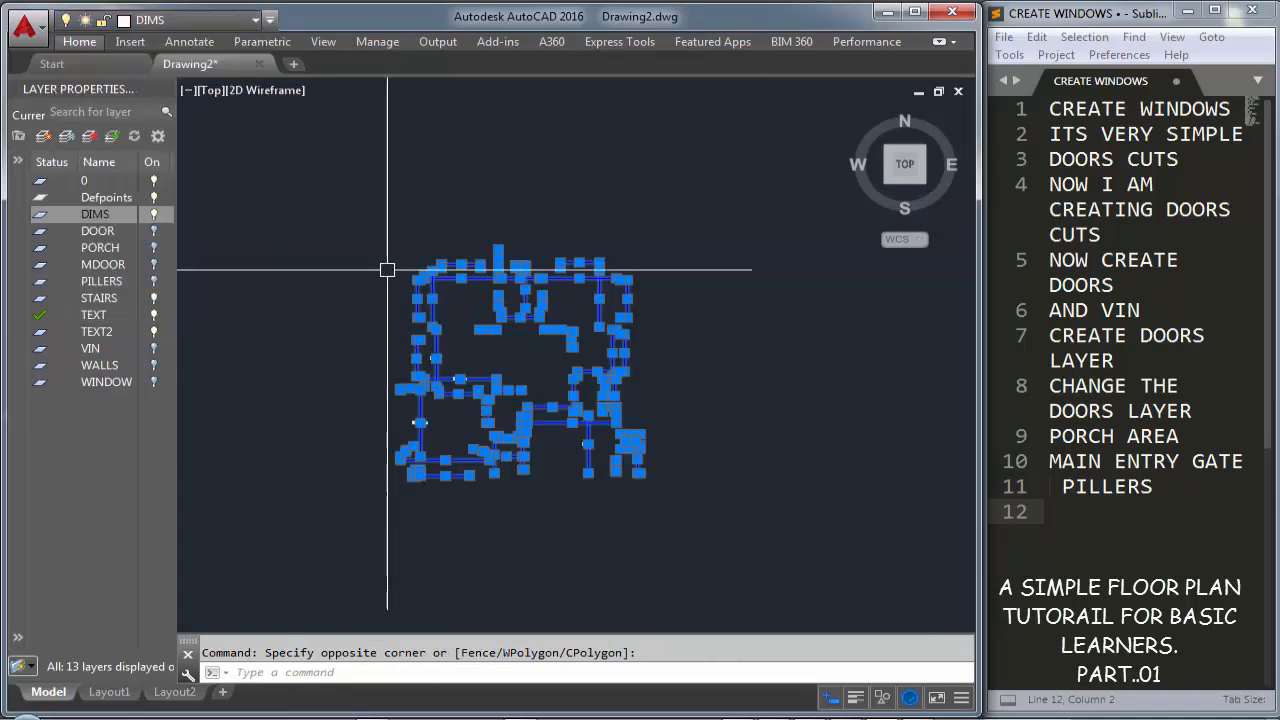
key("Escape")
Turn all layers back on with LAYON and select the TEXT layer in the layer list
scroll(443, 294, "up", 4)
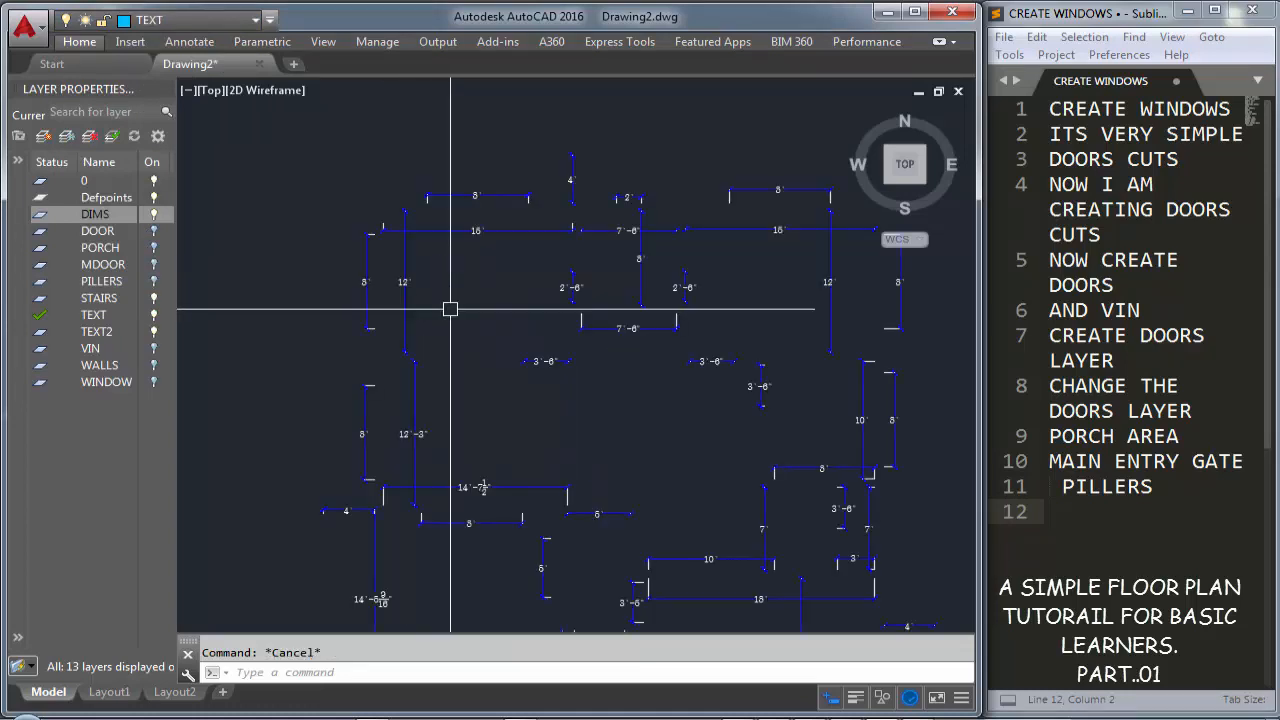
middle_click_drag(457, 311, 401, 256)
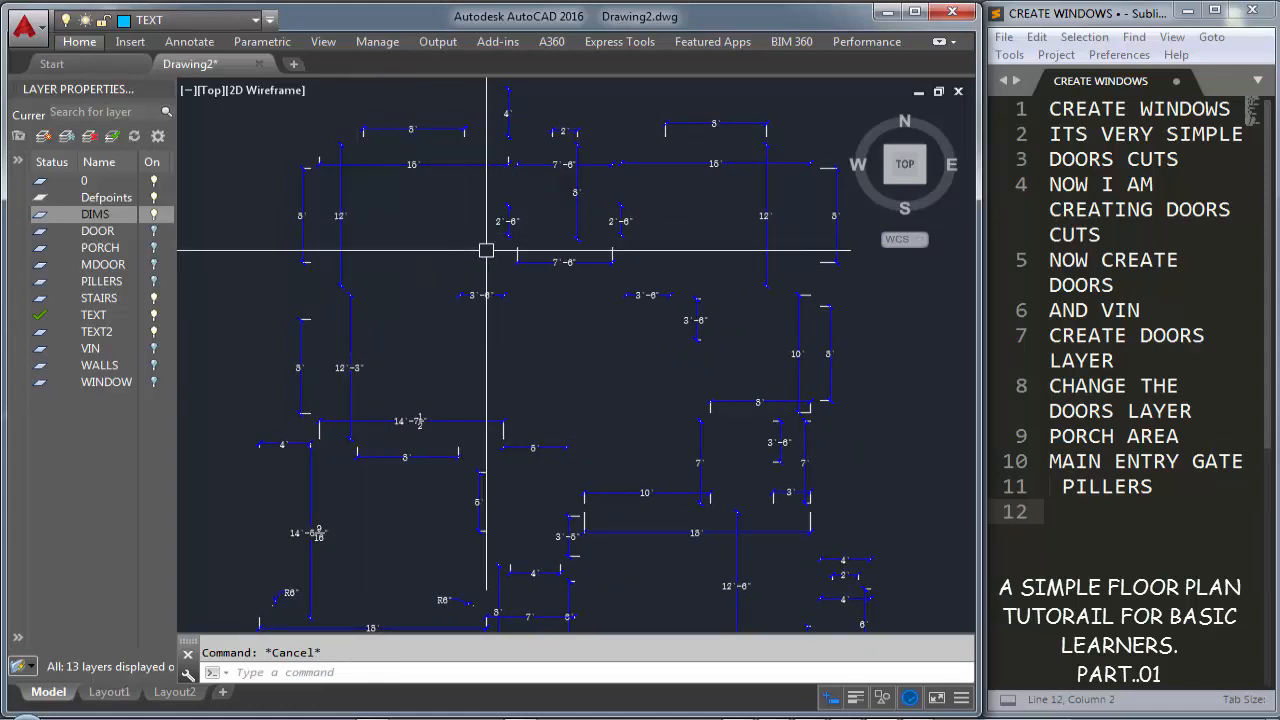
type("AYON")
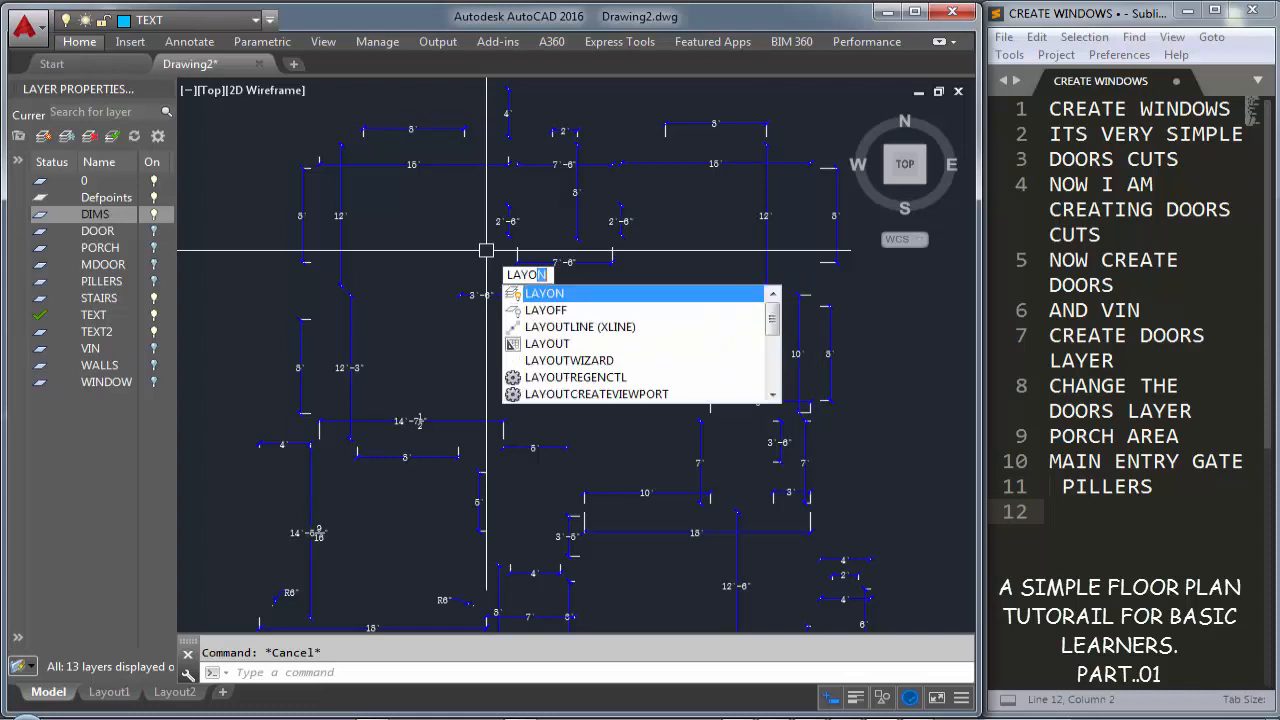
key("Return")
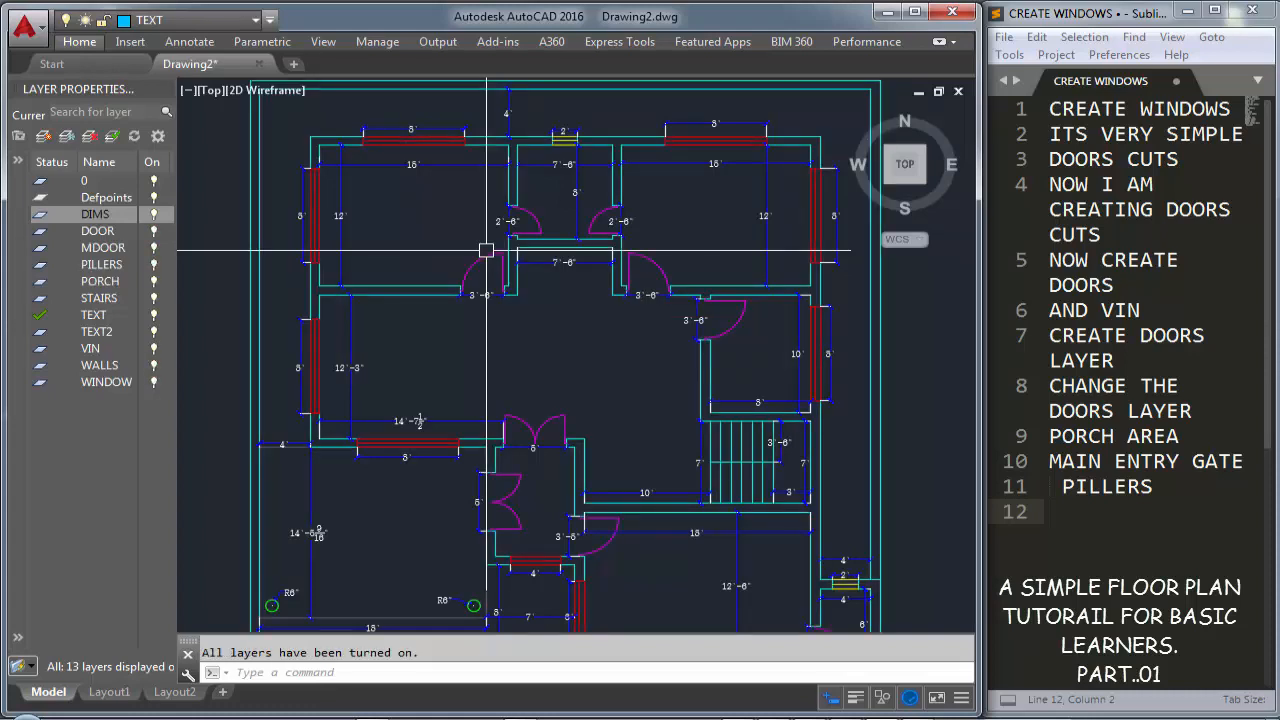
left_click(81, 315)
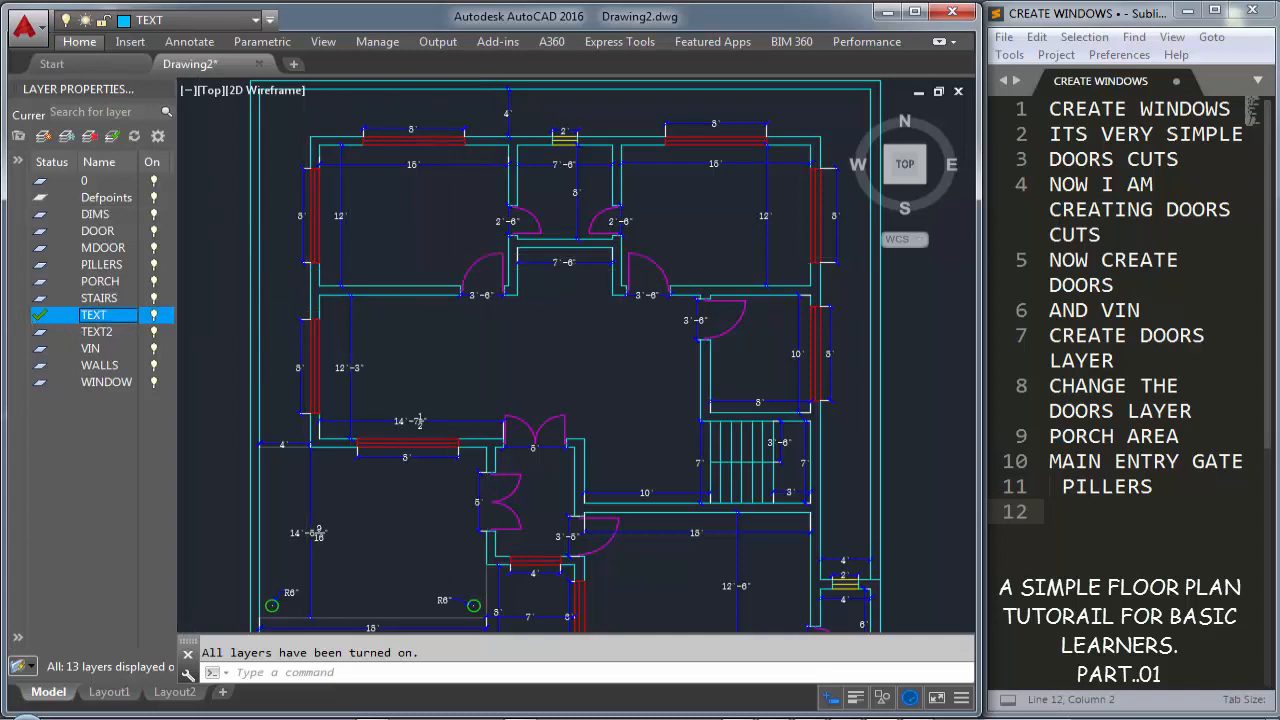
Switch to the Sublime Text notes and add the line "LETS START TEXTING"
left_click(1118, 513)
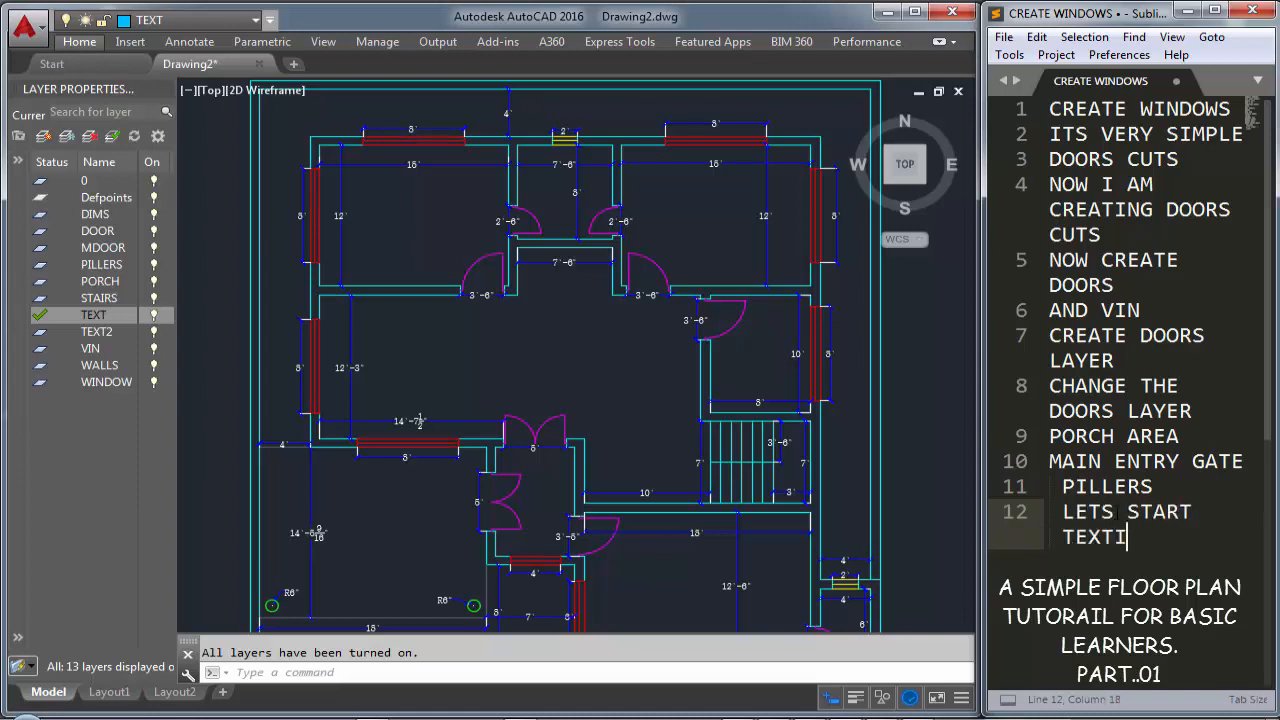
type("G")
key("Return")
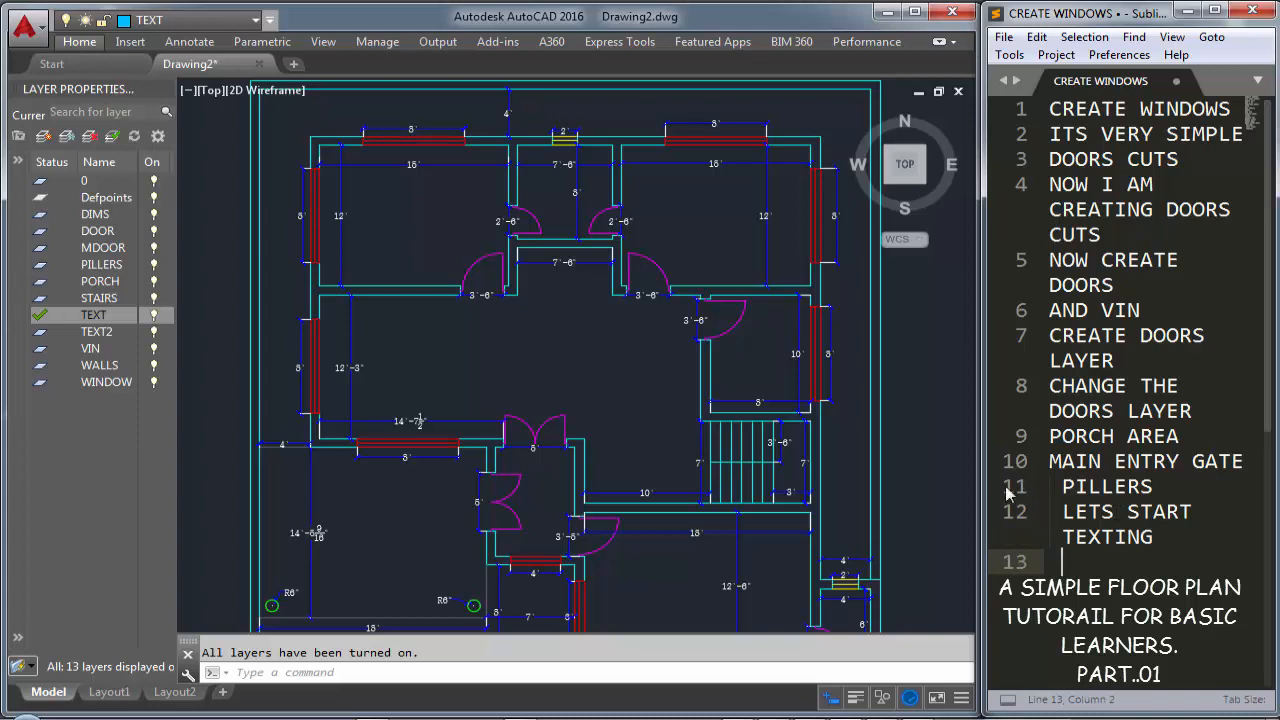
Switch back to AutoCAD and create a new text style named PARTS
scroll(543, 370, "up", 3)
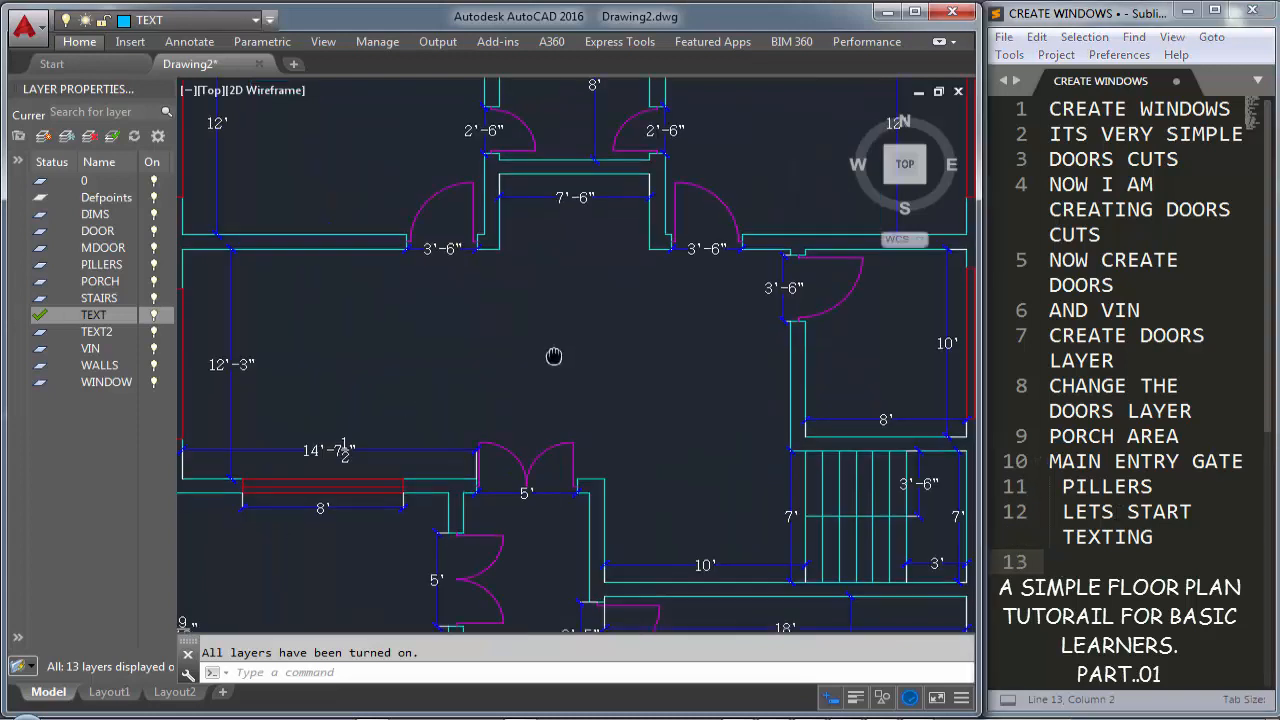
scroll(545, 340, "down", 1)
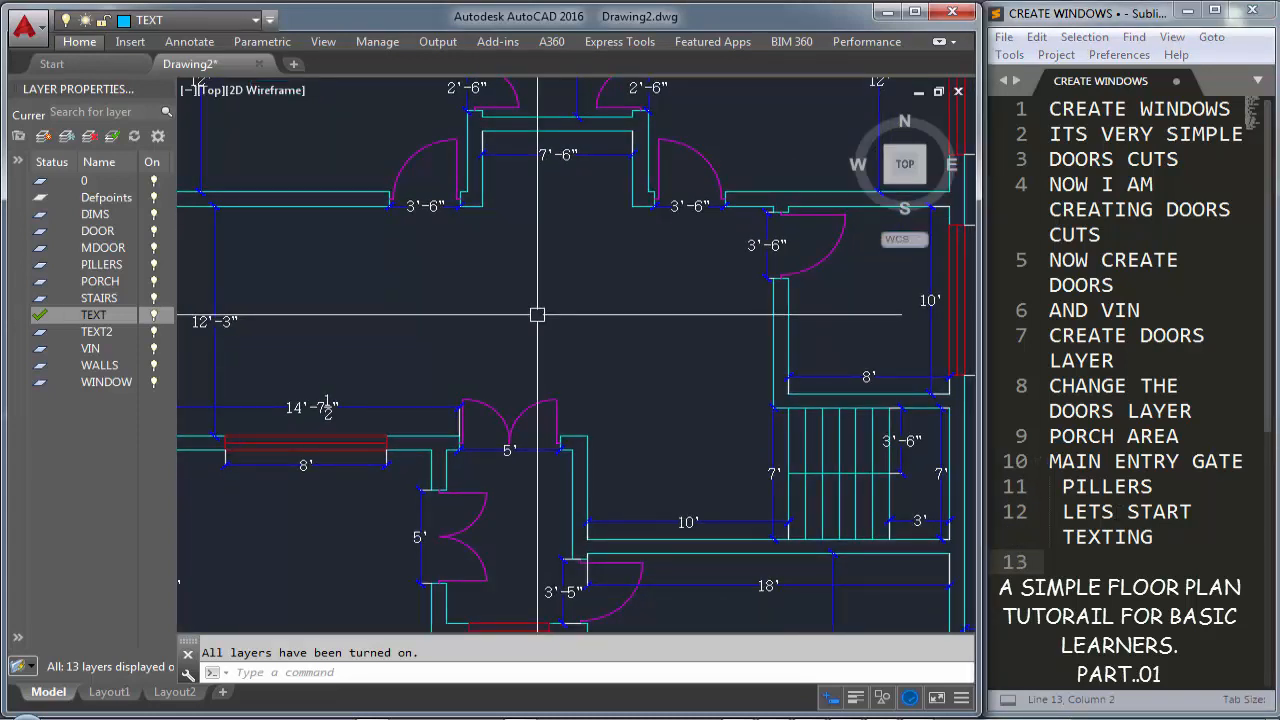
key("Return")
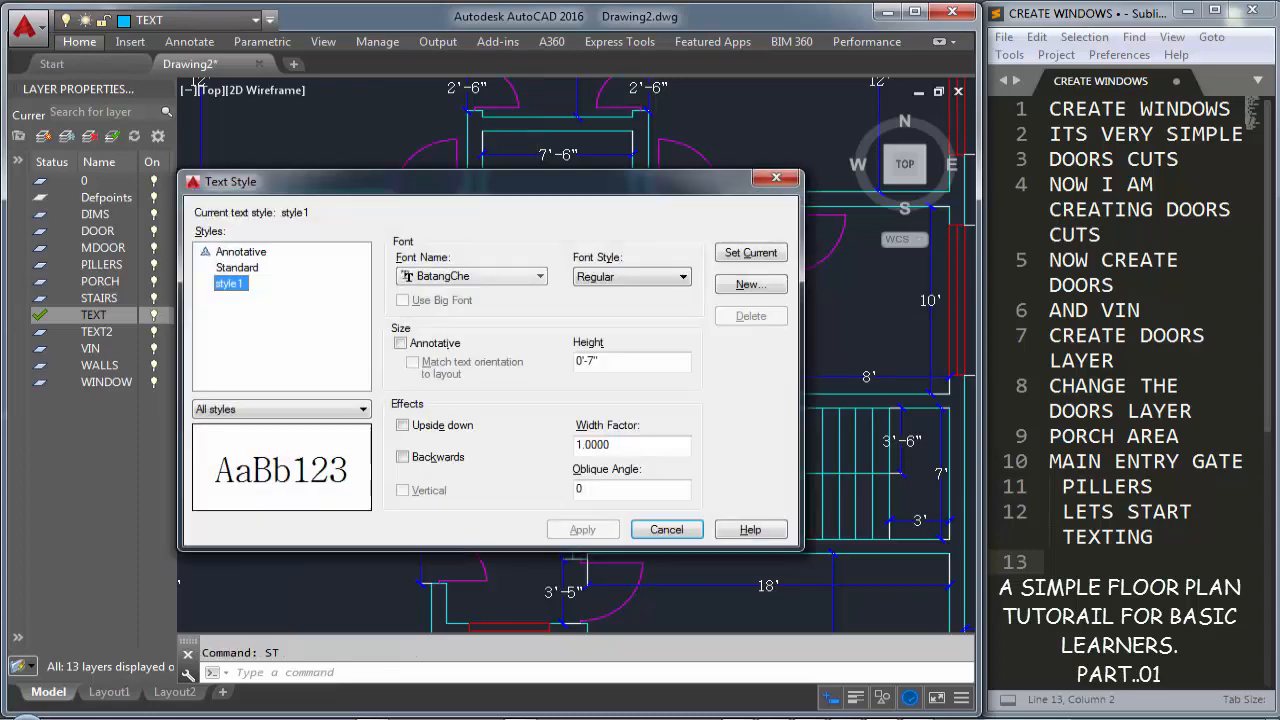
left_click(480, 283)
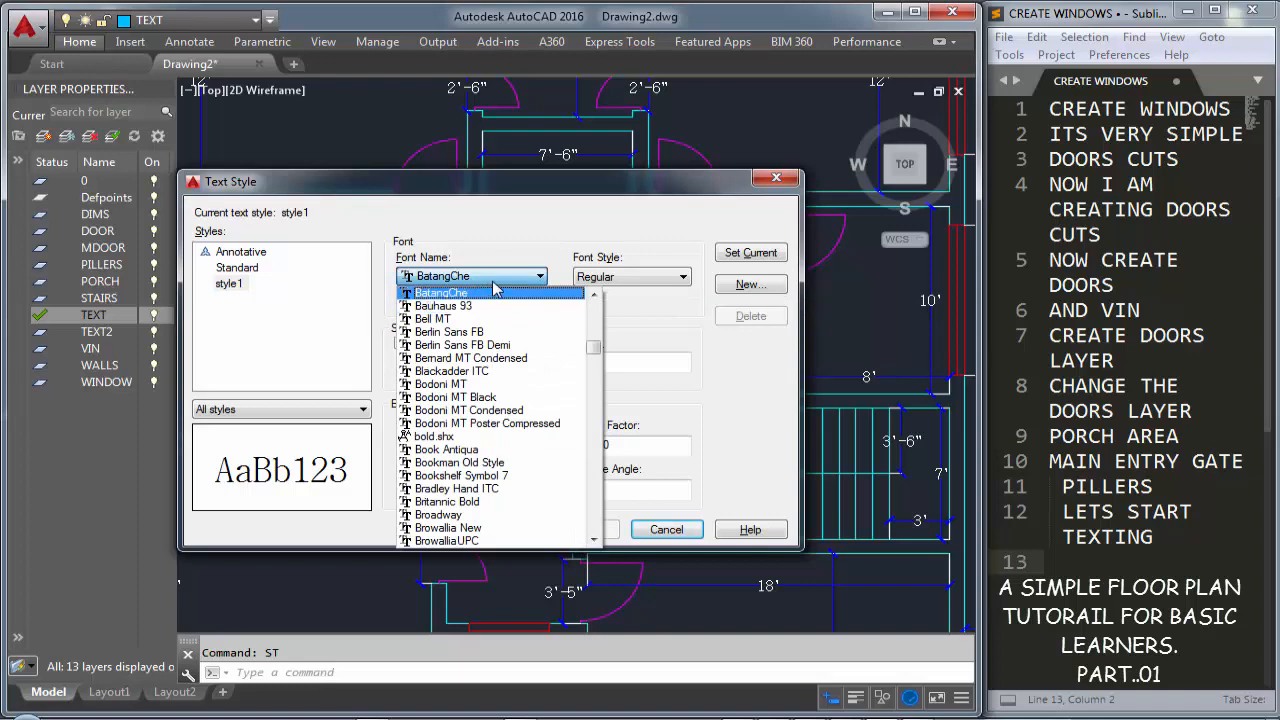
left_click(495, 291)
left_click(748, 285)
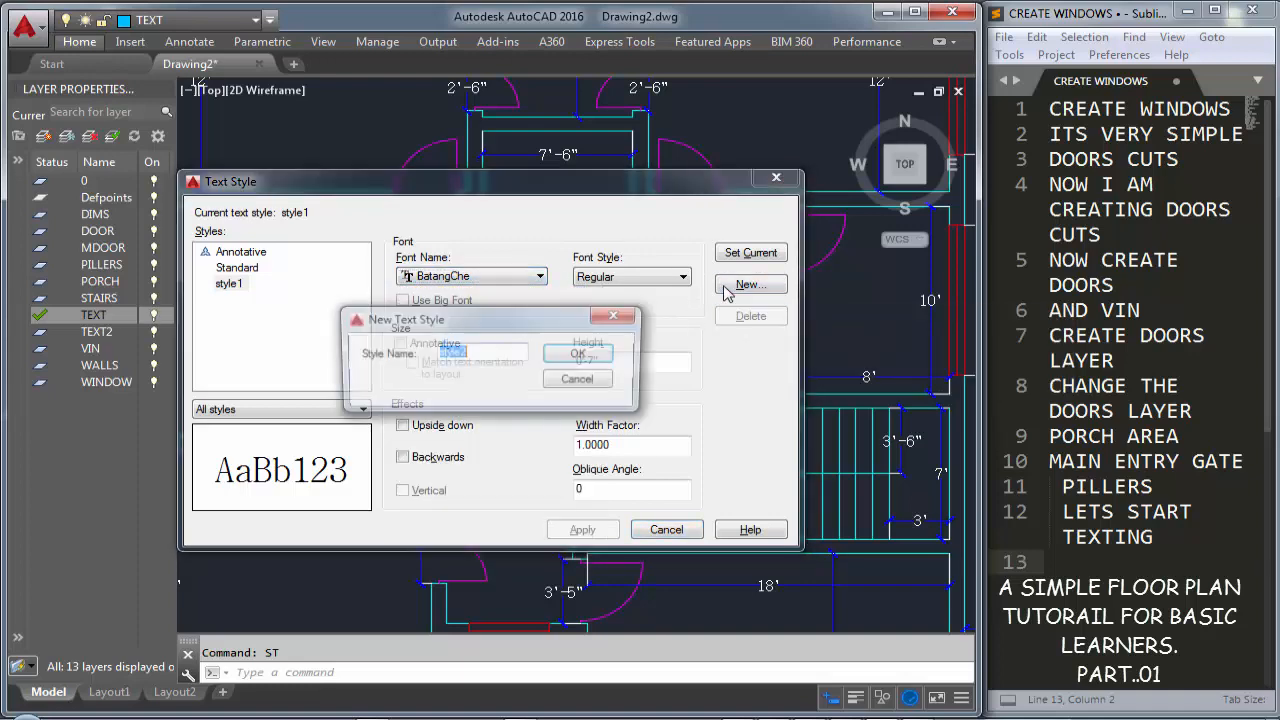
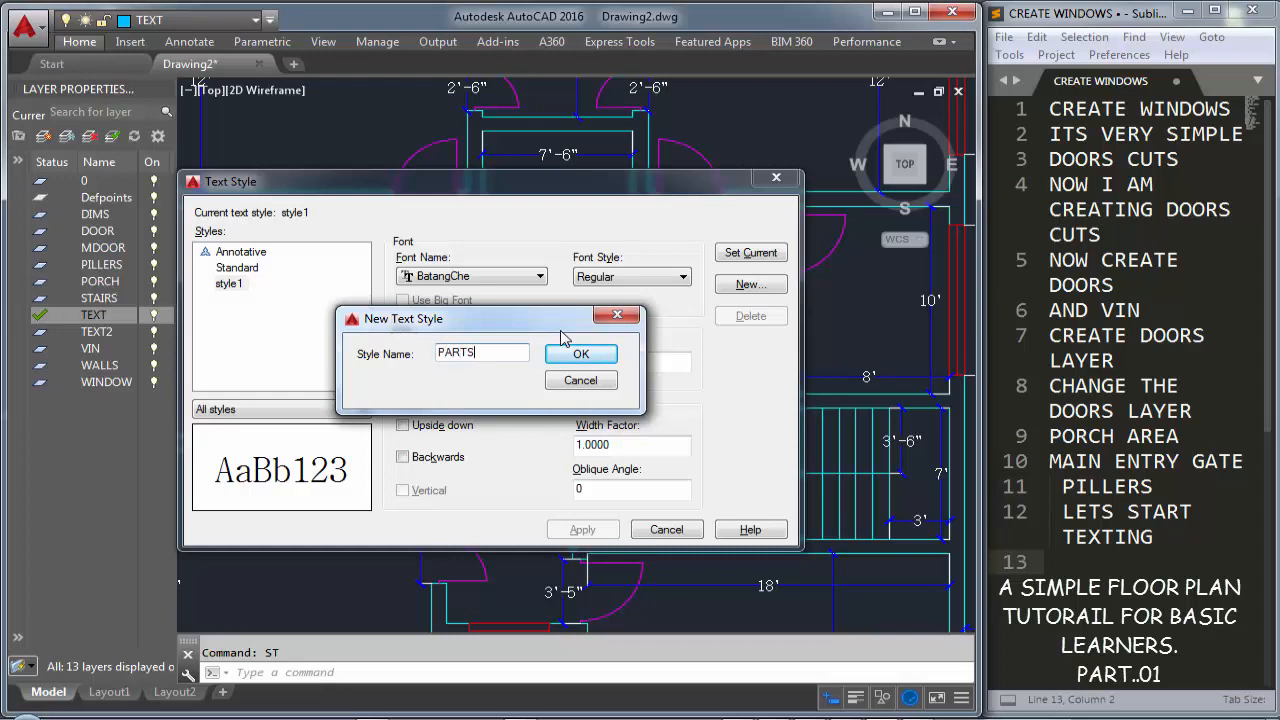
left_click(578, 356)
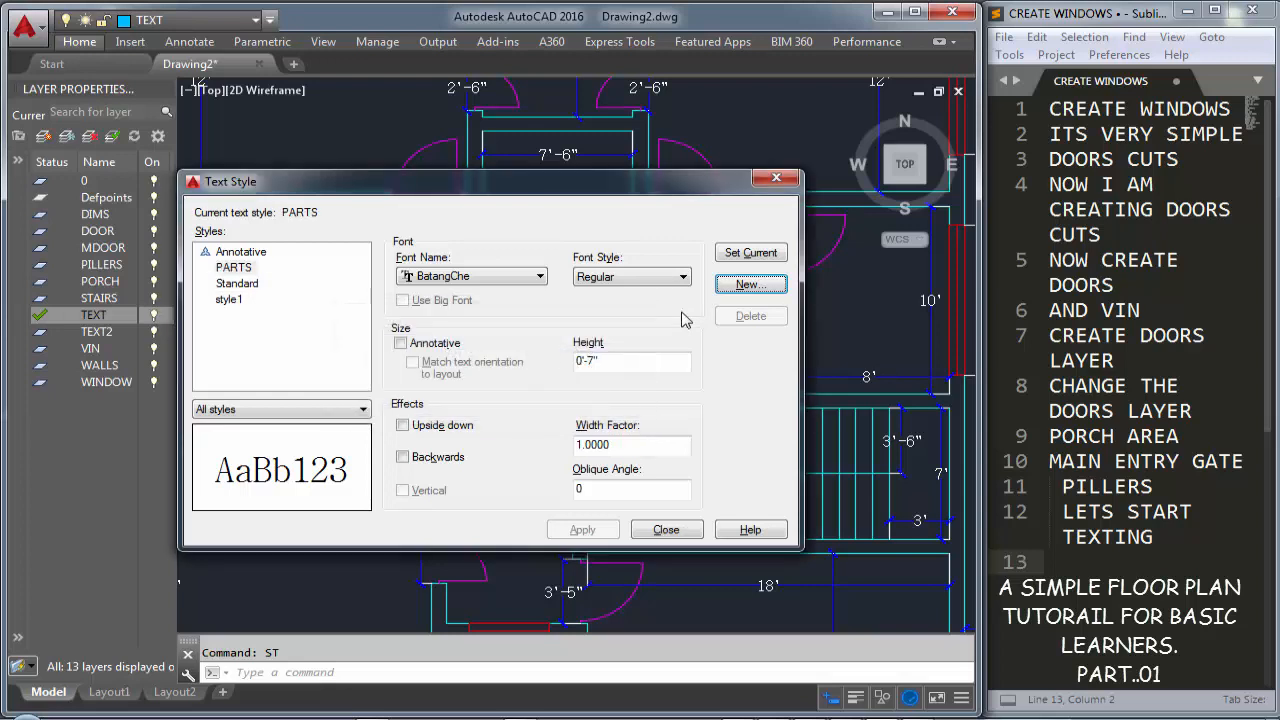
Assign the CityBlueprint font to the PARTS text style, apply it and close the text style settings
left_click(234, 268)
left_click(430, 278)
left_click(446, 398)
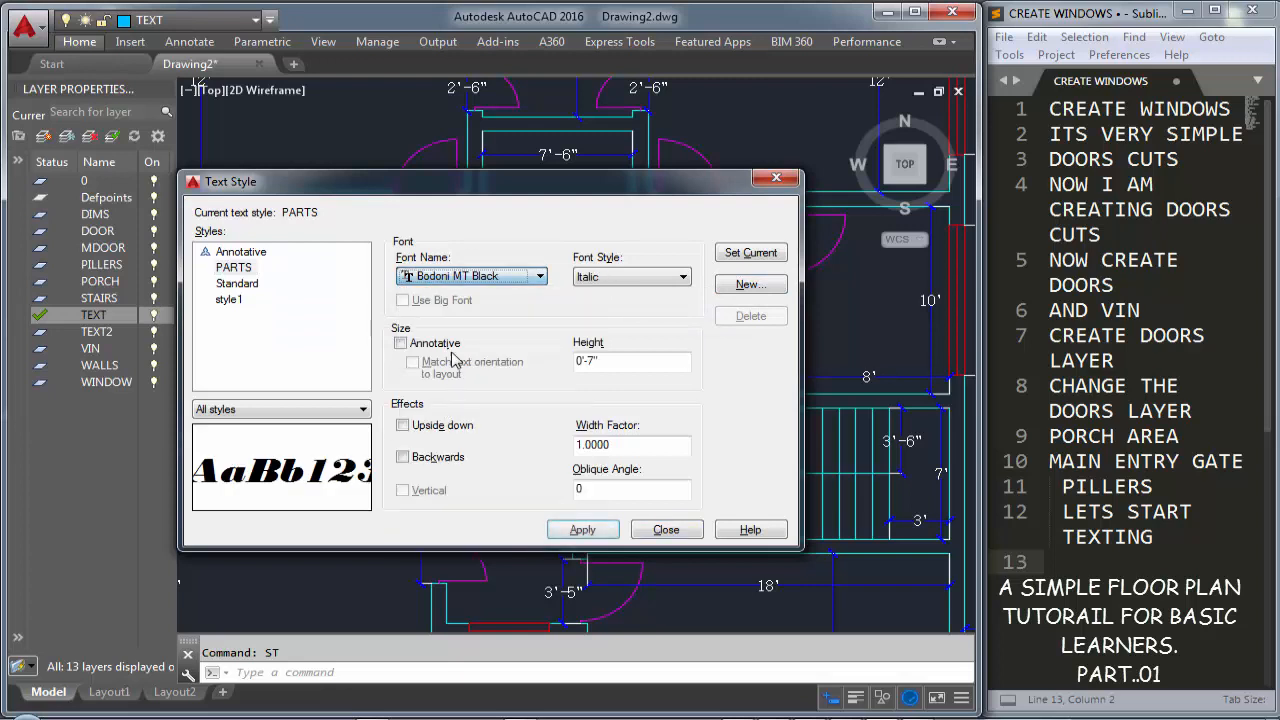
scroll(447, 283, "down", 7)
scroll(447, 283, "down", 7)
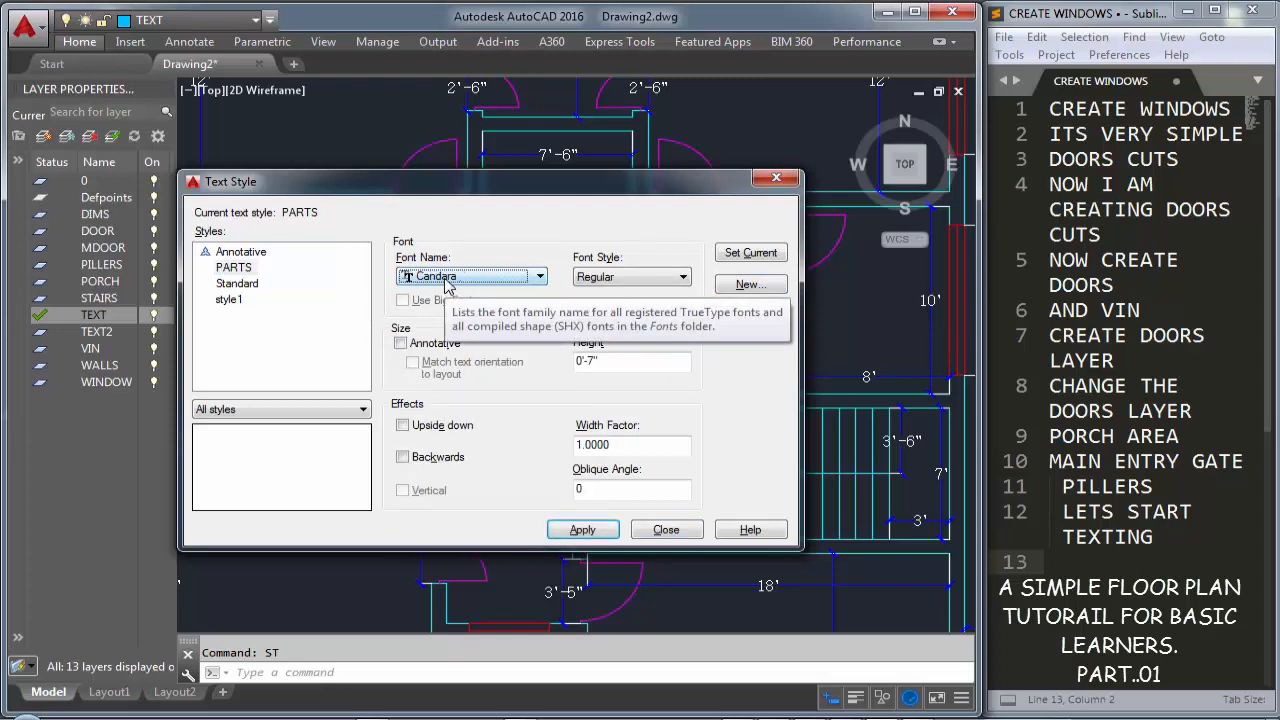
scroll(447, 283, "up", 6)
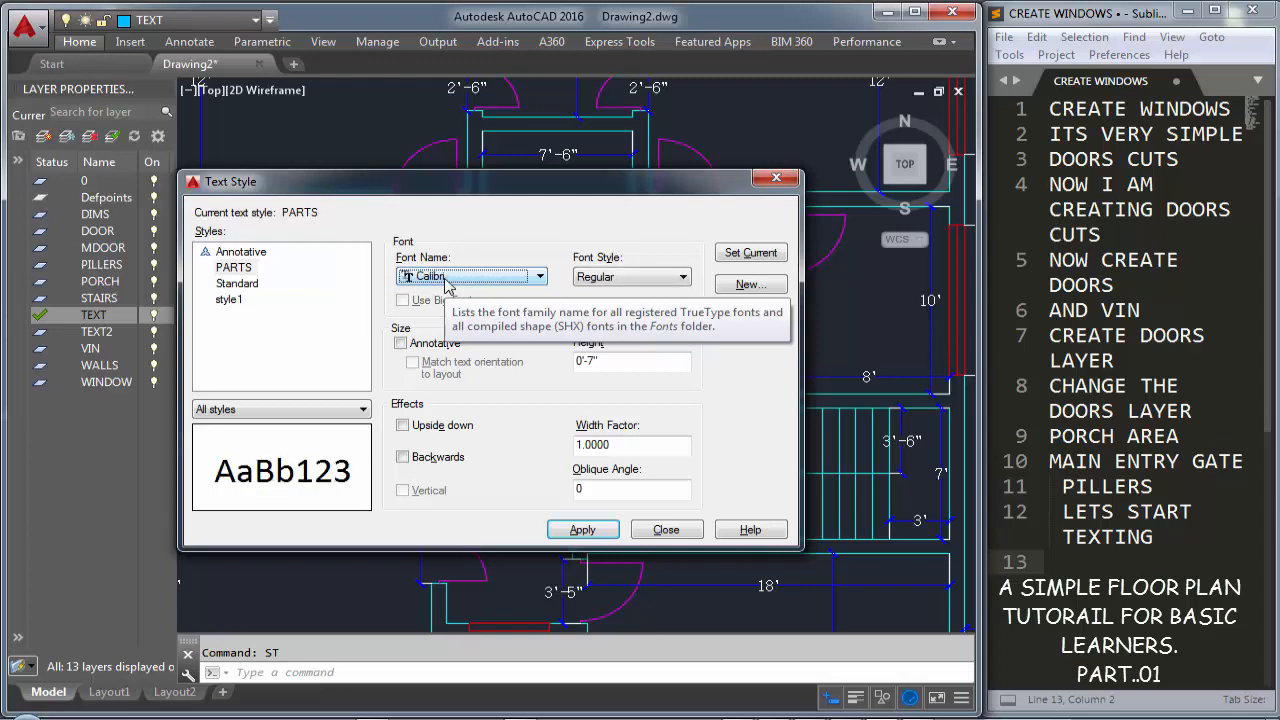
scroll(447, 283, "up", 3)
scroll(447, 283, "down", 8)
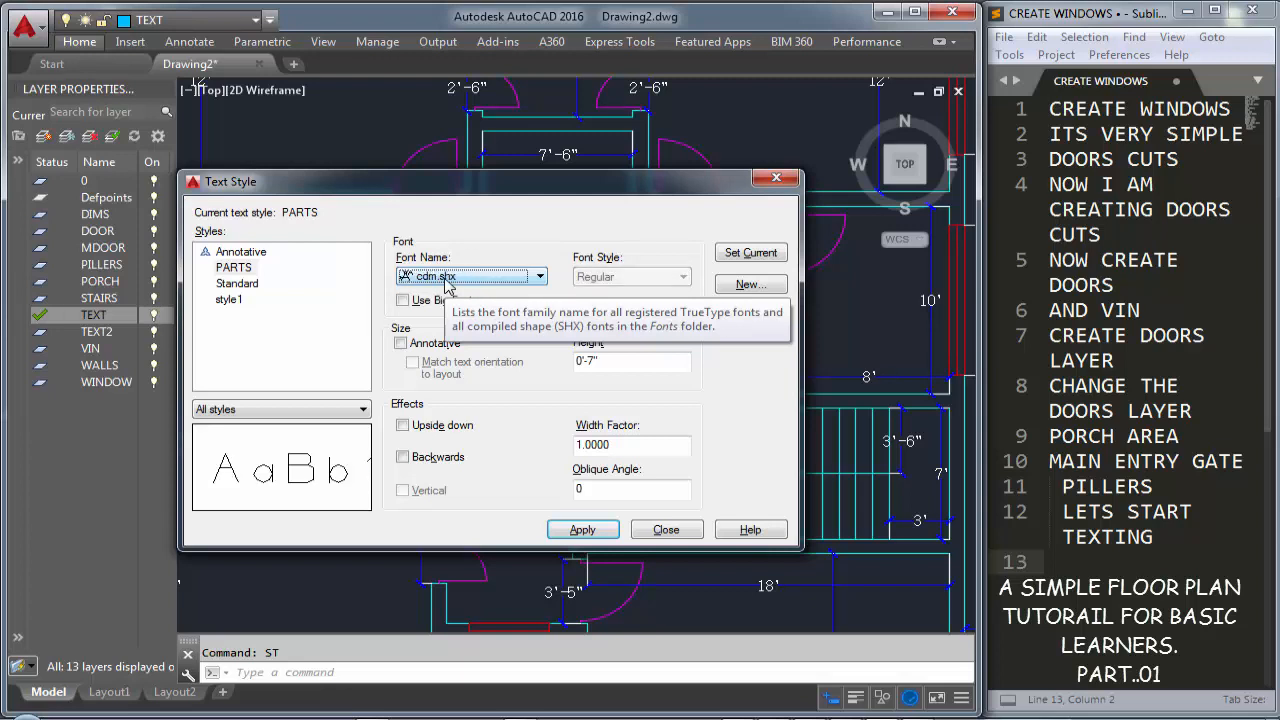
scroll(447, 283, "down", 5)
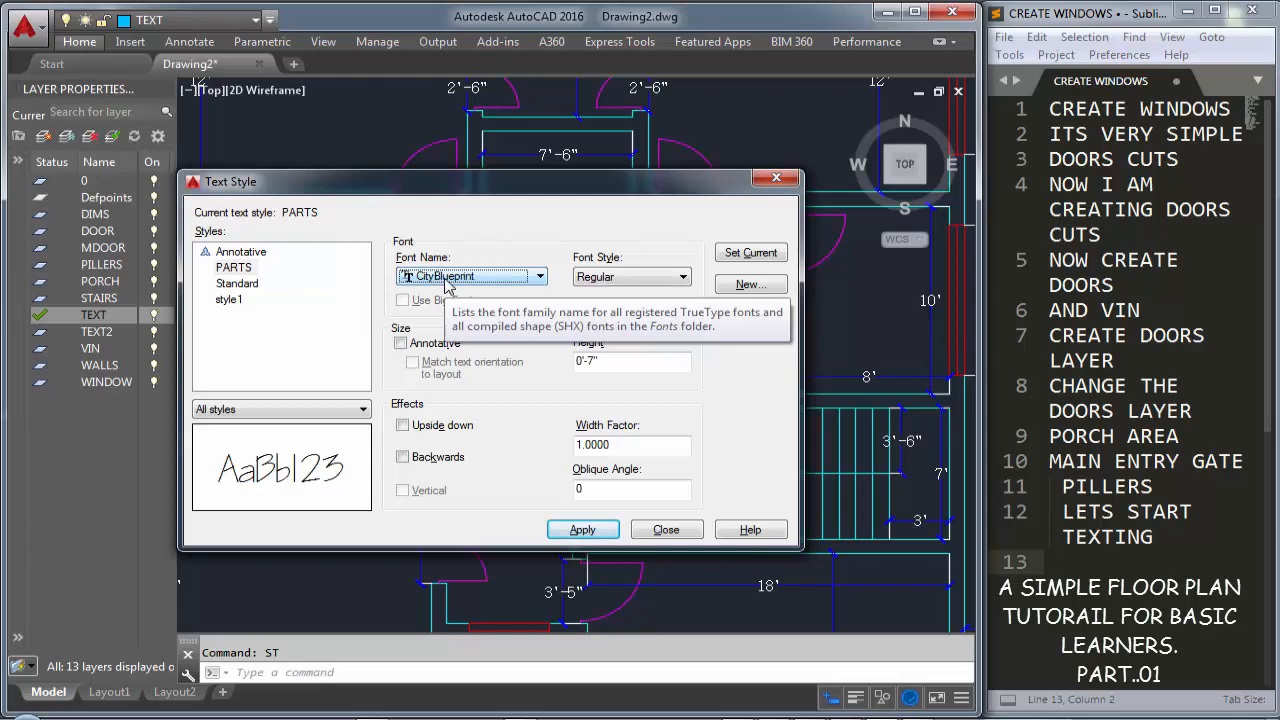
left_click(583, 530)
left_click(665, 530)
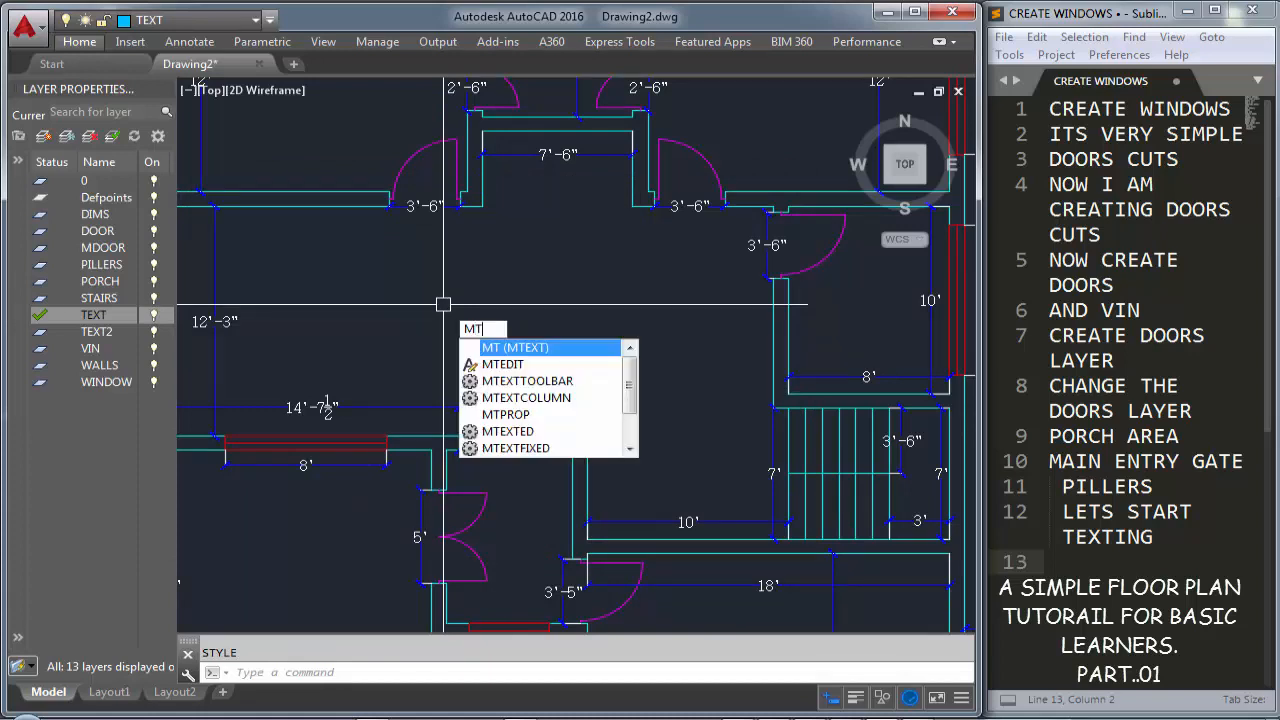
Add the multiline text "BED ROOM" inside the upper-left 15' by 12' room, widening its frame to fit one line
key("Return")
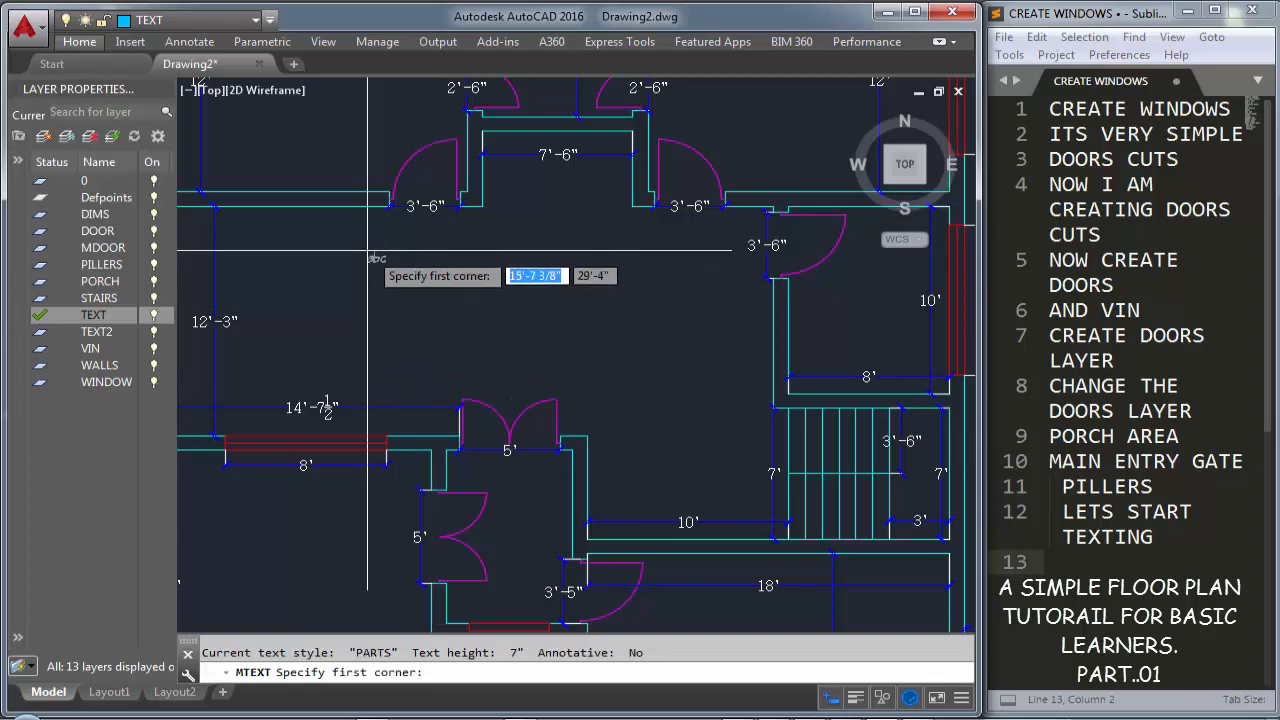
middle_click_drag(326, 170, 352, 179)
scroll(503, 215, "up", 6)
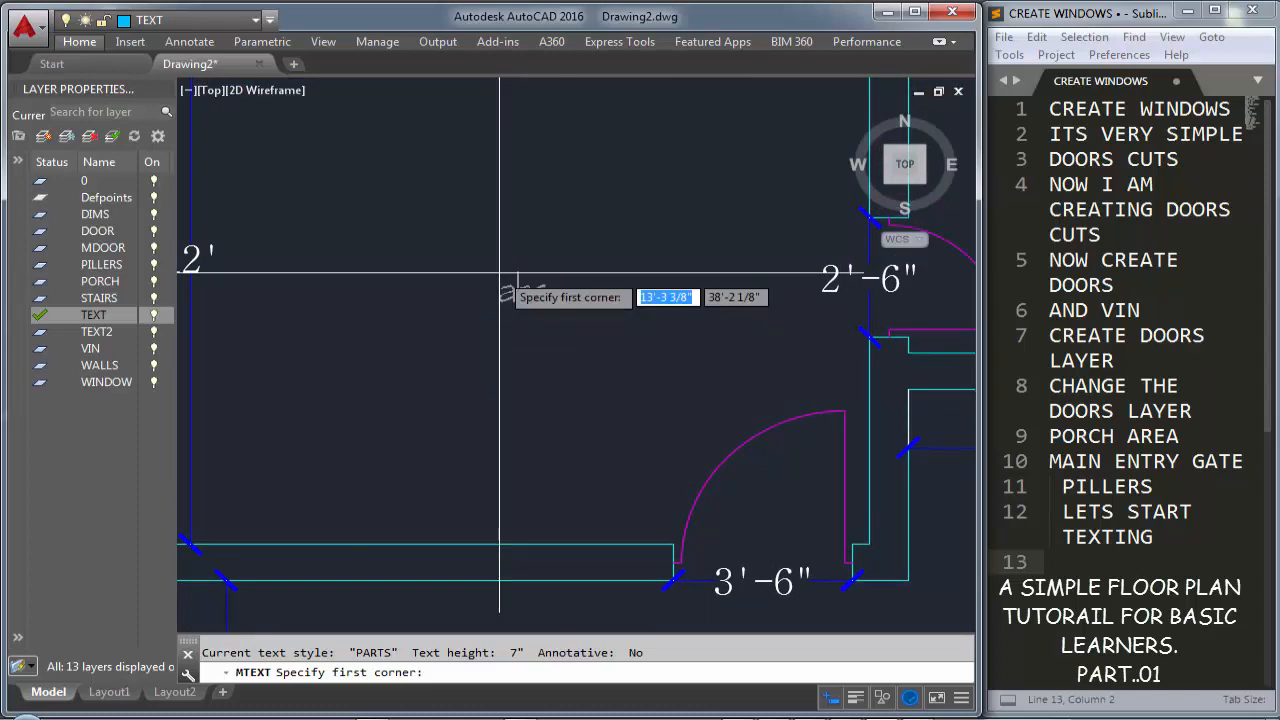
scroll(457, 271, "down", 4)
left_click(430, 236)
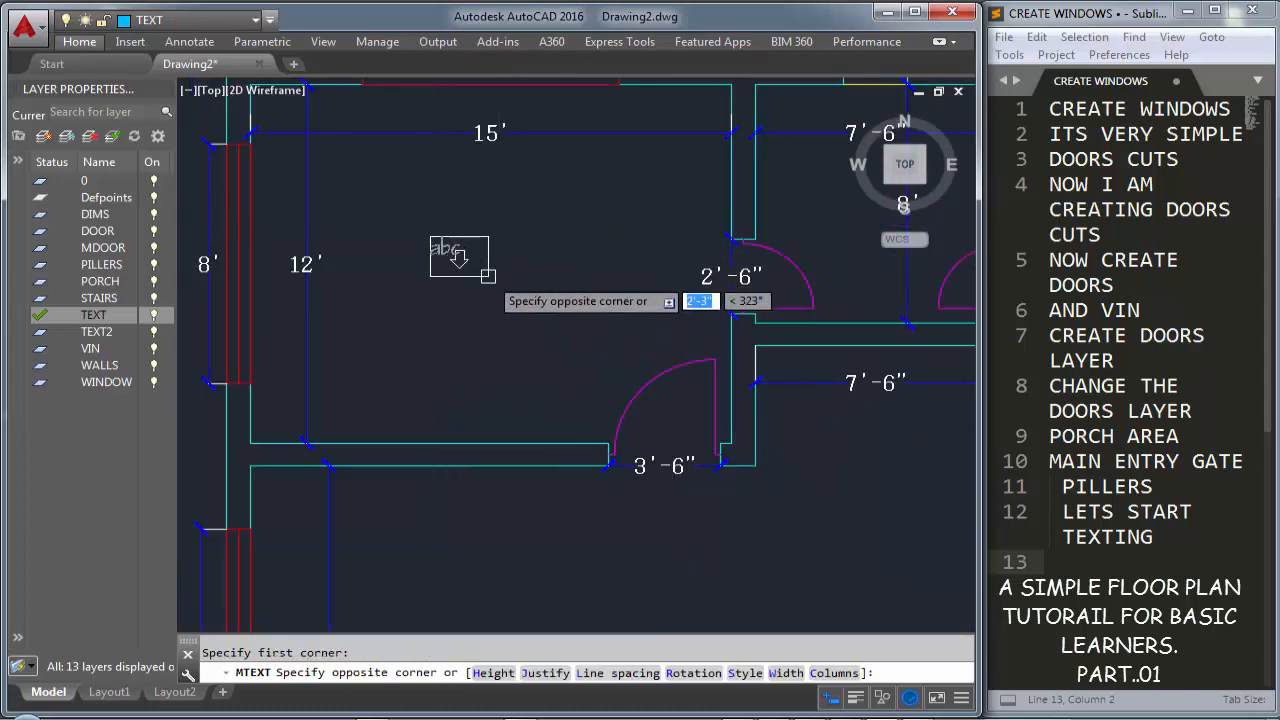
left_click(507, 300)
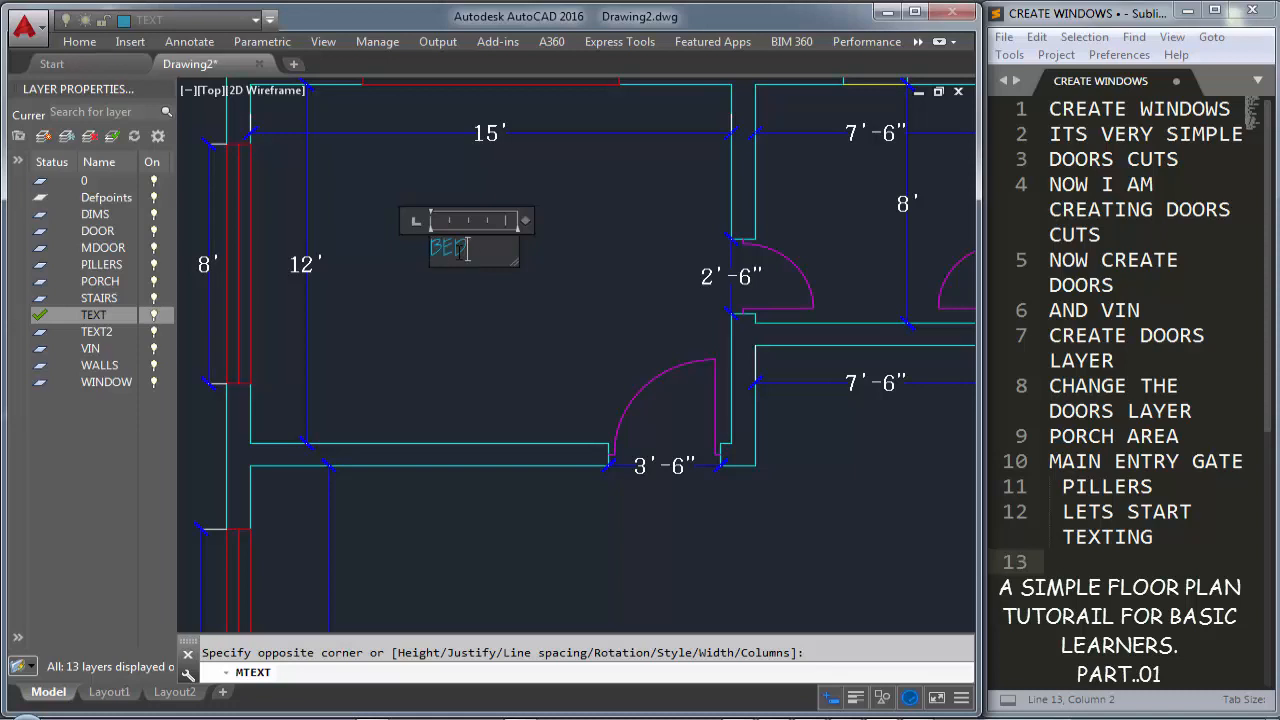
type("BED ROOM")
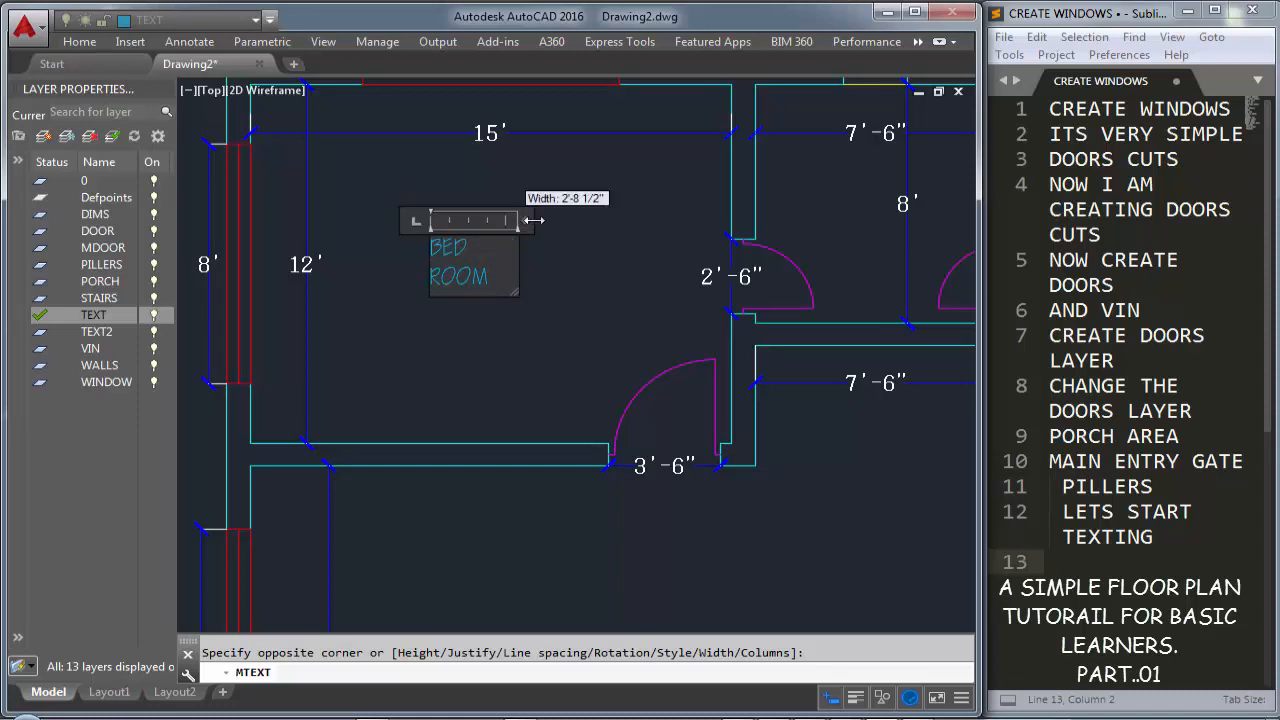
left_click_drag(534, 220, 558, 220)
left_click(502, 304)
Copy the BED ROOM label horizontally into the matching 15' by 12' room on the plan's right side
middle_click_drag(508, 280, 372, 327)
left_click(371, 298)
type("C")
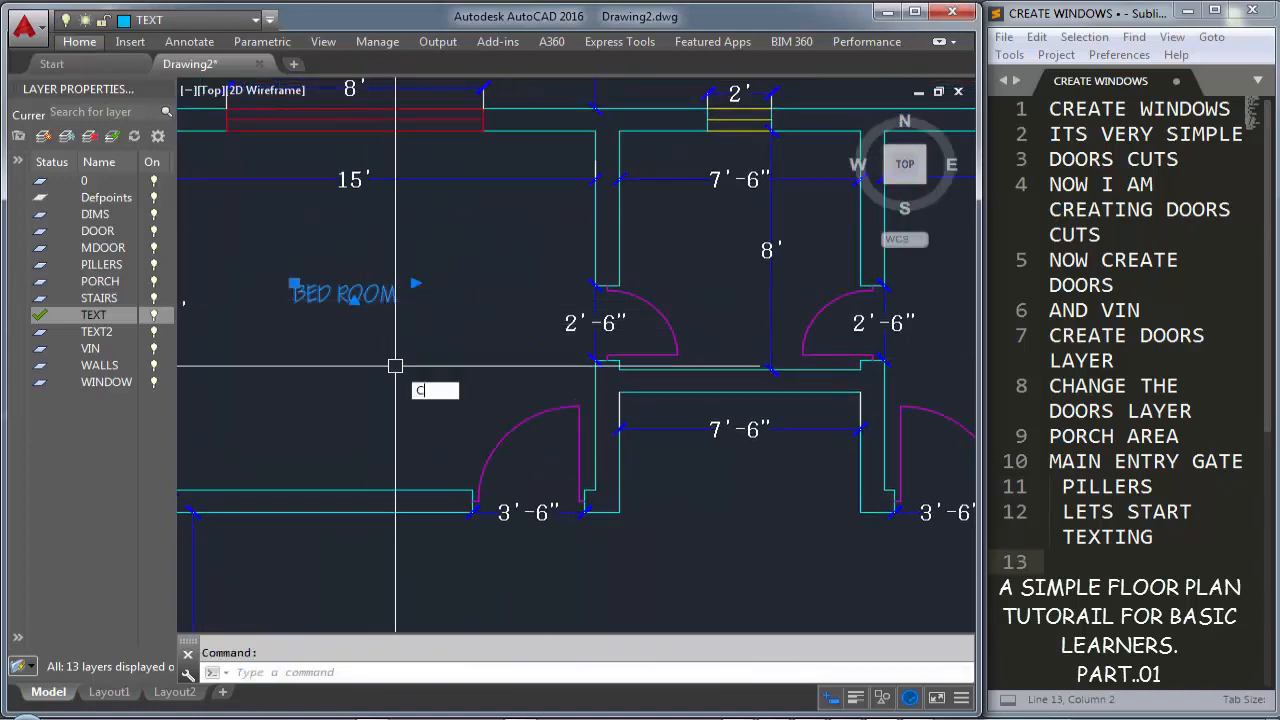
type("O")
key("Return")
left_click(376, 368)
middle_click_drag(747, 376, 319, 376)
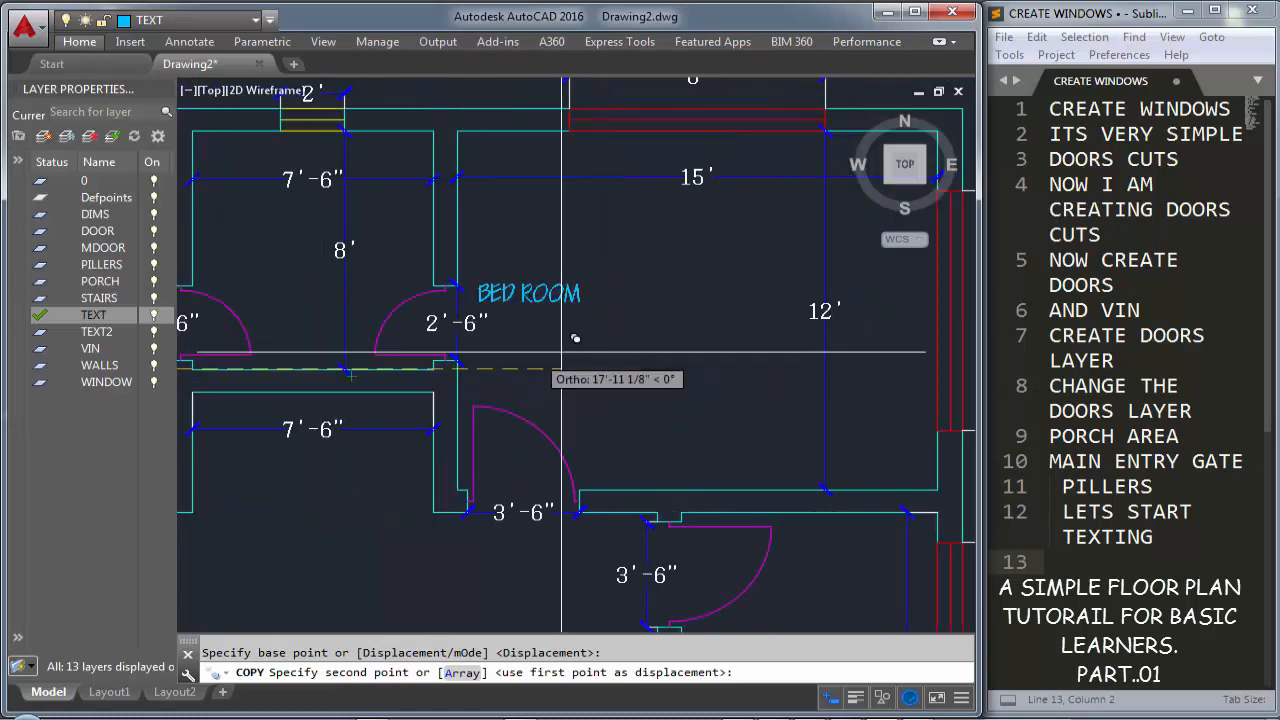
left_click(738, 338)
scroll(738, 338, "down", 2)
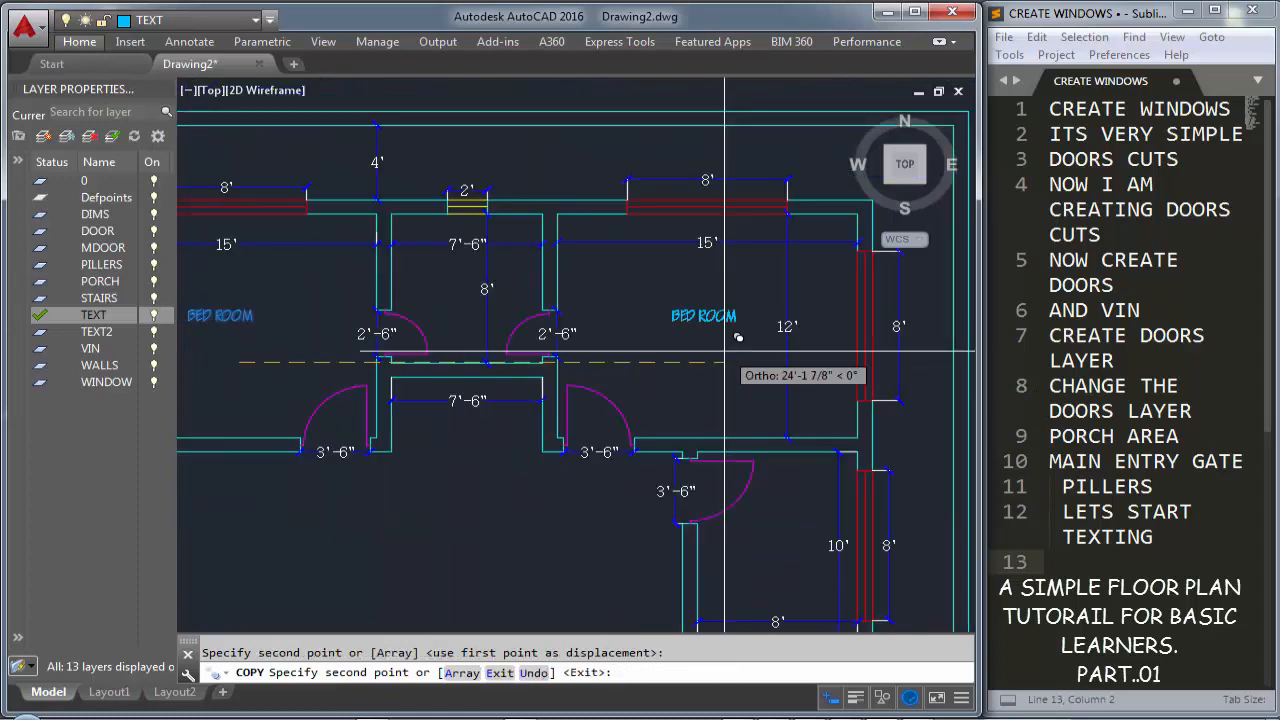
key("Escape")
Change the TEXT layer's colour to yellow (index color 2)
scroll(651, 273, "up", 2)
scroll(647, 271, "up", 1)
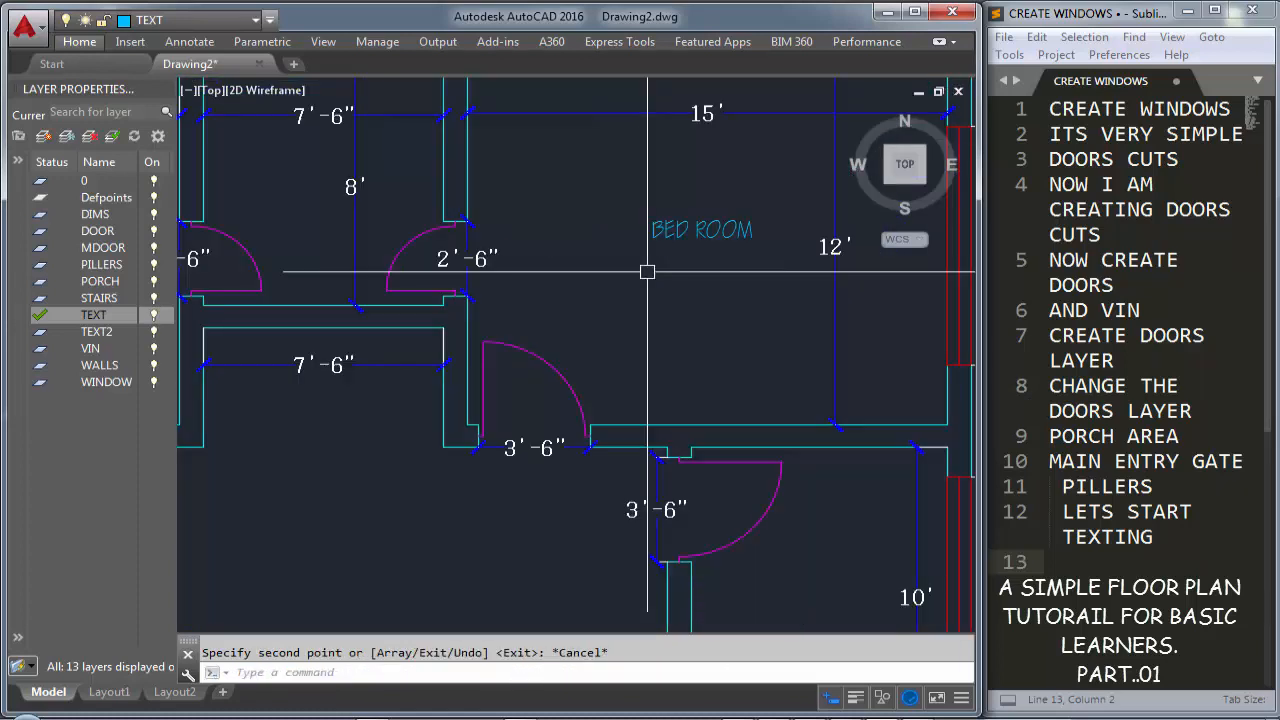
left_click(210, 20)
left_click(133, 224)
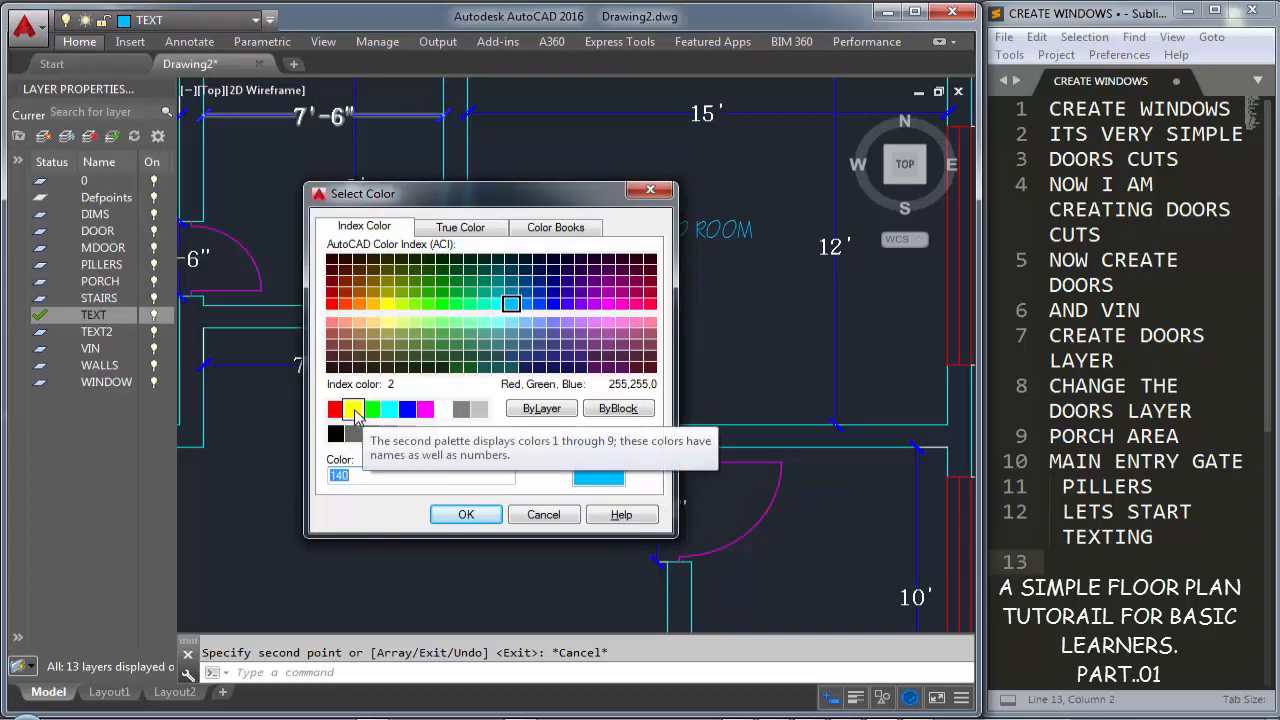
left_click(354, 410)
left_click(464, 514)
Copy the right BED ROOM label with Ortho off into the central hall and the 8' by 10' room
scroll(749, 283, "down", 4)
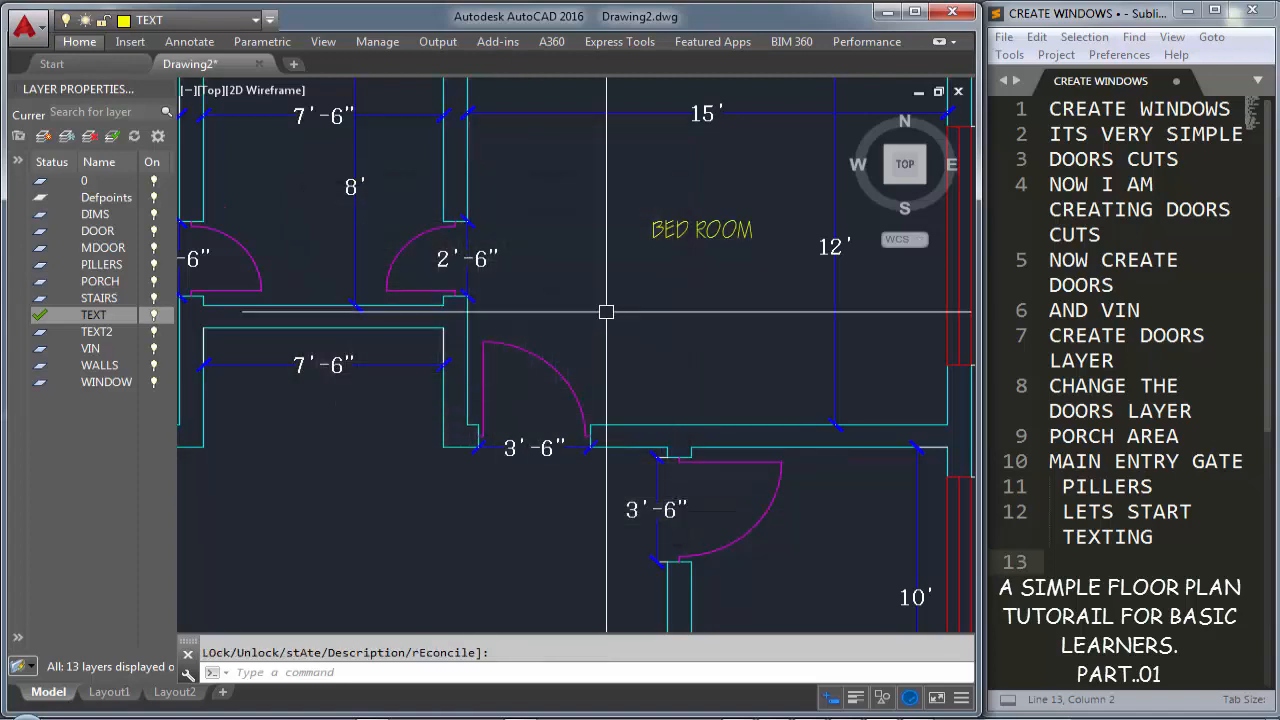
middle_click_drag(749, 282, 651, 260)
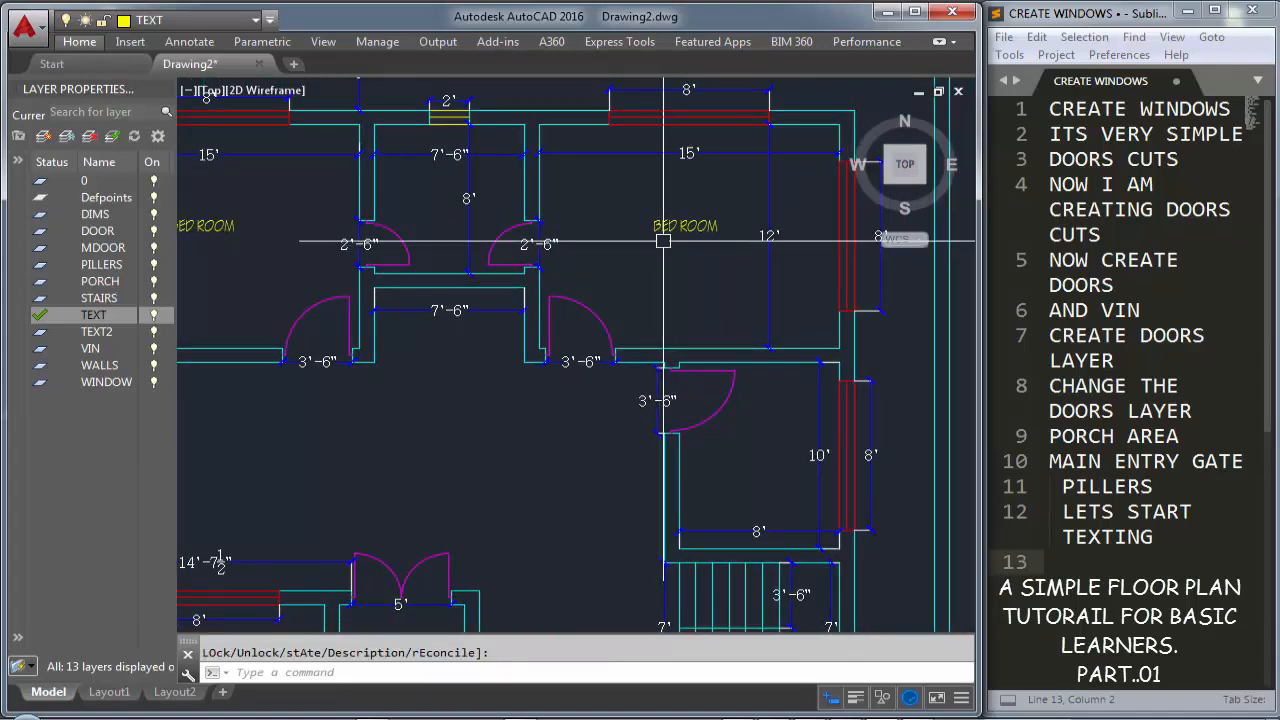
left_click(665, 231)
type("co")
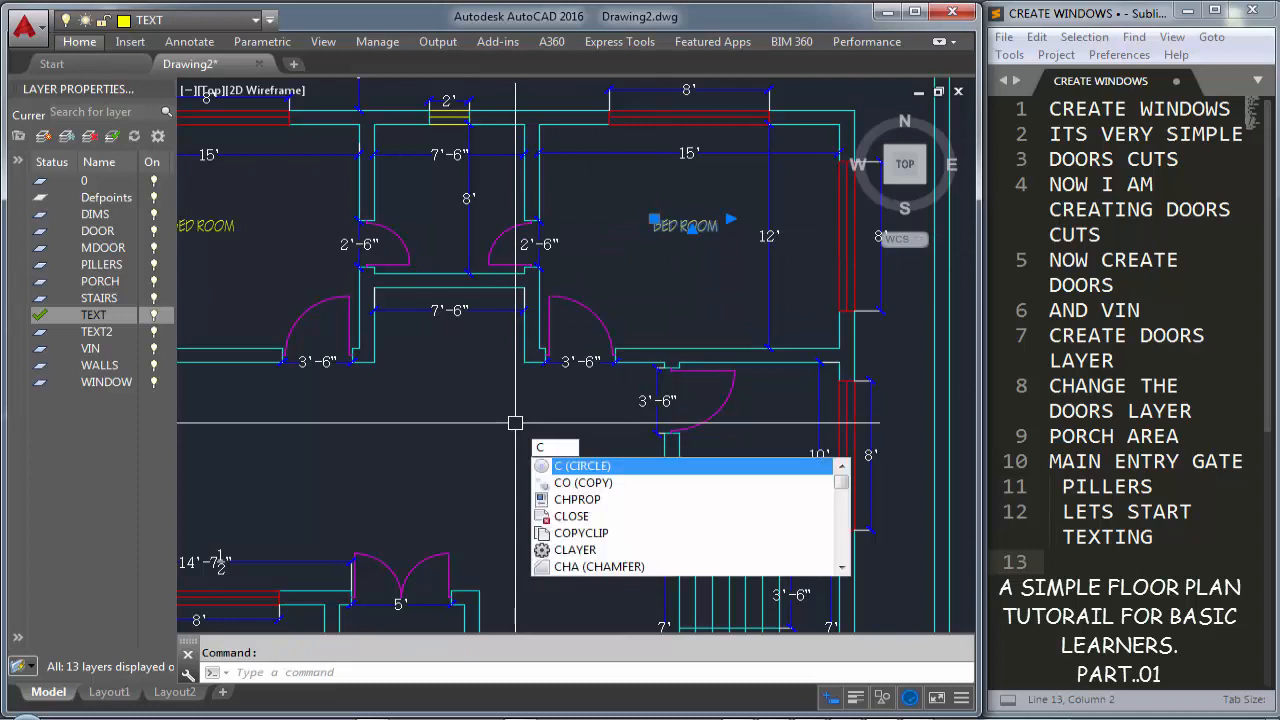
key("Return")
left_click(672, 312)
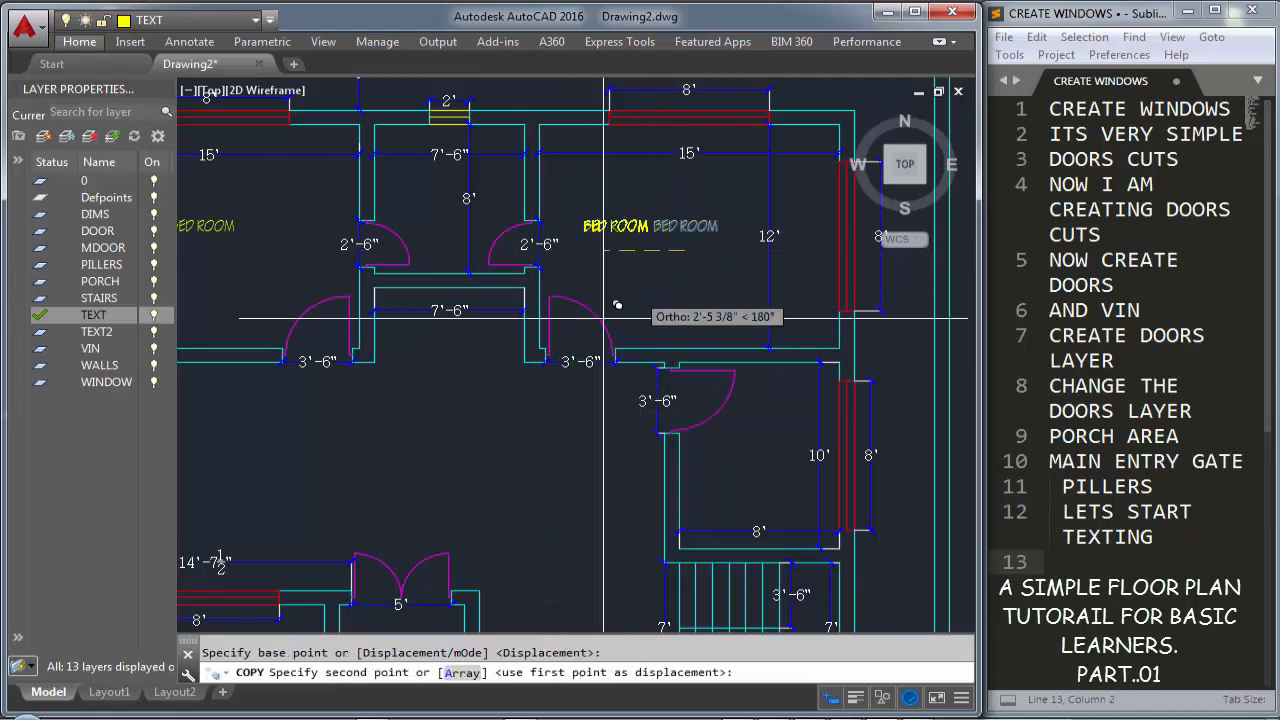
key("F8")
left_click(424, 489)
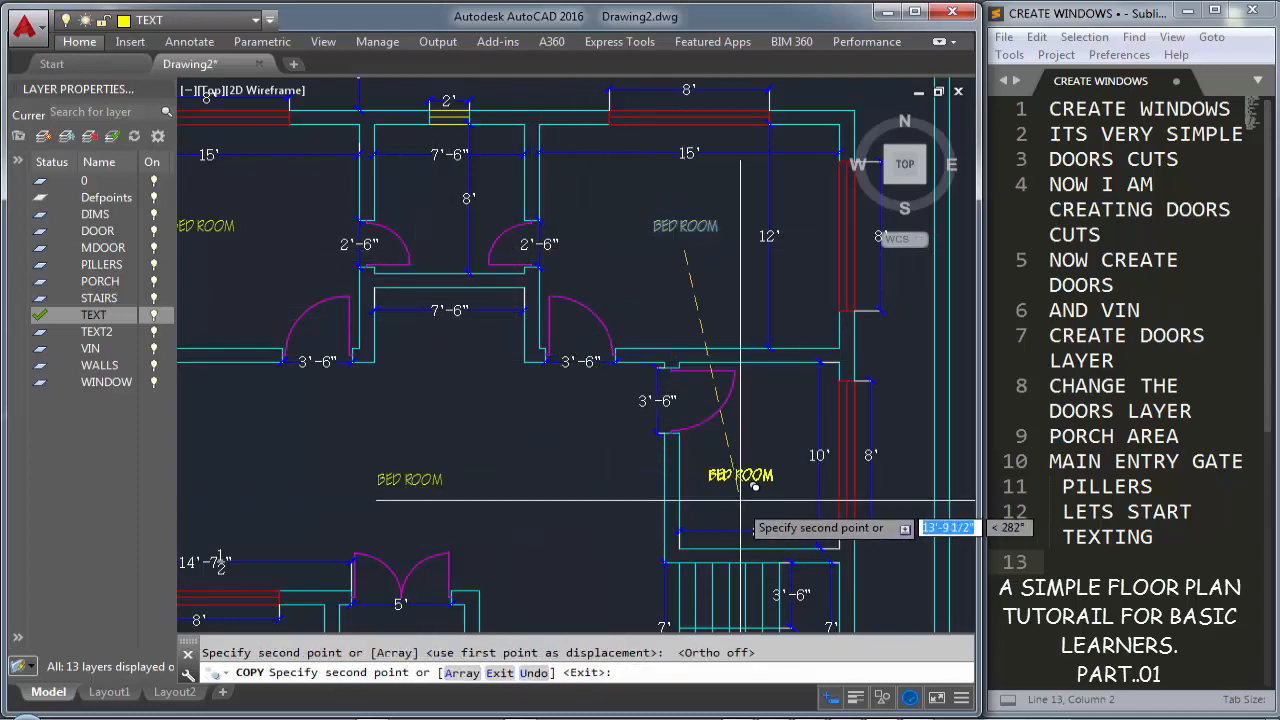
left_click(747, 491)
Place more label copies in the 18' by 12'-6" room, the porch, the 7'-6" by 8' room and beside the stairs
middle_click_drag(687, 521, 687, 213)
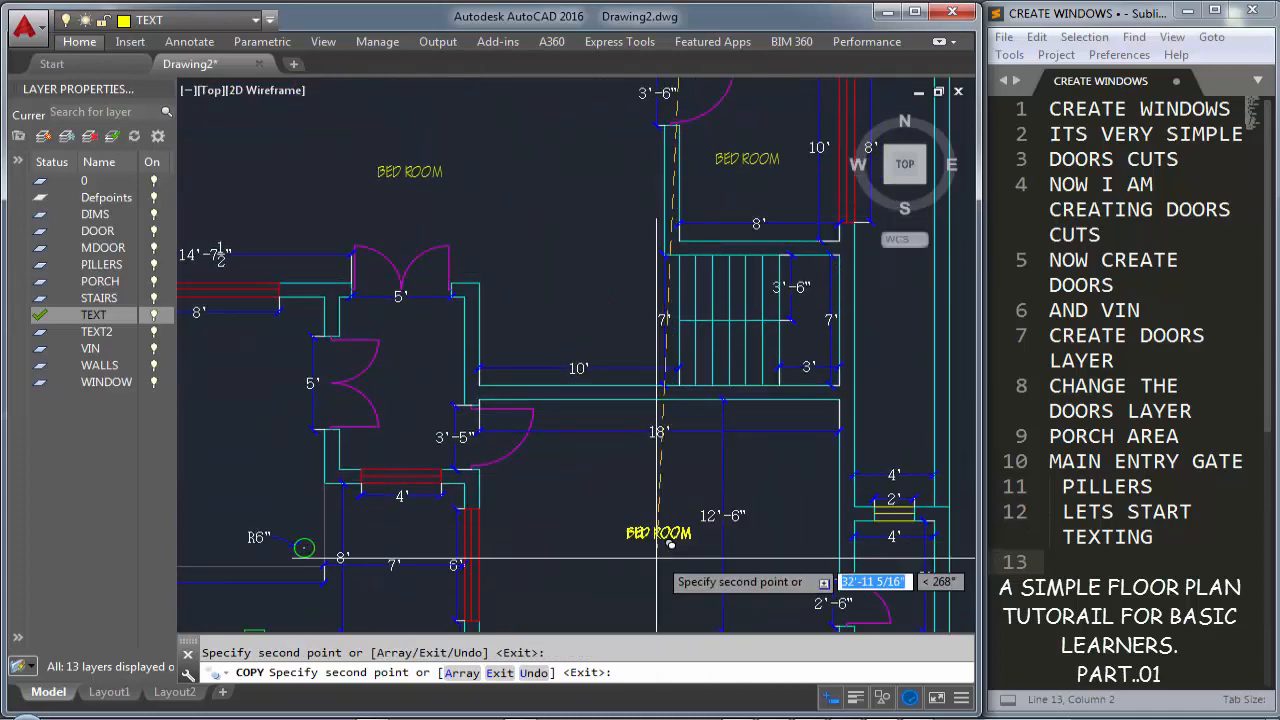
left_click(645, 572)
middle_click_drag(568, 504, 797, 362)
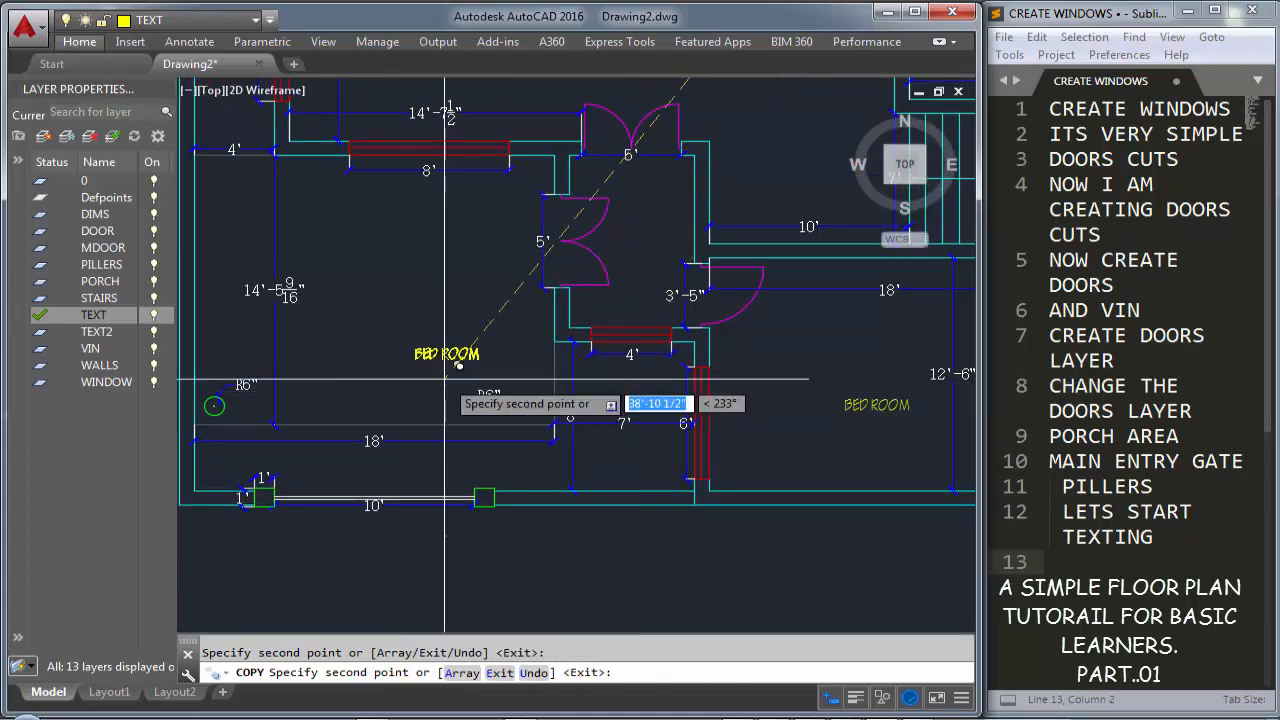
left_click(389, 339)
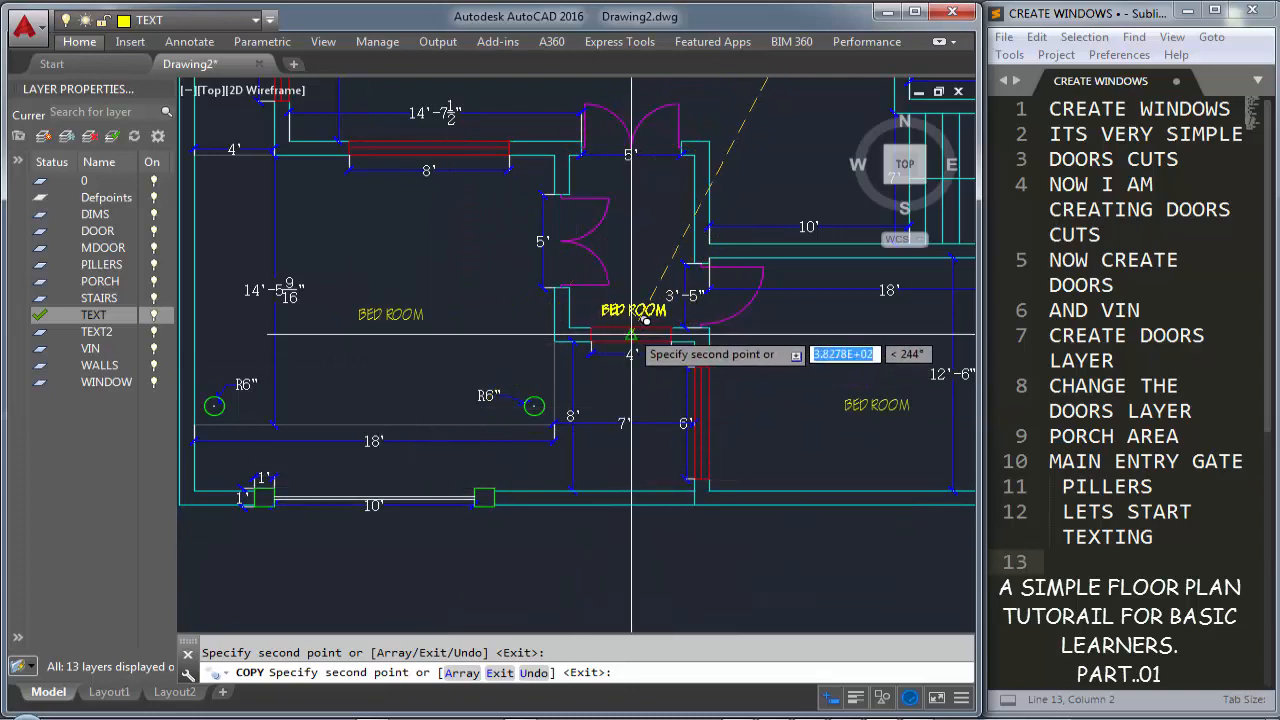
middle_click_drag(648, 277, 614, 567)
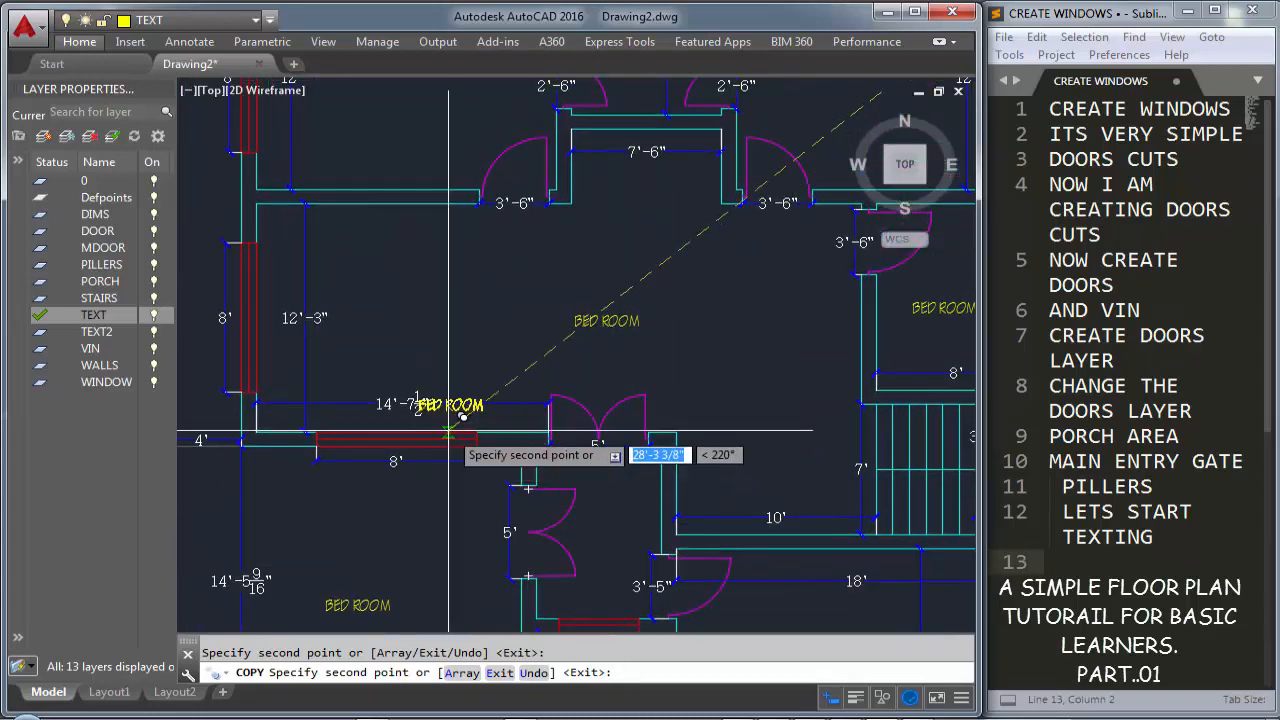
middle_click_drag(456, 369, 504, 514)
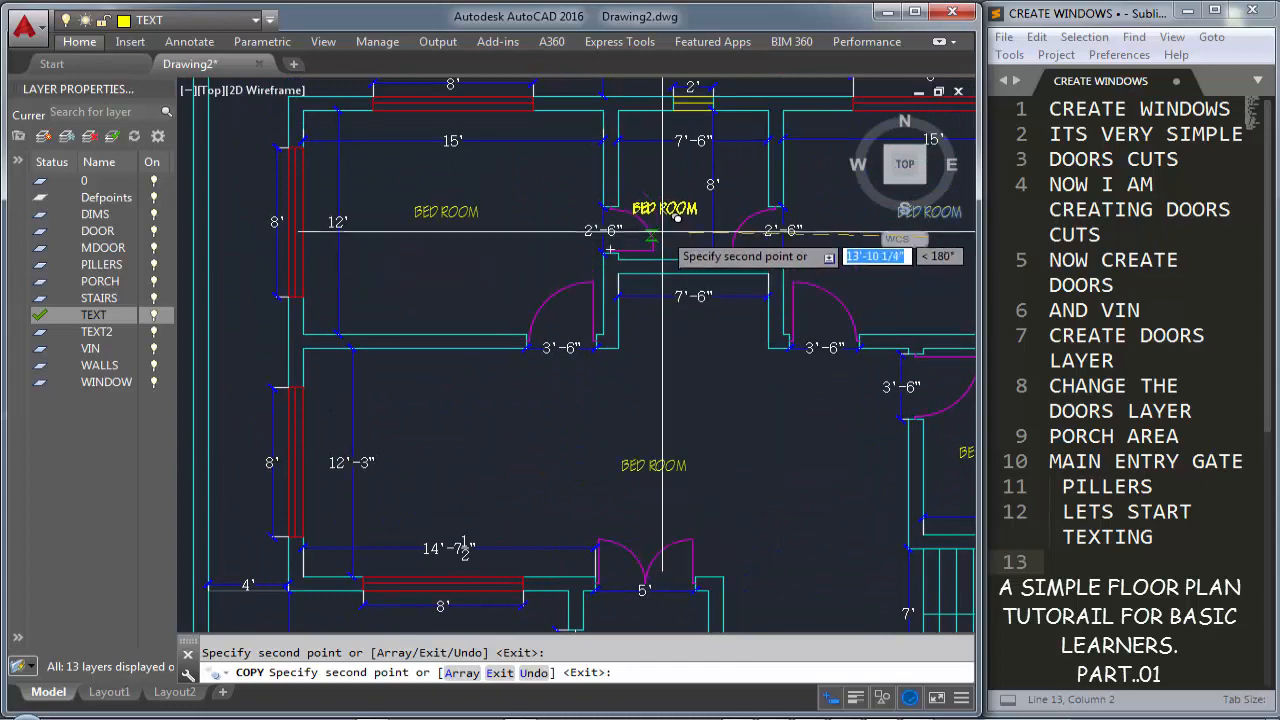
left_click(671, 217)
scroll(640, 235, "down", 2)
middle_click_drag(657, 356, 501, 221)
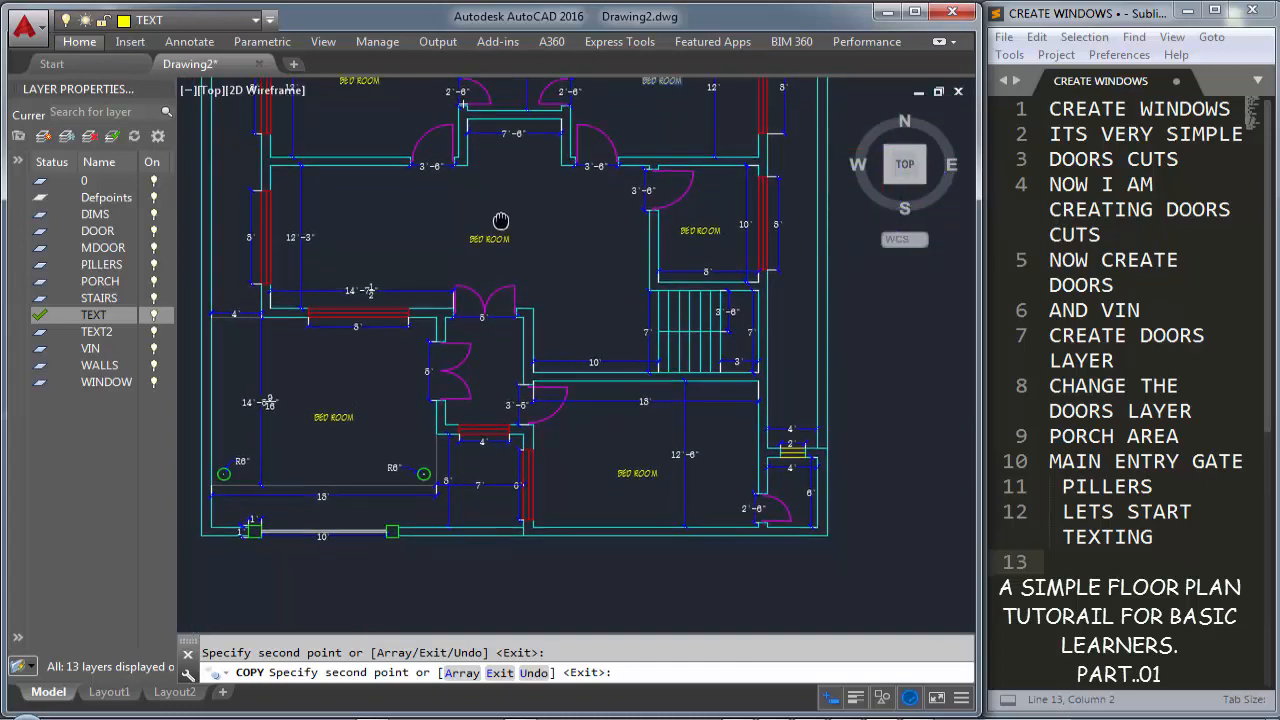
scroll(608, 340, "up", 2)
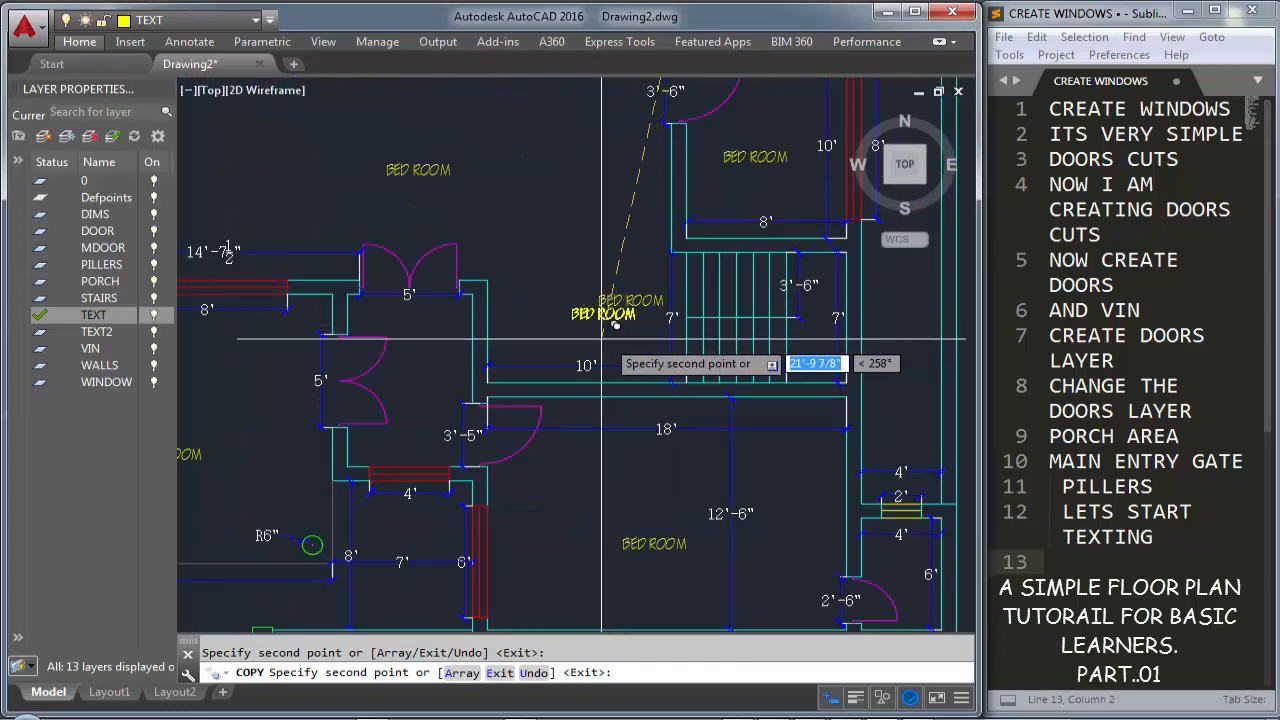
key("Escape")
Rotate the BED ROOM label beside the stairs 90° counterclockwise with Ortho on
scroll(639, 301, "up", 4)
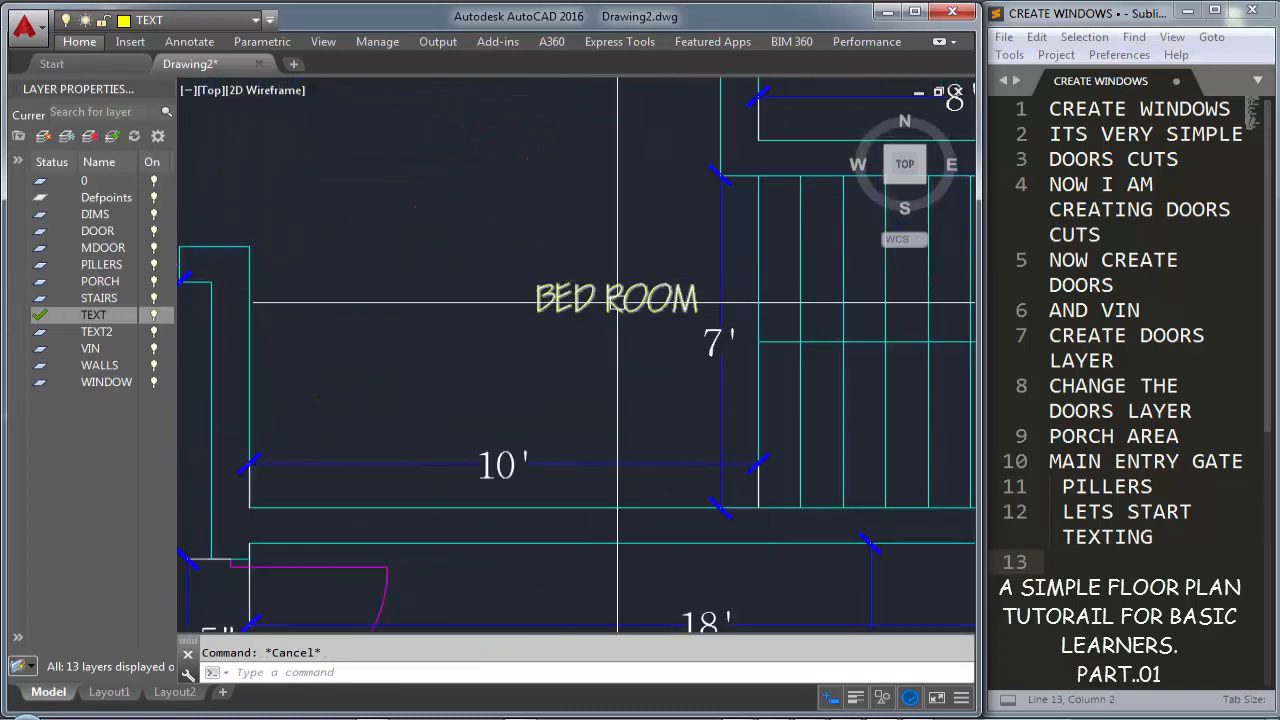
left_click(617, 301)
type("O")
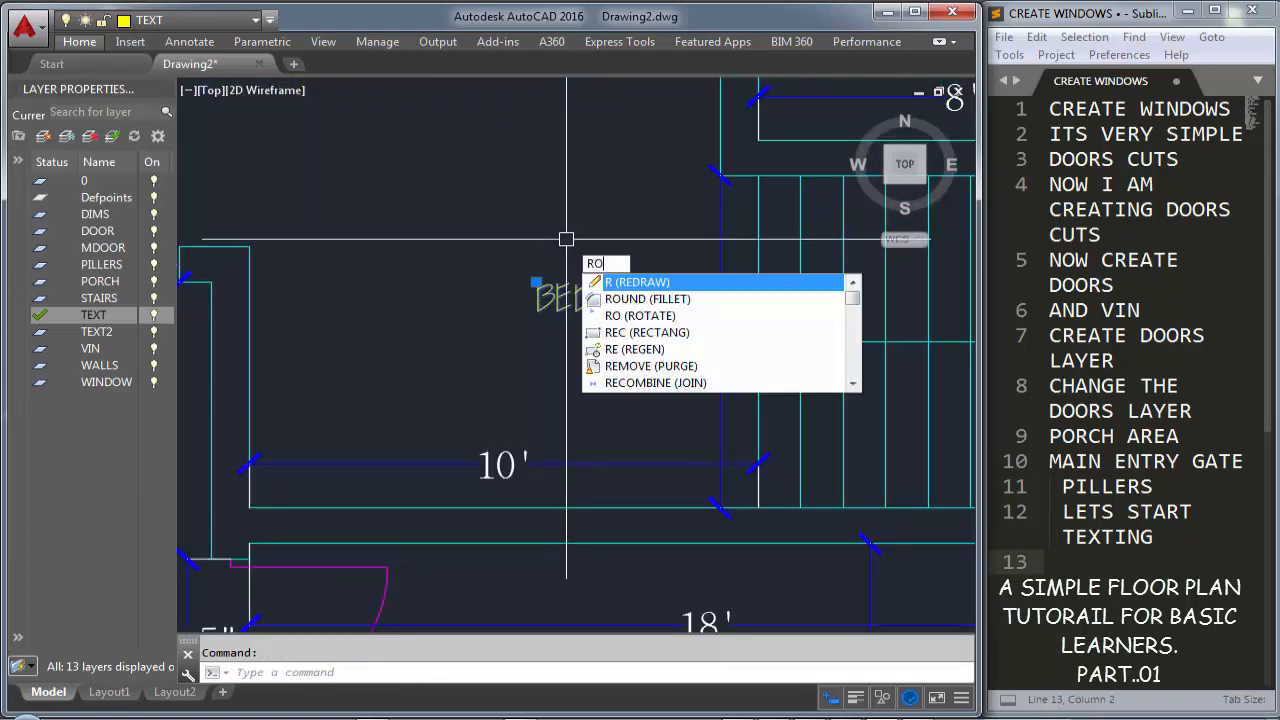
key("Return")
left_click(566, 240)
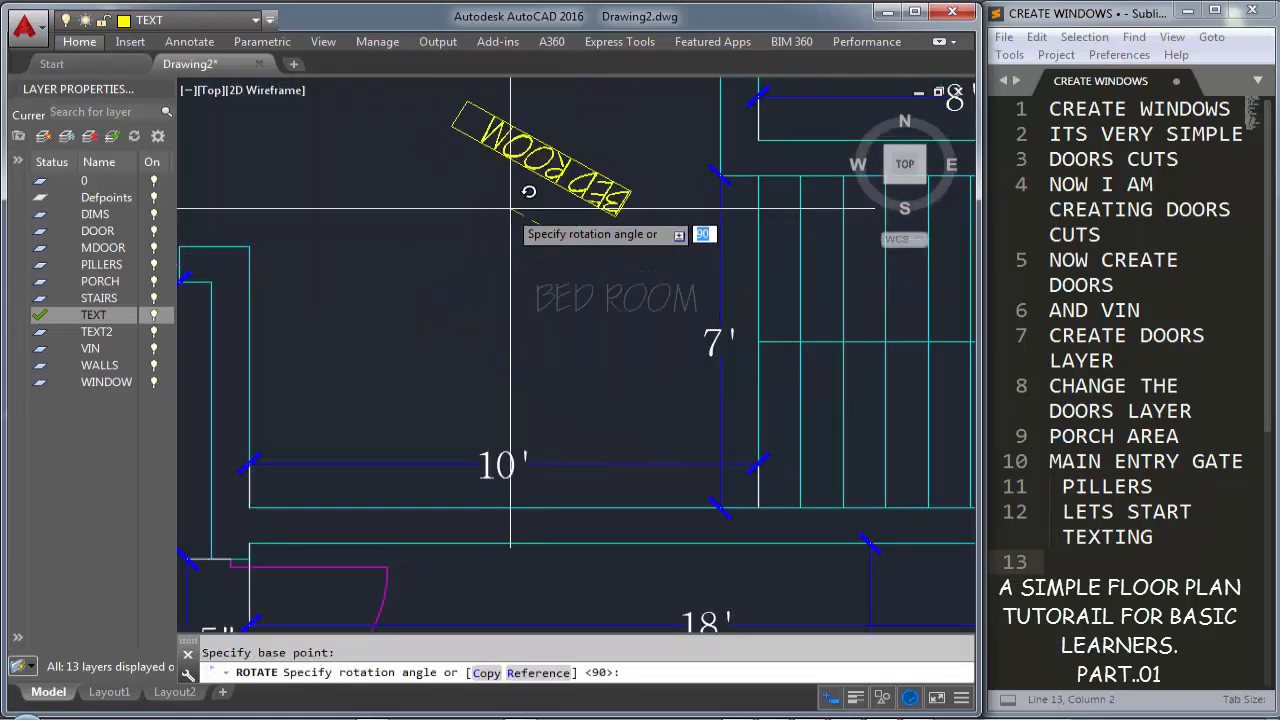
key("F8")
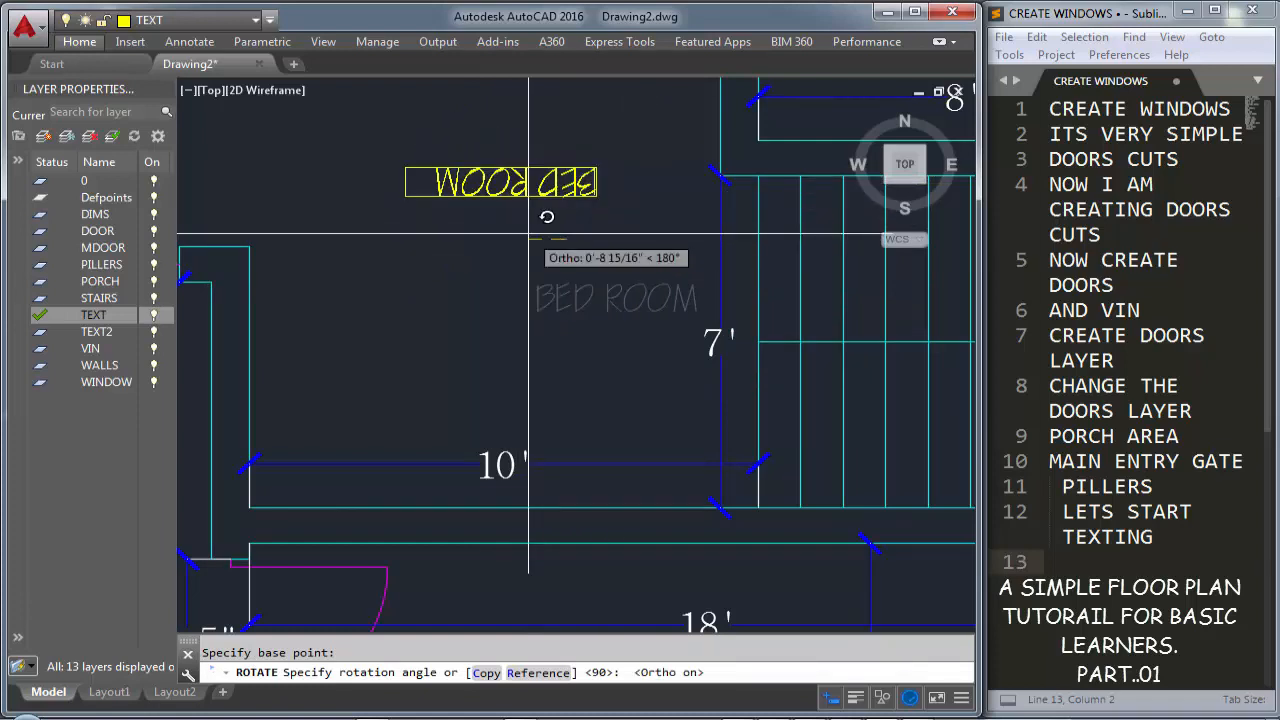
left_click(583, 175)
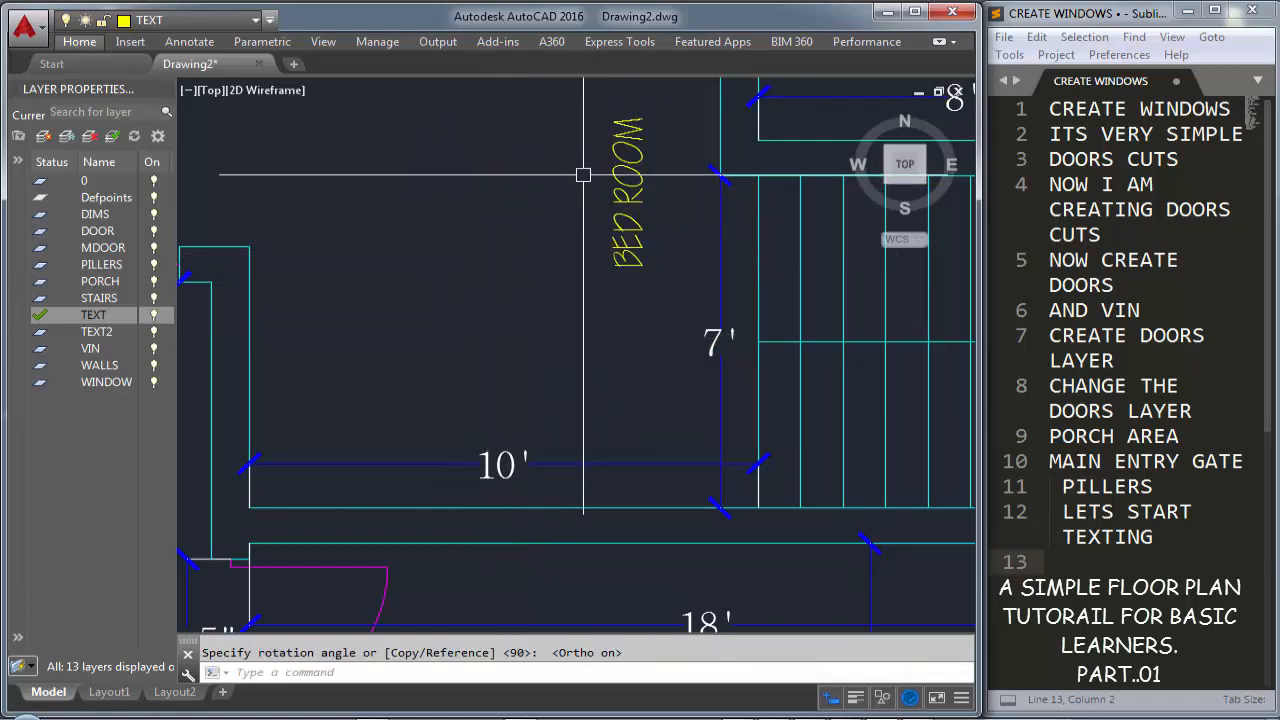
Change the rotated BED ROOM label beside the stairs to STAIRS
middle_click_drag(604, 199, 586, 296)
left_click(599, 305)
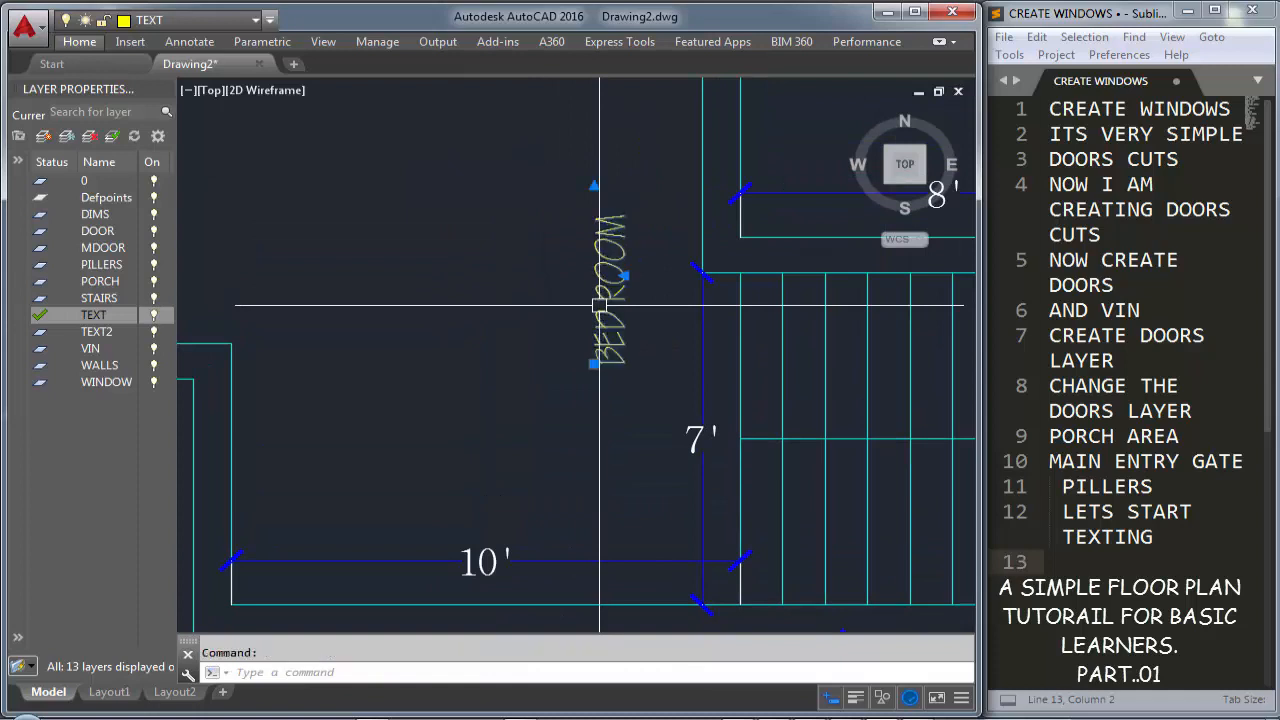
double_click(599, 305)
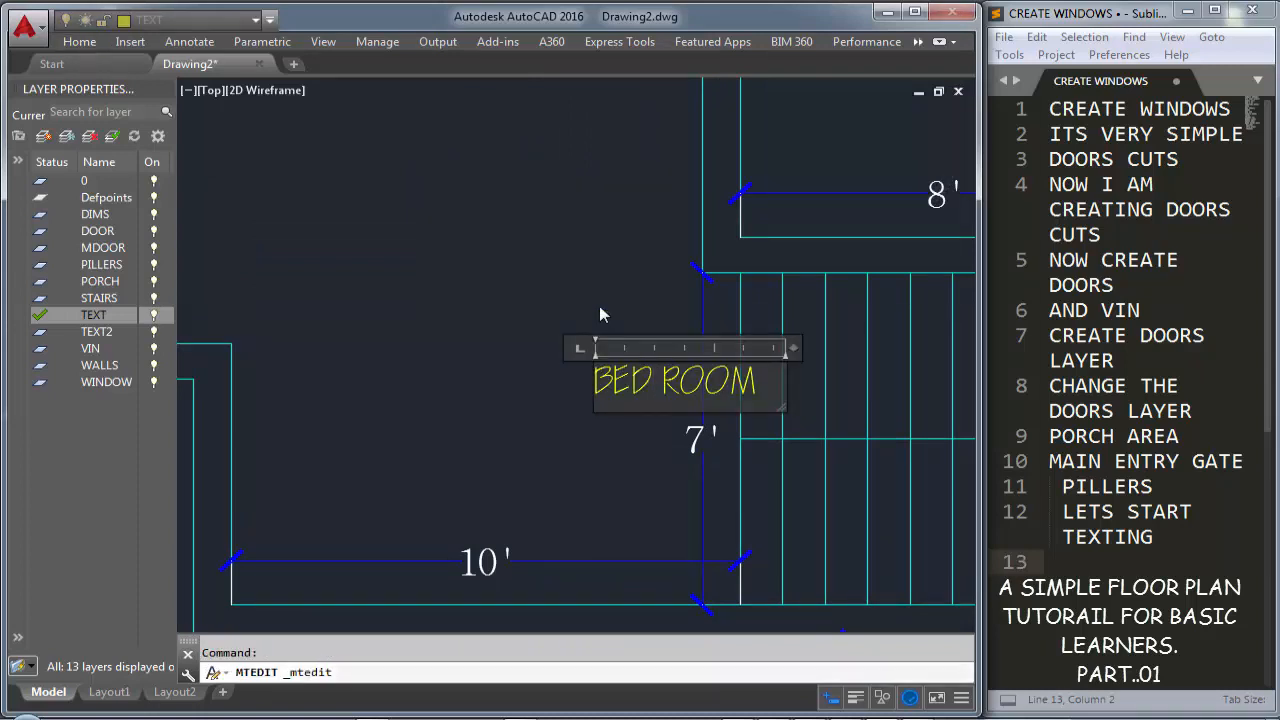
key("Delete")
key("Delete")
key("Delete")
key("Delete")
key("Delete")
key("Delete")
key("Delete")
key("Delete")
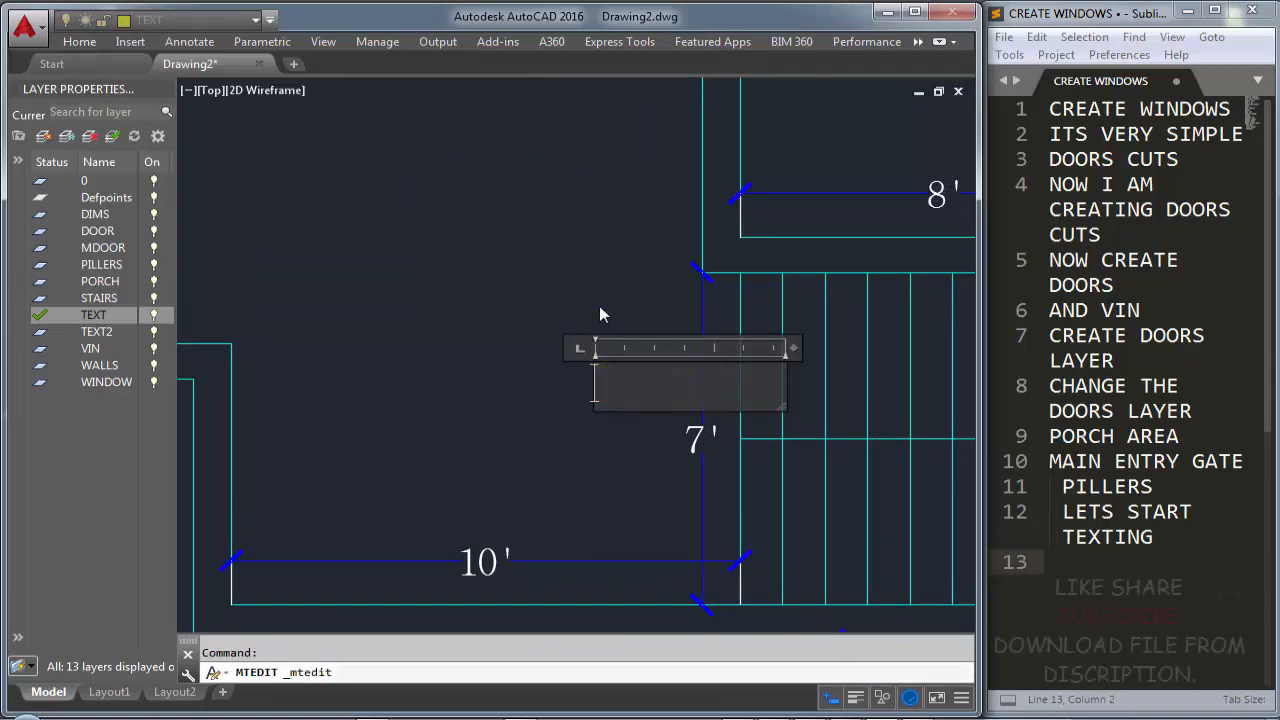
type("STAIRS")
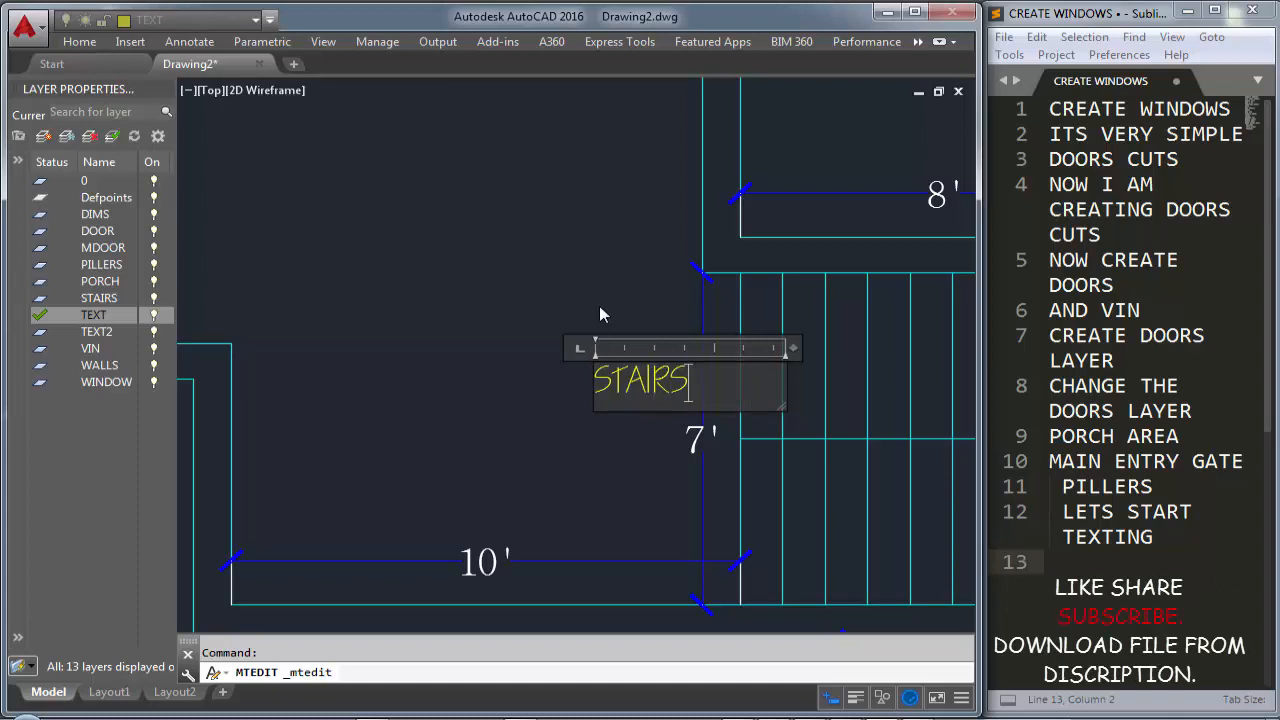
key("Return")
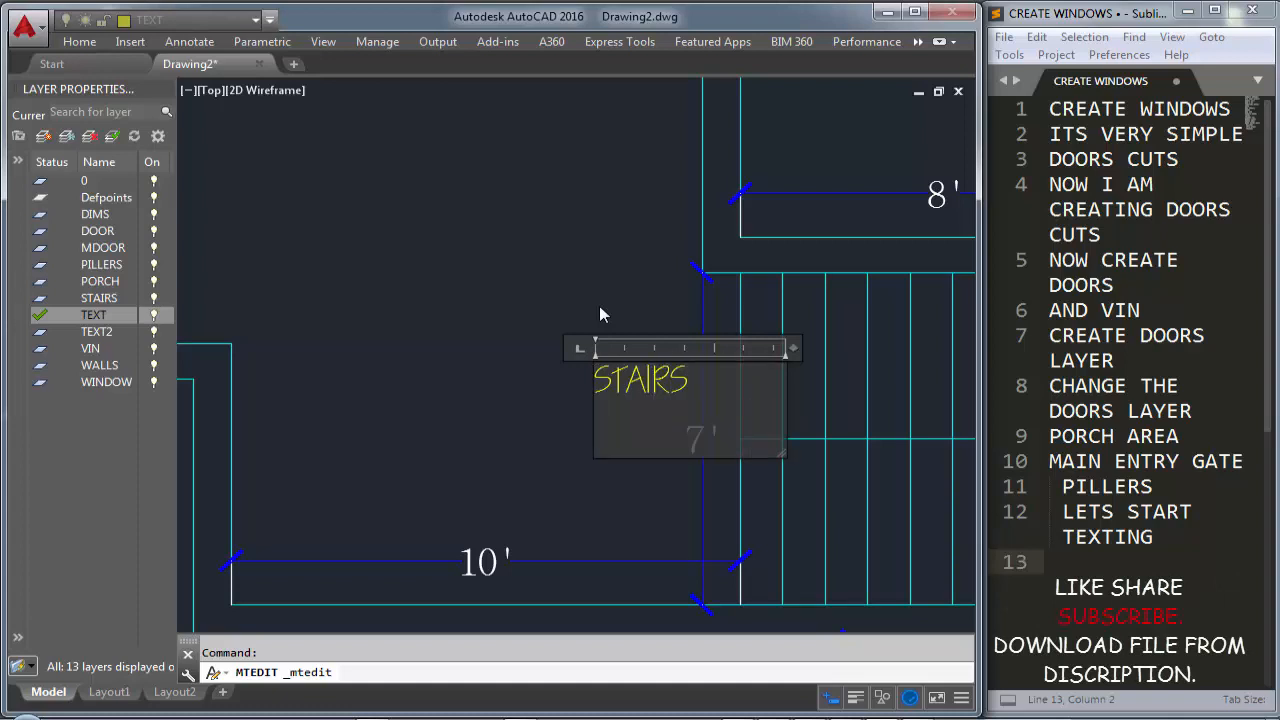
left_click(595, 286)
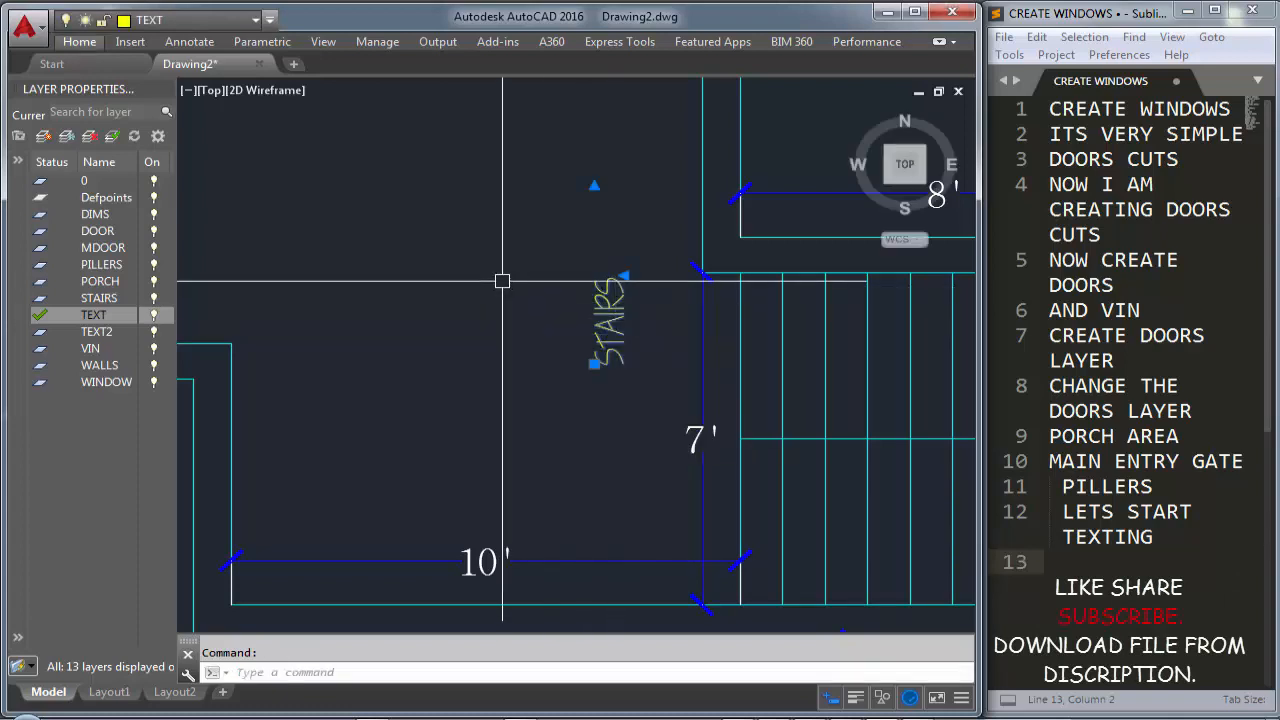
Move the STAIRS label straight down so it sits alongside the staircase
type("m")
key("Return")
left_click(647, 305)
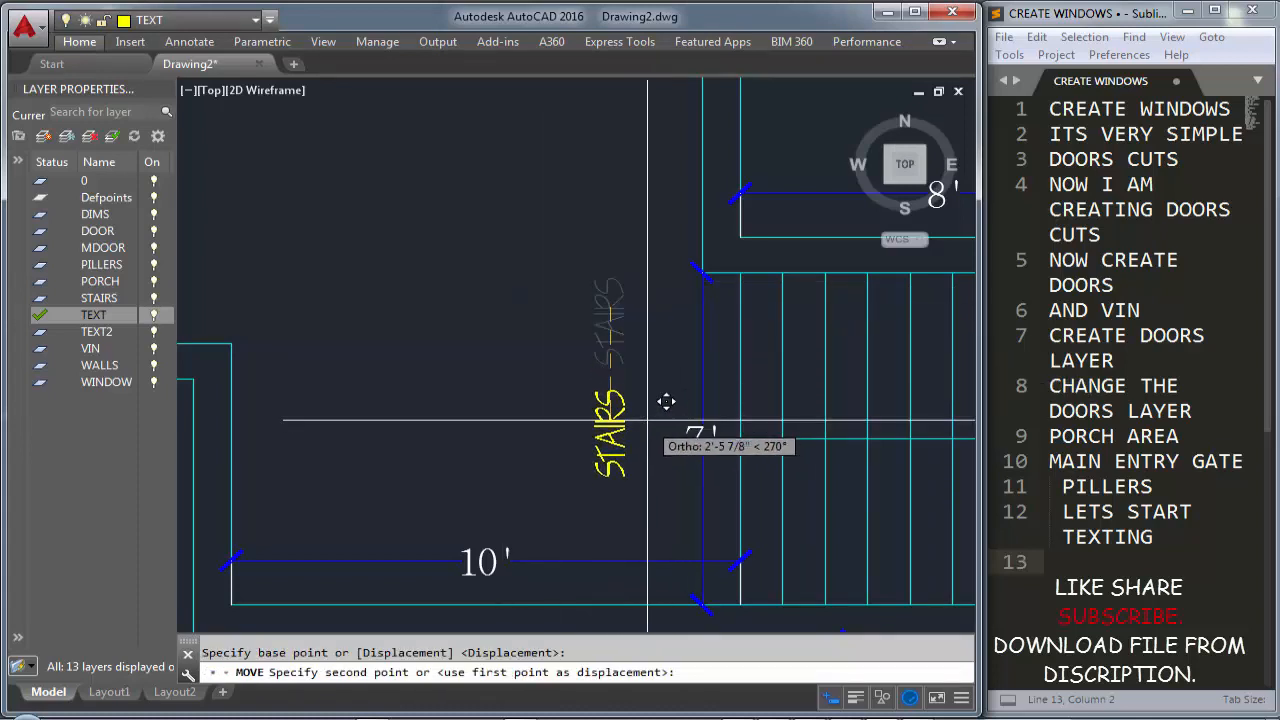
left_click(660, 383)
Change the label in the 18' by 12'-6" room to DRAWING ROOM and widen its text frame to fit one line
scroll(503, 343, "down", 2)
mouse_move(489, 397)
middle_mouse_down()
mouse_move(470, 479)
mouse_move(489, 451)
mouse_move(551, 167)
middle_mouse_up()
middle_click_drag(665, 321, 651, 311)
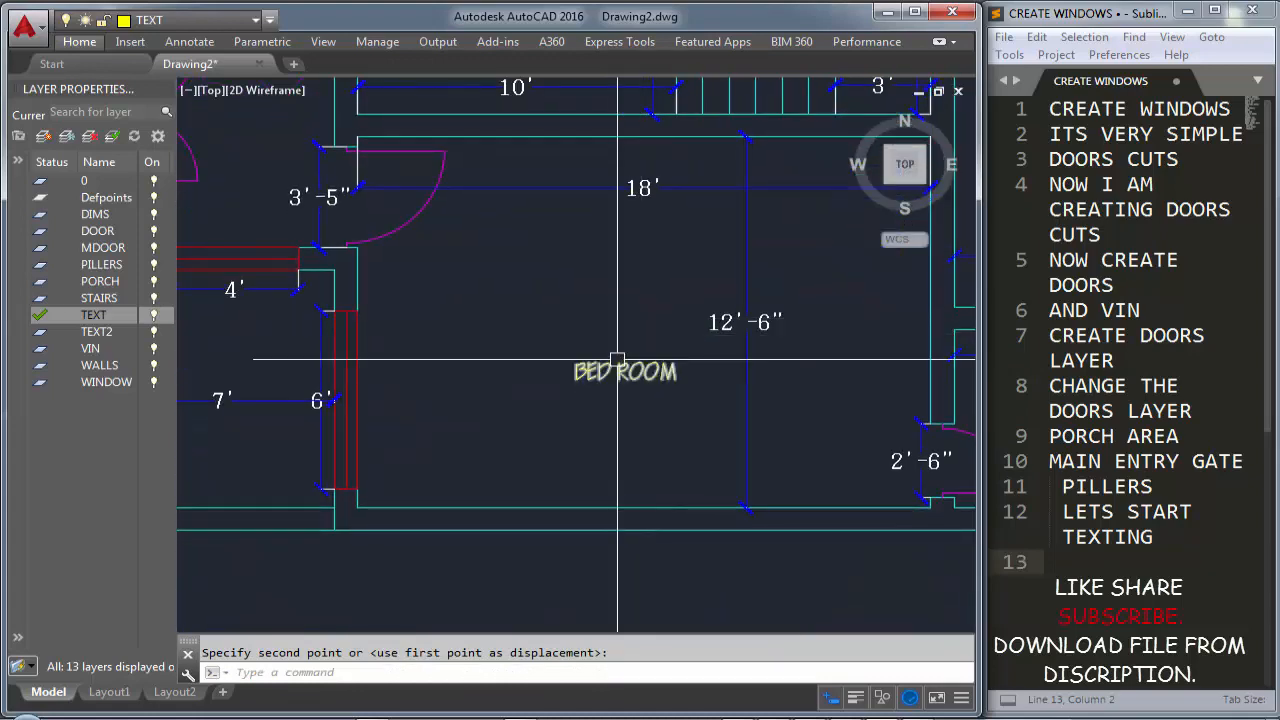
double_click(625, 371)
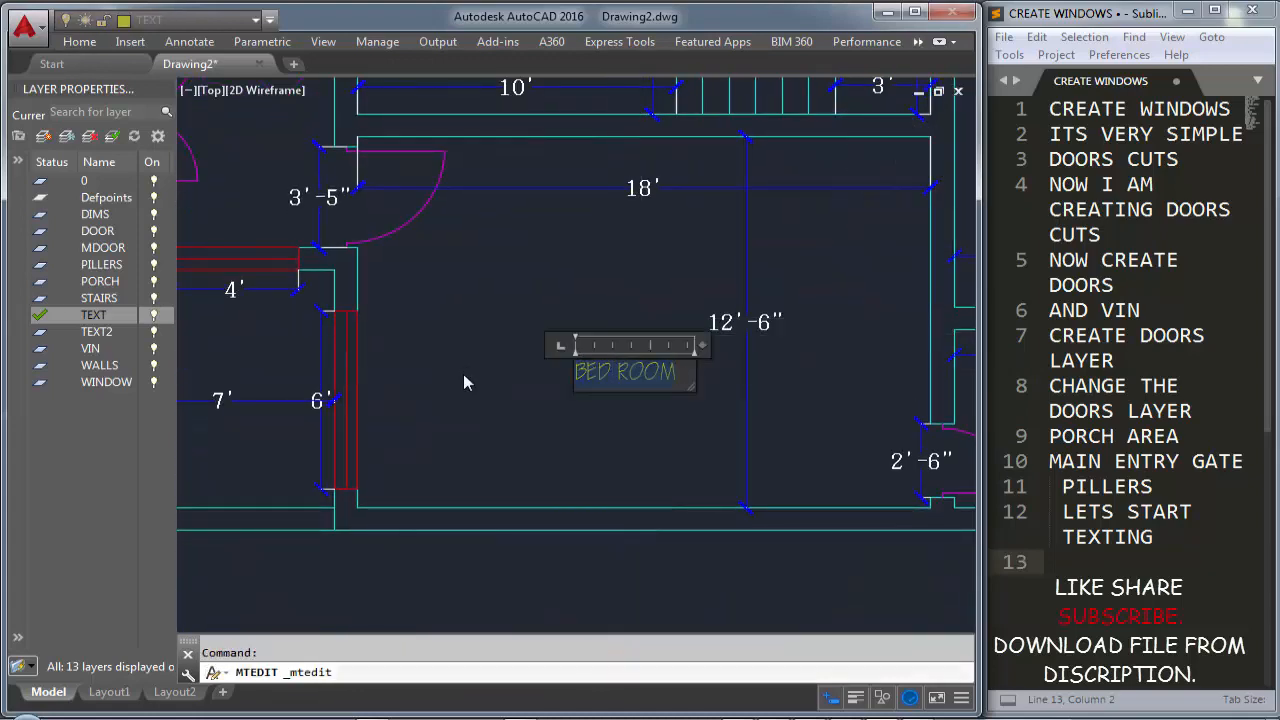
type("DRAWING")
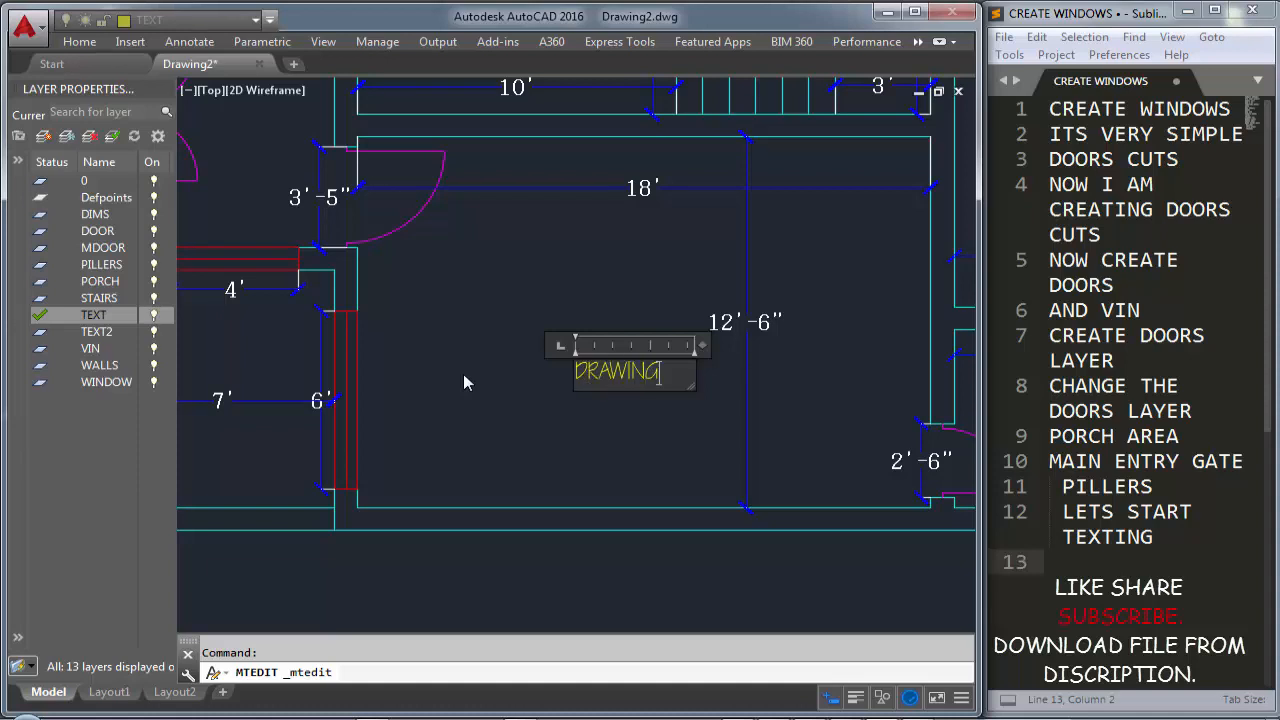
type(" ROOM")
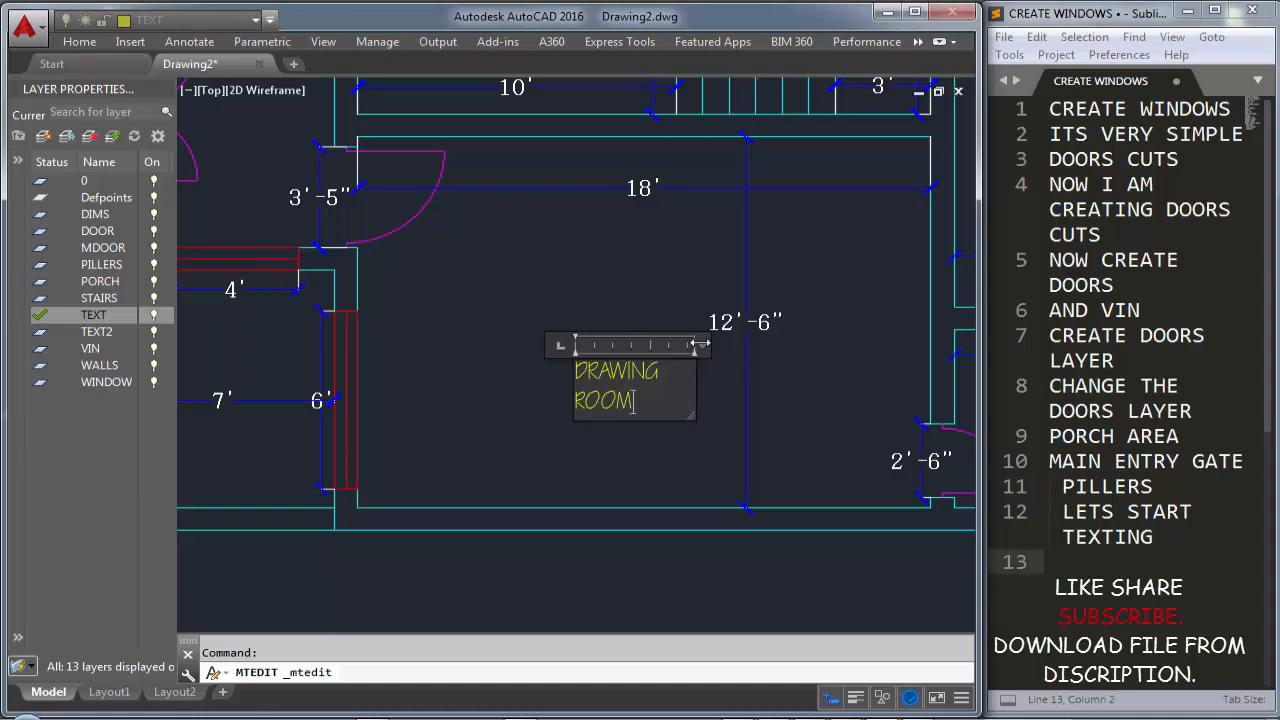
left_click_drag(699, 344, 764, 345)
left_click(551, 422)
Change the BED ROOM label in the porch area to PORCH
middle_click_drag(562, 399, 617, 468)
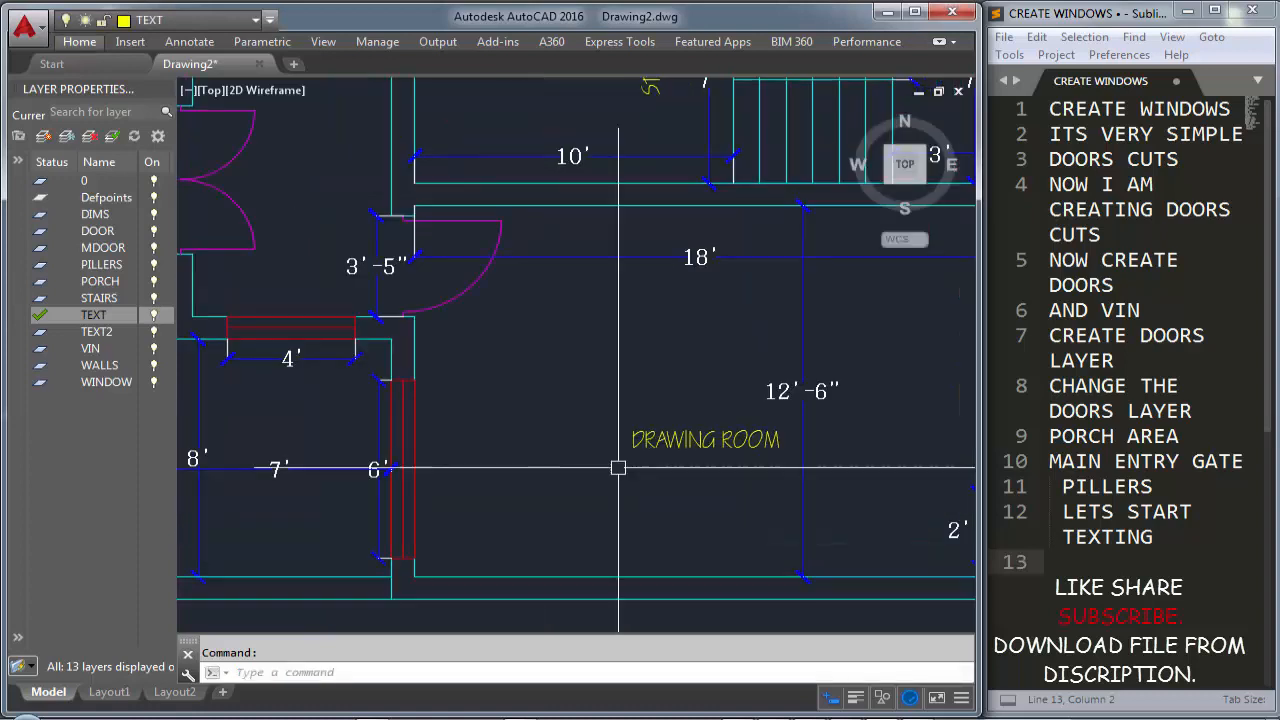
scroll(617, 468, "down", 2)
middle_click_drag(497, 466, 742, 488)
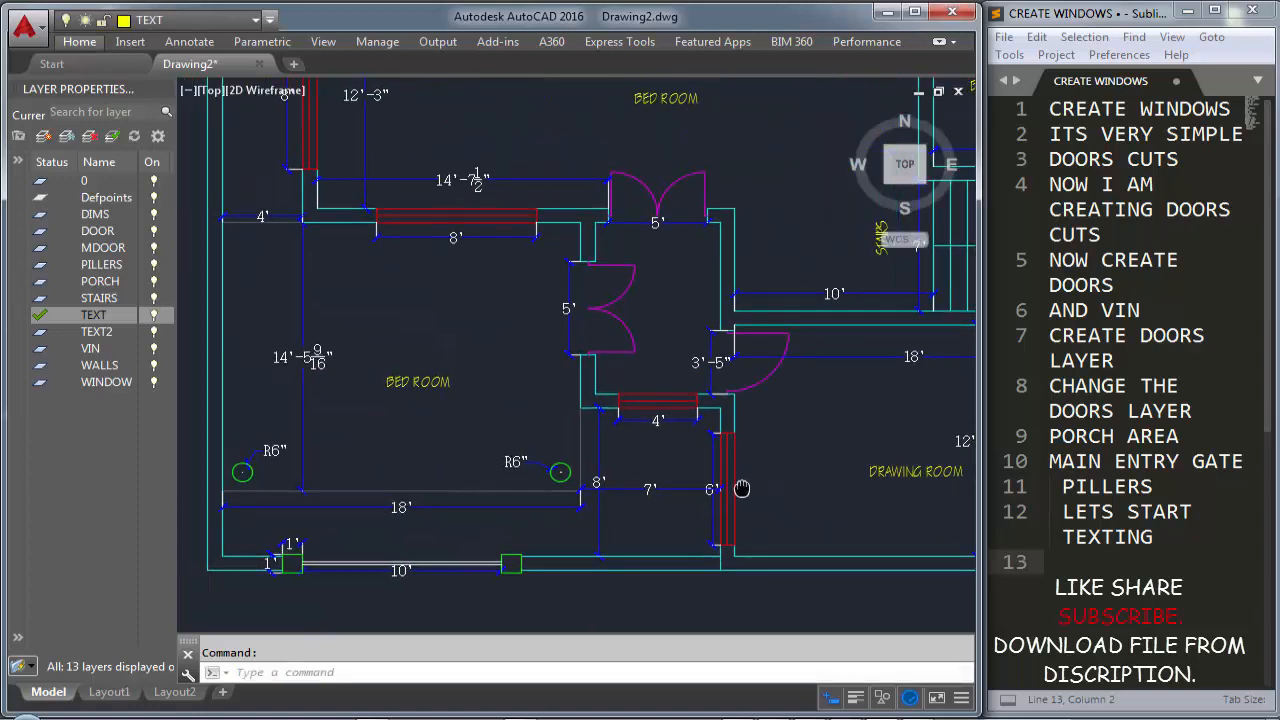
double_click(405, 385)
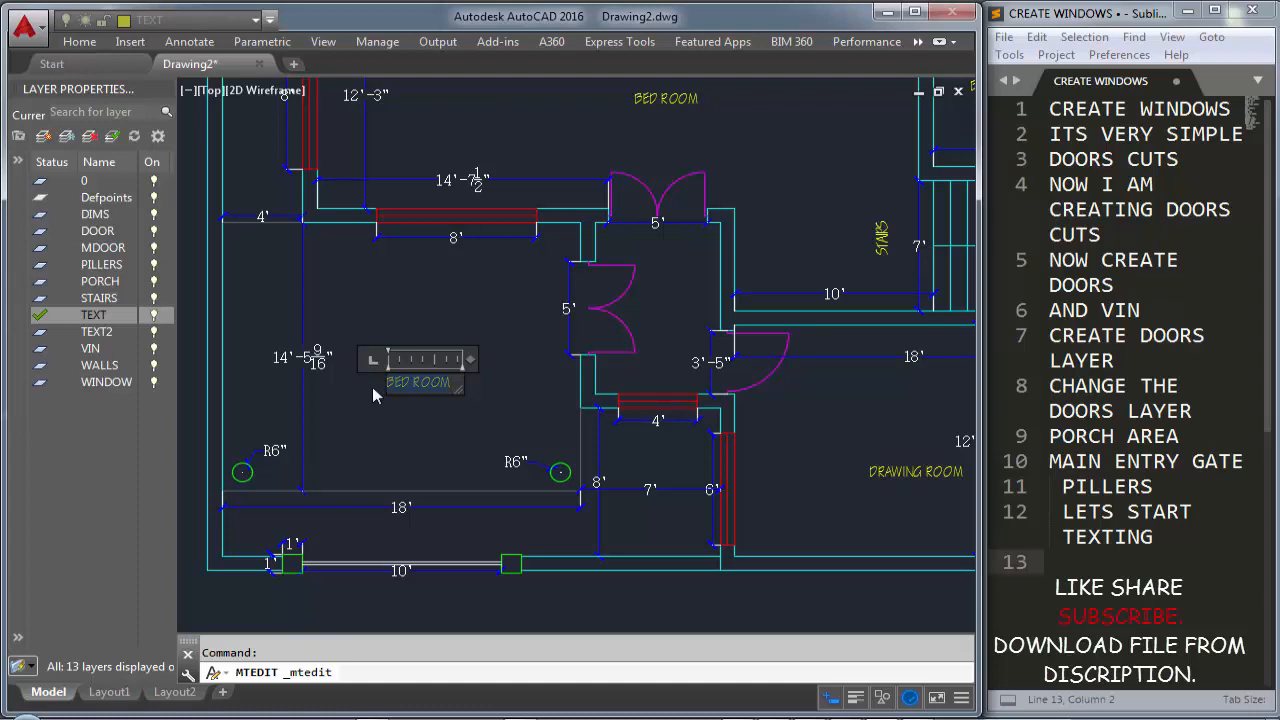
type("PORCH")
left_click(395, 405)
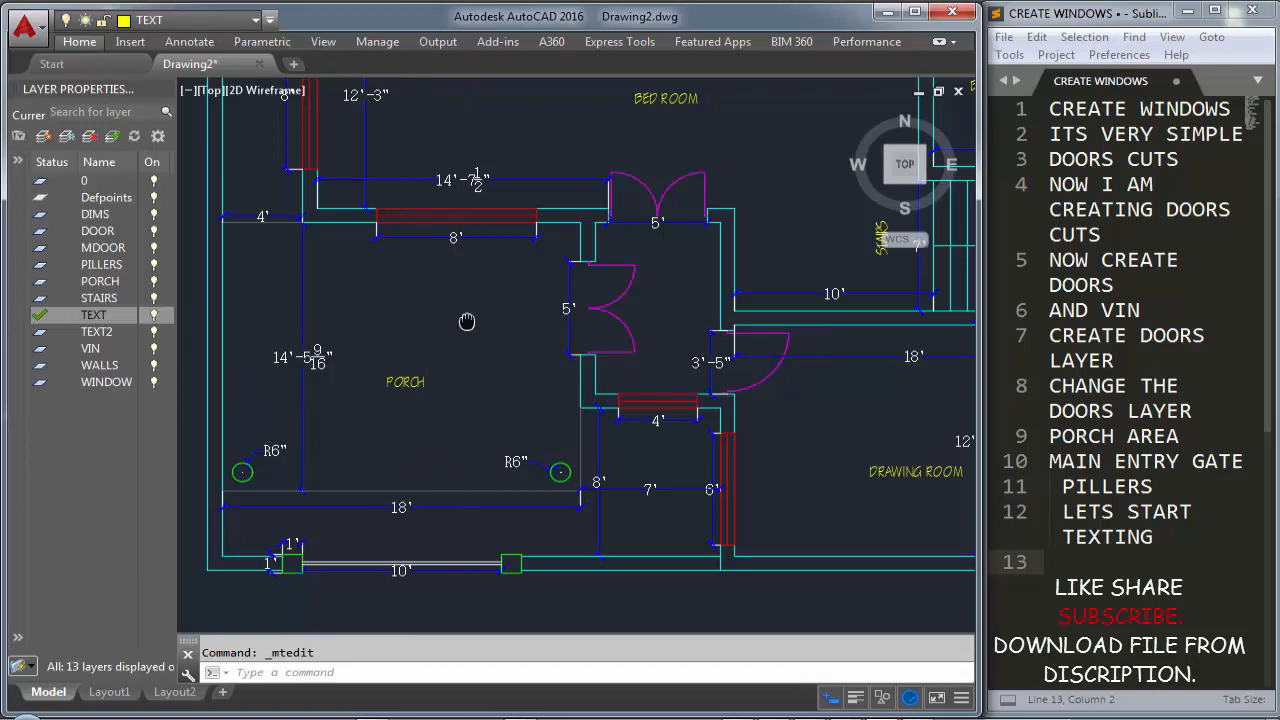
Change the BED ROOM label in the central hall above the 5' double door to HALL
middle_click_drag(467, 321, 408, 437)
scroll(597, 295, "up", 5)
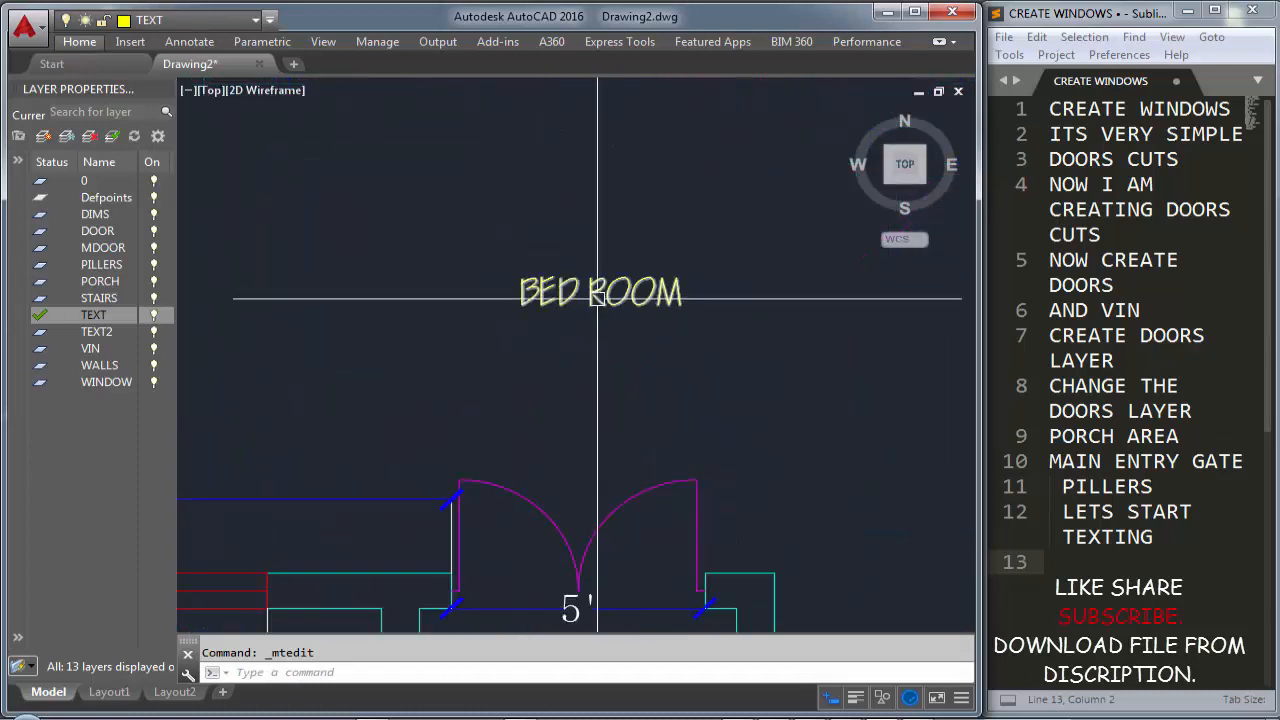
double_click(597, 295)
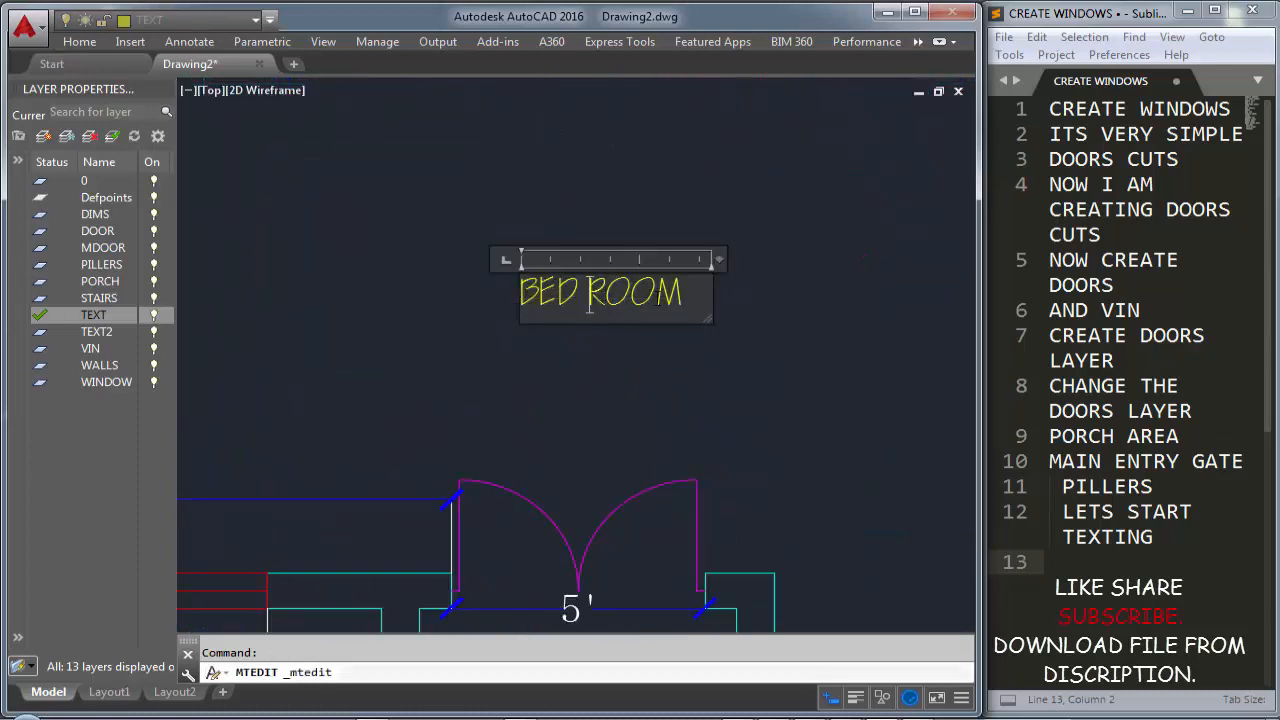
left_click(388, 297)
scroll(408, 294, "down", 3)
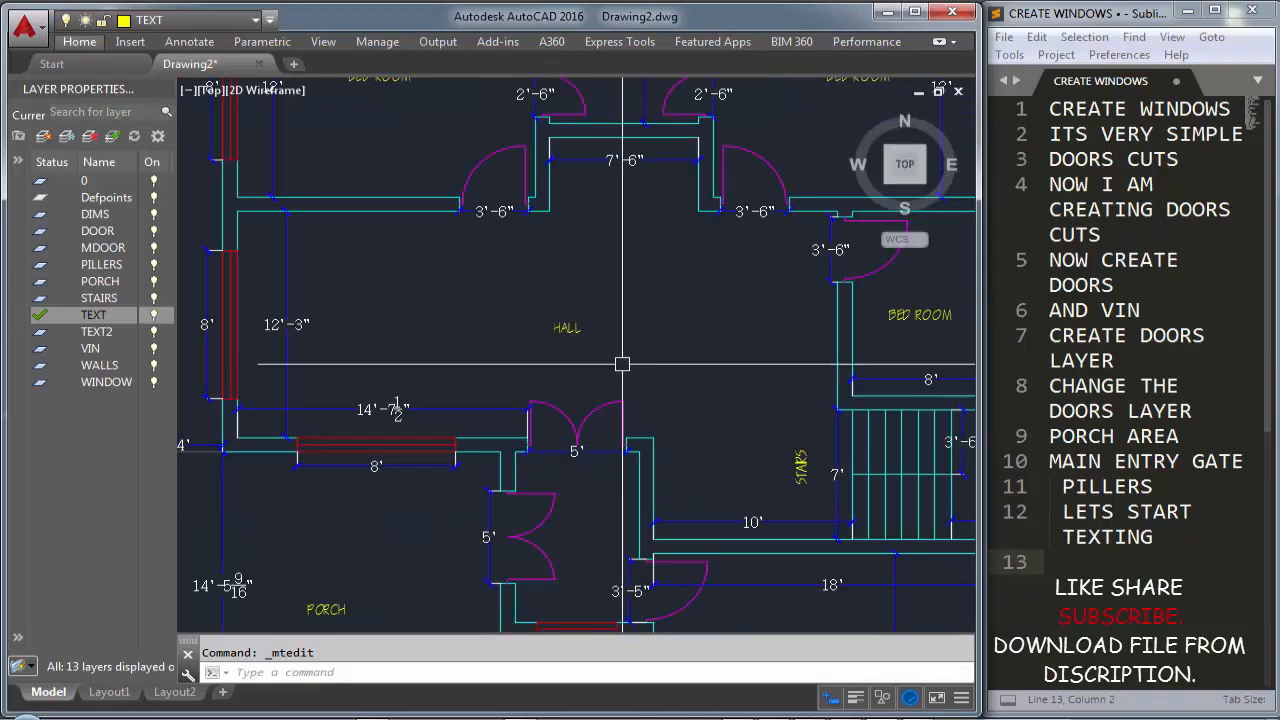
Change the label in the 7'-6" by 8' room between the two upper bedrooms to BATH
middle_click_drag(651, 363, 600, 450)
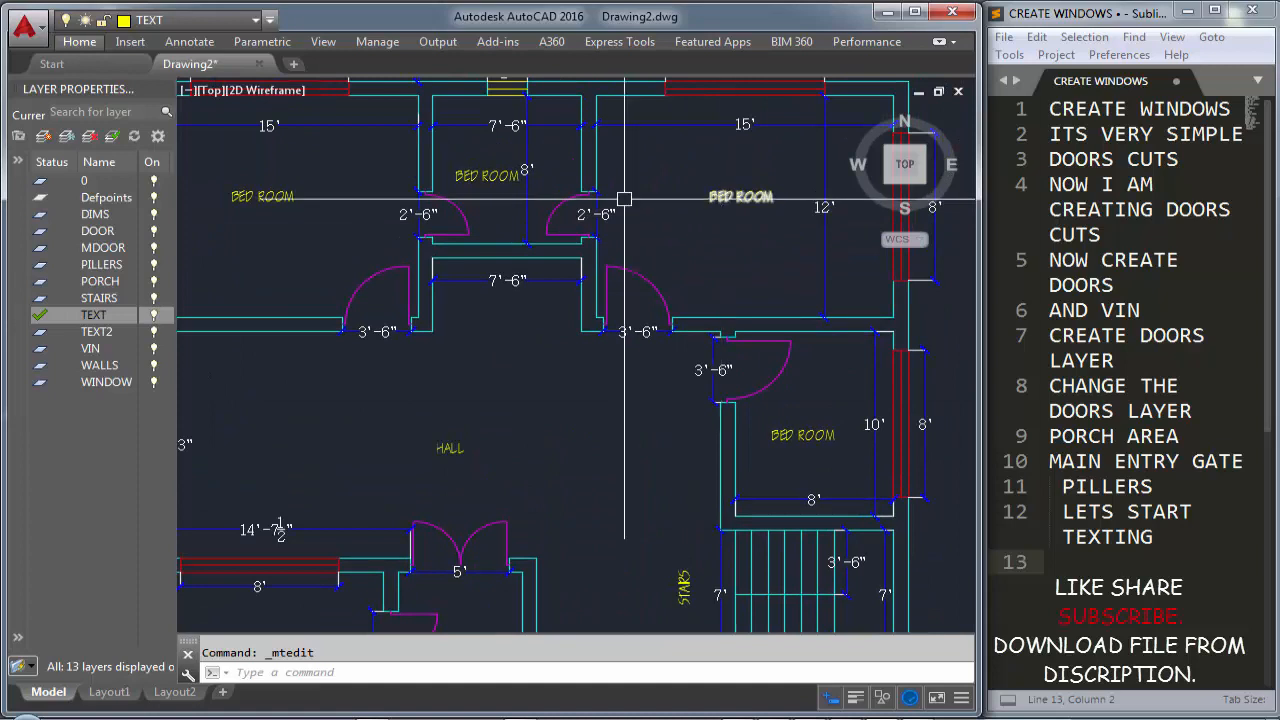
left_click(488, 174)
double_click(488, 174)
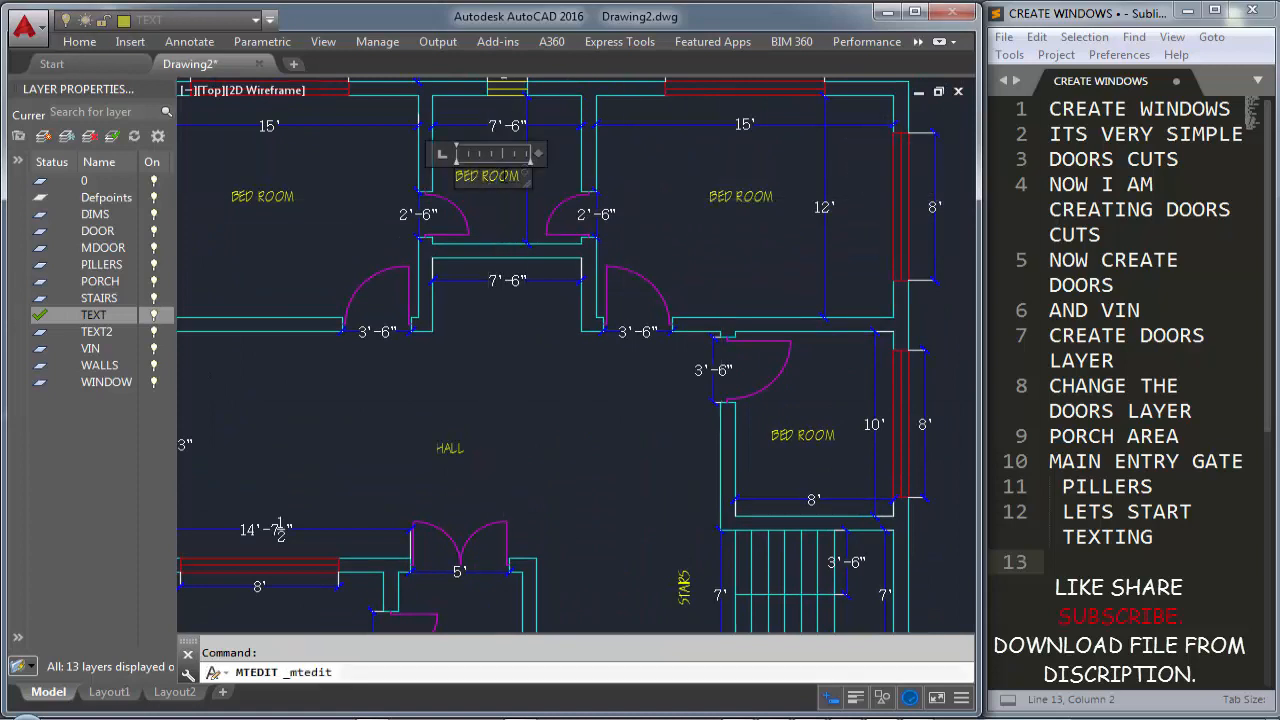
left_click(568, 378)
Move the BATH label to the right, closer to the middle of its room
scroll(480, 165, "up", 4)
left_click(458, 184)
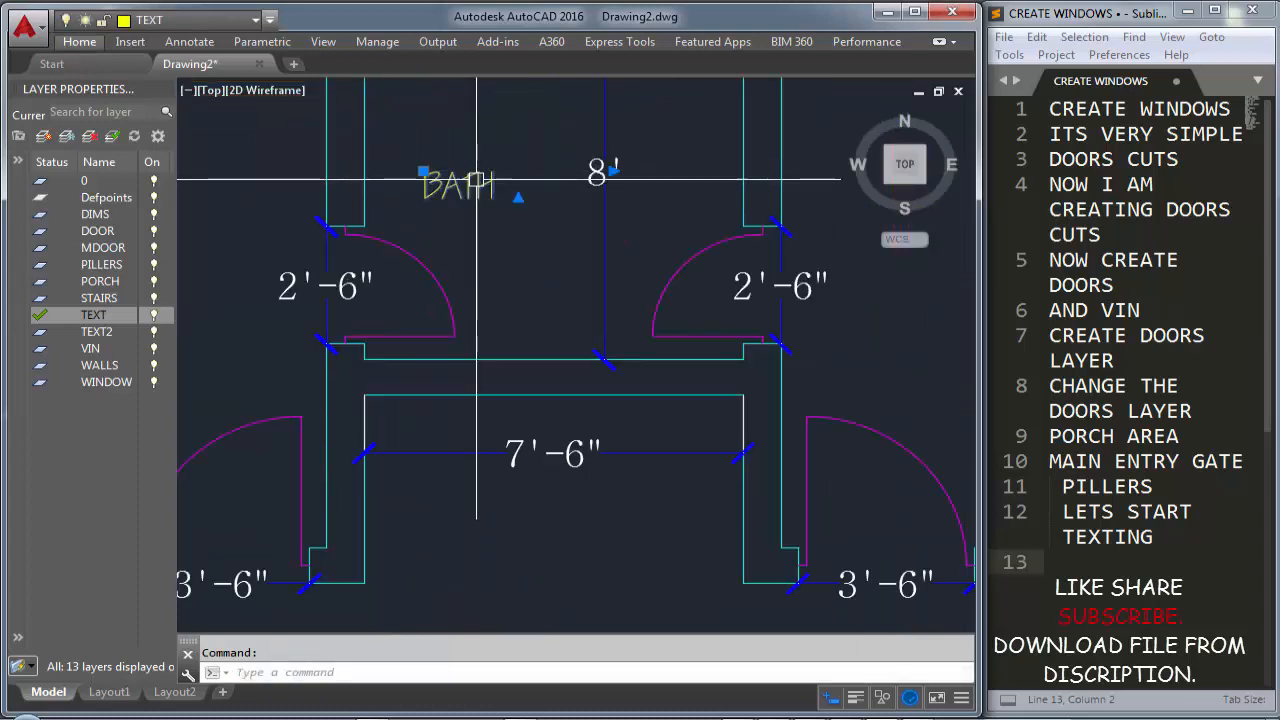
type("m")
key("Return")
left_click(505, 258)
Copy the BATH label with Ortho off into the 4' by 6' room beside the drawing room
scroll(587, 238, "down", 5)
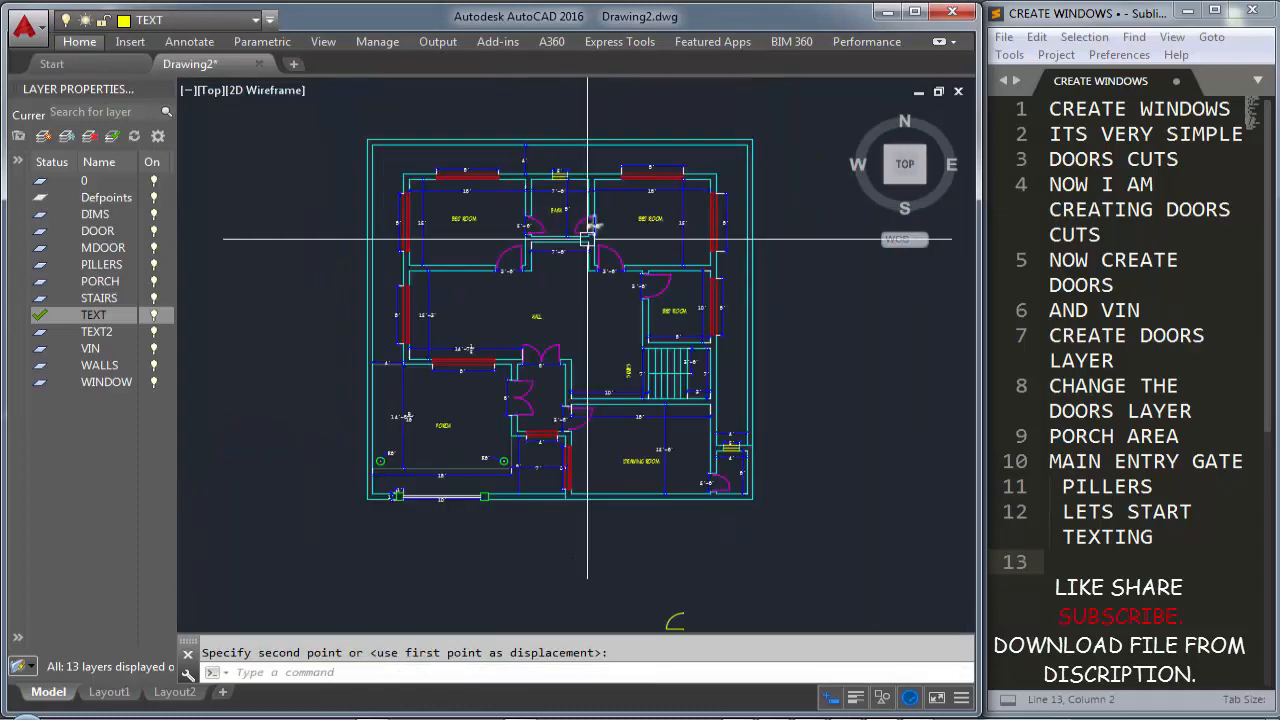
scroll(577, 234, "up", 4)
middle_click_drag(571, 221, 531, 69)
scroll(528, 68, "down", 2)
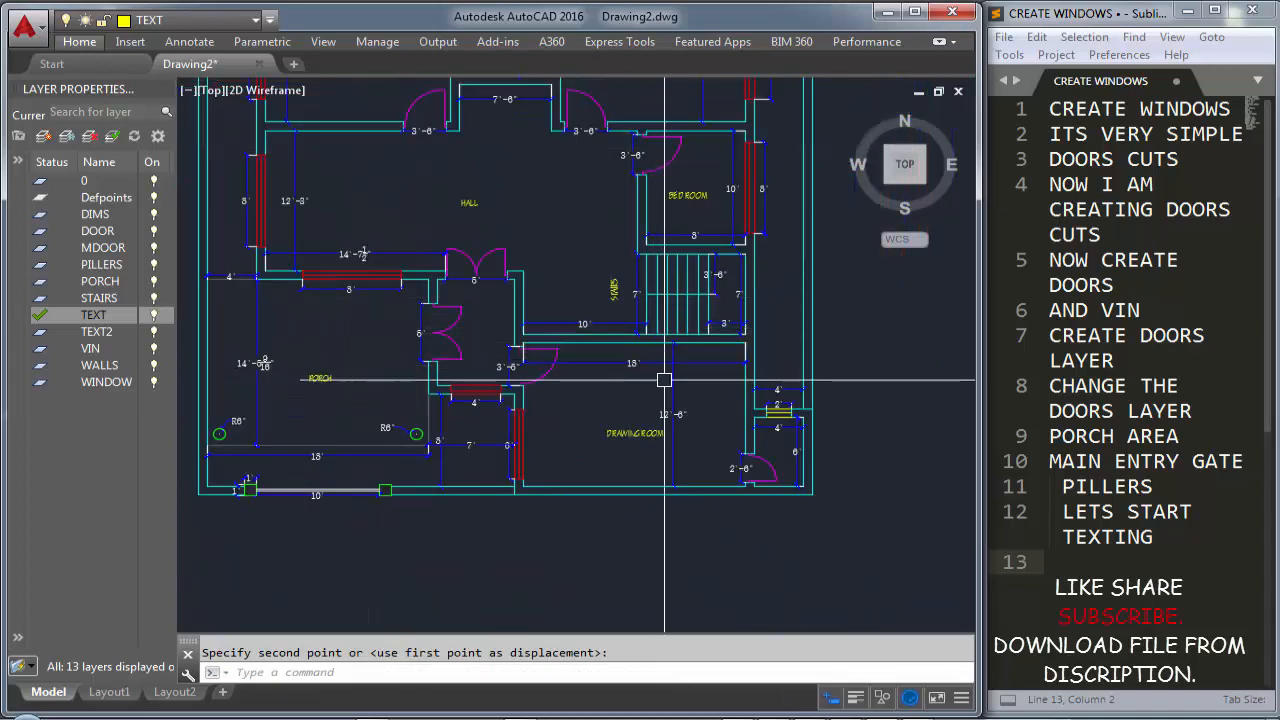
middle_click_drag(588, 323, 623, 577)
scroll(529, 337, "up", 4)
left_click(543, 212)
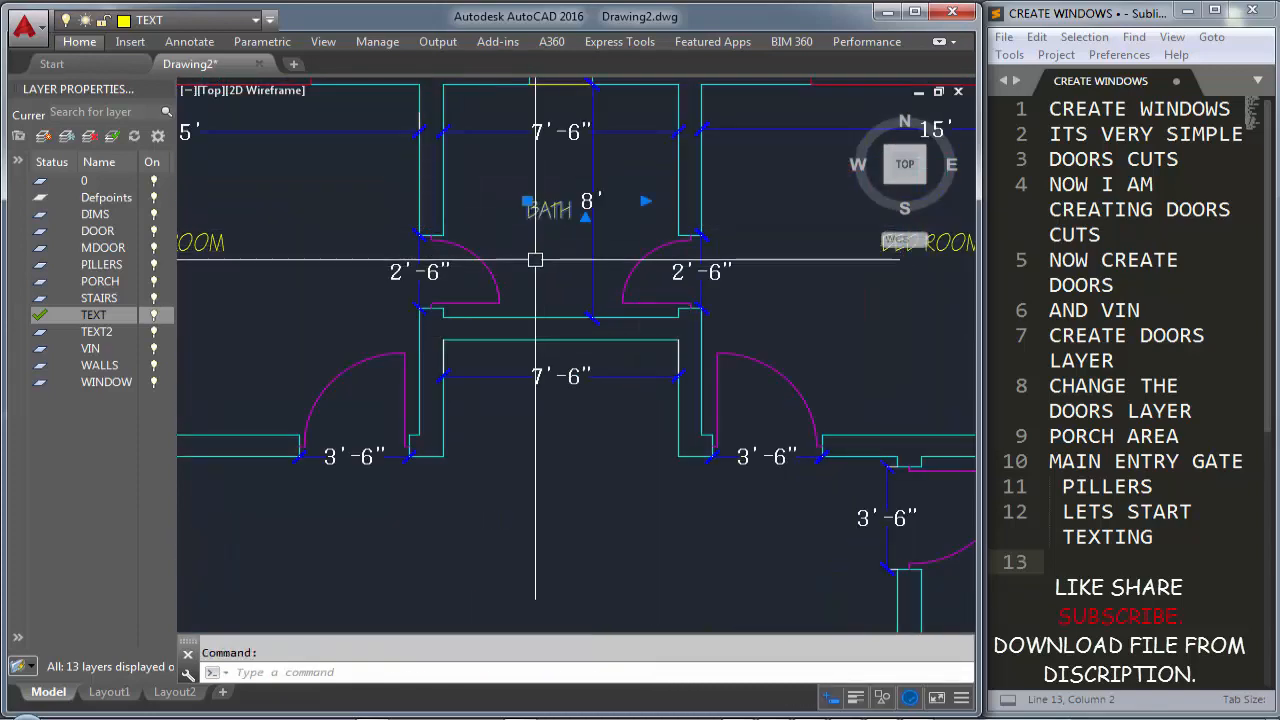
type("co")
key("Return")
left_click(538, 252)
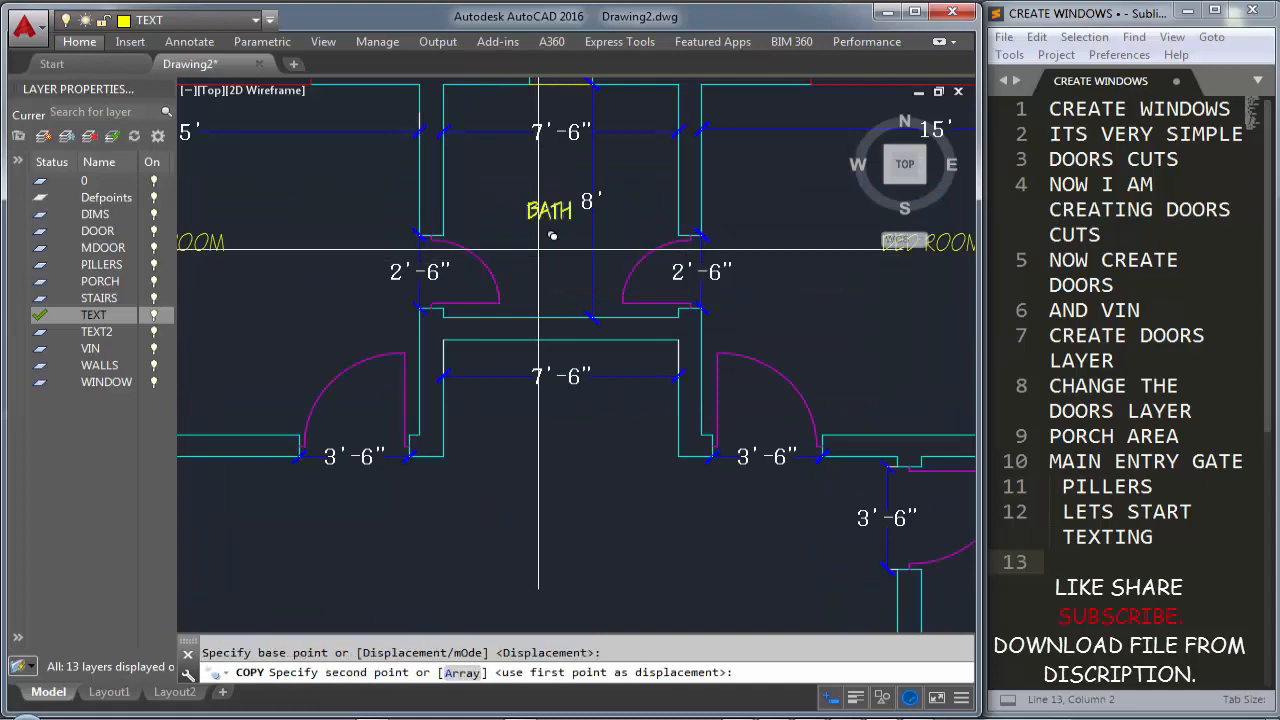
key("F8")
scroll(660, 480, "down", 5)
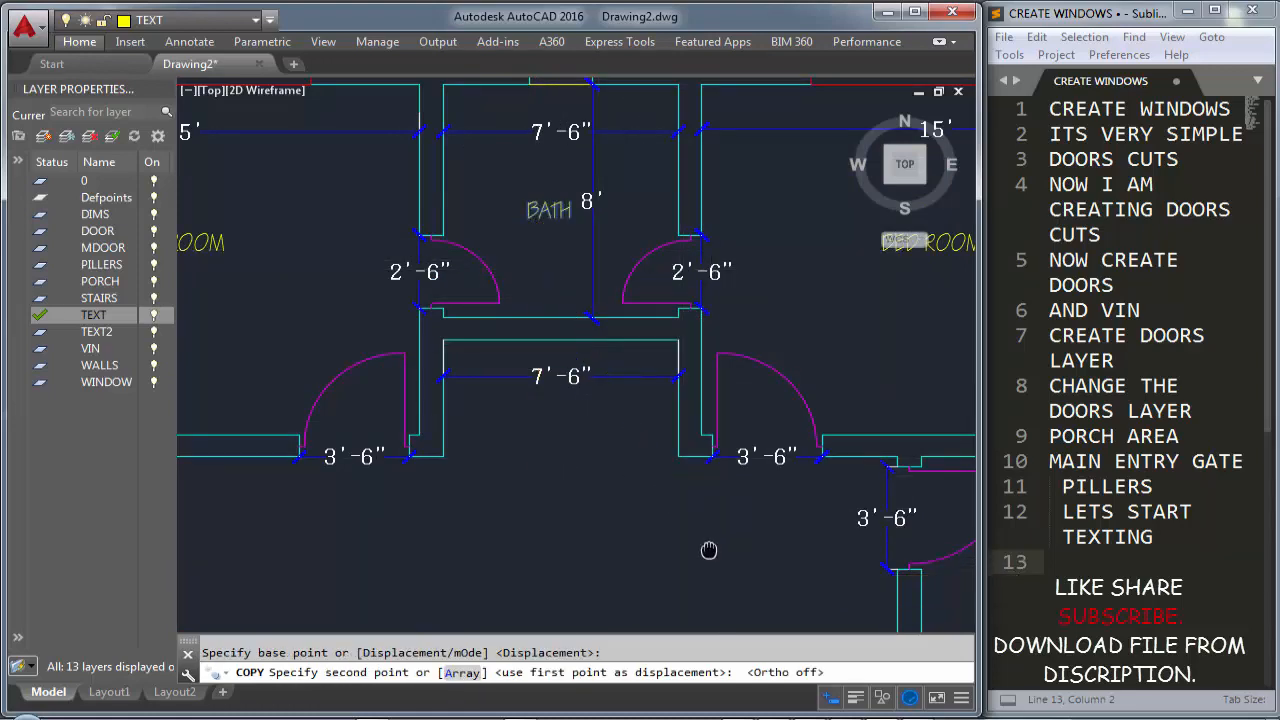
scroll(727, 459, "up", 5)
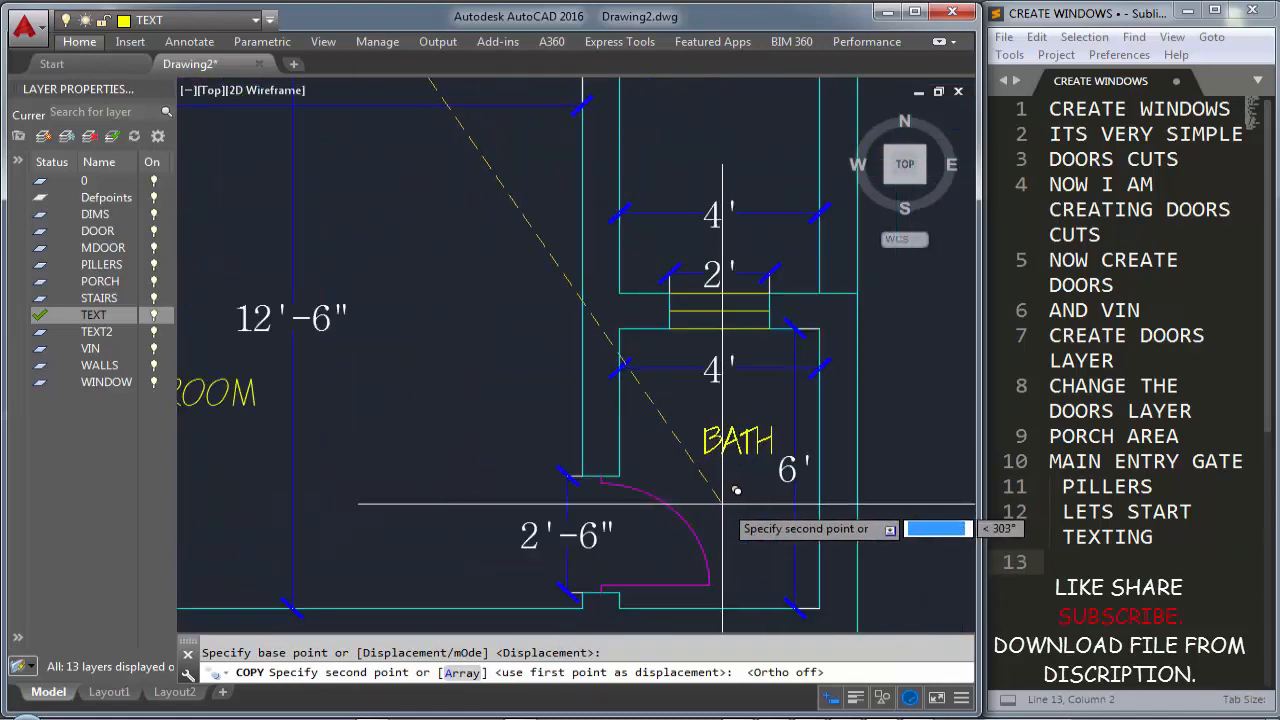
left_click(706, 520)
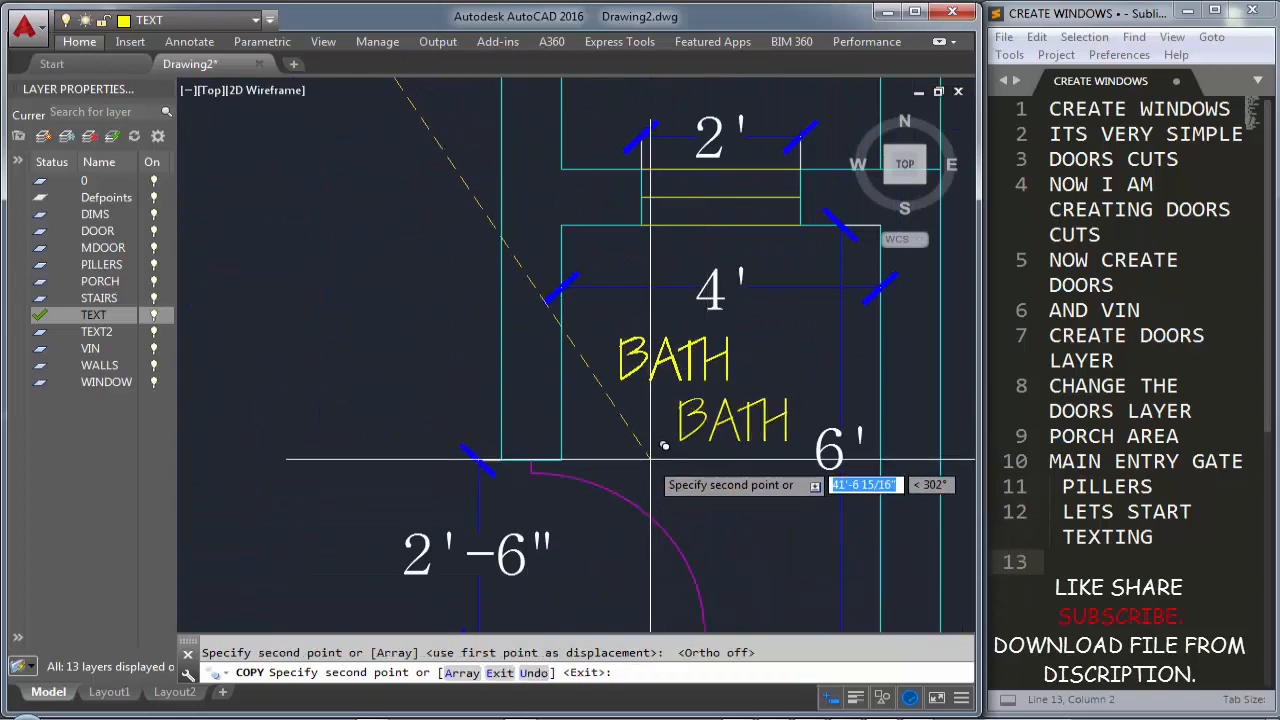
scroll(685, 470, "down", 4)
key("Escape")
Copy the upper BATH label into the 4' wide open strip above the bathroom's 2' ventilator
scroll(730, 442, "down", 2)
middle_click_drag(577, 425, 700, 626)
middle_click_drag(510, 240, 645, 582)
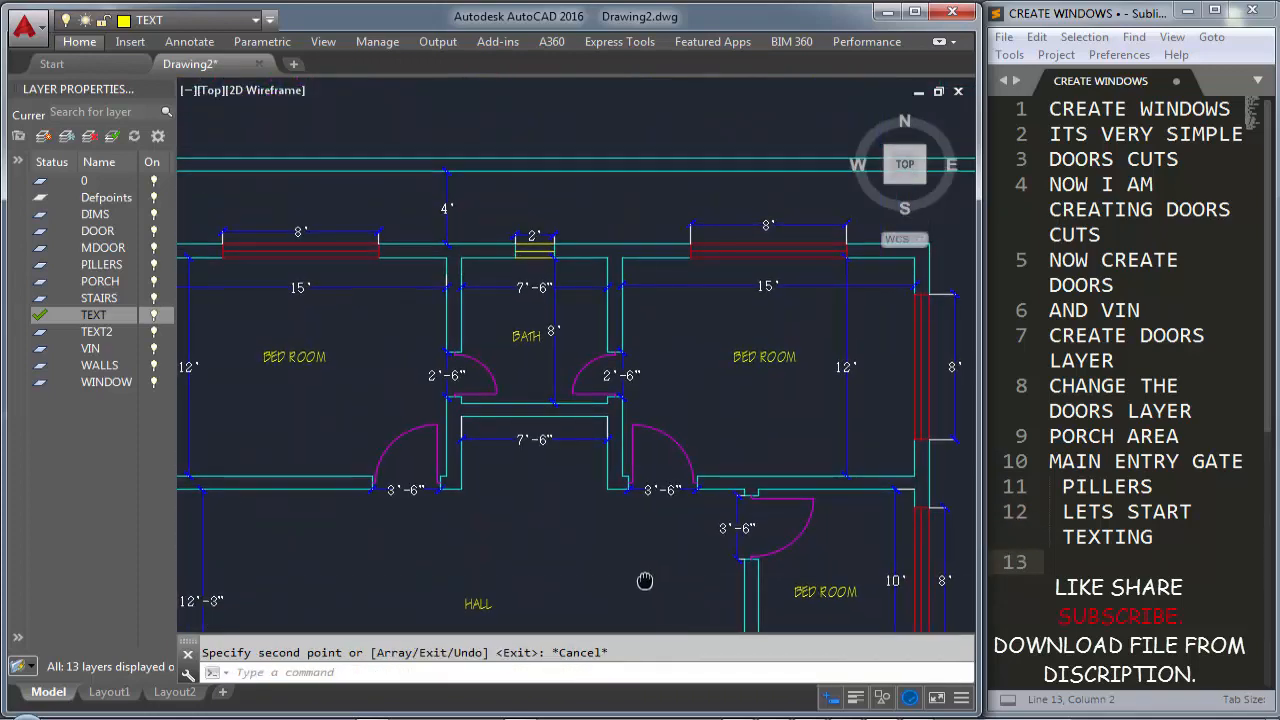
scroll(526, 334, "up", 4)
left_click(526, 334)
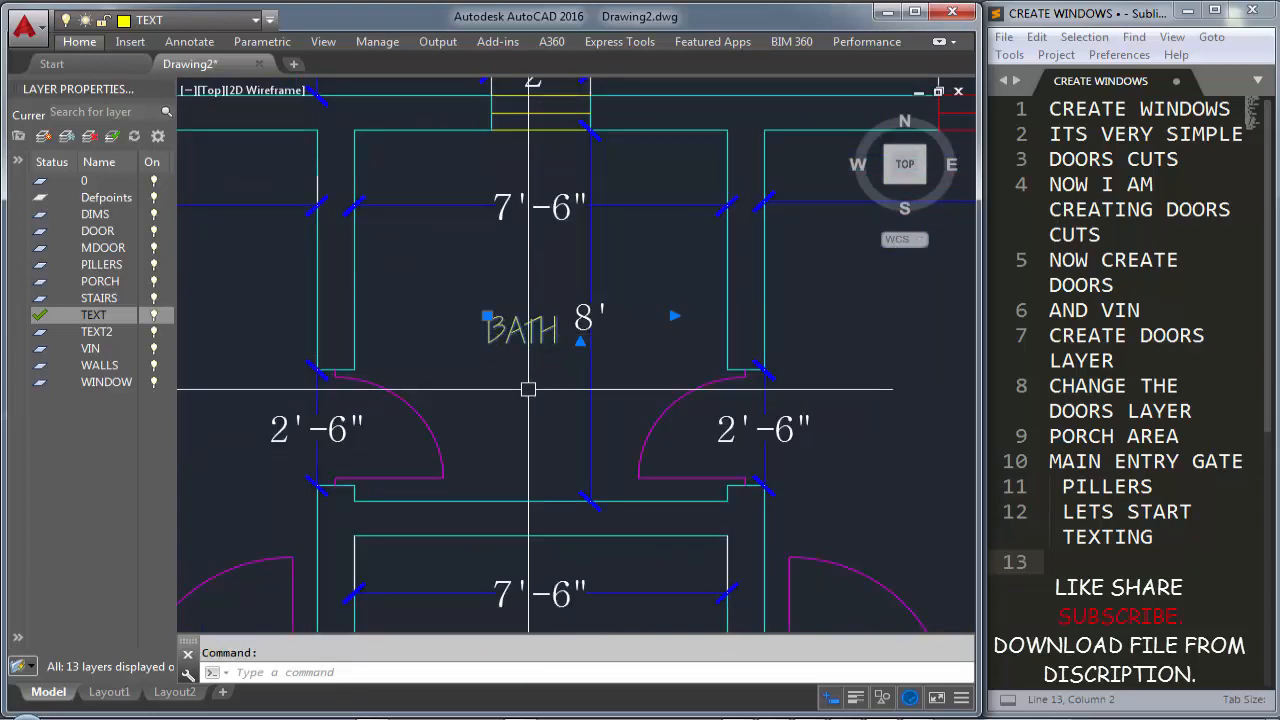
type("co")
key("Return")
left_click(558, 318)
middle_click_drag(523, 200, 526, 469)
left_click(609, 352)
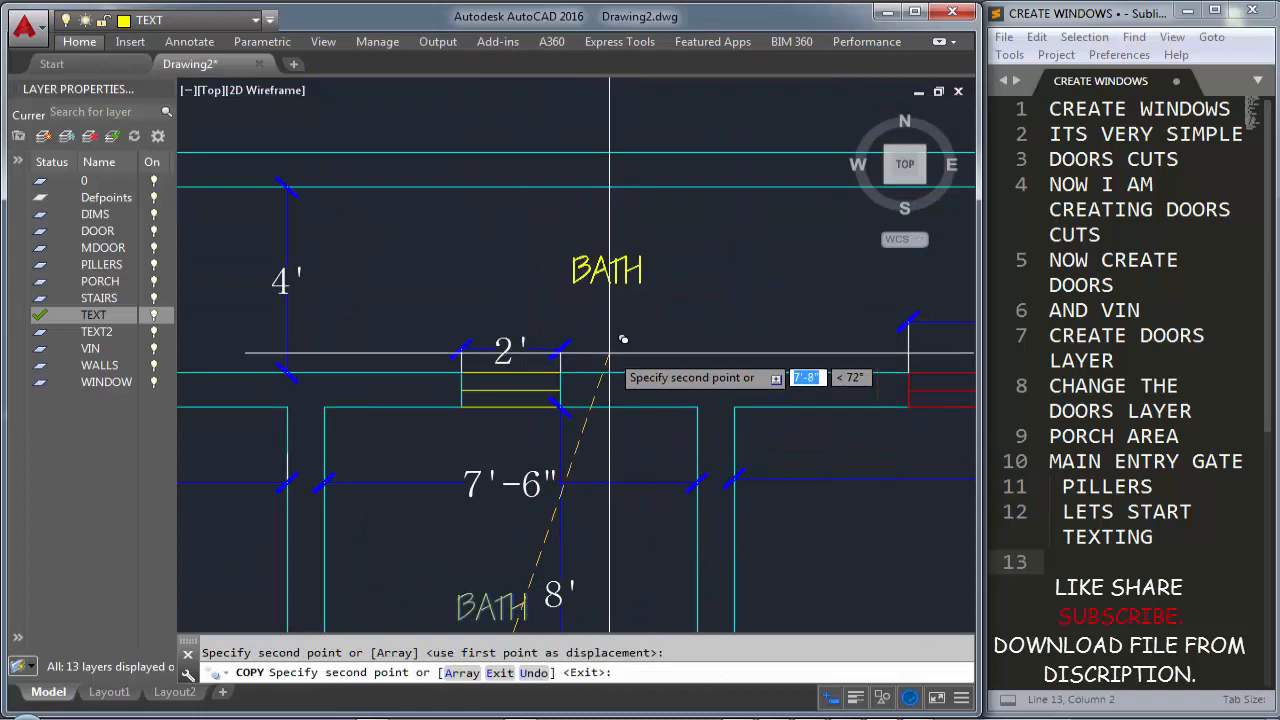
key("Escape")
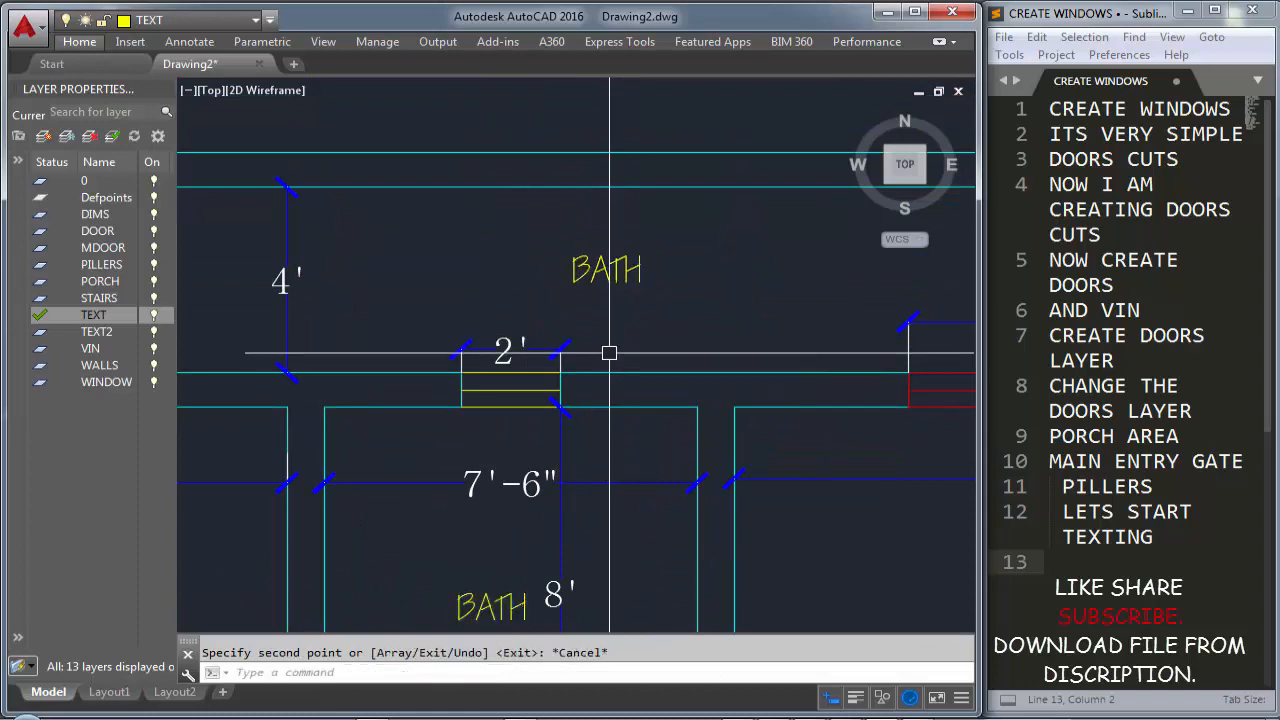
Change the copied BATH label in the 4' wide strip to OPEN TO SKY and widen its text frame to fit one line
double_click(619, 282)
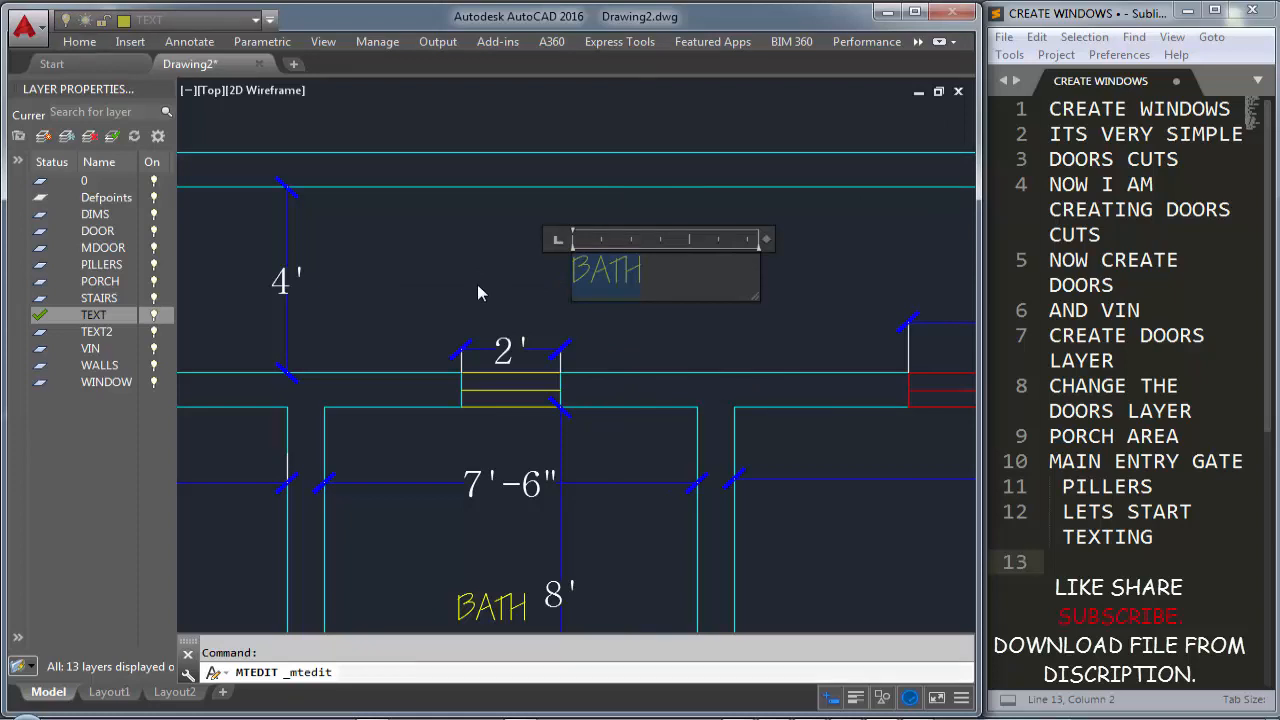
type("OPE")
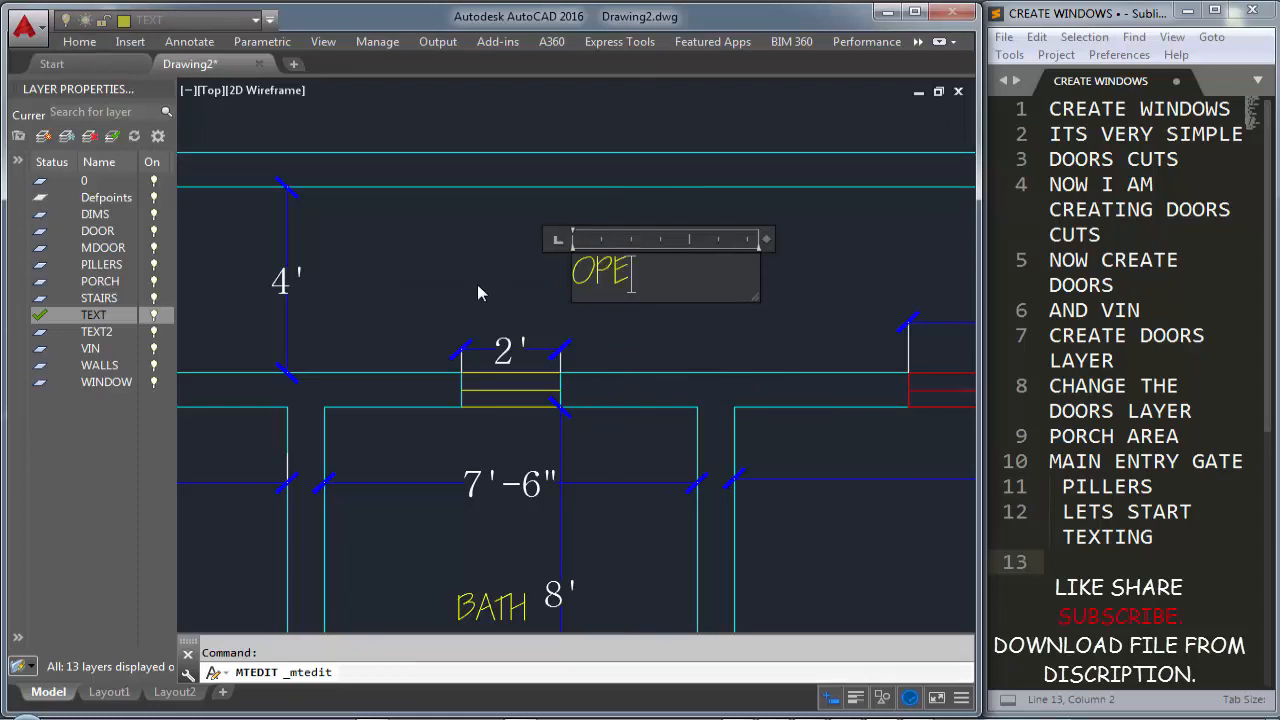
type("N TO SKY")
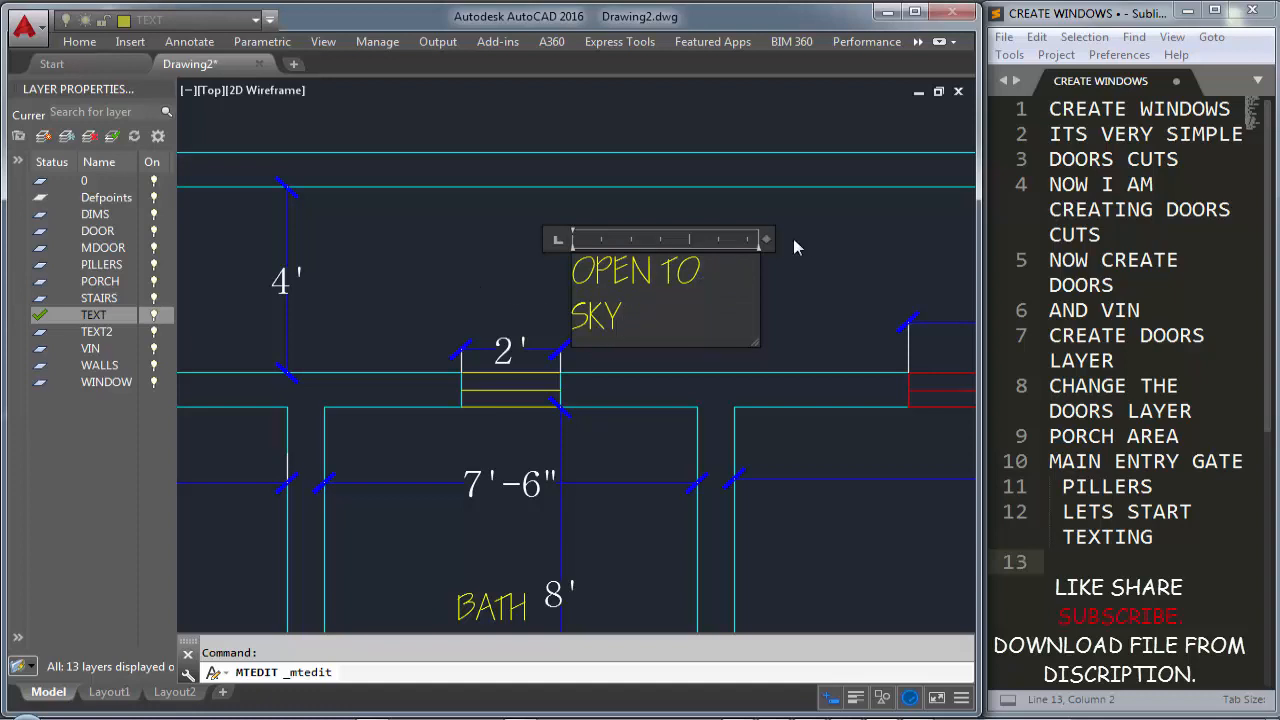
left_click_drag(766, 239, 845, 240)
left_click(738, 335)
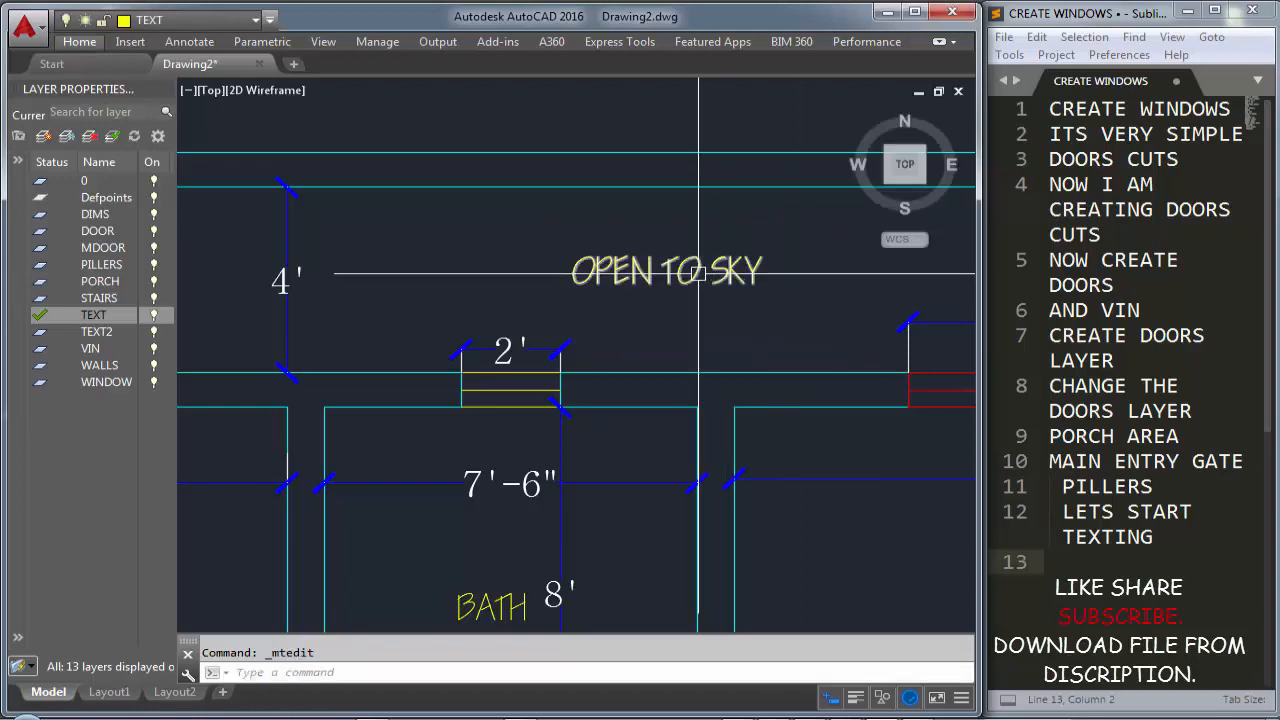
Frame the whole floor plan with a window zoom and hide the ViewCube
scroll(702, 273, "down", 4)
middle_click_drag(714, 305, 641, 174)
scroll(680, 349, "down", 3)
middle_click_drag(680, 349, 647, 290)
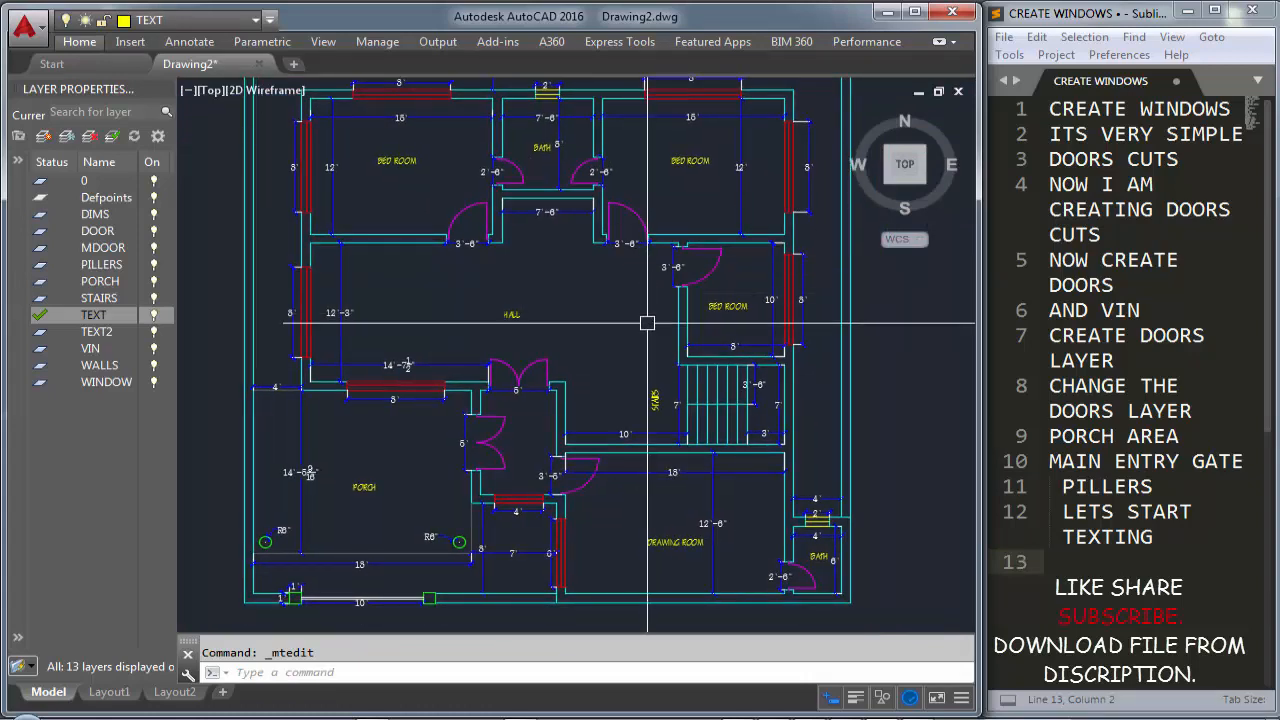
middle_click_drag(647, 323, 688, 333)
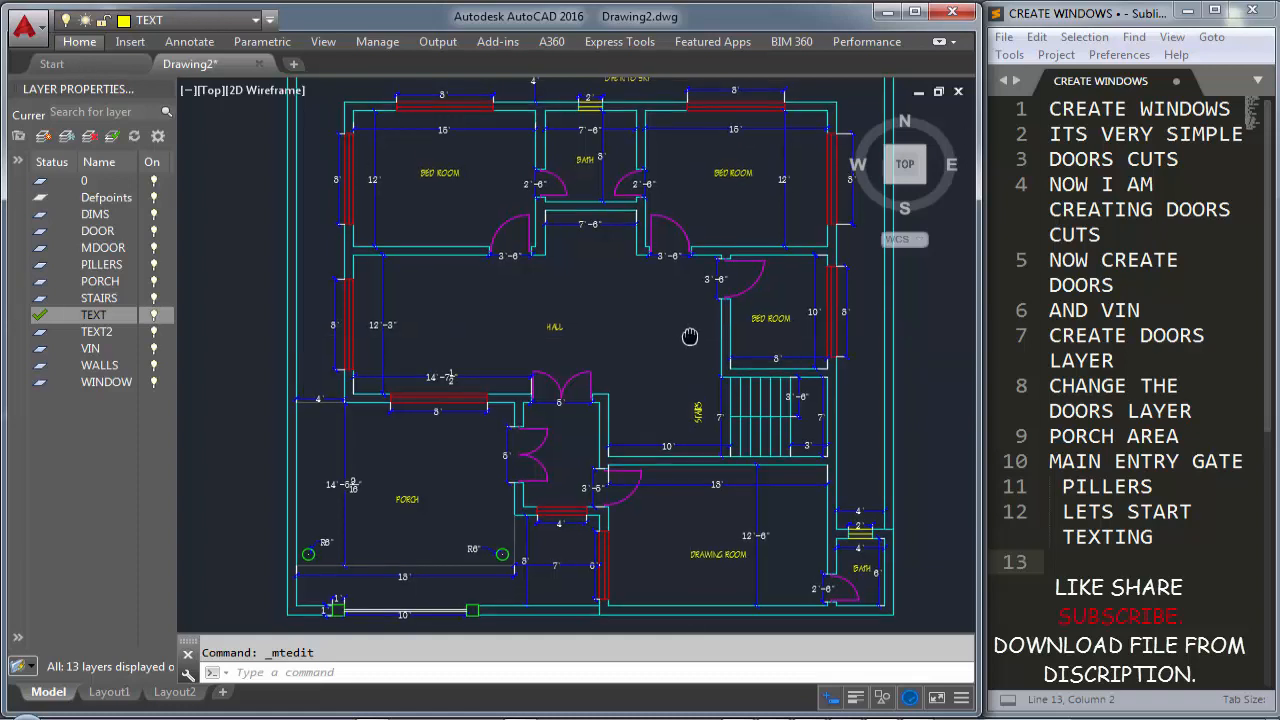
scroll(686, 345, "down", 2)
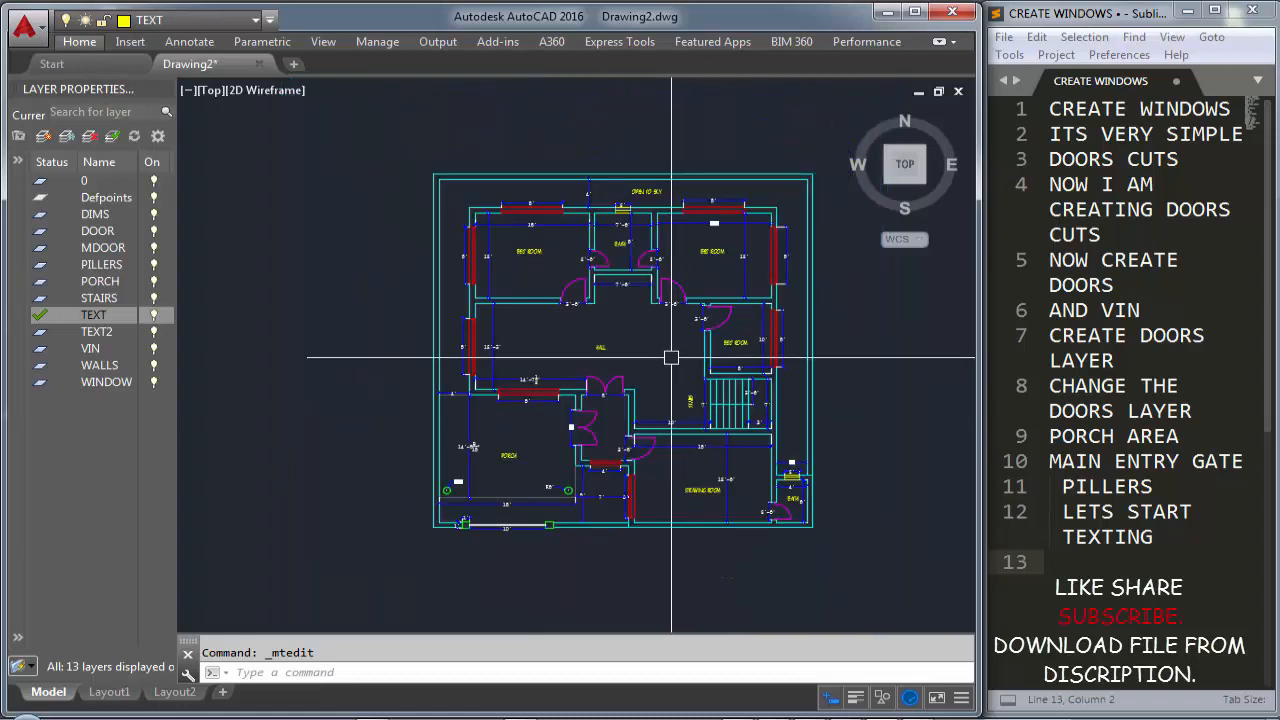
key("Return")
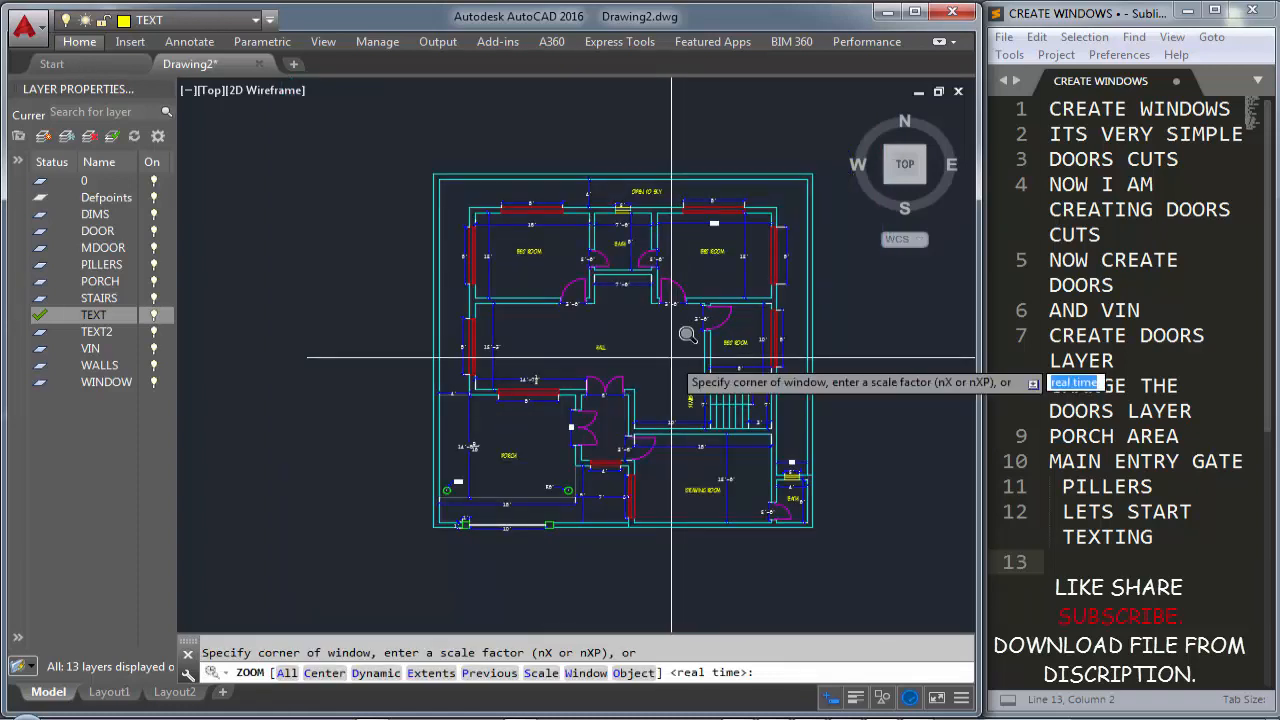
type("W")
key("Return")
left_click(430, 169)
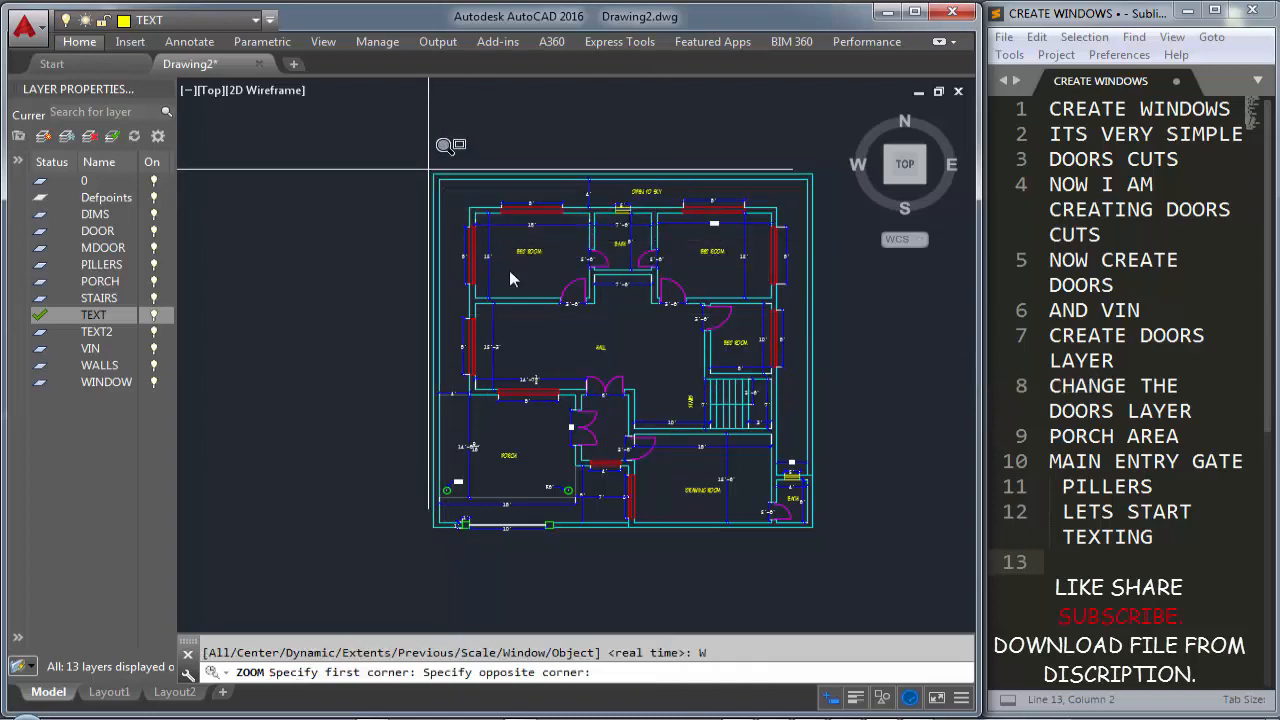
left_click(822, 540)
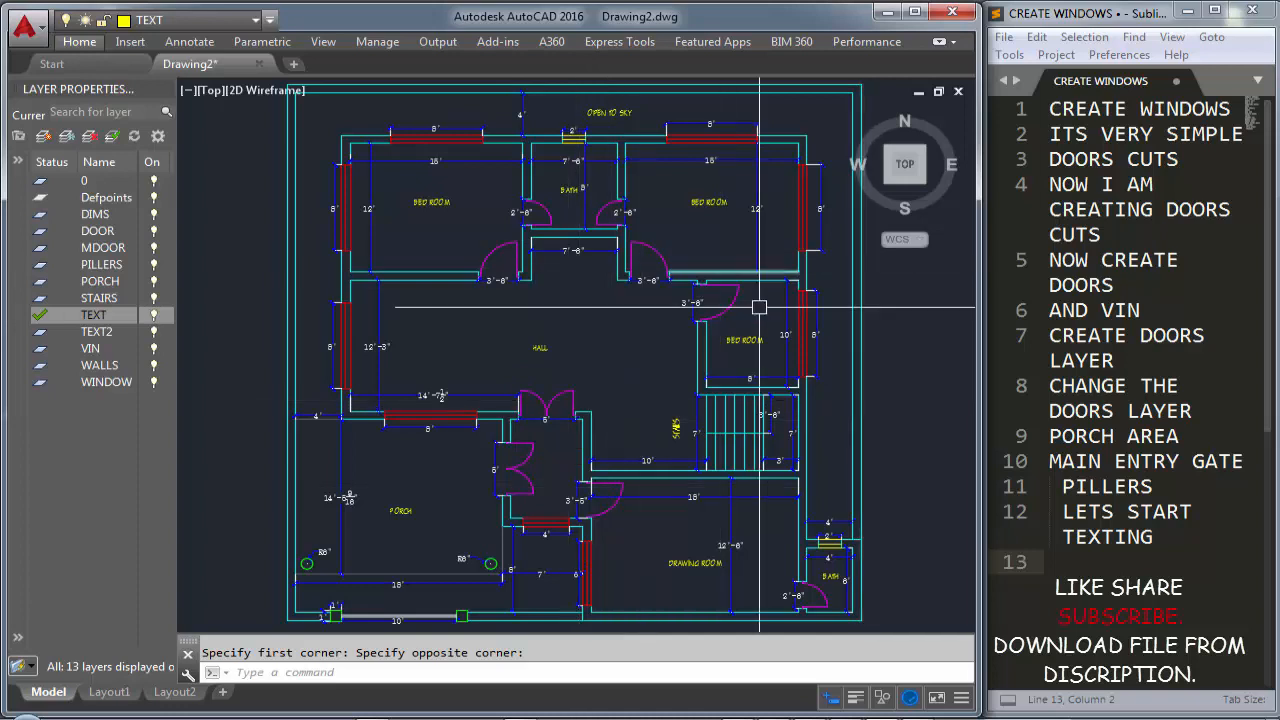
left_click(186, 90)
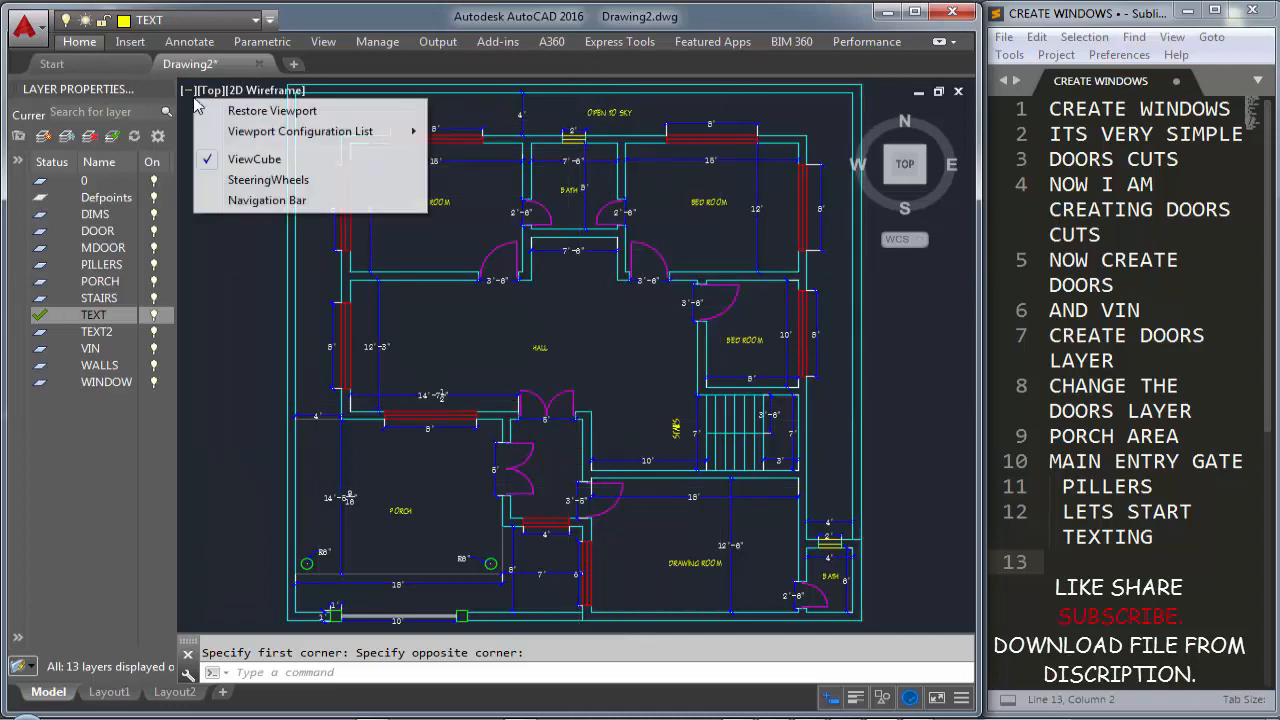
left_click(234, 164)
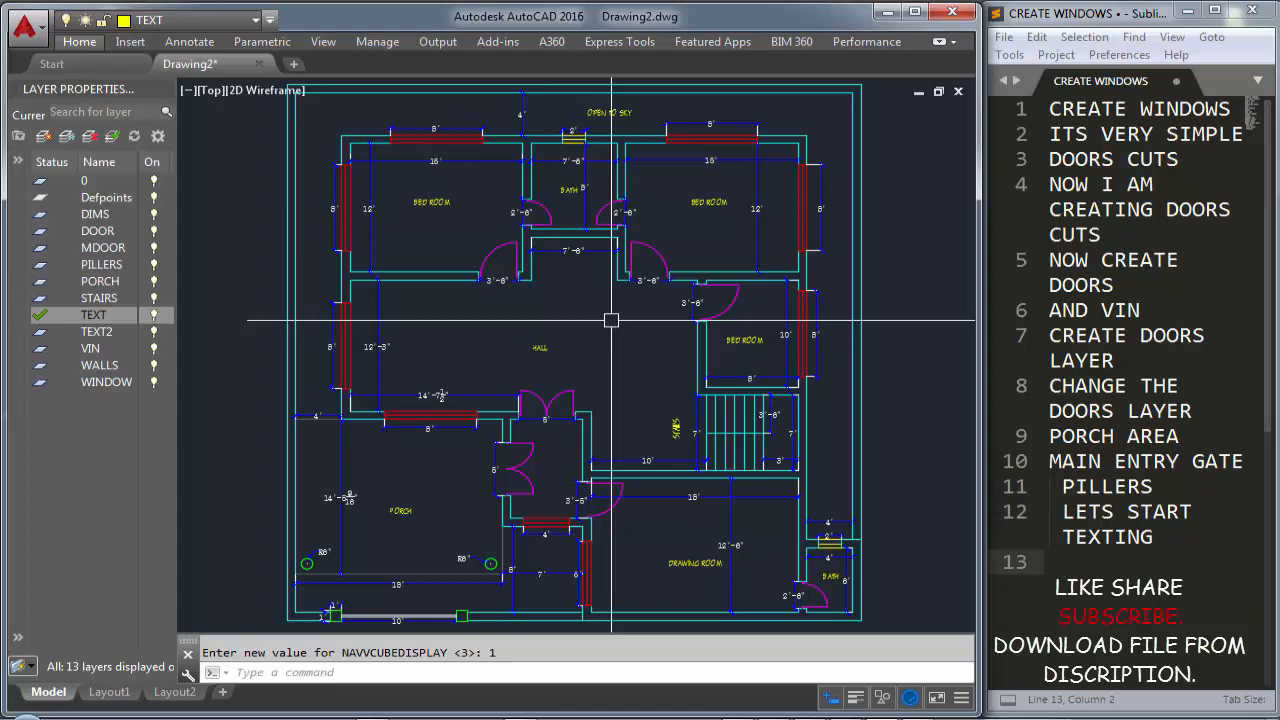
Open Layout1 and examine how the floor plan sits in the viewport on the sheet
left_click(112, 692)
scroll(526, 393, "up", 3)
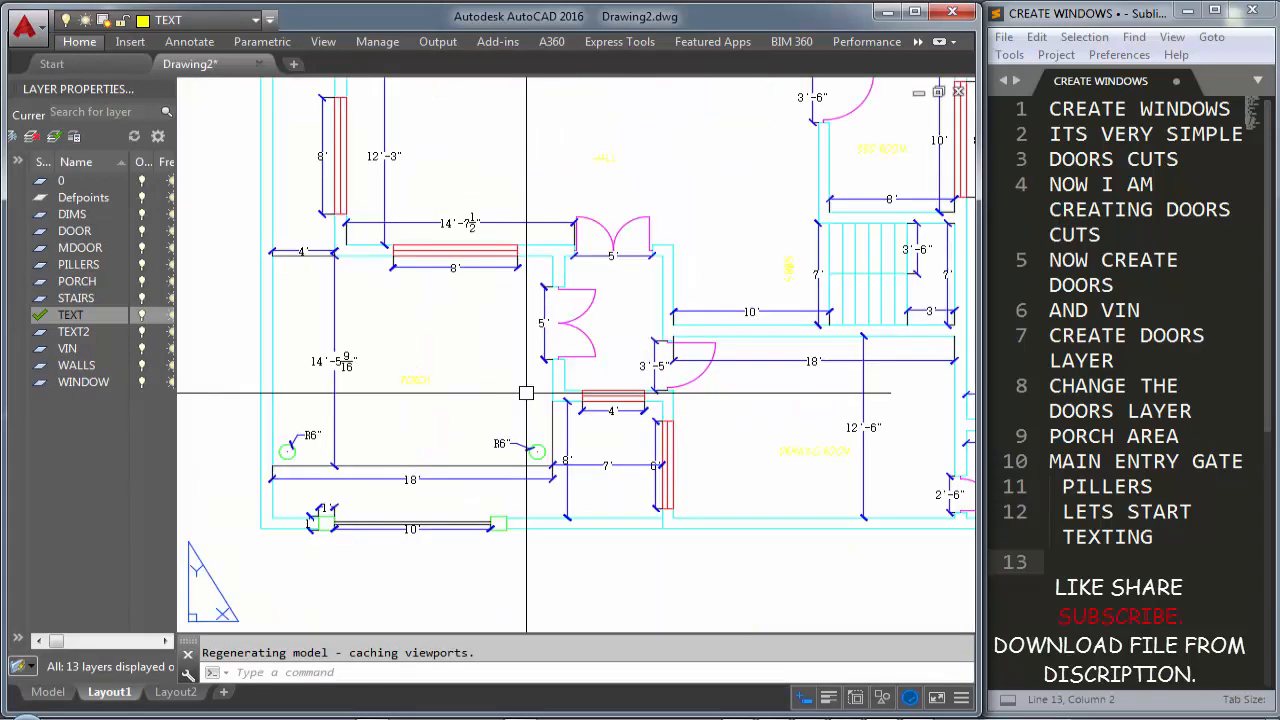
scroll(540, 385, "down", 5)
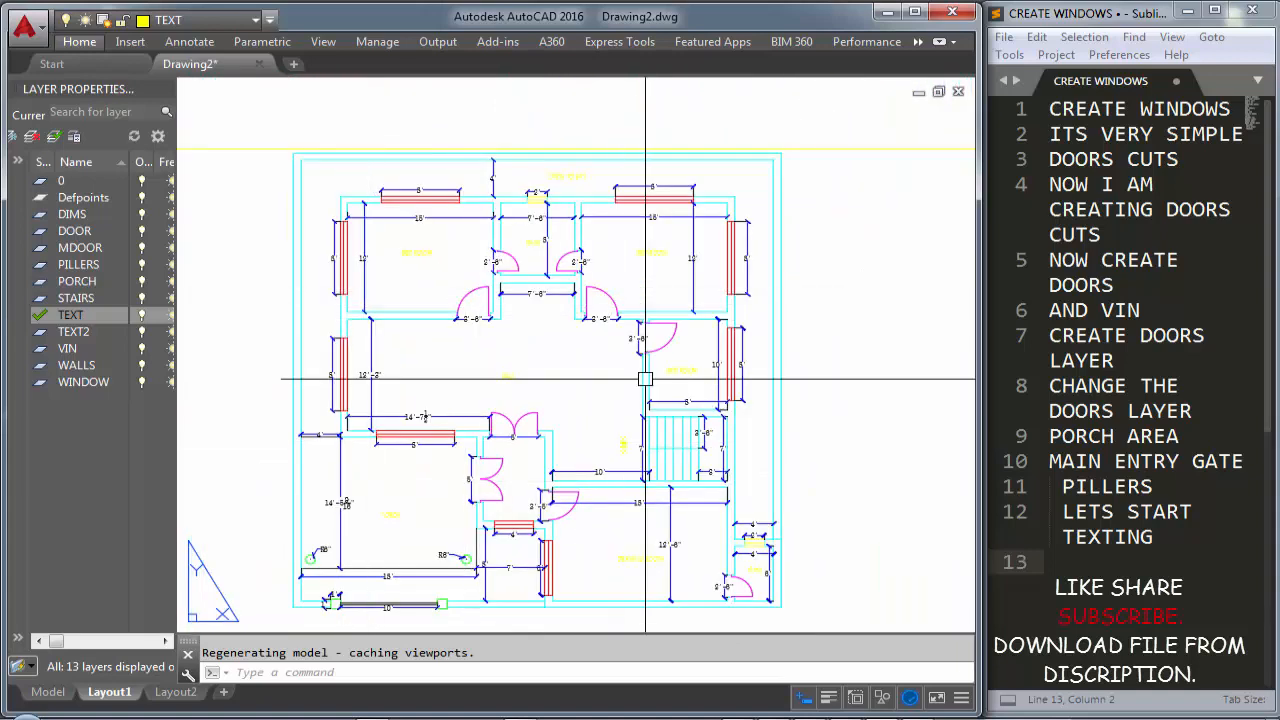
middle_click_drag(467, 417, 540, 282)
scroll(540, 282, "up", 4)
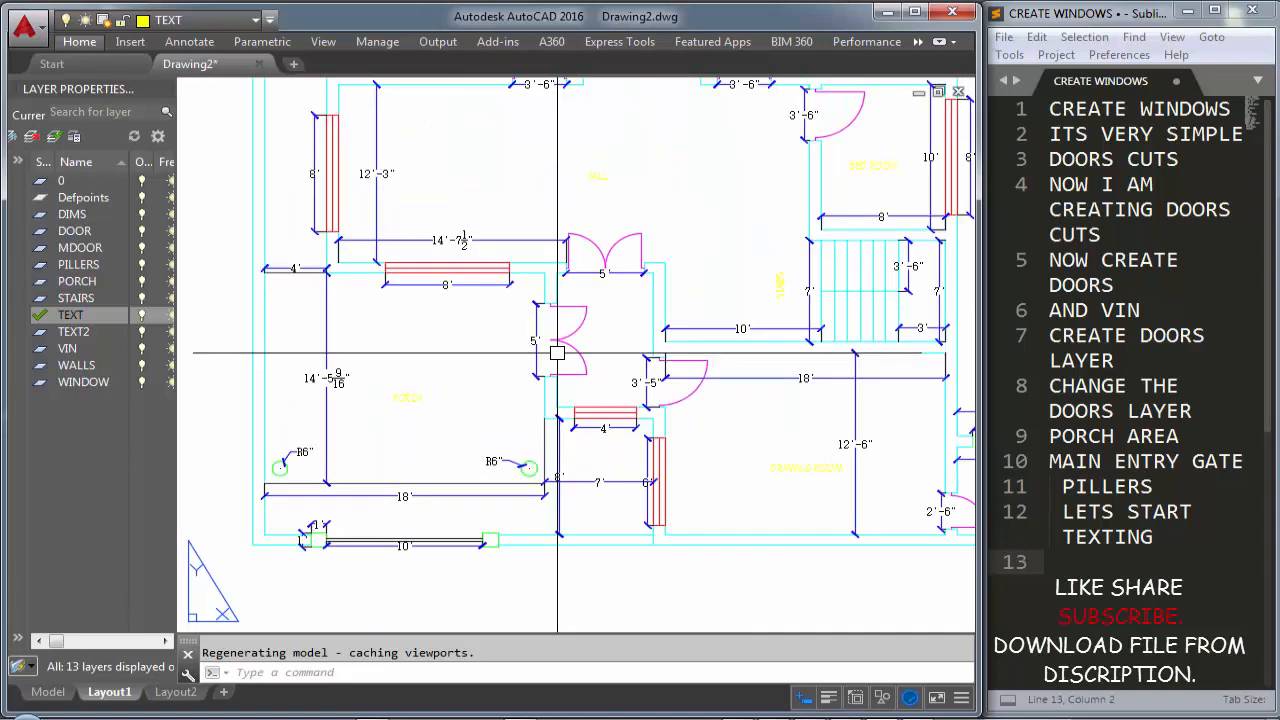
scroll(557, 353, "down", 4)
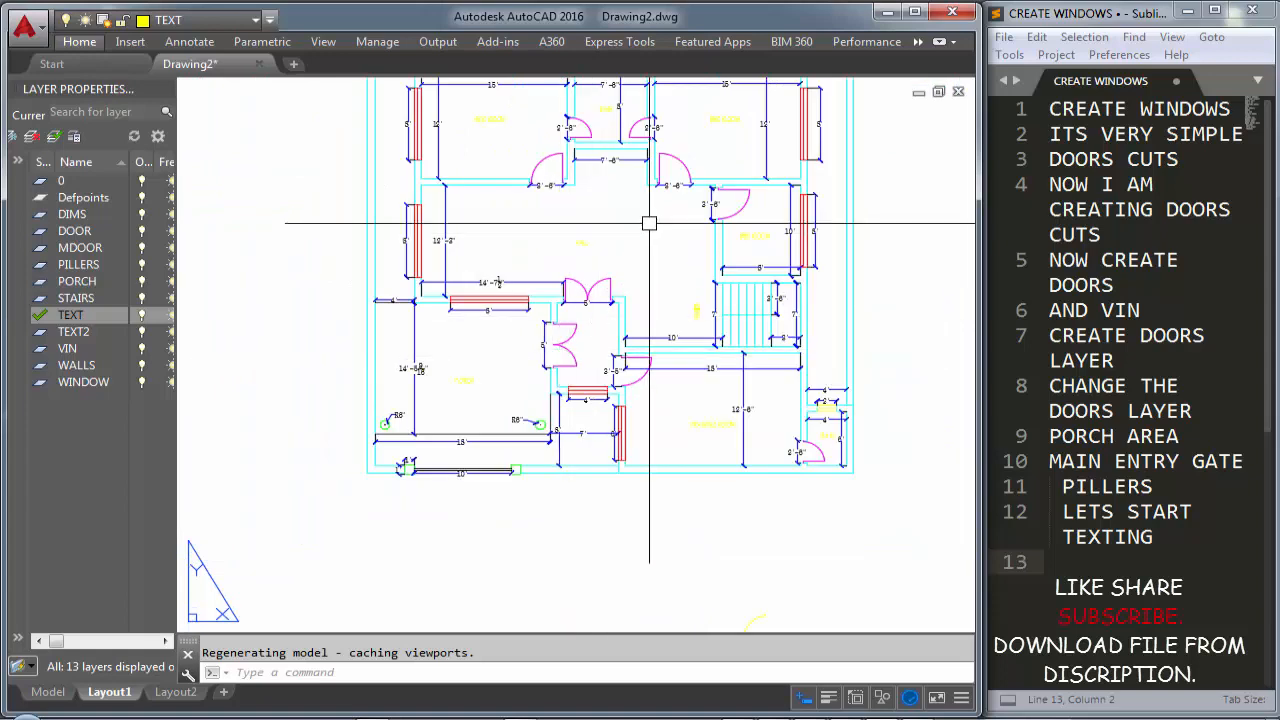
middle_click_drag(649, 223, 563, 369)
scroll(557, 361, "up", 2)
scroll(557, 361, "down", 5)
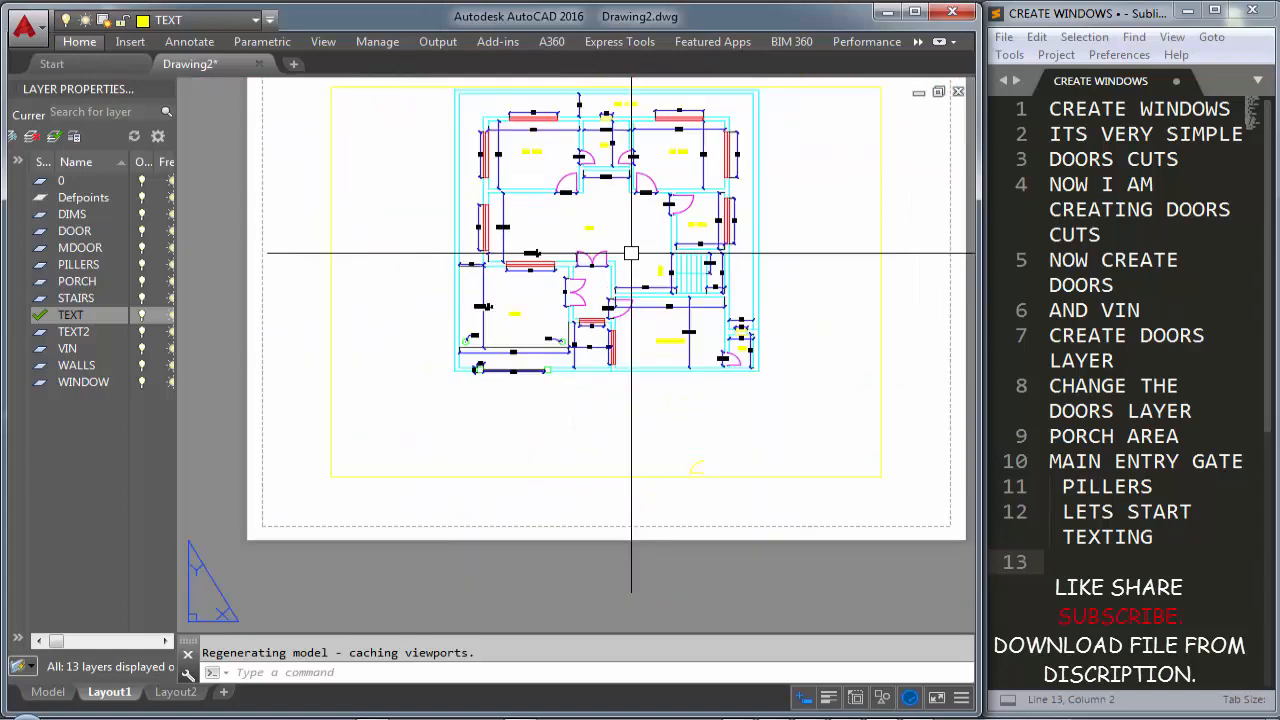
scroll(641, 287, "up", 1)
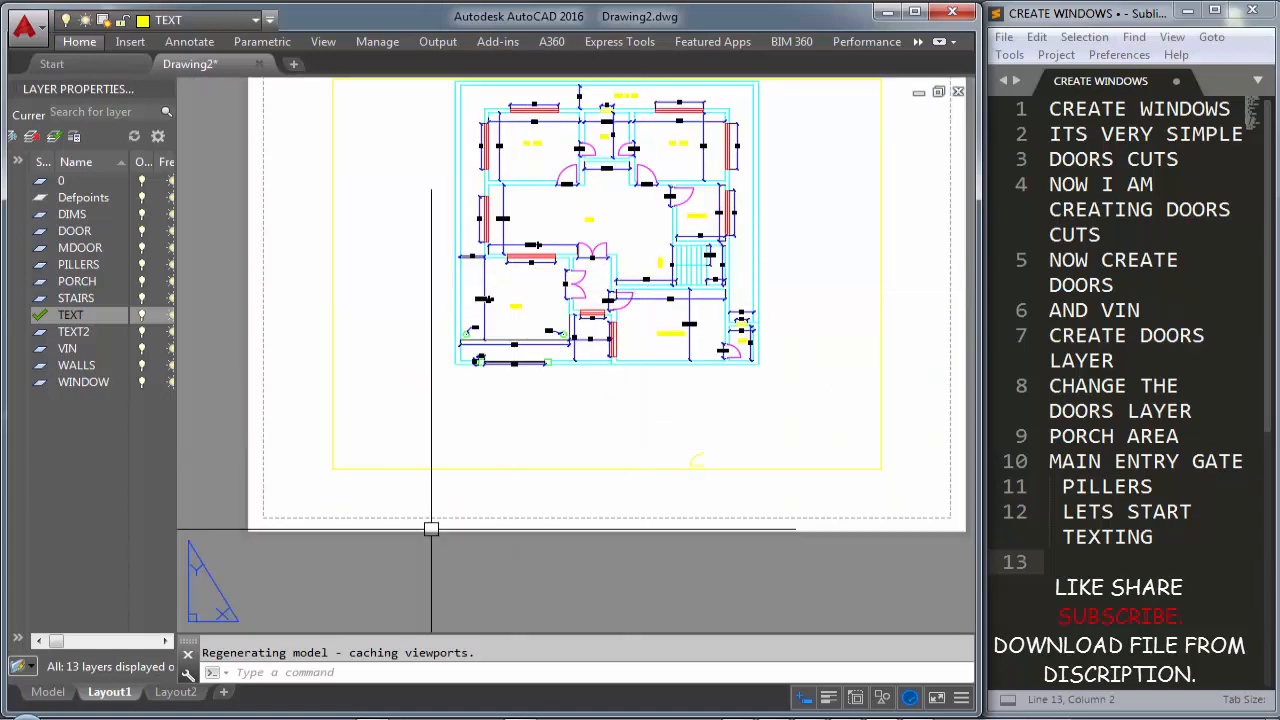
mouse_move(117, 697)
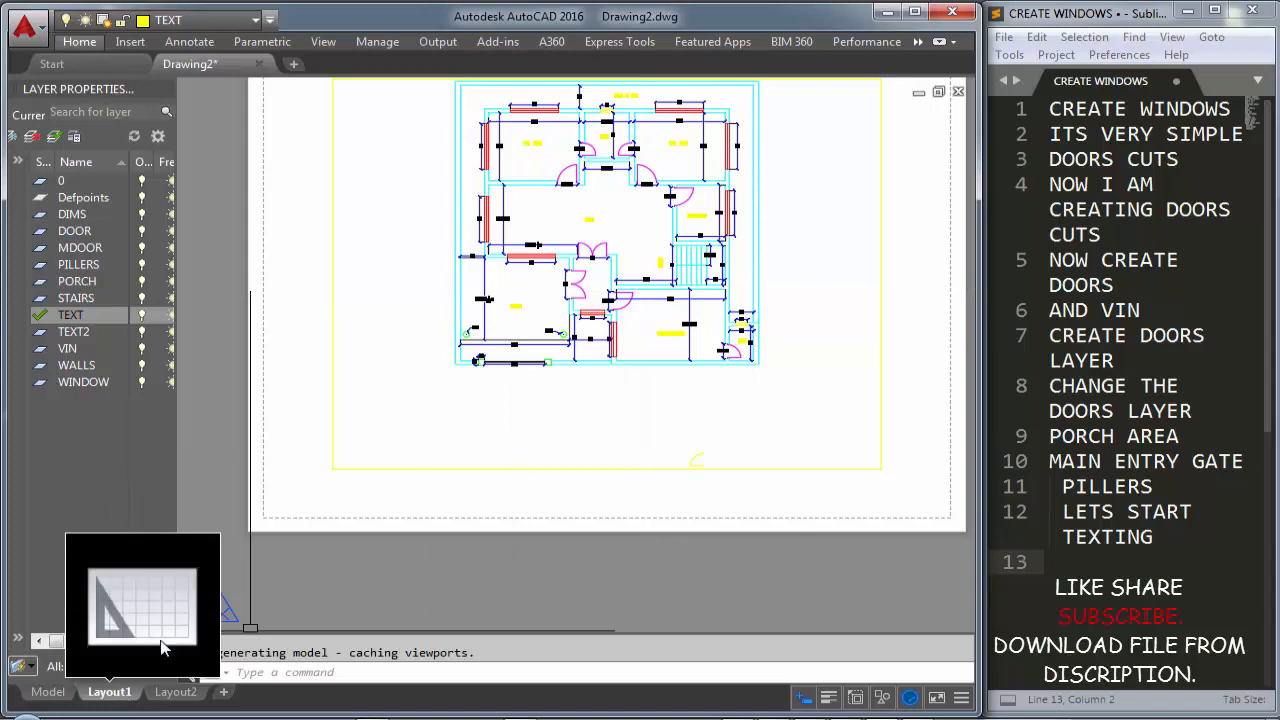
left_click(458, 424)
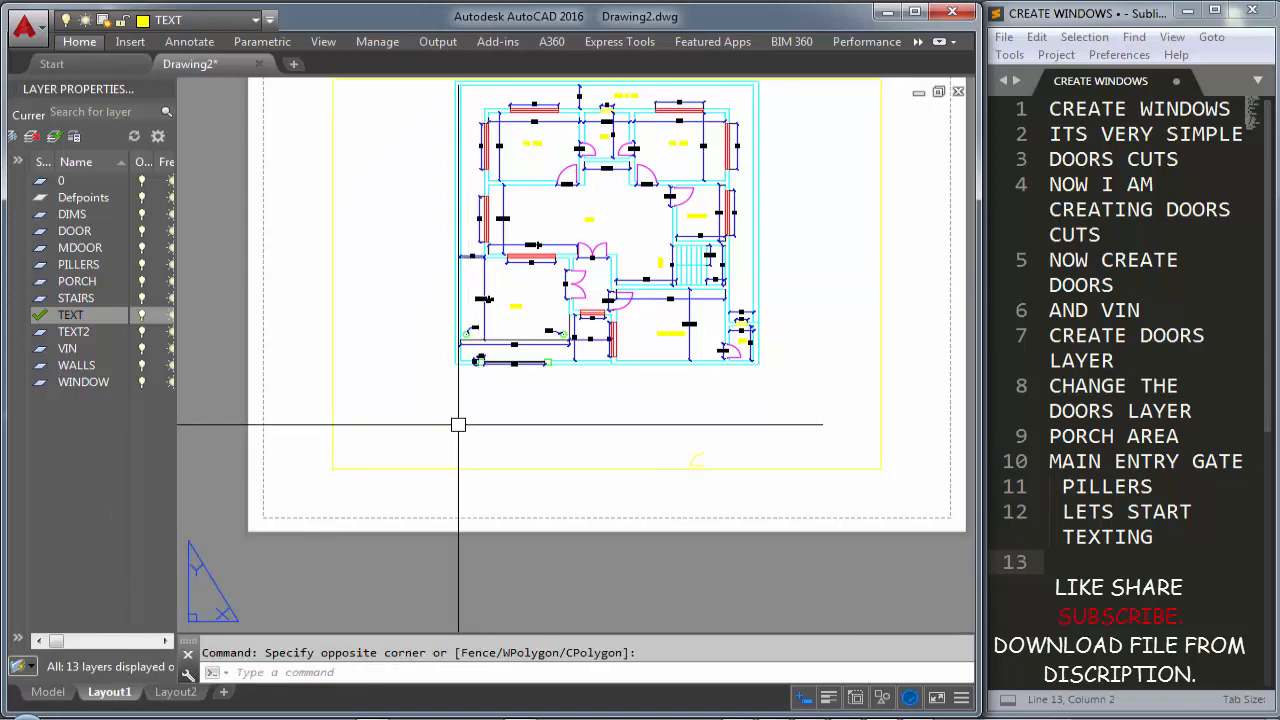
middle_click_drag(578, 242, 567, 266)
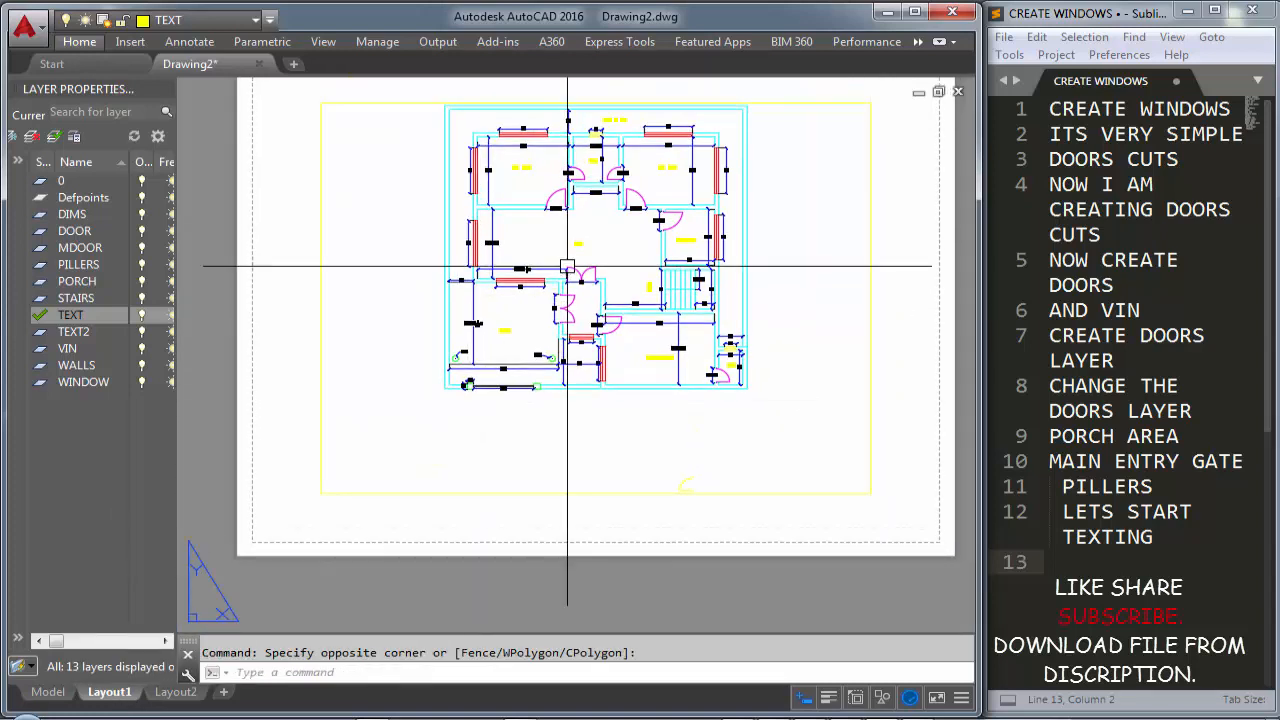
Activate the Layout1 viewport, enlarge the plan within it using a zoom window around the outer walls, and return to paper space
double_click(505, 310)
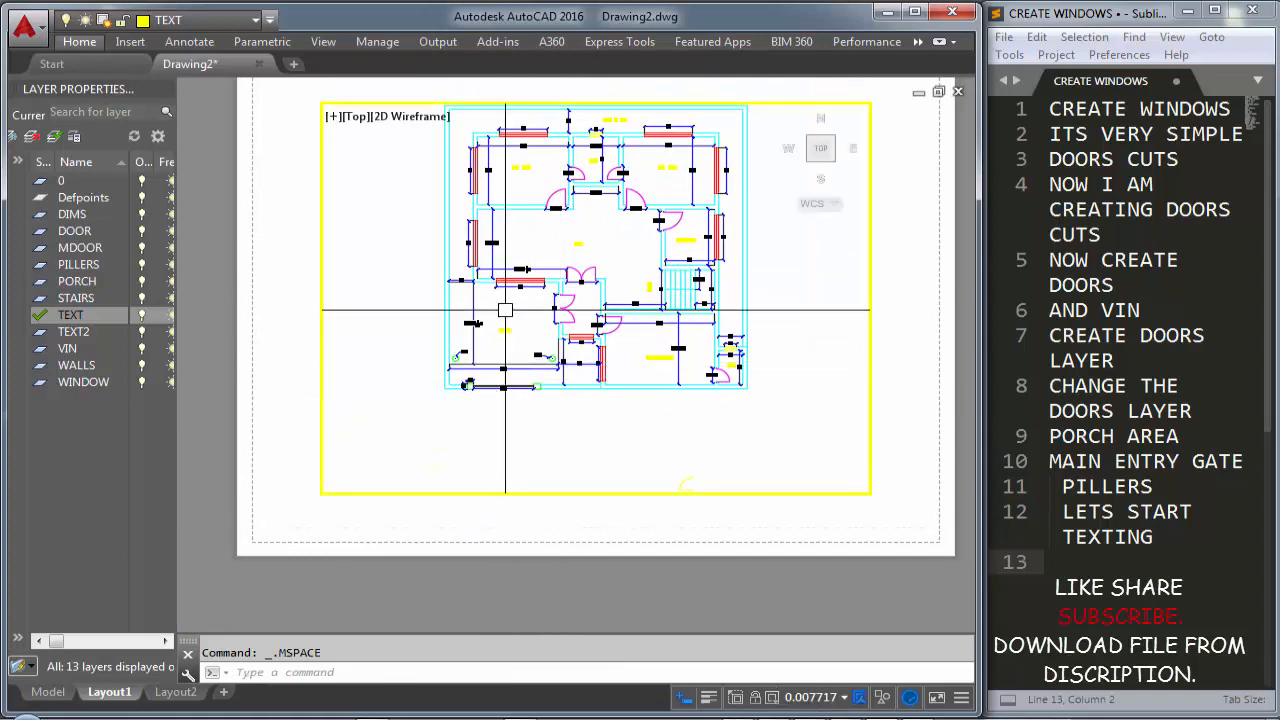
middle_click_drag(505, 310, 484, 340)
type("z")
key("Return")
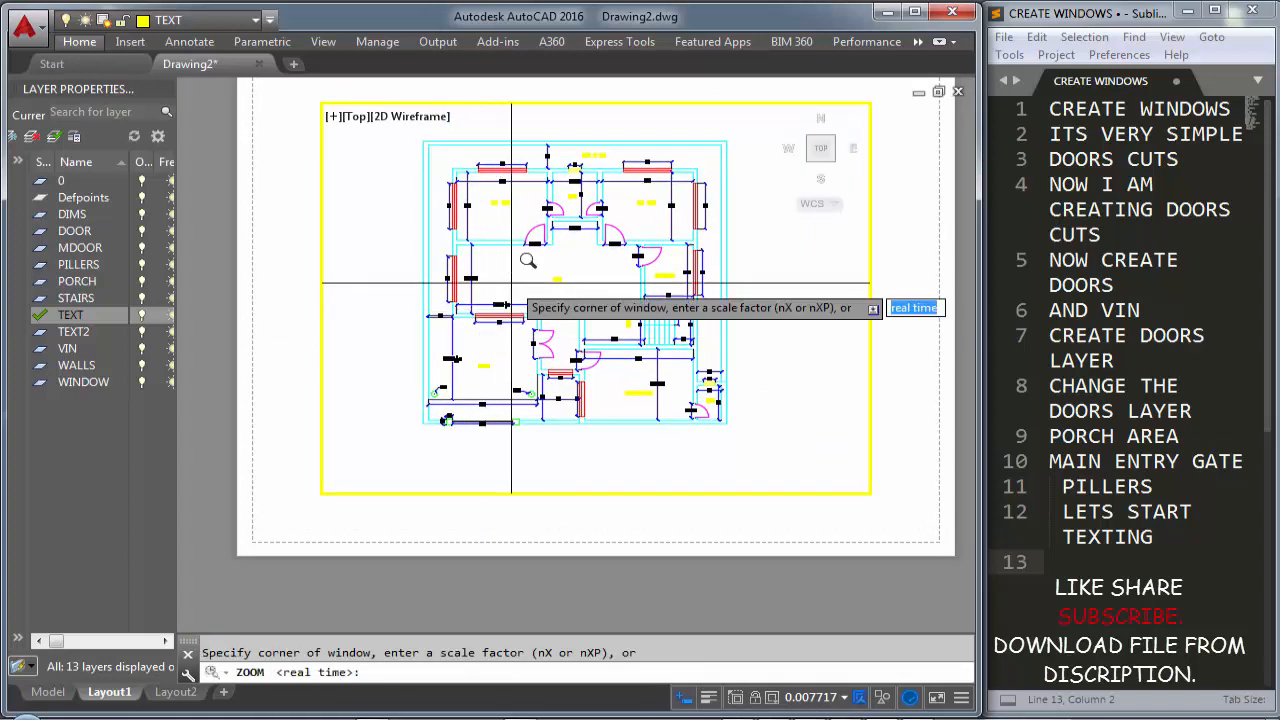
type("w")
key("Return")
left_click(413, 130)
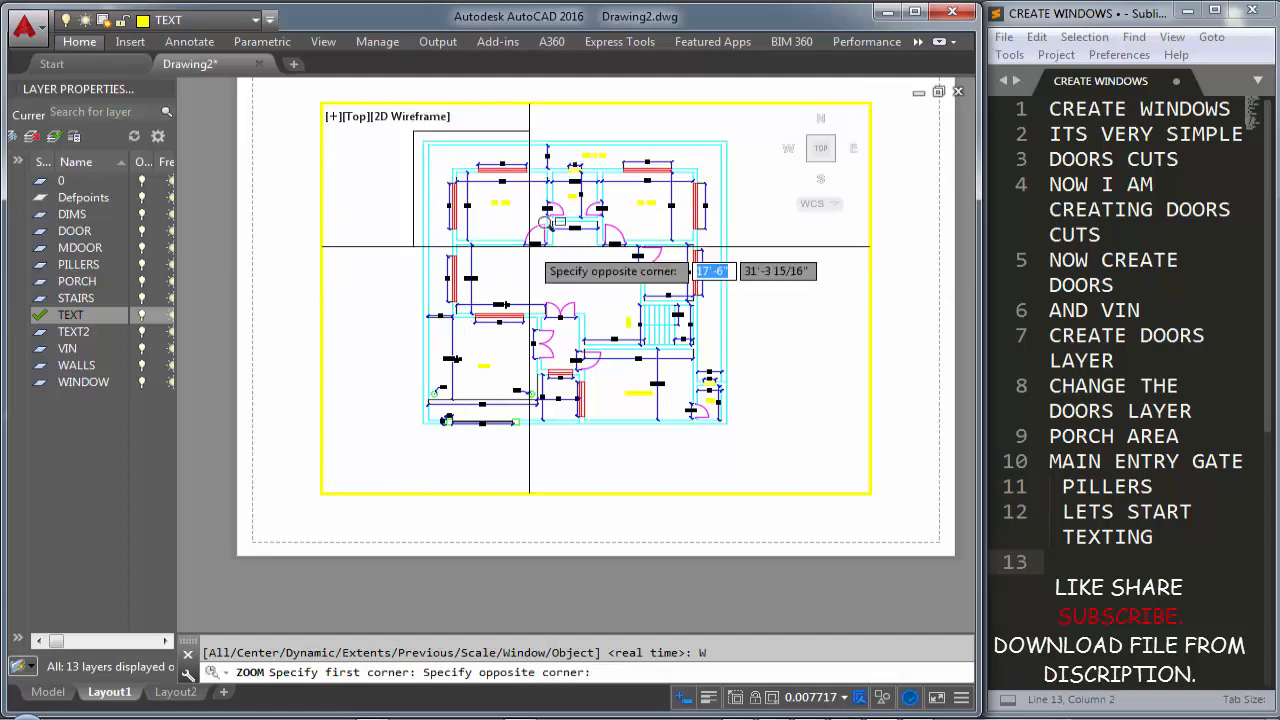
left_click(737, 432)
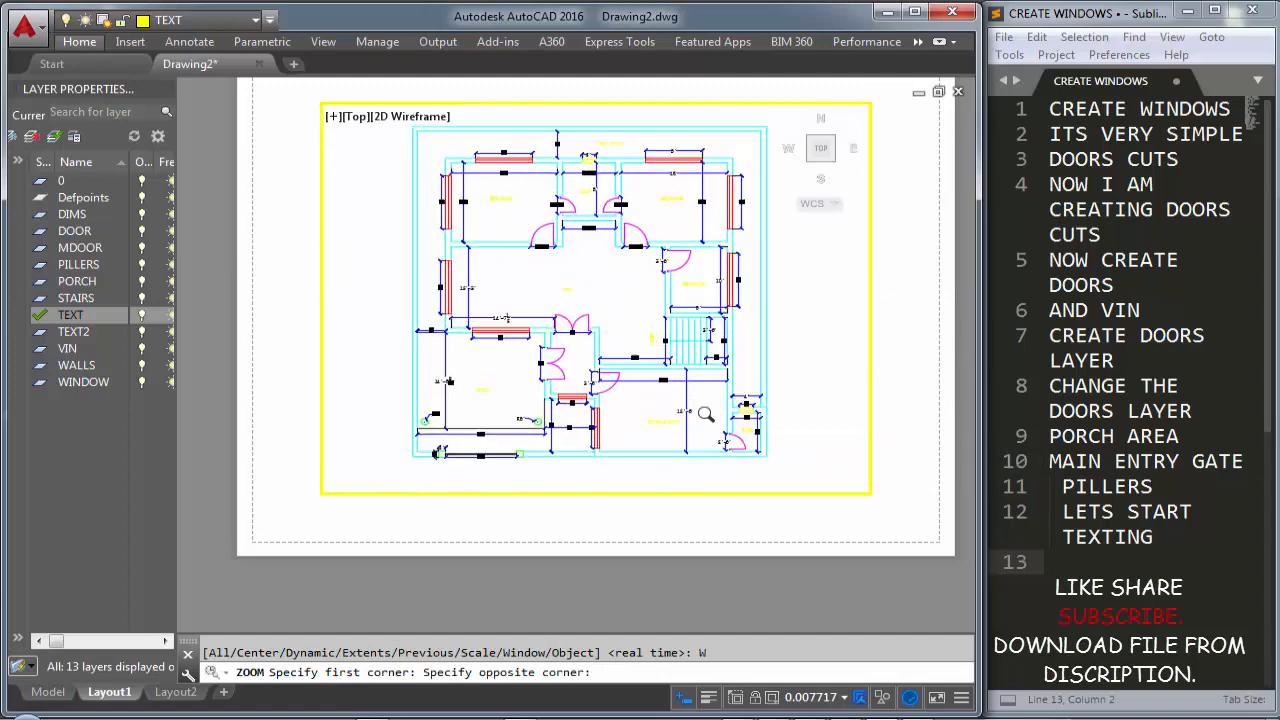
double_click(297, 353)
middle_click_drag(537, 346, 506, 364)
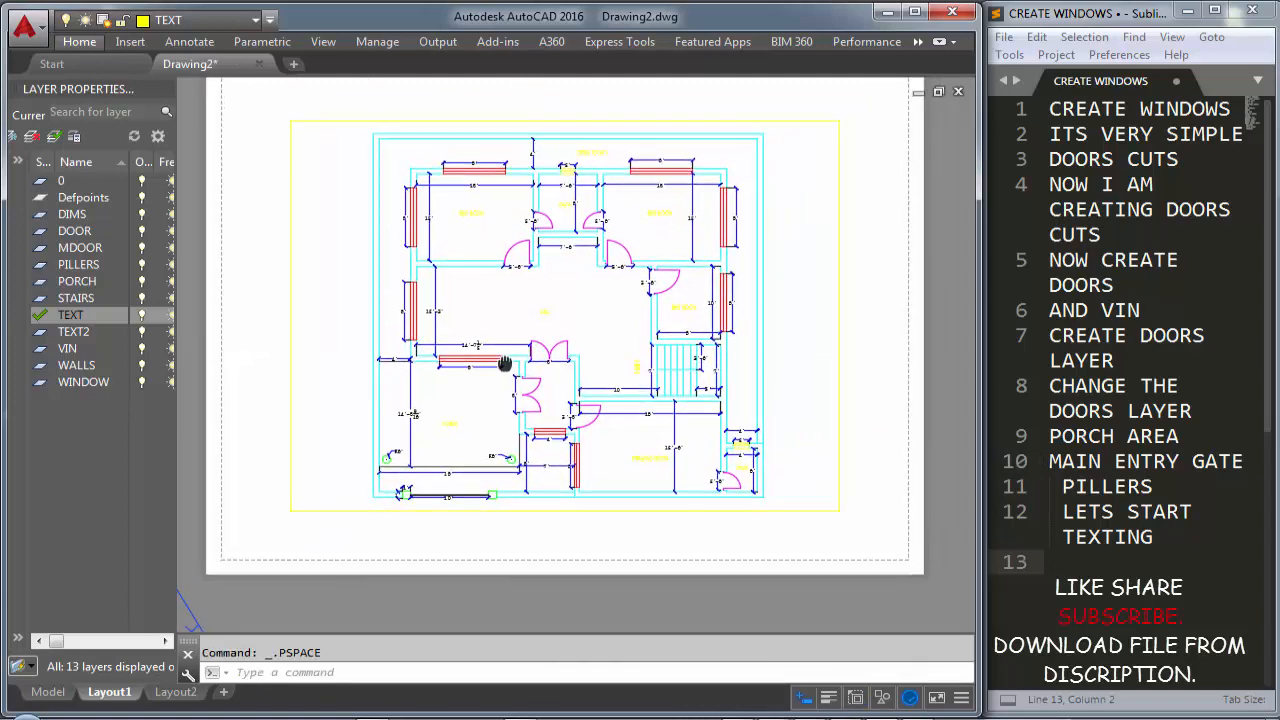
Return to model space and copy the DRAWING ROOM label to the empty area below the plan's lower outer wall
left_click(66, 693)
scroll(735, 368, "up", 3)
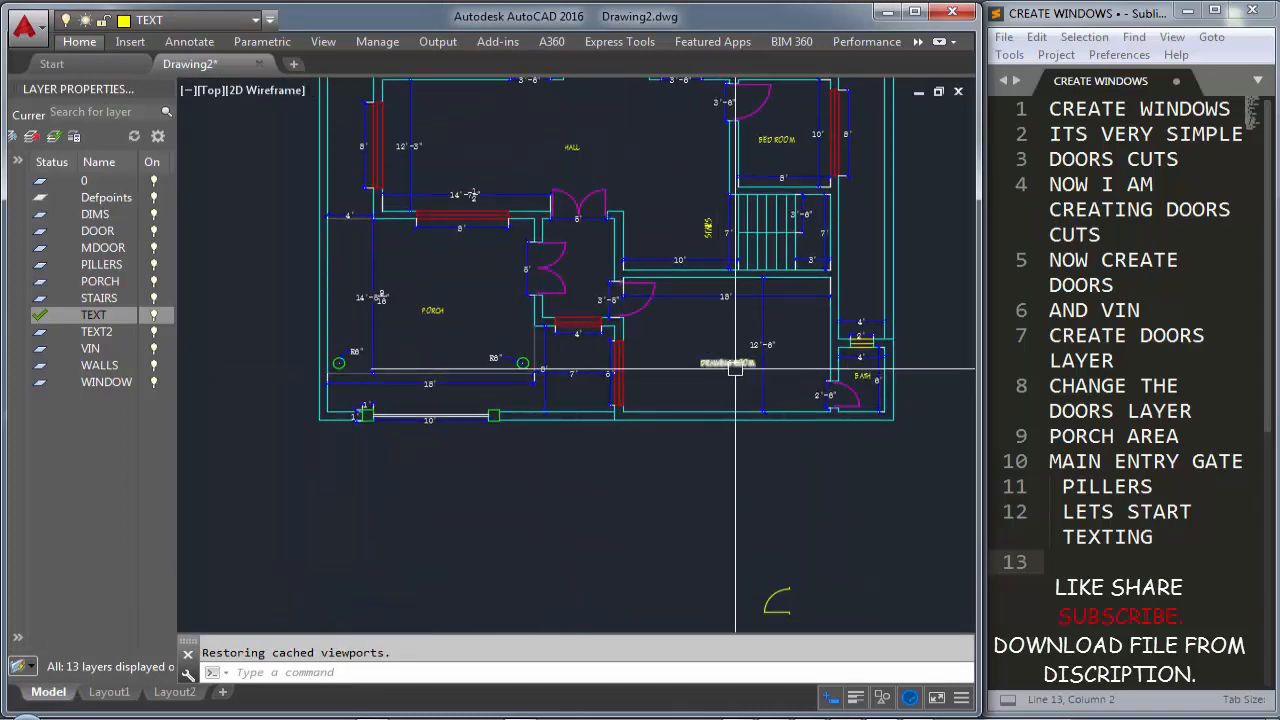
left_click(735, 366)
type("o")
key("Return")
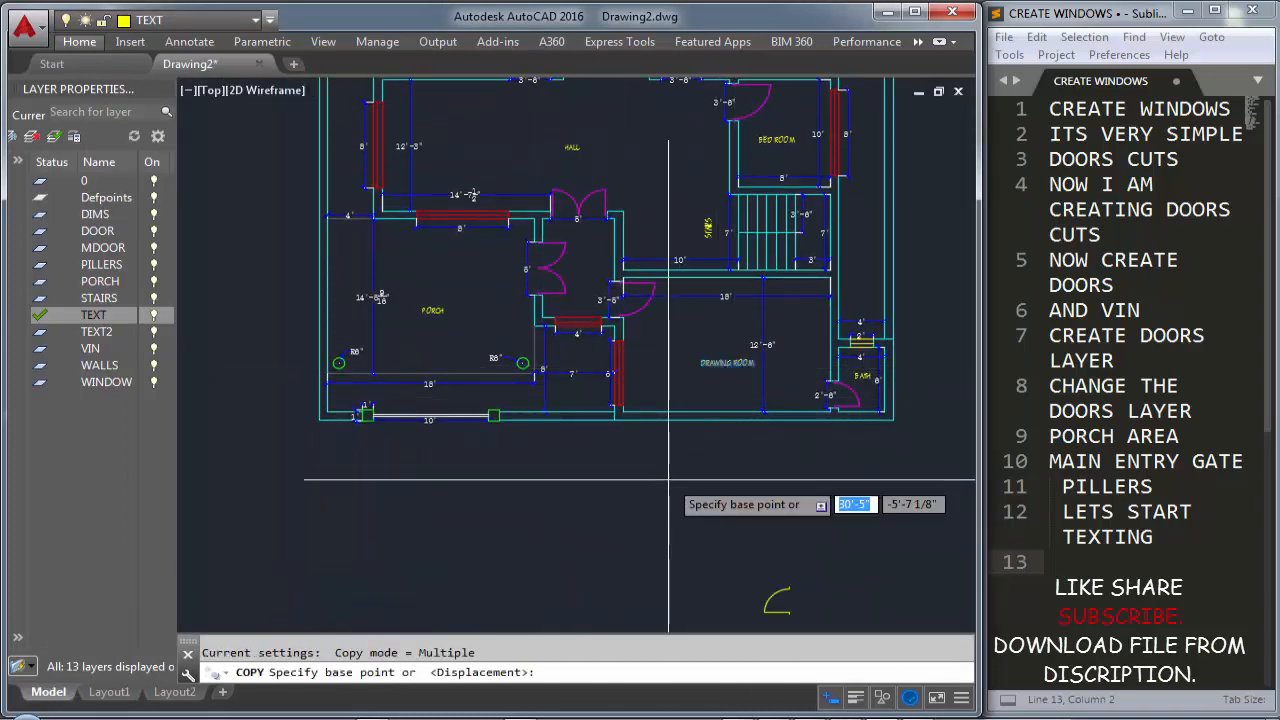
left_click(692, 463)
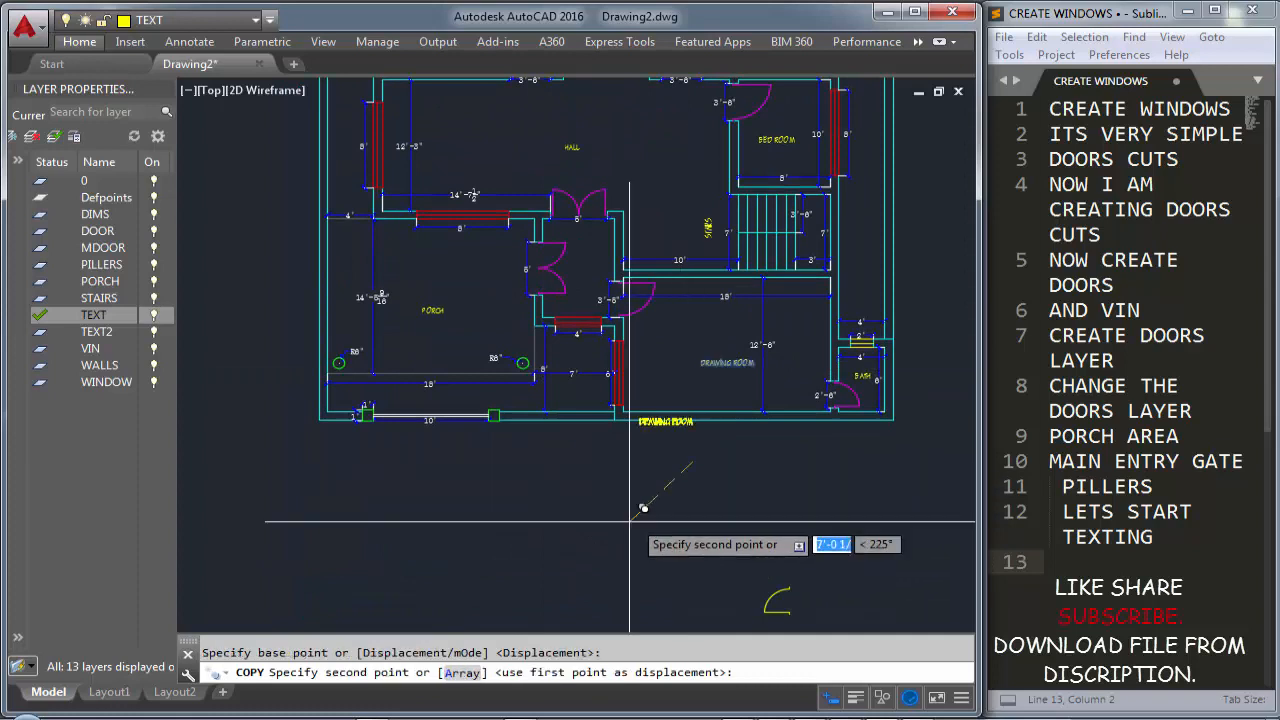
left_click(561, 530)
scroll(568, 444, "up", 4)
key("Escape")
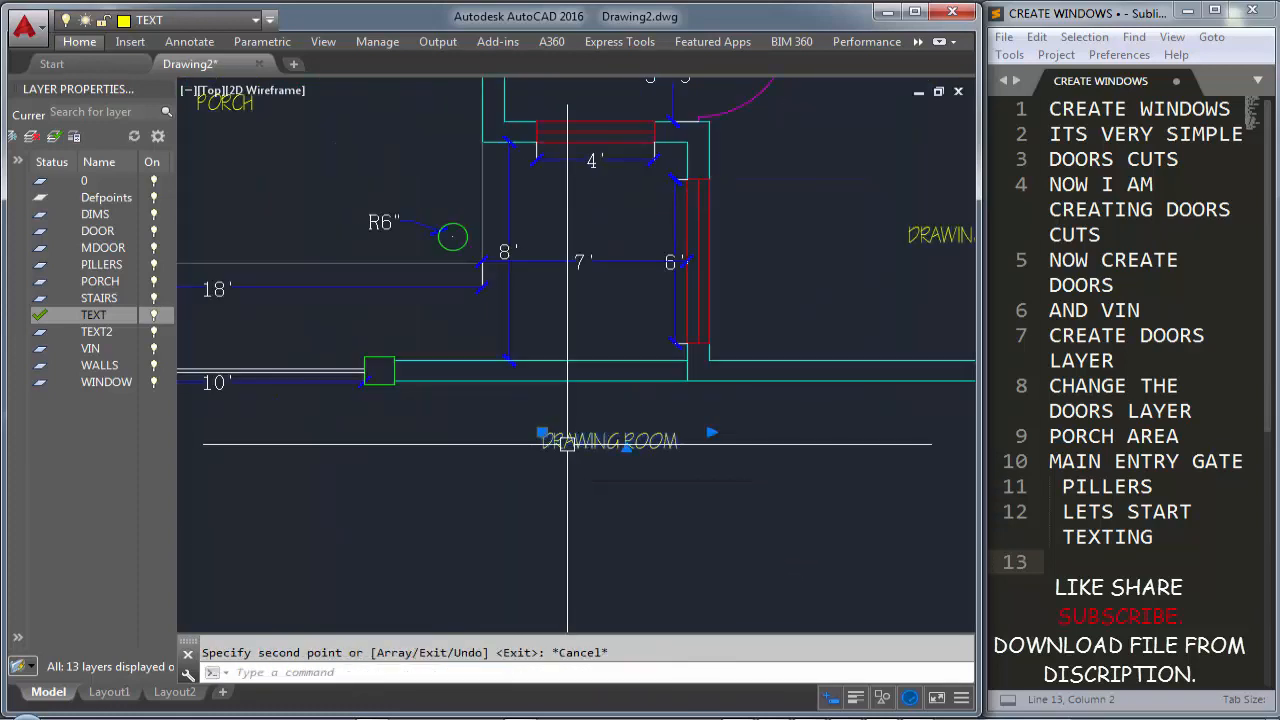
Change the copied label below the plan to GROUND FLOOR PLAN and widen its text frame to fit one line
double_click(567, 443)
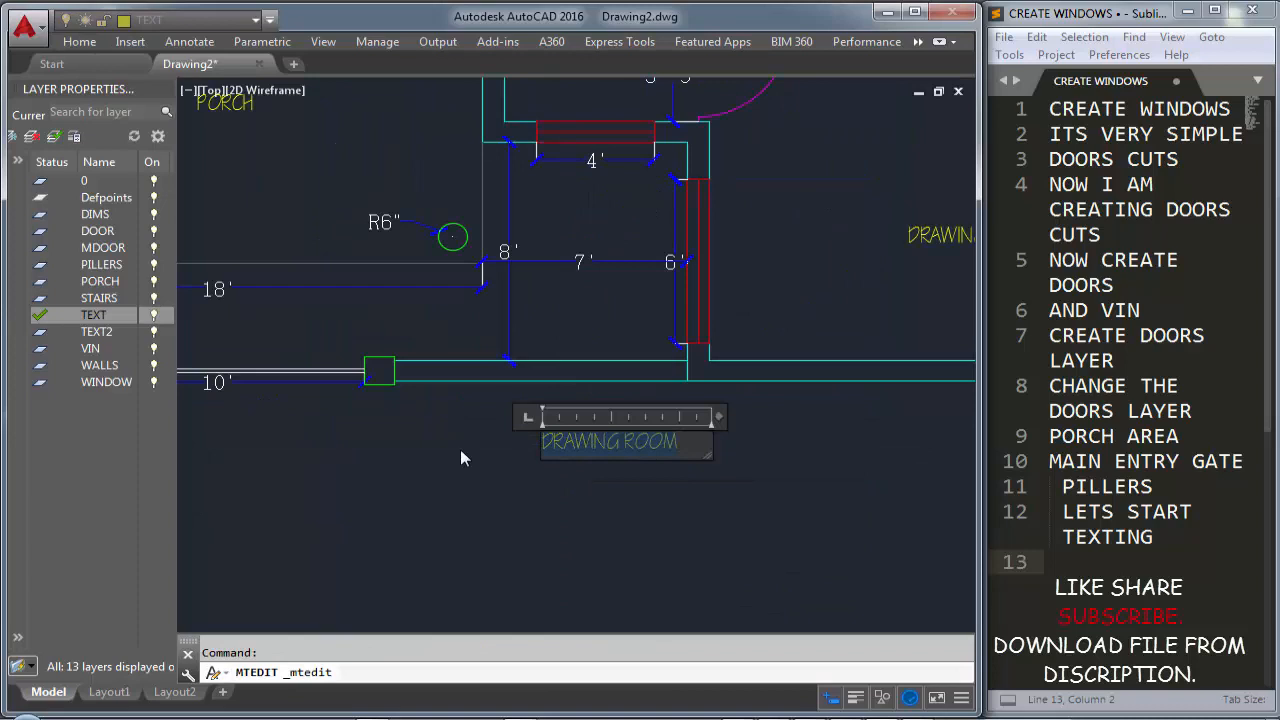
type("GROUND")
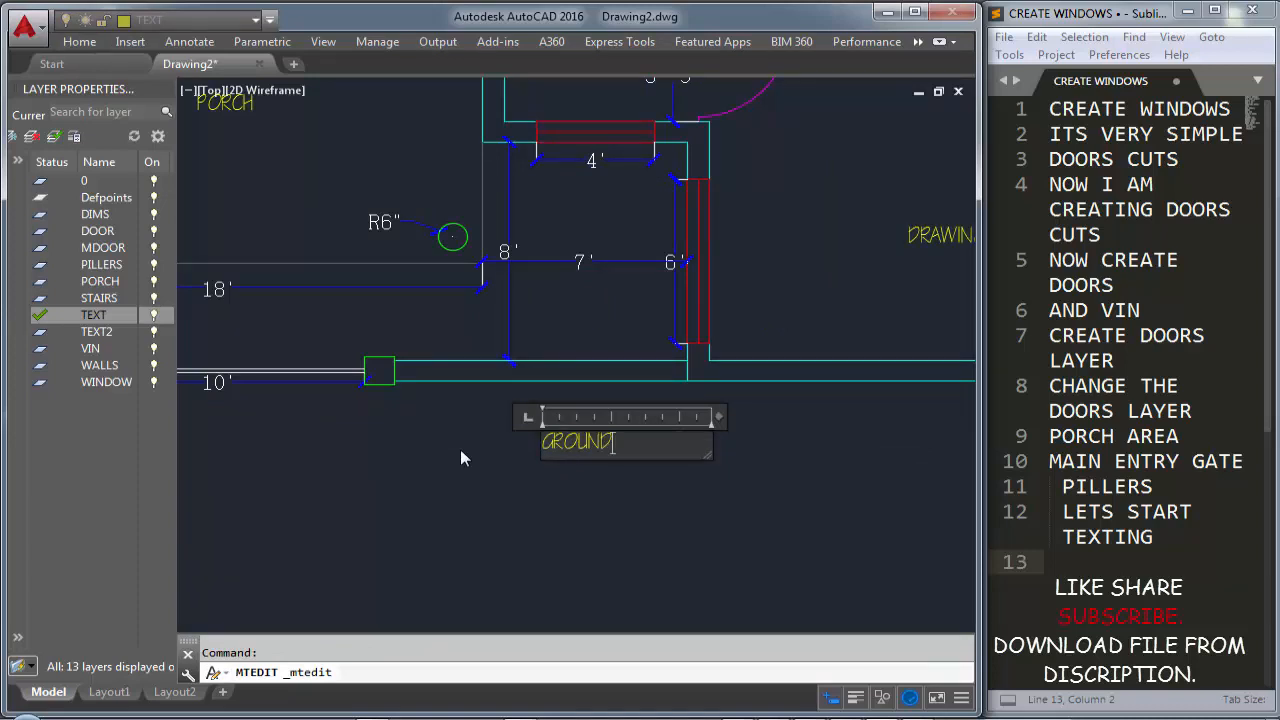
type(" FLOOR")
key("Return")
type("PLAN")
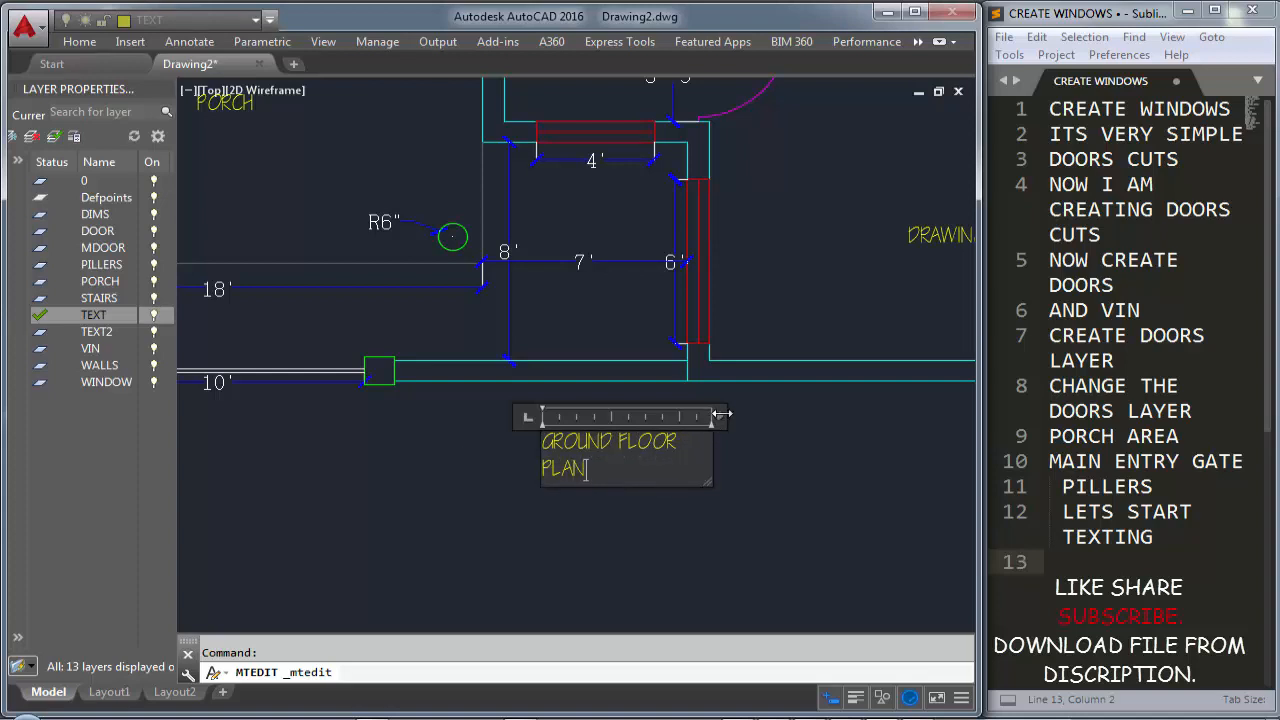
left_click_drag(718, 416, 788, 414)
left_click(803, 490)
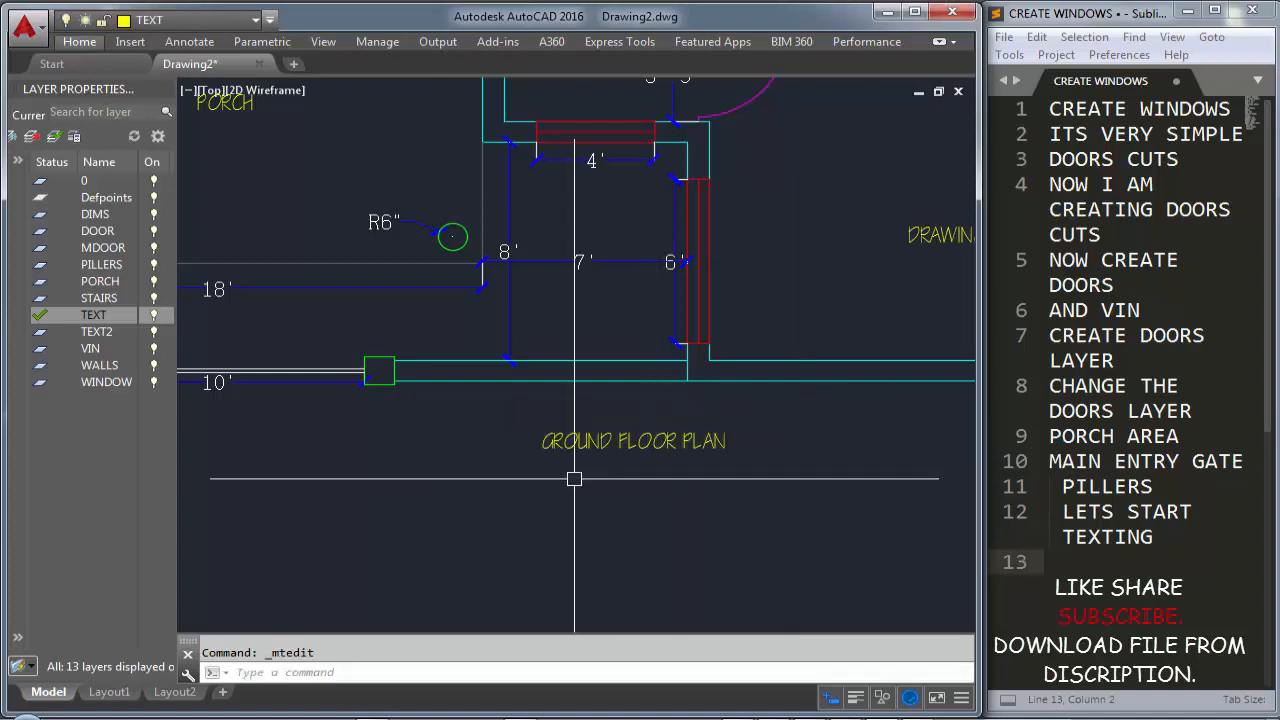
Reopen Layout1, activate its viewport and zoom out inside it to include the GROUND FLOOR PLAN title
left_click(110, 692)
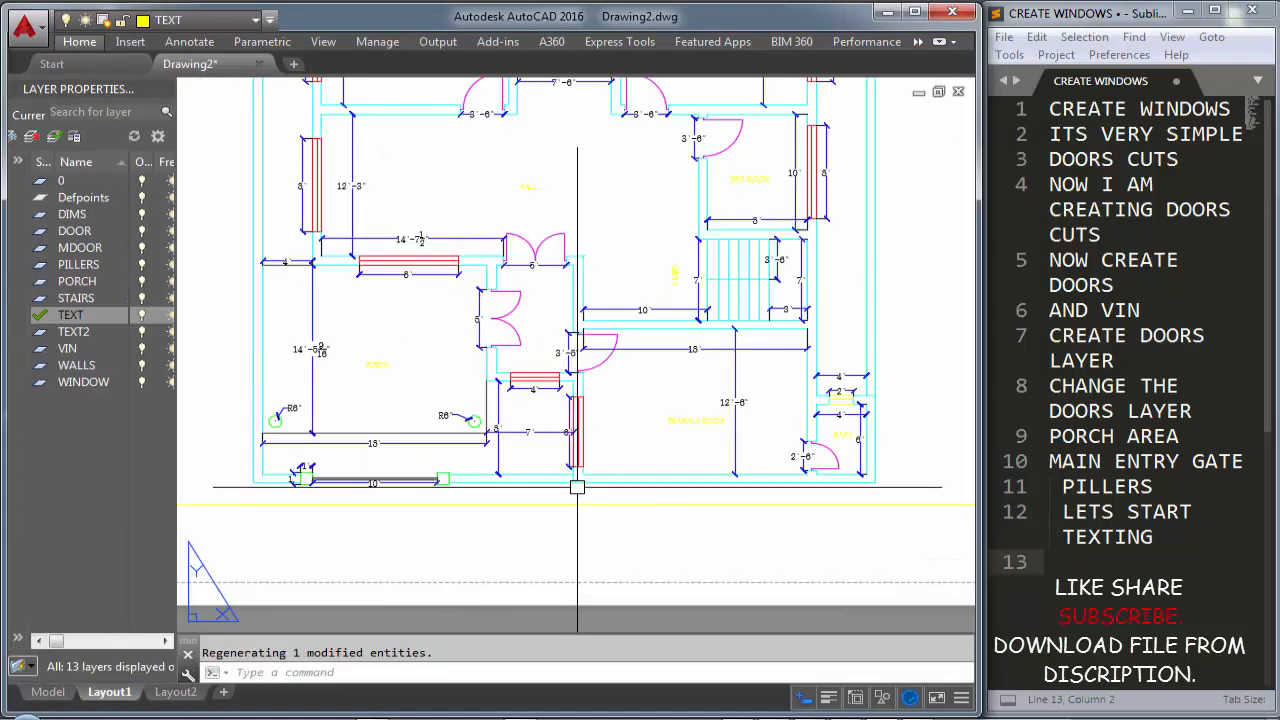
scroll(577, 481, "down", 3)
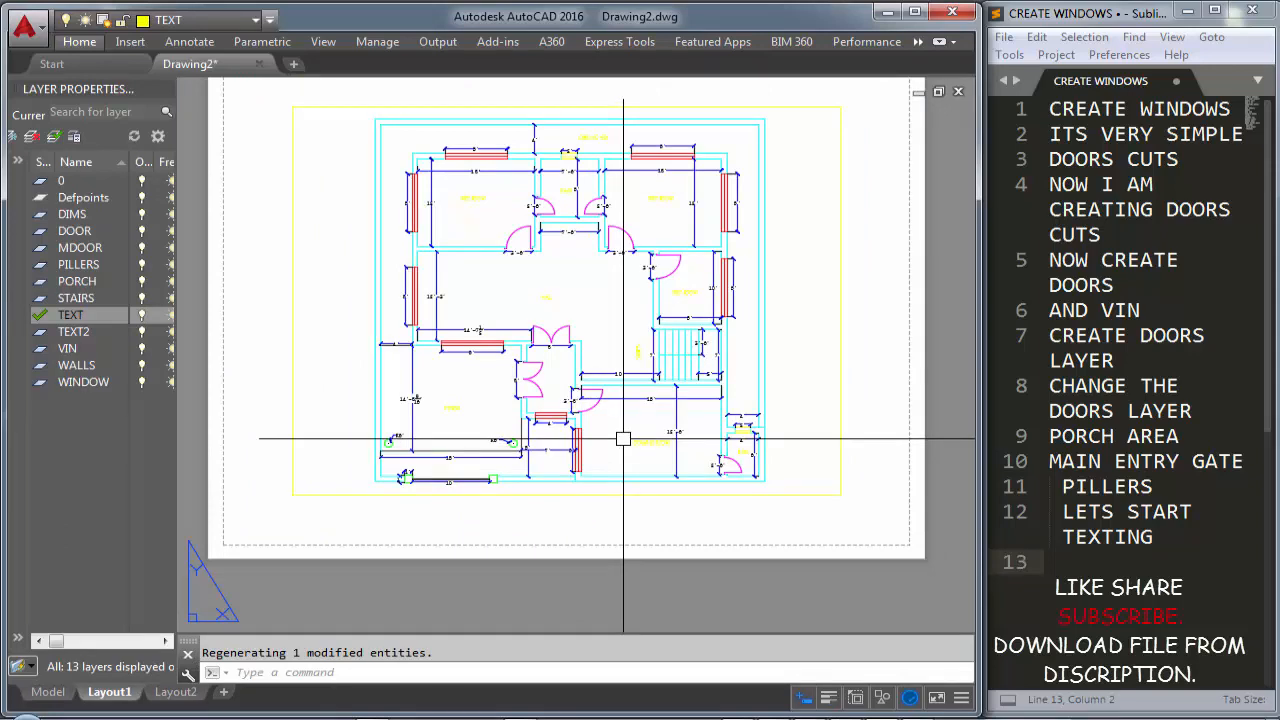
double_click(600, 438)
scroll(600, 442, "down", 2)
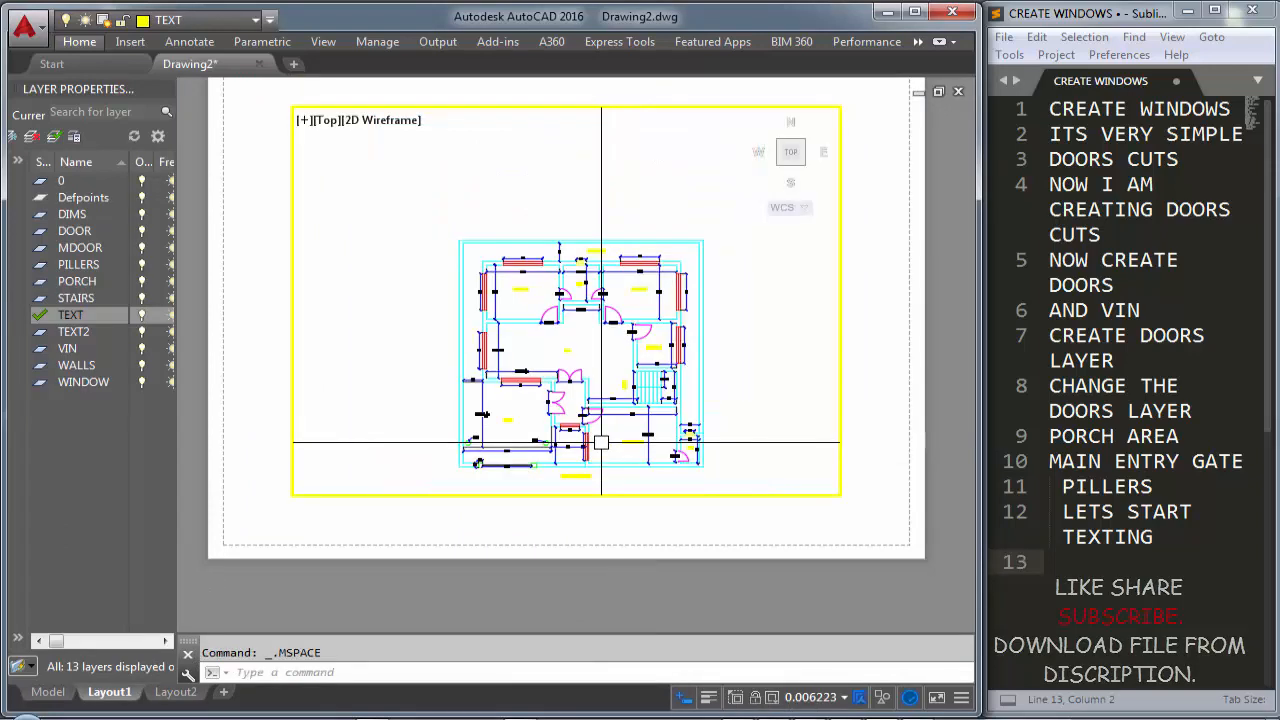